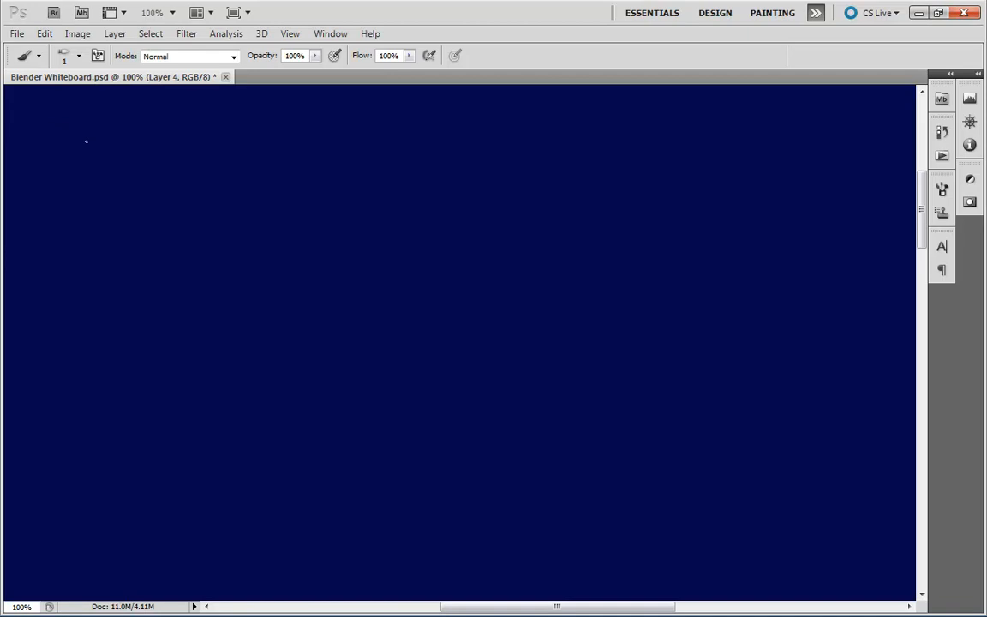
- Handwrite the heading "Rigging + Animation" in white across the upper part of the blue whiteboard
mouse_move(82, 177)
left_mouse_down()
mouse_move(95, 142)
mouse_move(112, 182)
left_mouse_up()
mouse_move(119, 159)
left_mouse_down()
mouse_move(120, 178)
mouse_move(165, 158)
mouse_move(209, 159)
mouse_move(219, 177)
left_mouse_up()
left_click_drag(244, 158, 214, 206)
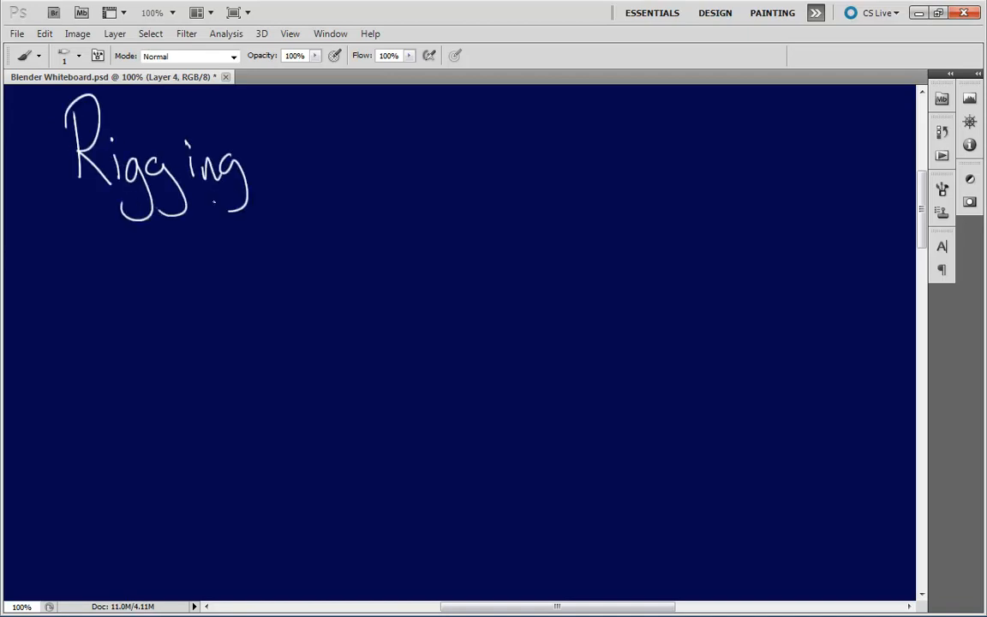
mouse_move(376, 142)
left_mouse_down()
mouse_move(375, 173)
mouse_move(394, 157)
mouse_move(469, 188)
left_mouse_up()
mouse_move(433, 159)
left_mouse_down()
mouse_move(459, 157)
mouse_move(507, 189)
mouse_move(526, 169)
mouse_move(539, 186)
left_mouse_up()
left_click(507, 149)
mouse_move(555, 168)
left_mouse_down()
mouse_move(551, 186)
mouse_move(562, 195)
left_mouse_up()
mouse_move(568, 138)
left_mouse_down()
mouse_move(571, 191)
mouse_move(584, 144)
left_mouse_up()
mouse_move(590, 167)
left_mouse_down()
mouse_move(591, 190)
mouse_move(608, 165)
mouse_move(637, 189)
left_mouse_up()
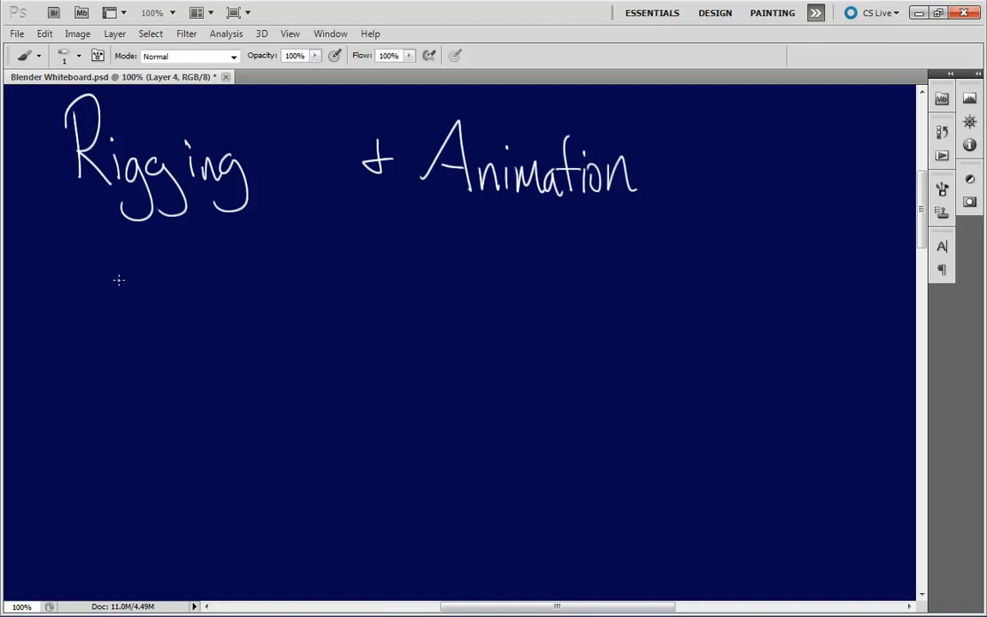
- Handwrite a dashed list item "Notes" beneath the word Rigging
left_click_drag(108, 277, 126, 275)
mouse_move(140, 291)
left_mouse_down()
mouse_move(158, 282)
mouse_move(168, 248)
left_mouse_up()
mouse_move(181, 273)
left_mouse_down()
mouse_move(198, 291)
mouse_move(206, 258)
left_mouse_up()
left_click_drag(205, 278, 230, 286)
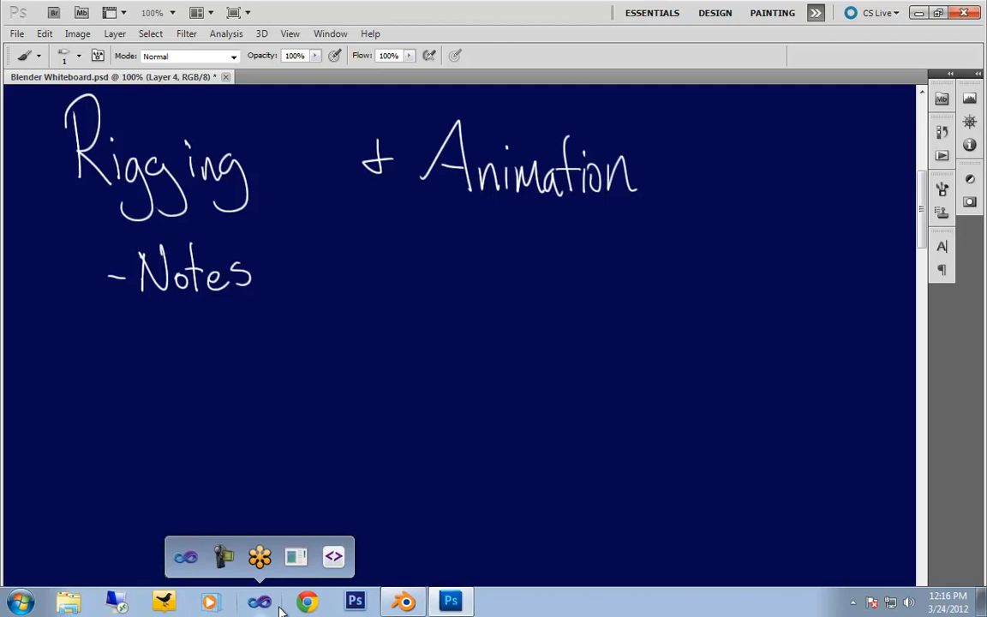
- Switch to Chrome, open the forum thread "Blender 101 - Session IV - Rigging and Animation : Notes" and follow its Google Docs link
mouse_move(316, 605)
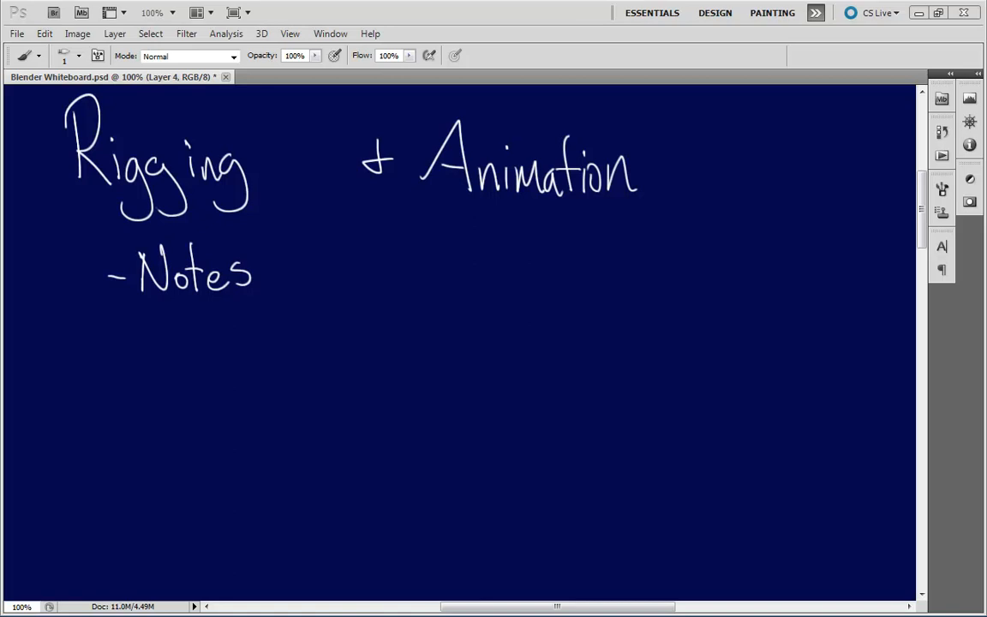
left_click_drag(3, 7, 423, 40)
scroll(396, 451, "down", 3)
scroll(396, 451, "down", 2)
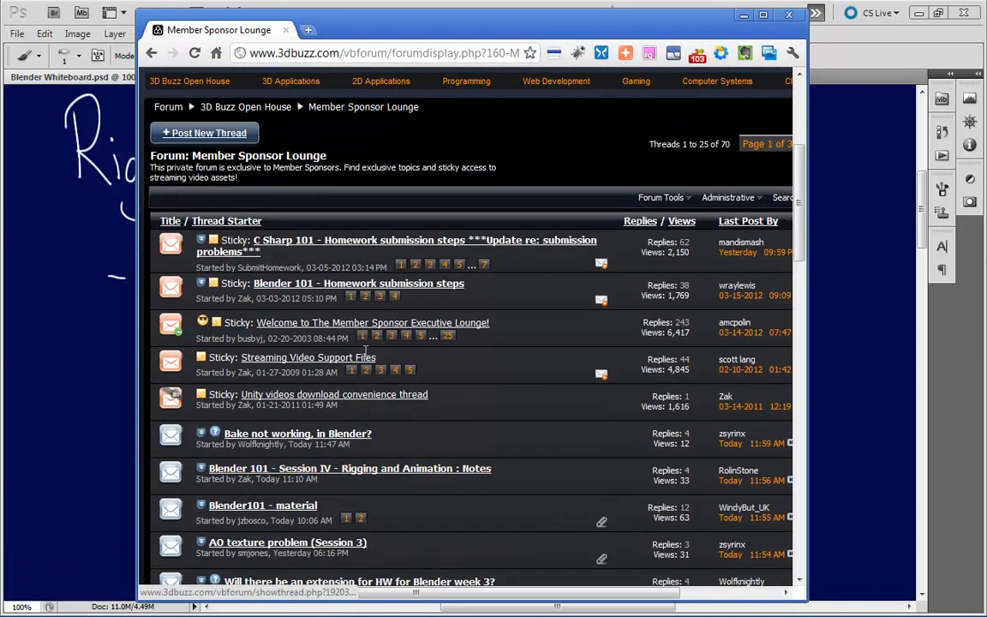
left_click(272, 474)
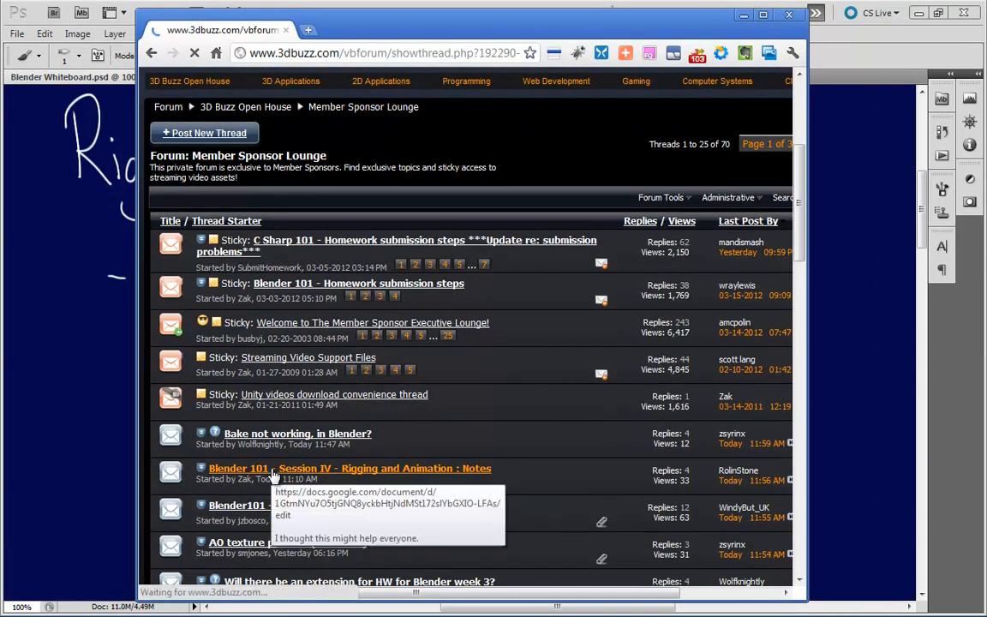
scroll(342, 435, "down", 4)
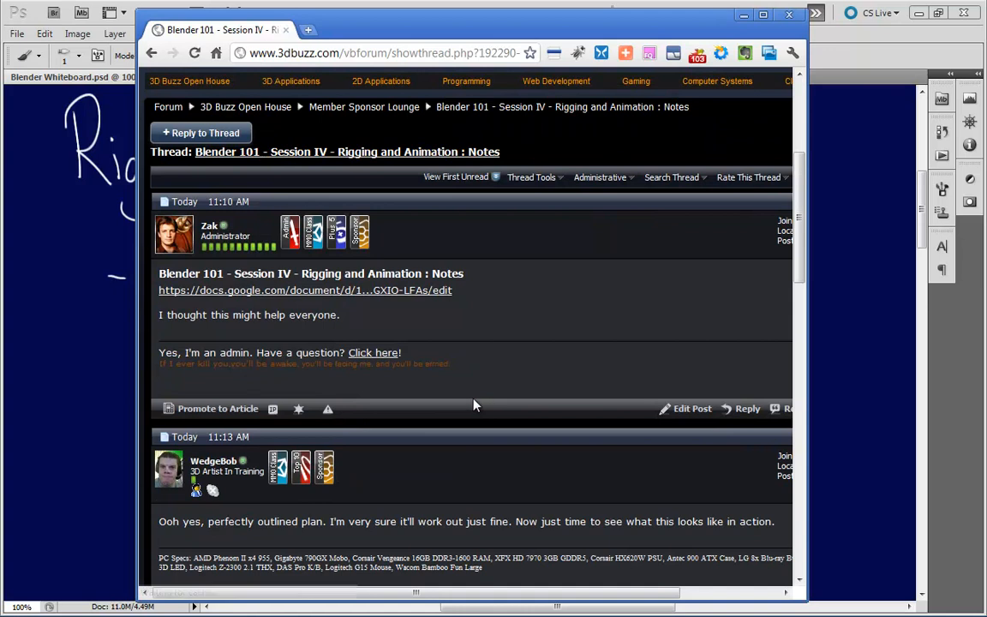
left_click(372, 292)
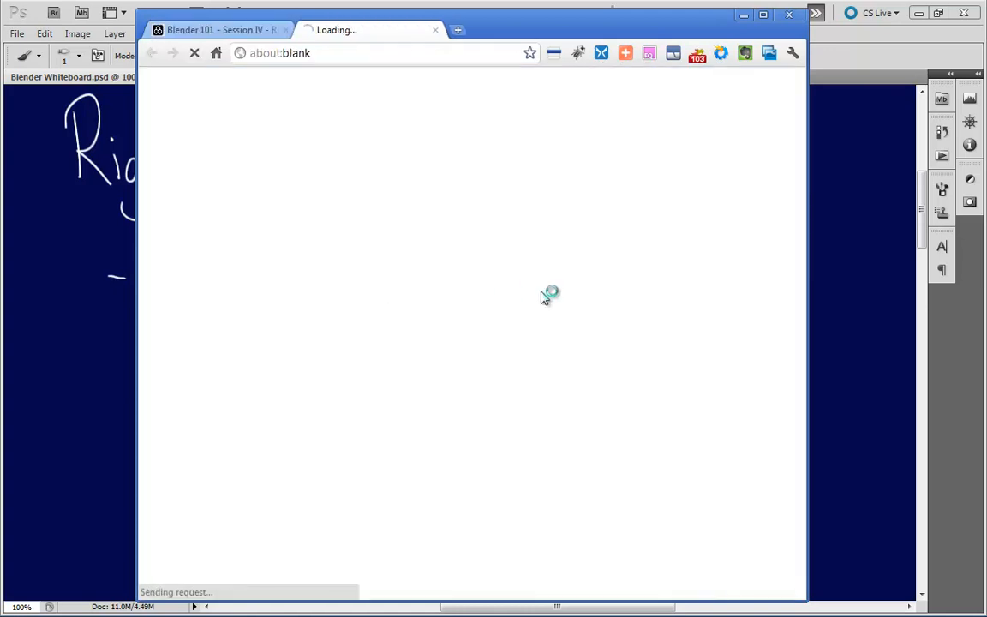
- Look through the Blender Character Rigging and Animation outline, return to its beginning and move the browser off the whiteboard
scroll(527, 298, "down", 5)
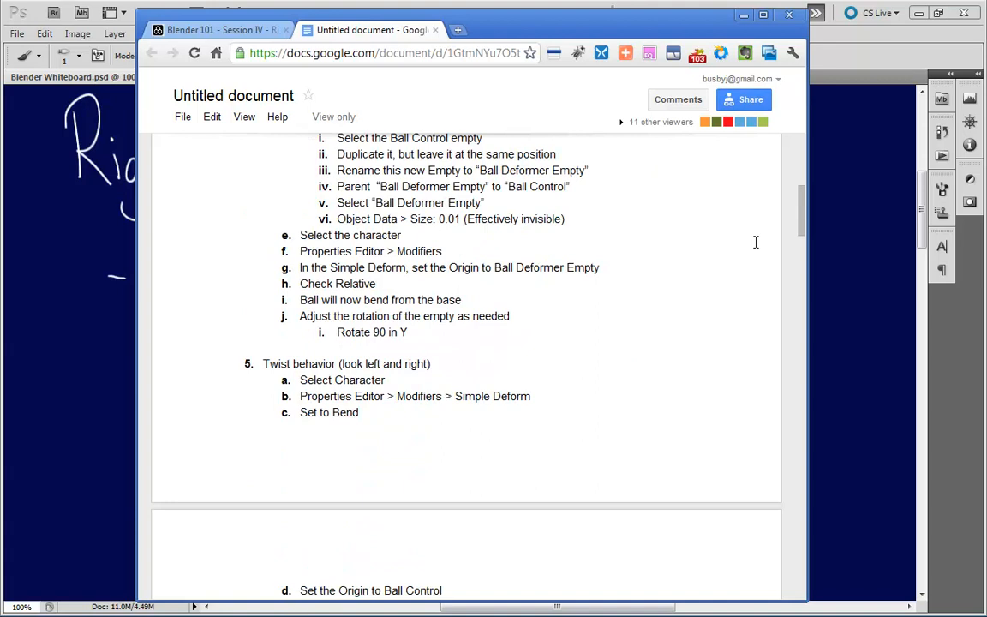
scroll(756, 243, "down", 1)
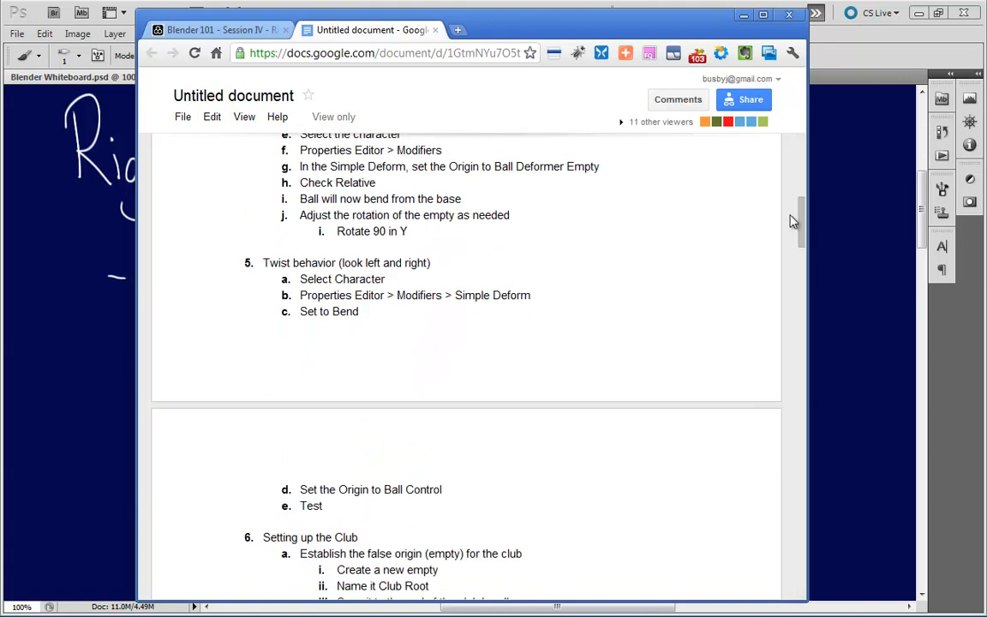
left_click_drag(792, 221, 738, 146)
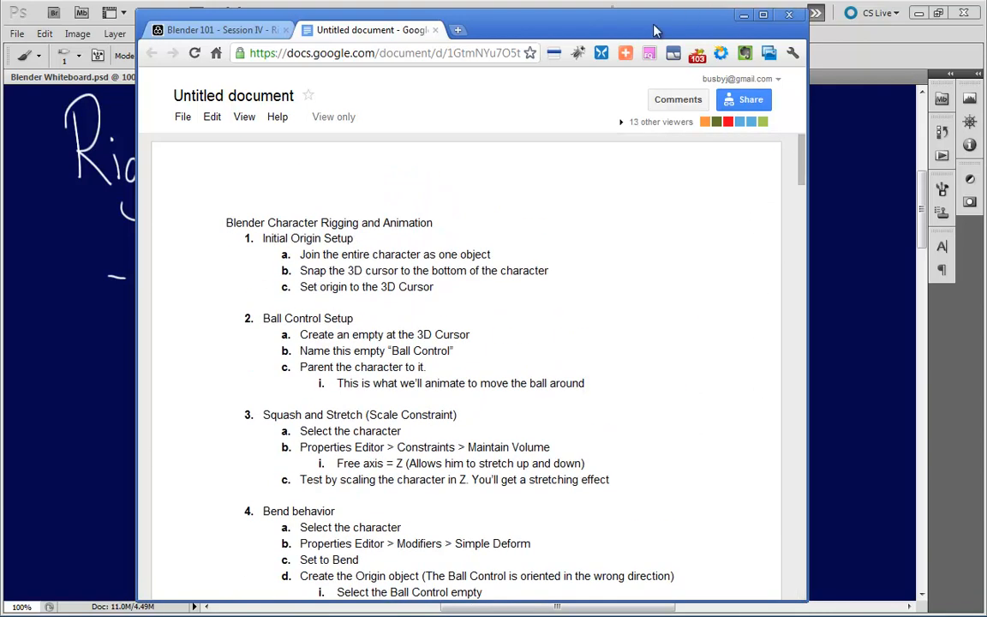
left_click_drag(655, 26, 0, 182)
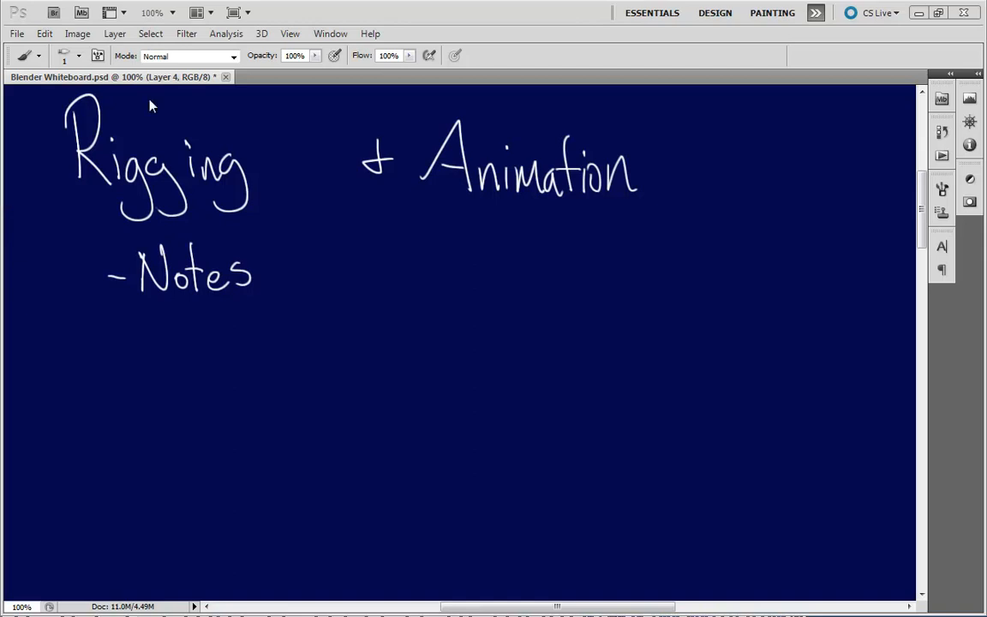
- Handwrite list item "Armatures" below Notes, cross it out with an X, and add list item "Animation" beneath it
left_click_drag(109, 332, 127, 334)
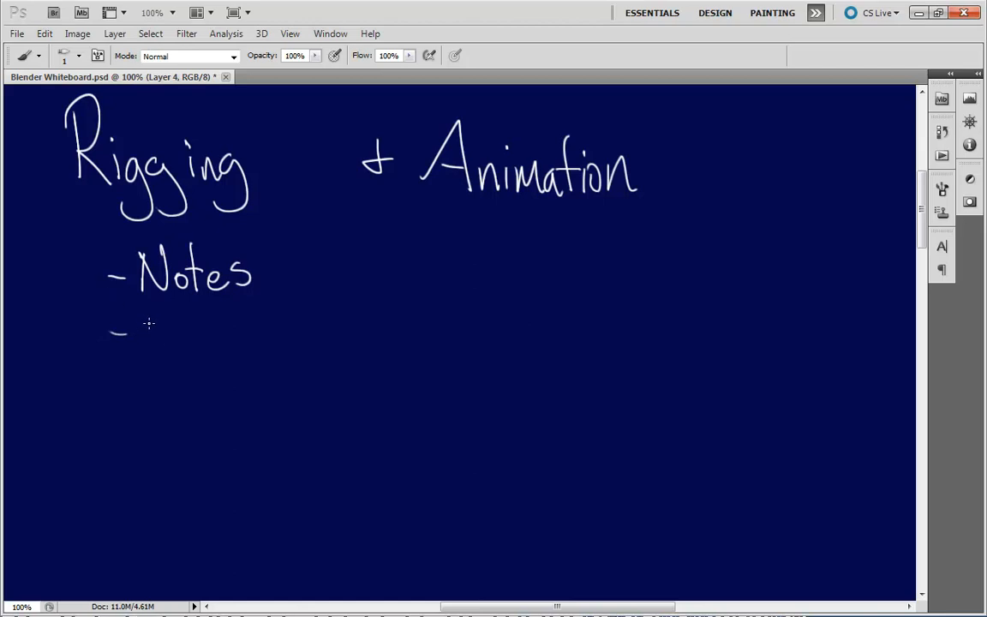
mouse_move(148, 355)
left_mouse_down()
mouse_move(176, 358)
mouse_move(172, 337)
mouse_move(216, 355)
mouse_move(272, 341)
mouse_move(297, 353)
left_mouse_up()
left_click_drag(131, 301, 280, 374)
left_click_drag(136, 376, 285, 314)
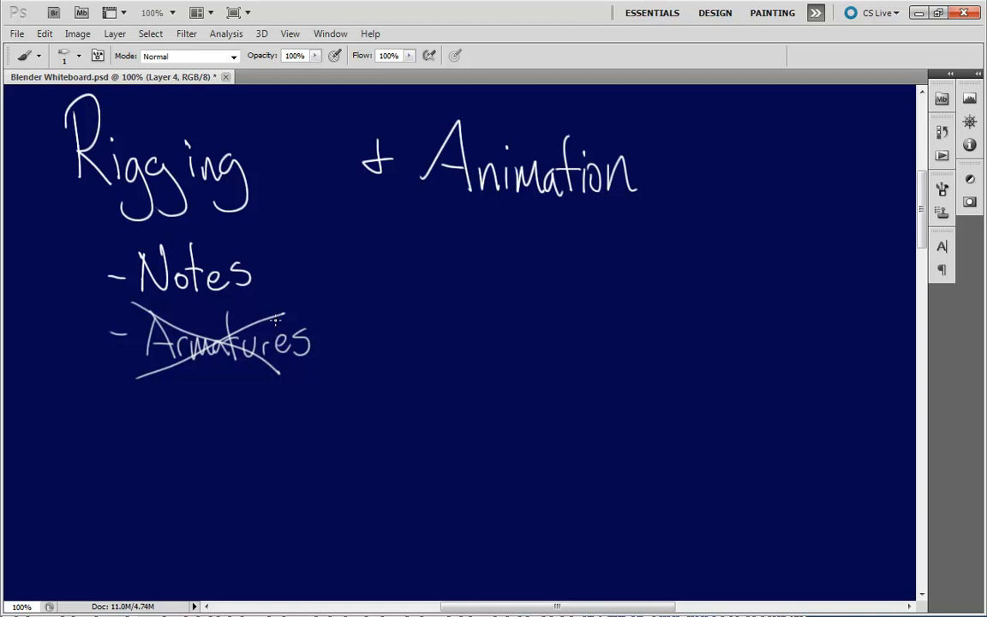
mouse_move(105, 427)
left_mouse_down()
mouse_move(227, 432)
mouse_move(247, 409)
mouse_move(277, 439)
mouse_move(279, 420)
mouse_move(292, 437)
mouse_move(322, 428)
left_mouse_up()
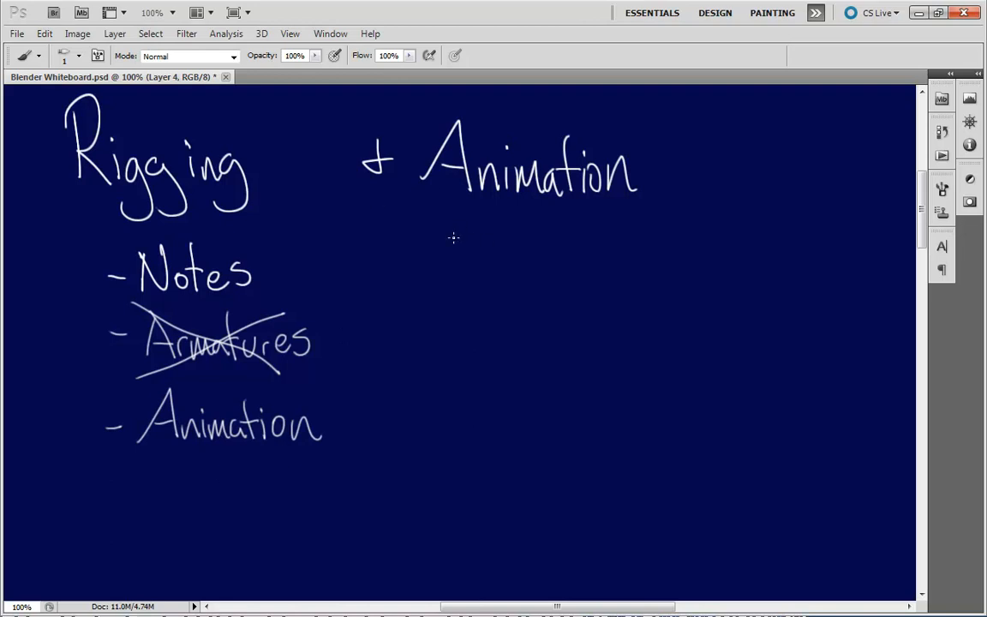
- Handwrite "Keyframe" below the Animation heading, with "Property @ time" indented underneath
mouse_move(442, 227)
left_mouse_down()
mouse_move(440, 275)
mouse_move(488, 258)
mouse_move(490, 301)
left_mouse_up()
mouse_move(520, 221)
left_mouse_down()
mouse_move(505, 274)
mouse_move(544, 250)
mouse_move(563, 267)
mouse_move(580, 255)
mouse_move(591, 266)
mouse_move(608, 258)
left_mouse_up()
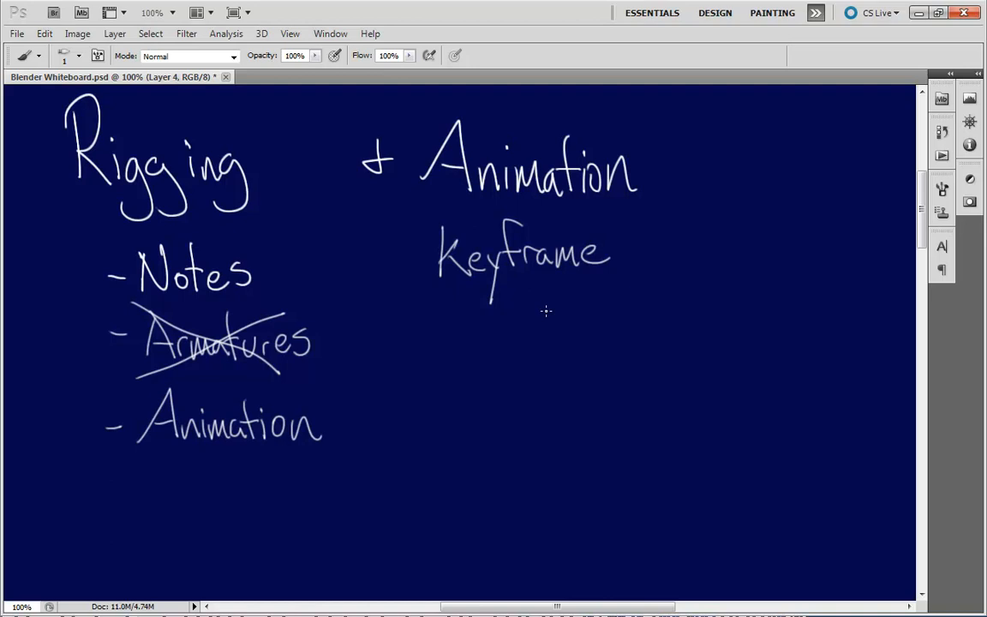
mouse_move(522, 307)
left_mouse_down()
mouse_move(523, 357)
mouse_move(526, 336)
mouse_move(549, 334)
mouse_move(576, 351)
mouse_move(615, 334)
mouse_move(623, 347)
mouse_move(641, 330)
mouse_move(647, 382)
left_mouse_up()
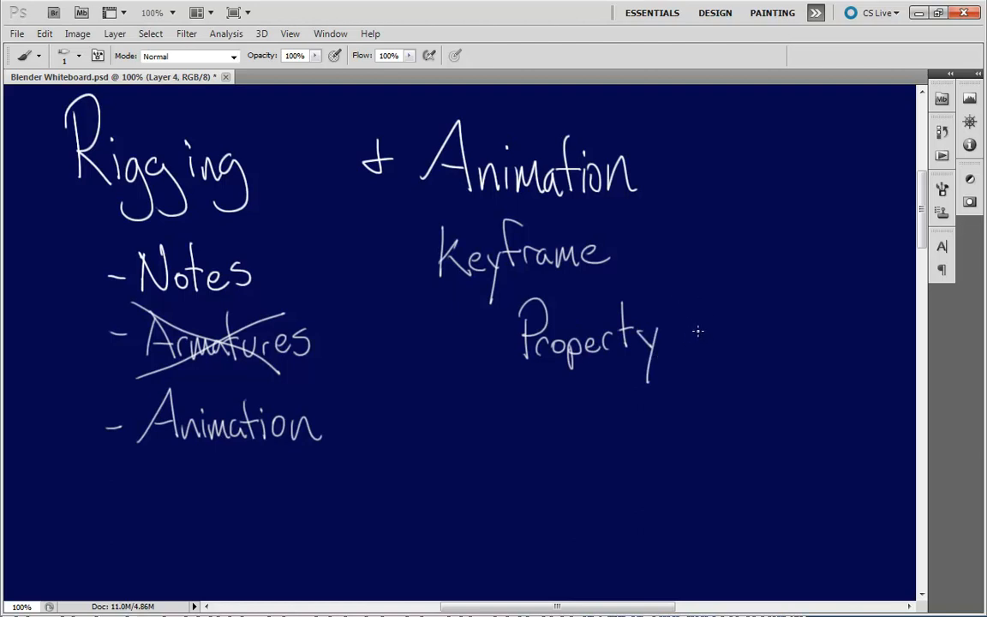
mouse_move(709, 323)
left_mouse_down()
mouse_move(724, 350)
mouse_move(728, 344)
left_mouse_up()
left_click_drag(758, 301, 759, 351)
left_click_drag(746, 334, 768, 331)
mouse_move(773, 333)
left_mouse_down()
mouse_move(772, 344)
mouse_move(824, 330)
left_mouse_up()
left_click(773, 316)
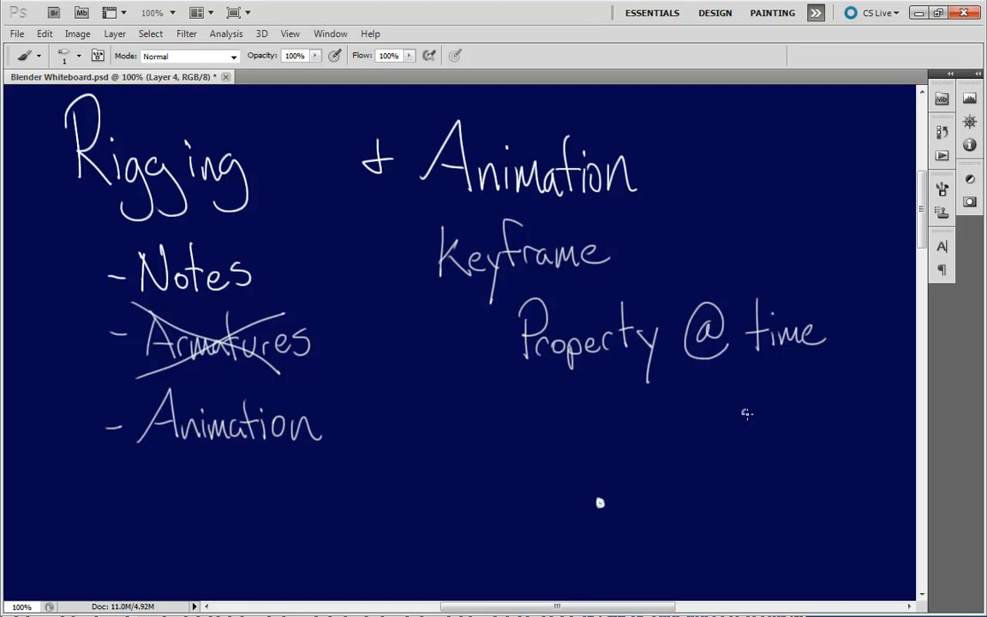
- Draw a two-point graph below the keyframe definition, labelling the horizontal axis "Time" and the vertical axis "Value"
left_click(743, 412)
mouse_move(560, 385)
left_mouse_down()
mouse_move(558, 524)
mouse_move(847, 520)
left_mouse_up()
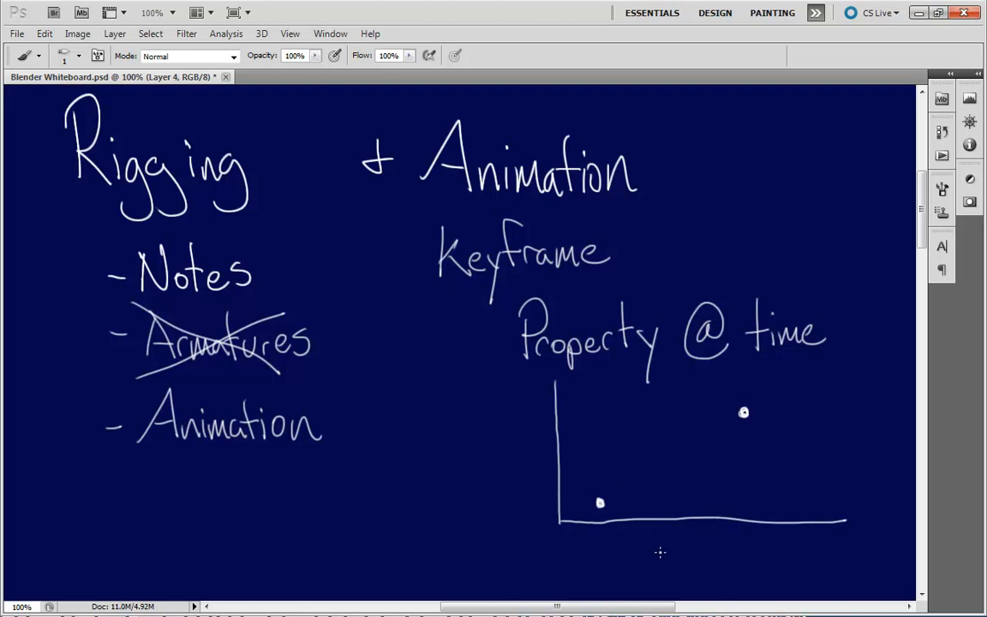
mouse_move(664, 539)
left_mouse_down()
mouse_move(665, 563)
mouse_move(675, 536)
mouse_move(674, 562)
mouse_move(688, 548)
mouse_move(695, 563)
left_mouse_up()
left_click_drag(696, 555, 709, 561)
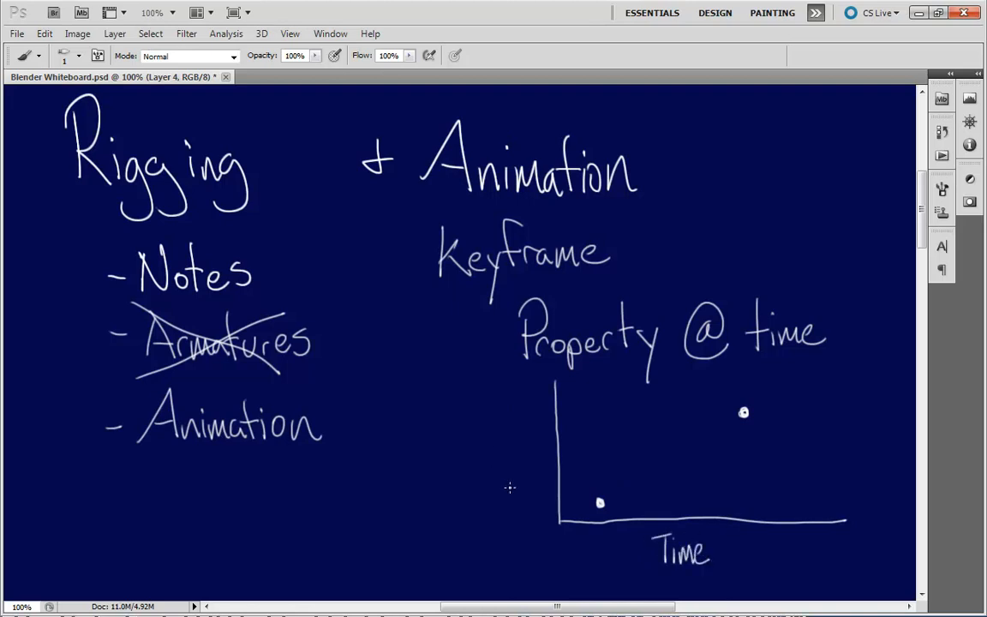
mouse_move(477, 450)
left_mouse_down()
mouse_move(482, 468)
mouse_move(490, 452)
left_mouse_up()
mouse_move(503, 463)
left_mouse_down()
mouse_move(516, 474)
mouse_move(537, 464)
left_mouse_up()
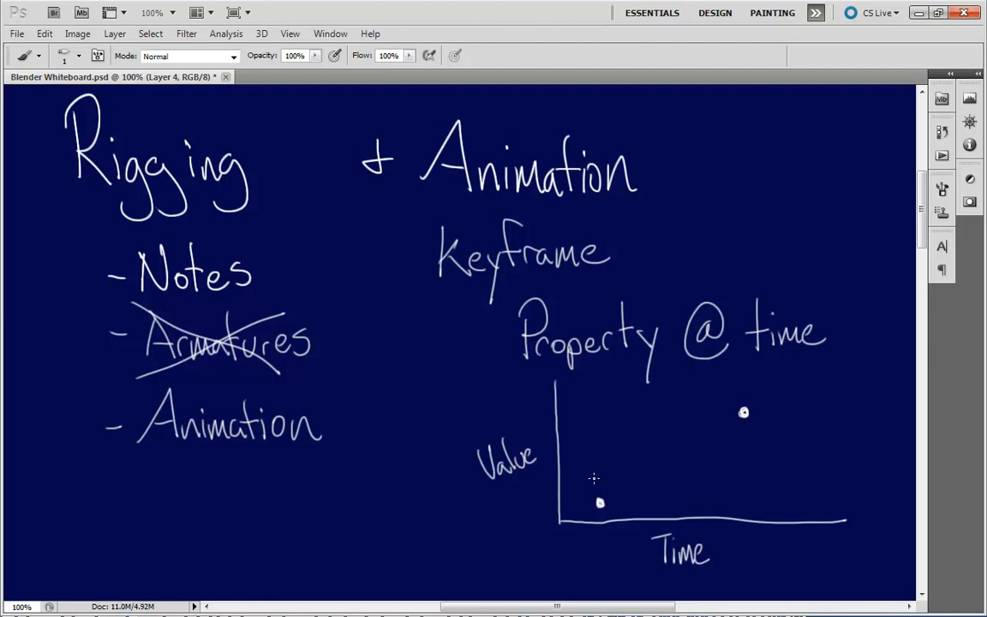
- Mark both graph points with arrows and connect them with a line spanned by a brace
mouse_move(595, 467)
left_mouse_down()
mouse_move(595, 490)
mouse_move(600, 478)
left_mouse_up()
mouse_move(746, 375)
left_mouse_down()
mouse_move(744, 396)
mouse_move(751, 387)
left_mouse_up()
mouse_move(600, 502)
left_mouse_down()
mouse_move(657, 452)
mouse_move(741, 413)
left_mouse_up()
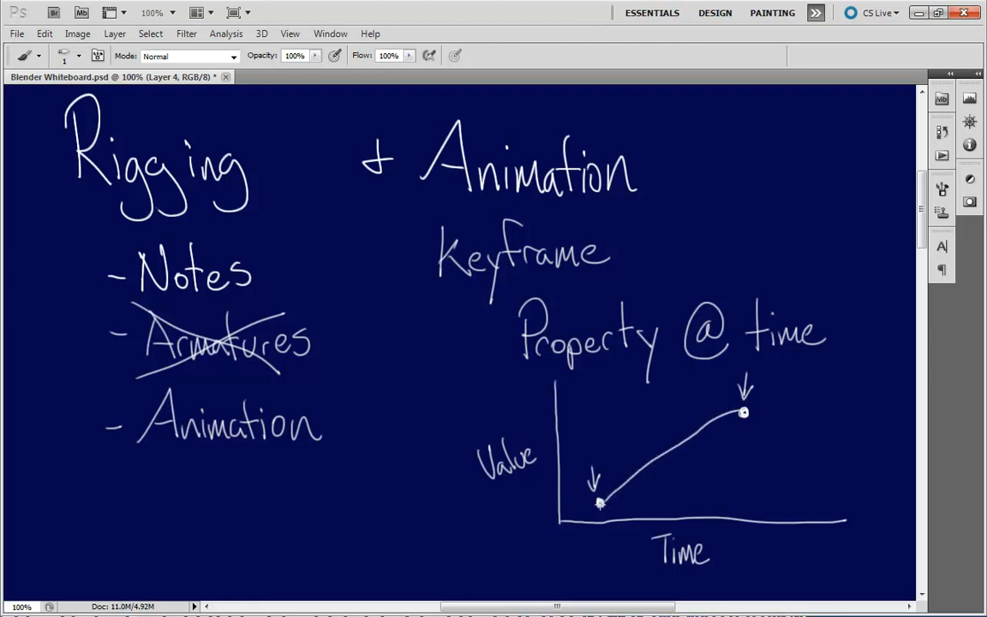
mouse_move(604, 493)
left_mouse_down()
mouse_move(623, 455)
mouse_move(716, 397)
left_mouse_up()
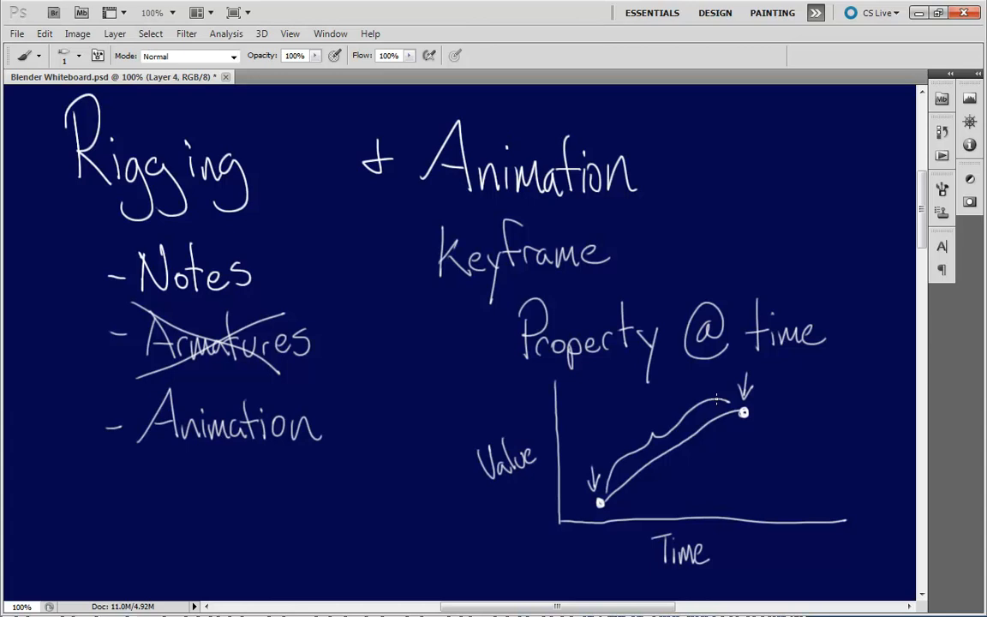
- Circle both keyframe points on the graph and retrace the line between them
mouse_move(595, 495)
left_mouse_down()
mouse_move(590, 505)
mouse_move(598, 486)
left_mouse_up()
mouse_move(750, 392)
left_mouse_down()
mouse_move(730, 420)
mouse_move(759, 400)
left_mouse_up()
mouse_move(608, 499)
left_mouse_down()
mouse_move(653, 459)
mouse_move(735, 413)
left_mouse_up()
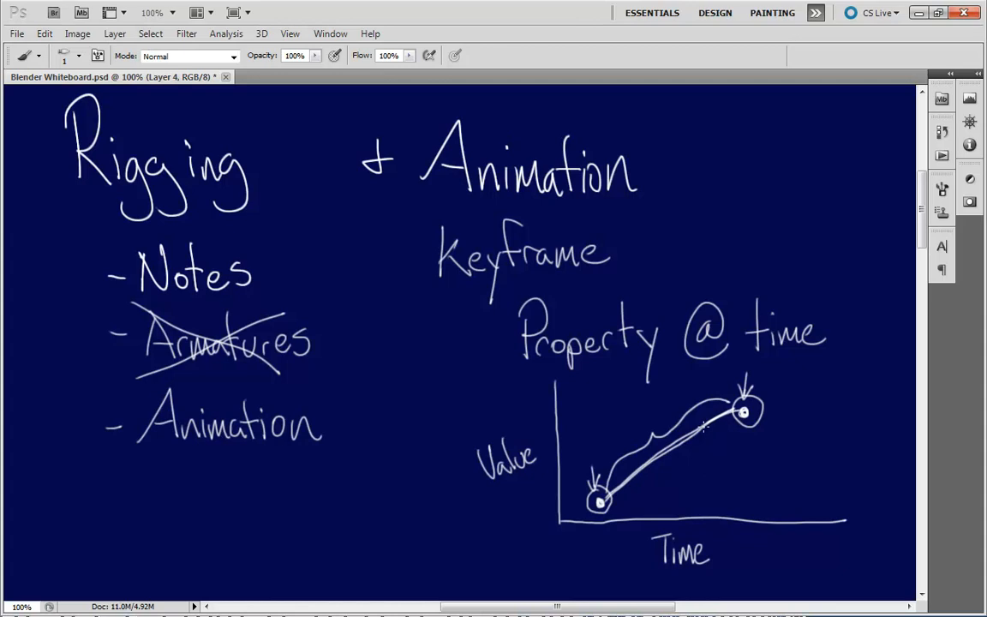
left_click_drag(667, 455, 614, 495)
- Add a row of tick marks along the graph's Time axis between the two keyframe points
mouse_move(615, 514)
left_mouse_down()
mouse_move(616, 524)
mouse_move(645, 524)
left_mouse_up()
mouse_move(658, 513)
left_mouse_down()
mouse_move(659, 523)
mouse_move(706, 526)
left_mouse_up()
mouse_move(718, 512)
left_mouse_down()
mouse_move(718, 525)
mouse_move(762, 527)
left_mouse_up()
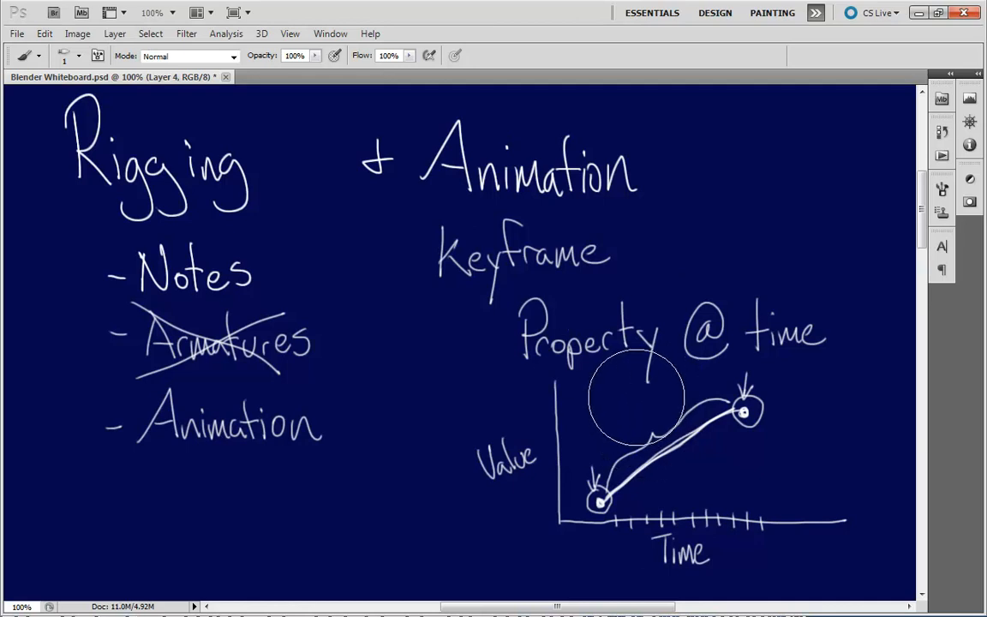
- Erase the brace and the connecting line between the two keyframe points with a smaller eraser
key("bracketleft")
key("bracketleft")
key("bracketleft")
key("bracketleft")
key("bracketleft")
key("bracketleft")
key("bracketleft")
key("bracketleft")
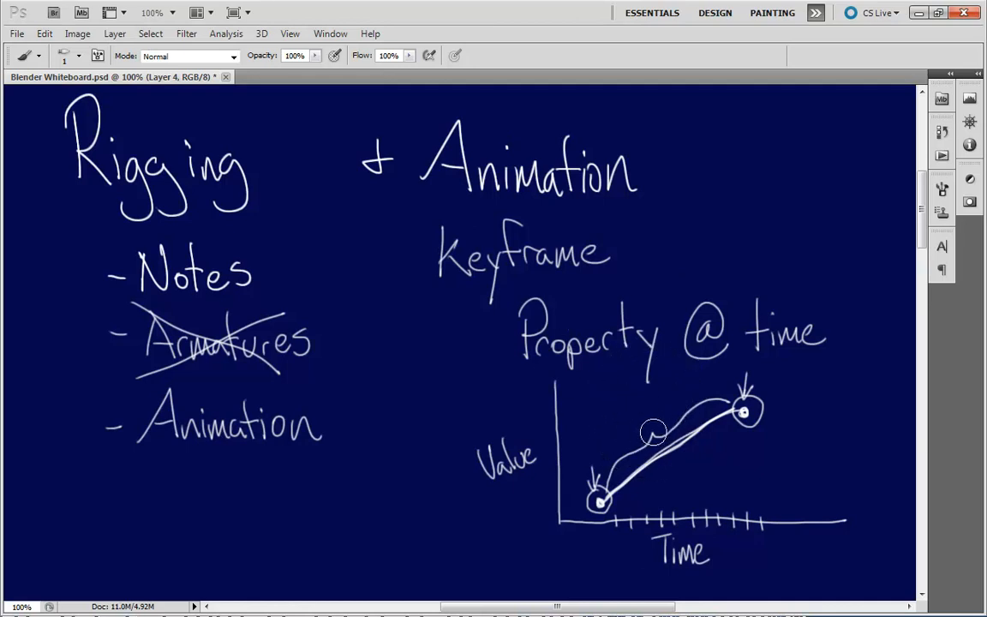
left_click_drag(657, 428, 599, 469)
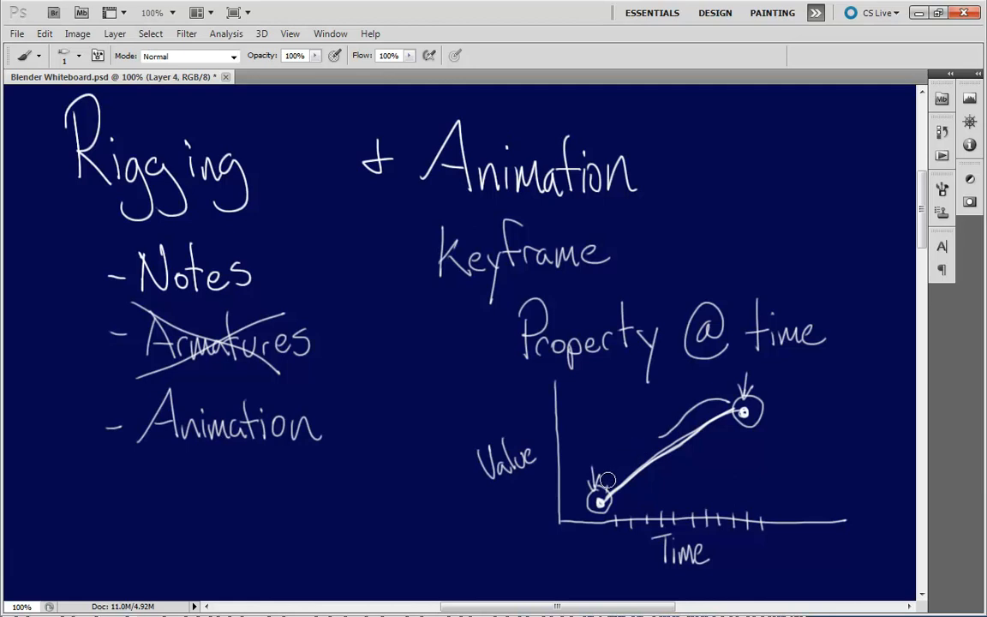
left_click_drag(663, 428, 645, 445)
mouse_move(665, 456)
left_mouse_down()
mouse_move(659, 476)
mouse_move(616, 487)
mouse_move(726, 412)
left_mouse_up()
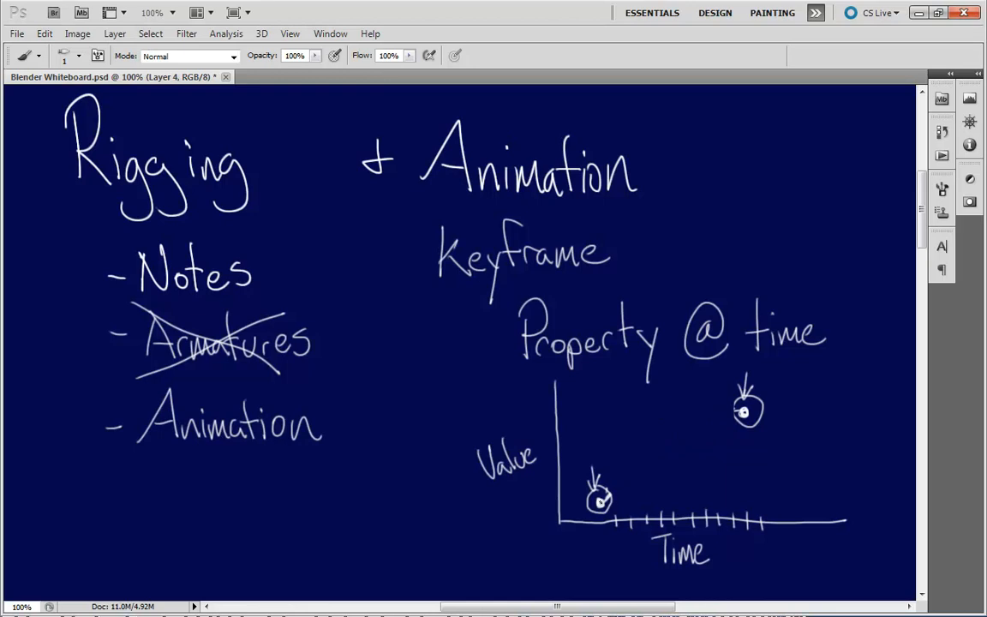
- Sketch an S-shaped curve between the keyframe points, replace it with one overshooting the second point, and erase that too
mouse_move(600, 501)
left_mouse_down()
mouse_move(638, 488)
mouse_move(701, 418)
mouse_move(742, 413)
left_mouse_up()
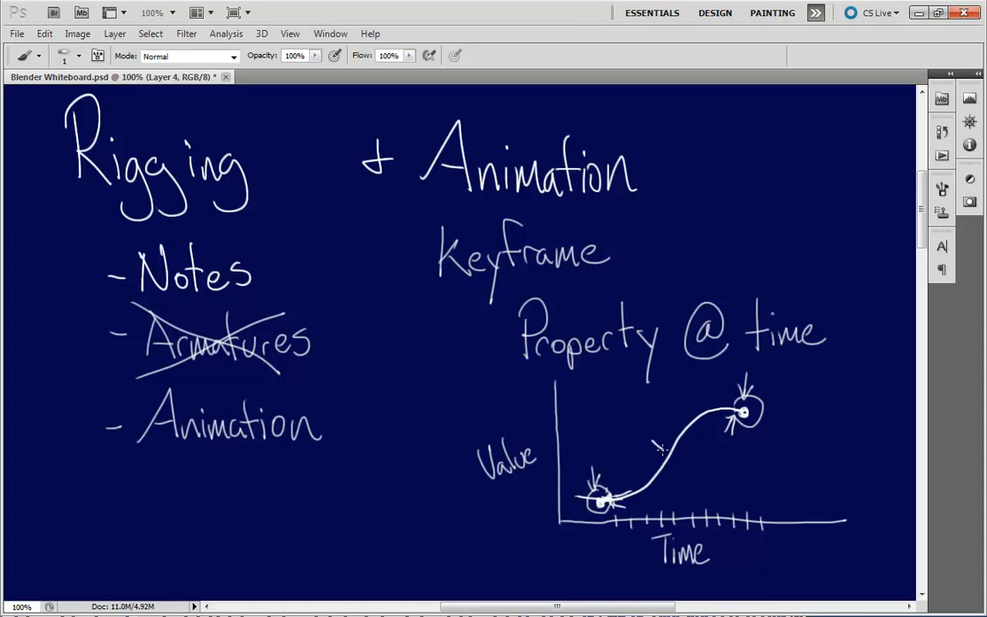
left_click_drag(652, 439, 665, 451)
left_click_drag(679, 425, 730, 403)
left_click_drag(733, 402, 739, 403)
mouse_move(649, 435)
left_mouse_down()
mouse_move(667, 441)
mouse_move(701, 399)
mouse_move(729, 398)
mouse_move(616, 497)
mouse_move(696, 371)
mouse_move(713, 377)
mouse_move(730, 418)
left_mouse_up()
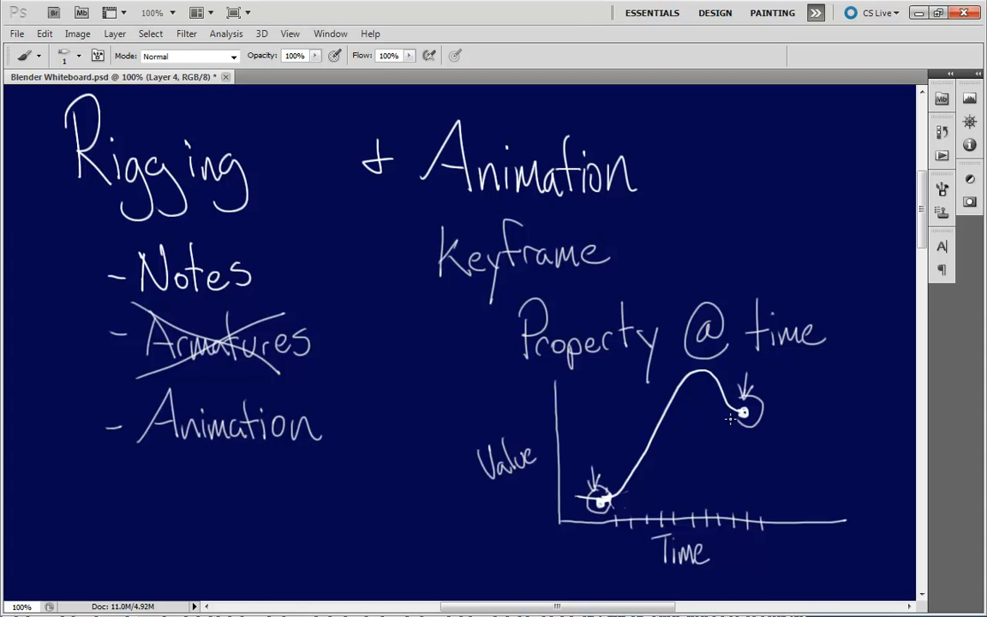
mouse_move(717, 379)
left_mouse_down()
mouse_move(725, 412)
mouse_move(707, 377)
mouse_move(621, 491)
left_mouse_up()
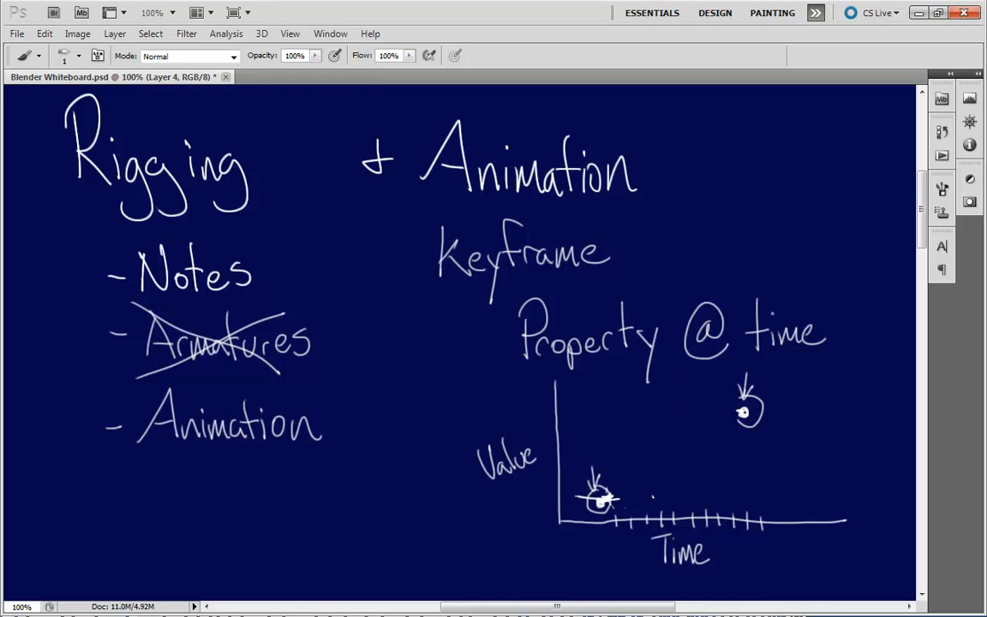
- Try a stepped line between the two keyframe points that rises vertically midway
left_click_drag(610, 498, 656, 497)
left_click_drag(656, 412, 655, 496)
left_click_drag(656, 412, 744, 412)
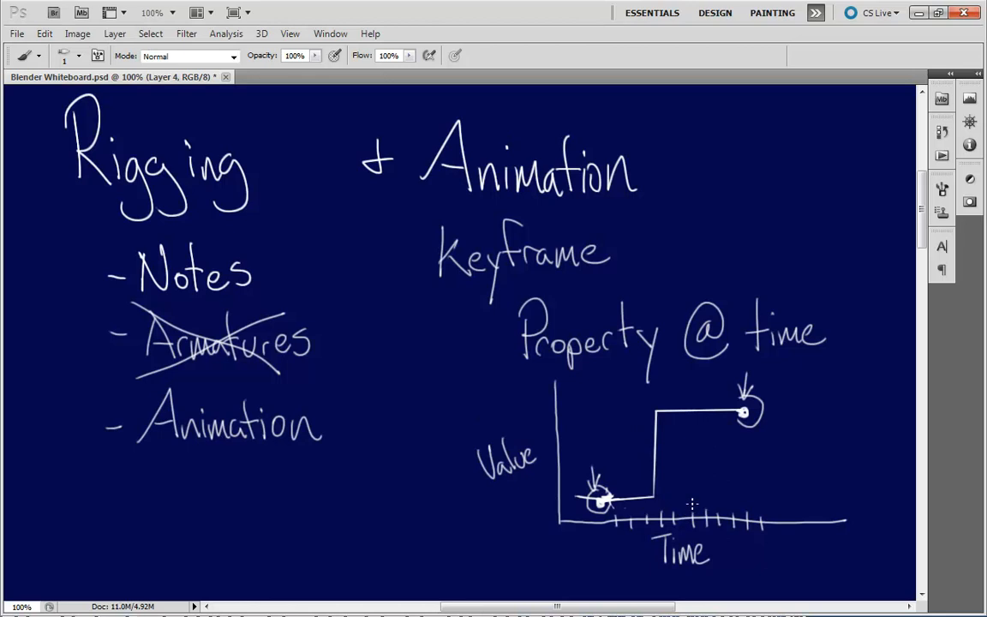
key("ctrl+z")
key("ctrl+alt+z")
key("ctrl+alt+z")
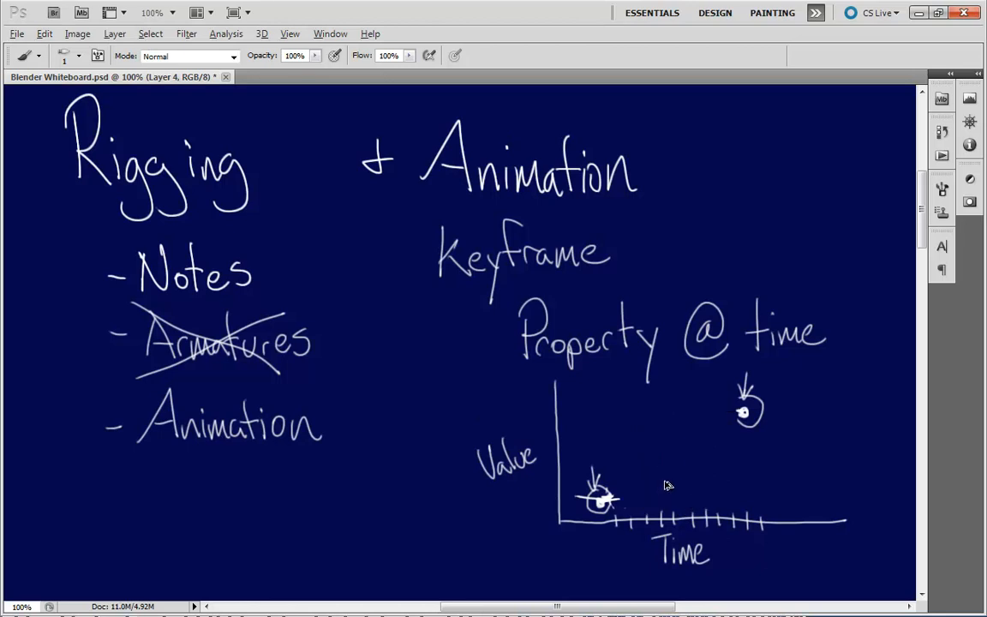
- Draw a stepped line held flat at the first keyframe's value and rising vertically at the second keyframe, with thickened strokes
left_click(606, 500)
left_click(739, 499, "shift")
left_click(743, 413, "shift")
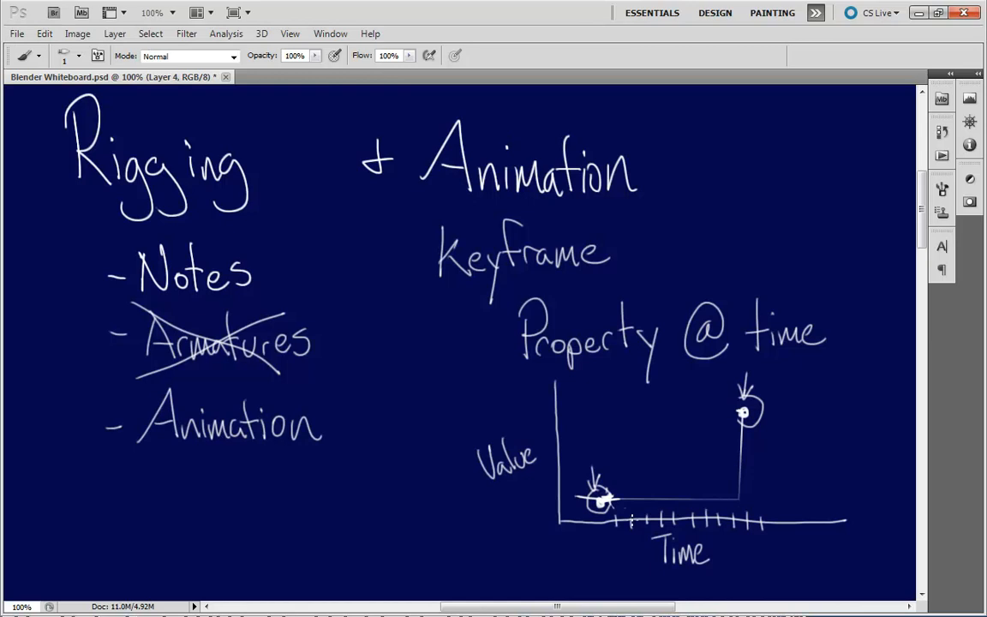
left_click(602, 499, "shift")
key("ctrl+alt+z")
left_click(737, 498)
left_click(608, 497, "shift")
left_click(741, 418)
left_click(737, 497)
left_click(742, 399, "shift")
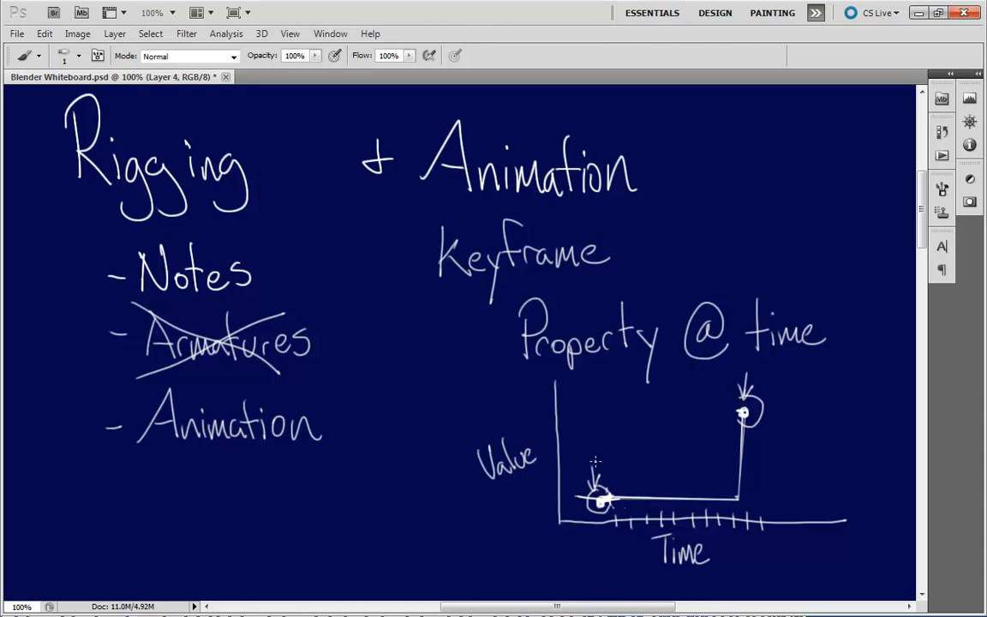
- Draw small arrows pointing at the first and second keyframe points of the value-time graph
left_click_drag(597, 443, 599, 487)
left_click_drag(778, 417, 774, 439)
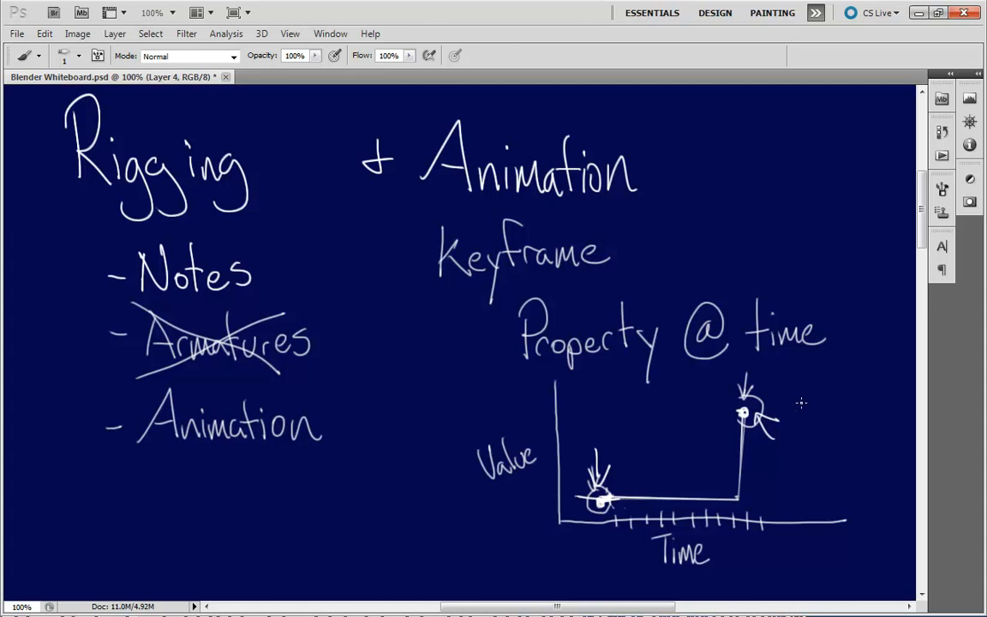
- Switch to Blender with CLASS_FILE.blend and select the yellow character mesh
left_click(399, 609)
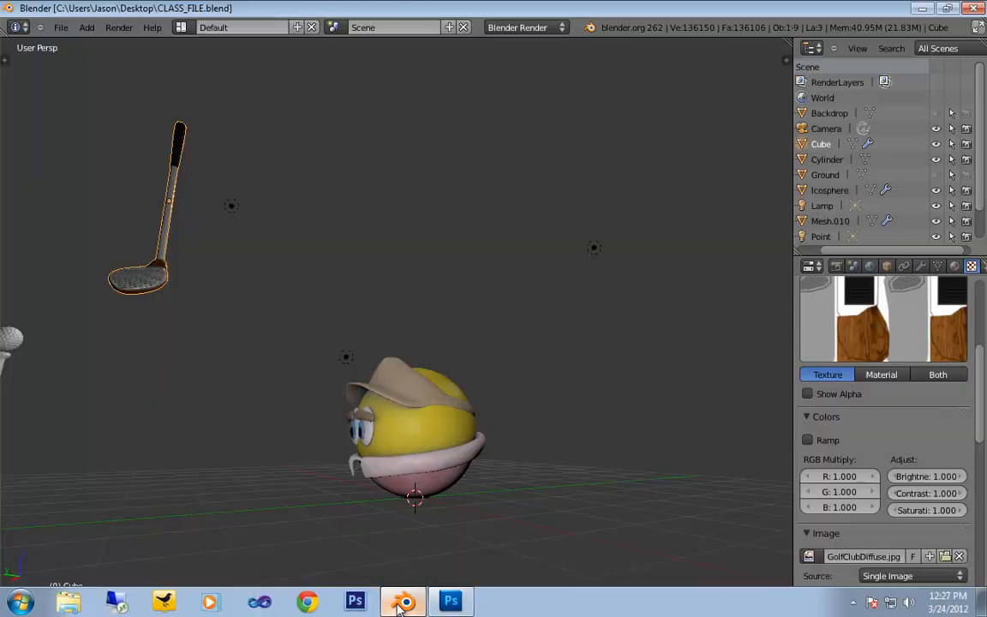
middle_click_drag(376, 286, 395, 407)
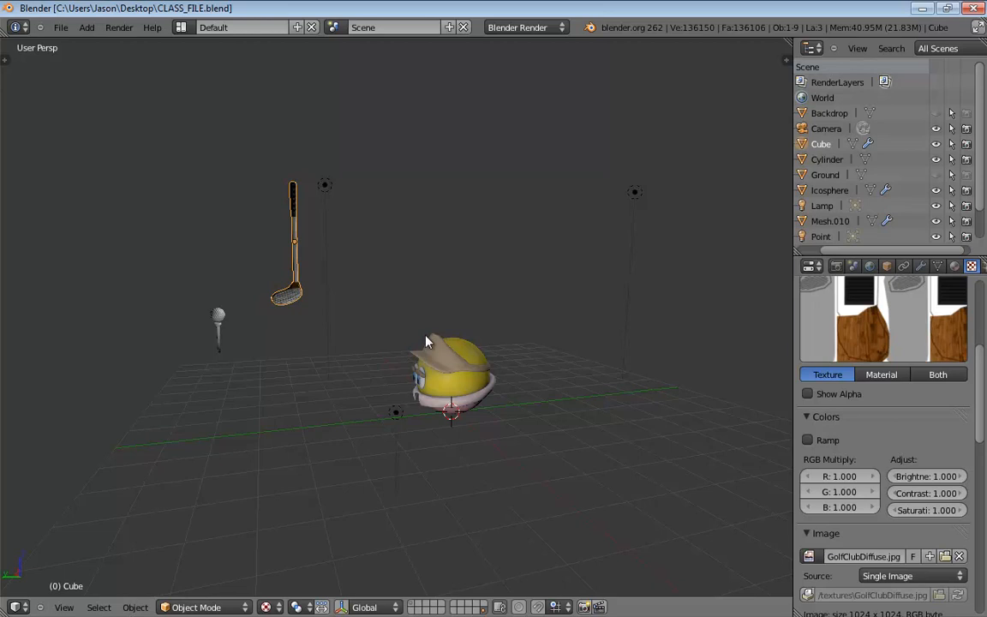
right_click(467, 358)
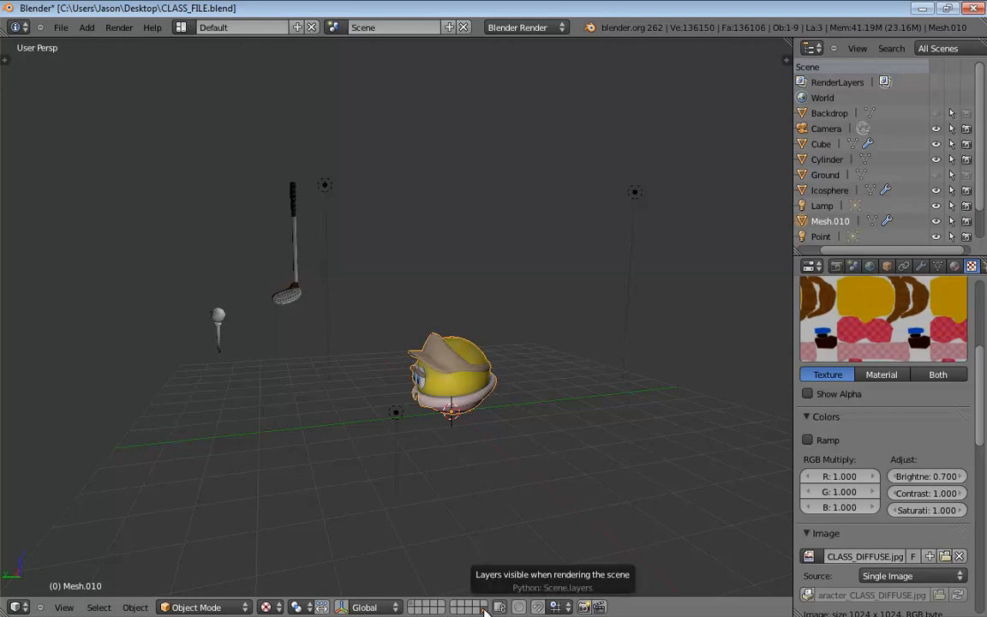
- Compare the first and last scene layers by showing each alone and both together, ending on the last layer
left_click(413, 604)
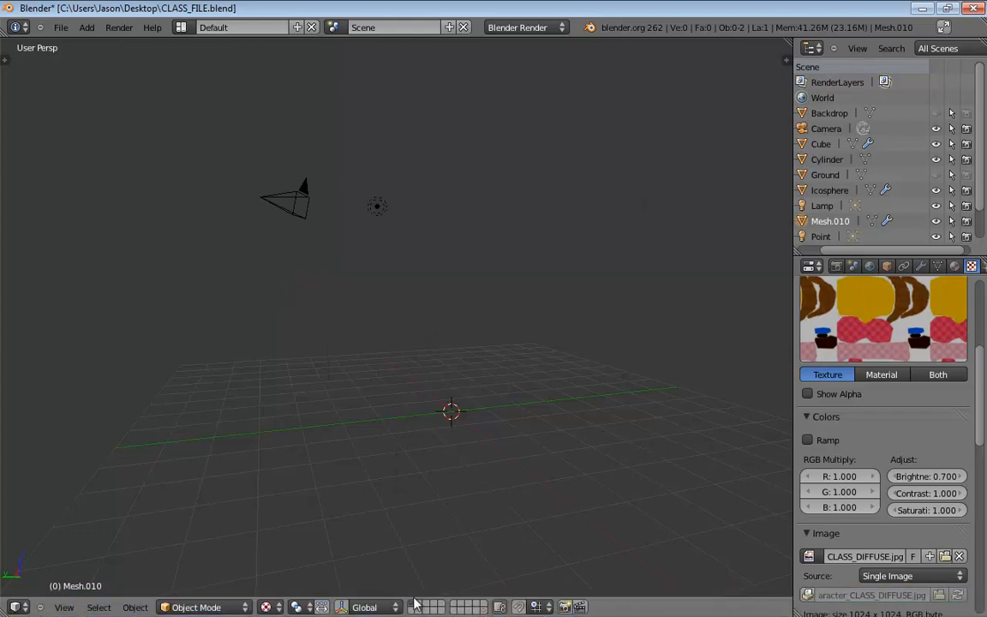
left_click(483, 609)
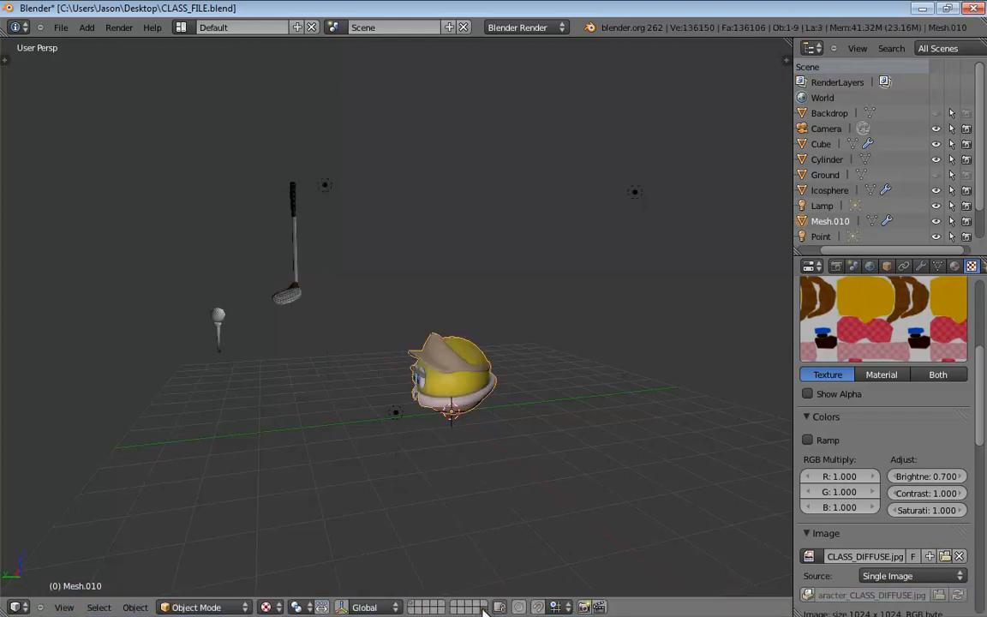
left_click(413, 604, "shift")
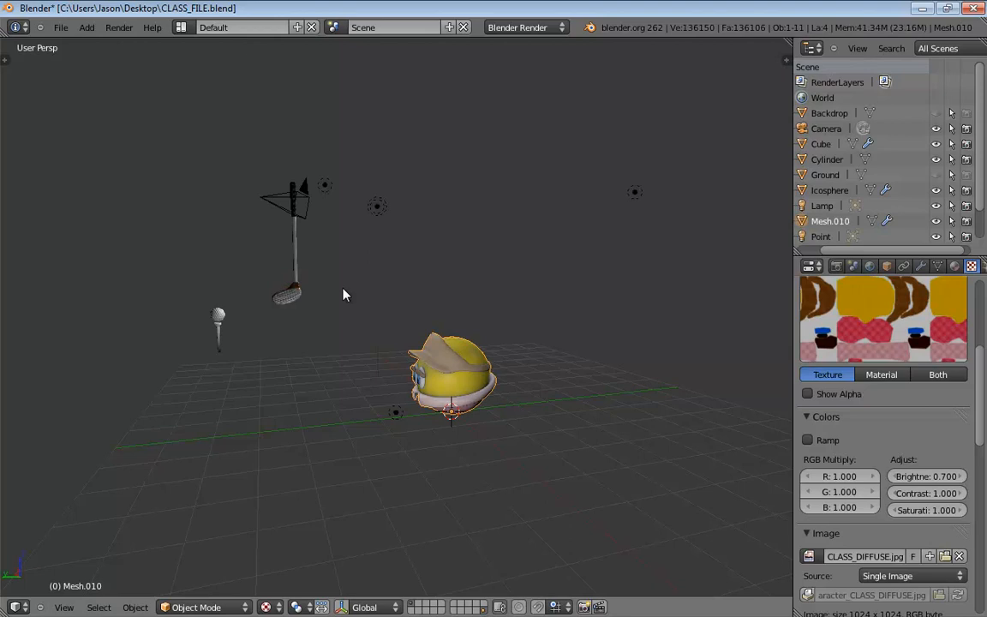
left_click(412, 606)
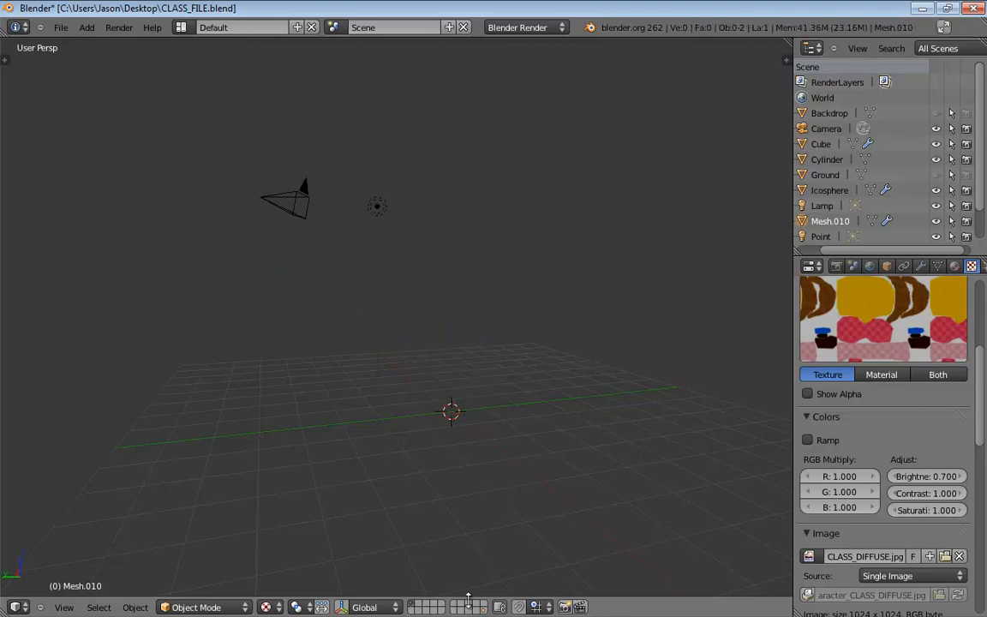
left_click(483, 609)
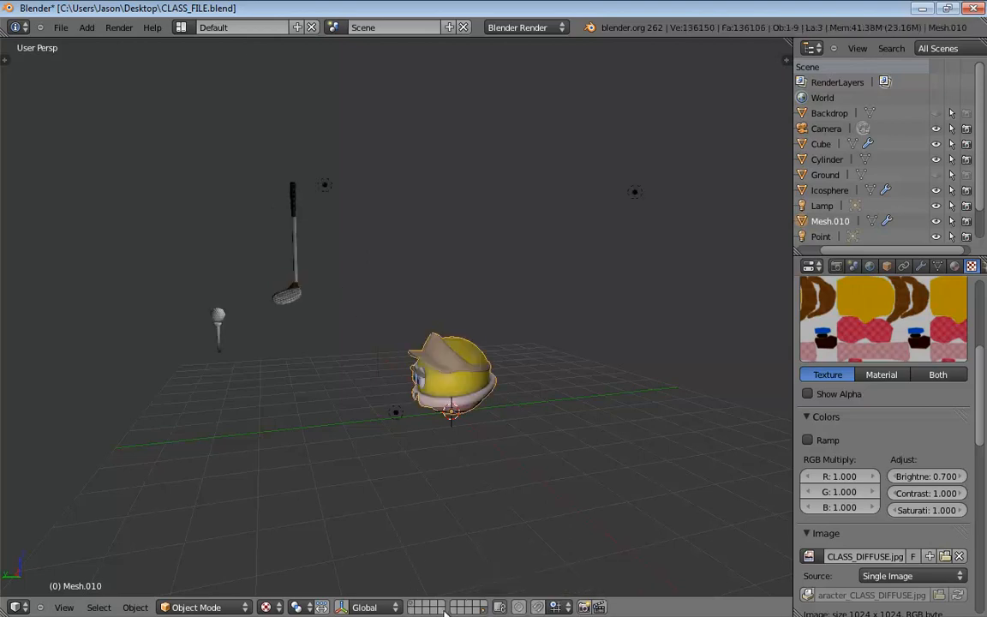
key("1")
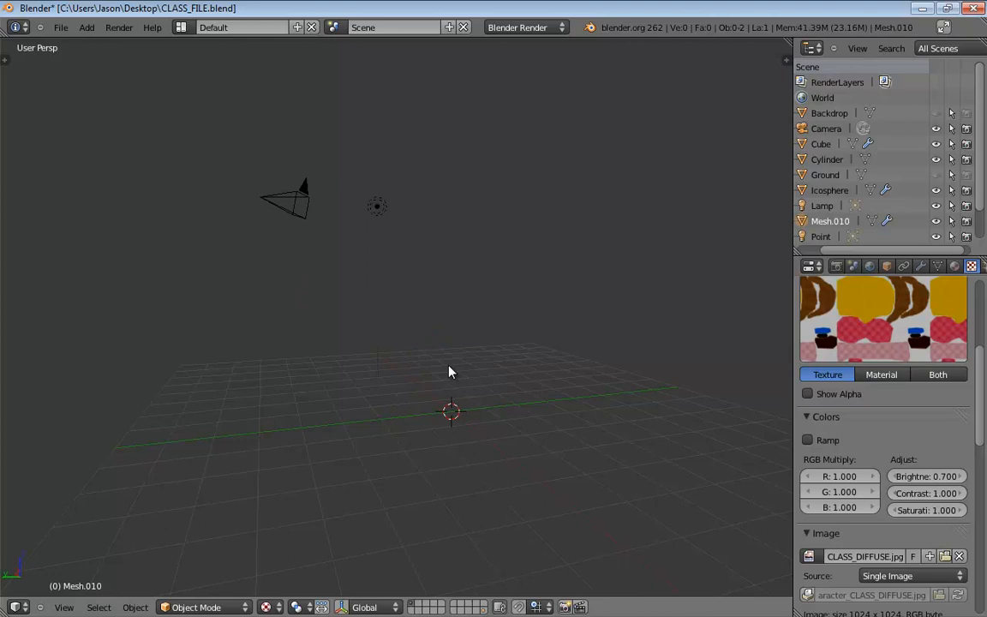
left_click(483, 610)
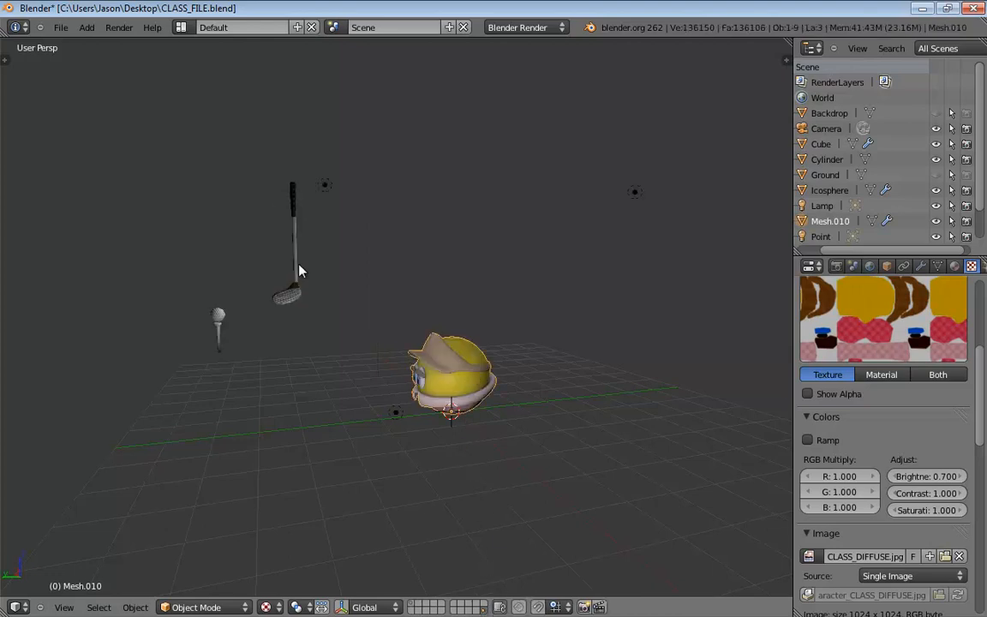
- Add the golf club, ball and tee to the character selection and move them all to the first layer
right_click(295, 297, "shift")
right_click(219, 337, "shift")
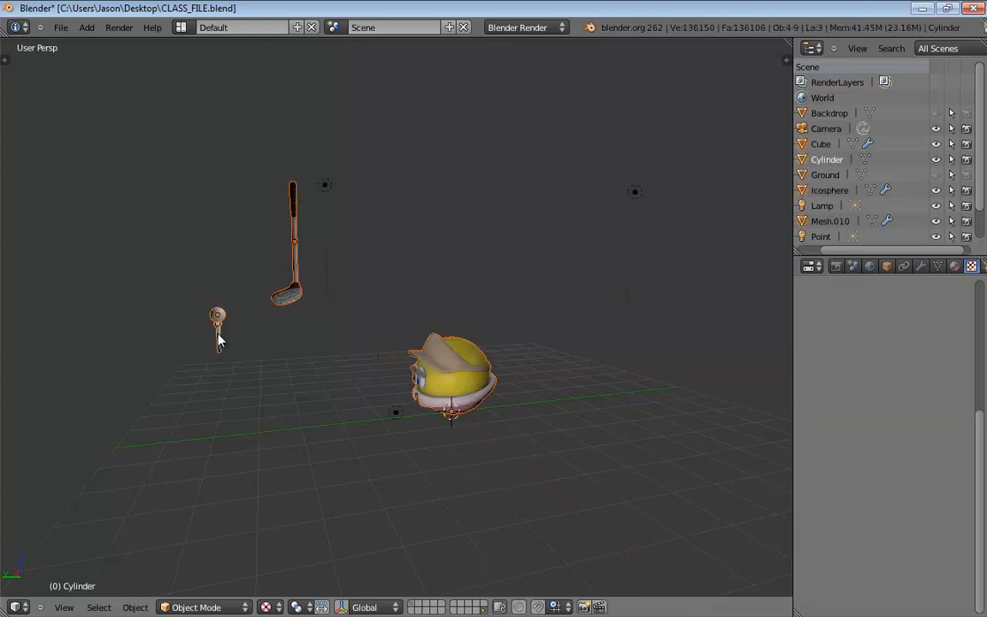
key("m")
key("m")
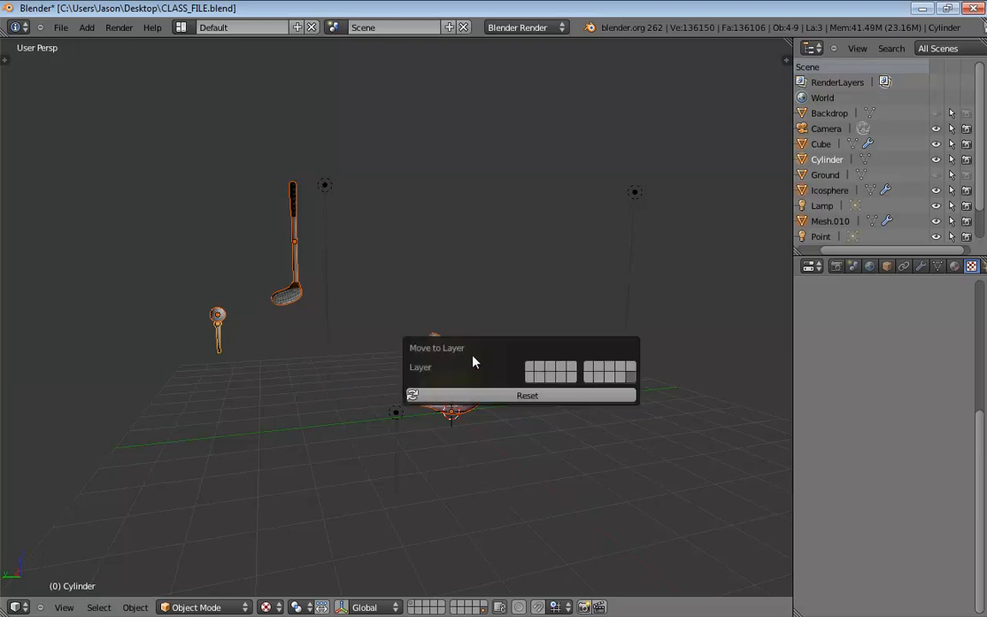
left_click(534, 373)
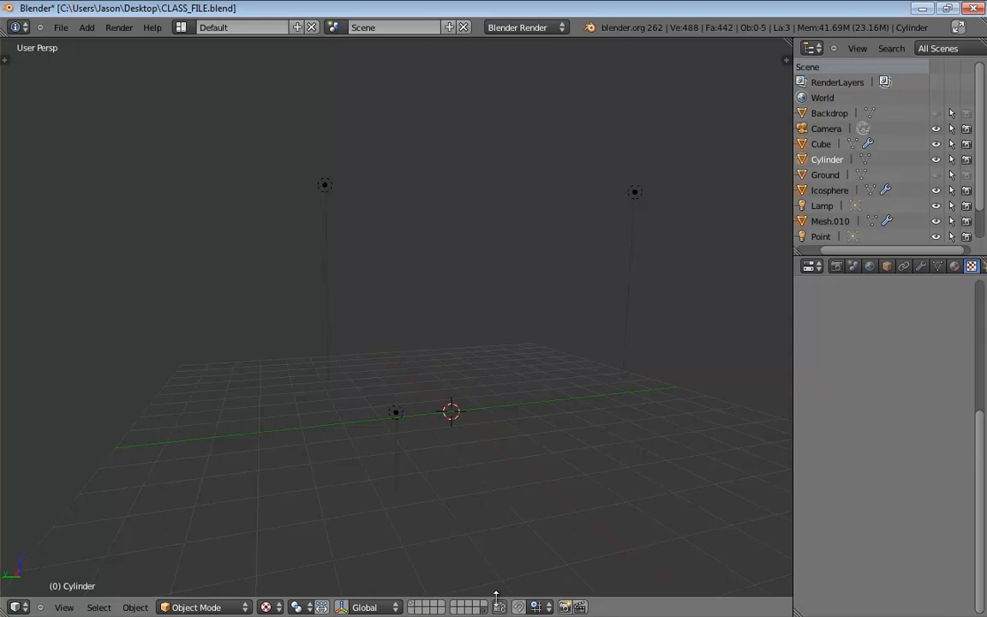
- Select the three remaining point lamps and move them to the first layer
right_click(396, 412)
right_click(325, 186, "shift")
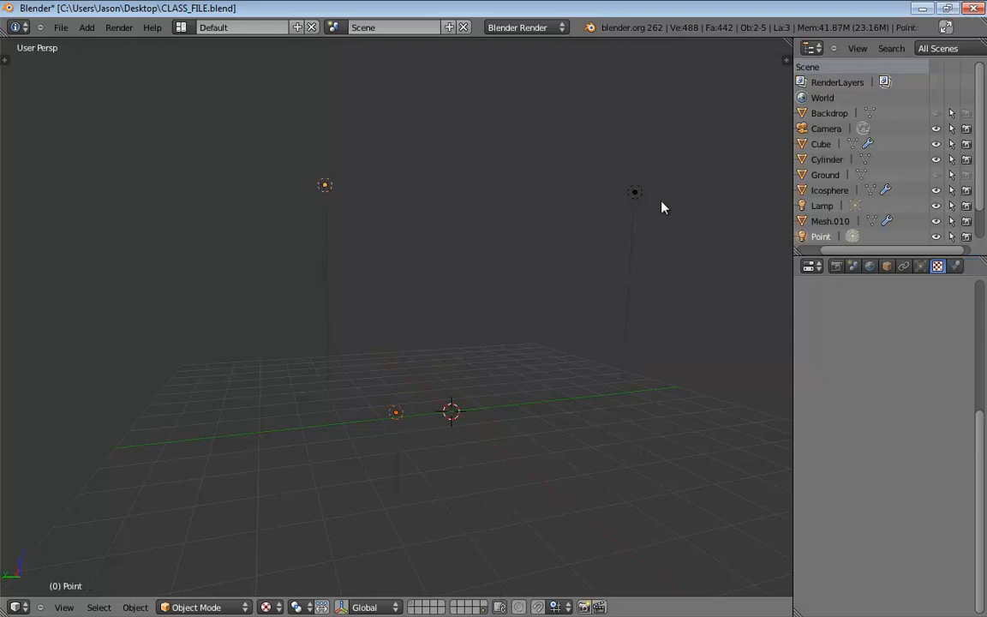
right_click(634, 194, "shift")
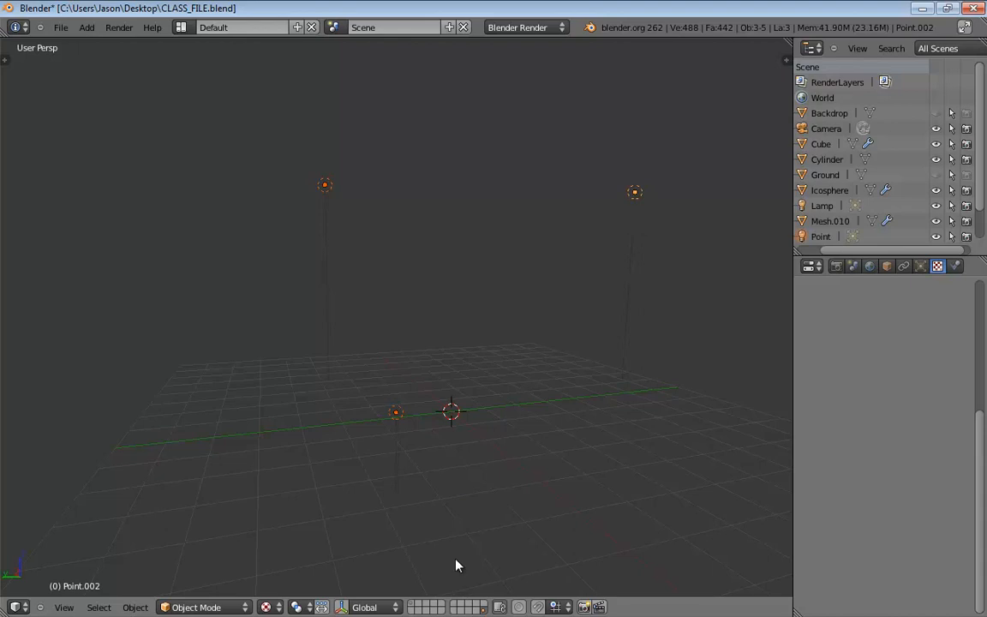
key("m")
left_click(578, 574)
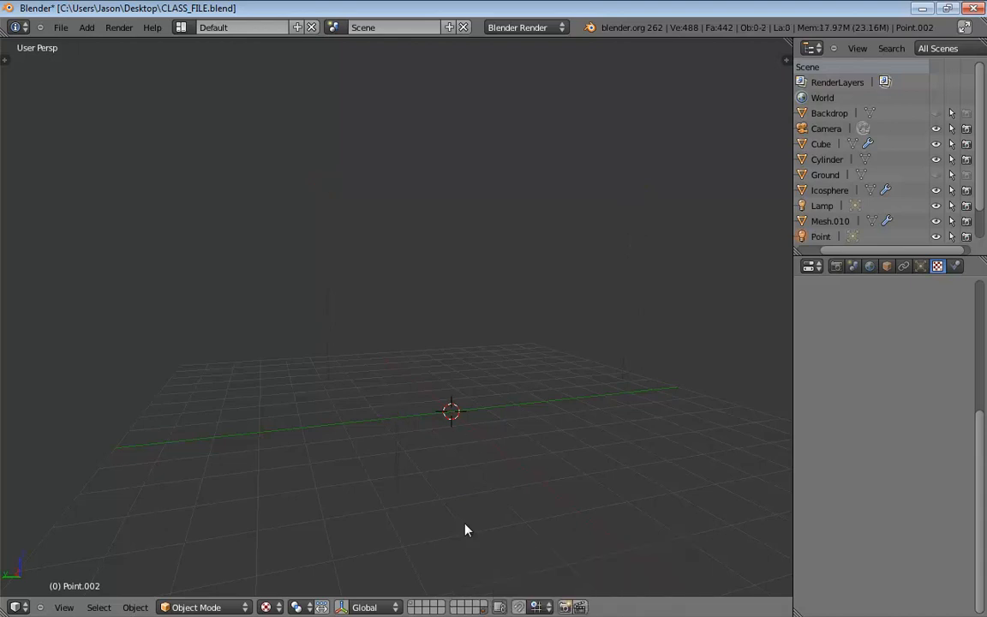
- Check the contents of the first and last layers, ending with only the first layer shown
left_click(412, 607)
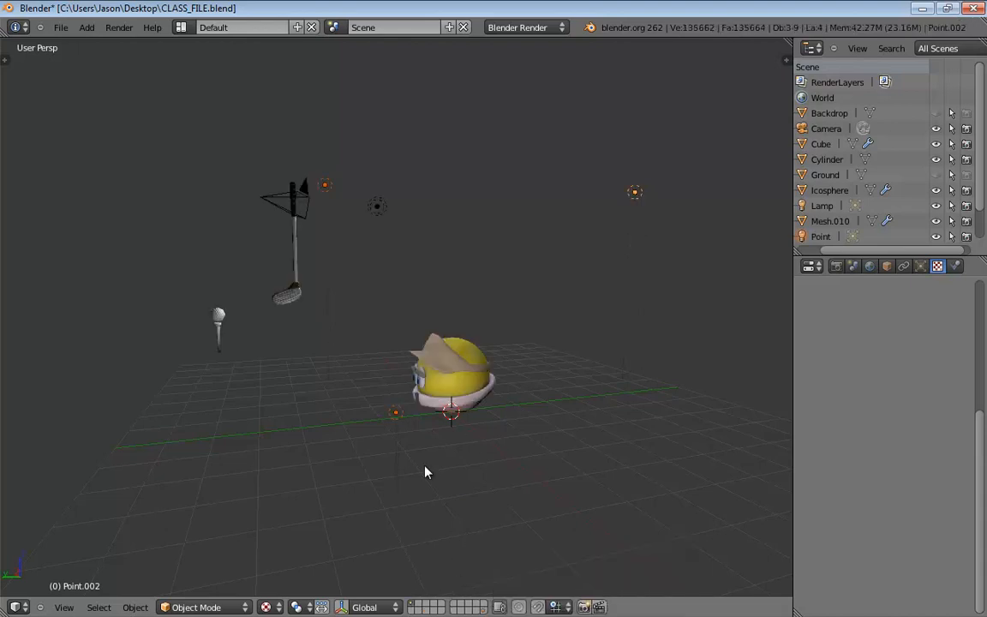
left_click(484, 610)
scroll(484, 433, "down", 5)
middle_click_drag(483, 431, 409, 452)
scroll(409, 452, "up", 4)
middle_click_drag(496, 451, 436, 392, "shift")
scroll(454, 422, "up", 4)
left_click(414, 604)
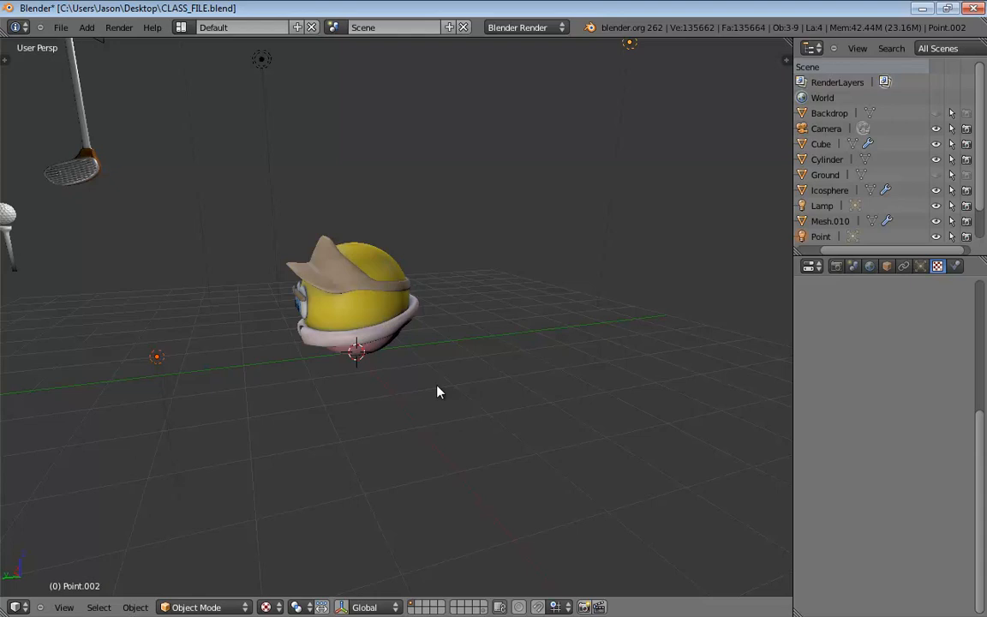
- Inspect the character from the front and side, show the viewport's display properties including Textured Solid, and toggle textured shading on and off
middle_click_drag(438, 389, 487, 292)
scroll(432, 313, "up", 5)
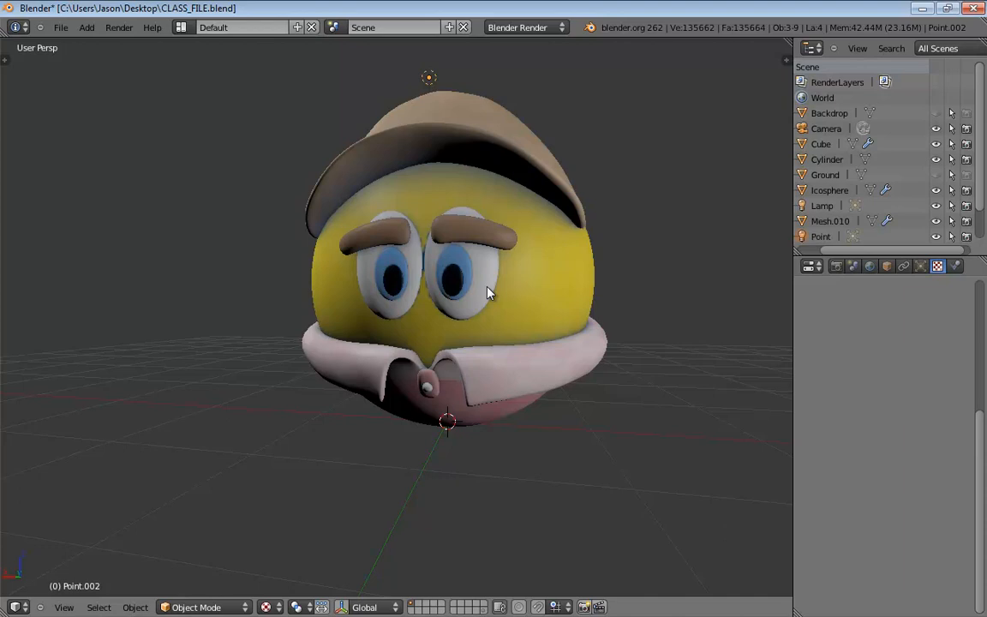
middle_click_drag(494, 292, 418, 299)
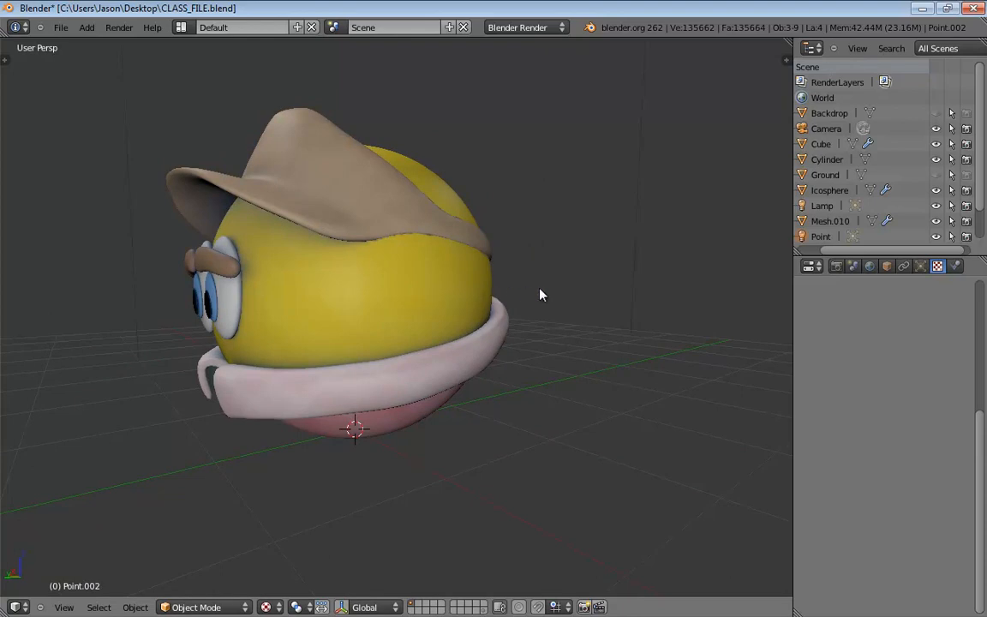
middle_click_drag(542, 294, 563, 302)
scroll(563, 302, "down", 3)
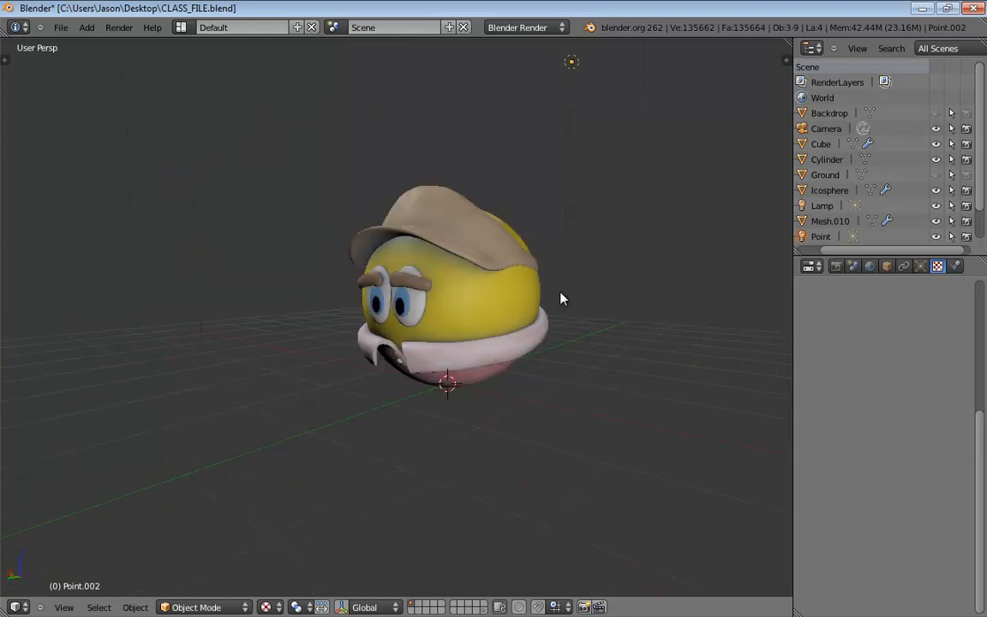
key("n")
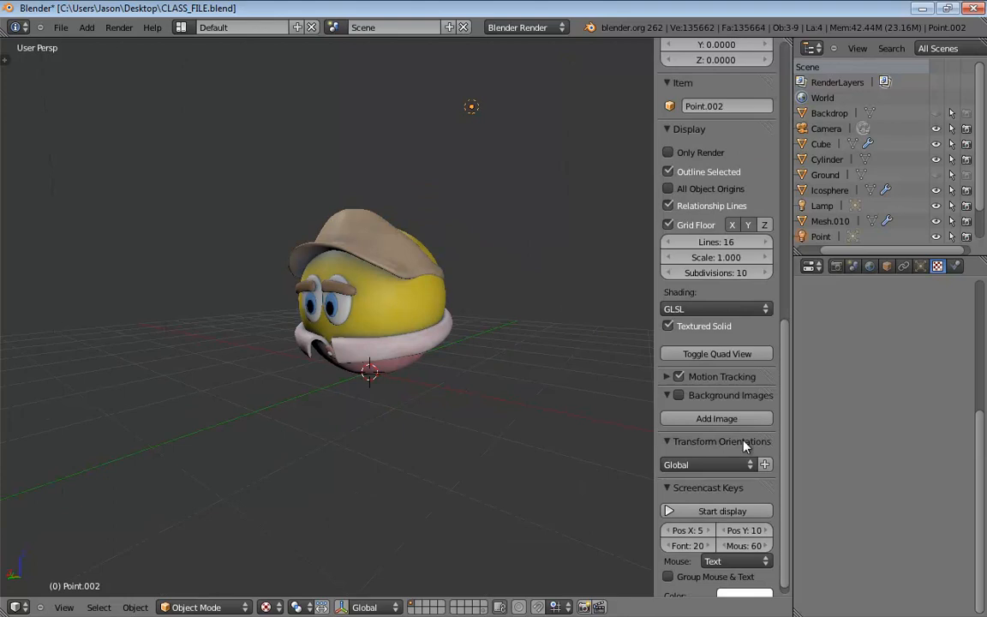
scroll(744, 445, "up", 4)
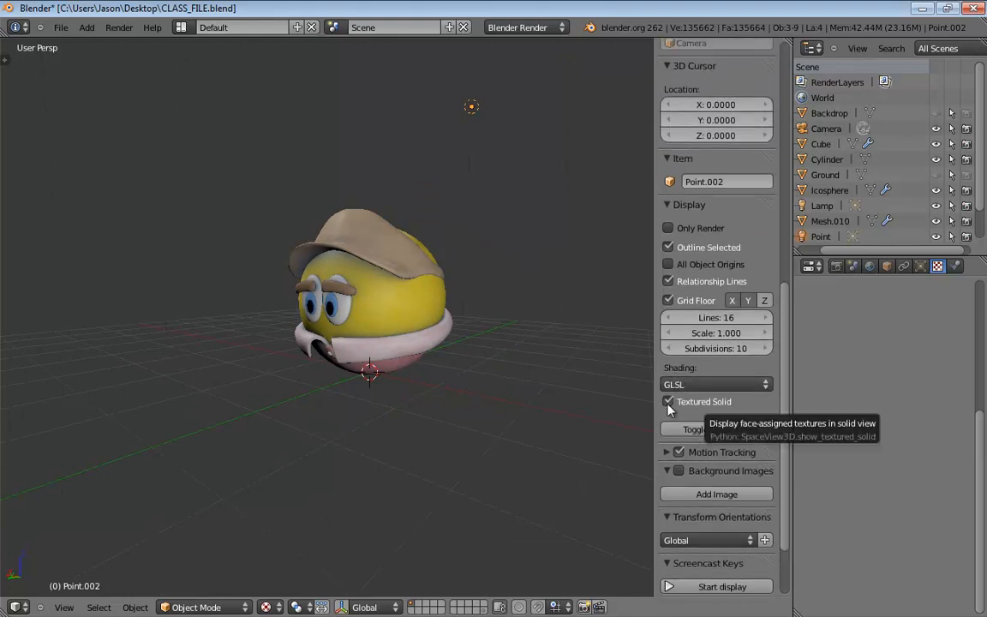
middle_click_drag(538, 390, 518, 385)
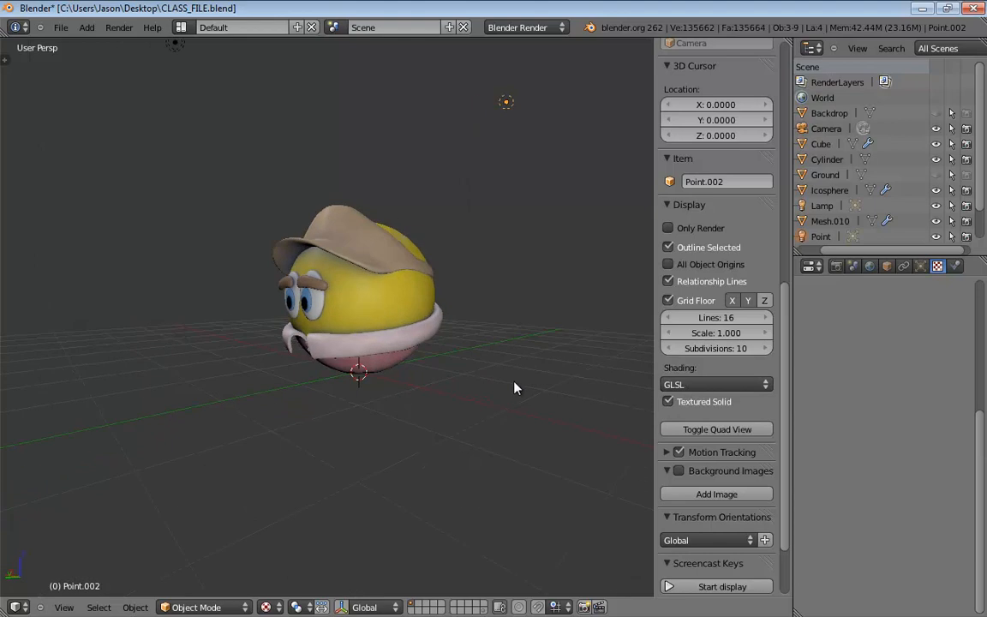
key("alt+z")
key("alt+z")
- Select the golf club and then the golf ball to show them as separate objects
middle_click_drag(481, 343, 512, 355)
scroll(491, 345, "down", 4)
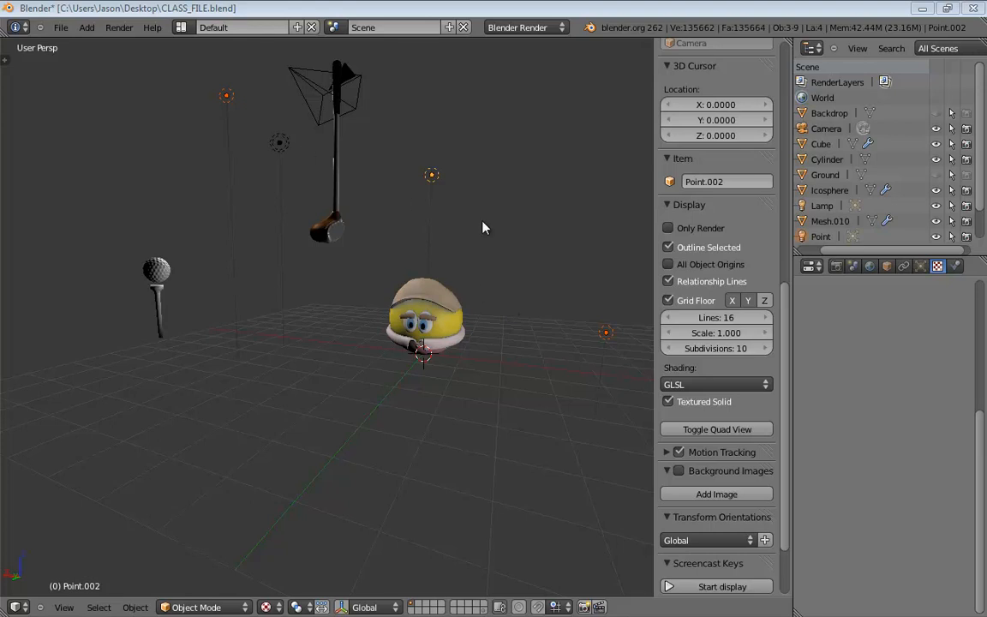
middle_click_drag(485, 227, 420, 232)
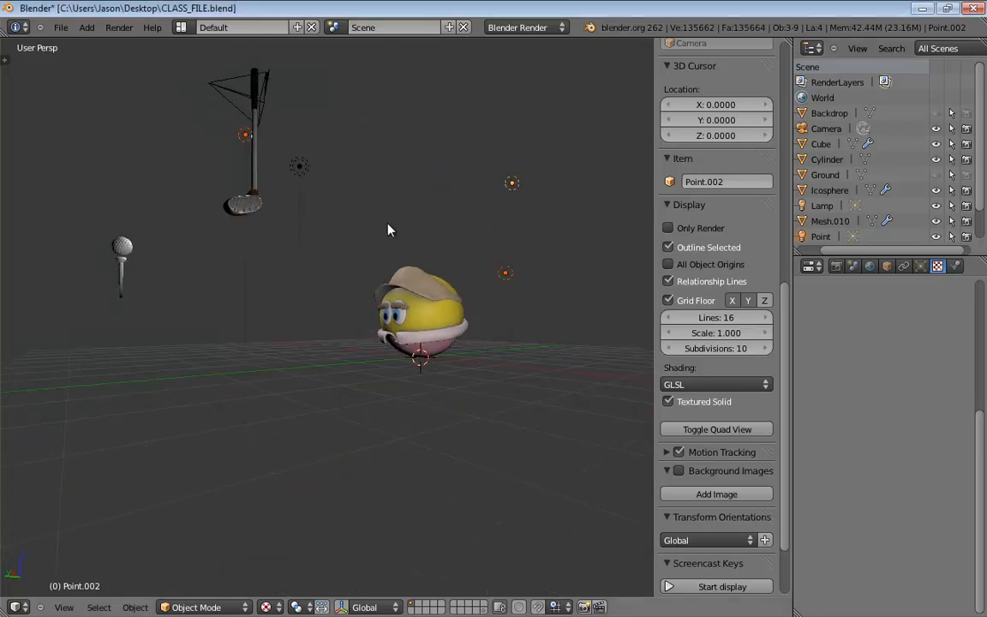
right_click(251, 211)
middle_click_drag(251, 211, 275, 293)
right_click(250, 286)
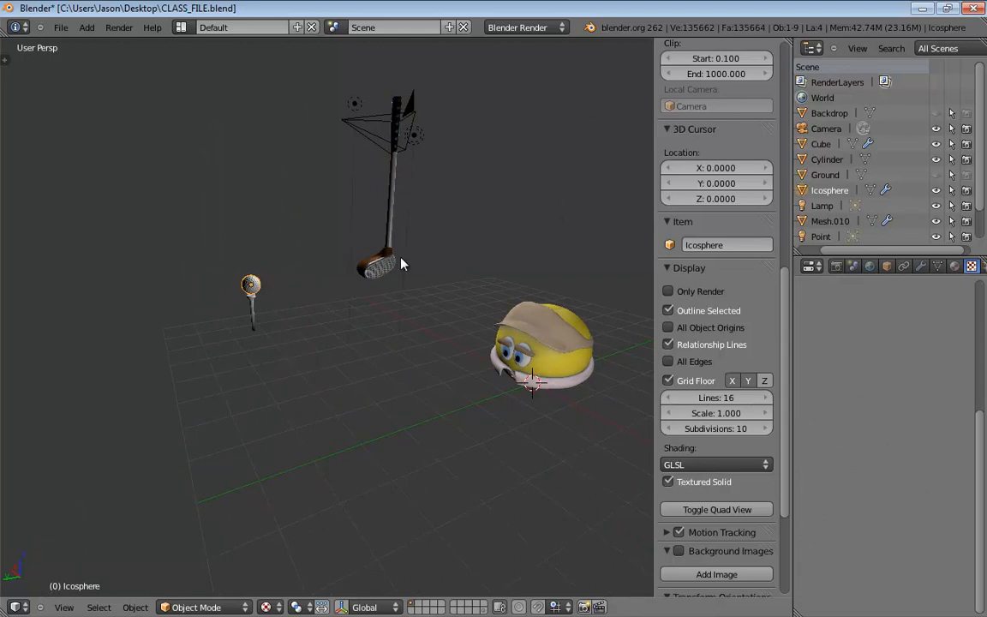
- Try moving the character up above the grid floor
right_click(553, 362)
key("g")
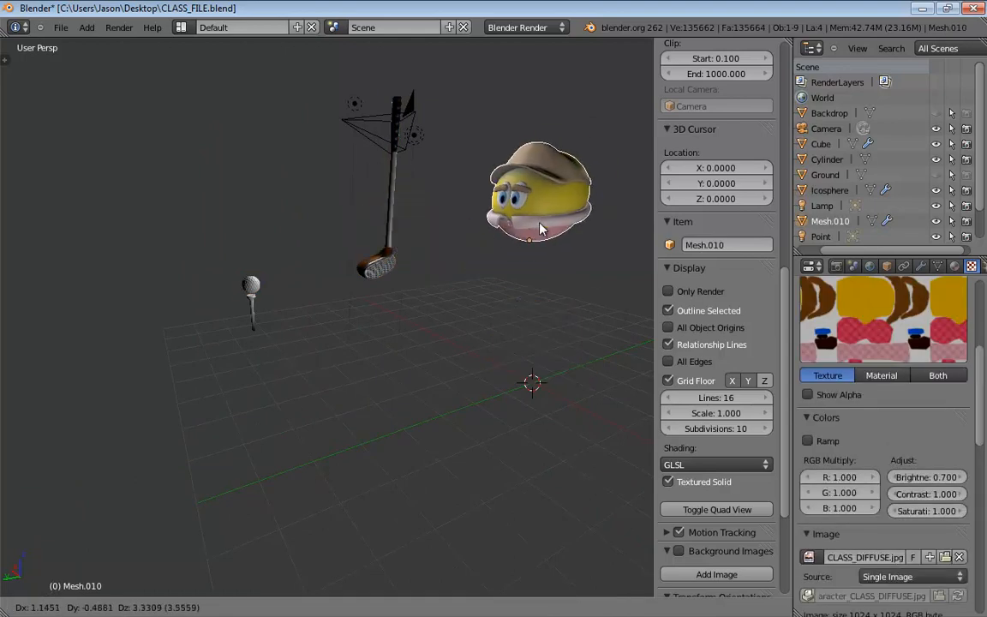
right_click(539, 228)
- Select the golf club, the golf ball and the tee one after another
right_click(389, 268)
middle_click_drag(508, 244, 541, 216)
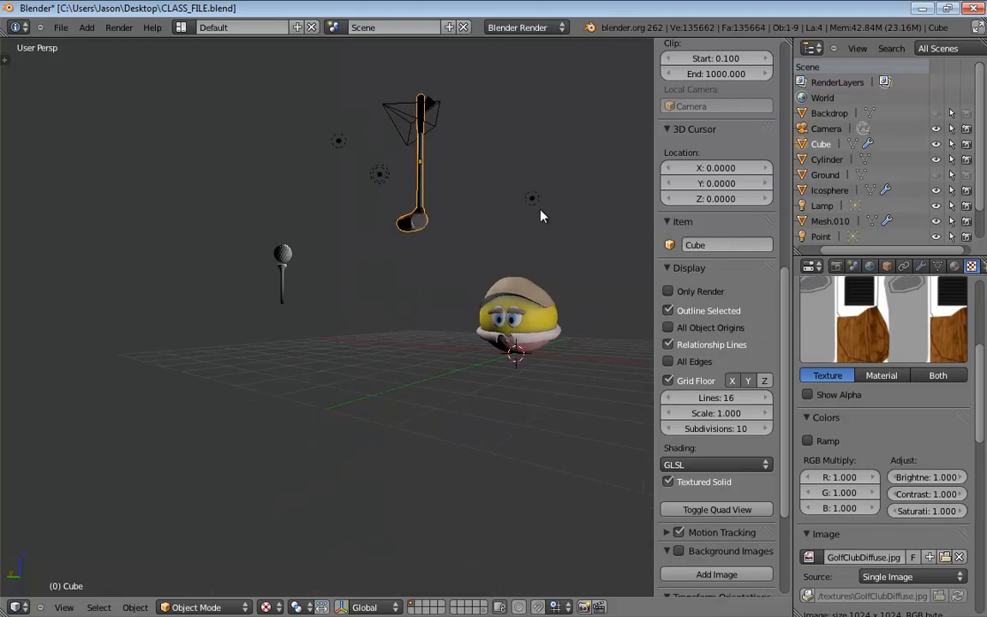
right_click(285, 277)
right_click(285, 257)
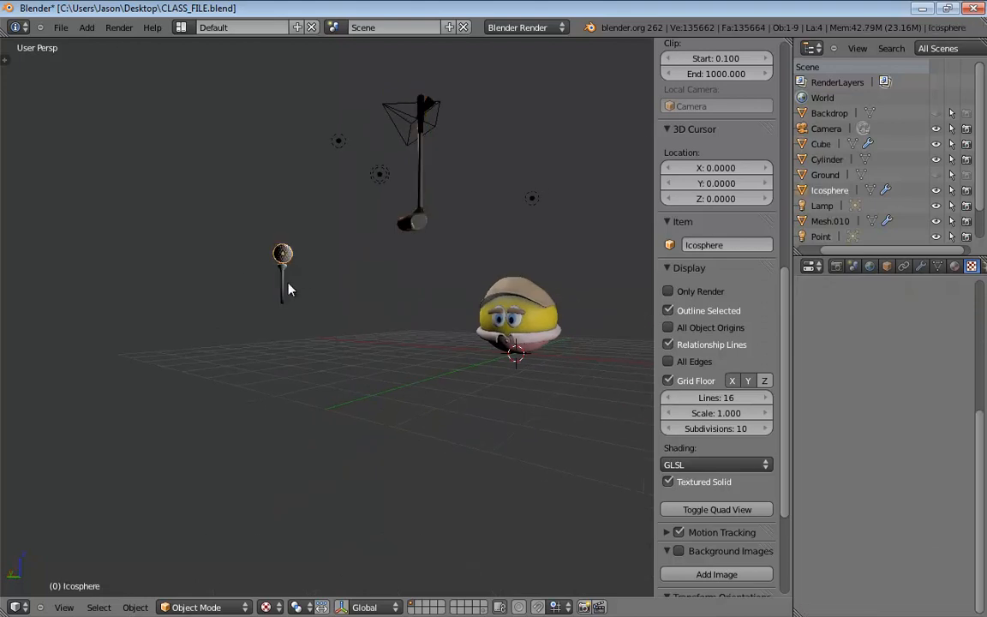
right_click(284, 283)
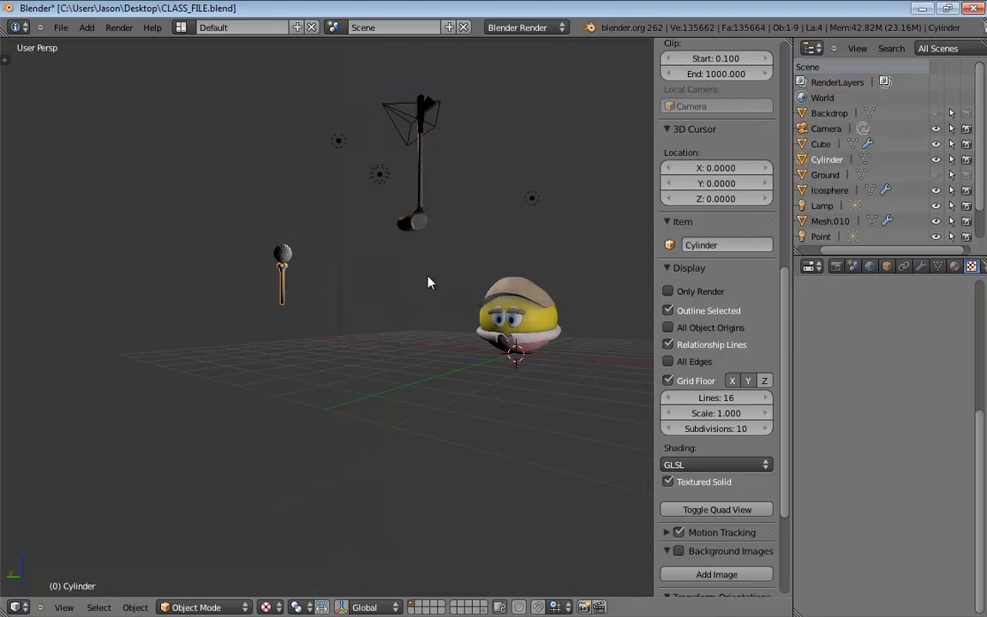
middle_click_drag(468, 265, 388, 295, "shift")
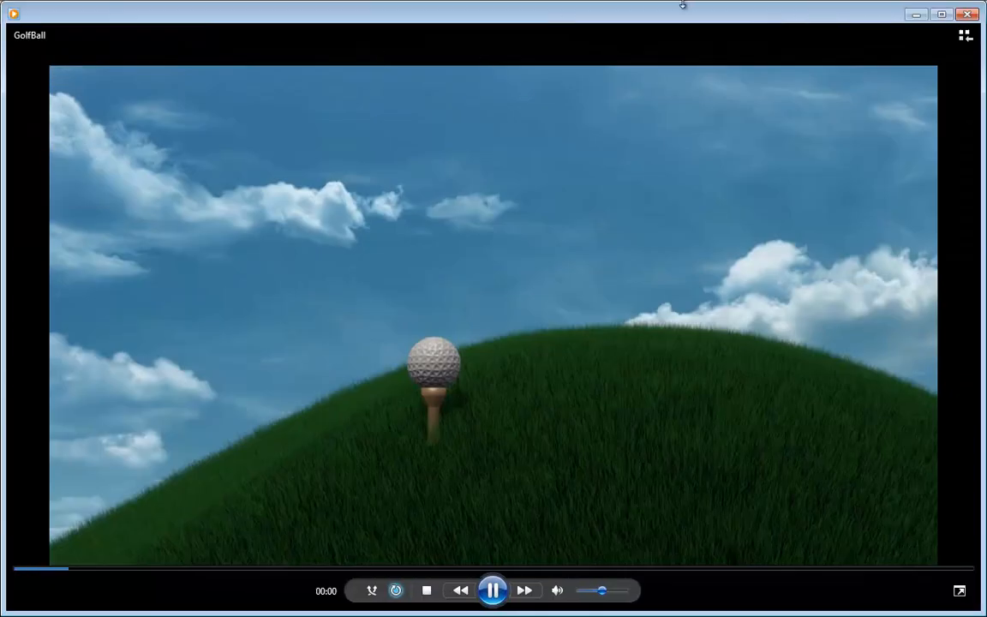
- Pause the GolfBall video in the media player and show it full screen
left_click(579, 296)
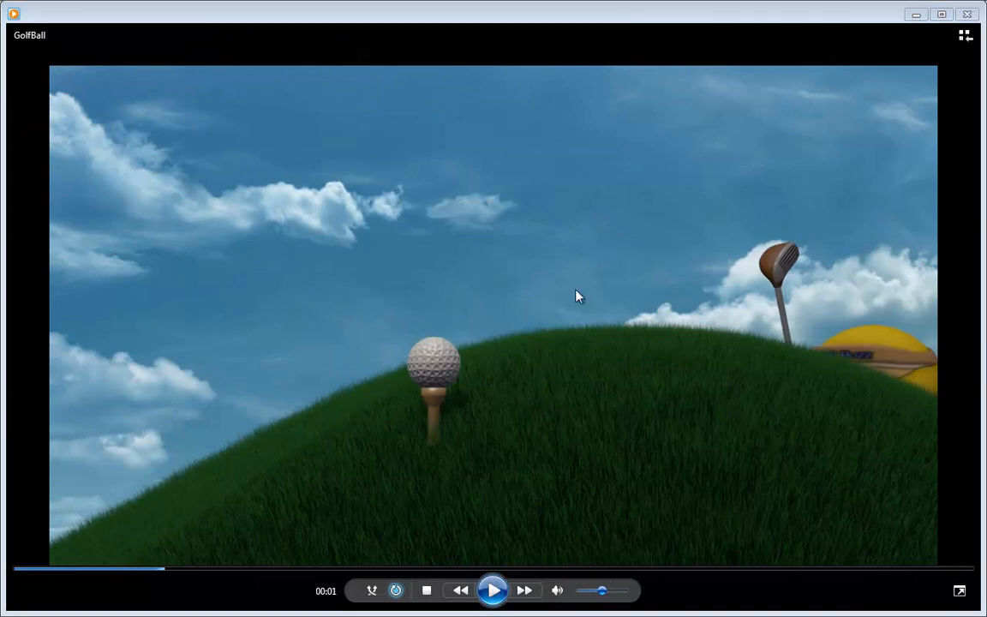
double_click(604, 19)
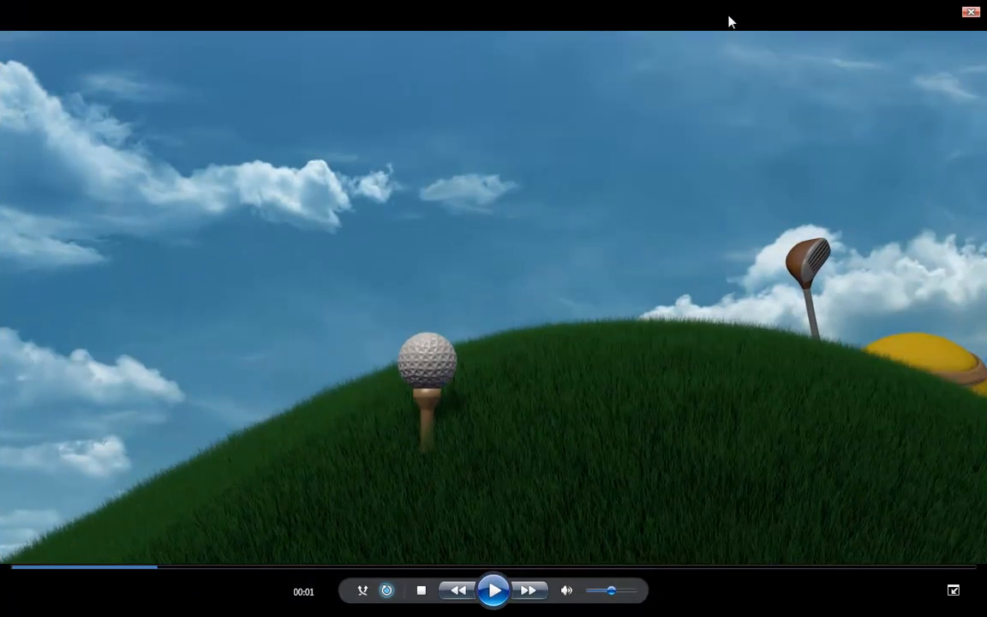
- Leave full screen and show the GolfBall video in a small, slightly enlarged window over the Blender scene
key("Escape")
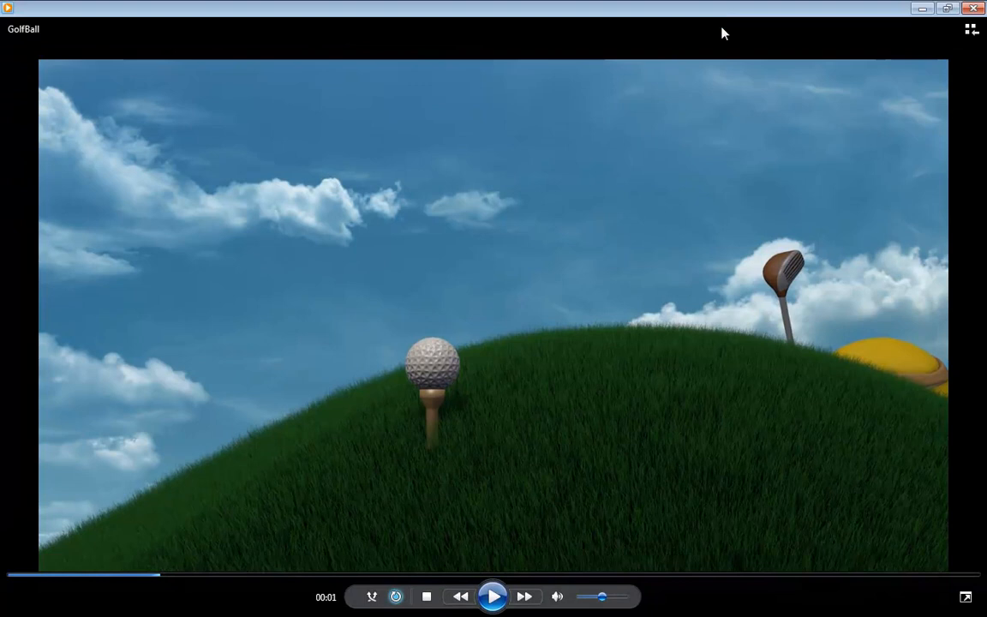
double_click(725, 11)
left_click_drag(860, 109, 397, 157)
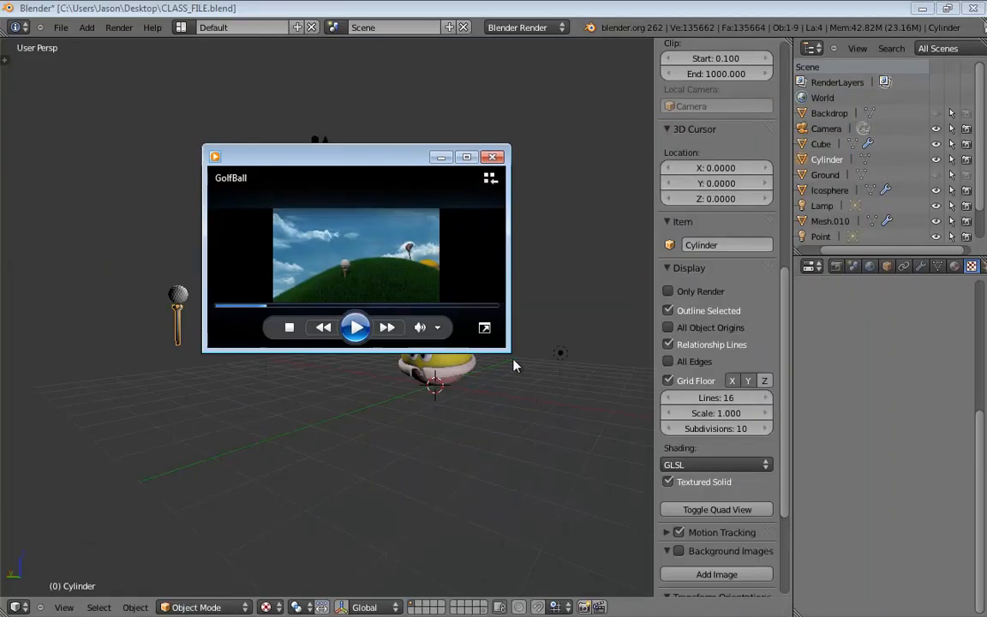
left_click_drag(511, 352, 582, 410)
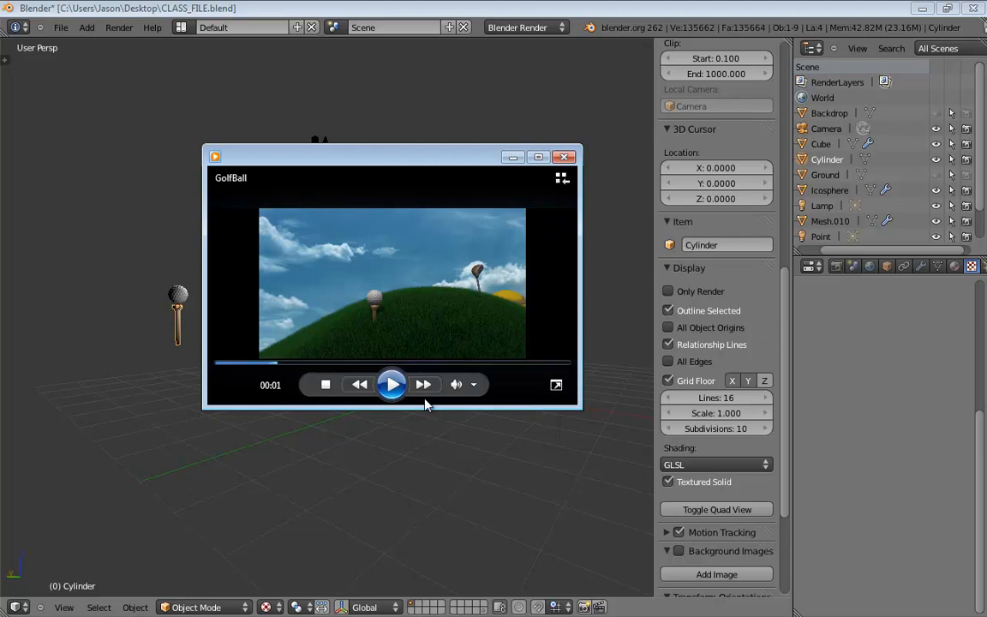
- Play the GolfBall video up to the character's pose after the swing, pause it and scrub back through the swing
left_click(392, 385)
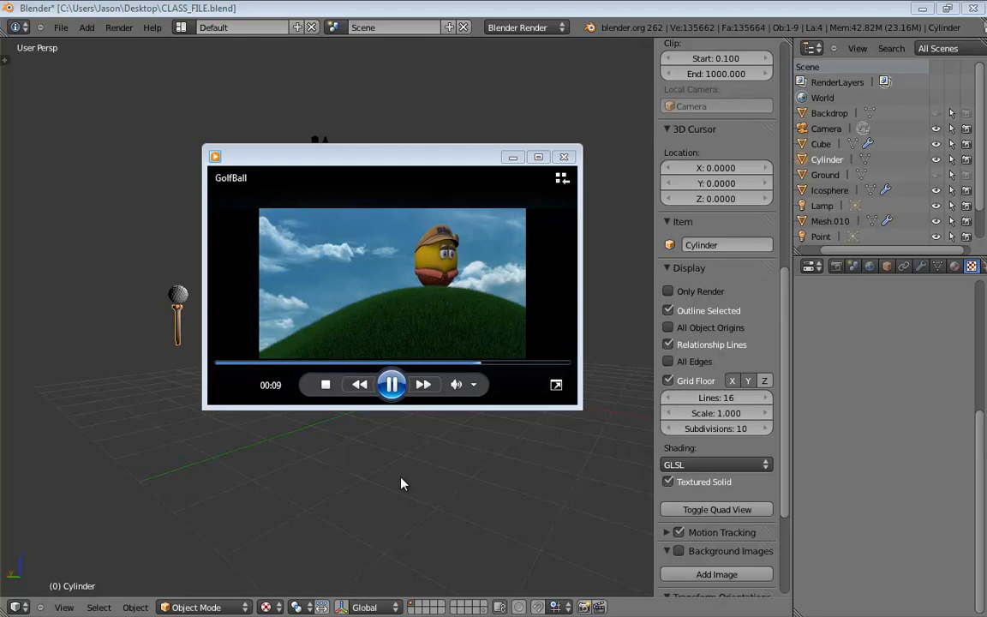
left_click(392, 384)
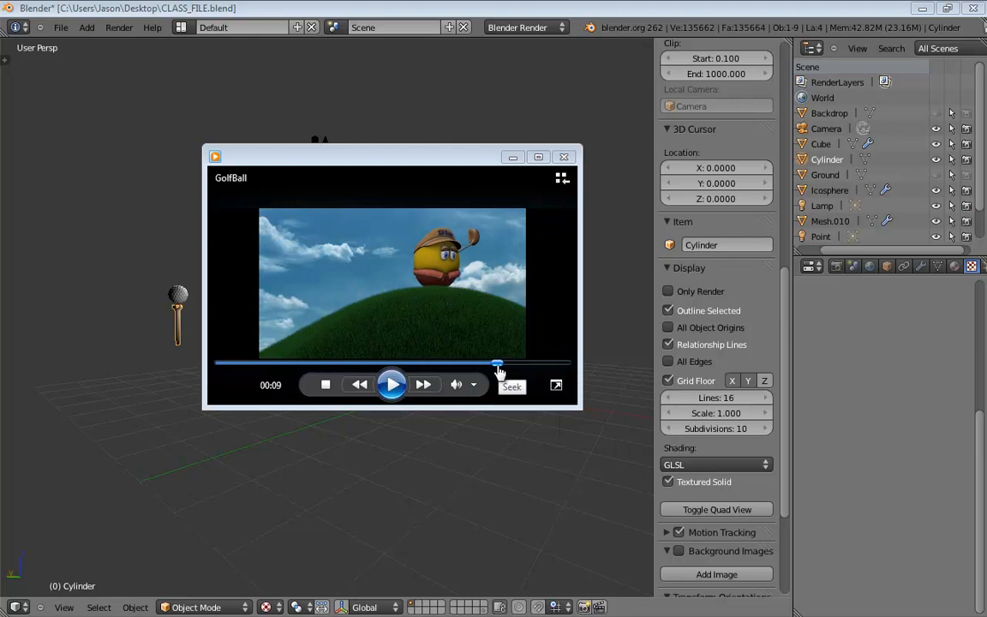
left_click(463, 363)
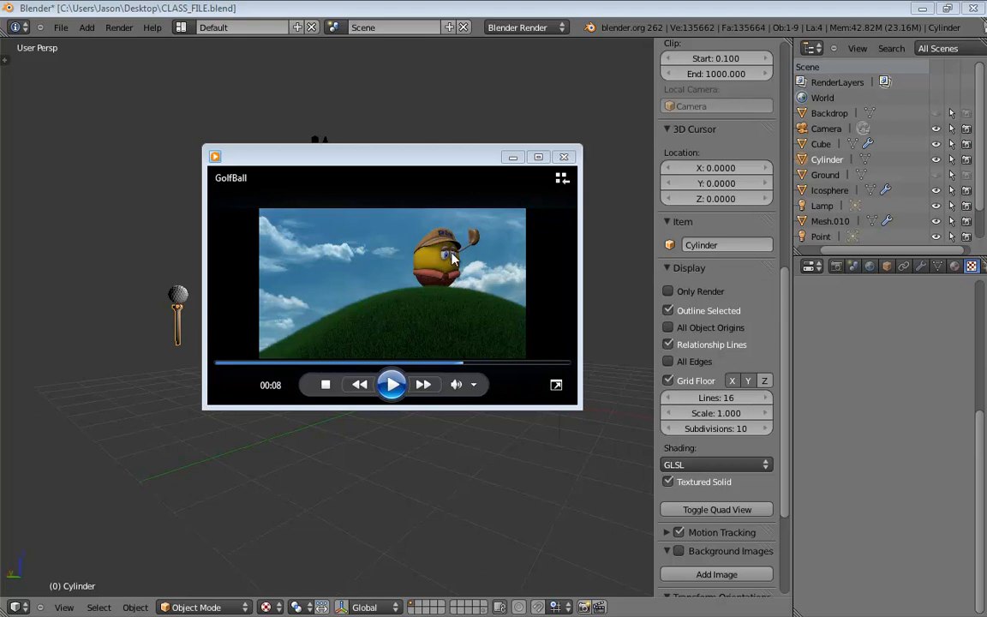
left_click(447, 364)
left_click_drag(447, 365, 430, 365)
left_click_drag(430, 367, 370, 366)
- Replay the GolfBall video, pause it with the character standing on the hill and minimize the player
left_click(392, 385)
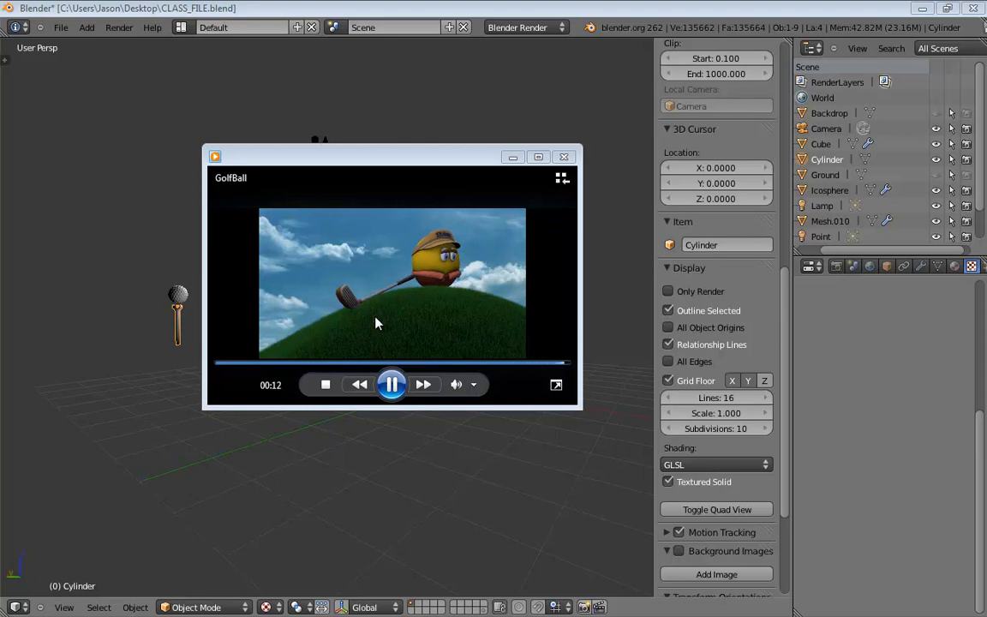
left_click(391, 385)
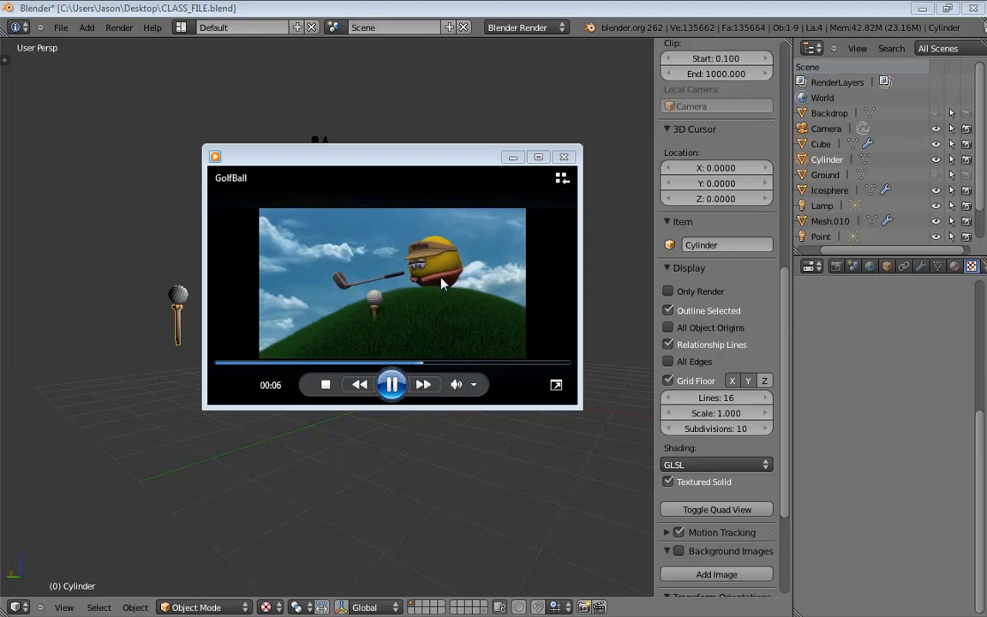
left_click(399, 382)
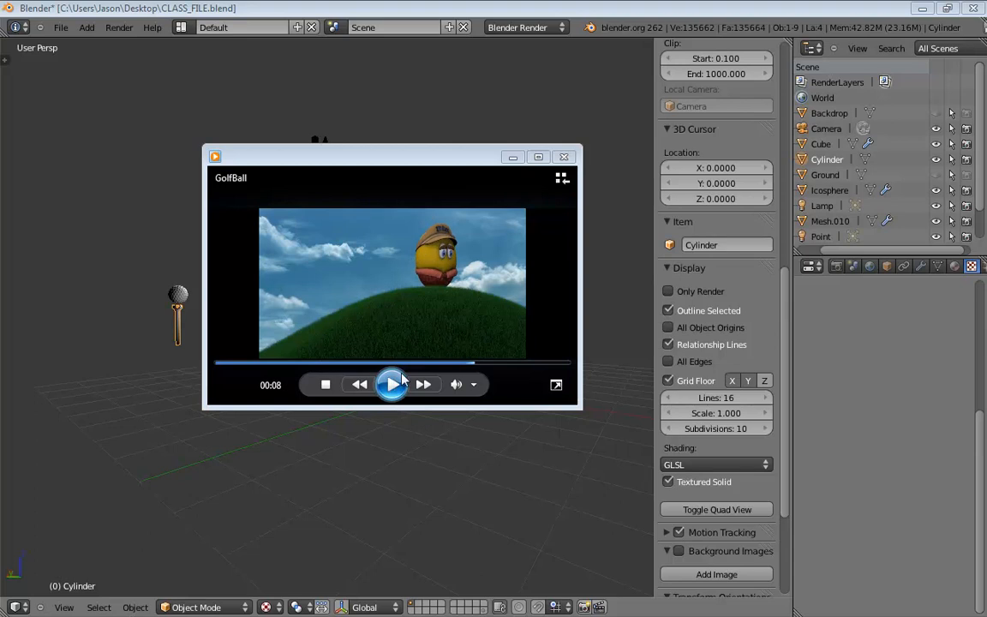
left_click(511, 159)
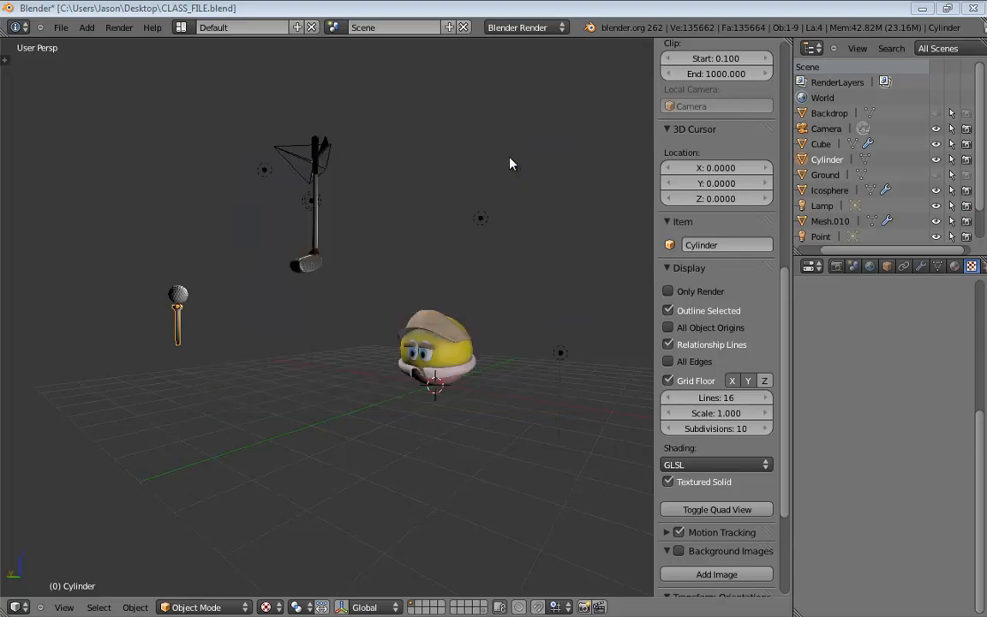
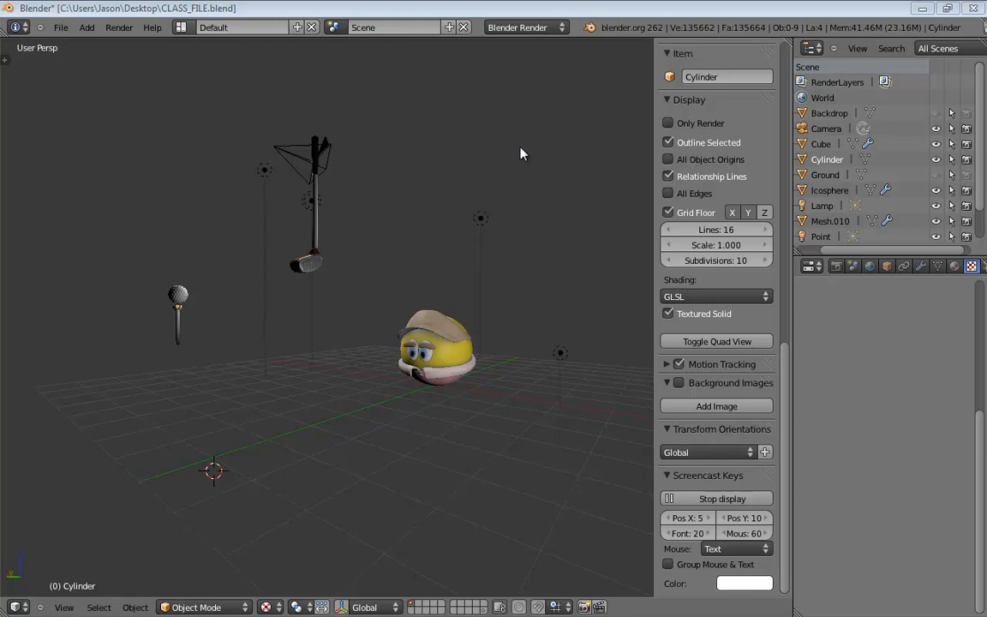
- Select the yellow ball character and frame it in the 3D view from a low side angle
left_click(448, 365)
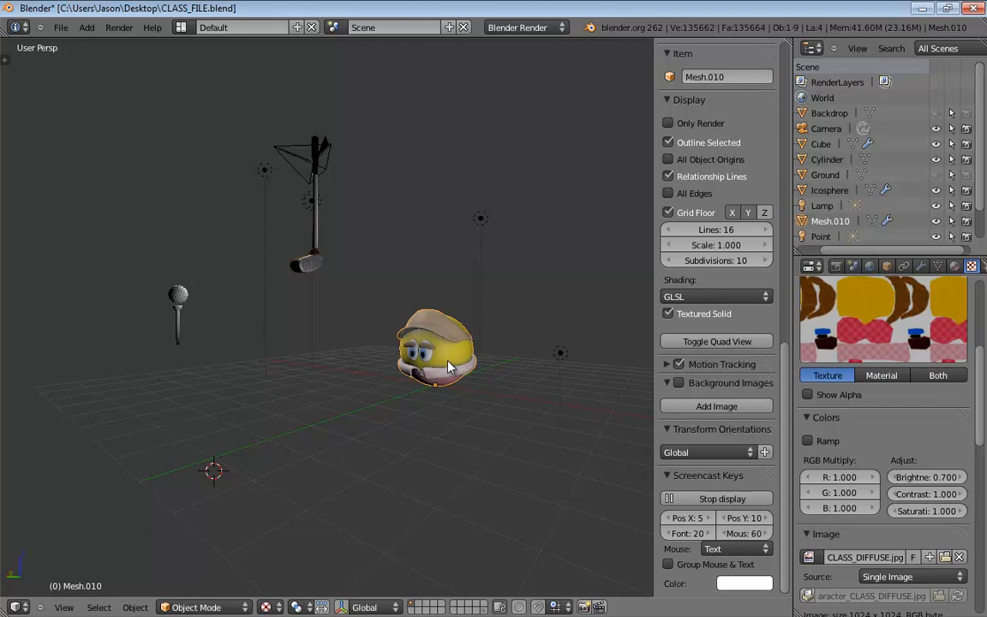
key("KP_Decimal")
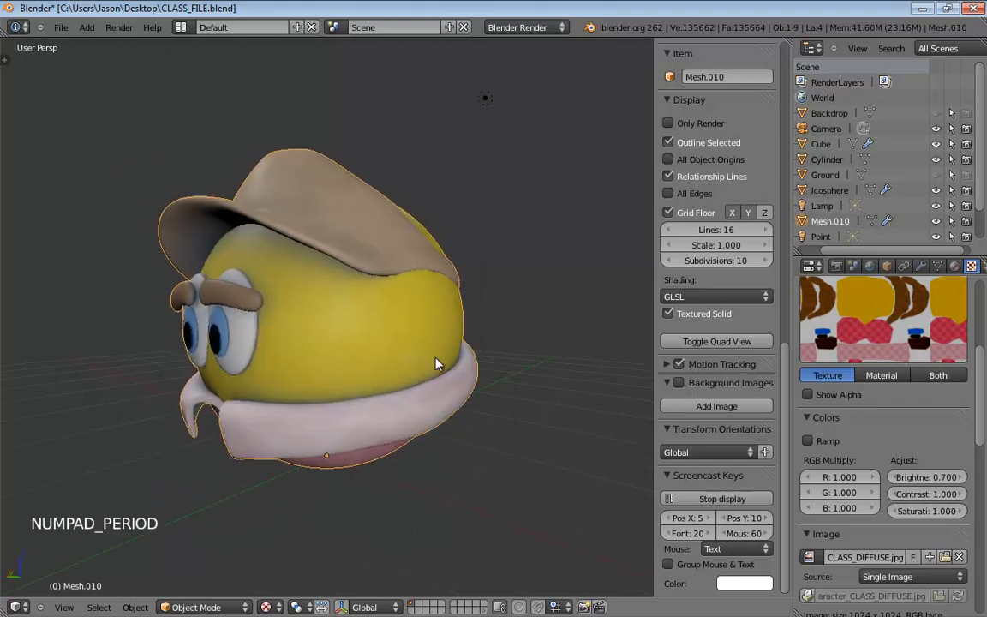
middle_click(336, 386)
middle_click_drag(335, 386, 335, 455)
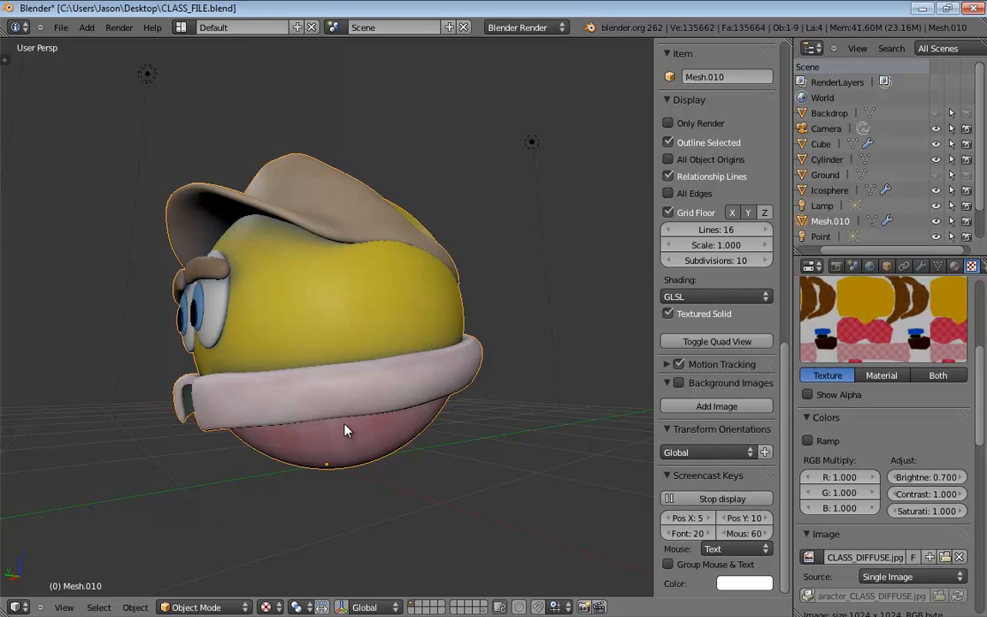
- Set the character's origin to its geometry and check where the origin point sits
key("ctrl+alt+shift+c")
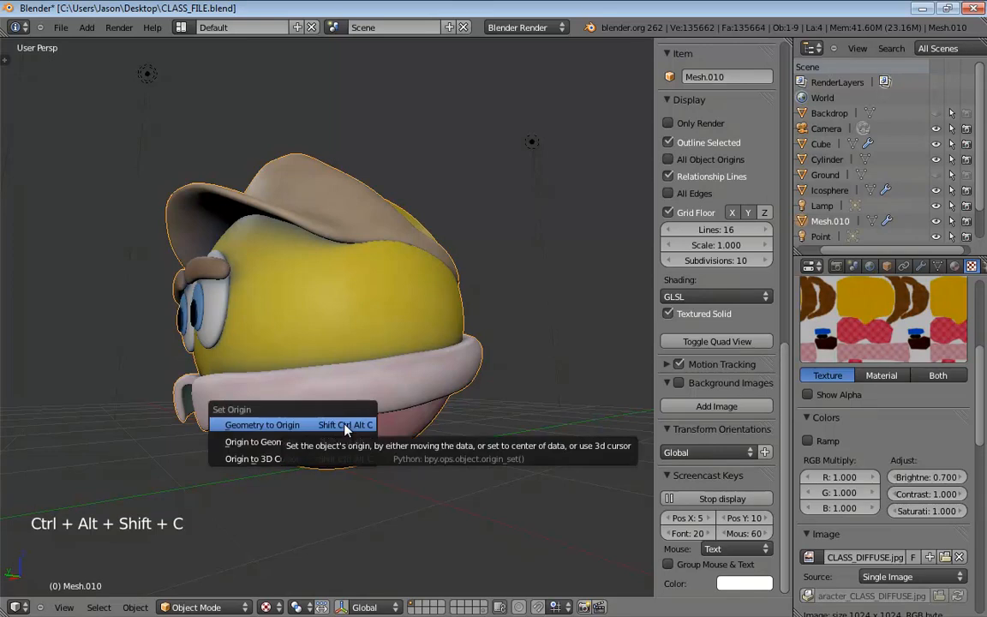
left_click(259, 442)
middle_click_drag(310, 362, 433, 366)
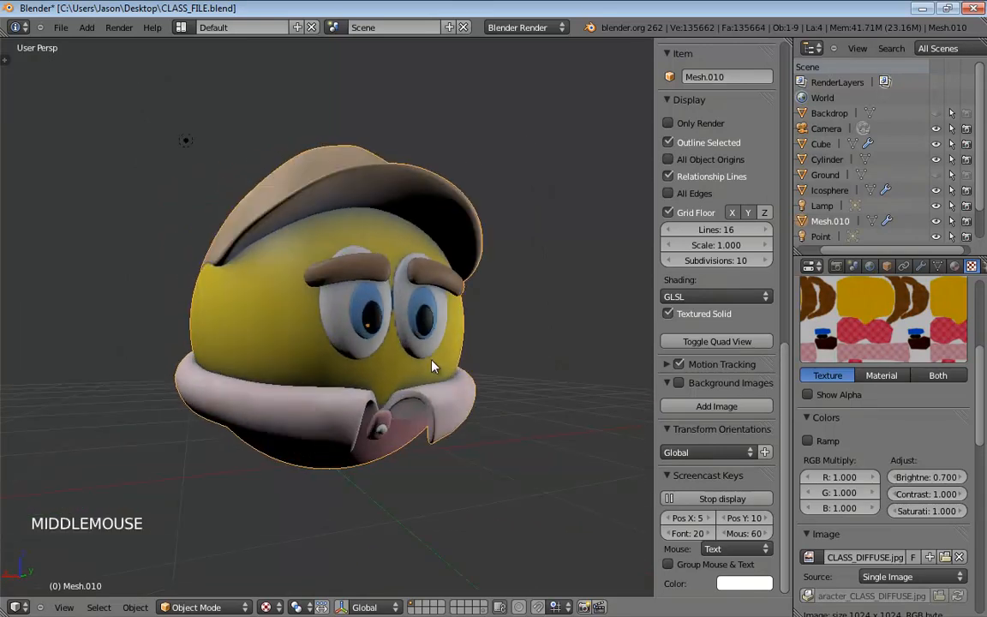
middle_click_drag(382, 324, 337, 486)
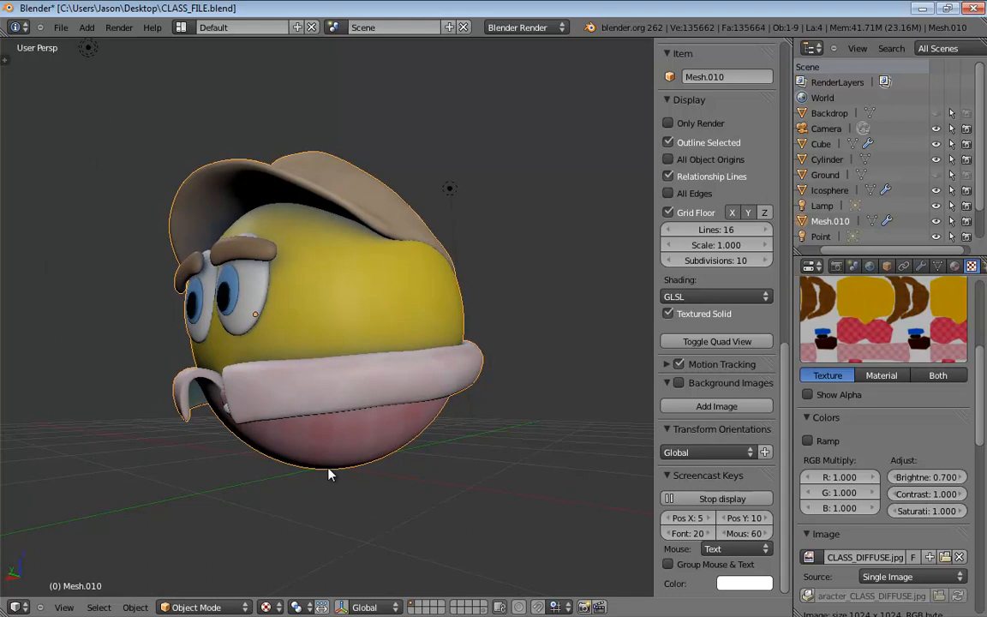
- Snap the 3D cursor to the scene center, beneath the character
key("shift+a")
middle_click_drag(544, 401, 507, 412)
key("shift+s")
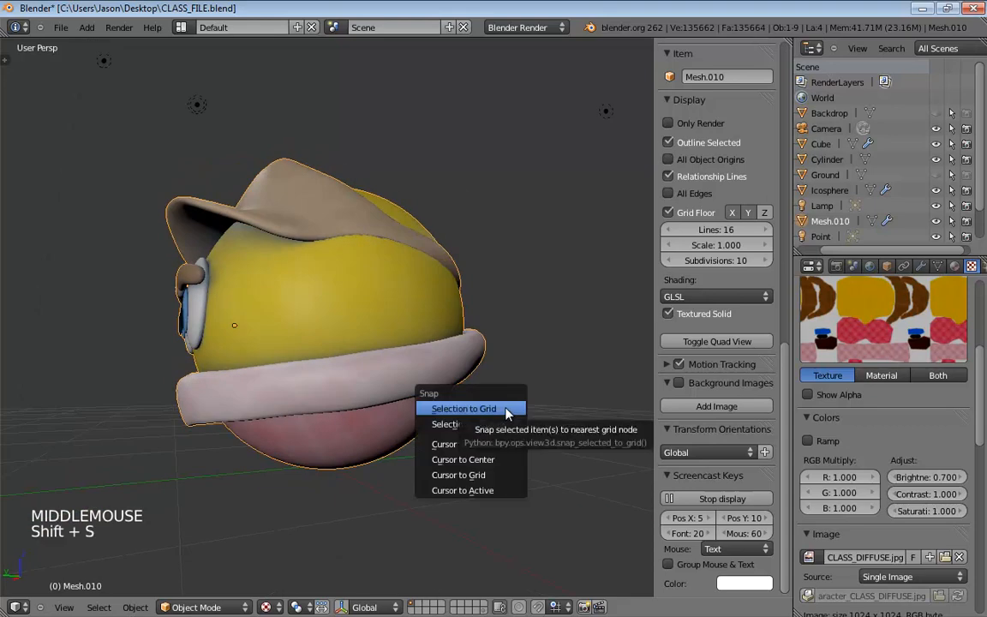
left_click(463, 459)
middle_click_drag(470, 467, 326, 468)
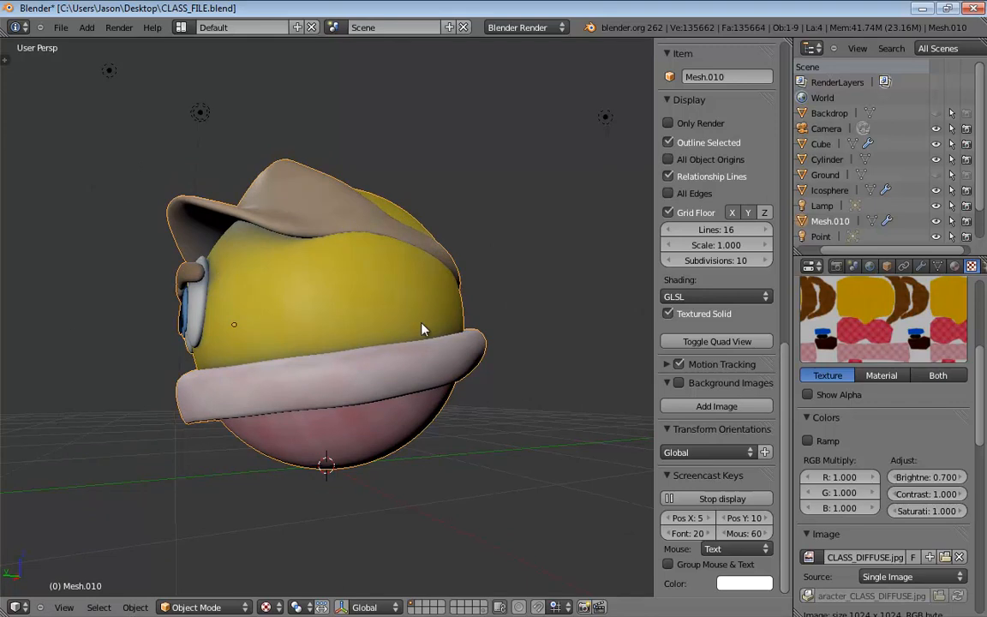
- Set the character's origin to the 3D cursor at its base and check the point from several angles
key("ctrl+alt+shift+c")
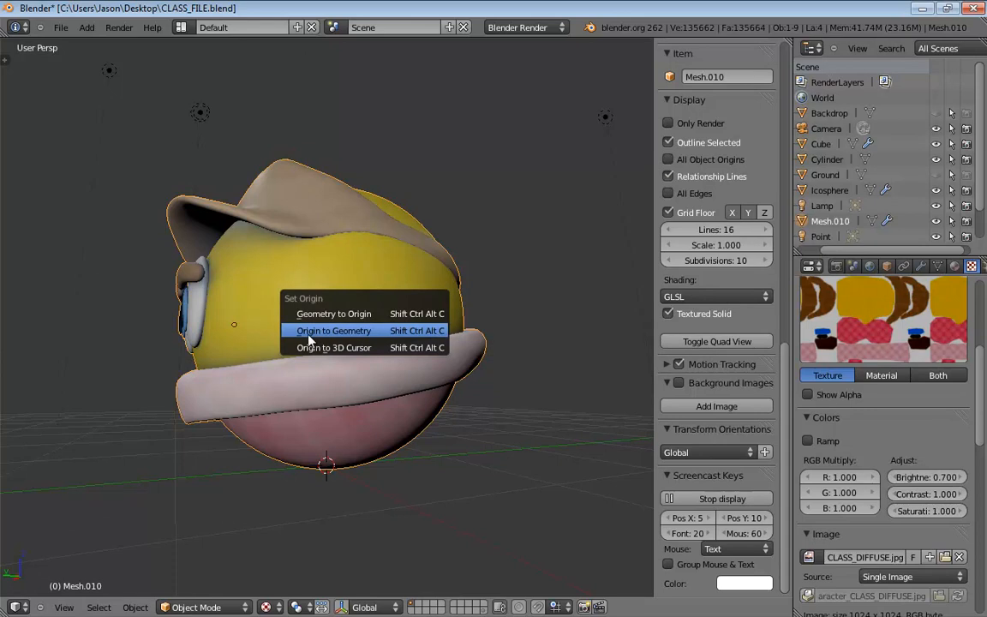
left_click(323, 349)
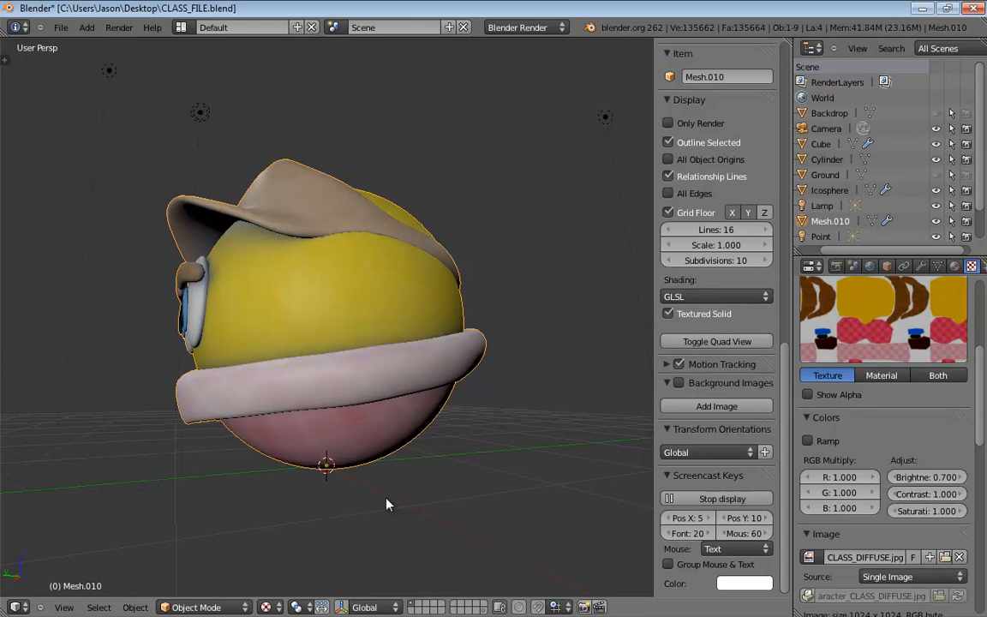
middle_click_drag(326, 467, 467, 428)
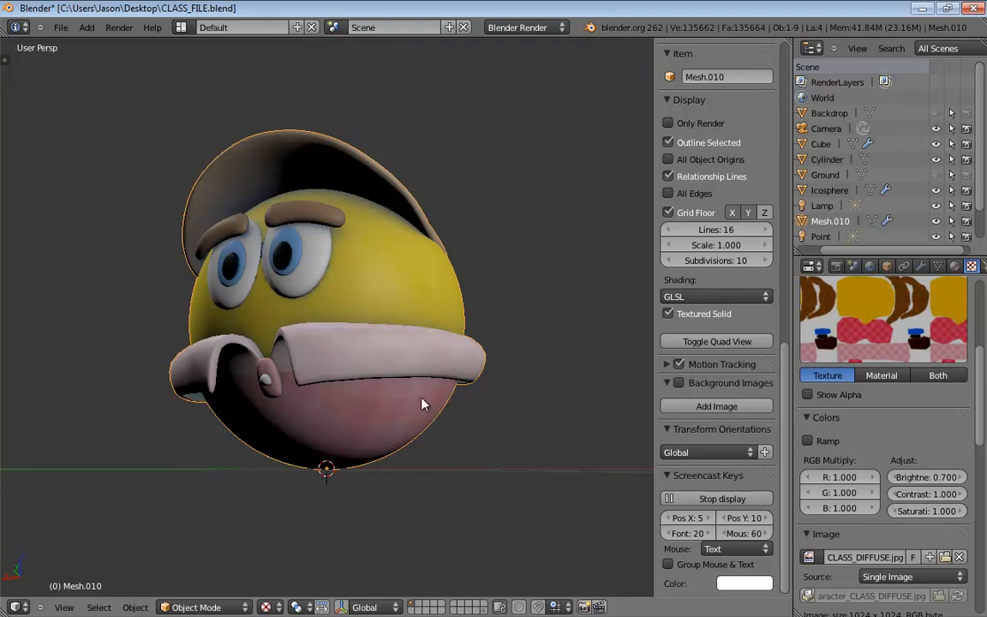
mouse_move(421, 403)
middle_mouse_down()
mouse_move(408, 429)
mouse_move(428, 394)
middle_mouse_up()
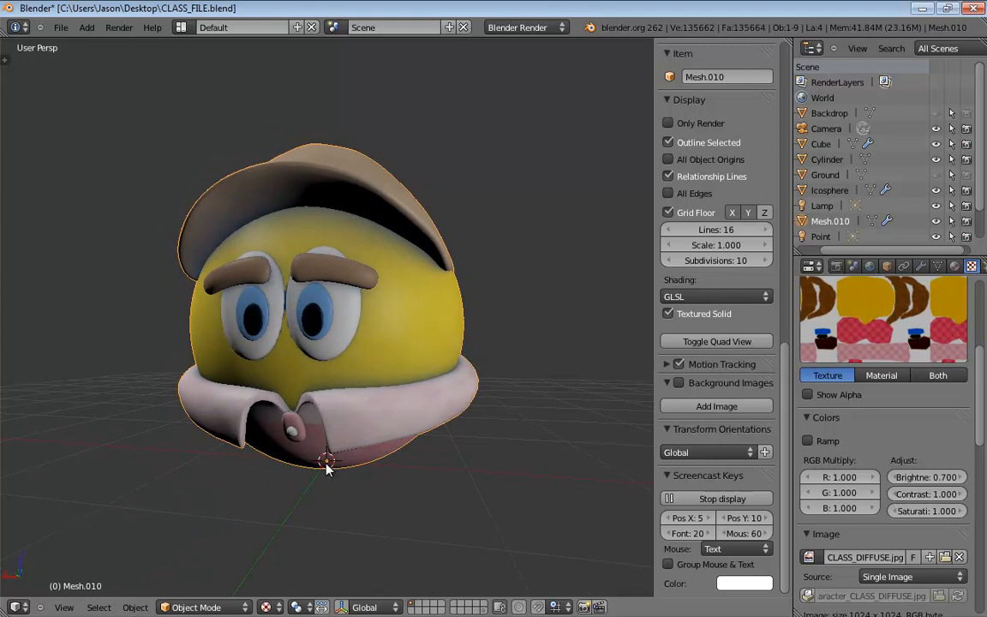
middle_click_drag(466, 364, 444, 358)
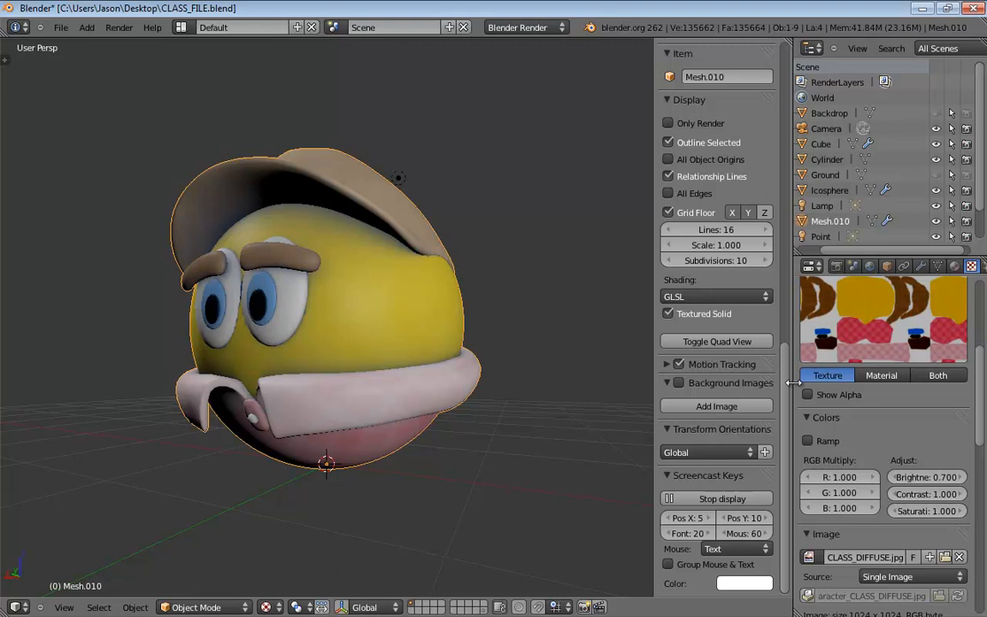
- Widen the 3D view and add an Empty at the 3D cursor beneath the character
left_click_drag(792, 382, 829, 364)
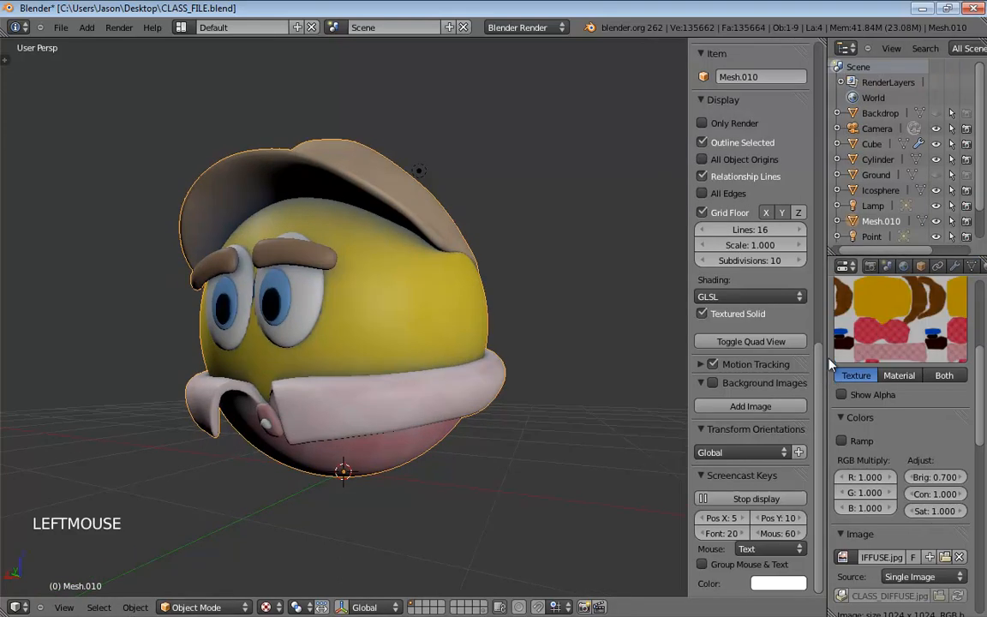
middle_click_drag(583, 337, 518, 355)
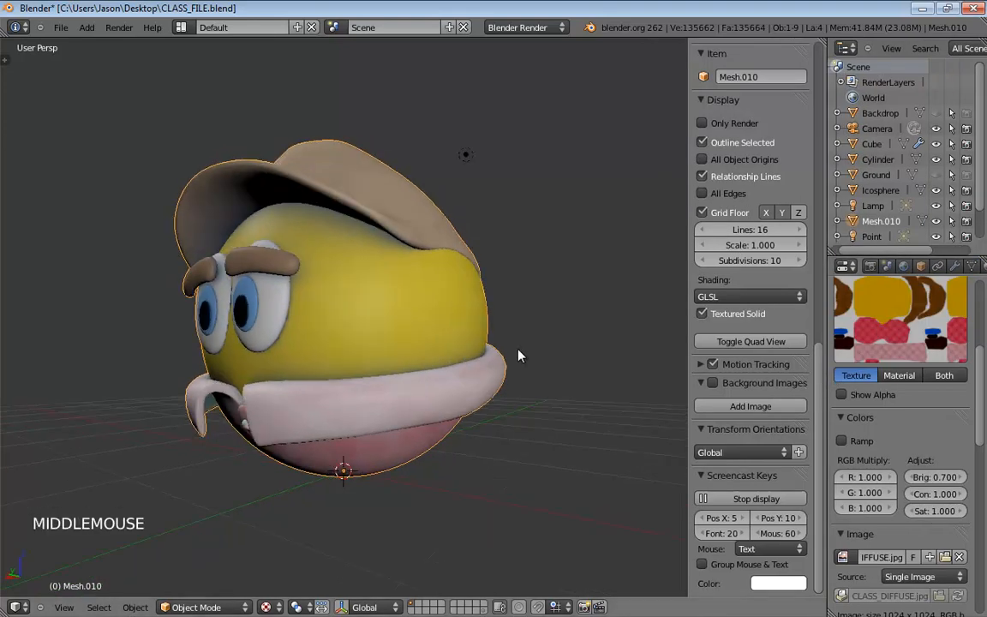
key("shift+a")
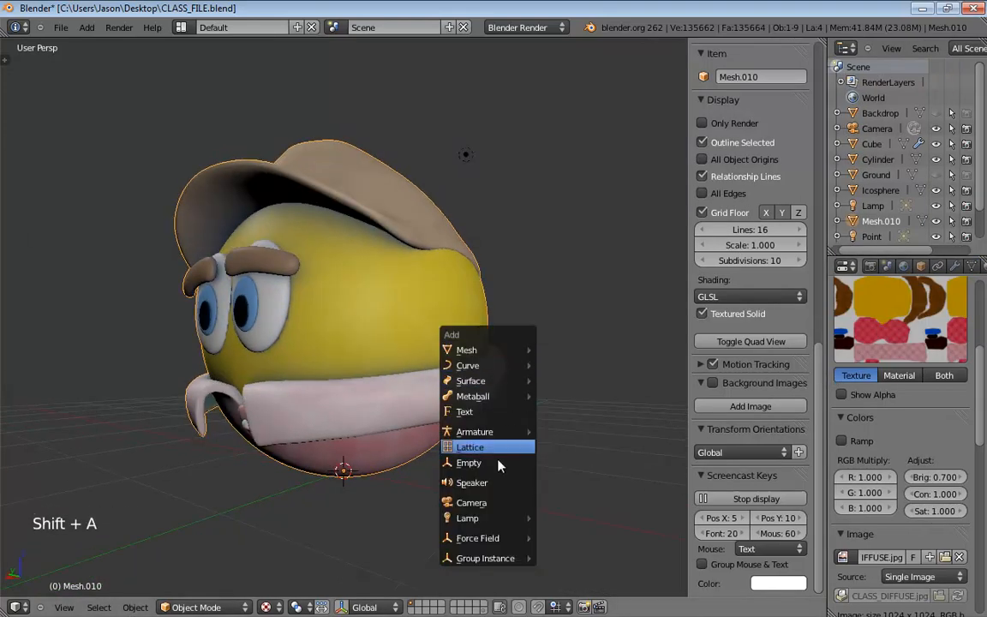
left_click(483, 466)
middle_click_drag(482, 470, 465, 448)
scroll(434, 438, "down", 2)
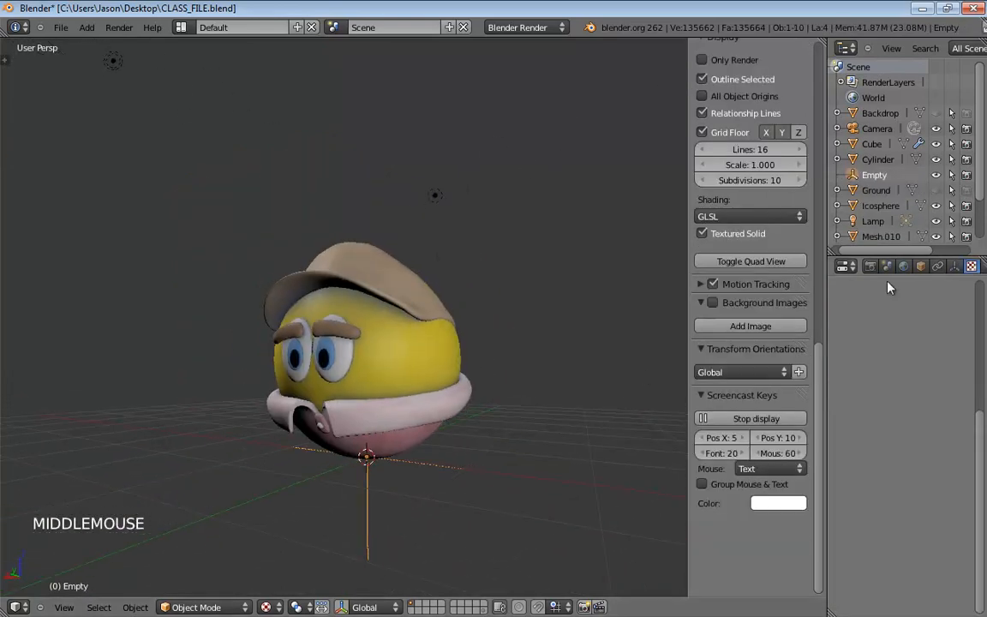
- Rename the new Empty as BallControl
left_click(920, 266)
double_click(889, 319)
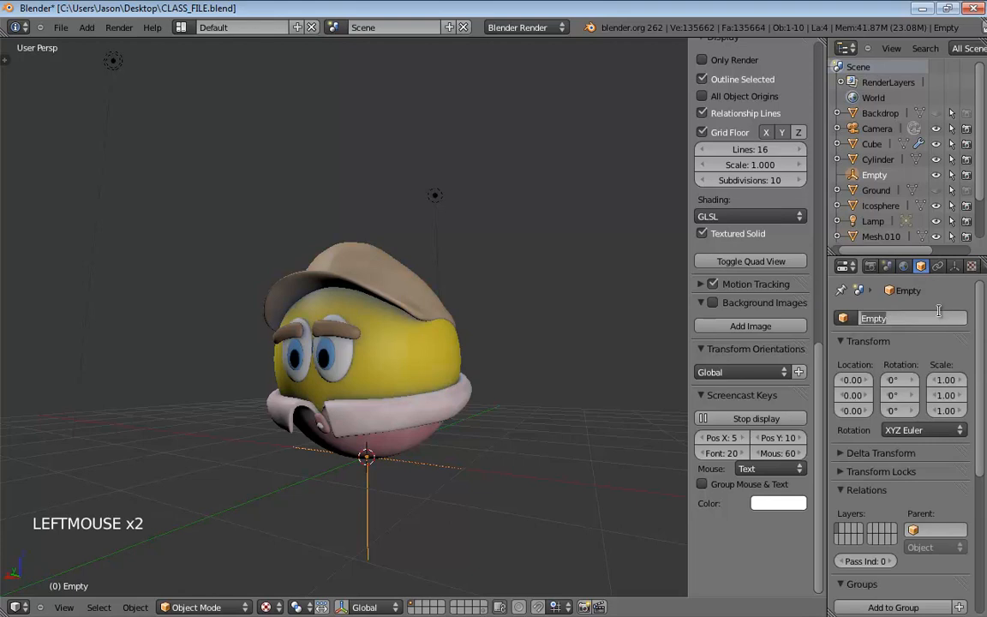
type("Ball")
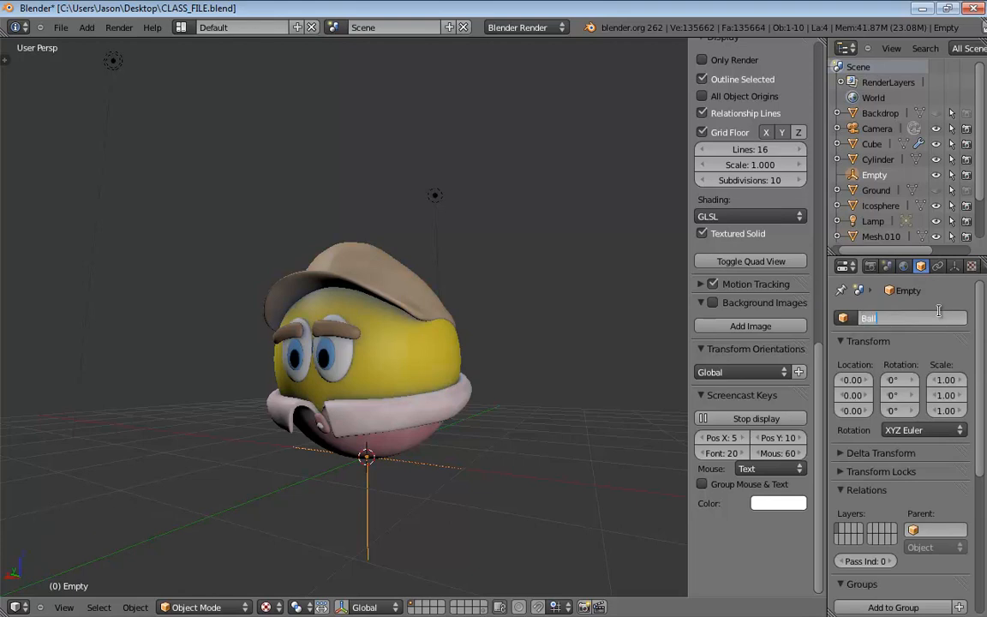
type("Control")
key("Return")
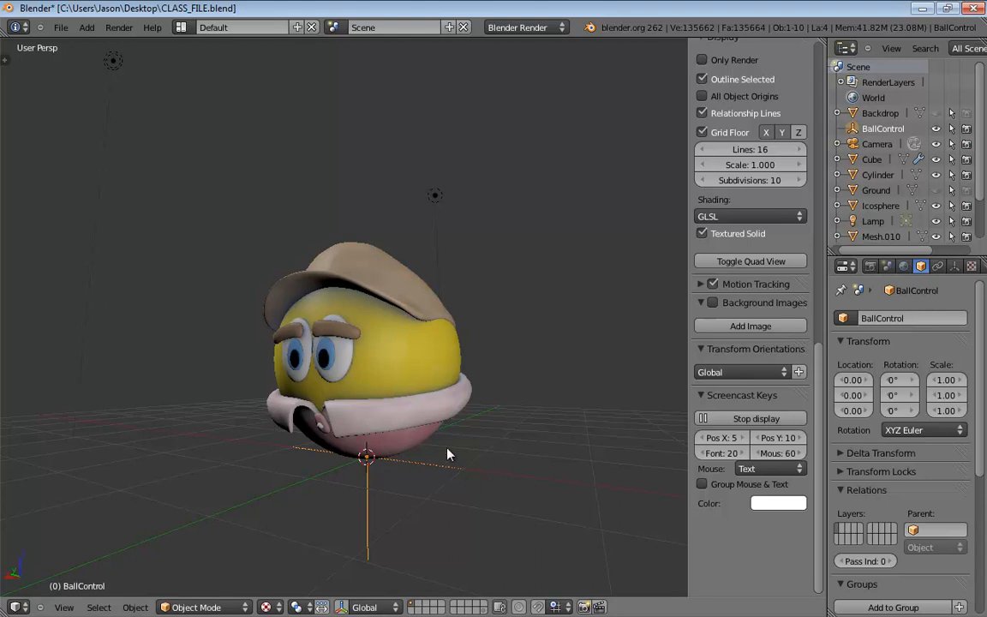
- Parent the ball character mesh to the BallControl empty as an Object parent
middle_click_drag(447, 454, 398, 450)
left_click(397, 392)
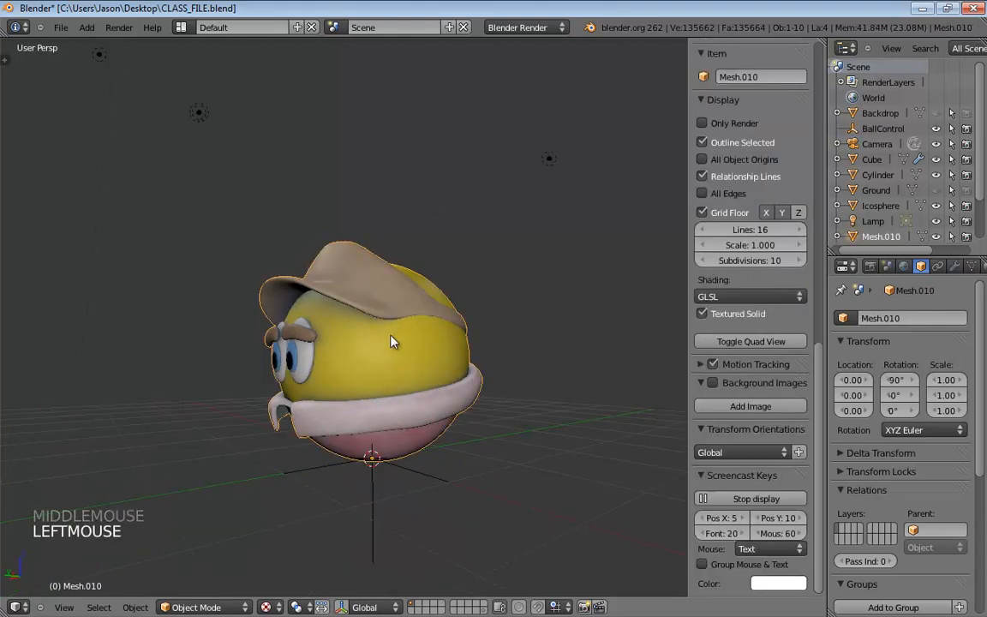
left_click(375, 523, "shift")
key("p")
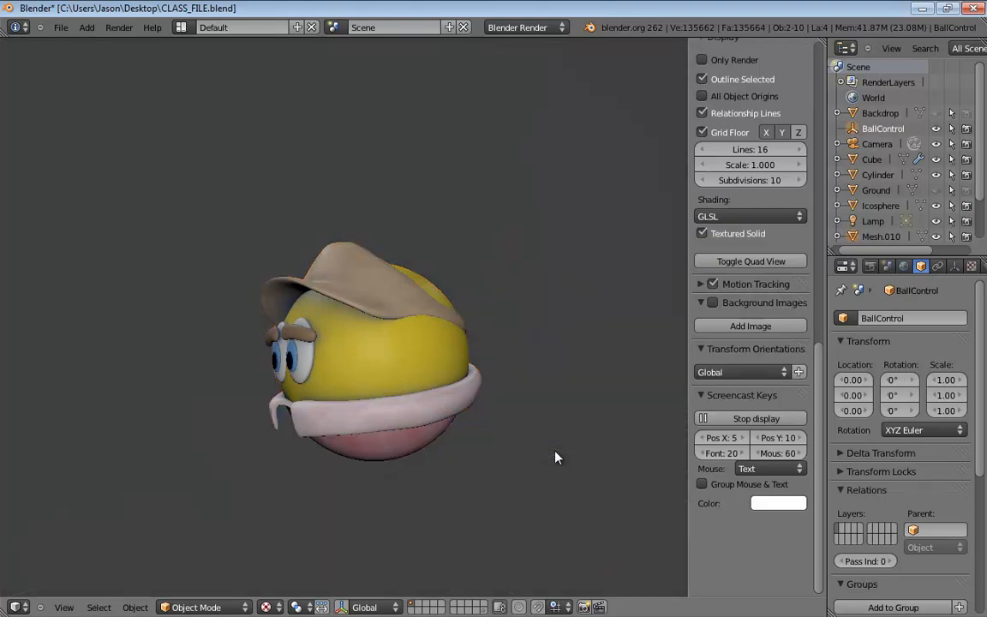
key("Escape")
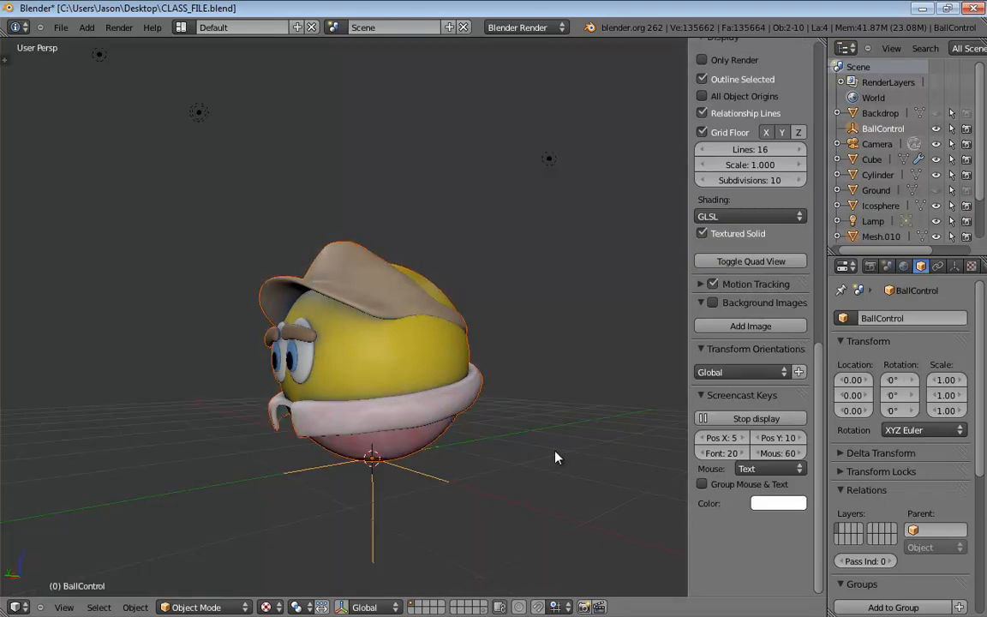
middle_click_drag(535, 465, 537, 468)
key("ctrl+p")
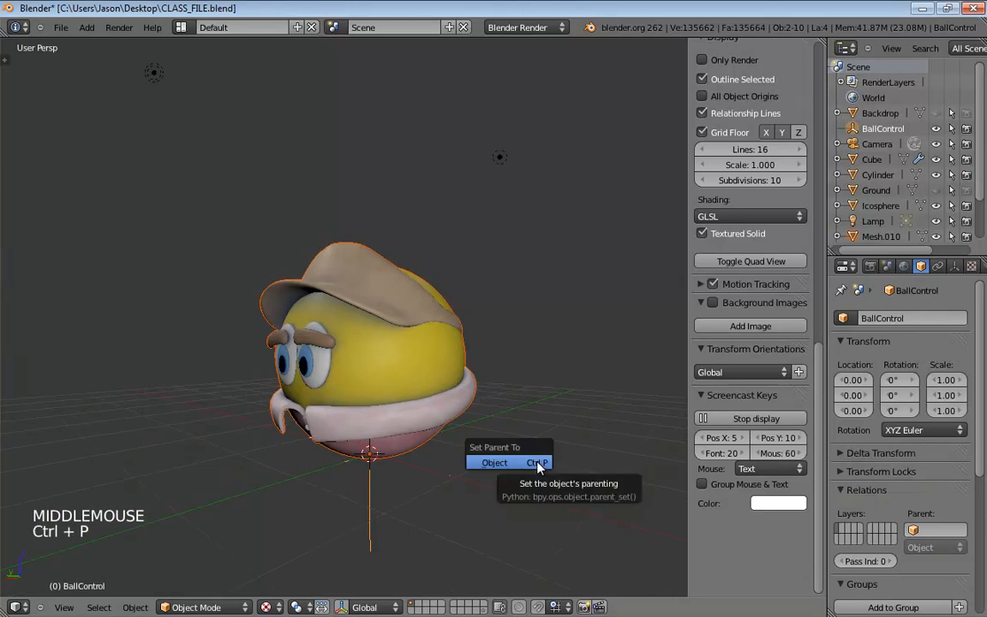
left_click(494, 463)
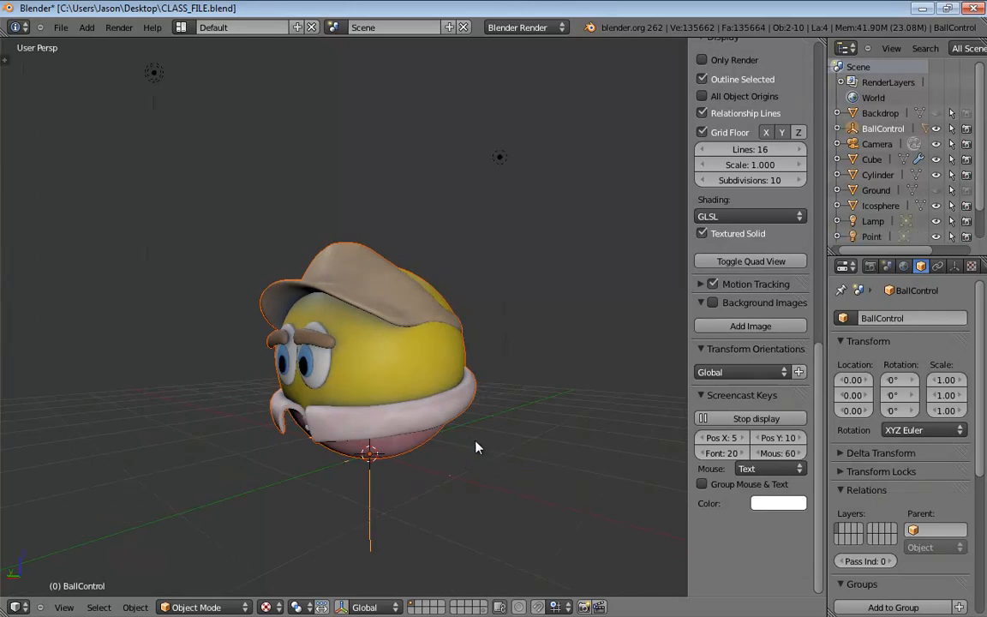
- Move BallControl freely to test whether the character follows it, and cancel the move
middle_click_drag(476, 447, 453, 433)
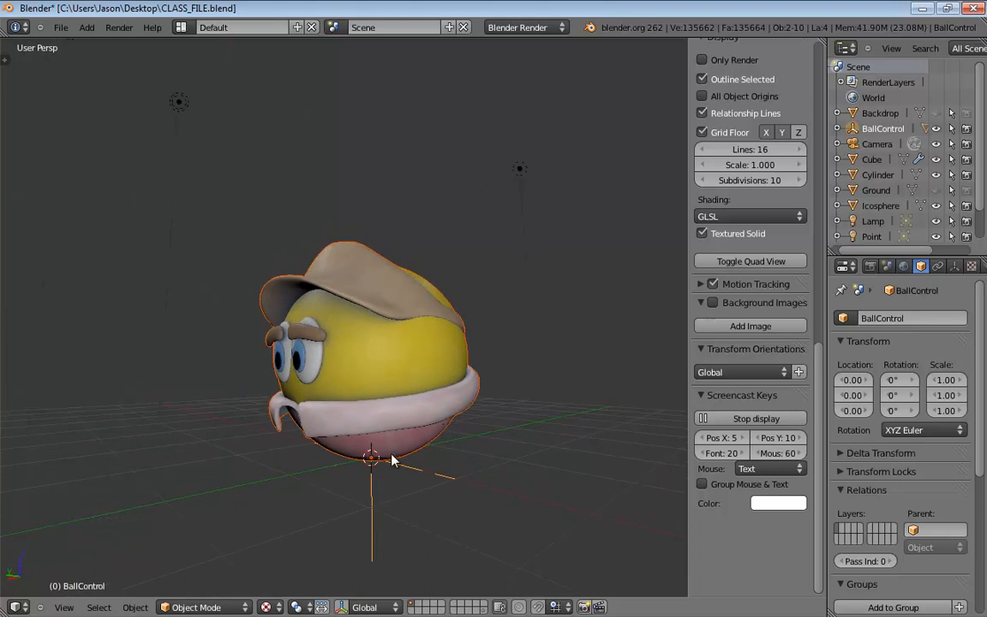
middle_click_drag(503, 459, 514, 455)
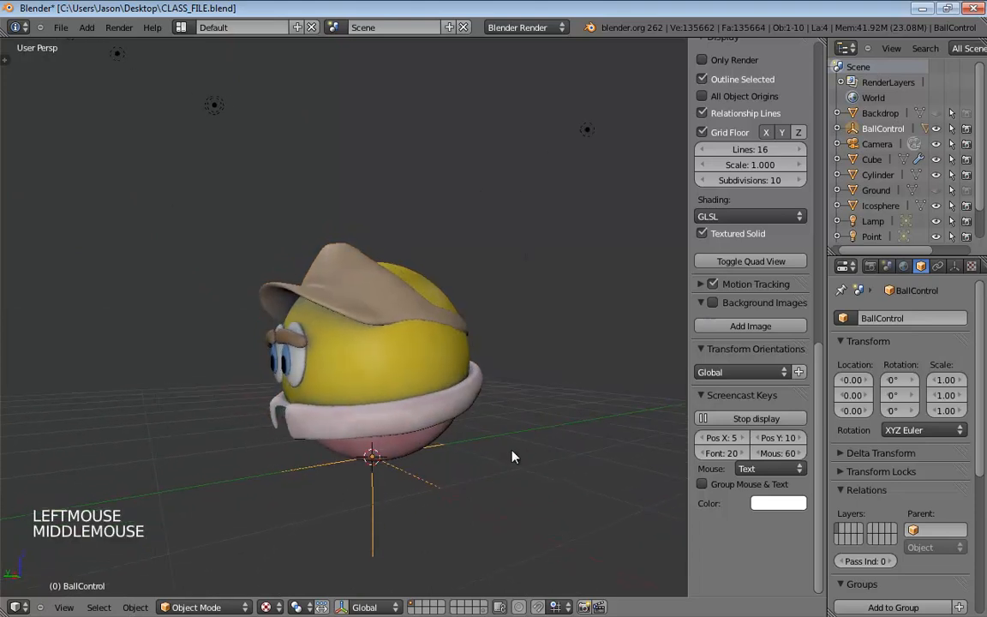
key("g")
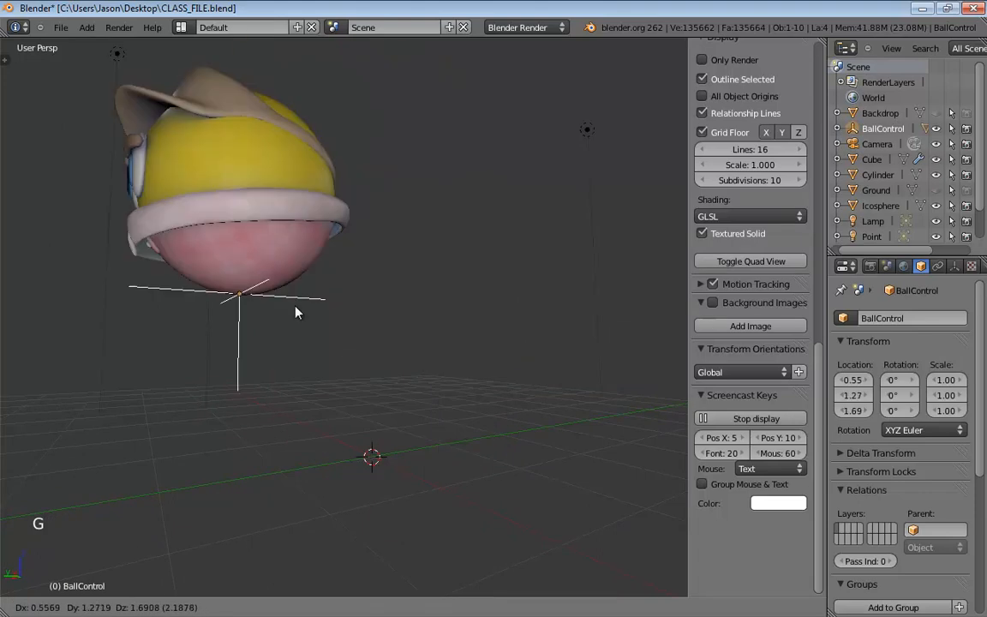
right_click(464, 204)
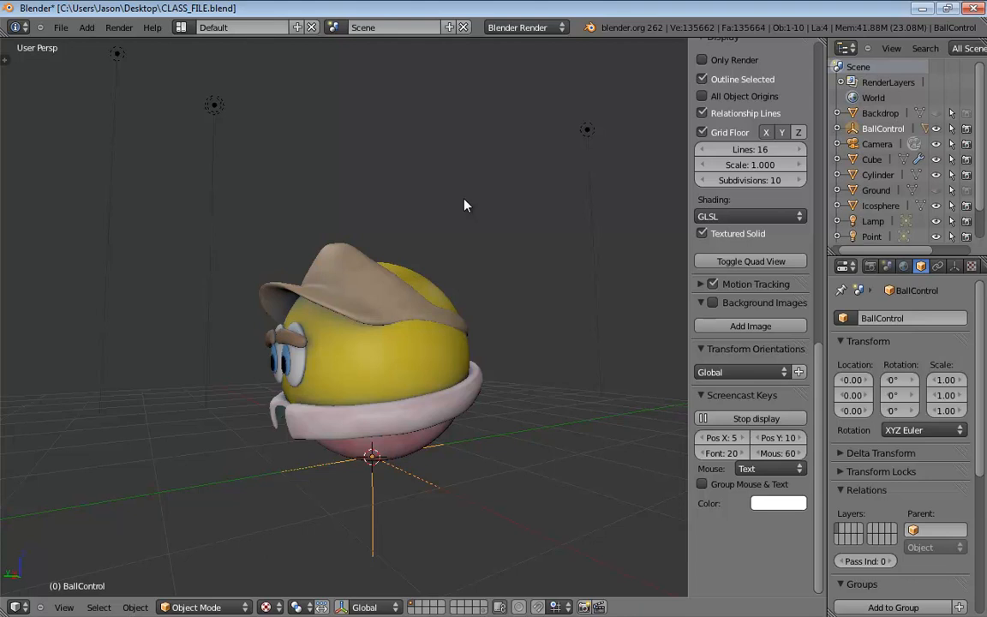
middle_click_drag(419, 286, 496, 289)
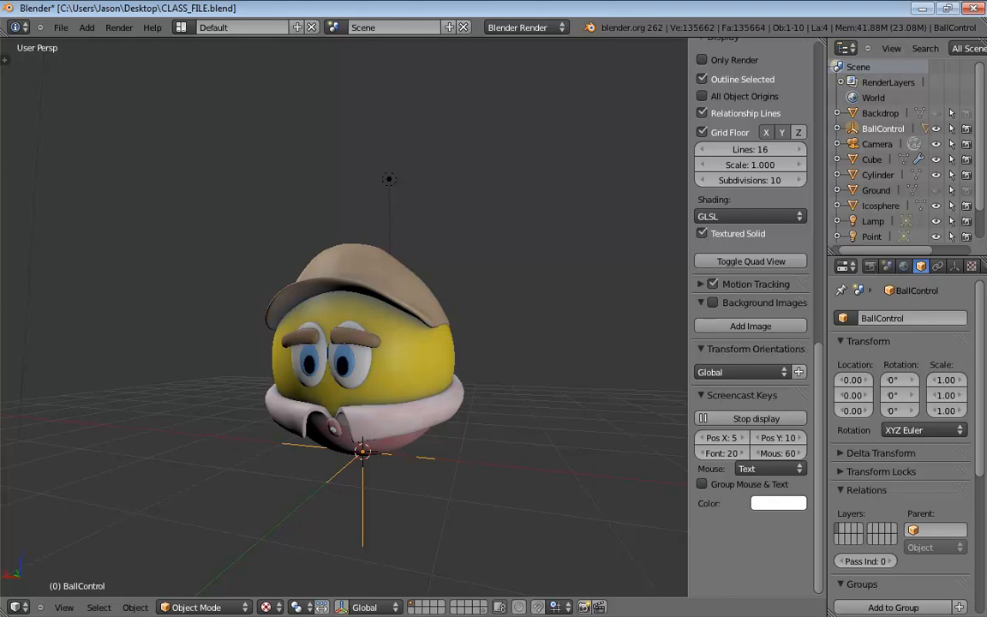
middle_click_drag(603, 341, 432, 368)
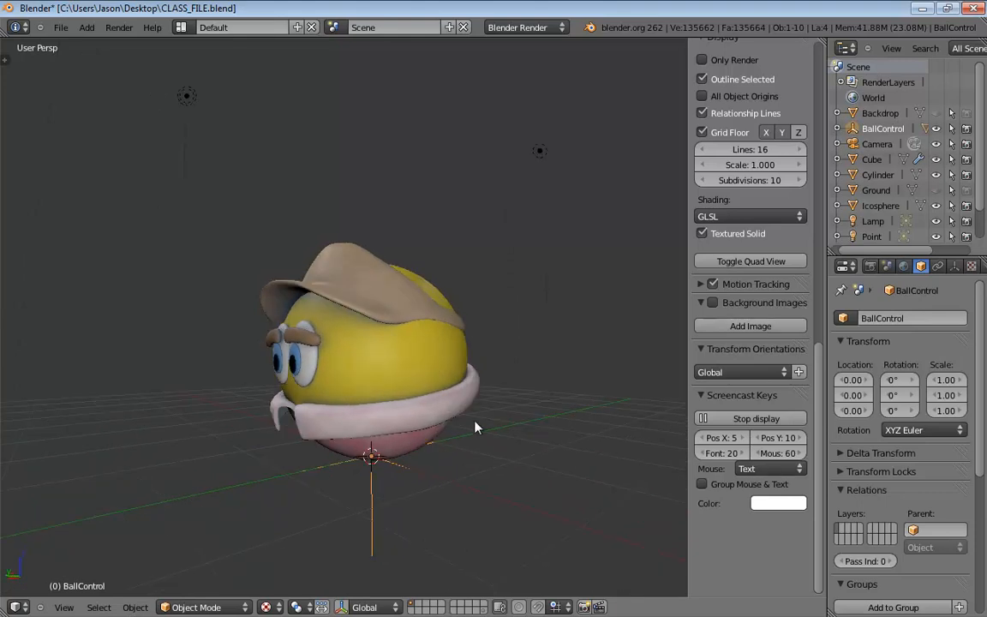
- Snap the 3D cursor to the scene center and set the character mesh's origin to the 3D cursor
key("shift+s")
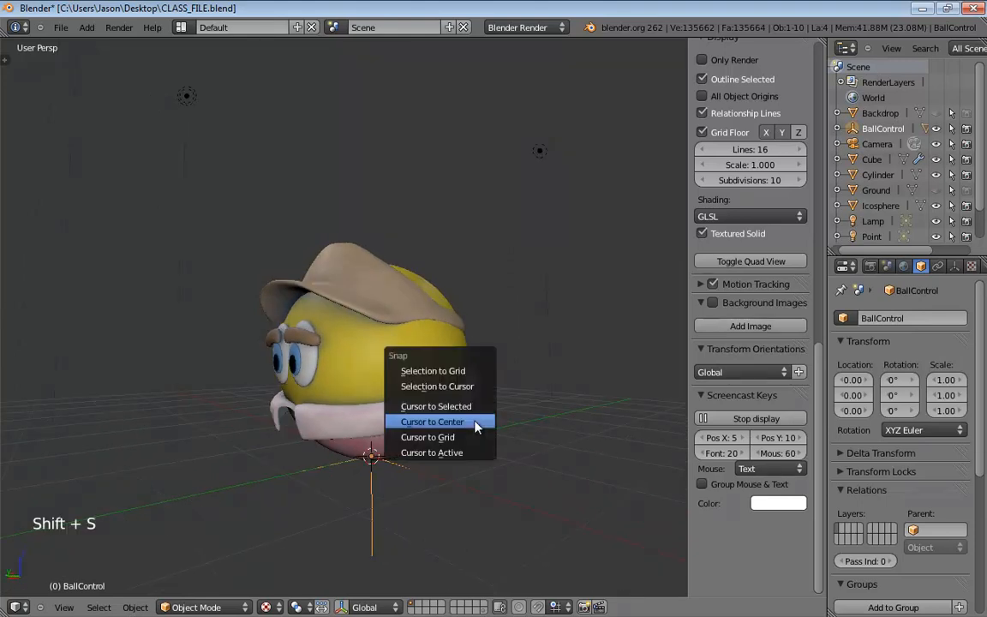
left_click(429, 429)
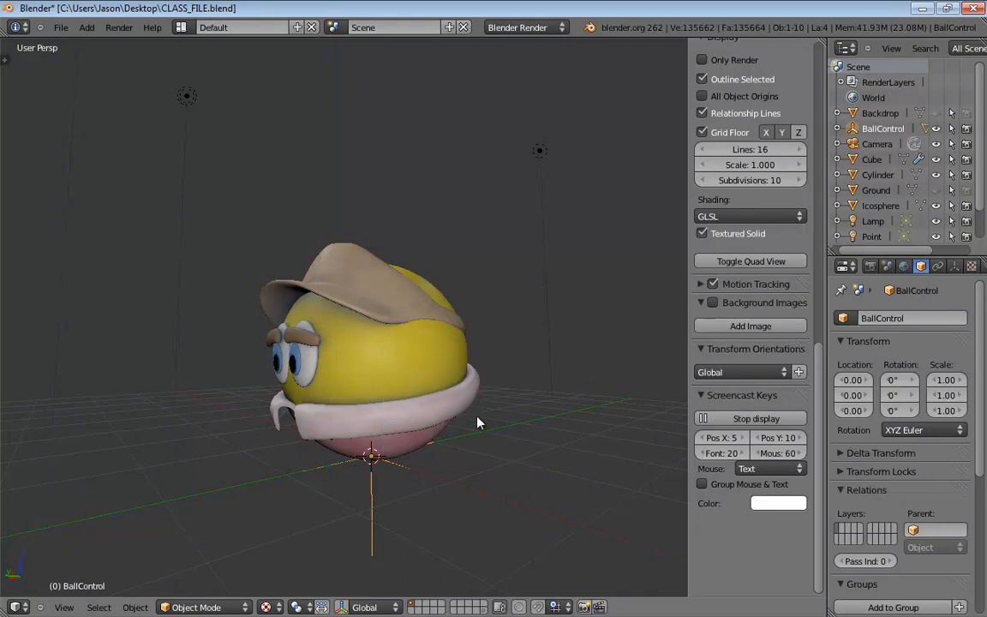
left_click(431, 389)
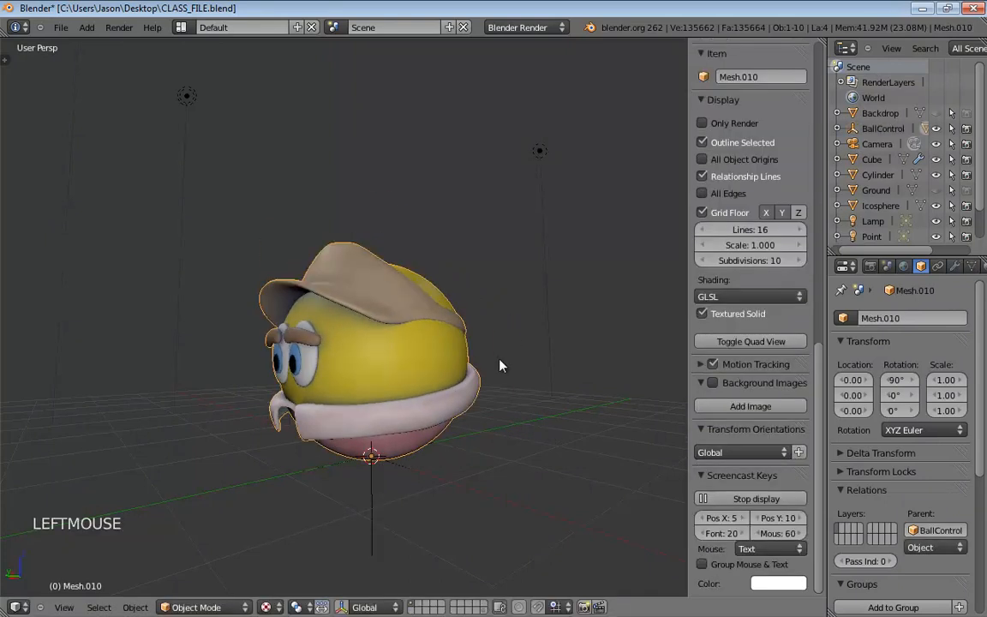
key("ctrl+alt+shift+c")
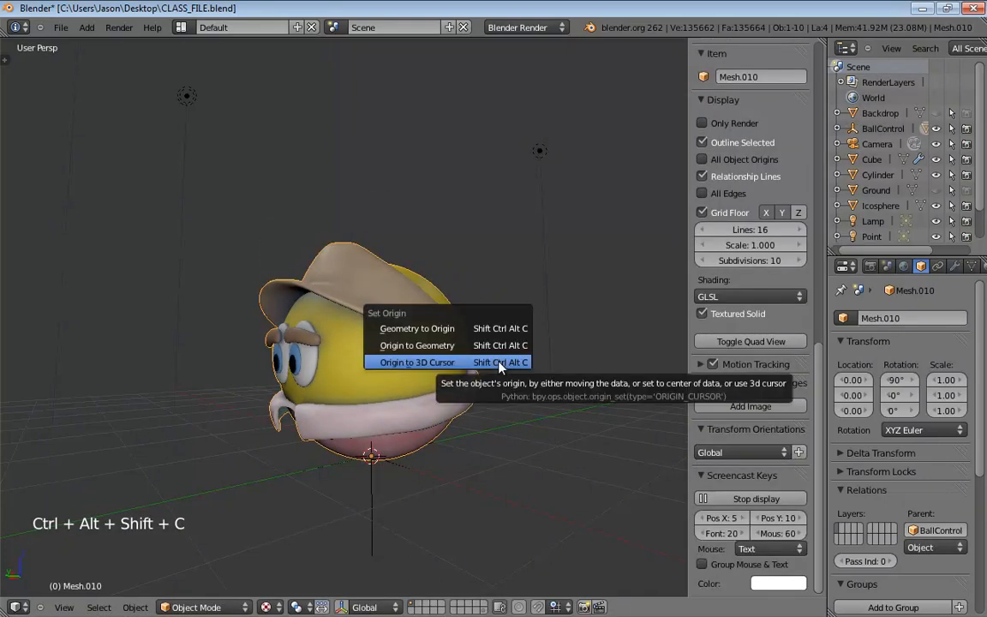
left_click(450, 361)
mouse_move(423, 232)
middle_mouse_down()
mouse_move(497, 237)
mouse_move(429, 224)
middle_mouse_up()
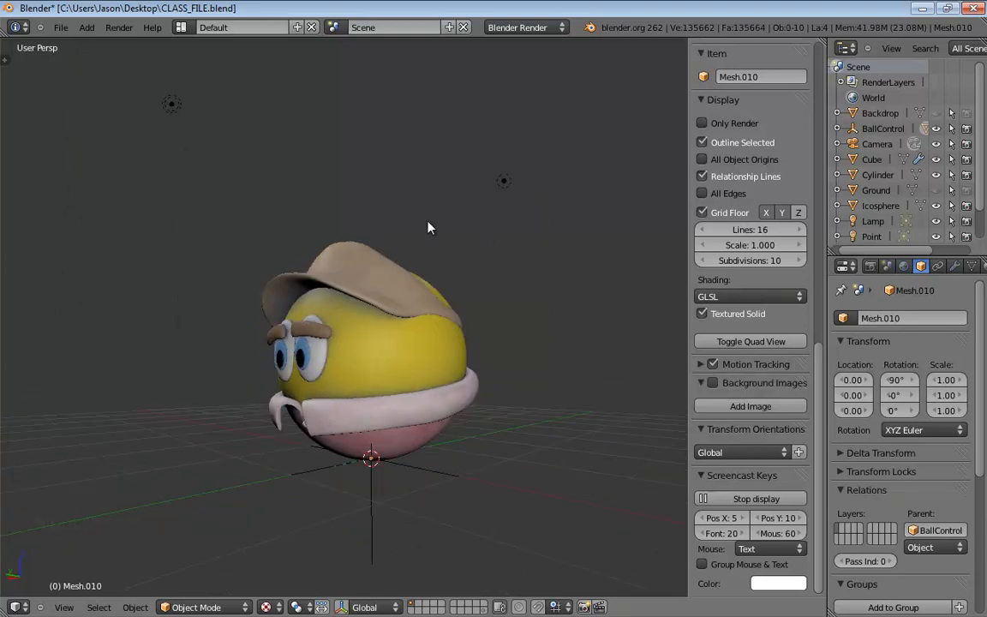
- Add a Maintain Volume object constraint to the ball character mesh
left_click(399, 359)
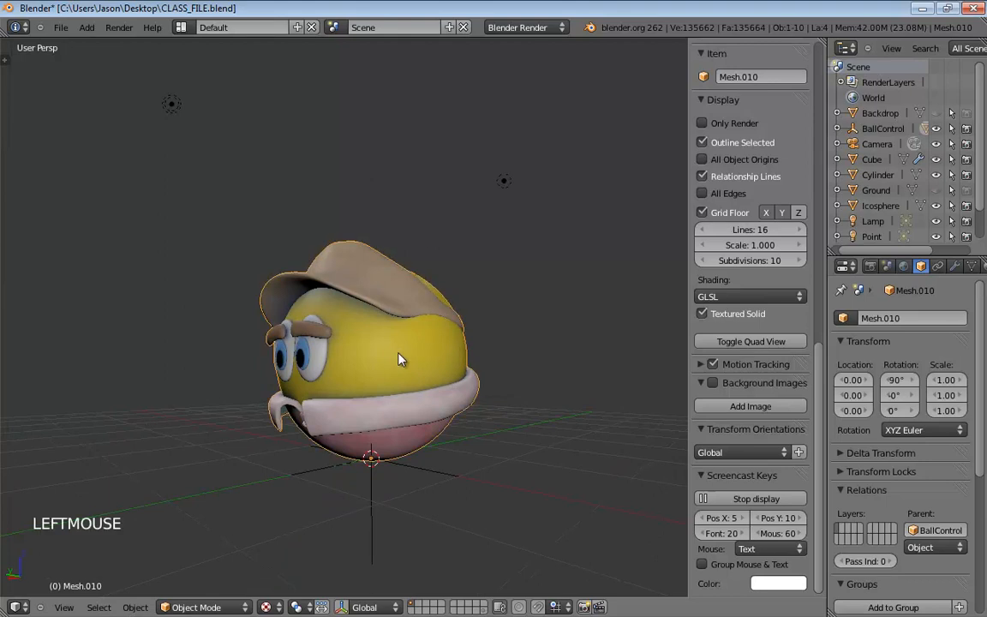
left_click(938, 267)
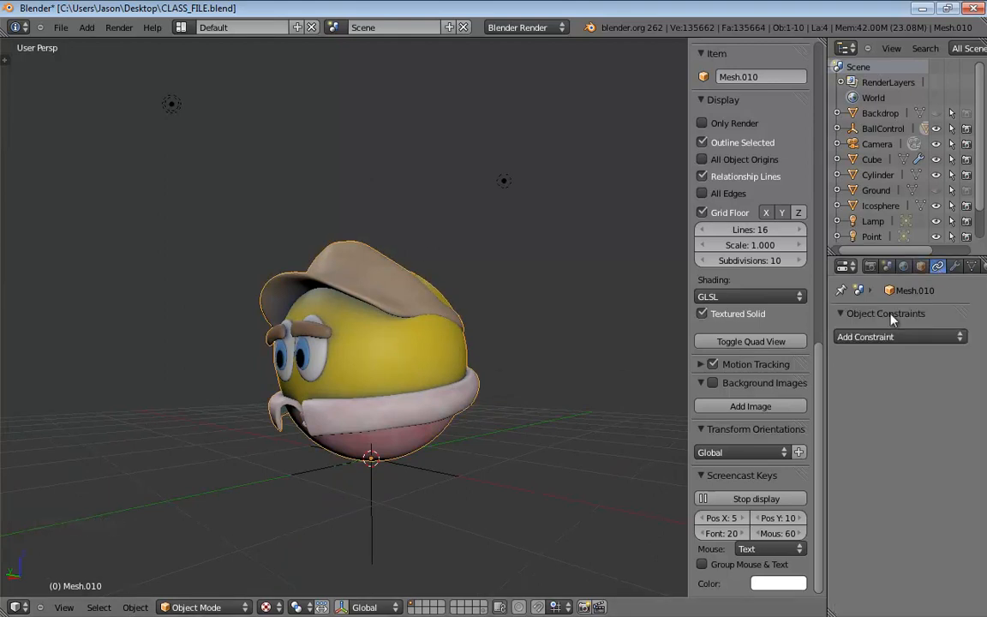
left_click(884, 337)
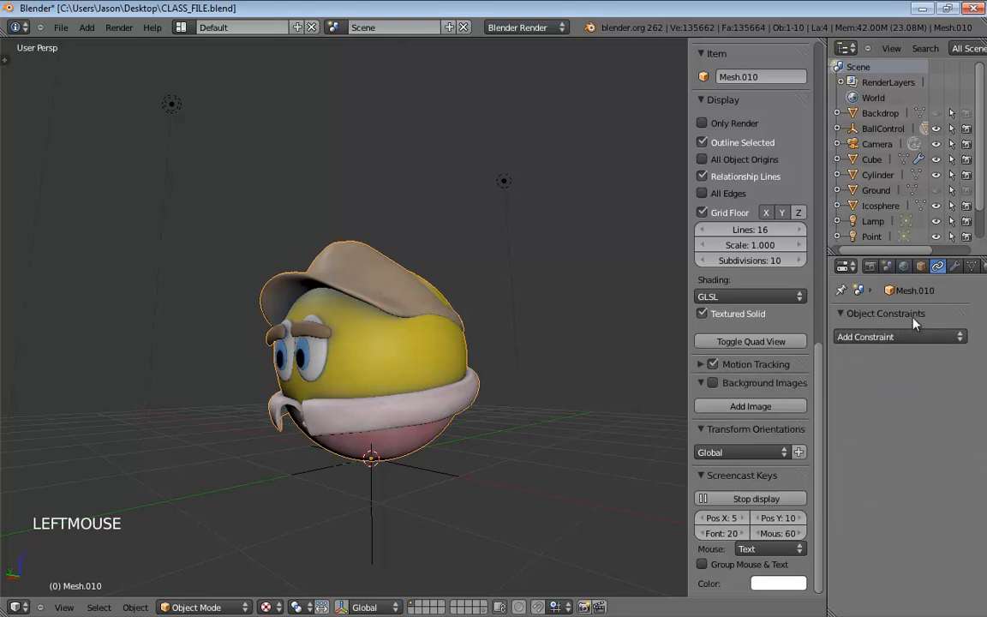
middle_click_drag(932, 266, 906, 265)
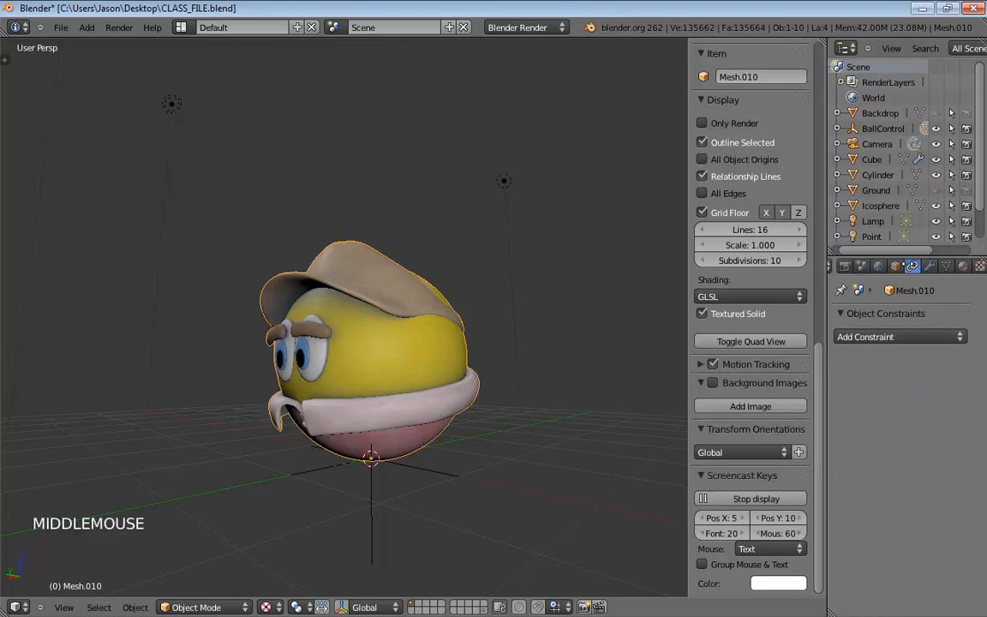
left_click(914, 267)
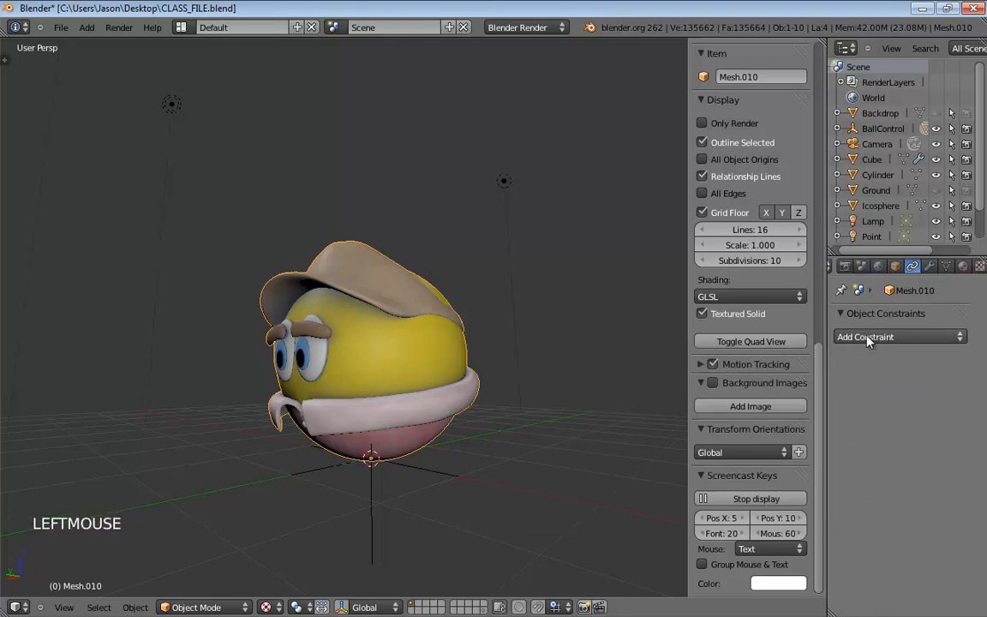
left_click(867, 336)
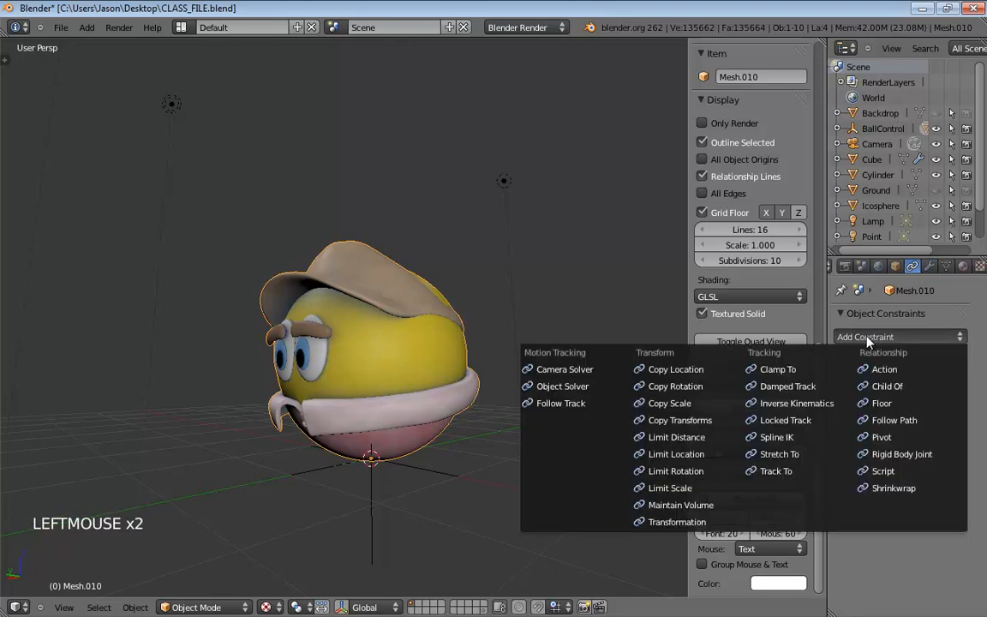
left_click(674, 506)
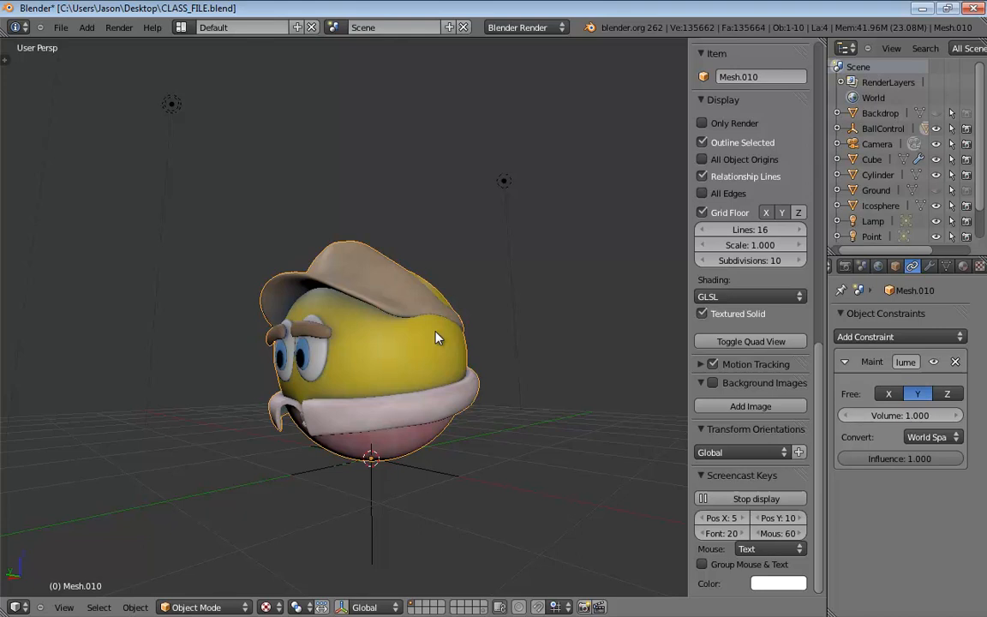
- Set the Maintain Volume constraint's free axis to Z and try scaling the character along global Z, cancelling the scale
left_click(946, 393)
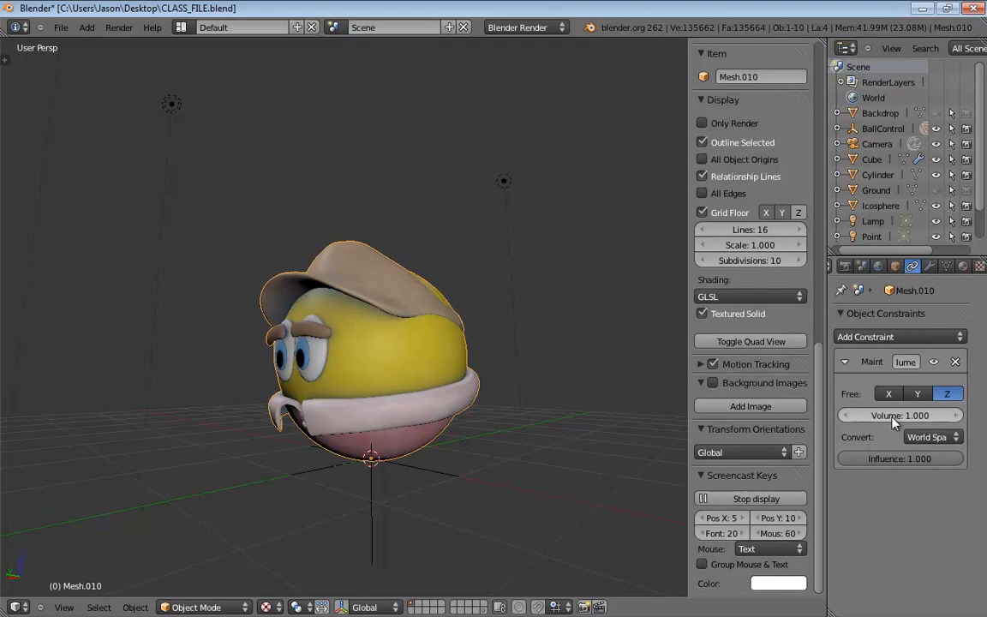
left_click(409, 387)
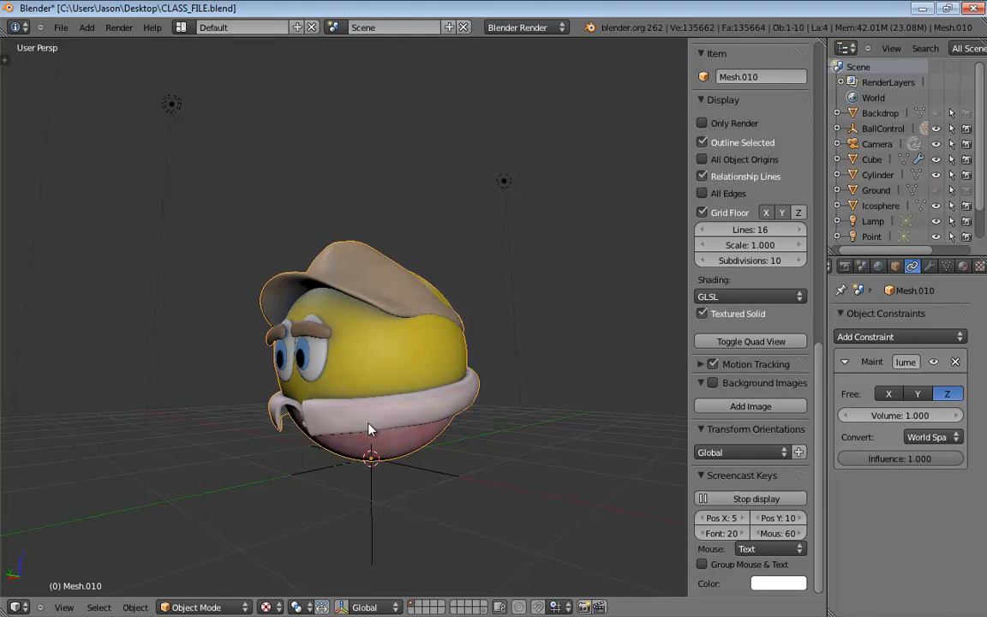
key("s")
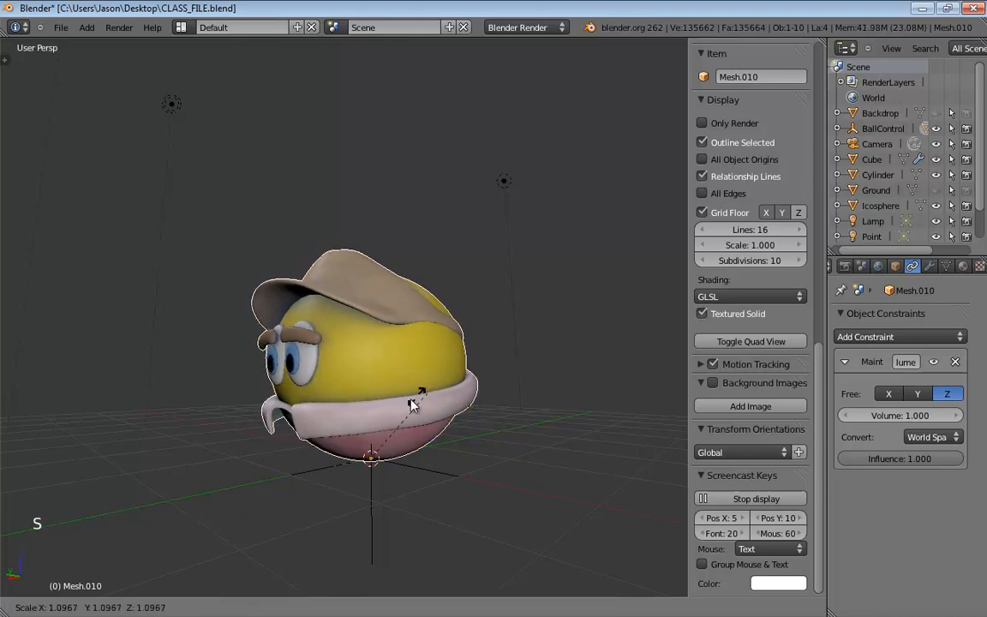
key("x")
key("z")
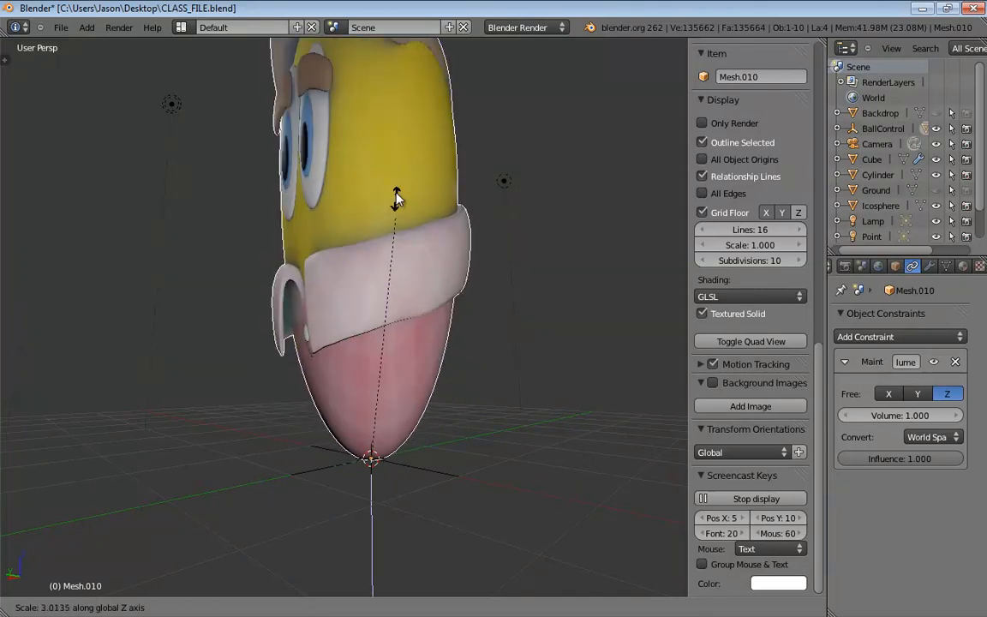
right_click(495, 359)
- Try scaling the character uniformly on all axes to test the volume constraint, and cancel the scale
middle_click_drag(495, 359, 504, 398)
scroll(522, 374, "down", 4)
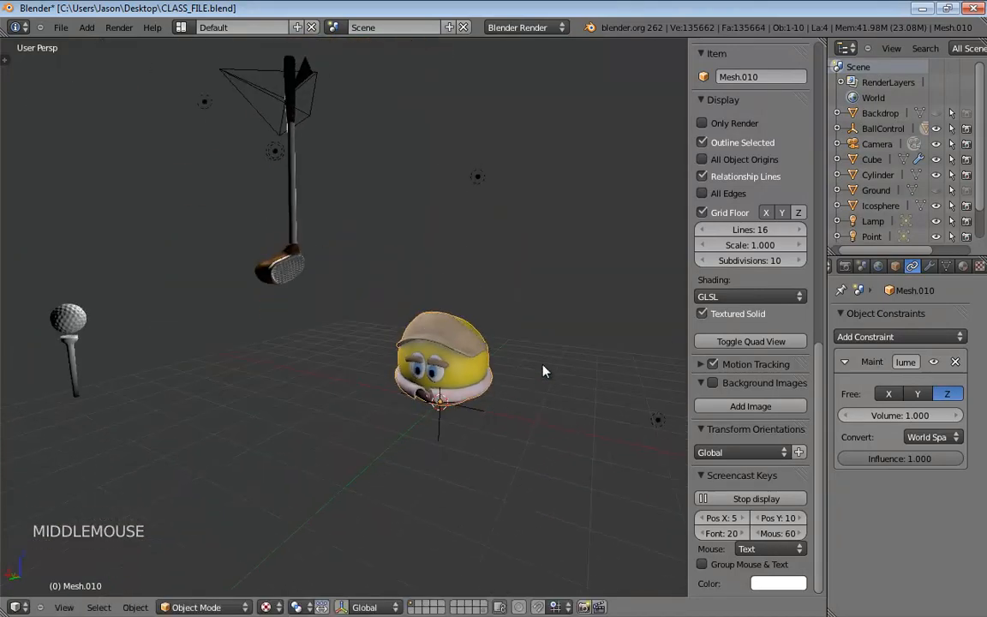
key("s")
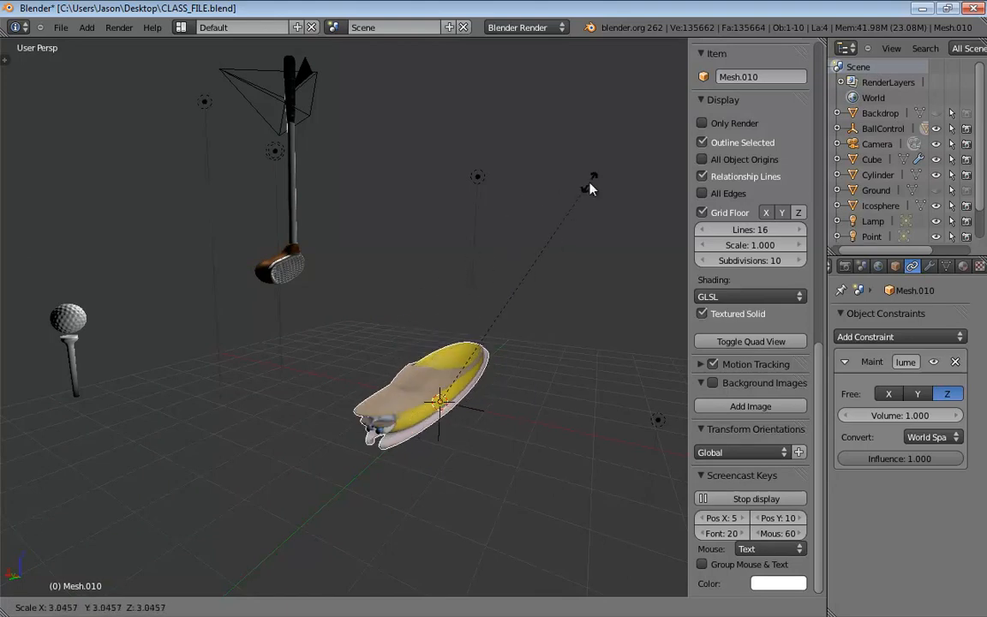
right_click(583, 269)
middle_click_drag(584, 269, 498, 352)
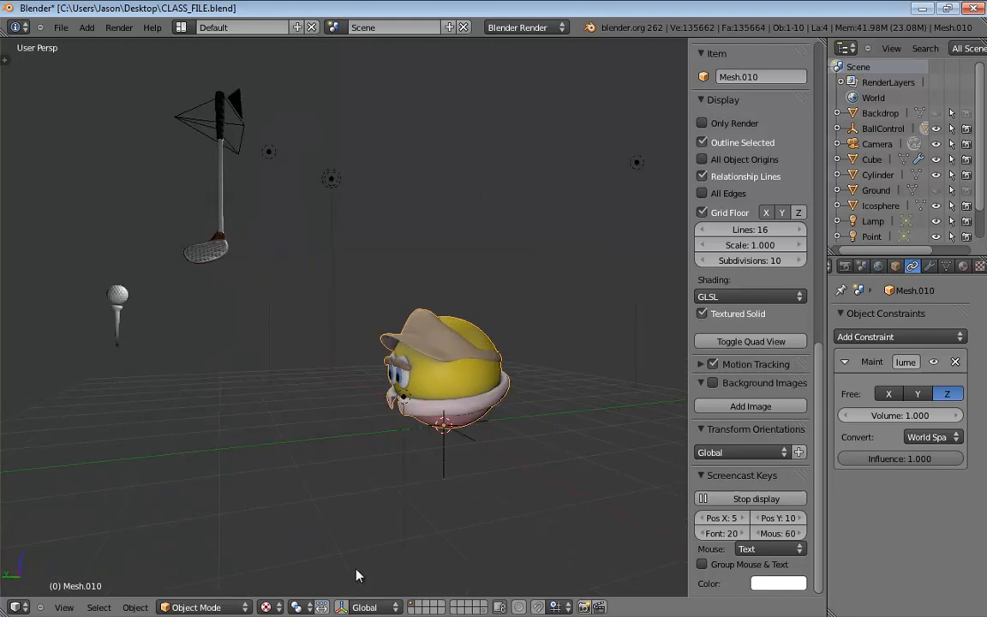
- Show the 3D transform manipulator and switch its orientation to Local to reveal the character's own axes
key("ctrl+space")
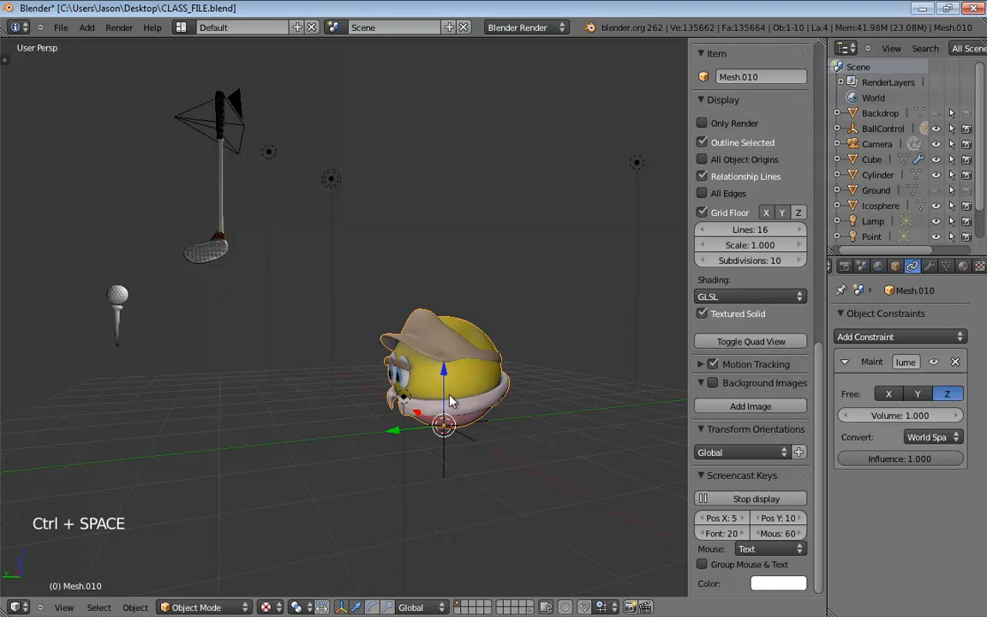
left_click(411, 607)
left_click(418, 572)
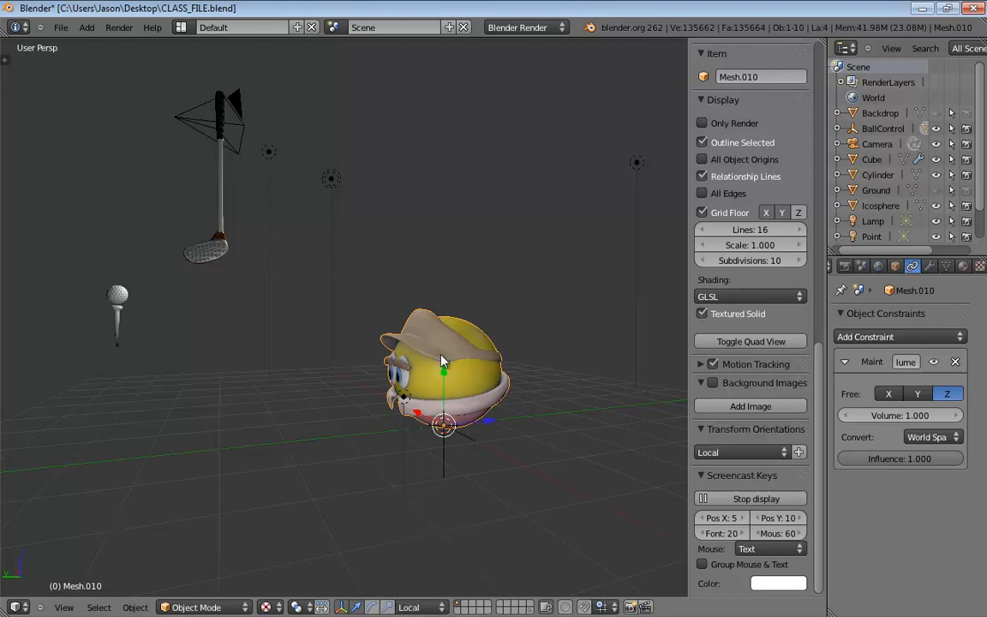
- Set the free axis of the character's Maintain Volume constraint to Y, matching its local vertical axis
middle_click_drag(505, 309, 467, 388)
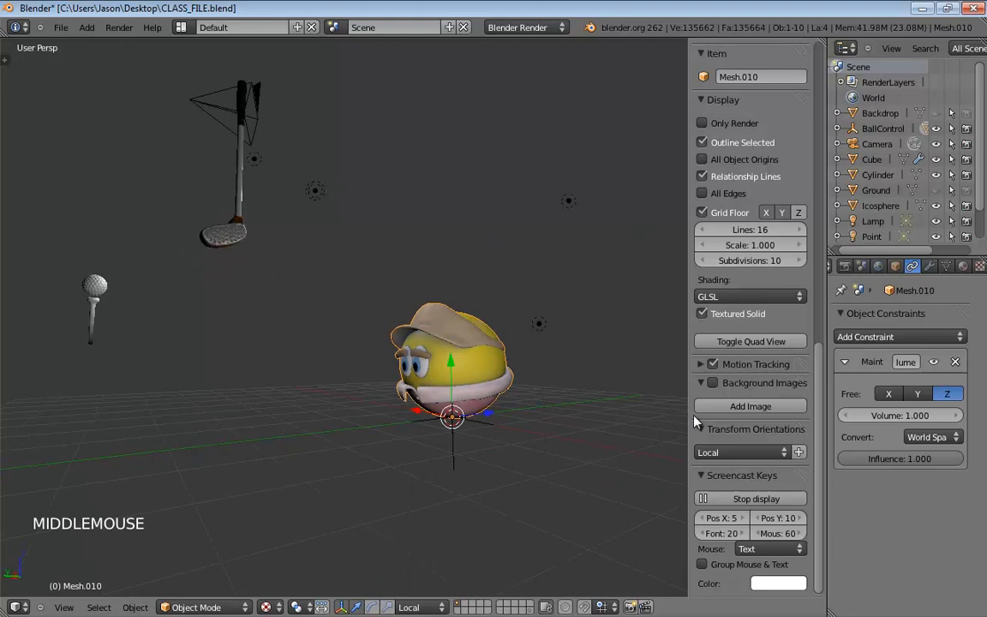
left_click(918, 393)
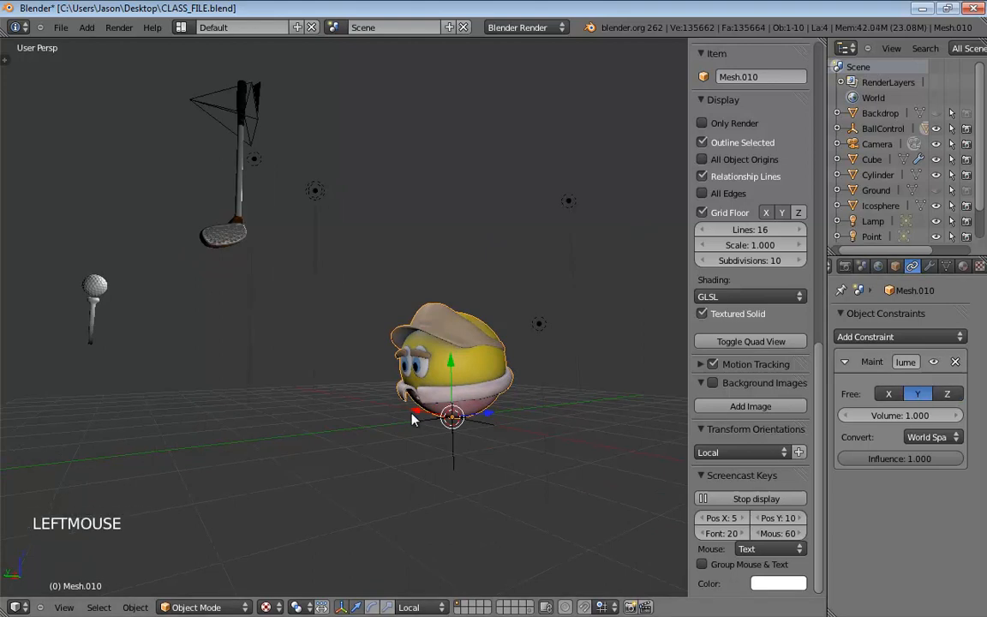
middle_click_drag(411, 418, 487, 370)
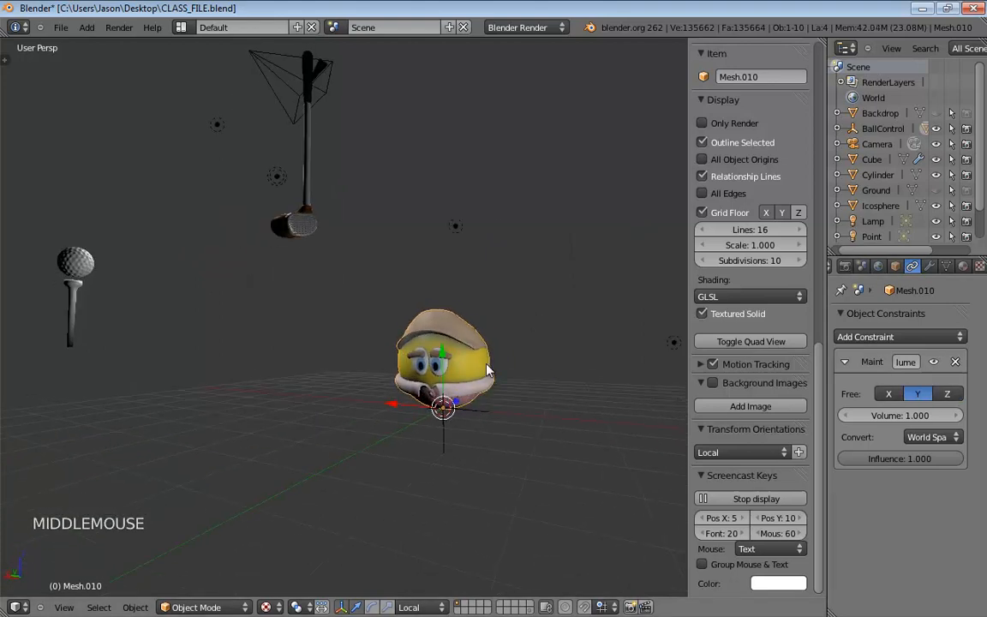
- Try scaling the character along global Z to test the volume constraint with Y free, and cancel the scale
key("s")
key("s")
key("z")
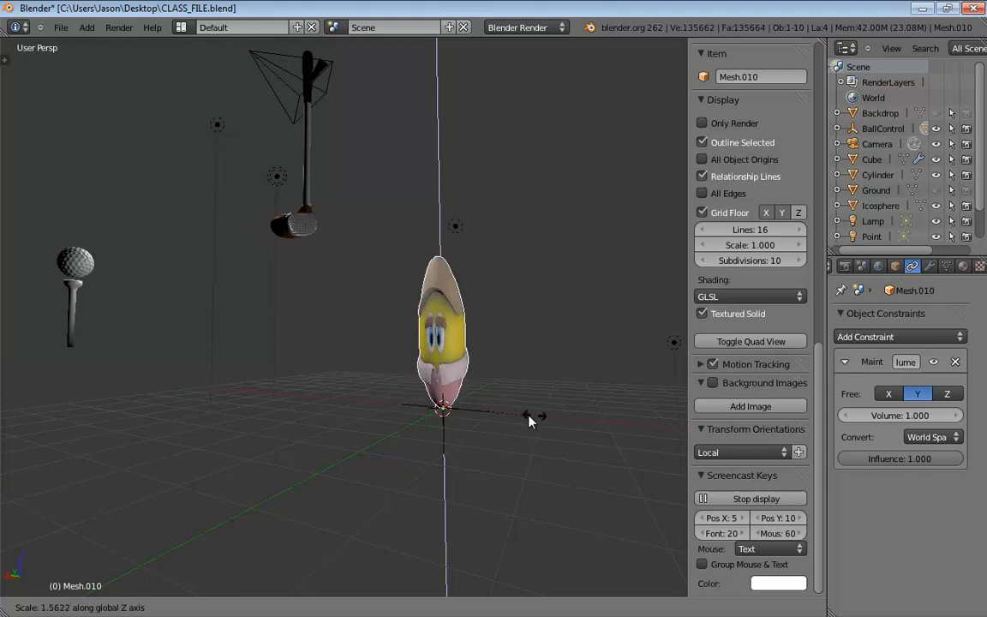
right_click(548, 424)
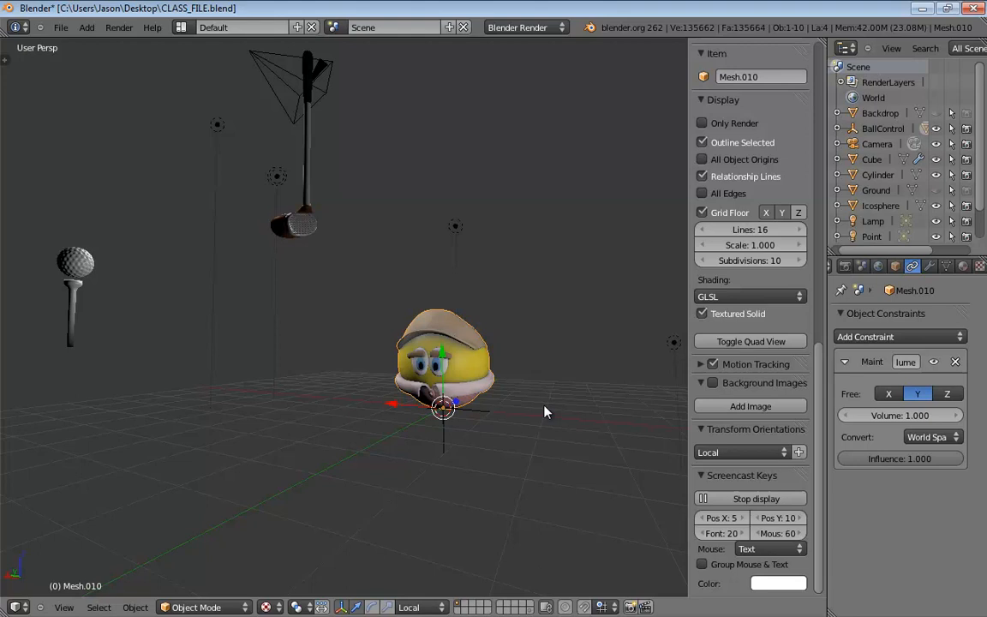
- Review Maintain Volume among the available constraint types and temporarily widen the properties area to read the constraint's full settings
left_click(897, 338)
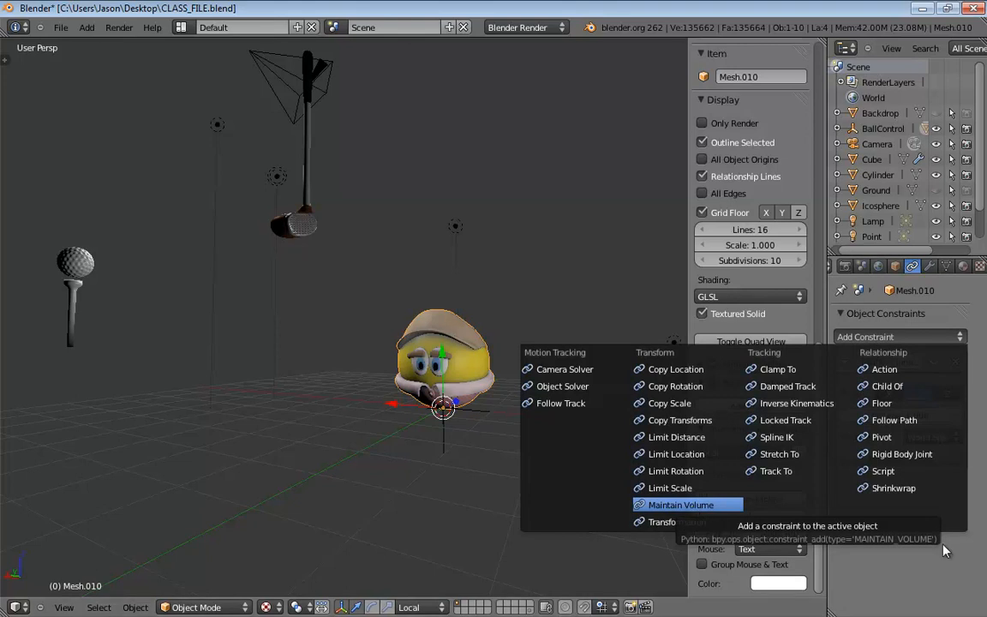
left_click(689, 505)
left_click_drag(827, 551, 654, 550)
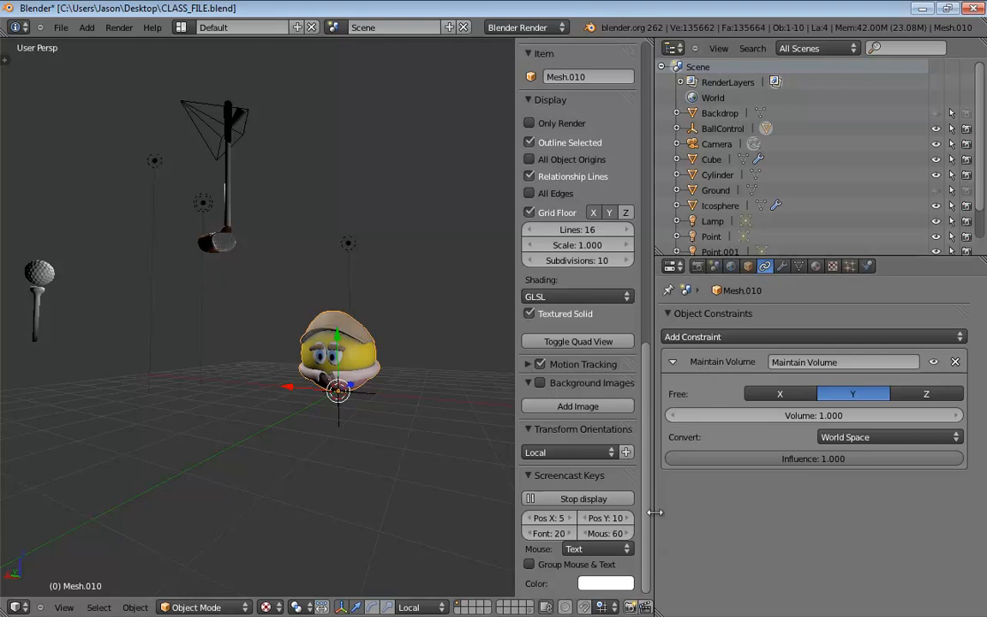
left_click_drag(653, 512, 842, 504)
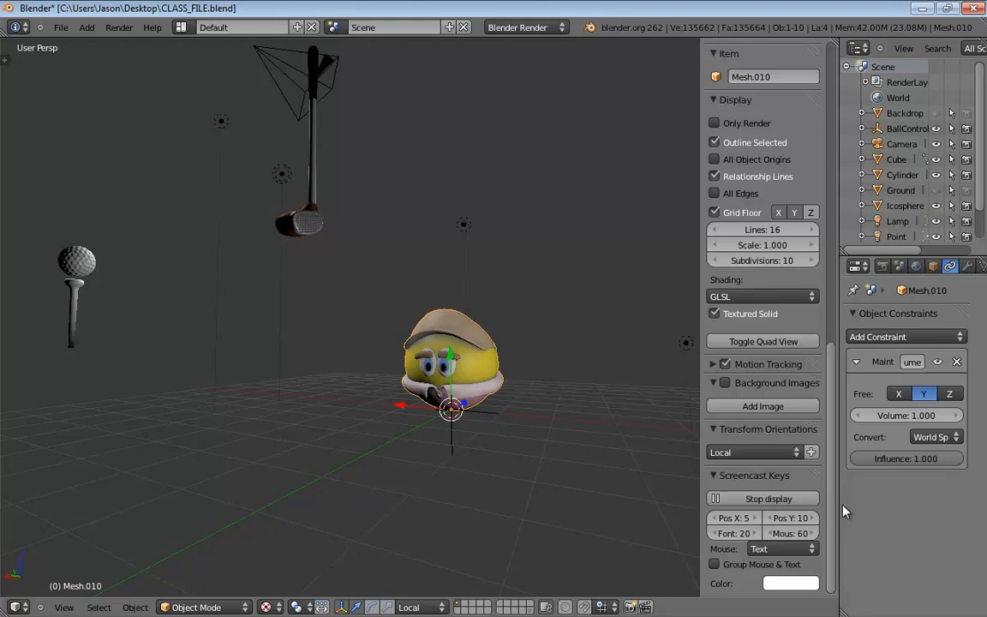
- Add a Simple Deform modifier to the character and move it above the Subdivision Surface modifier in the stack
middle_click_drag(574, 373, 528, 381)
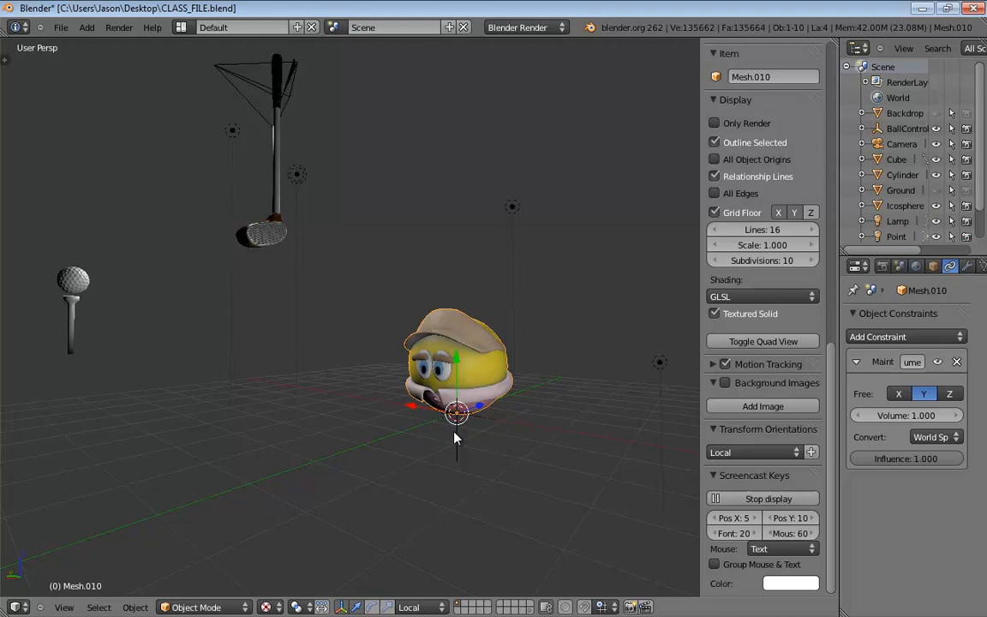
left_click(491, 369)
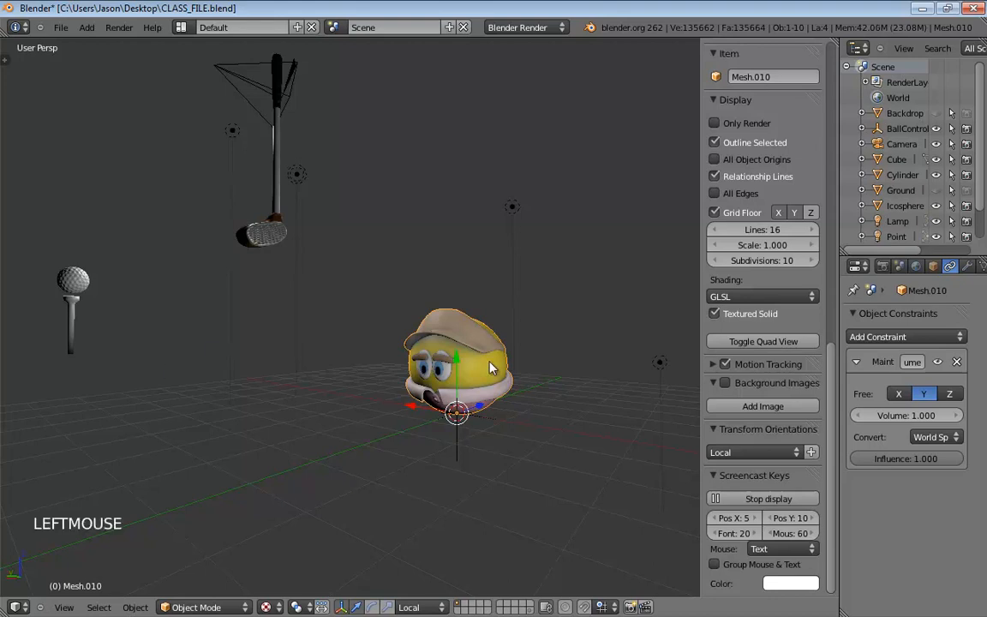
left_click(967, 266)
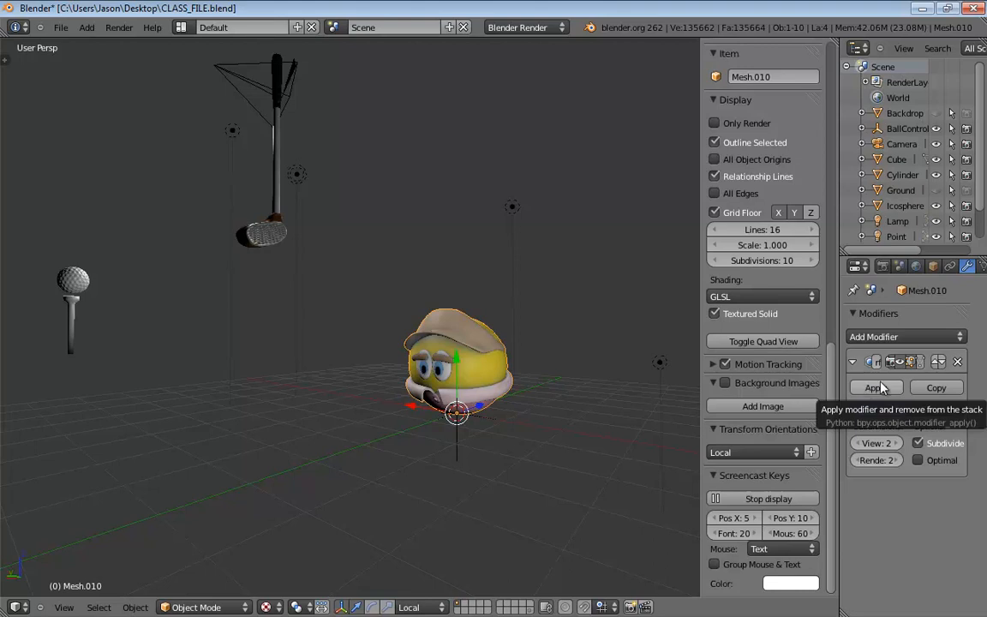
left_click(887, 338)
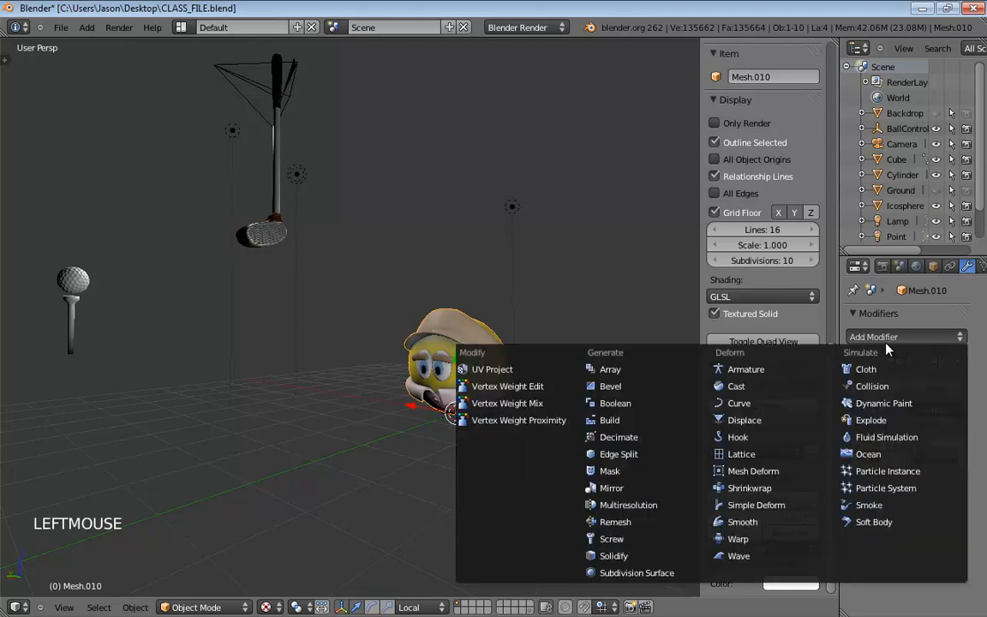
left_click(765, 507)
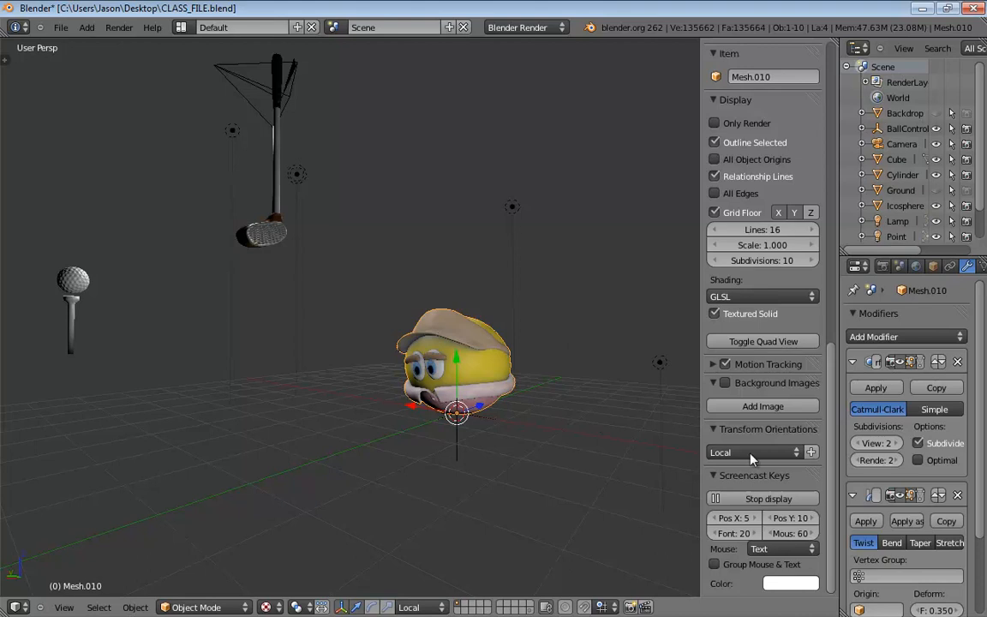
left_click(936, 500)
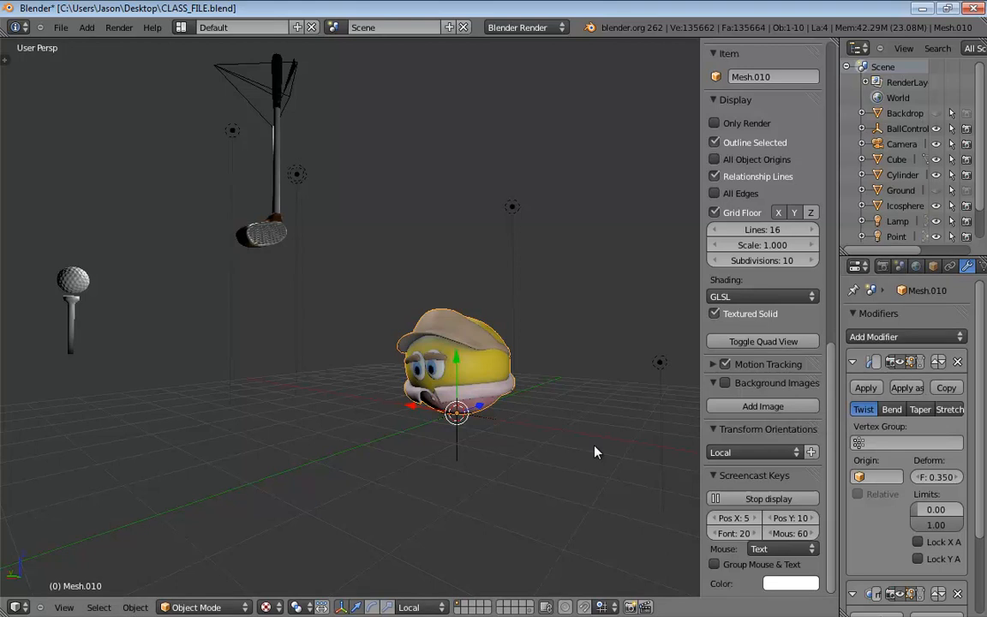
- Try the Simple Deform modifier's Twist, Taper and Stretch modes on the character and settle on Bend
left_click(891, 409)
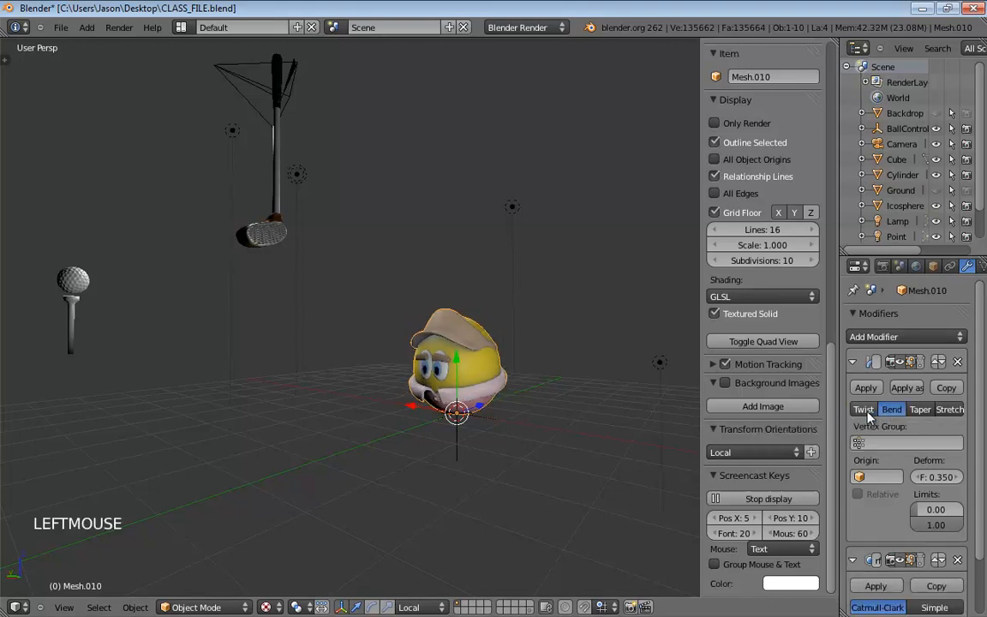
left_click(864, 410)
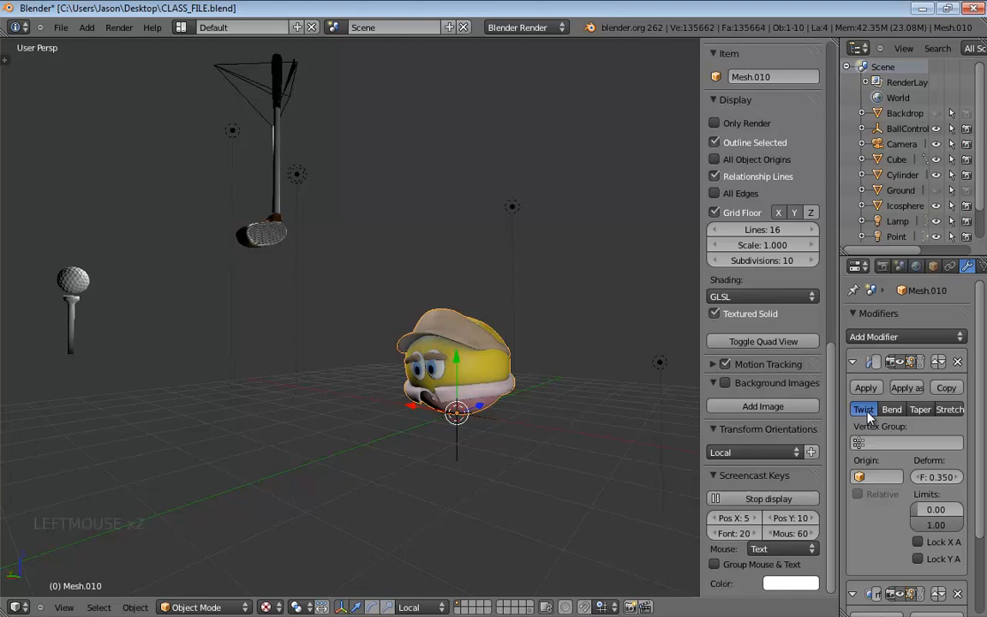
left_click(920, 410)
left_click(948, 410)
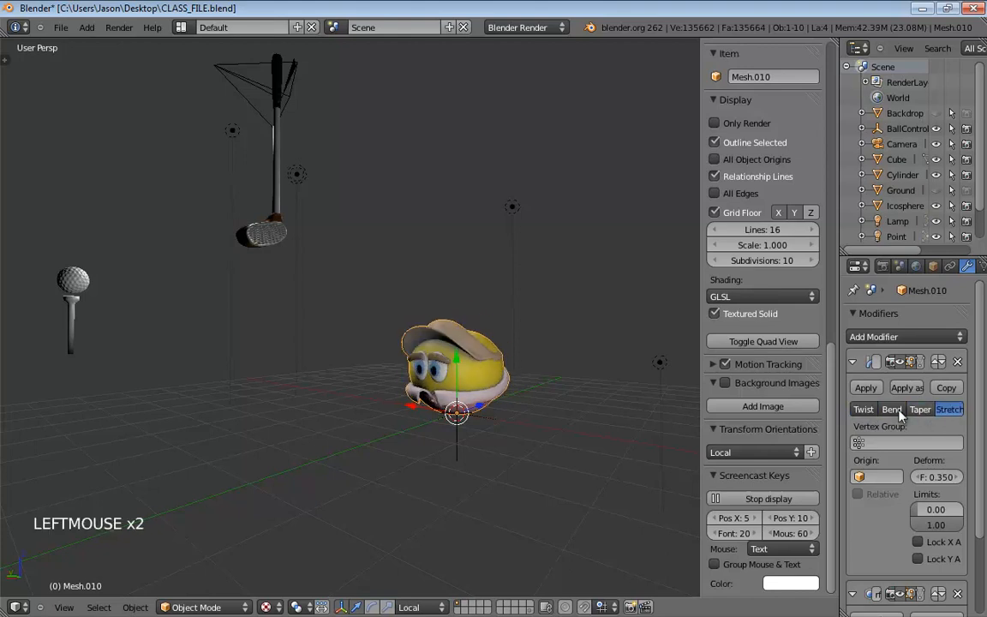
left_click(892, 410)
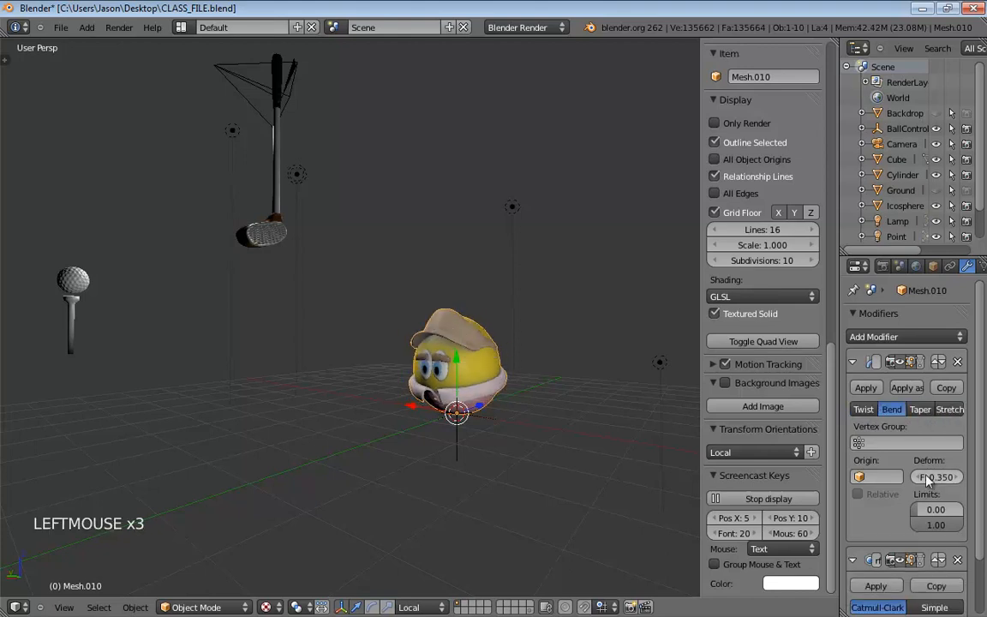
- Set the character's Bend deform factor to about -1.740 and inspect the bent shape from the front
mouse_move(934, 476)
left_mouse_down()
mouse_move(942, 476)
mouse_move(2, 474)
mouse_move(941, 469)
mouse_move(861, 423)
mouse_move(8, 460)
mouse_move(847, 422)
mouse_move(887, 463)
mouse_move(736, 412)
mouse_move(699, 412)
mouse_move(920, 484)
left_mouse_up()
middle_click_drag(387, 473, 432, 391)
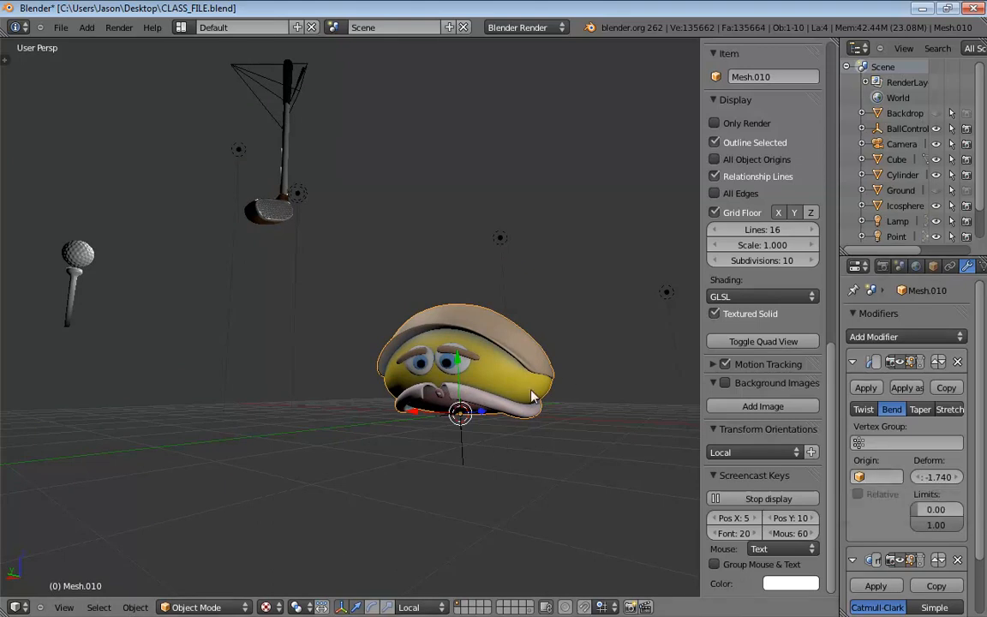
mouse_move(458, 403)
middle_mouse_down()
mouse_move(452, 392)
mouse_move(266, 406)
mouse_move(557, 400)
mouse_move(443, 414)
mouse_move(452, 393)
mouse_move(476, 398)
middle_mouse_up()
scroll(443, 414, "up", 1)
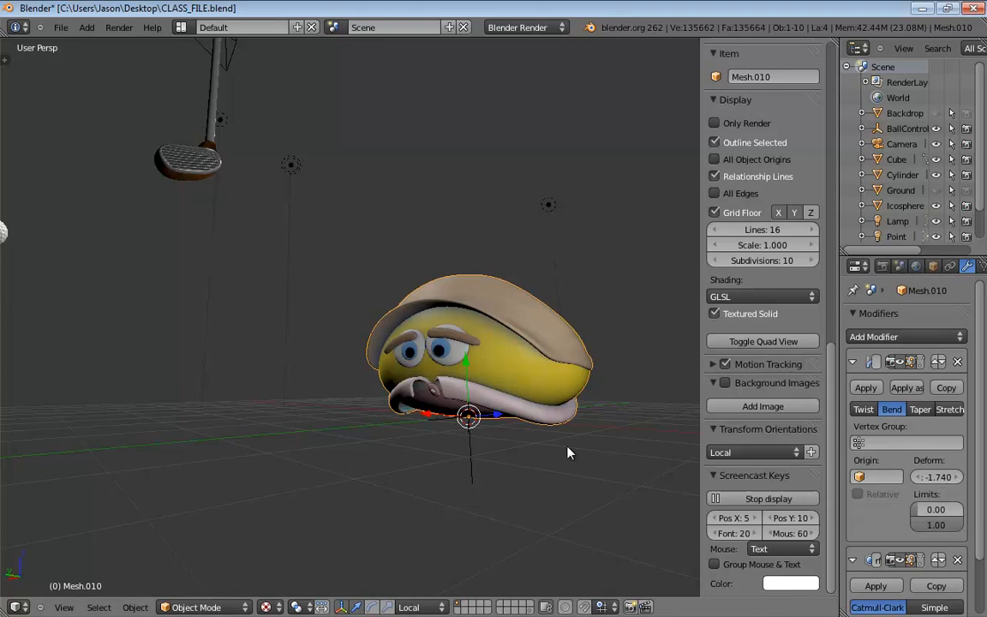
- Duplicate the BallControl empty and keep the copy at the original's location
left_click(472, 463)
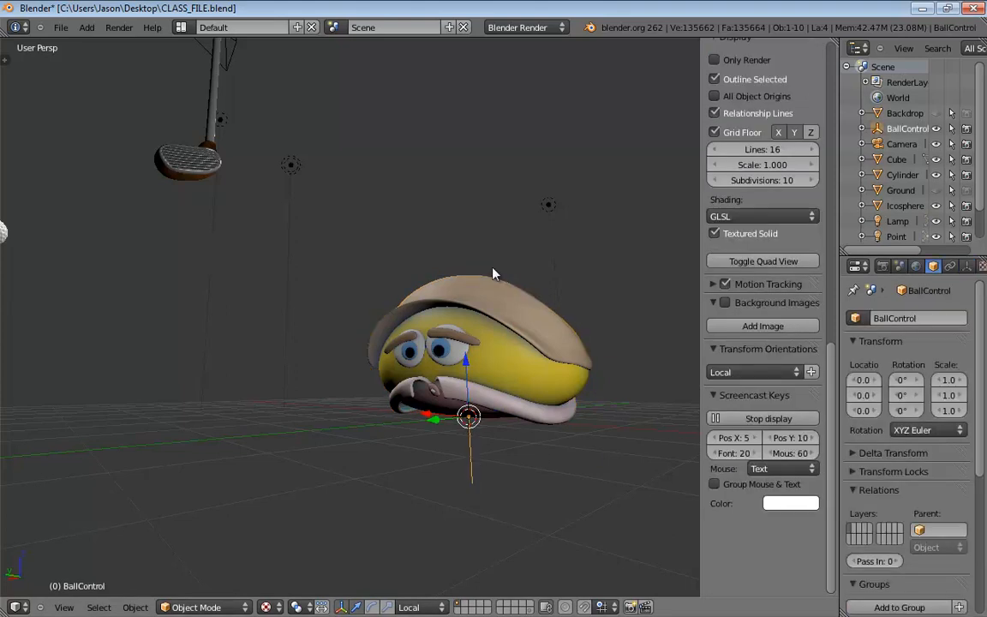
key("shift+d")
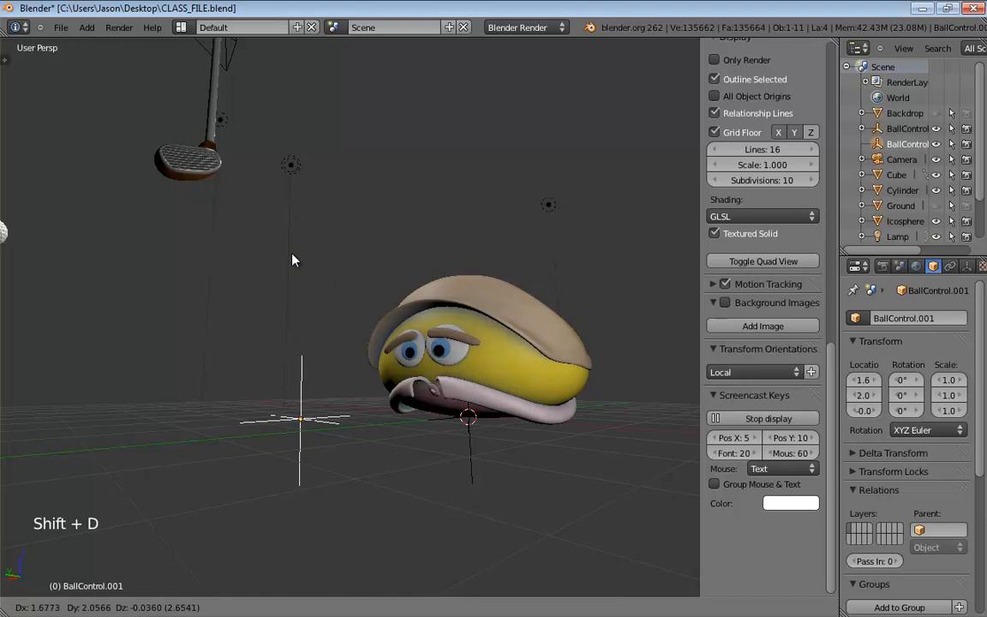
right_click(333, 83)
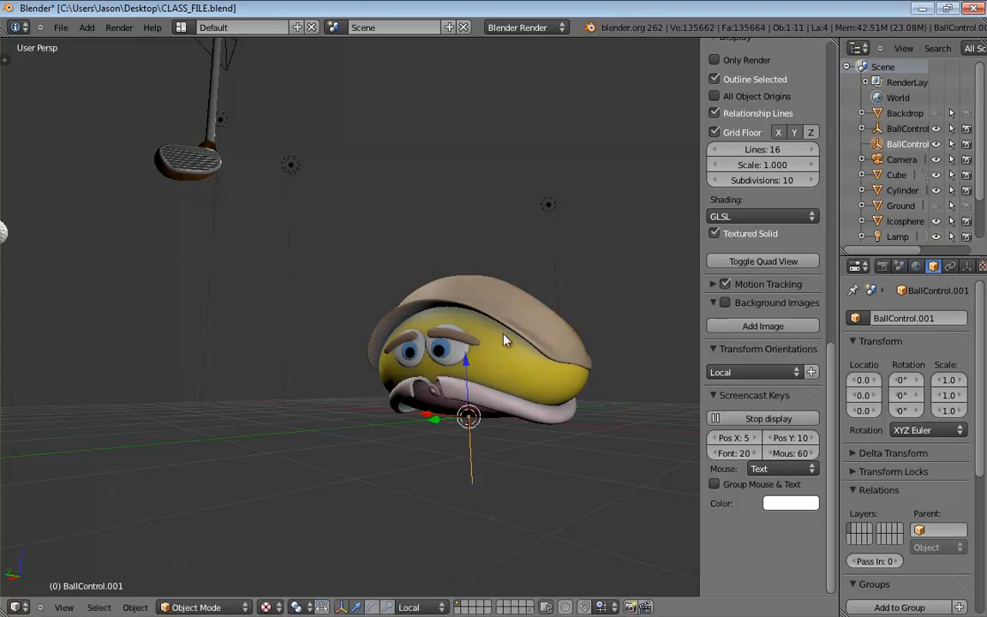
- Display the duplicated empty as a Cube and set its display size to 0.33
left_click(967, 267)
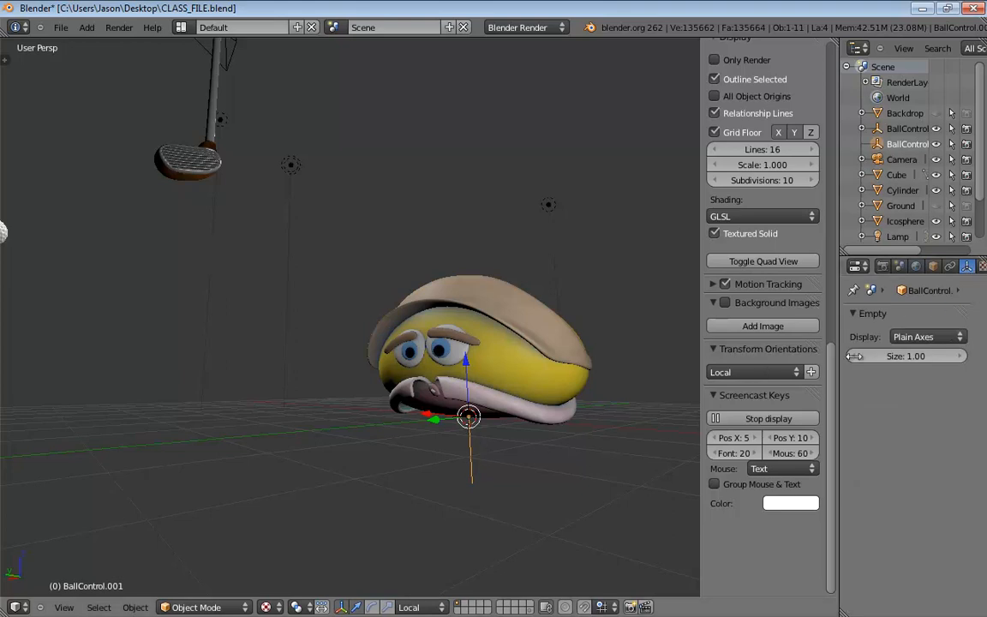
left_click(921, 338)
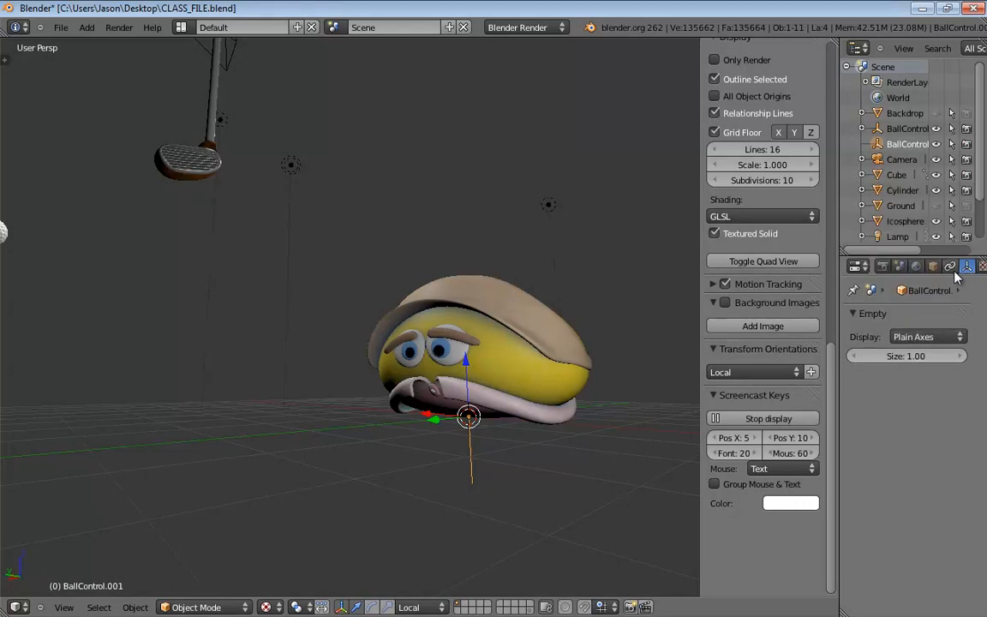
middle_click_drag(920, 271, 892, 272)
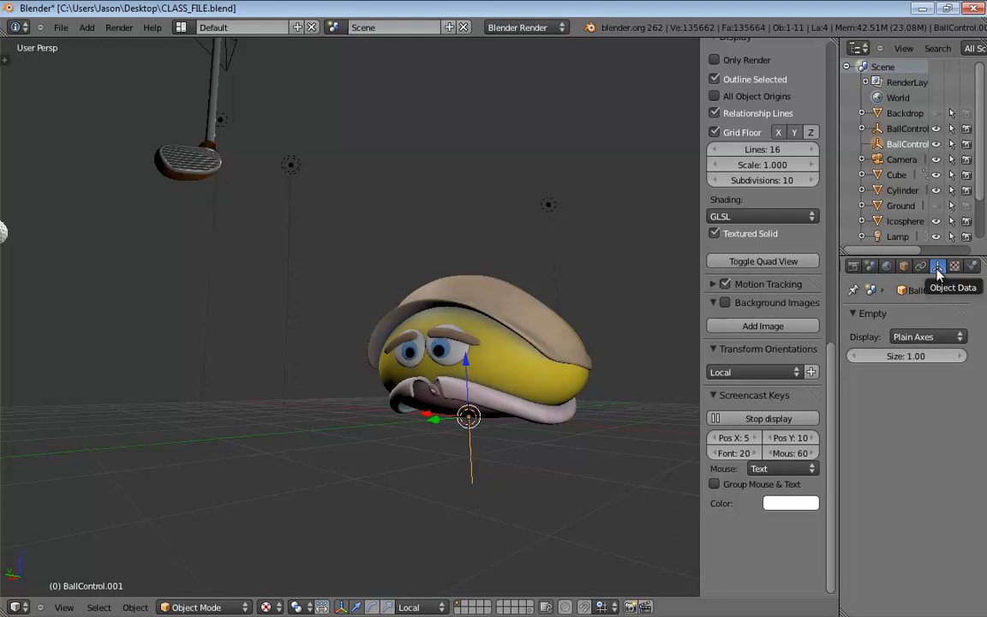
left_click(914, 338)
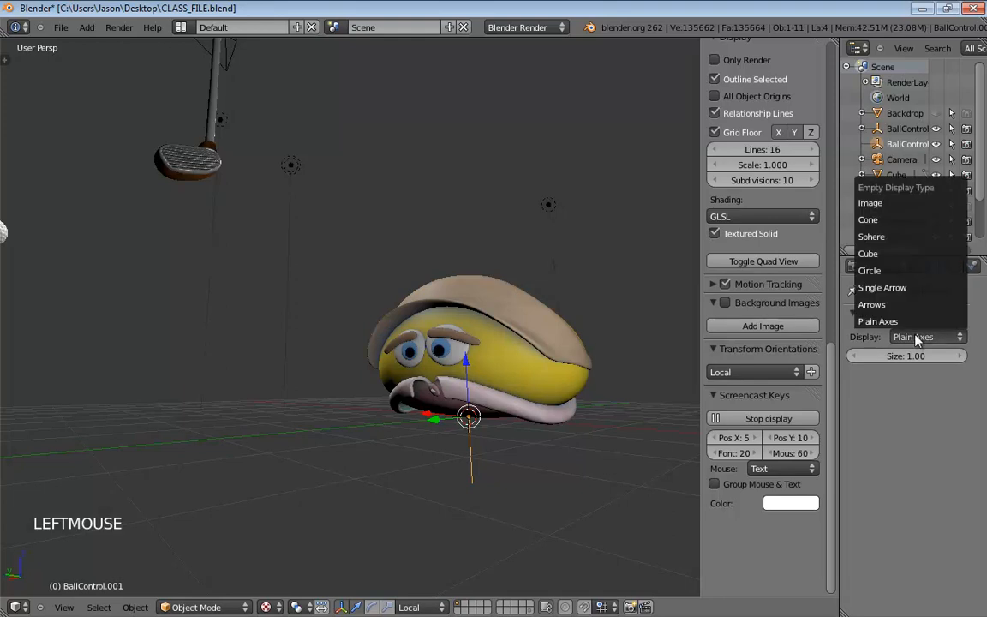
left_click(882, 254)
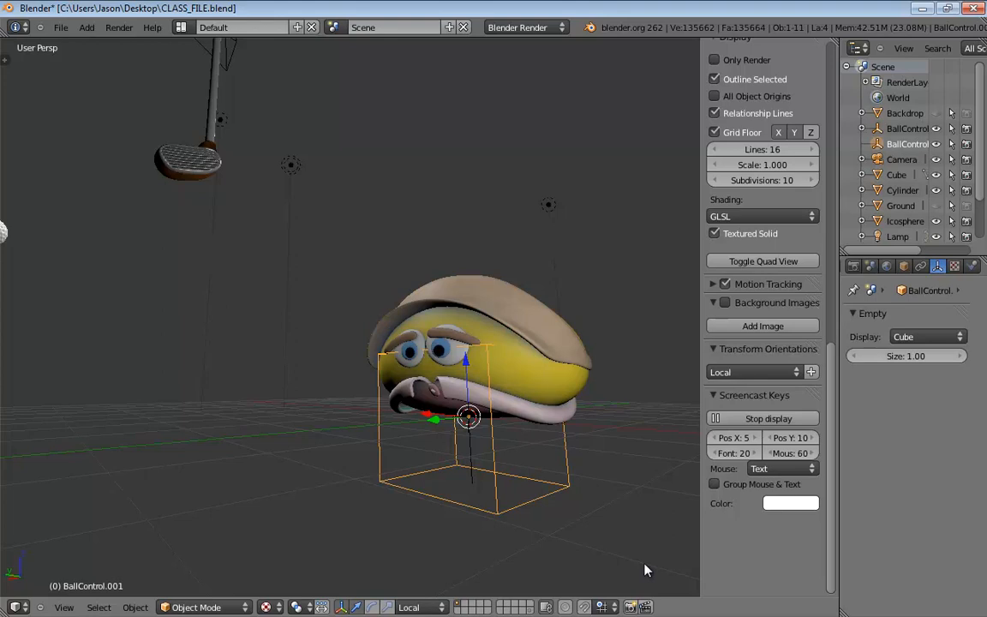
left_click(901, 358)
left_click_drag(902, 361, 855, 364)
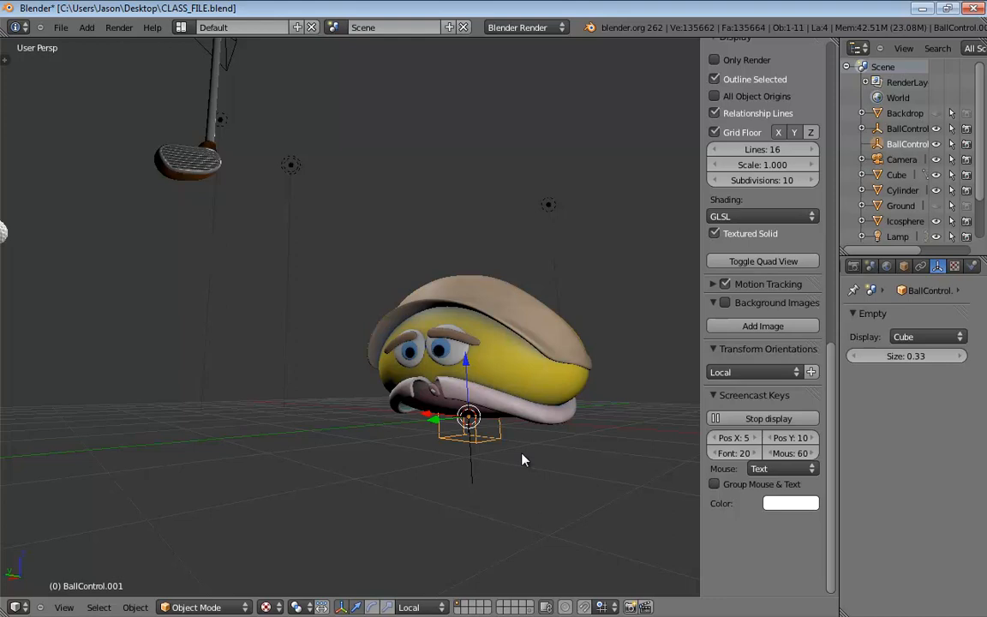
- Rename the cube-shaped empty BallDeformerEmpty
left_click(903, 266)
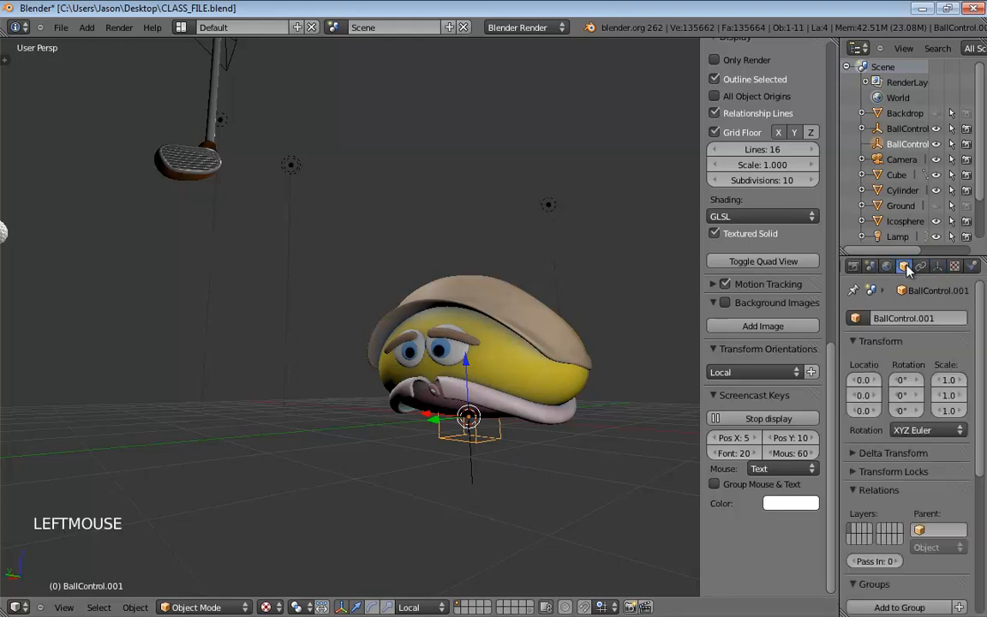
double_click(947, 317)
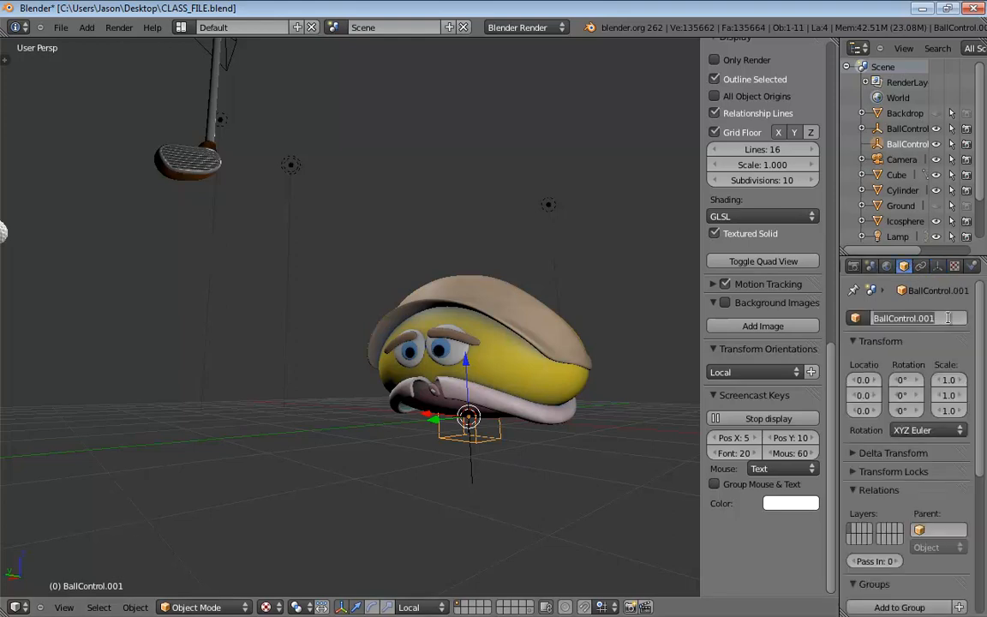
type("Ball")
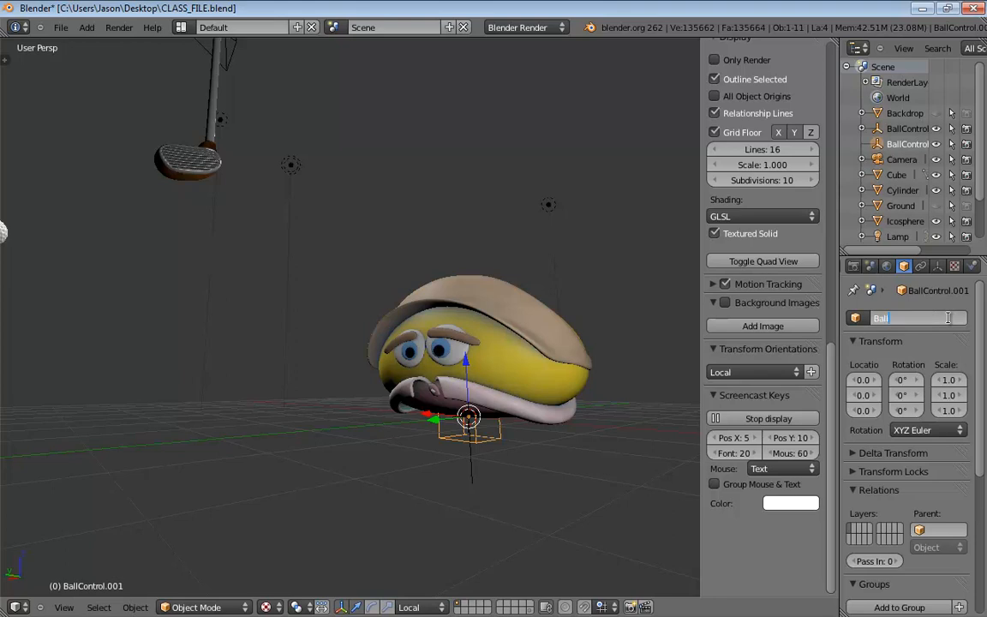
type("DeformerEmpty")
key("Return")
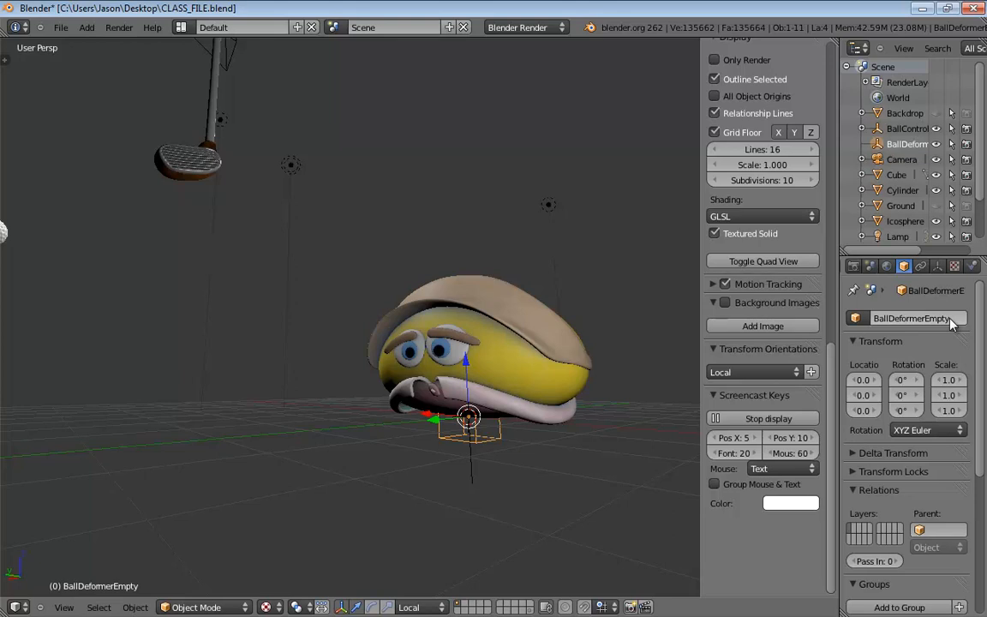
- Parent the BallDeformerEmpty to the BallControl empty as an object
left_click(477, 460)
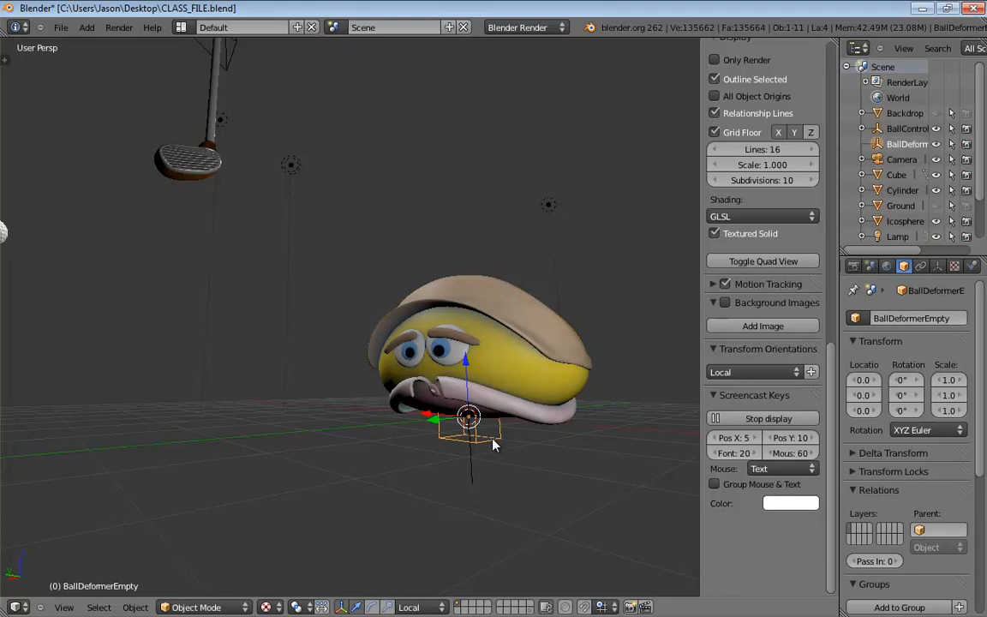
left_click(485, 444)
left_click(477, 473)
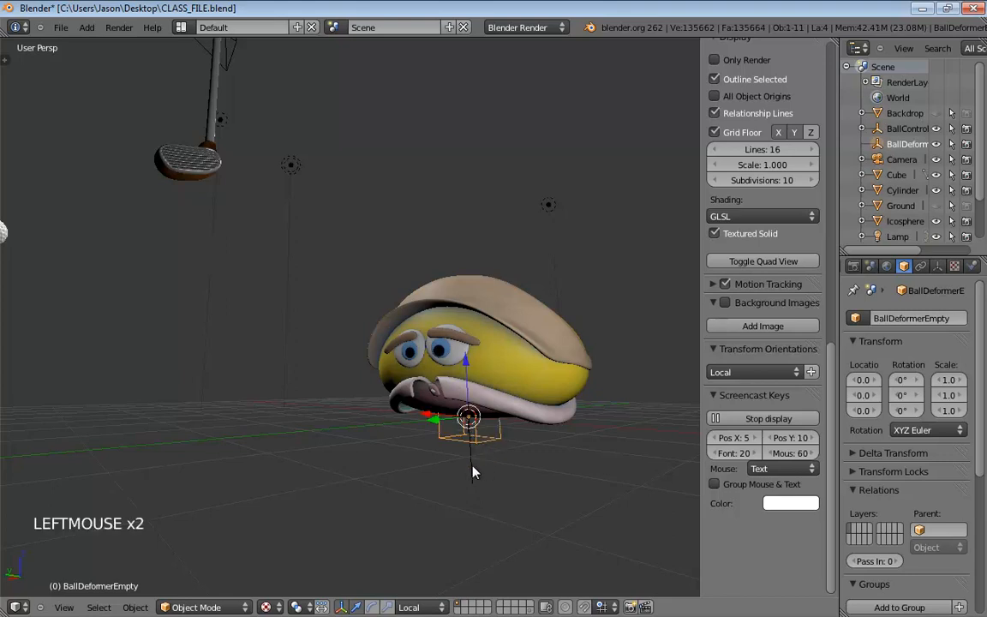
left_click(473, 471, "shift")
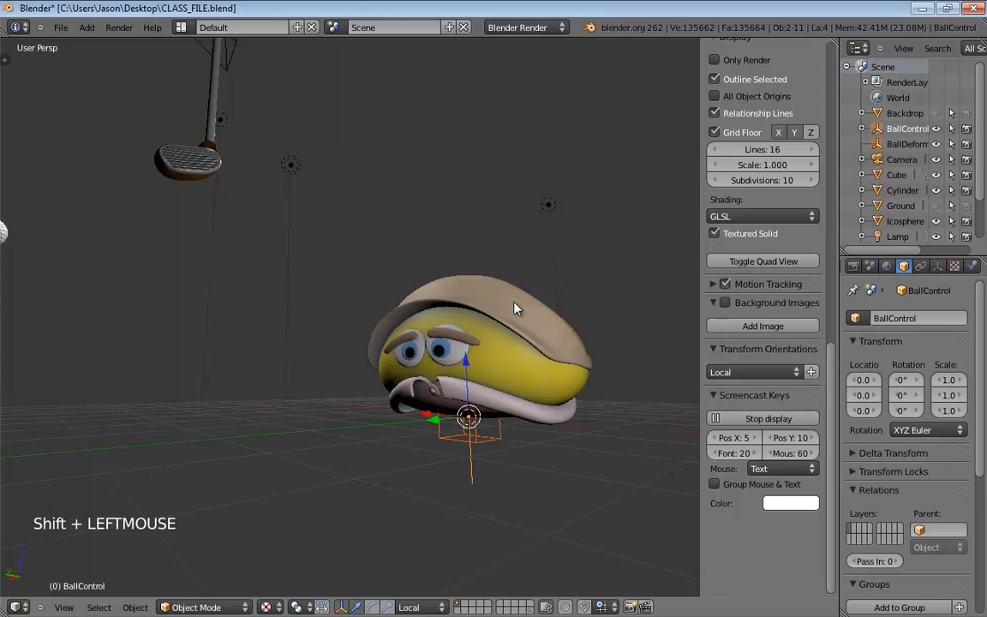
key("ctrl+p")
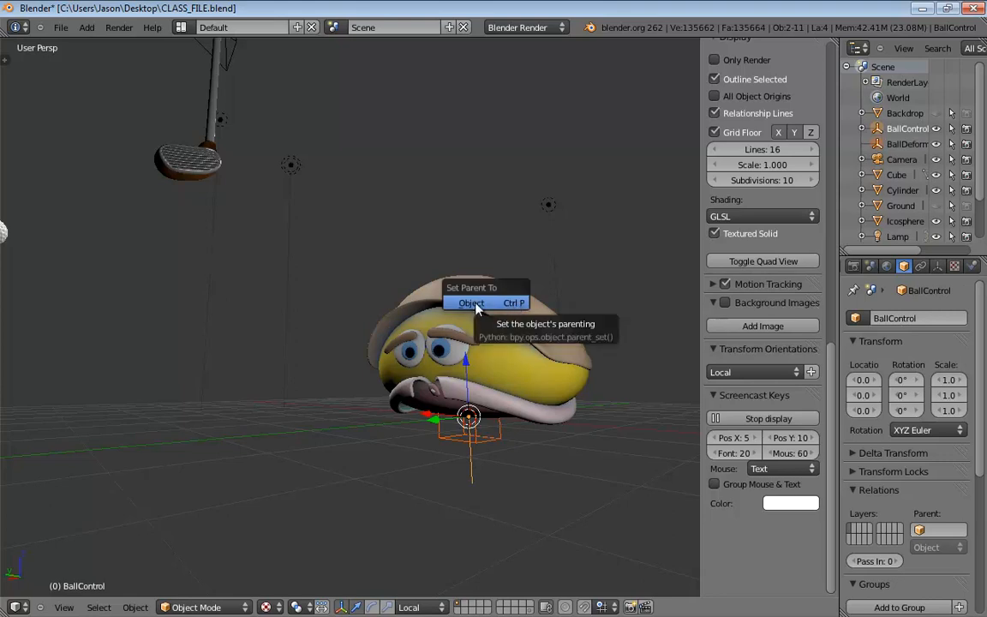
left_click(476, 308)
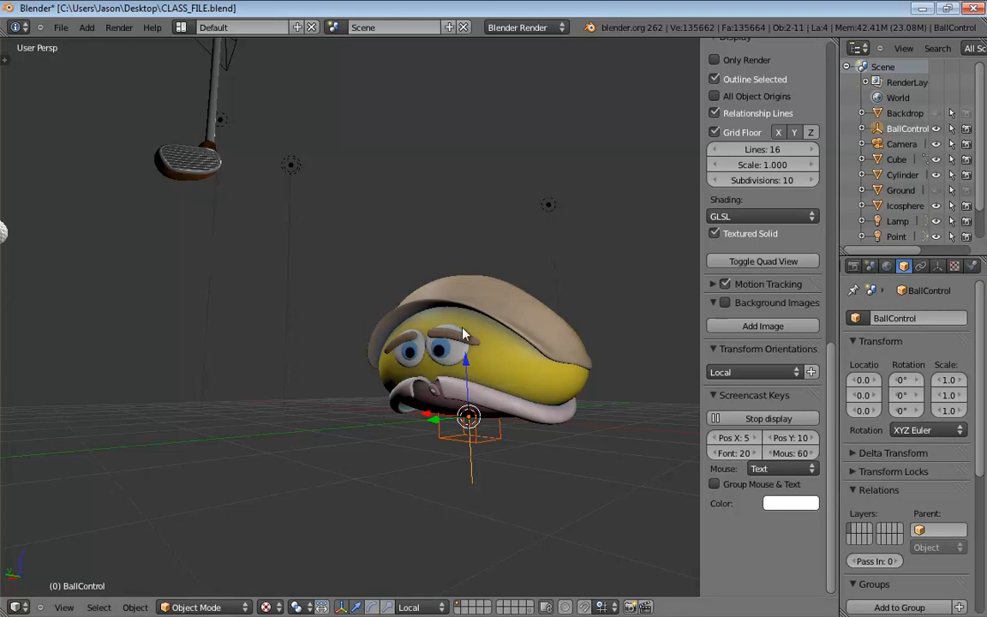
- Set the origin of the ball mesh's Simple Deform bend to BallDeformerEmpty and enable Relative
left_click(499, 333)
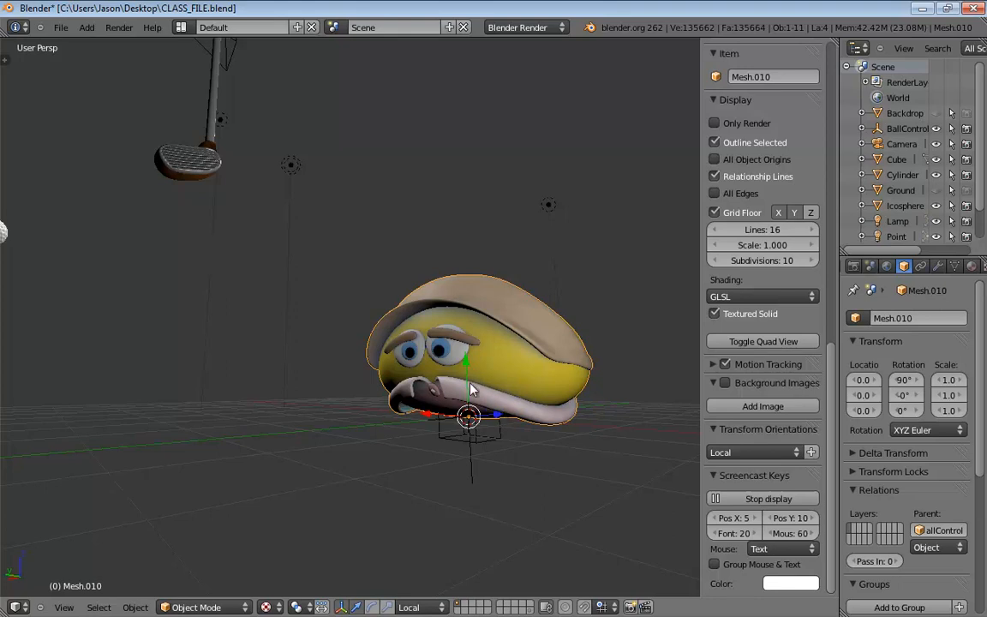
left_click(937, 266)
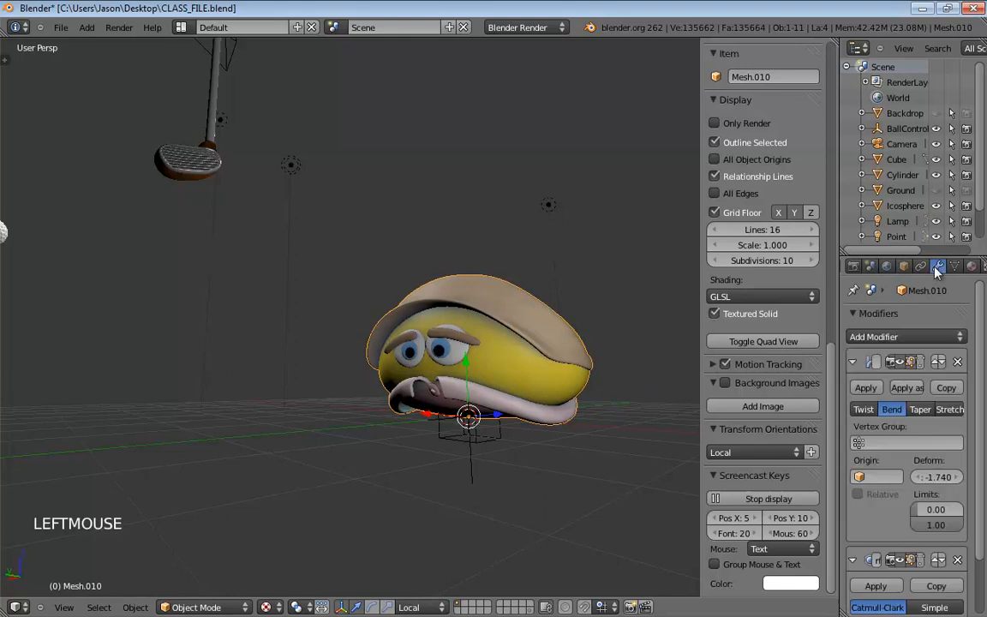
left_click(920, 265)
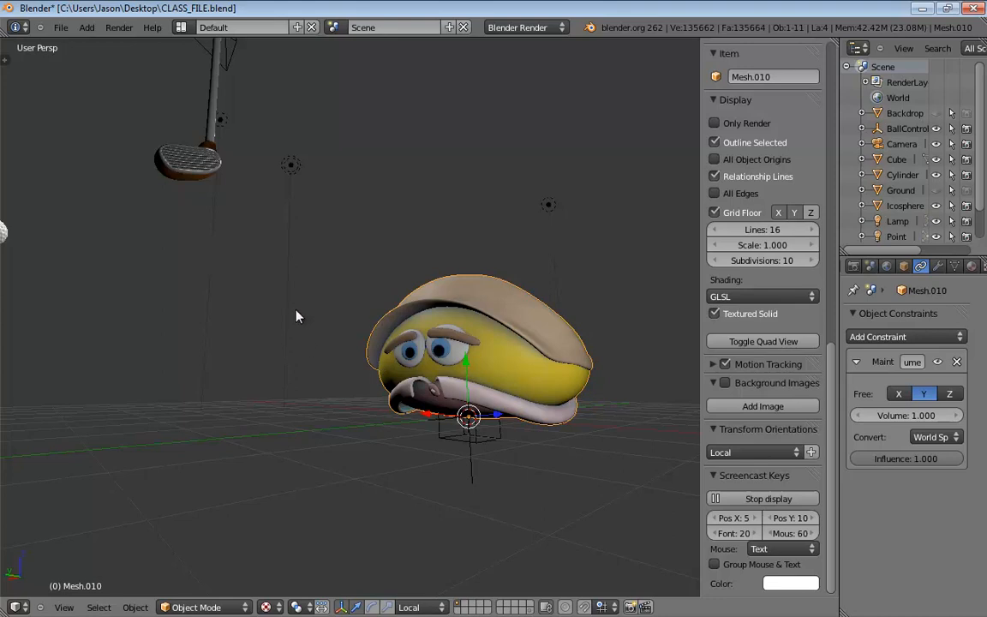
key("ctrl+a")
left_click(471, 468)
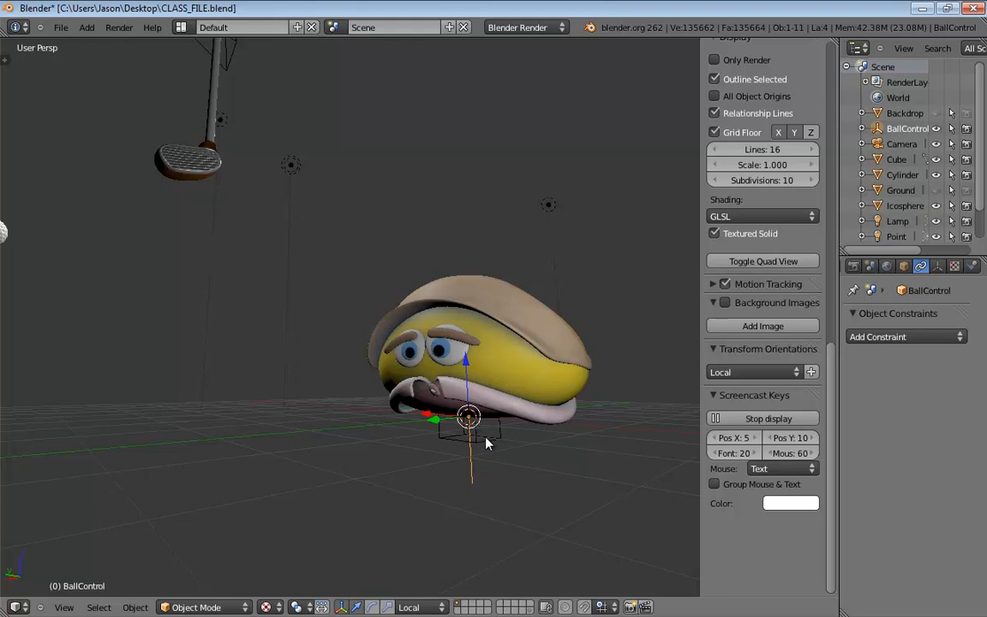
left_click(485, 443)
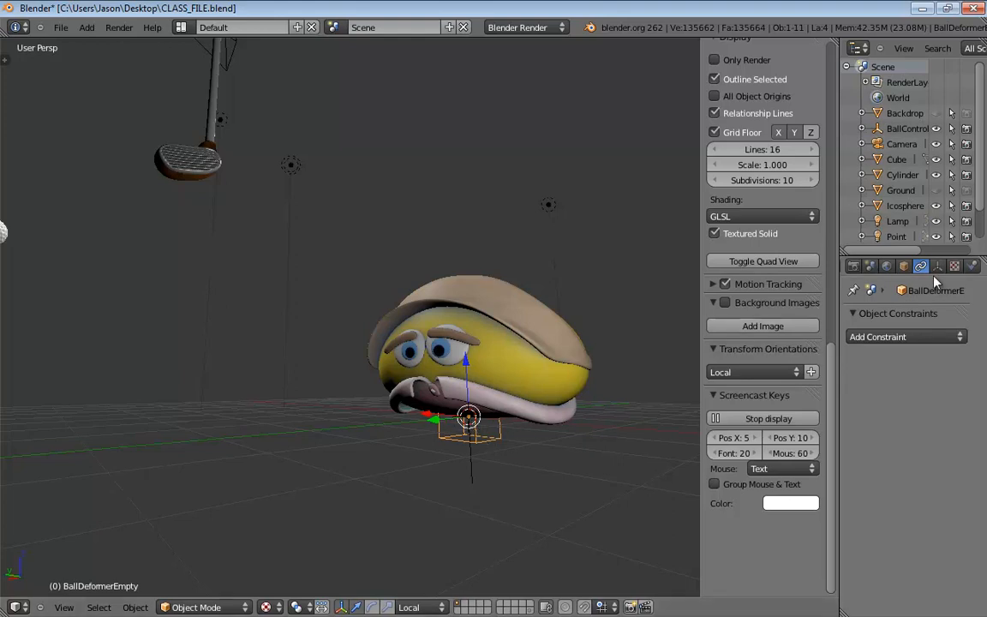
left_click(552, 392)
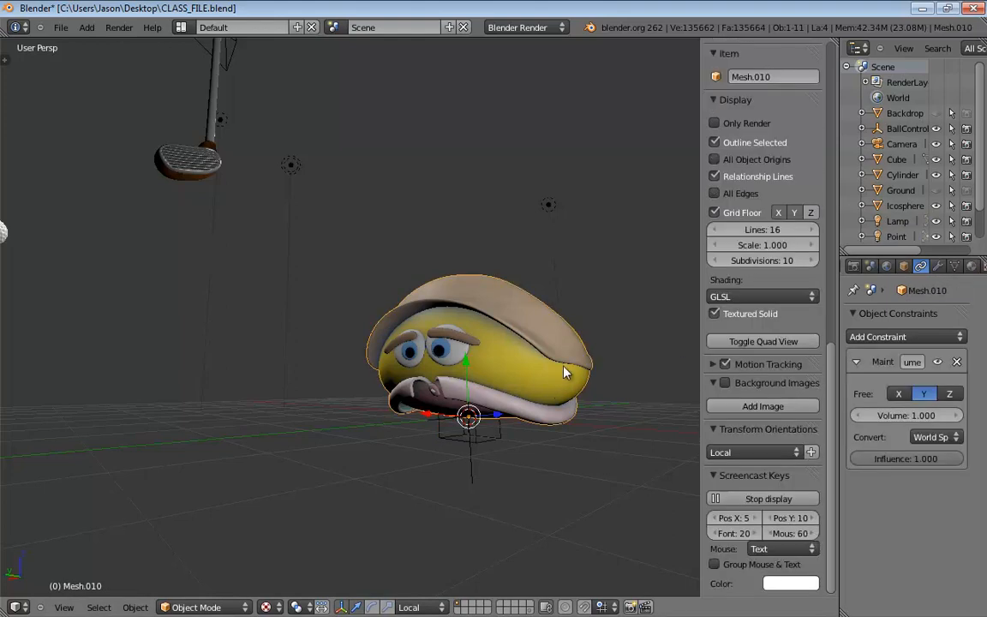
left_click(938, 267)
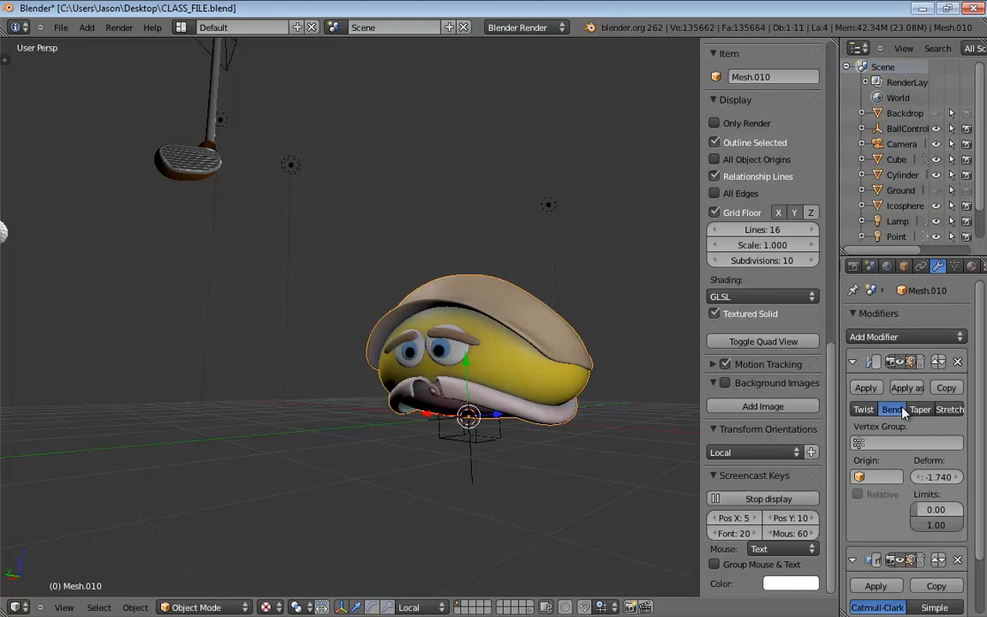
left_click(883, 477)
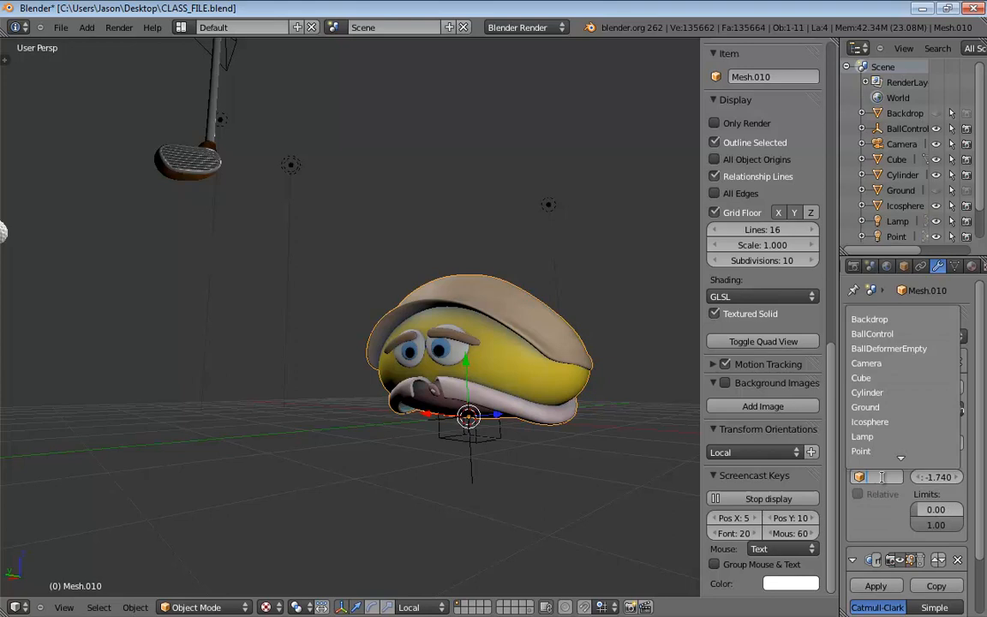
left_click(863, 348)
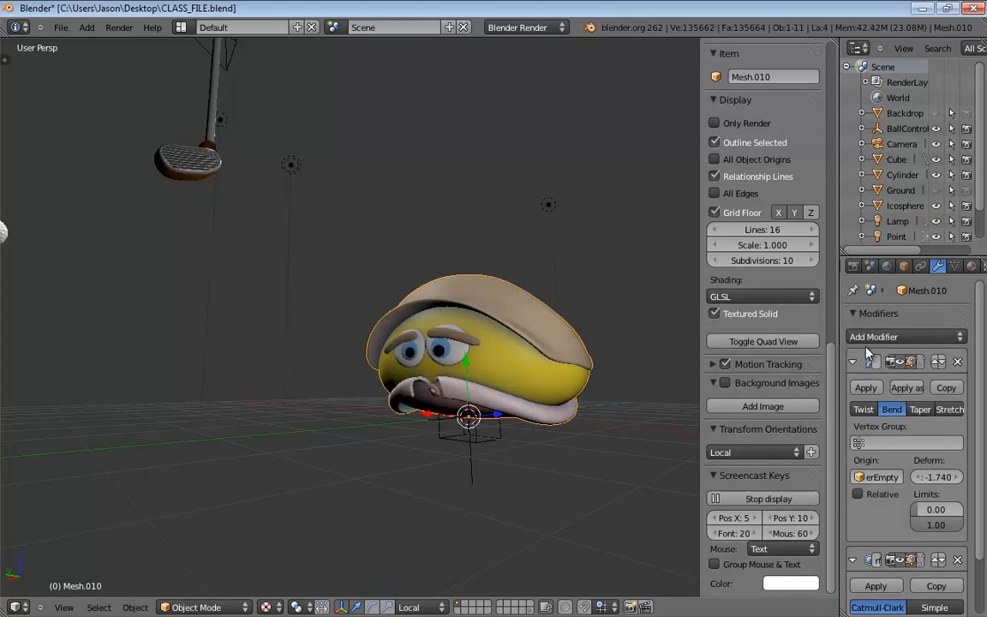
left_click(859, 497)
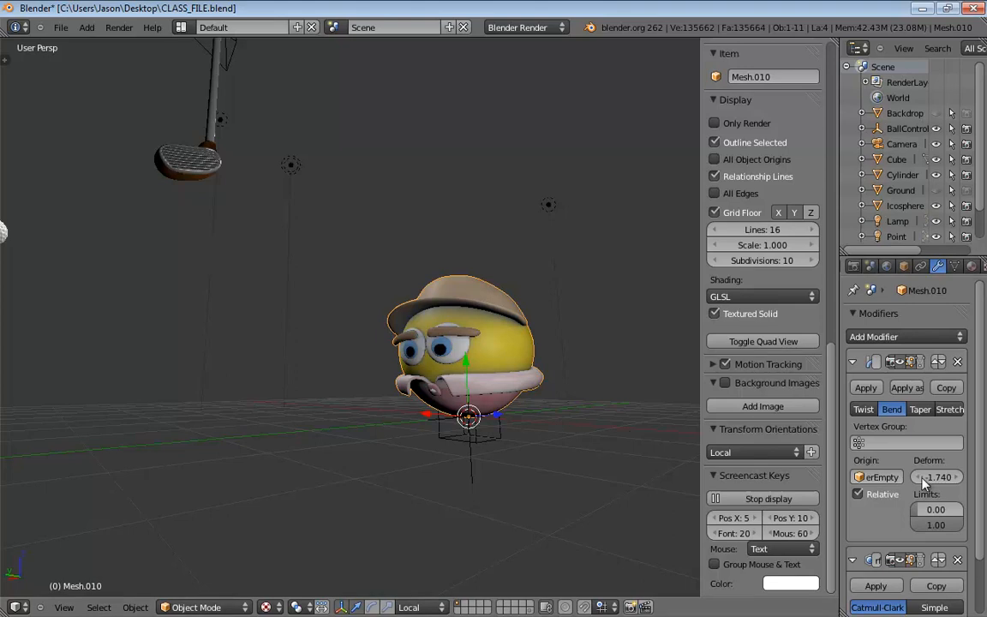
- Try adjusting the ball's bend Deform amount and set the BallDeformerEmpty's Y rotation to 90°
left_click_drag(936, 478, 408, 419)
middle_click_drag(408, 419, 447, 377)
left_click(465, 449)
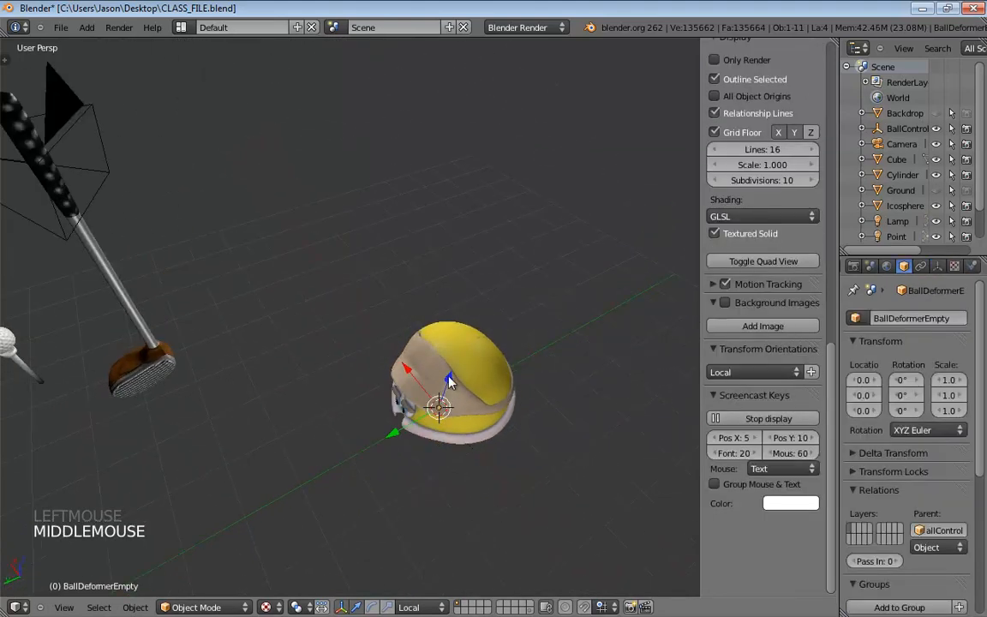
middle_click_drag(471, 262, 443, 364)
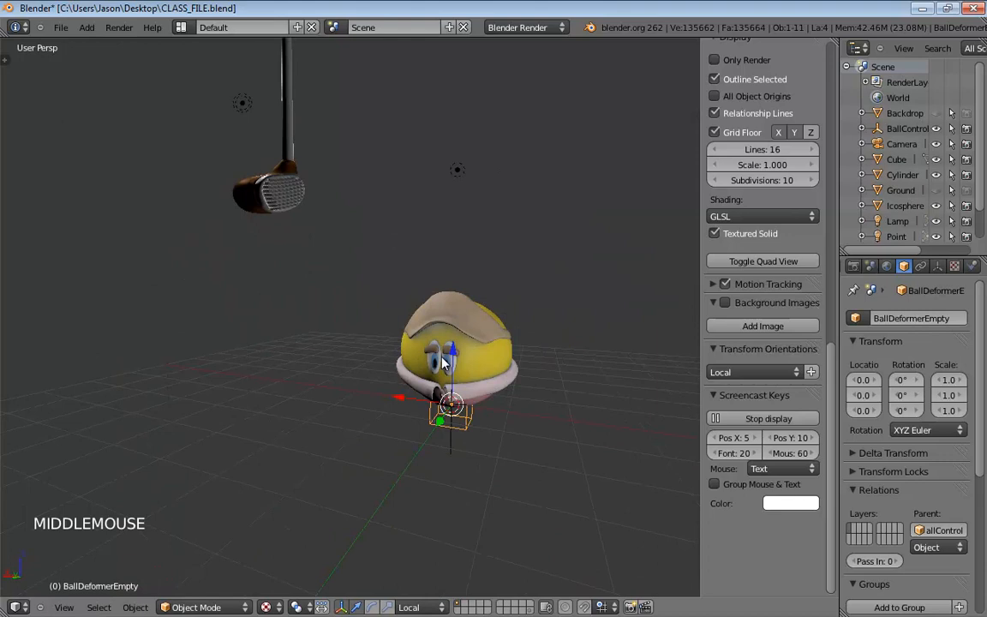
middle_click_drag(540, 398, 529, 379)
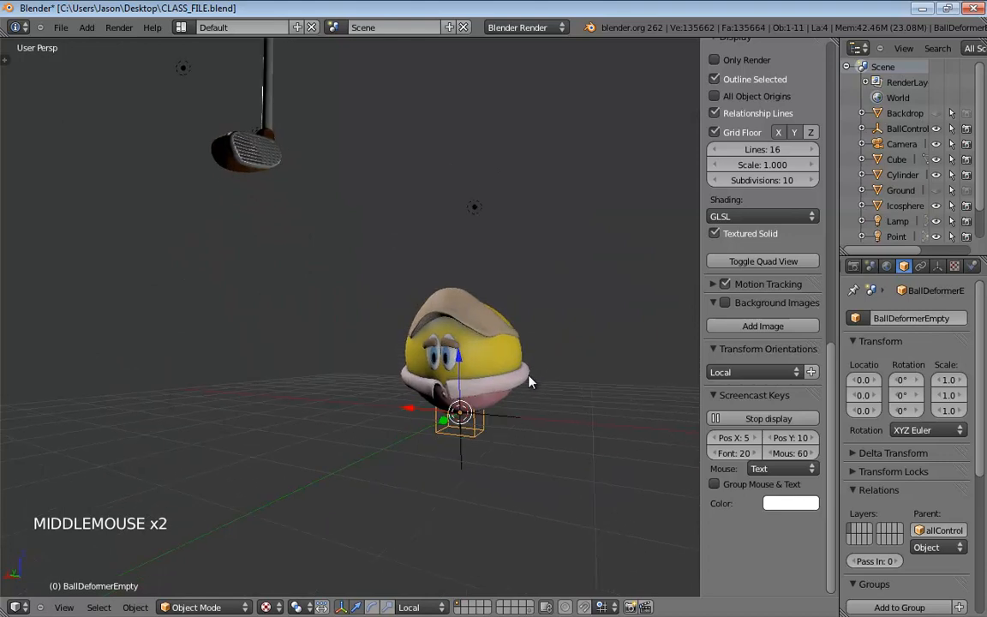
left_click(909, 400)
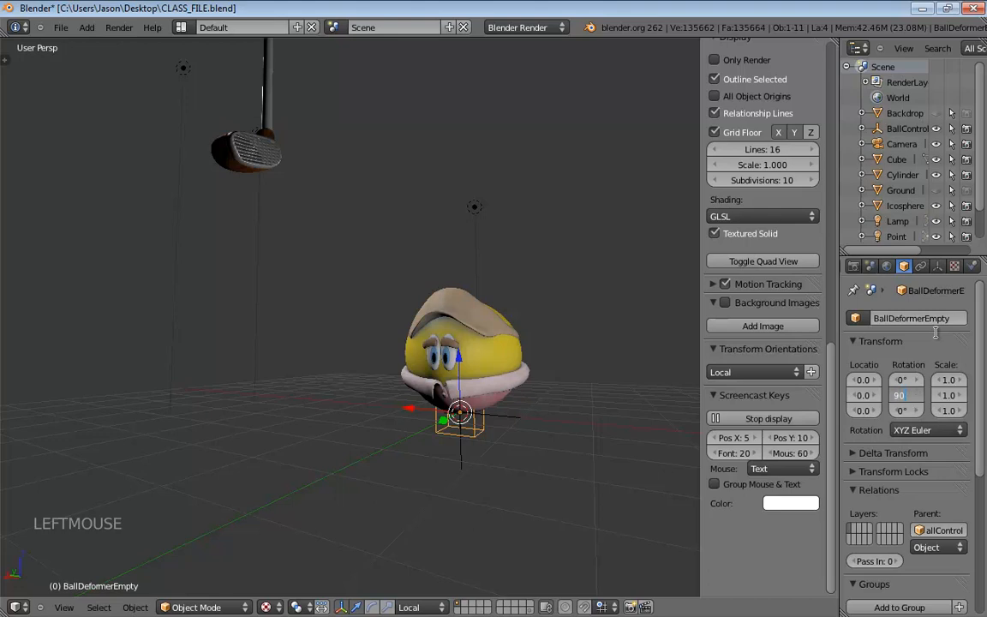
type("90")
key("Return")
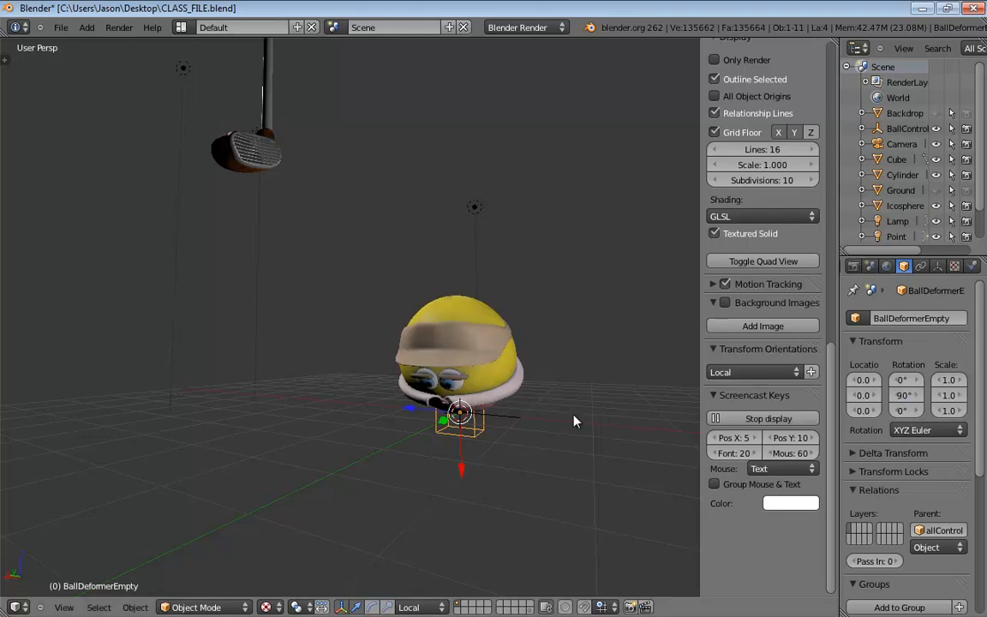
- Set the Deform factor of the ball mesh's Simple Deform bend to 0.150
scroll(574, 419, "up", 1)
middle_click_drag(575, 418, 458, 390)
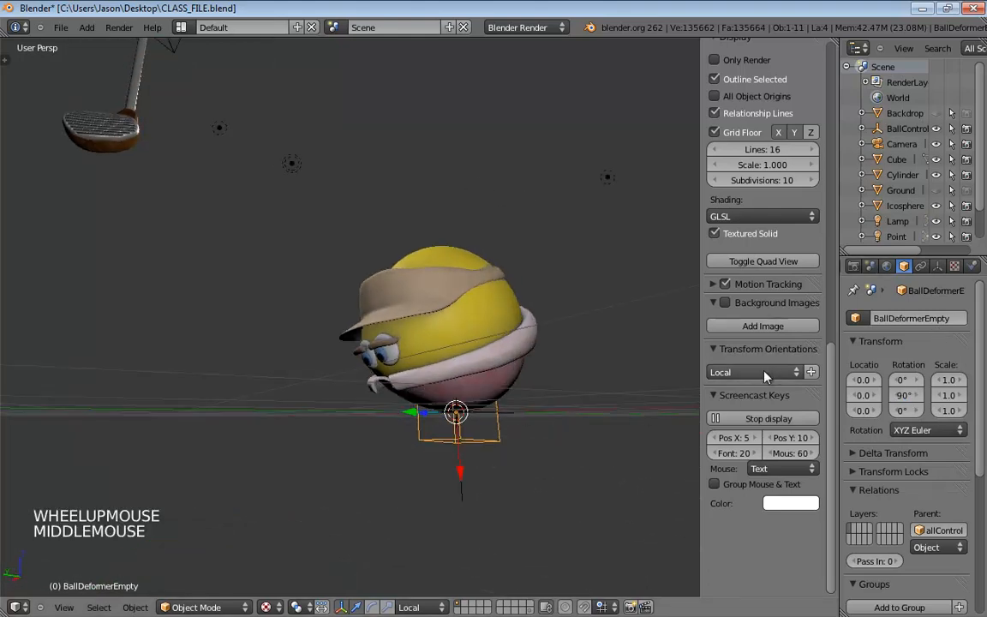
left_click(502, 359)
left_click_drag(936, 480, 852, 473)
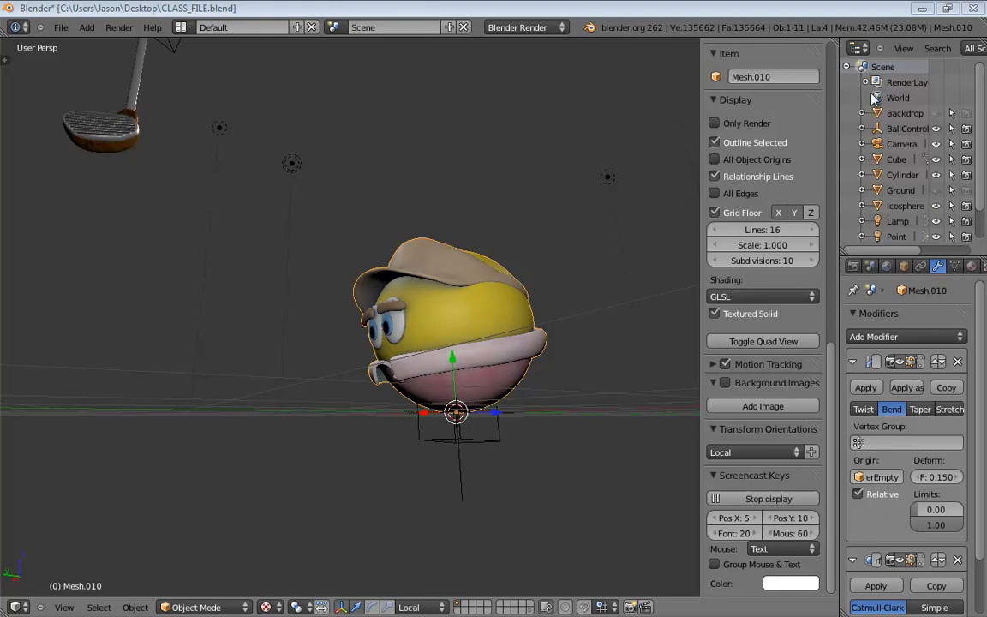
- Try the Sphere and Cone display types on the BallDeformerEmpty and return it to Cube
left_click(494, 443)
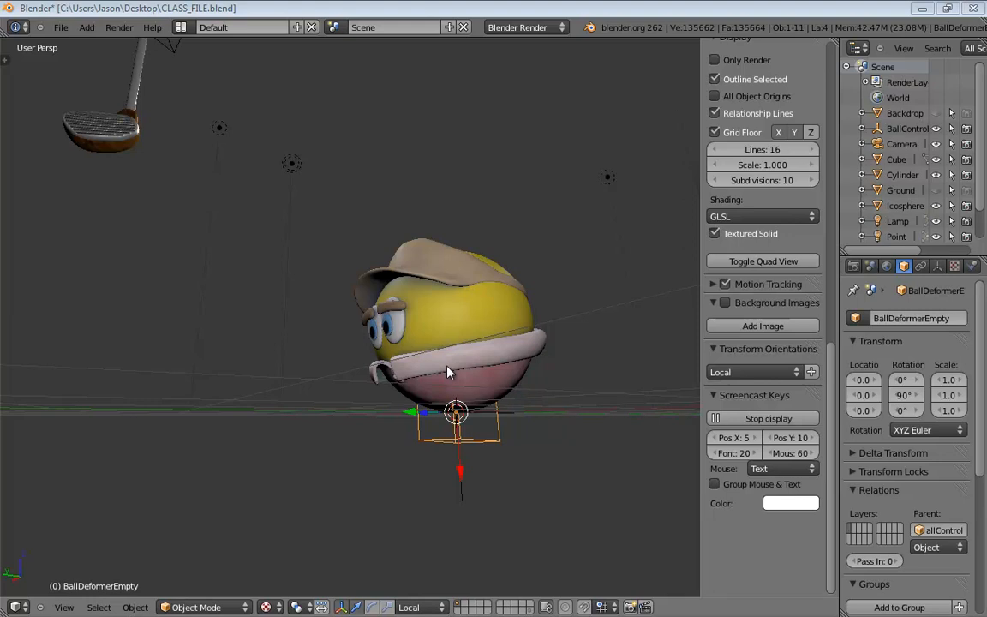
middle_click_drag(335, 402, 287, 419)
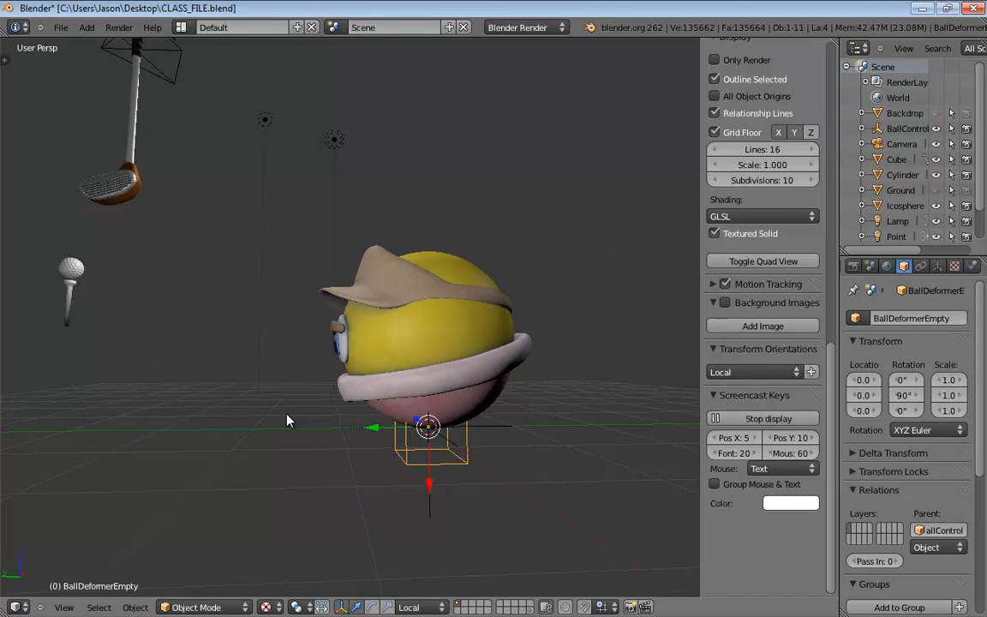
middle_click_drag(306, 418, 285, 421)
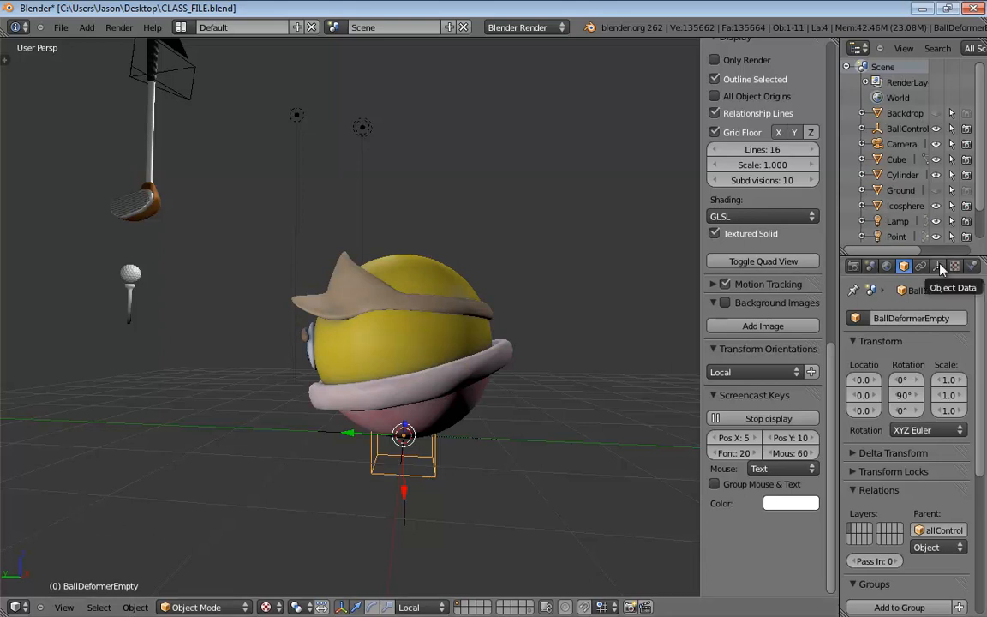
middle_click_drag(925, 266, 921, 266)
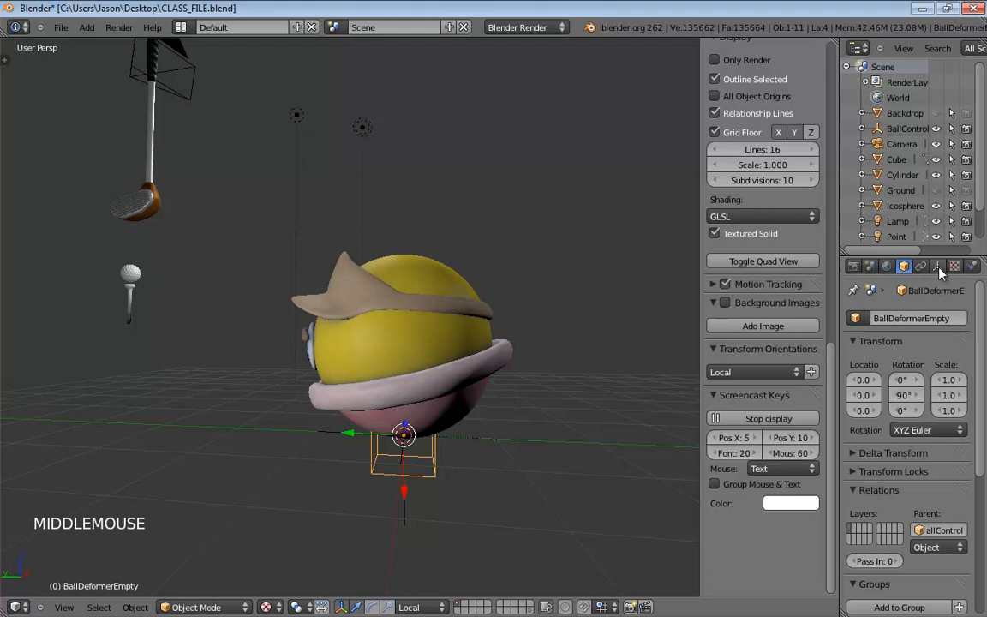
left_click(938, 266)
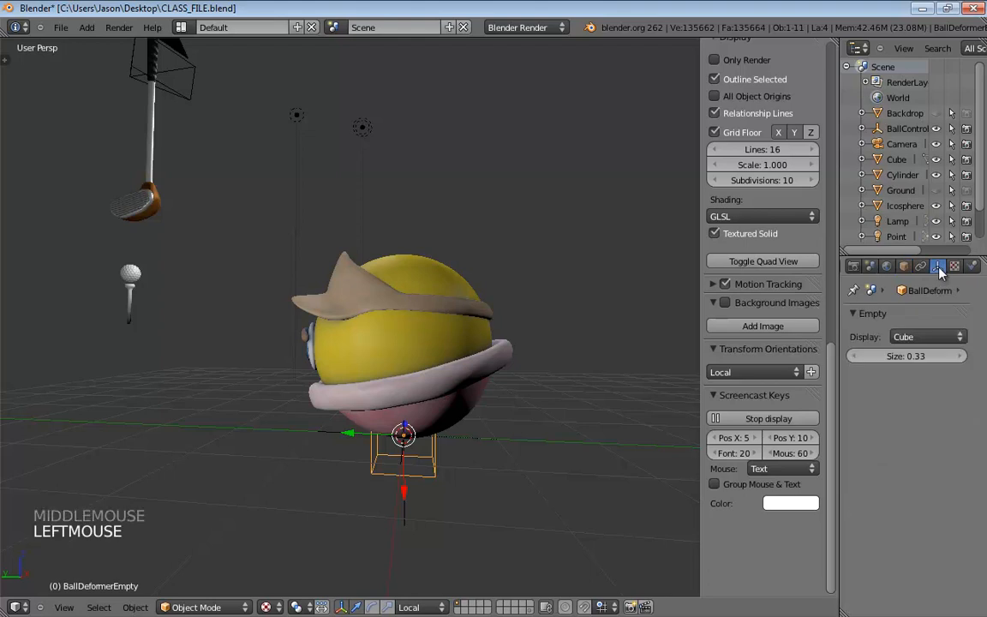
left_click(899, 336)
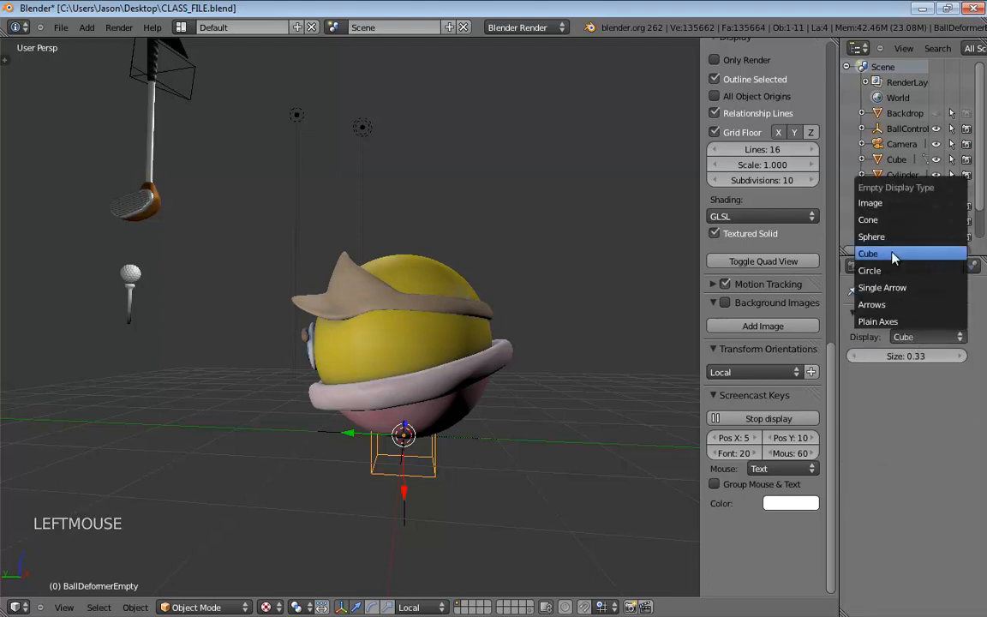
left_click(891, 254)
left_click(925, 337)
left_click(908, 236)
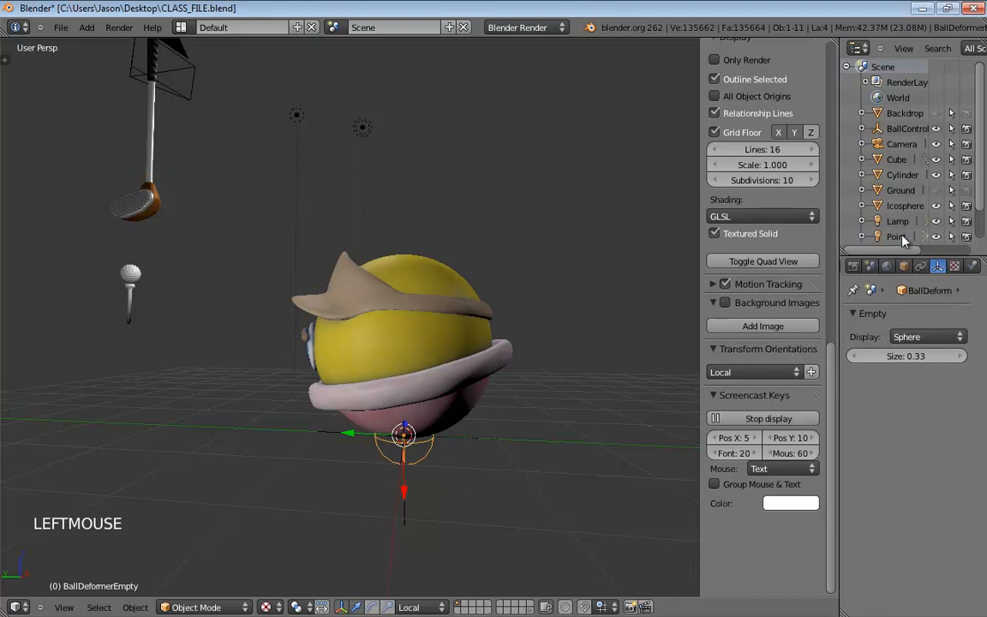
left_click(925, 337)
left_click(900, 220)
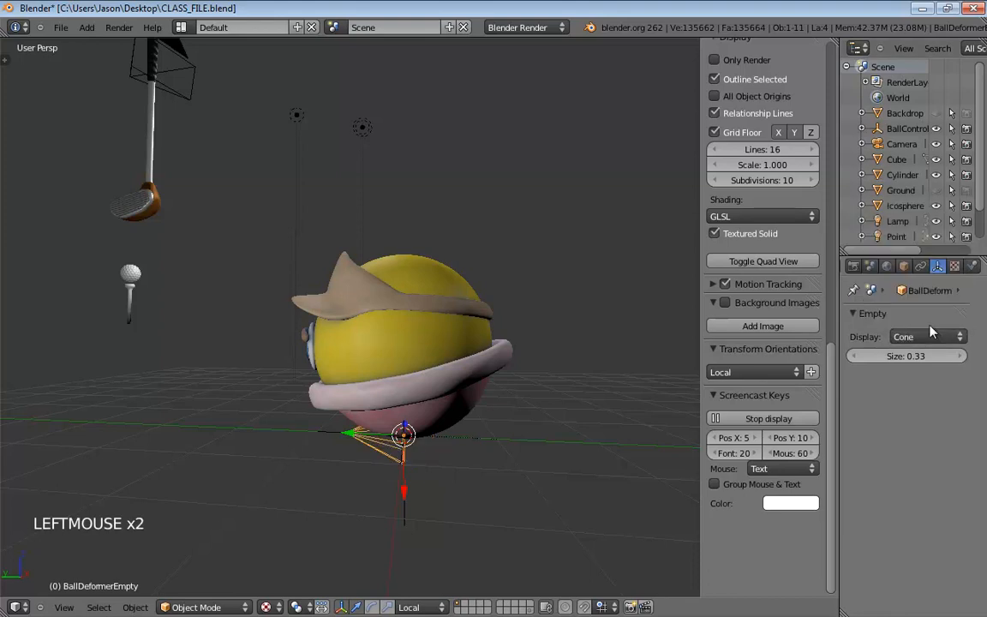
left_click(923, 337)
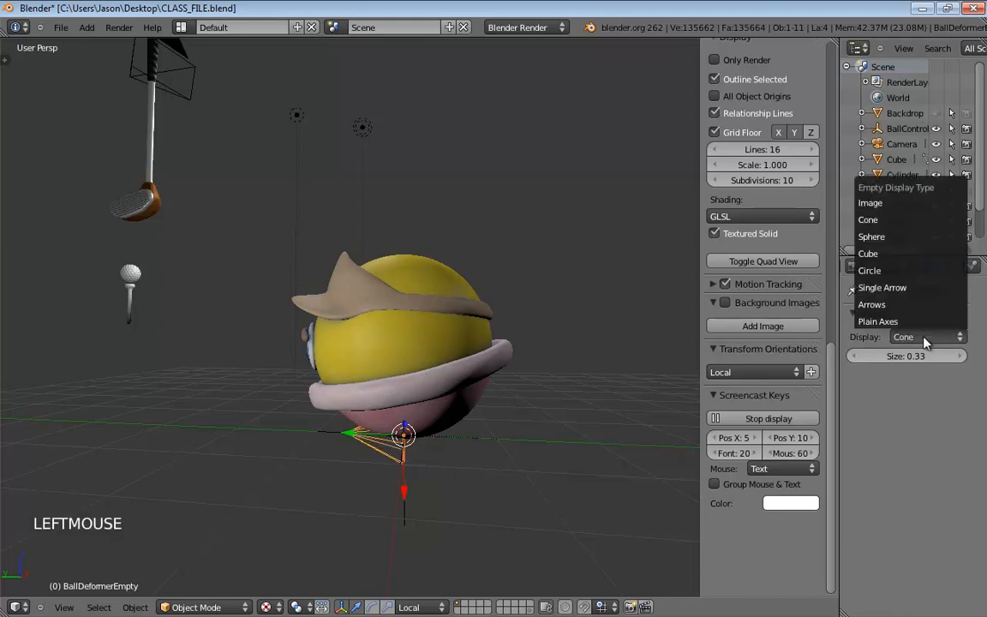
left_click(874, 254)
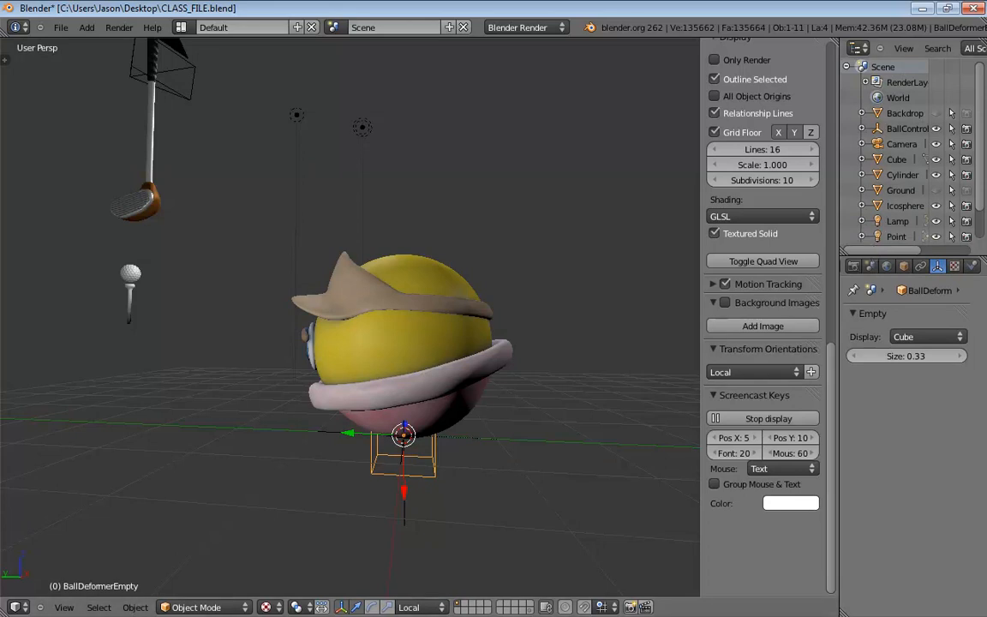
- Set the BallDeformerEmpty's display size to 0.01
left_click(915, 355)
type("0.01")
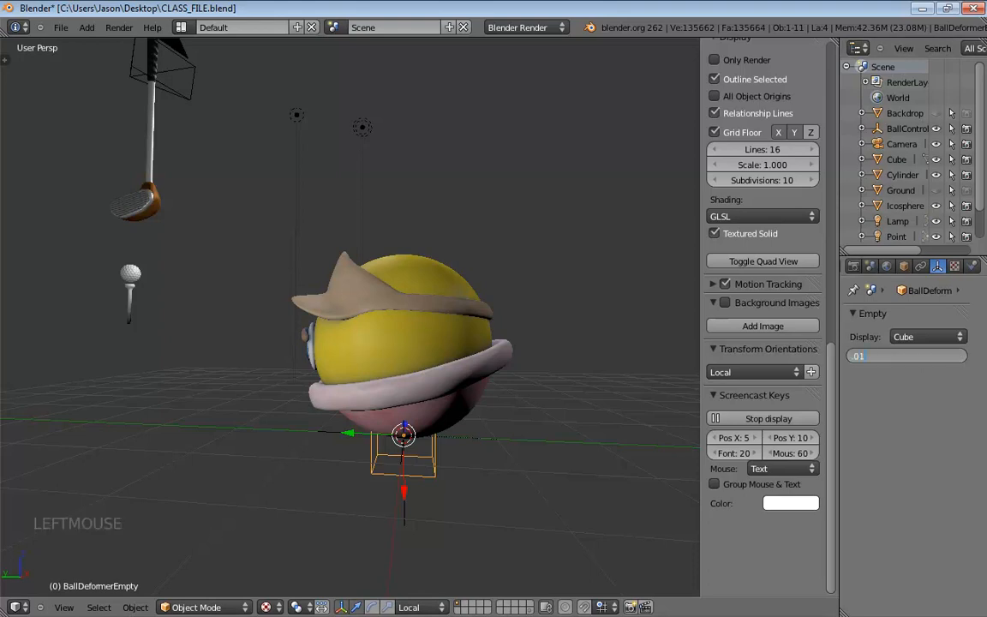
key("Return")
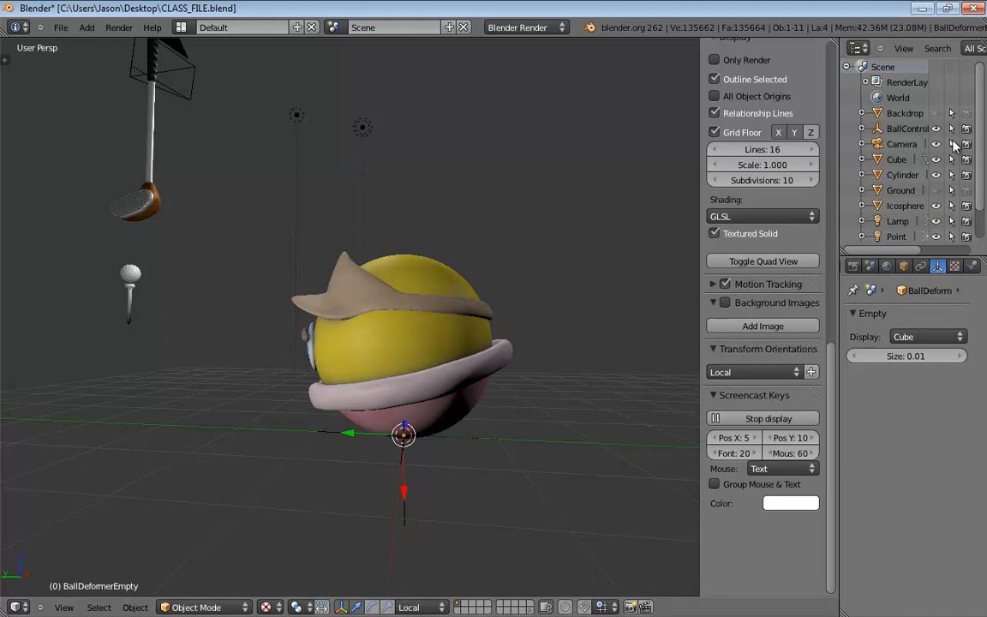
- Expand BallControl's hierarchy in a widened Outliner, hide its child BallDeformerEmpty and make that empty unselectable
left_click(861, 129)
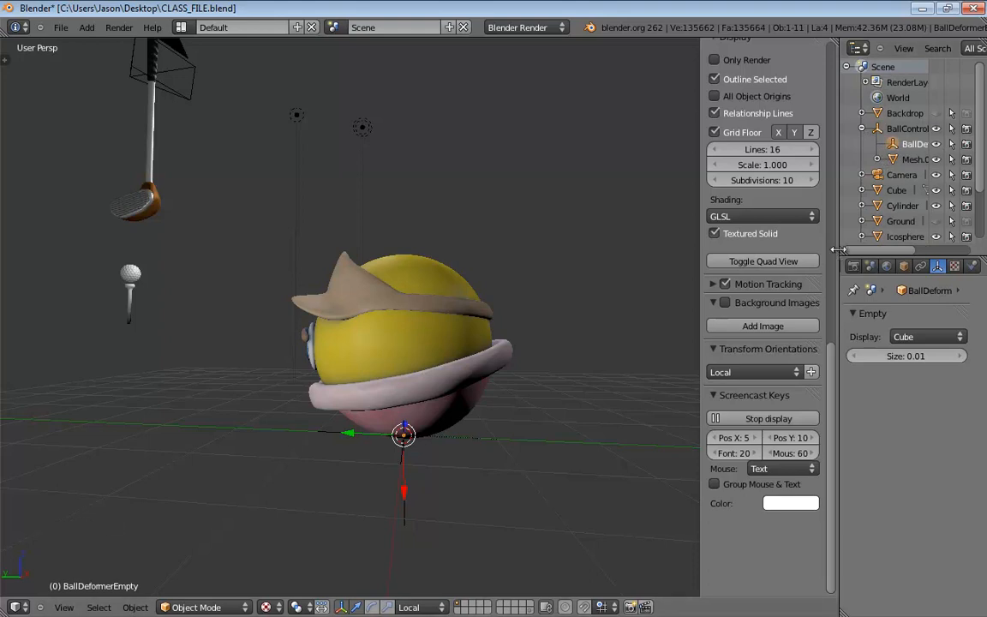
left_click(838, 248)
left_click_drag(838, 248, 660, 247)
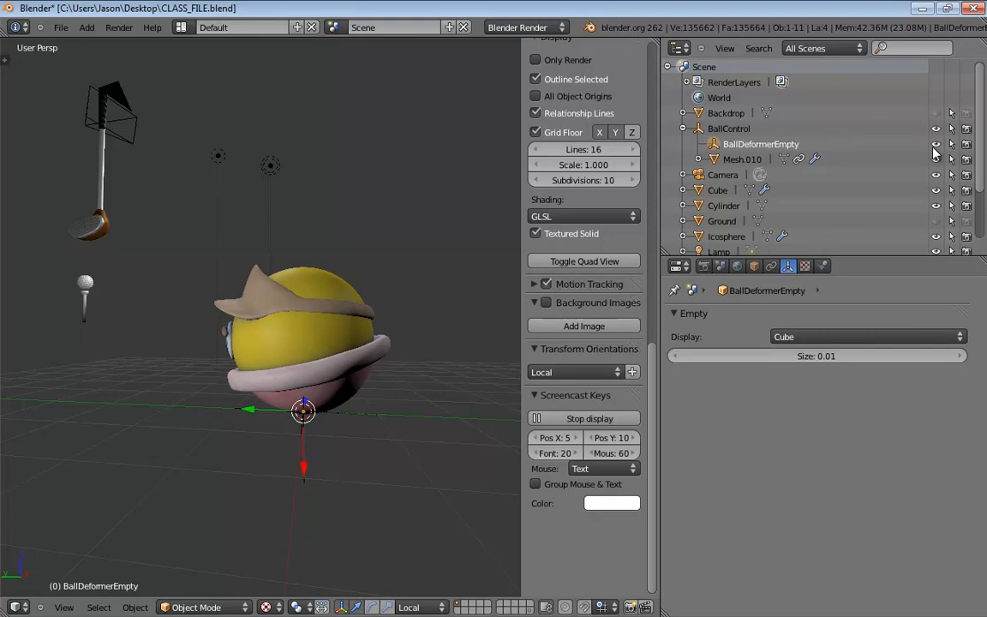
left_click(935, 145)
left_click(951, 145)
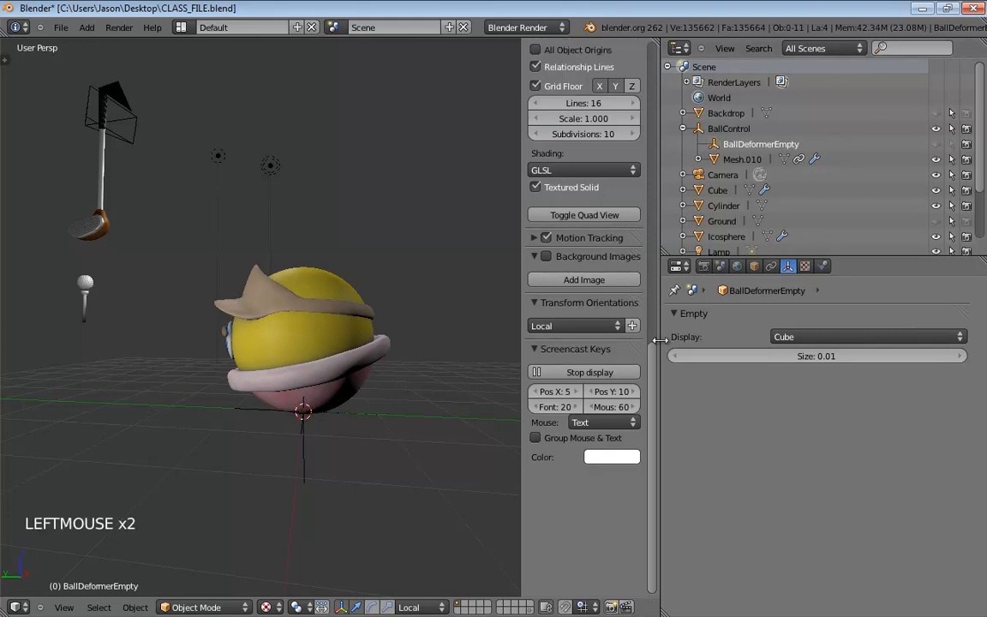
- Make the BallDeformerEmpty visible and selectable, and hide and lock it from selection again
middle_click_drag(211, 478, 265, 466)
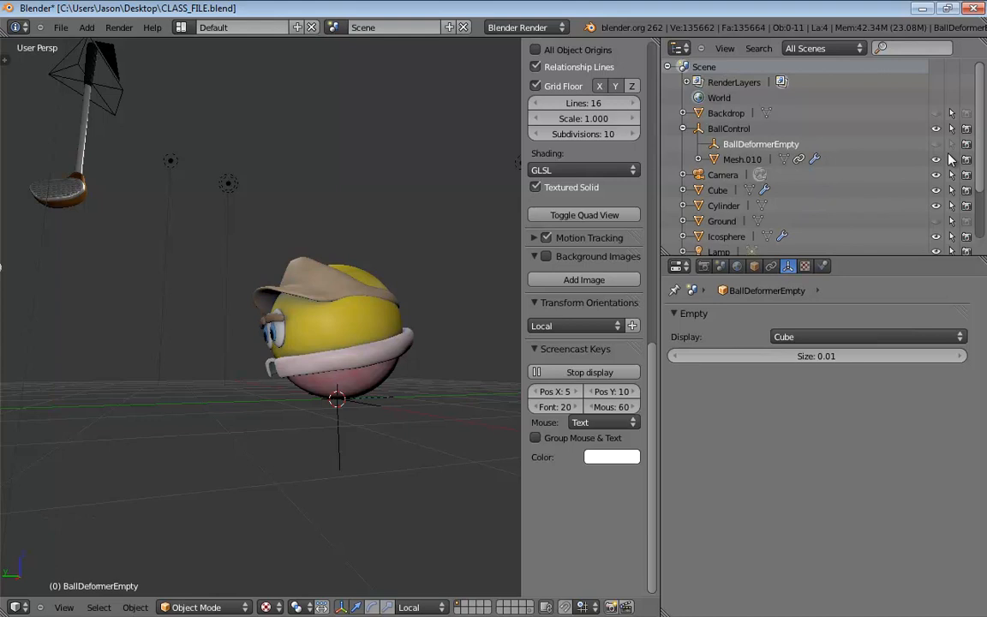
left_click(938, 146)
left_click(950, 145)
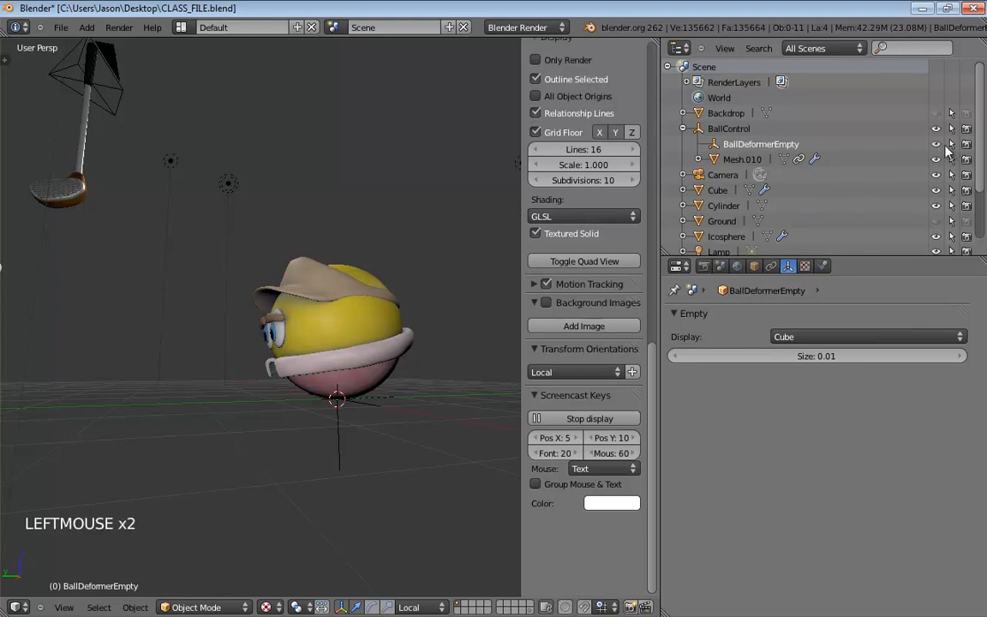
left_click(939, 146)
left_click(949, 146)
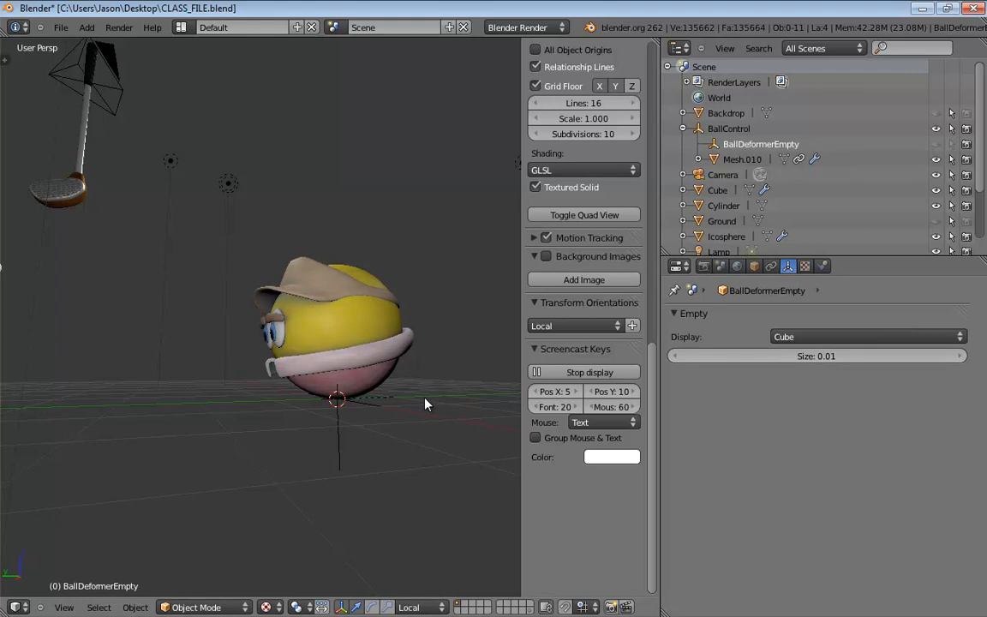
- Add a second Simple Deform modifier to the ball mesh and place it above the Subsurf modifier in the stack
left_click(339, 438)
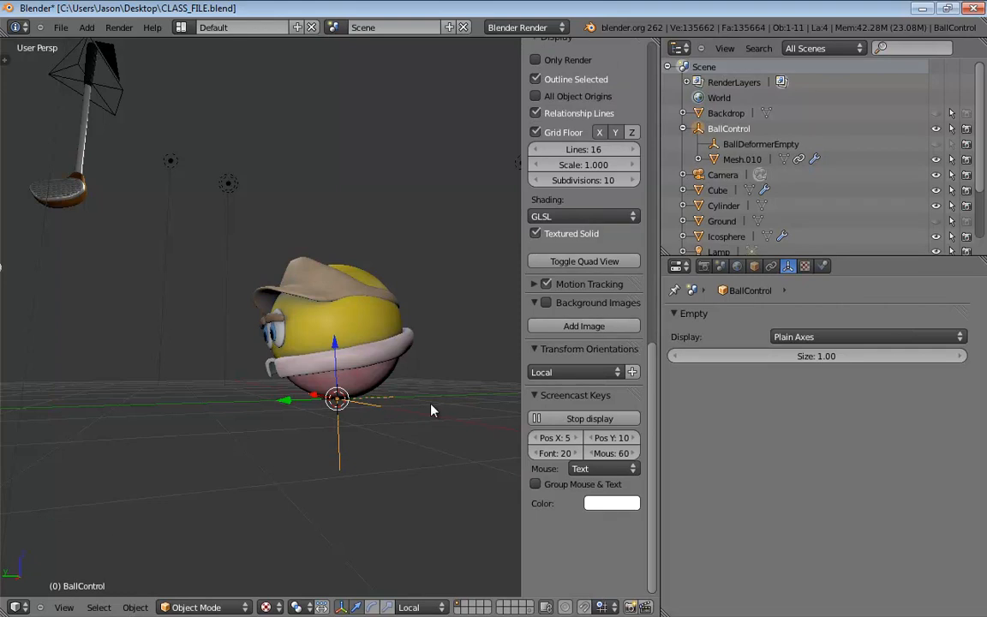
left_click(373, 333)
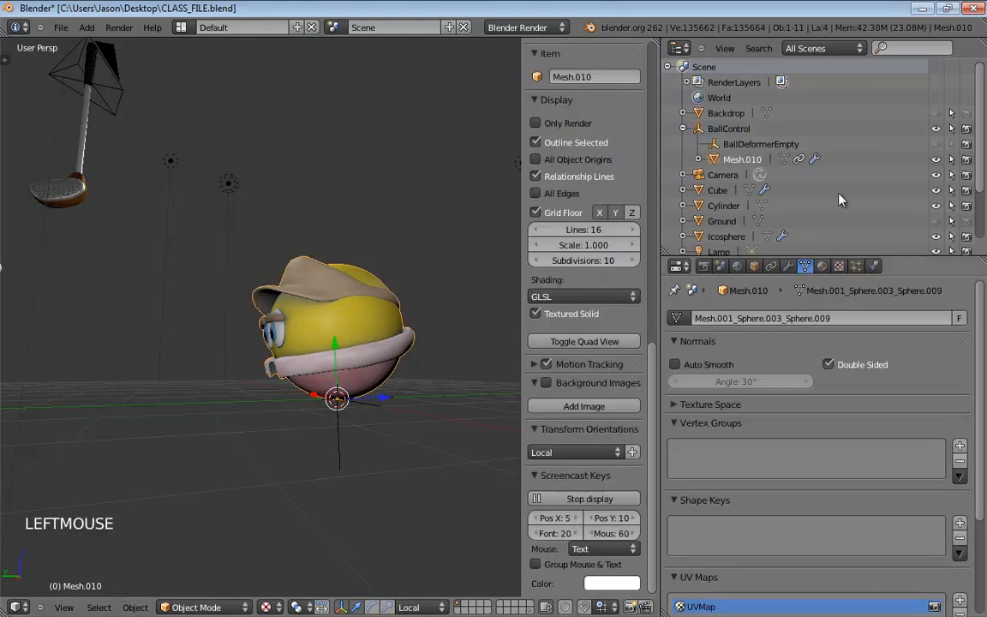
left_click(788, 267)
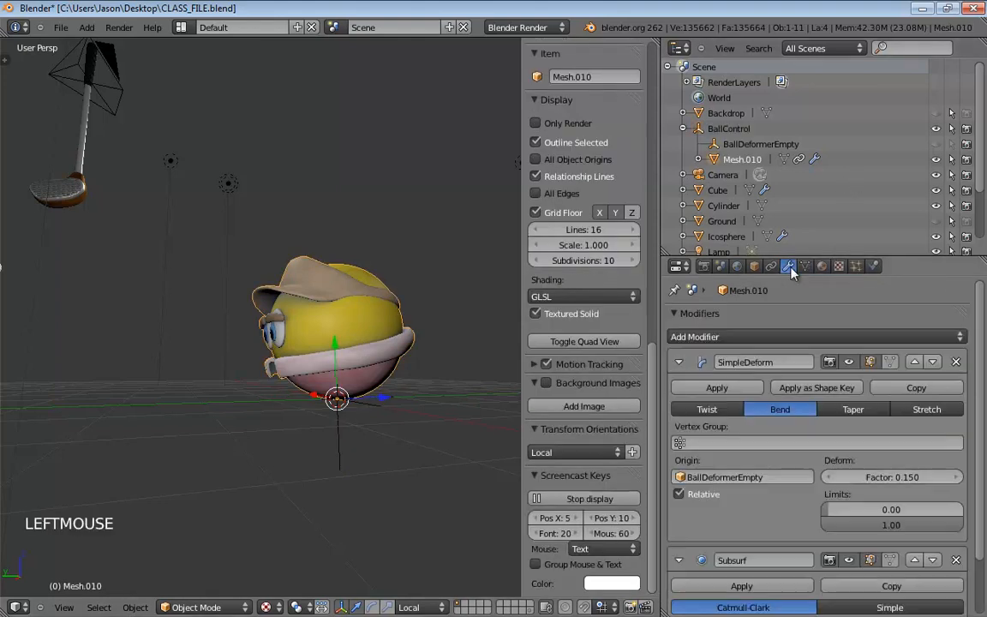
left_click(749, 337)
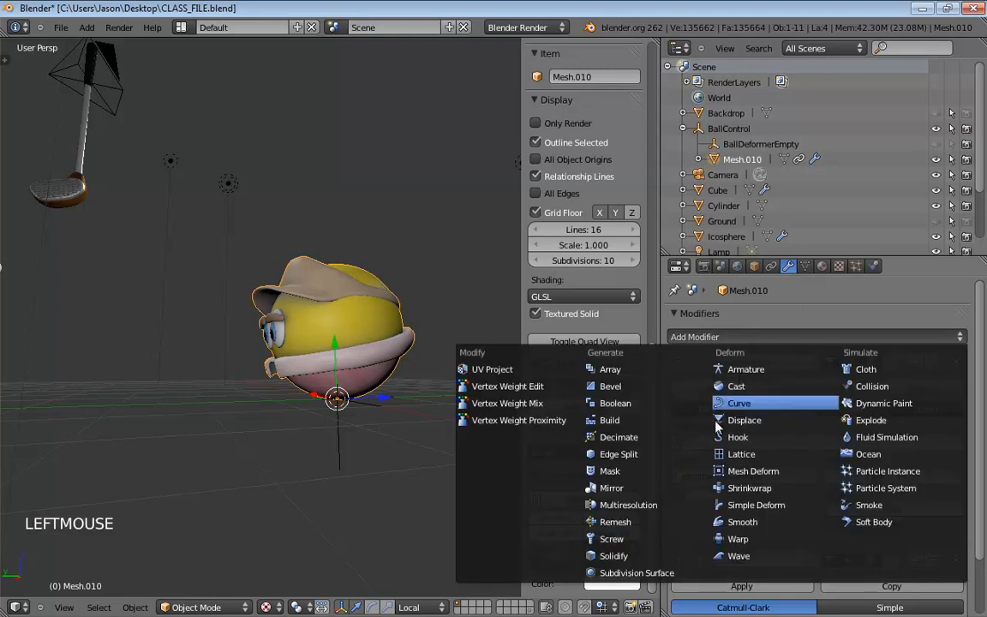
left_click(754, 506)
scroll(862, 442, "down", 7)
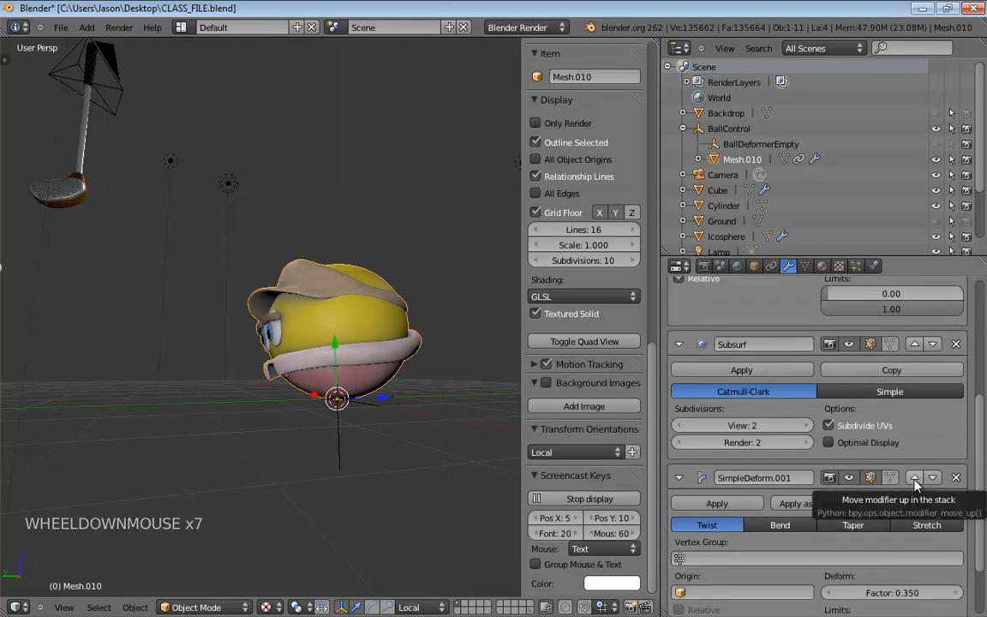
left_click(914, 477)
scroll(743, 387, "up", 4)
scroll(828, 437, "down", 5)
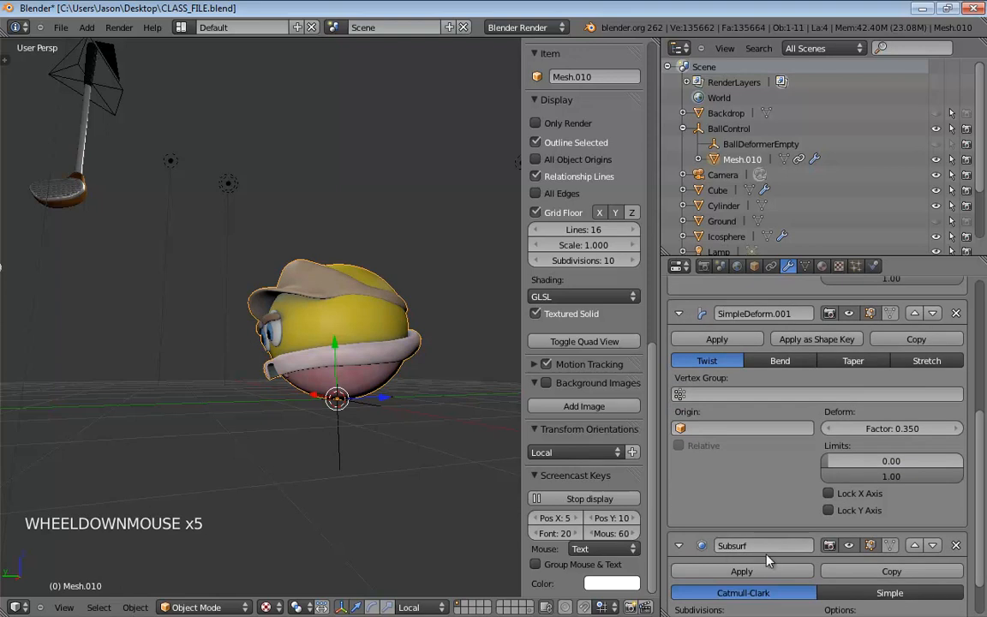
- Widen the 3D view and raise the second Simple Deform's twist factor to 1.280
left_click_drag(660, 481, 754, 480)
scroll(861, 460, "up", 1)
scroll(860, 460, "up", 3)
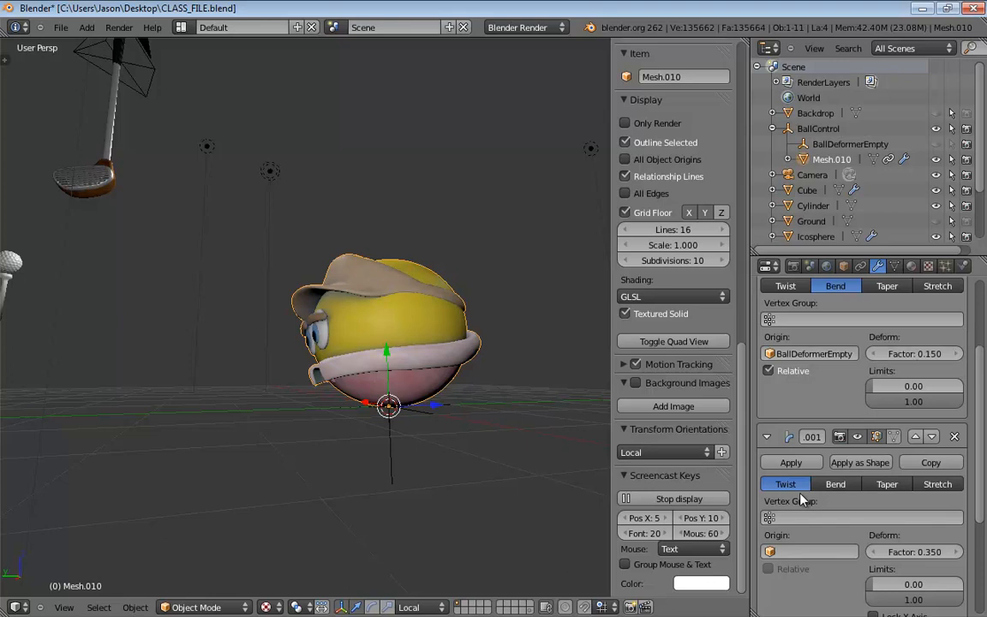
middle_click_drag(803, 498, 794, 371)
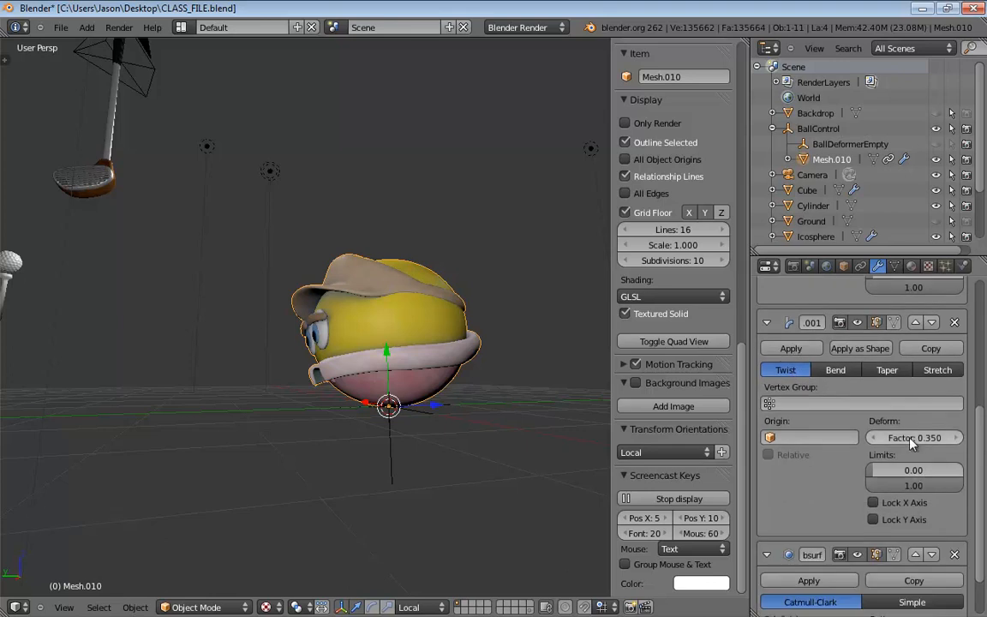
left_click_drag(905, 437, 844, 439)
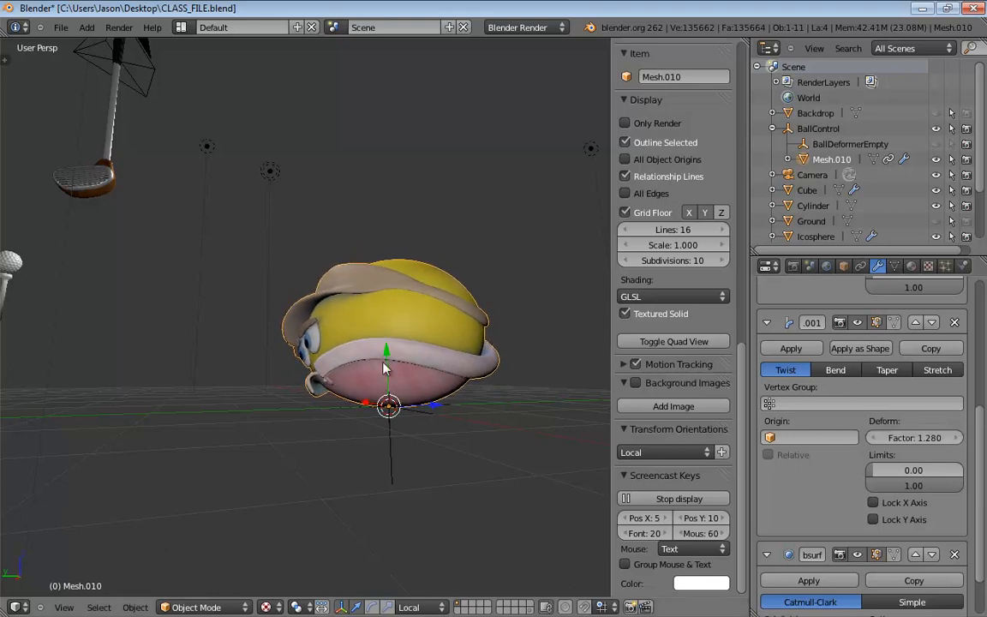
middle_click_drag(343, 325, 439, 429)
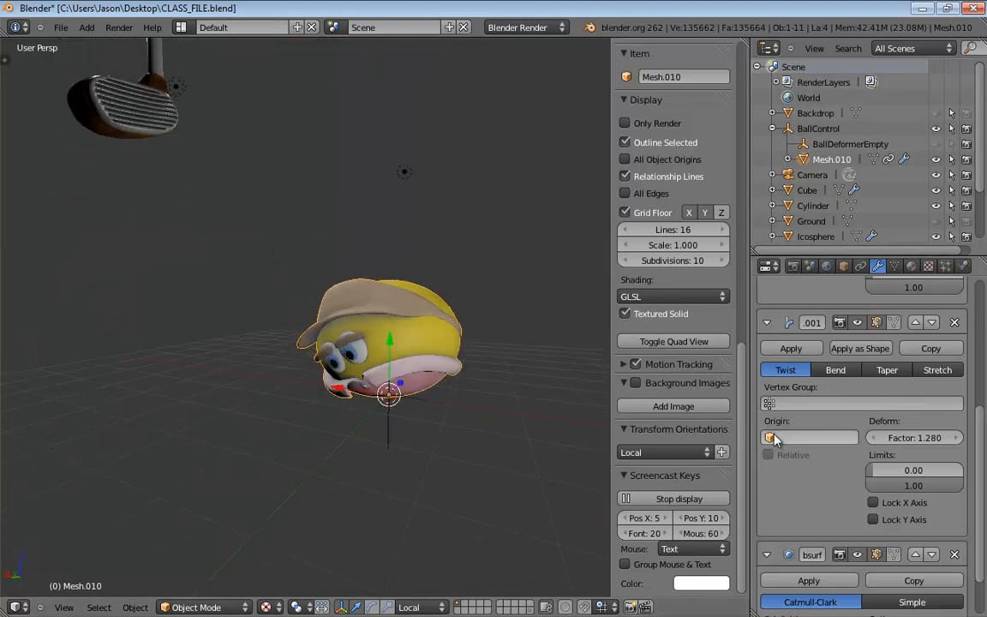
- Set BallControl as the twist modifier's origin and make the deformation relative to it
left_click(805, 437)
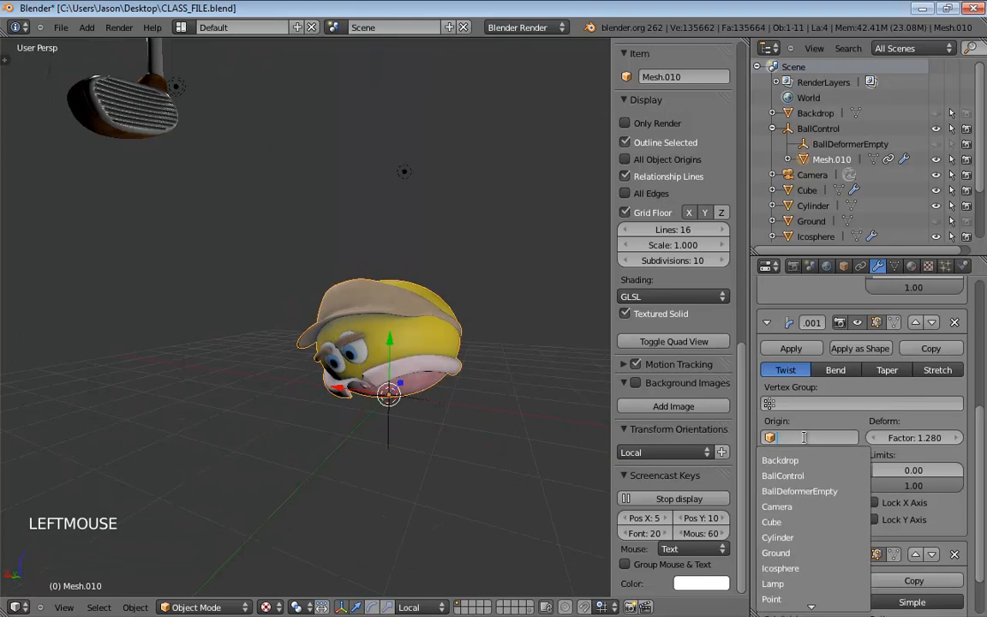
left_click(796, 476)
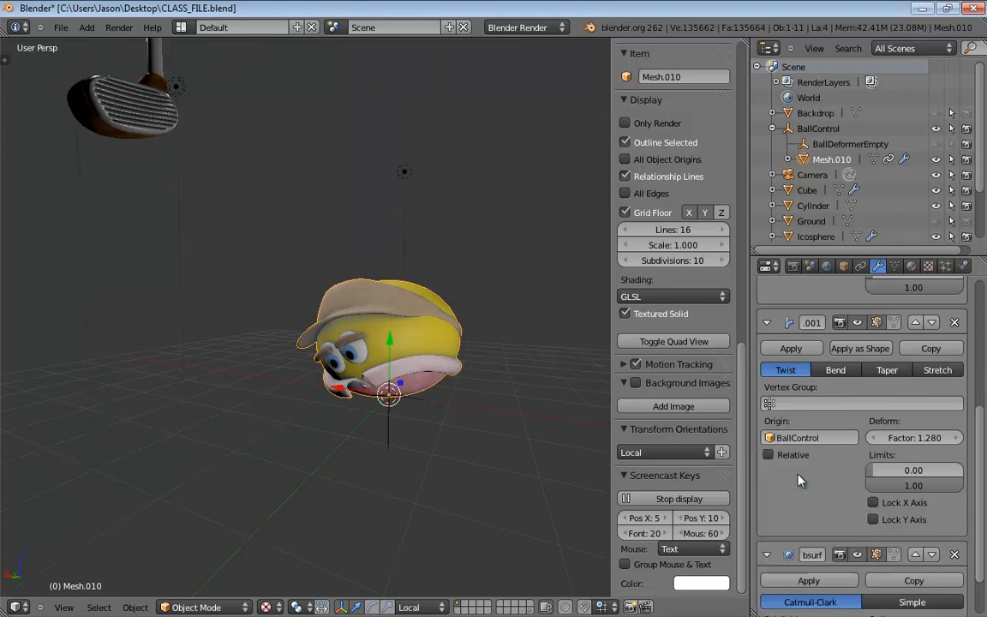
left_click(769, 457)
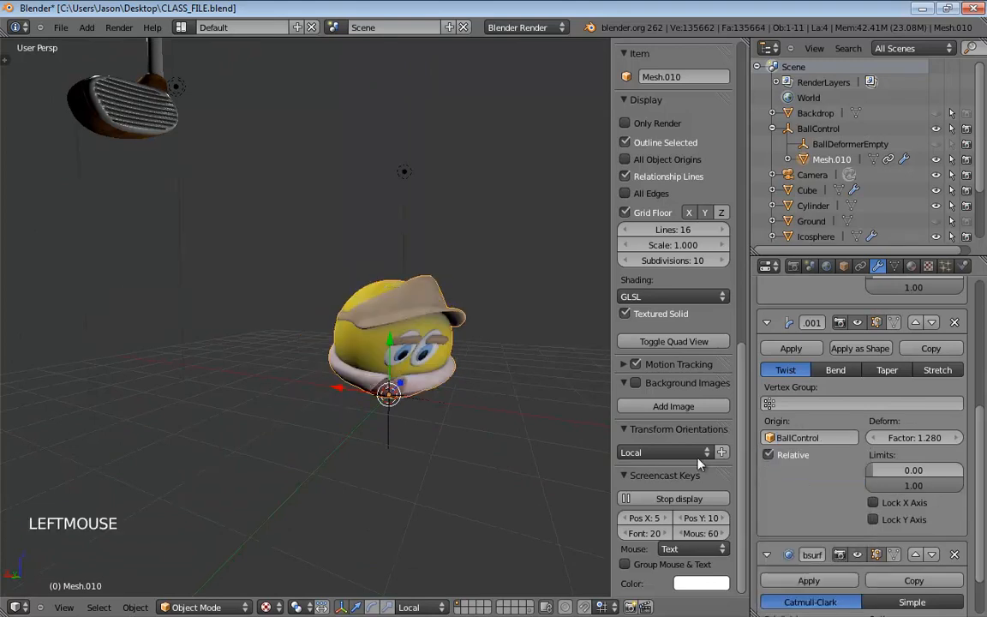
- Try a stronger twist on the ball with the deform factor at 1.850
middle_click_drag(433, 432, 445, 419)
left_click(873, 438)
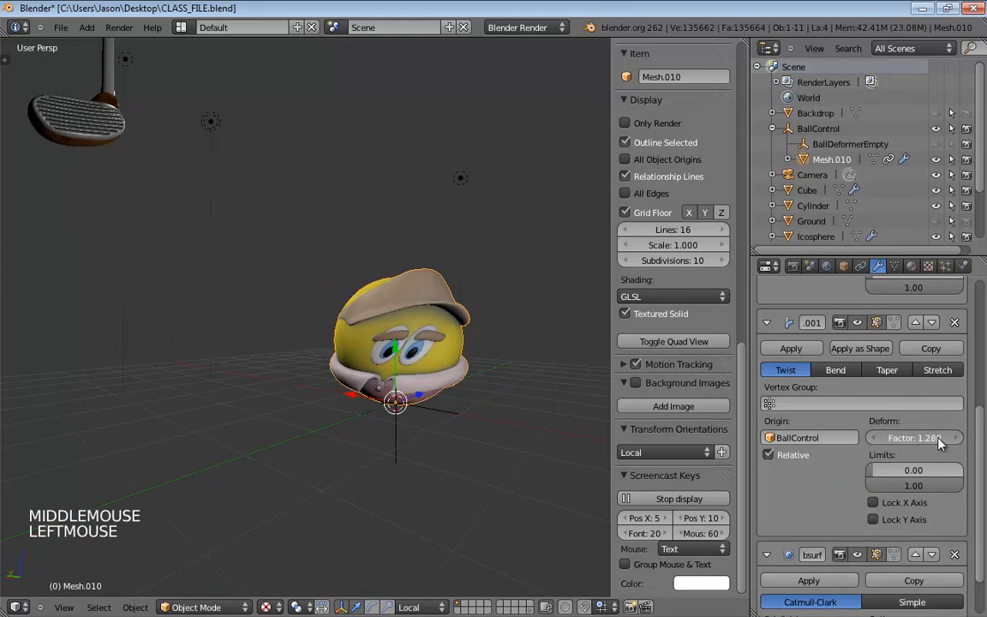
left_click_drag(865, 447, 952, 447)
middle_click_drag(464, 450, 369, 385)
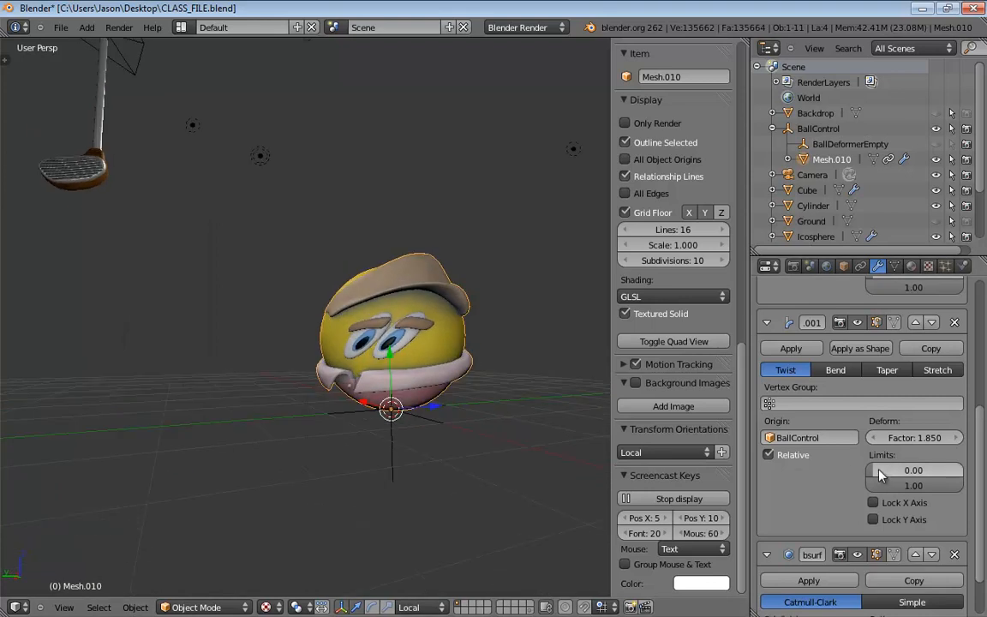
- Try twist limits of 0.45 and 0.75 with the deform factor at 0.480
left_click_drag(882, 472, 870, 445)
left_click_drag(913, 477, 934, 486)
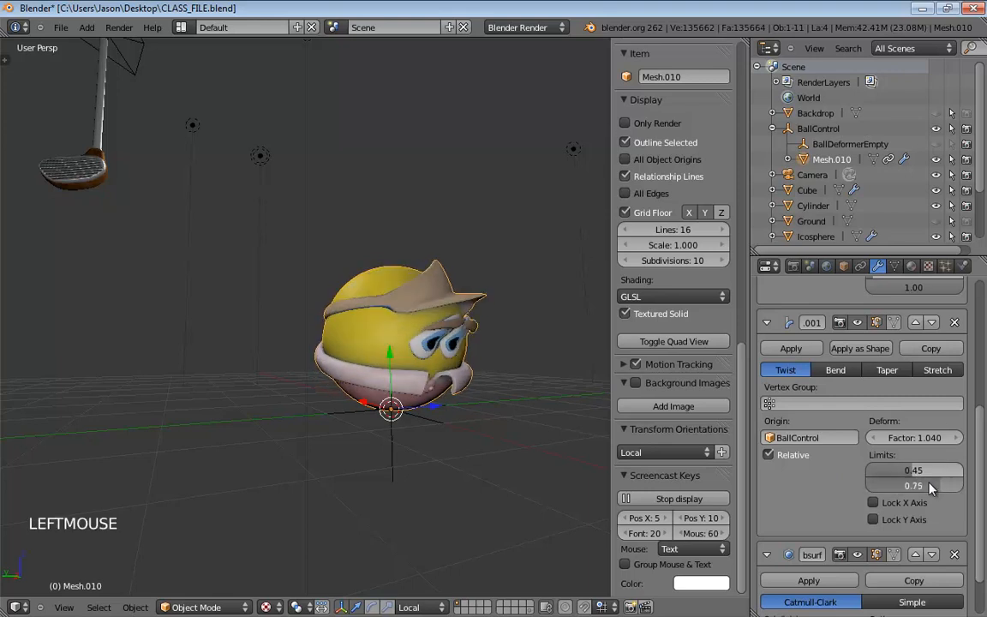
left_click_drag(920, 440, 853, 452)
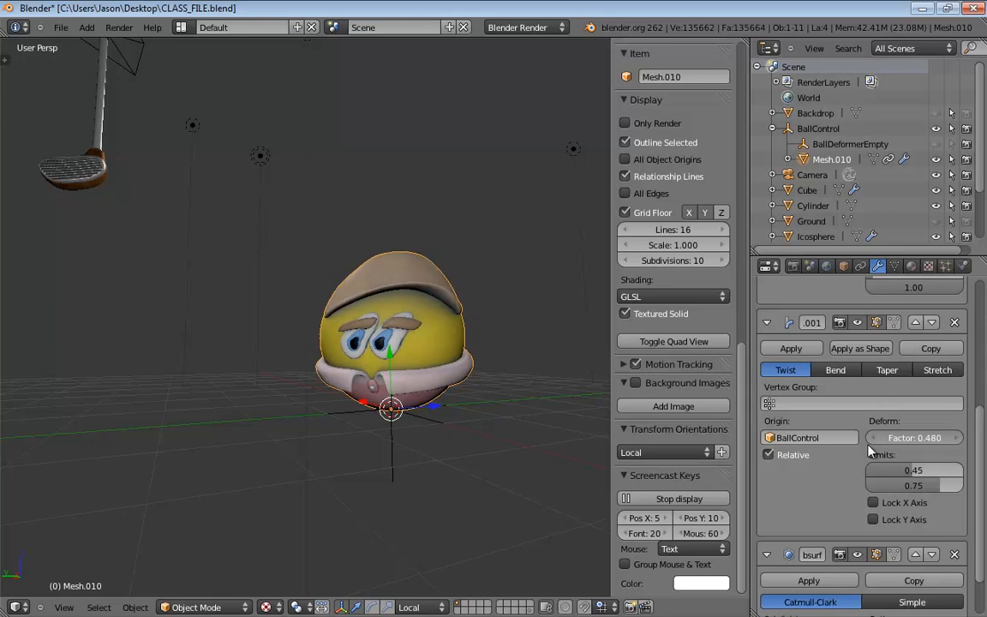
middle_click_drag(488, 412, 505, 454)
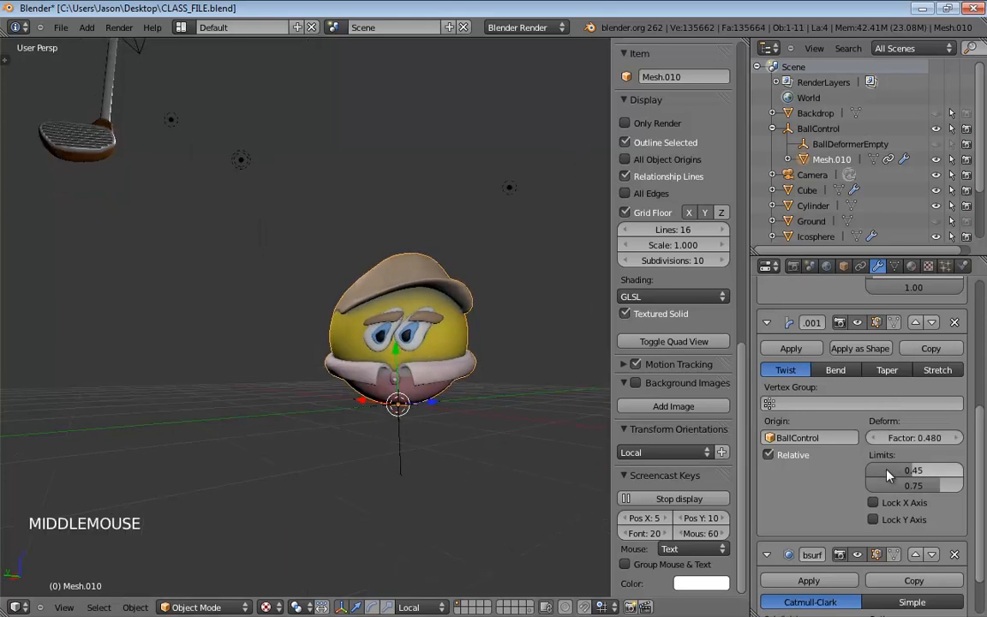
- Set the twist limits to 0.24 and 0.34 and try a deform factor of 0.780
left_click_drag(896, 470, 883, 476)
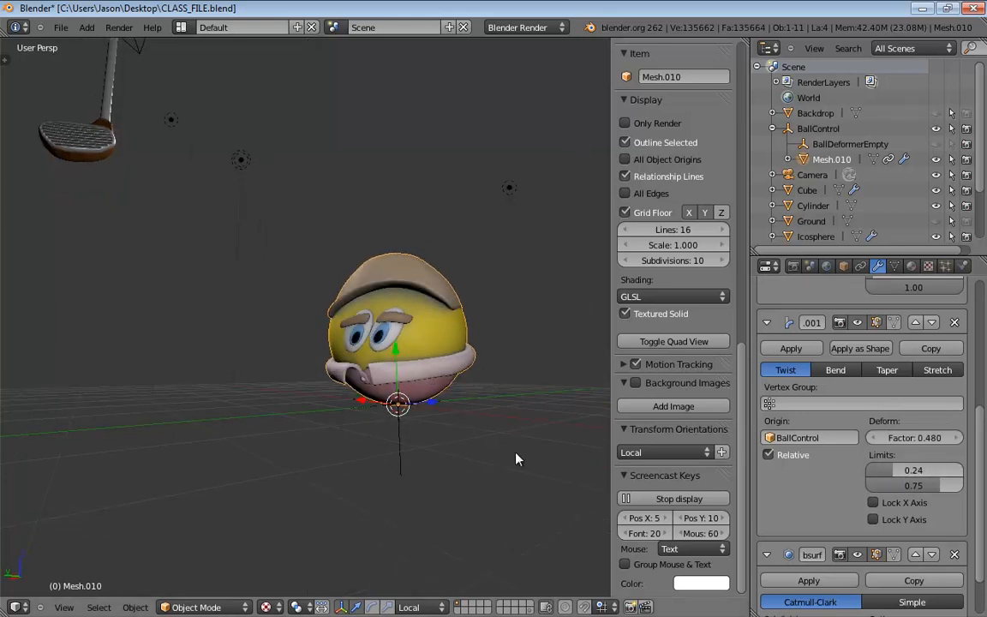
middle_click_drag(431, 408, 514, 404)
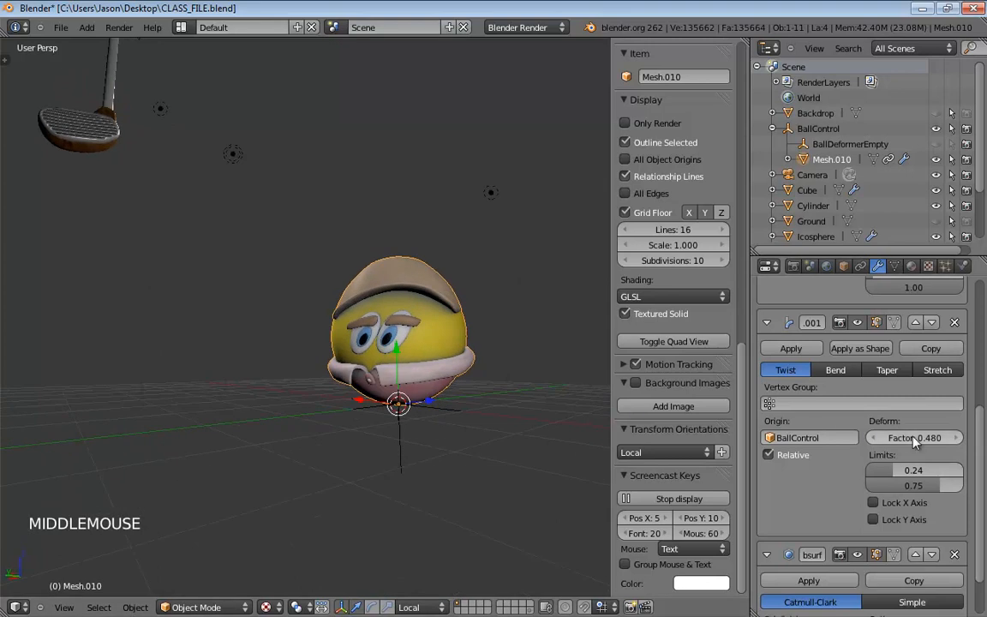
left_click_drag(919, 439, 940, 441)
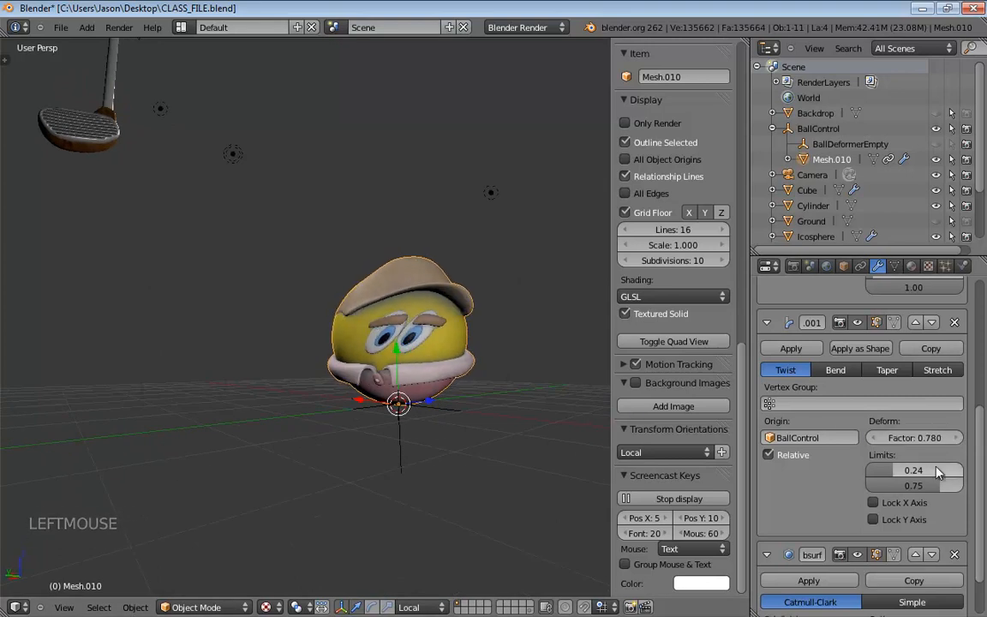
left_click_drag(933, 487, 897, 487)
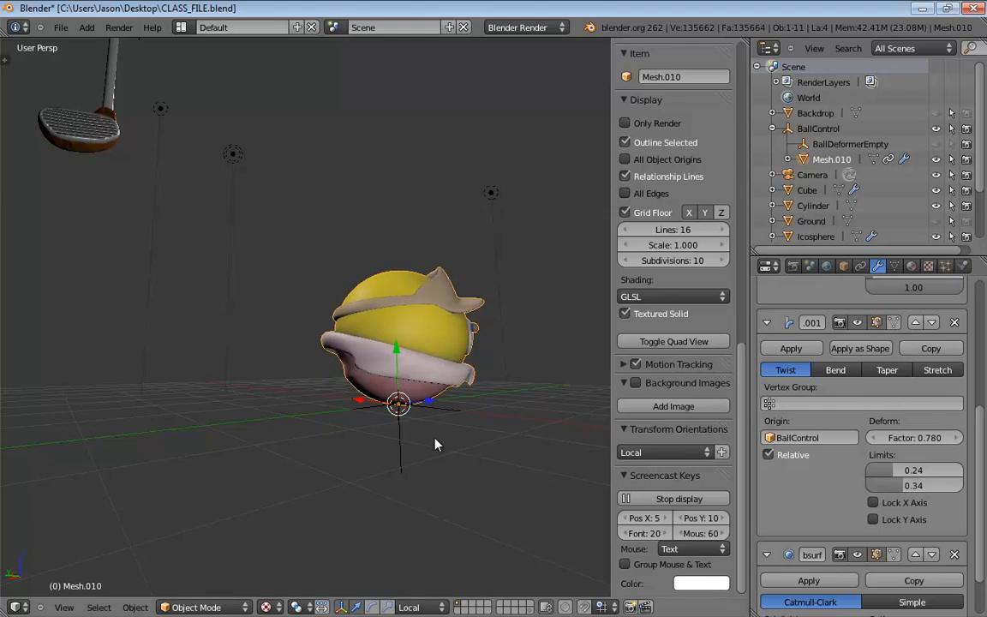
- Set the twist's upper limit to 0.35 and try a deform factor of 0.460
middle_click_drag(434, 445, 557, 450)
mouse_move(895, 440)
left_mouse_down()
mouse_move(873, 448)
mouse_move(898, 449)
left_mouse_up()
left_click_drag(909, 486, 910, 488)
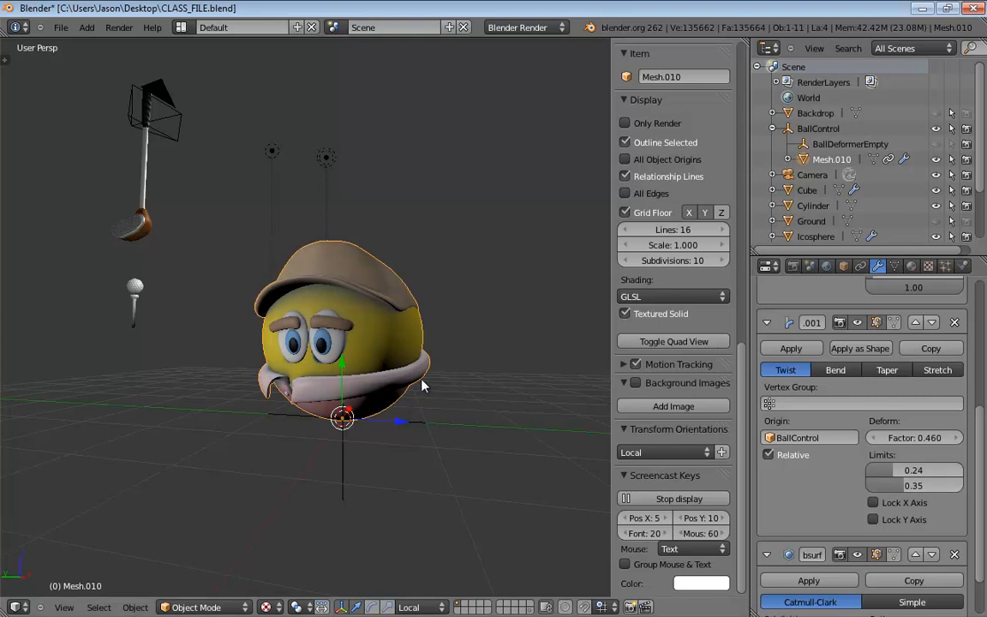
middle_click_drag(423, 388, 467, 387)
- Test the ball's twist in the opposite direction with a deform factor of -0.450
left_click(873, 438)
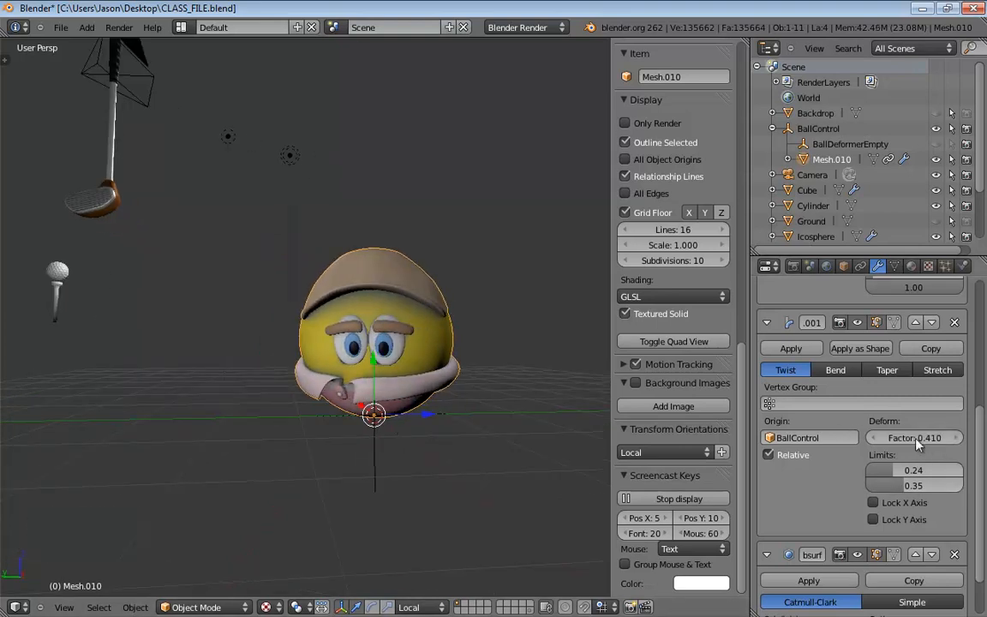
mouse_move(914, 438)
left_mouse_down()
mouse_move(867, 434)
mouse_move(924, 435)
mouse_move(839, 447)
mouse_move(930, 441)
left_mouse_up()
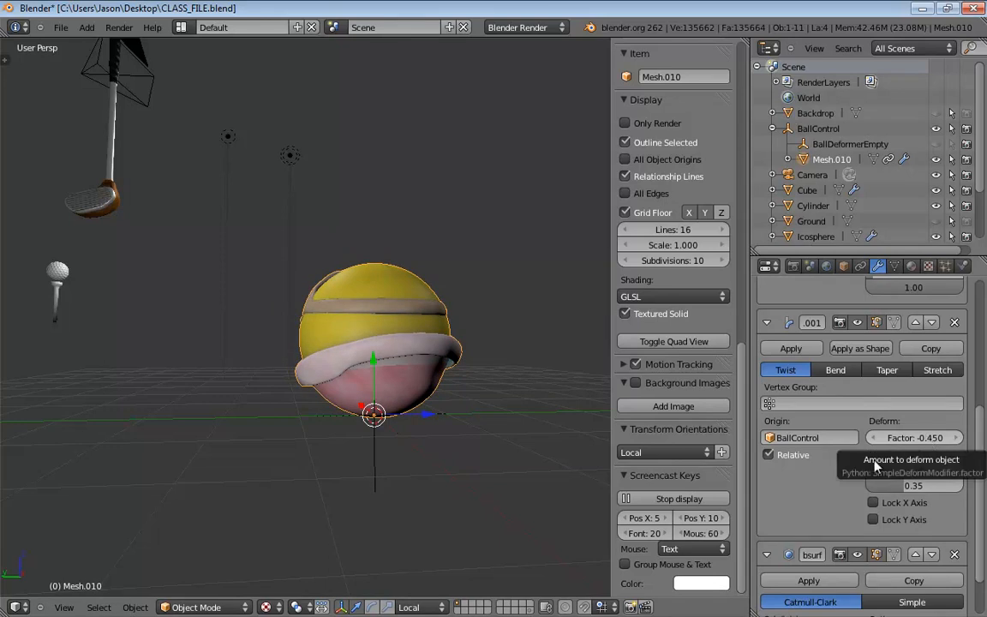
middle_click_drag(383, 456, 425, 454)
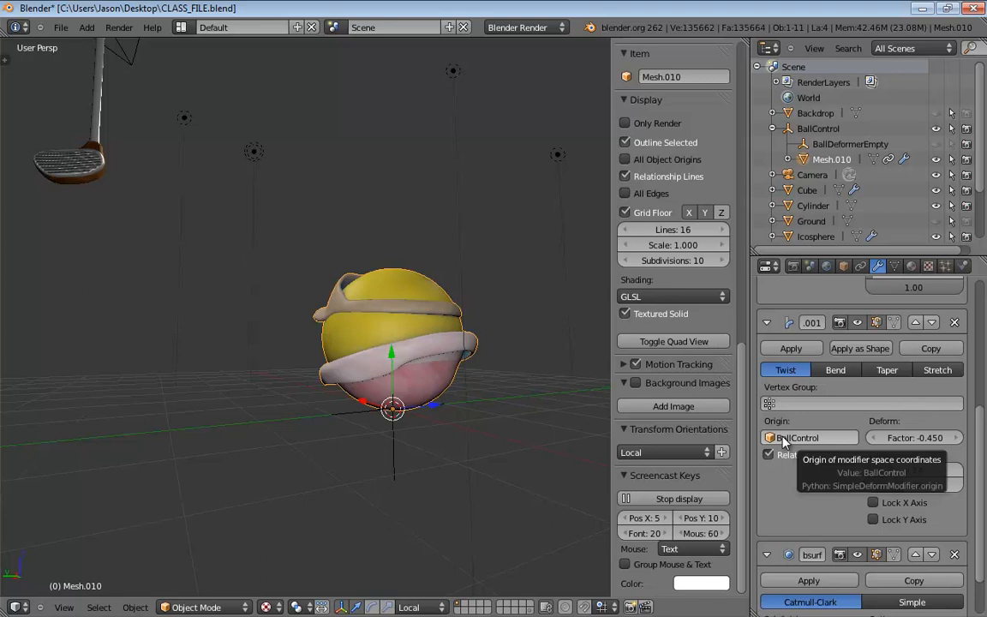
- Reset the twist modifier's deform factor to 0
double_click(936, 439)
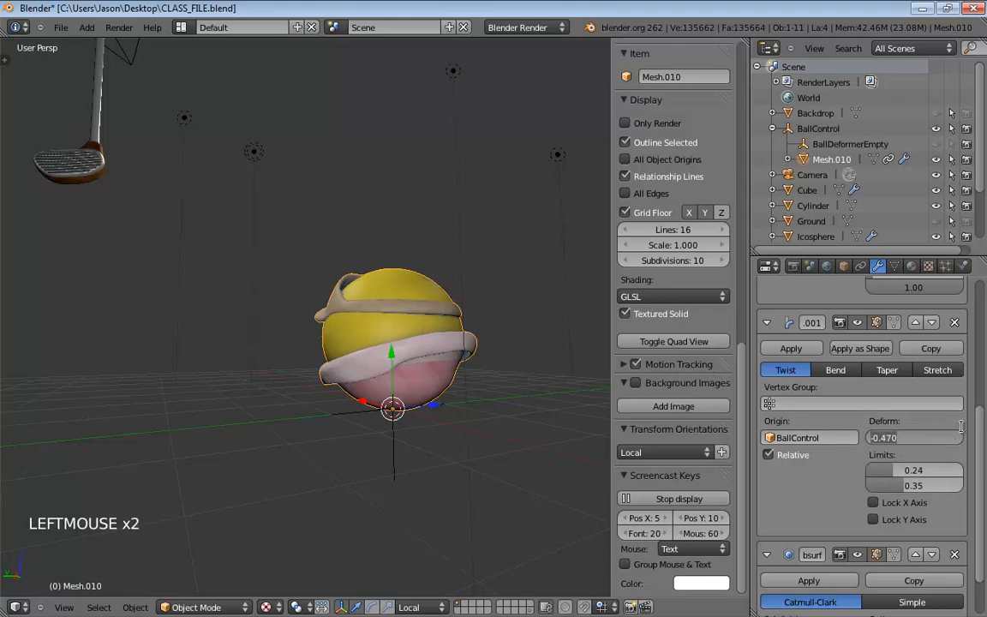
type("0")
key("Return")
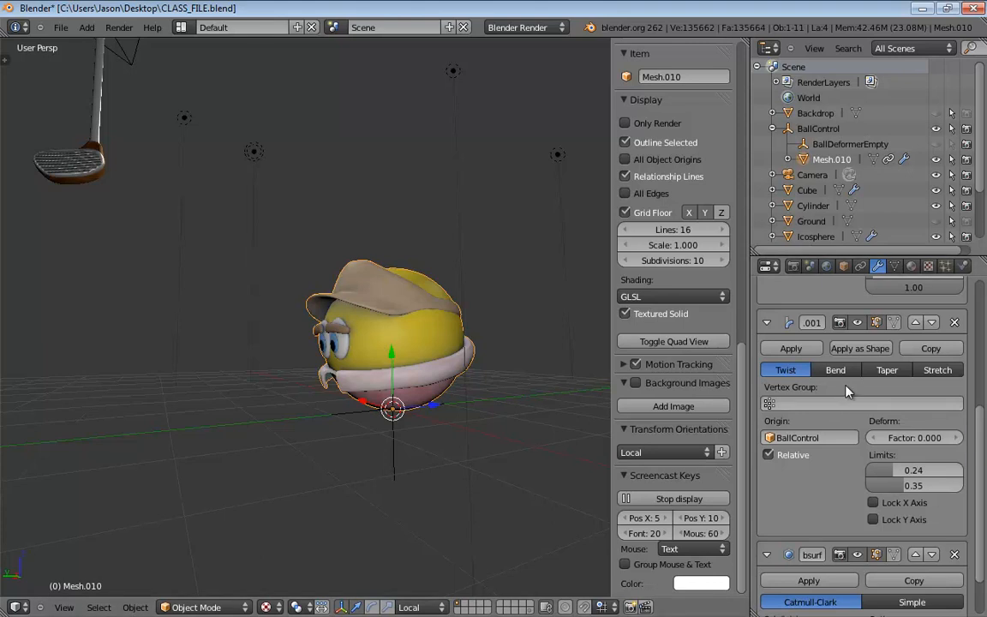
left_click_drag(981, 481, 981, 507)
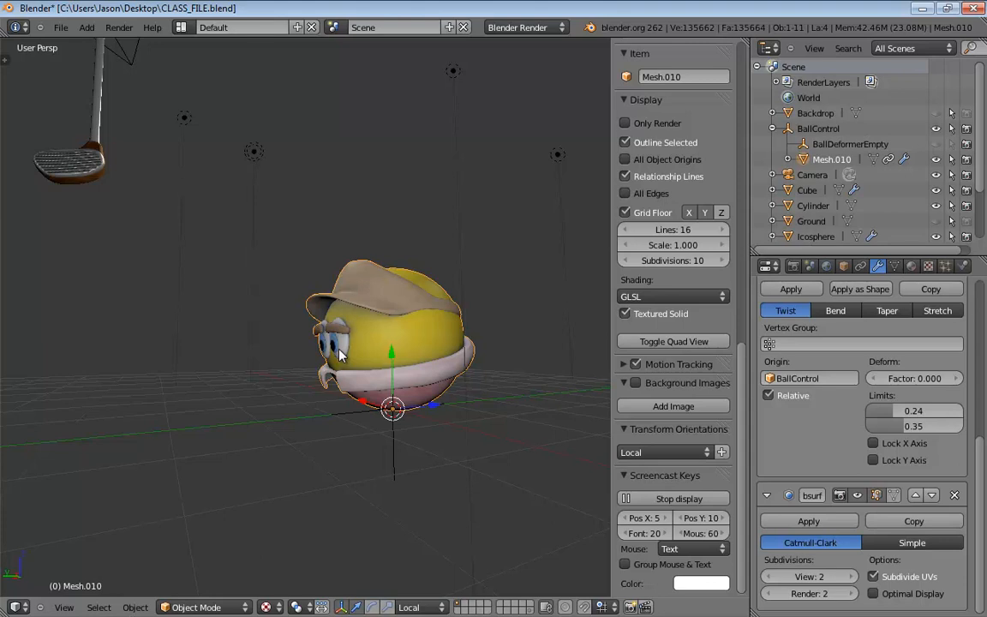
left_click(499, 294)
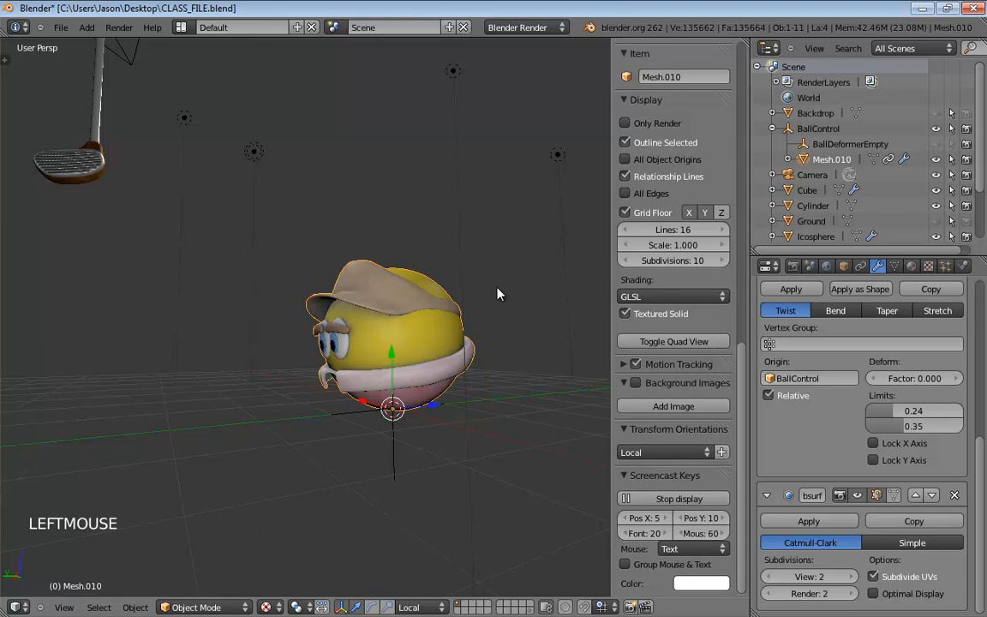
left_click(409, 322)
middle_click_drag(410, 322, 487, 358)
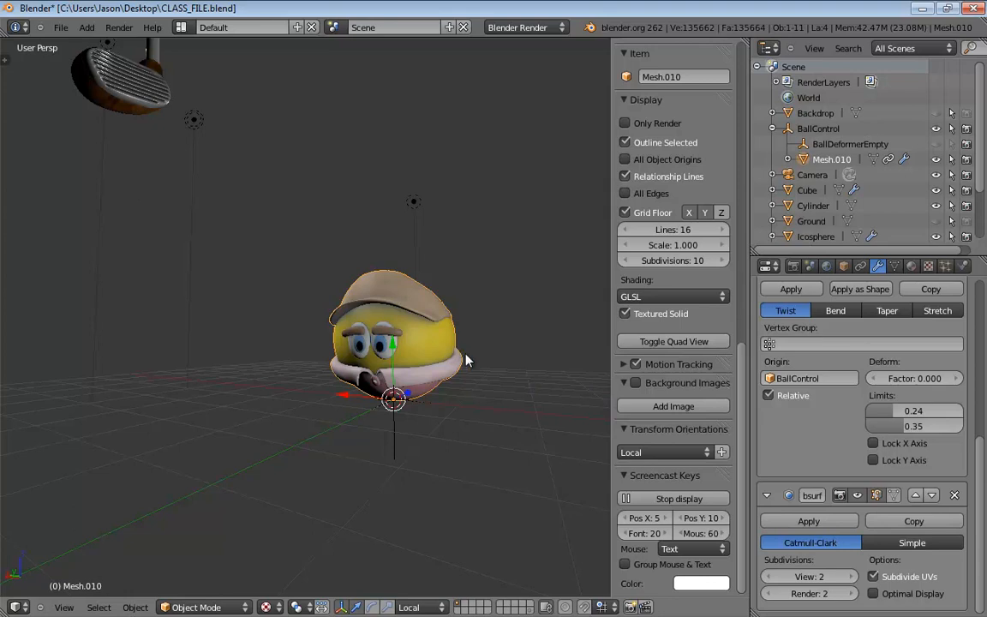
left_click(440, 335)
left_click(433, 334)
left_click(385, 310)
left_click(384, 310)
middle_click_drag(424, 267, 416, 329)
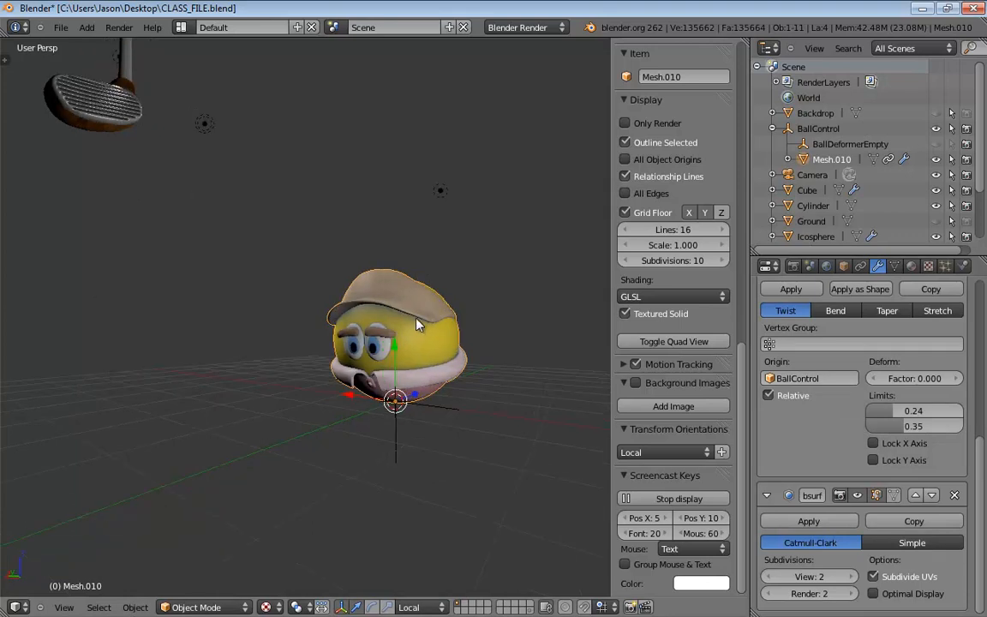
- Select the golf club and lower it beside the ball character
mouse_move(255, 310)
middle_mouse_down("shift")
mouse_move(348, 443)
mouse_move(244, 326)
middle_mouse_up("shift")
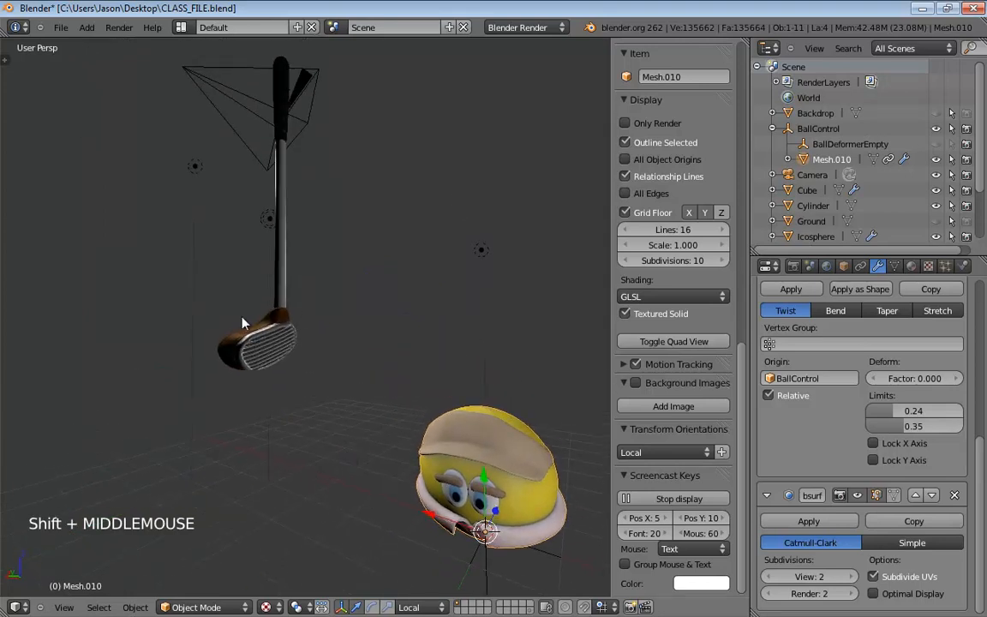
left_click(280, 186)
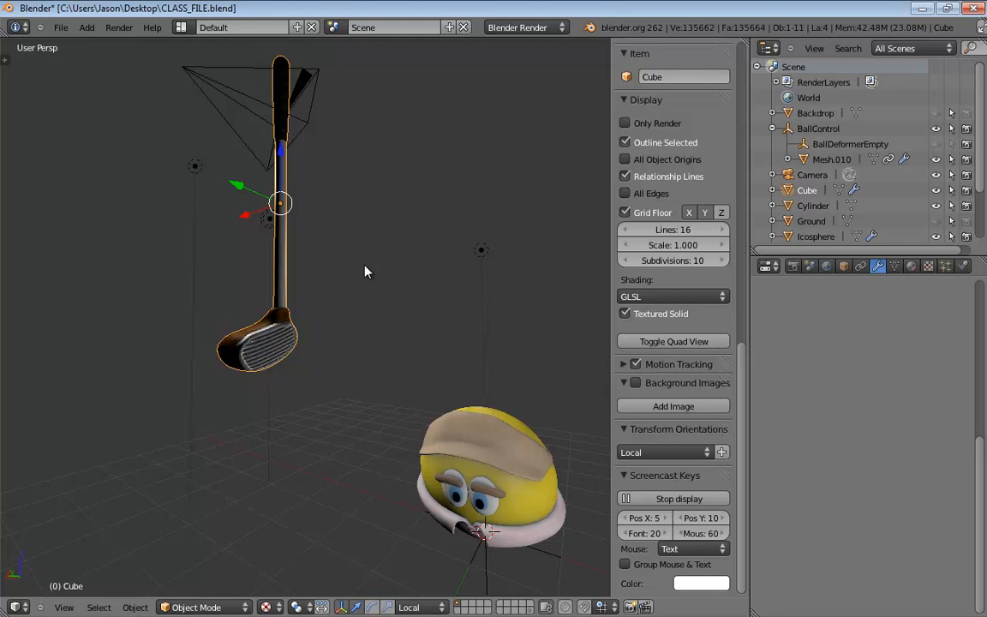
middle_click_drag(366, 271, 328, 194)
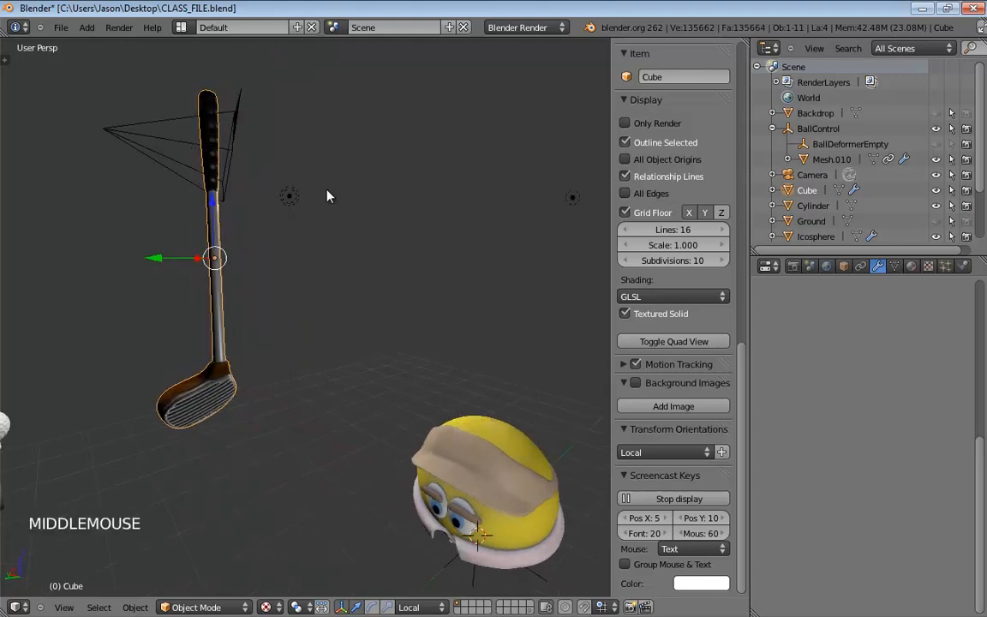
middle_click_drag(220, 244, 274, 255)
left_click_drag(170, 232, 343, 439)
middle_click_drag(343, 438, 394, 356)
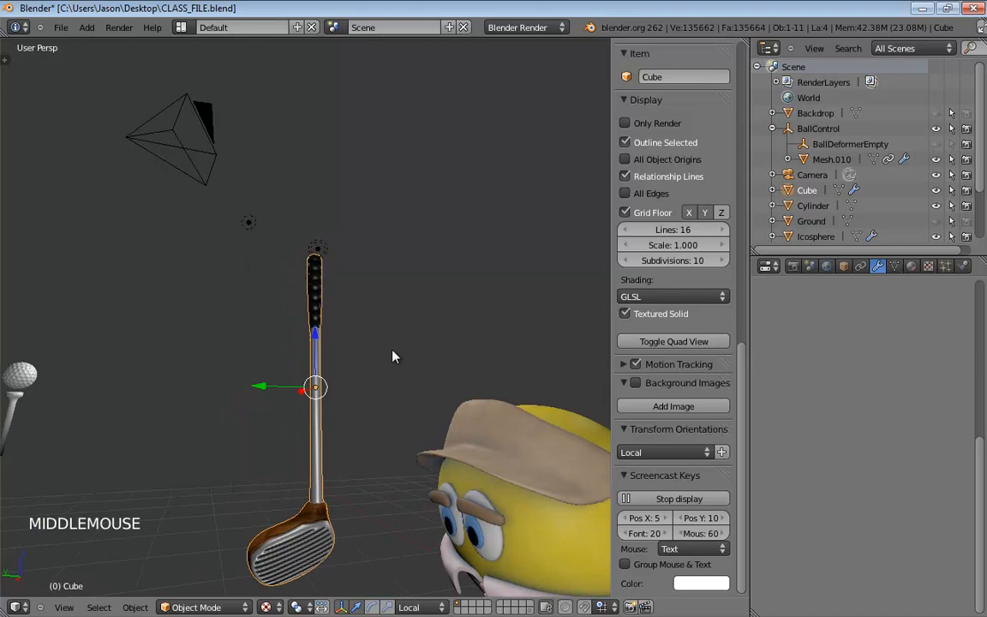
- Snap the 3D cursor to the golf club's origin and add an empty there
key("shift+s")
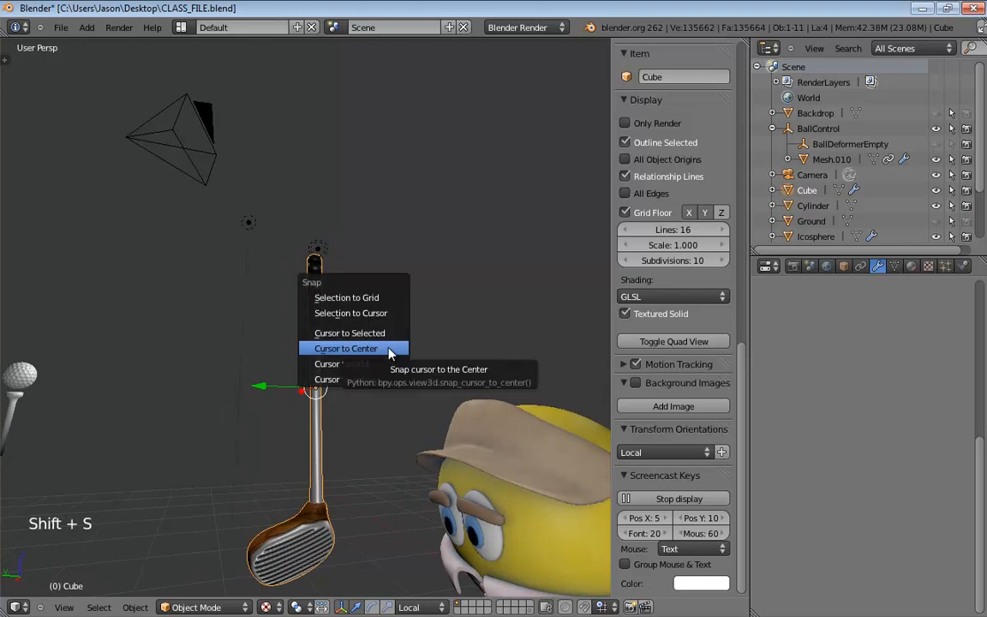
left_click(351, 334)
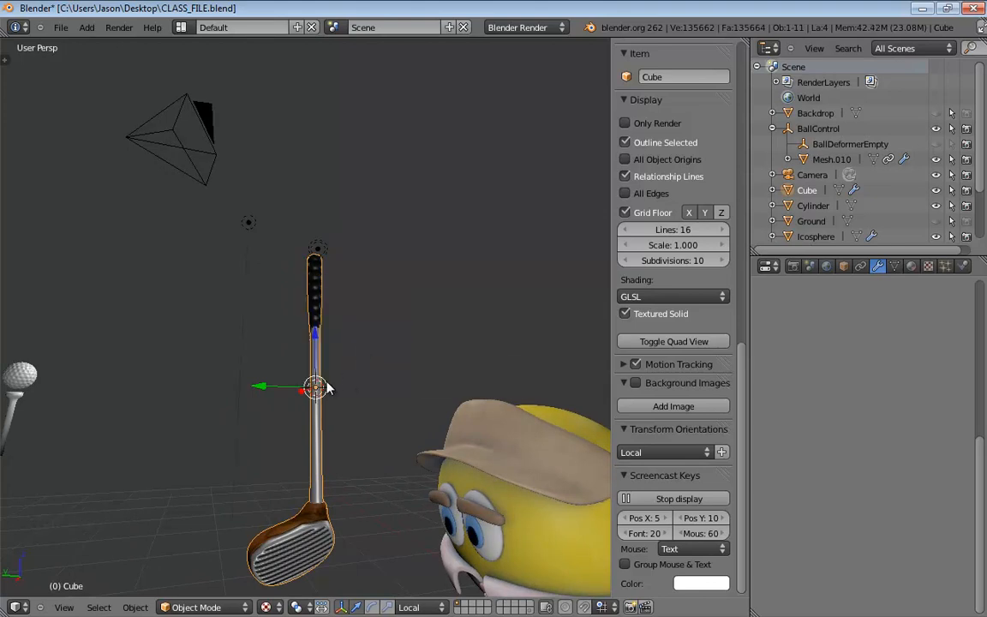
mouse_move(386, 359)
middle_mouse_down()
mouse_move(452, 353)
mouse_move(397, 363)
middle_mouse_up()
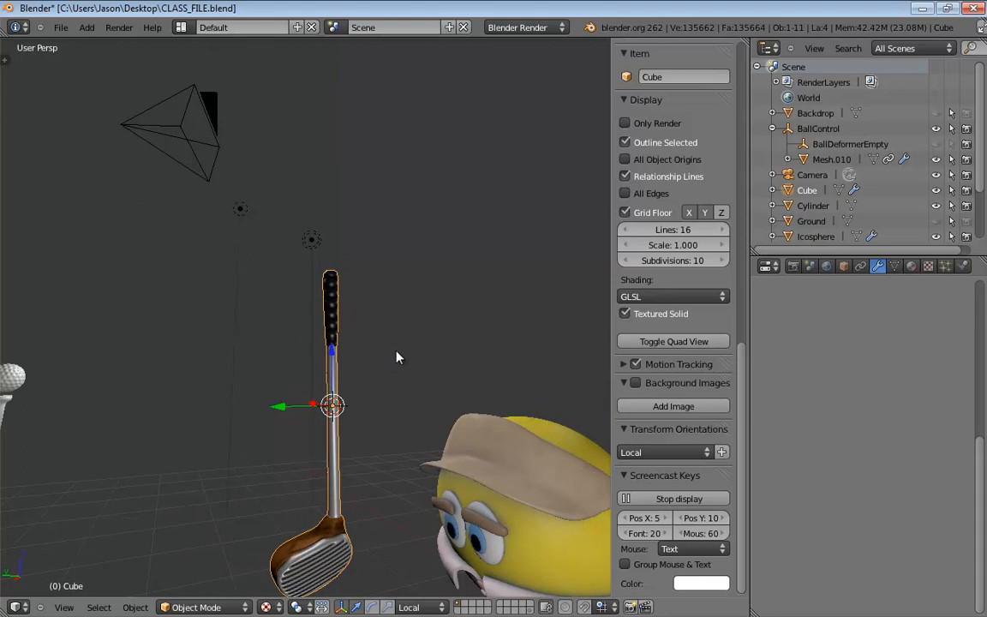
key("shift+a")
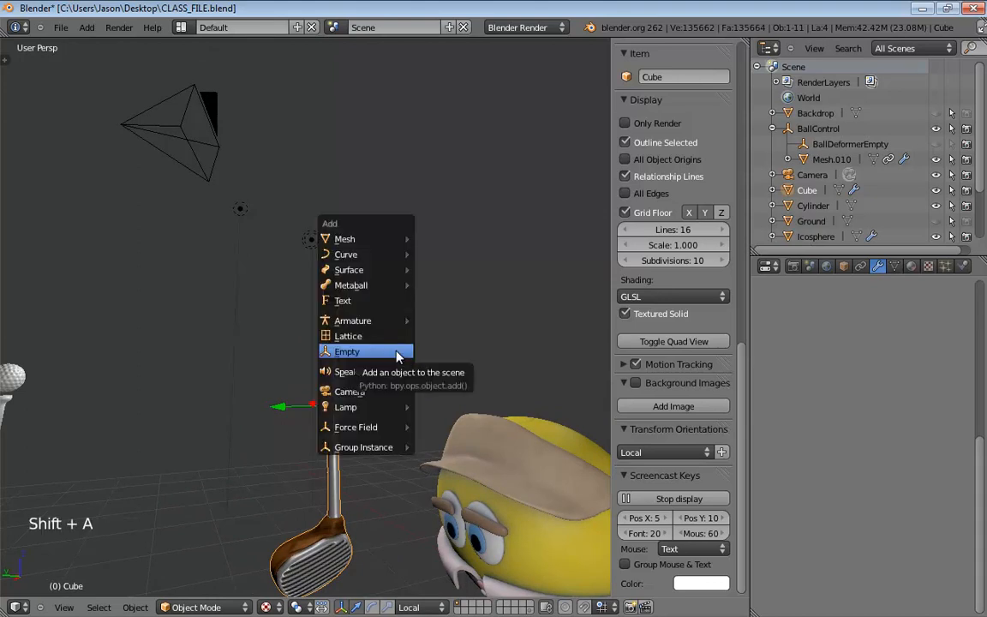
mouse_move(371, 244)
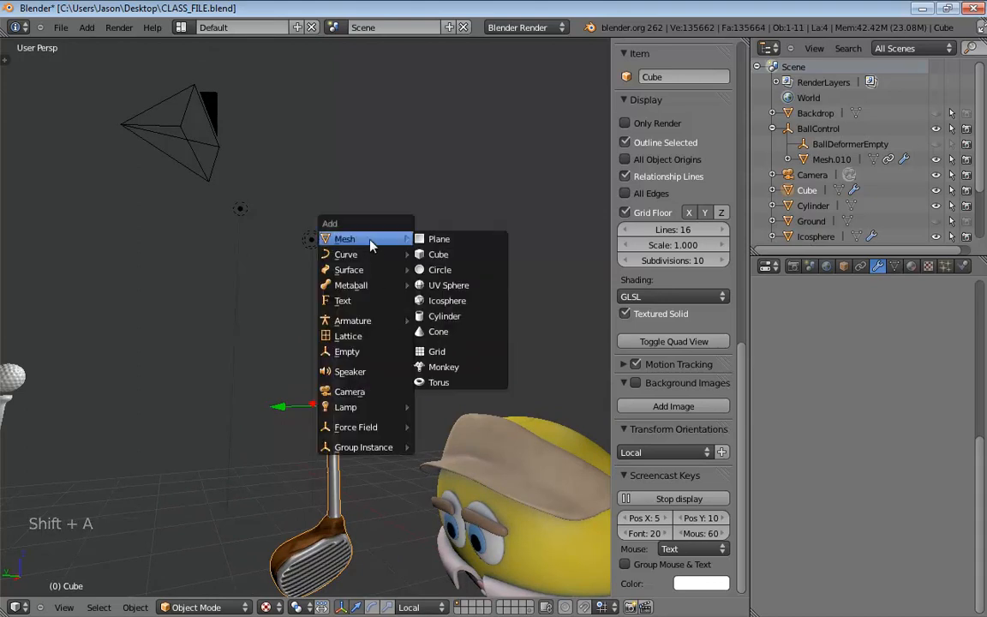
left_click(345, 351)
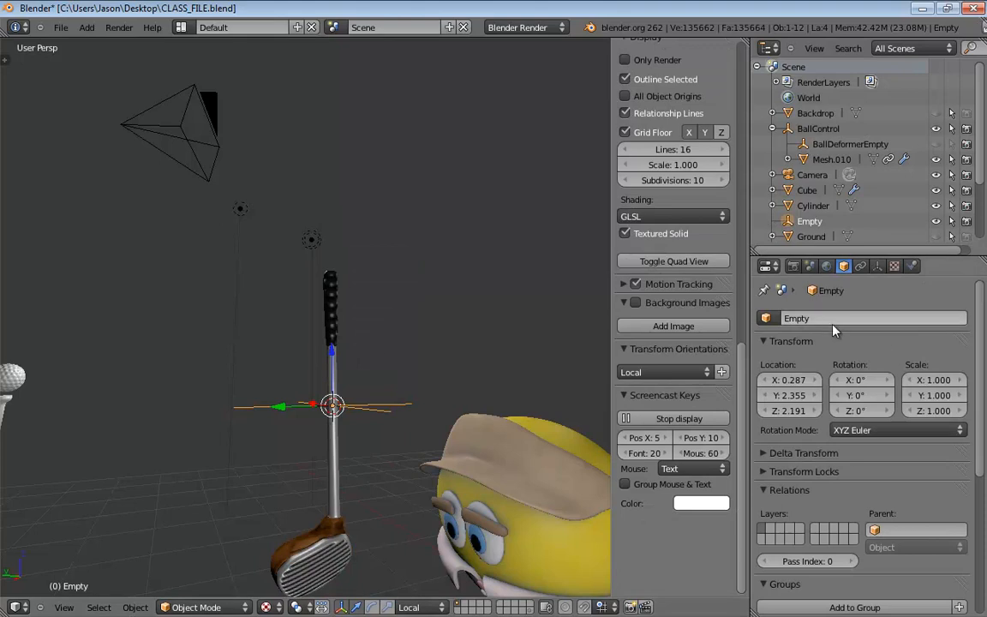
- Rename the new empty as ClubRoot
left_click(873, 316)
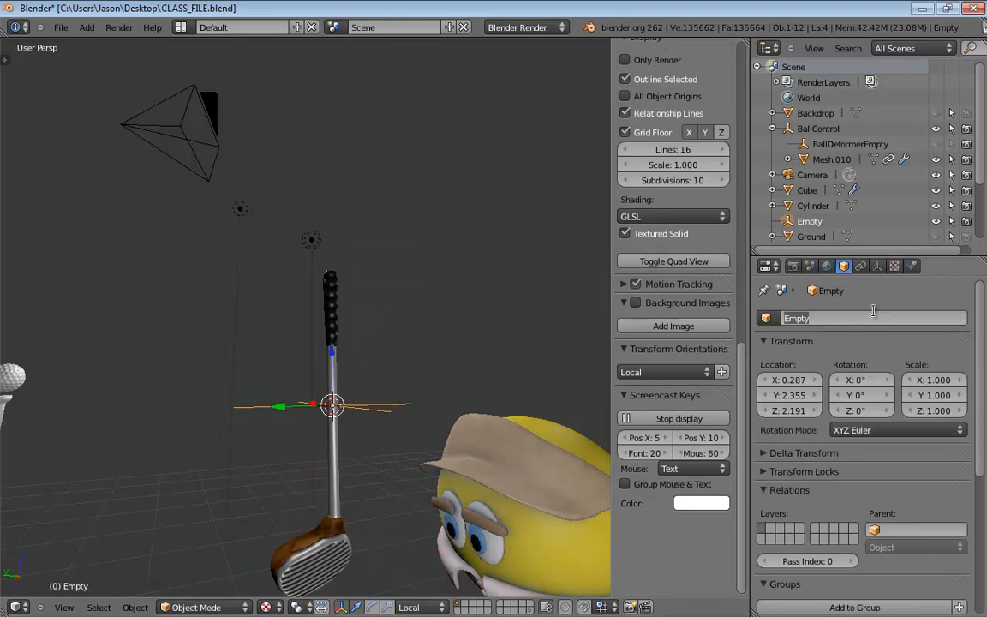
type("ClubRoot")
key("Return")
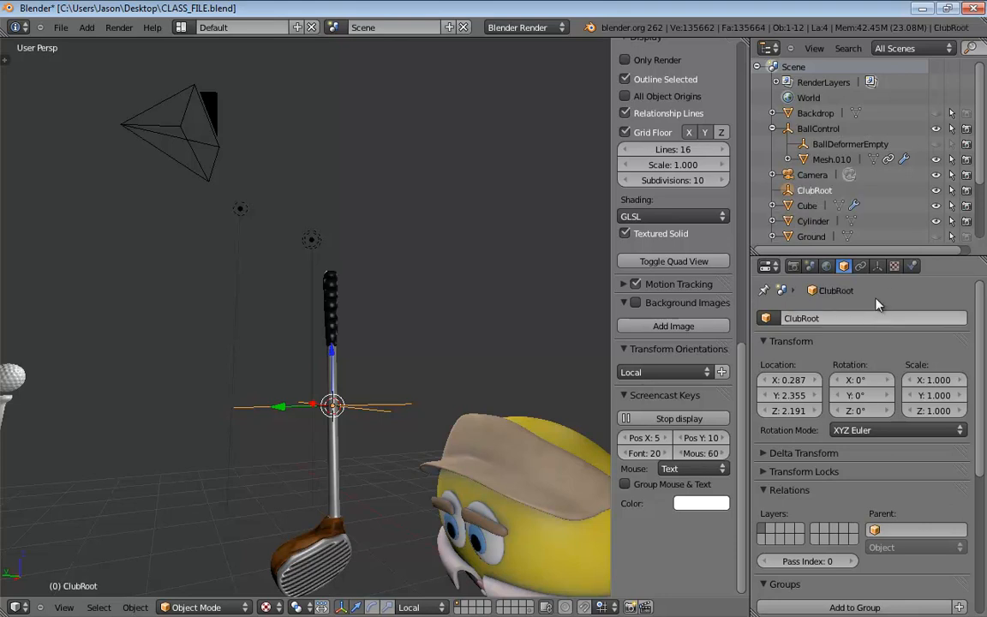
- Reduce the ClubRoot empty's display size to 0.40
left_click(876, 267)
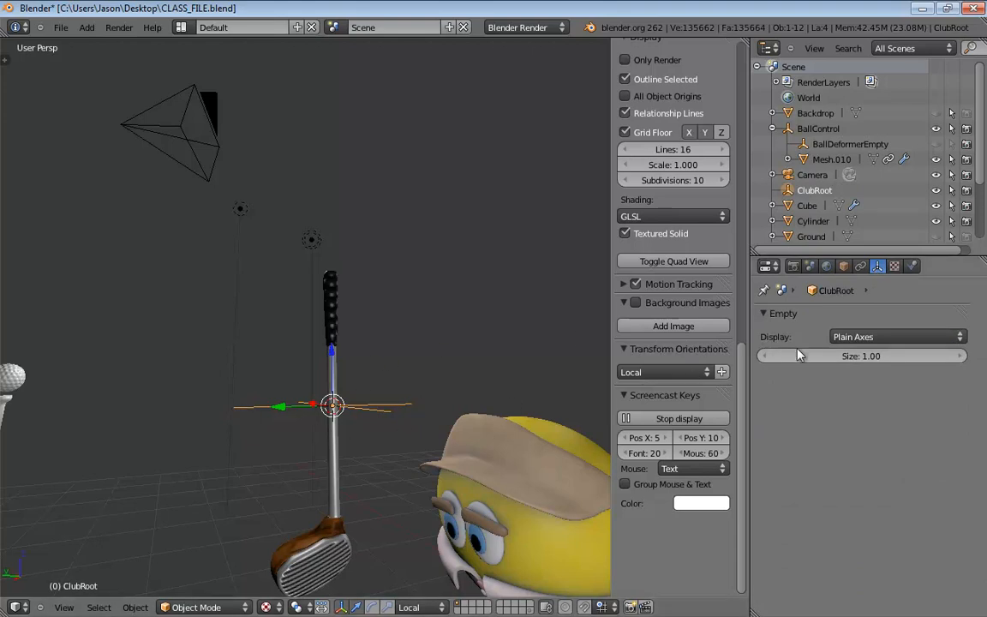
left_click_drag(849, 360, 795, 365)
middle_click_drag(568, 396, 405, 336)
left_click_drag(852, 364, 886, 359)
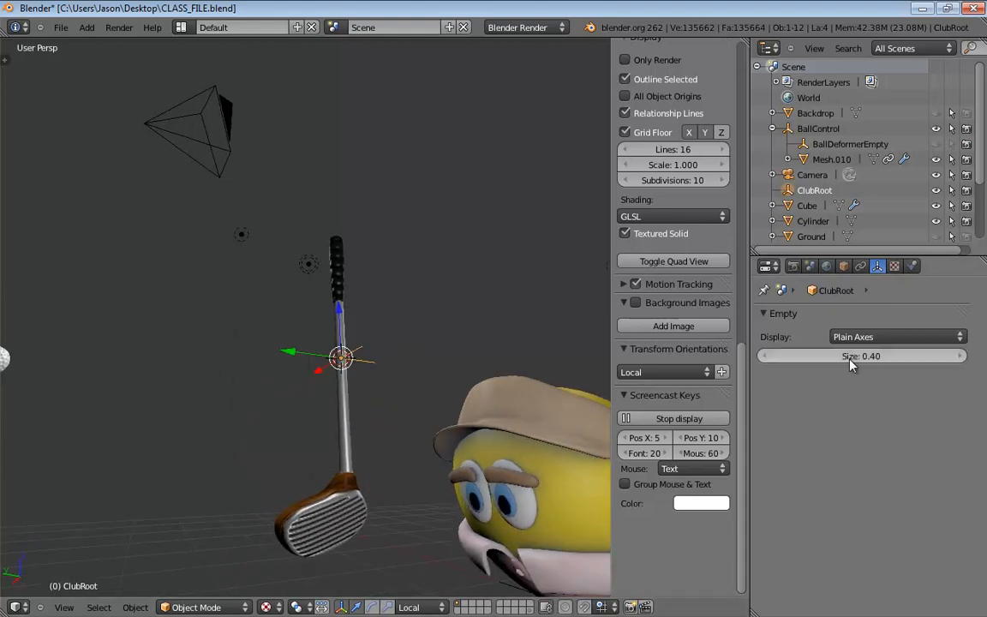
left_click(428, 356)
left_click(330, 323)
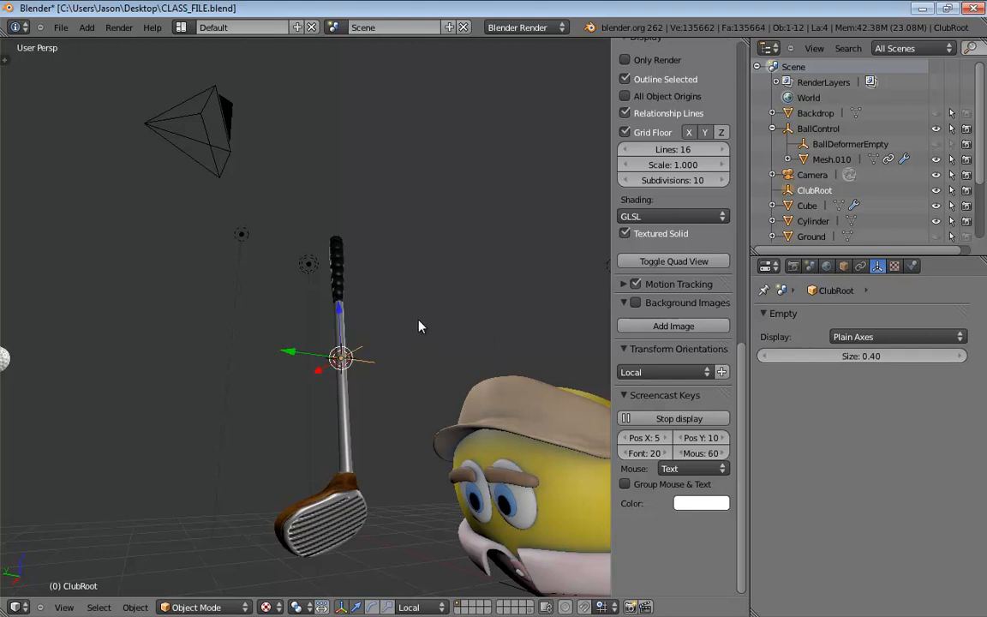
- Raise the ClubRoot empty along its Z axis to the middle of the club's black grip
middle_click_drag(414, 295, 406, 289)
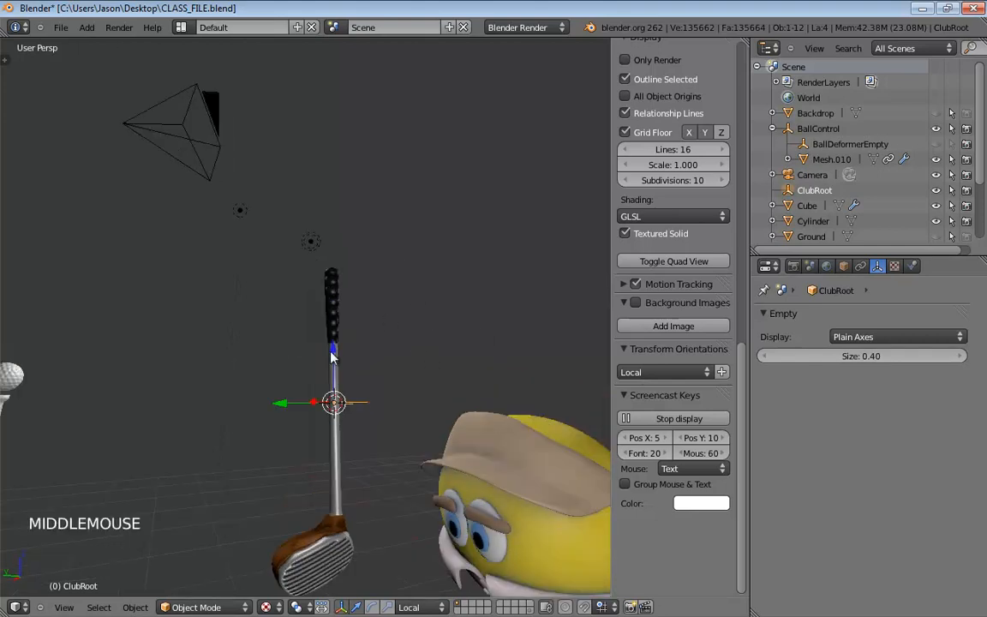
left_click_drag(333, 356, 327, 256)
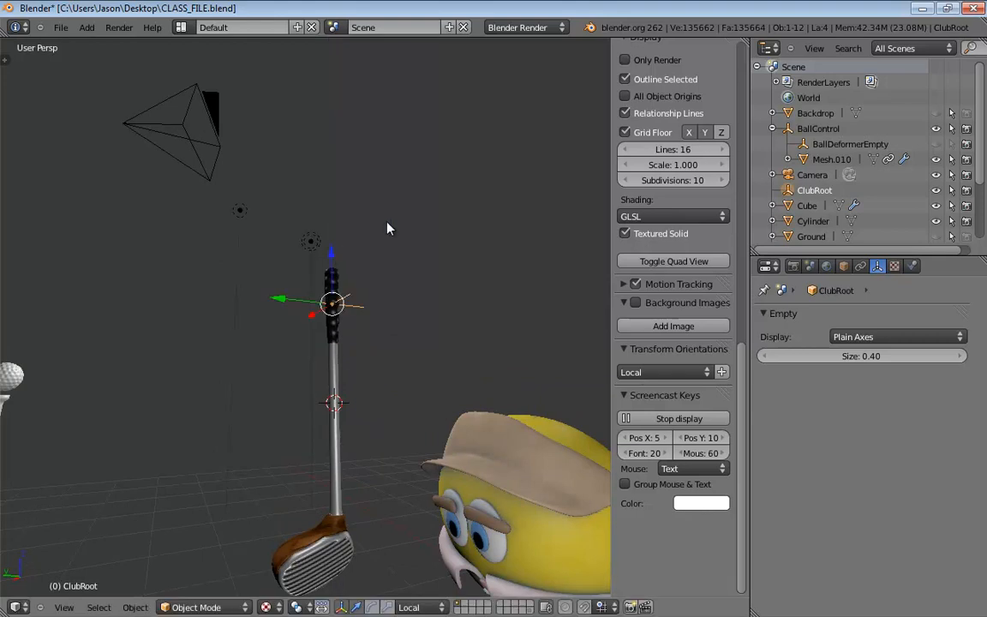
mouse_move(423, 282)
middle_mouse_down()
mouse_move(402, 301)
mouse_move(337, 302)
mouse_move(425, 302)
middle_mouse_up()
left_click_drag(336, 284, 336, 291)
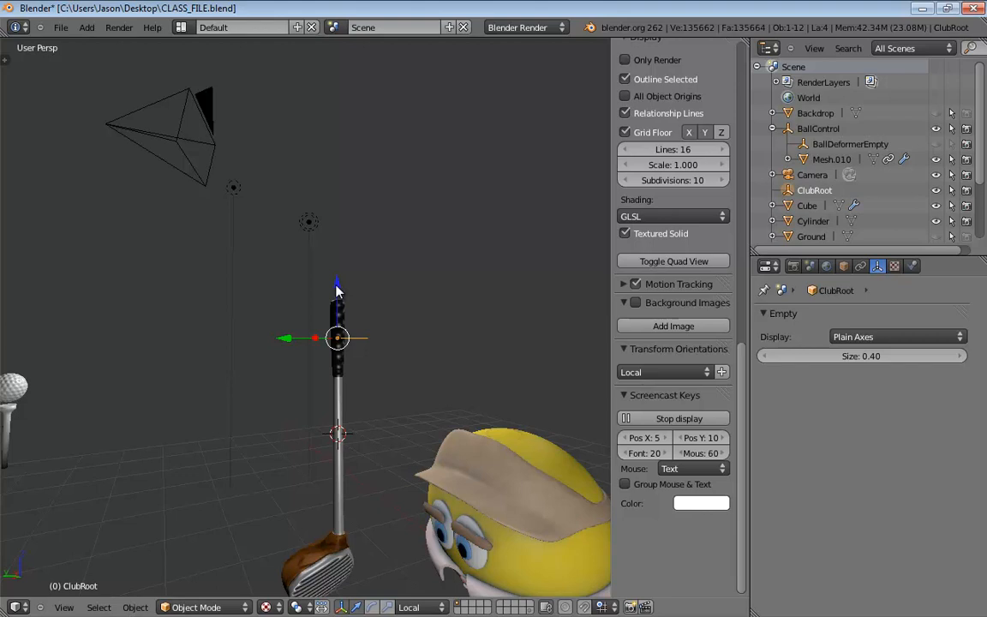
- Rotate the golf club upside down about the global X axis so its head points upward
left_click(339, 381)
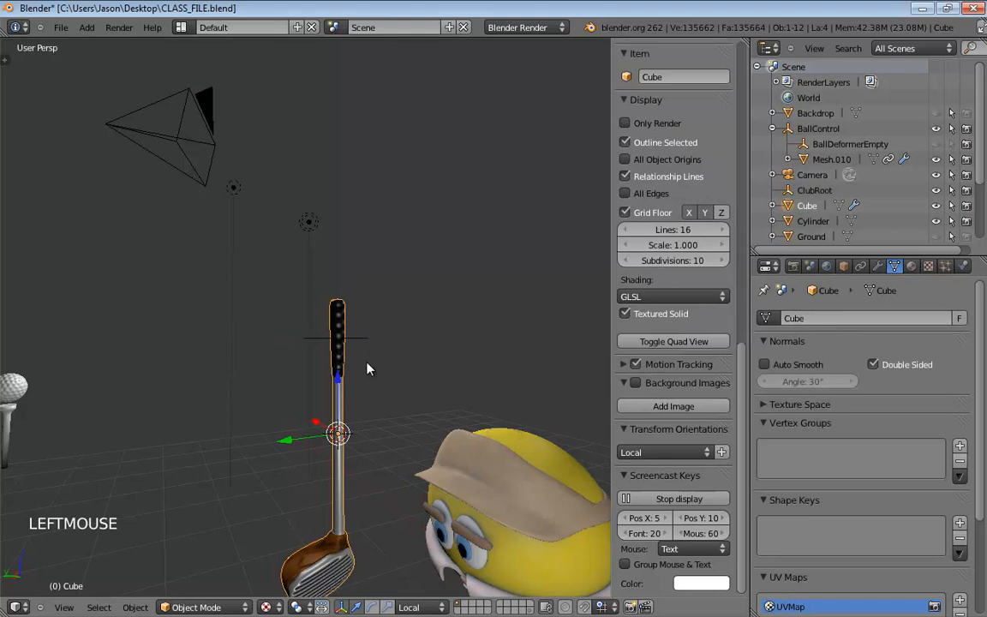
key("r")
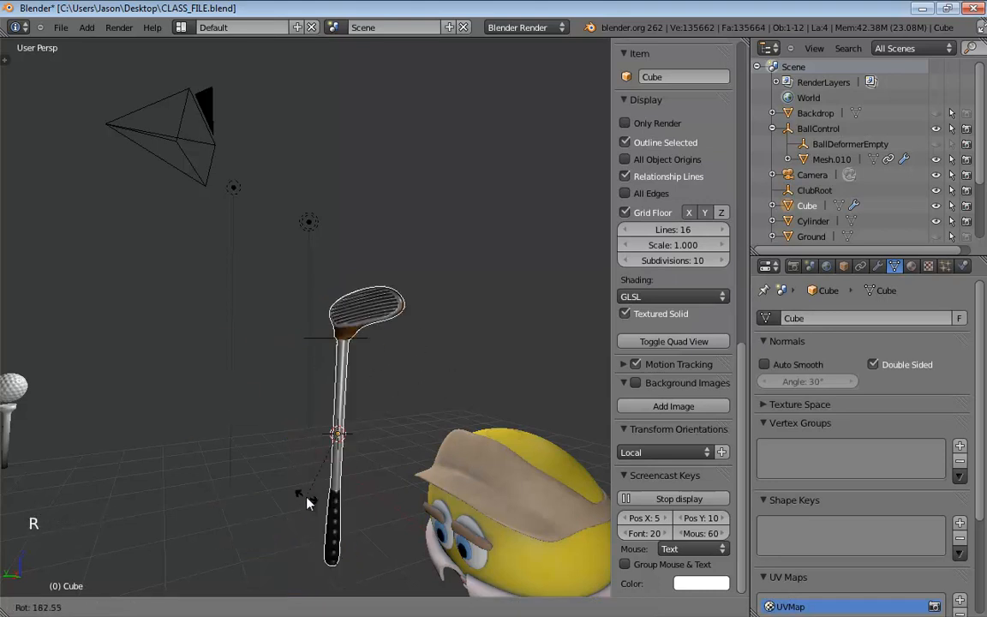
key("x")
key("z")
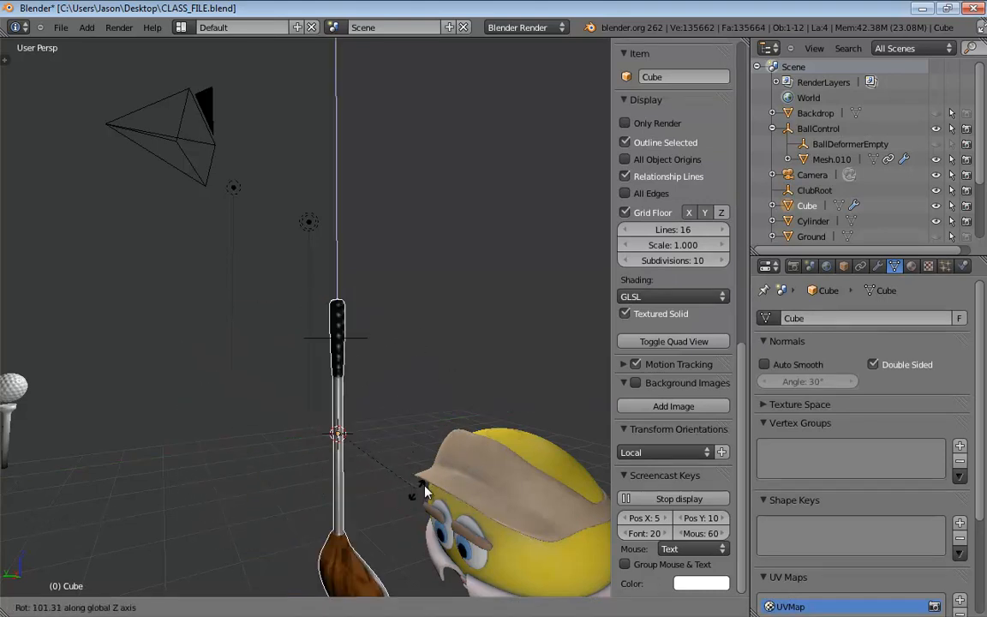
key("x")
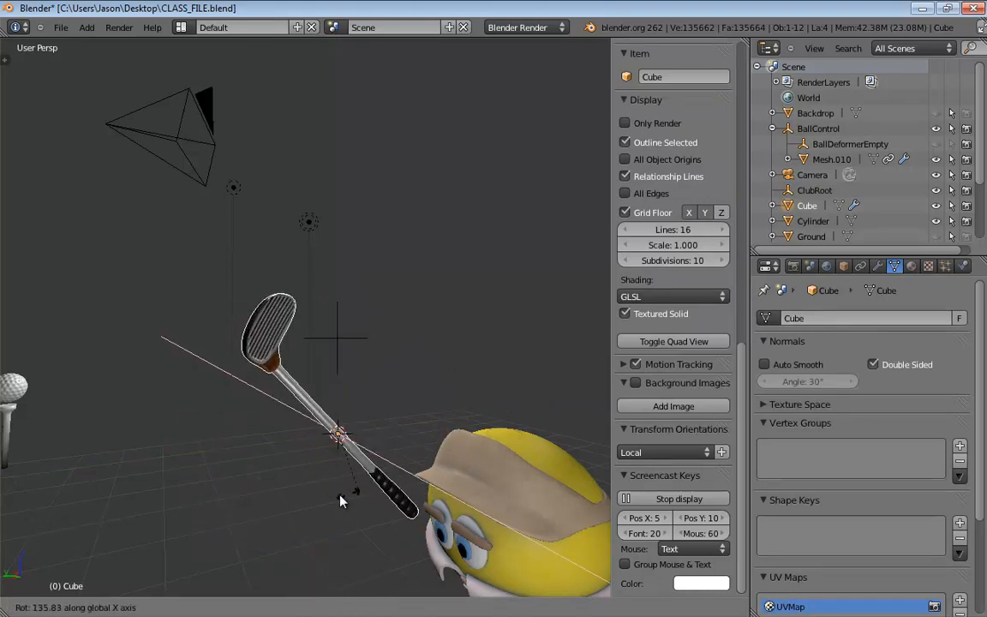
left_click(315, 495)
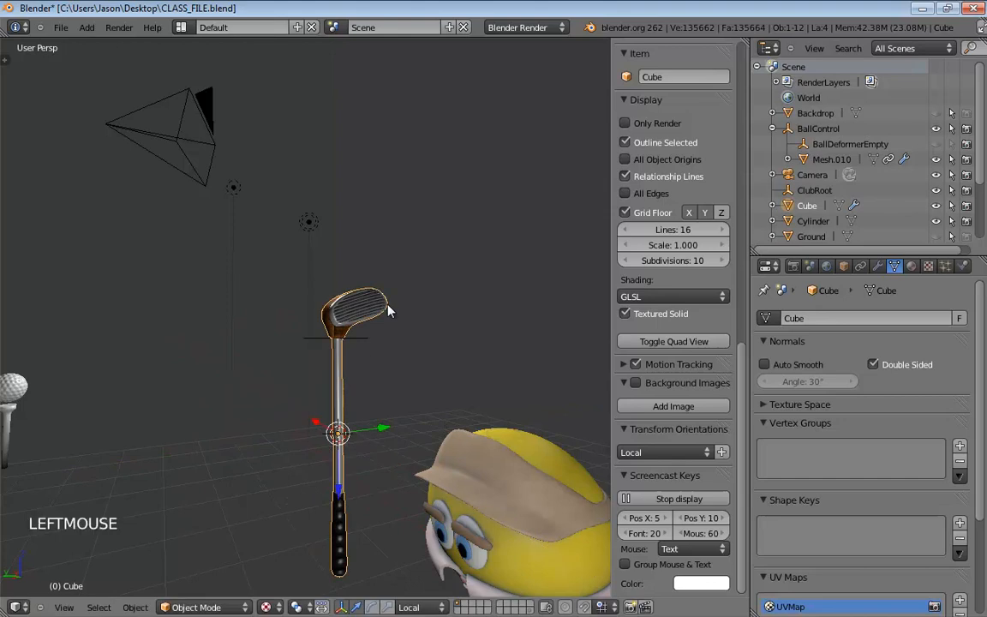
- Raise the inverted golf club until its grip sits at the ClubRoot empty
left_click(352, 327)
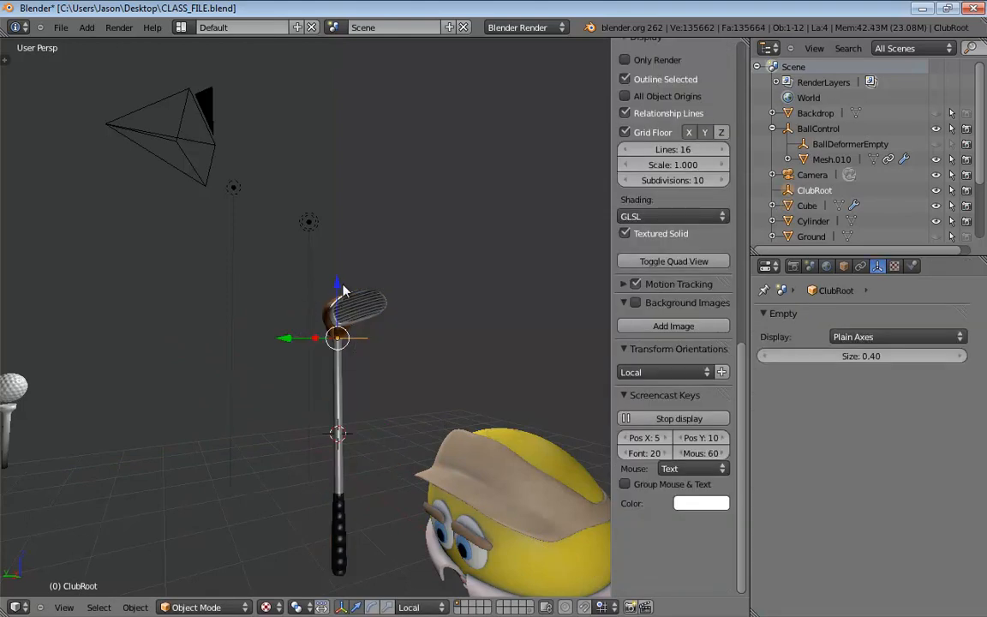
left_click(360, 303)
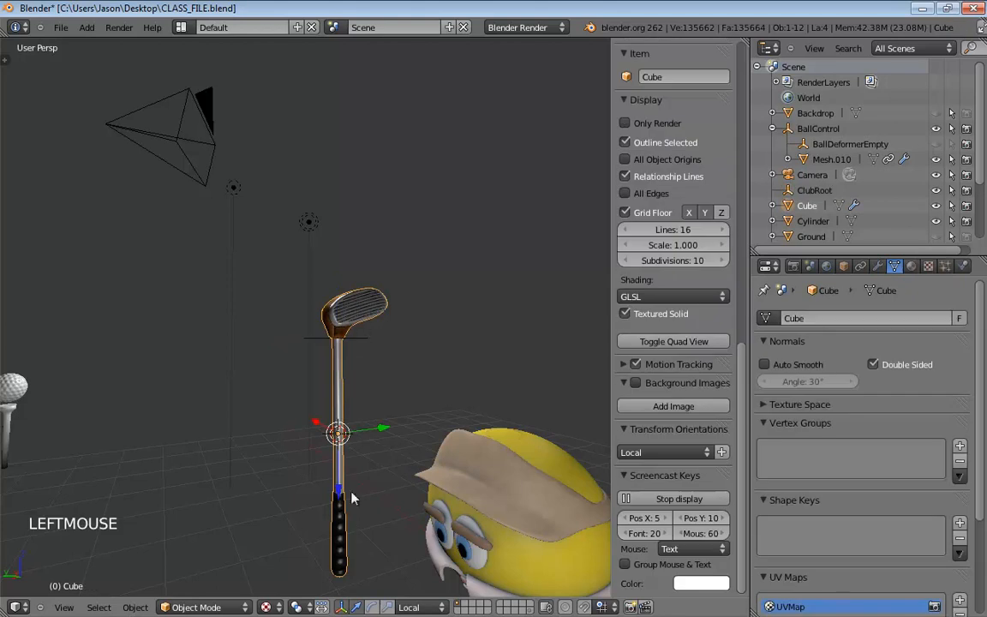
left_click_drag(336, 452, 317, 287)
middle_click_drag(453, 284, 488, 302)
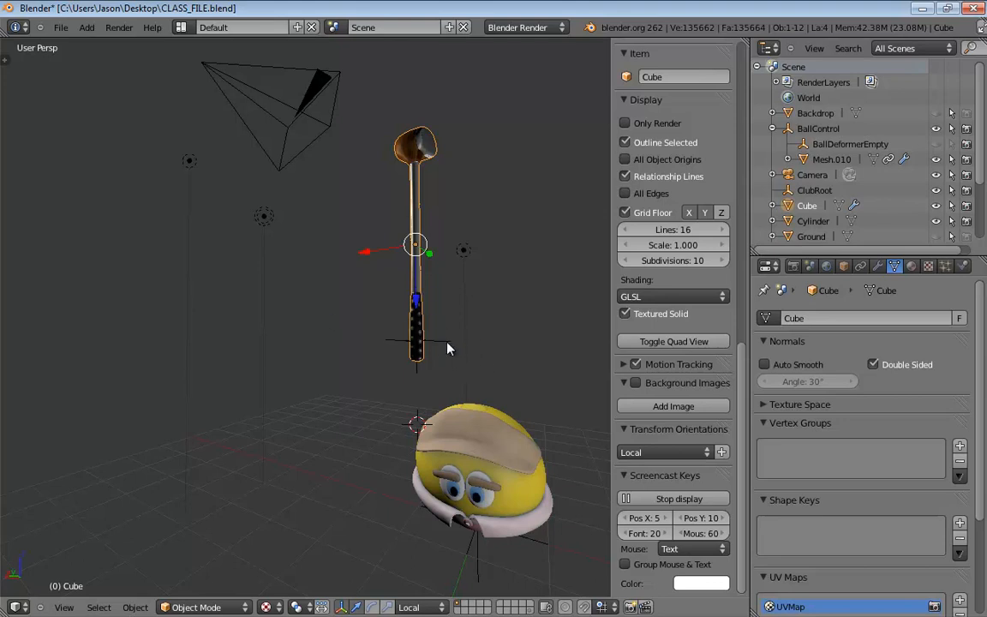
- Parent the golf club to the ClubRoot empty as an object
left_click(445, 345, "shift")
key("ctrl+p")
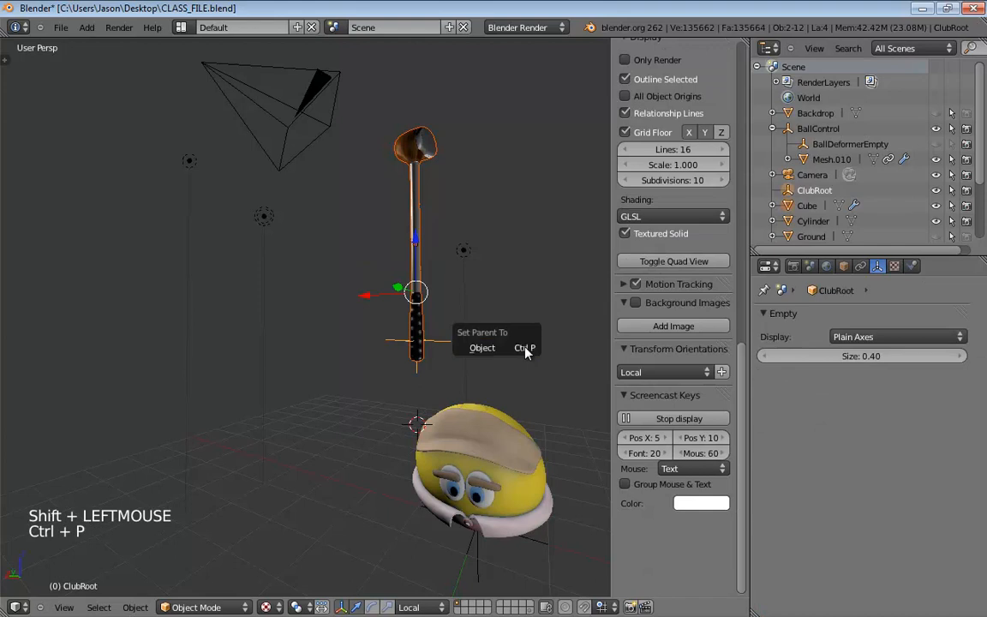
left_click(497, 348)
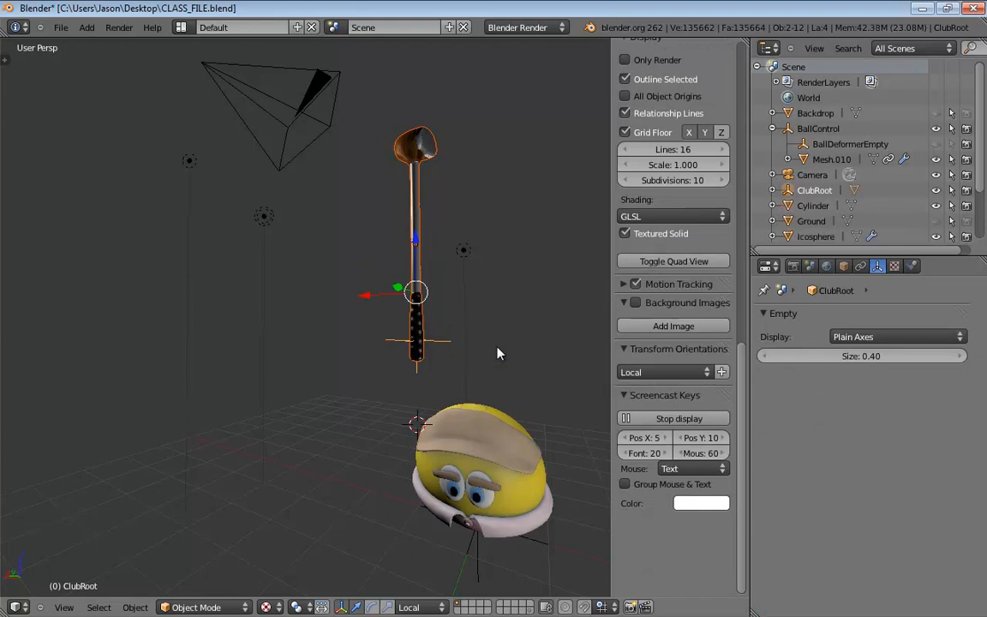
- Select only ClubRoot and move it with the attached club away from the golf tee
left_click(446, 347)
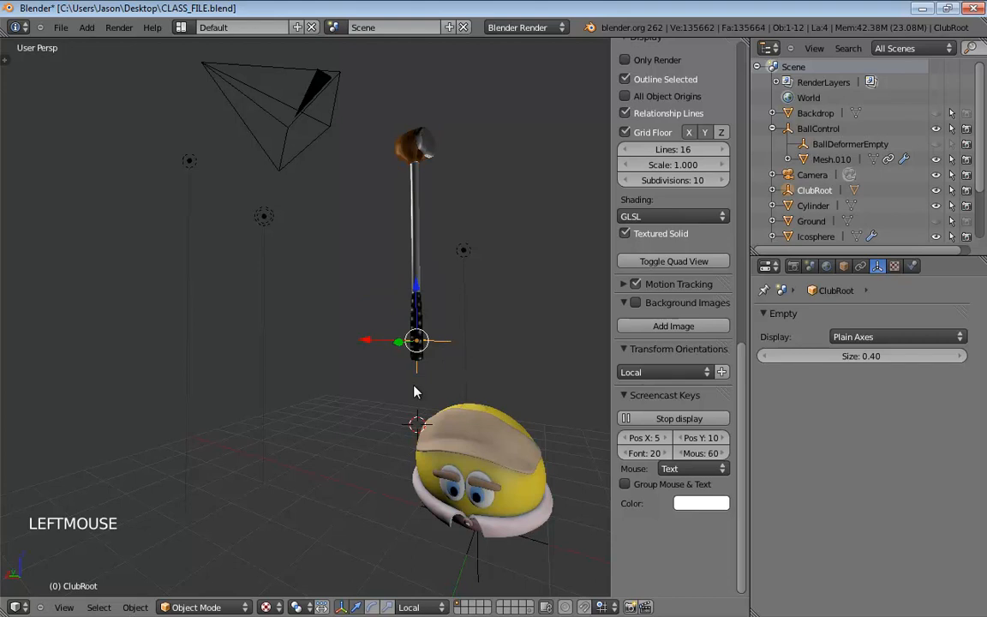
middle_click_drag(410, 390, 297, 387)
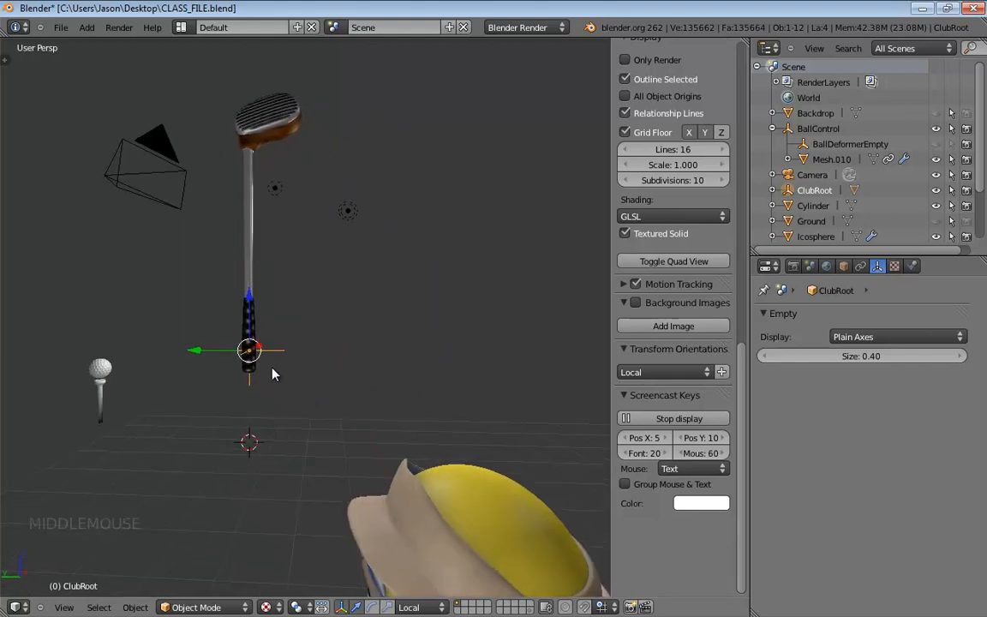
left_click_drag(251, 352, 343, 345)
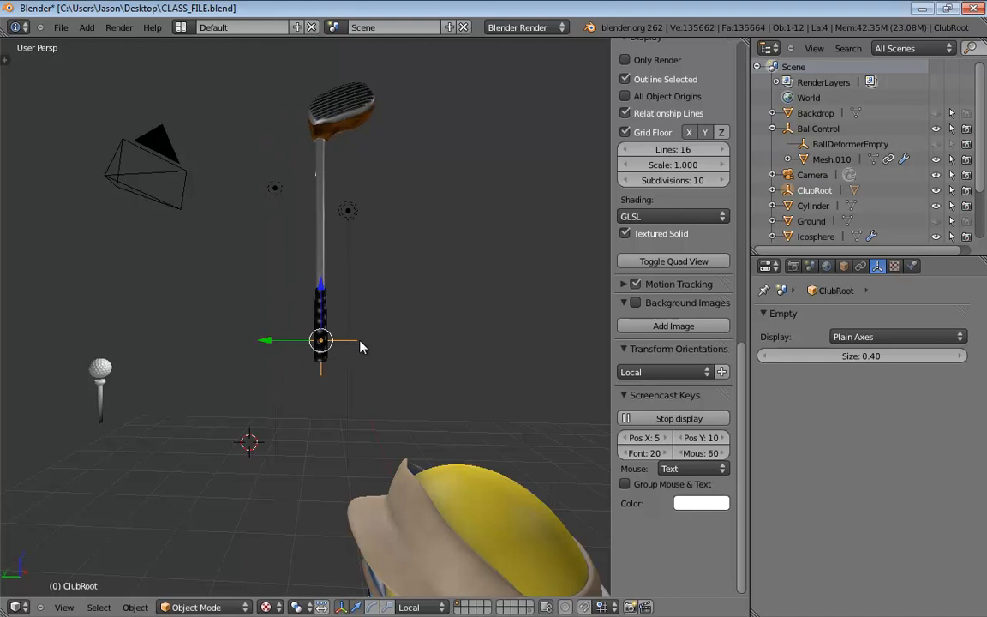
left_click(351, 346)
left_click(338, 346)
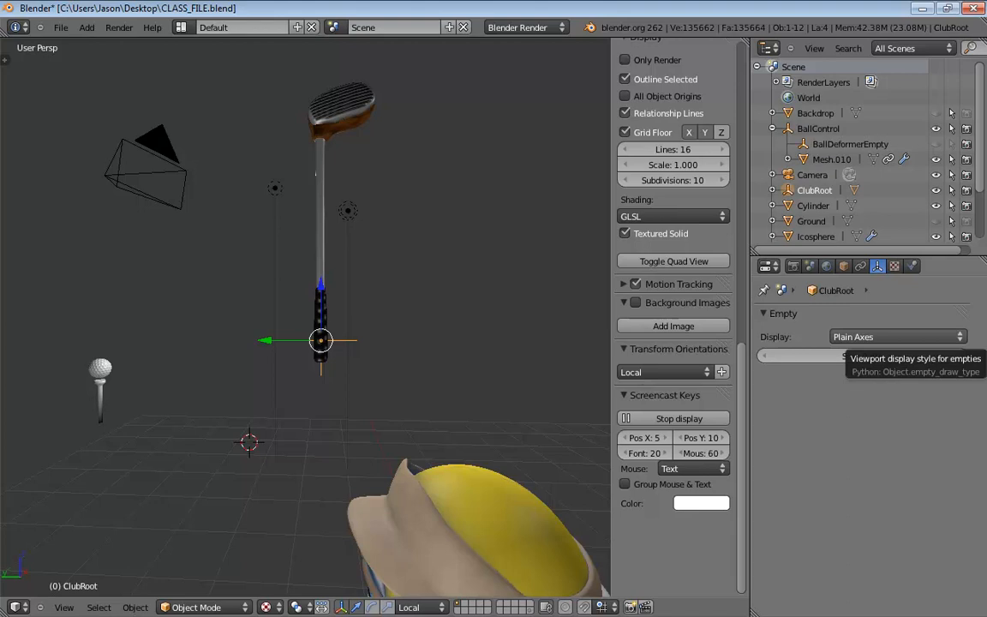
- Rotate the golf club freely in the view until its head points downward at a slight angle
middle_click_drag(311, 301, 383, 317)
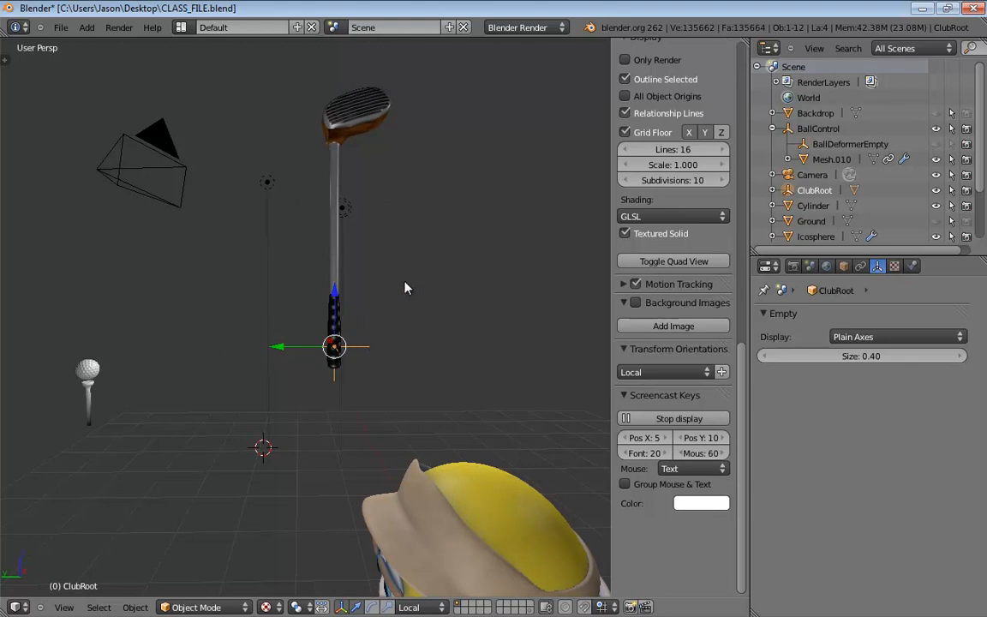
mouse_move(405, 286)
middle_mouse_down()
mouse_move(315, 267)
mouse_move(266, 278)
mouse_move(387, 293)
middle_mouse_up()
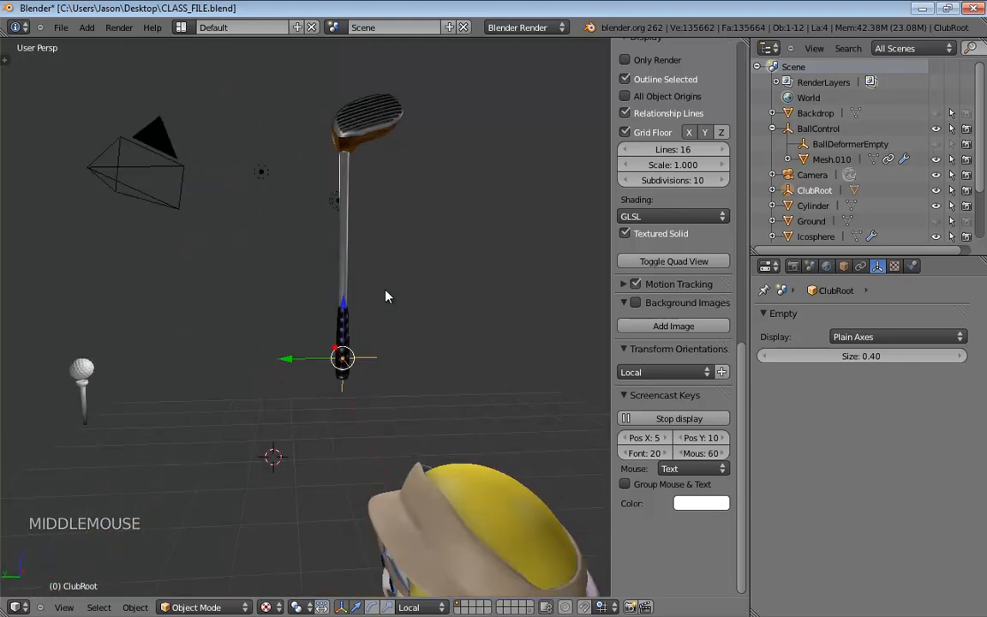
left_click(342, 251)
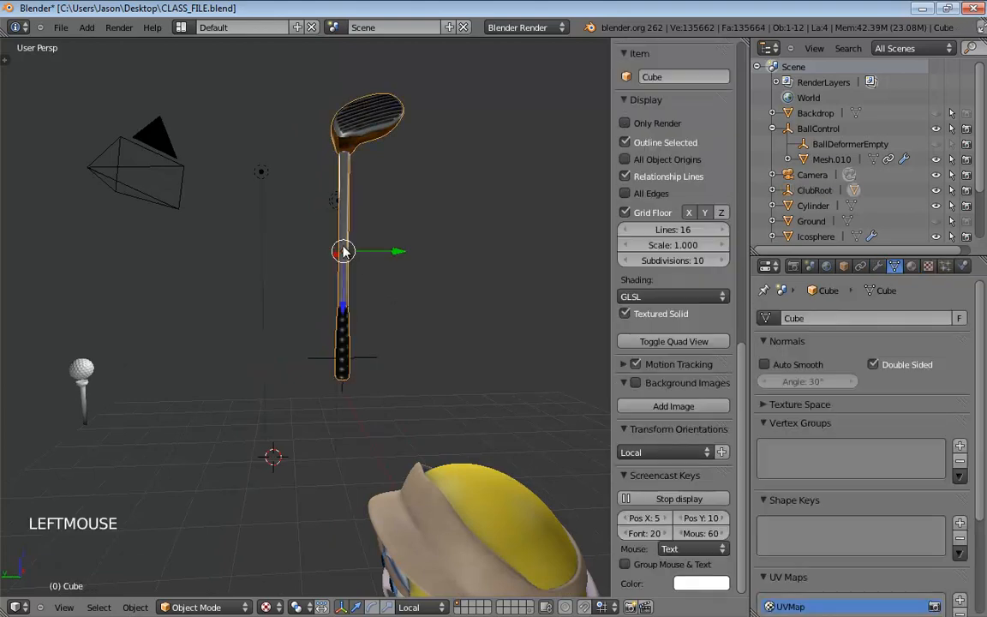
key("r")
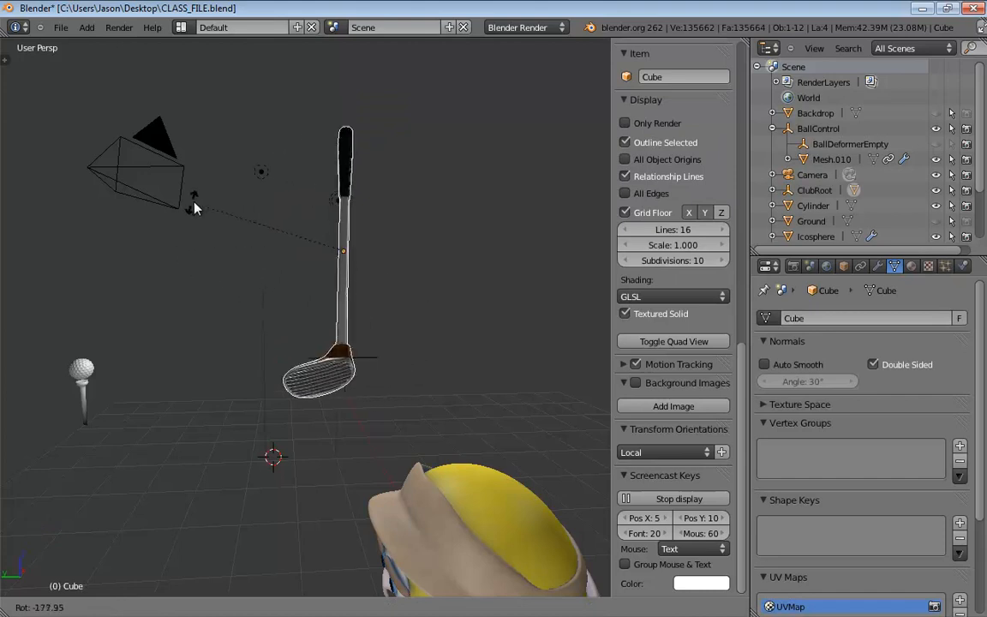
left_click(216, 171)
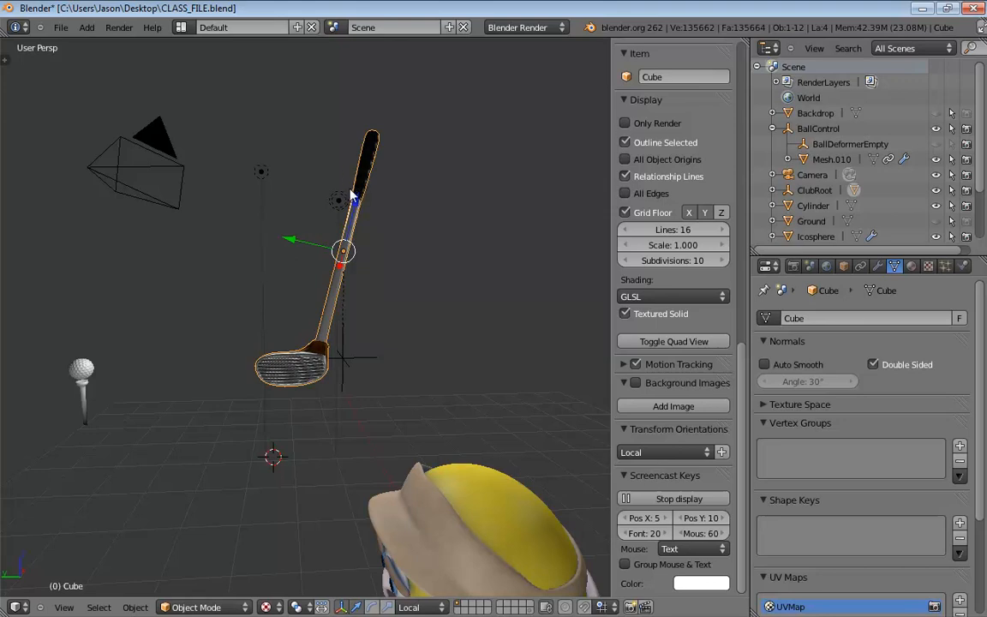
- Rotate the golf club about the global X axis until its head points upward over the ClubRoot empty
key("r")
key("y")
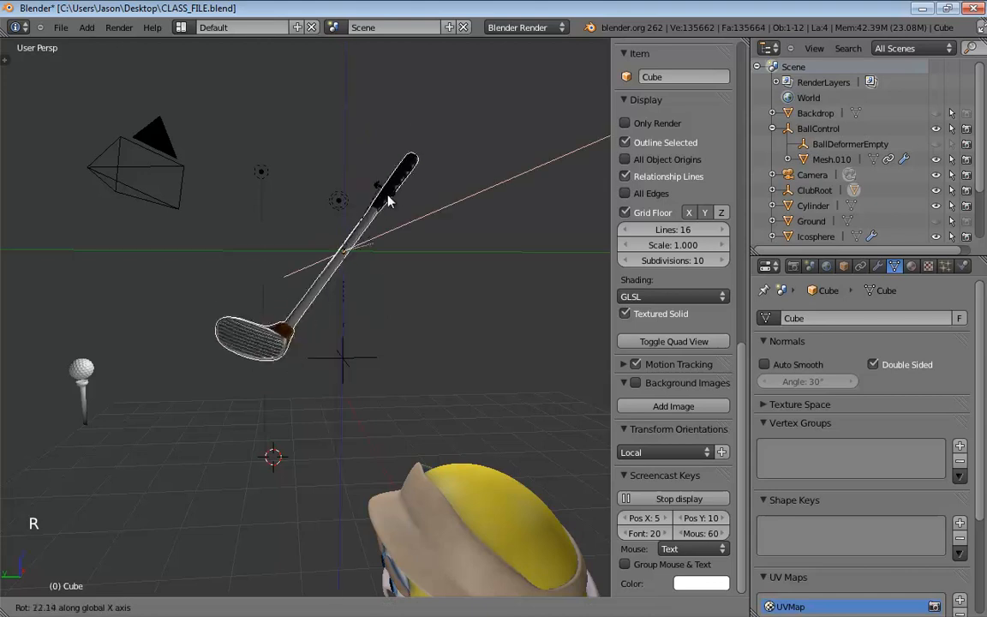
key("x")
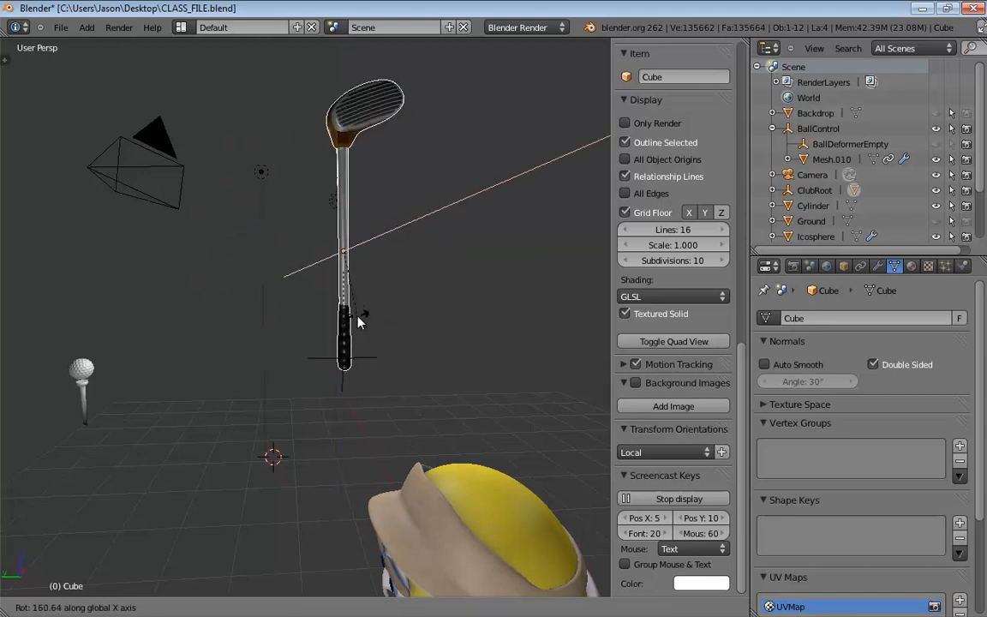
left_click(358, 321)
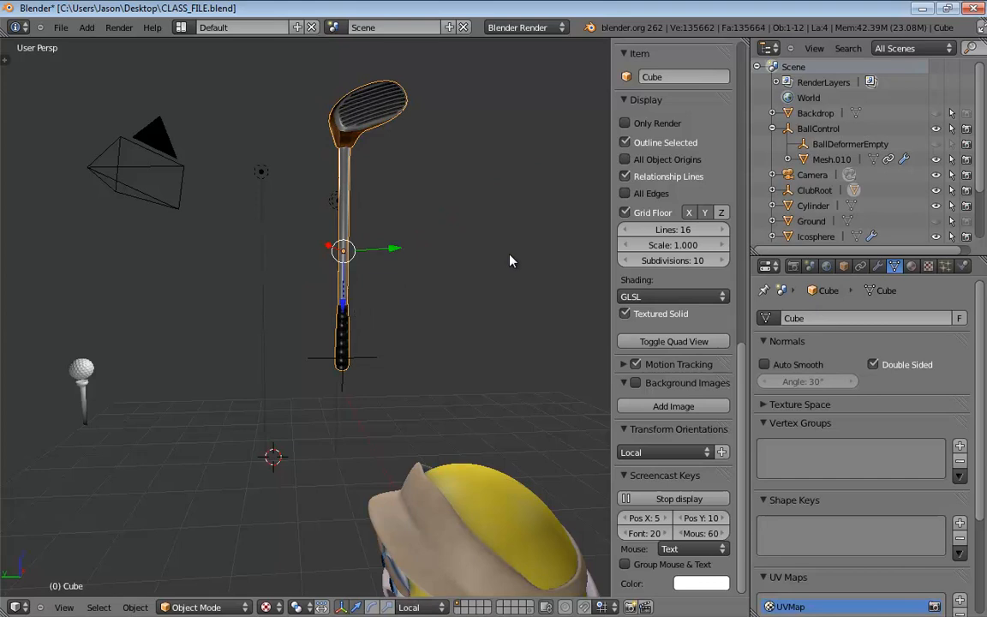
- Rotate the golf club about the global Y axis until its shaft stands vertical when seen from the ball character's front
left_click(347, 358)
middle_click_drag(440, 335, 390, 265)
left_click(440, 229)
middle_click_drag(440, 229, 467, 211)
key("r")
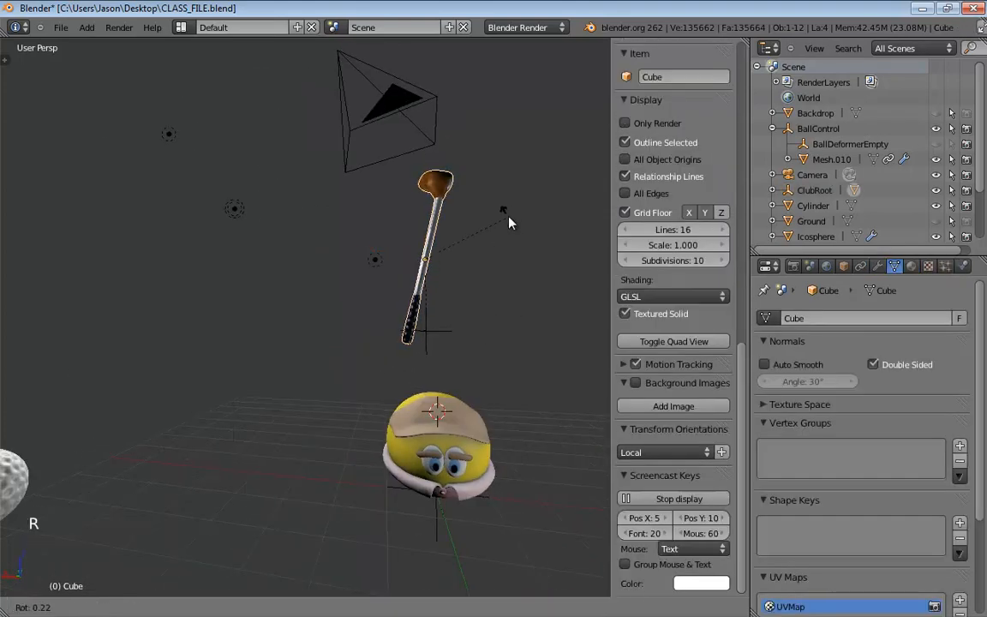
key("z")
key("y")
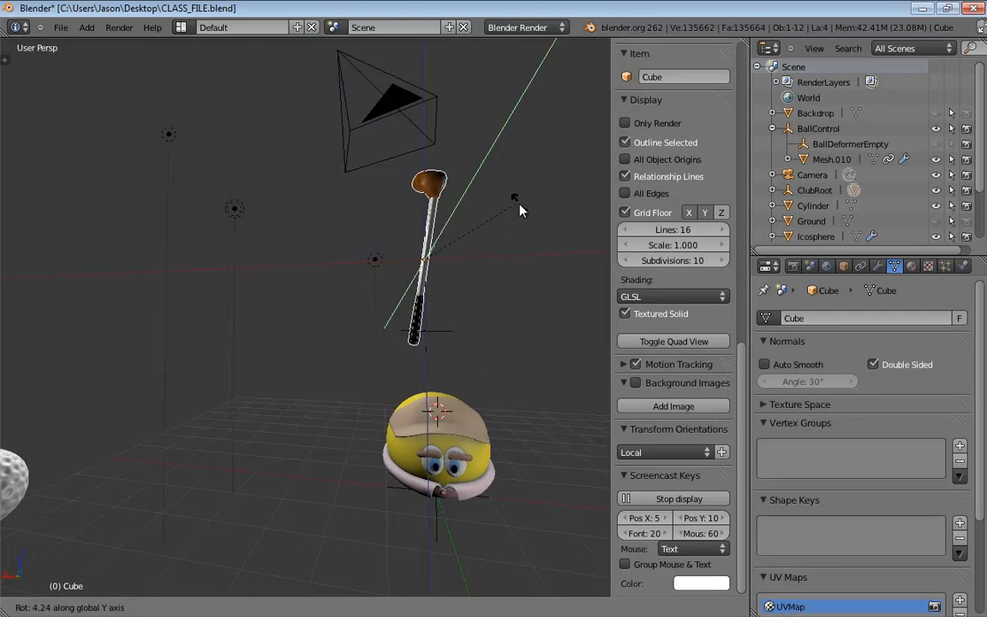
key("x")
key("y")
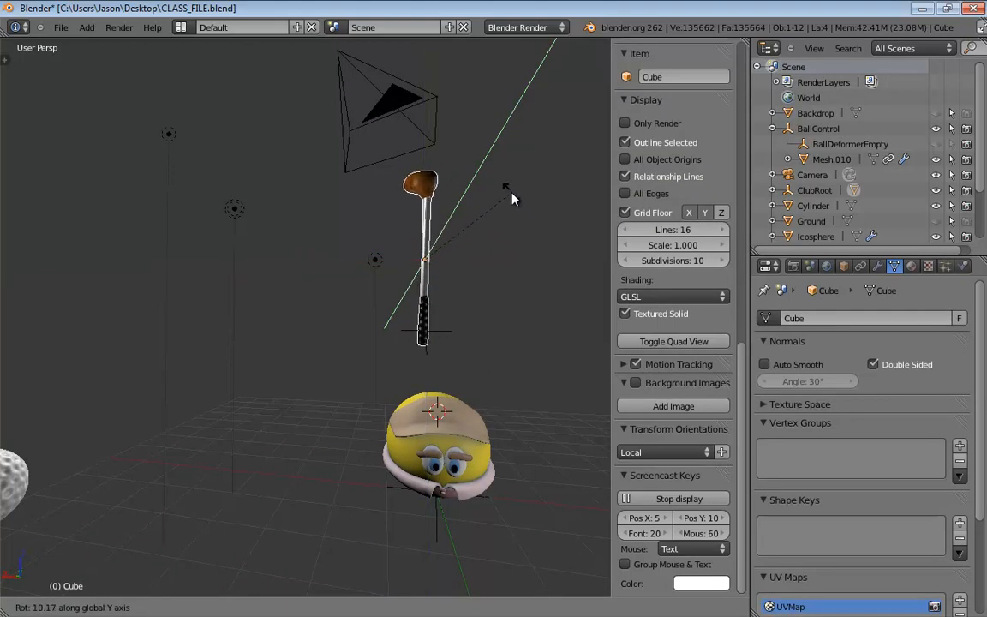
left_click(509, 197)
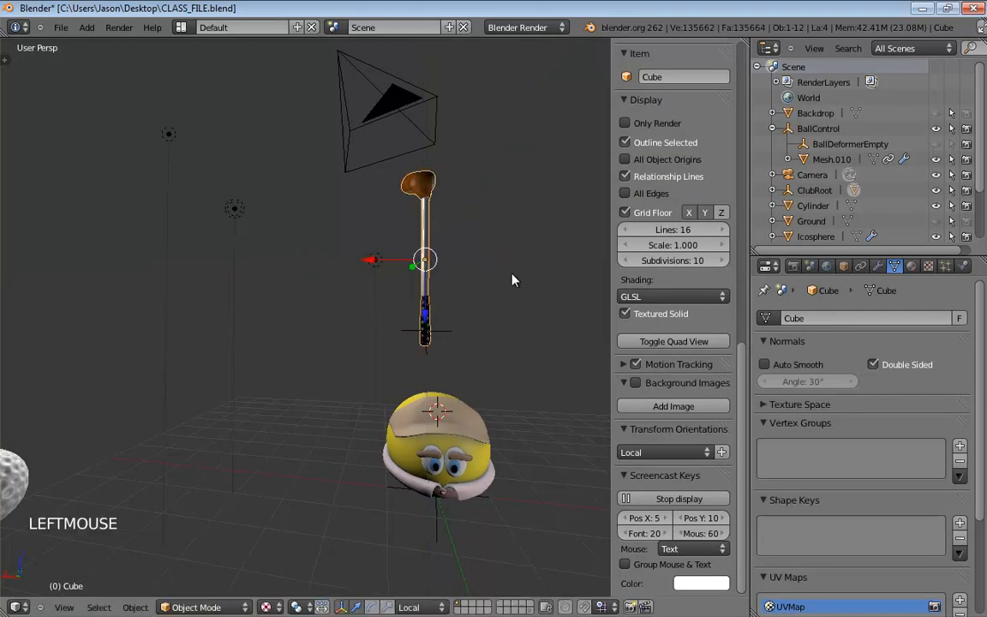
- Select ClubRoot and move it with the attached club to the side of the ball character
double_click(440, 334)
key("g")
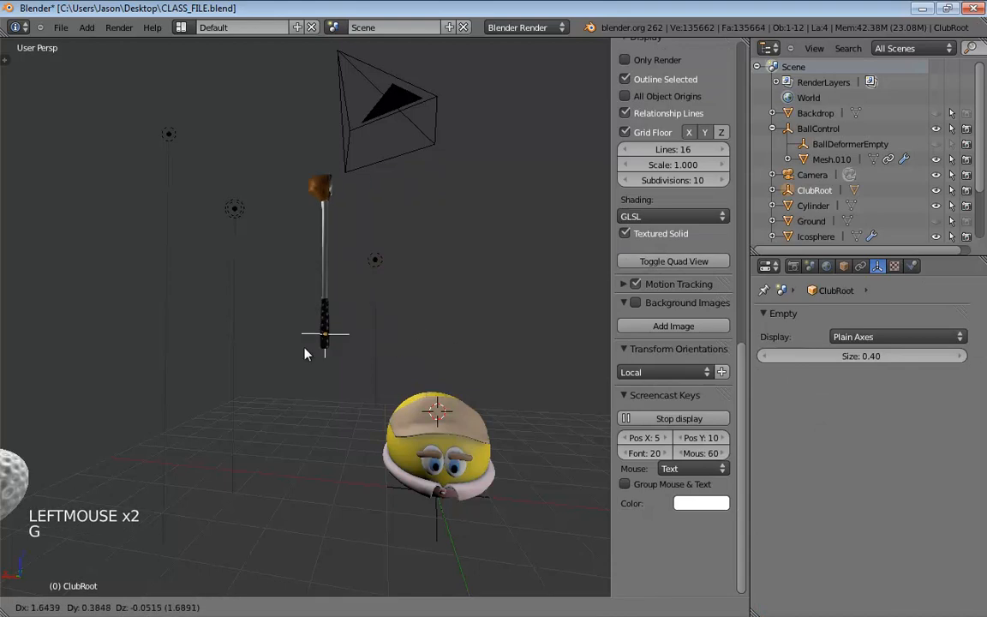
left_click(319, 354)
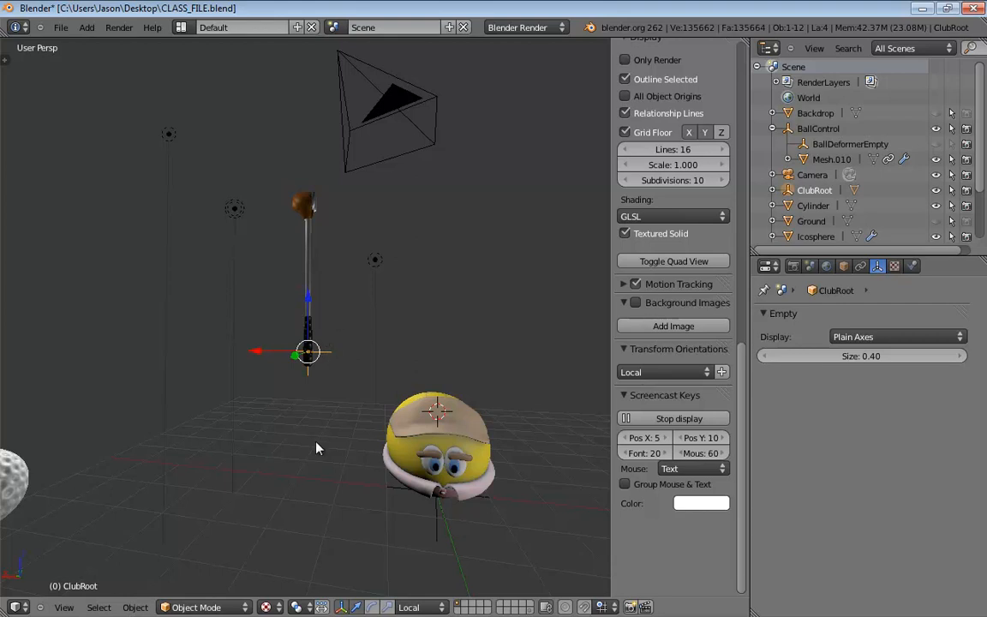
- Snap the 3D cursor to the scene center and add an empty there
middle_click_drag(316, 448, 341, 438)
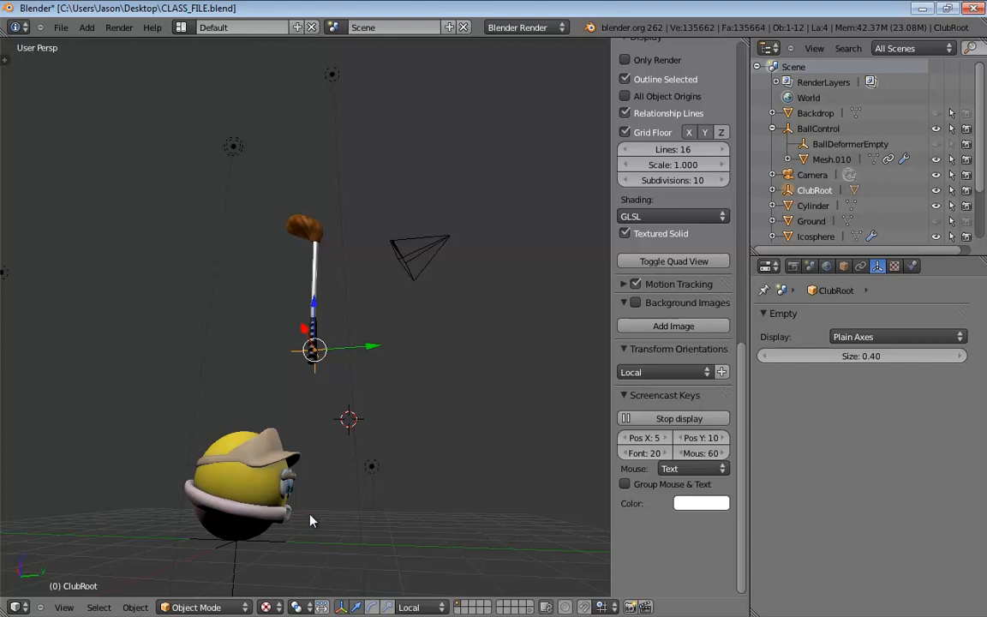
middle_click_drag(449, 375, 343, 423)
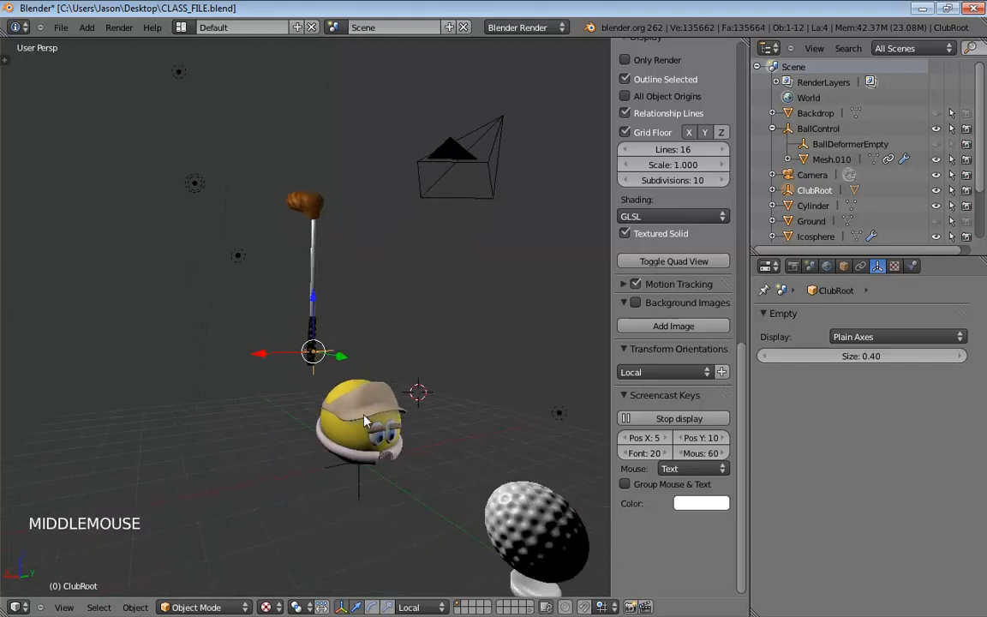
key("shift+s")
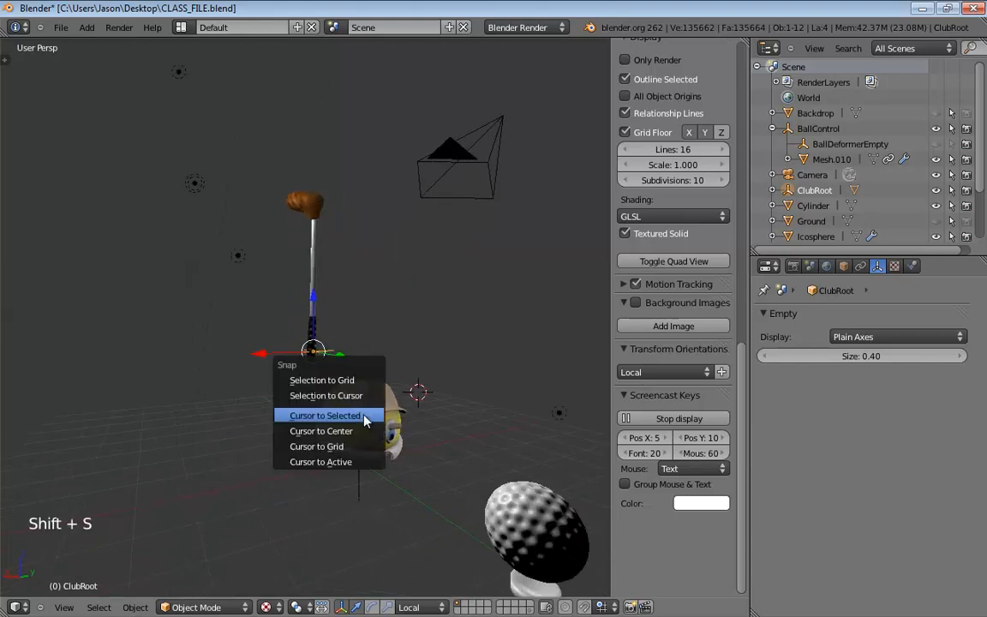
left_click(317, 432)
middle_click_drag(363, 410, 388, 415)
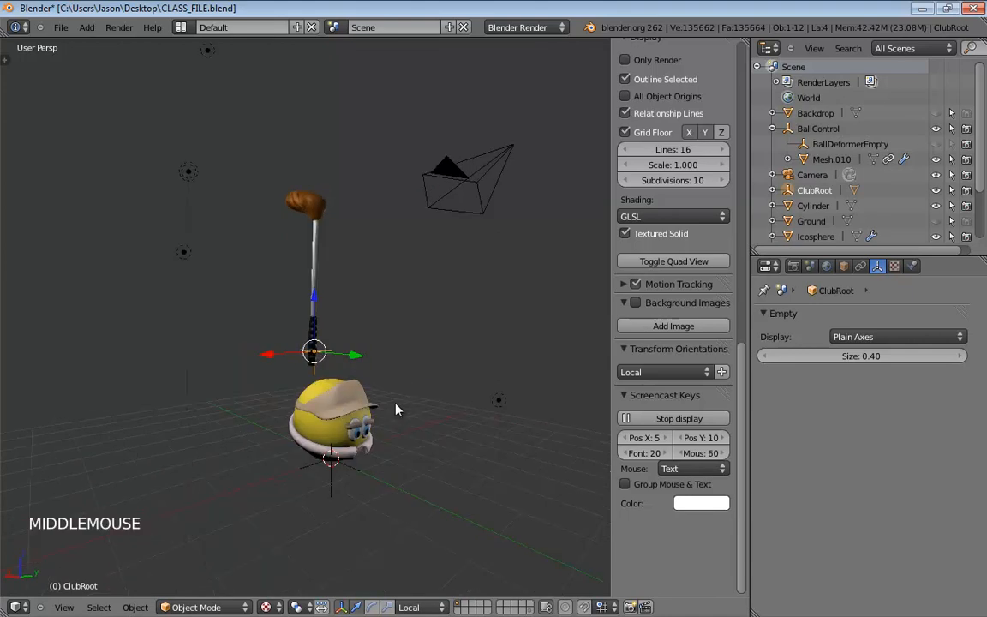
key("shift+a")
left_click(517, 286)
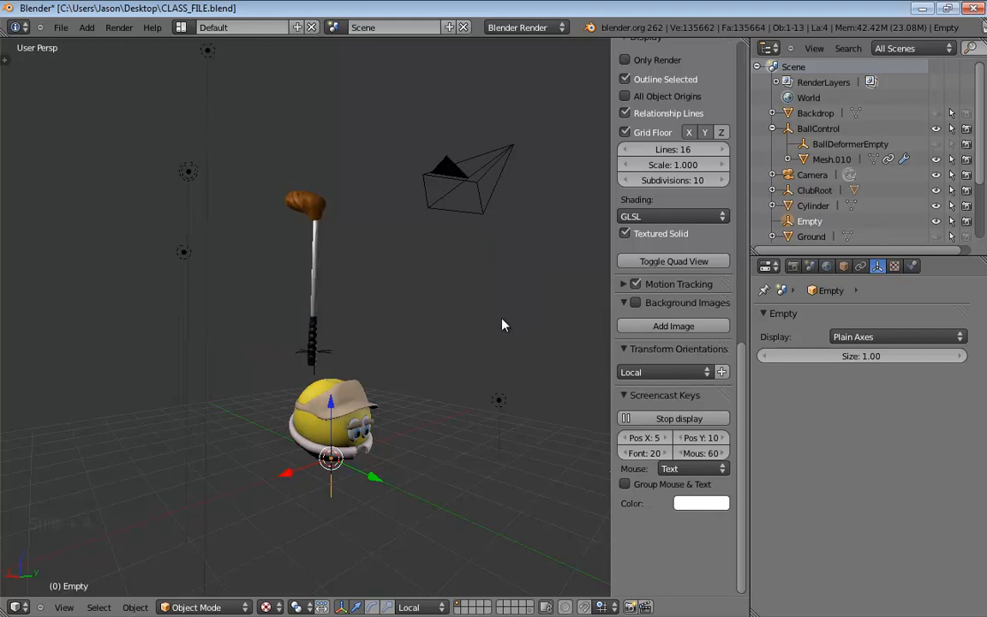
- Move the new empty along X to about 1.405 and rename it ClubCarry
left_click_drag(286, 474, 243, 492)
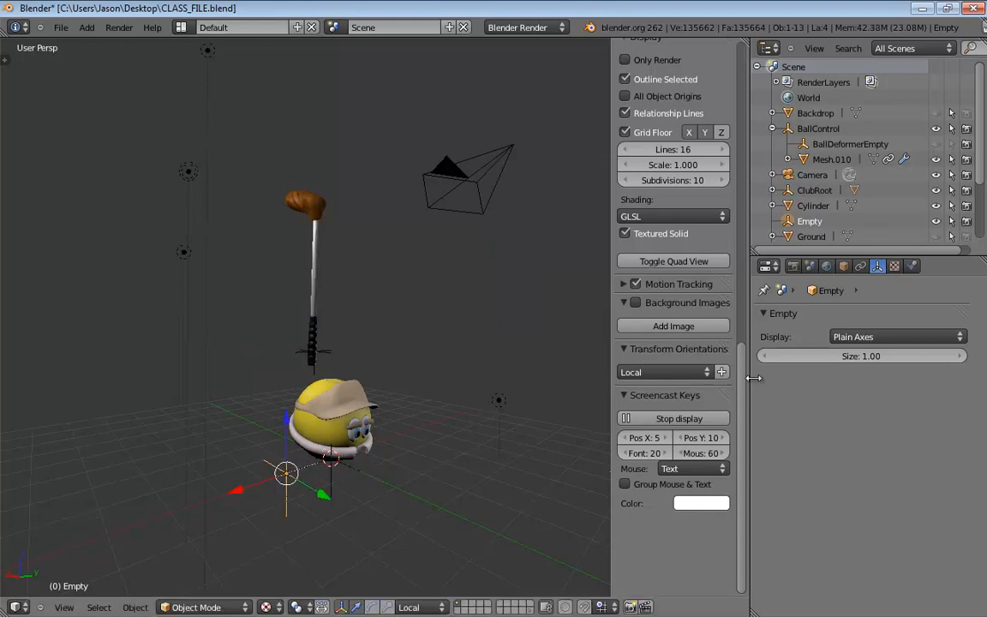
left_click(843, 266)
double_click(831, 319)
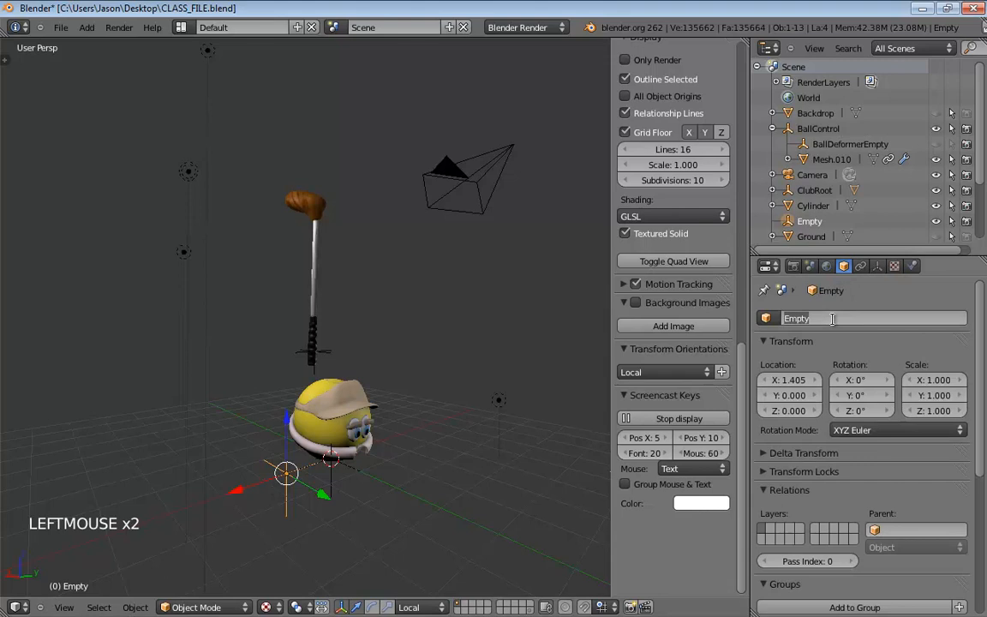
type("C")
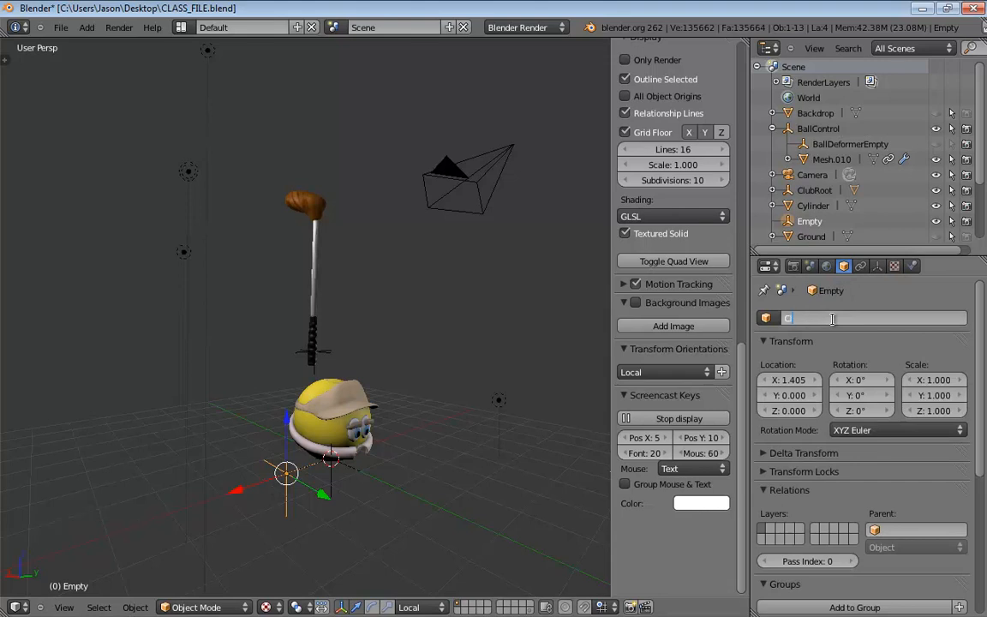
type("lubCarry")
key("Return")
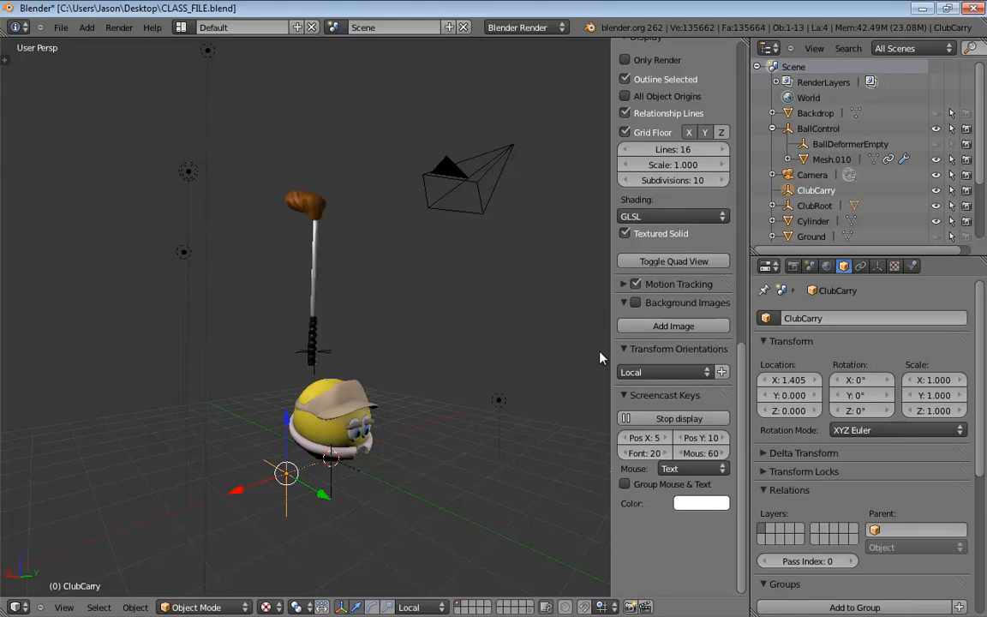
- Select the ball character and set the factor of its Twist deform modifier to 0.35
middle_click_drag(441, 388, 592, 393)
left_click(431, 518)
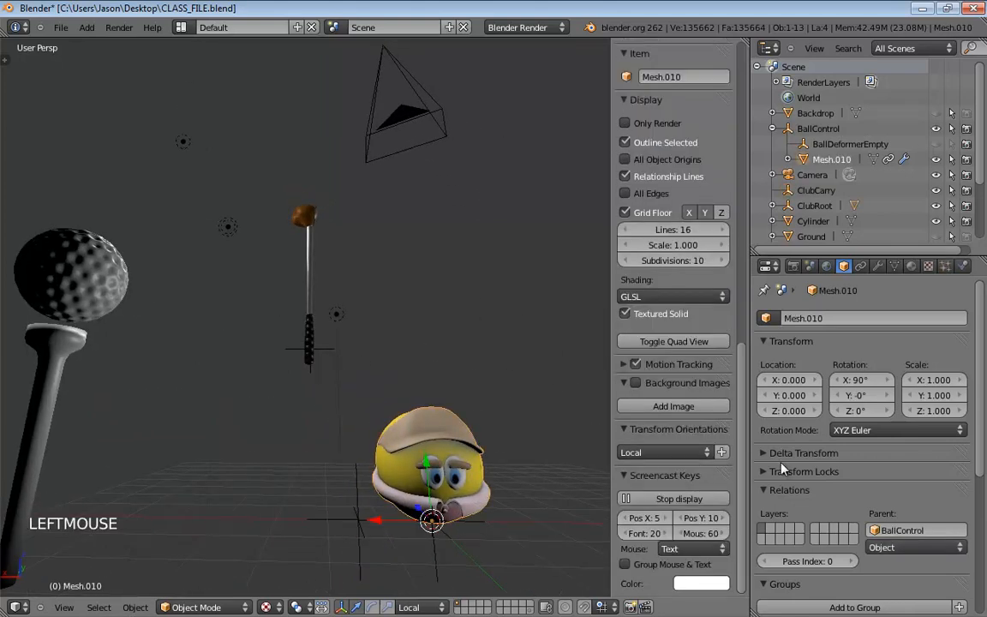
left_click(877, 266)
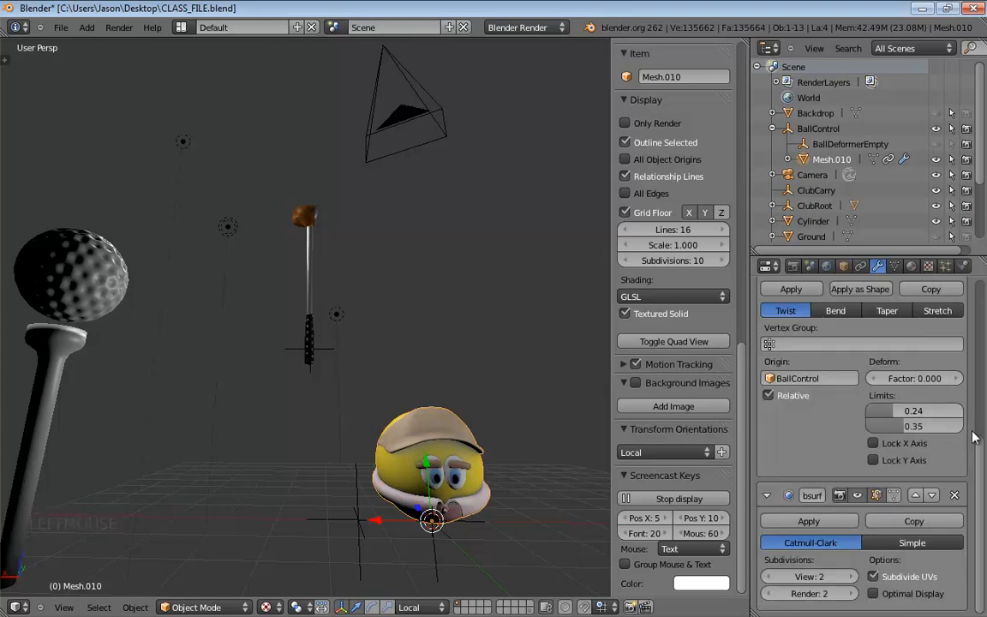
left_click(975, 469)
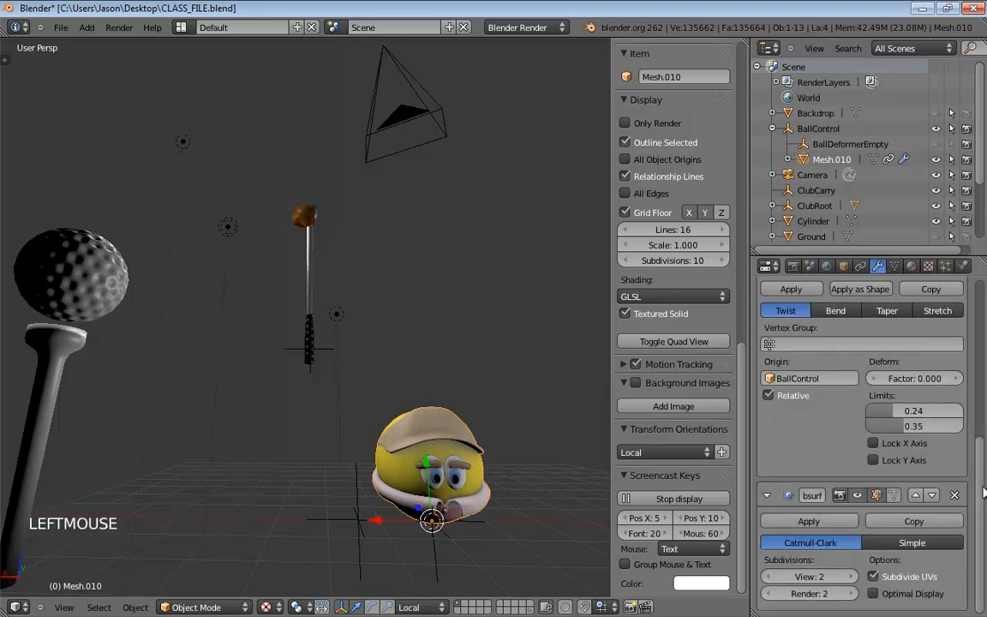
left_click_drag(975, 470, 900, 451)
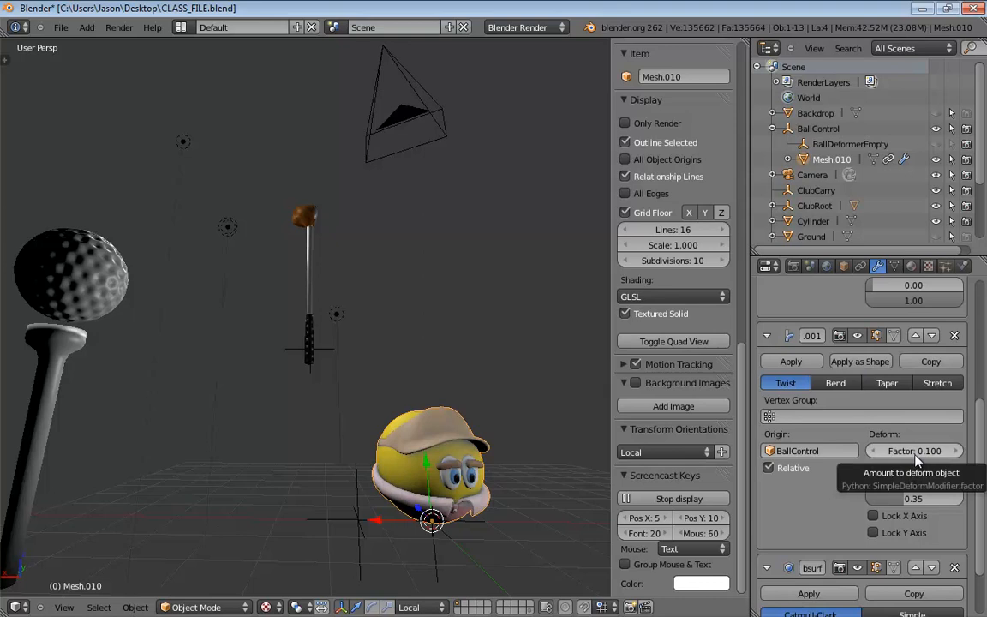
left_click(916, 450)
type("0.35")
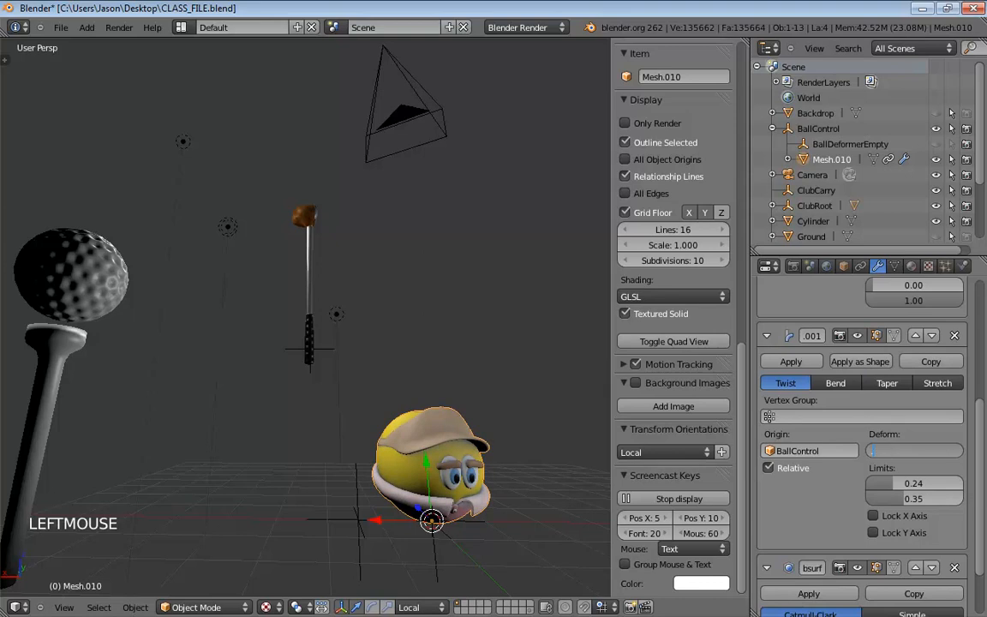
key("Return")
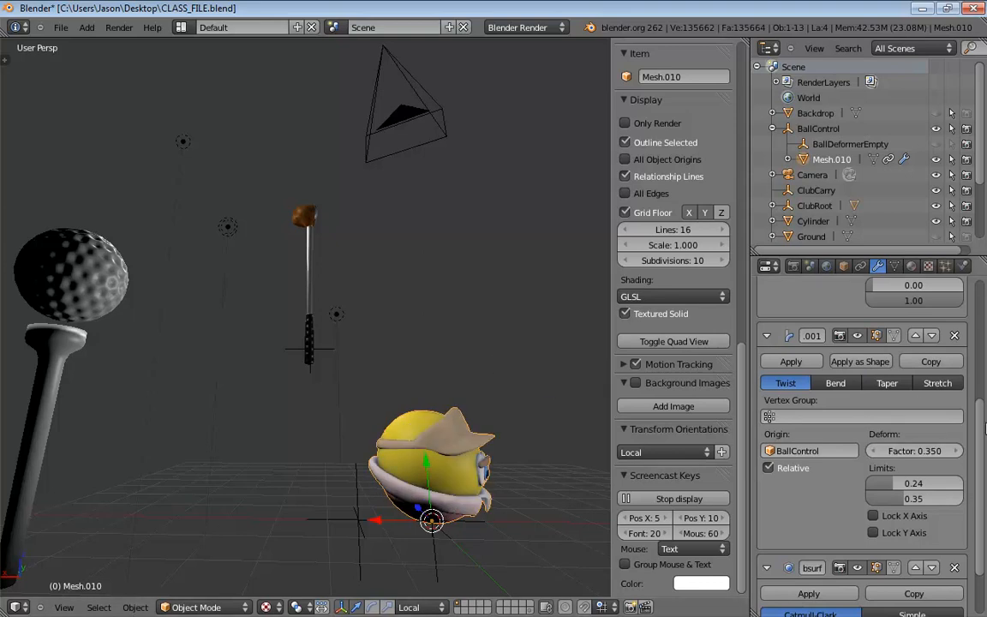
- Reset the Twist deform factor of the ball character to 0
left_click_drag(908, 454, 929, 452)
left_click(920, 450)
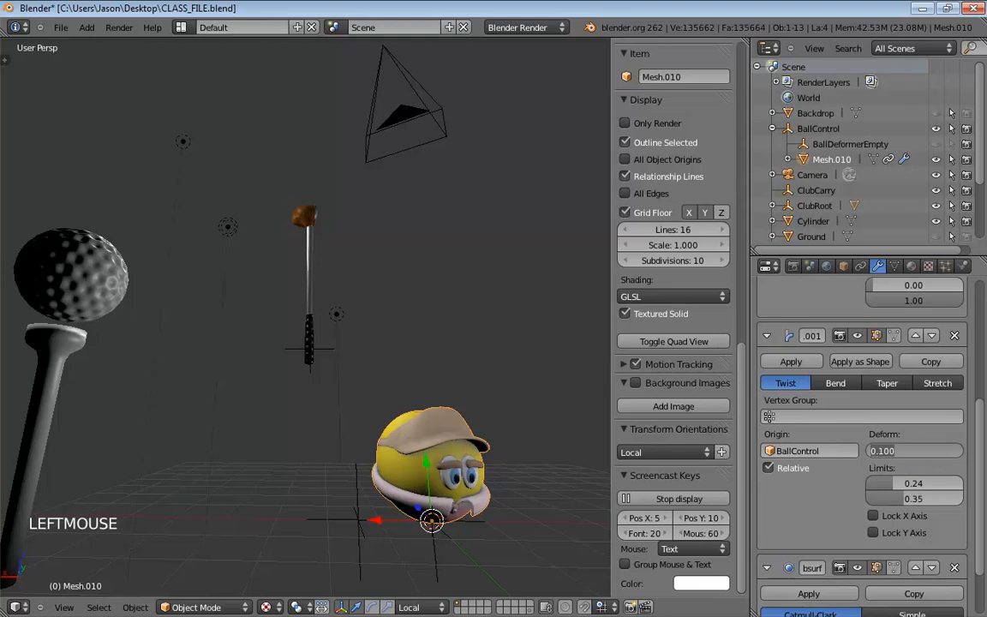
type("0")
key("Return")
middle_click_drag(502, 386, 467, 352)
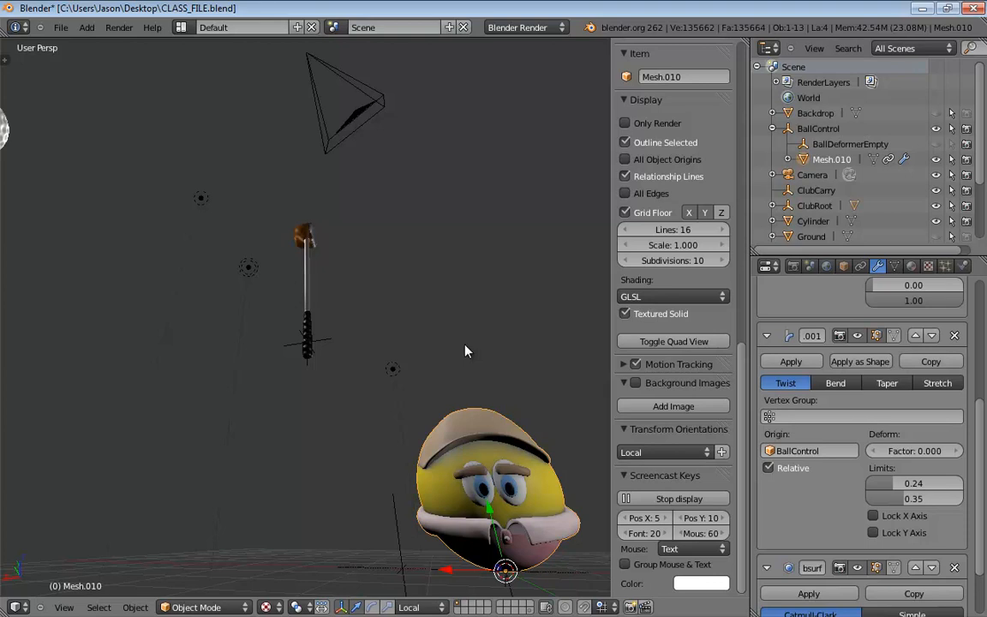
left_click(534, 499)
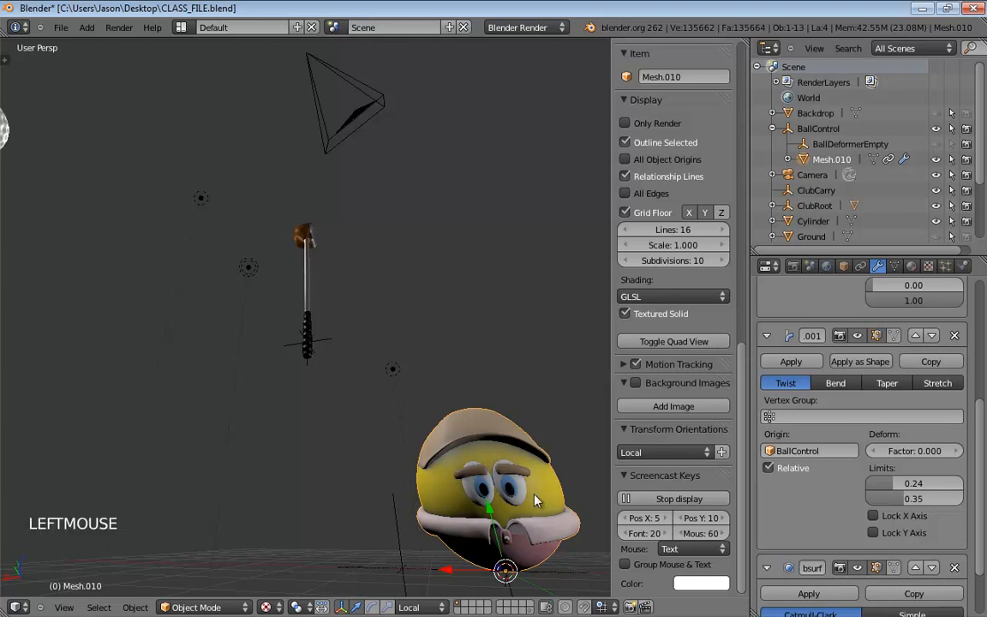
left_click(844, 266)
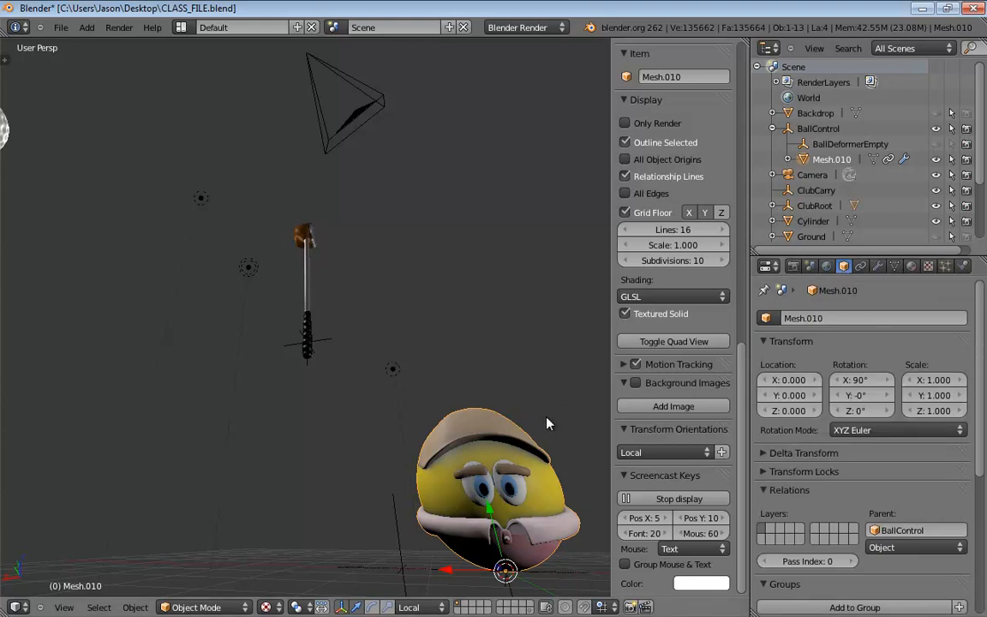
middle_click_drag(546, 422, 450, 310, "shift")
scroll(445, 336, "down", 2)
middle_click_drag(450, 310, 451, 304, "shift")
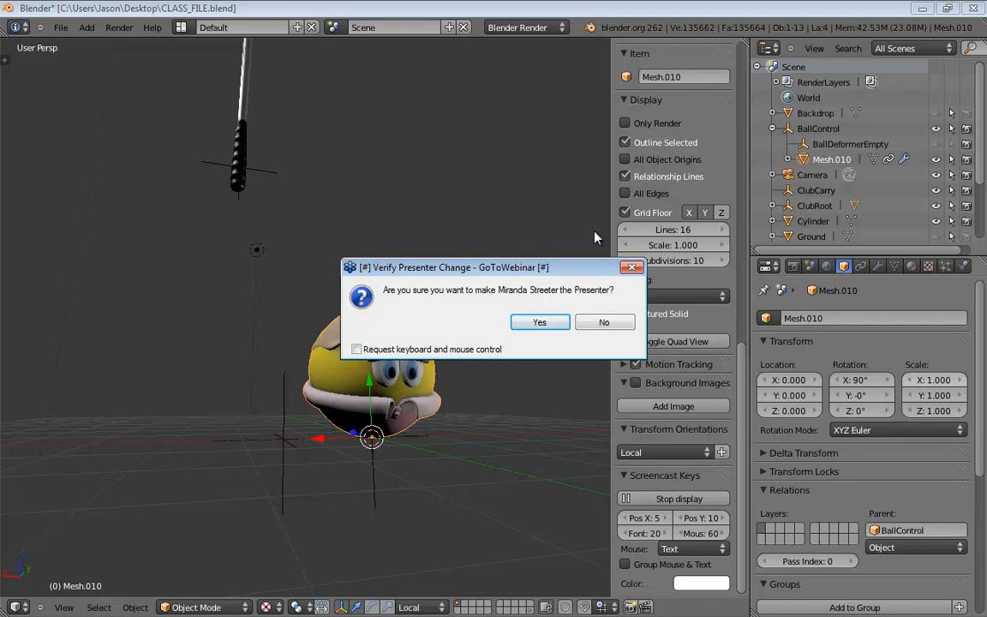
- Confirm handing the GoToWebinar presenter role to the other participant
left_click(530, 324)
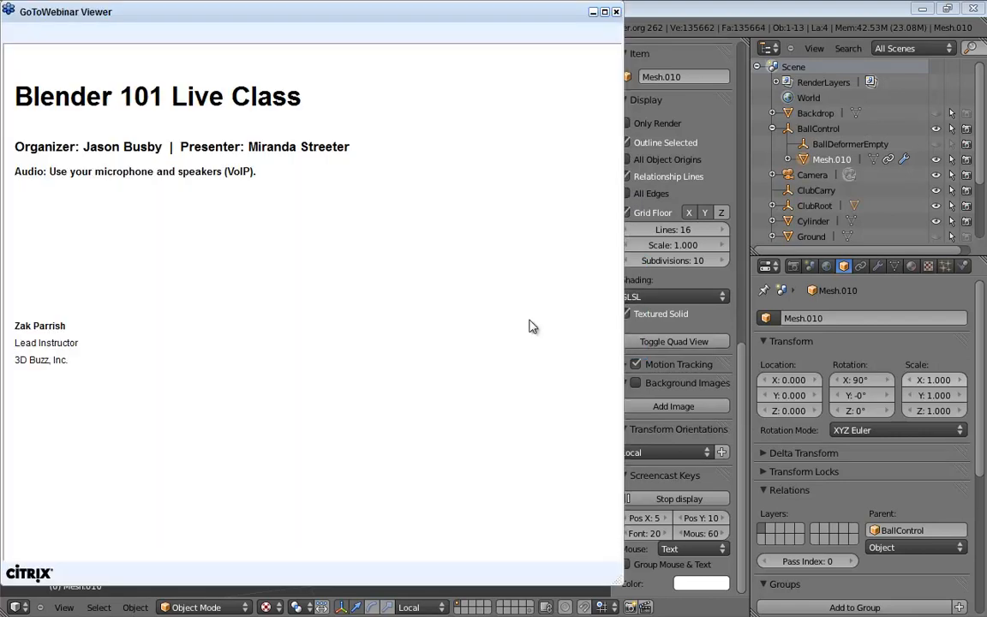
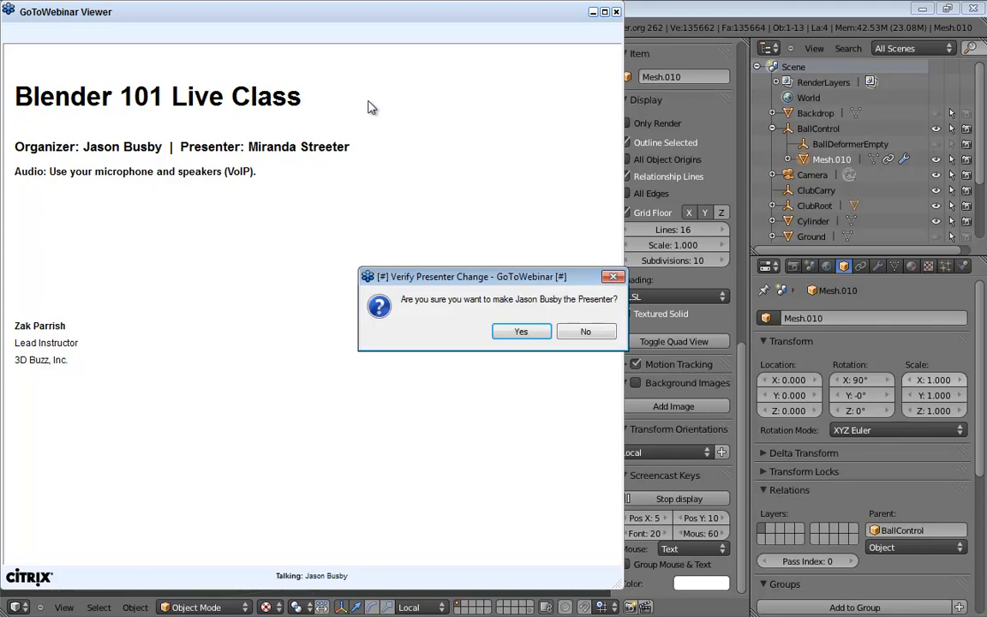
- Take over the GoToWebinar presenter role and start sharing the screen
left_click(465, 332)
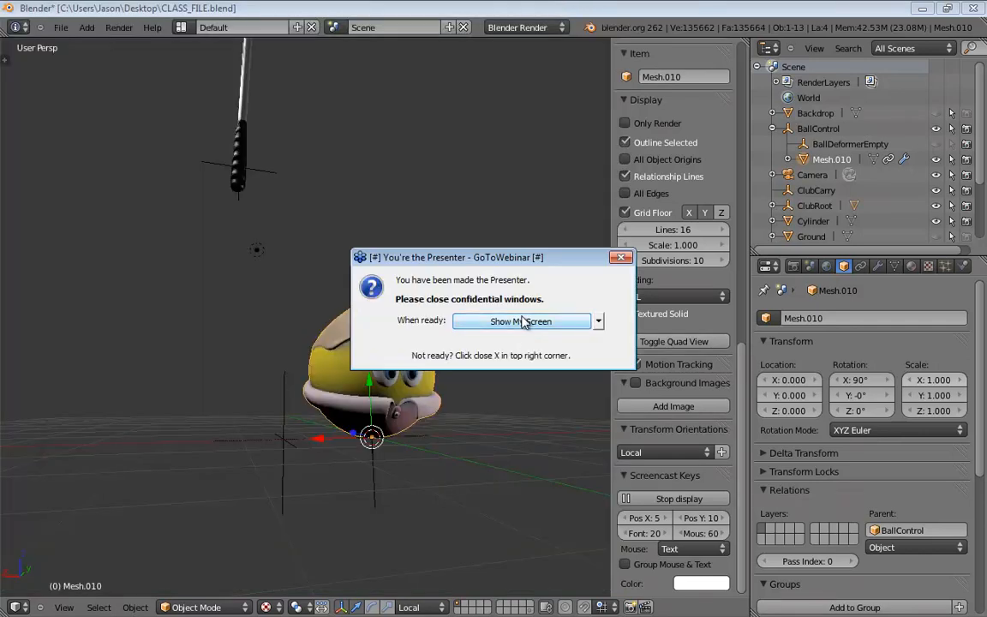
left_click(524, 334)
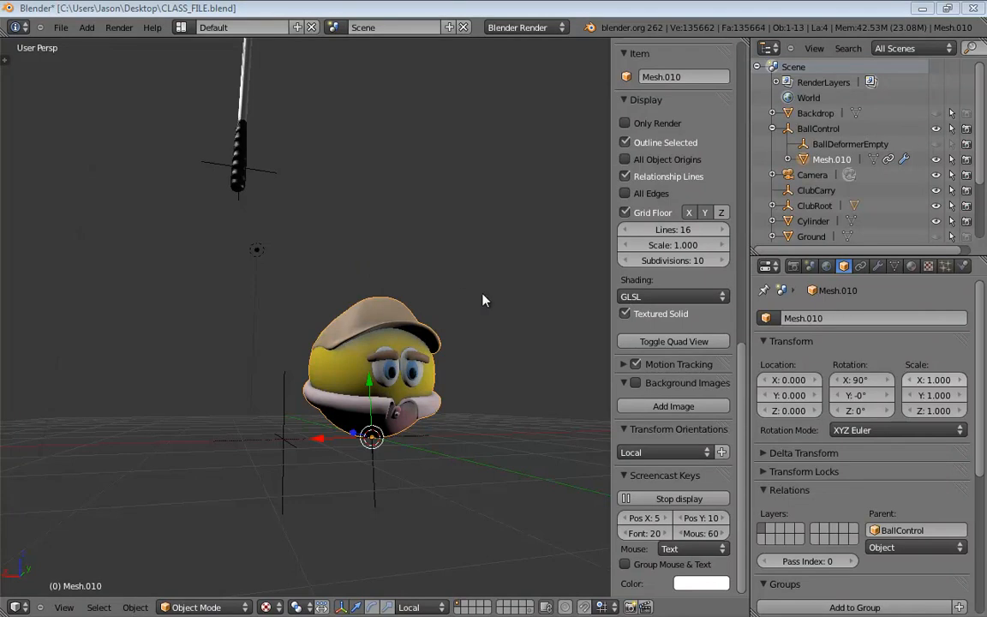
- Review the Bend and Twist deform modifier settings of the ball character mesh
left_click(873, 269)
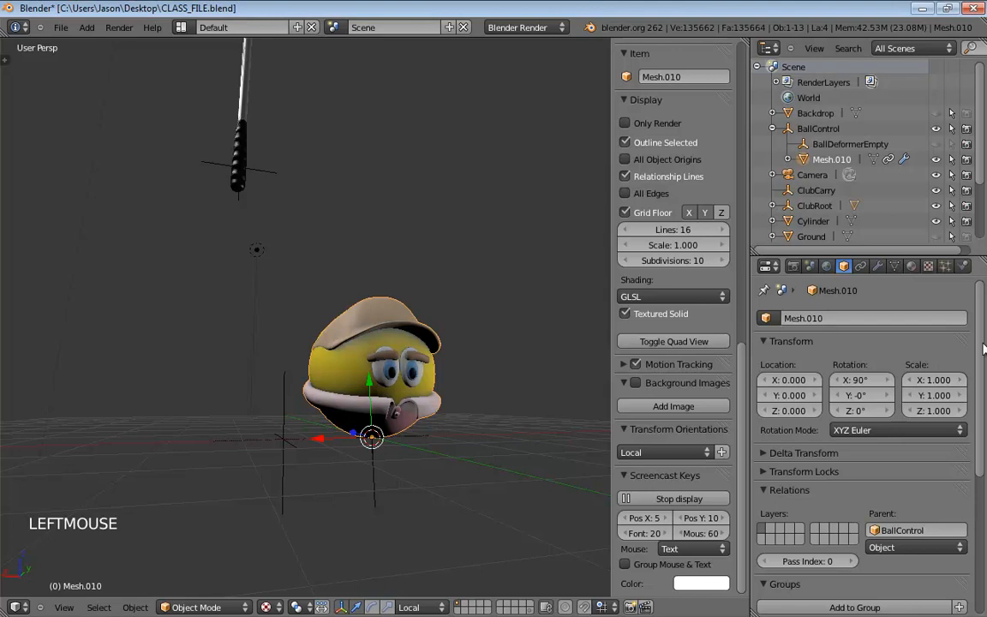
left_click(877, 266)
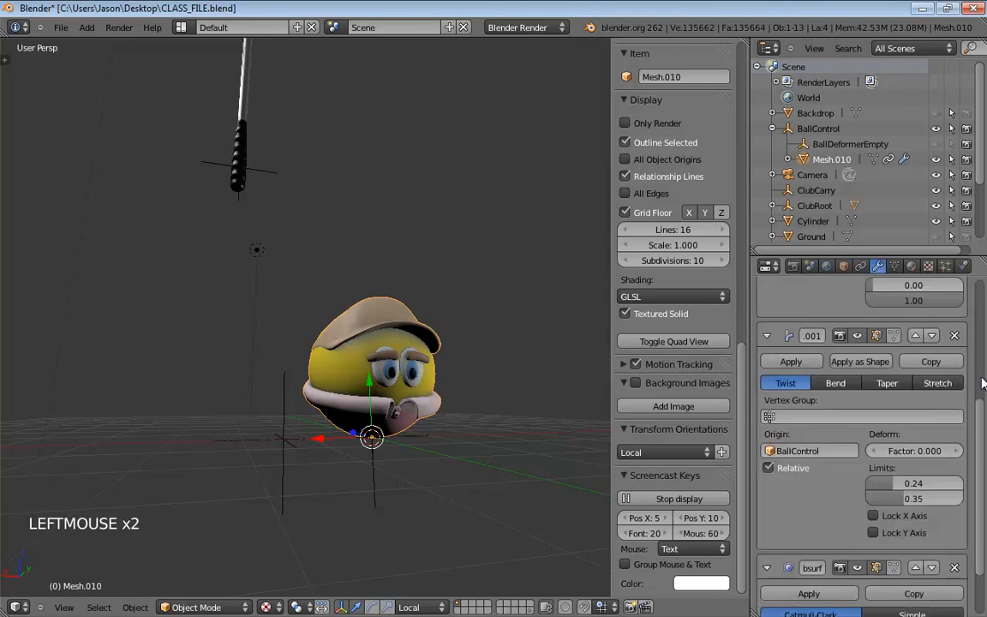
left_click_drag(981, 383, 978, 367)
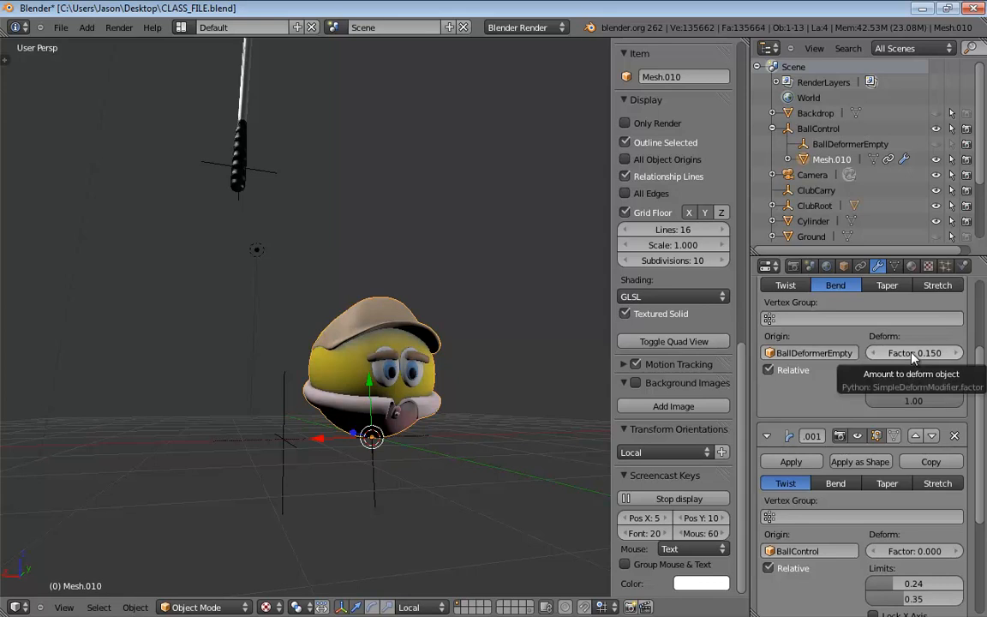
- Move the ClubCarry empty up to about 0.350 on Z and closer to the ball at about 1.229 on X
left_click(287, 419)
left_click_drag(284, 379, 282, 356)
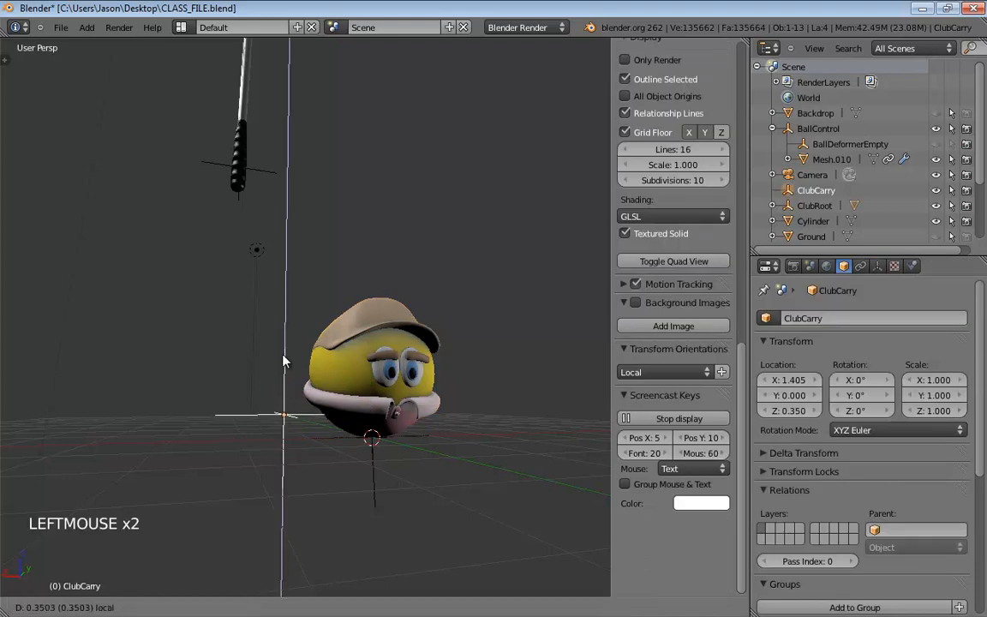
middle_click_drag(304, 357, 304, 405)
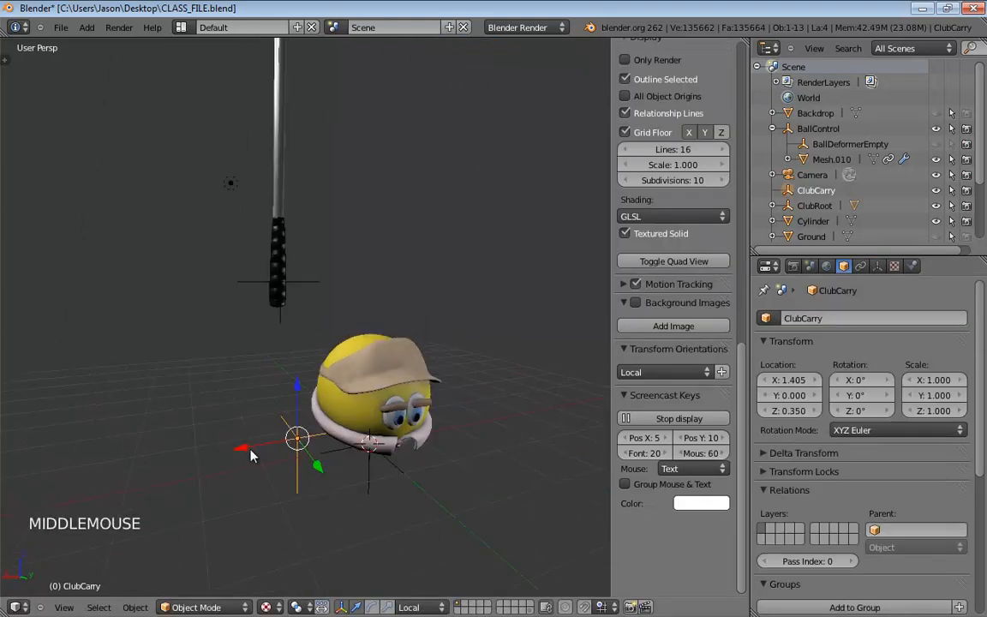
left_click_drag(249, 448, 258, 446)
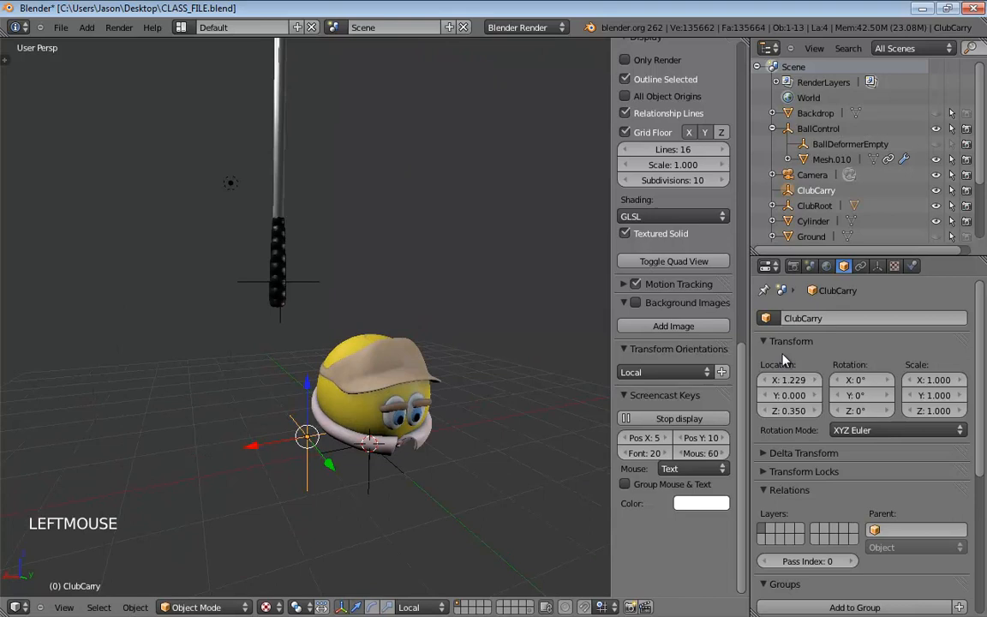
- Reduce the display size of the ClubCarry empty to about 0.33
left_click(878, 267)
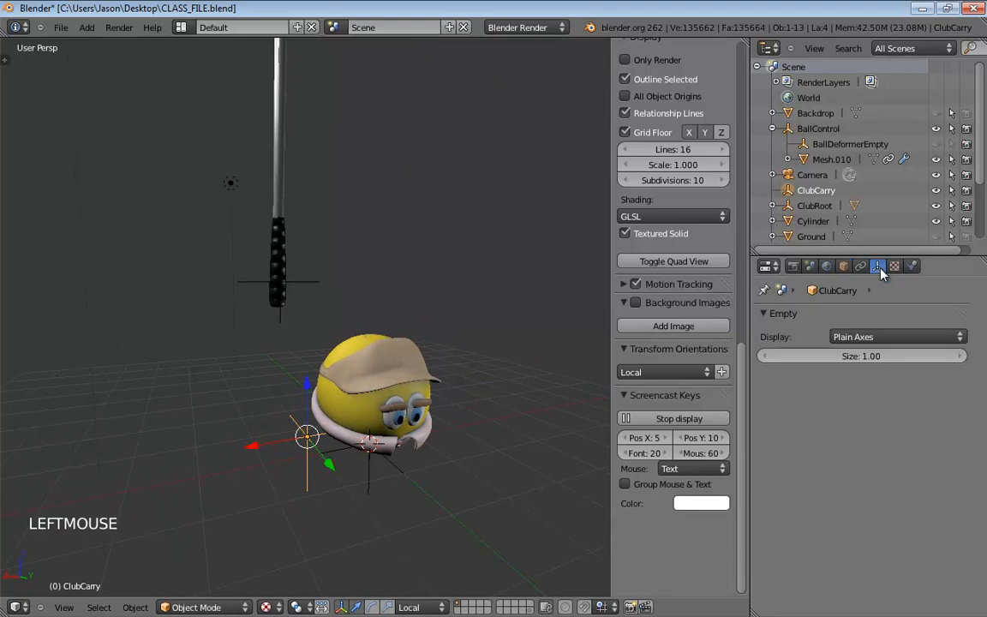
left_click(861, 358)
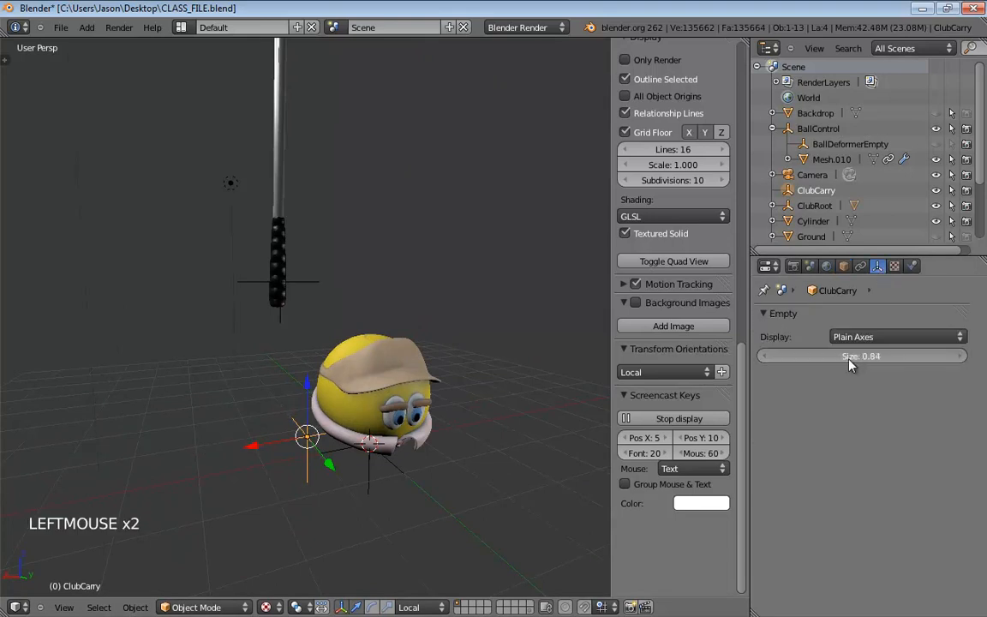
left_click_drag(851, 365, 810, 370)
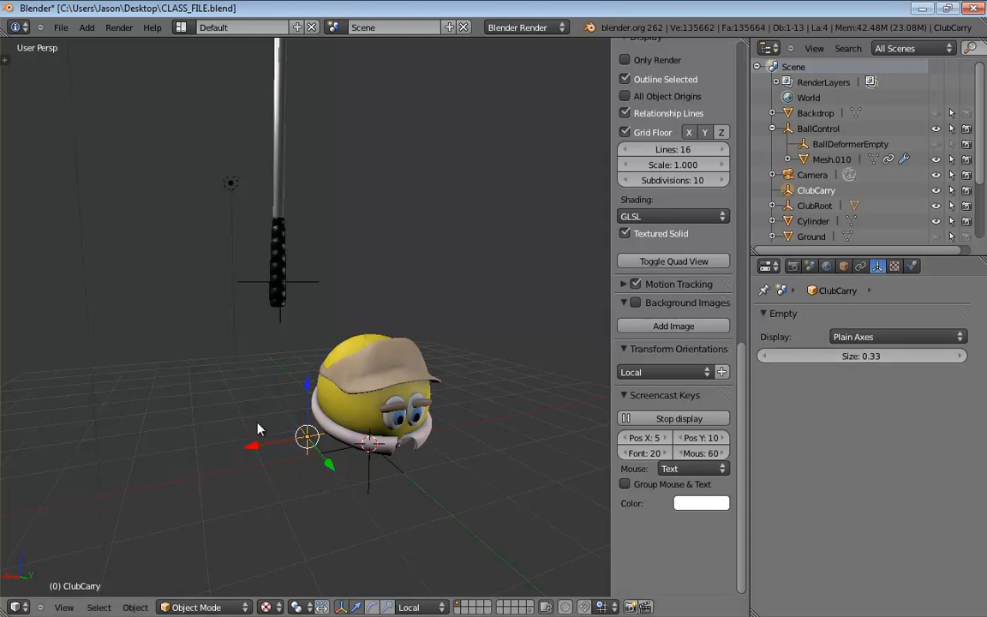
middle_click_drag(257, 428, 229, 401)
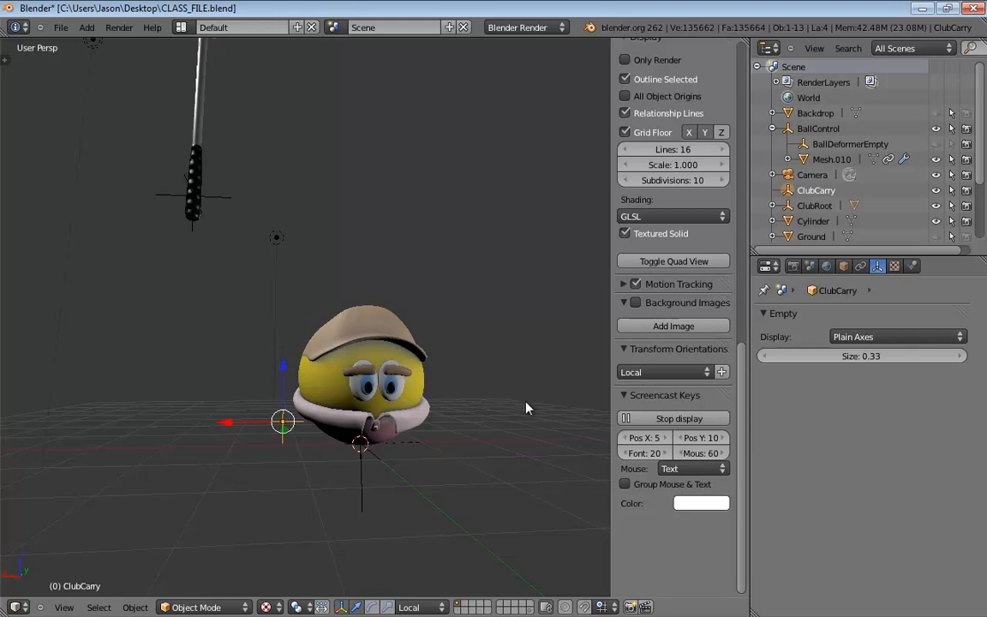
- Snap the 3D cursor to the scene center and add an empty there
right_click(467, 216)
right_click(493, 175)
right_click(517, 139)
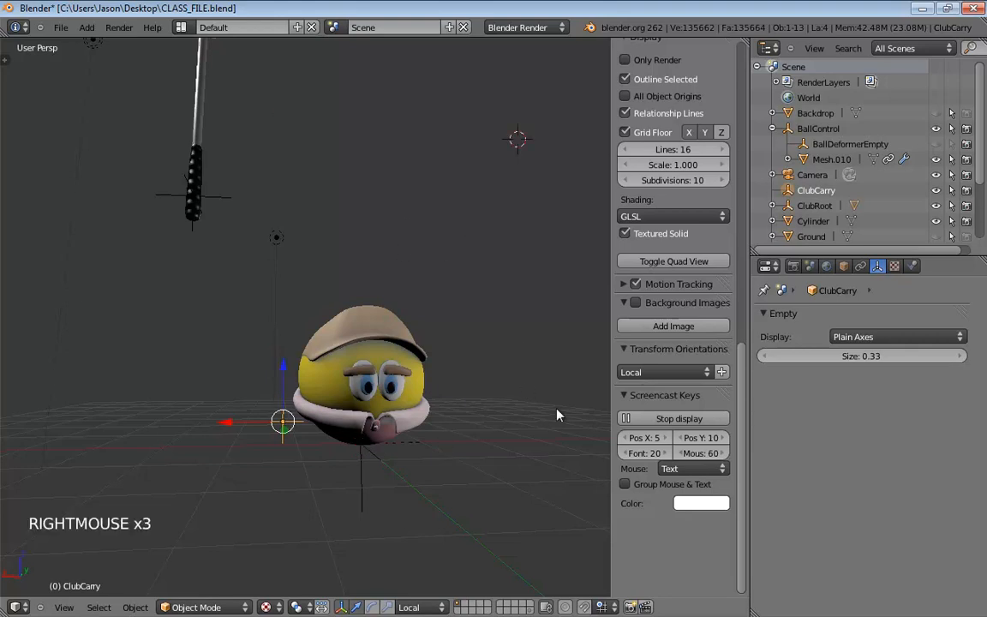
key("shift+s")
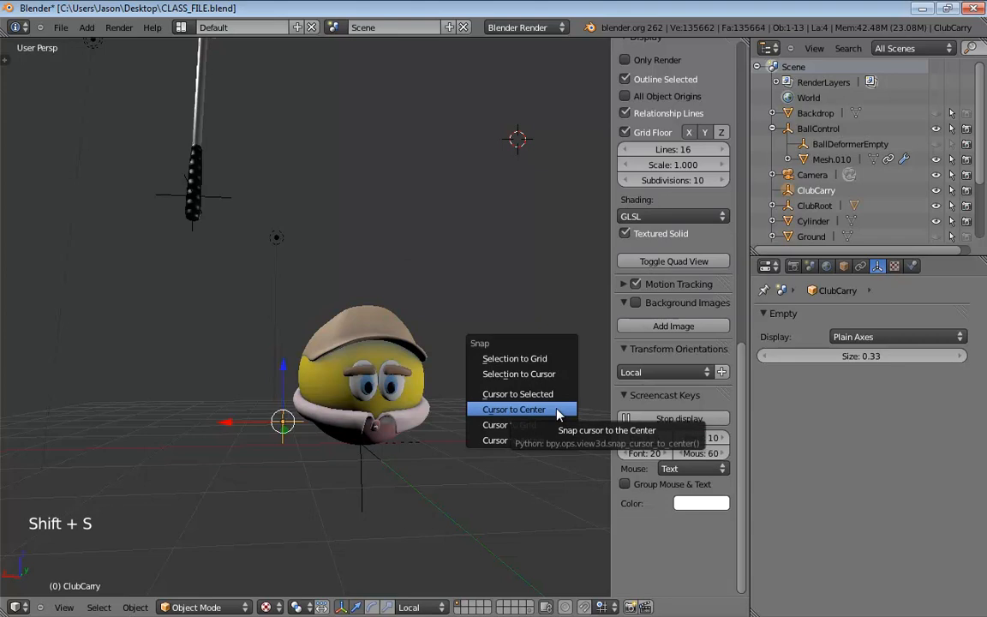
left_click(555, 410)
middle_click_drag(416, 456, 346, 431)
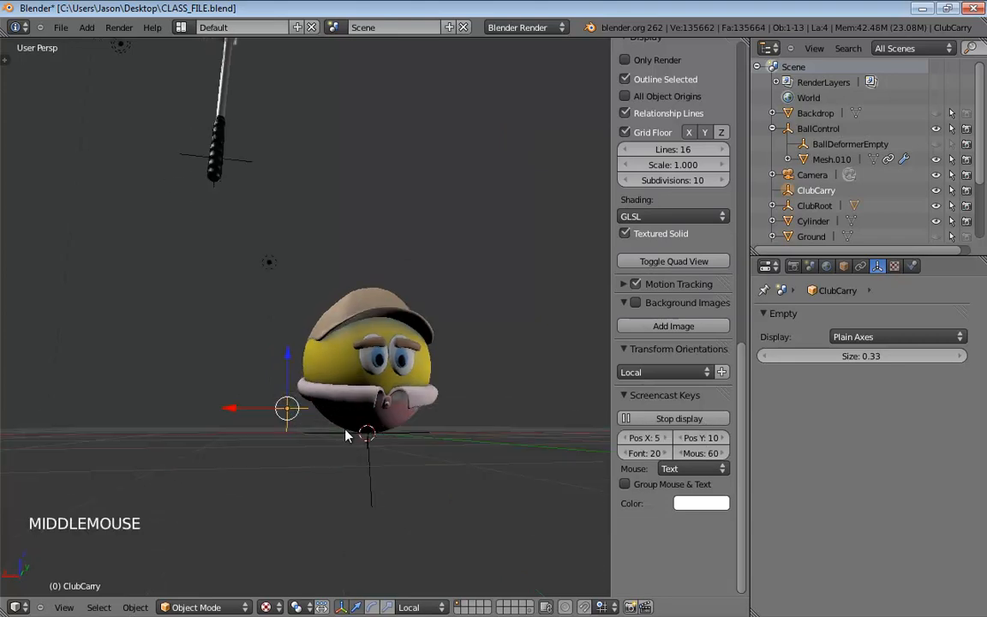
key("shift+a")
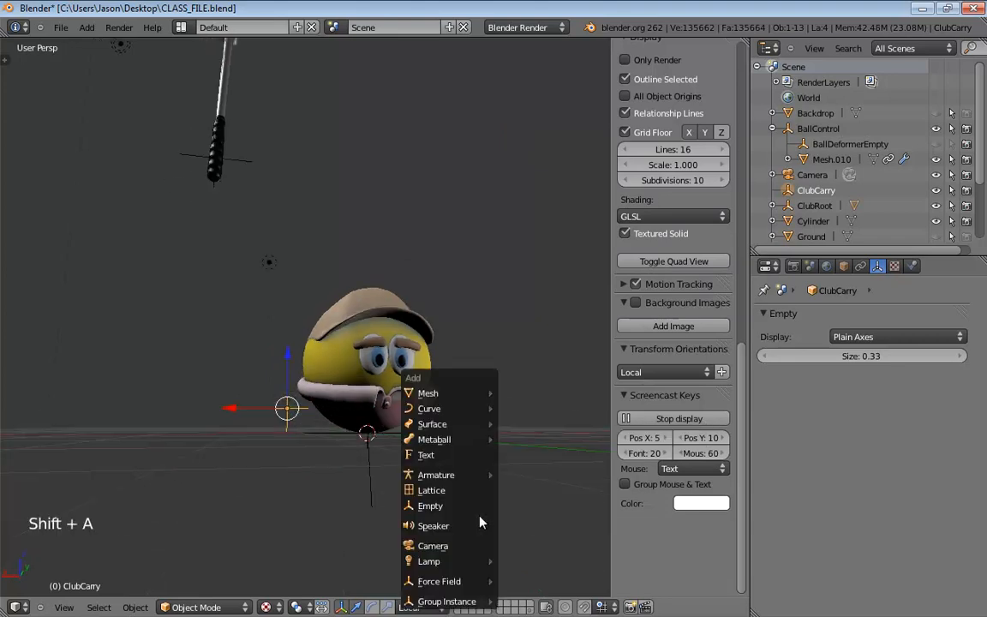
left_click(460, 506)
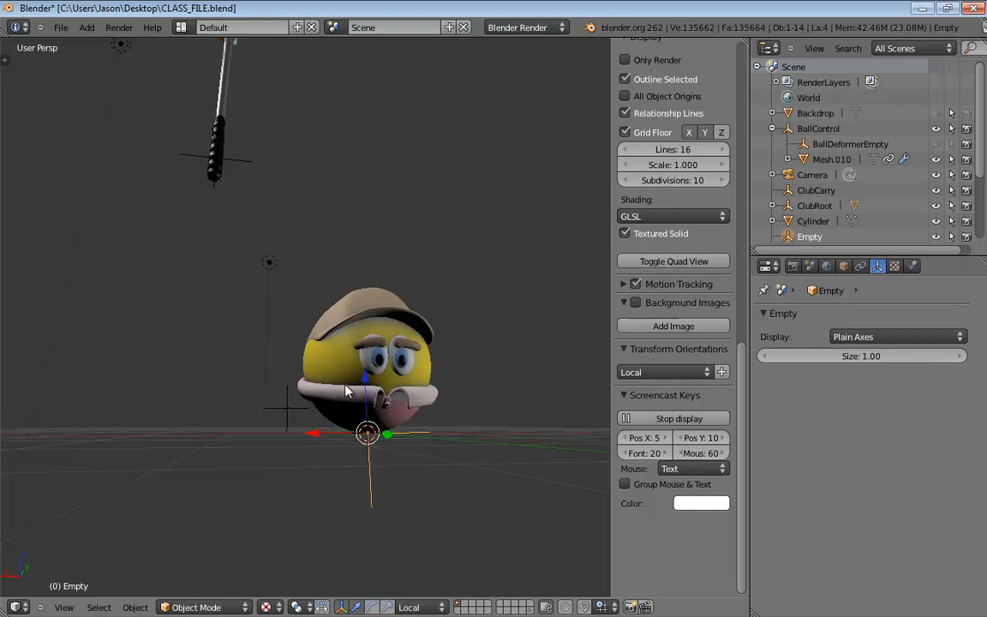
- Raise the new empty to about 0.924 on Z inside the ball and set its display size to about 1.36
left_click_drag(364, 385, 366, 320)
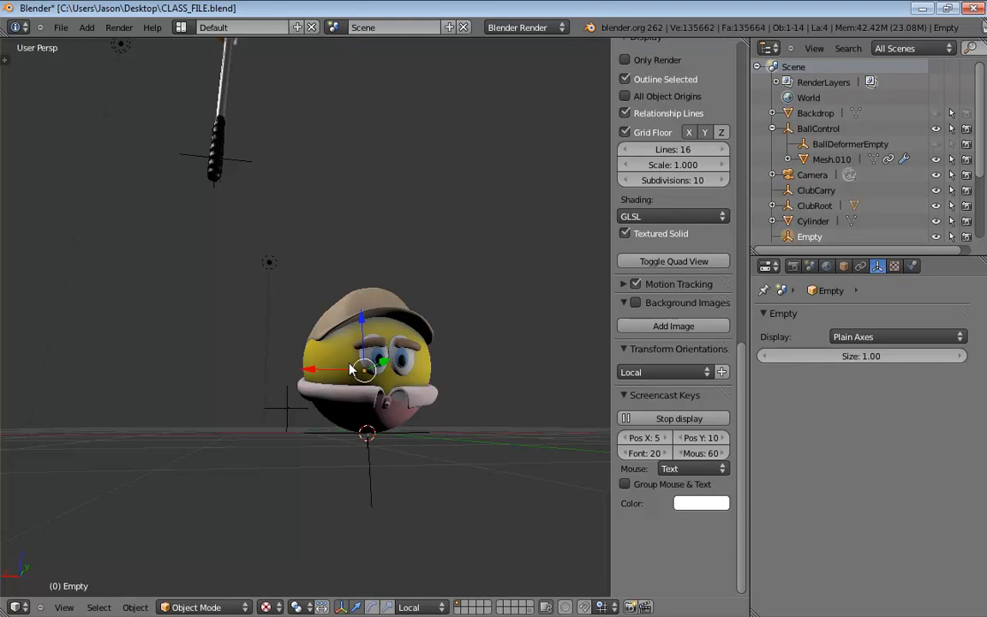
left_click_drag(361, 320, 361, 319)
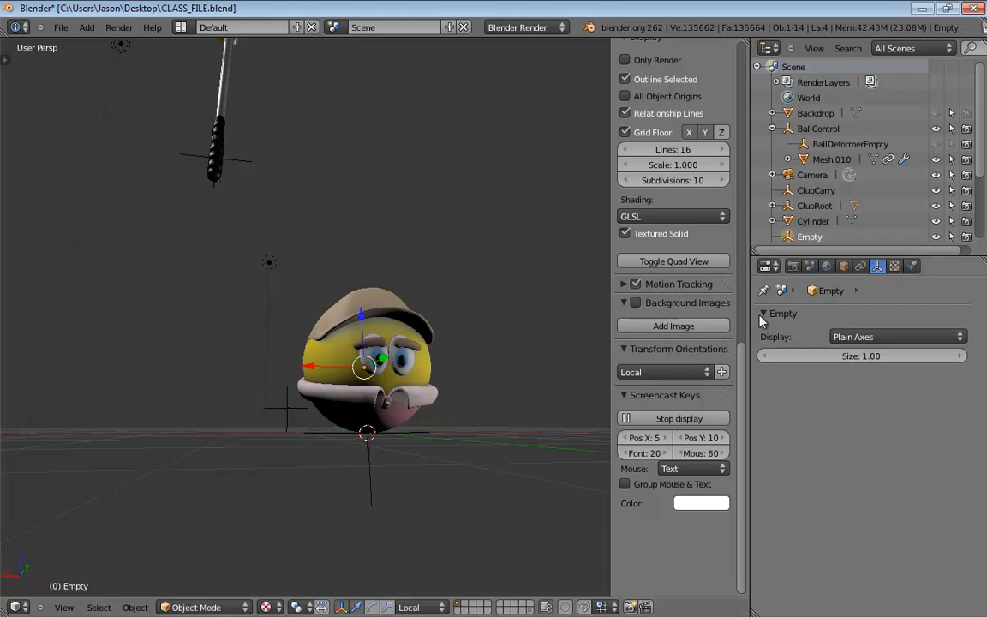
middle_click_drag(463, 324, 284, 335)
left_click_drag(228, 335, 230, 334)
middle_click_drag(357, 352, 502, 353)
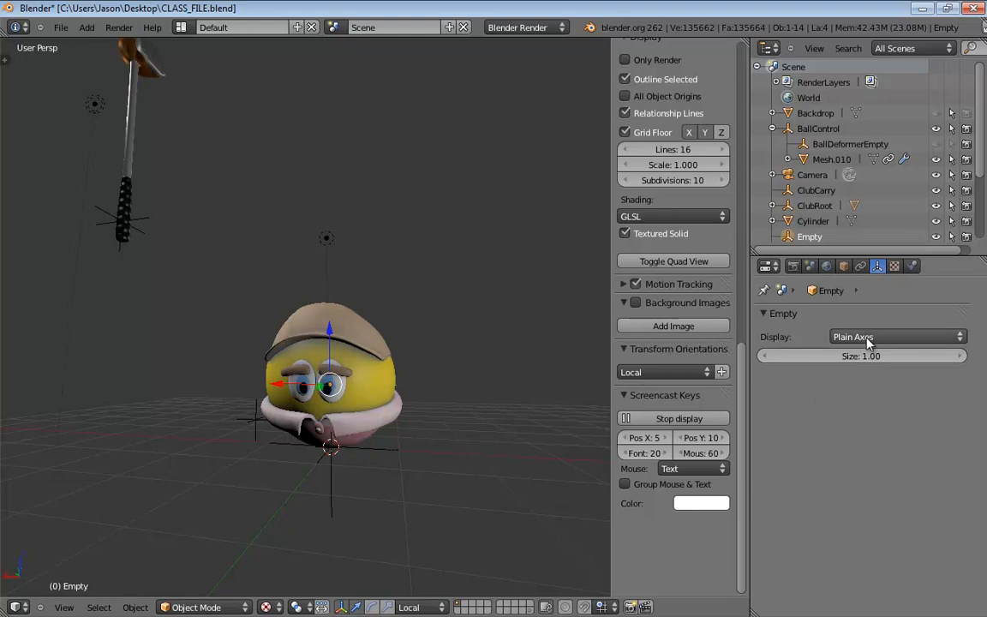
left_click_drag(857, 354, 883, 355)
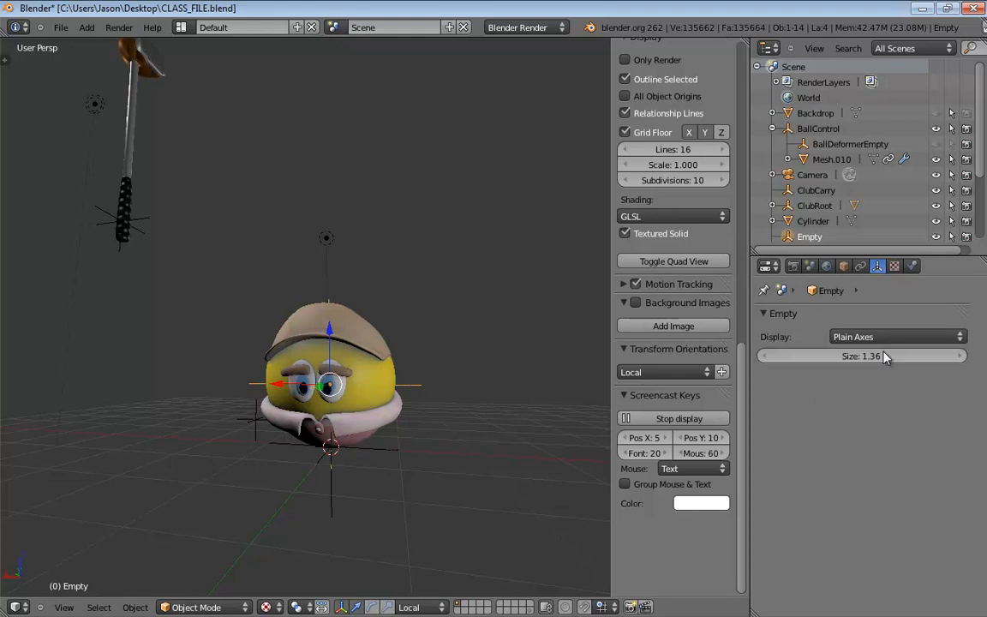
- Try the Sphere display type on the new empty and return it to Plain Axes
left_click(865, 336)
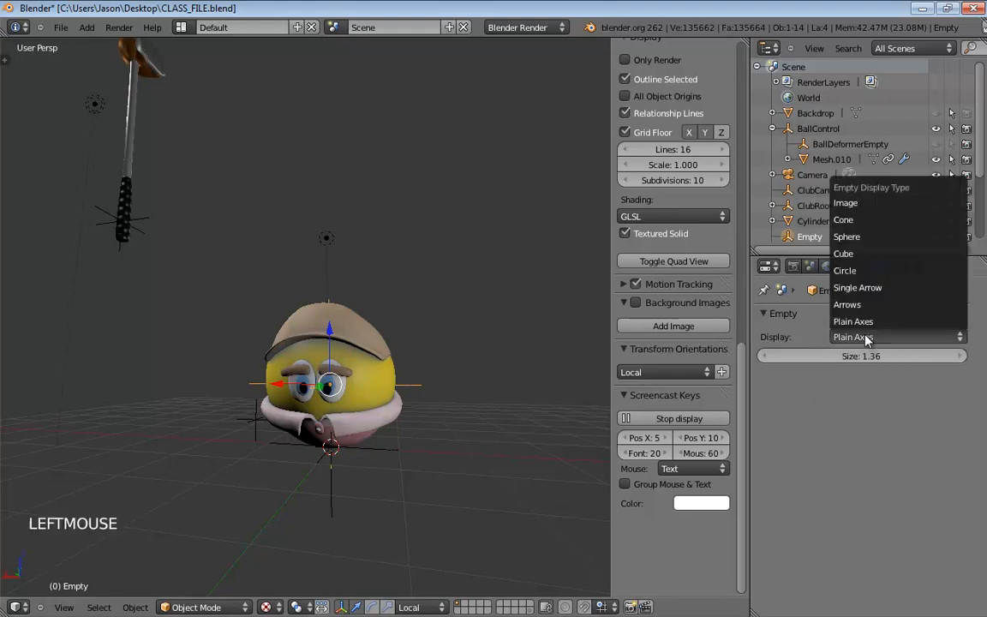
left_click(852, 236)
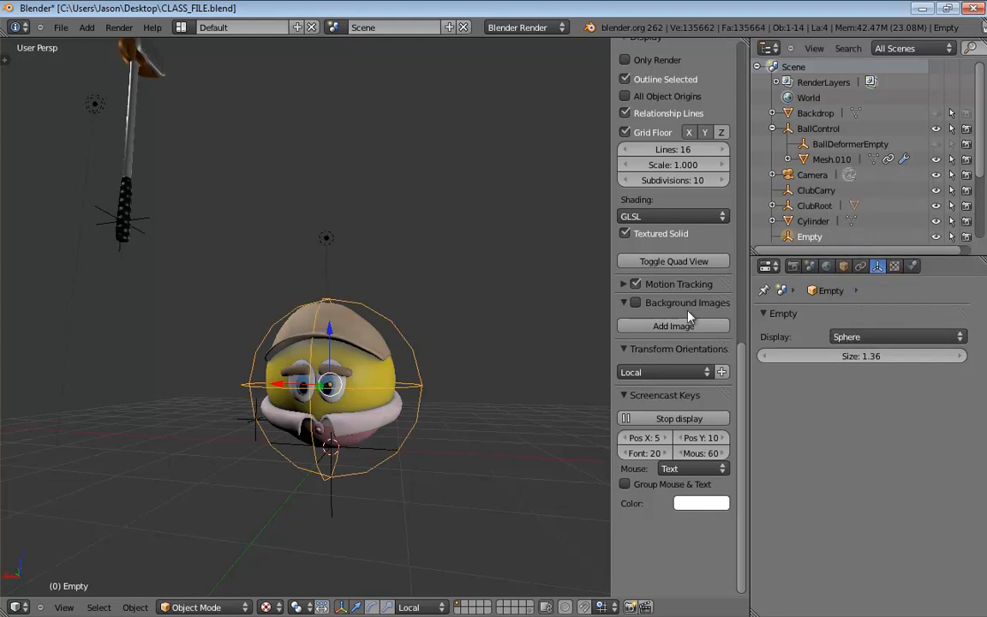
middle_click_drag(531, 360, 493, 367)
left_click(863, 337)
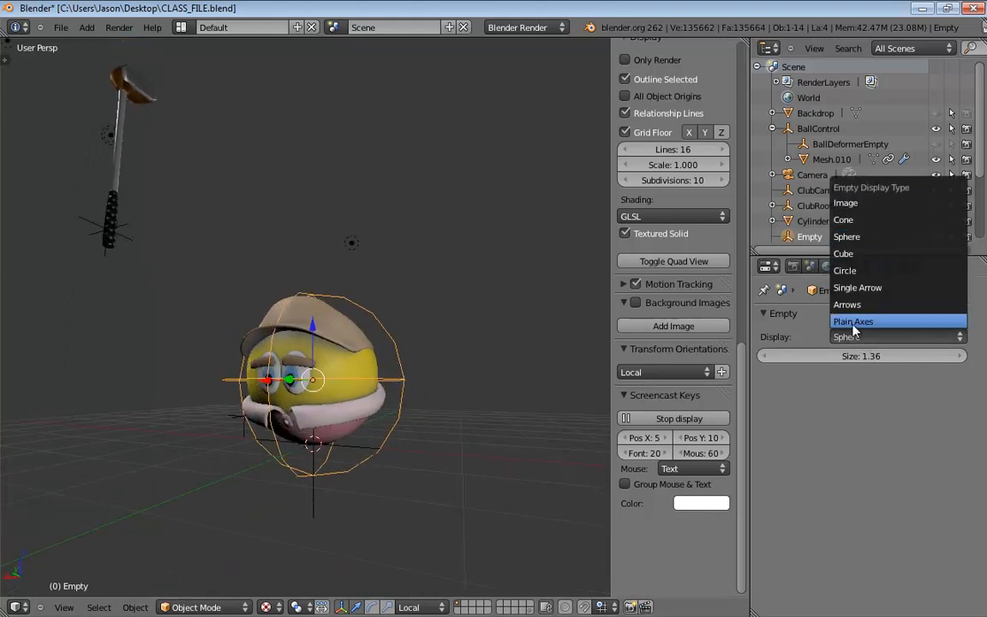
left_click(854, 323)
- Rename the empty inside the ball as ClubSwing
middle_click_drag(462, 405, 419, 438)
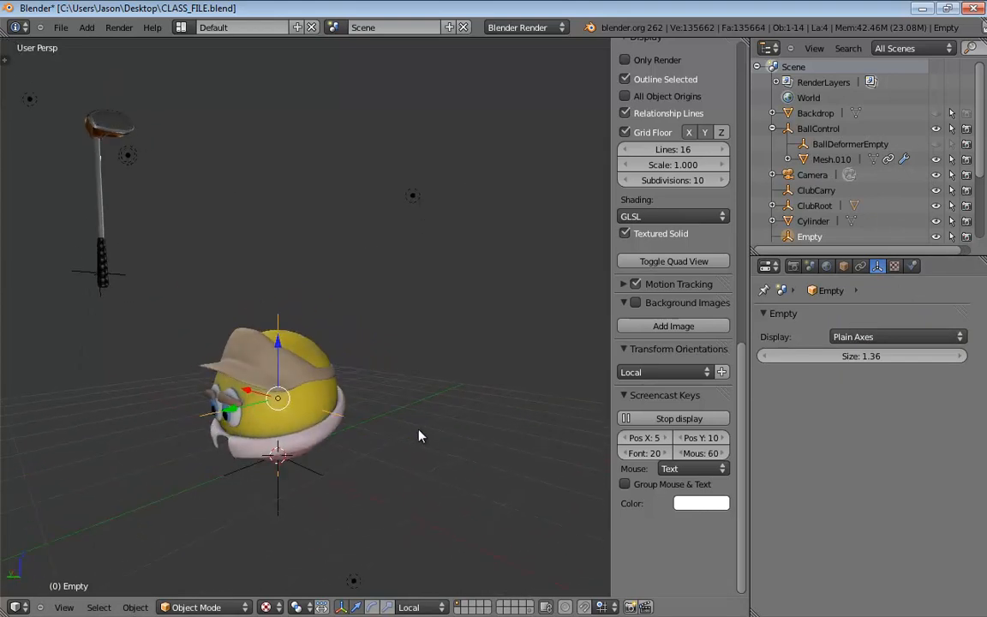
left_click(843, 266)
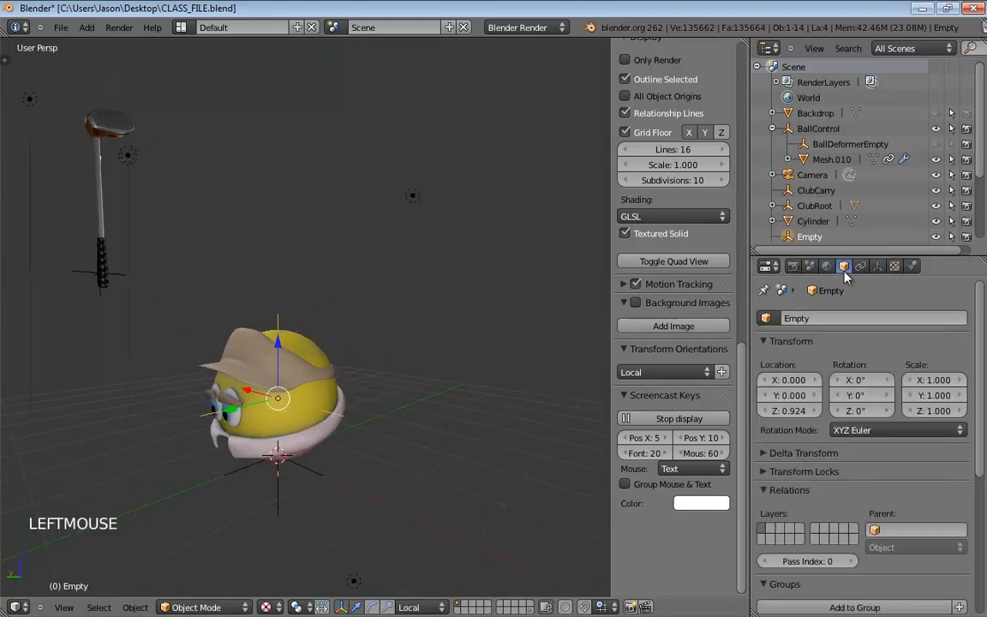
double_click(836, 319)
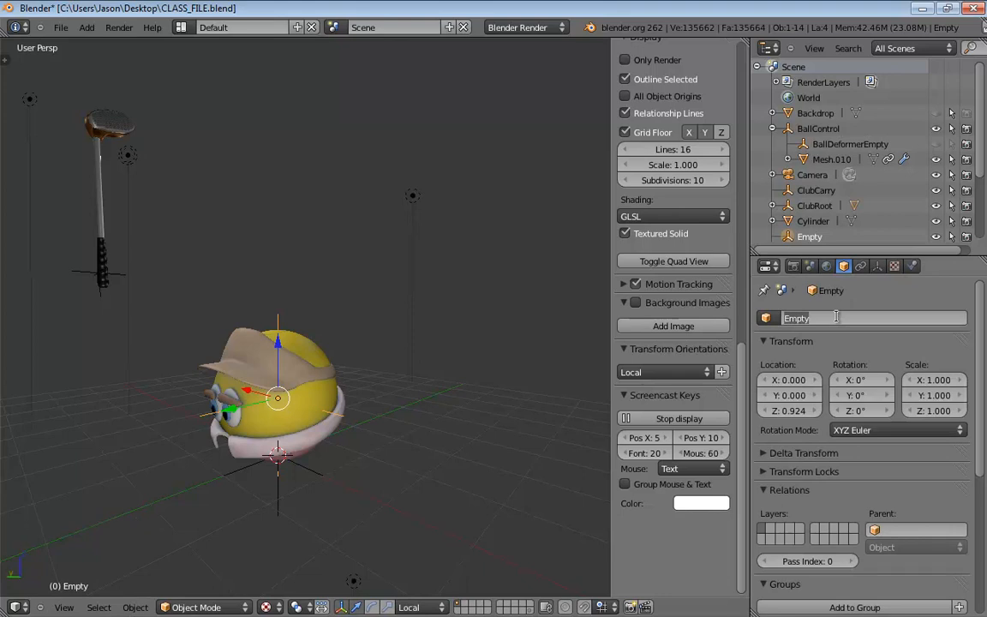
type("ClubSwing")
key("Return")
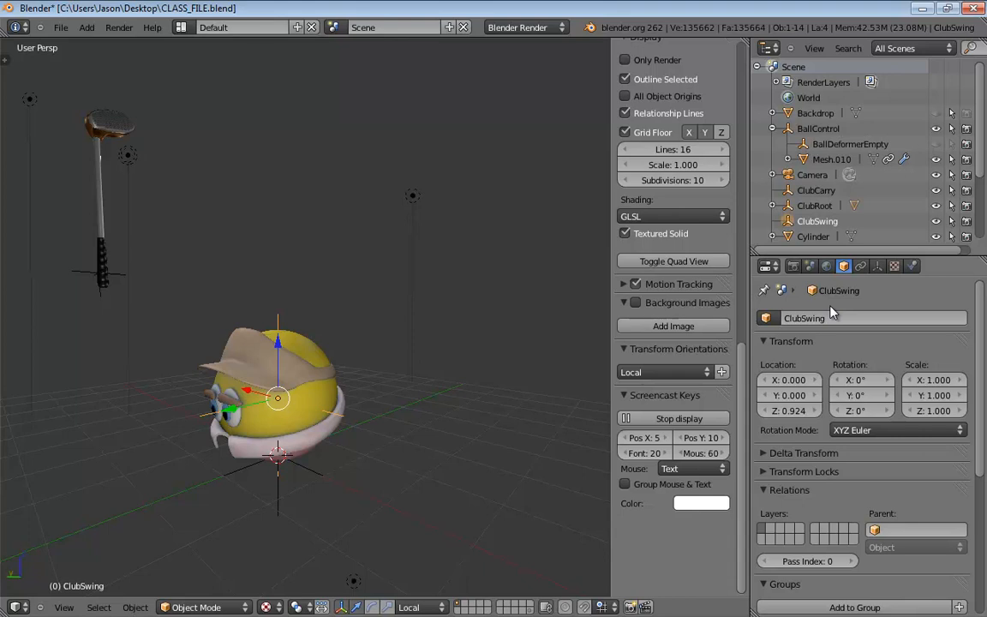
- Duplicate the ClubSwing empty along Y to about 1.402 and reduce the duplicate's display size to about 0.28
middle_click_drag(230, 377, 307, 401)
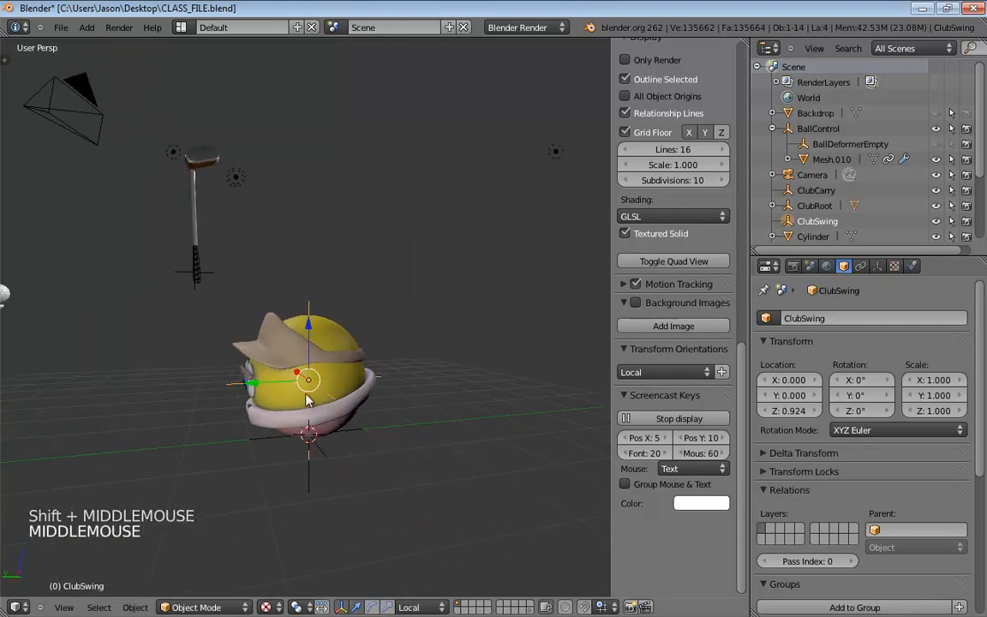
key("shift+d")
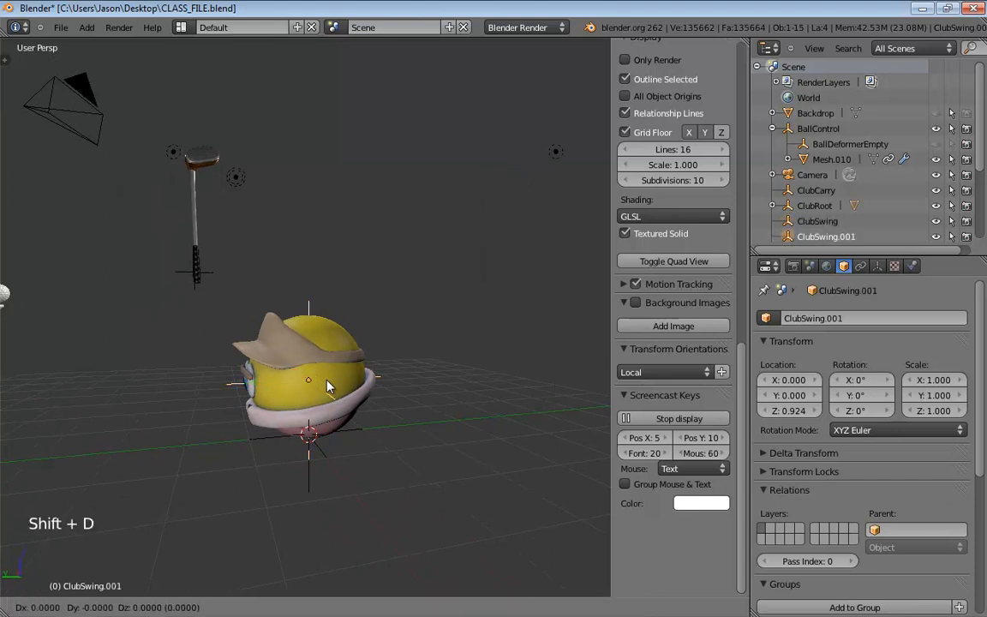
key("y")
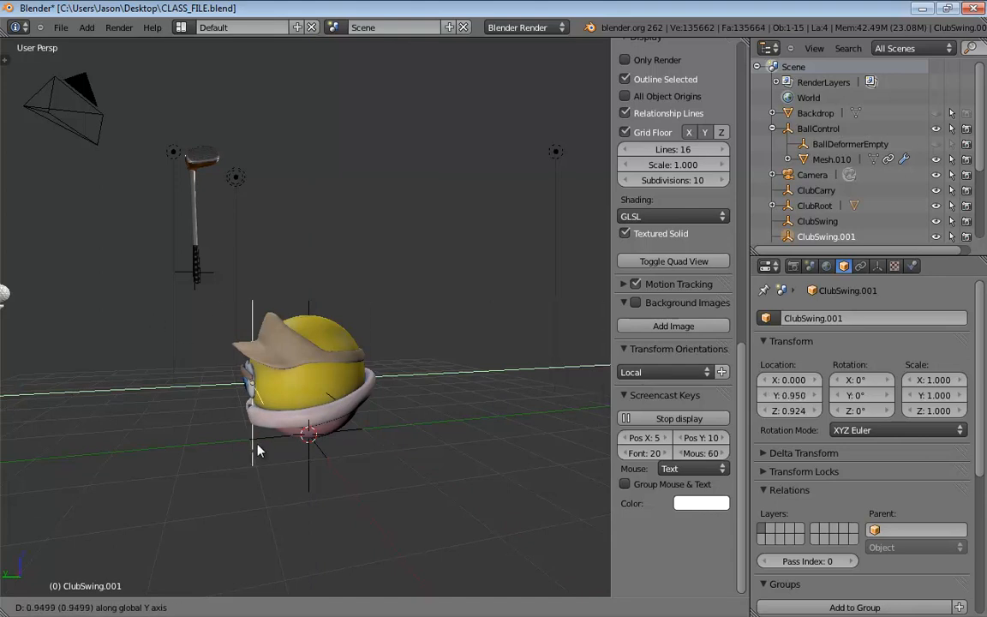
left_click(230, 453)
middle_click_drag(509, 417, 599, 359)
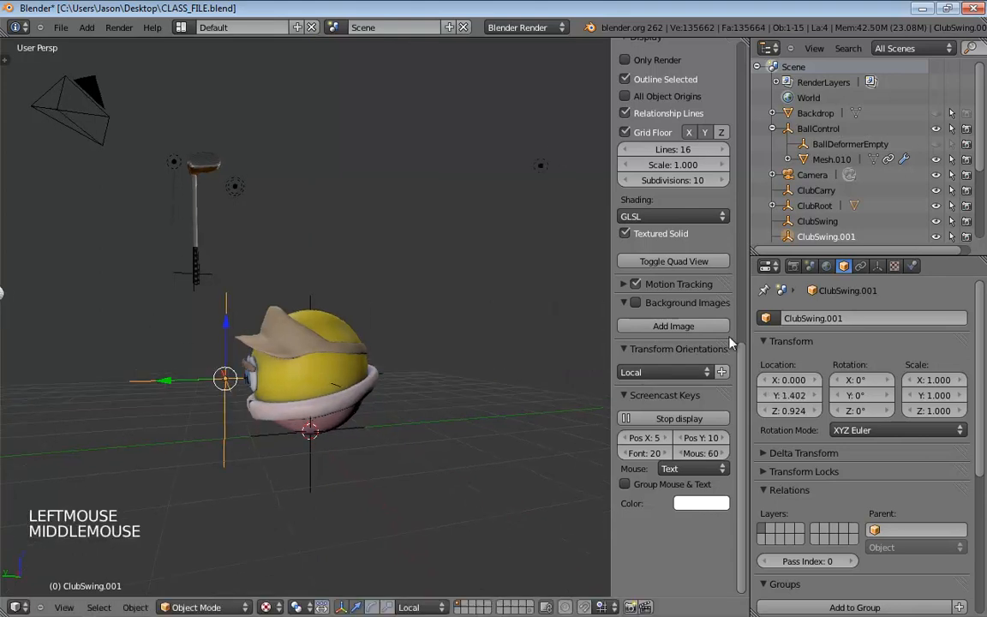
left_click(878, 266)
left_click_drag(885, 356, 788, 370)
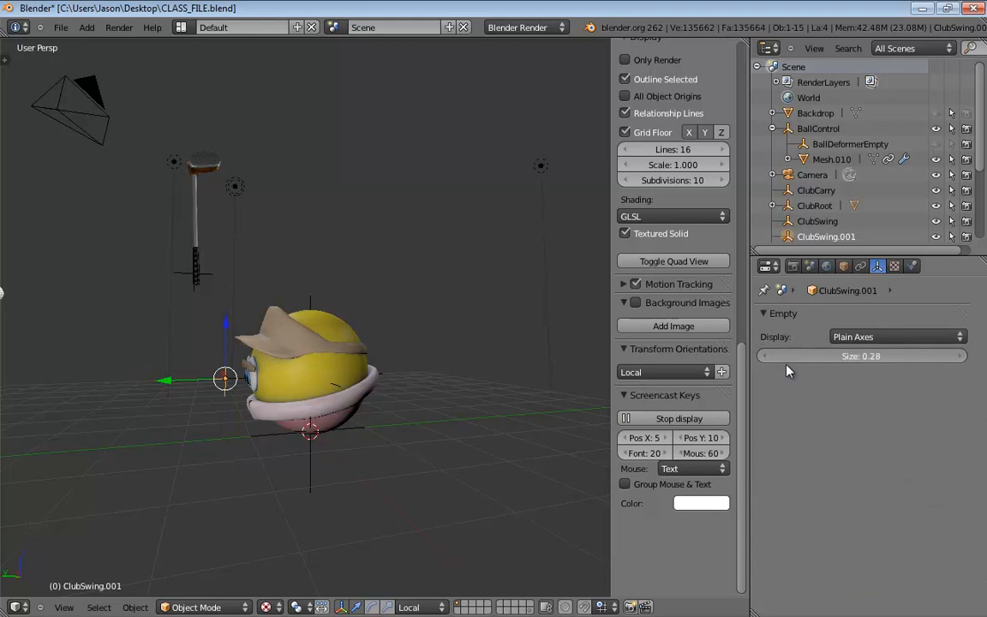
- Rename the duplicated empty in front of the ball's face as ClubSwingConstraint
left_click(844, 266)
double_click(830, 320)
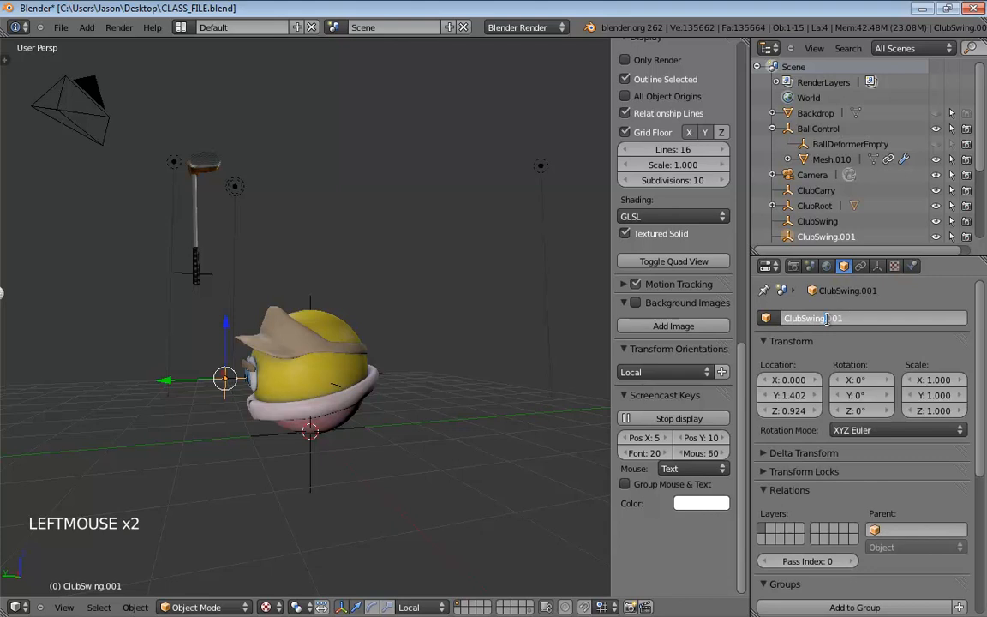
key("BackSpace")
key("BackSpace")
type("C")
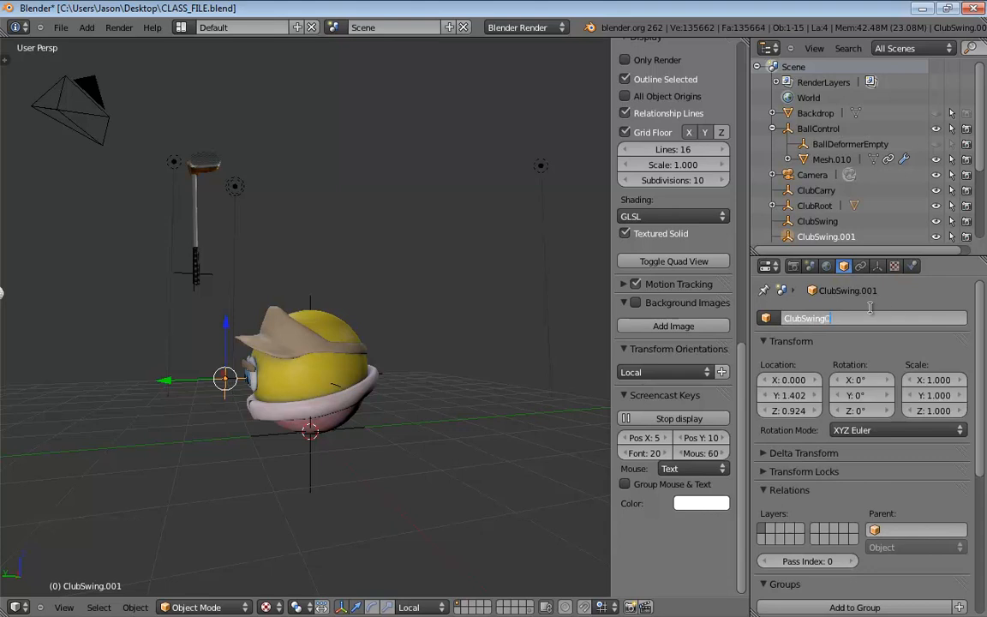
type("onstraint")
key("Return")
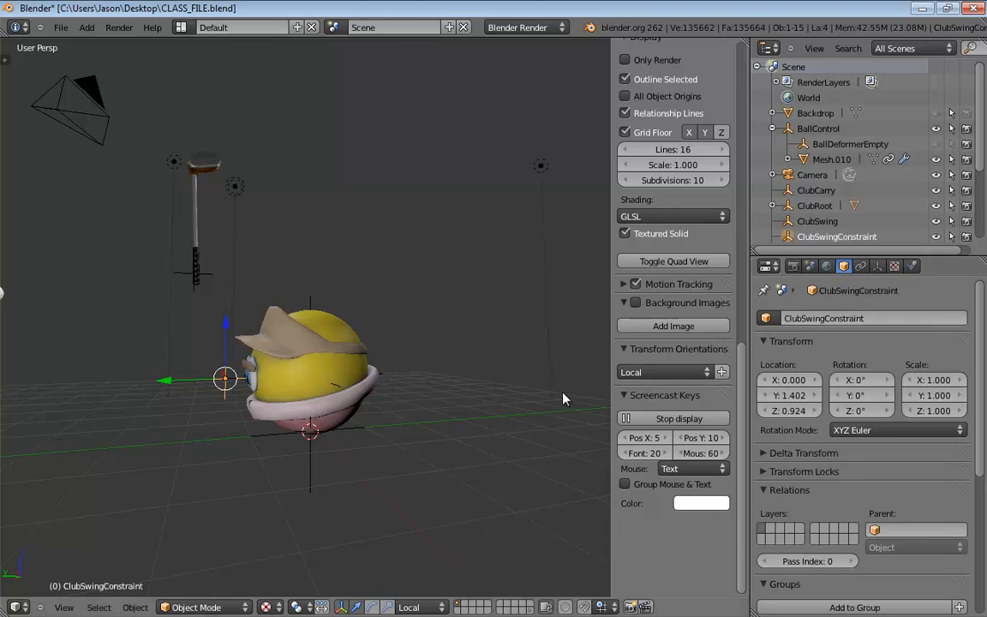
- Rotate the ClubSwingConstraint empty about -270.67° around the global X axis
middle_click_drag(514, 386, 426, 380)
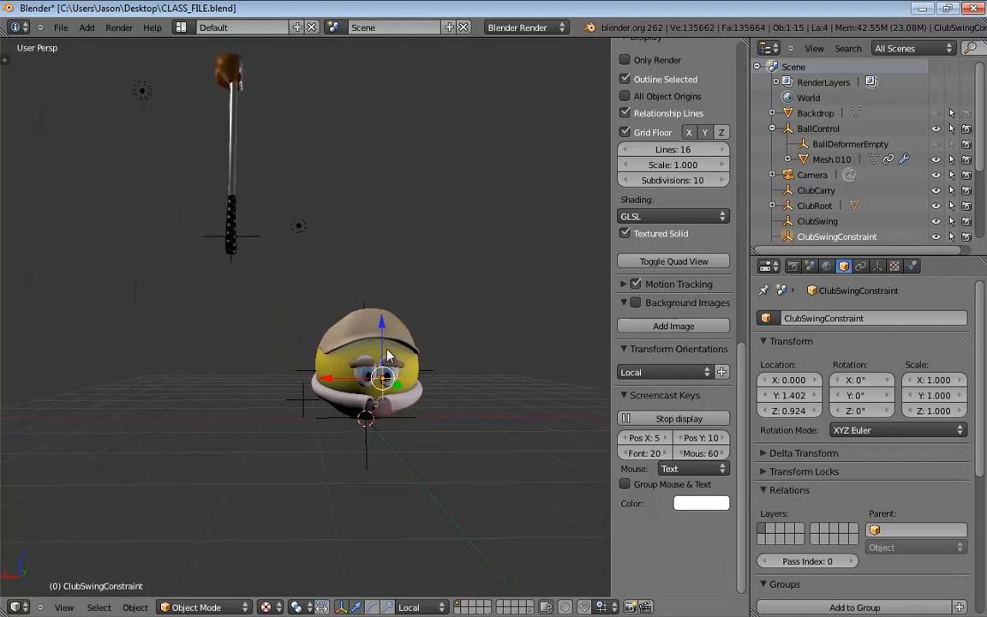
middle_click_drag(387, 354, 293, 355)
scroll(294, 355, "up", 1)
scroll(294, 355, "up", 1)
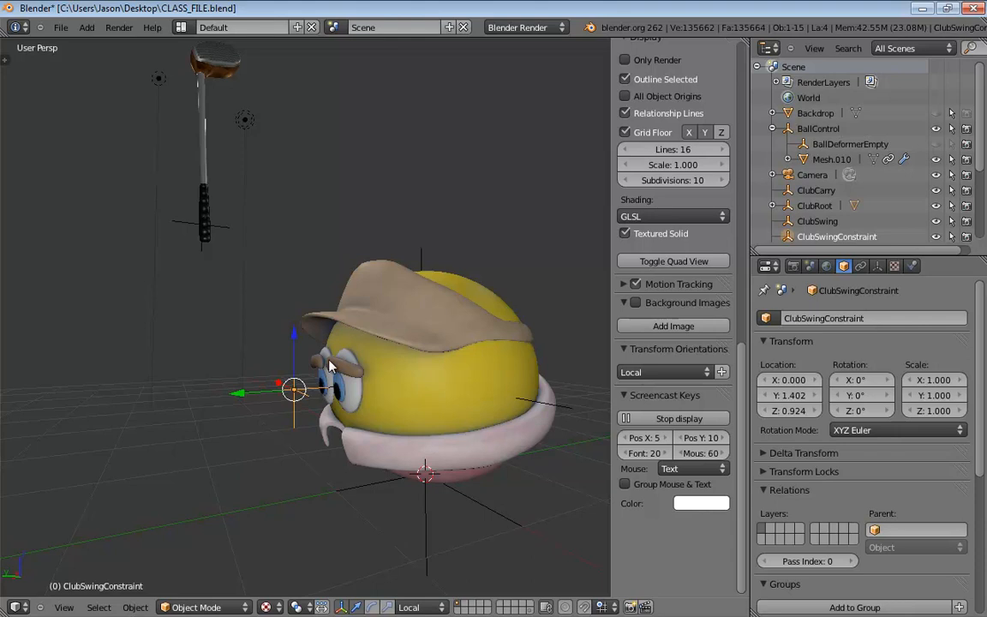
key("r")
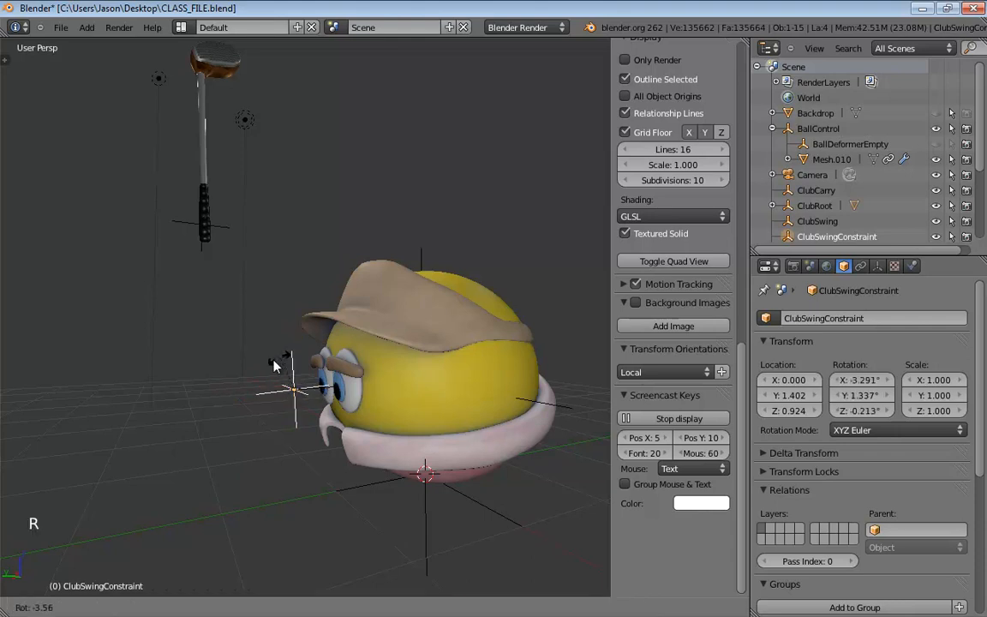
key("x")
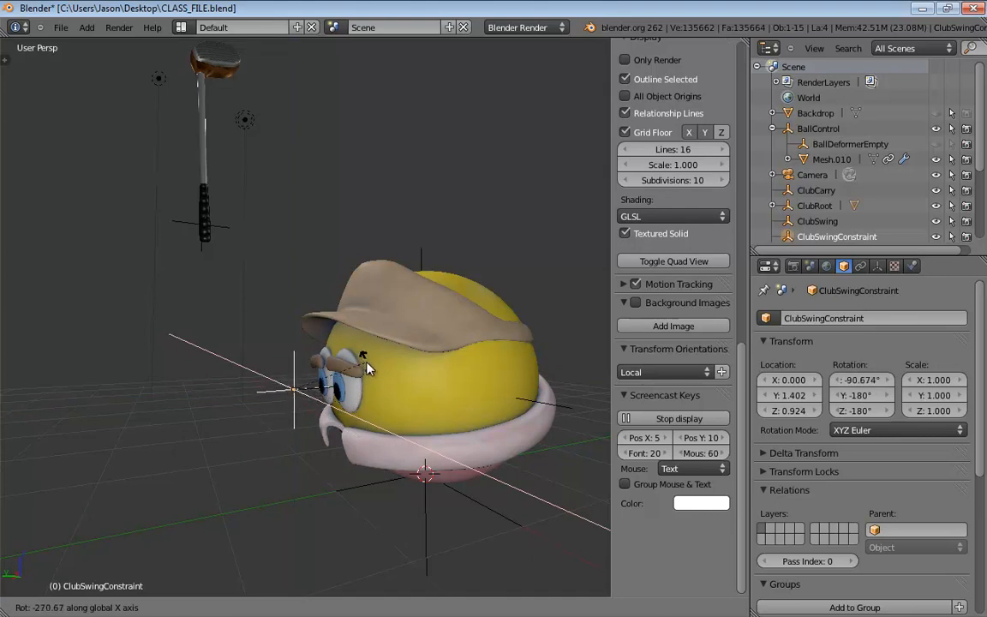
left_click(365, 369)
middle_click_drag(410, 419, 358, 410)
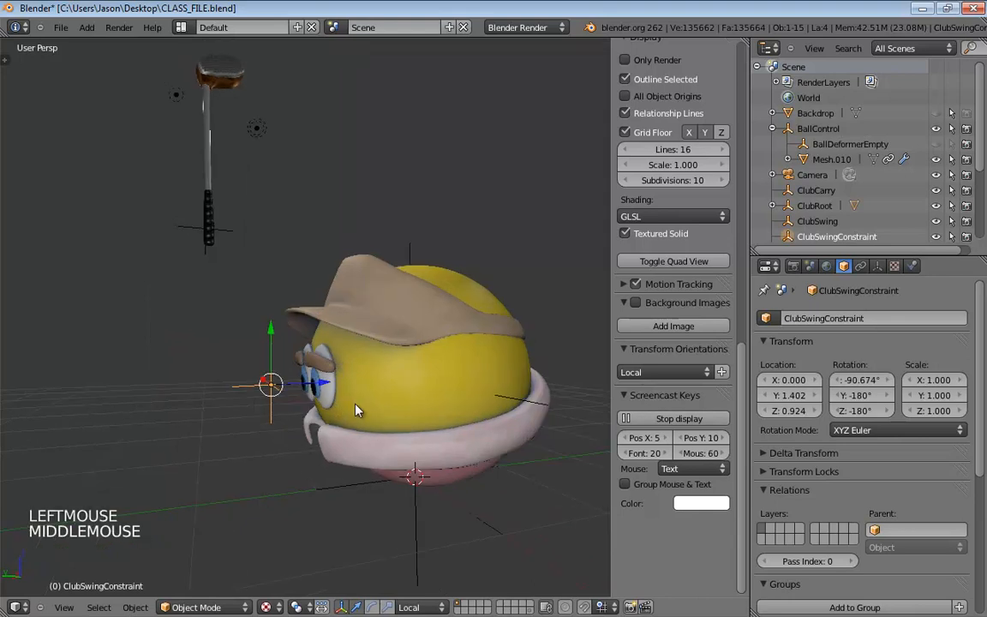
- Set the ClubSwingConstraint empty's X rotation to exactly 90°
left_click(859, 380)
type("90")
key("Return")
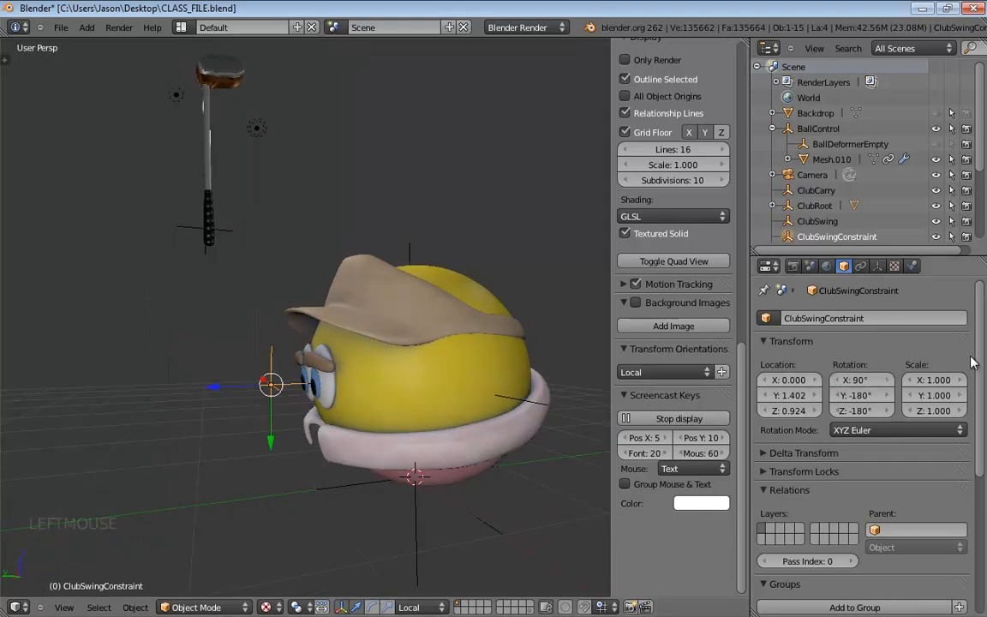
- Compare the local axis directions of the ClubRoot empty on the club handle with those of ClubSwingConstraint
middle_click_drag(238, 414, 187, 246)
left_click(220, 216)
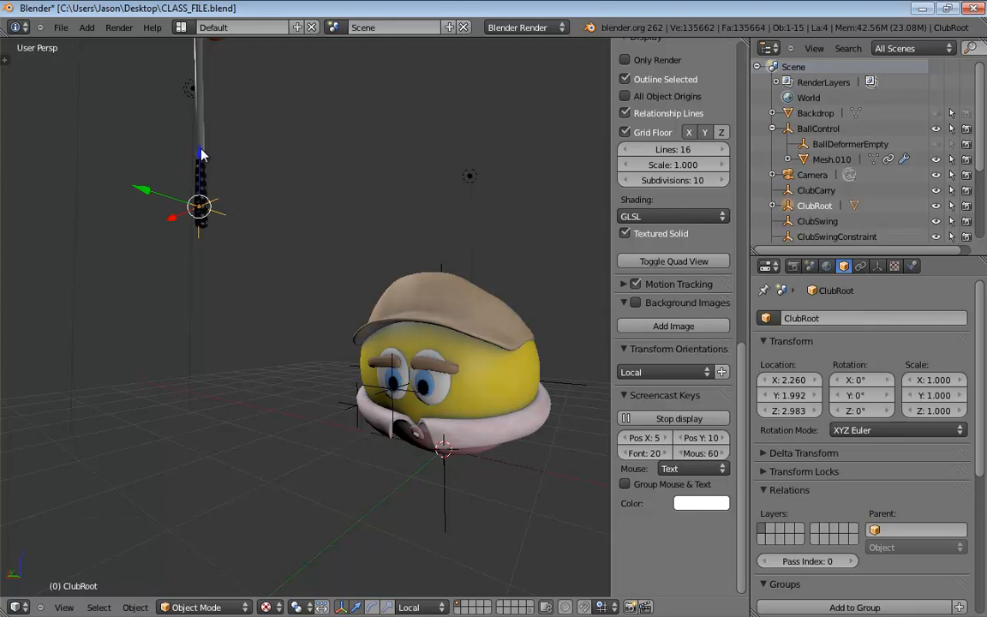
middle_click_drag(370, 411, 300, 423)
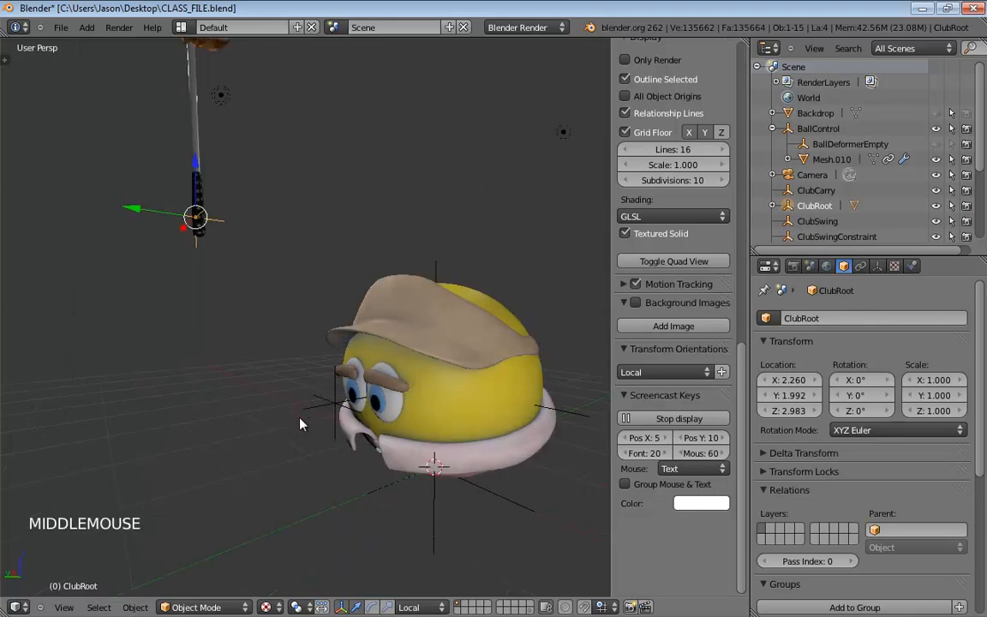
left_click(310, 414)
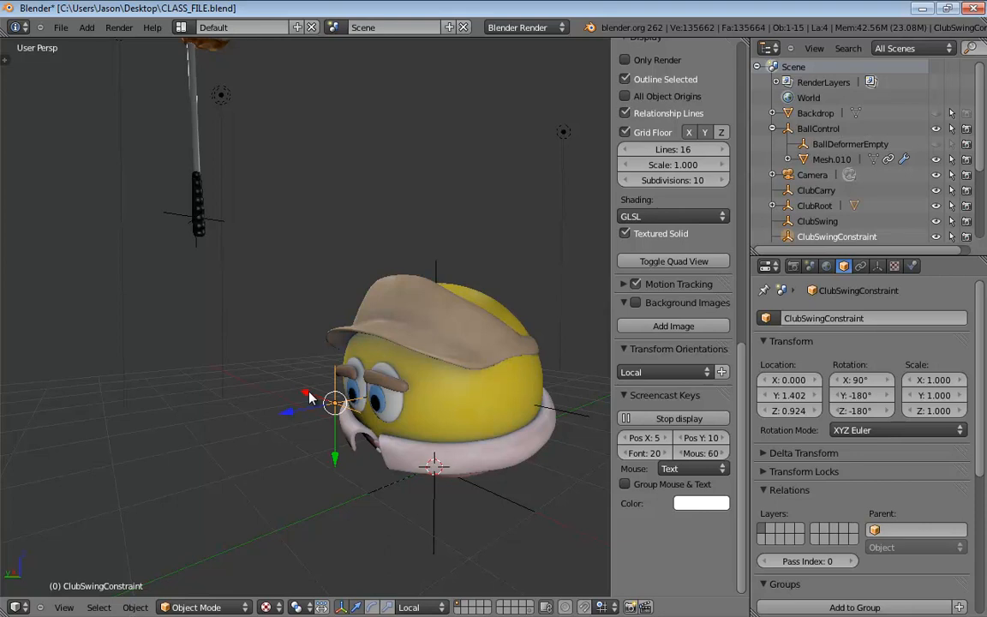
middle_click_drag(310, 397, 414, 383)
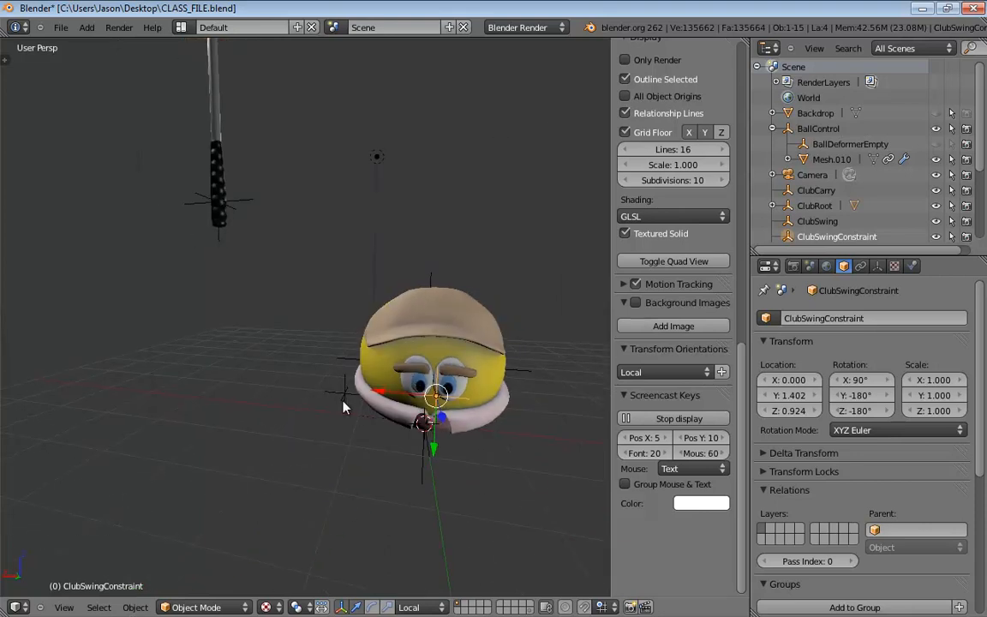
middle_click_drag(346, 402, 274, 340)
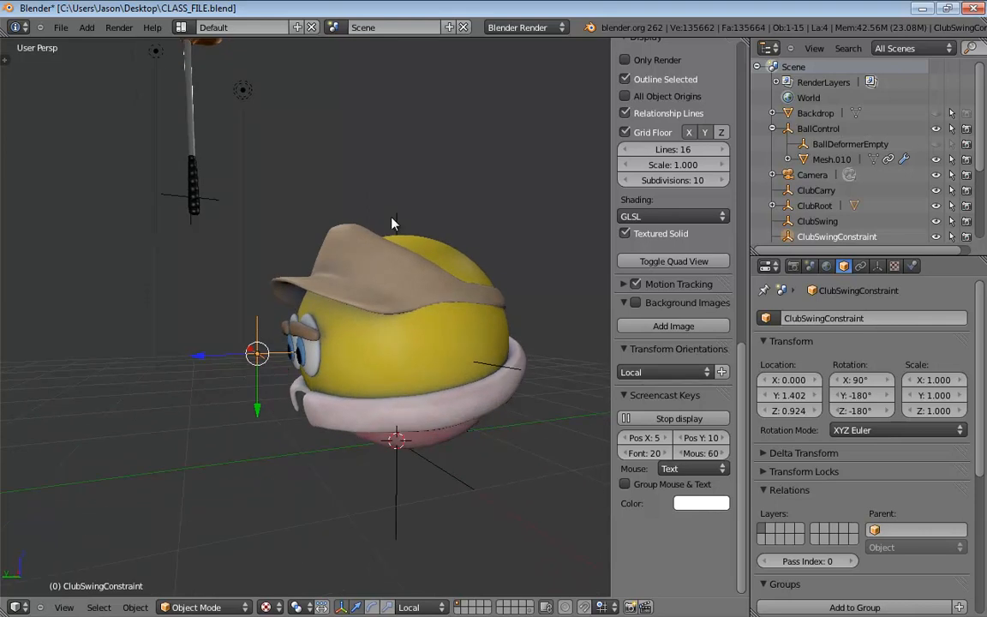
left_click(229, 298)
left_click(257, 322)
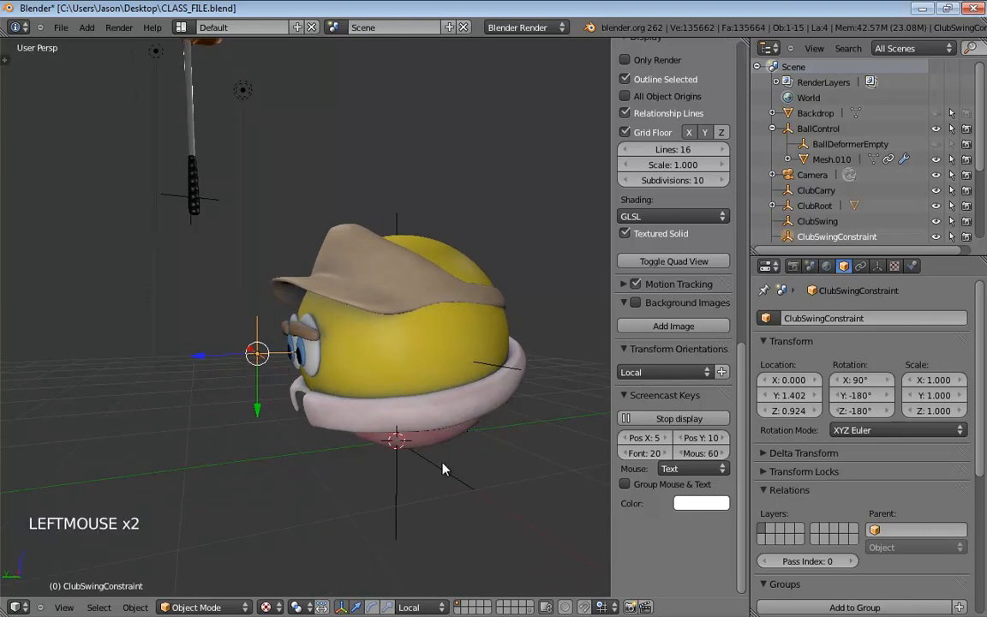
- Parent the ClubSwingConstraint empty to the ClubSwing empty as an object parent
left_click(419, 223, "shift")
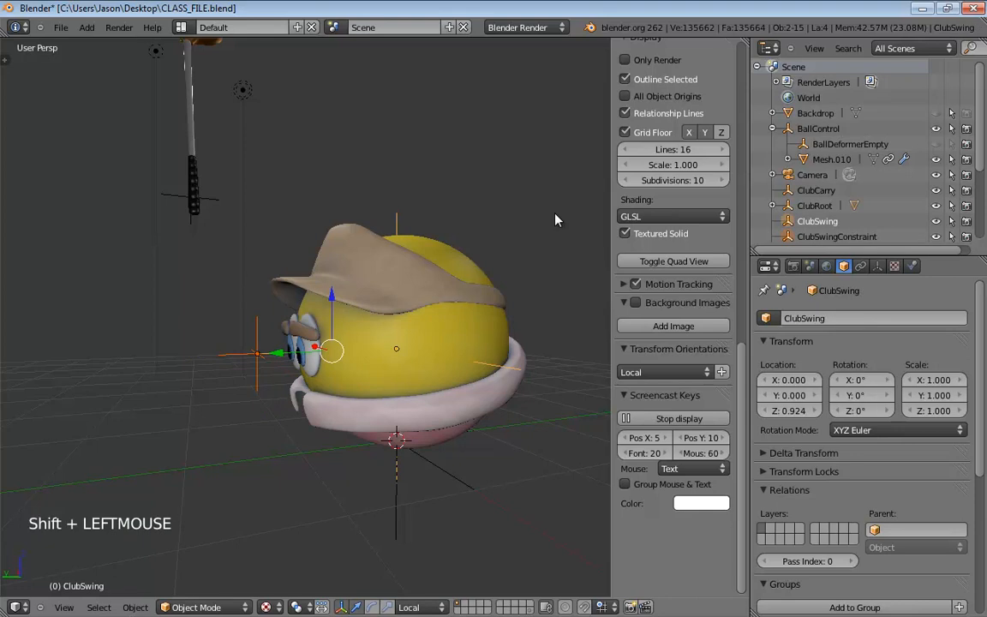
key("ctrl+p")
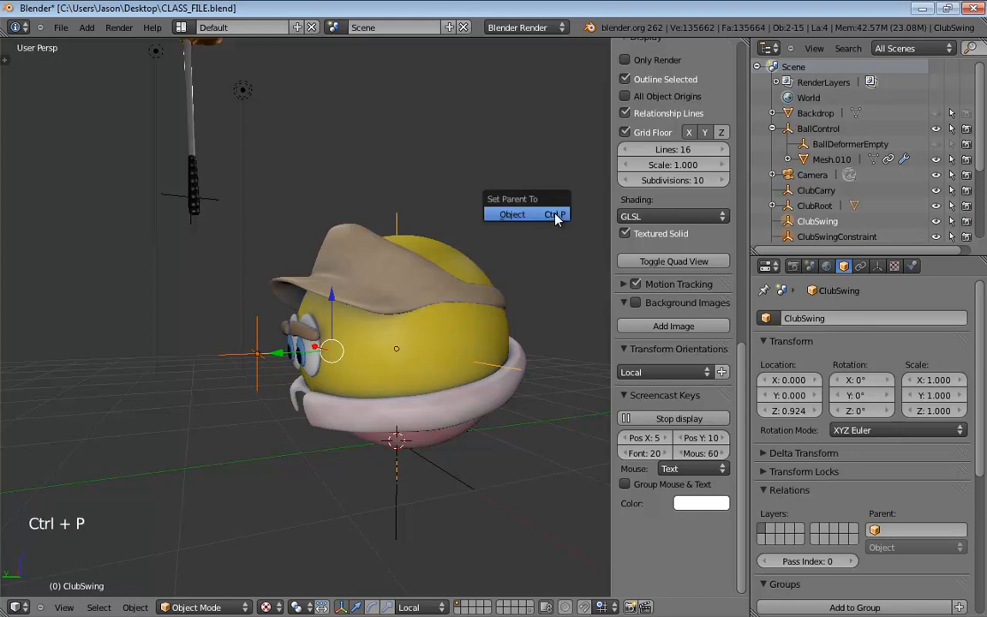
left_click(555, 216)
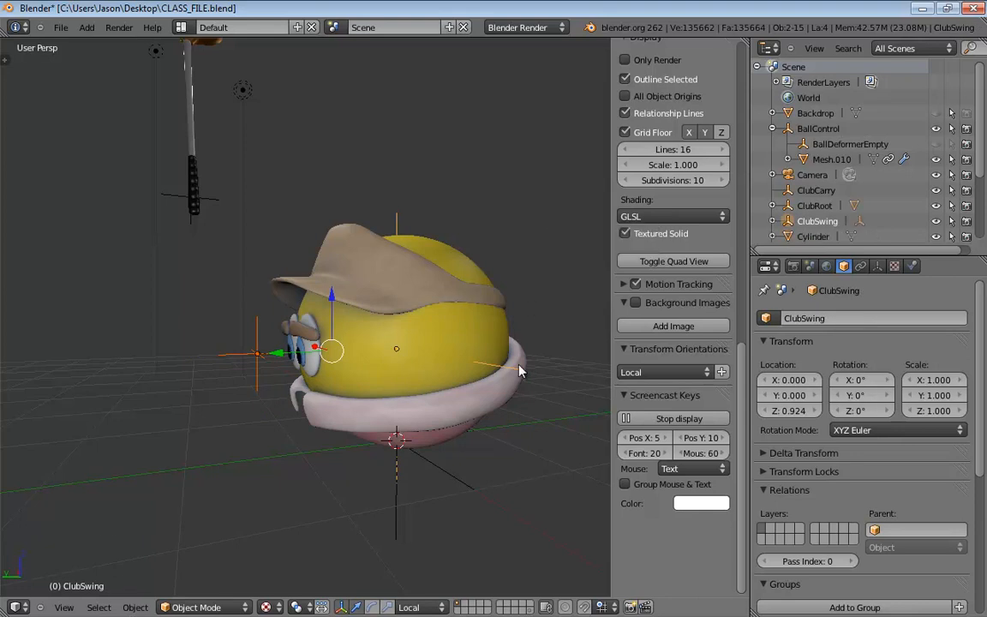
- Parent the ClubSwing empty to the BallControl empty at the base of the ball character
middle_click(550, 352)
middle_click_drag(551, 352, 572, 352)
left_click(557, 404)
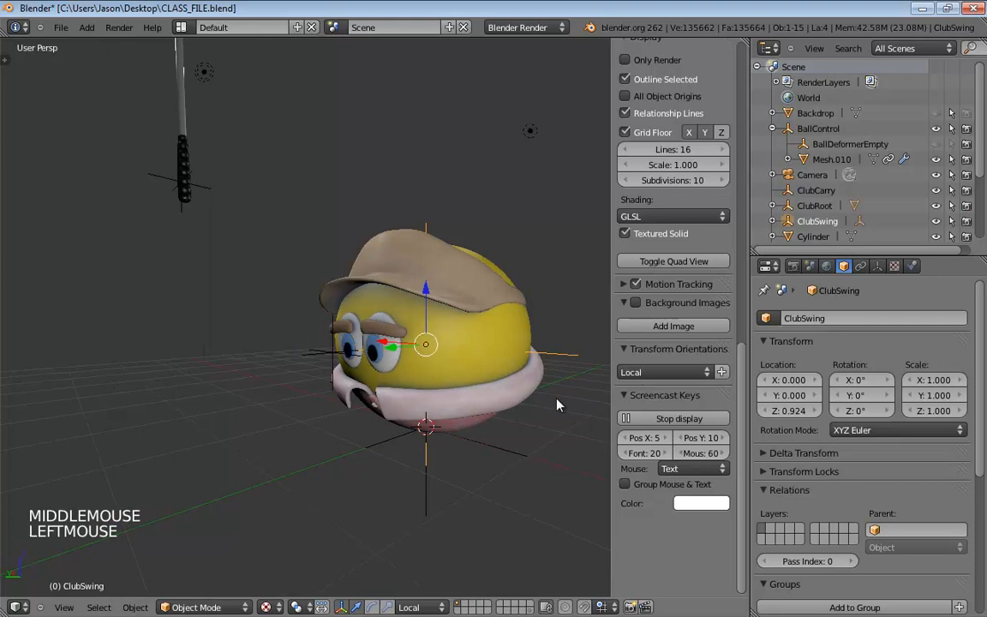
left_click(506, 452, "shift")
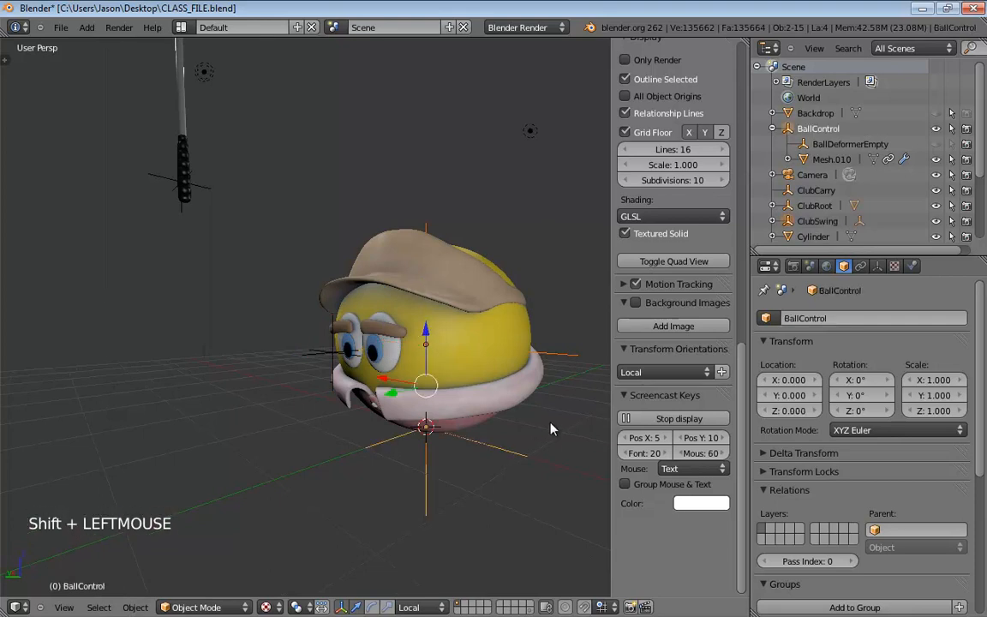
key("ctrl+p")
left_click(551, 426)
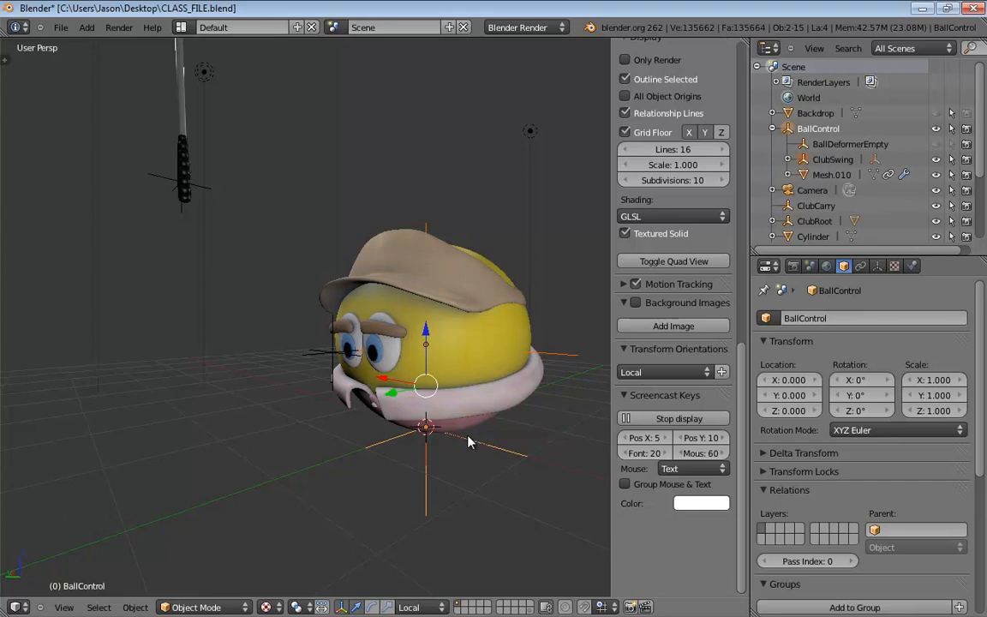
- Try rotating the ClubSwing empty freely and around the global Z axis to test its child empty's motion
middle_click_drag(469, 440, 444, 239)
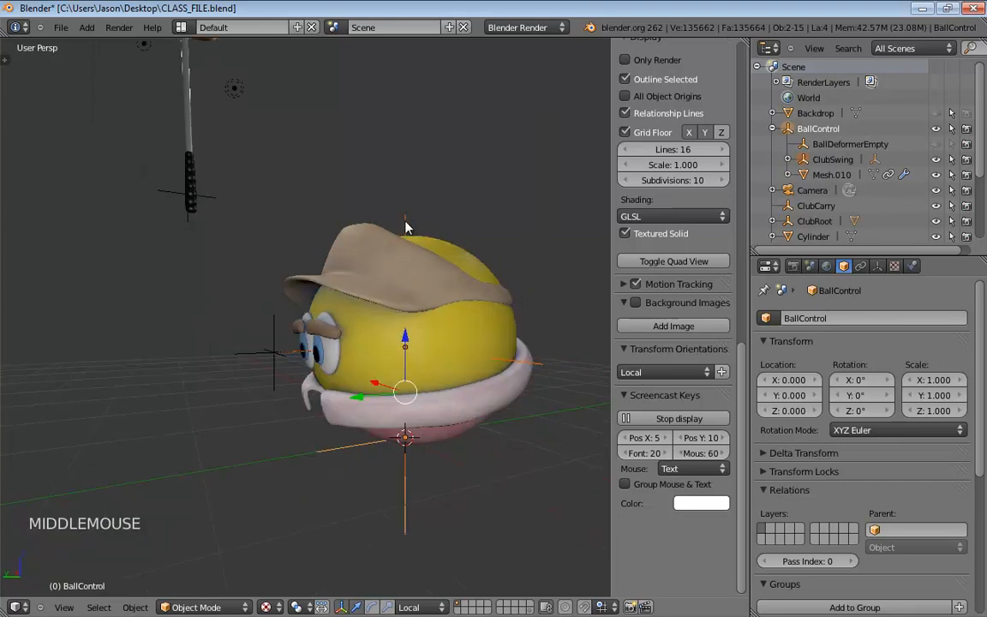
left_click(487, 277)
middle_click_drag(486, 278, 464, 346)
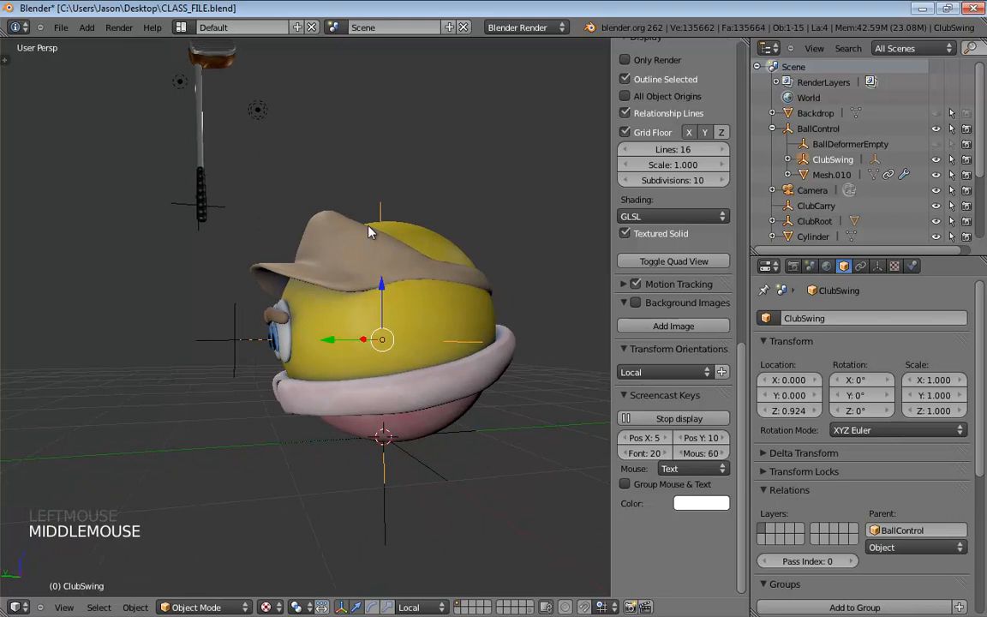
middle_click_drag(385, 231, 448, 286)
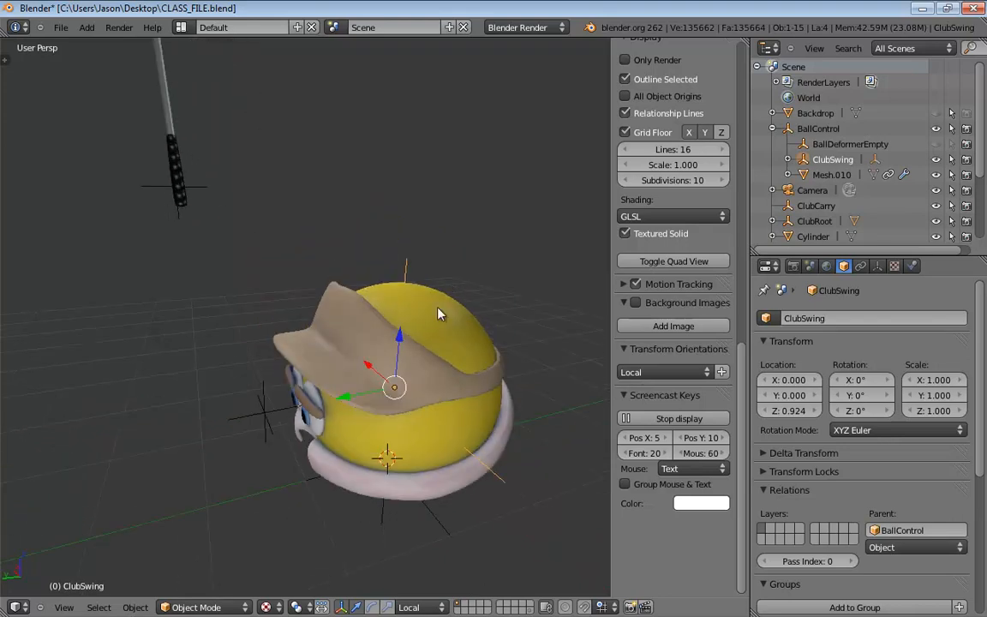
left_click(265, 401)
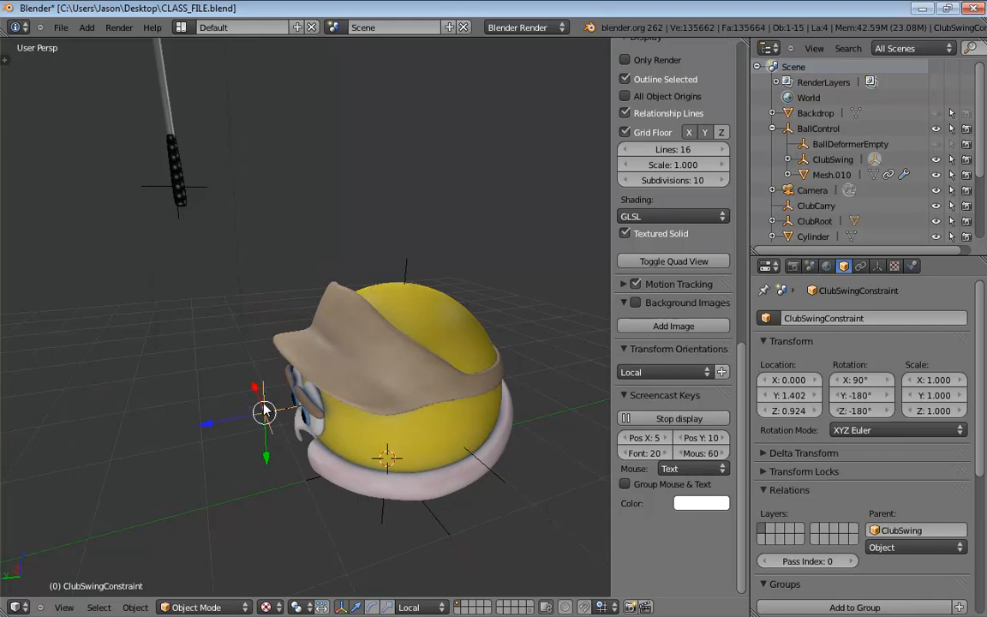
left_click(412, 283)
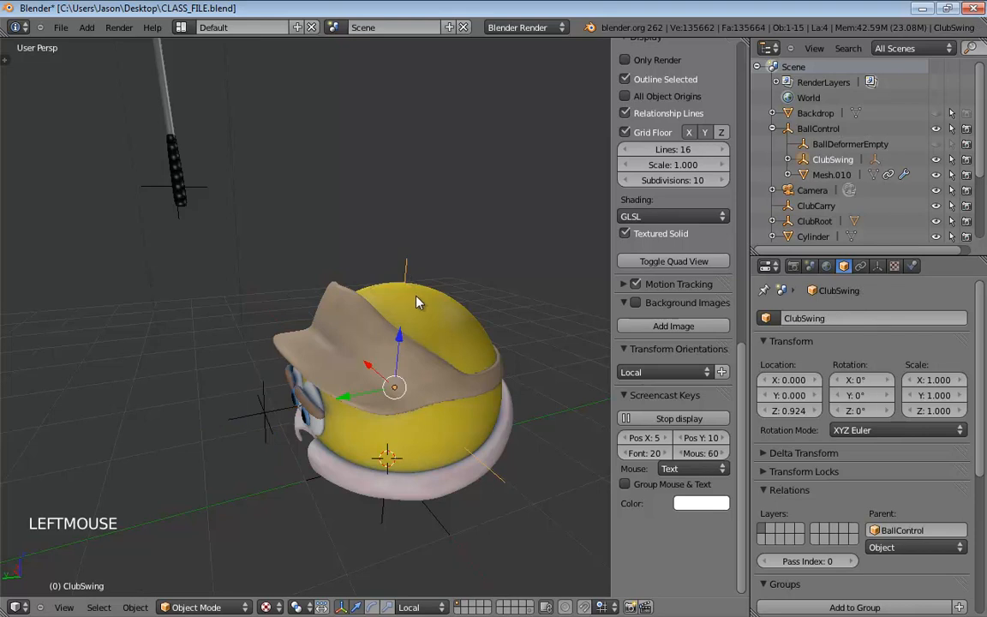
key("r")
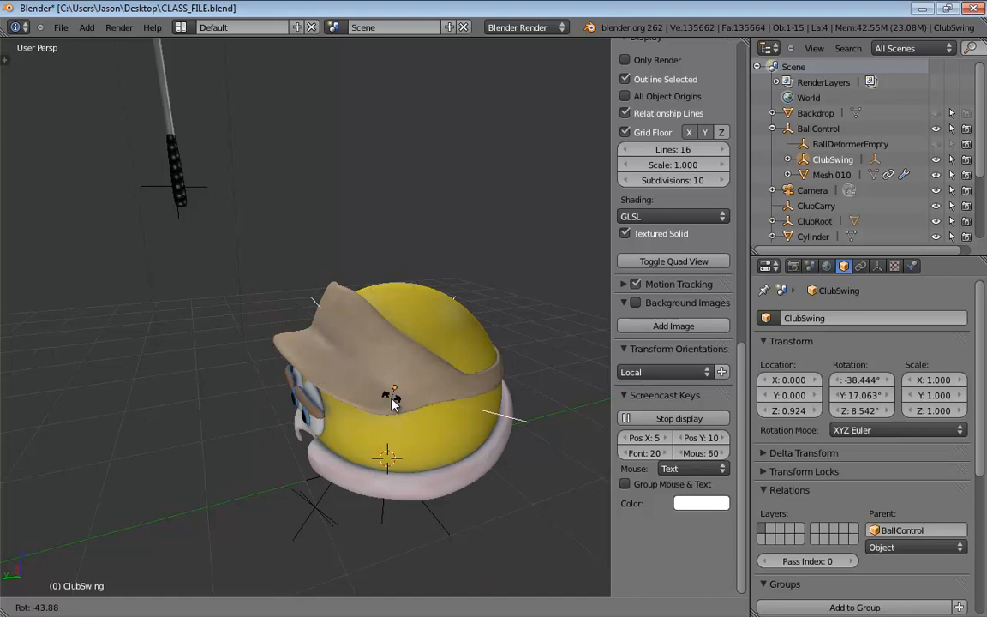
key("x")
key("z")
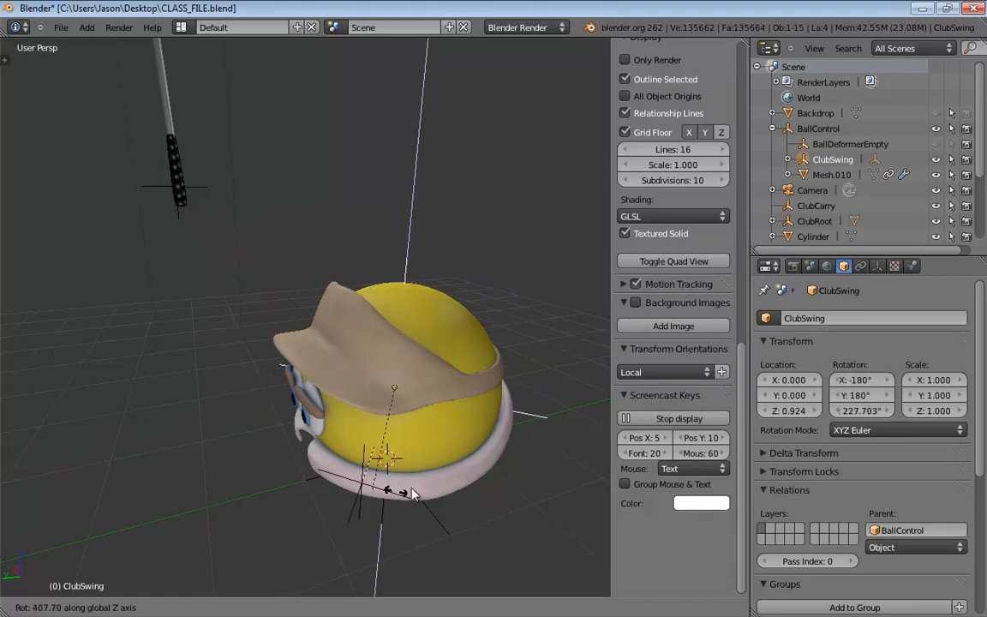
right_click(532, 203)
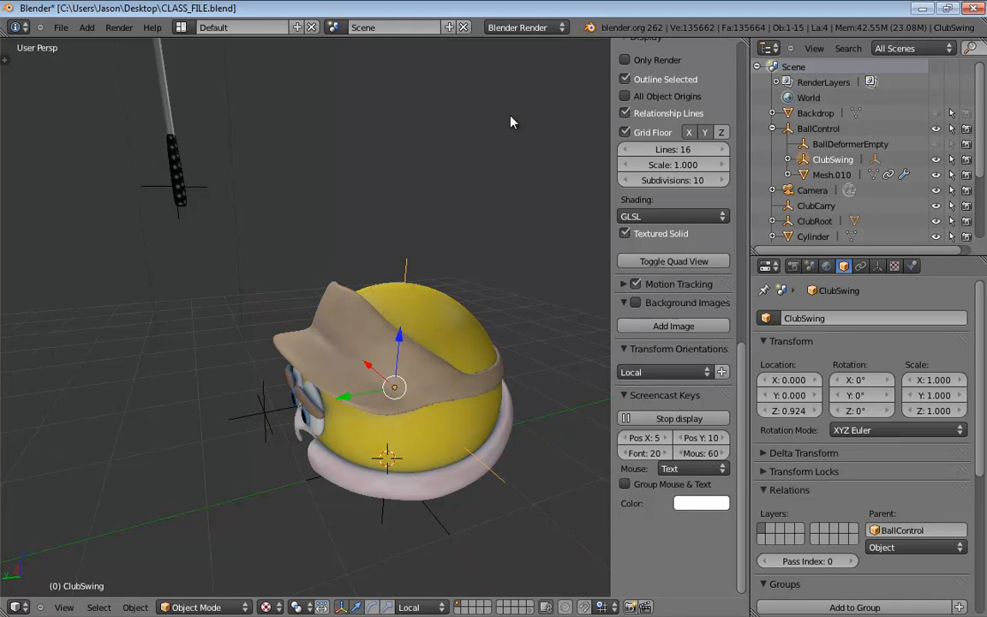
- Add a Copy Location constraint to the ClubRoot empty on the club's handle
middle_click_drag(377, 258, 407, 231)
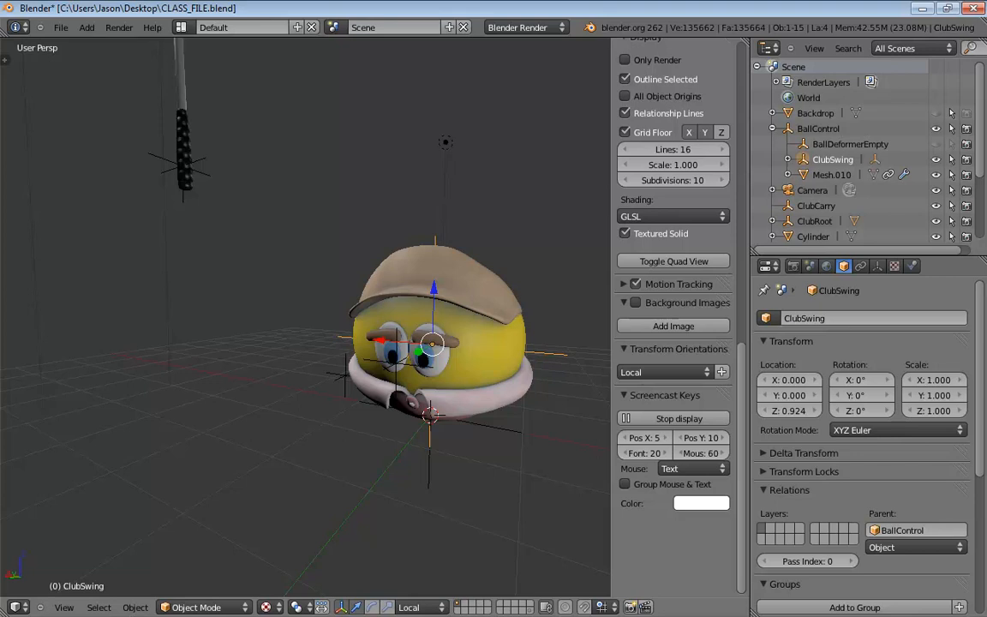
middle_click_drag(520, 489, 437, 471, "shift")
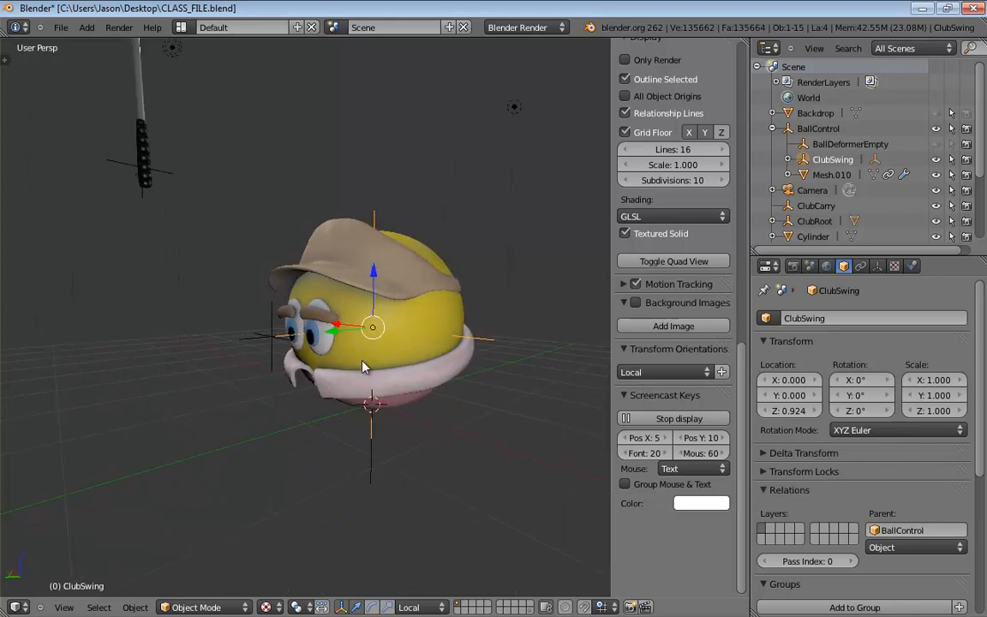
middle_click_drag(215, 312, 265, 306)
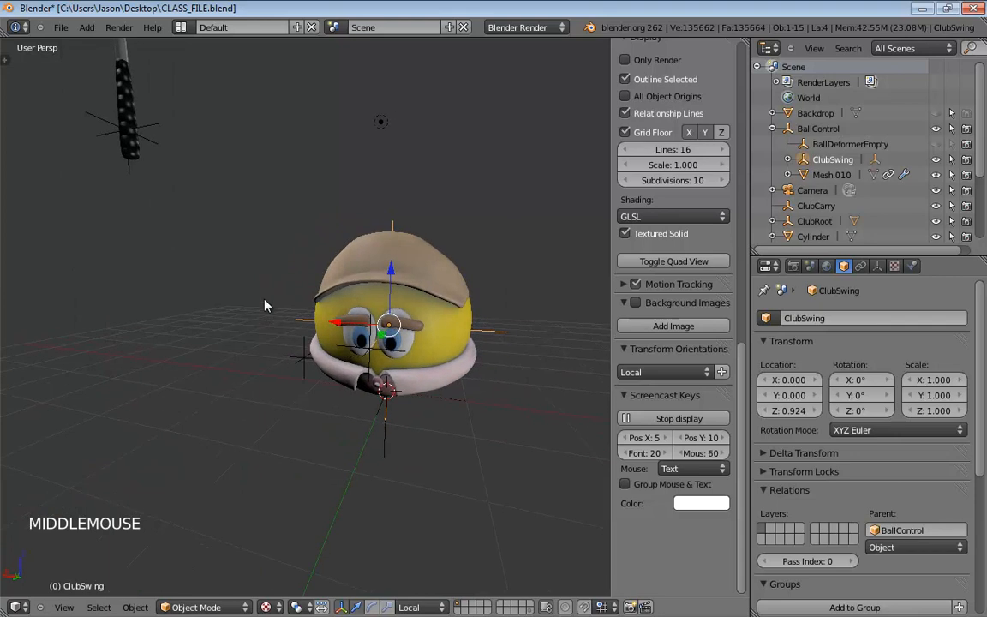
left_click(149, 132)
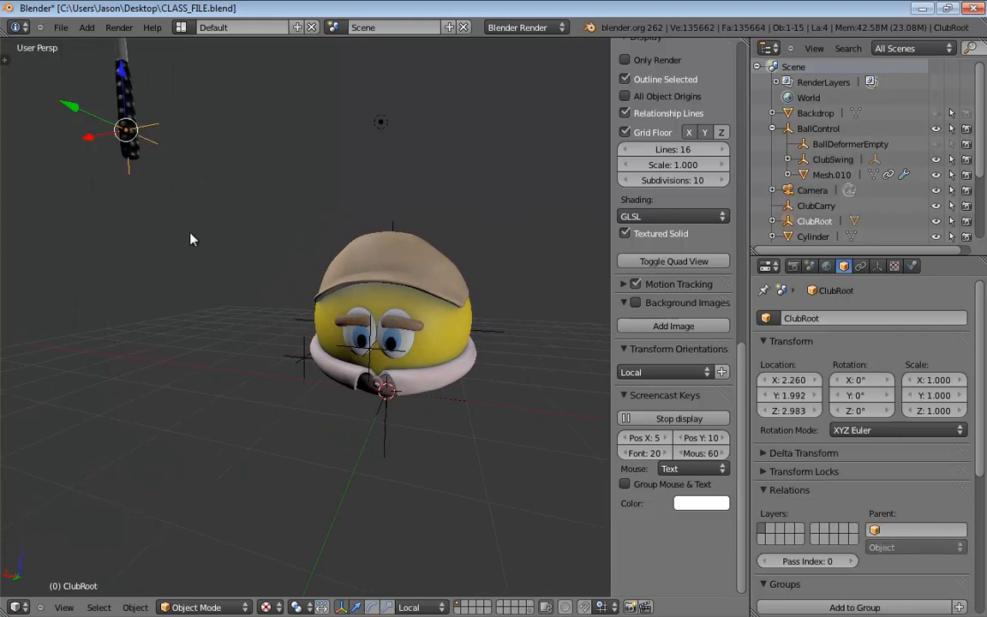
middle_click_drag(193, 238, 155, 149)
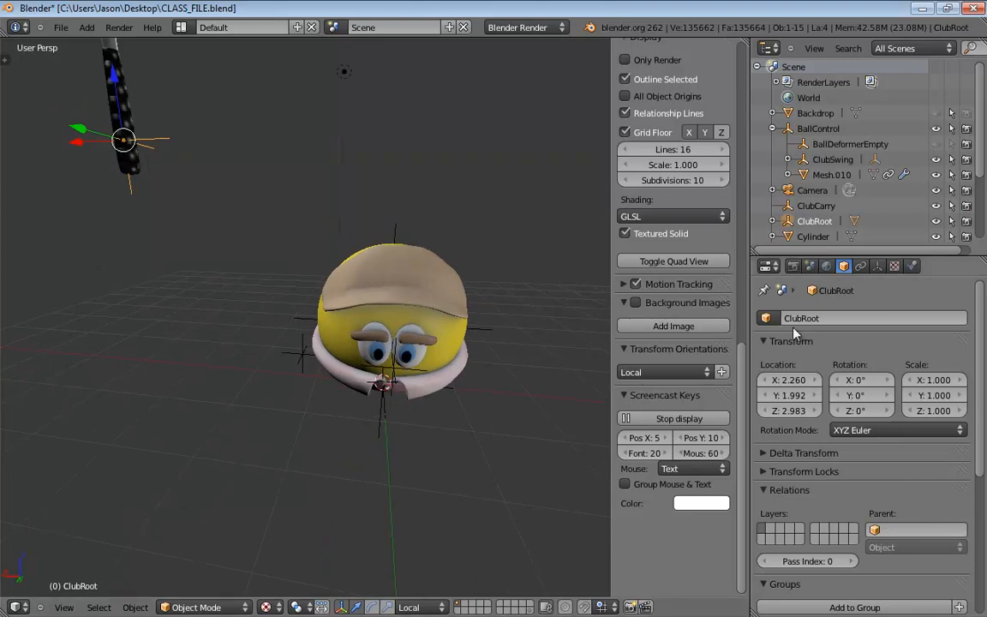
left_click(865, 269)
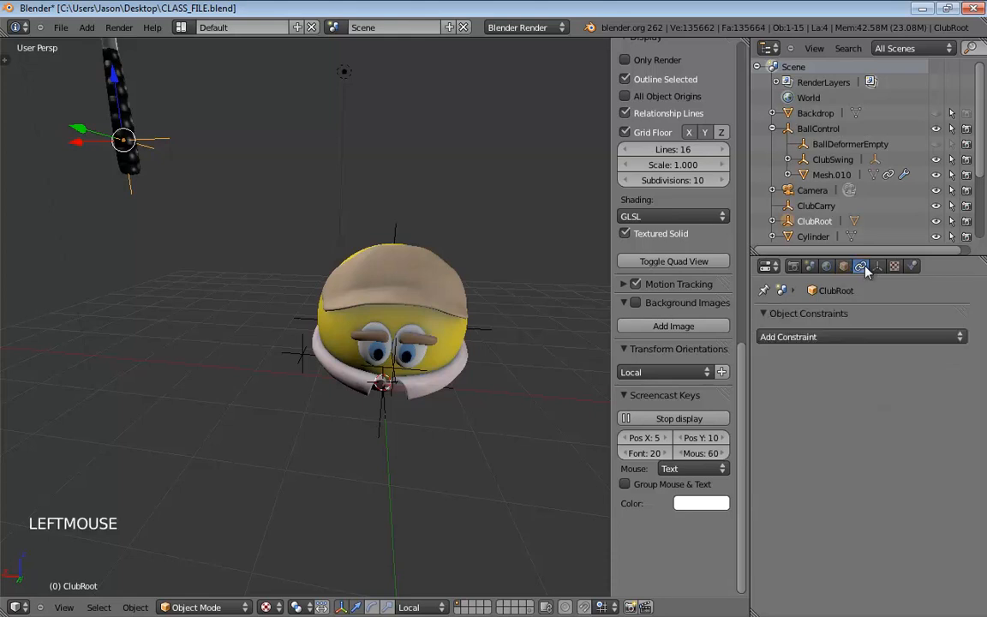
left_click(842, 338)
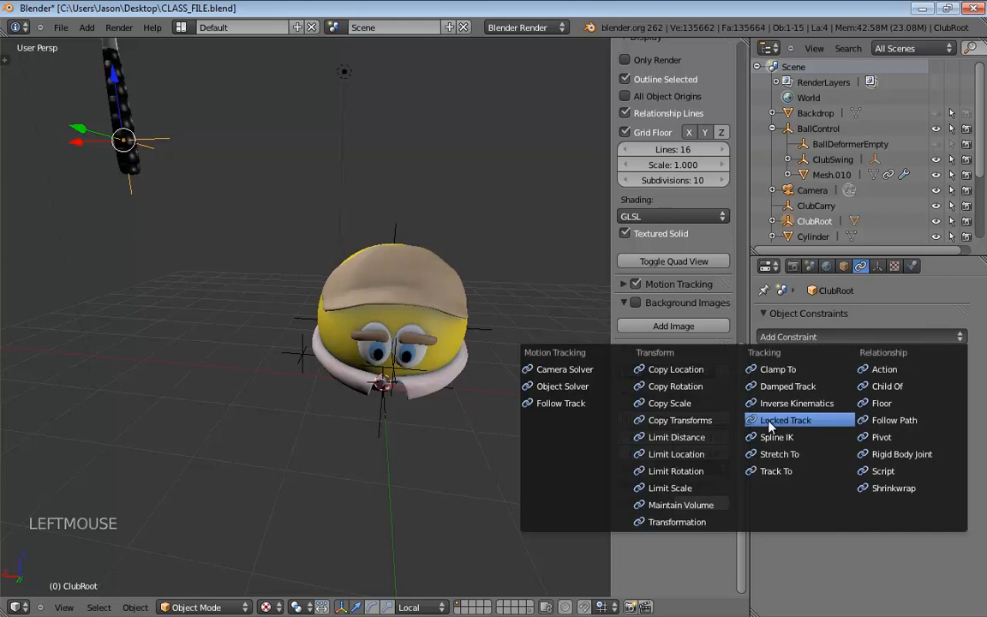
left_click(679, 371)
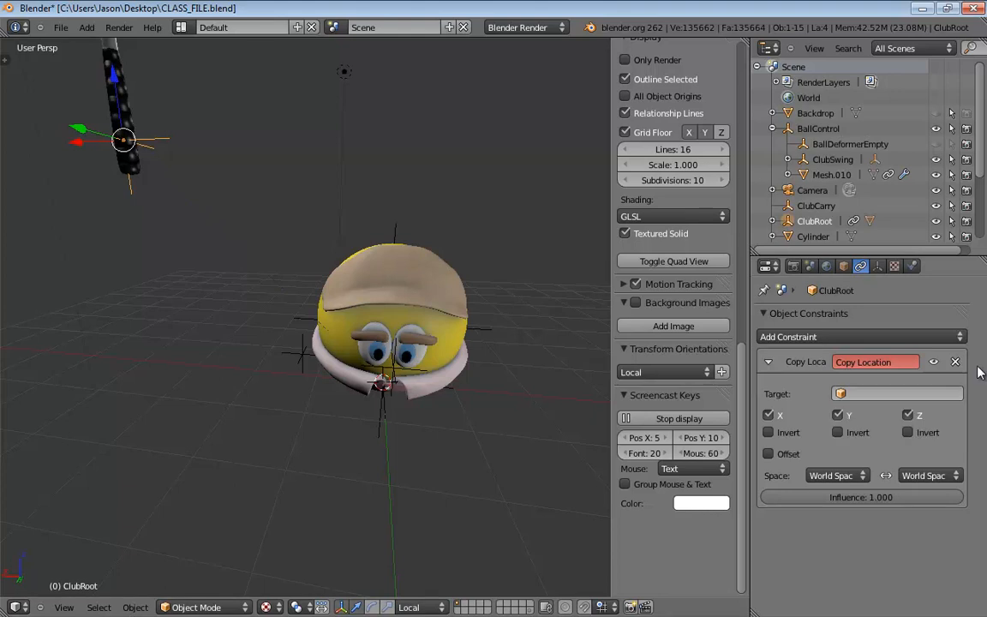
- Parent the ClubCarry empty beside the ball to the BallControl empty as an object parent
middle_click_drag(491, 305, 346, 358)
left_click(304, 359)
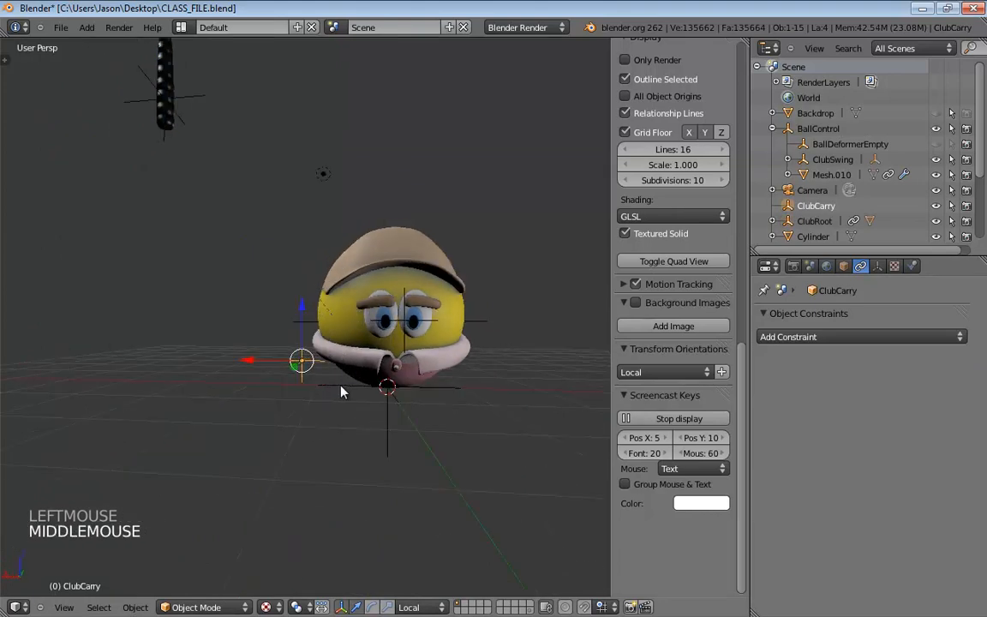
left_click(339, 392, "shift")
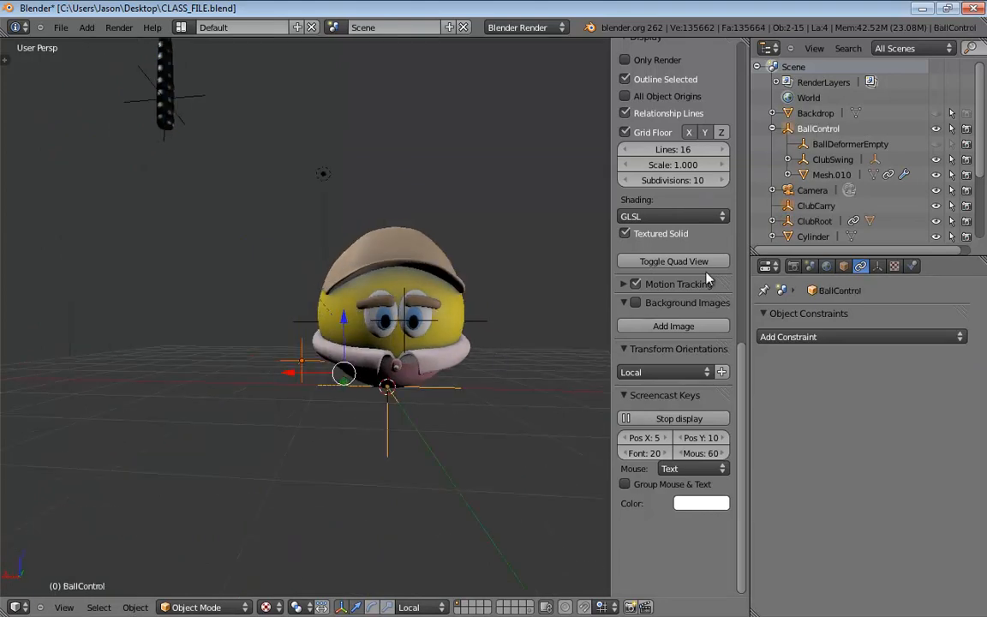
left_click(788, 160)
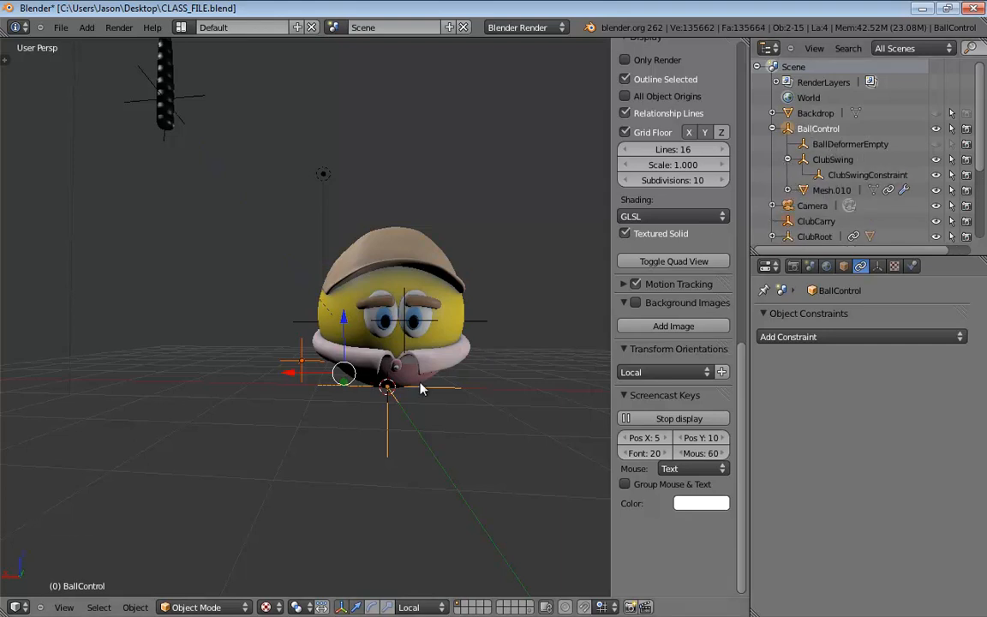
left_click(302, 364)
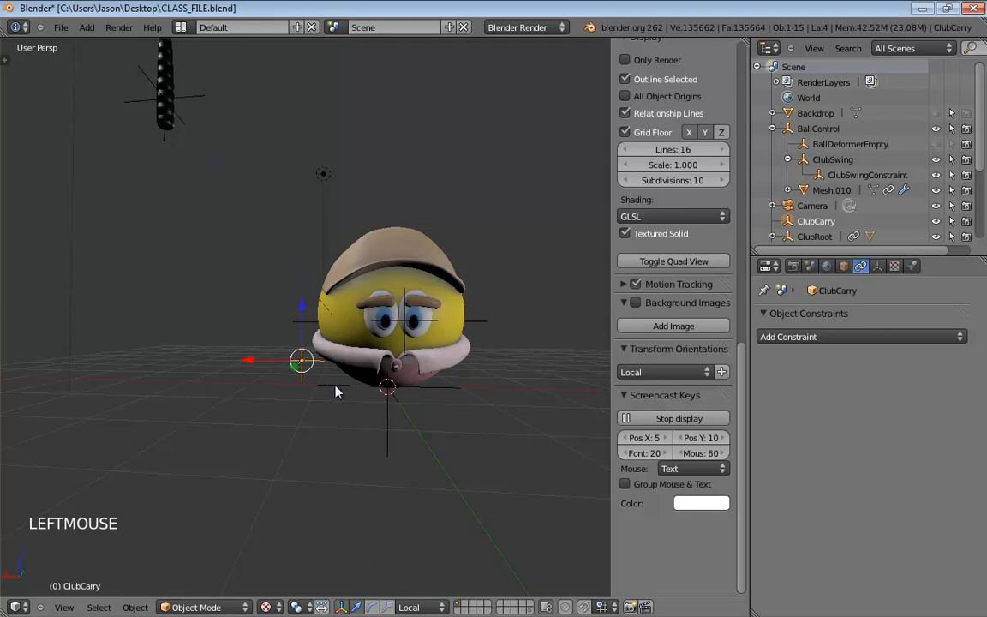
left_click(403, 368, "shift")
key("ctrl+p")
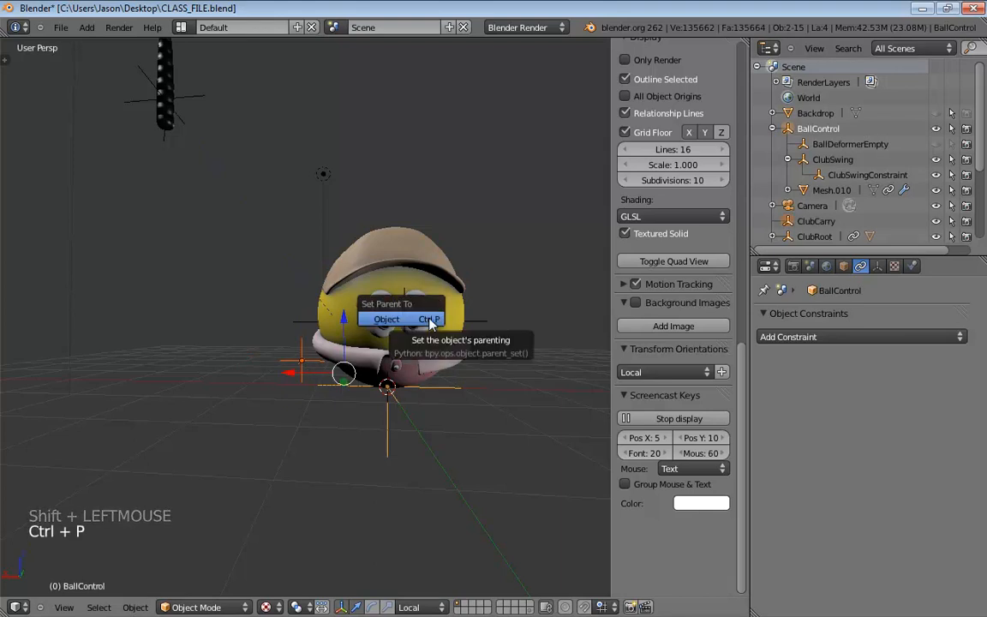
left_click(430, 319)
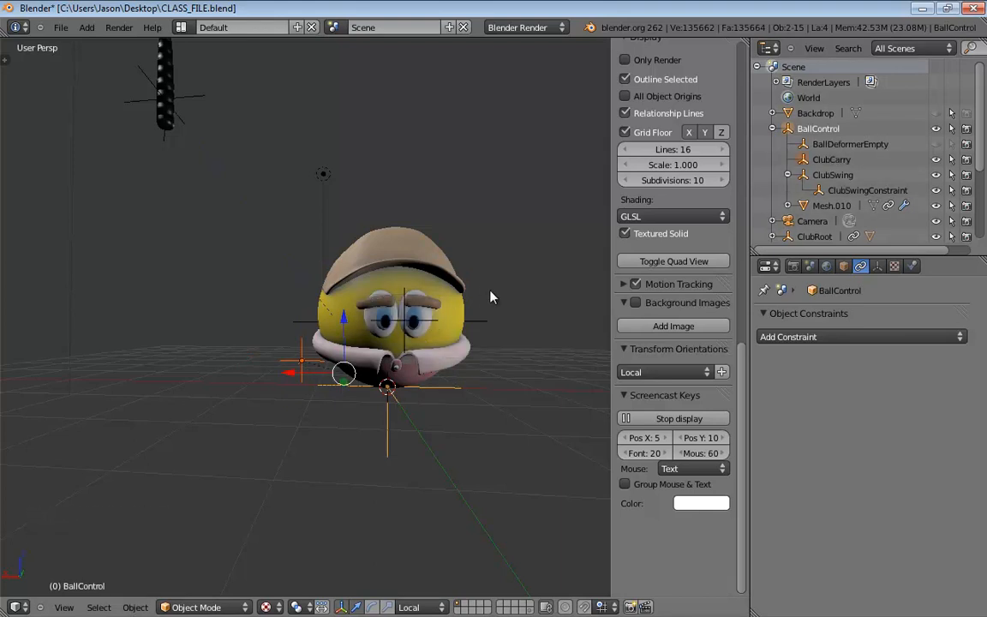
- Review the BallControl hierarchy by selecting ClubCarry, BallControl, ClubSwing and ClubSwingConstraint in turn
left_click(836, 161)
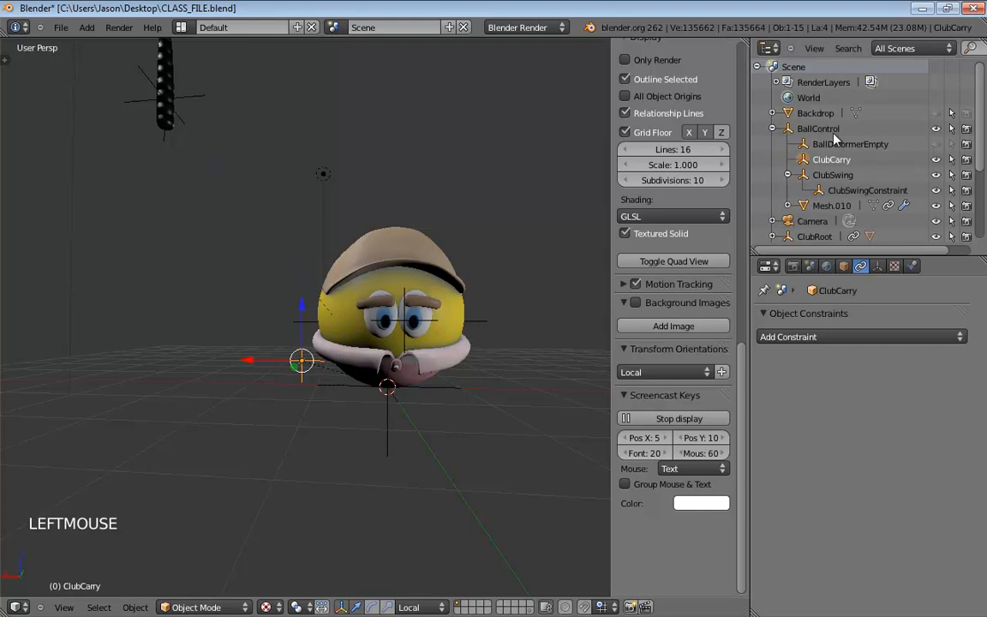
left_click(835, 133)
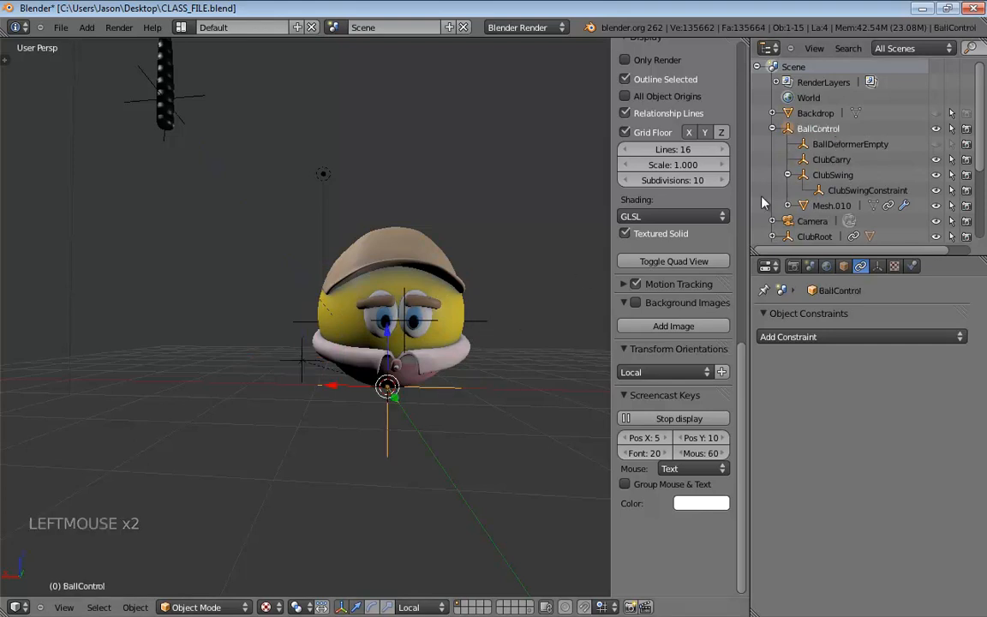
left_click(783, 175)
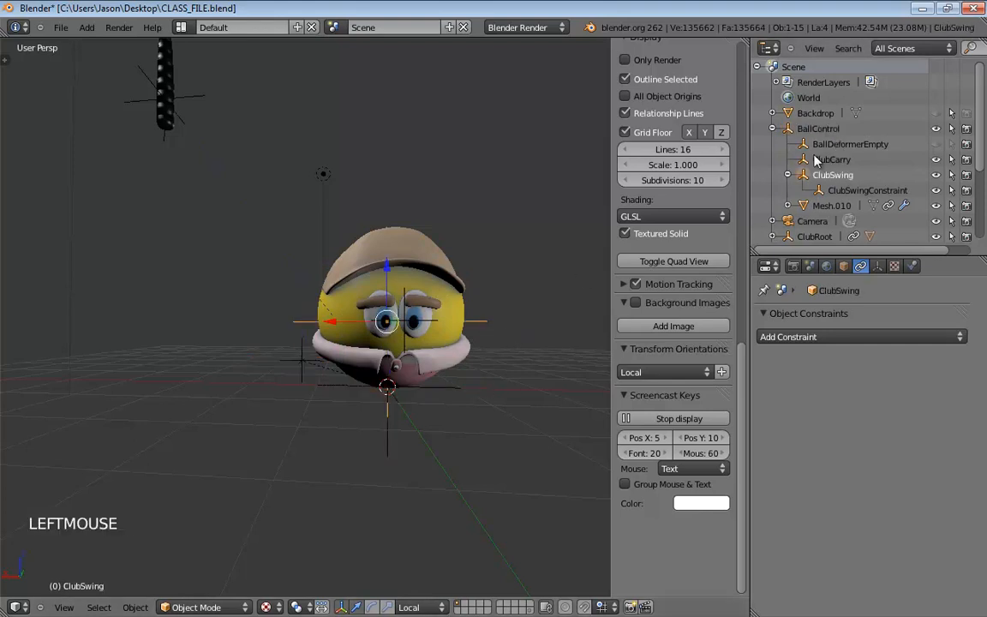
left_click(827, 131)
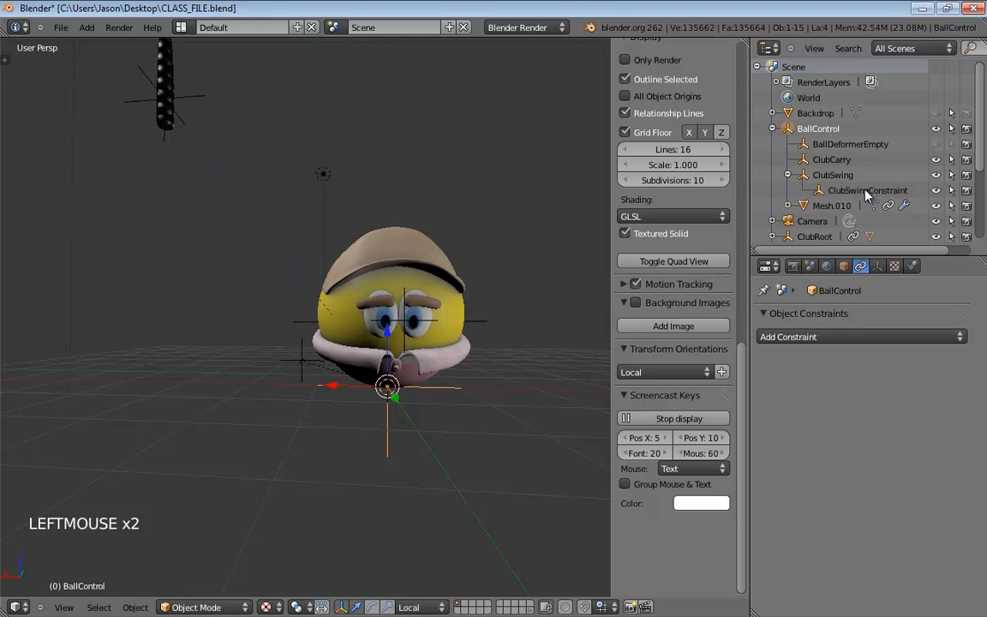
left_click(866, 191)
left_click(840, 174)
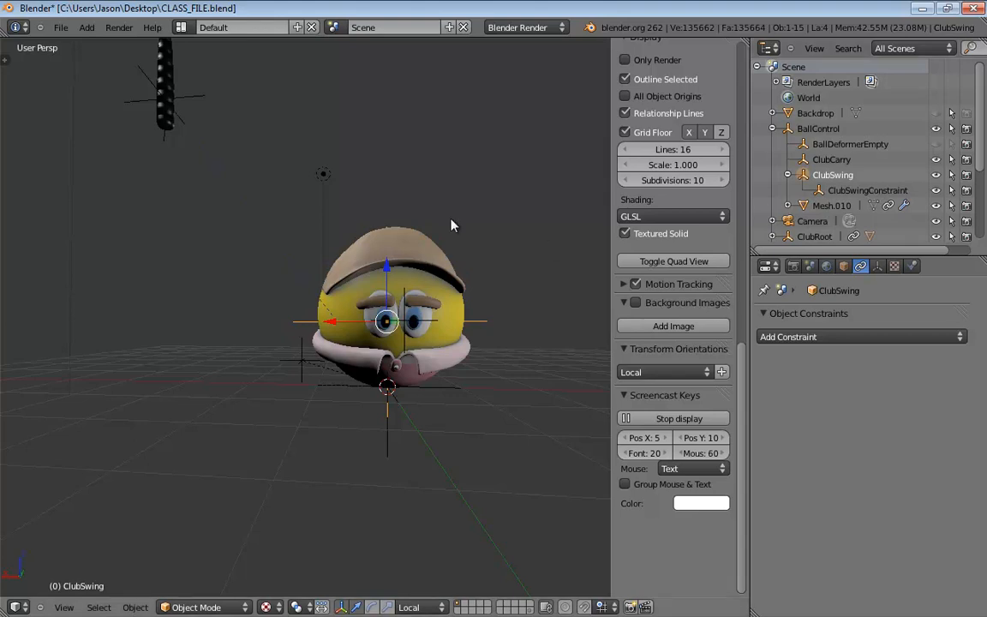
- Set ClubCarry as the target of the Copy Location constraint on the ClubRoot empty and inspect the club beside the ball
middle_click_drag(452, 223, 202, 118)
left_click(176, 91)
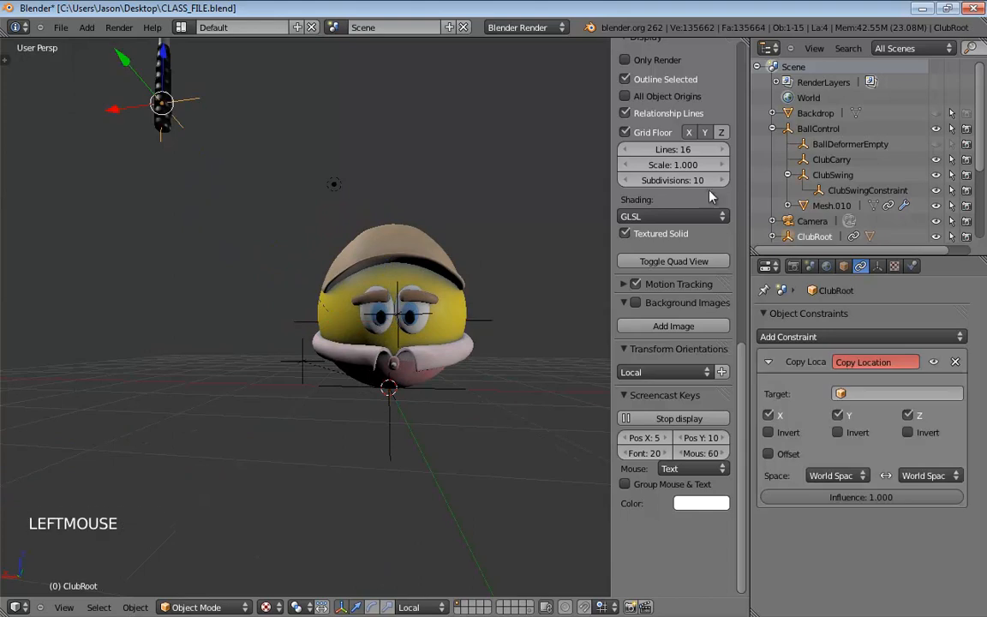
left_click(875, 394)
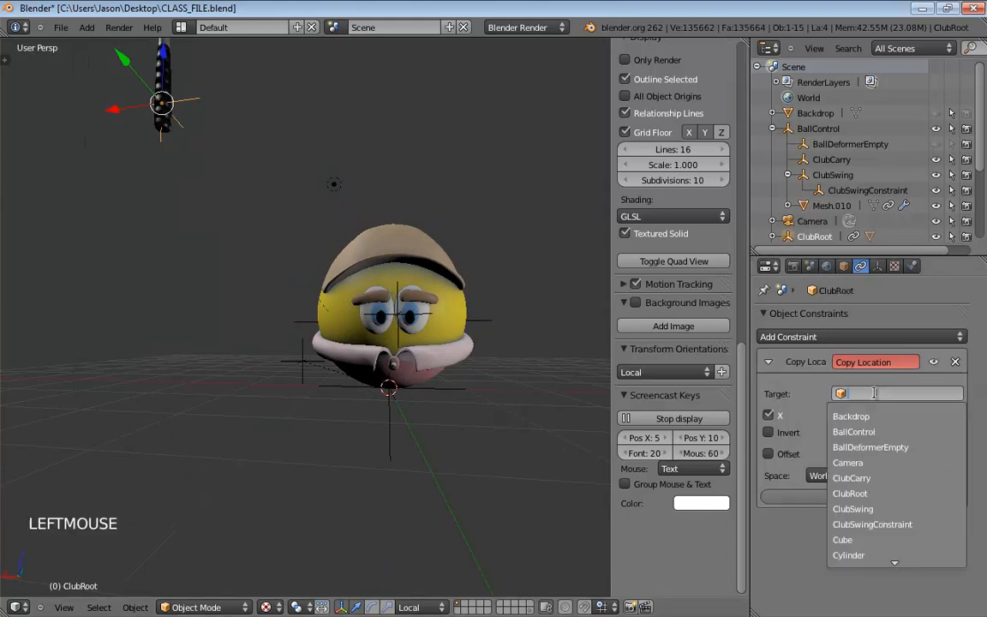
left_click(851, 478)
middle_click_drag(381, 412, 514, 368)
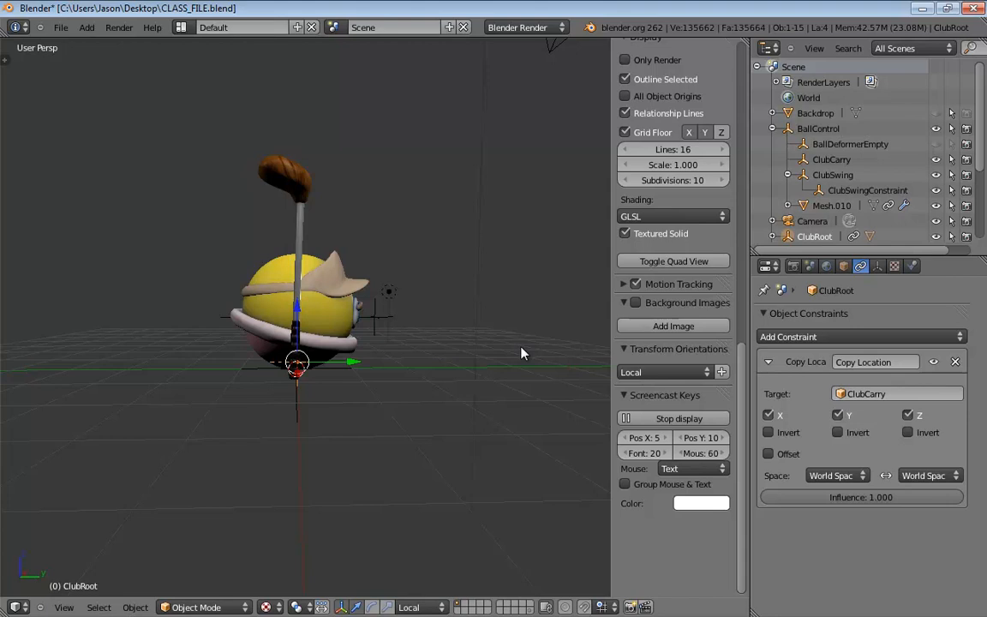
mouse_move(396, 364)
middle_mouse_down()
mouse_move(409, 363)
mouse_move(400, 362)
middle_mouse_up()
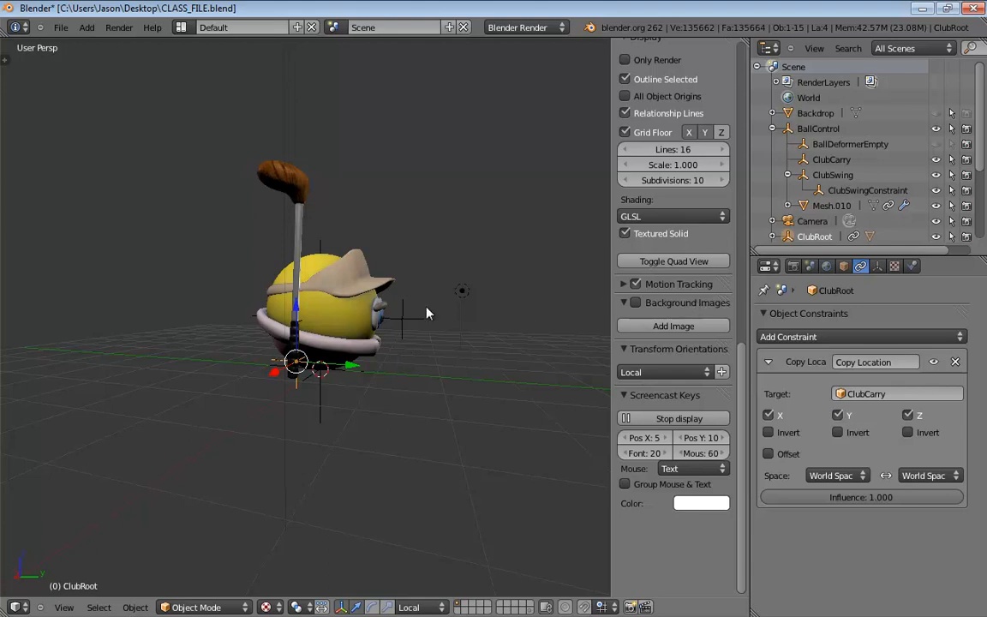
middle_click_drag(293, 330, 230, 370)
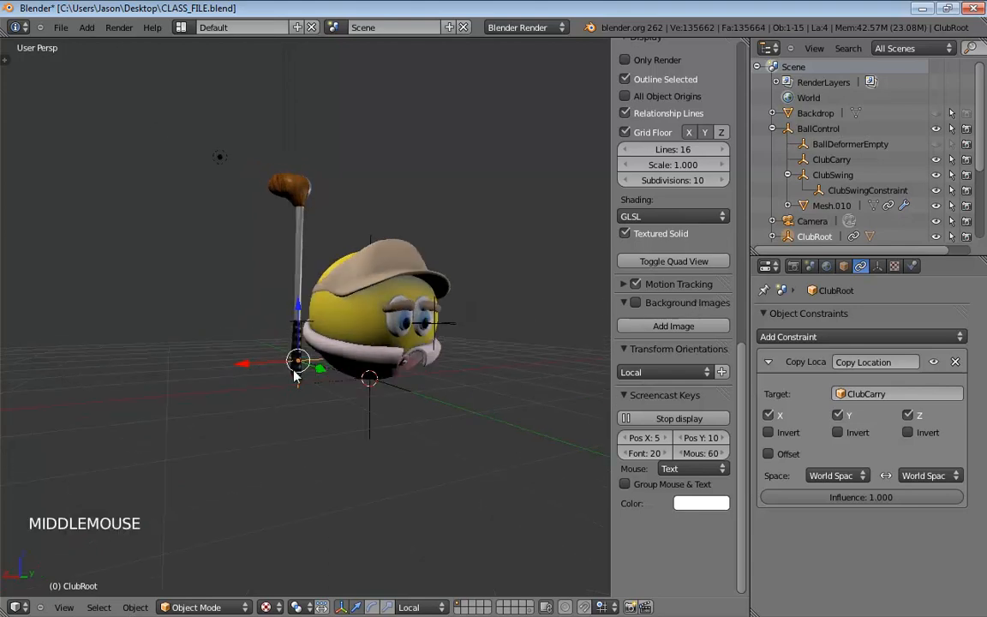
- Add a Copy Rotation constraint to the ClubRoot empty with ClubCarry as its target
scroll(295, 373, "up", 2)
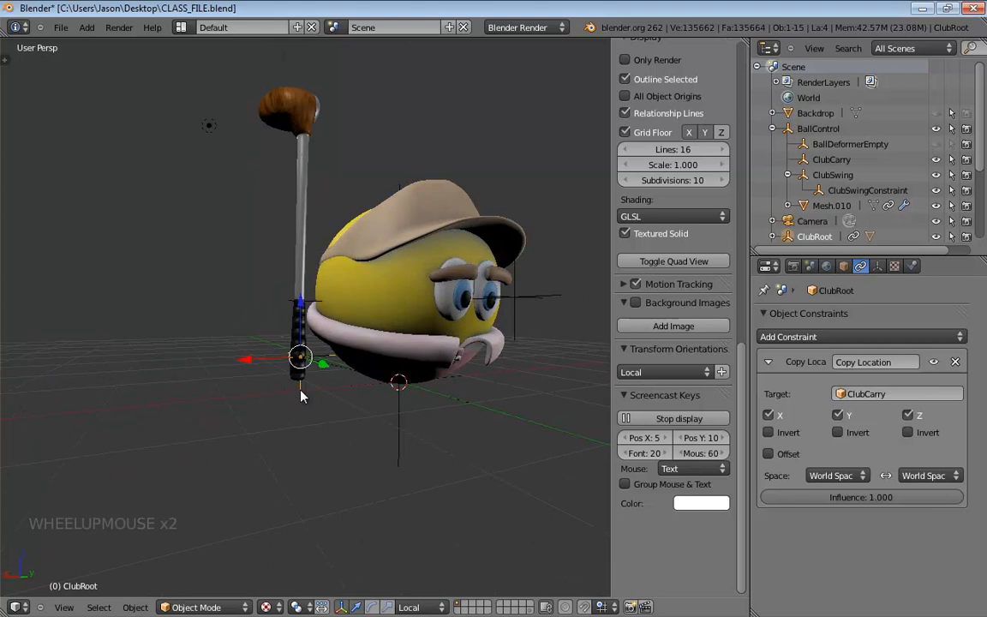
left_click(778, 339)
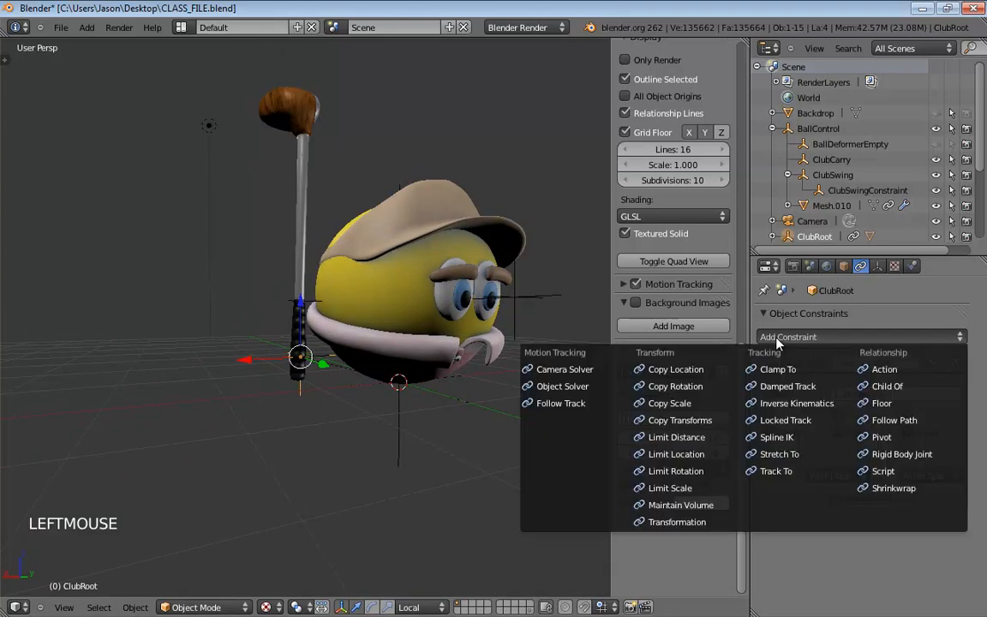
left_click(677, 387)
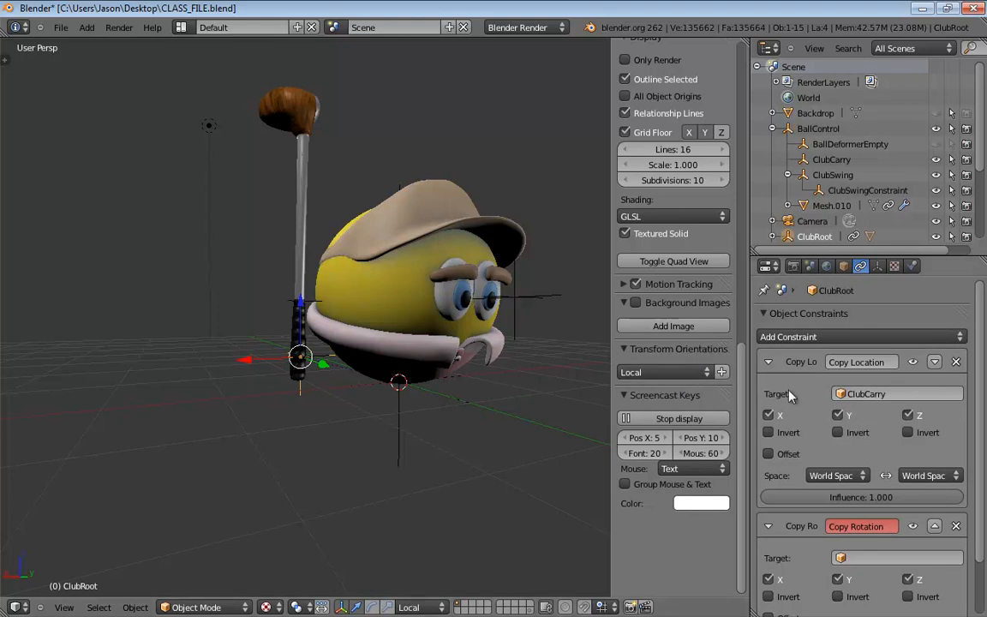
scroll(861, 493, "down", 2)
left_click(865, 498)
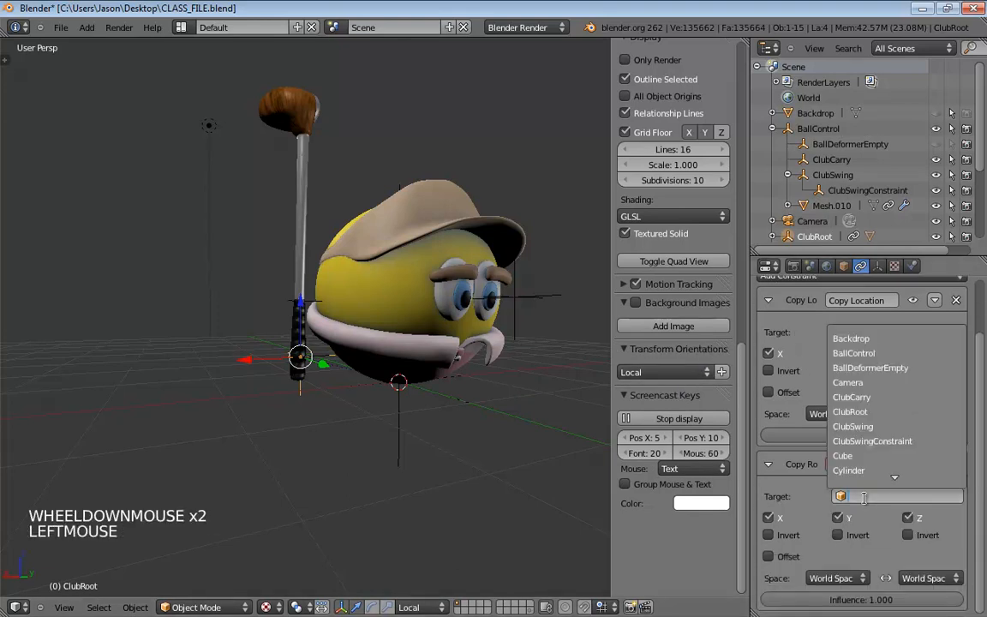
left_click(854, 396)
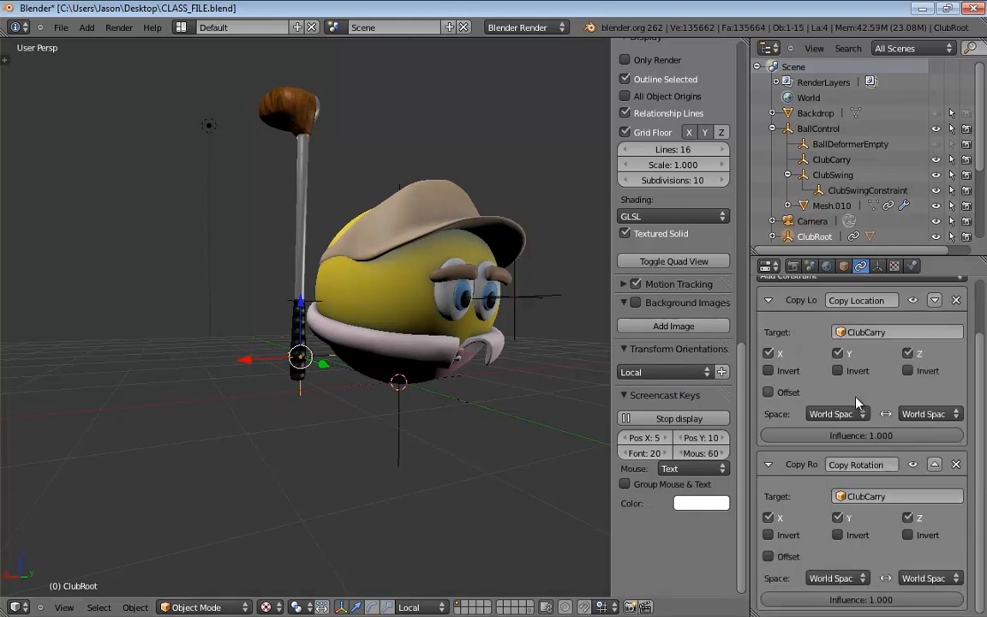
- Try moving the ClubCarry empty along its local Y axis, and rotate it about -27° around the global X axis
middle_click_drag(335, 397, 458, 400)
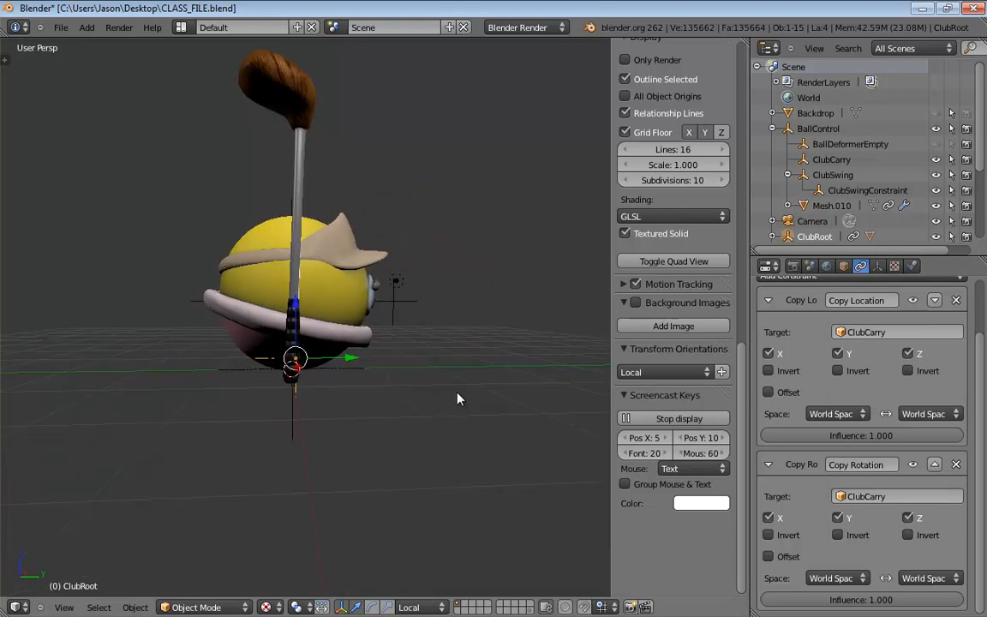
middle_click_drag(486, 311, 274, 280)
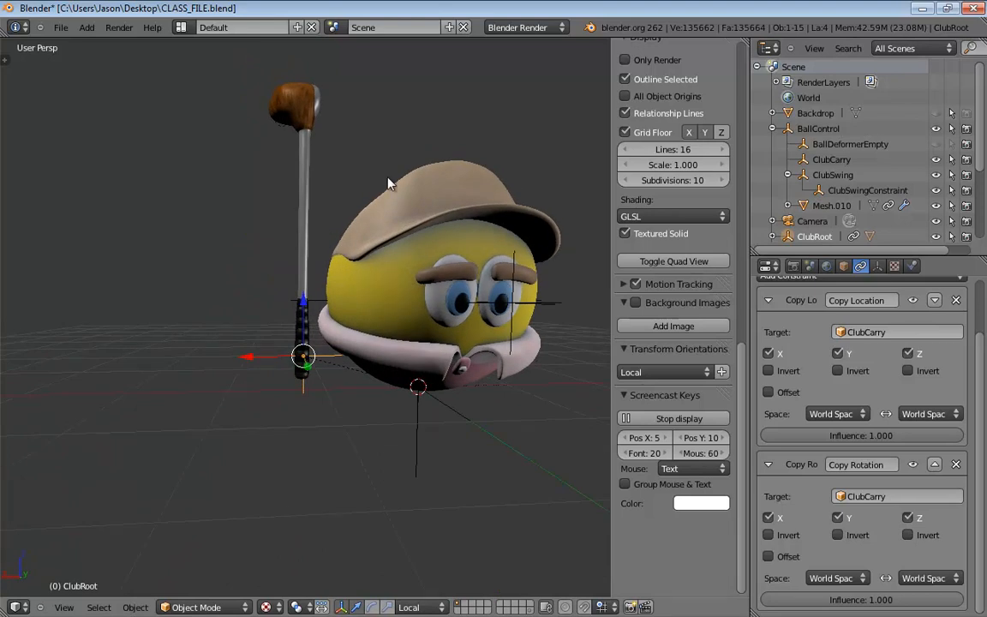
middle_click_drag(379, 223, 360, 230)
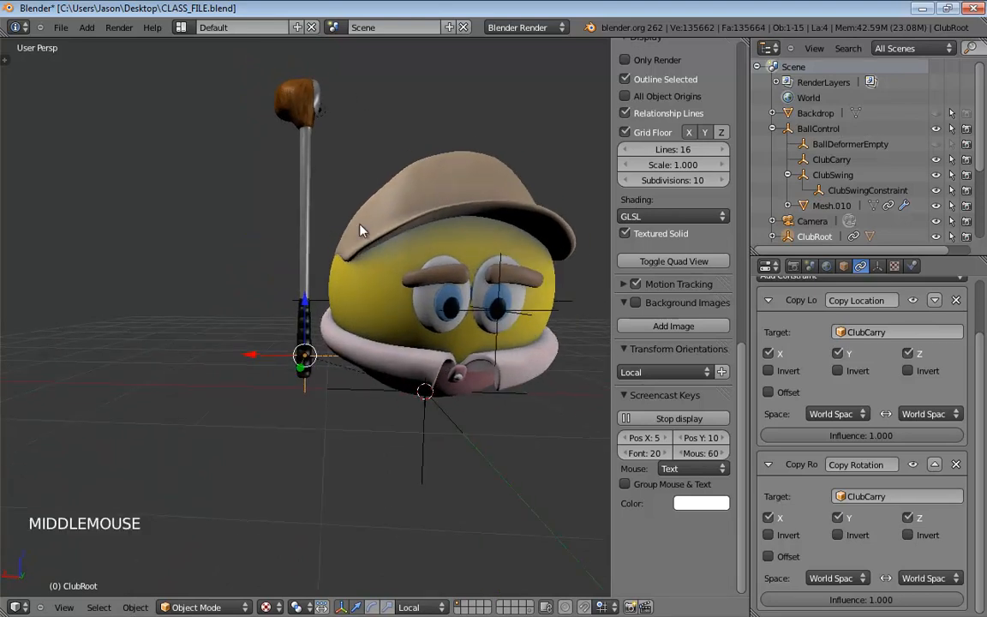
left_click(836, 163)
middle_click_drag(358, 317, 456, 340)
left_click_drag(348, 363, 319, 322)
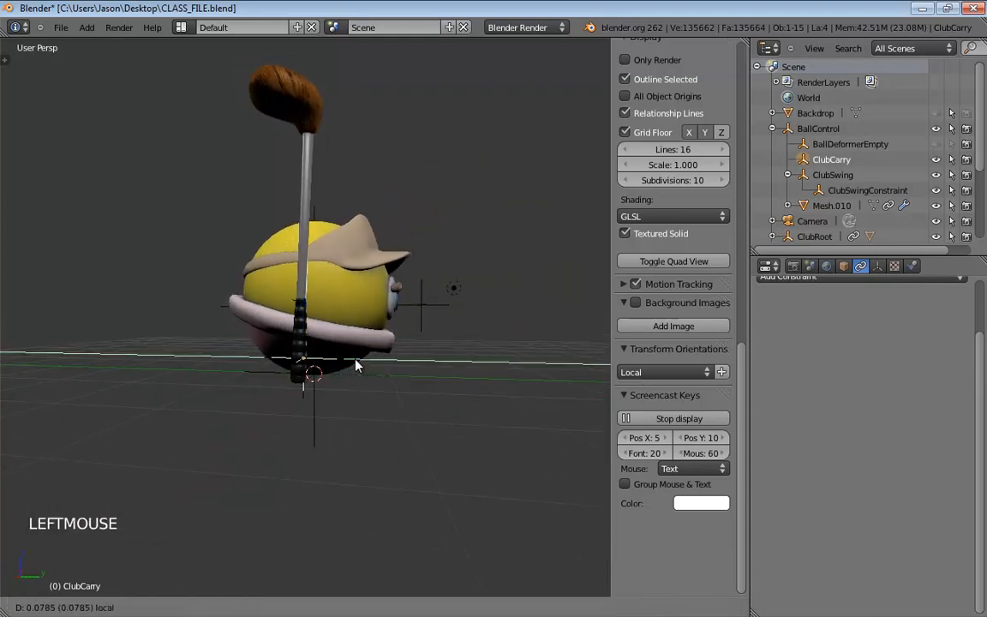
key("r")
key("x")
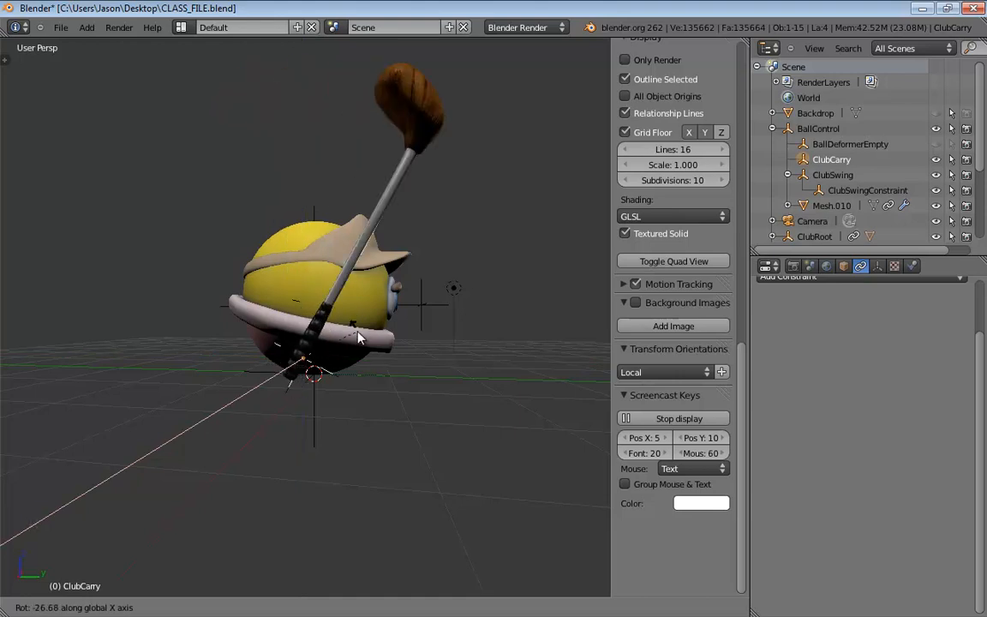
left_click(358, 337)
middle_click_drag(358, 336, 188, 370)
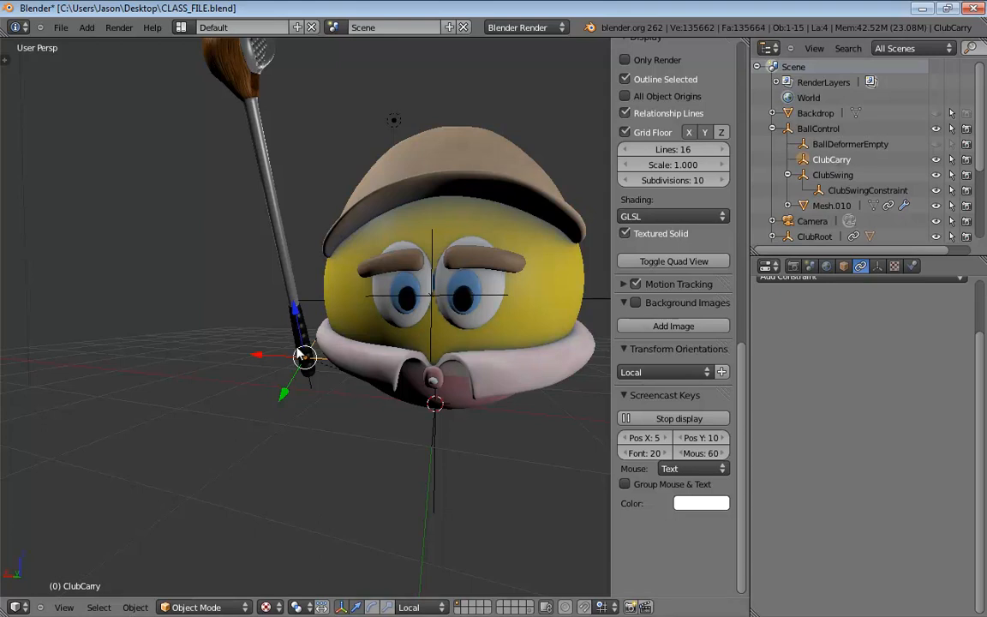
middle_click_drag(315, 414, 390, 396)
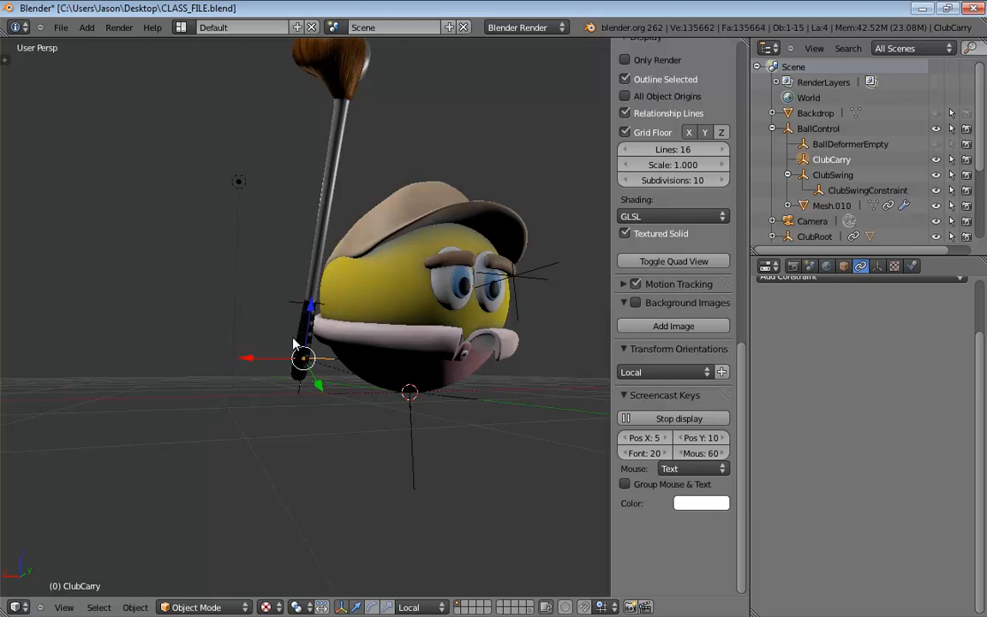
middle_click_drag(394, 287, 463, 341)
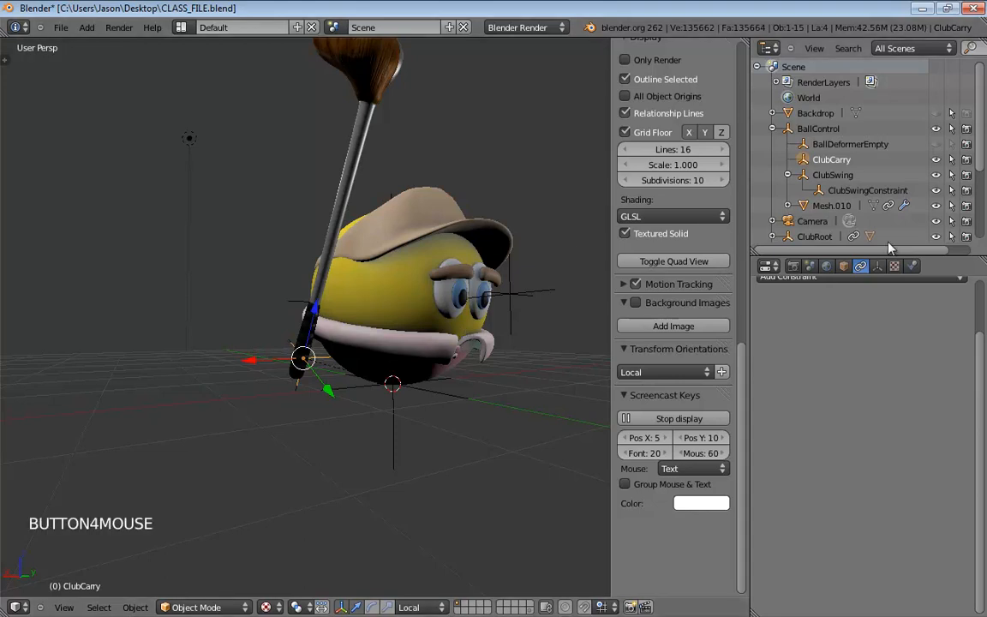
- Review the rig hierarchy by selecting BallControl, BallDeformerEmpty, ClubCarry, ClubSwing and ClubSwingConstraint in turn
left_click(818, 129)
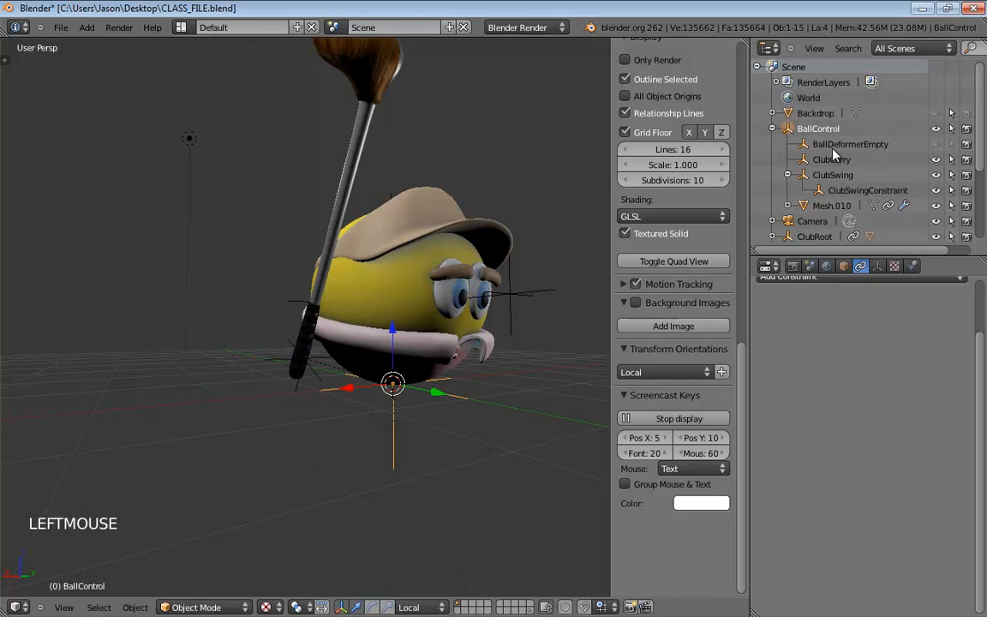
left_click(844, 144)
left_click(835, 159)
left_click(827, 175)
left_click(864, 191)
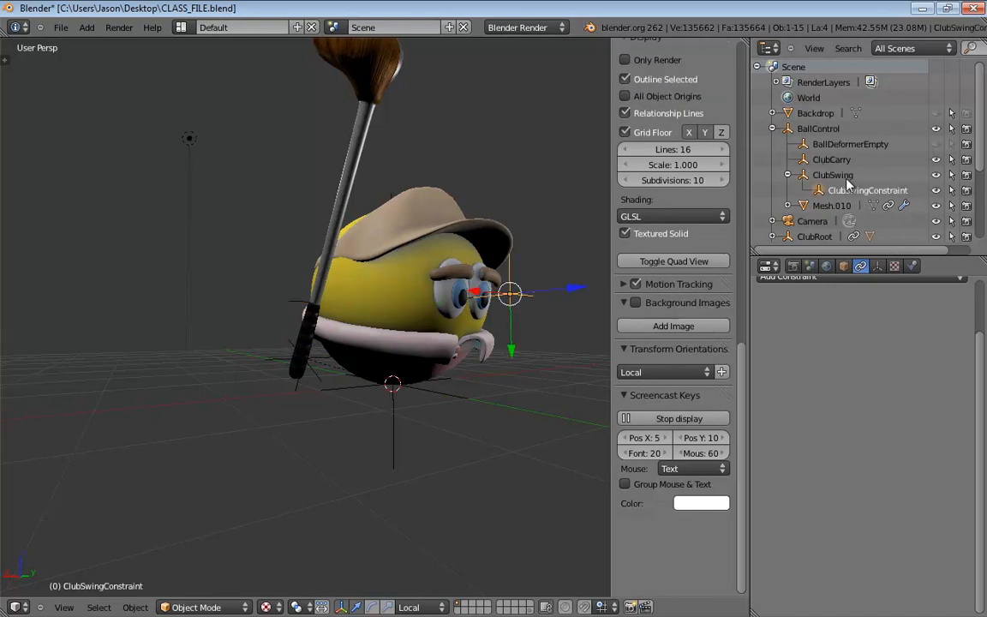
left_click(819, 129)
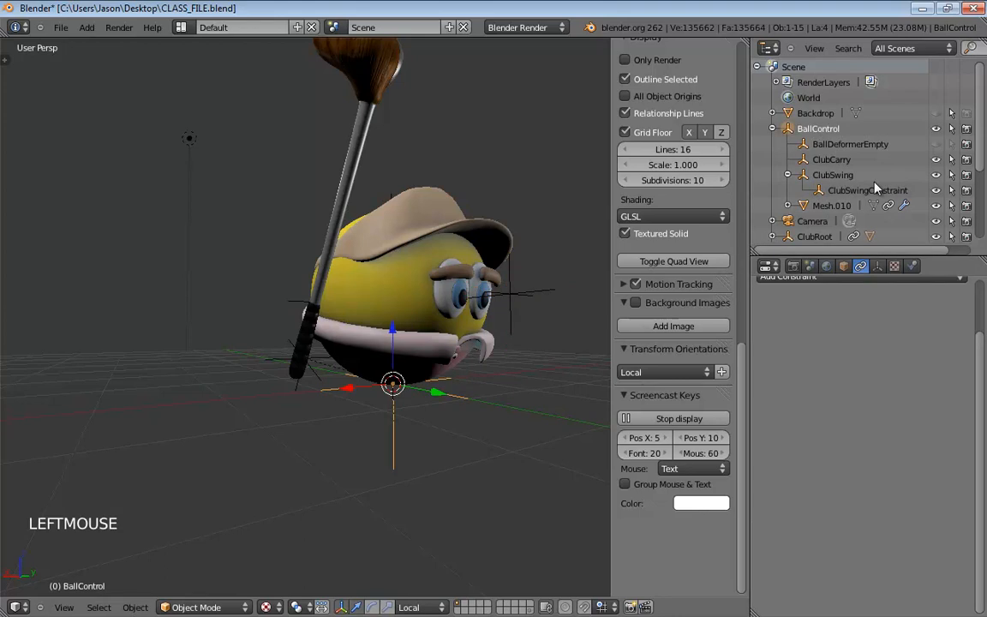
left_click(853, 145)
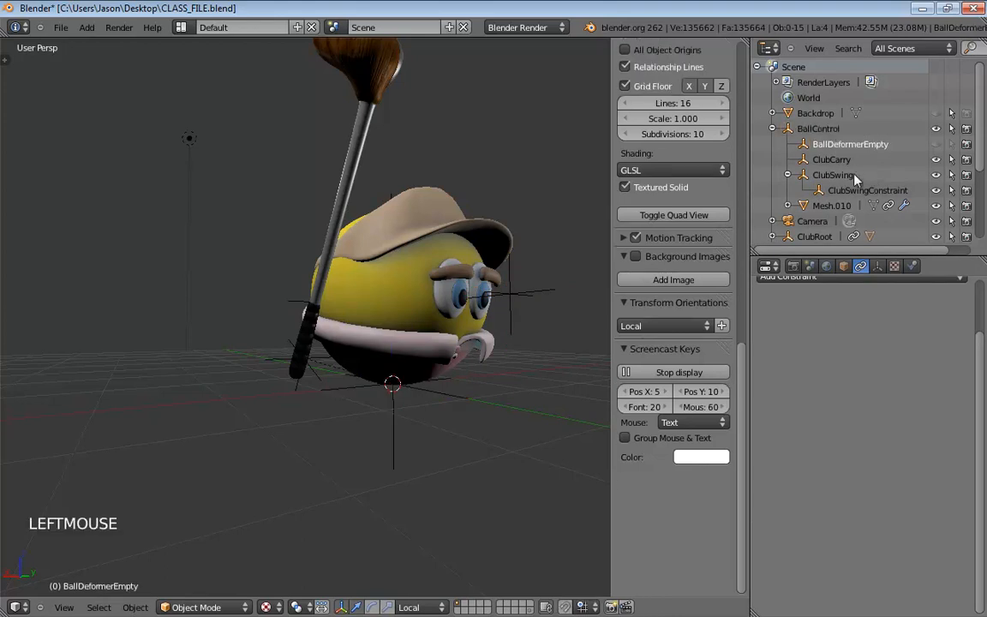
left_click(847, 160)
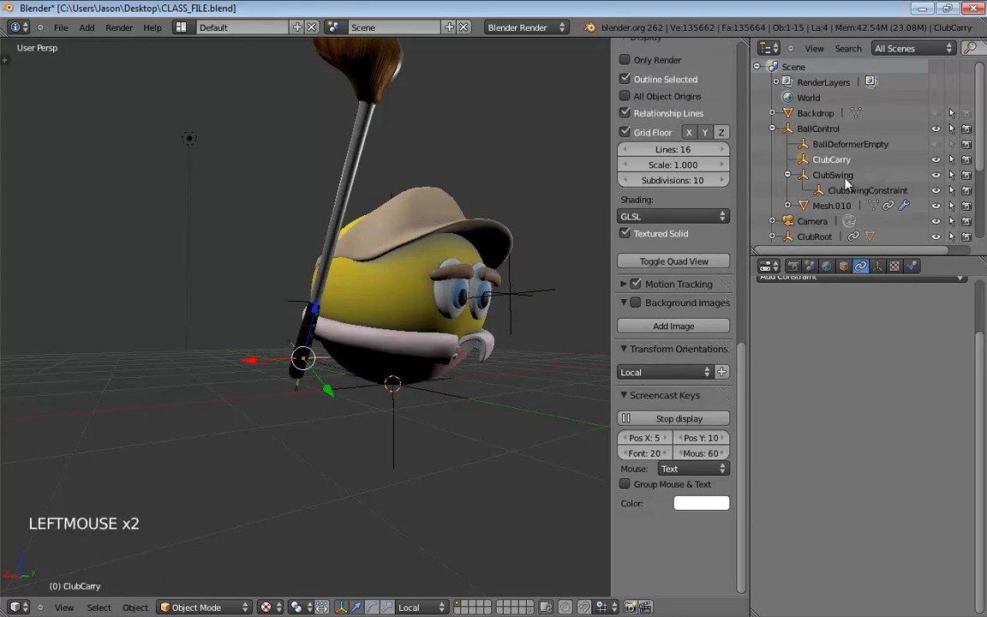
left_click(836, 174)
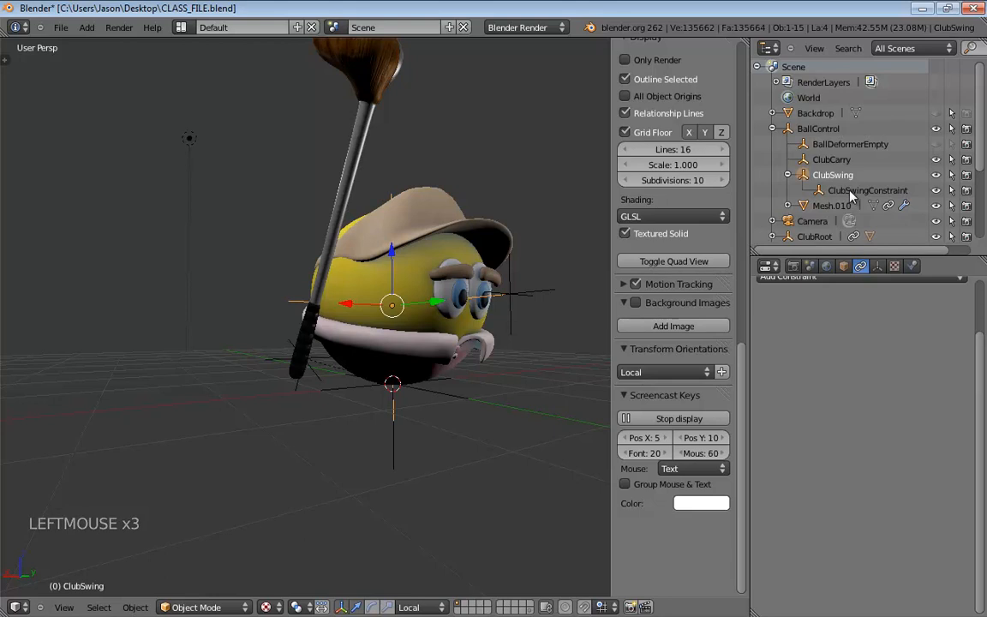
left_click(853, 192)
left_click(832, 174)
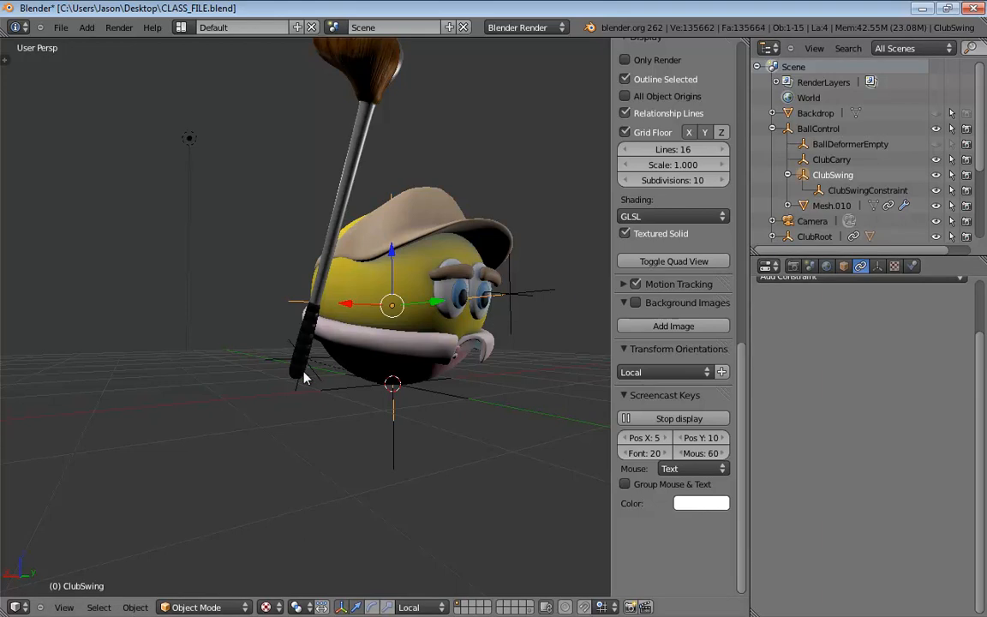
- Remove the Copy Location and Copy Rotation constraints from the ClubRoot empty
scroll(855, 335, "up", 4)
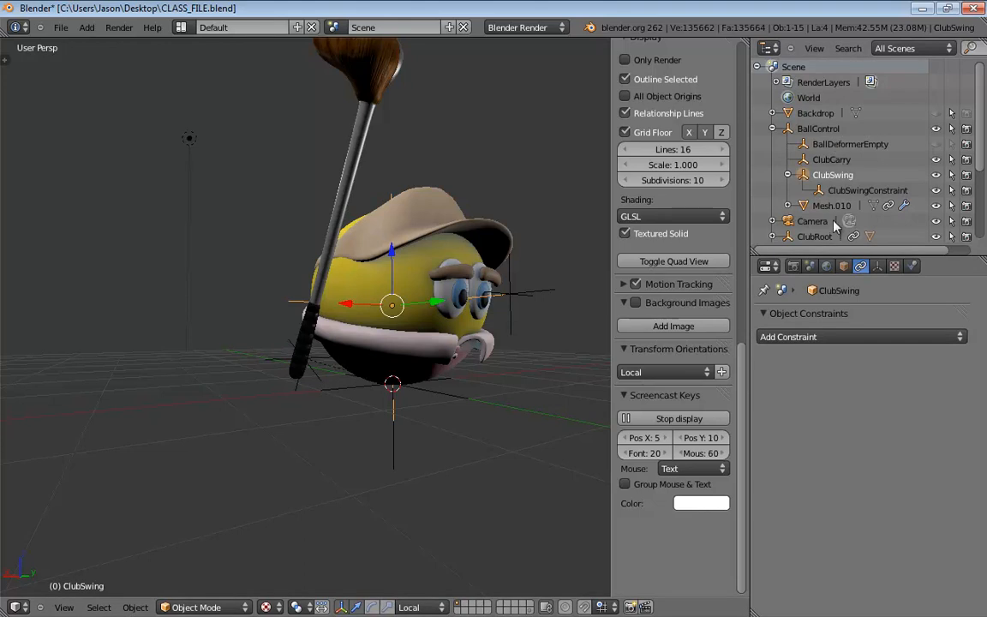
left_click(816, 238)
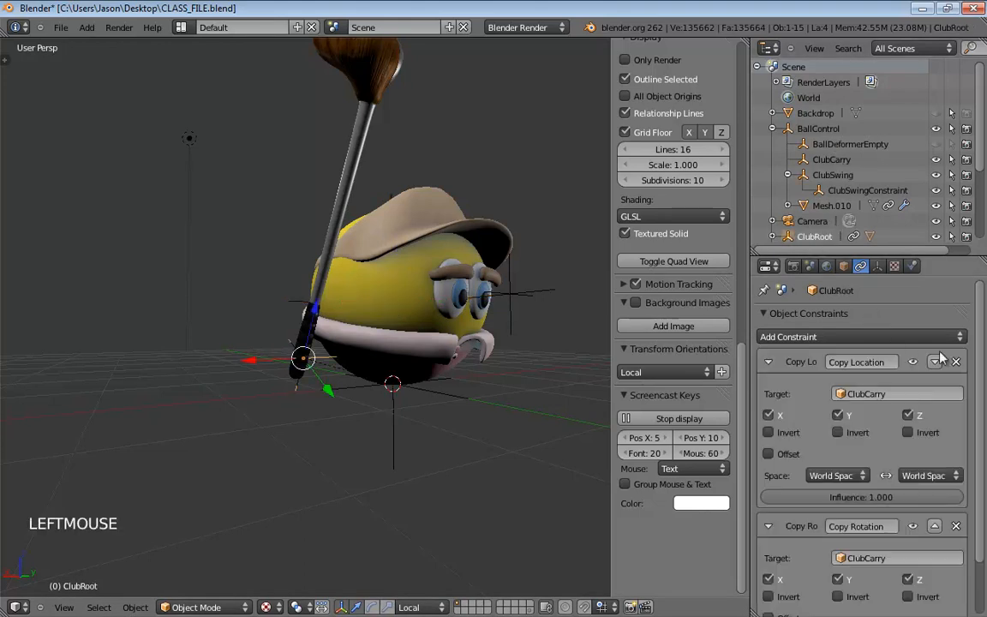
left_click(957, 361)
left_click(957, 362)
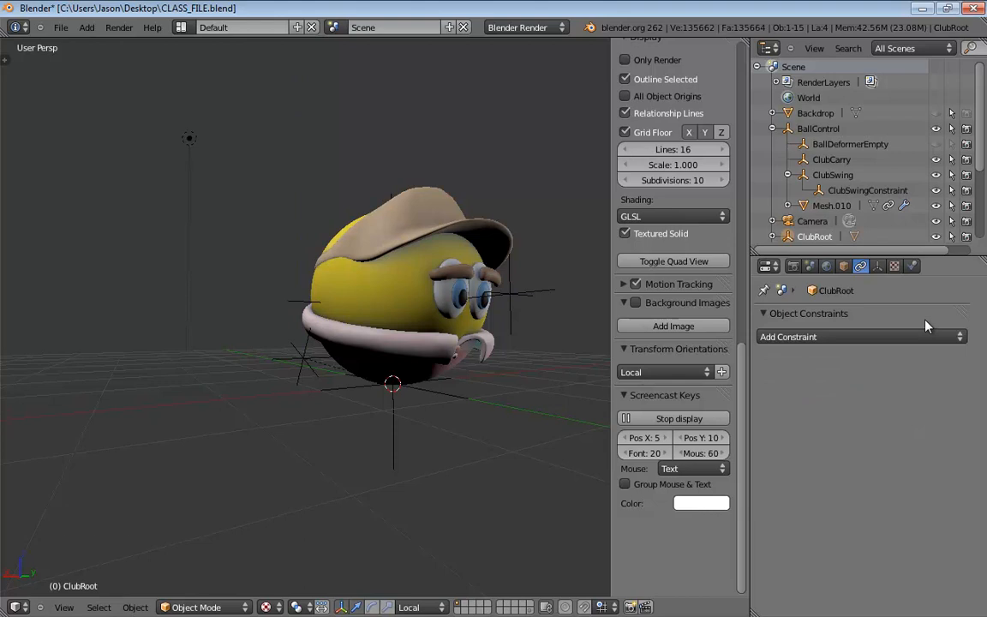
- Add new Copy Location and Copy Rotation constraints to the ClubRoot empty
scroll(368, 381, "down", 5)
middle_click_drag(377, 364, 388, 364)
scroll(387, 364, "up", 2)
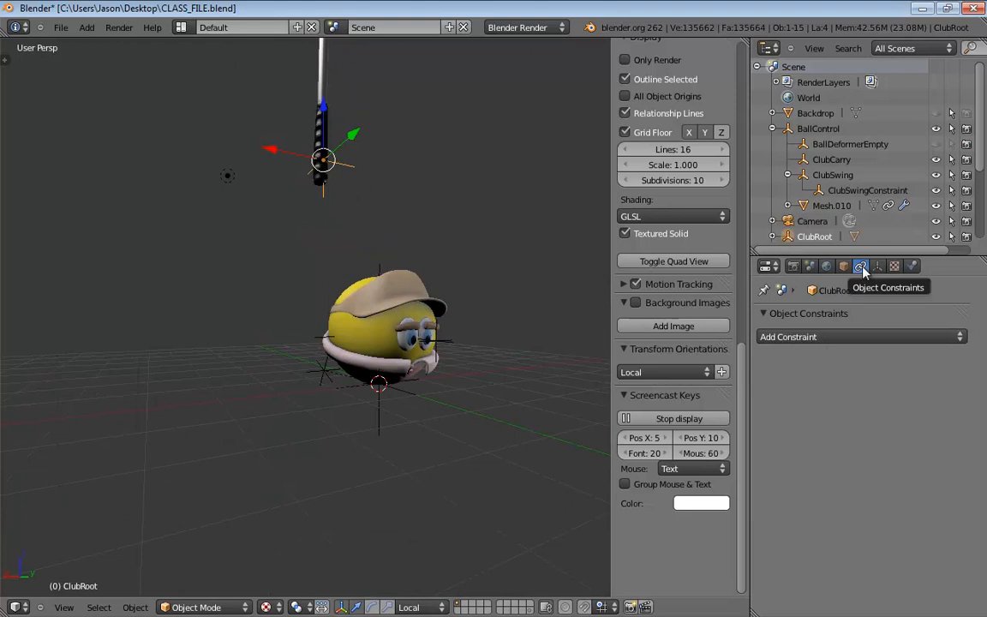
left_click(811, 339)
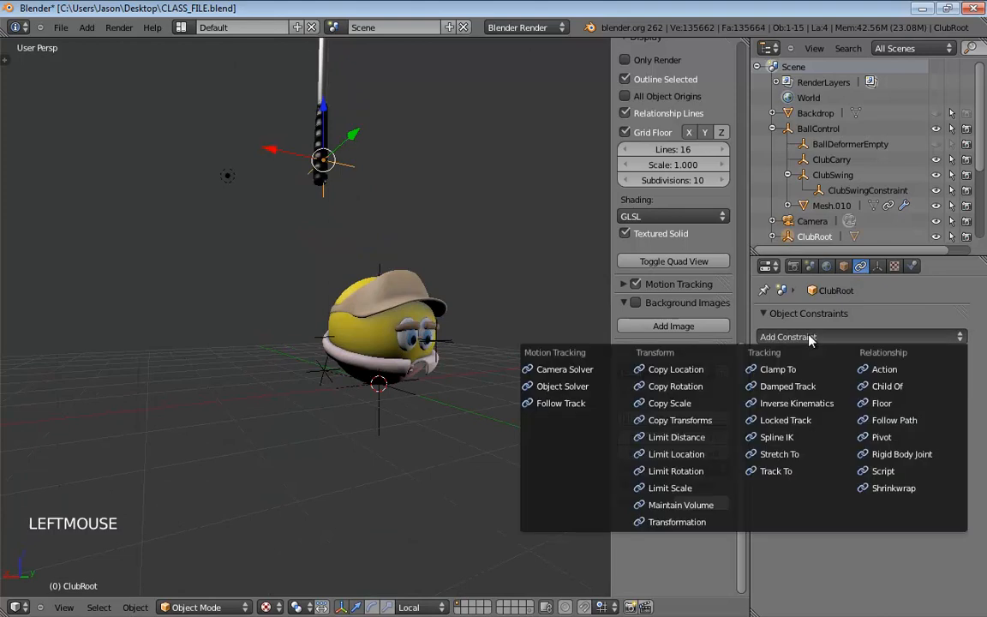
left_click(670, 371)
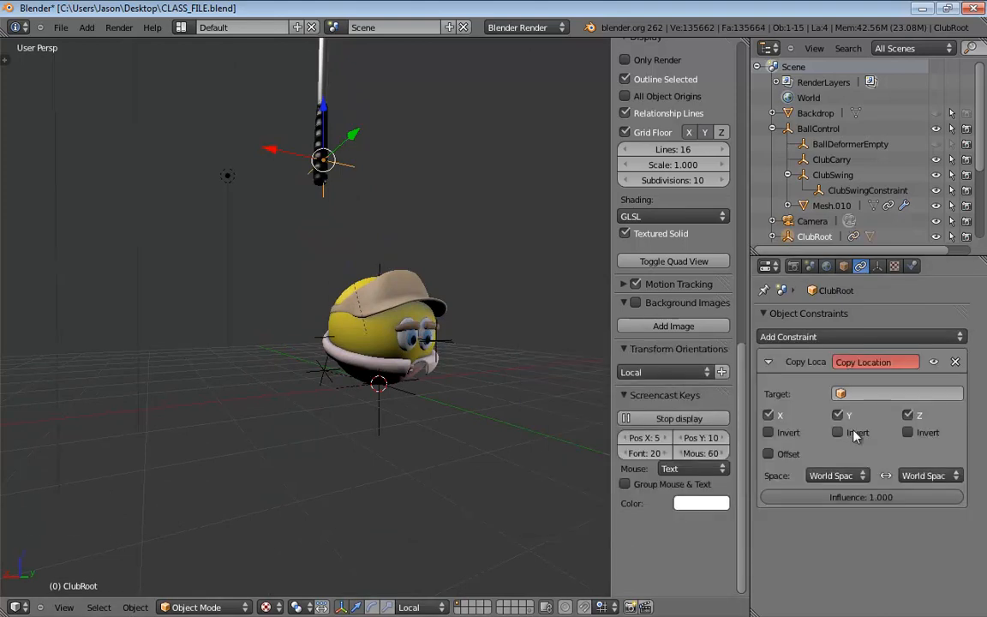
left_click(836, 338)
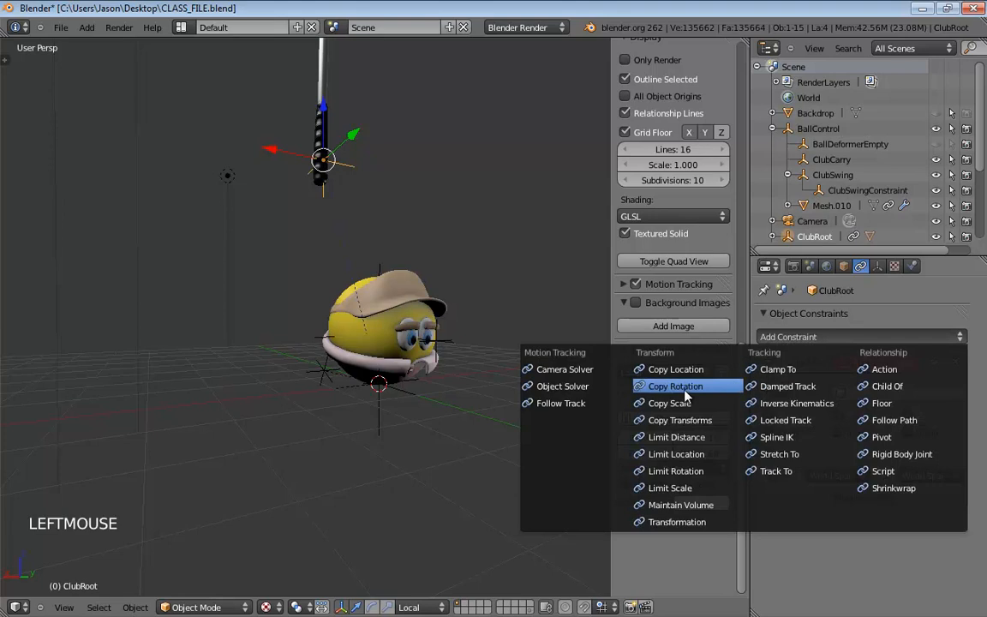
left_click(634, 379)
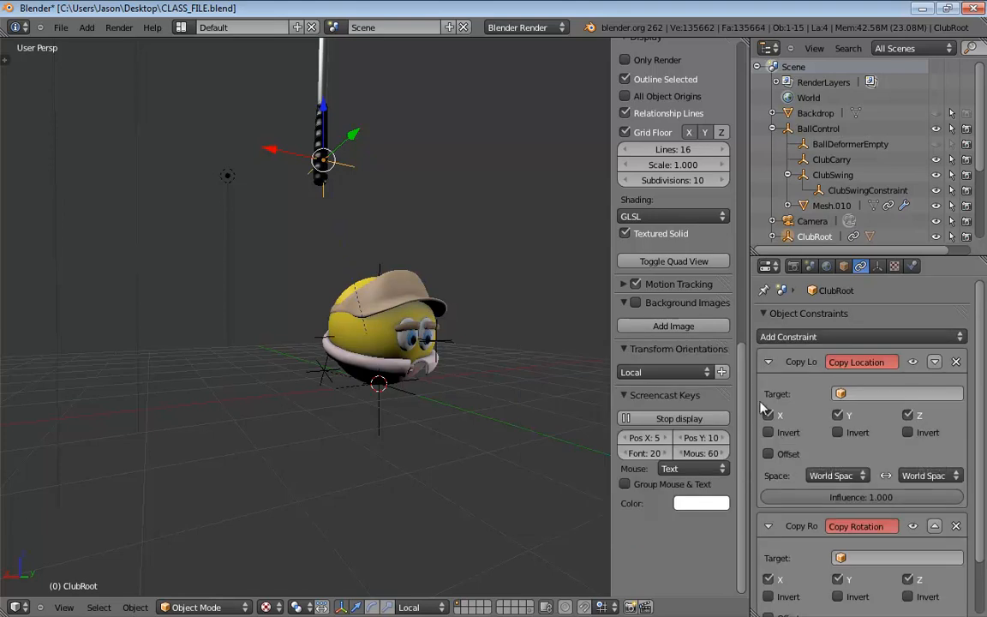
- Set ClubCarry as the target of both the Copy Location and Copy Rotation constraints on ClubRoot
left_click(876, 394)
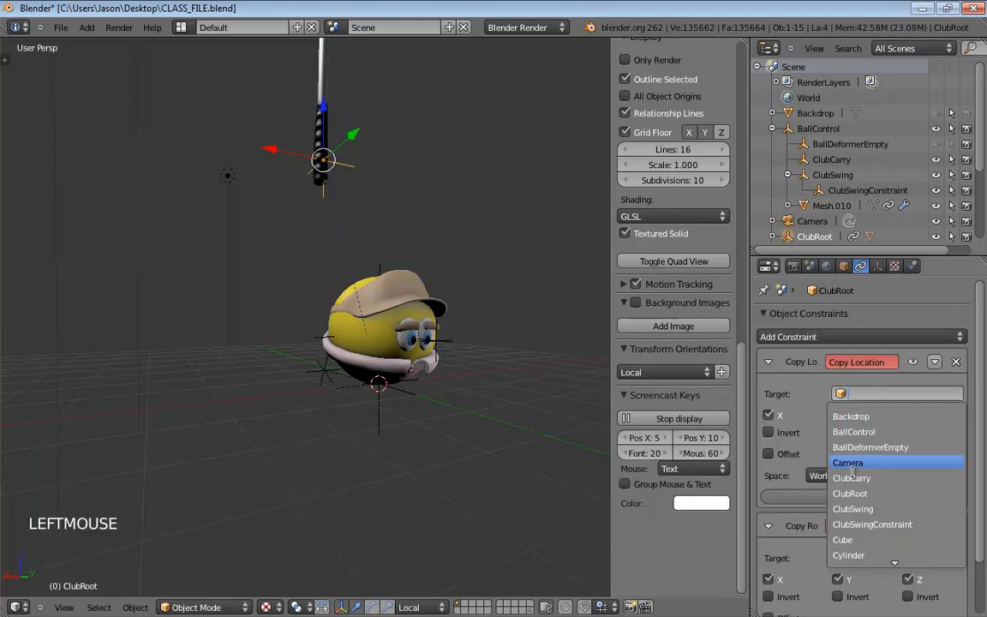
left_click(861, 485)
left_click(865, 558)
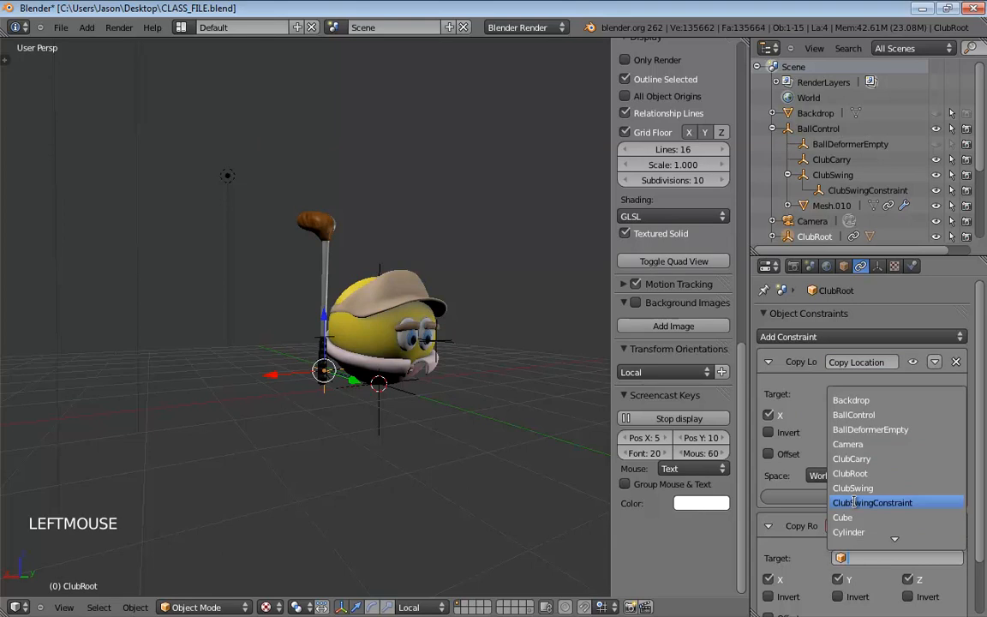
left_click(852, 459)
middle_click_drag(506, 460, 556, 415)
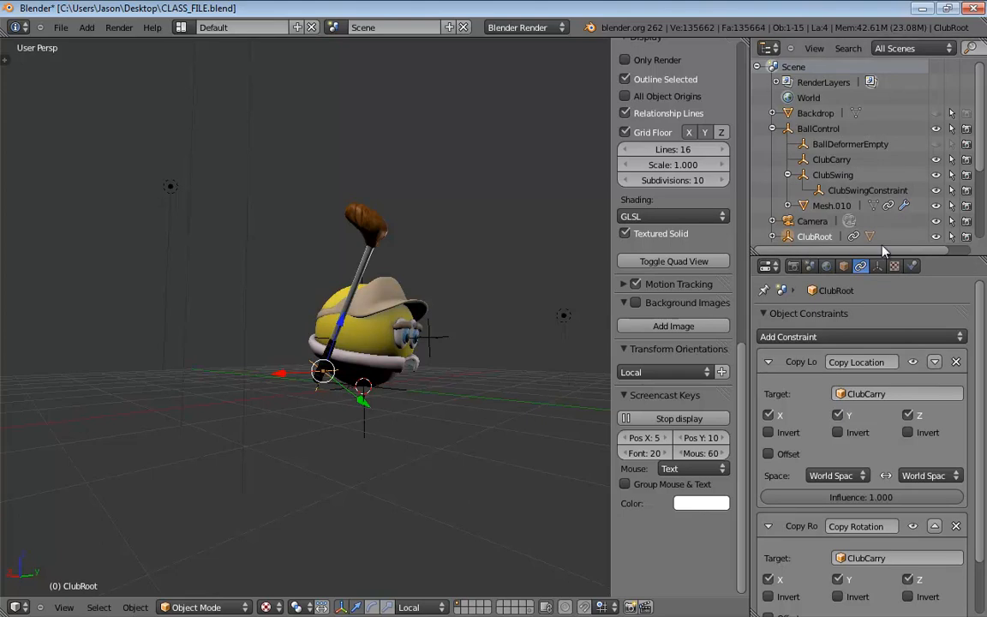
middle_click_drag(546, 319, 386, 286)
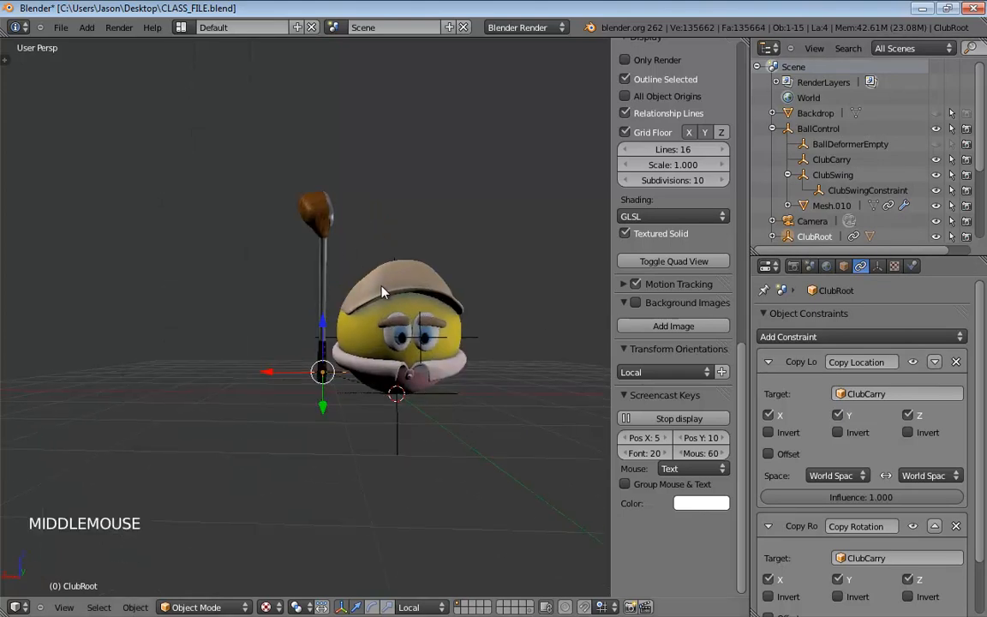
middle_click_drag(323, 282, 384, 318)
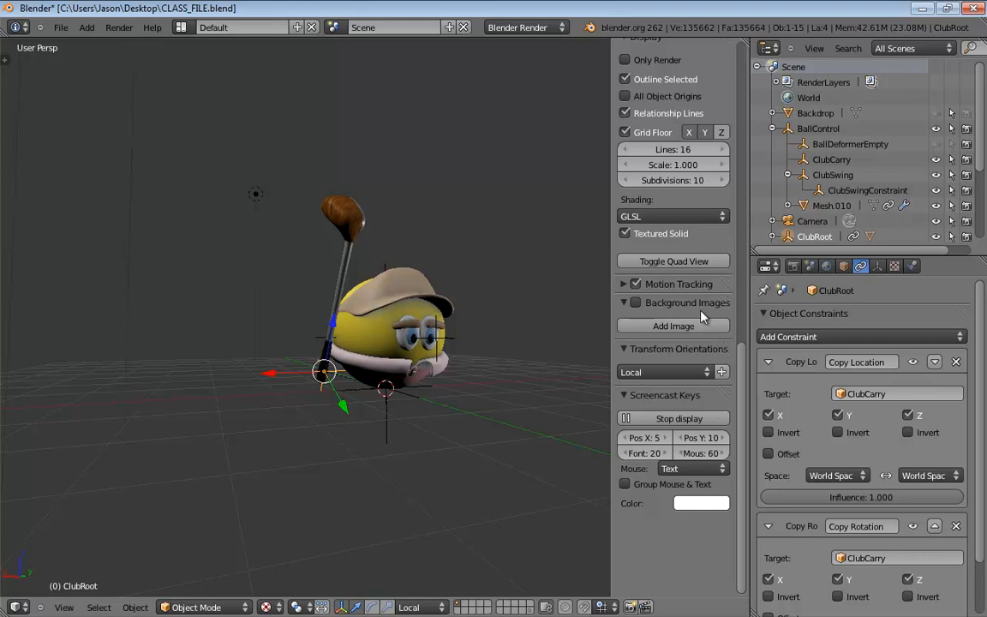
- Collapse the Copy Location and Copy Rotation constraints that target ClubCarry, keeping ClubRoot as the selected object
left_click(768, 361)
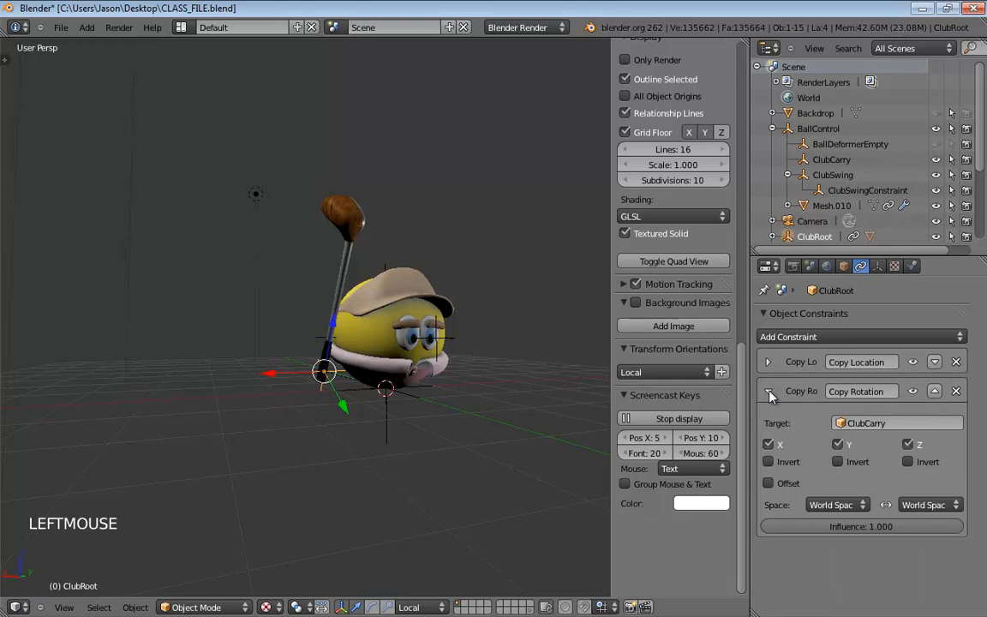
left_click(771, 391)
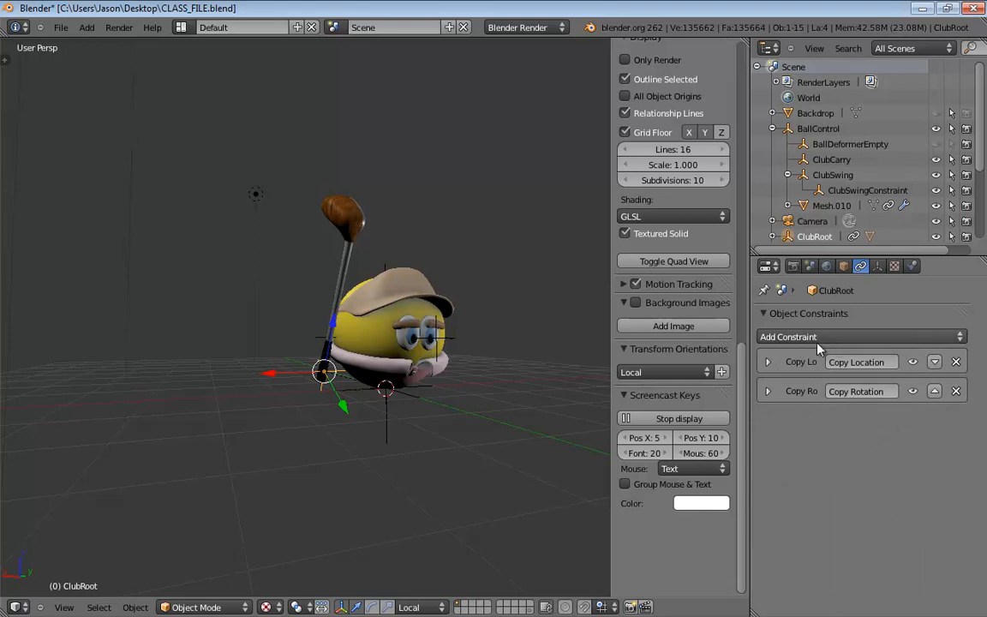
left_click(813, 221)
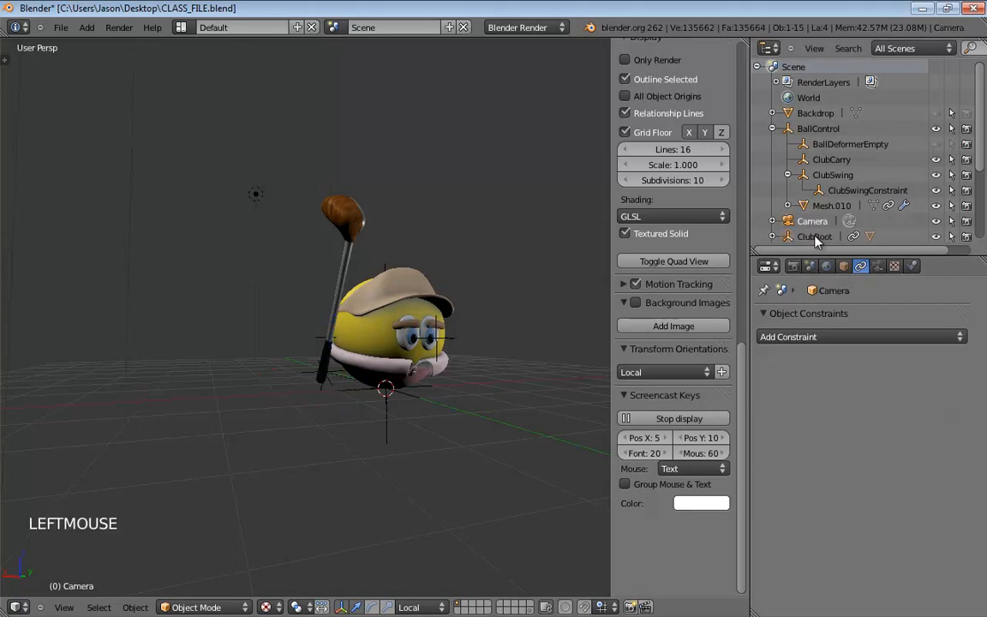
left_click(815, 237)
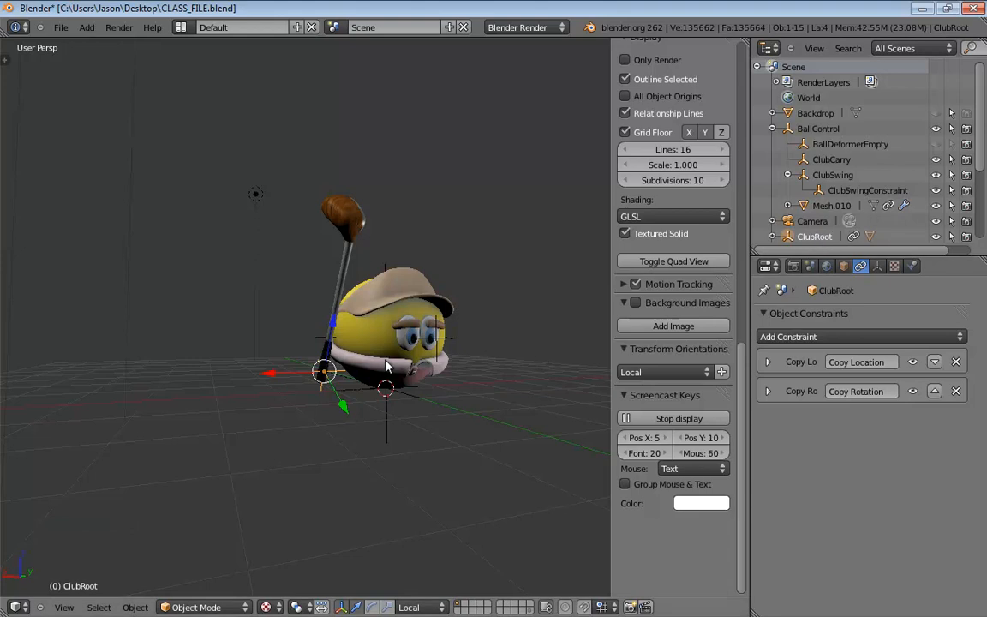
middle_click_drag(396, 351, 358, 318)
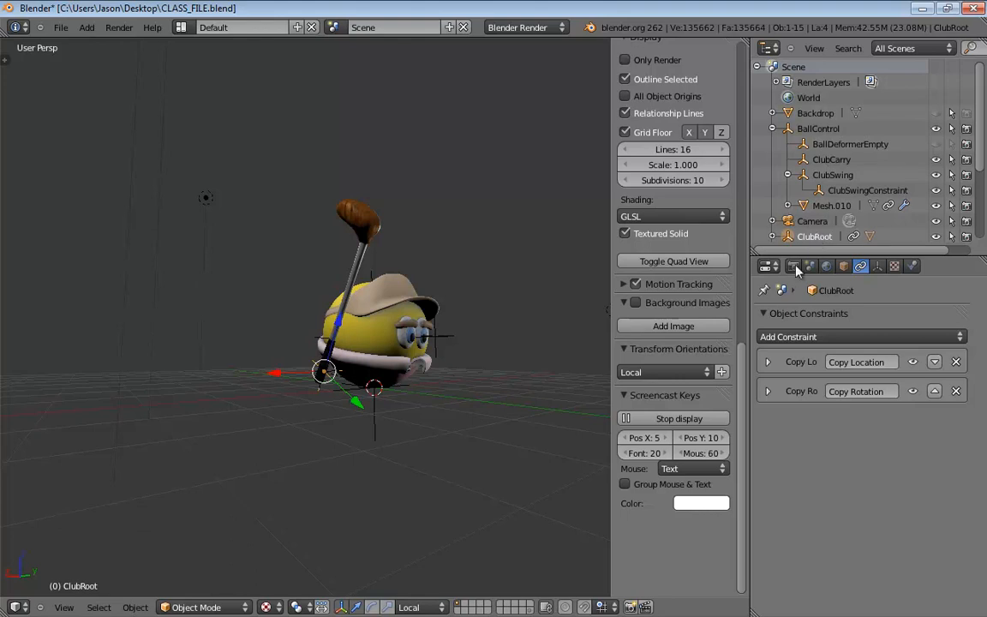
- Add a second Copy Location and a second Copy Rotation constraint to the ClubRoot empty
left_click(767, 337)
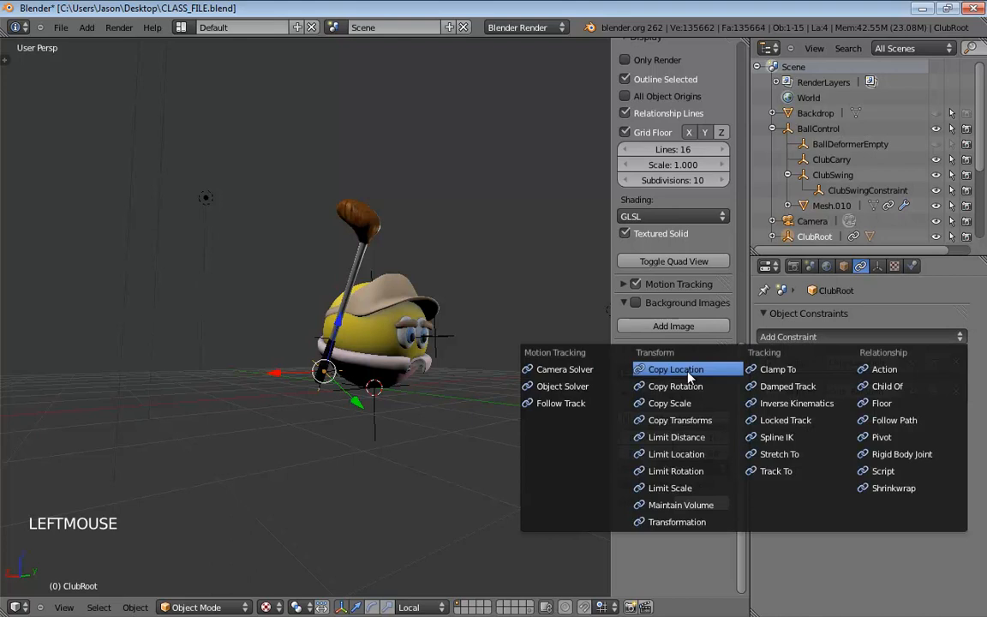
left_click(675, 369)
left_click(776, 337)
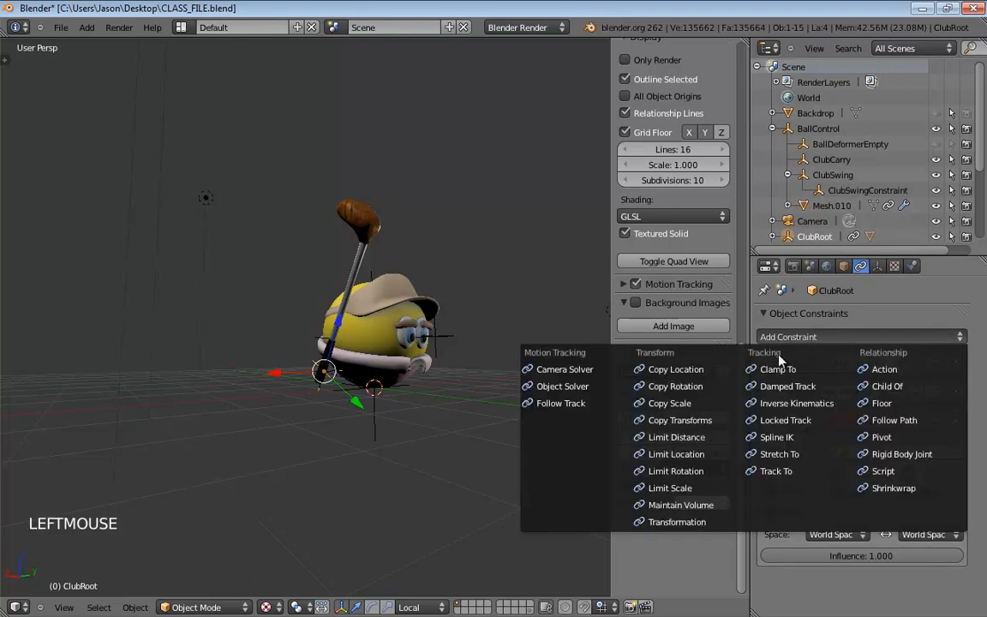
left_click(675, 386)
- Set ClubSwingConstraint as the target of ClubRoot's second Copy Location and Copy Rotation constraints
left_click_drag(983, 377, 978, 452)
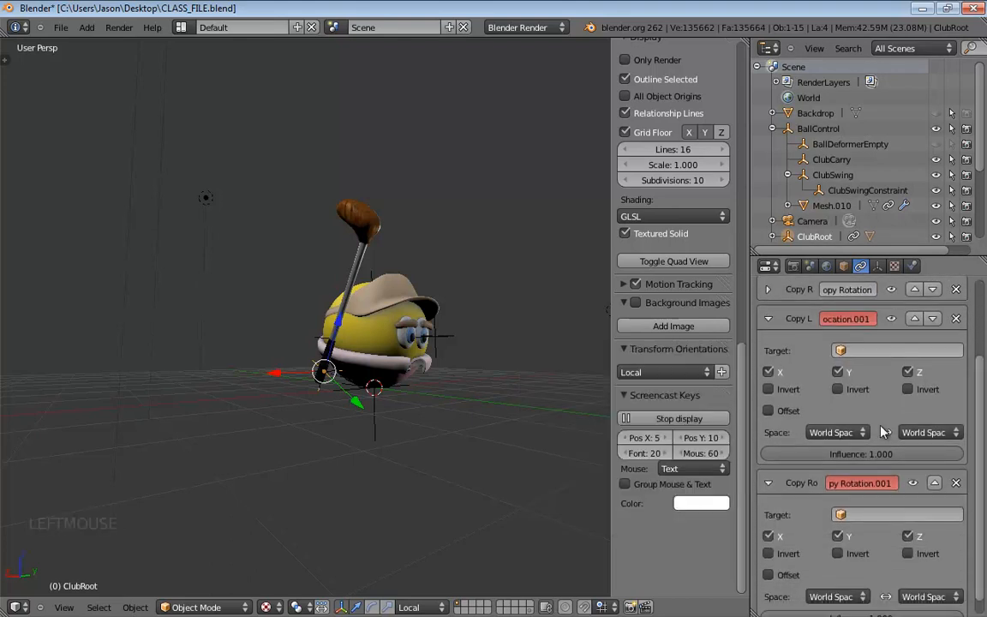
left_click(866, 350)
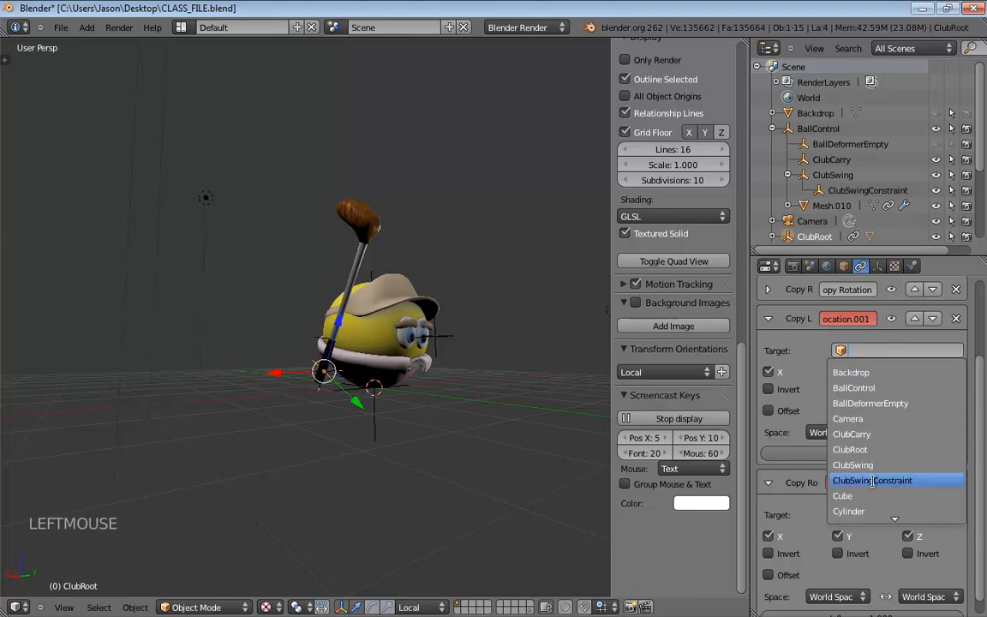
left_click(873, 479)
left_click(880, 514)
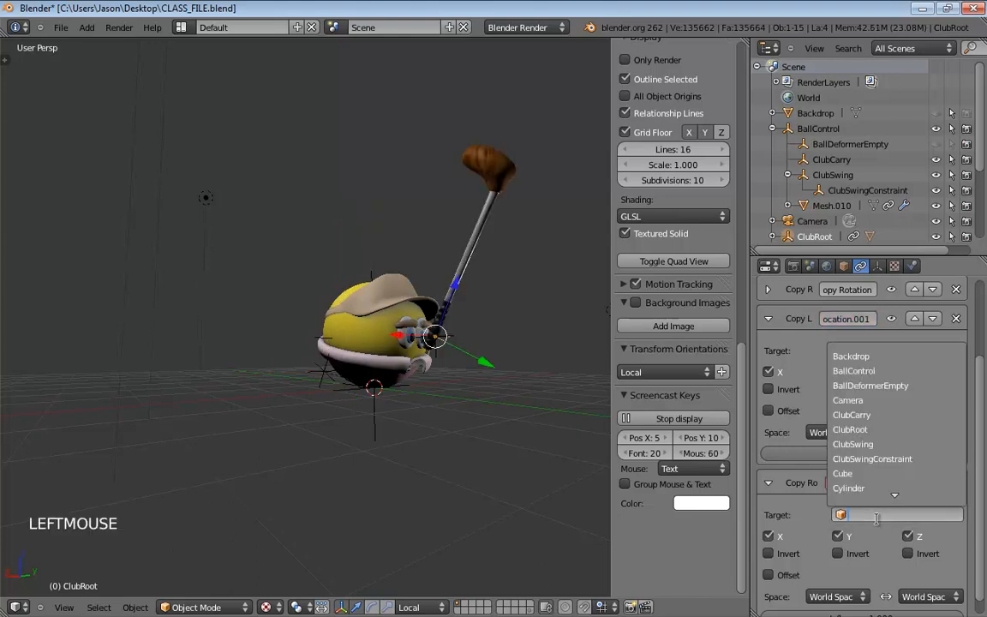
left_click(837, 454)
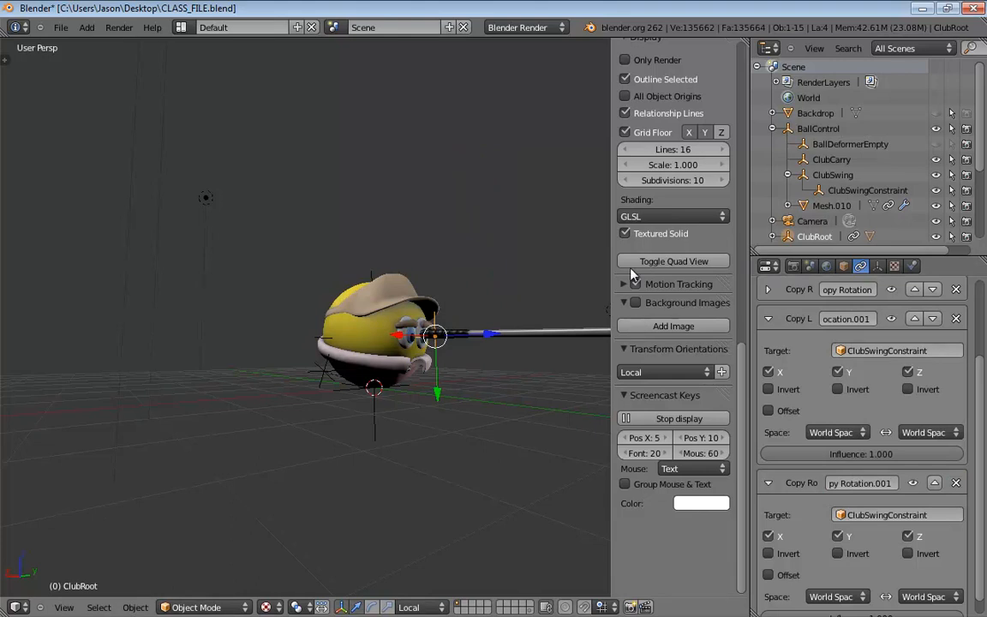
middle_click_drag(489, 302, 377, 291)
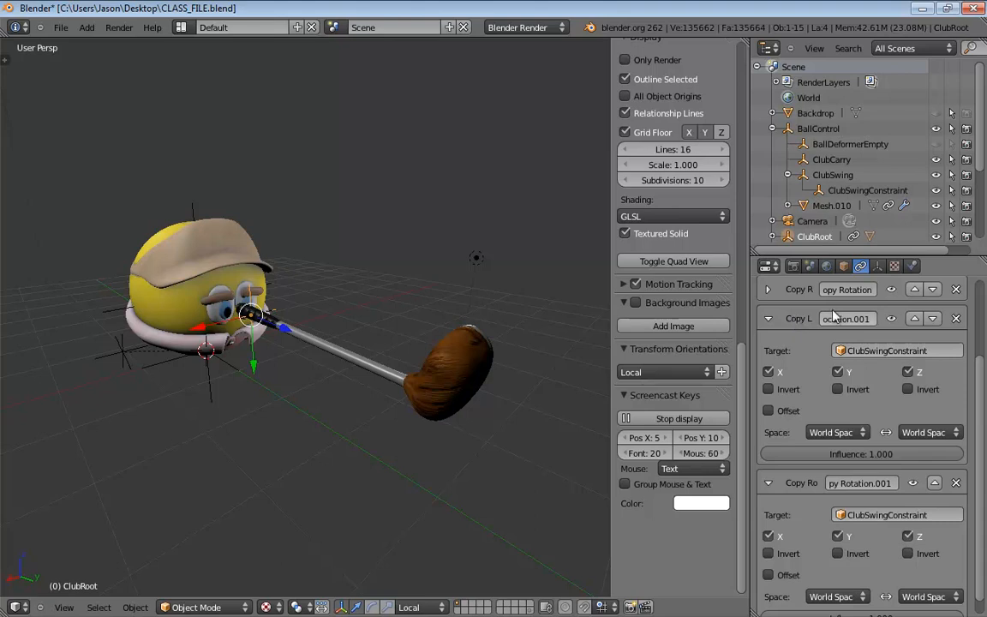
- Test the ClubSwingConstraint pair by lowering both constraints' influence to 0.000, and restore both to 1.000
left_click_drag(979, 389, 979, 418)
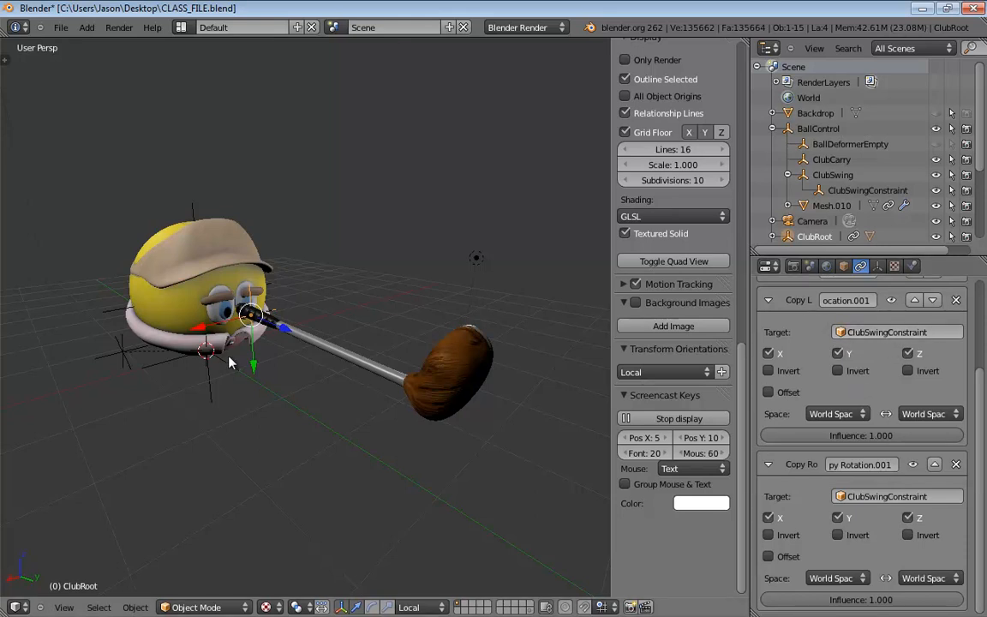
left_click_drag(885, 440, 625, 441)
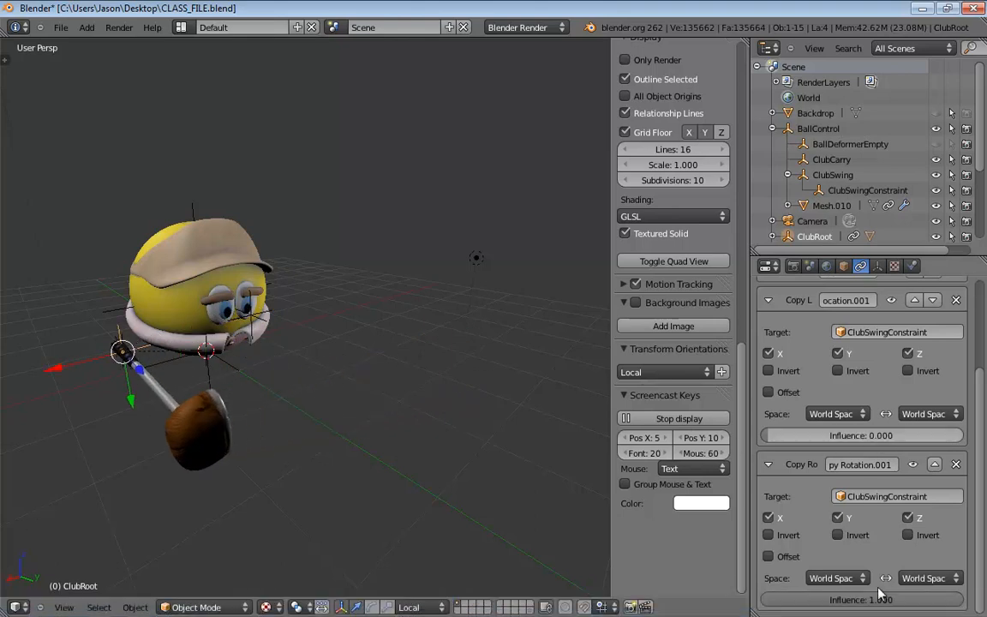
left_click_drag(891, 602, 625, 553)
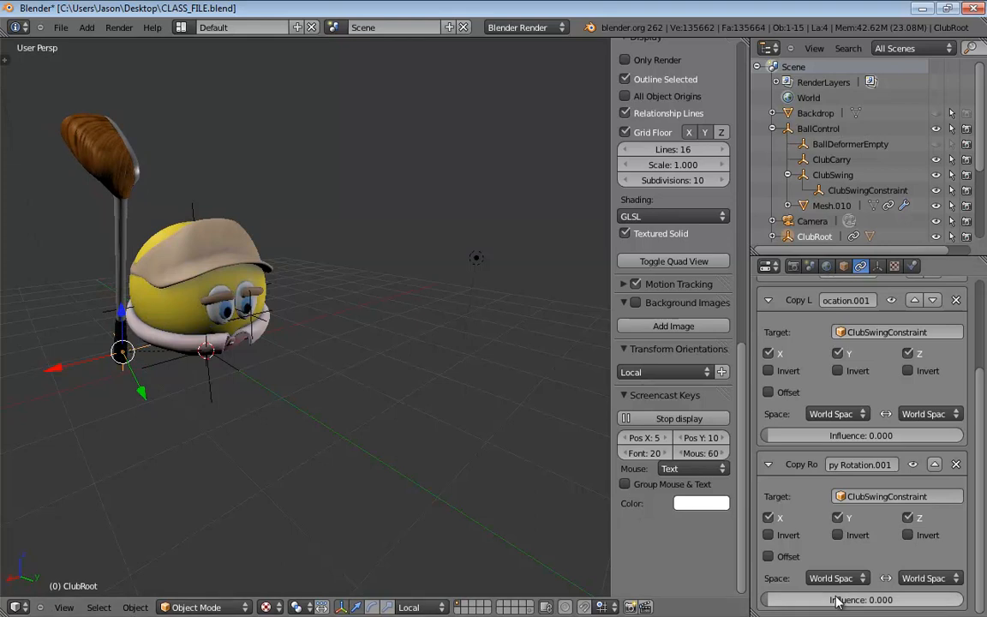
left_click_drag(838, 600, 985, 599)
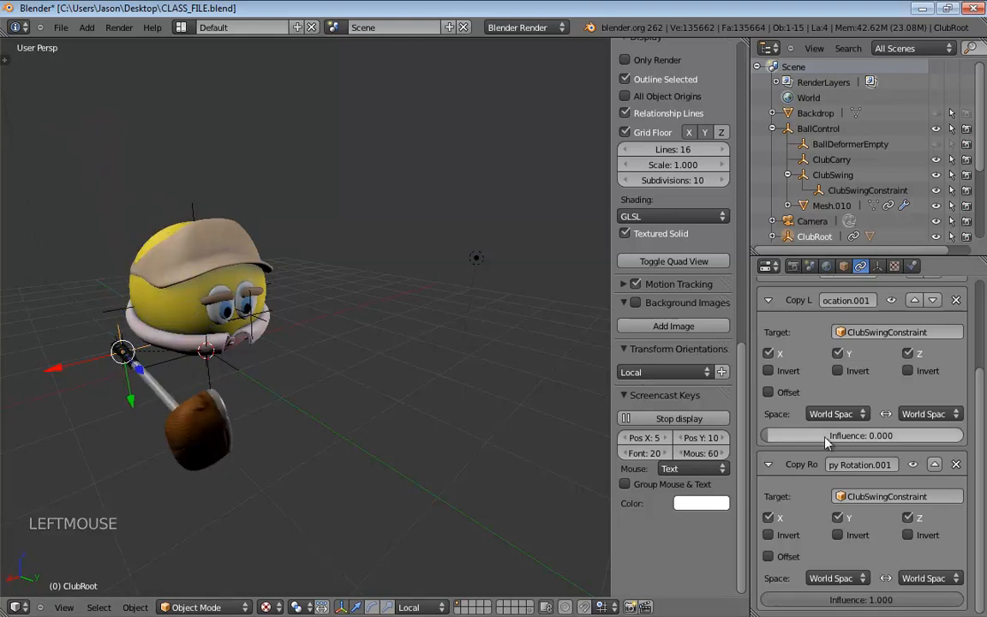
left_click_drag(839, 435, 960, 435)
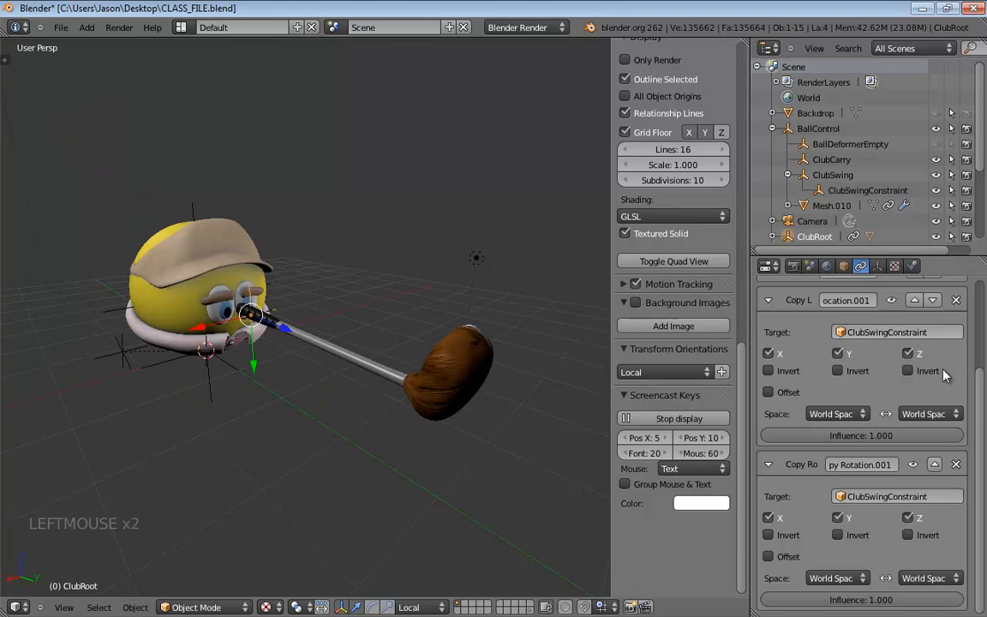
- Review ClubRoot's constraint stack and examine the golf club head's orientation in front of the ball character
left_click_drag(983, 393, 984, 342)
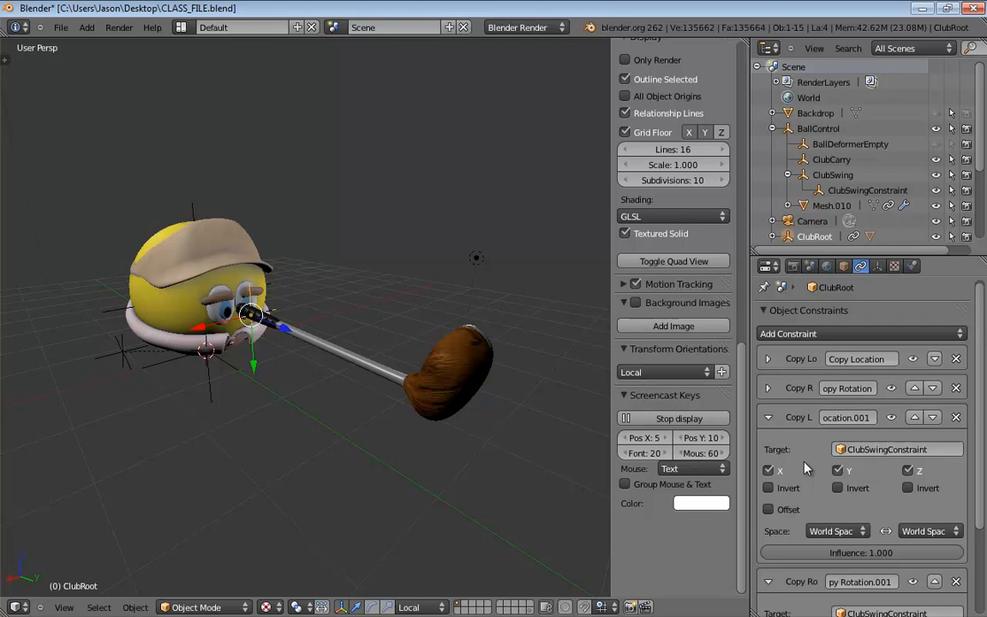
left_click_drag(980, 415, 982, 471)
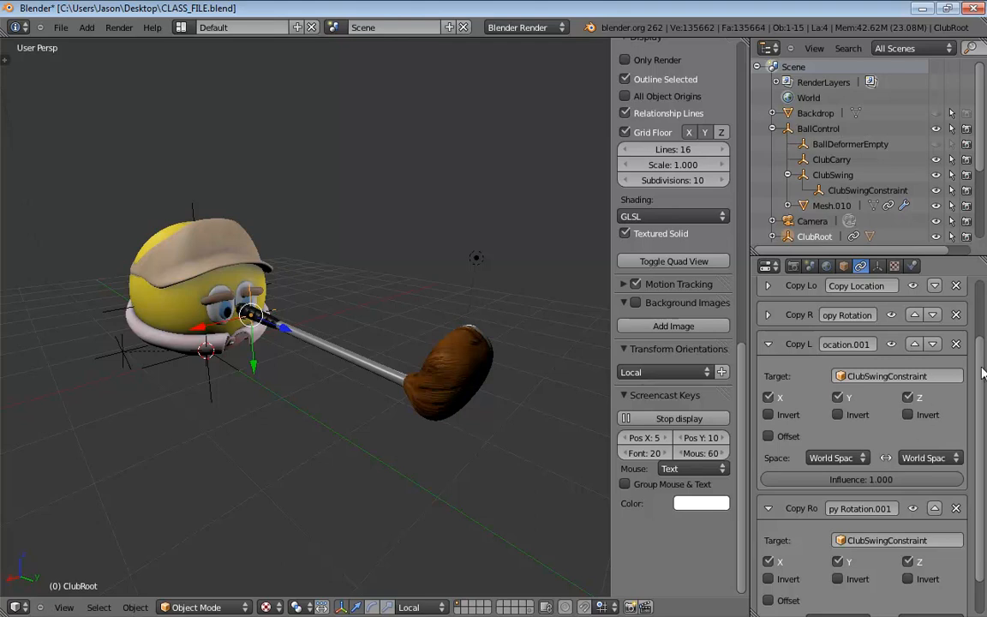
left_click_drag(981, 423, 983, 445)
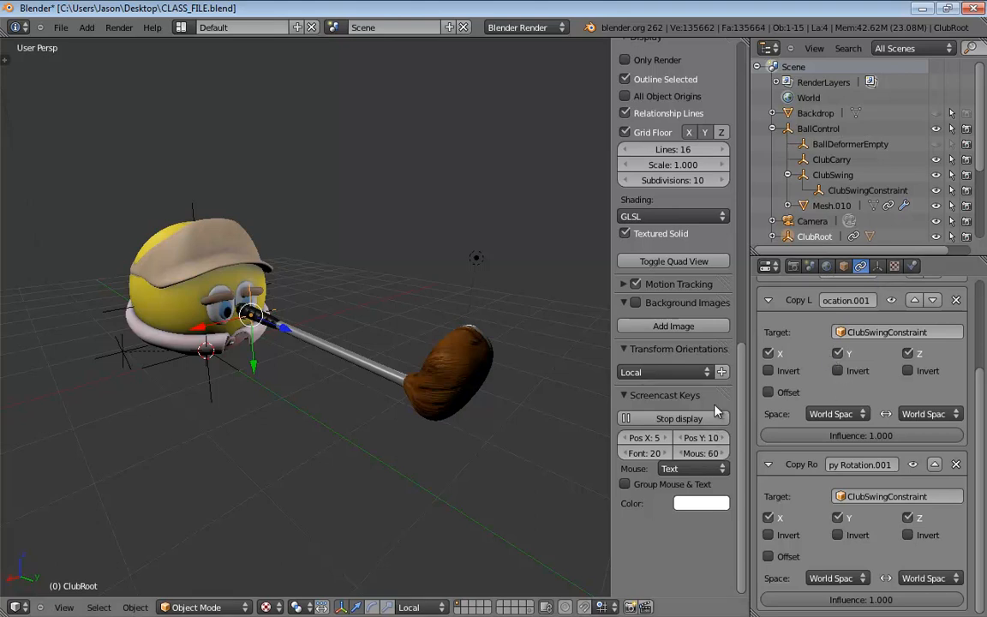
middle_click_drag(341, 247, 124, 273)
middle_click_drag(209, 259, 358, 273, "shift")
middle_click_drag(358, 272, 130, 251)
scroll(294, 269, "up", 4)
scroll(351, 264, "down", 1)
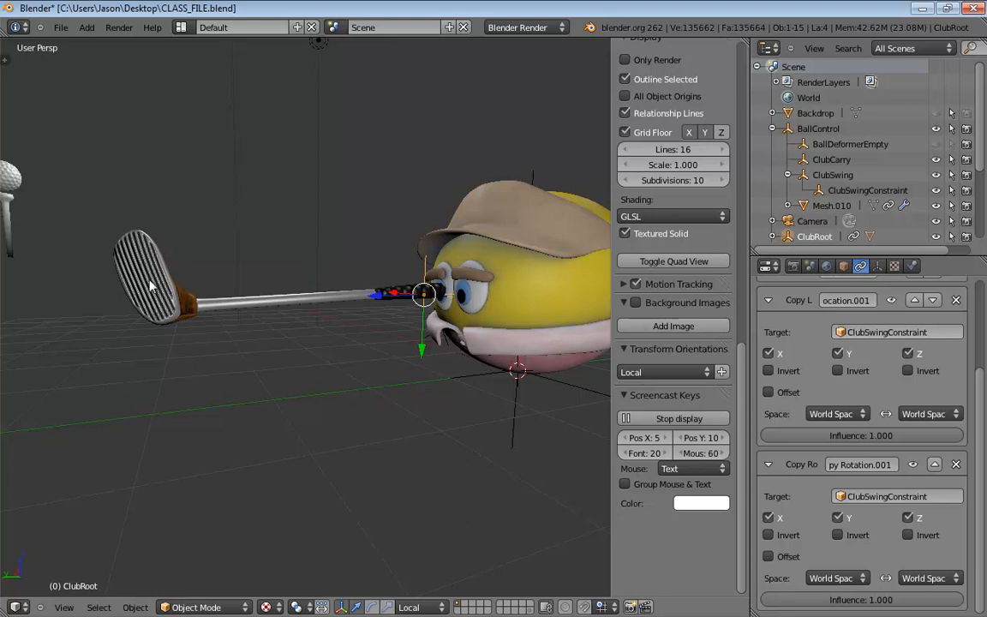
middle_click_drag(150, 282, 194, 286)
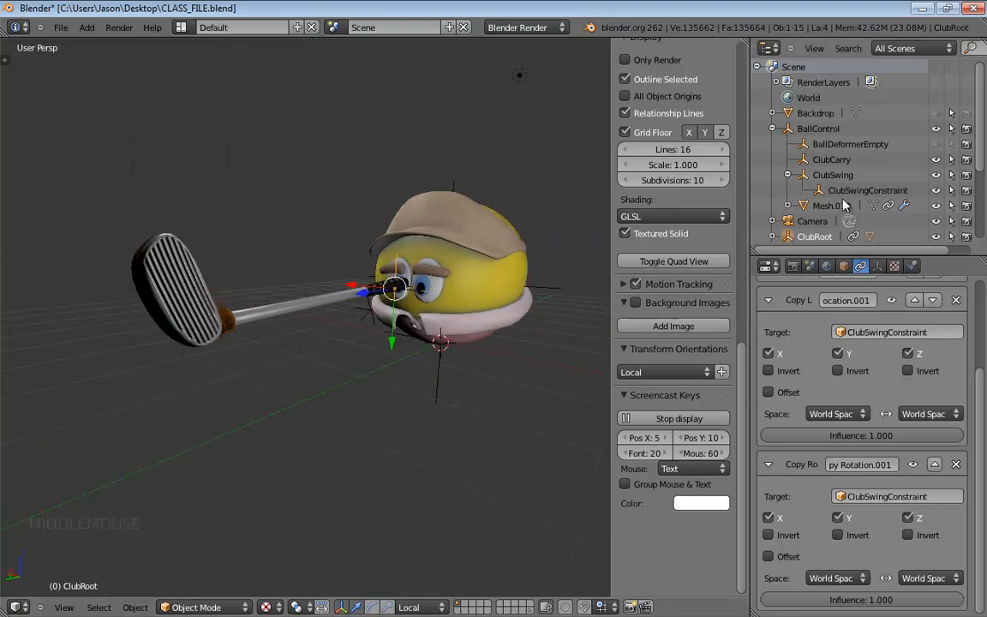
- Try rotating the ClubSwingConstraint empty around the global Y axis to turn the club head
left_click(864, 190)
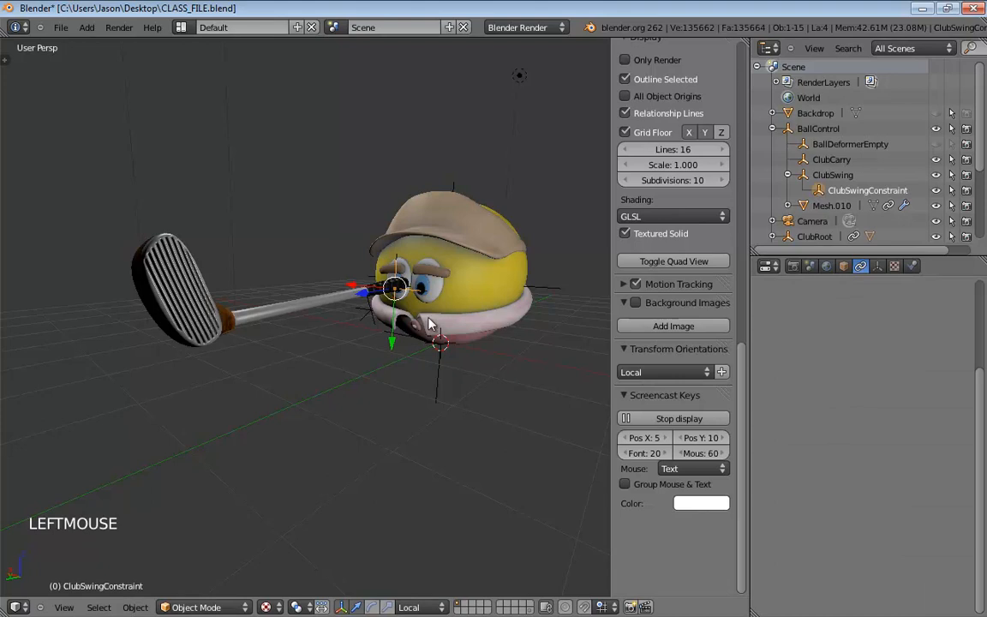
key("r")
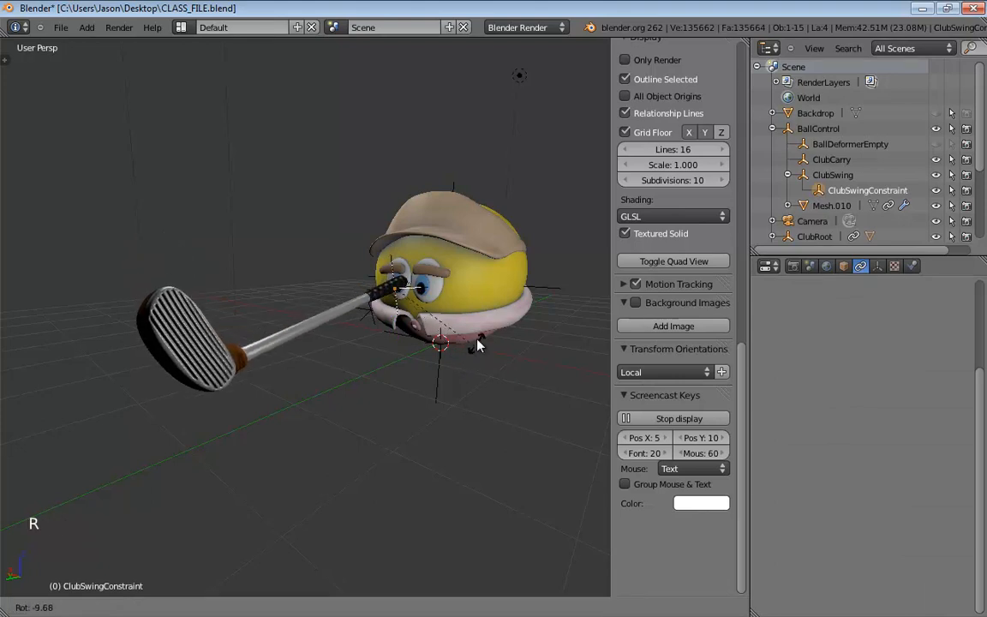
key("x")
key("y")
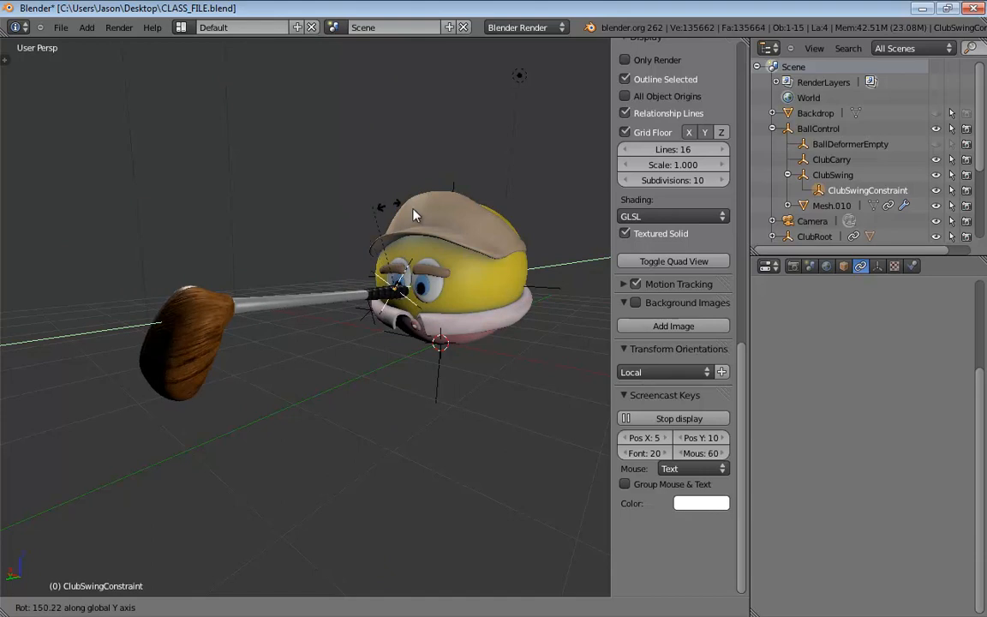
right_click(441, 346)
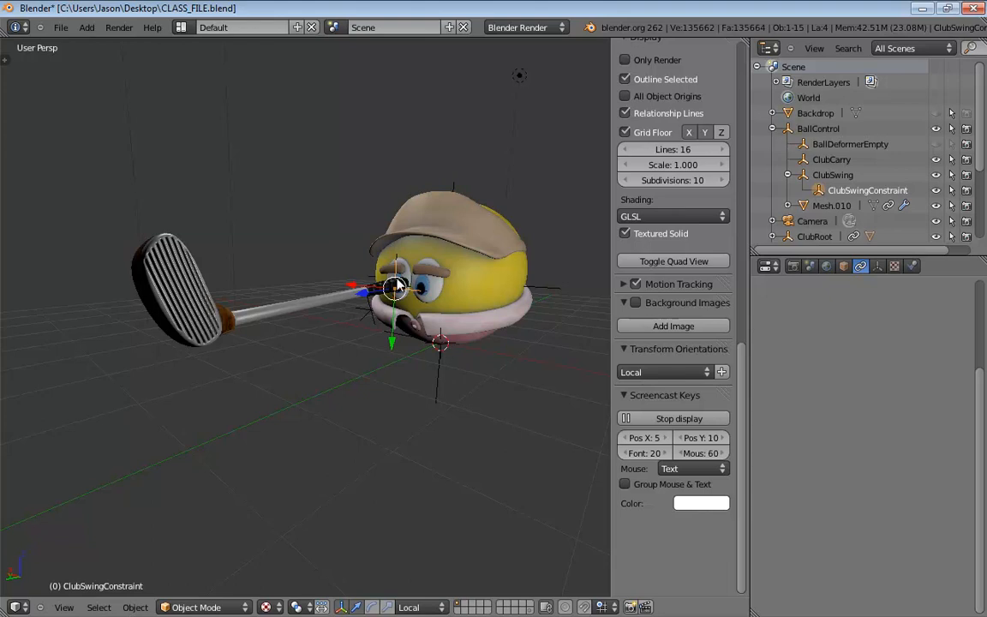
- Rotate the ClubSwing empty about -18.48° around the global X axis to lower the golf club
middle_click_drag(558, 276, 520, 209)
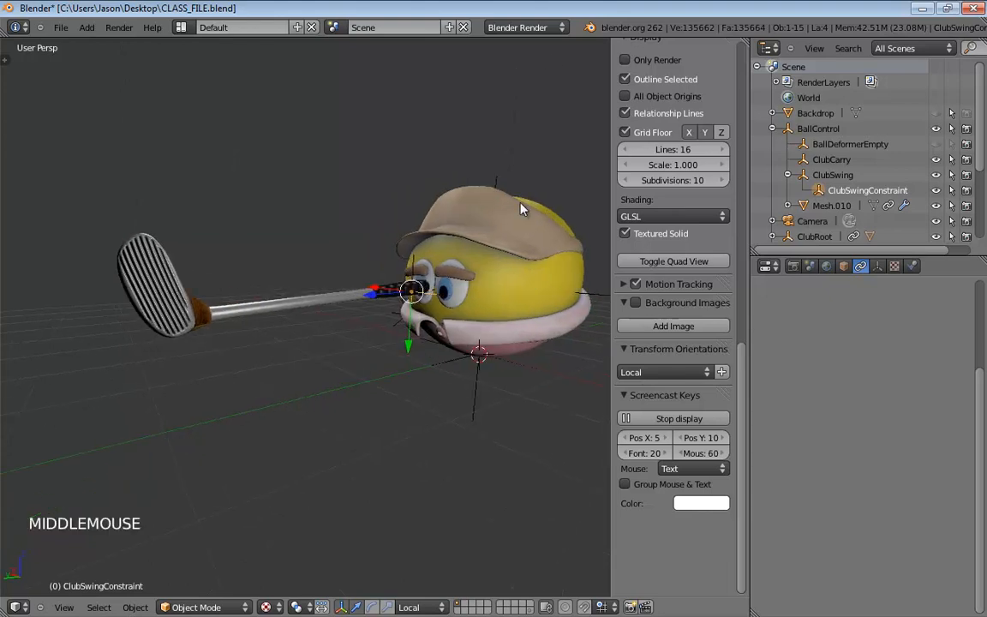
left_click(832, 175)
middle_click_drag(526, 255, 370, 218, "shift")
scroll(367, 220, "down", 1)
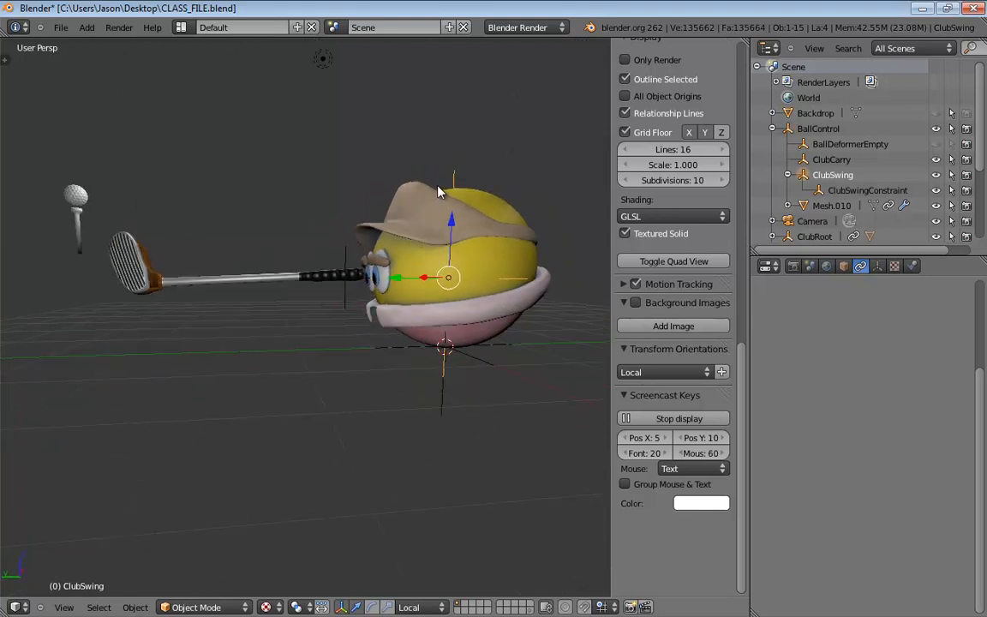
key("r")
key("z")
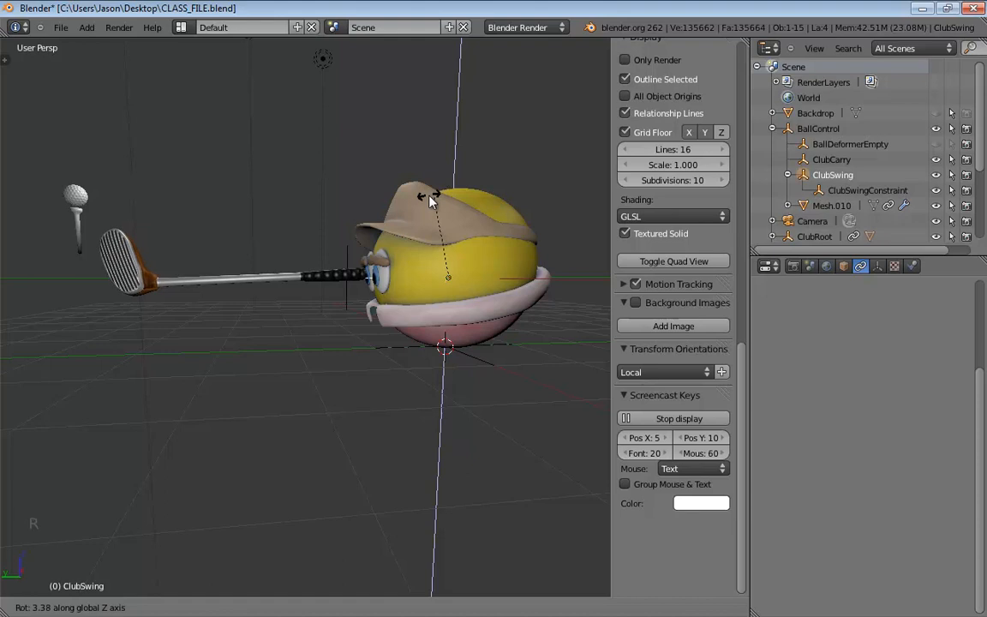
key("x")
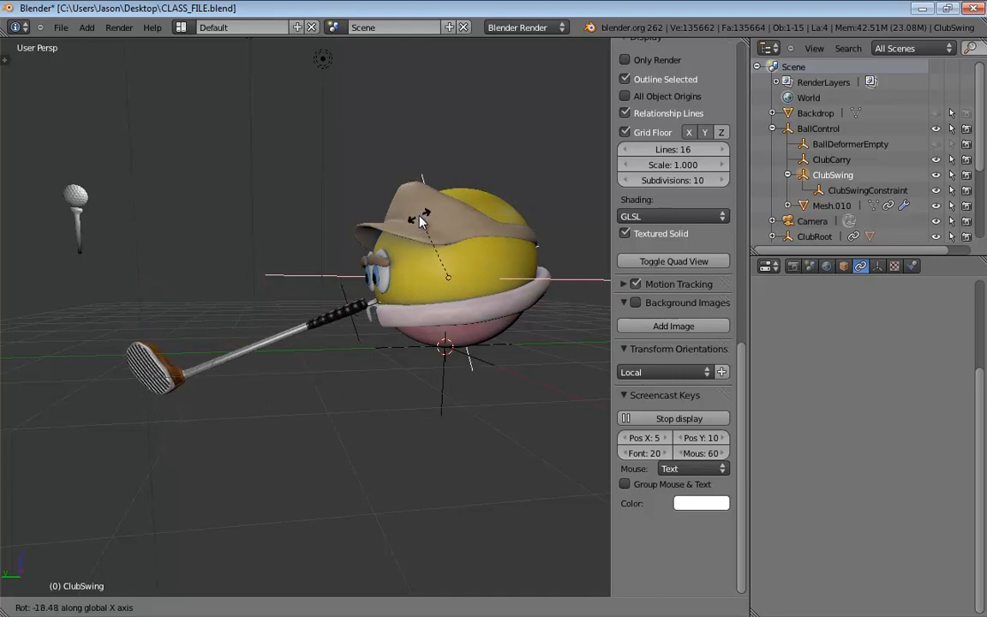
left_click(420, 221)
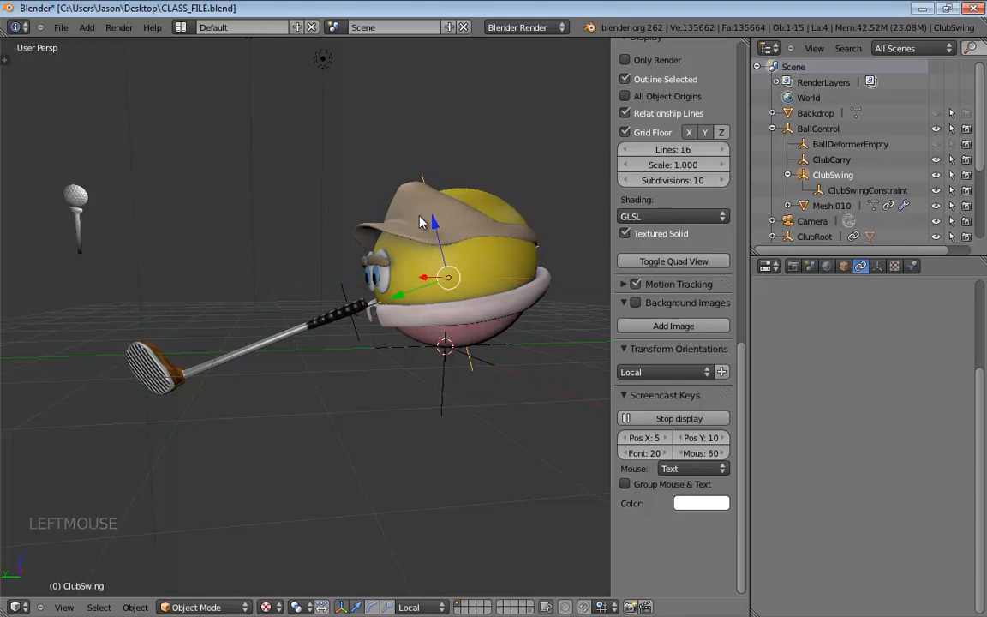
middle_click_drag(420, 221, 458, 224)
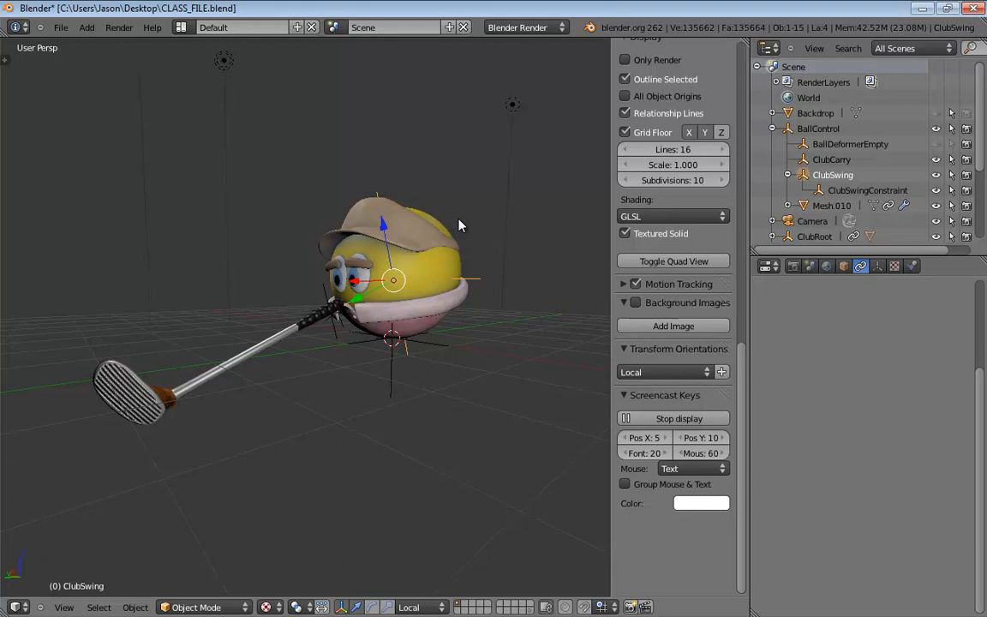
- Set the transform orientation to Gimbal and show the rotation manipulator on ClubSwing
left_click(844, 265)
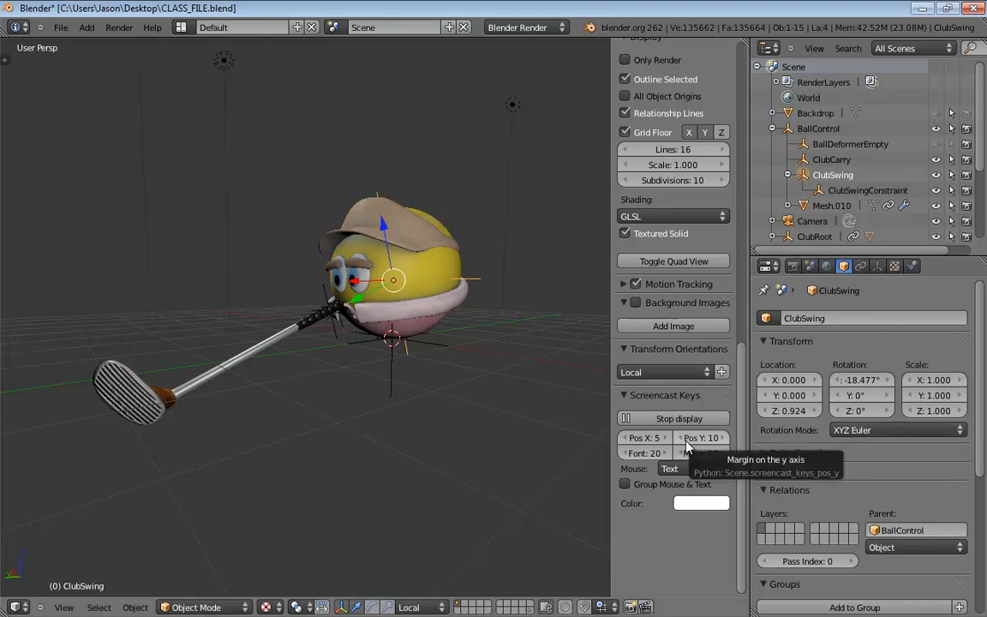
left_click(411, 607)
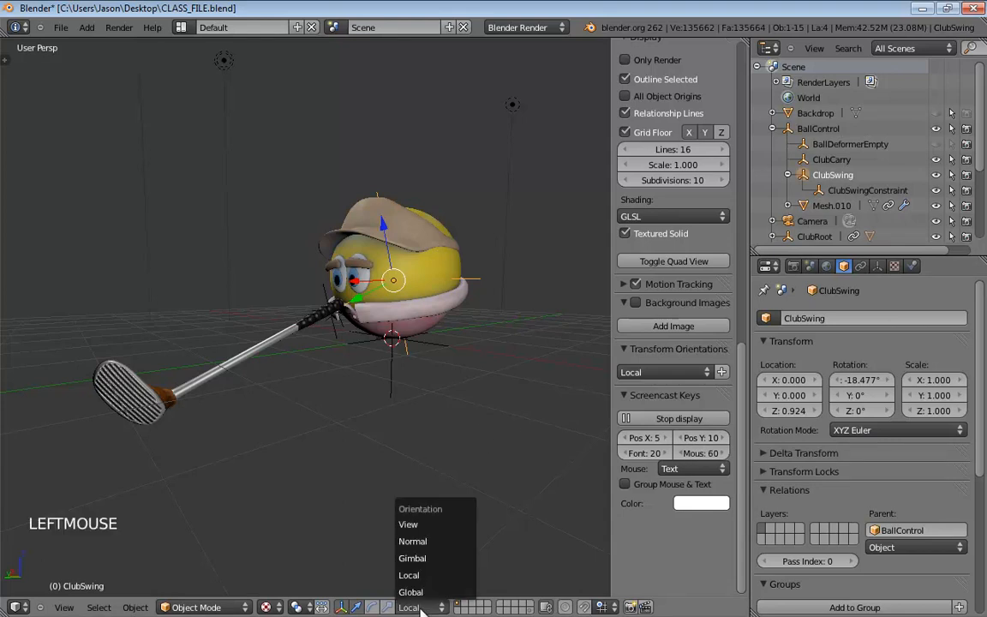
left_click(425, 558)
middle_click_drag(429, 402, 467, 370)
left_click(355, 606)
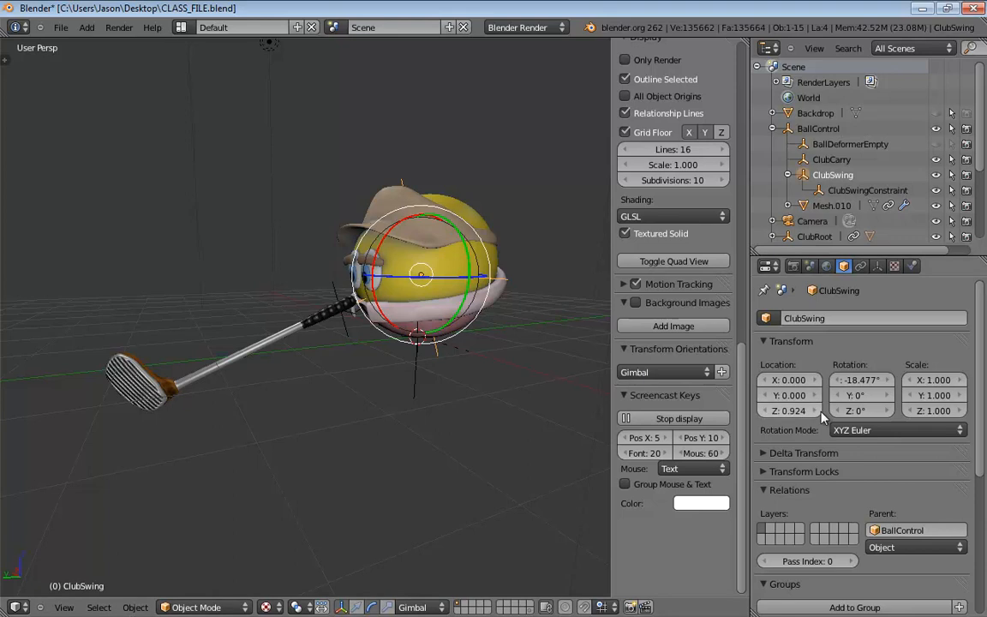
- Set ClubSwing's rotation mode to ZYX Euler, test-swing the club around the gimbal Z axis, and undo that swing
left_click(866, 431)
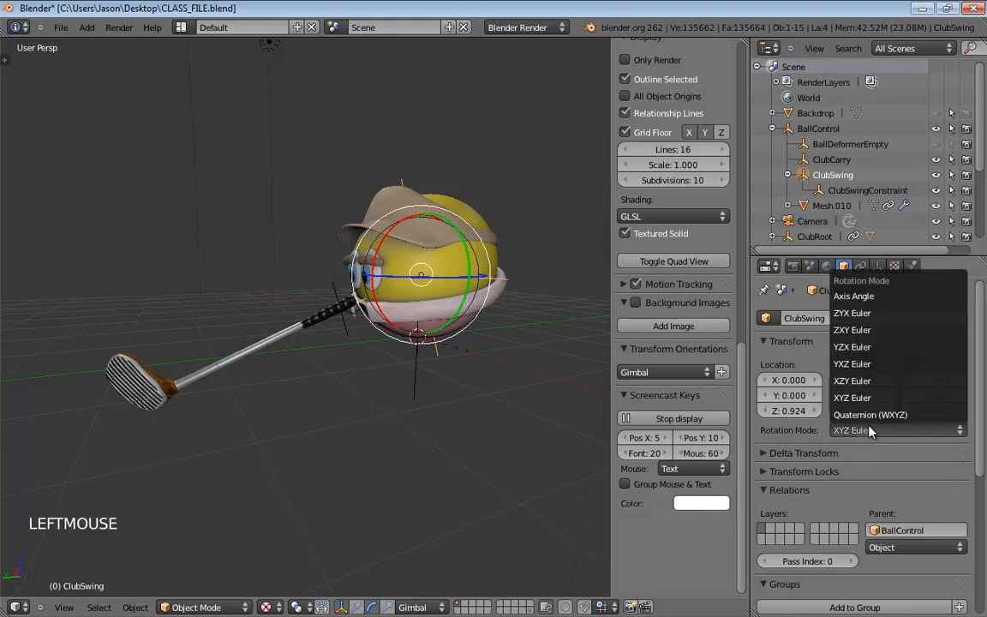
left_click(865, 313)
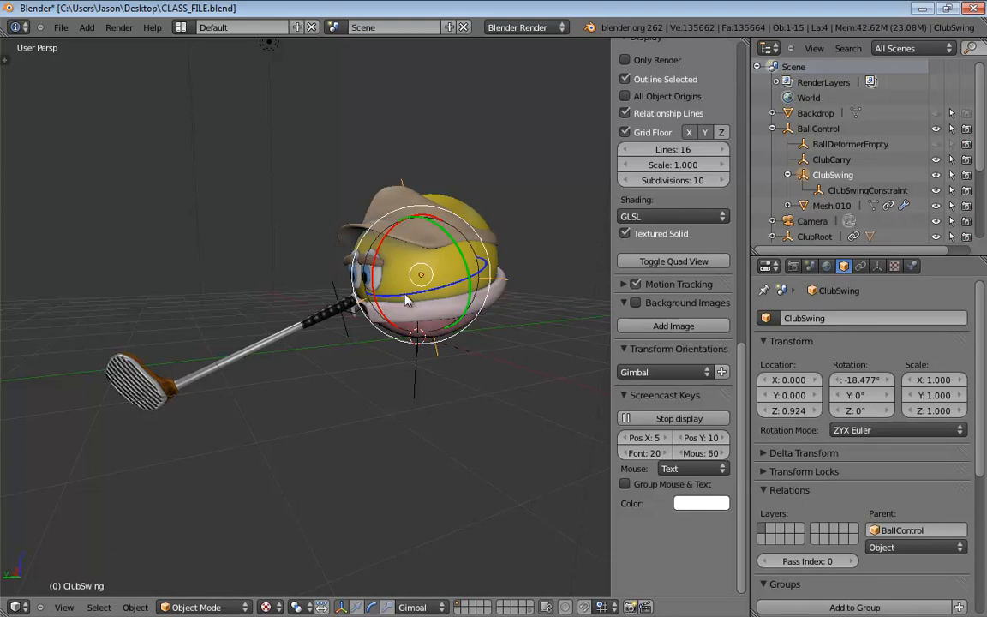
left_click_drag(406, 298, 523, 208)
key("ctrl+z")
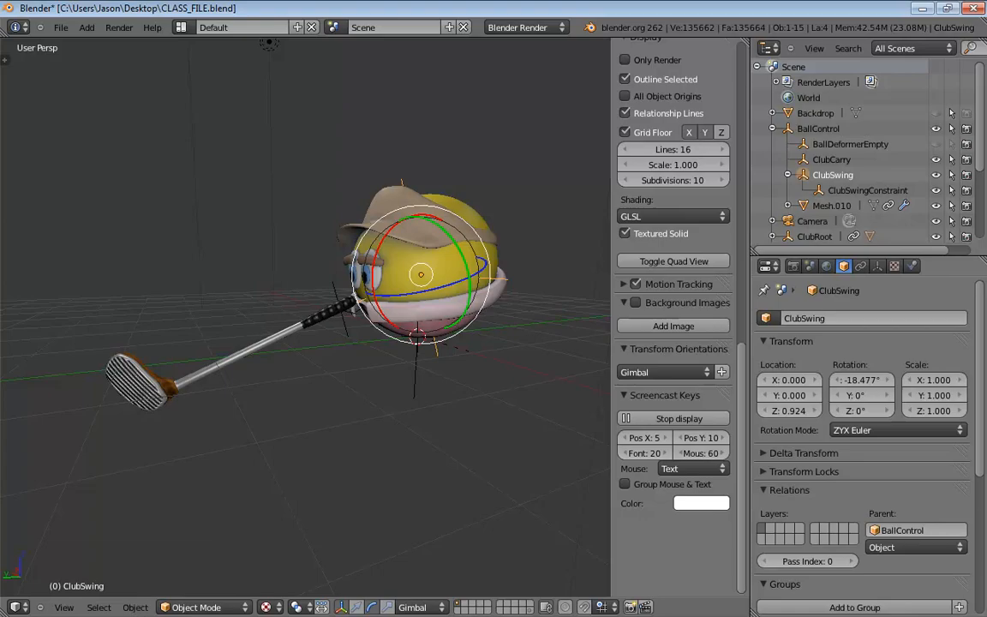
- Switch to the Photoshop whiteboard and handwrite the heading "Drivers" with "- Reactive animation" beneath it on an empty area
key("alt+Tab")
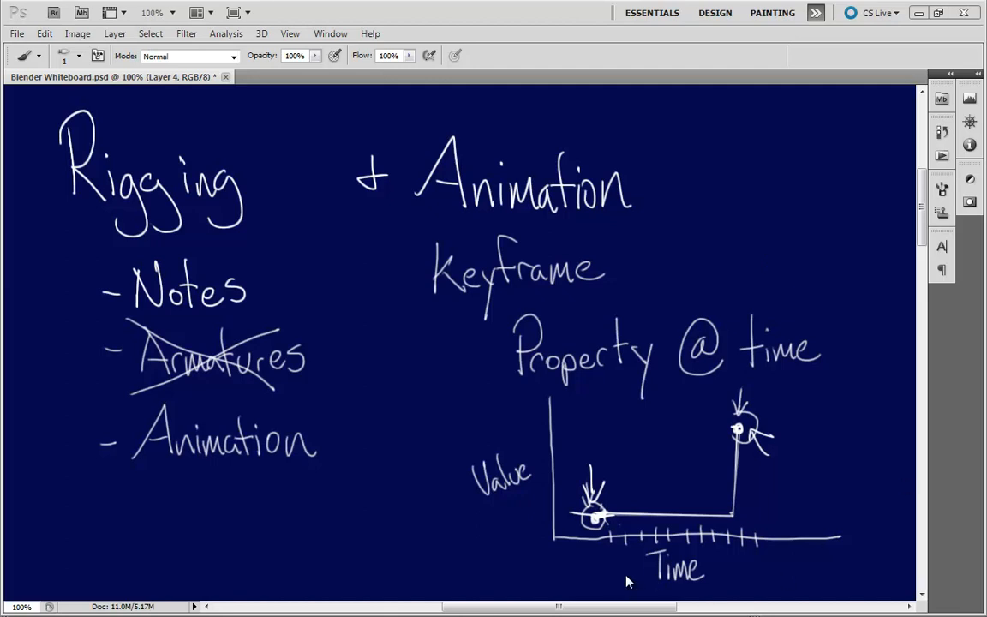
mouse_move(427, 409)
left_mouse_down()
mouse_move(423, 155)
mouse_move(458, 203)
mouse_move(458, 166)
left_mouse_up()
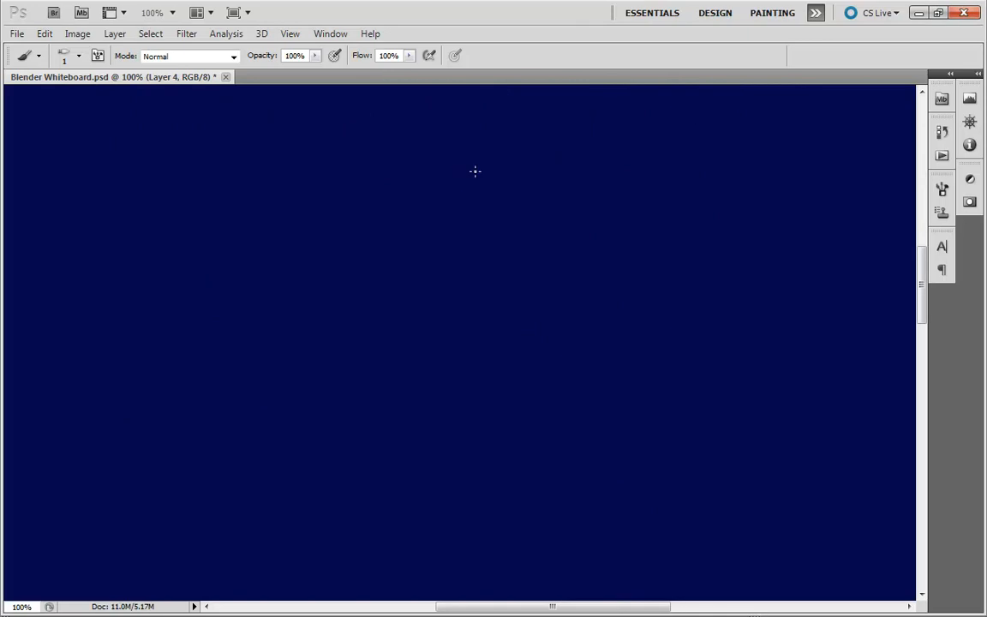
mouse_move(104, 111)
left_mouse_down()
mouse_move(101, 169)
mouse_move(135, 131)
mouse_move(157, 147)
mouse_move(180, 137)
mouse_move(219, 159)
left_mouse_up()
mouse_move(171, 224)
left_mouse_down()
mouse_move(208, 214)
mouse_move(271, 243)
mouse_move(314, 200)
mouse_move(353, 231)
mouse_move(403, 221)
mouse_move(425, 235)
mouse_move(472, 224)
mouse_move(489, 185)
mouse_move(509, 221)
mouse_move(566, 232)
left_mouse_up()
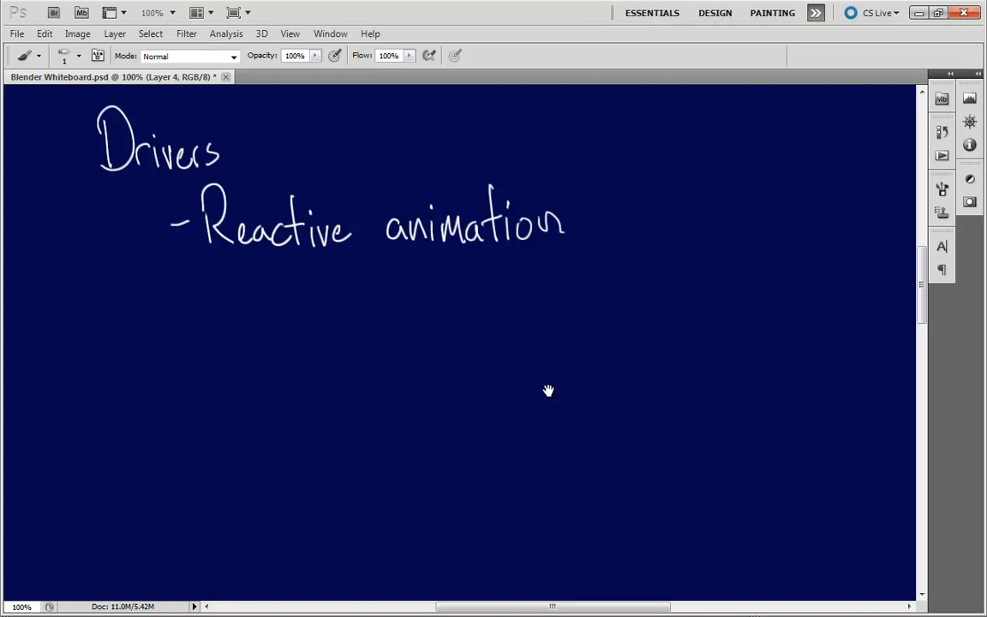
- Draw a graph below the notes with two straight axes and an S-shaped curve rising between two keyframe dots
left_click_drag(553, 394, 516, 351)
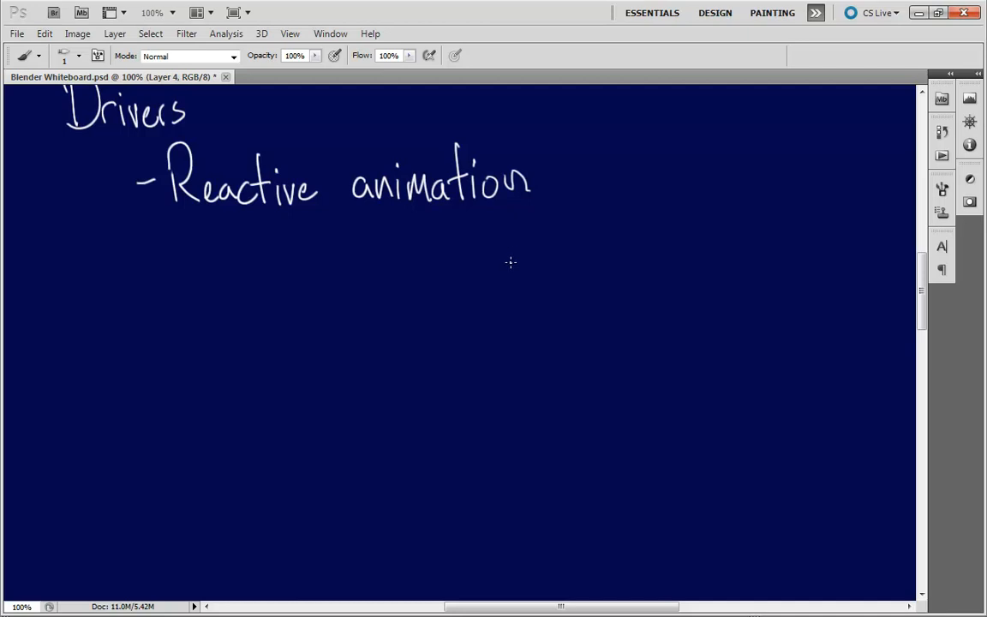
left_click(518, 402, "shift")
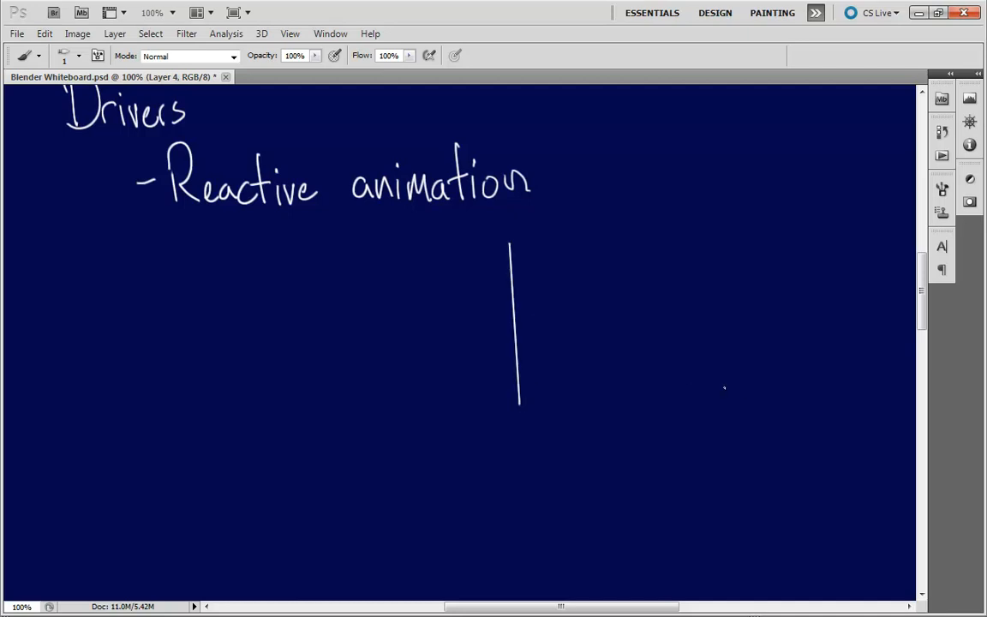
left_click(771, 404, "shift")
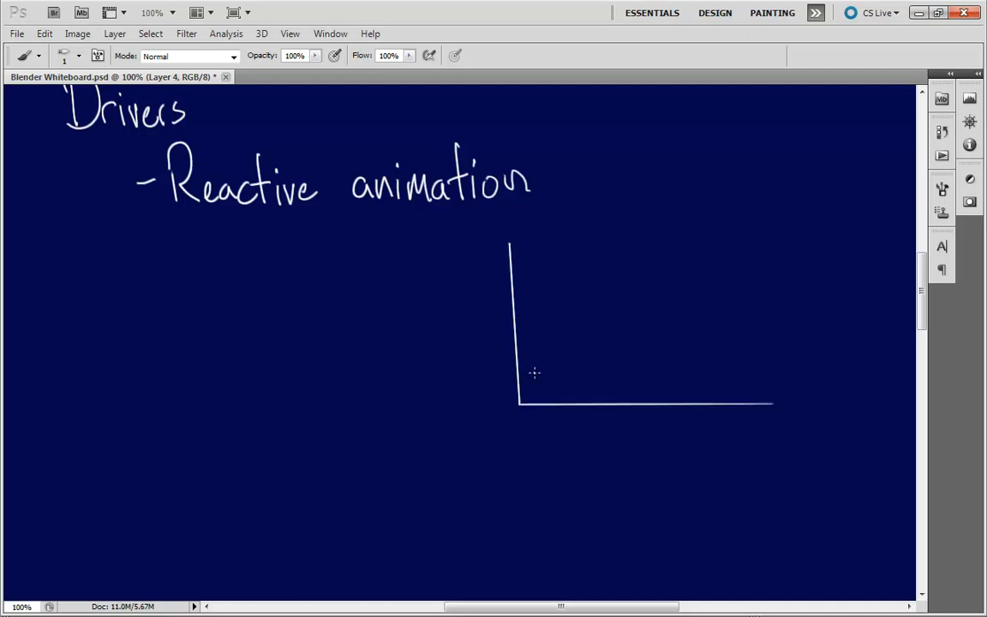
mouse_move(555, 376)
left_mouse_down()
mouse_move(554, 387)
mouse_move(606, 371)
mouse_move(666, 321)
mouse_move(702, 265)
mouse_move(737, 255)
left_mouse_up()
left_click(737, 254)
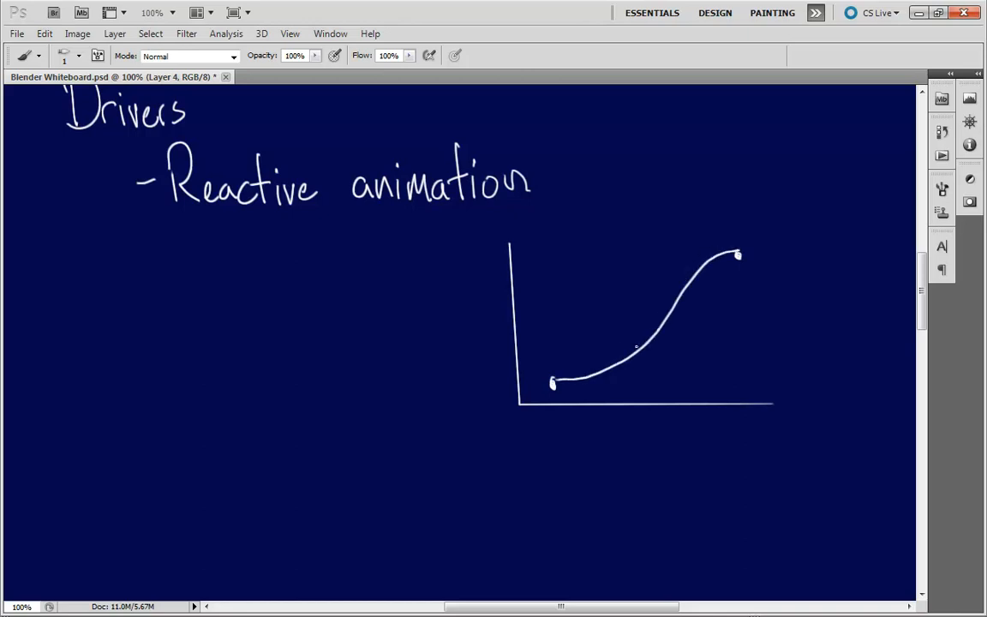
- Handwrite "Value" beside the graph's vertical axis and "Time" under its horizontal axis
mouse_move(439, 324)
left_mouse_down()
mouse_move(460, 350)
mouse_move(502, 343)
left_mouse_up()
mouse_move(623, 426)
left_mouse_down()
mouse_move(625, 457)
mouse_move(635, 420)
mouse_move(638, 454)
left_mouse_up()
left_click_drag(669, 443, 687, 449)
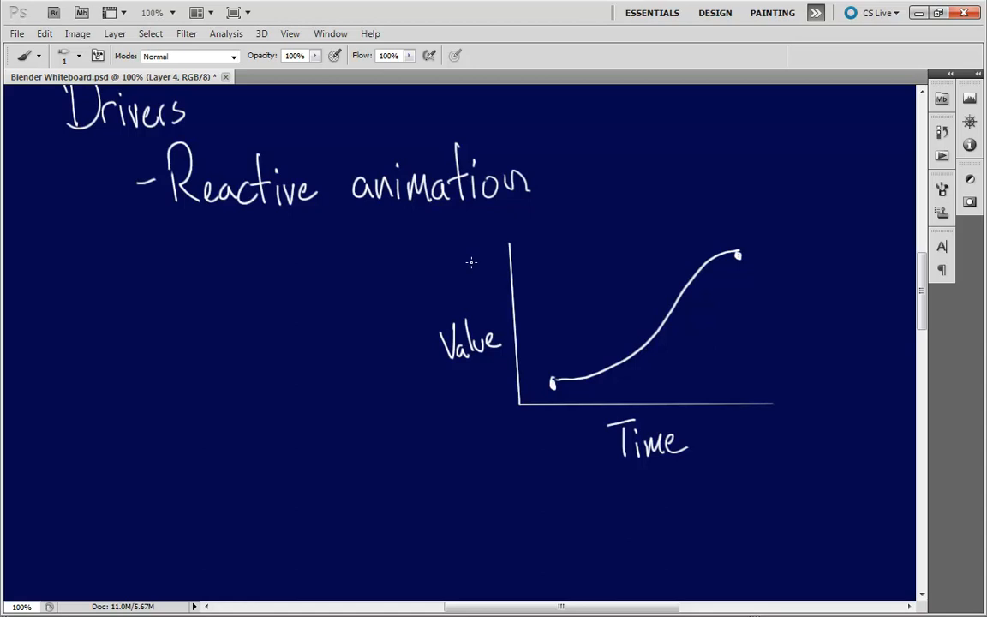
- Replace the horizontal axis label with "Value 2" and add a "1" beneath the vertical axis label "Value"
mouse_move(617, 451)
left_mouse_down()
mouse_move(602, 447)
mouse_move(671, 447)
left_mouse_up()
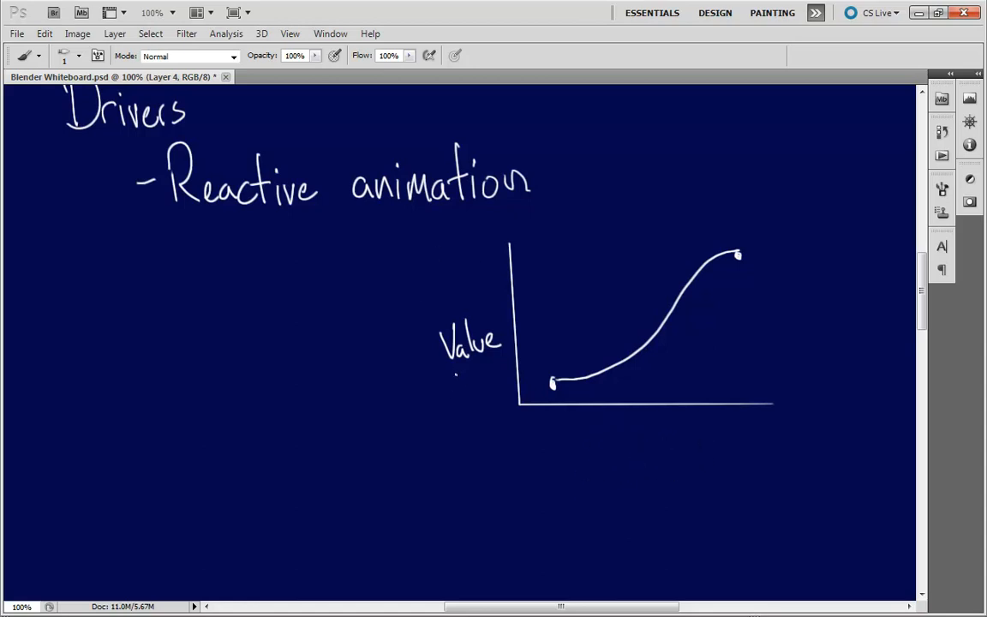
mouse_move(472, 366)
left_mouse_down()
mouse_move(477, 392)
mouse_move(489, 395)
left_mouse_up()
mouse_move(591, 439)
left_mouse_down()
mouse_move(609, 438)
mouse_move(623, 470)
left_mouse_up()
mouse_move(626, 437)
left_mouse_down()
mouse_move(628, 469)
mouse_move(642, 467)
left_mouse_up()
mouse_move(643, 460)
left_mouse_down()
mouse_move(675, 454)
mouse_move(691, 467)
left_mouse_up()
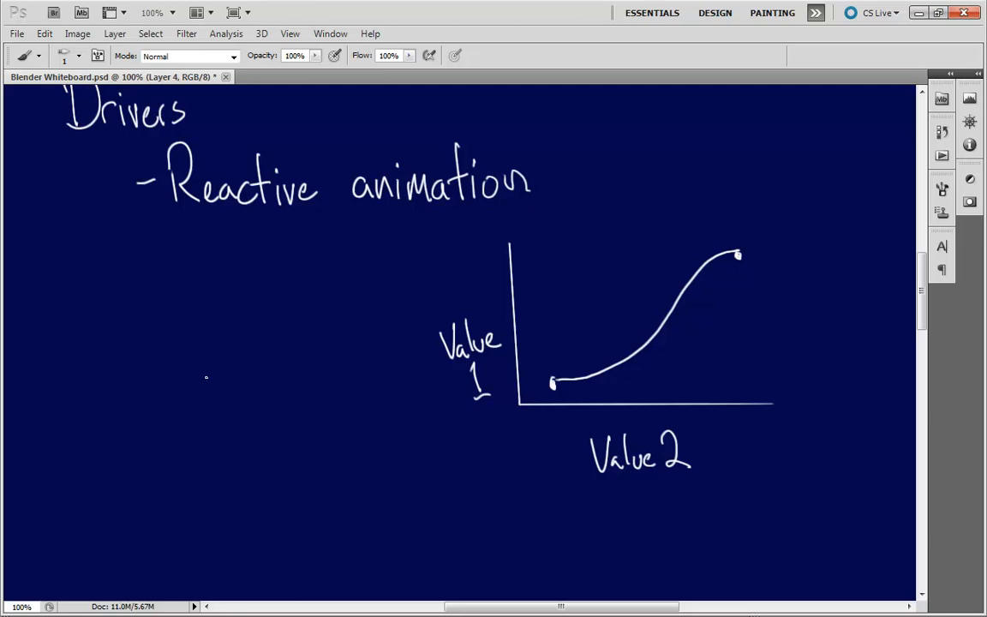
- Sketch a vertical slider and a ball beside the graph, each with a dashed arrow pointing upward
mouse_move(171, 299)
left_mouse_down()
mouse_move(181, 420)
mouse_move(175, 314)
left_mouse_up()
mouse_move(171, 416)
left_mouse_down()
mouse_move(194, 413)
mouse_move(172, 418)
left_mouse_up()
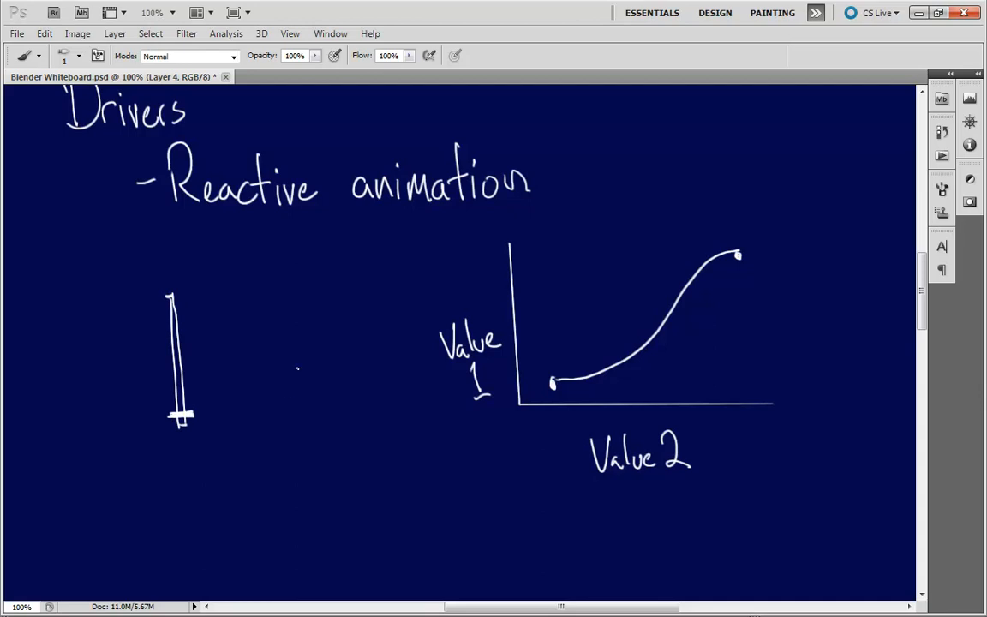
mouse_move(300, 369)
left_mouse_down()
mouse_move(270, 390)
mouse_move(297, 414)
mouse_move(308, 365)
mouse_move(297, 364)
left_mouse_up()
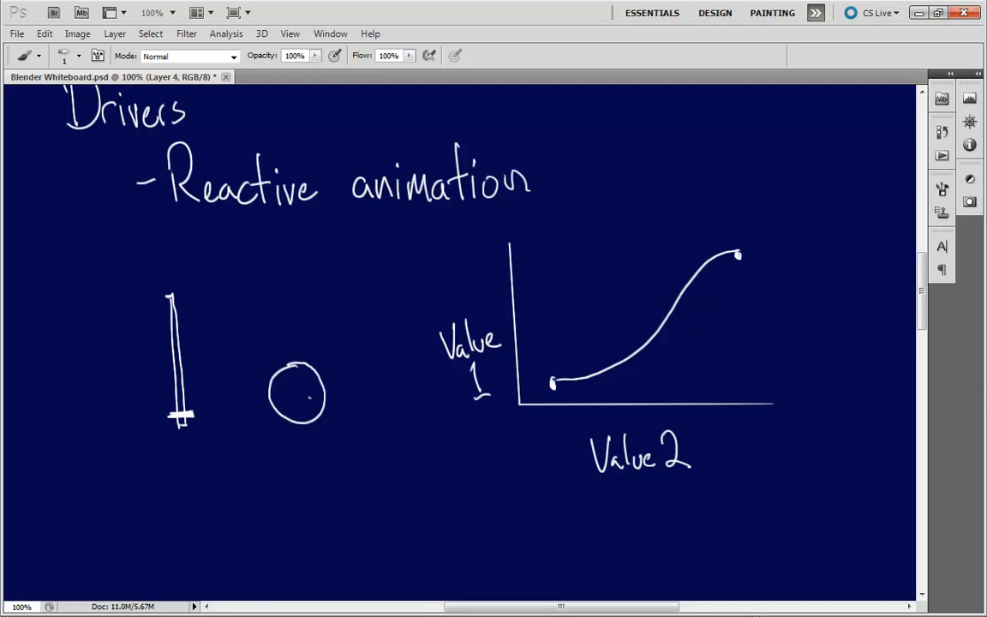
mouse_move(199, 404)
left_mouse_down()
mouse_move(190, 333)
mouse_move(177, 315)
left_mouse_up()
mouse_move(289, 350)
left_mouse_down()
mouse_move(286, 262)
mouse_move(300, 267)
left_mouse_up()
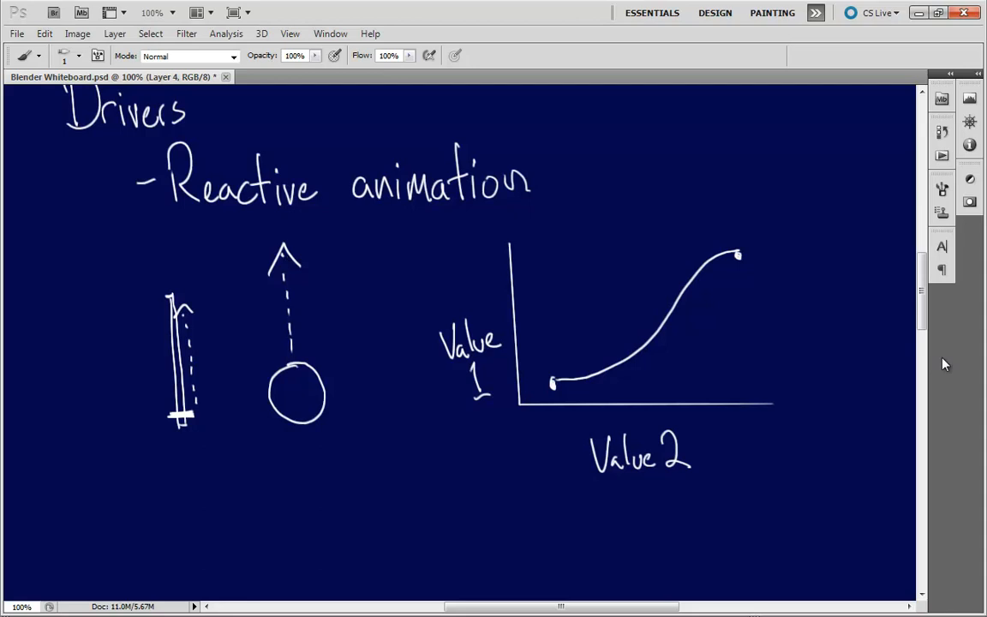
- Switch back to Blender and review the Bend and Twist deform modifiers on the ball mesh
left_click(404, 610)
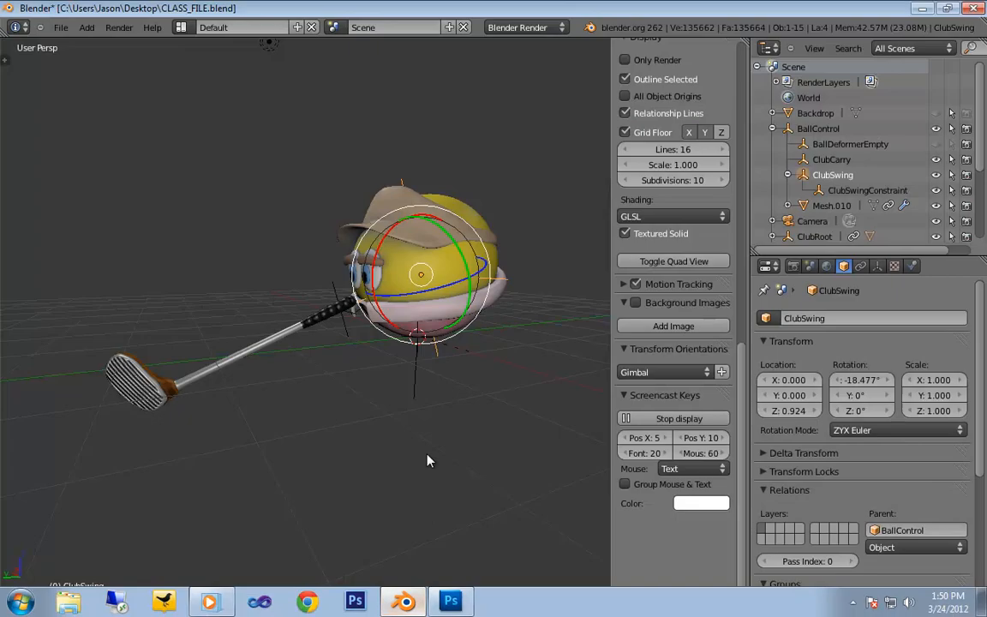
left_click(494, 377)
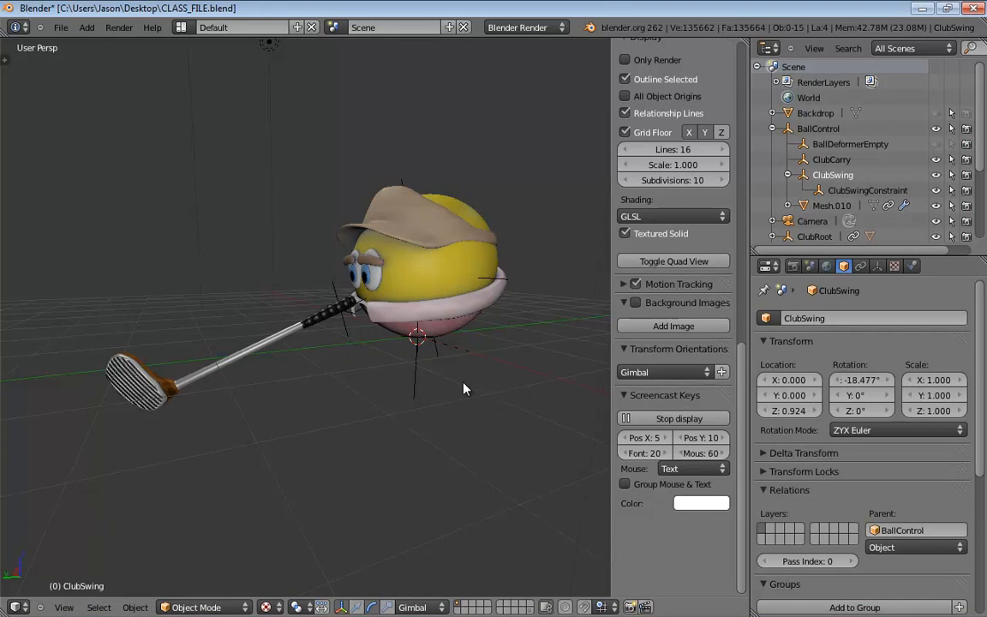
left_click(459, 287)
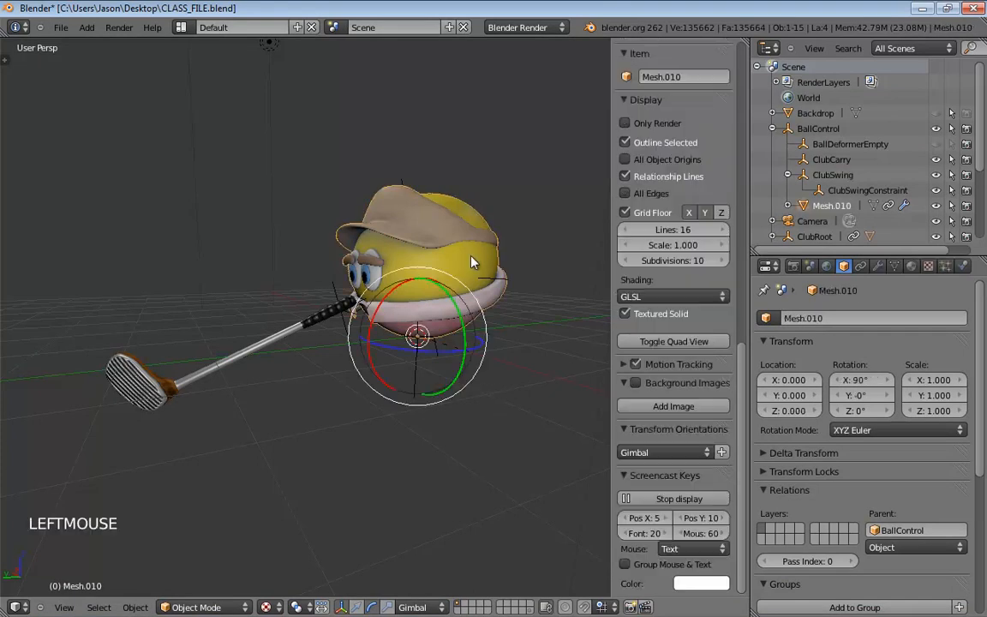
left_click(879, 266)
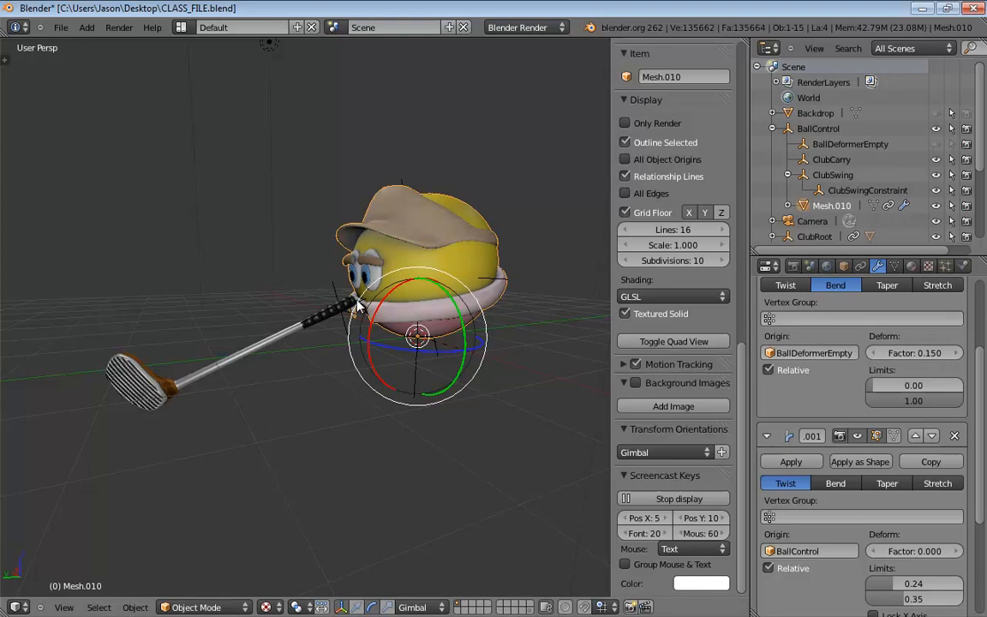
- Select the BallControl empty and collapse its object property sections, leaving only Custom Properties expanded
left_click(394, 394)
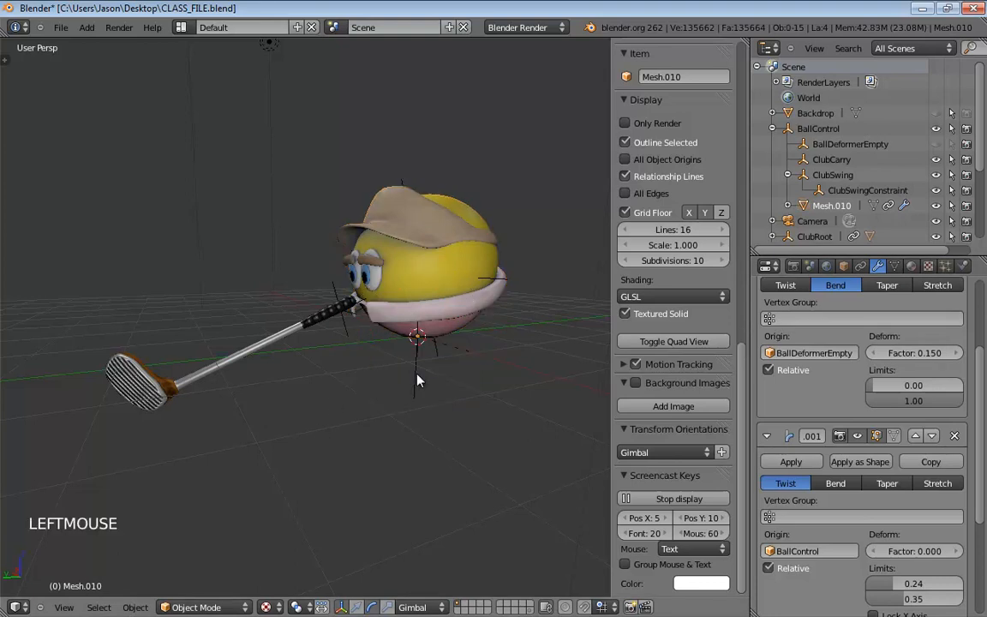
double_click(417, 380)
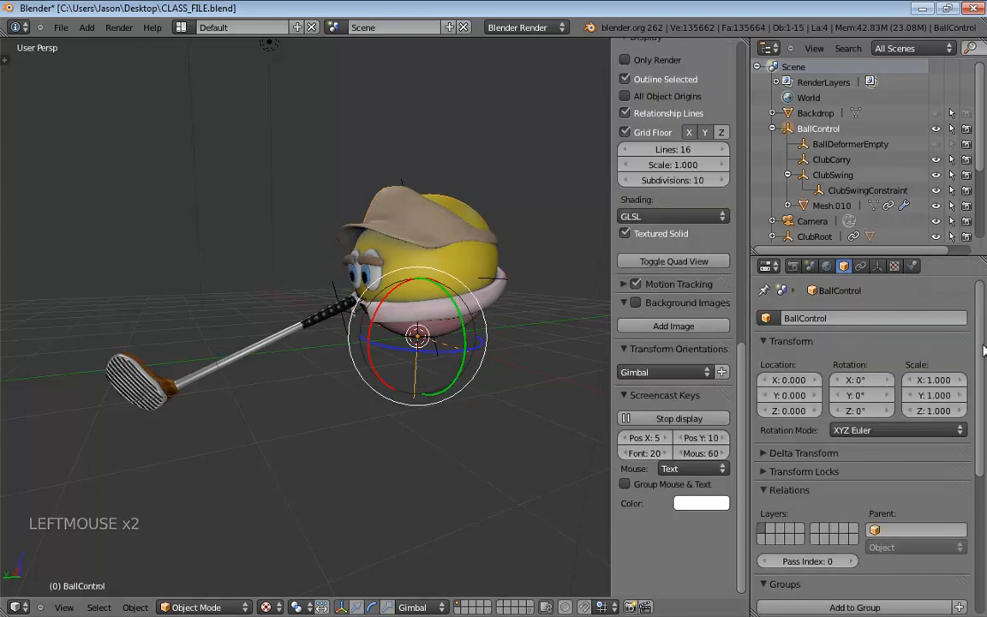
left_click_drag(983, 350, 973, 552)
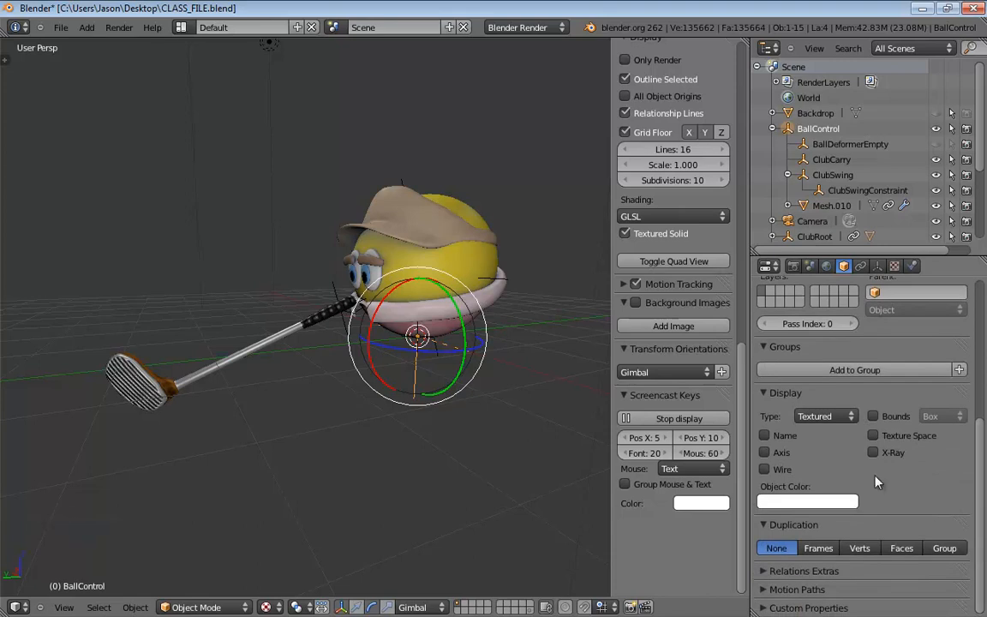
left_click_drag(977, 446, 963, 304)
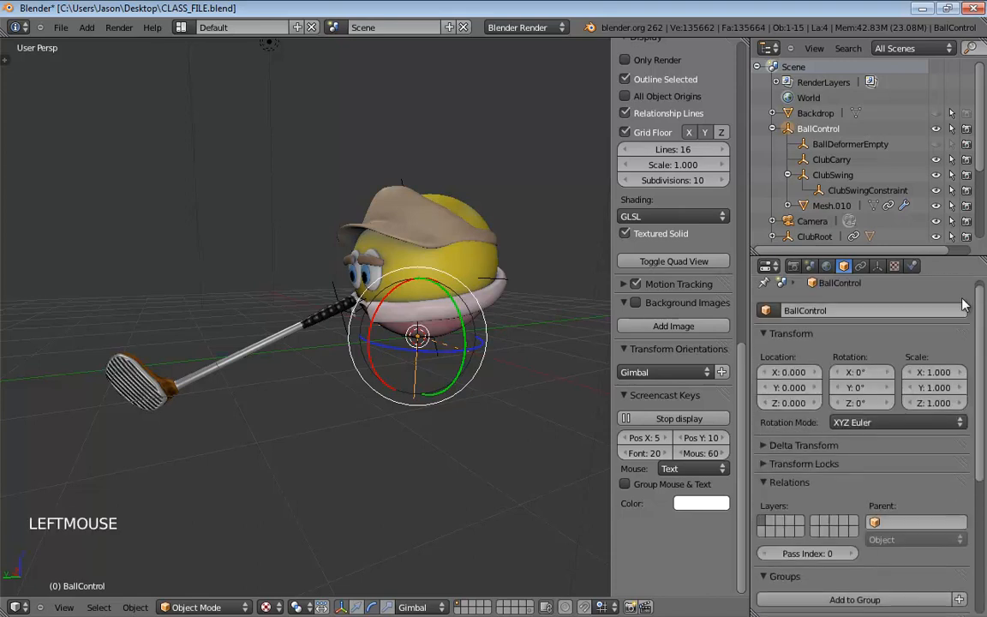
left_click(789, 482)
left_click(823, 333)
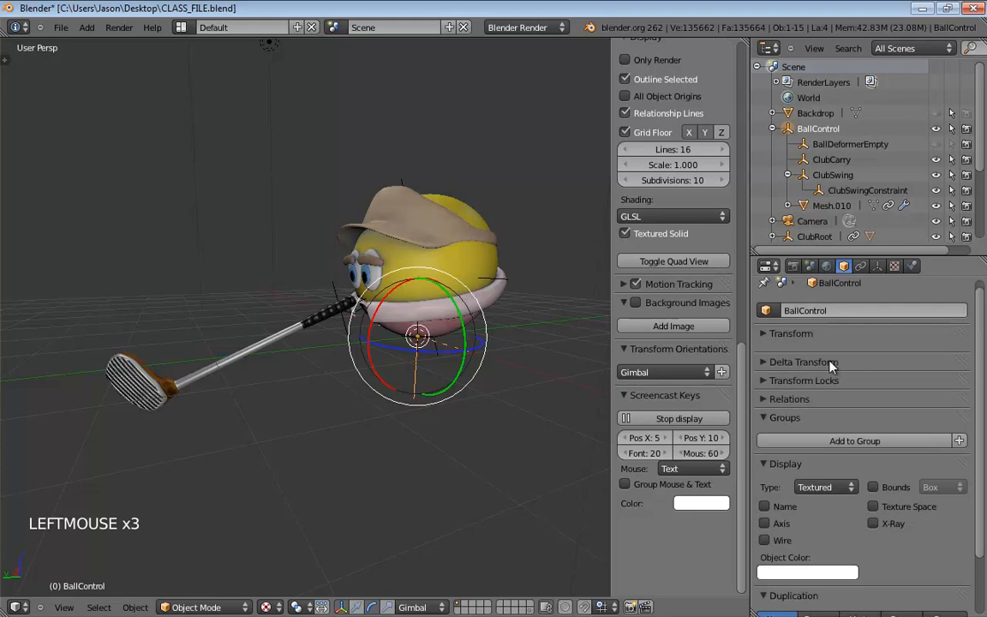
left_click(780, 408)
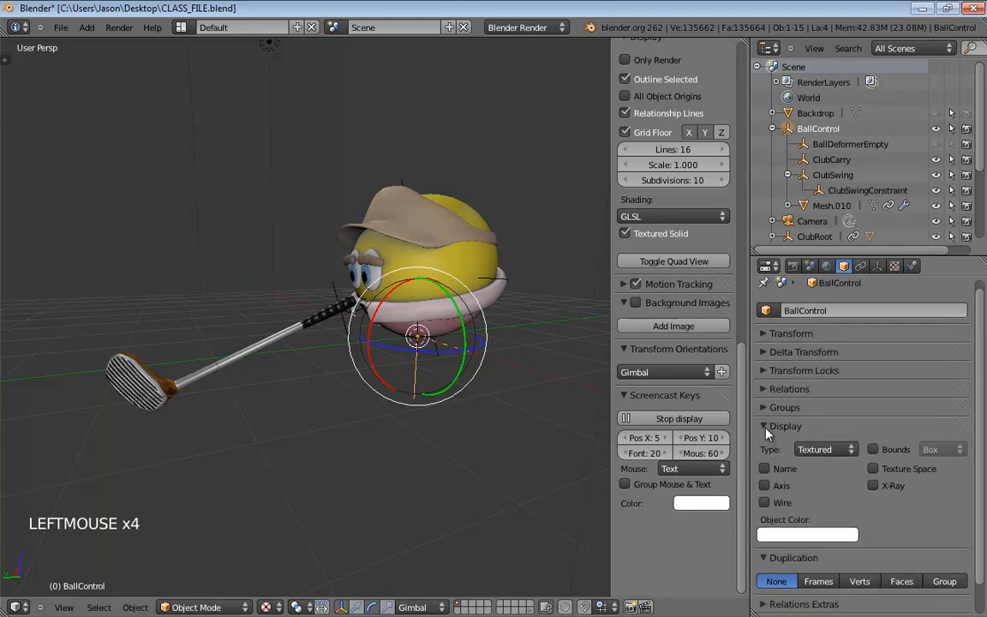
left_click(767, 428)
left_click(779, 444)
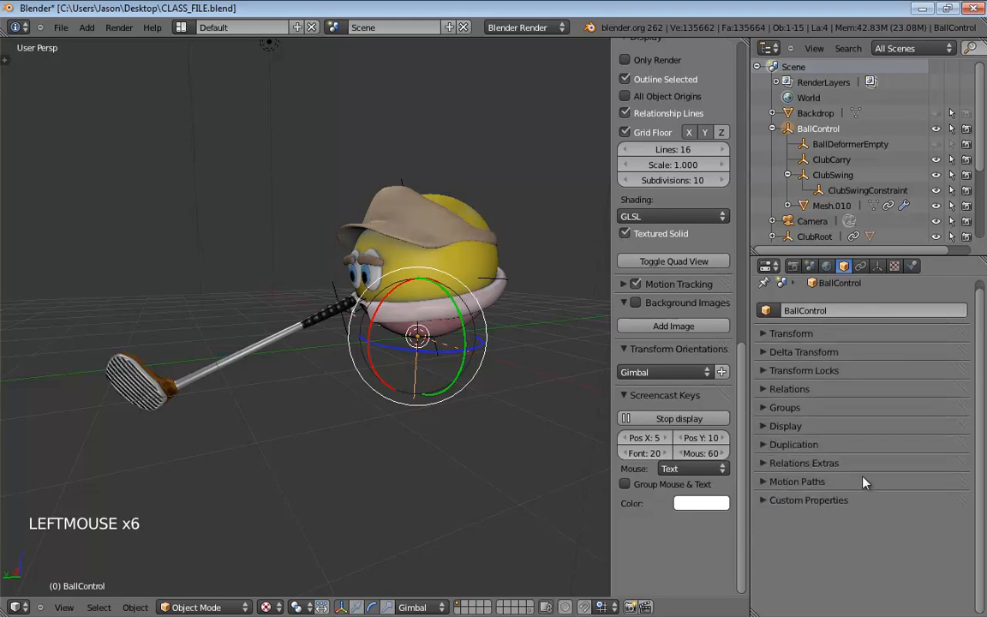
left_click(763, 501)
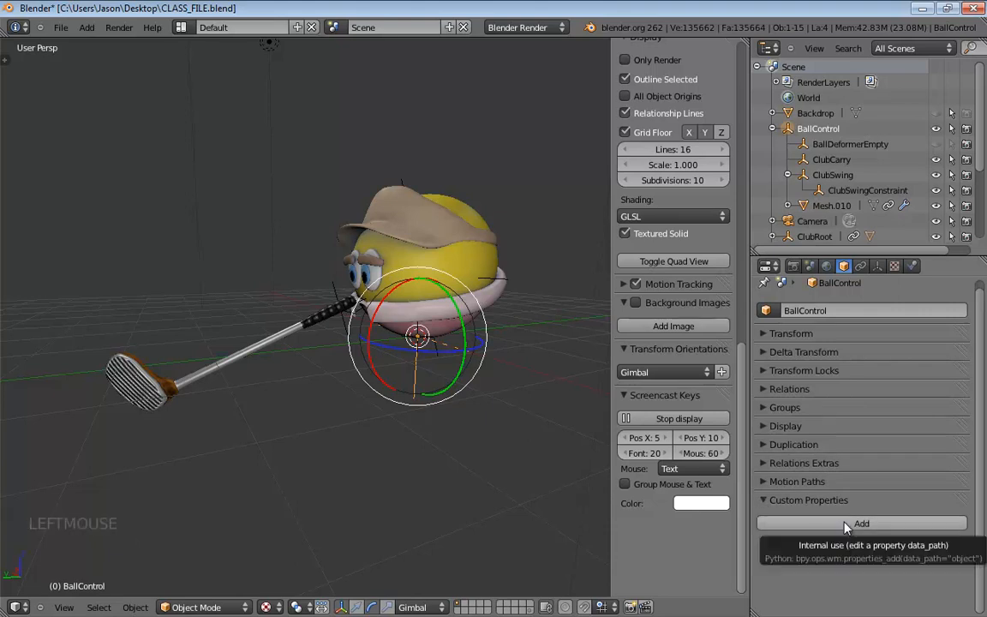
- Add a custom property to BallControl, name it Bend and set its value to 0
left_click(845, 524)
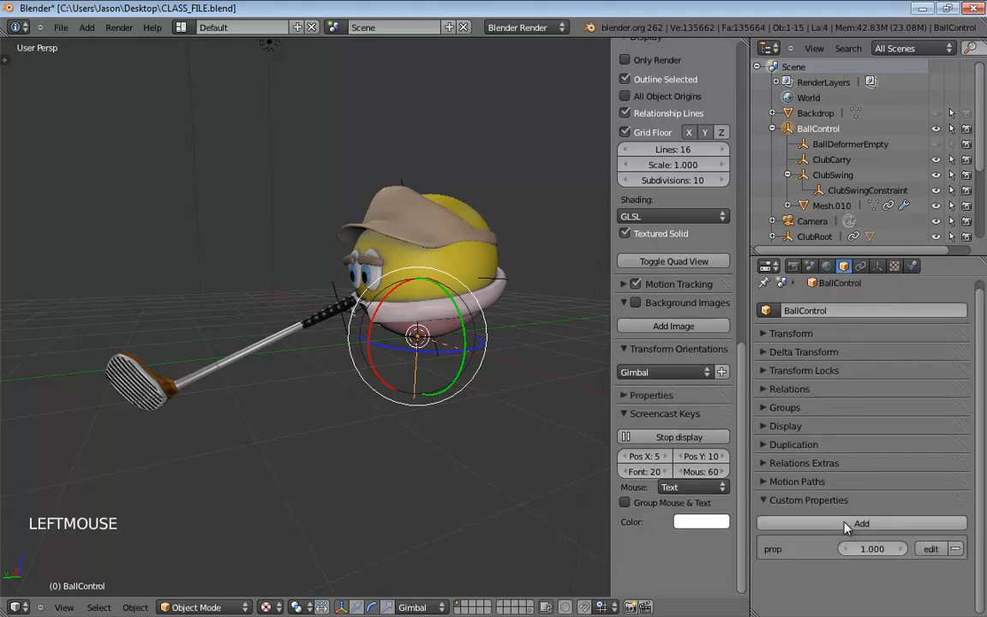
left_click(932, 550)
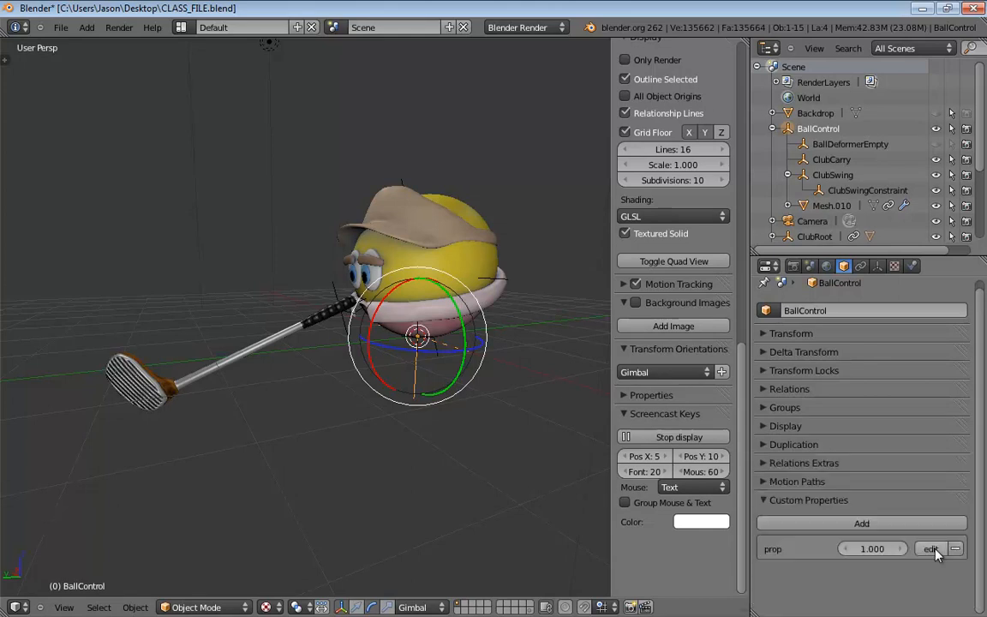
left_click(932, 549)
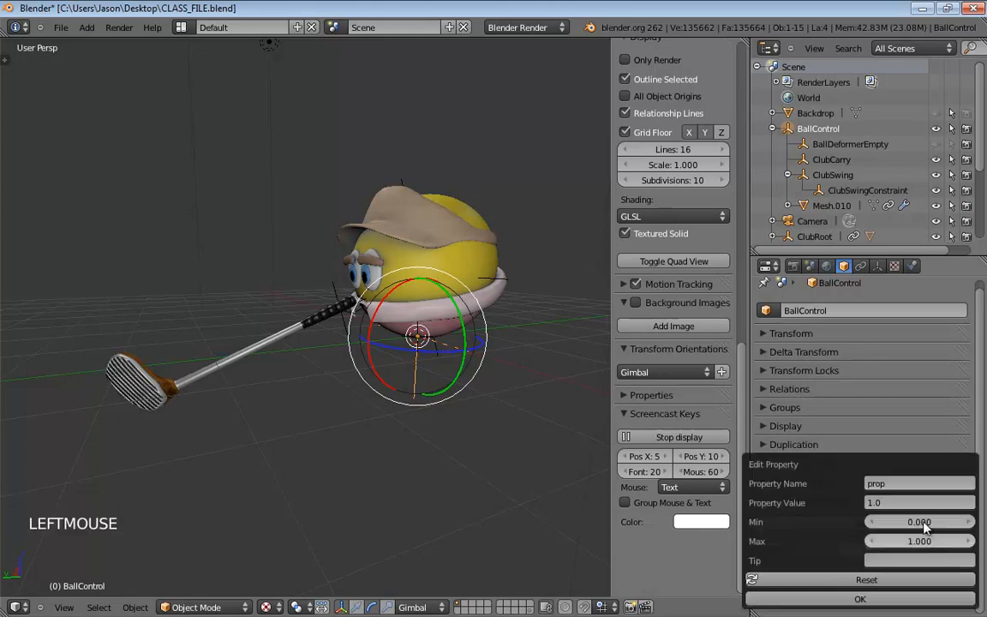
left_click(891, 484)
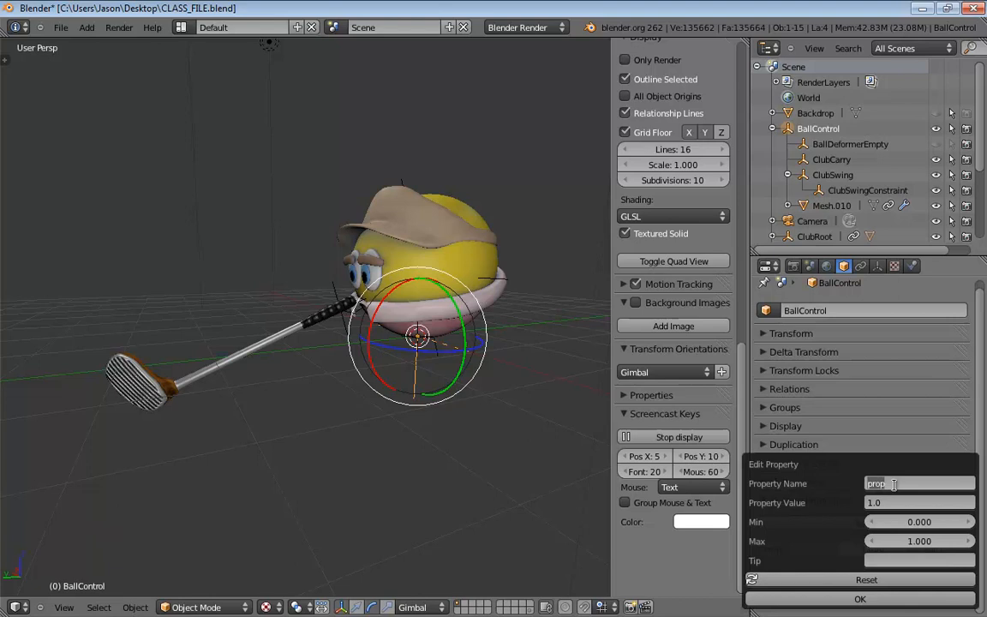
type("Bend")
key("Tab")
type("0")
key("Tab")
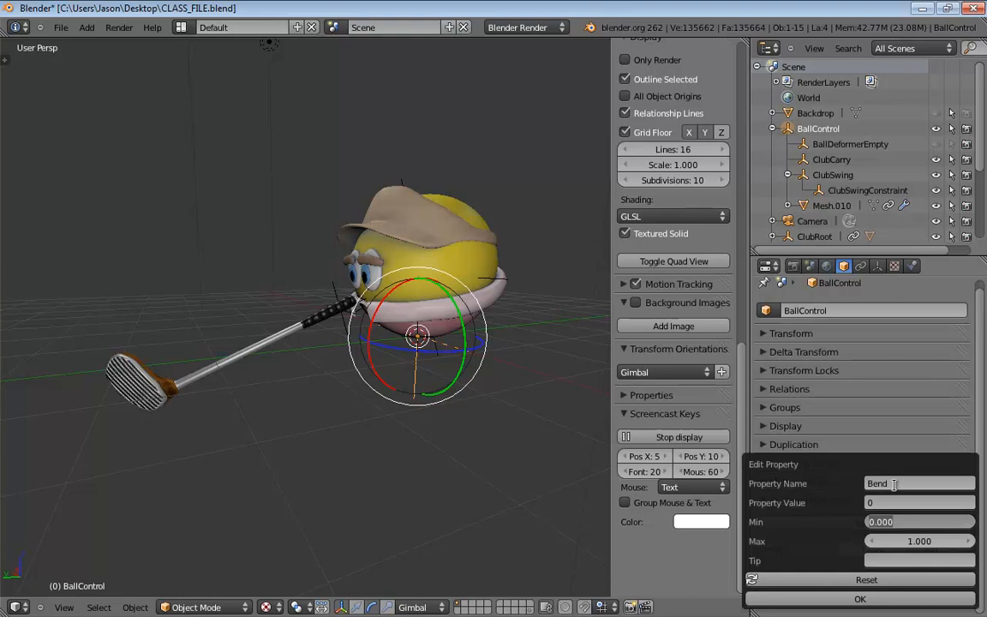
- Set the Bend property's range to a minimum of -100 and a maximum of 100
key("BackSpace")
type("-100")
key("Tab")
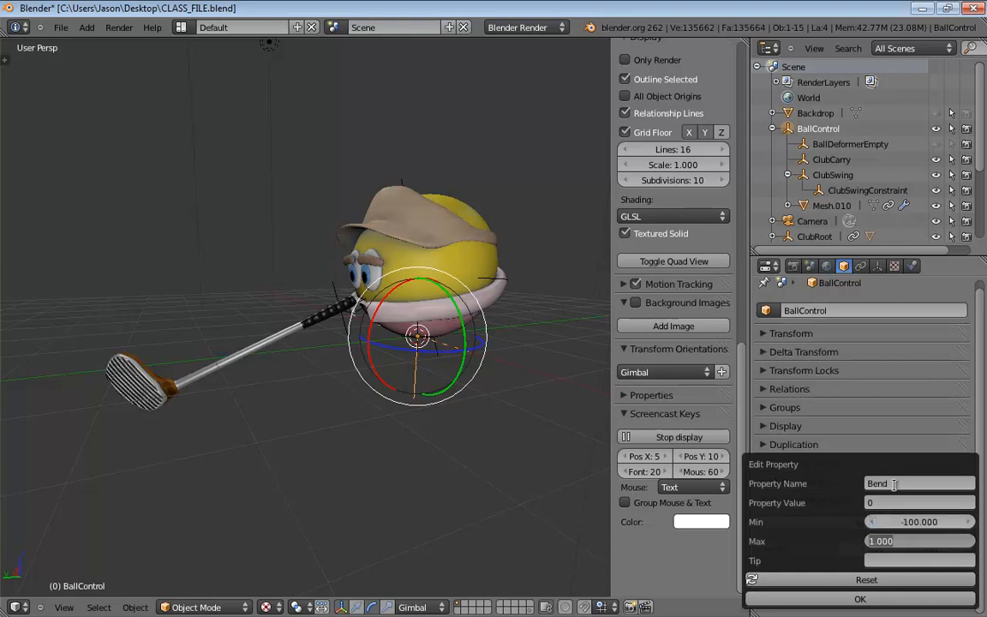
type("100")
key("Tab")
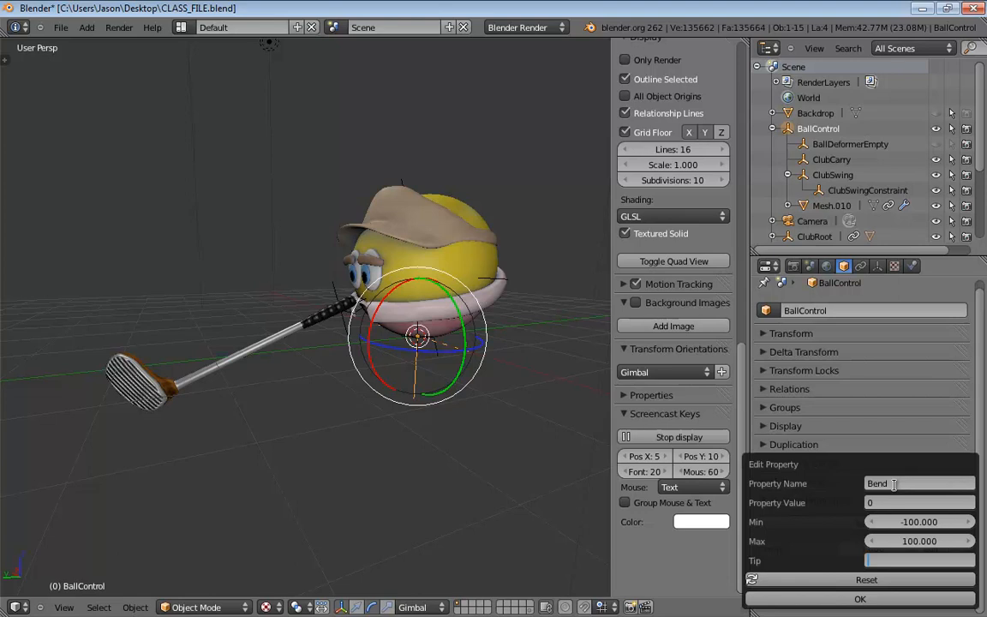
- Give the Bend property the tip "This controls the bending of our ball character." and apply the property edits
type("This contro")
type("ls the bending of o")
type("ur")
type(" ball character")
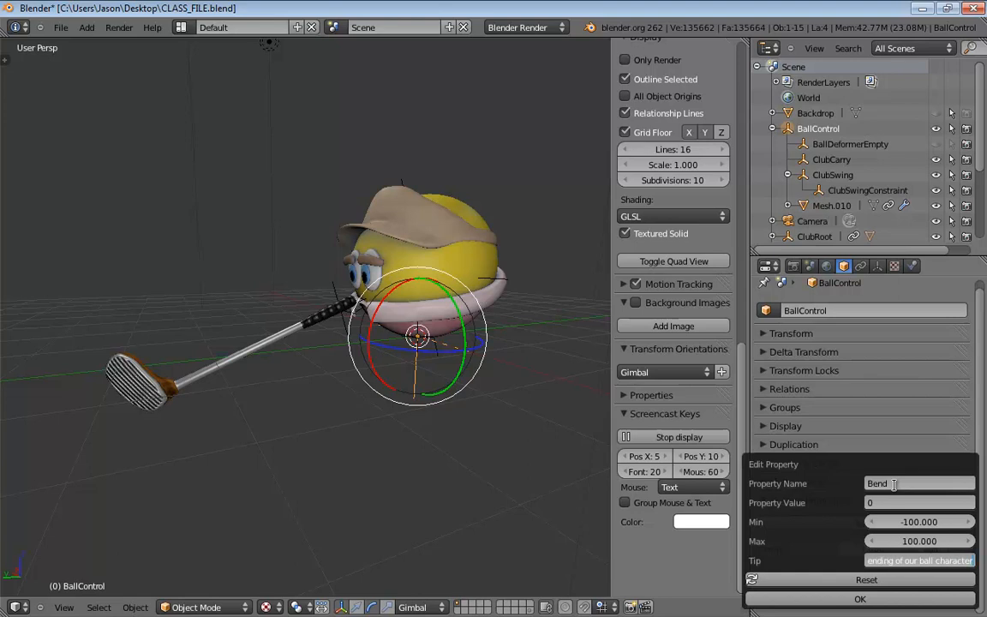
type(".")
key("Return")
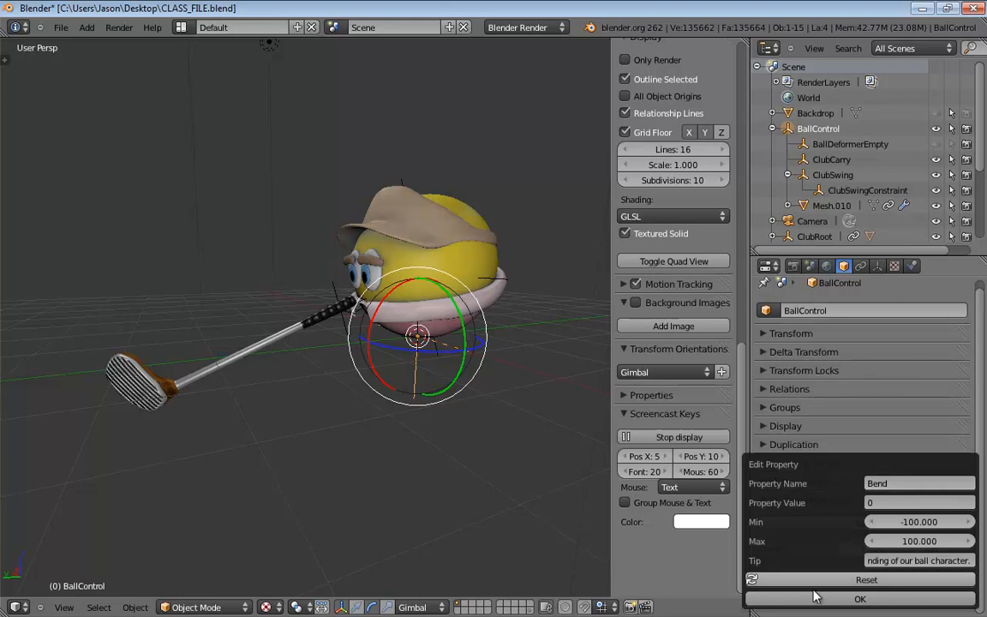
left_click(817, 598)
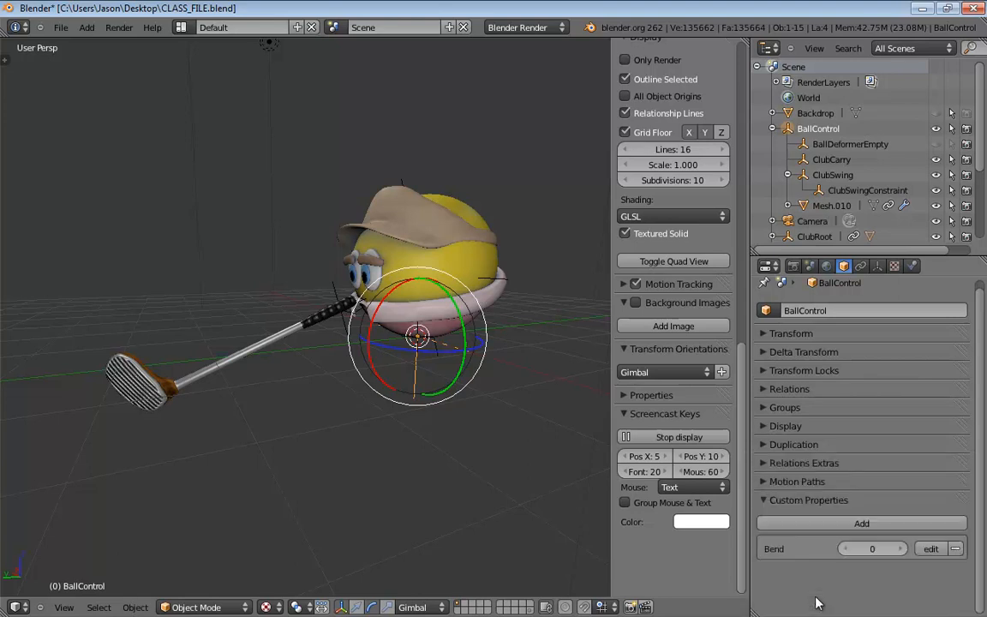
- Add four more custom properties to BallControl below Bend
left_click(815, 525)
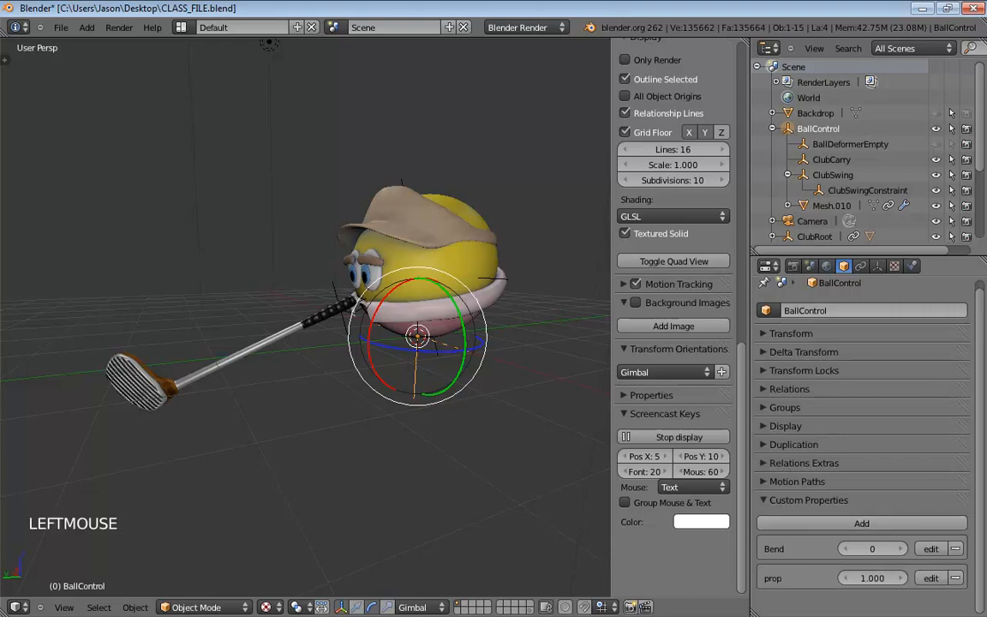
left_click(870, 525)
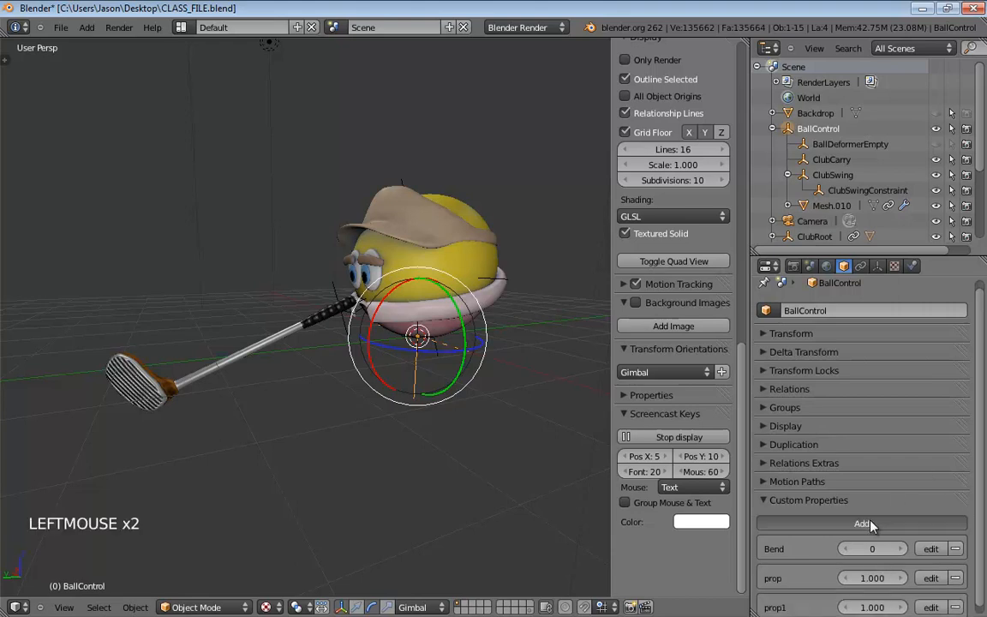
left_click(872, 524)
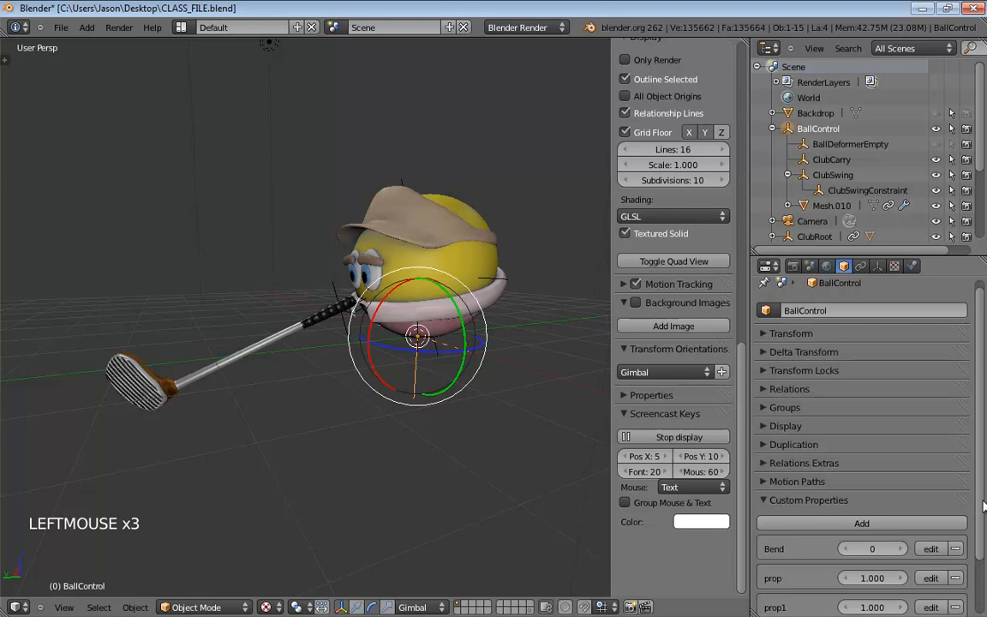
left_click_drag(982, 505, 982, 561)
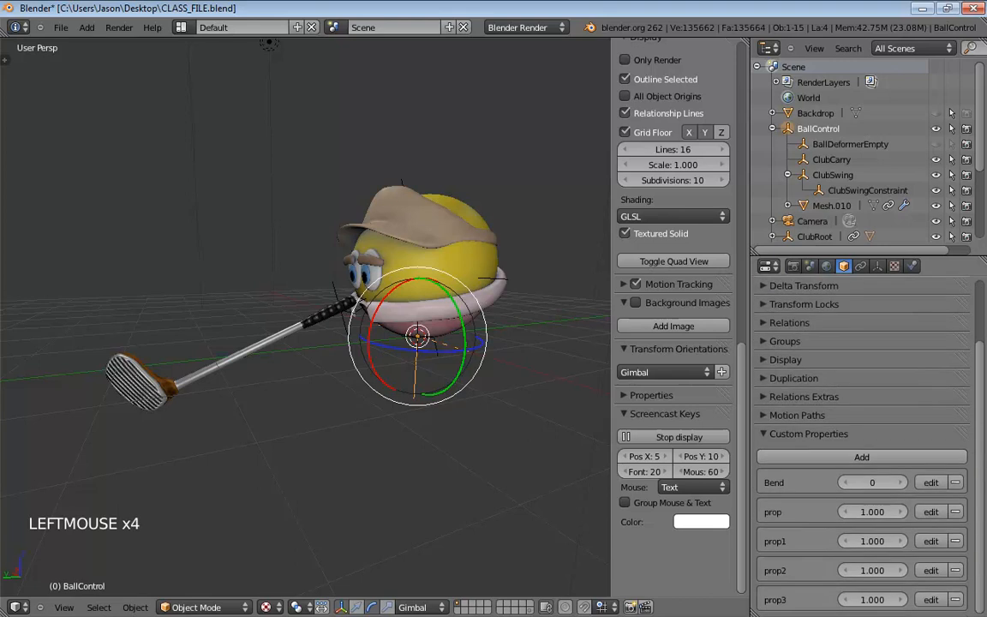
- Rename the custom property prop as Twist and set its value to 0
left_click(930, 512)
left_click(895, 485)
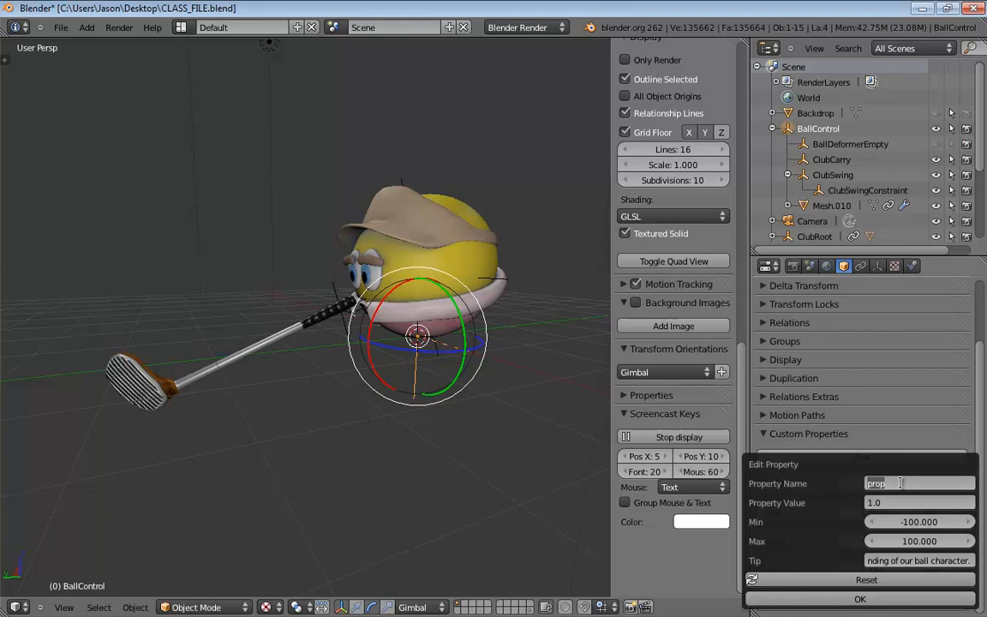
type("Twist")
key("Tab")
type("0")
key("Tab")
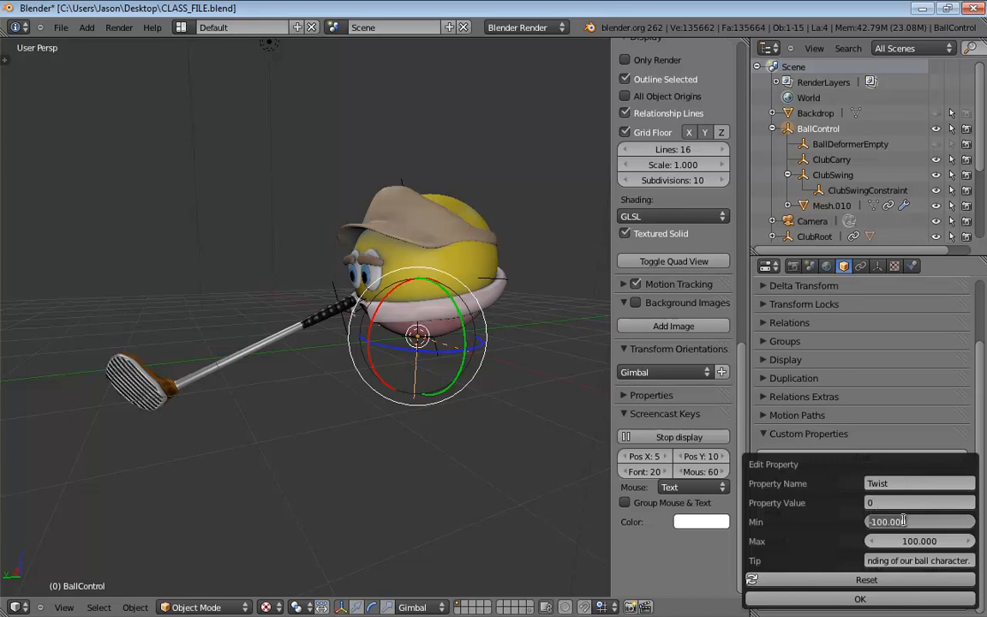
- Change the Twist property's tip to "This controls the twisting of our ball character." and apply the property edits
left_click(887, 559)
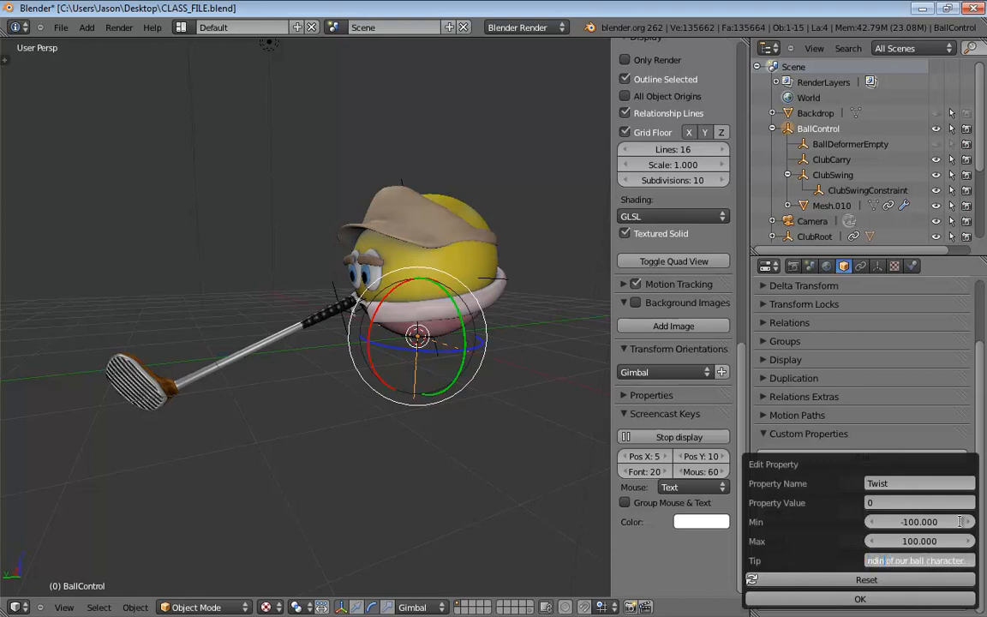
key("BackSpace")
key("BackSpace")
key("BackSpace")
type("This controls the twisting")
key("Return")
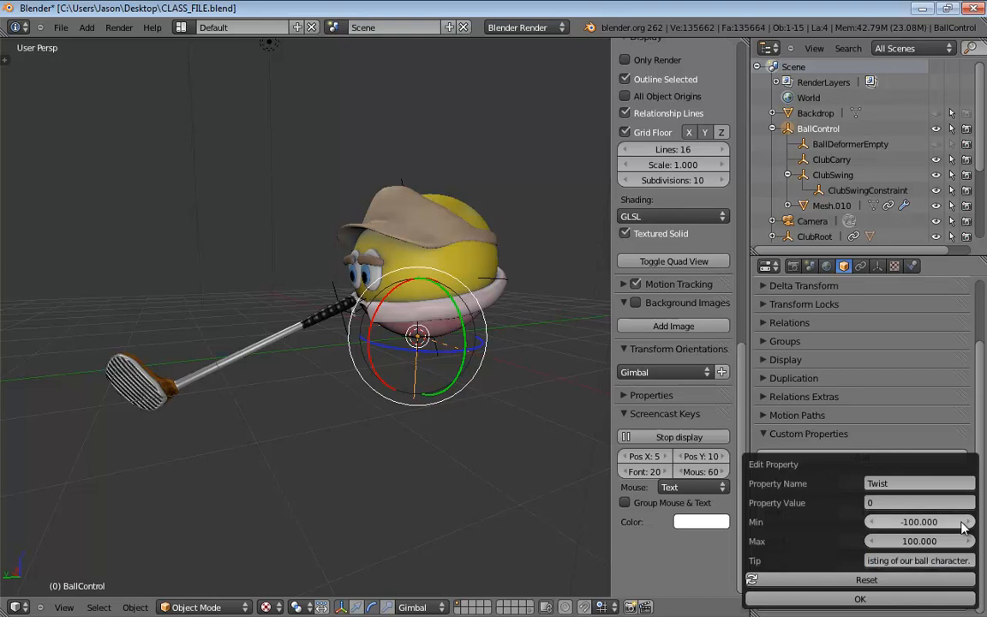
left_click(857, 598)
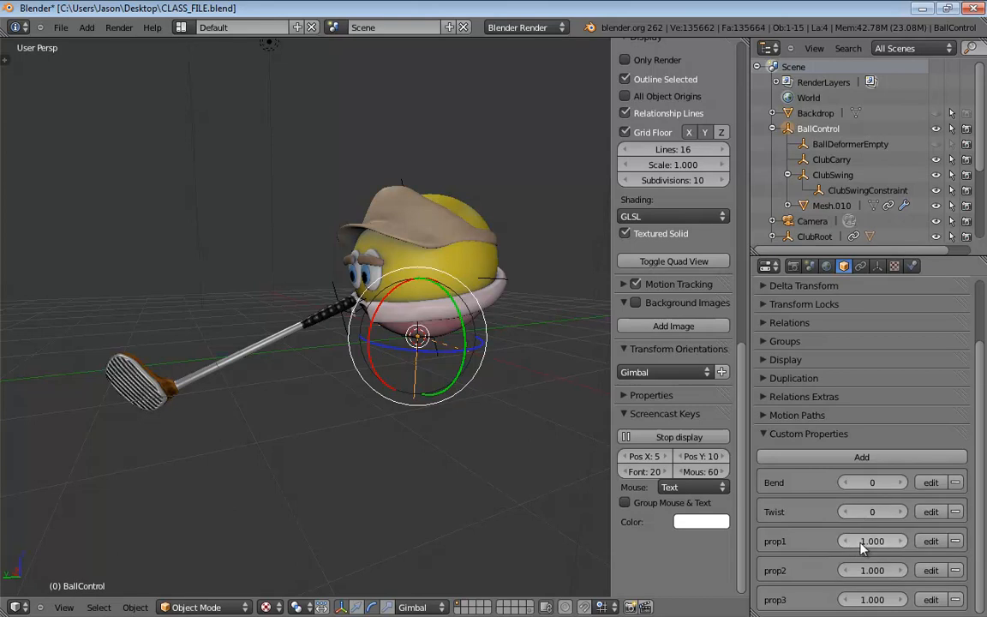
left_click(932, 541)
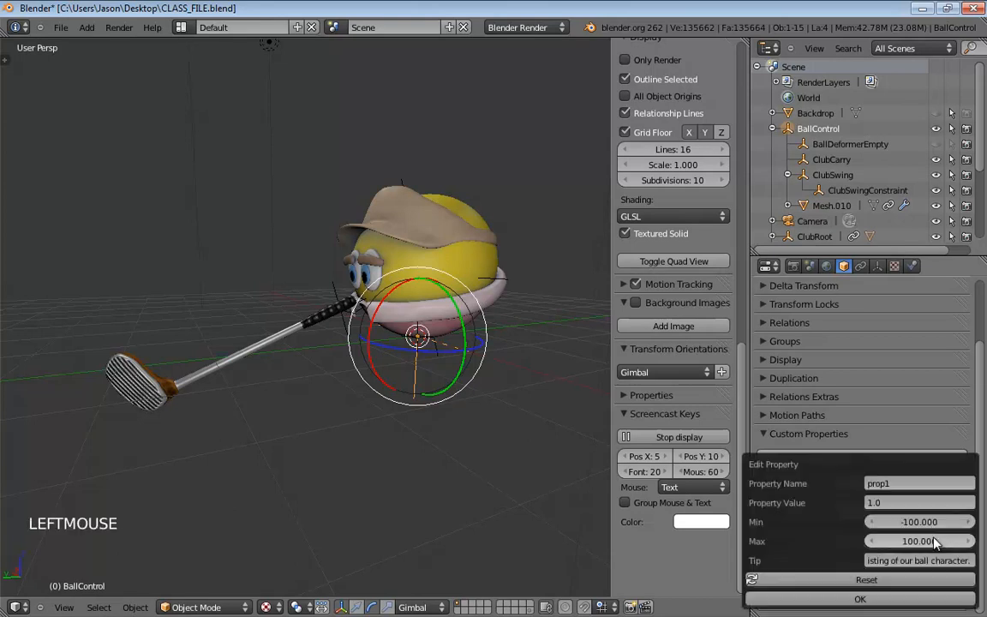
left_click(886, 483)
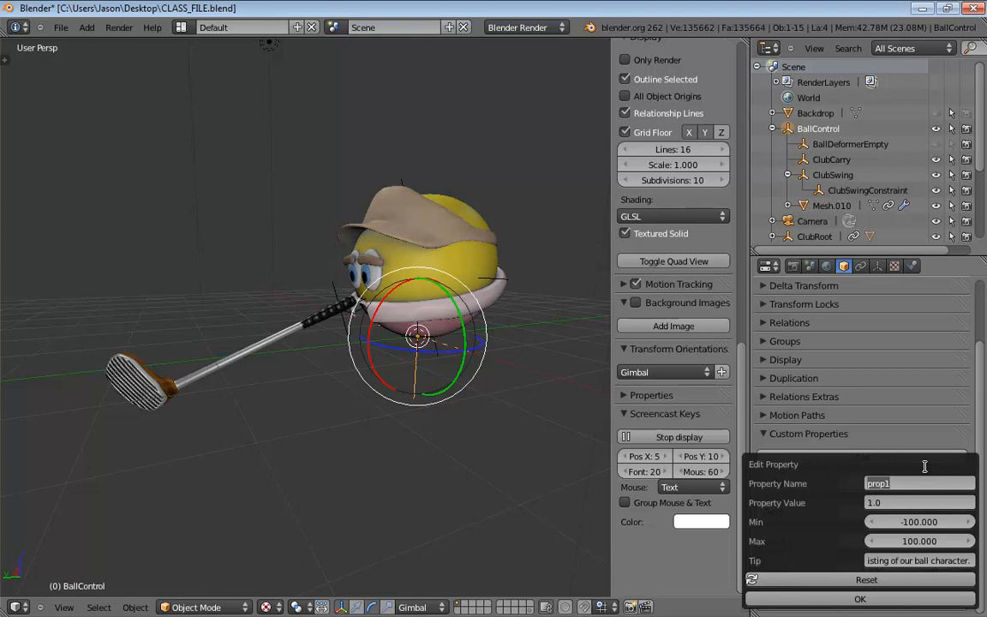
type("Club Carry/Swing")
key("Return")
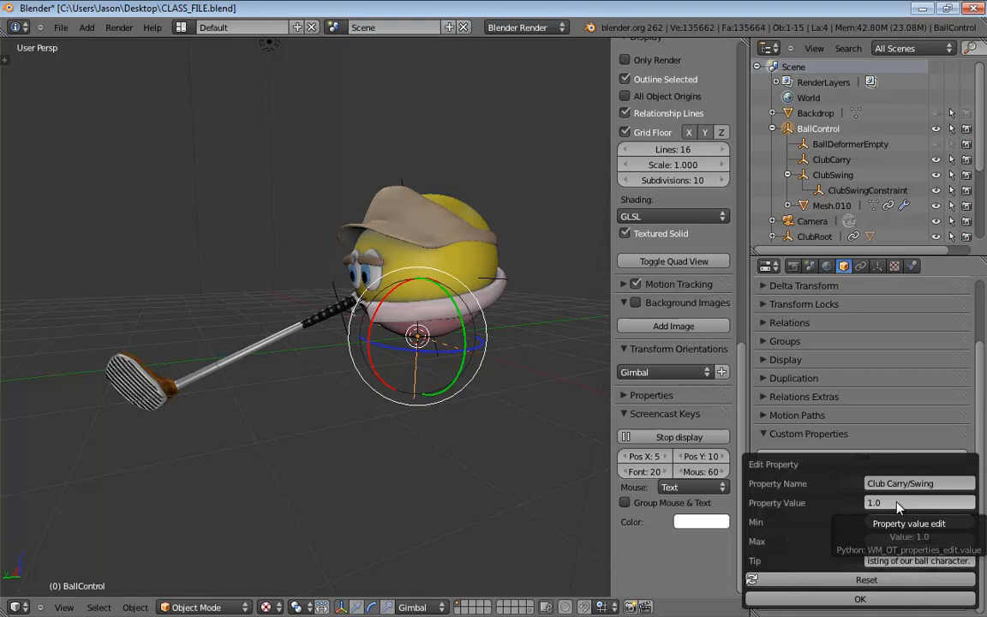
left_click(896, 503)
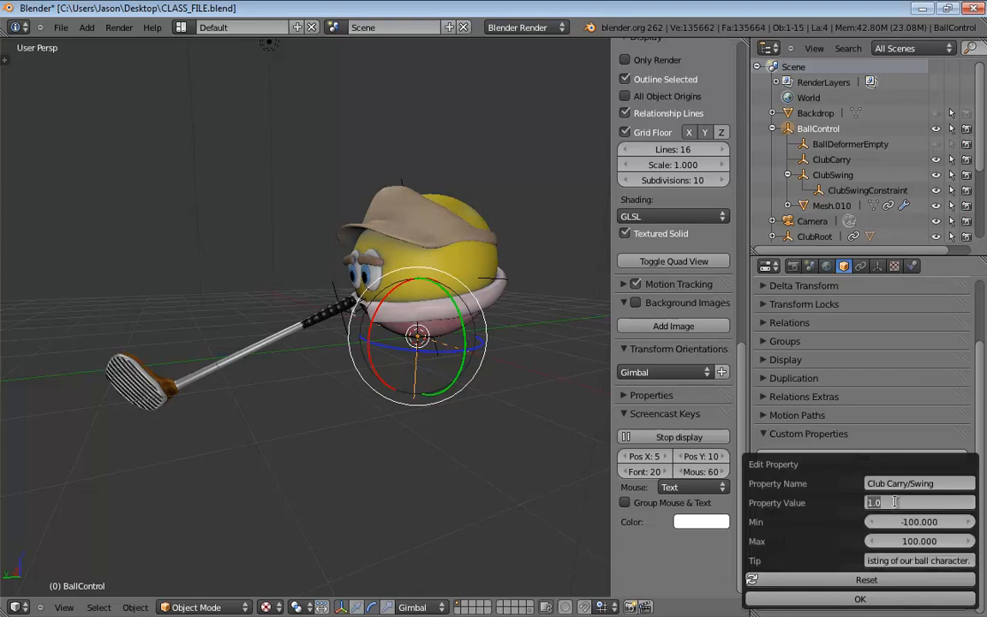
type("0")
key("Return")
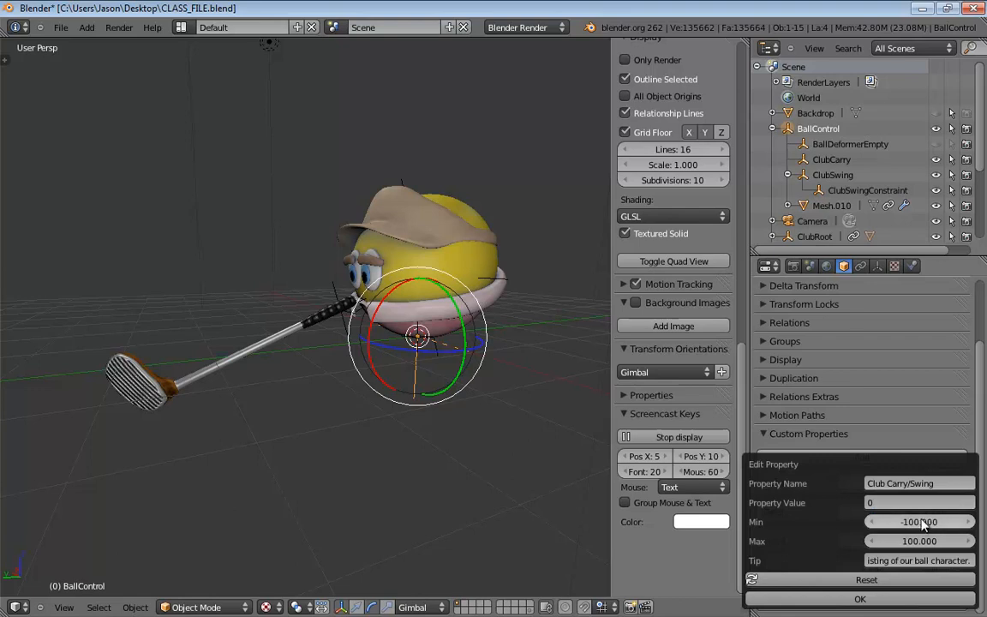
left_click(917, 521)
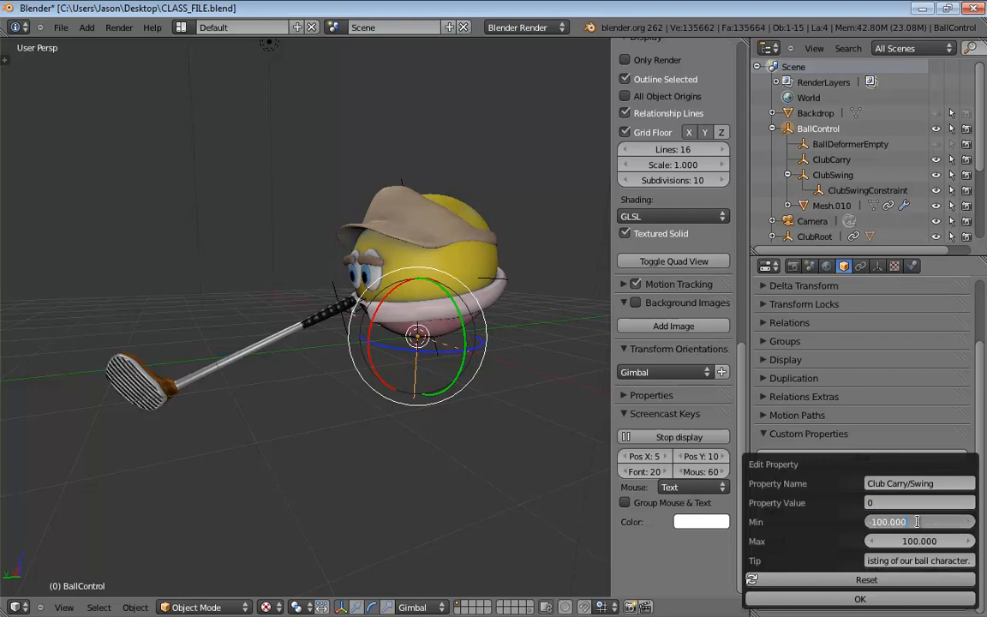
left_click_drag(916, 522, 833, 524)
key("BackSpace")
type("-1000")
key("BackSpace")
key("Return")
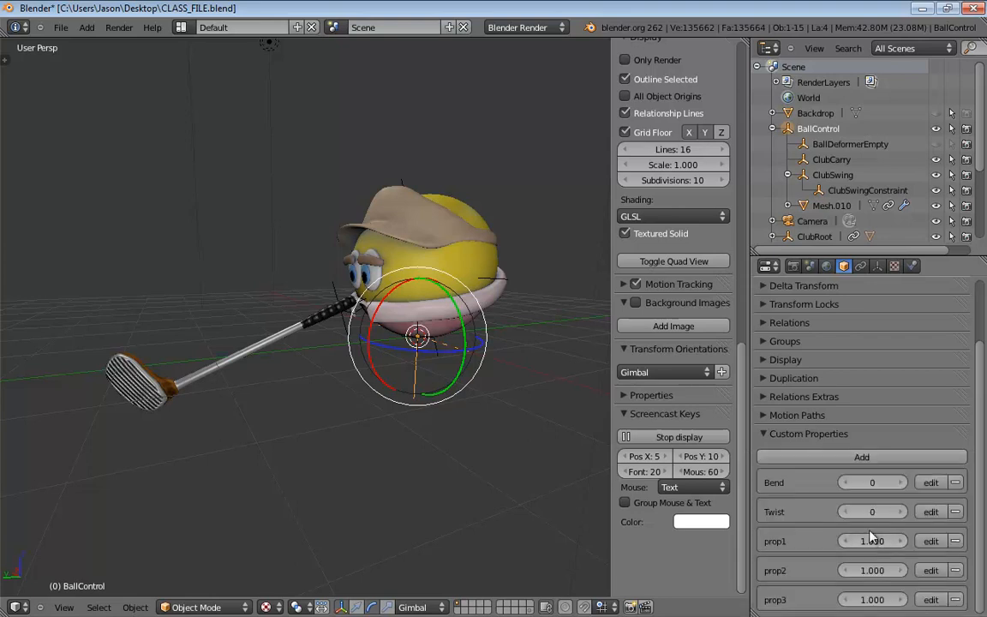
- Rename the custom property prop1 as Club Carry/Swing and set its value to 0
left_click(930, 540)
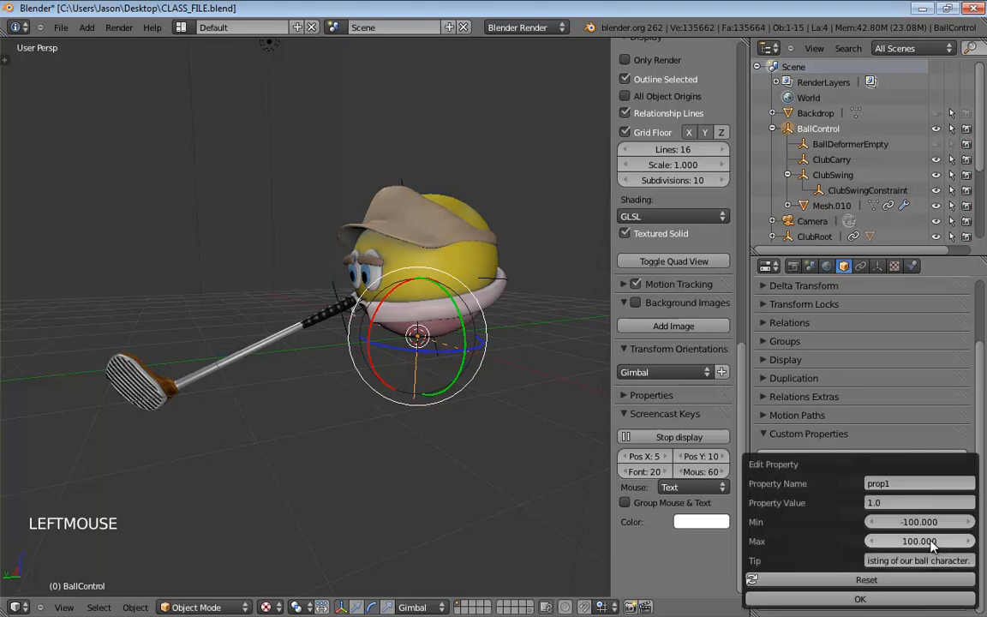
left_click(903, 484)
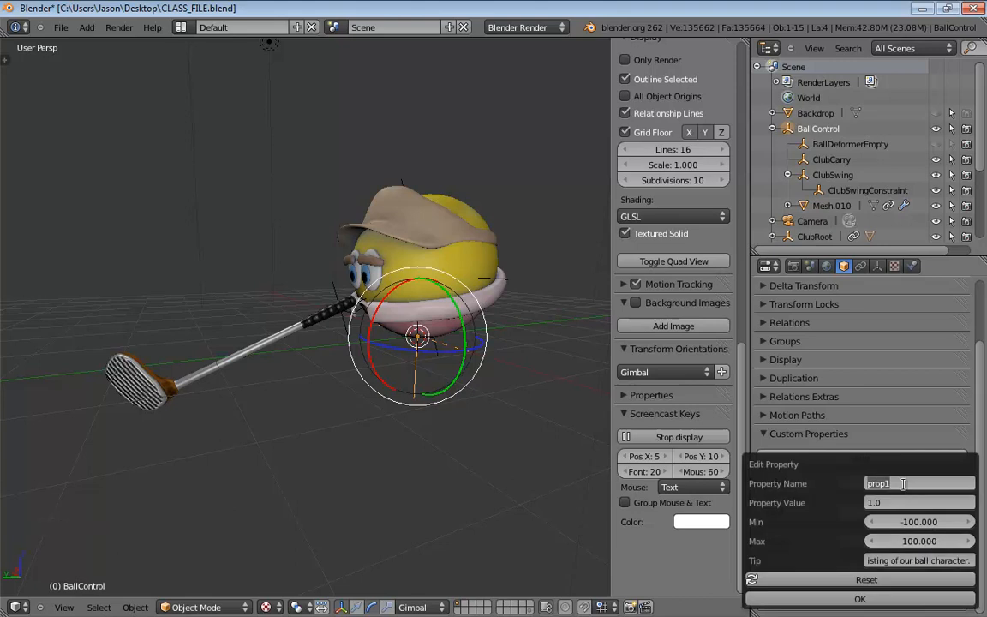
type("Club Carry/Swing")
key("Tab")
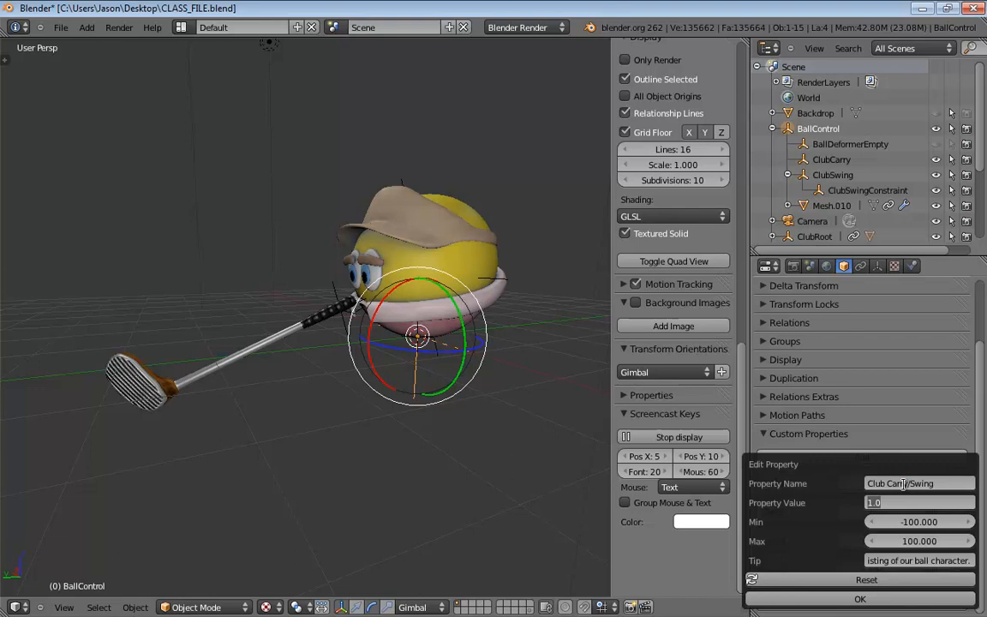
type("0")
- Change the Club Carry/Swing property's tip to "This moves the club from carry position to swinging position." and apply the property edits
left_click(953, 559)
key("BackSpace")
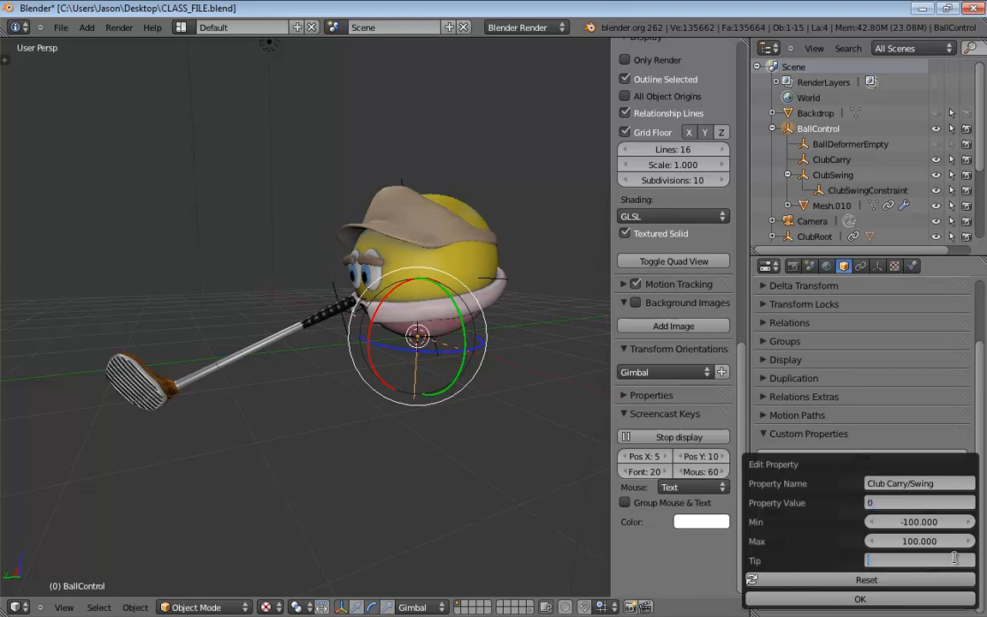
type("This moves the club")
type(" from carry pos")
type("ition to swig")
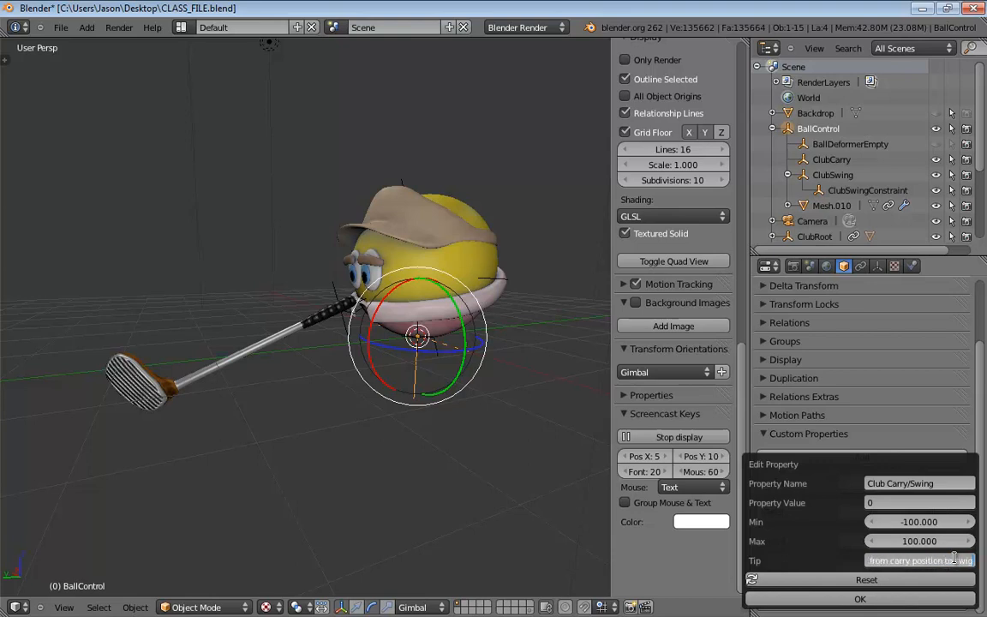
key("BackSpace")
type("nging post")
key("BackSpace")
type("ition.")
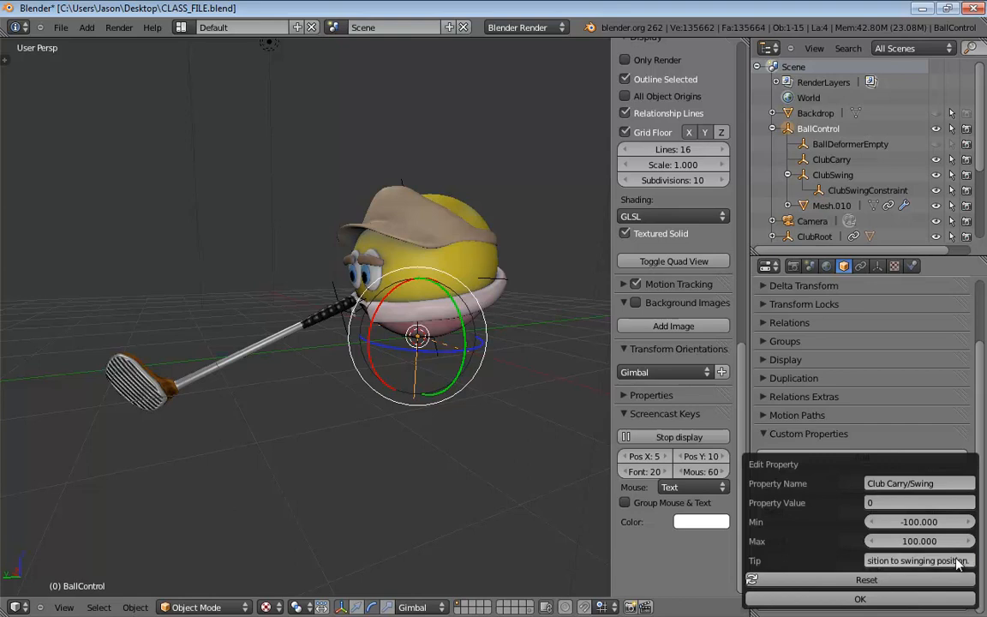
left_click(860, 597)
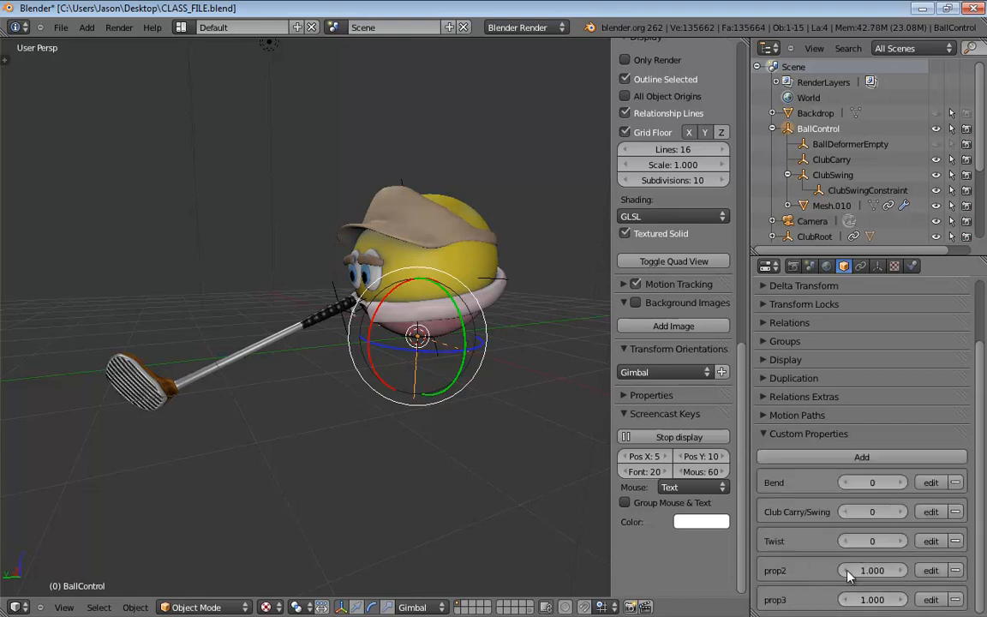
- Rename the custom property prop2 as Squash/Stretch and set its value to 0
left_click(929, 571)
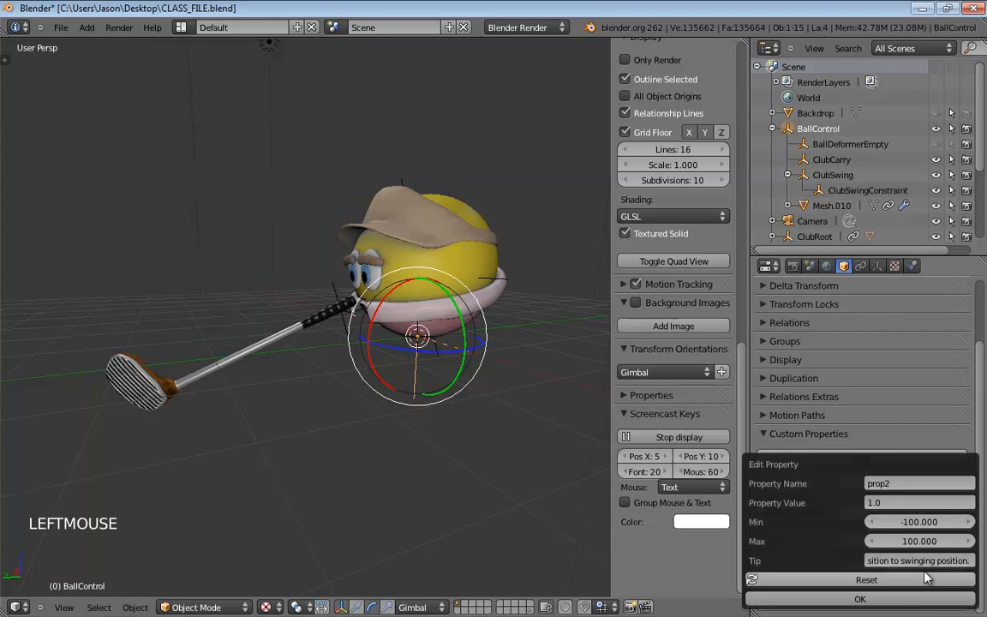
left_click(897, 482)
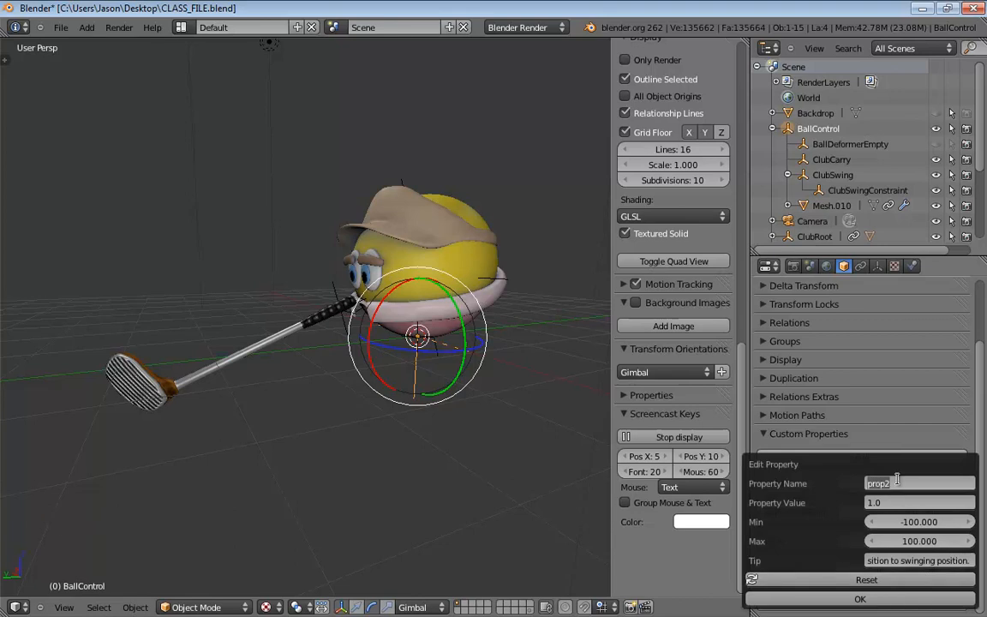
type("Squash/Stretch")
left_click(882, 502)
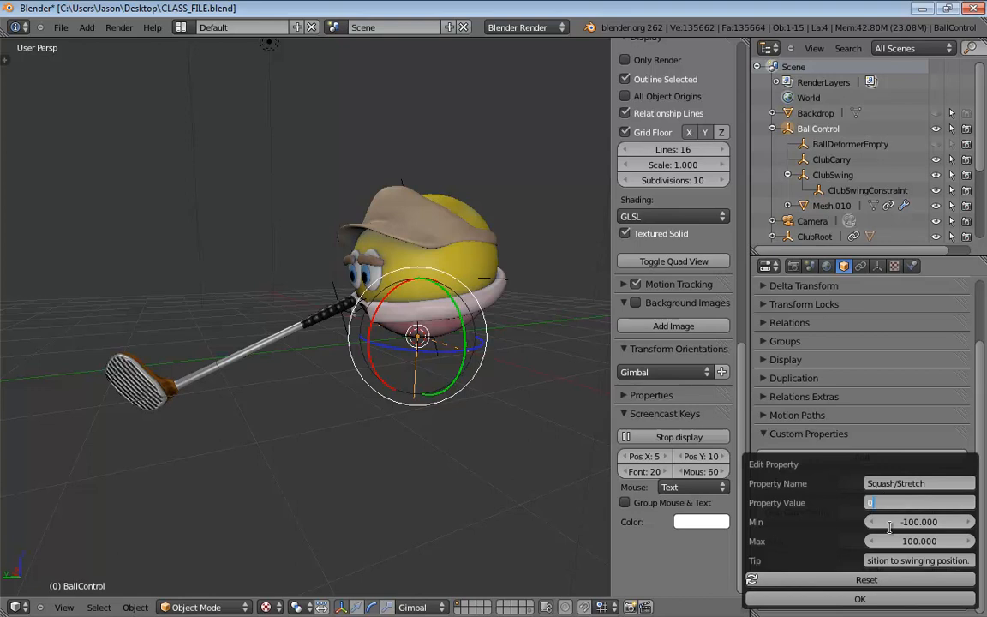
type("0")
- Change the Squash/Stretch property's tip to "This controls sqash and stretch of our ball character." and apply the property edits
left_click(967, 560)
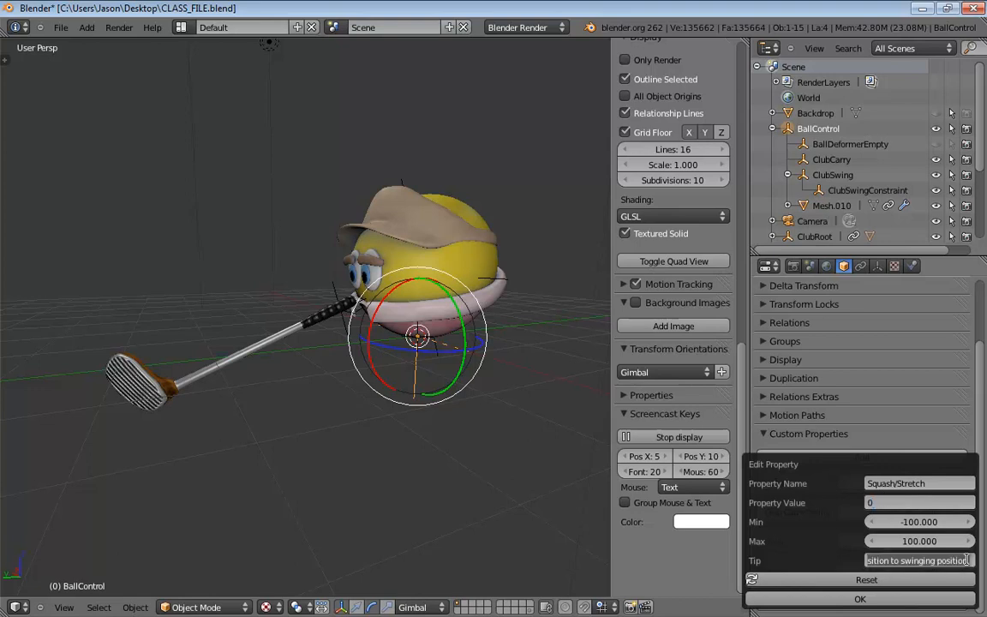
key("BackSpace")
type("This")
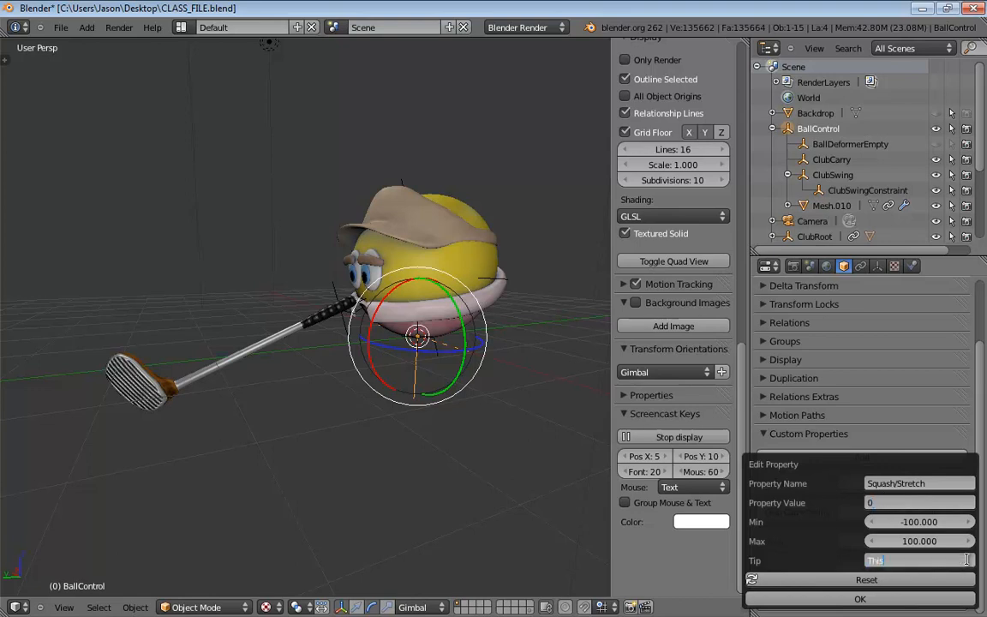
type(" controls sqash")
type(" and stretch")
type(" of our ball charac")
type("ter.")
left_click(861, 600)
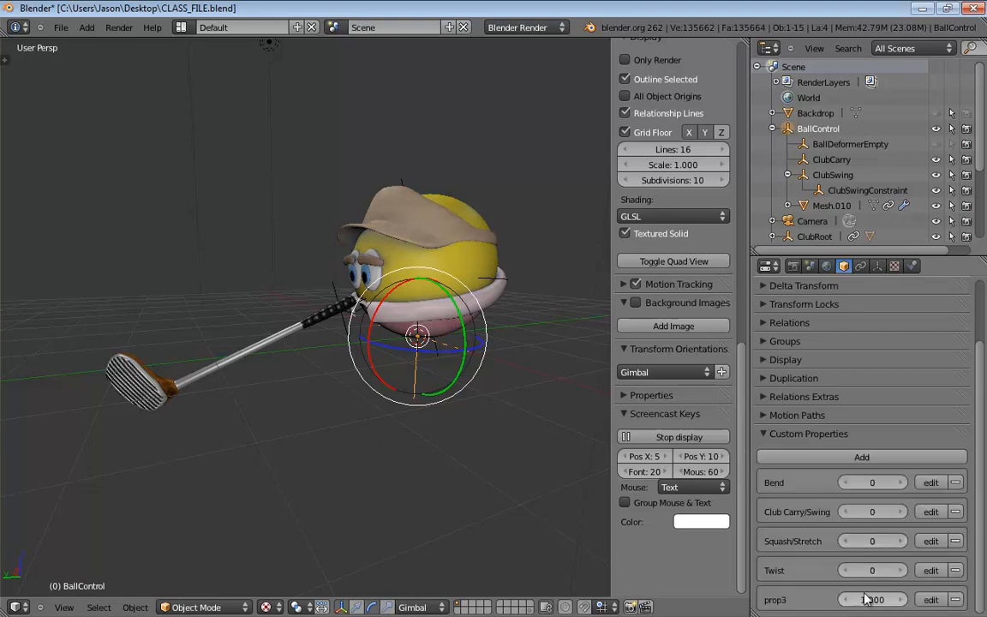
- Rename the custom property prop3 as SwingClub and set its value to 0
left_click(930, 600)
left_click(895, 486)
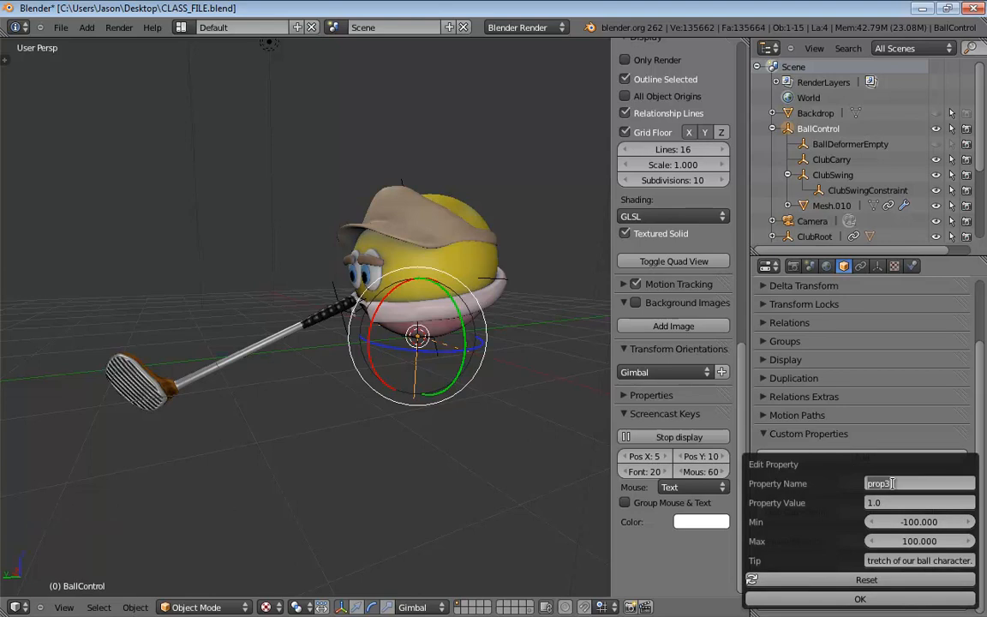
type("SwingClub")
key("Tab")
key("Tab")
key("Tab")
key("Tab")
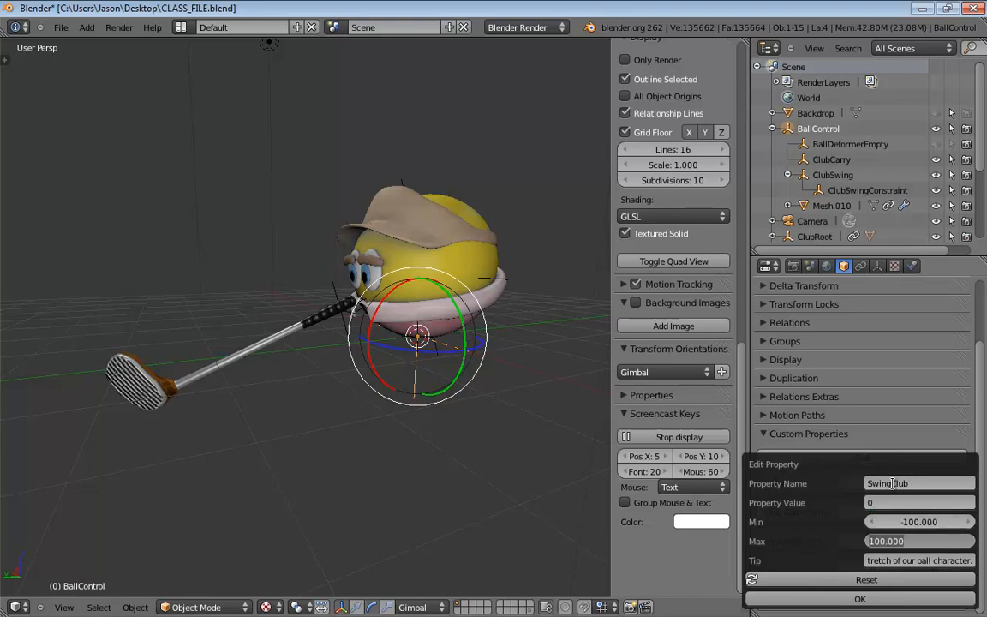
- Change the SwingClub property's tip to "This swings the character's golf club." and apply the property edits
type("This")
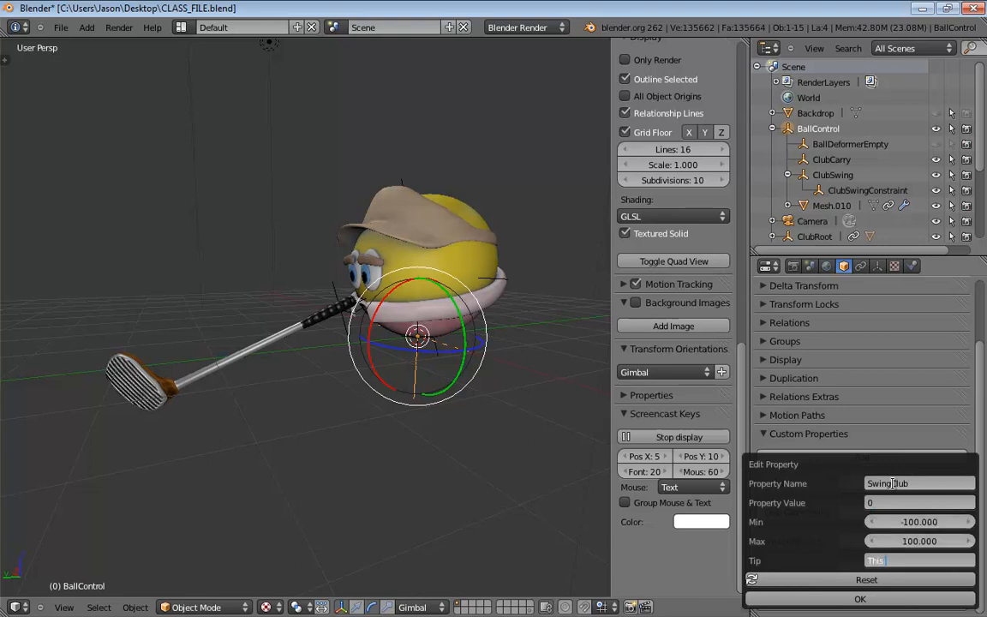
type(" swings the character's go")
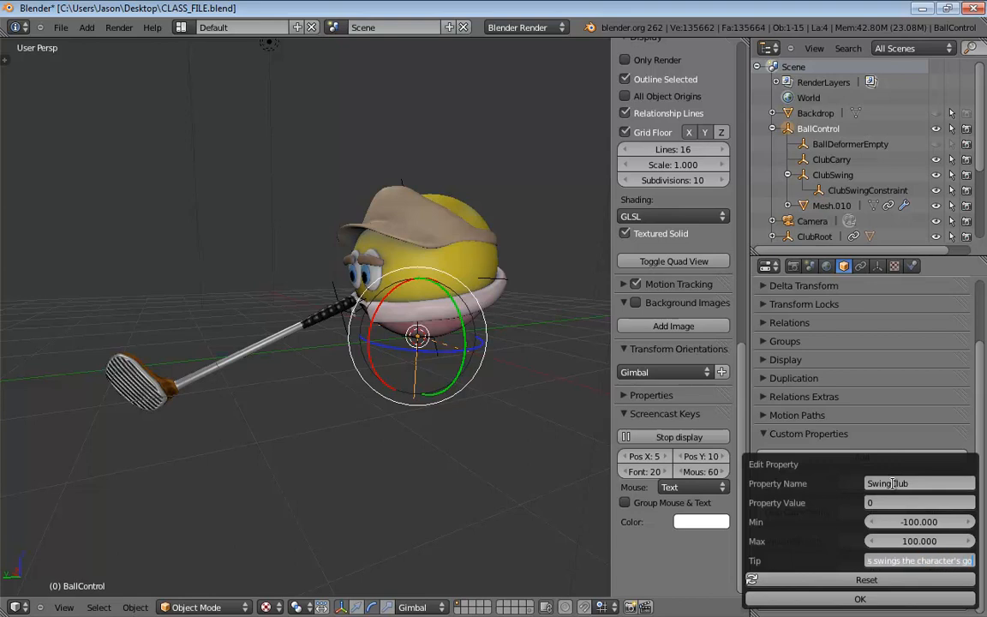
type("lf club.")
left_click(848, 598)
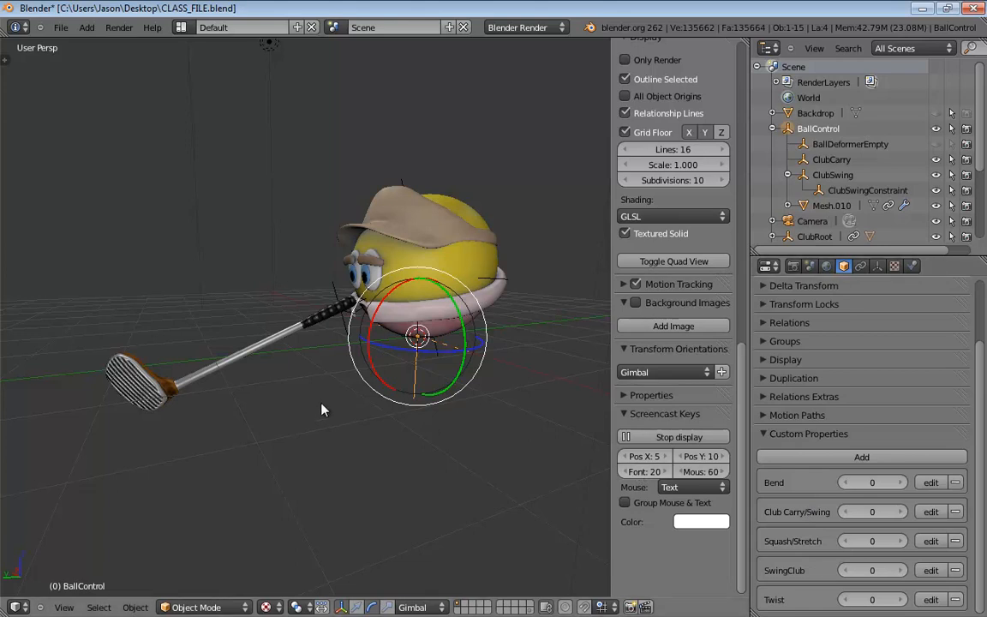
- Try to add a driver to BallControl's Bend custom property
middle_click_drag(321, 407, 250, 371)
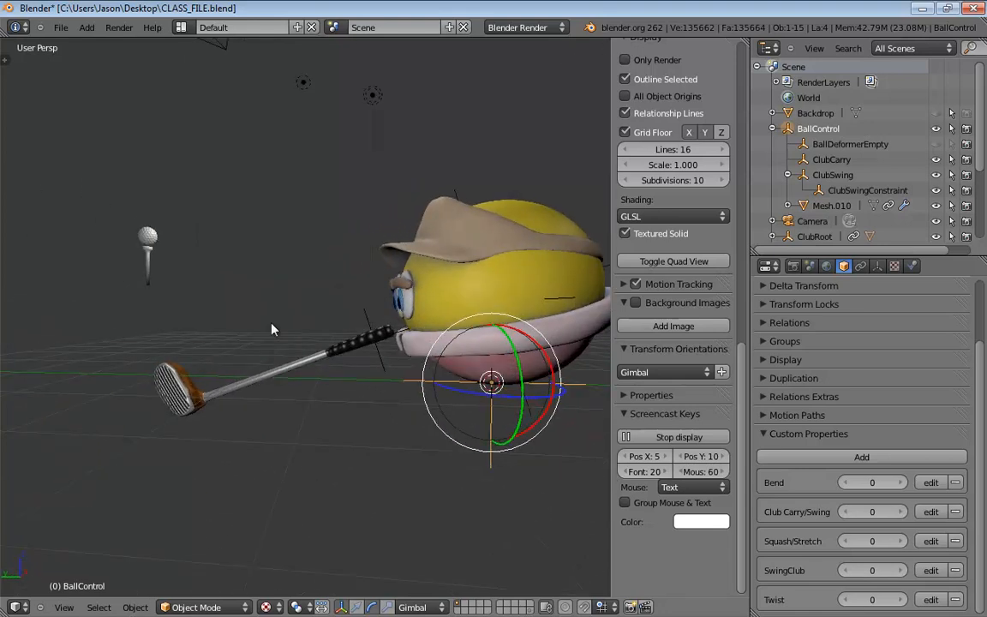
middle_click_drag(280, 328, 314, 321)
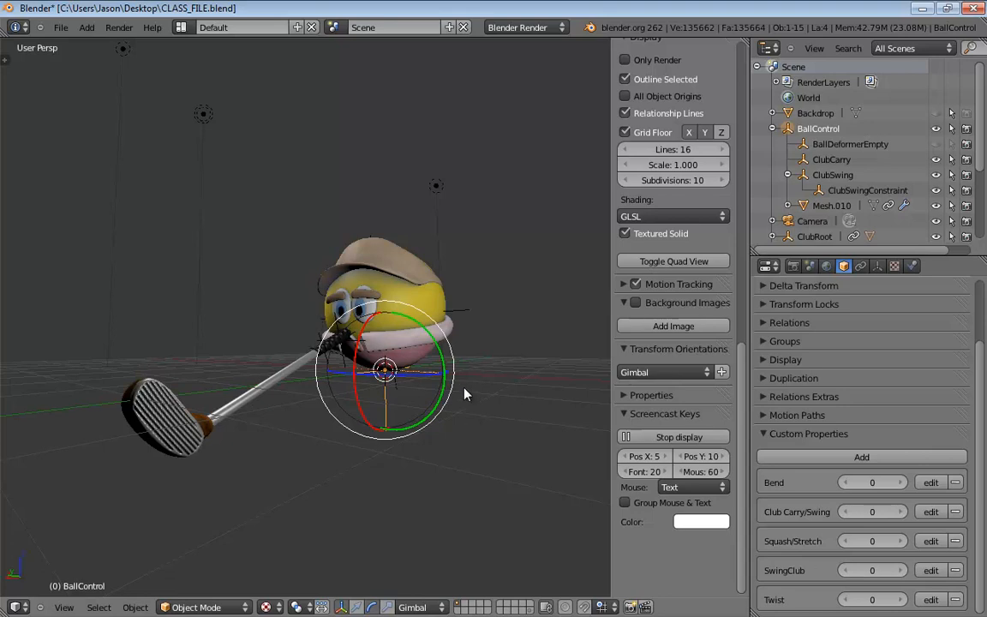
left_click(982, 377)
right_click(822, 482)
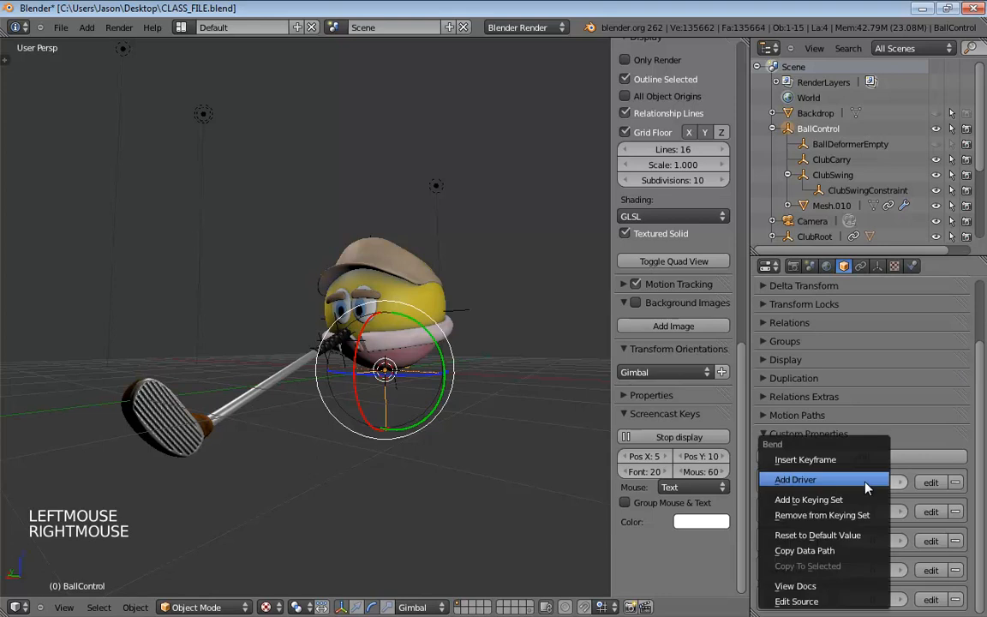
left_click(803, 481)
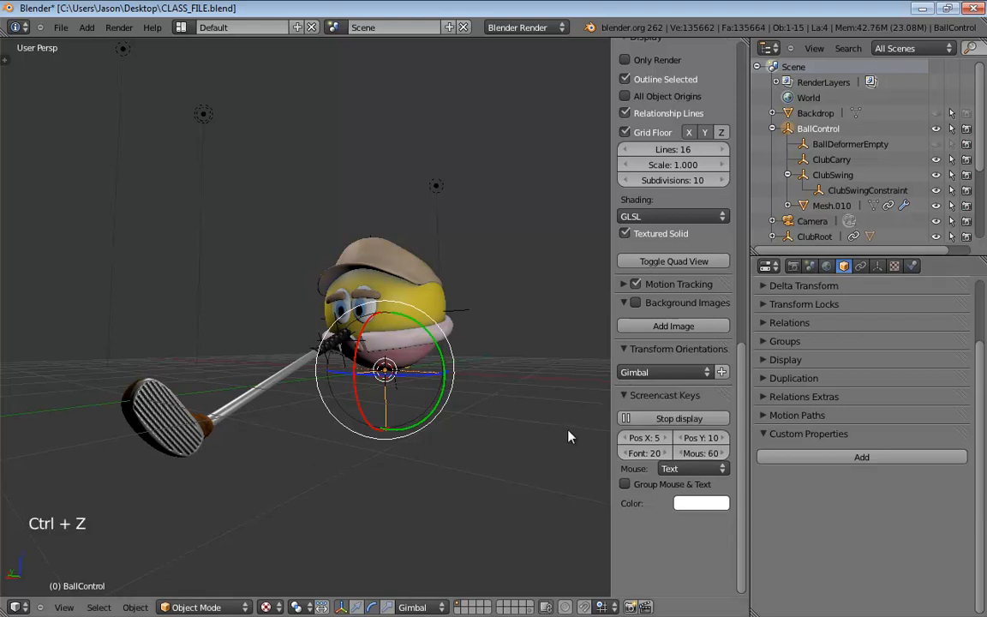
- Try to redo the undone custom property changes on BallControl
left_click(810, 456)
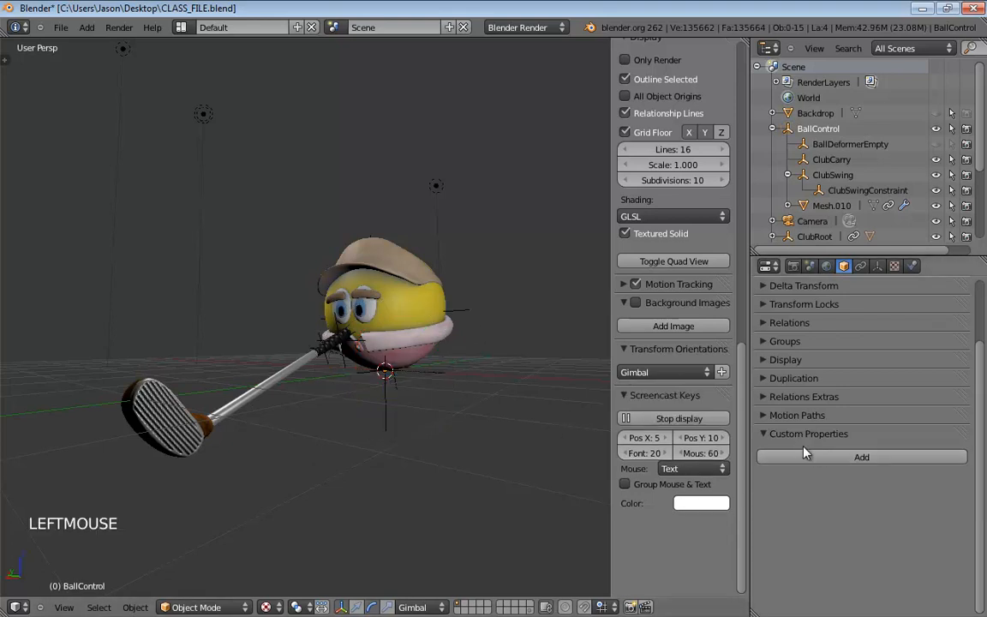
key("ctrl+shift+z")
key("ctrl+shift+z")
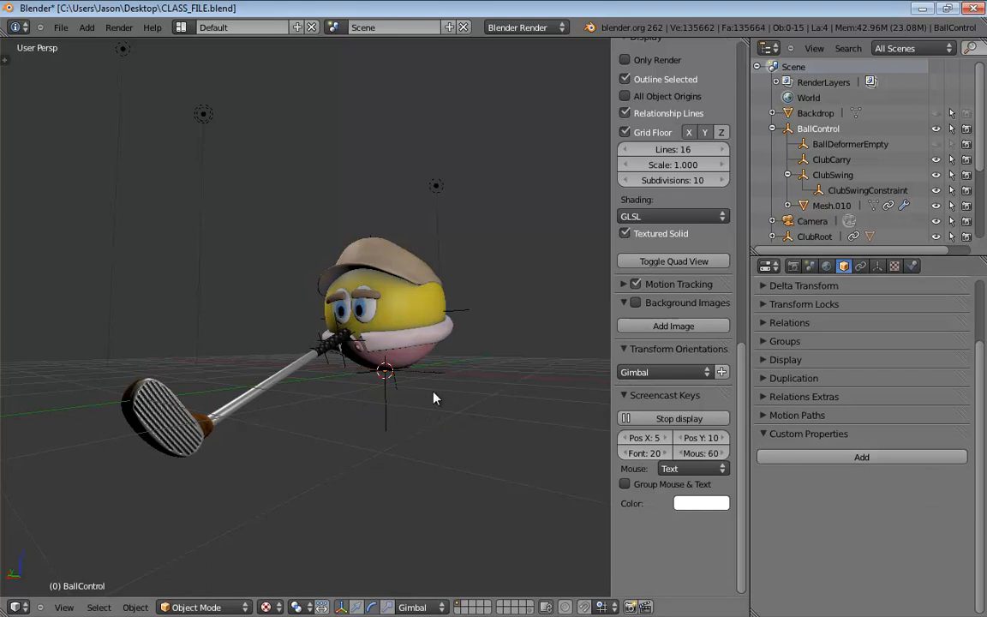
- Select the BallControl empty and add five new custom properties to it
left_click(385, 412)
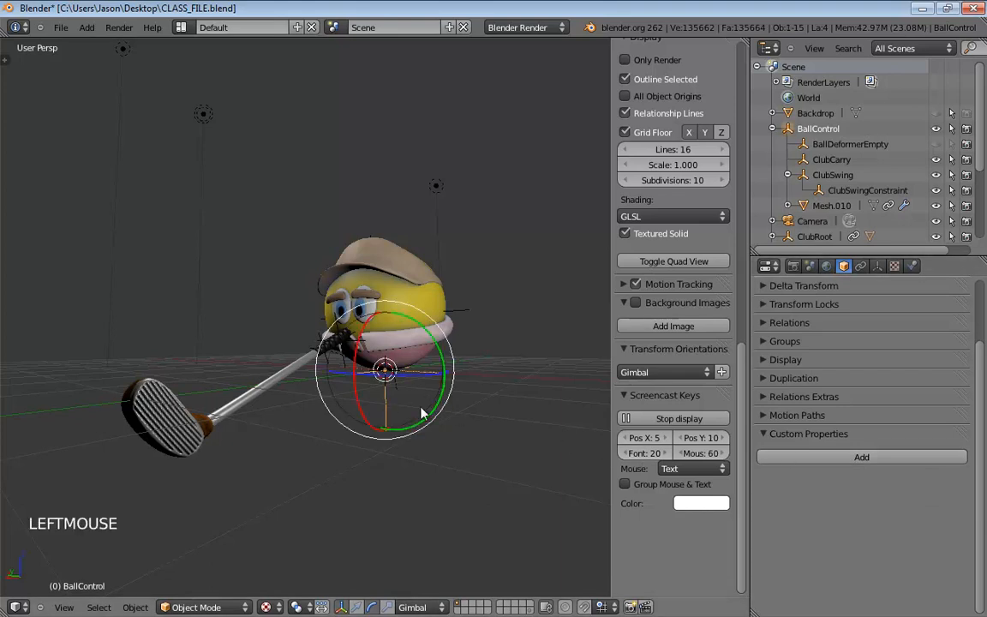
left_click(828, 459)
left_click(831, 458)
left_click(833, 459)
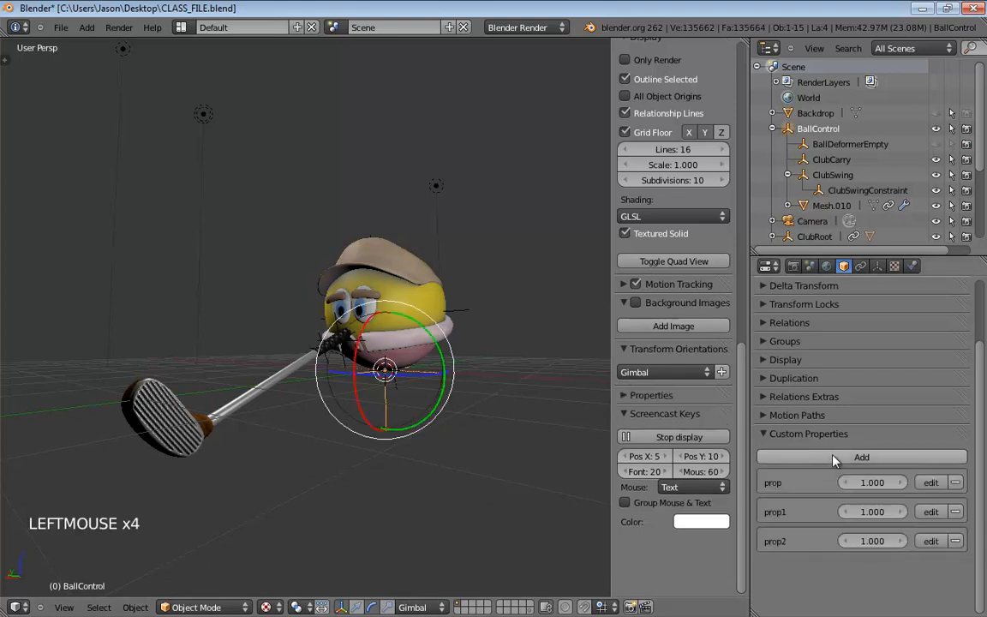
left_click(833, 459)
left_click(833, 458)
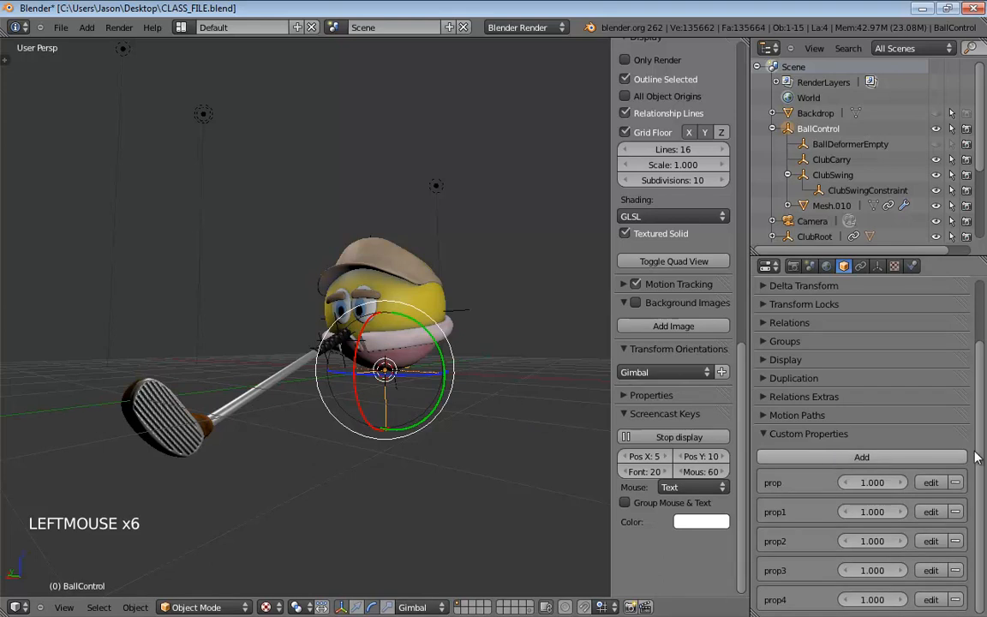
left_click(981, 409)
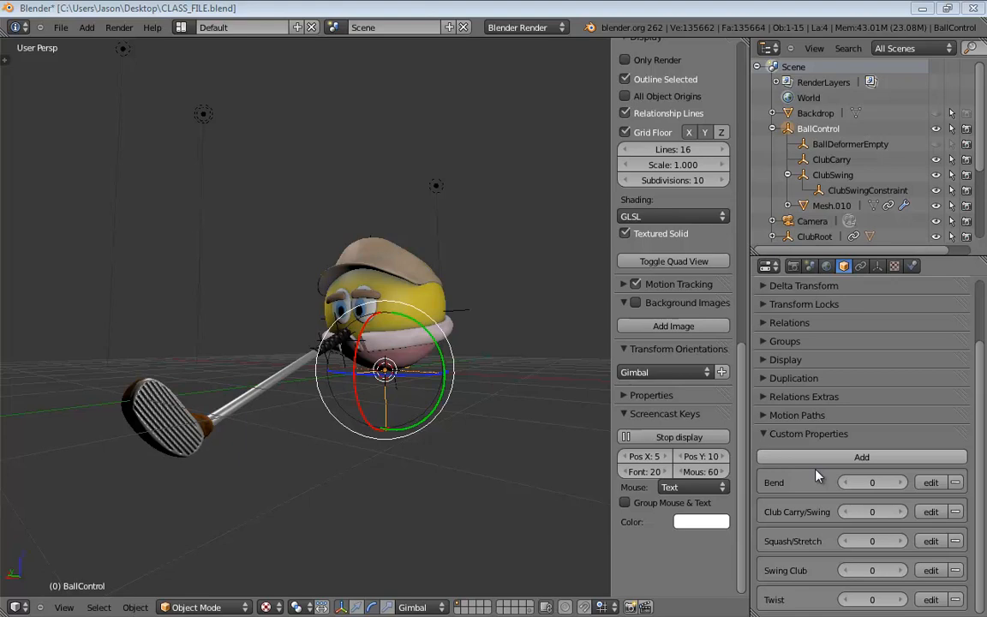
- Copy the data path of BallControl's Bend custom property
right_click(874, 483)
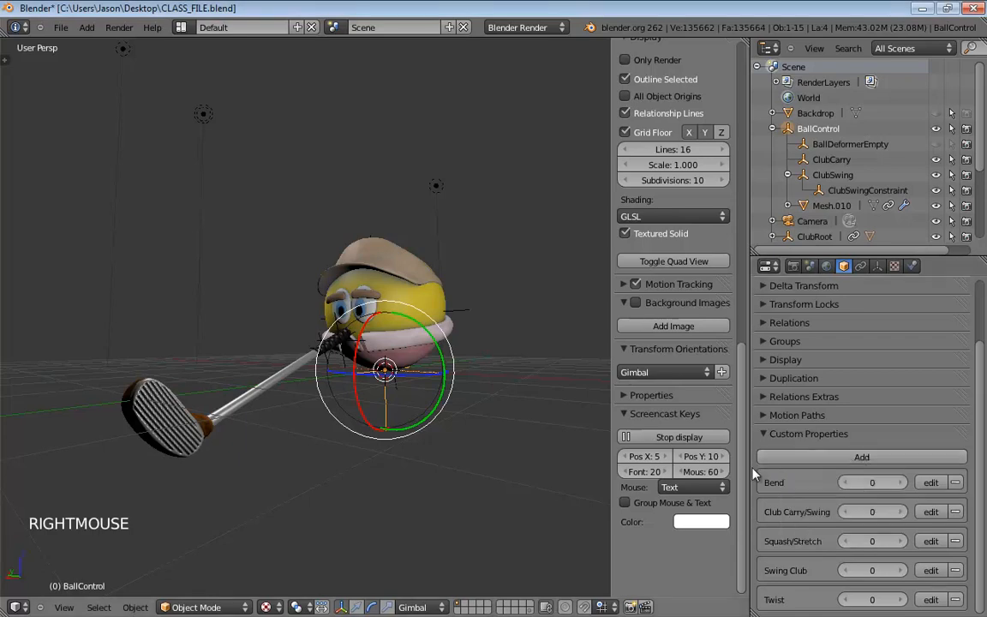
right_click(865, 483)
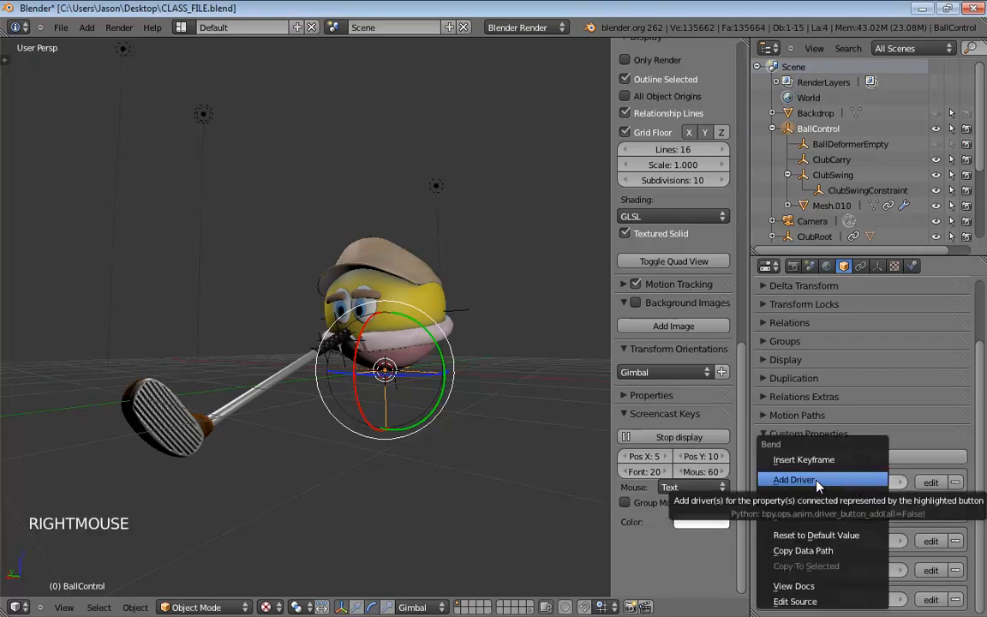
left_click(816, 552)
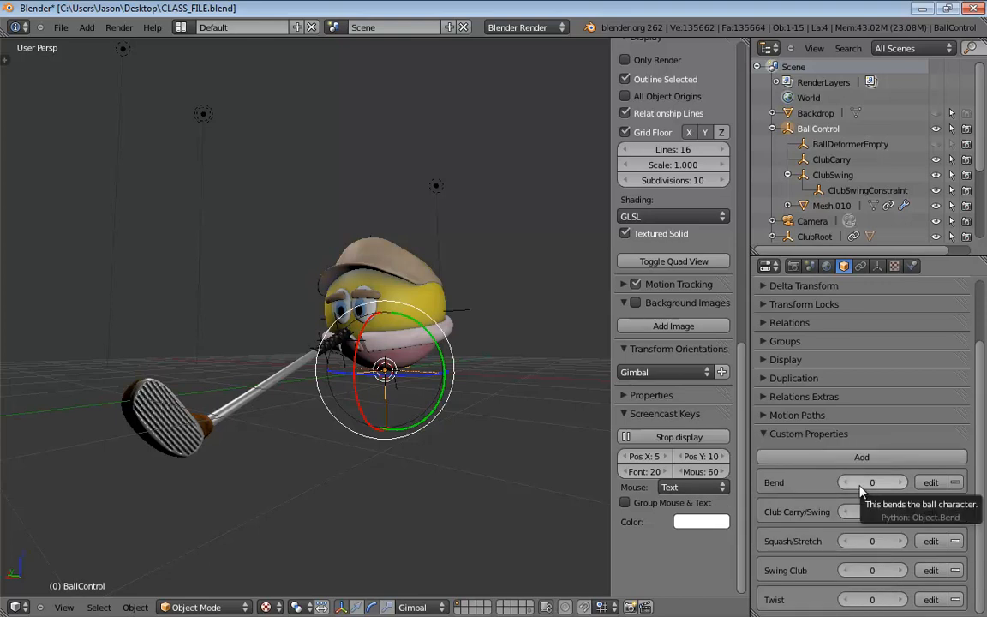
right_click(859, 489)
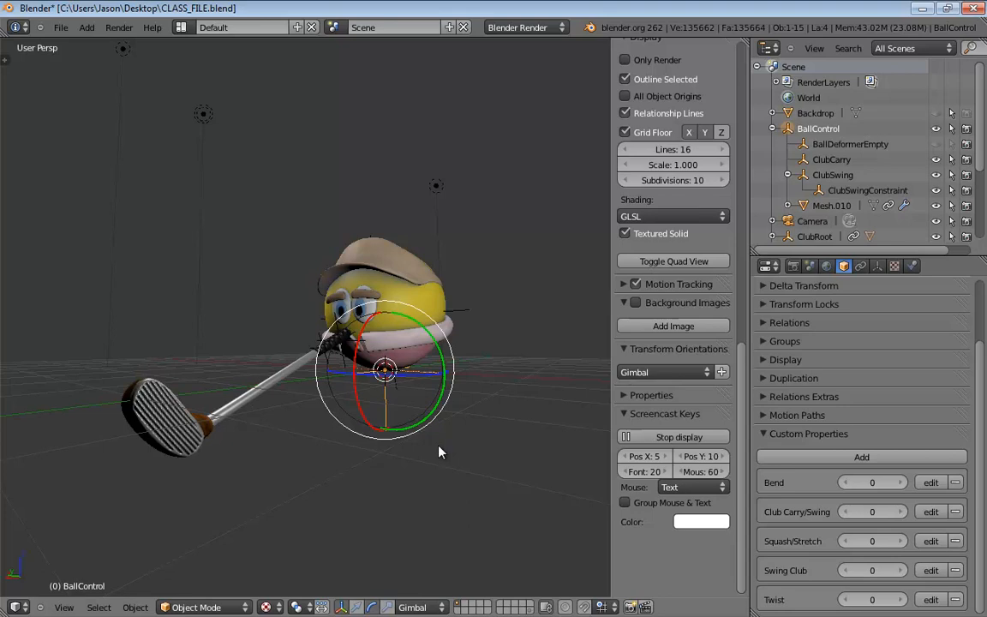
- Select the ball mesh and add a driver to the Factor of its Bend Simple Deform modifier
left_click(433, 291)
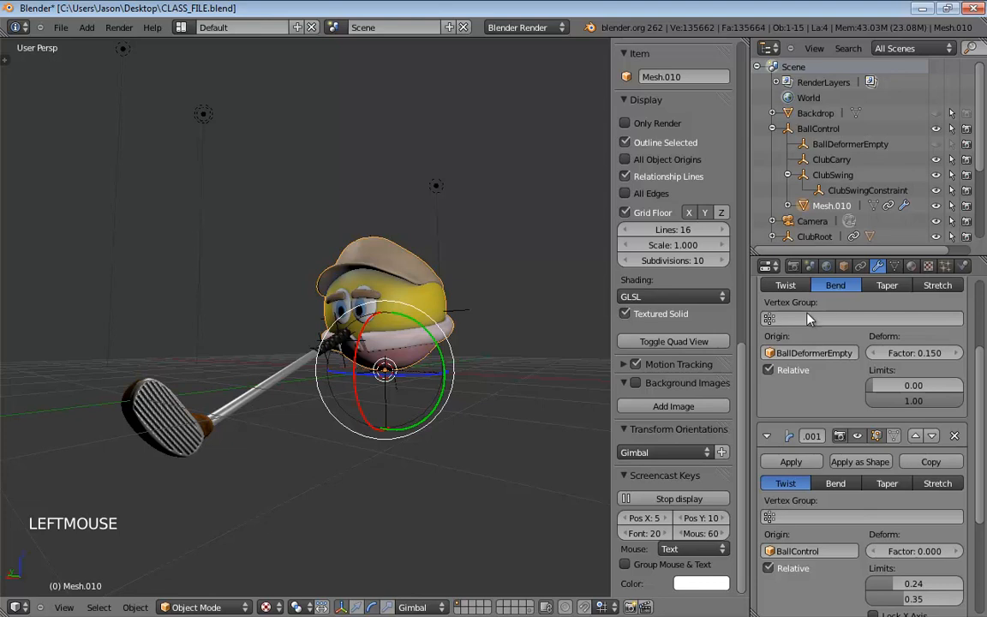
scroll(981, 351, "up", 1)
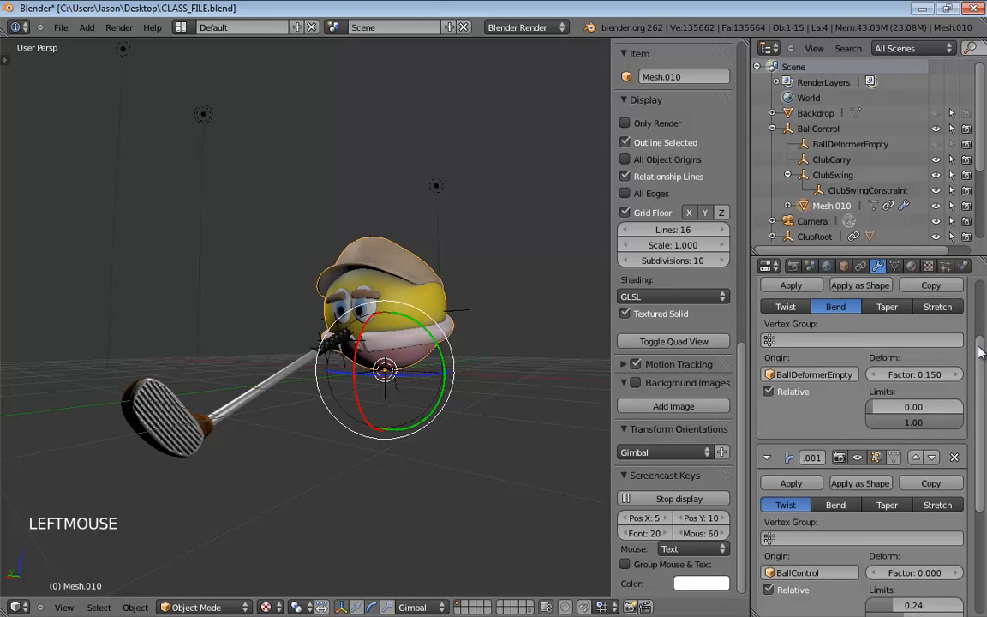
scroll(981, 351, "up", 2)
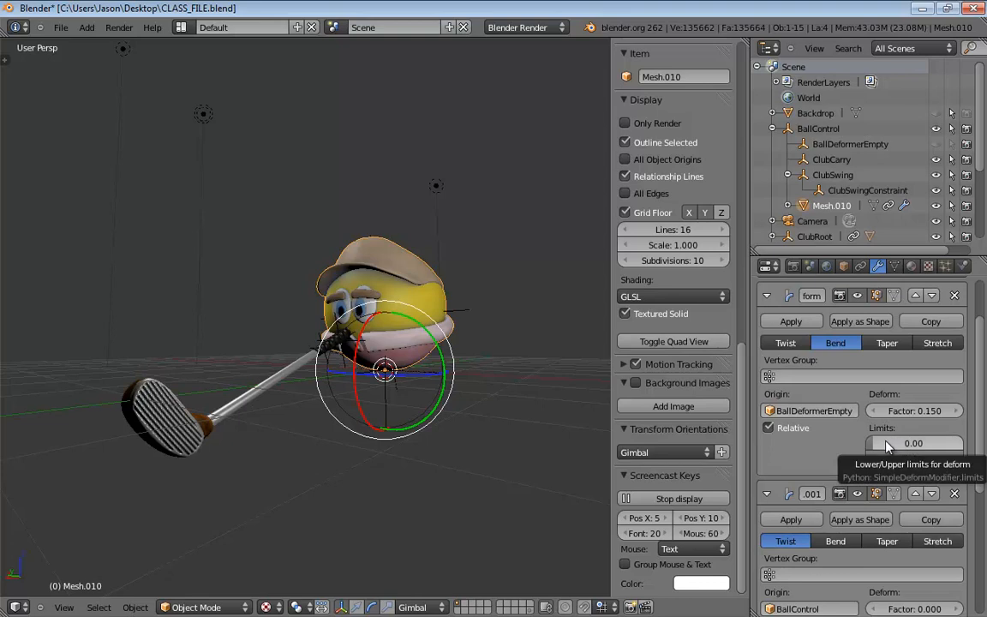
right_click(919, 412)
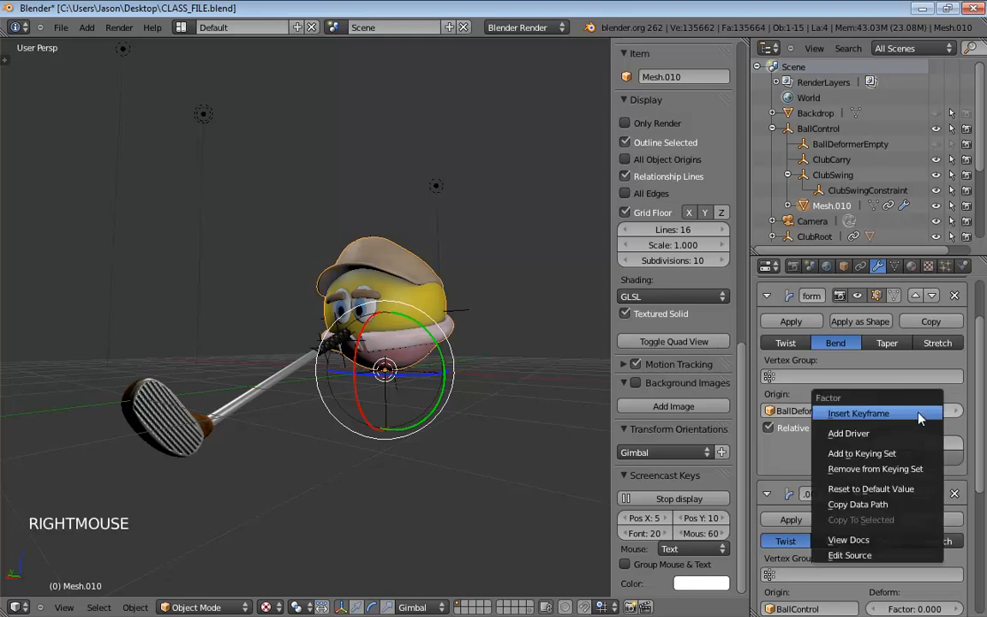
left_click(865, 435)
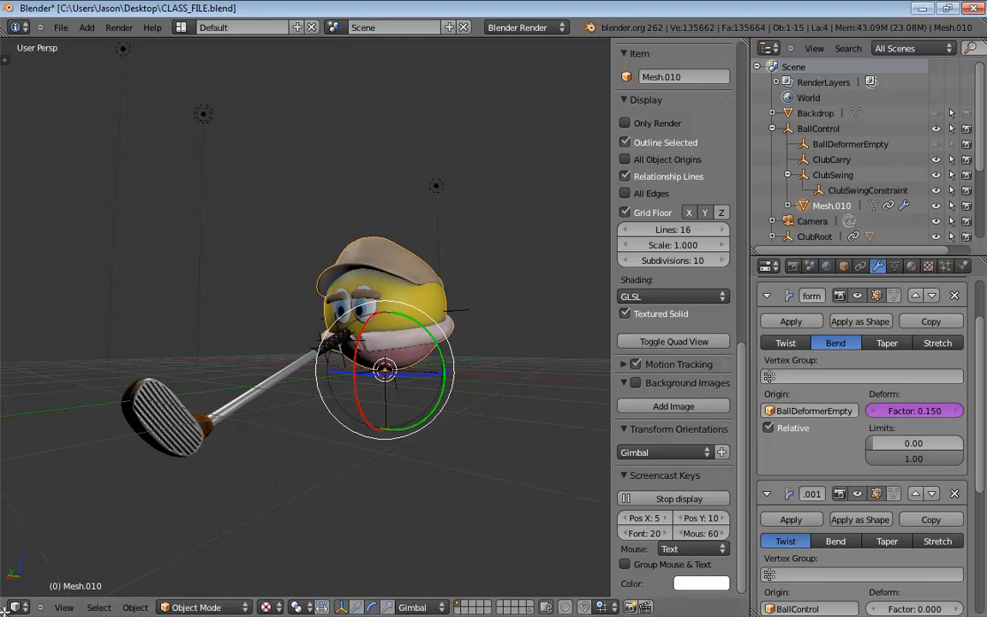
- Split the 3D viewport horizontally and turn the lower area into a Graph Editor in Drivers mode
left_click_drag(4, 603, 38, 309)
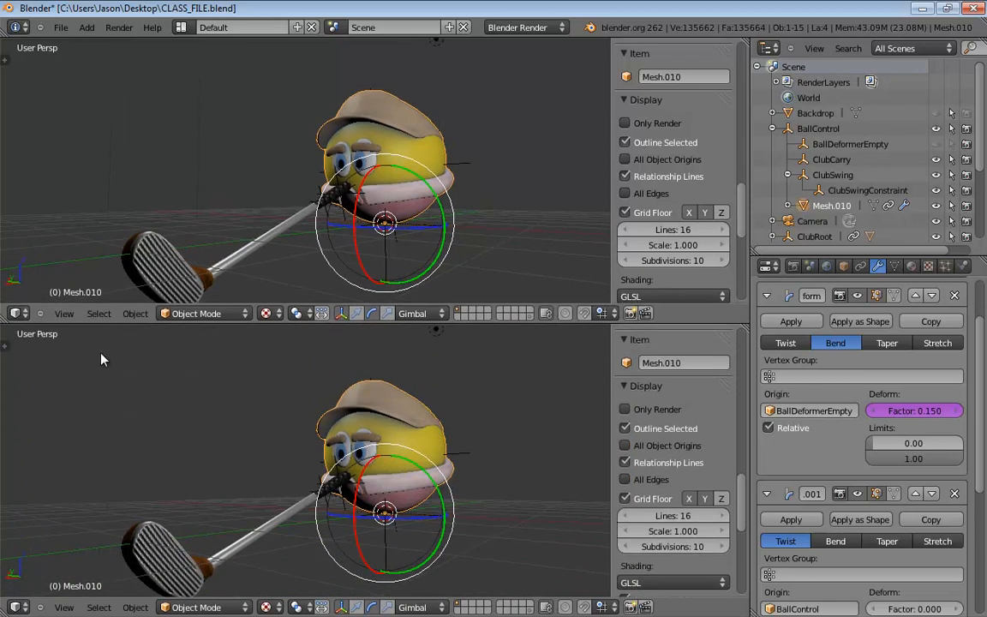
left_click(20, 606)
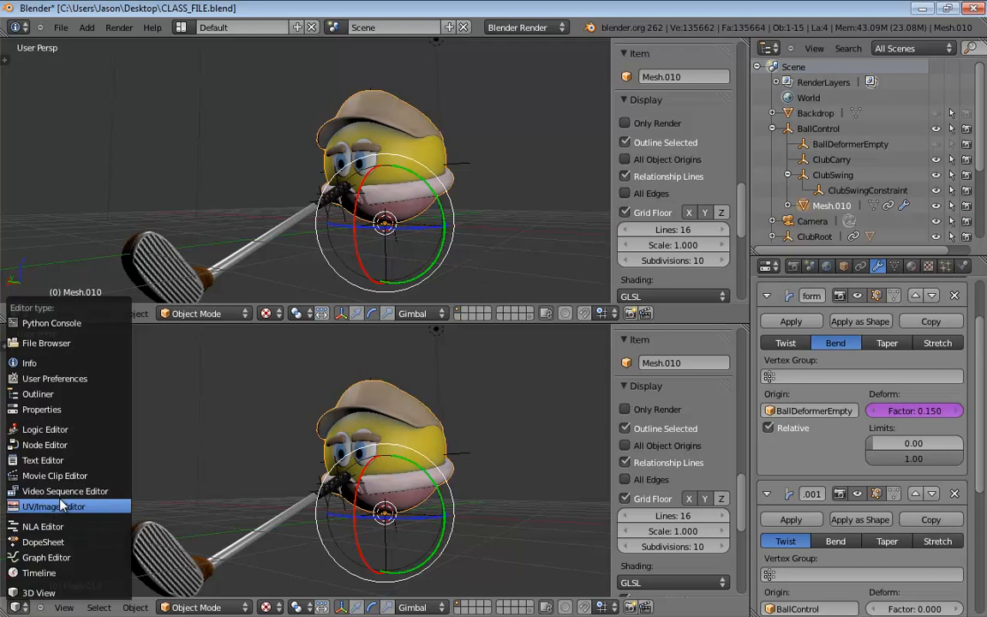
left_click(48, 556)
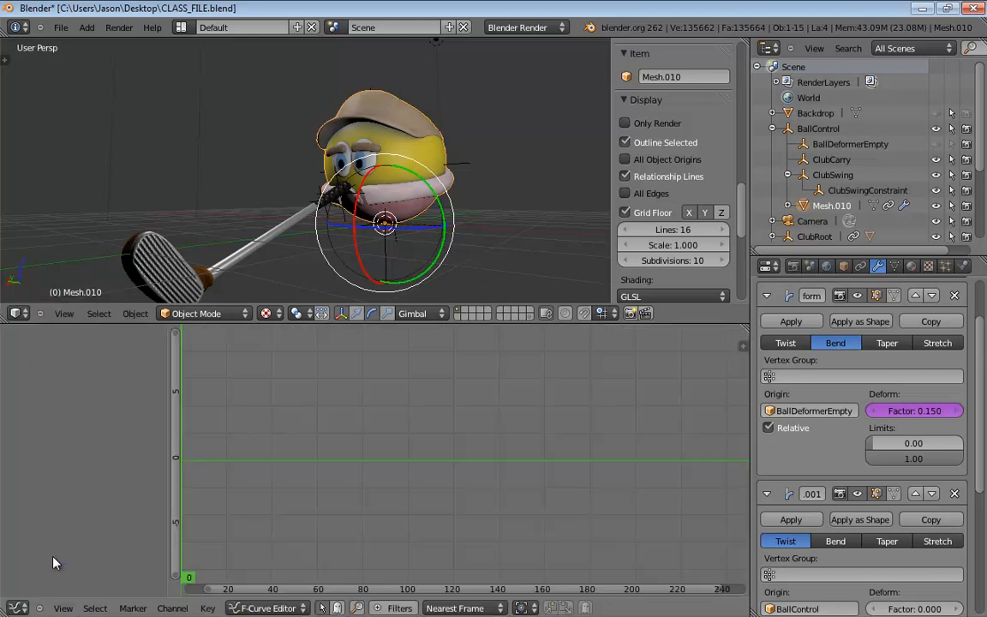
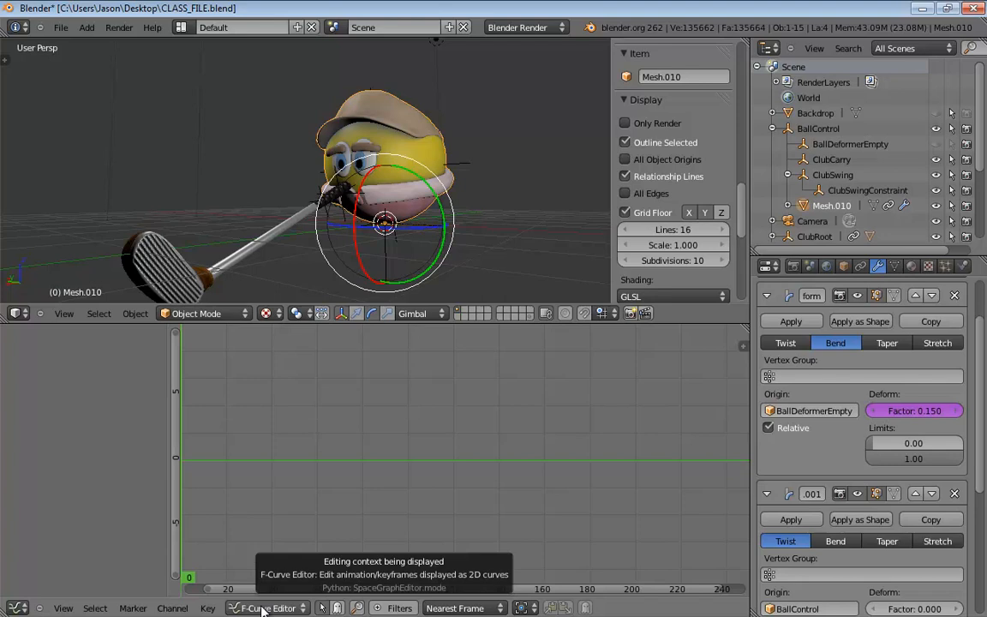
left_click(263, 608)
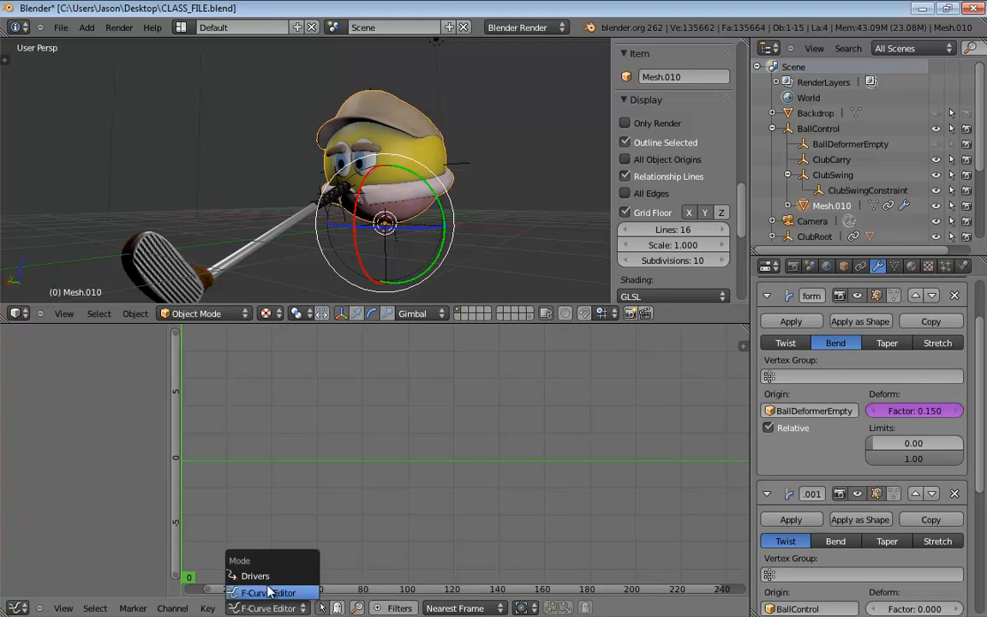
left_click(255, 575)
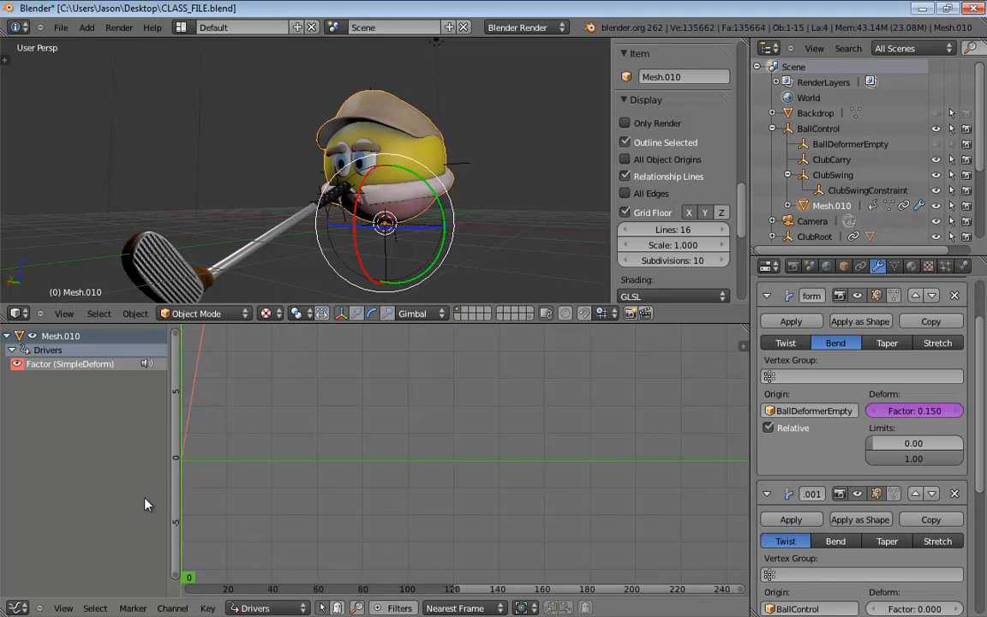
- Select the Factor (SimpleDeform) driver curve of Mesh.010 and display its driver properties in the Graph Editor
middle_click_drag(236, 465, 459, 462)
scroll(459, 463, "down", 1)
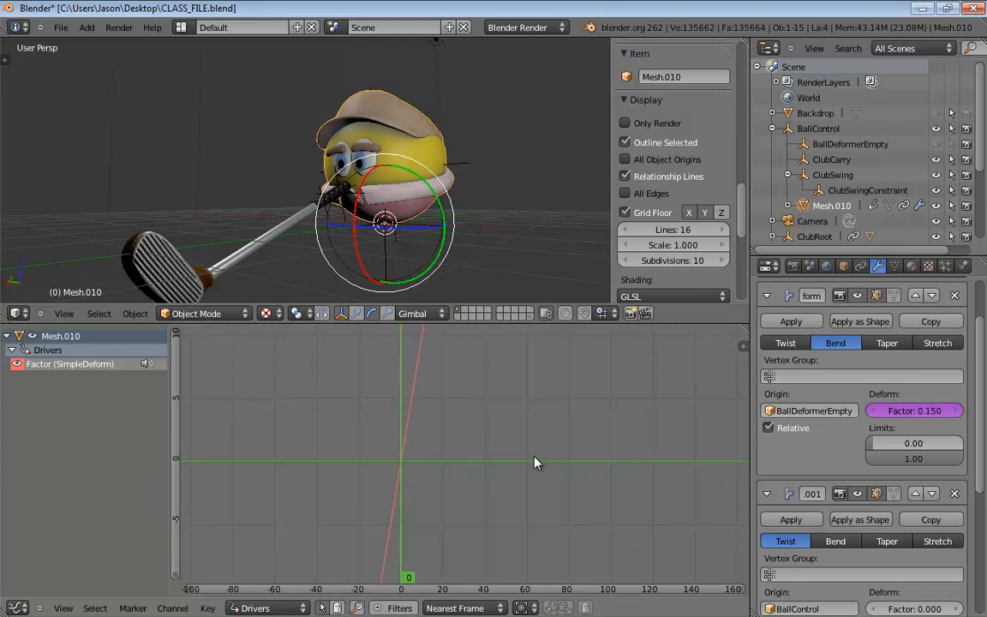
left_click(69, 367)
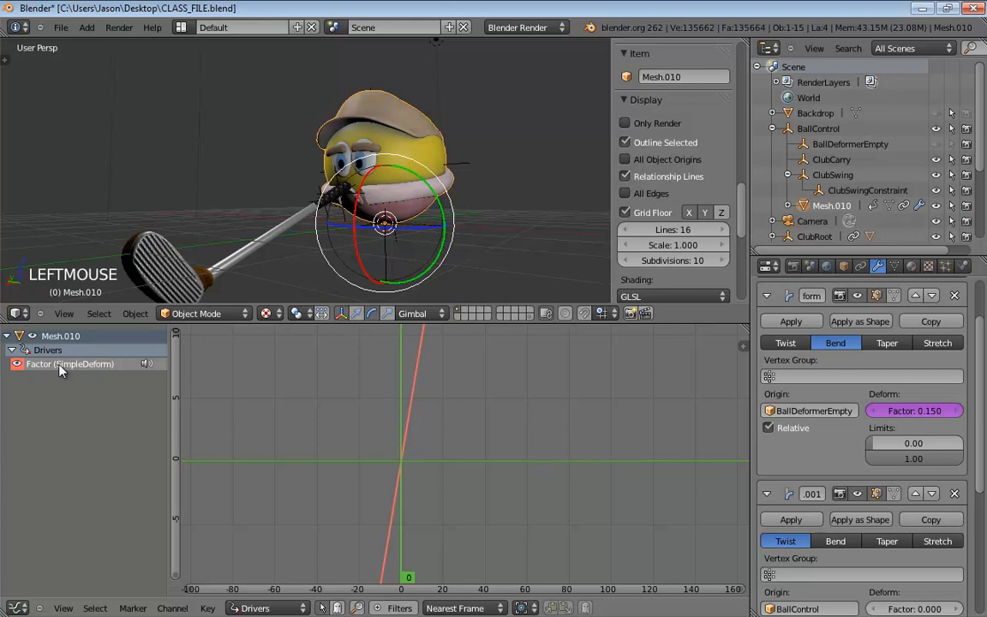
mouse_move(581, 452)
middle_mouse_down()
mouse_move(567, 447)
mouse_move(591, 452)
mouse_move(567, 450)
middle_mouse_up()
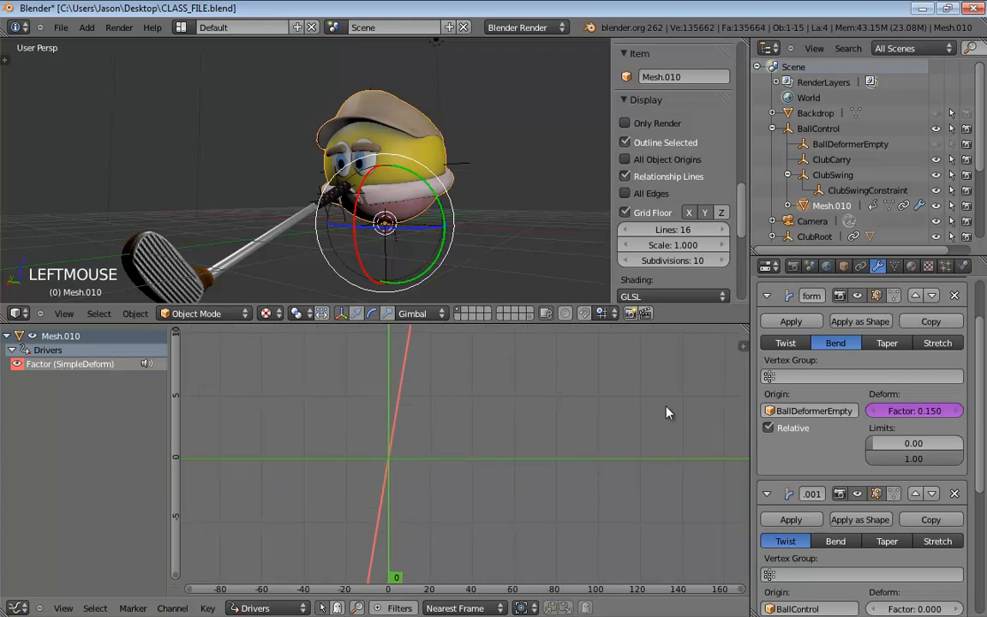
key("n")
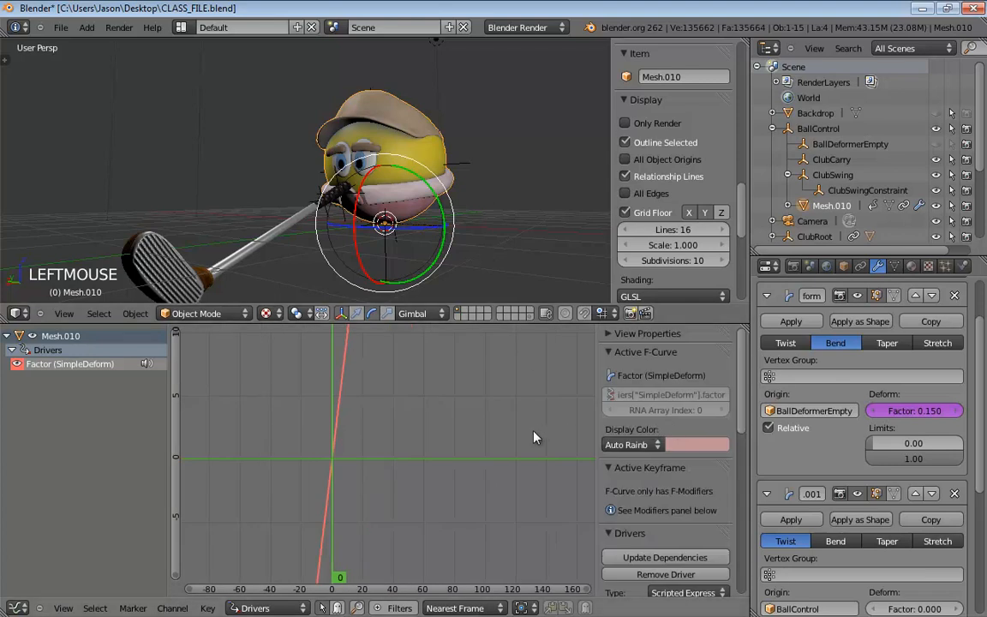
key("n")
key("n")
key("n")
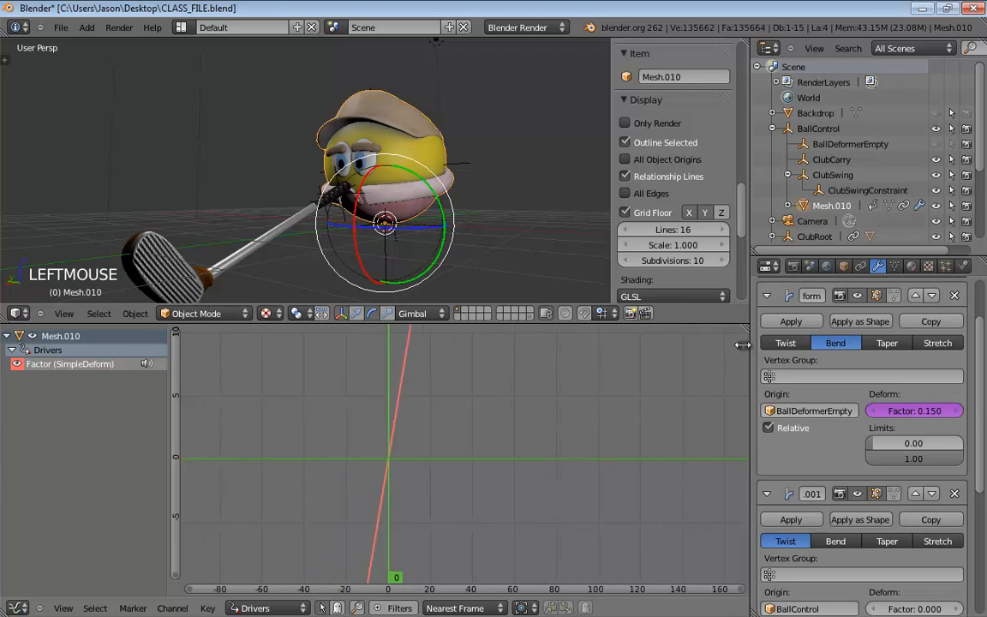
key("n")
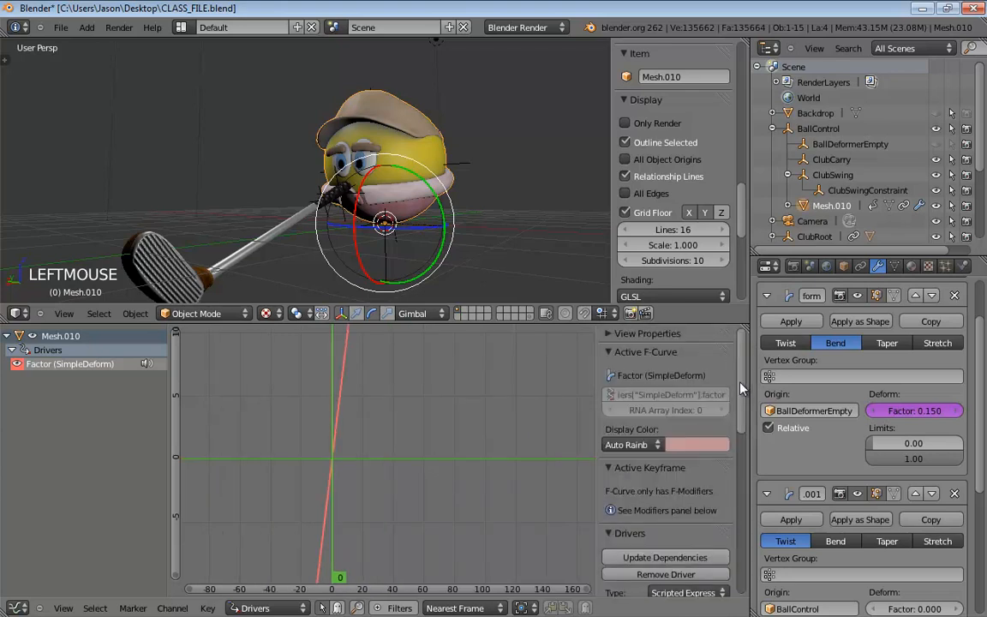
- Remove the default variable and the Generator modifier from the Factor driver
left_click_drag(741, 388, 741, 498)
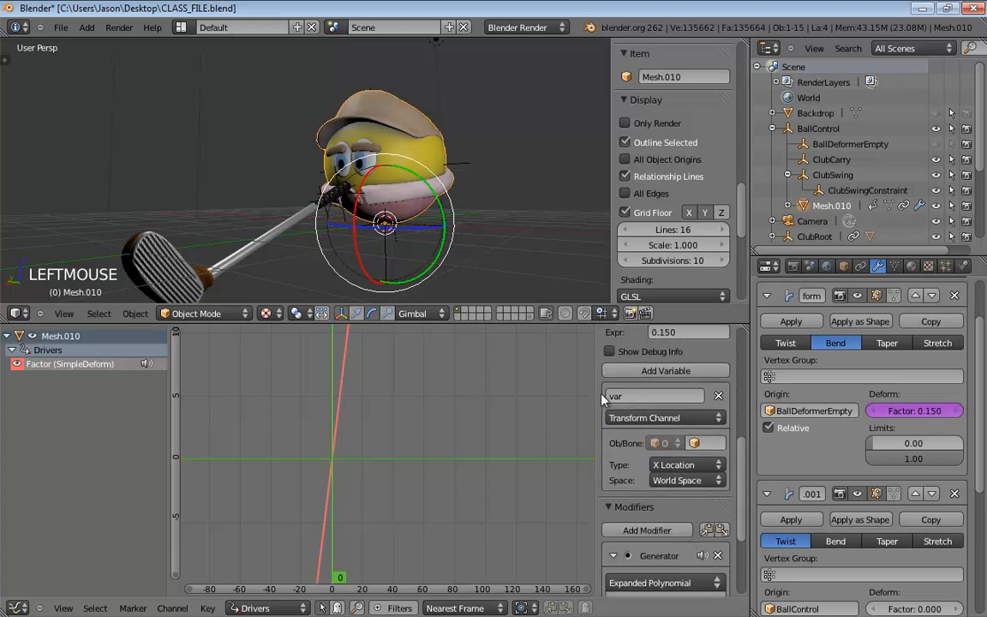
left_click(718, 400)
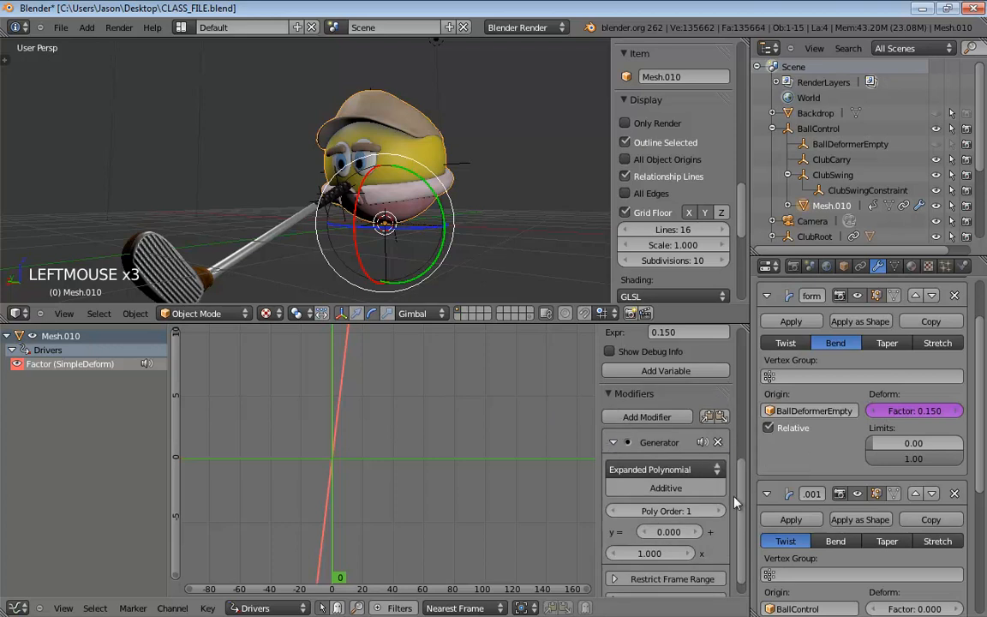
scroll(686, 479, "down", 1)
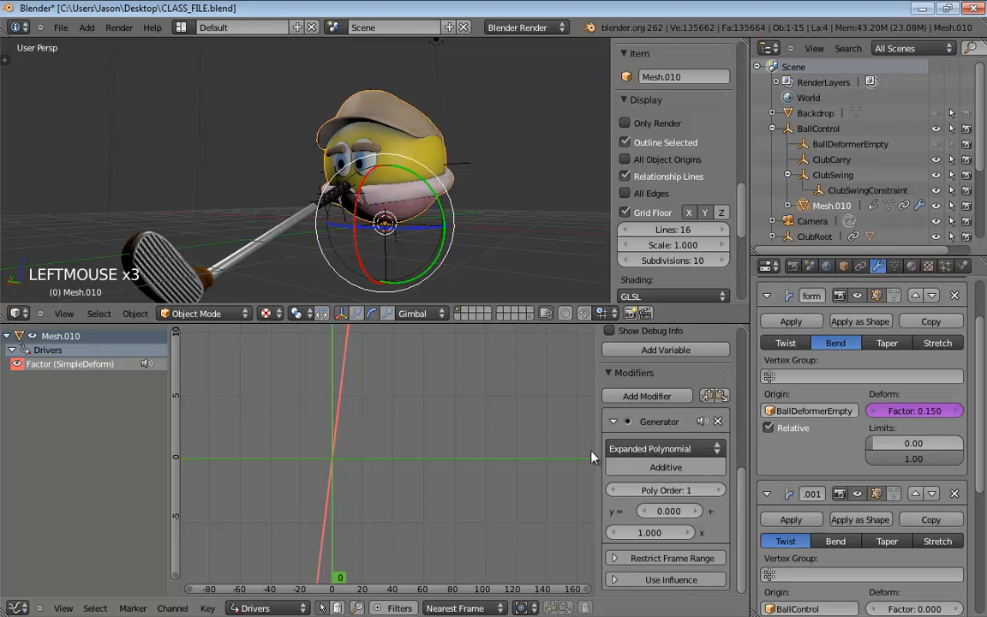
left_click(718, 422)
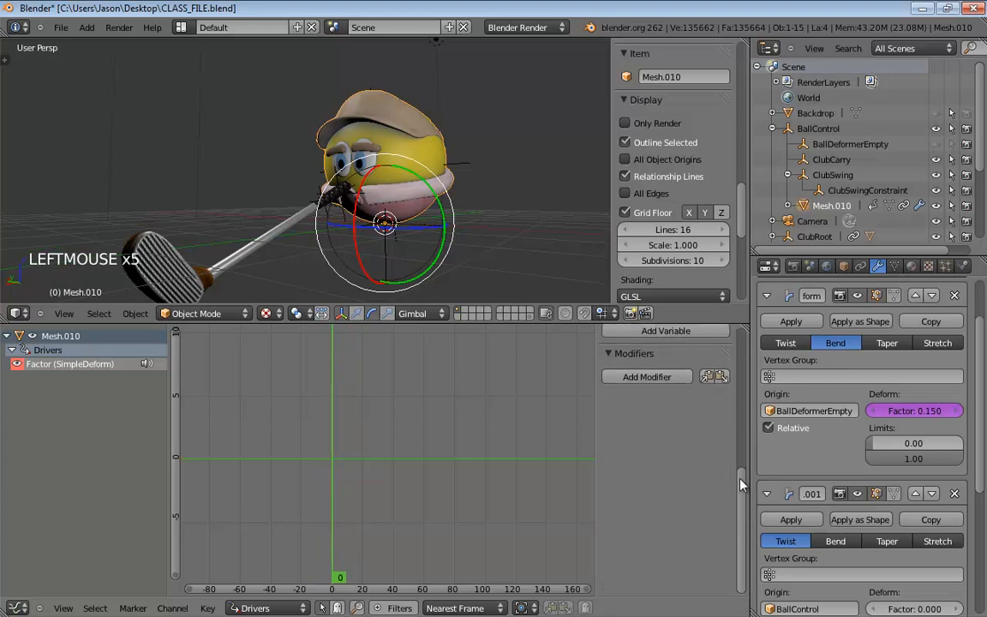
- Add a new variable to the Factor driver and name it varBend
left_click_drag(742, 485, 741, 414)
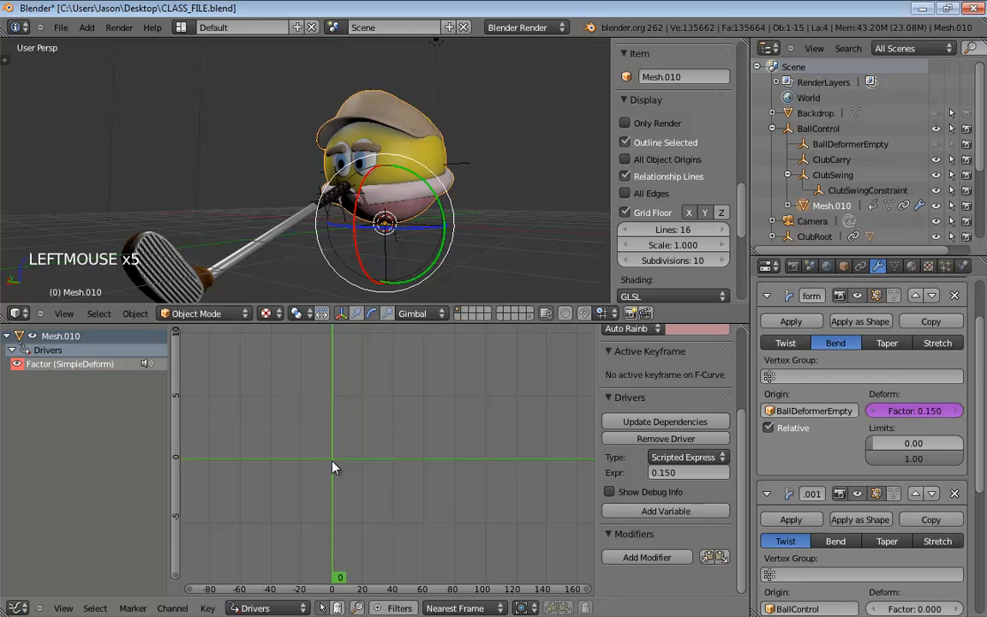
left_click(657, 512)
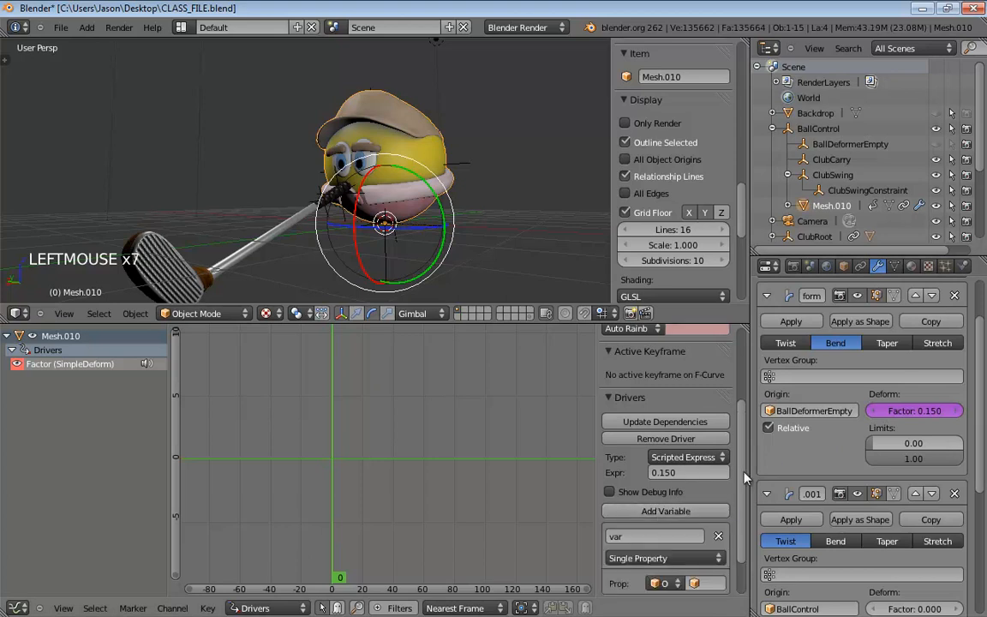
scroll(669, 427, "down", 2)
left_click(638, 486)
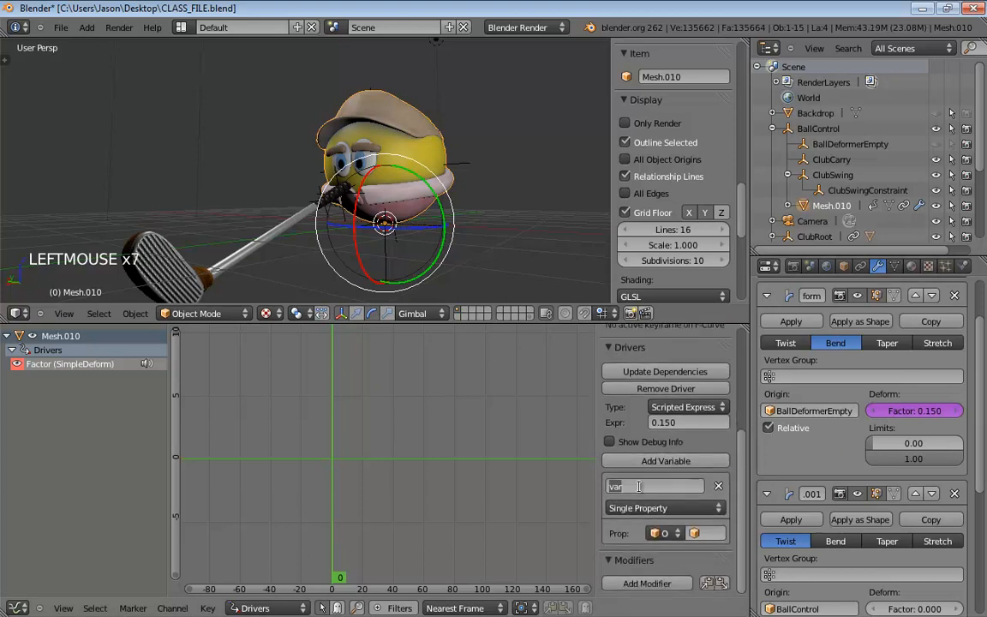
type("varBend")
key("Return")
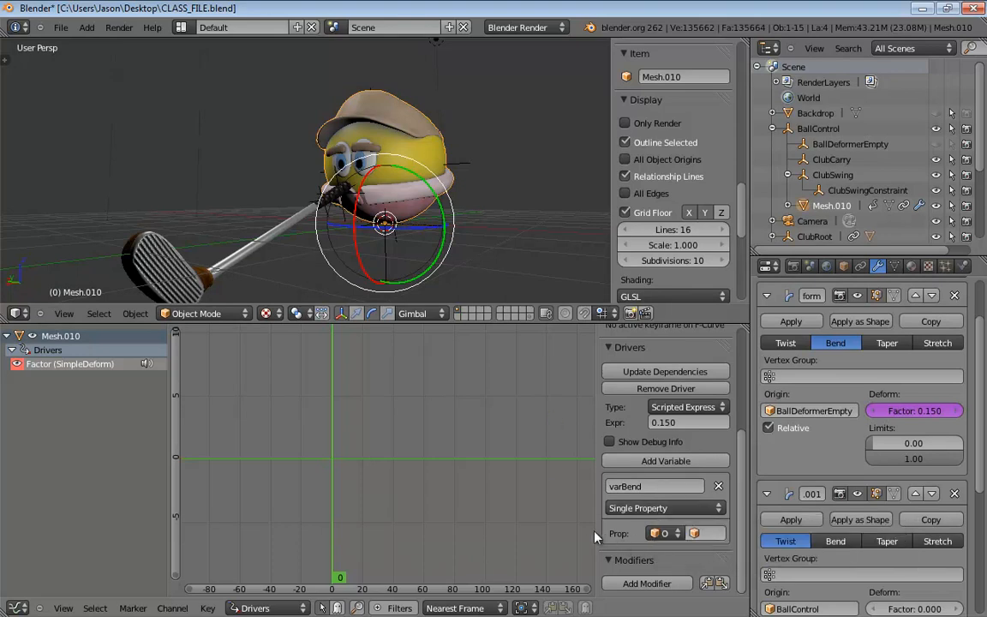
- Set varBend's single property to the BallControl object with the data path ["Bend"]
left_click_drag(598, 533, 502, 533)
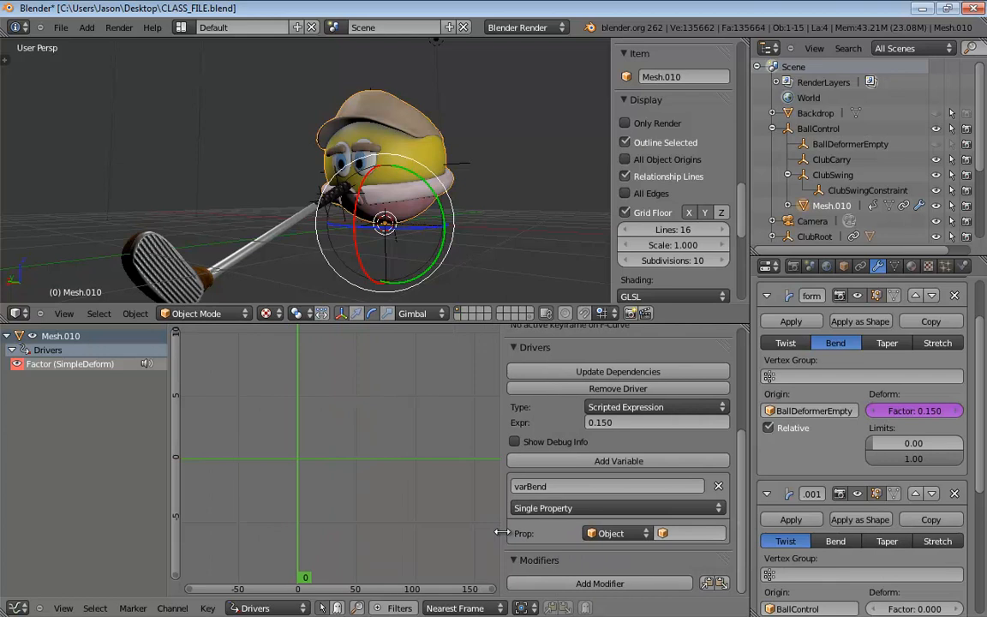
left_click(679, 533)
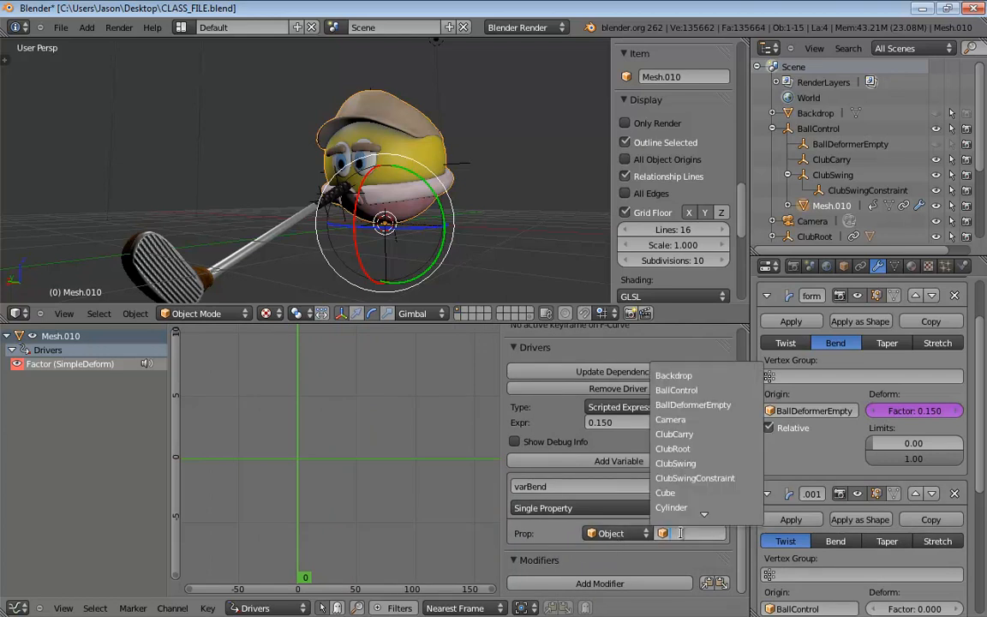
left_click(693, 391)
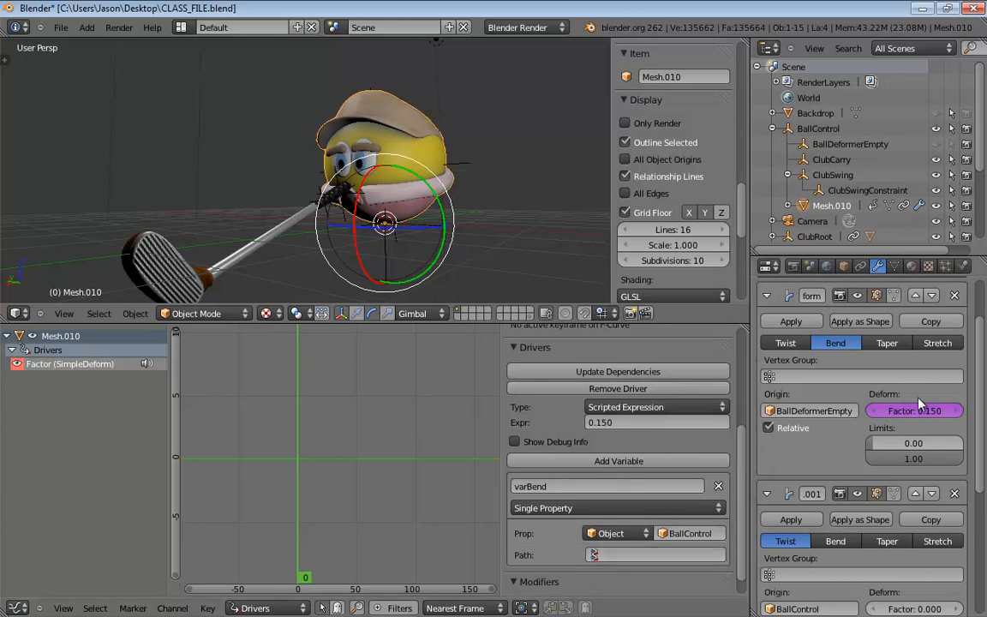
left_click(627, 555)
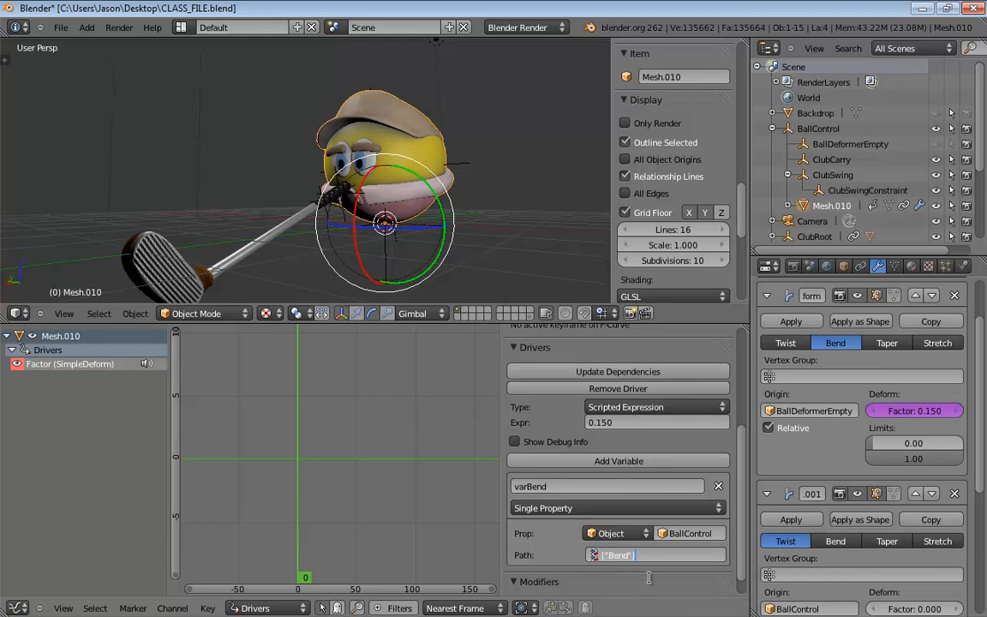
type("[\"Bend\"]")
key("Return")
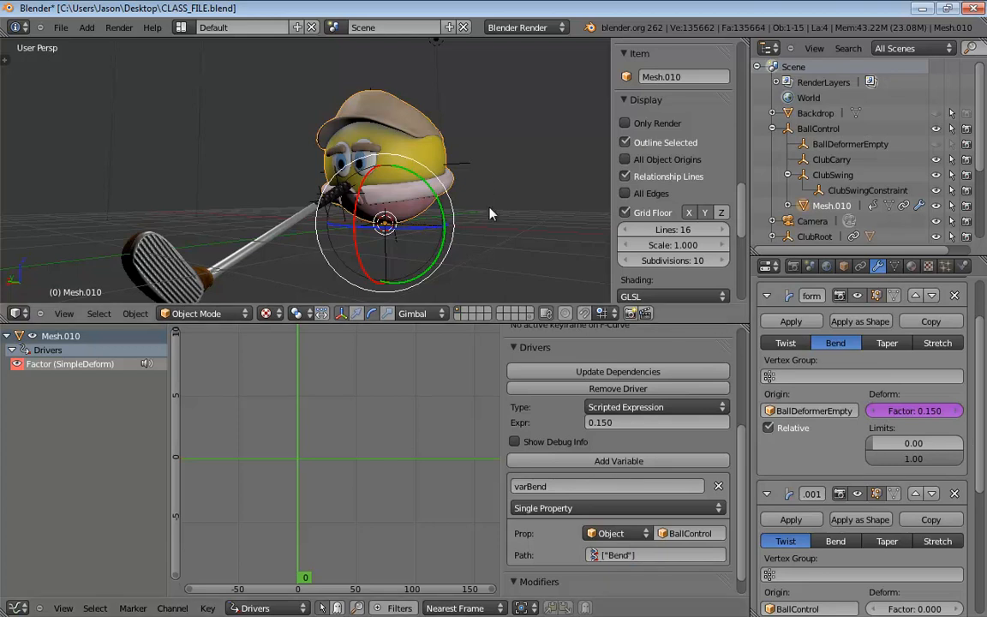
- Hide the transform manipulator, copy the data path of BallControl's Bend property, and return to varBend's path on Mesh.010's Factor driver
key("ctrl+space")
left_click(432, 232)
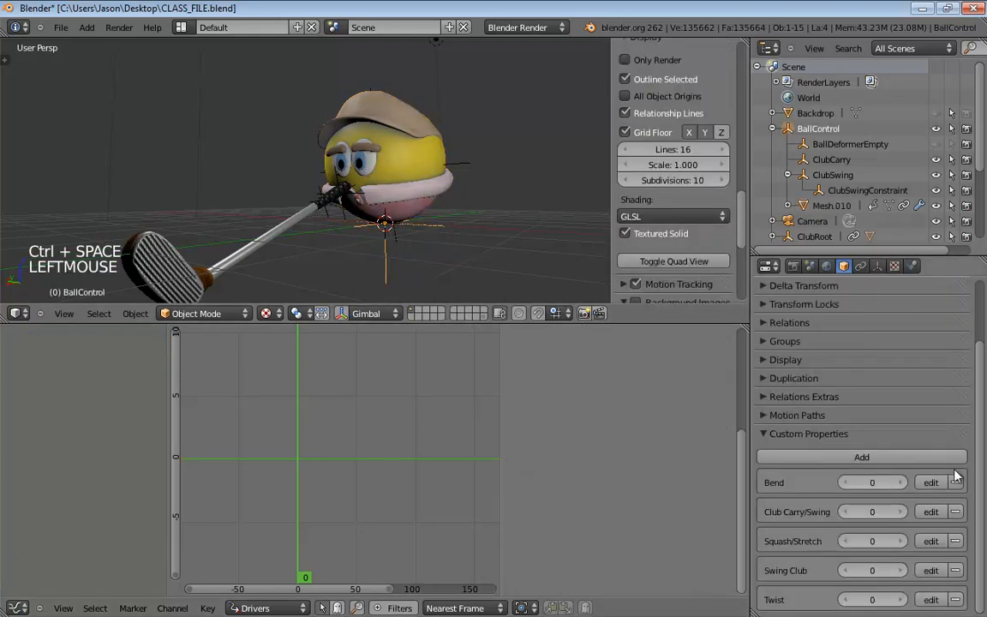
right_click(870, 485)
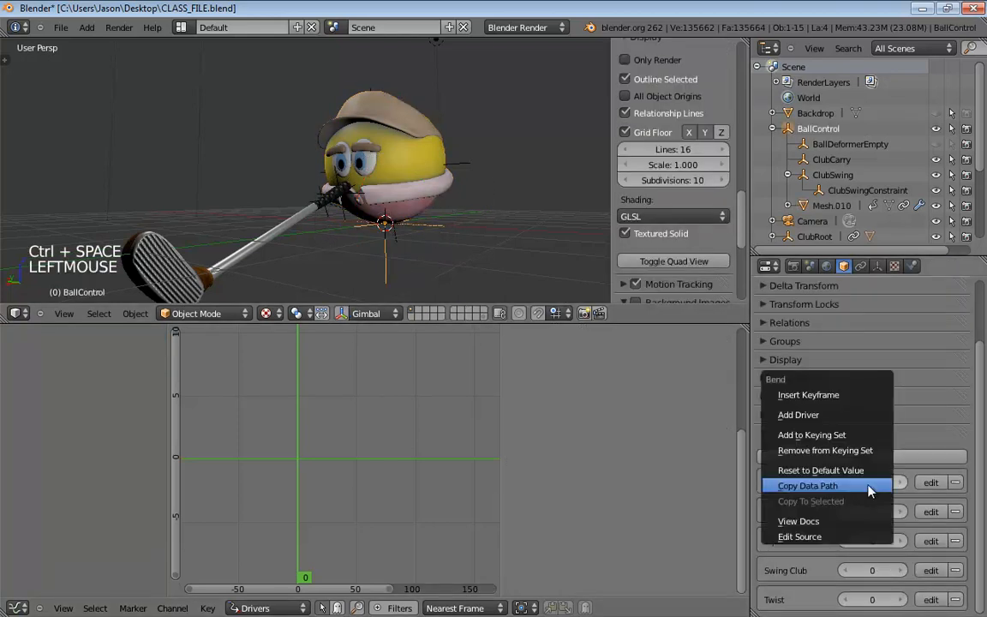
left_click(812, 486)
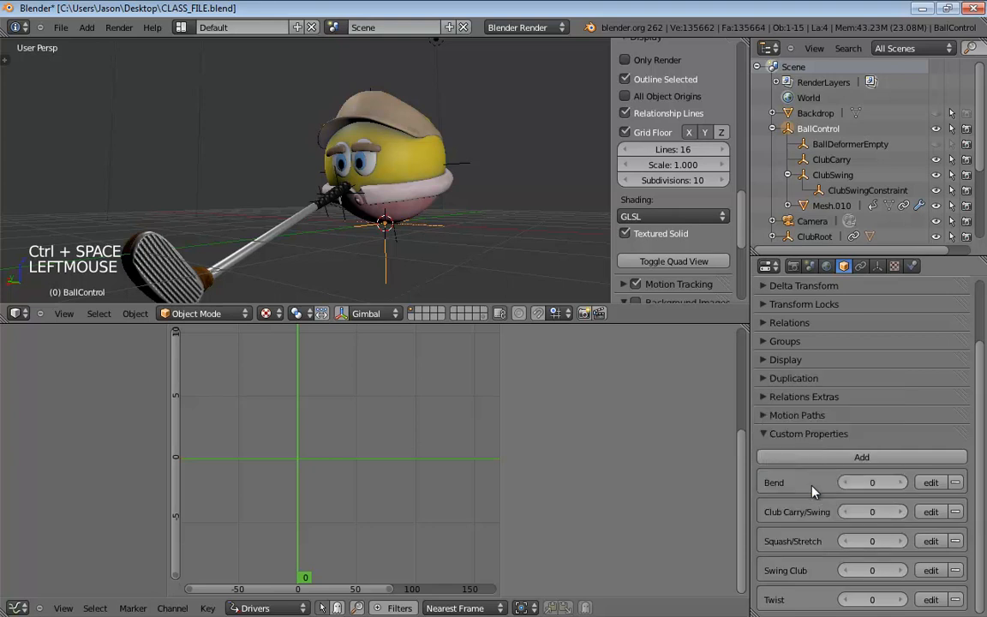
left_click(430, 182)
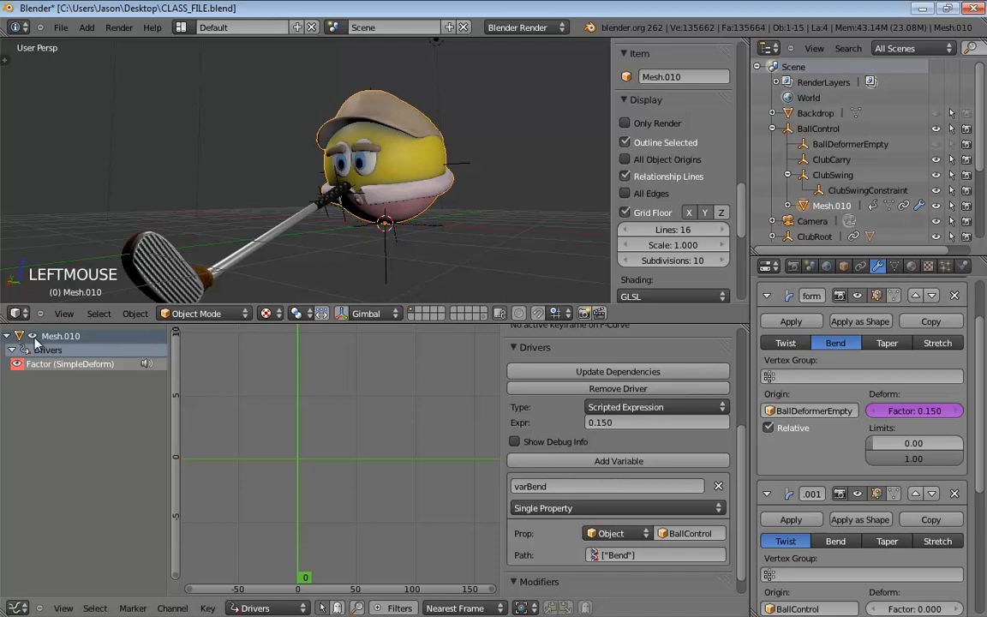
left_click(651, 555)
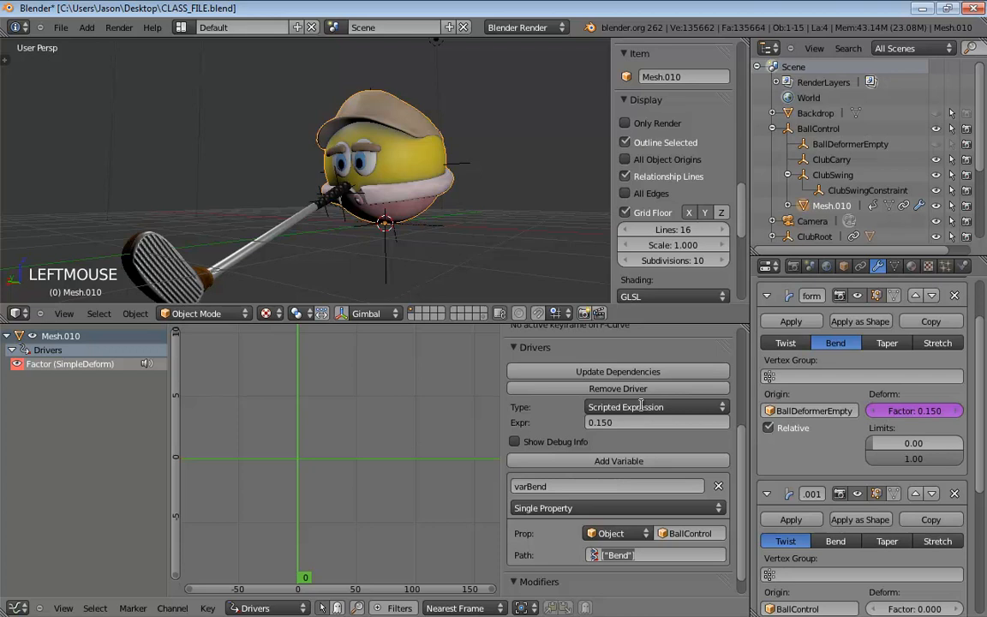
- Change the Factor driver's type to Averaged Value
left_click(610, 407)
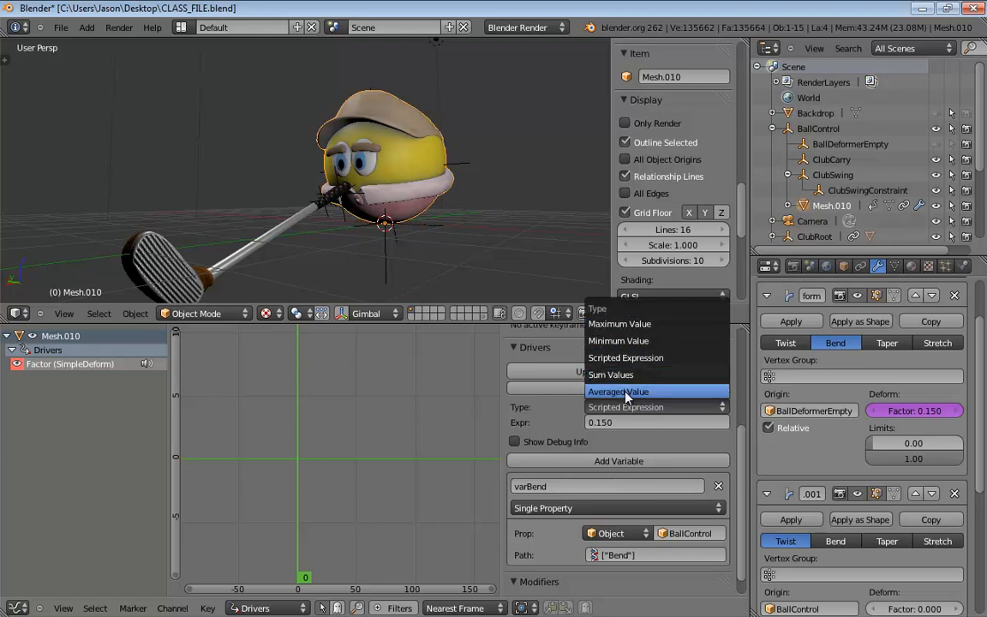
left_click(625, 394)
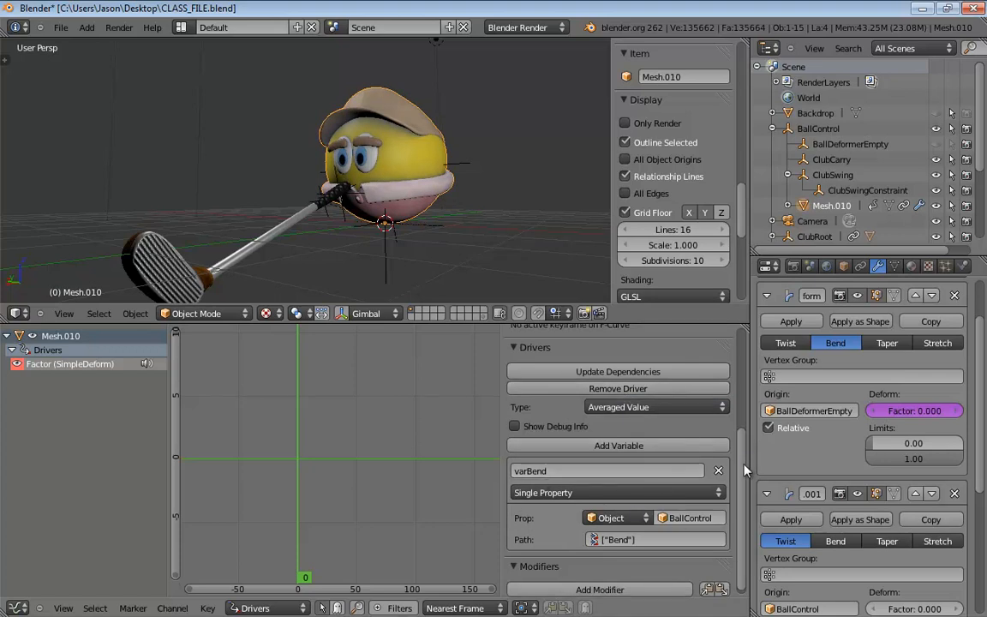
scroll(679, 424, "down", 1)
left_click(660, 401)
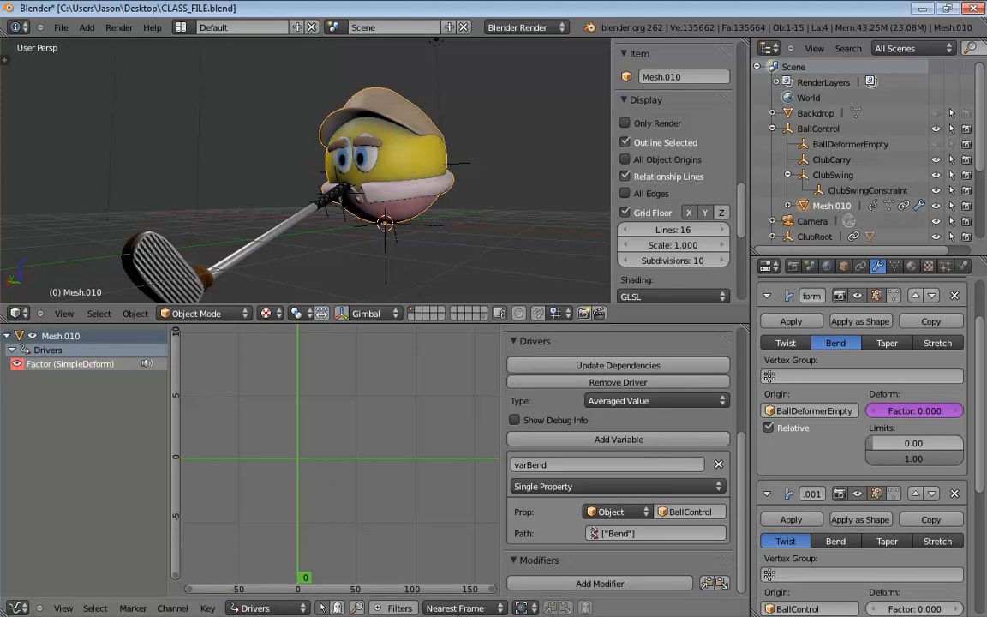
- Switch to the Photoshop whiteboard and replace the graph's vertical-axis label with a handwritten "Bend Deformer"
left_click(451, 606)
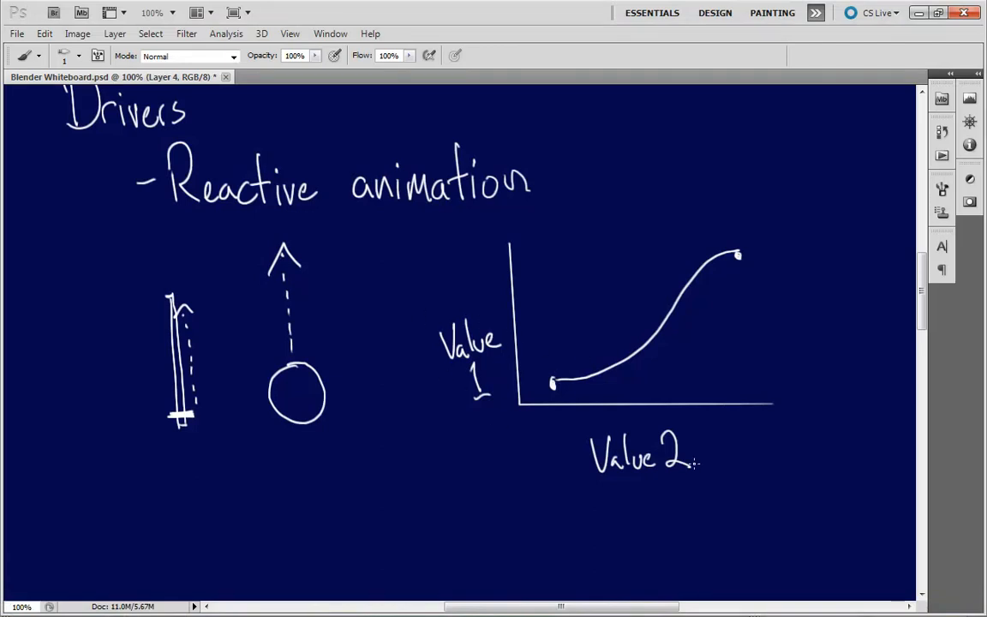
mouse_move(451, 318)
left_mouse_down()
mouse_move(472, 397)
mouse_move(468, 341)
mouse_move(474, 377)
left_mouse_up()
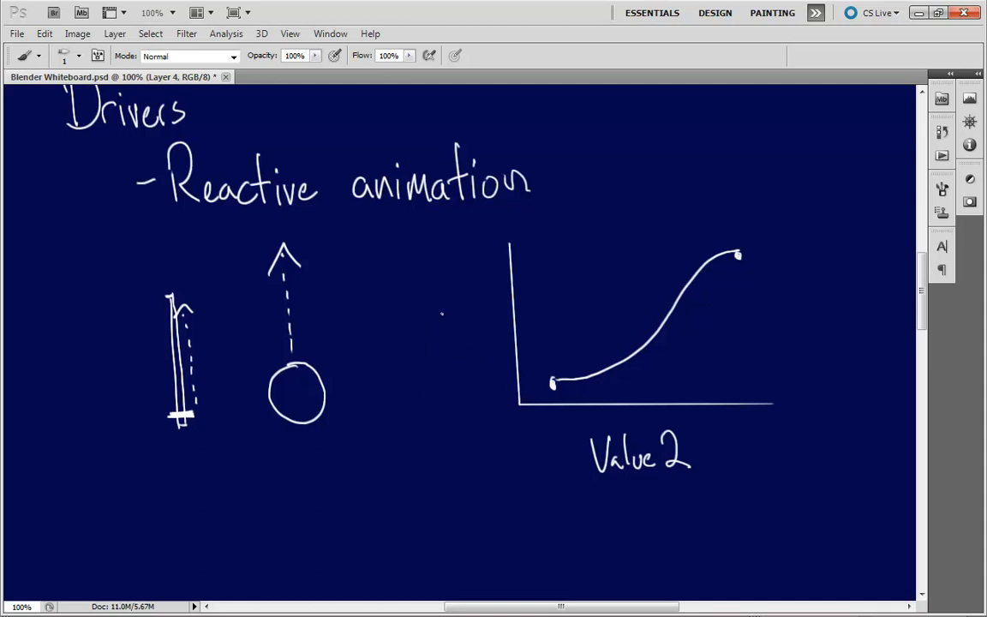
mouse_move(419, 294)
left_mouse_down()
mouse_move(431, 336)
mouse_move(463, 324)
mouse_move(469, 279)
left_mouse_up()
mouse_move(429, 346)
left_mouse_down()
mouse_move(432, 376)
mouse_move(452, 370)
mouse_move(510, 319)
left_mouse_up()
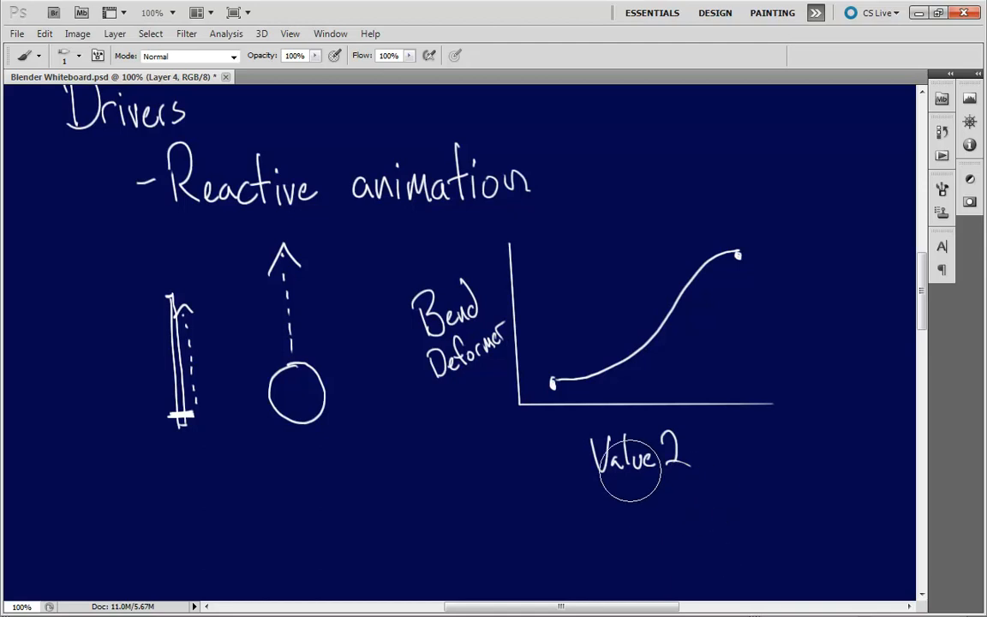
- Erase the graph's horizontal-axis label and handwrite "Bend Property" in its place
left_click_drag(625, 467, 733, 454)
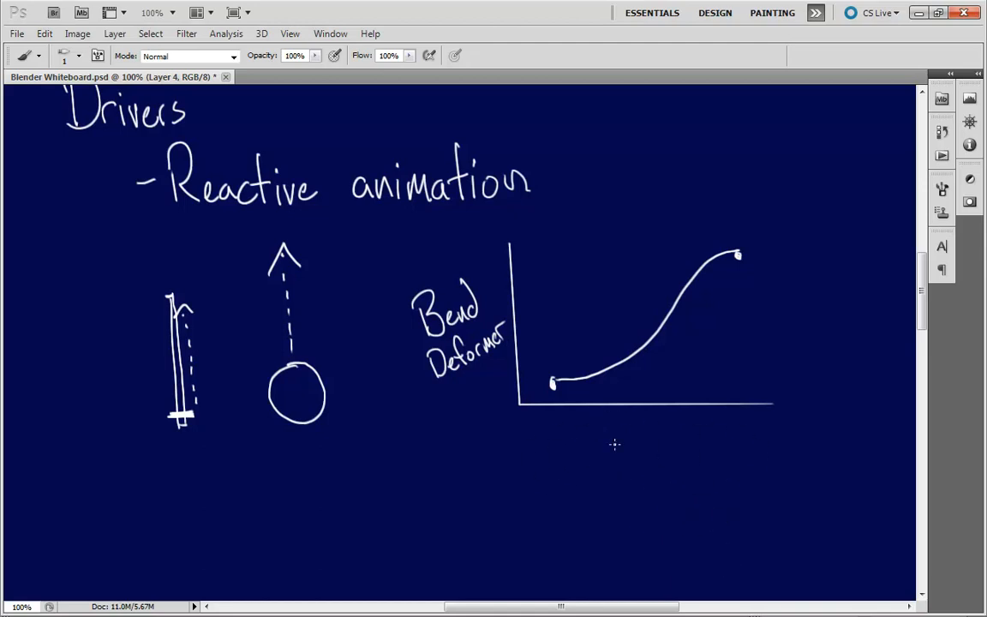
mouse_move(603, 422)
left_mouse_down()
mouse_move(603, 460)
mouse_move(649, 442)
mouse_move(652, 451)
left_mouse_up()
left_click_drag(658, 418, 654, 451)
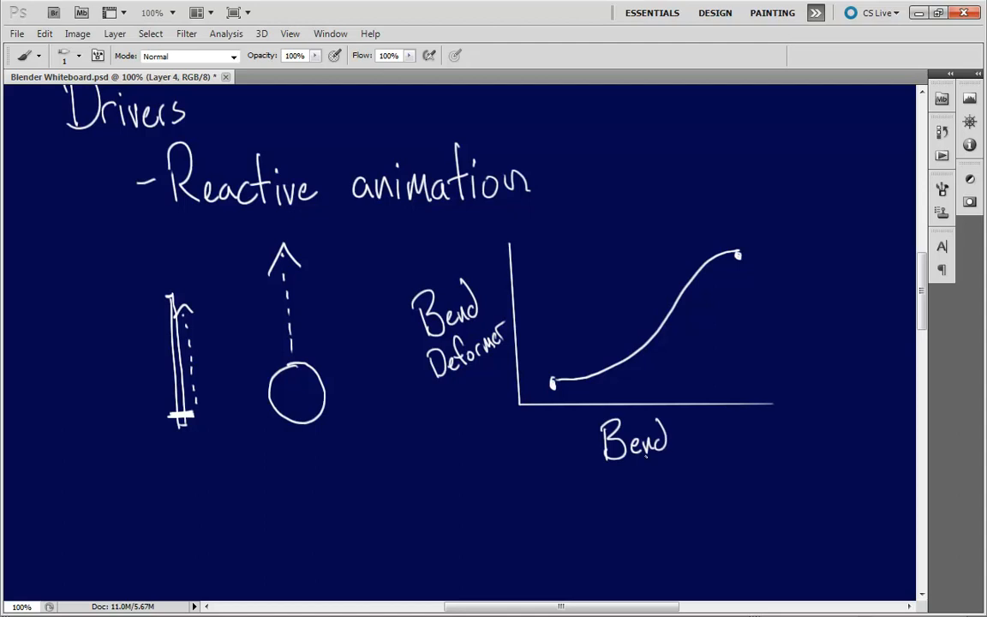
mouse_move(612, 482)
left_mouse_down()
mouse_move(620, 519)
mouse_move(618, 501)
left_mouse_up()
mouse_move(633, 499)
left_mouse_down()
mouse_move(636, 515)
mouse_move(644, 497)
left_mouse_up()
left_click_drag(649, 499, 682, 505)
mouse_move(683, 507)
left_mouse_down()
mouse_move(689, 497)
mouse_move(707, 523)
left_mouse_up()
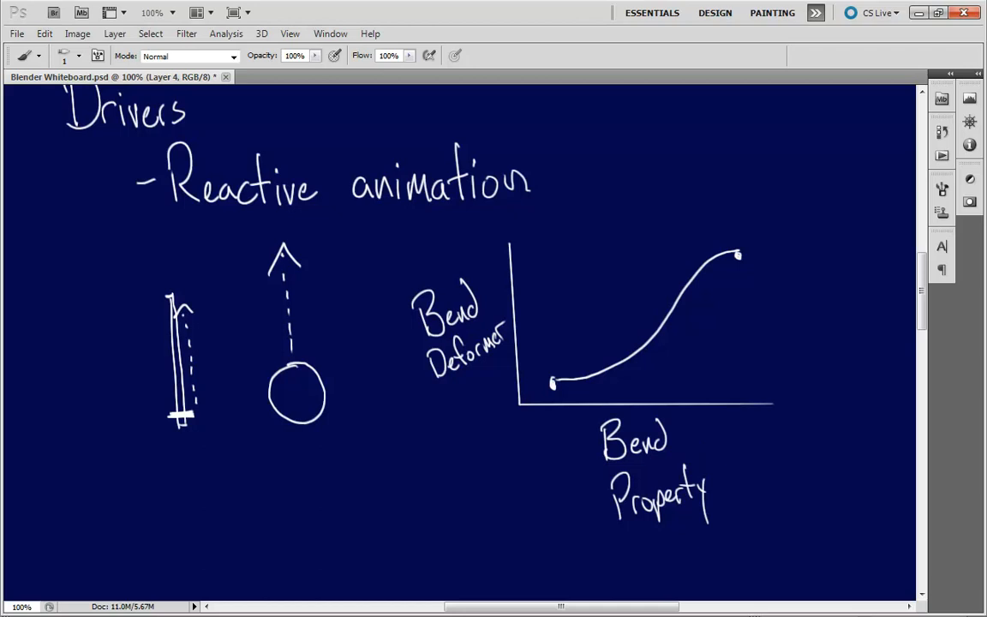
scroll(537, 7, "up", 1)
scroll(536, 7, "down", 2)
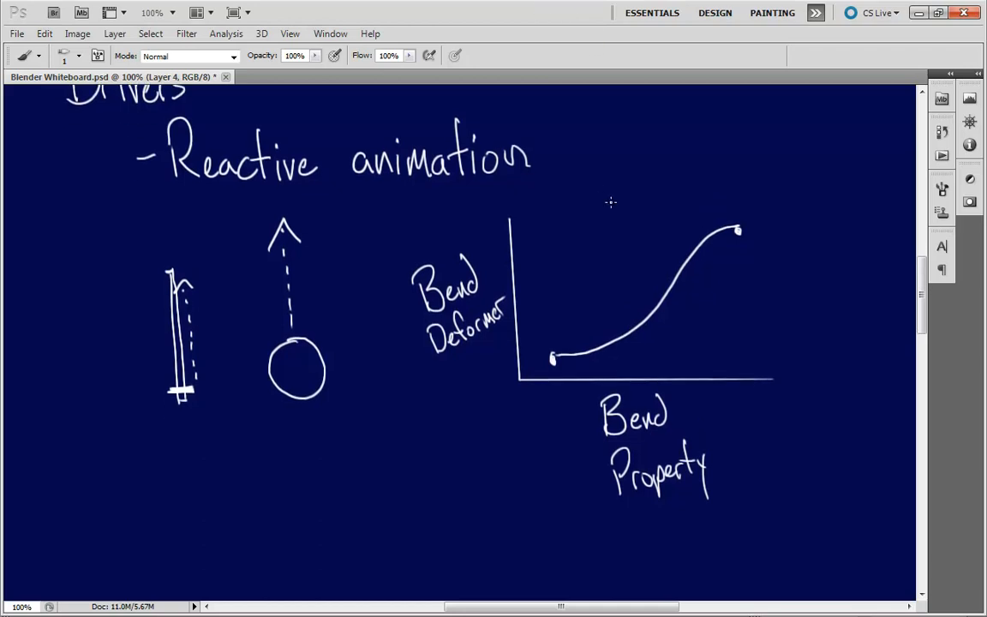
- Return to Blender, choose Averaged Value again for the Factor driver, and update its dependencies
key("alt+Tab")
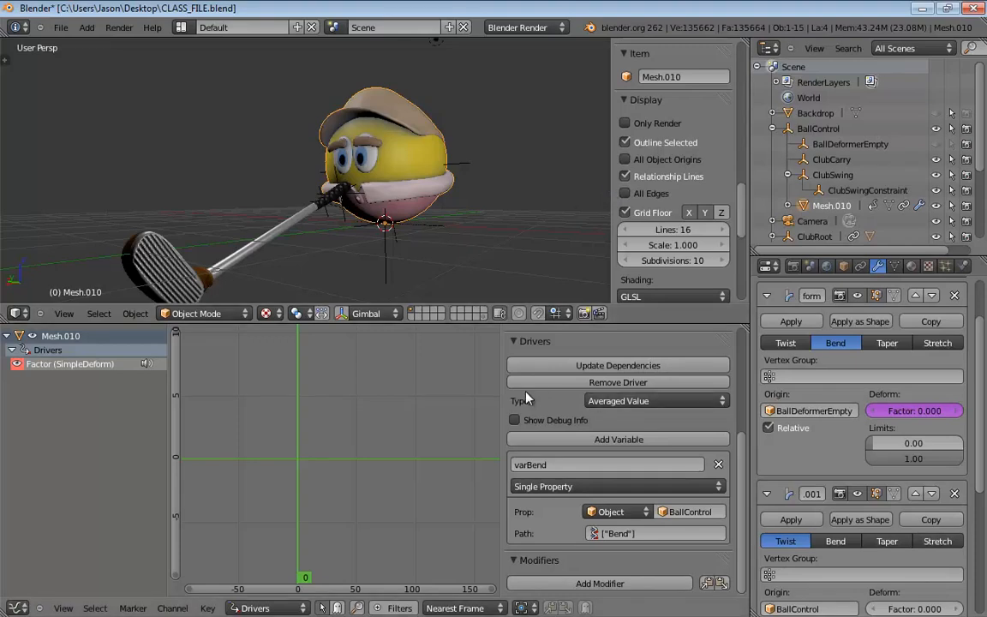
left_click(522, 343)
left_click(522, 343)
left_click(606, 403)
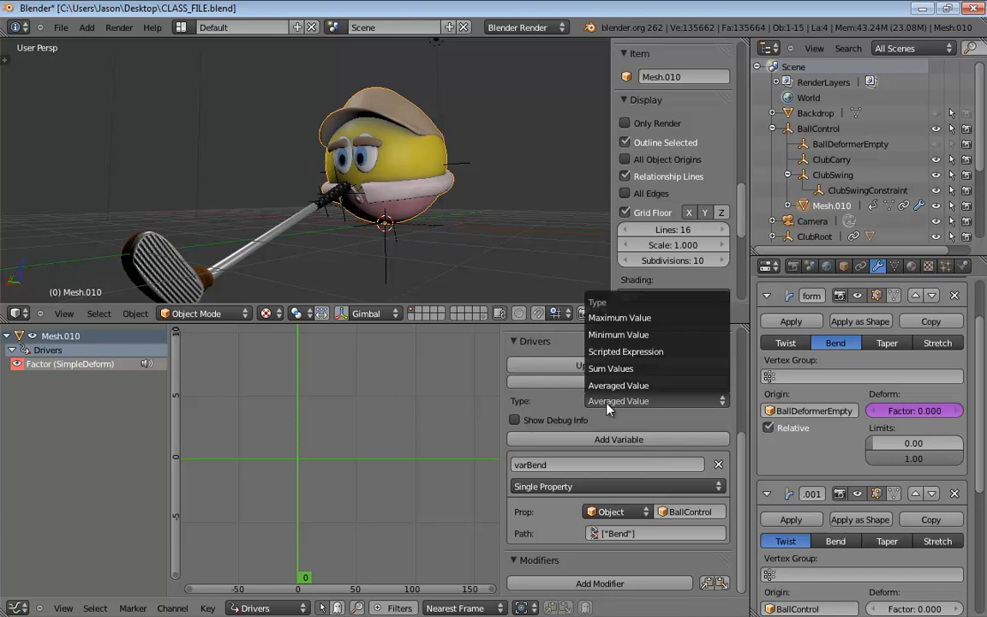
left_click(611, 387)
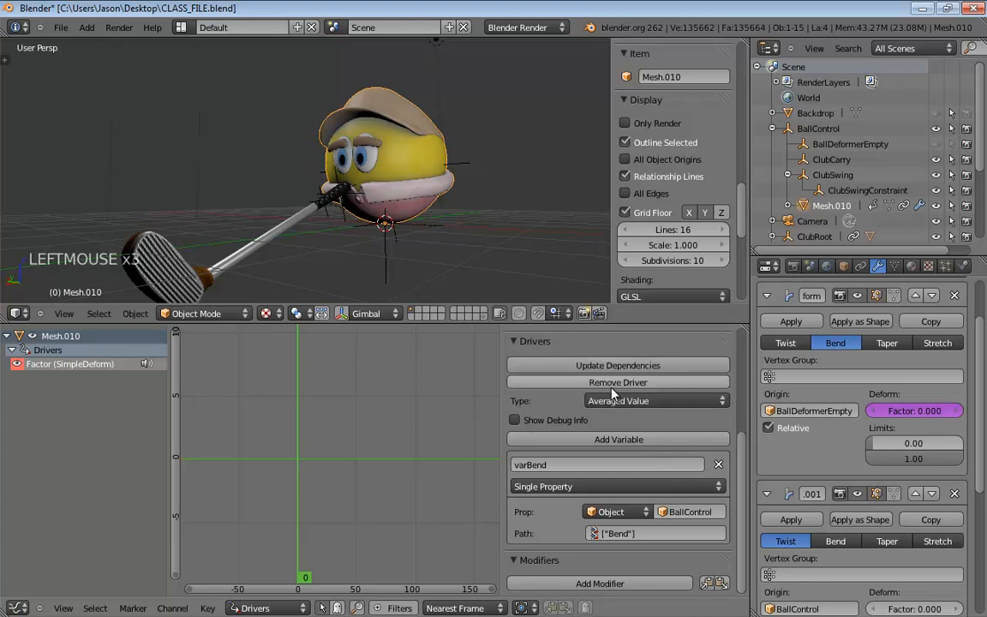
left_click(613, 367)
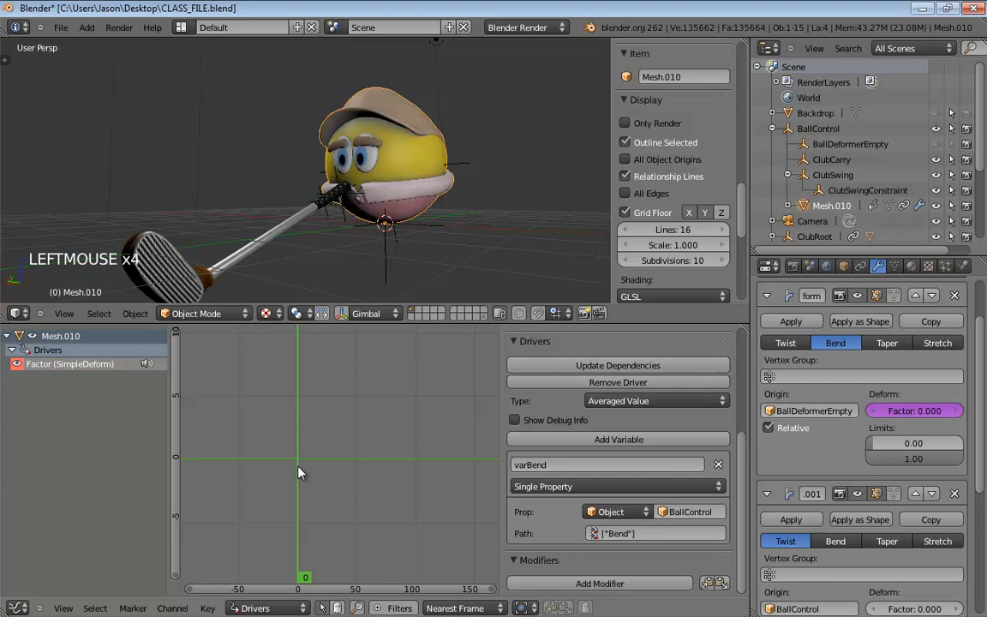
- Add a point to the Factor driver curve near the graph origin, at about frame 0.68 and value -0.01
middle_click_drag(334, 445, 394, 411)
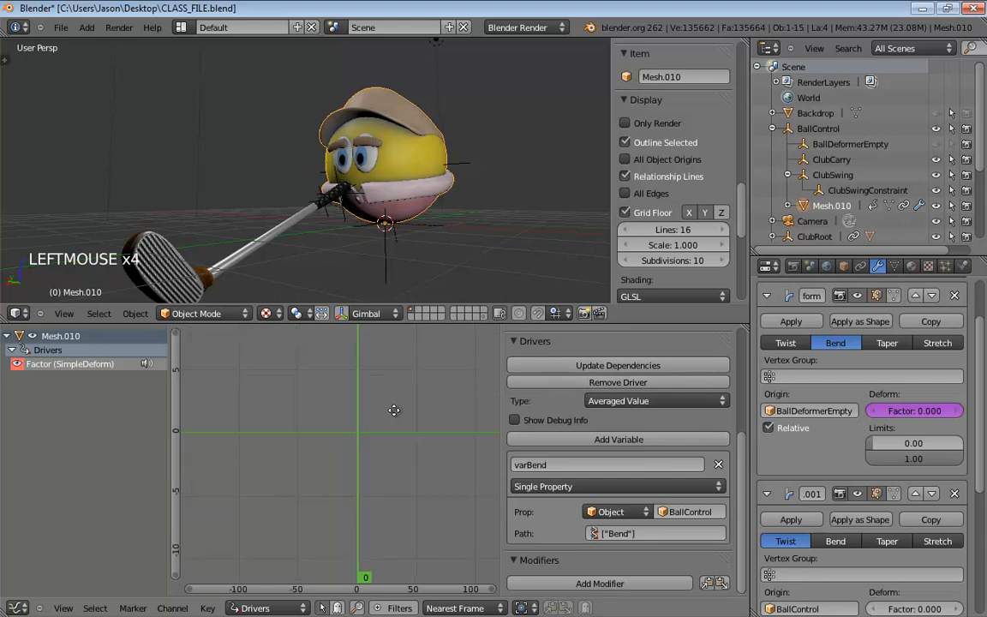
left_click(359, 439, "ctrl")
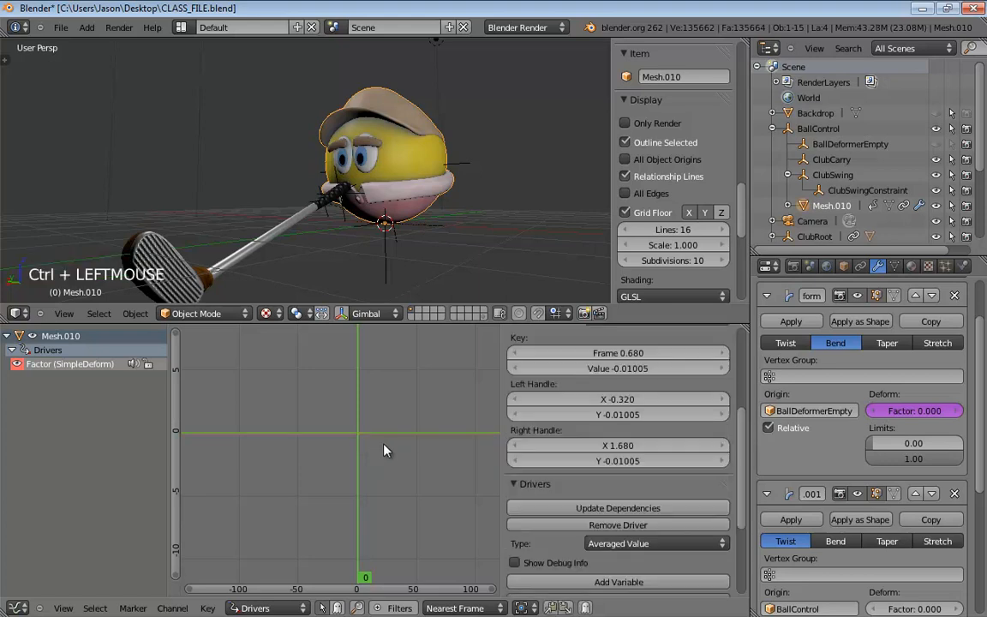
right_click(396, 410)
right_click(292, 381)
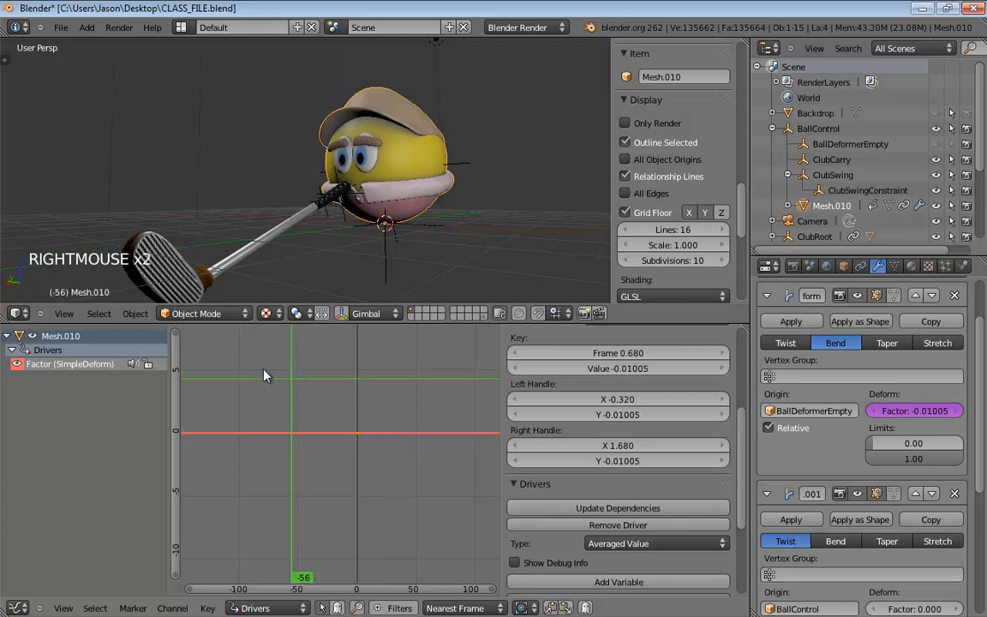
right_click(251, 365)
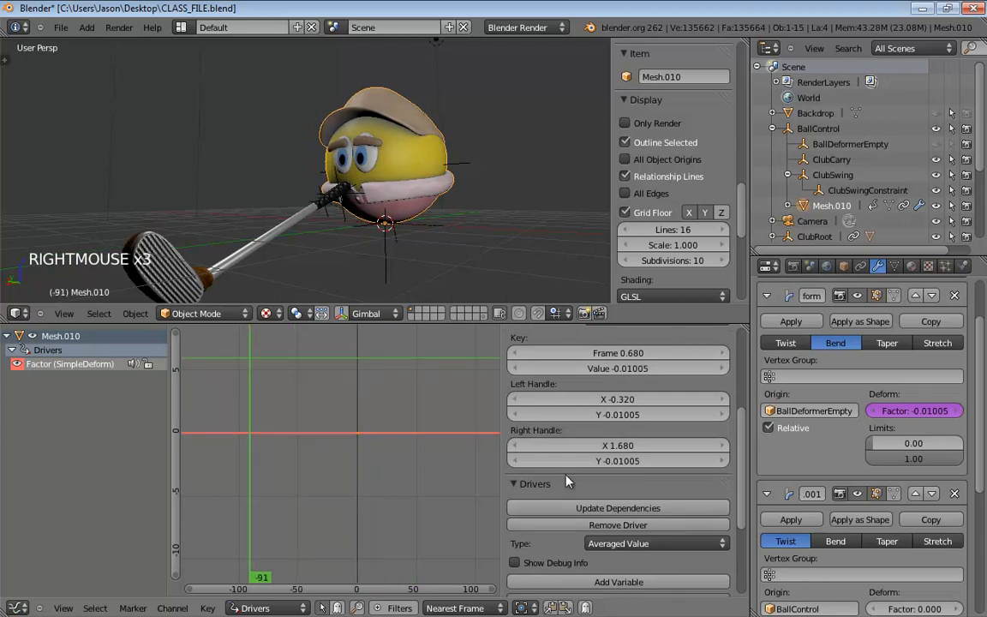
- Set the active keyframe's interpolation on the Factor driver curve to Linear
left_click_drag(745, 455, 741, 370)
scroll(651, 403, "down", 2)
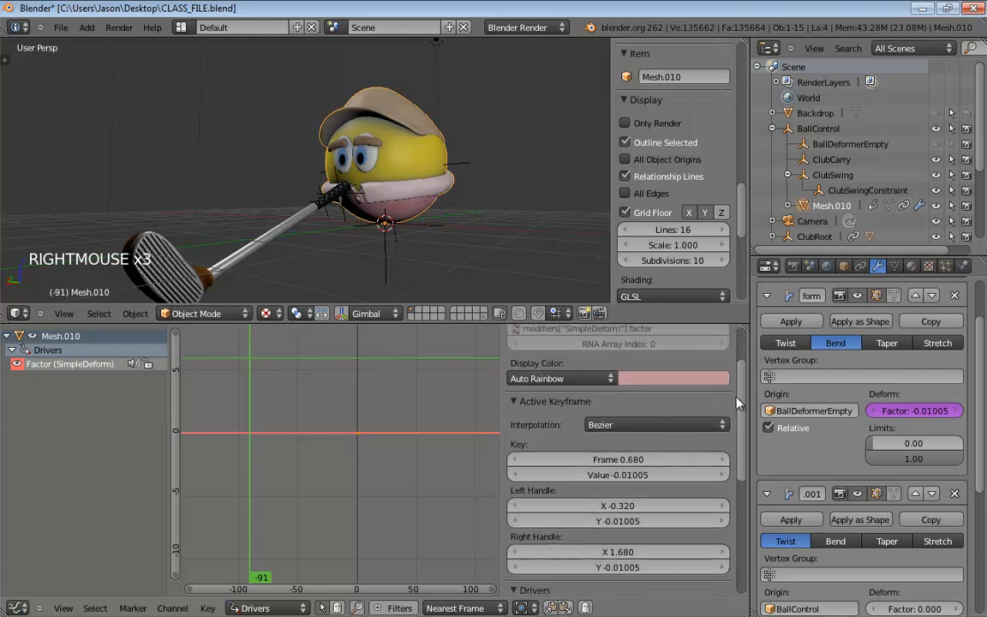
left_click(602, 424)
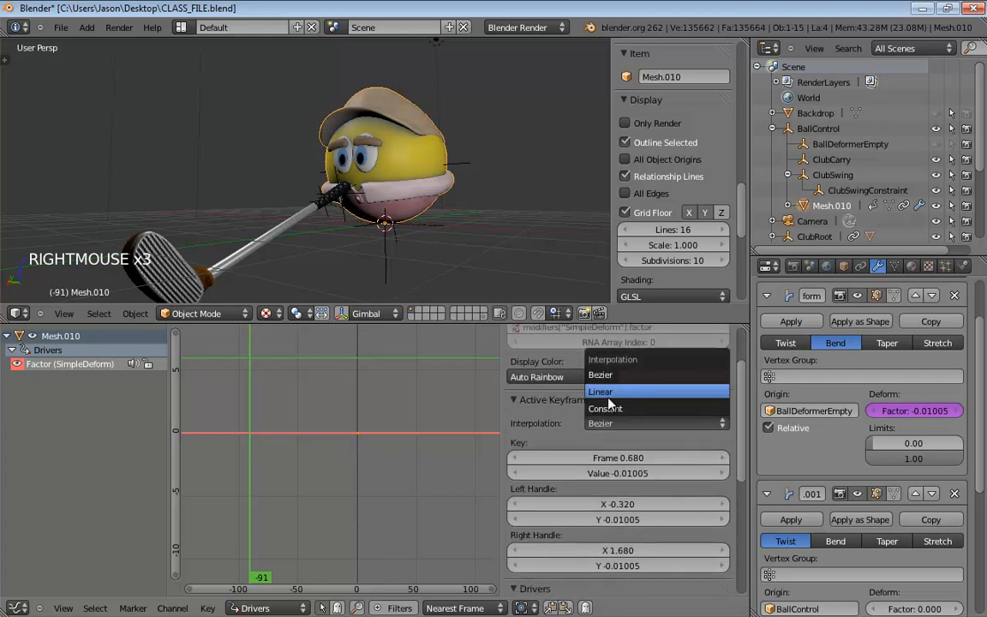
left_click(610, 402)
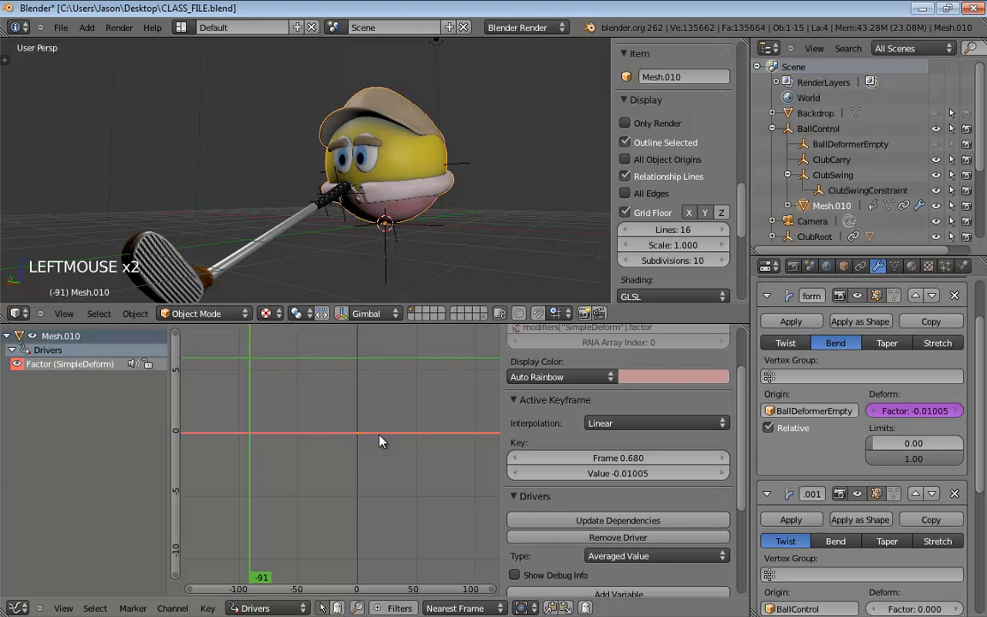
- Apply Origin to 3D Cursor on Mesh.010 and snap the 3D cursor to the selected object
middle_click_drag(466, 255, 435, 206)
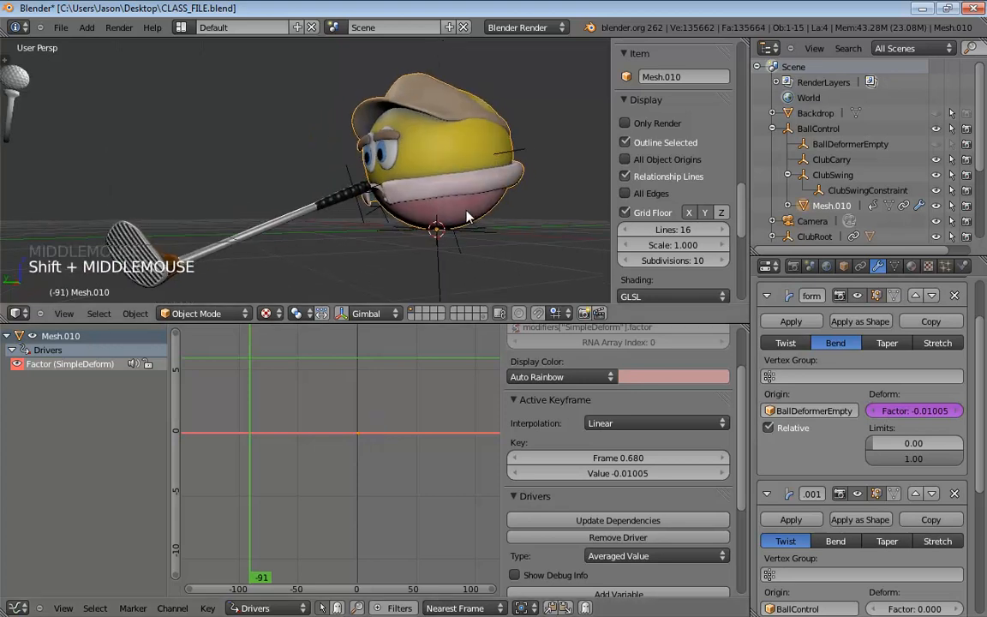
key("ctrl+shift+alt+c")
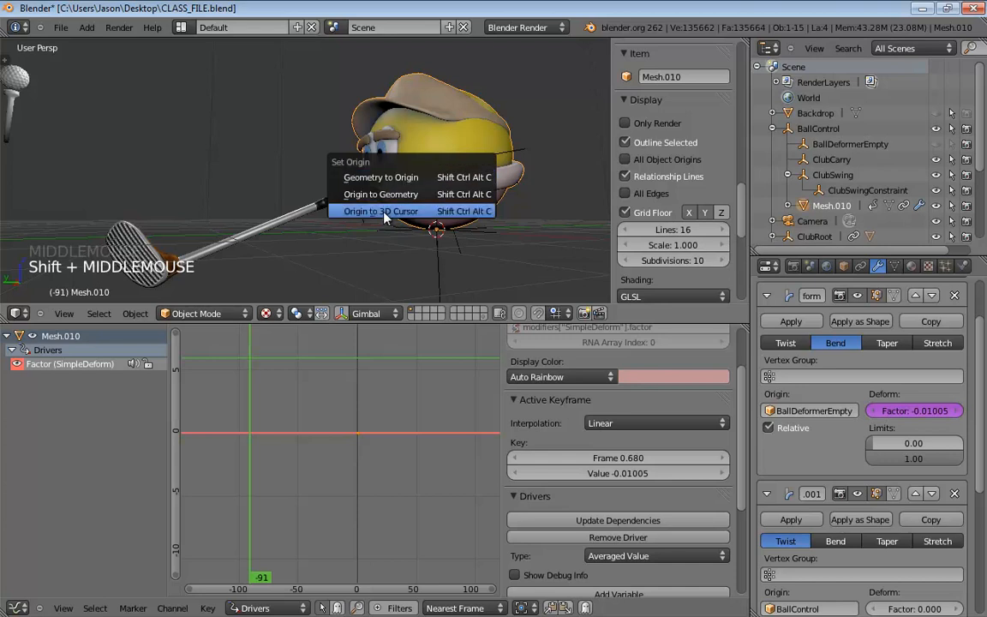
left_click(383, 219)
middle_click_drag(386, 216, 420, 231)
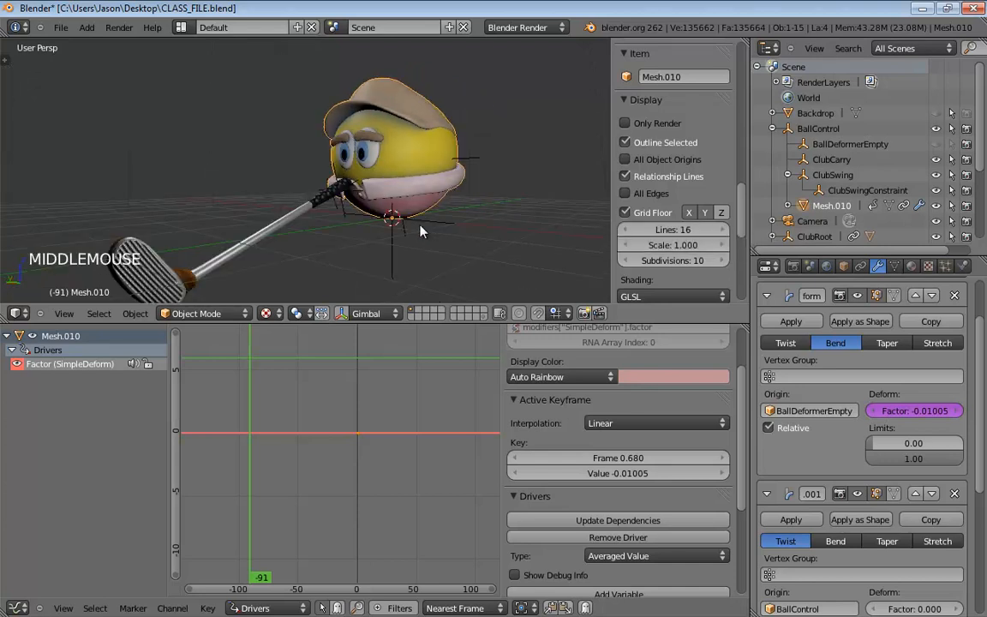
key("shift+s")
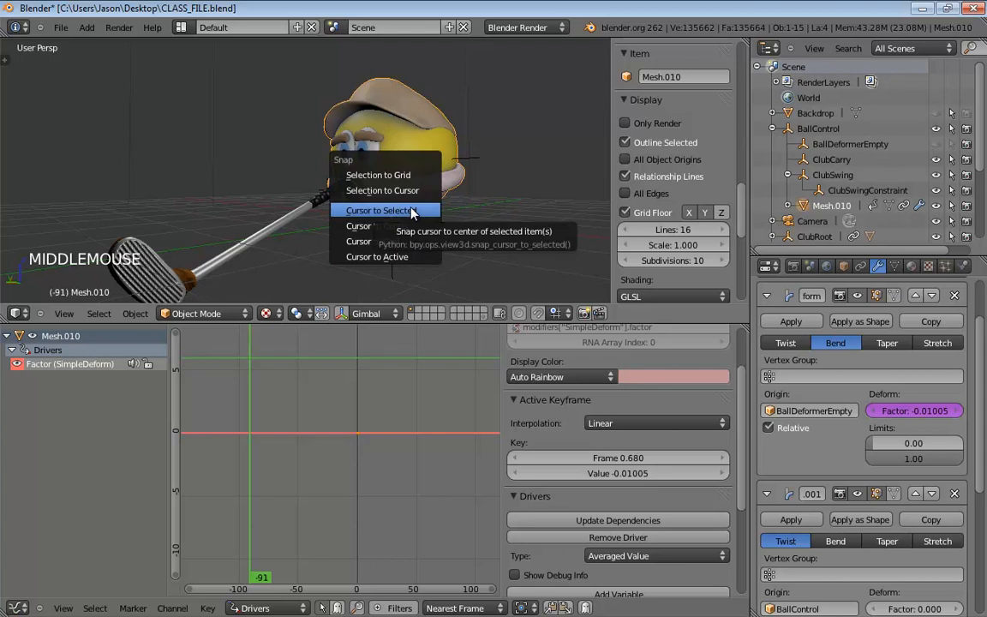
left_click(412, 211)
middle_click_drag(434, 188, 425, 221)
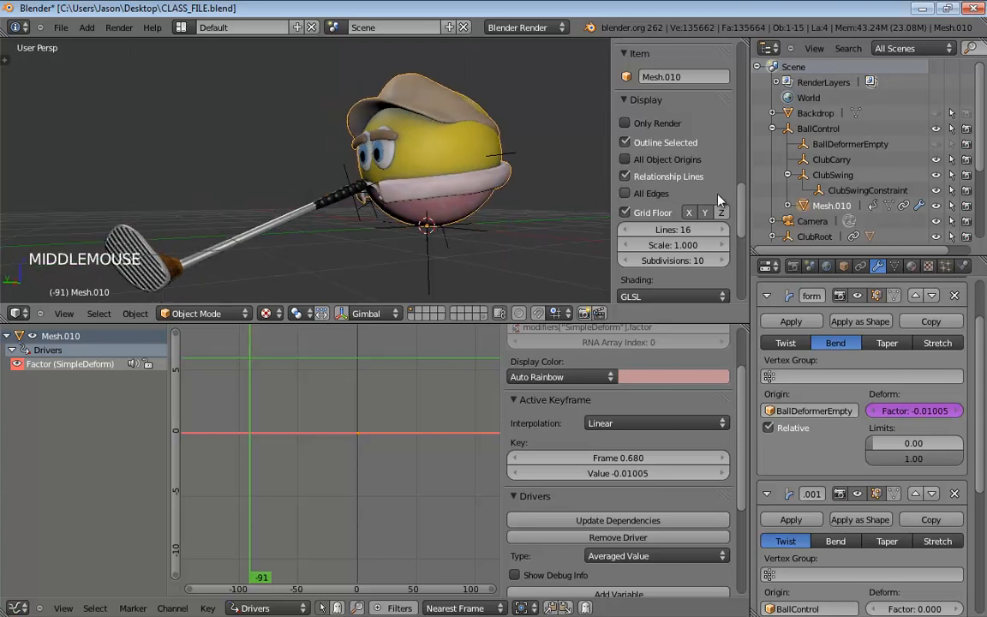
- Raise the 3D cursor into the ball by setting its Z location to 0.8
scroll(742, 172, "down", 8)
mouse_move(745, 155)
left_mouse_down()
mouse_move(745, 109)
mouse_move(744, 178)
left_mouse_up()
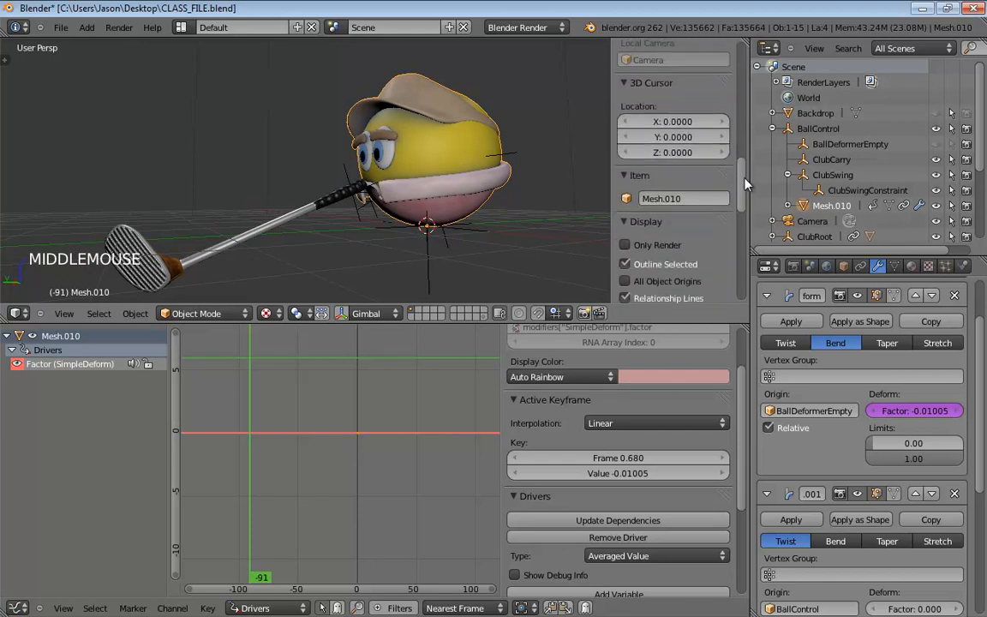
right_click(660, 156)
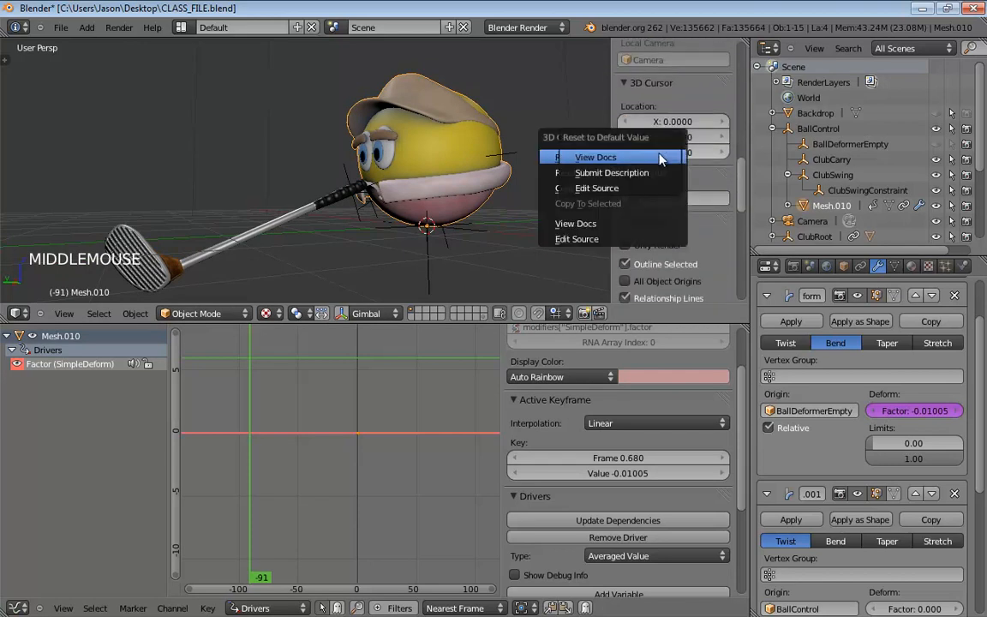
left_click_drag(656, 154, 659, 153)
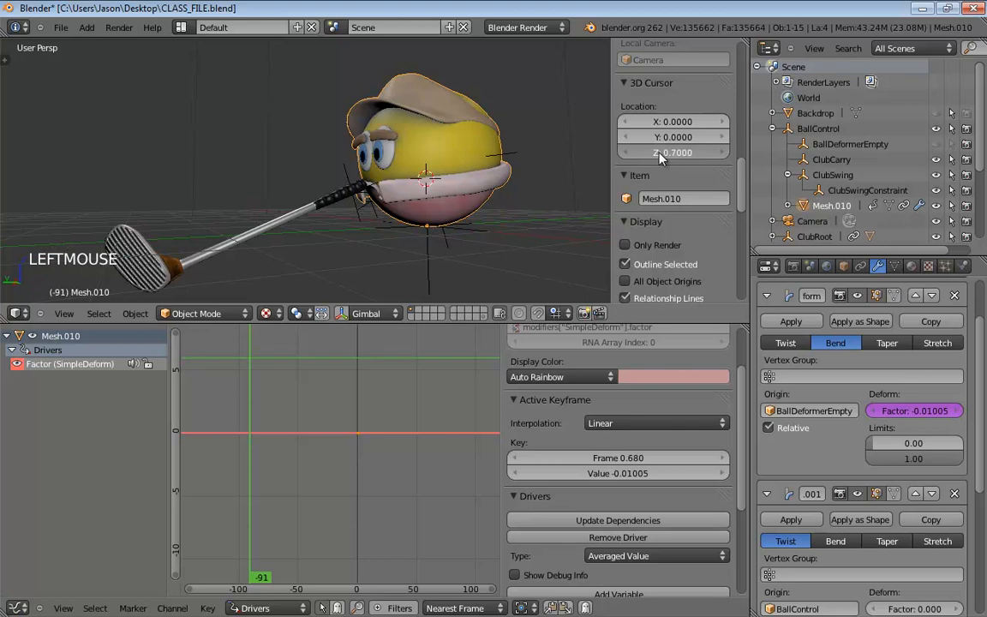
middle_click_drag(405, 225, 445, 224)
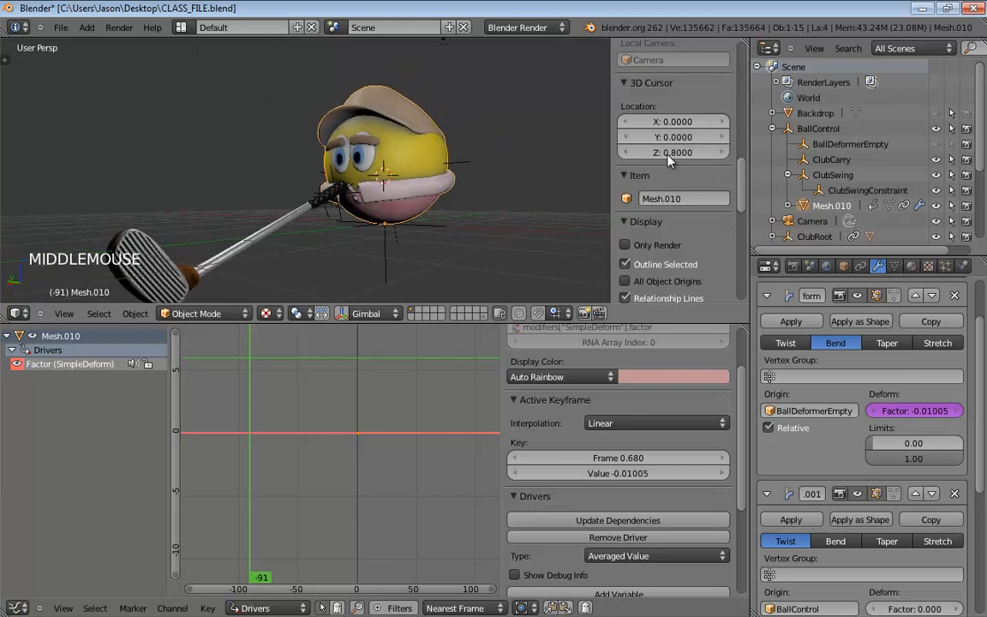
- Reset the 3D cursor's Z location to 0 and set the ball mesh's origin to the 3D cursor
left_click_drag(677, 154, 670, 155)
middle_click_drag(439, 226, 413, 223)
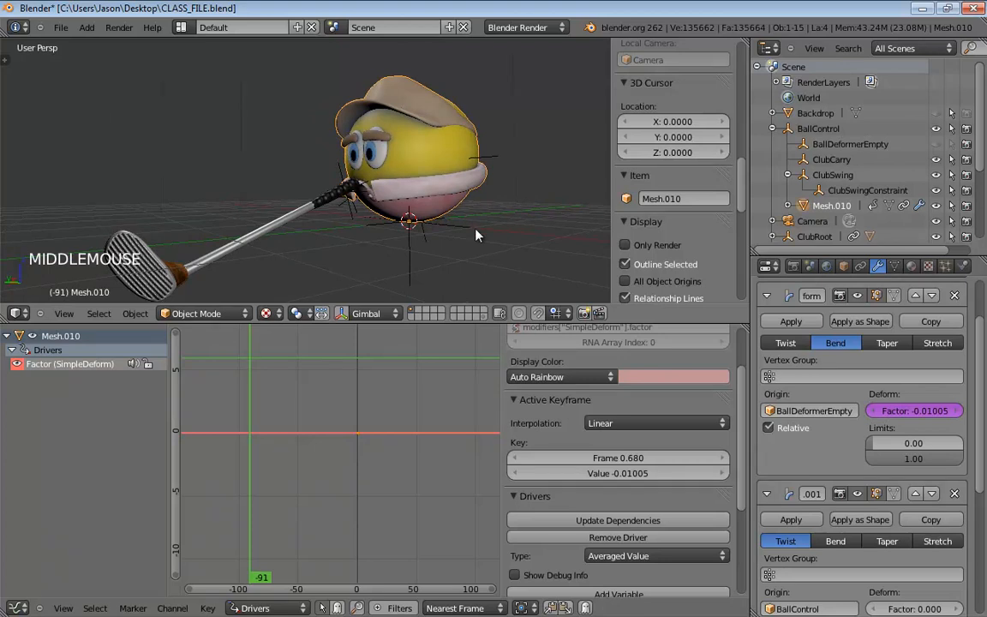
key("shift+ctrl+alt+c")
middle_click_drag(389, 239, 437, 268)
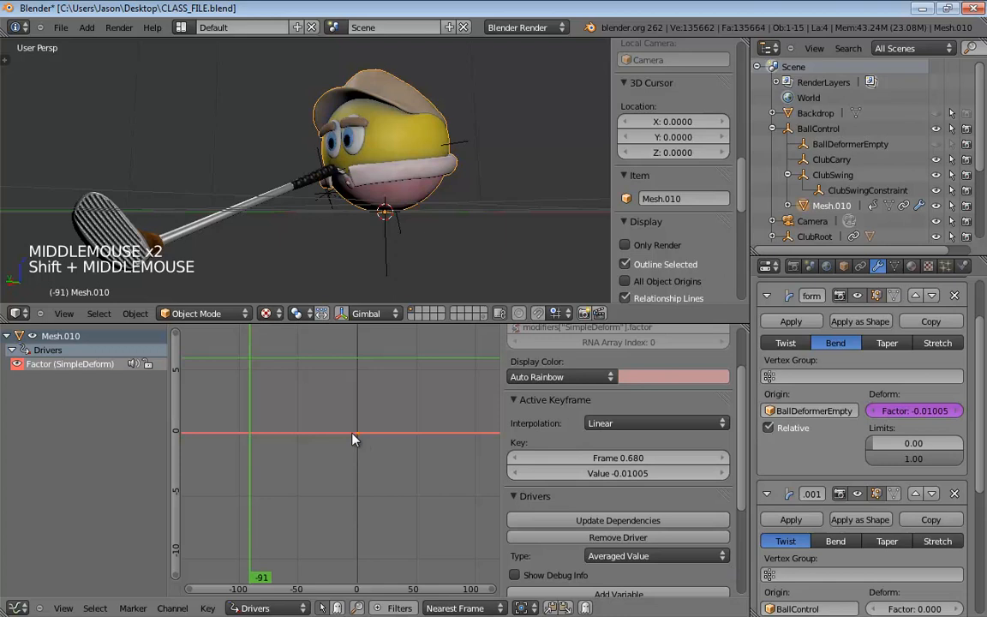
- Set the active keyframe on the Factor driver curve to frame 0 and value 0
left_click(608, 458)
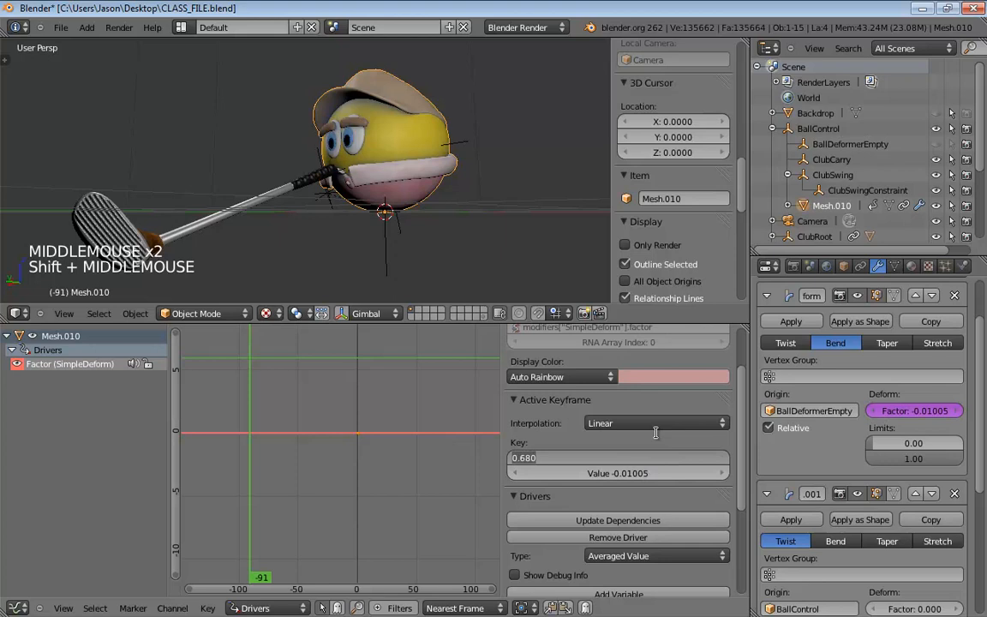
type("0")
left_click(636, 474)
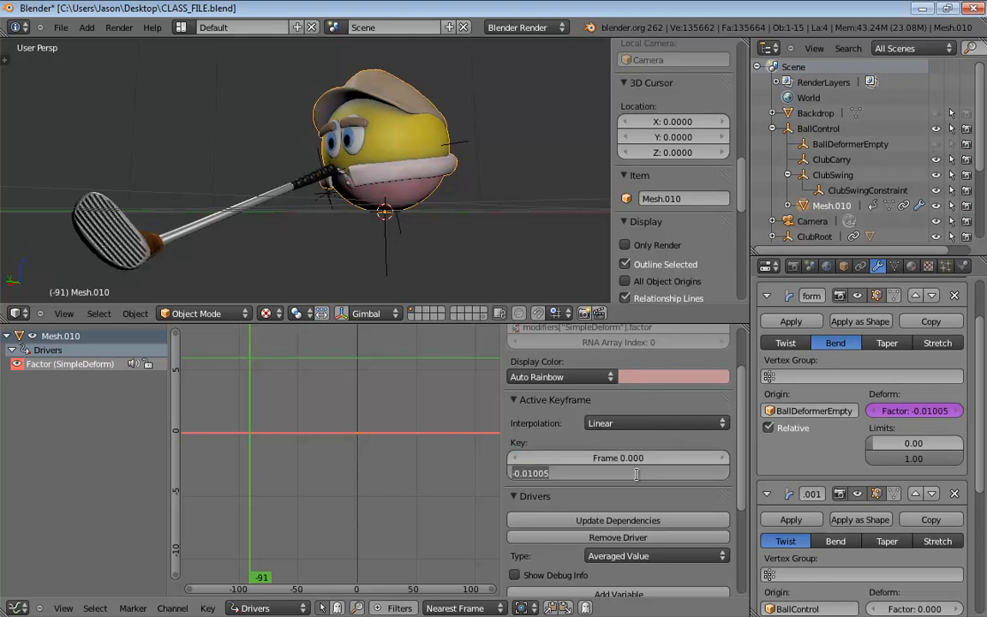
type("0")
key("Return")
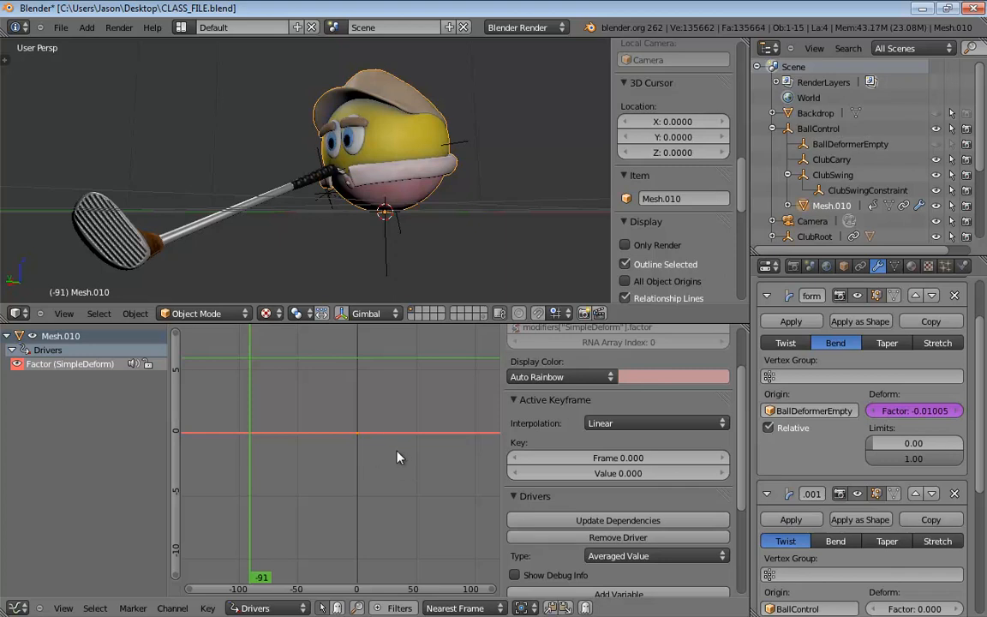
- Place the graph cursor at frame 98 and paste a copy of the Factor keyframe there
right_click(477, 441)
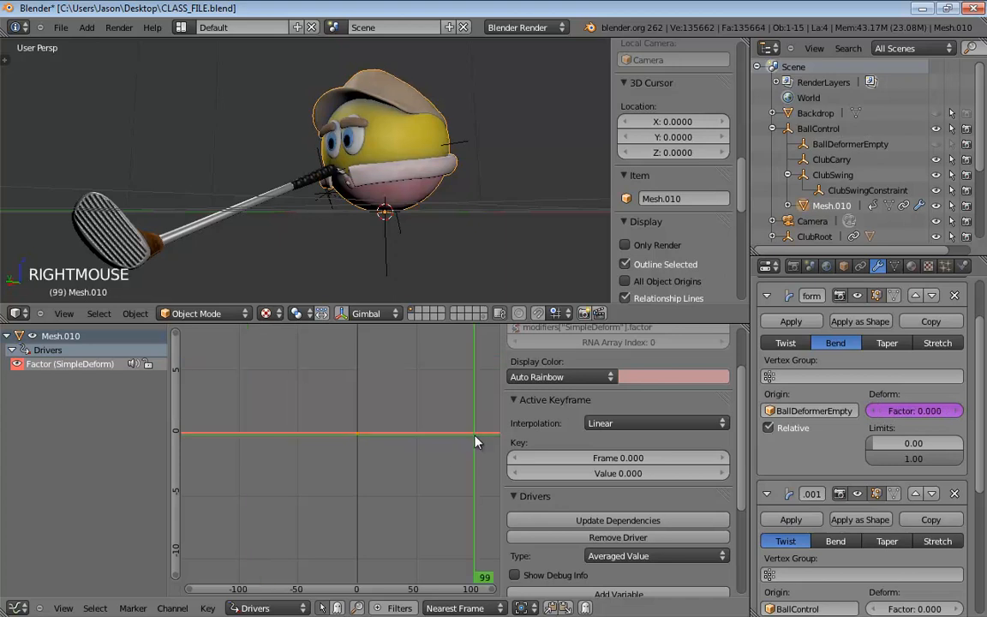
right_click(475, 442)
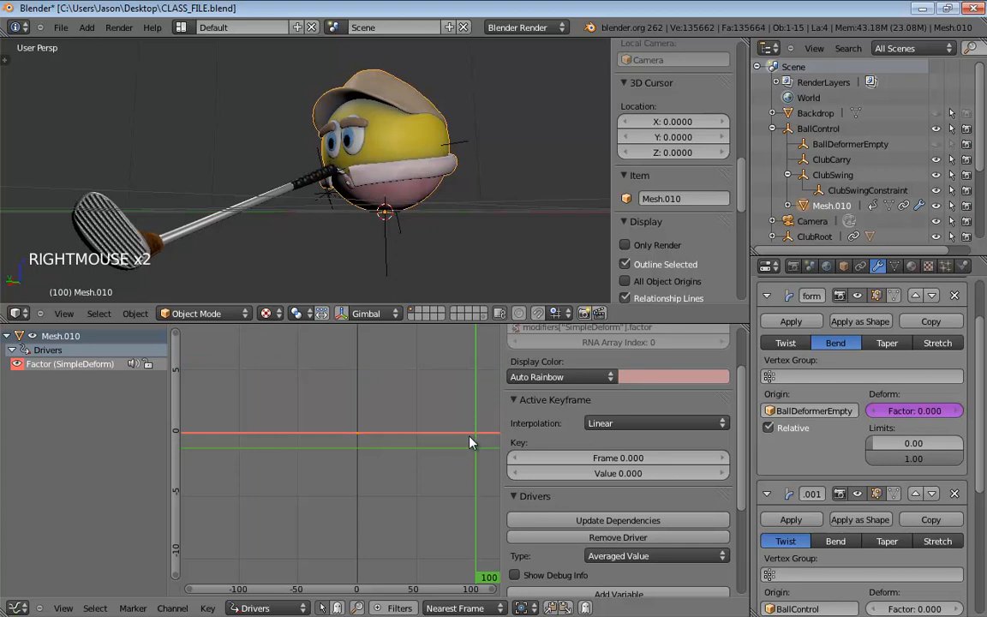
right_click(464, 447)
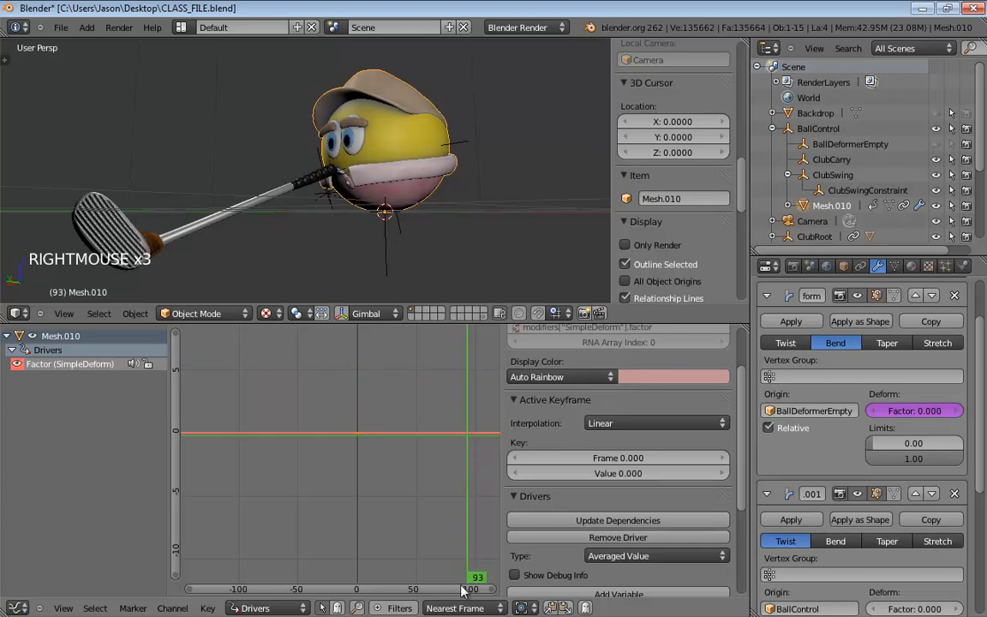
middle_click_drag(463, 590, 433, 586)
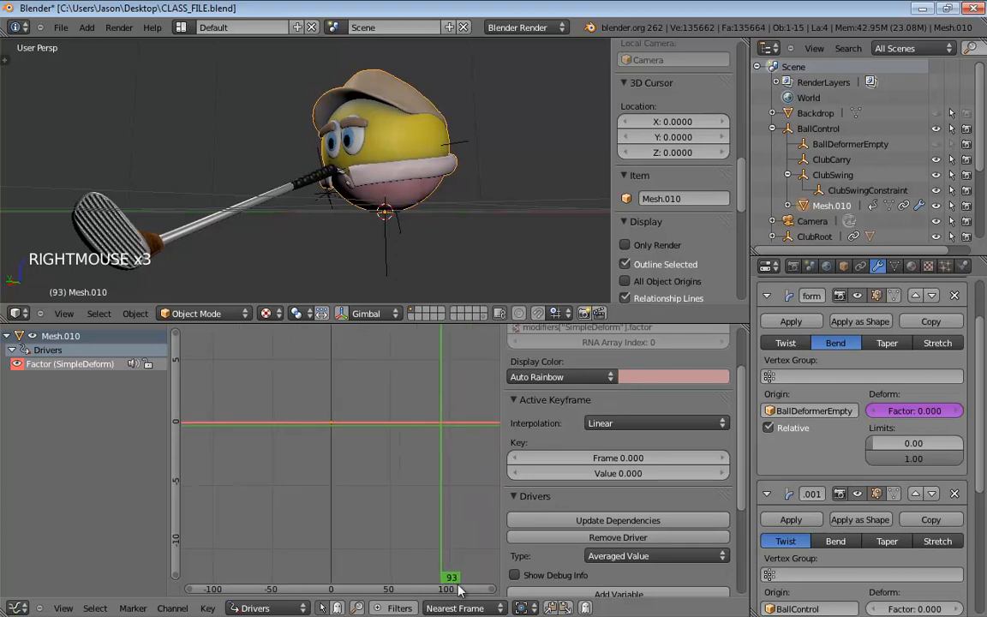
right_click(452, 446)
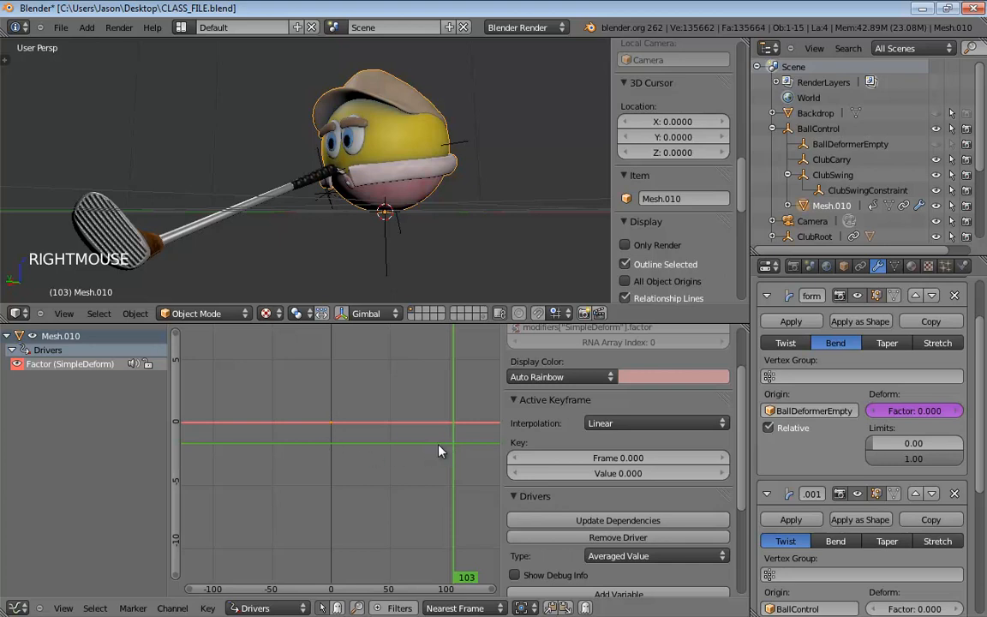
right_click(448, 435)
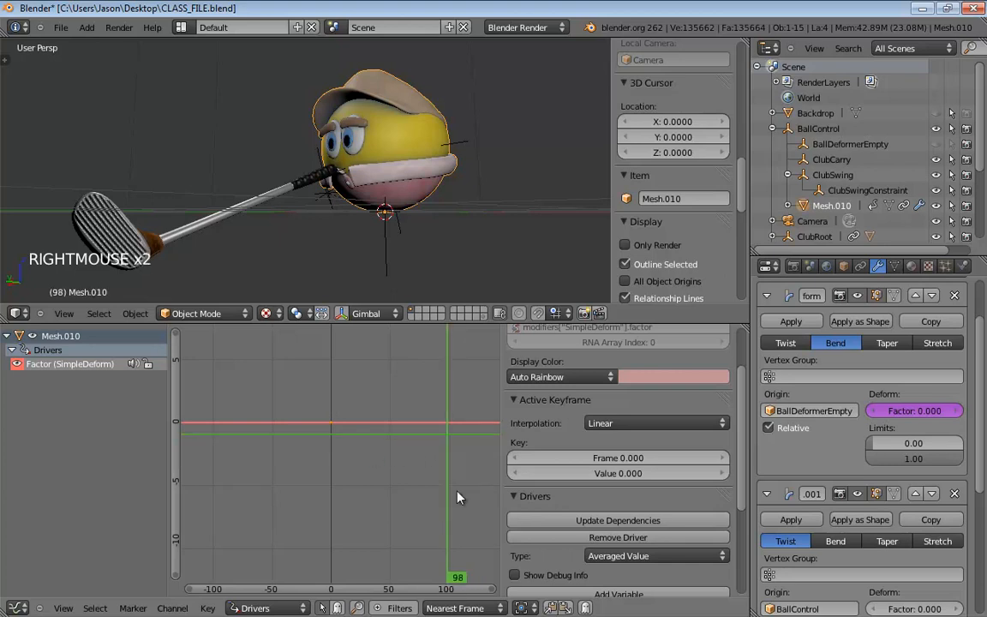
key("ctrl+v")
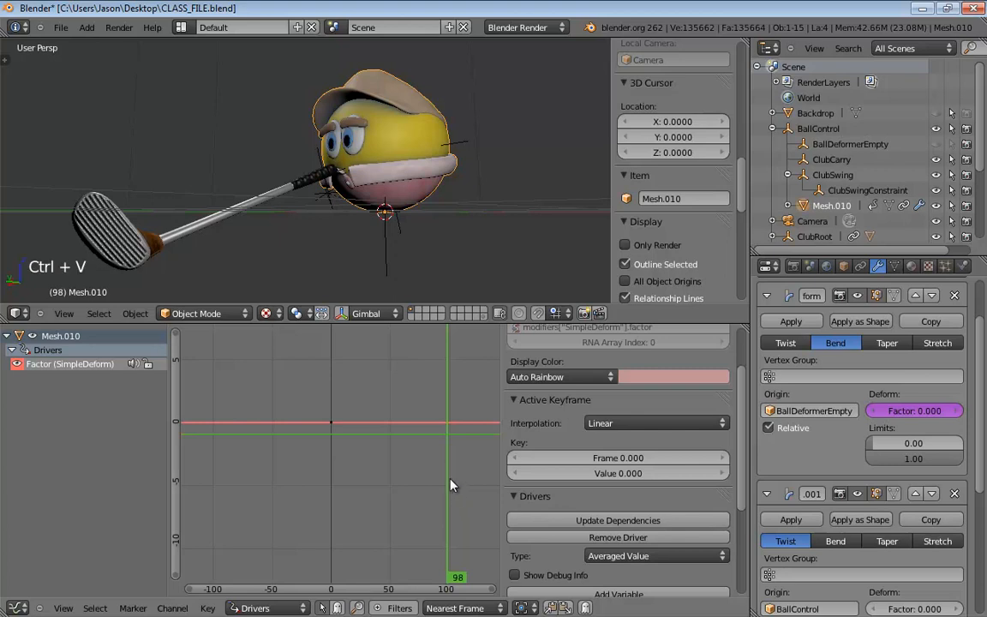
- Select the pasted keyframe on the Factor curve and set its frame to 100
right_click(408, 379)
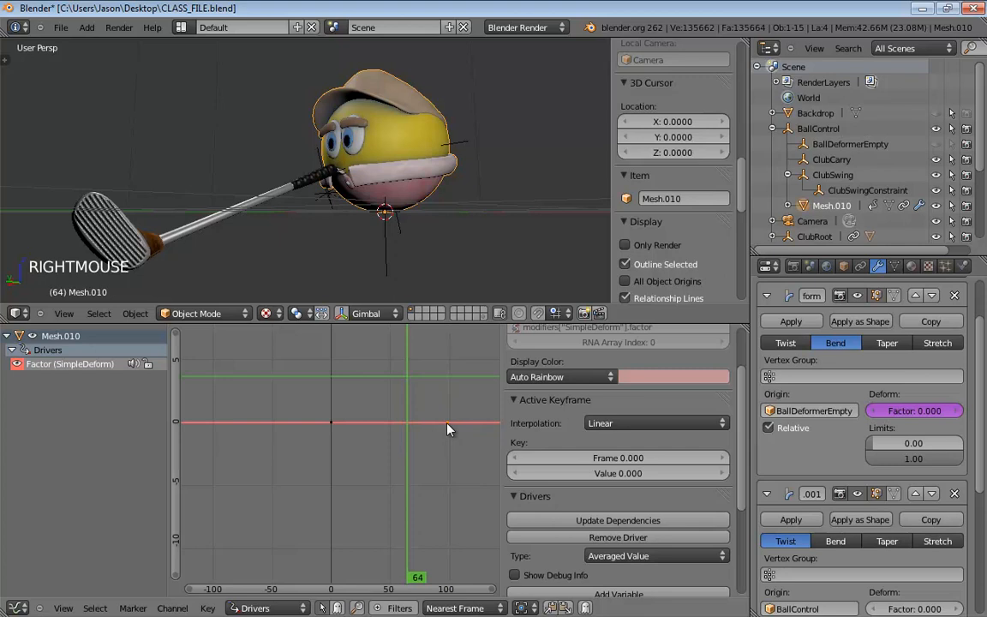
right_click(446, 422)
left_click(548, 458)
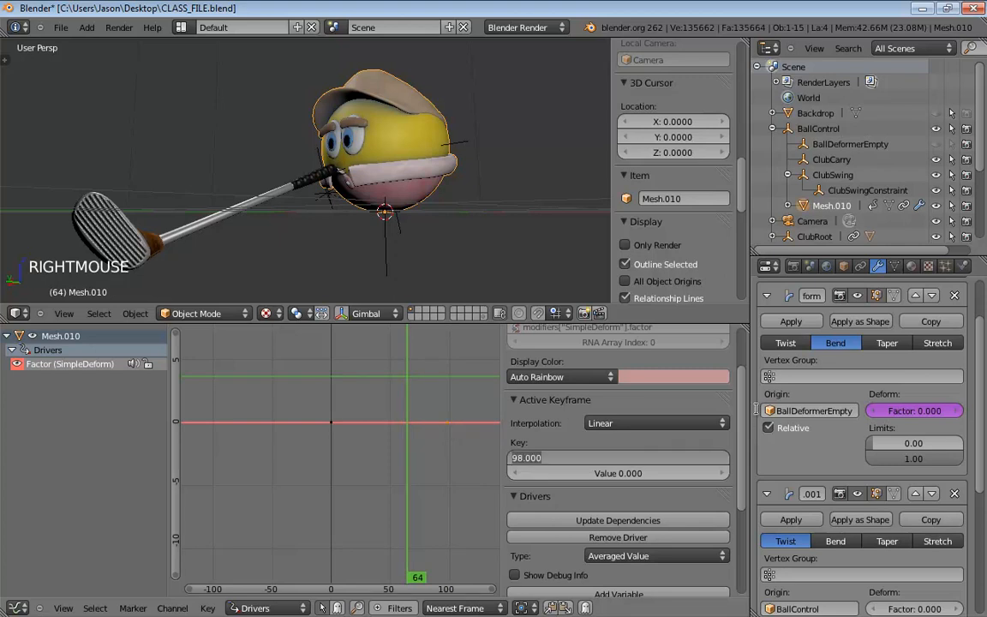
type("100")
key("Tab")
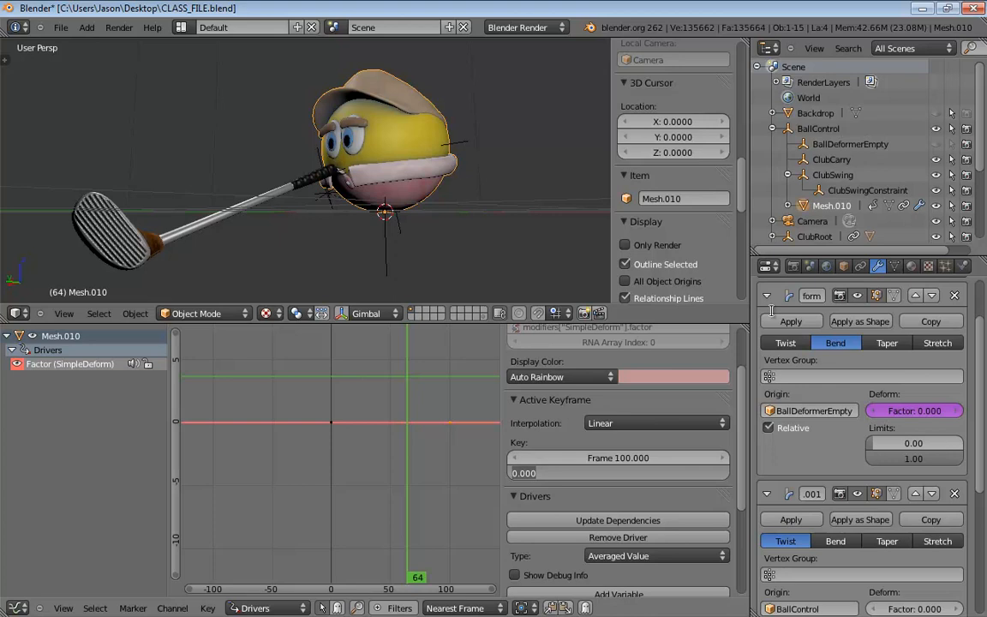
left_click(908, 415)
mouse_move(914, 416)
left_mouse_down()
mouse_move(925, 417)
mouse_move(902, 415)
left_mouse_up()
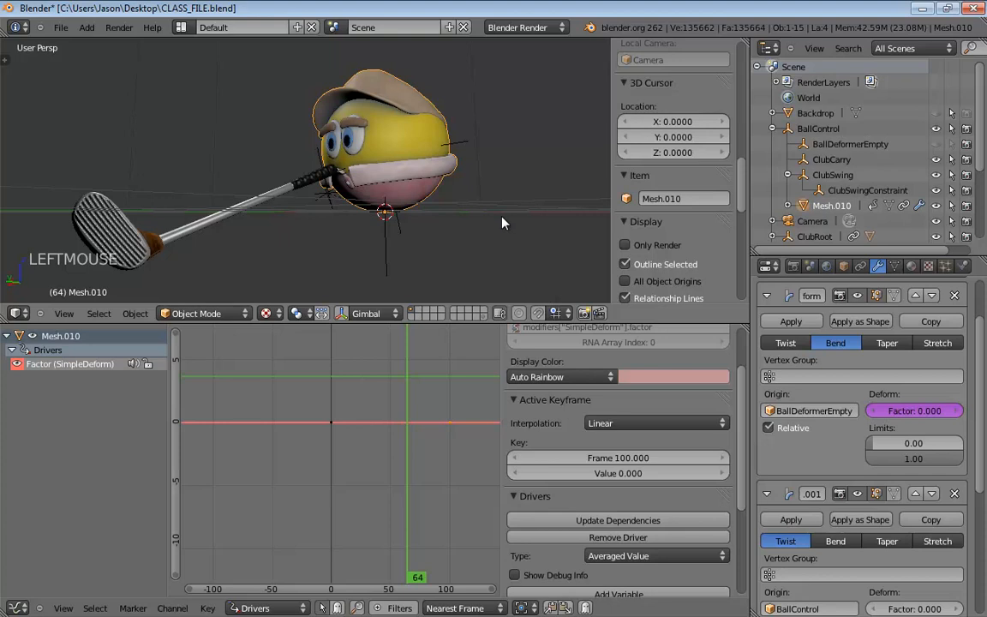
- Raise the Factor curve's second keyframe to a value of about 5.27 and set its frame to 100
middle_click_drag(502, 222, 469, 256)
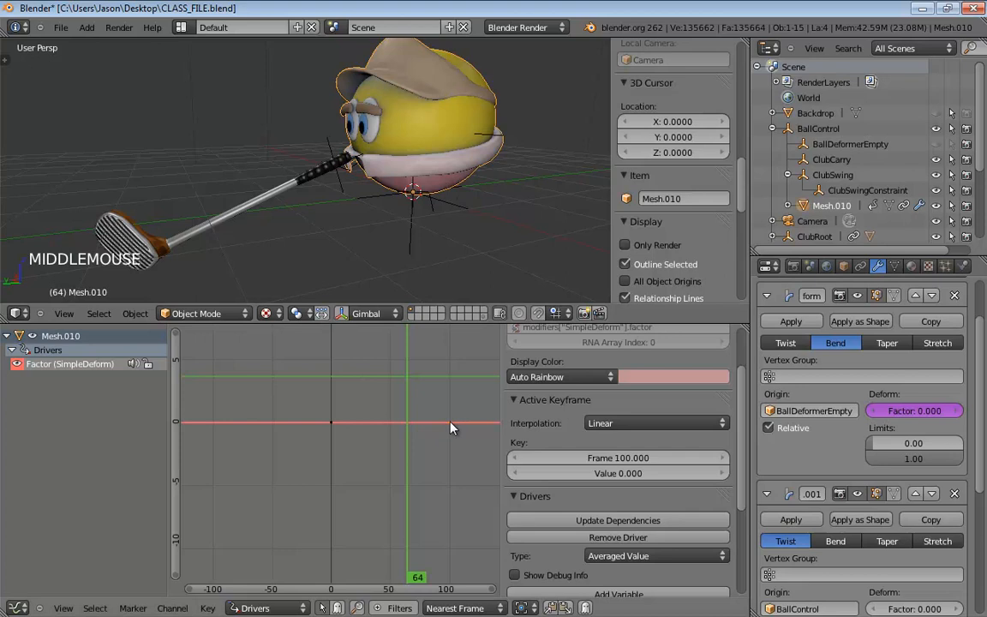
left_click_drag(452, 428, 447, 358)
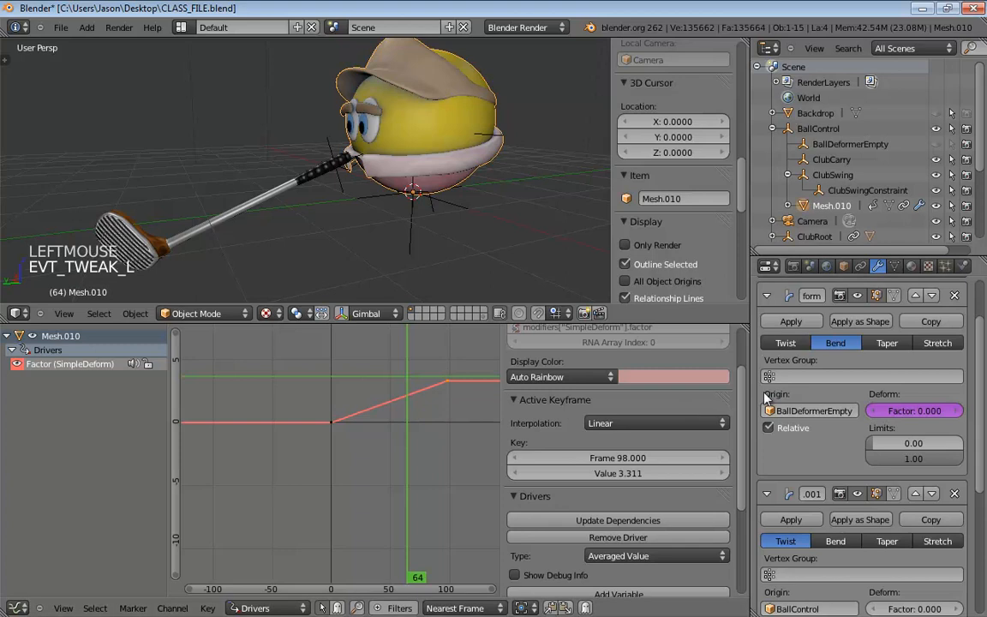
right_click(452, 393)
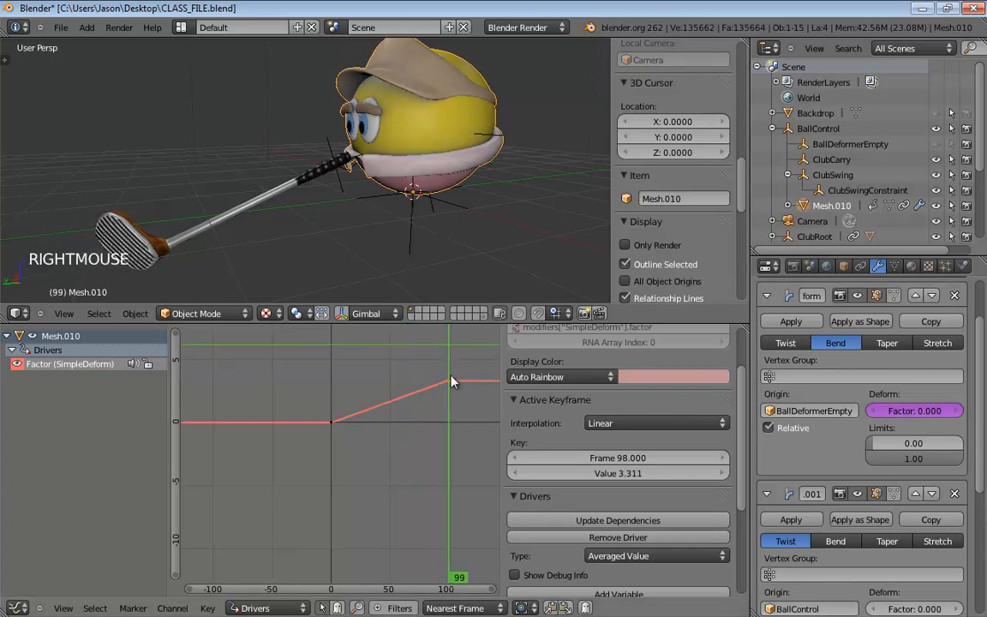
left_click_drag(450, 382, 444, 366)
right_click(360, 385)
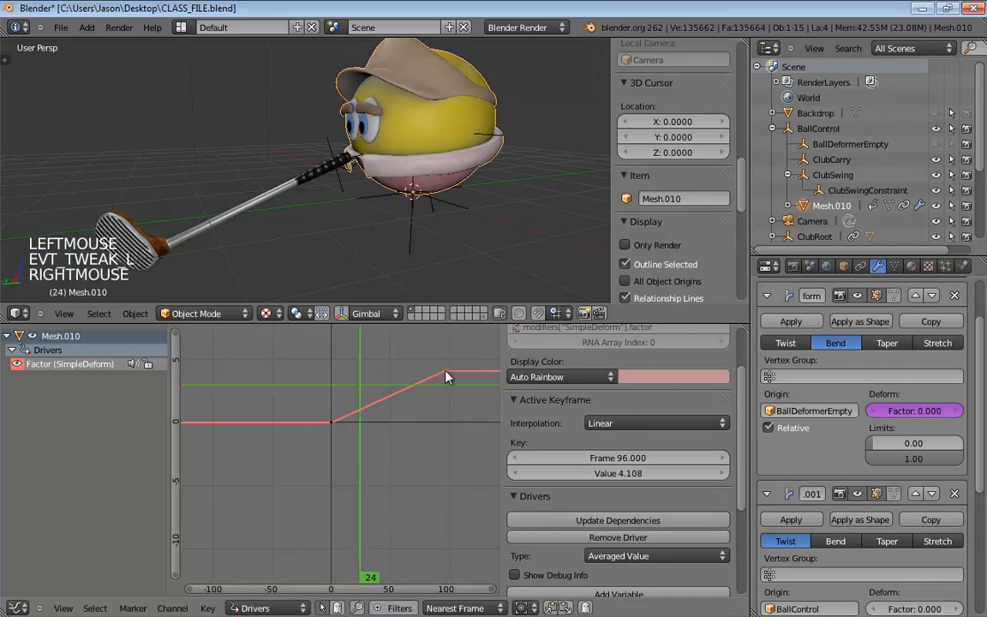
middle_click_drag(445, 377, 420, 433)
key("g")
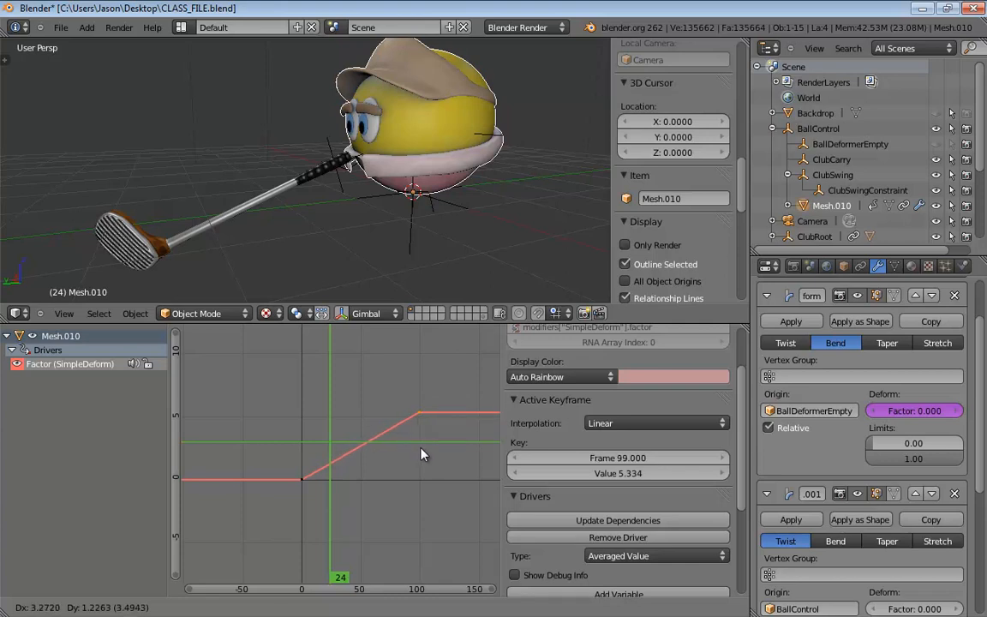
left_click(423, 452)
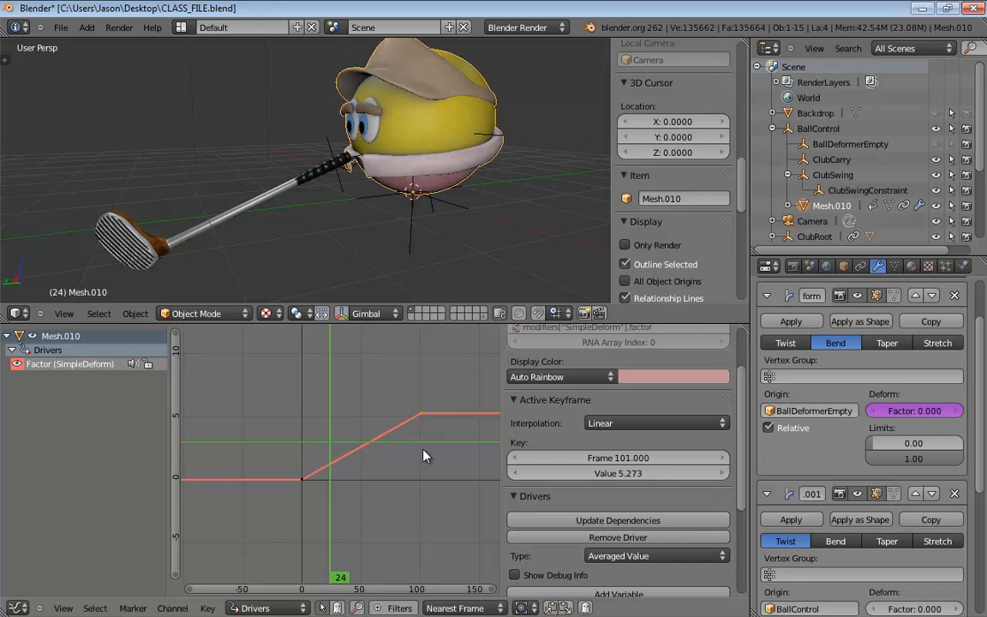
left_click(655, 454)
type("100")
left_click(656, 441)
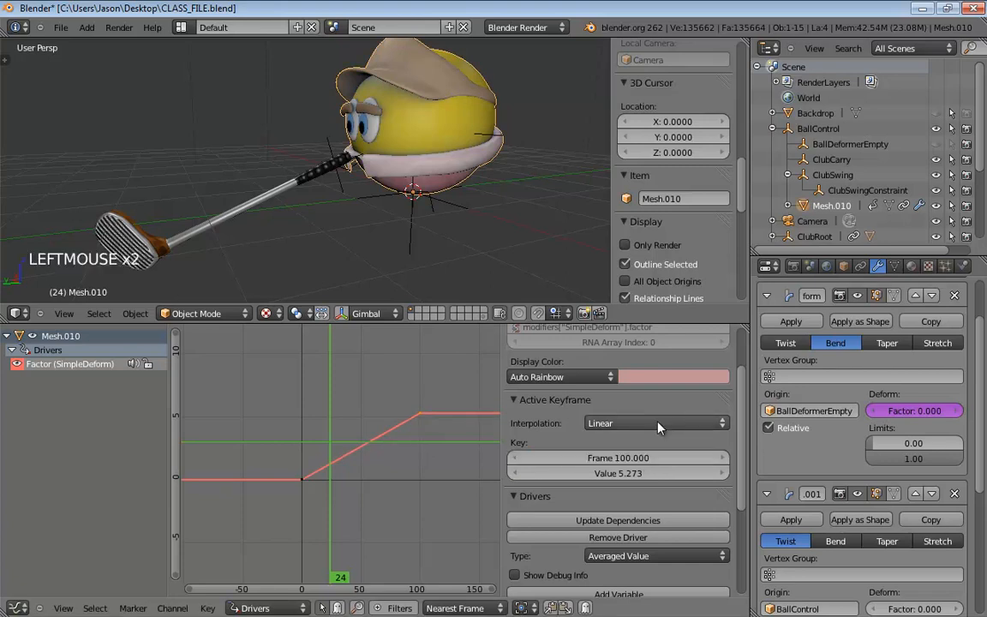
- Select BallControl and raise its Bend custom property to 100 to test the ball's bending
left_click(450, 209)
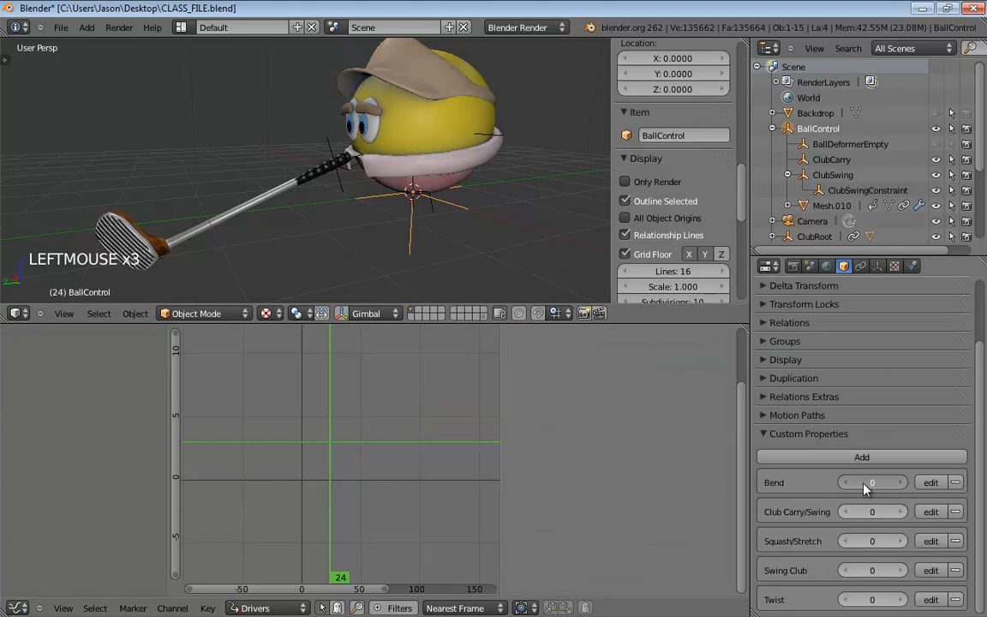
left_click_drag(865, 483, 484, 225)
middle_click_drag(484, 225, 491, 204)
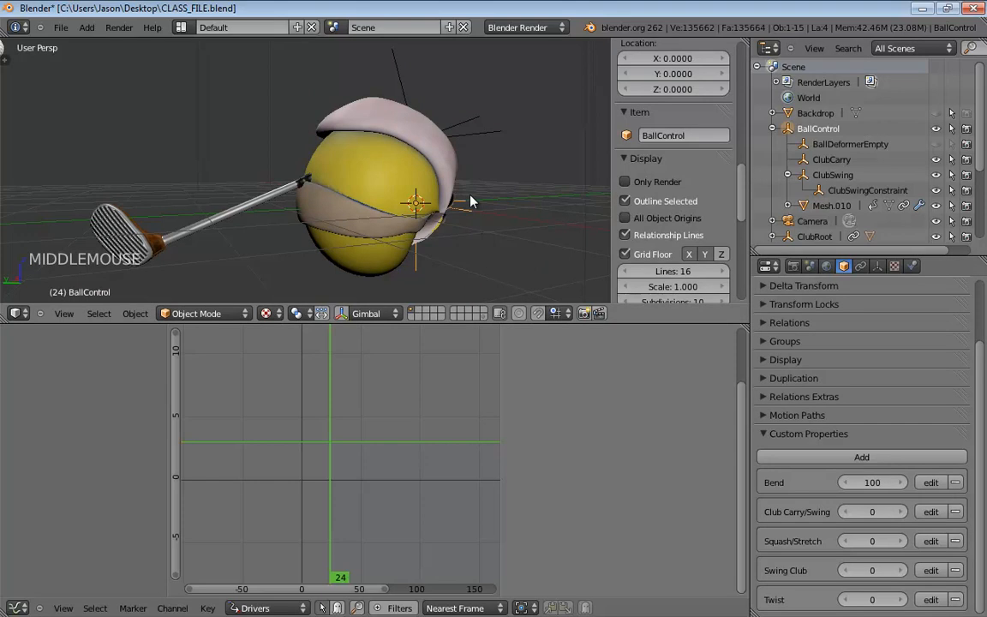
- Select the ball mesh and lower its Factor curve keyframe at frame 100 to a value of 1
left_click(424, 152)
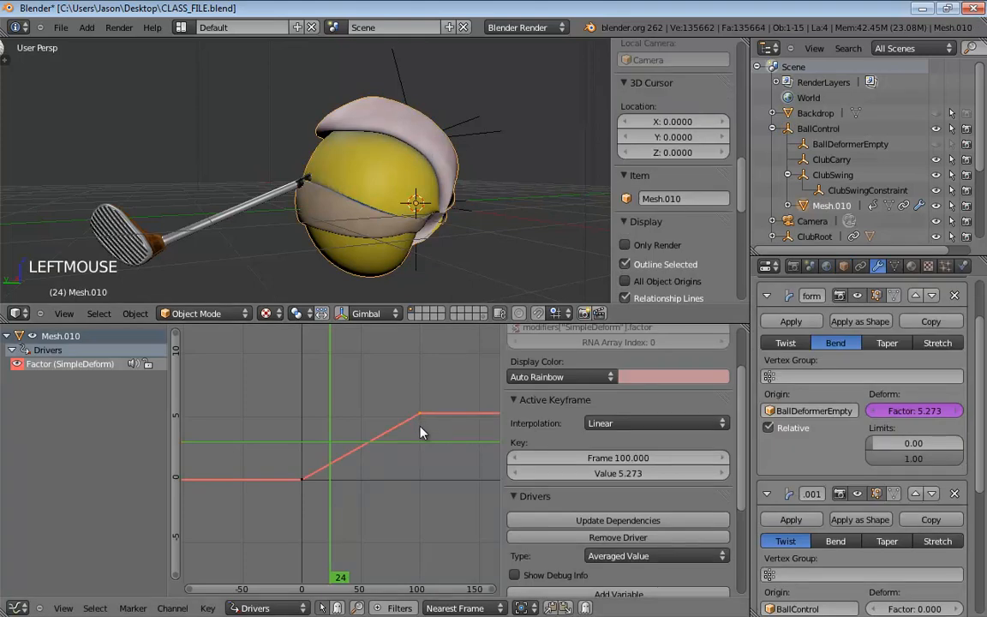
left_click_drag(420, 423, 421, 482)
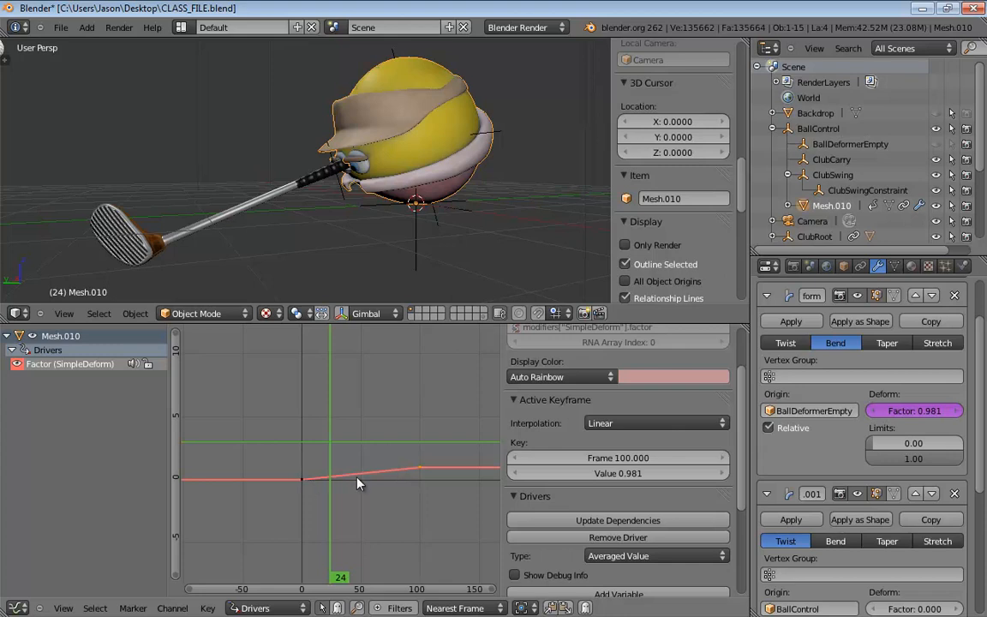
left_click(635, 474)
type("1")
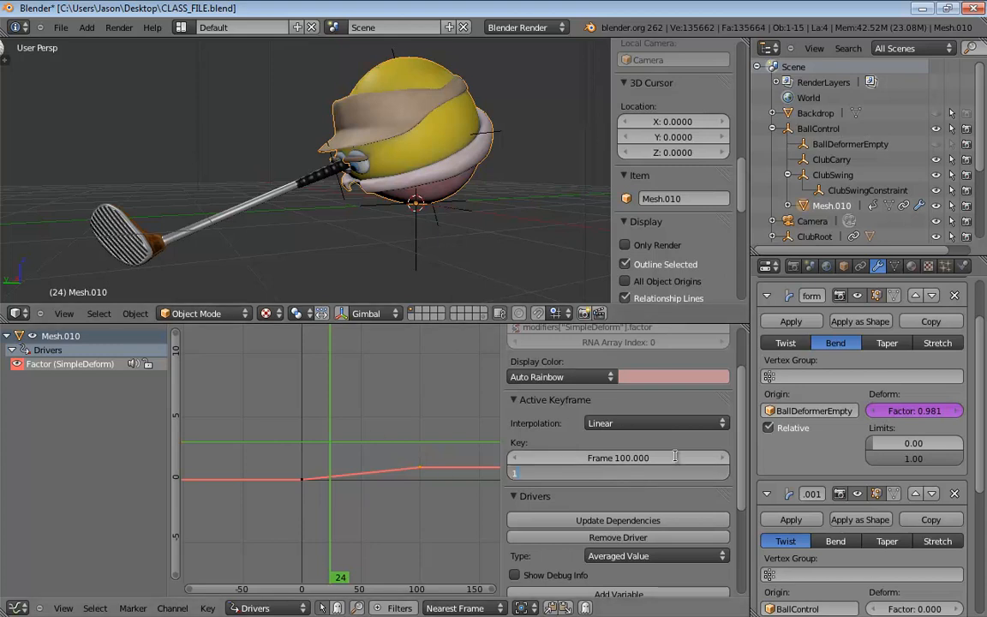
key("Return")
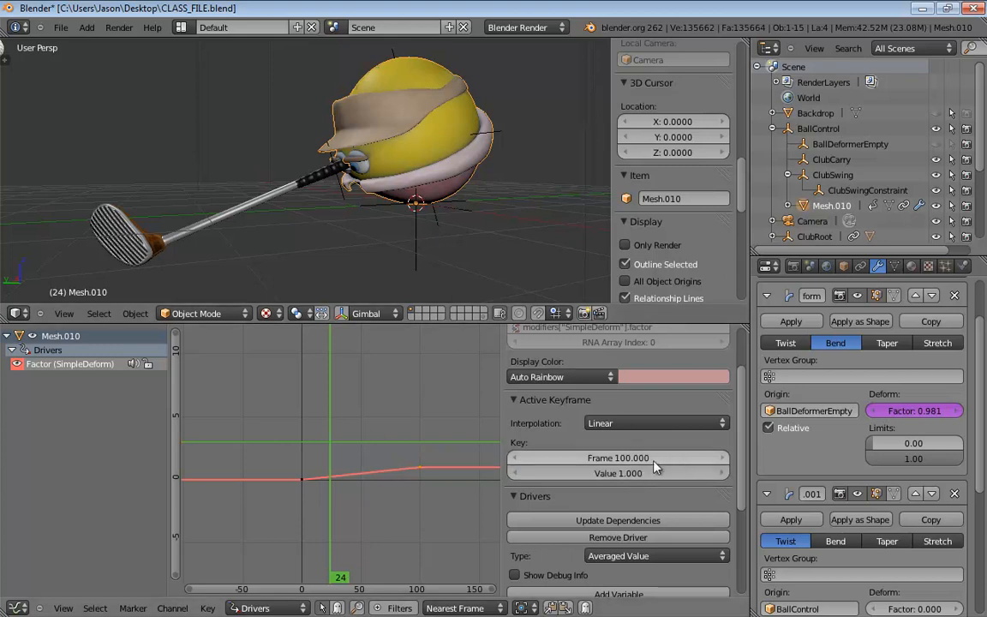
- Place the graph cursor at frame -60 and paste the copied Factor keyframe there
right_click(231, 496)
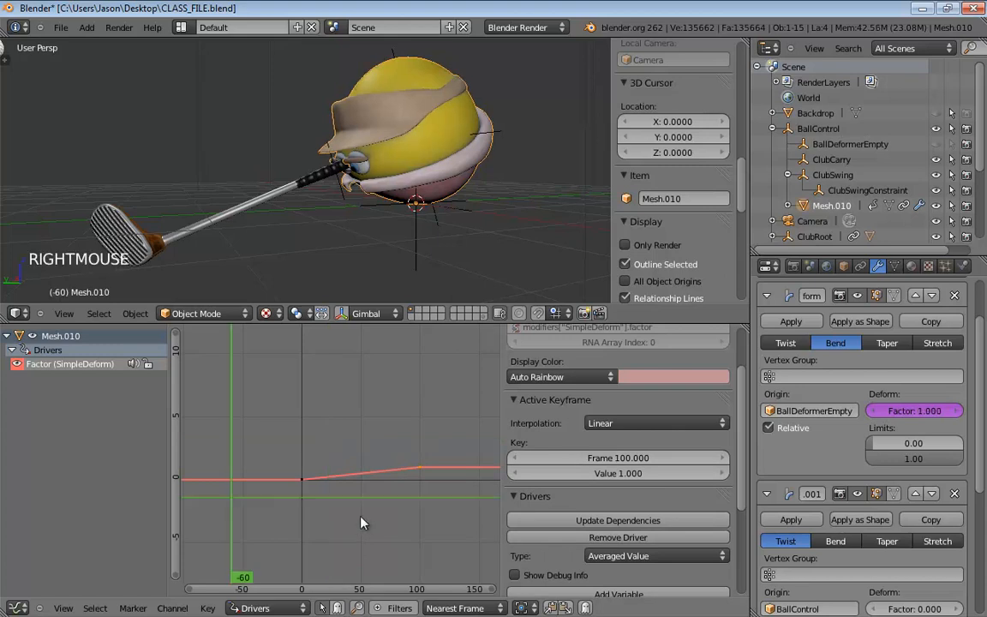
key("ctrl+v")
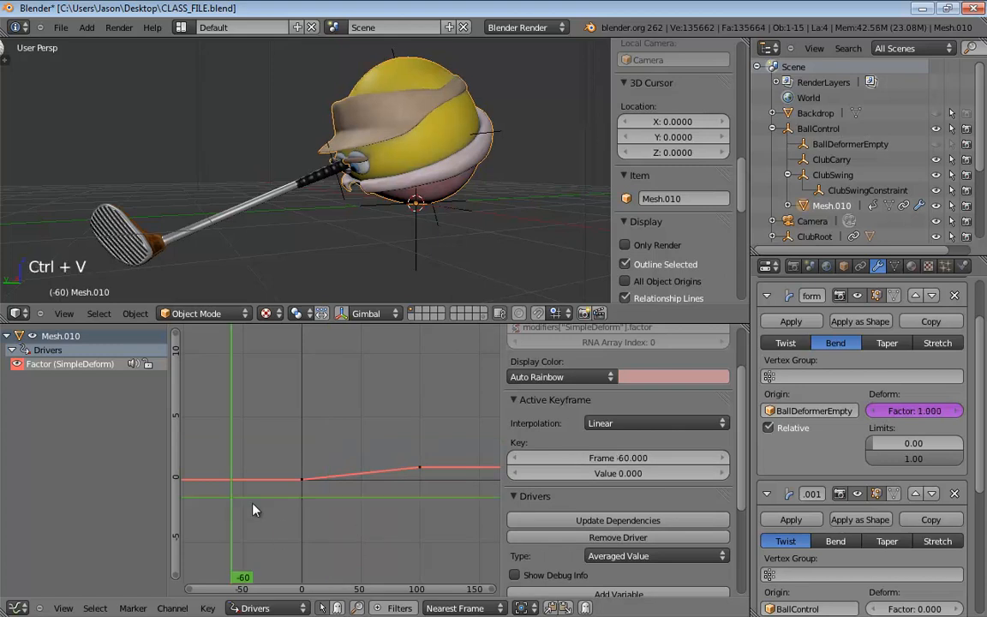
right_click(253, 456)
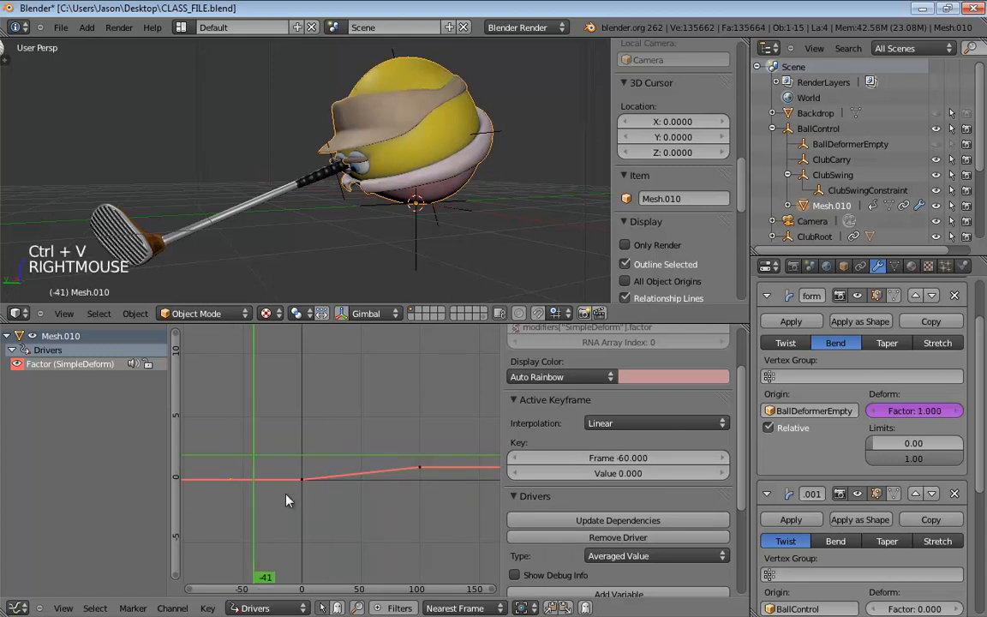
middle_click_drag(328, 502, 350, 467)
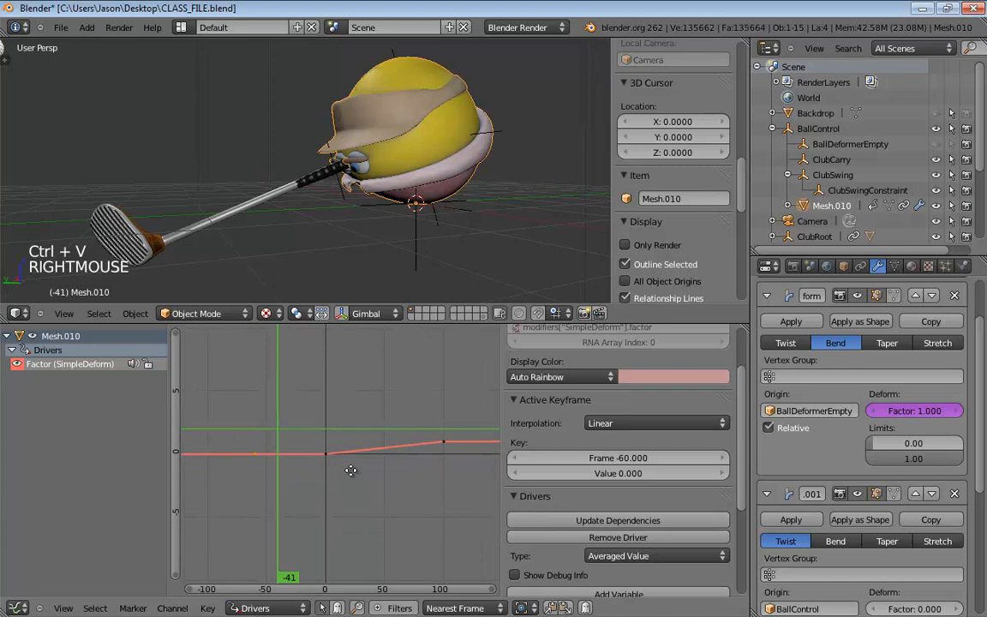
- Set the pasted Factor keyframe's frame to -100 and its value to -1, then select the curve's middle keyframe
left_click(636, 461)
type("-100")
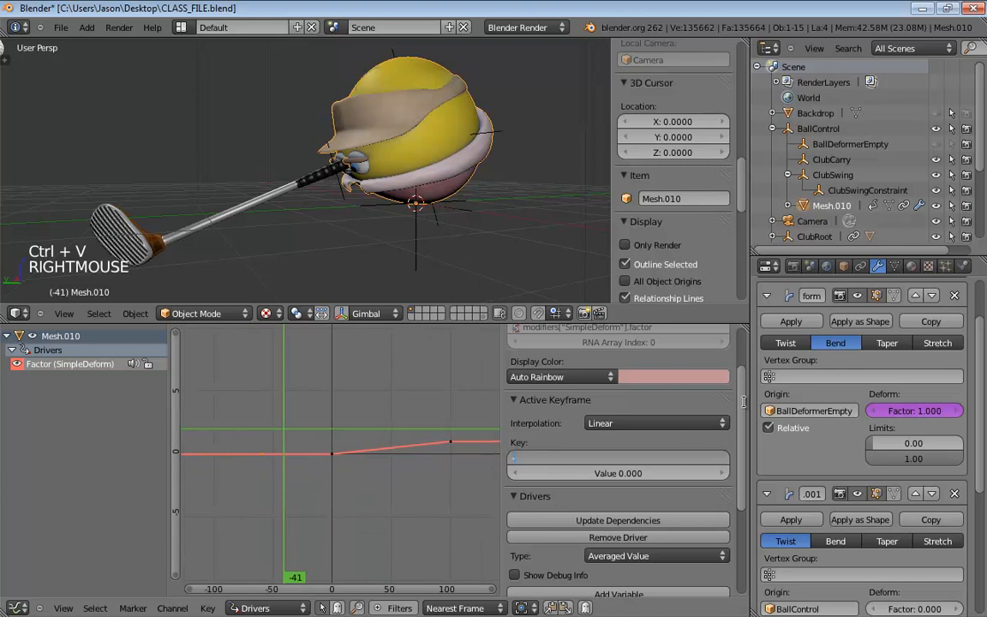
key("Return")
left_click(647, 472)
key("BackSpace")
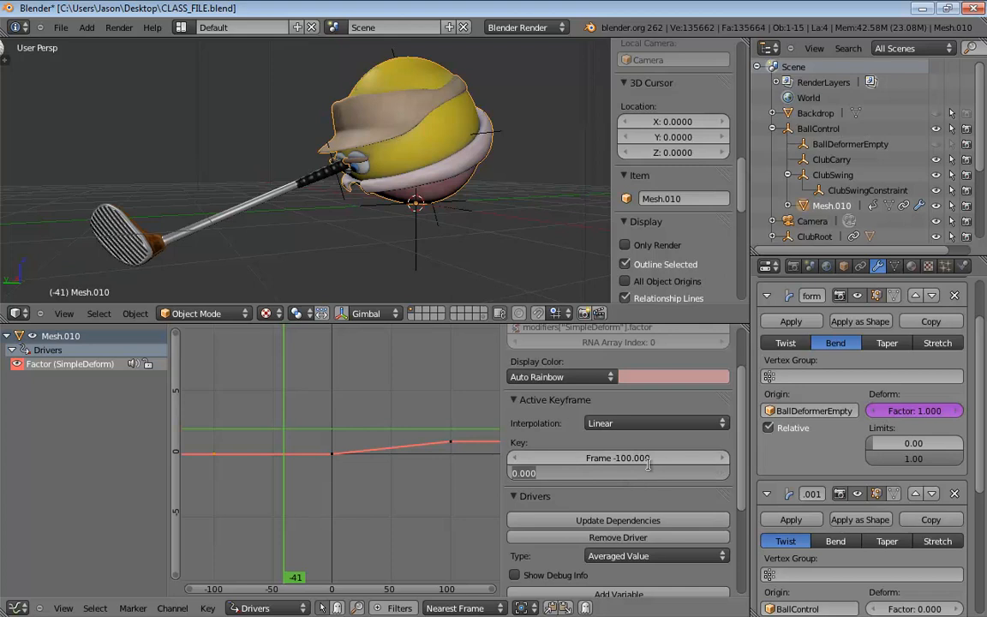
type("-1")
left_click(650, 470)
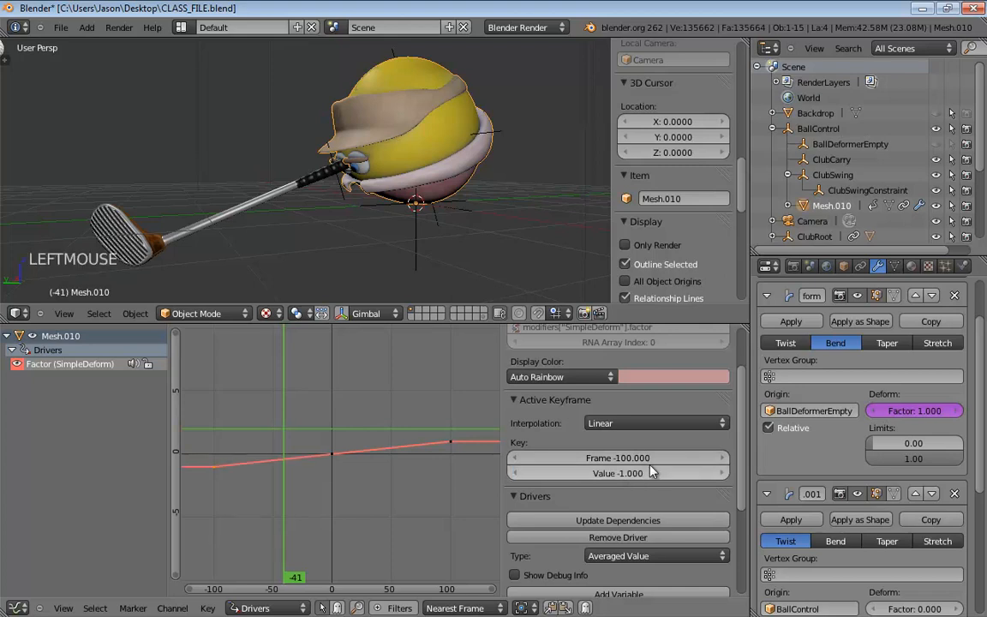
left_click(333, 454)
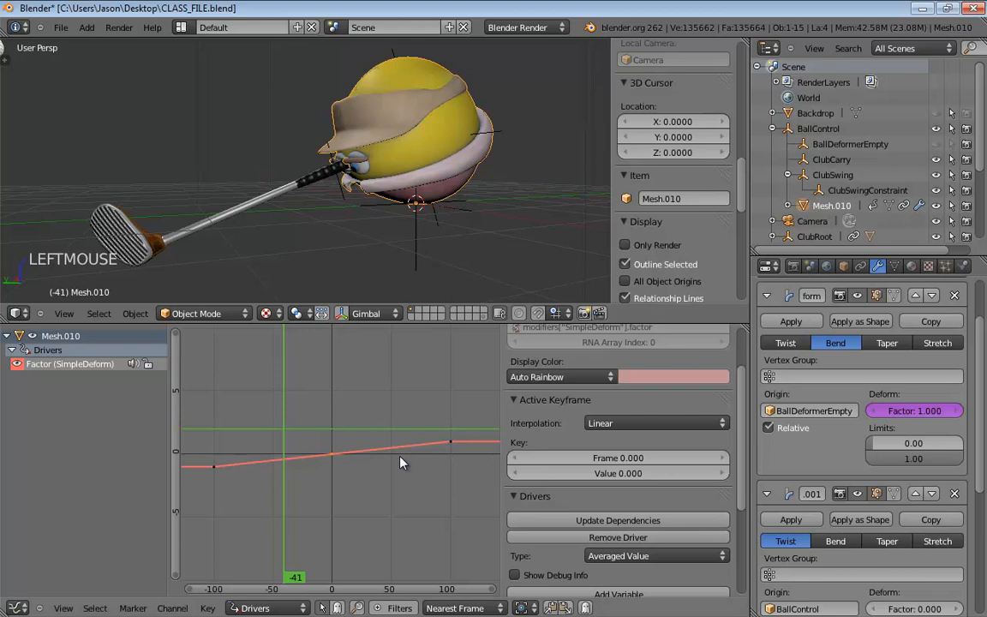
middle_click_drag(400, 462, 378, 454)
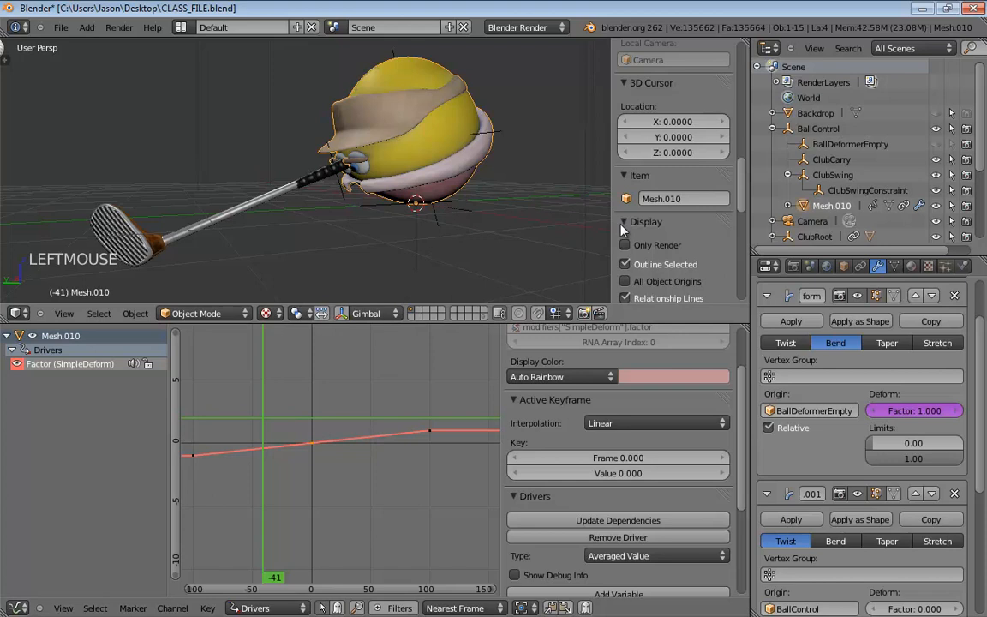
- Select BallControl and vary its Bend custom property between 100 and -100 to test the bending, leaving it at 43
scroll(878, 364, "down", 1)
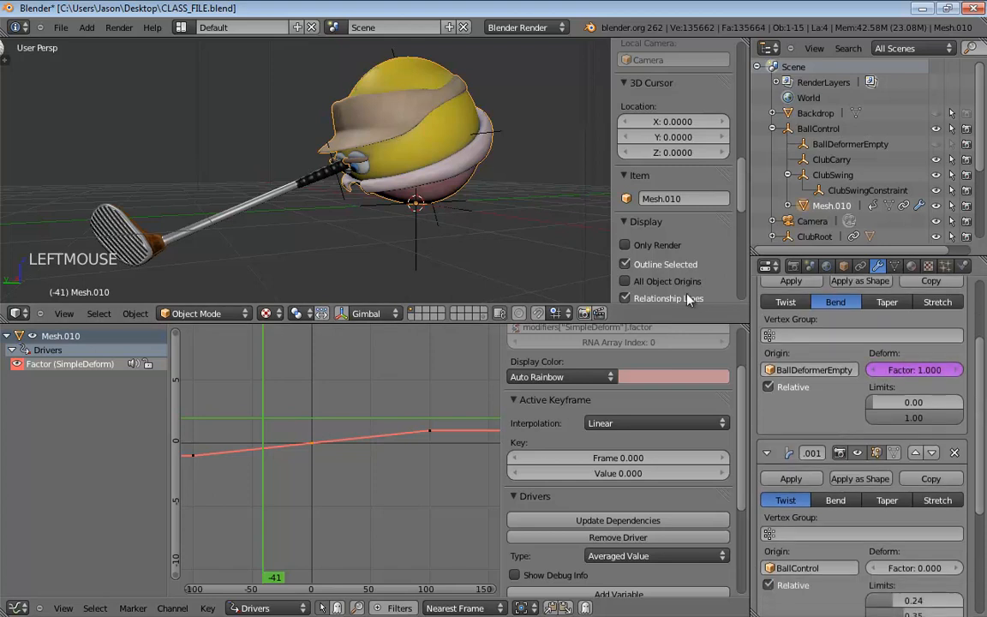
double_click(414, 246)
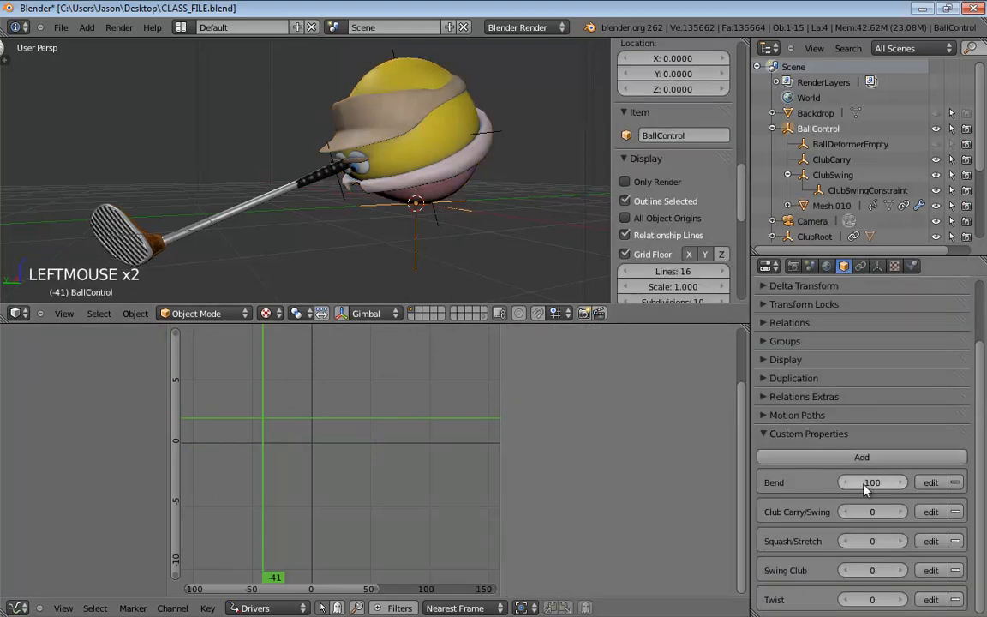
left_click_drag(872, 485, 409, 494)
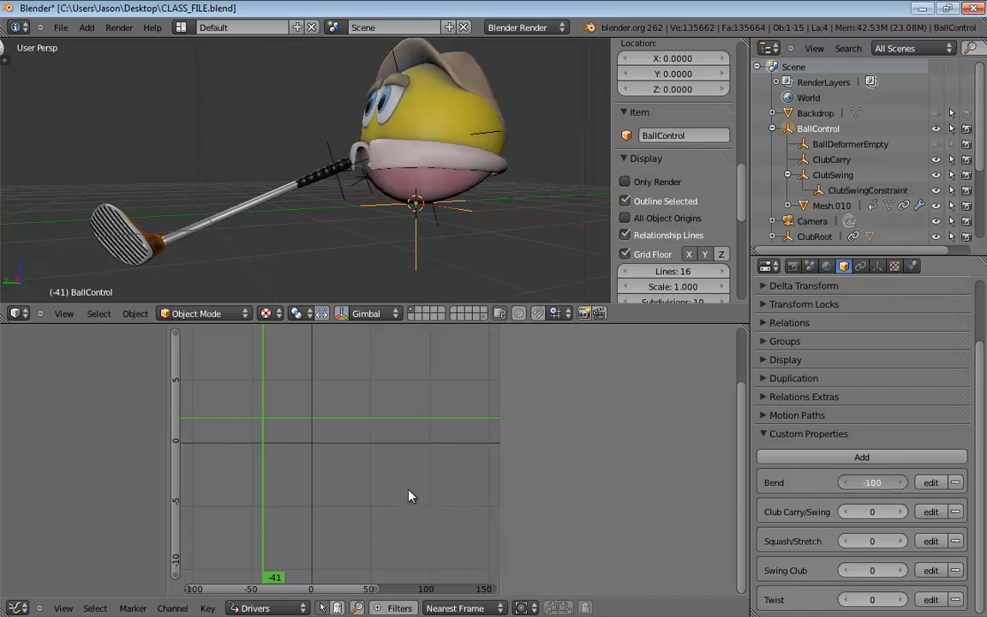
left_click_drag(539, 497, 465, 493)
left_click_drag(367, 496, 620, 488)
left_click_drag(551, 489, 234, 489)
left_click_drag(865, 482, 73, 474)
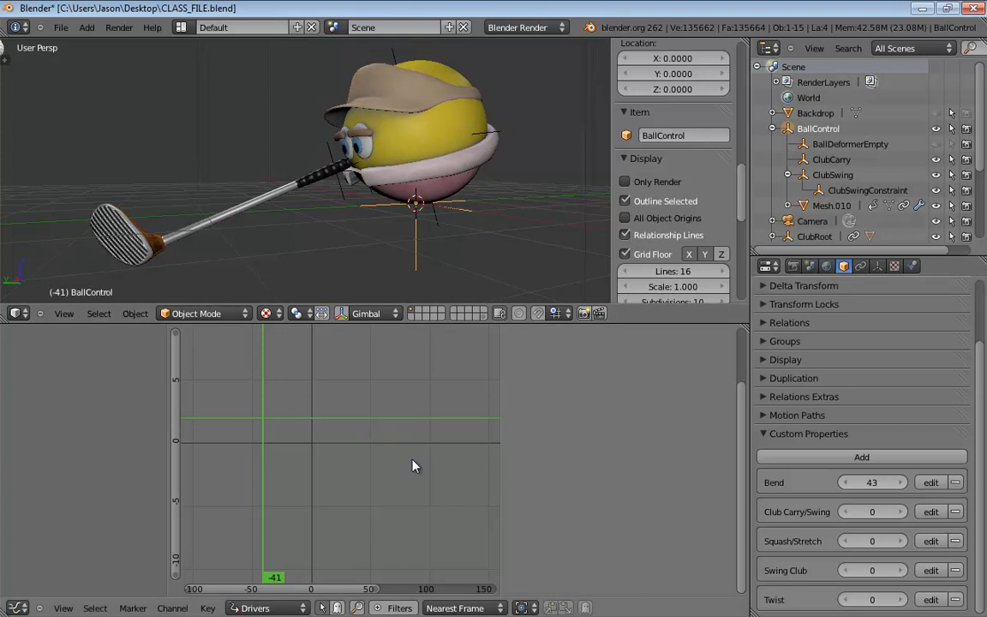
- Select ClubRoot and add a driver to the Influence of its Copy Location.001 constraint
left_click(451, 177)
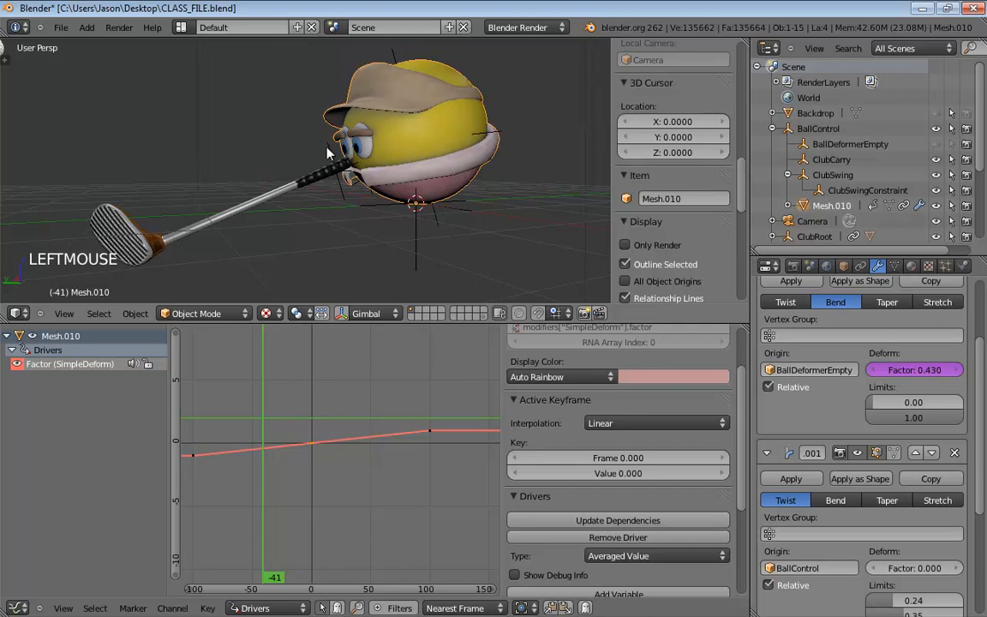
left_click(339, 175)
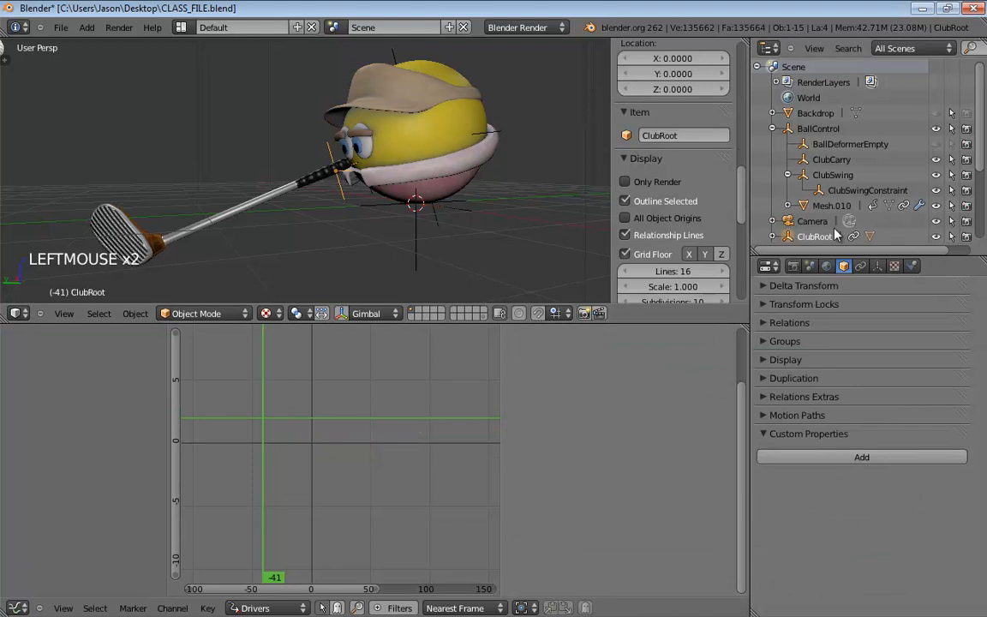
left_click(860, 265)
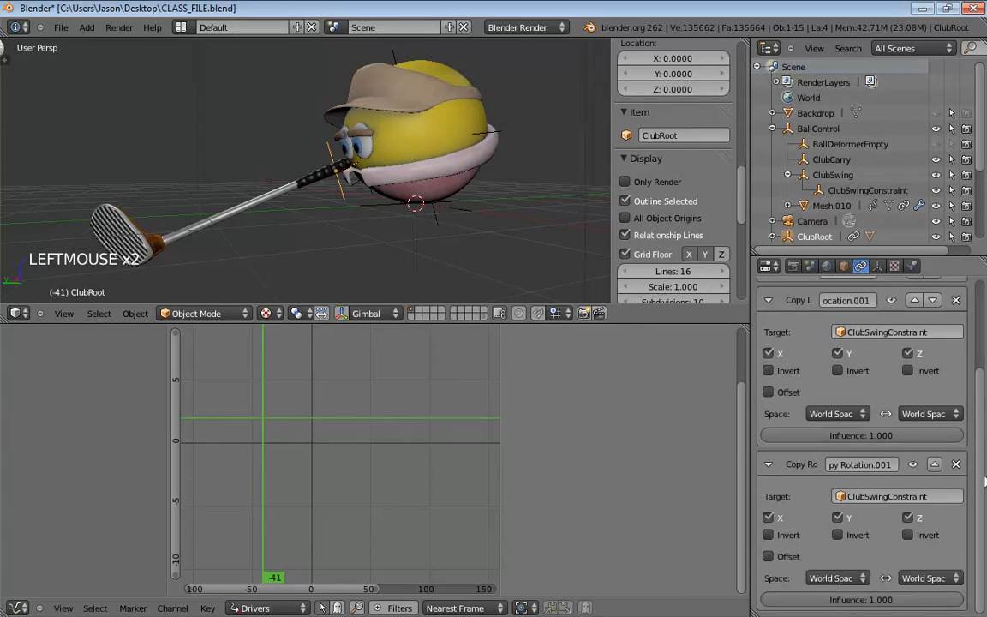
scroll(975, 455, "up", 1)
scroll(974, 455, "up", 5)
scroll(951, 400, "down", 2)
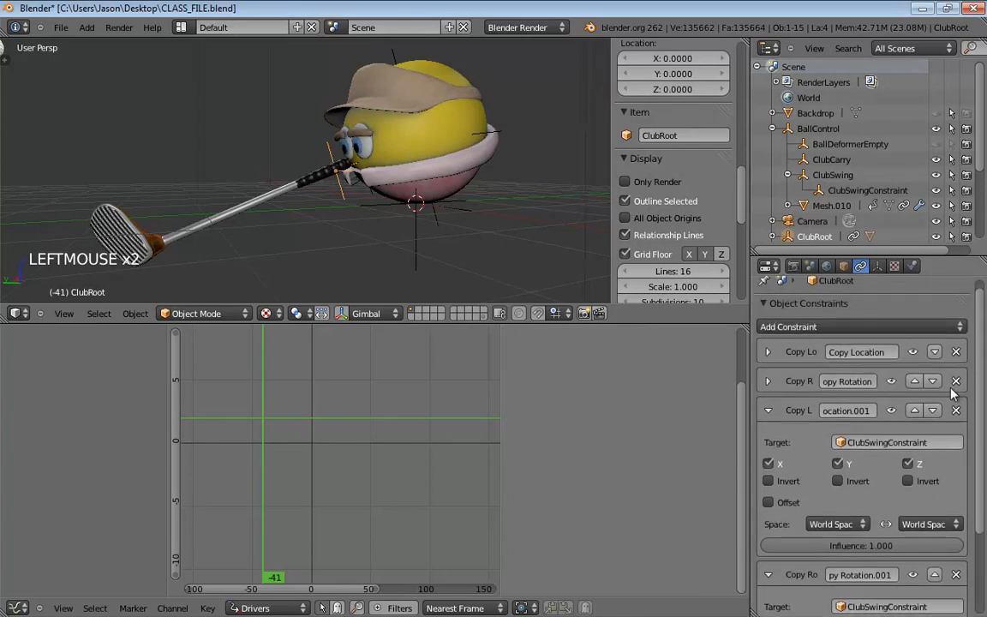
scroll(951, 400, "down", 1)
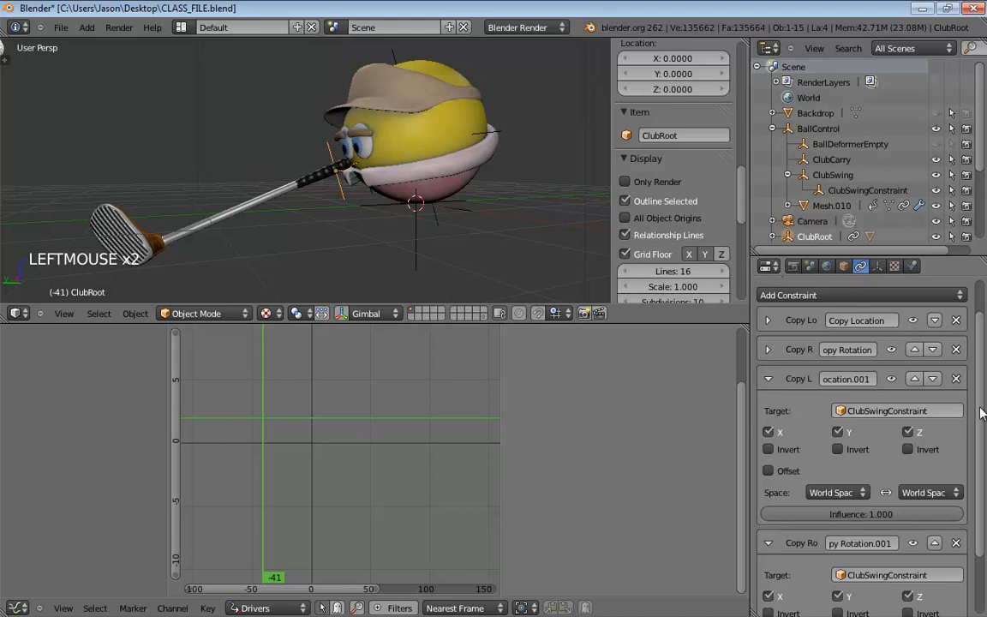
scroll(978, 412, "down", 2)
right_click(865, 476)
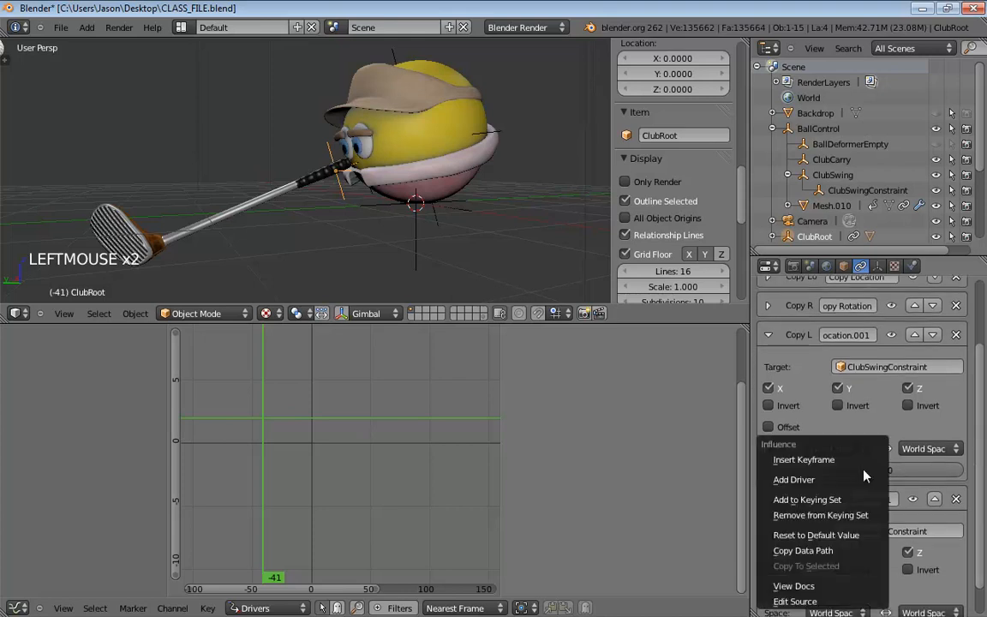
left_click(830, 478)
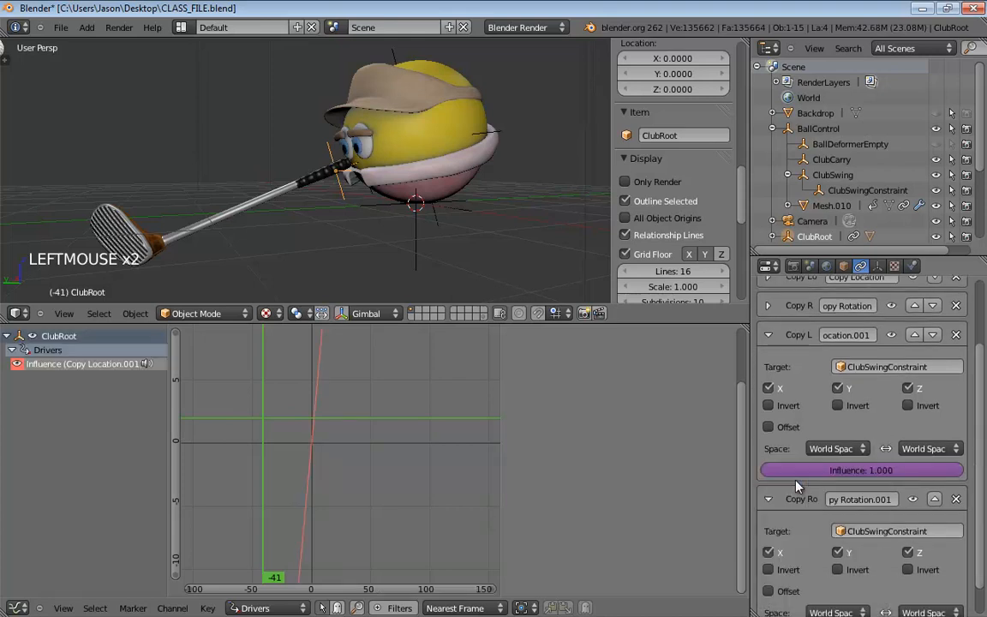
- Select the Copy Location.001 Influence driver curve and set its driver type to Averaged Value
left_click(50, 363)
middle_click_drag(302, 425, 302, 431, "ctrl")
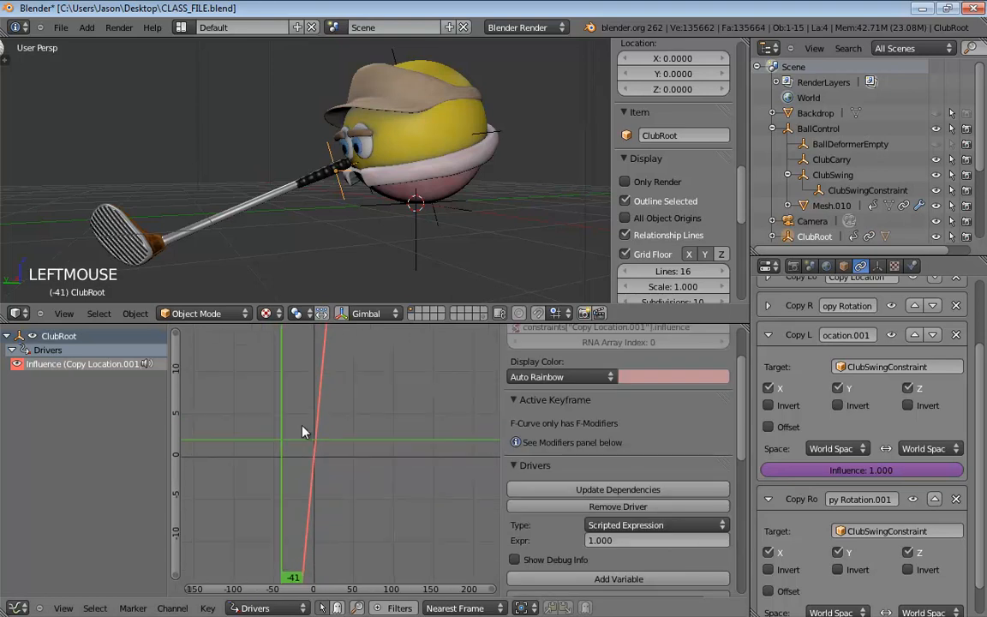
scroll(744, 422, "down", 3)
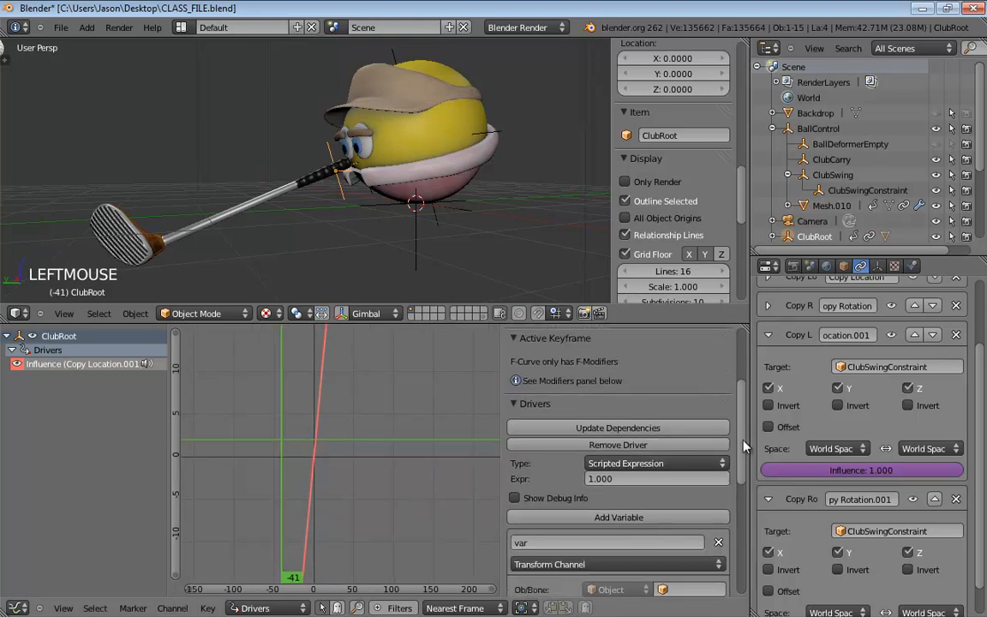
left_click(631, 464)
left_click(629, 448)
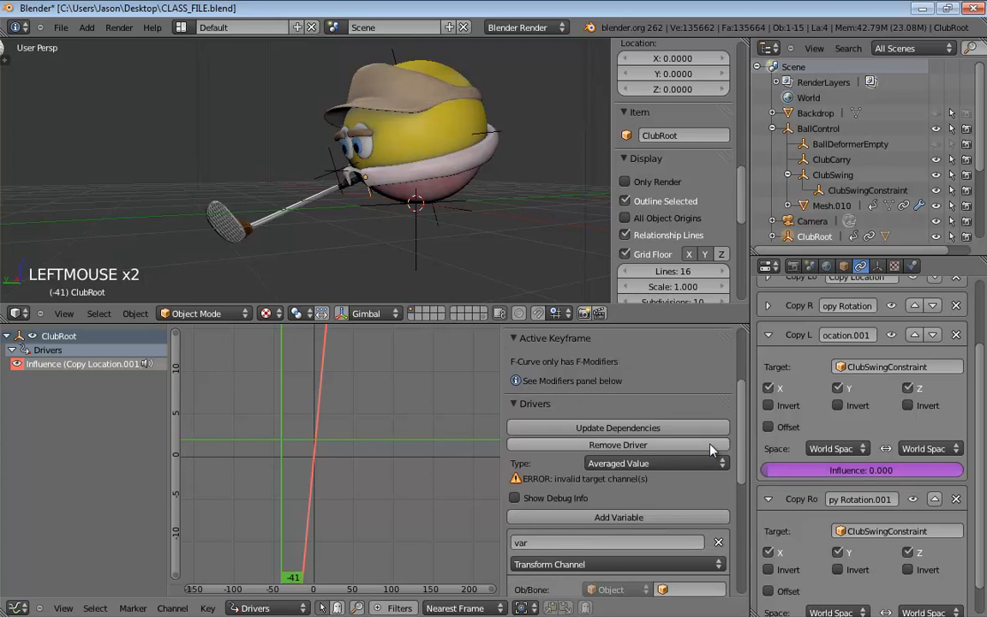
- Remove the default variable and the Generator modifier from the Influence driver
scroll(743, 430, "down", 1)
scroll(744, 430, "down", 3)
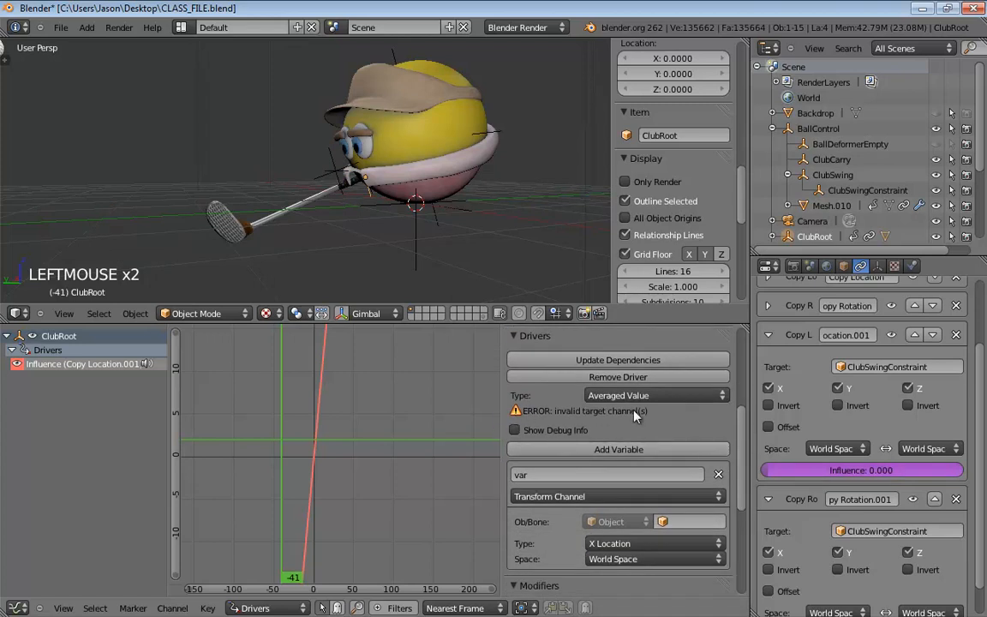
left_click(719, 473)
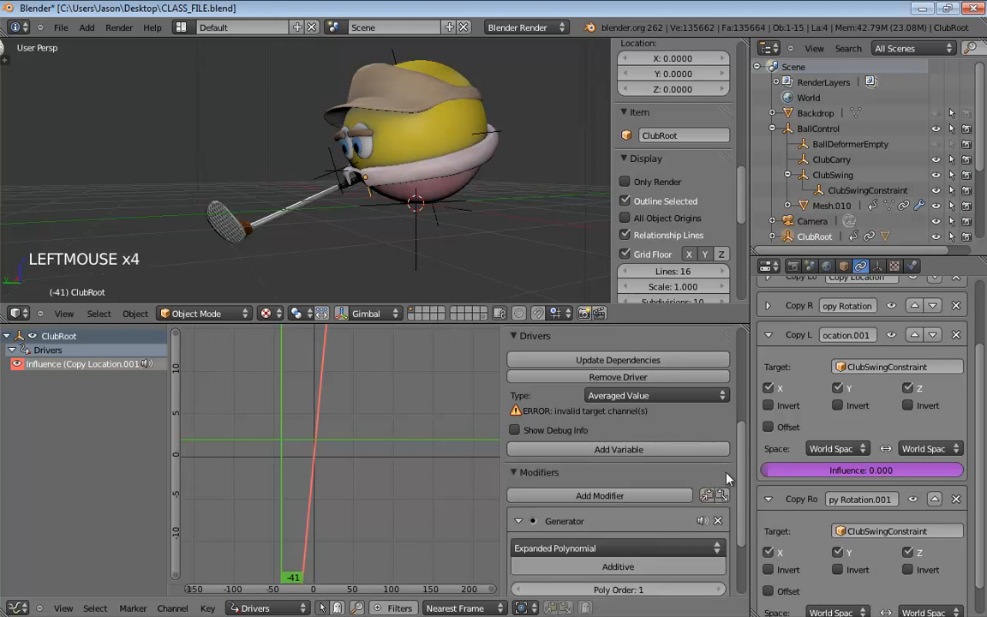
left_click(719, 521)
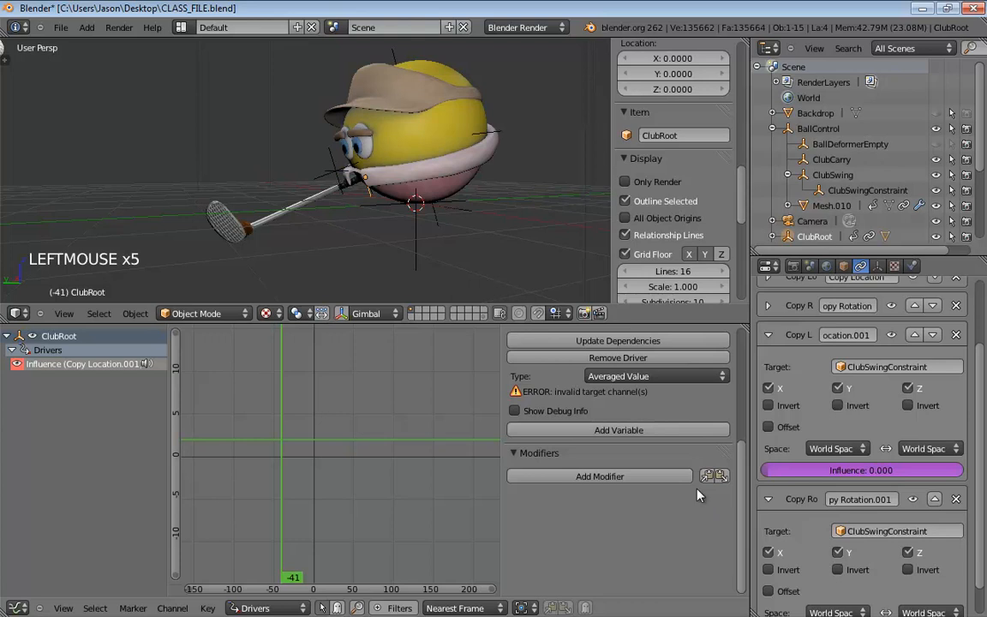
- Add a driver variable named varClubCarrySwing that uses BallControl as its single-property target object
left_click(613, 430)
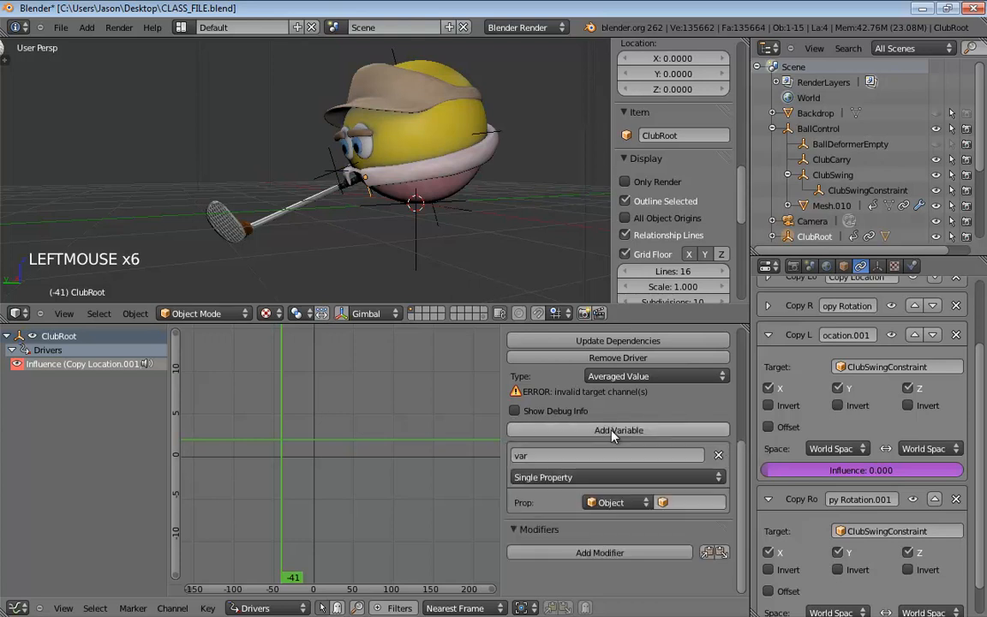
left_click(572, 458)
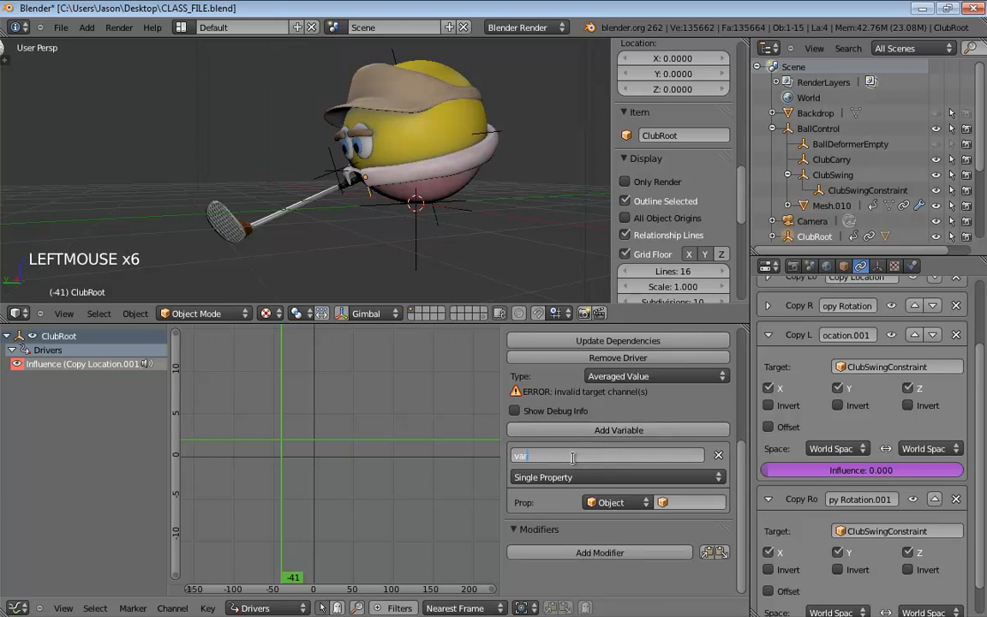
type("ClubCarrySwing")
key("Return")
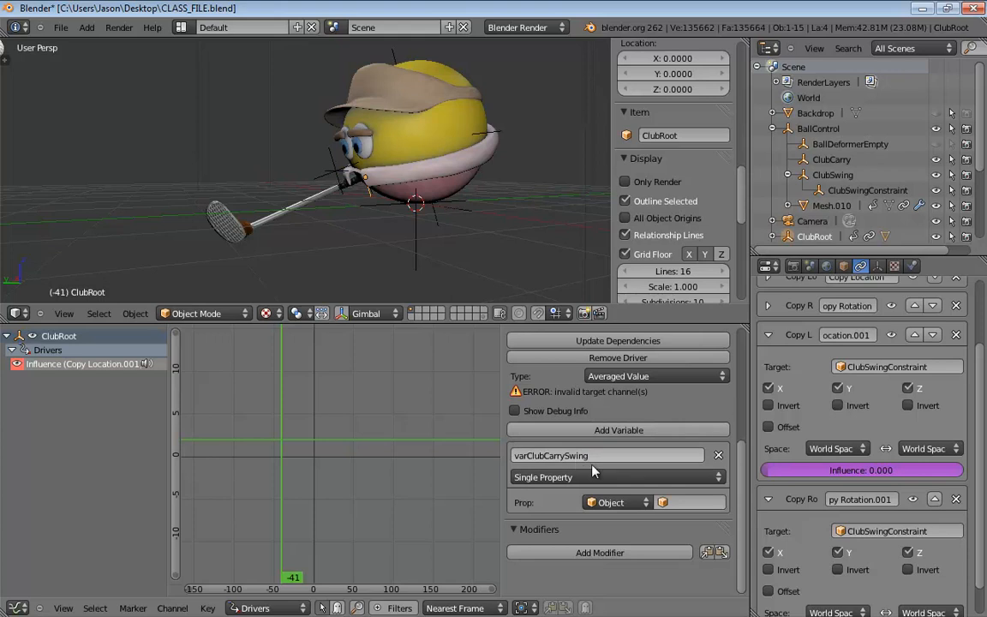
left_click(683, 502)
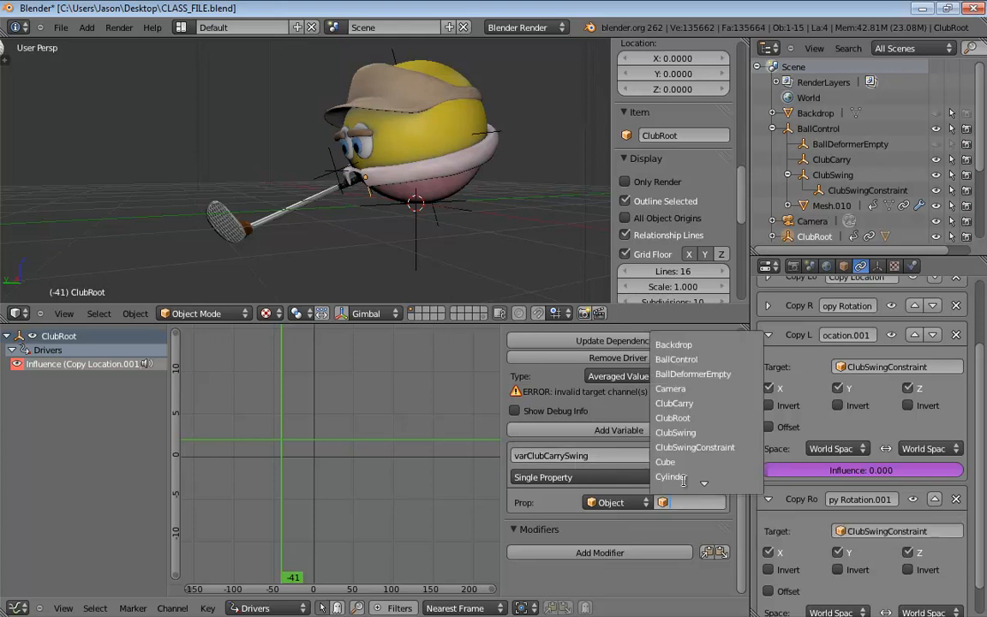
left_click(686, 359)
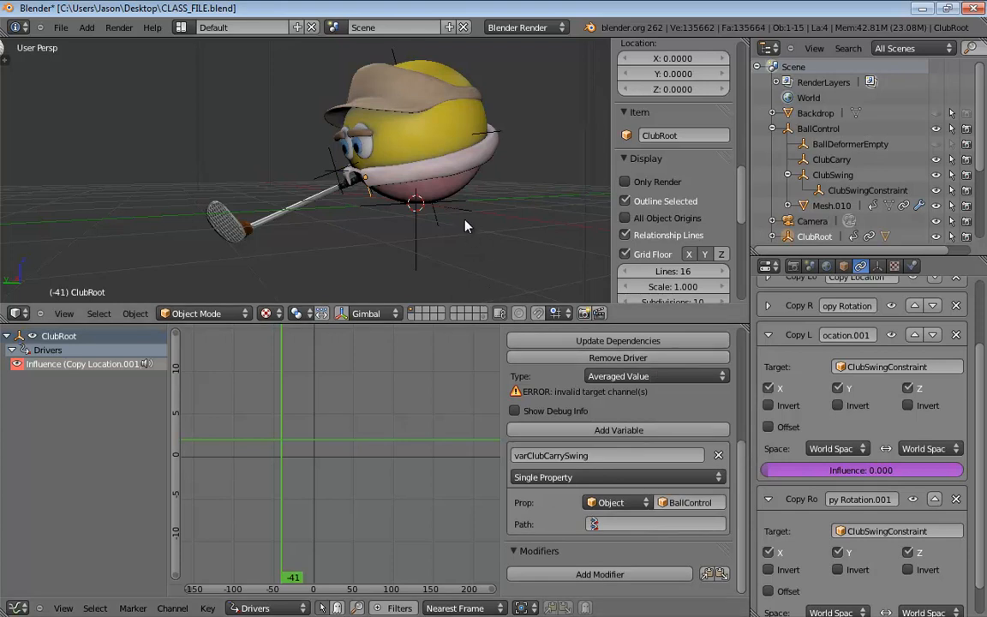
- Select BallControl and copy the data path of its Club Carry/Swing custom property
left_click(417, 248)
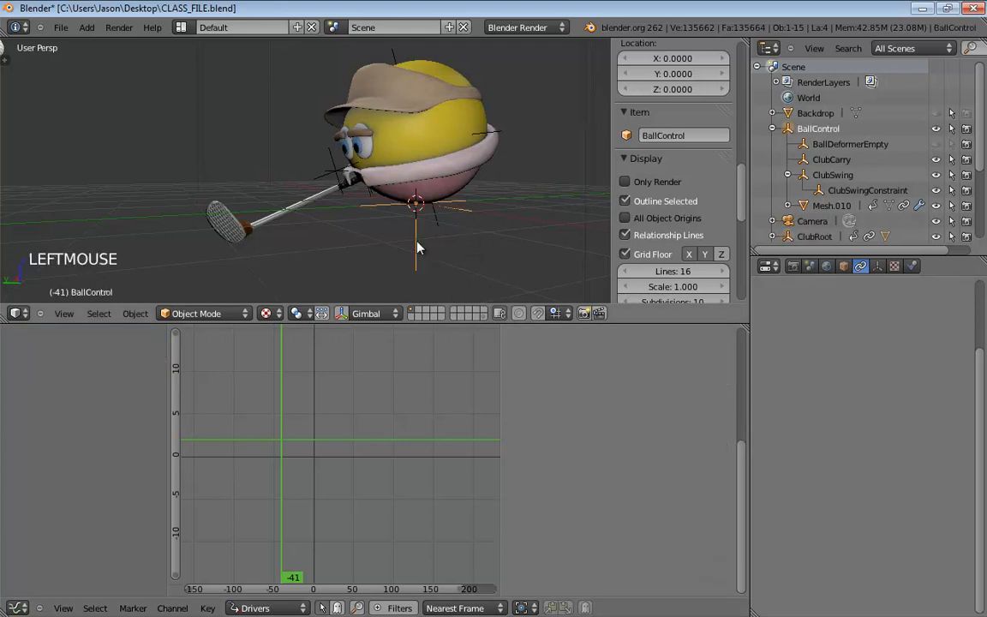
left_click(844, 266)
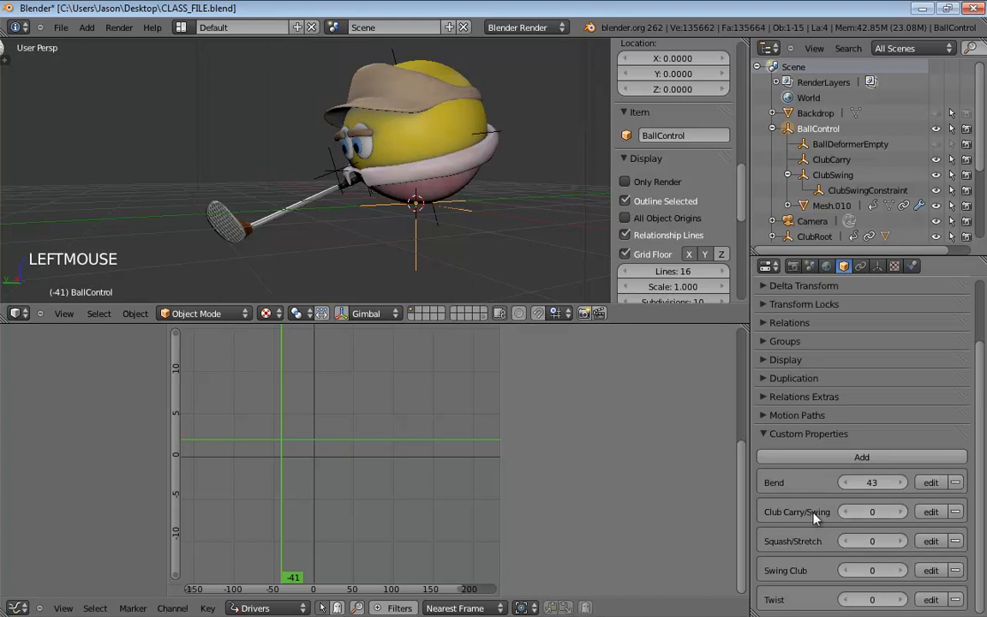
right_click(869, 512)
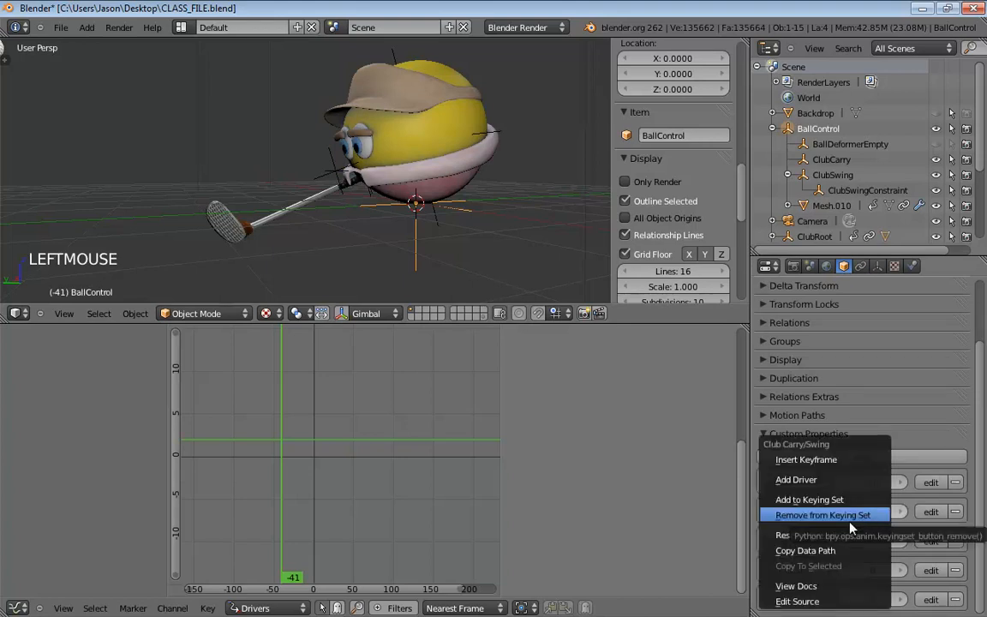
left_click(805, 551)
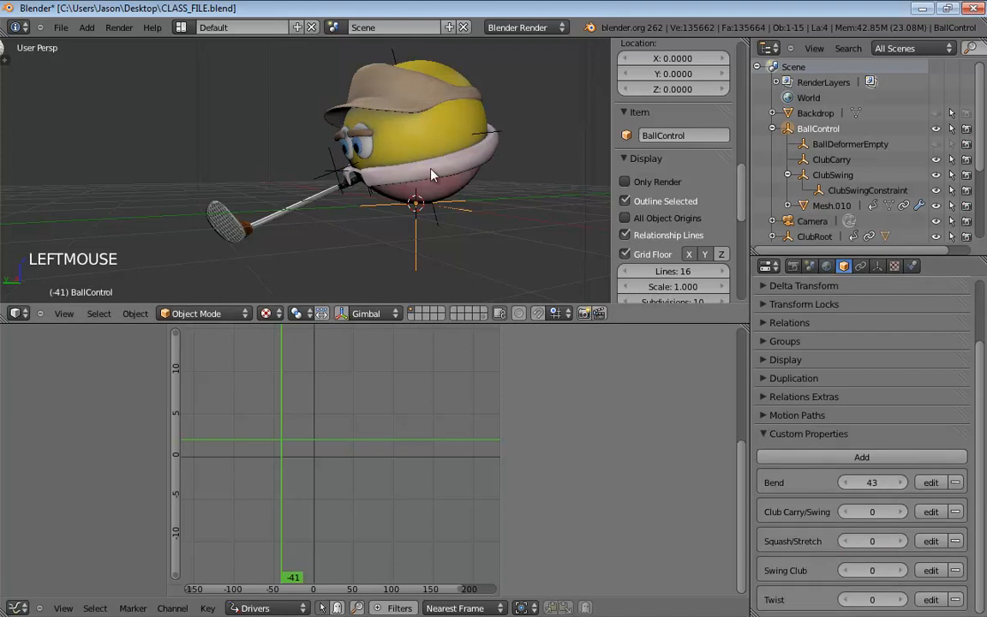
- Paste the ["Club Carry/Swing"] data path into the varClubCarrySwing variable of ClubRoot's Influence driver and update its dependencies
left_click(452, 171)
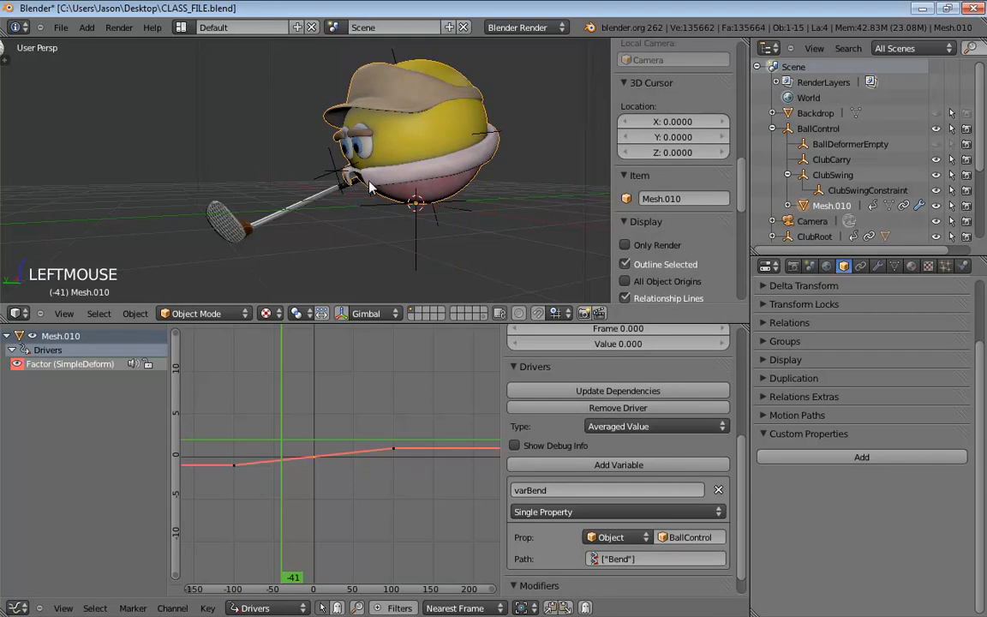
left_click(337, 169)
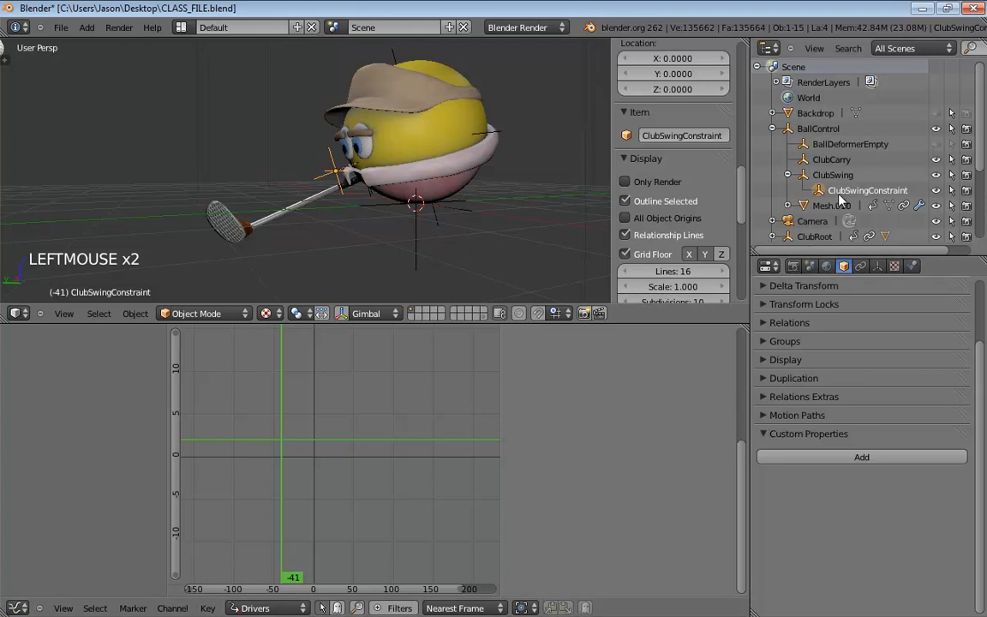
left_click(812, 238)
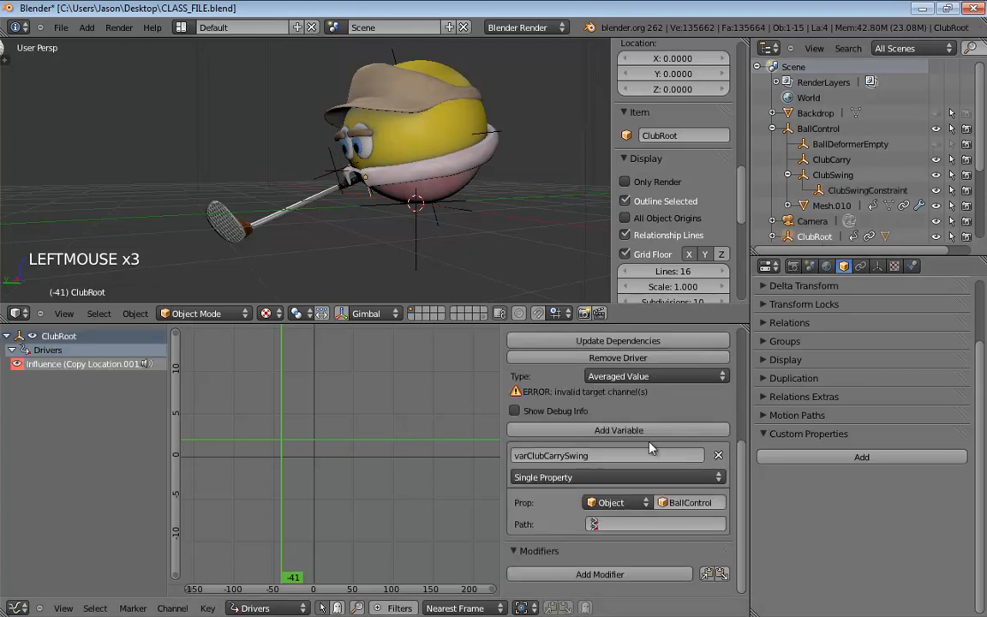
left_click(626, 525)
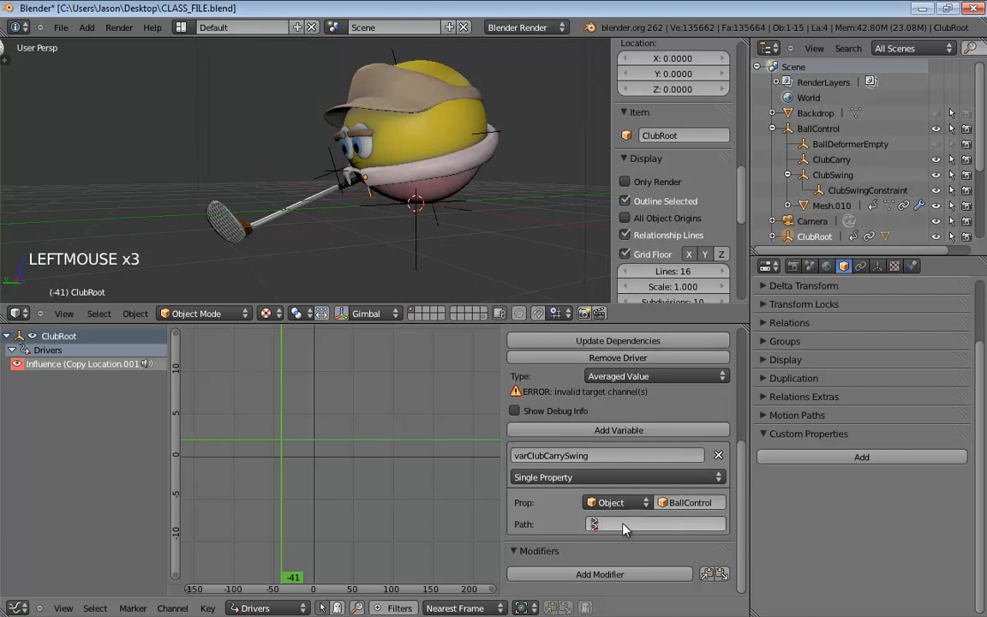
type("[\"Club Carry/Swing\"]")
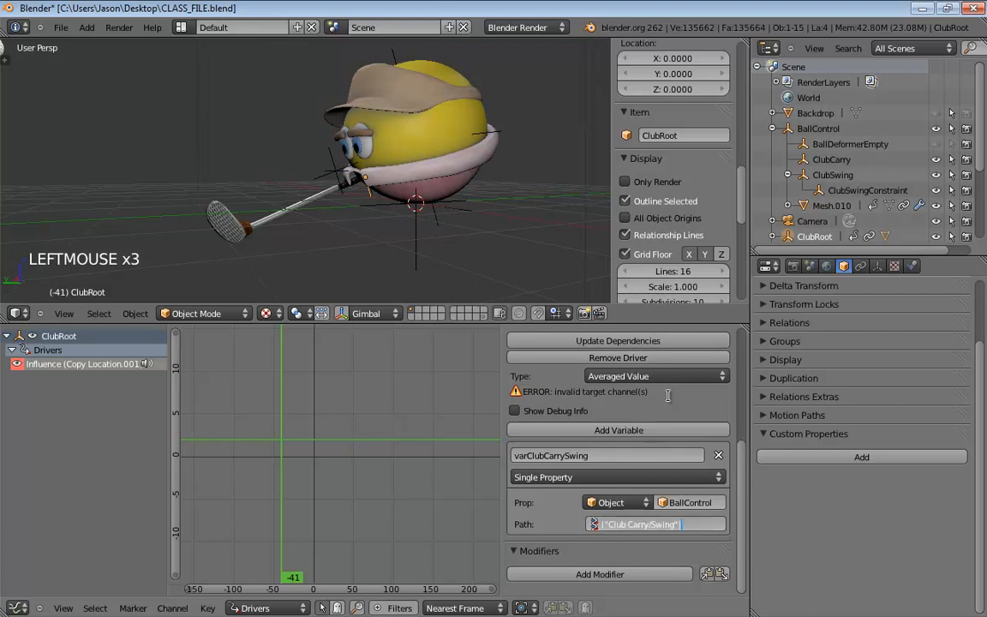
left_click(623, 341)
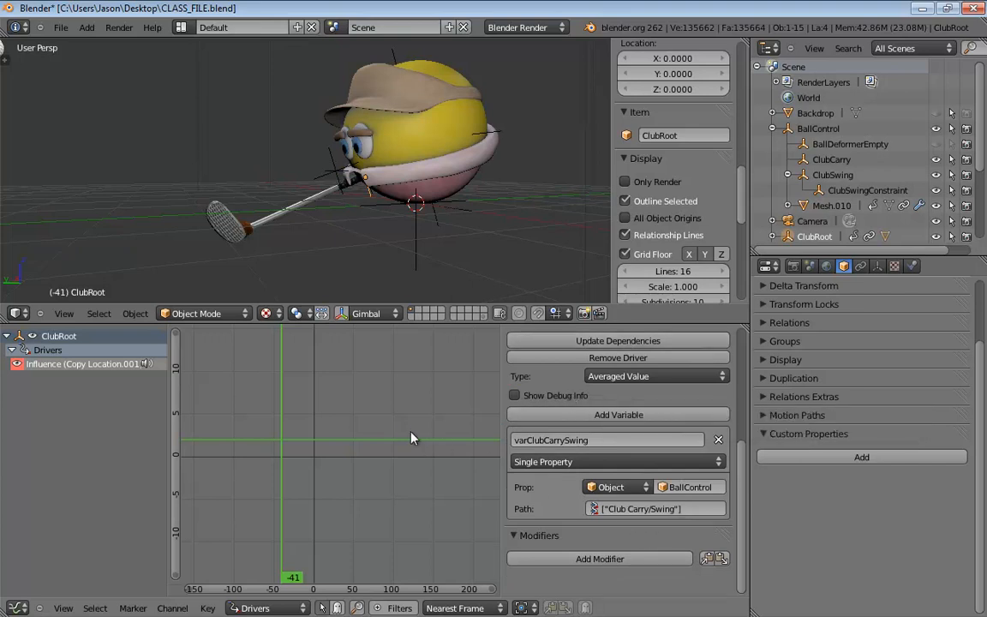
- Add a keyframe to ClubRoot's Influence driver curve with Linear interpolation, frame 0 and value 0
left_click(314, 463, "ctrl")
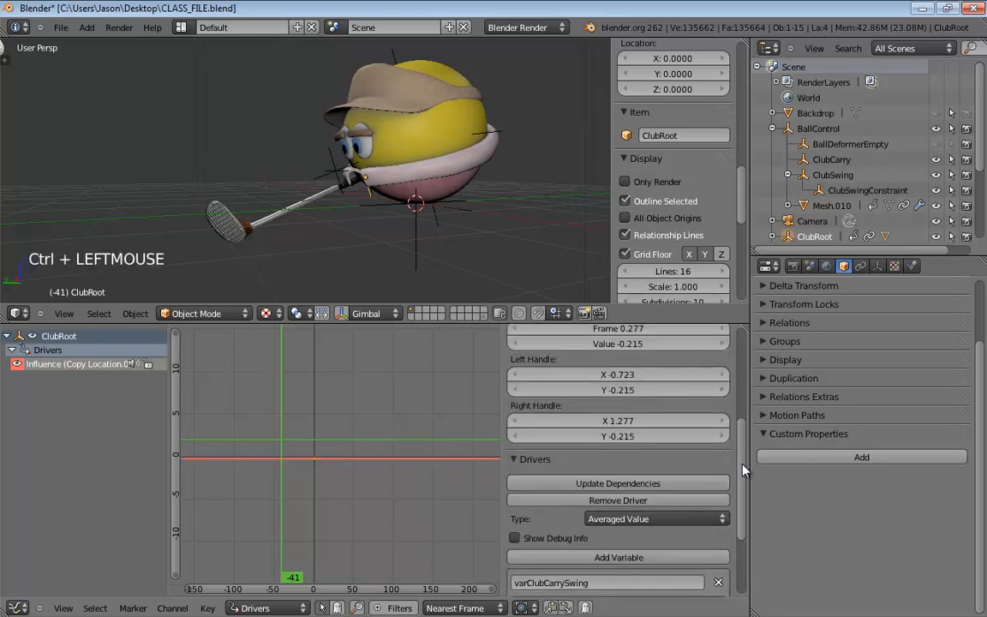
scroll(668, 418, "up", 5)
scroll(743, 417, "up", 4)
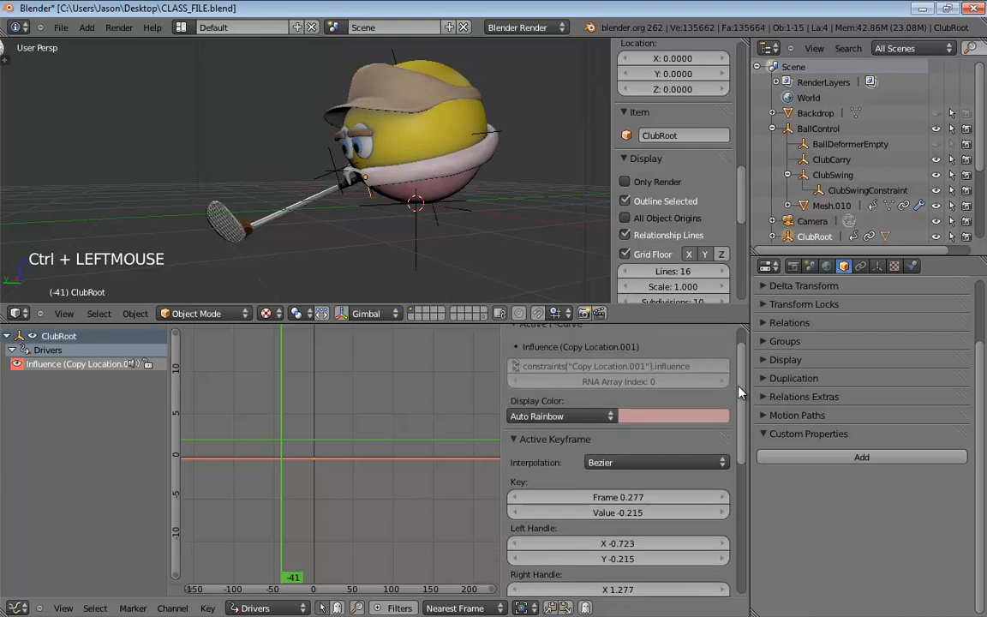
scroll(739, 392, "down", 2)
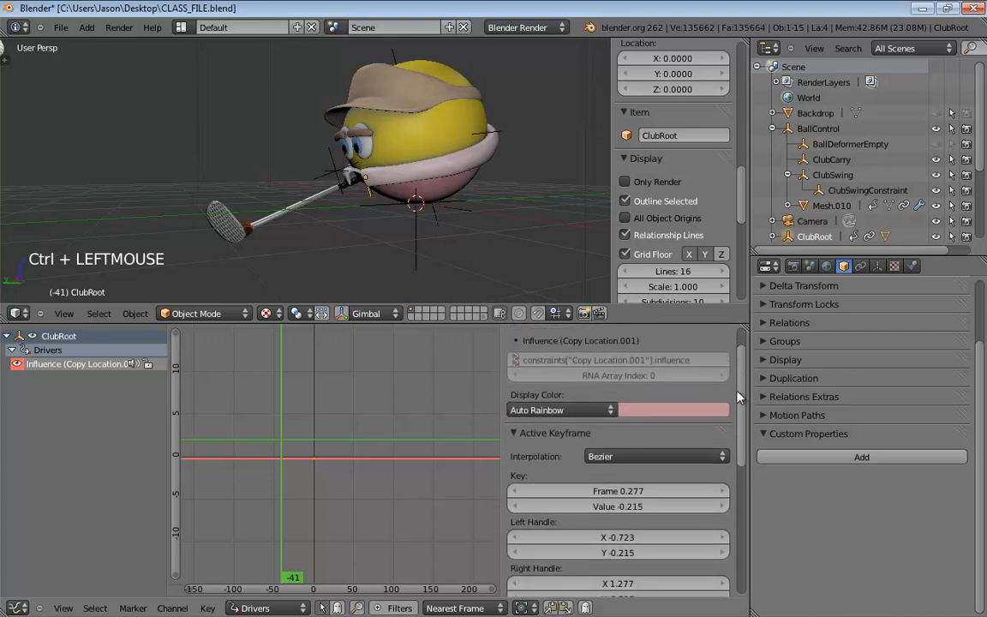
left_click(634, 459)
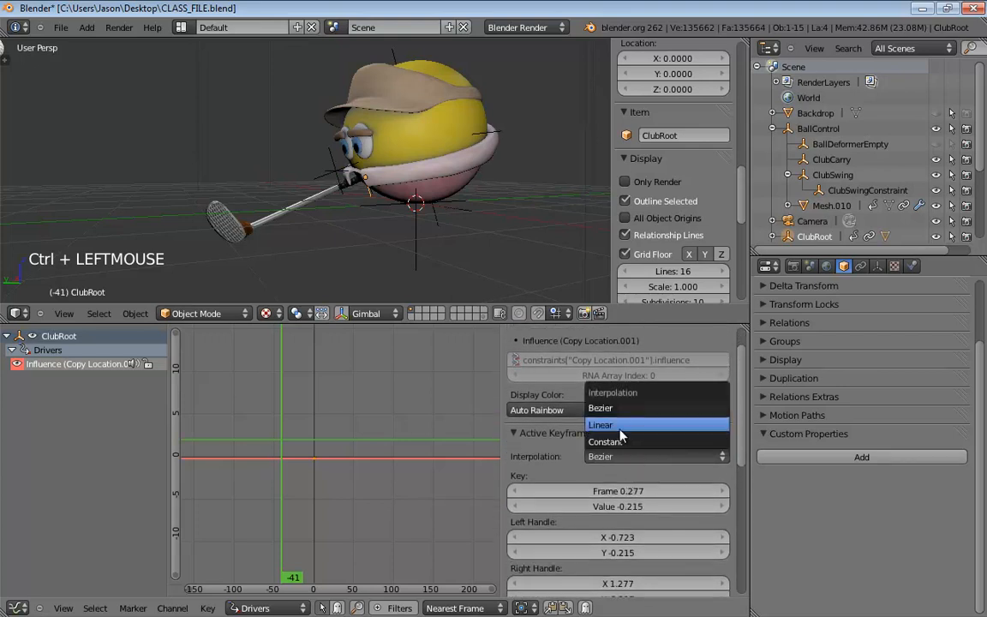
left_click(634, 425)
left_click(634, 494)
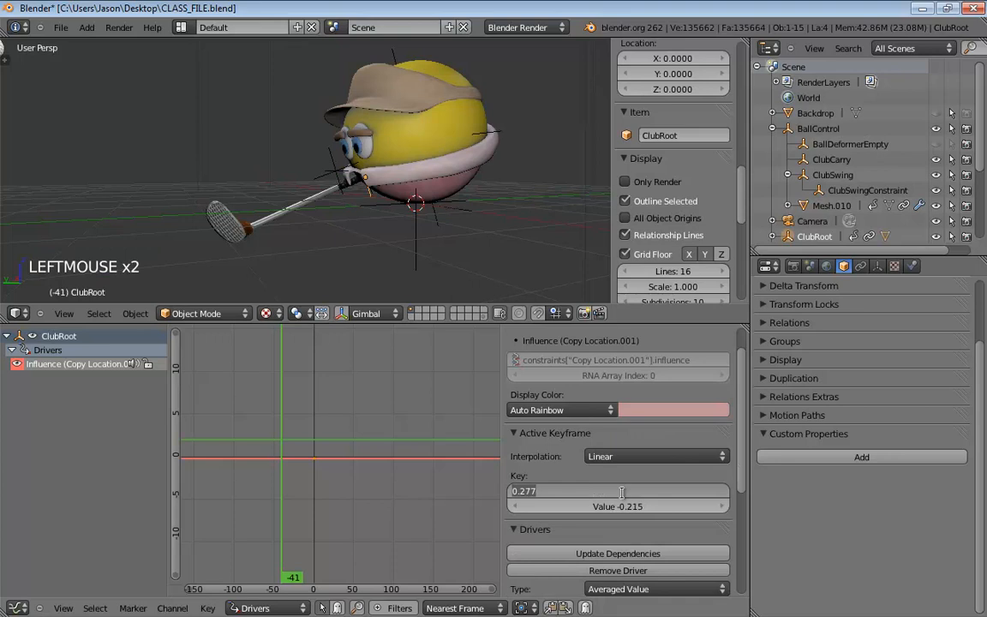
type("0")
key("Tab")
type("0")
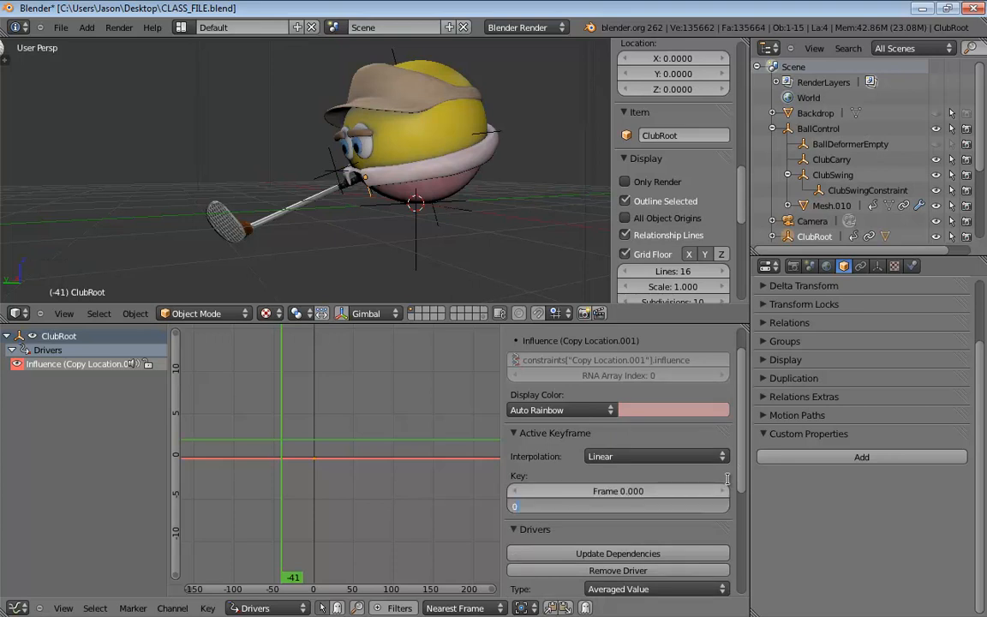
key("Return")
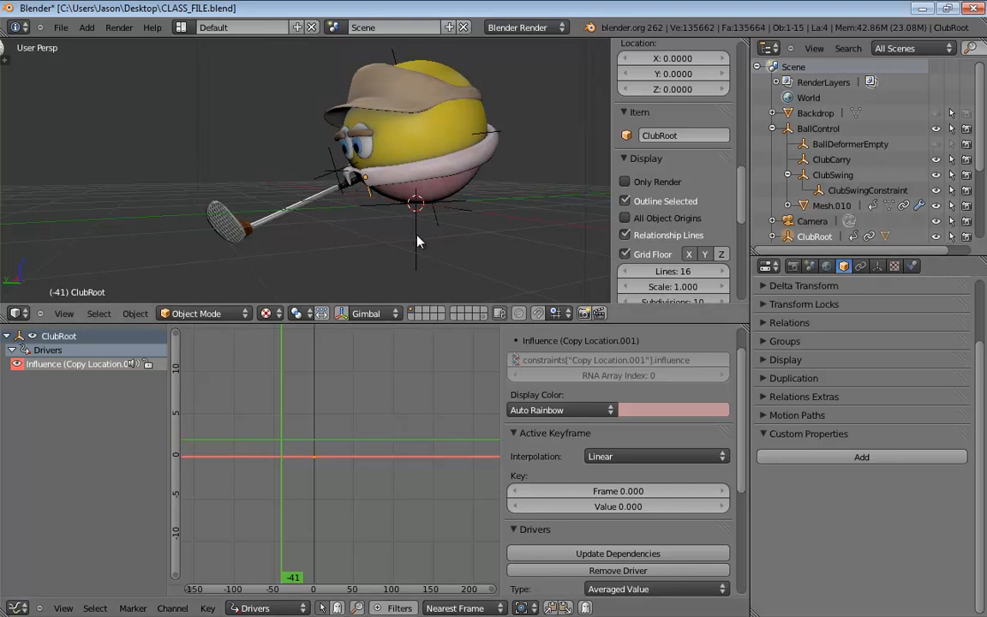
- Select BallControl and lower its Club Carry/Swing custom property to -100
left_click(374, 211)
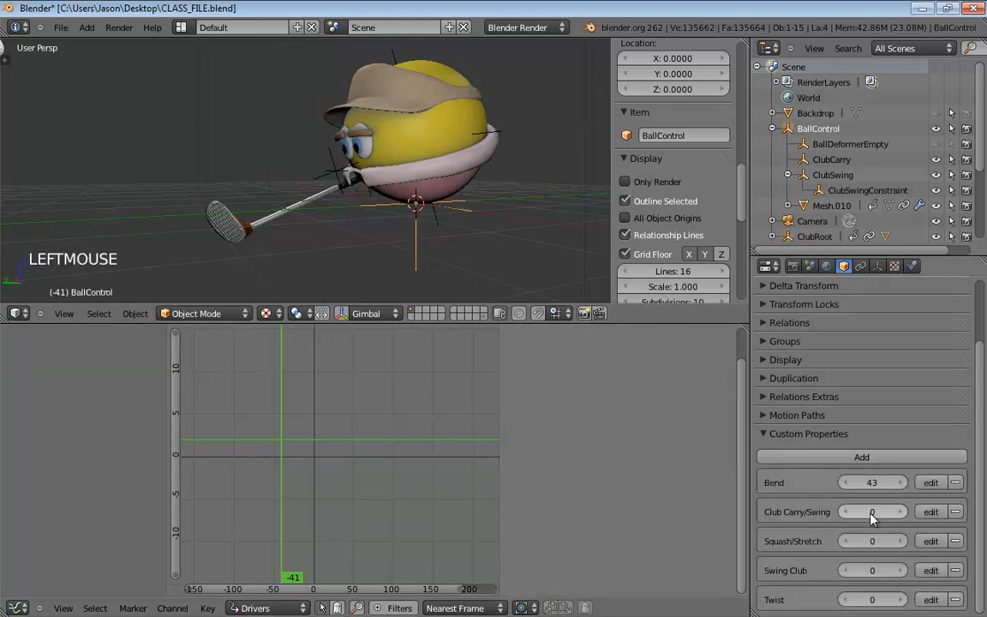
left_click_drag(855, 521, 403, 540)
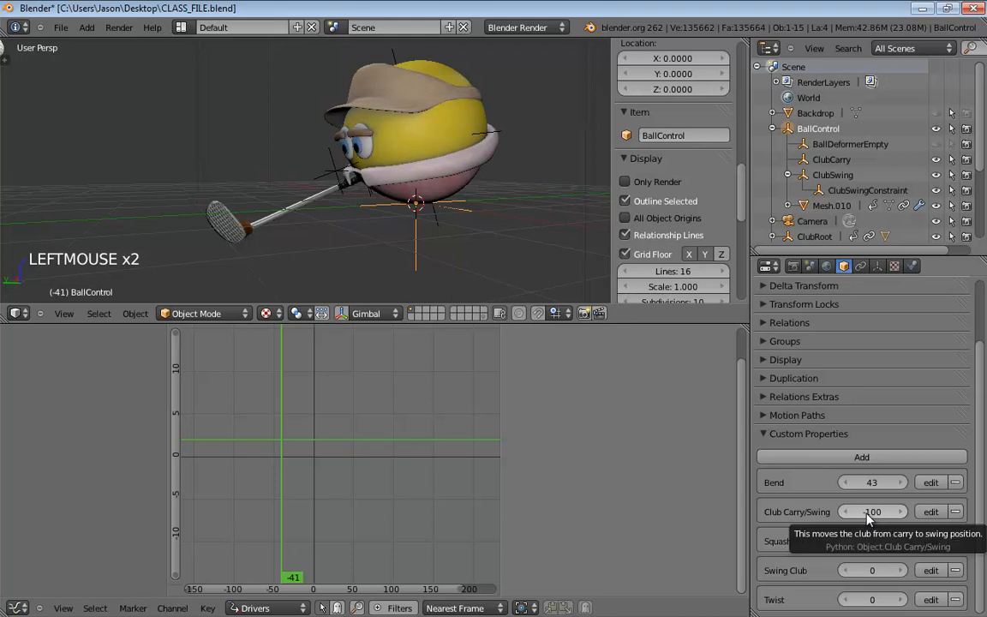
left_click_drag(853, 512, 518, 491)
left_click_drag(880, 514, 343, 538)
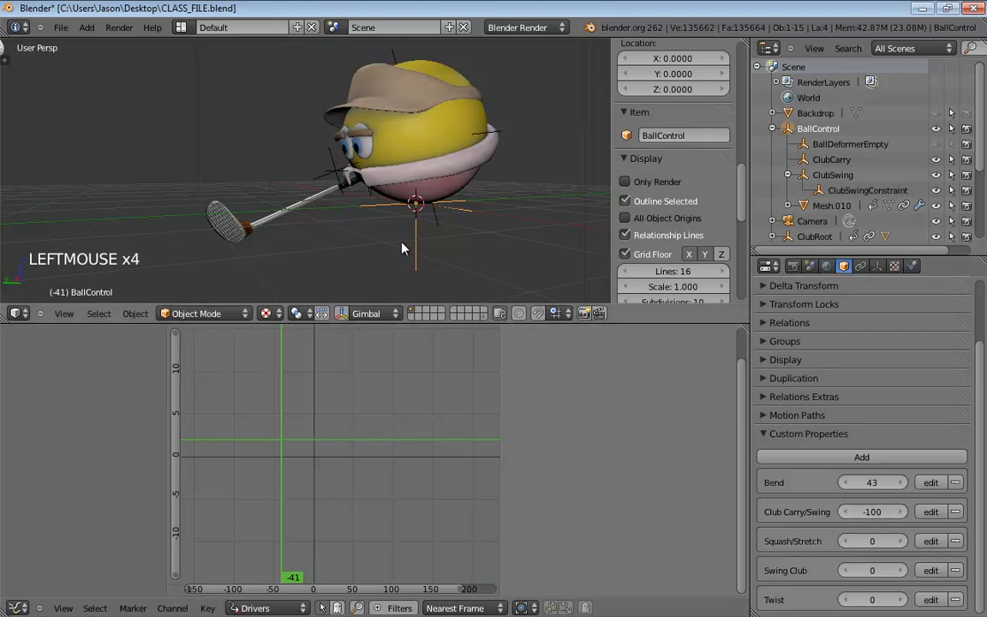
- Paste a copy of the zero-value keyframe onto ClubRoot's Influence driver curve and set its frame to -100
left_click(814, 236)
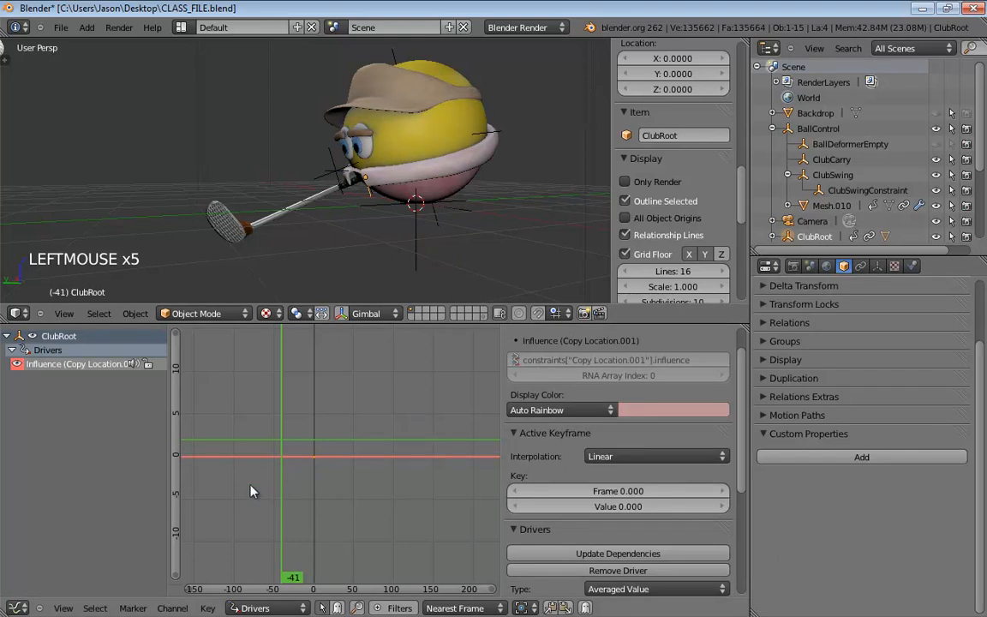
key("ctrl+v")
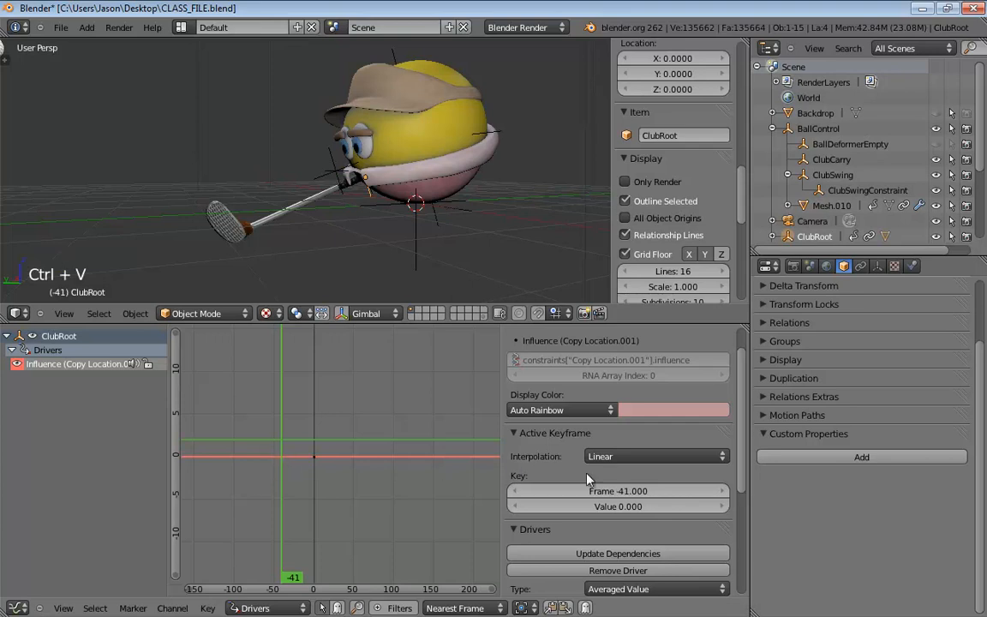
left_click(626, 489)
type("-")
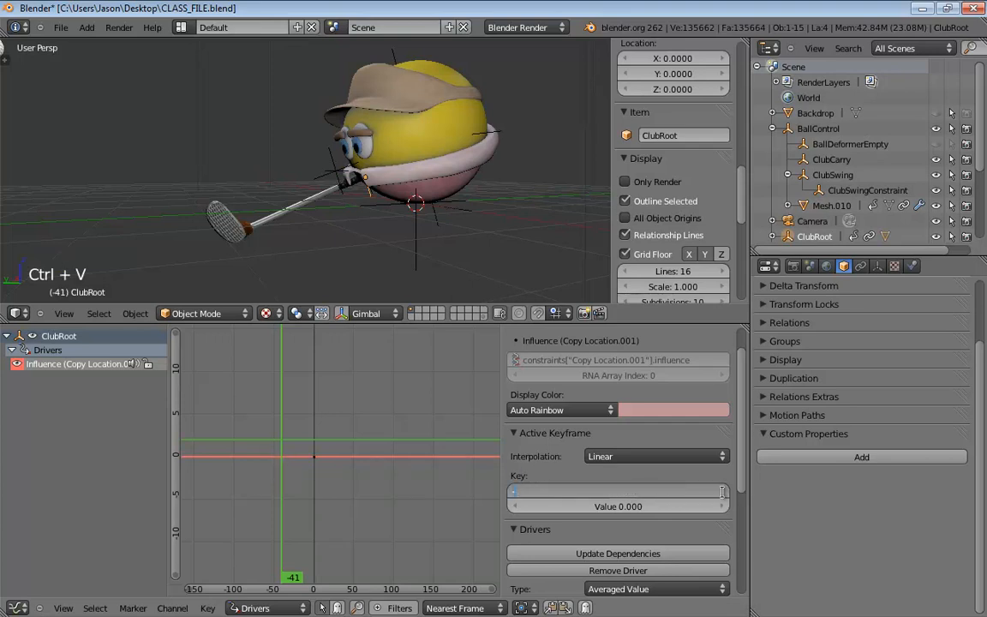
type("100")
key("Return")
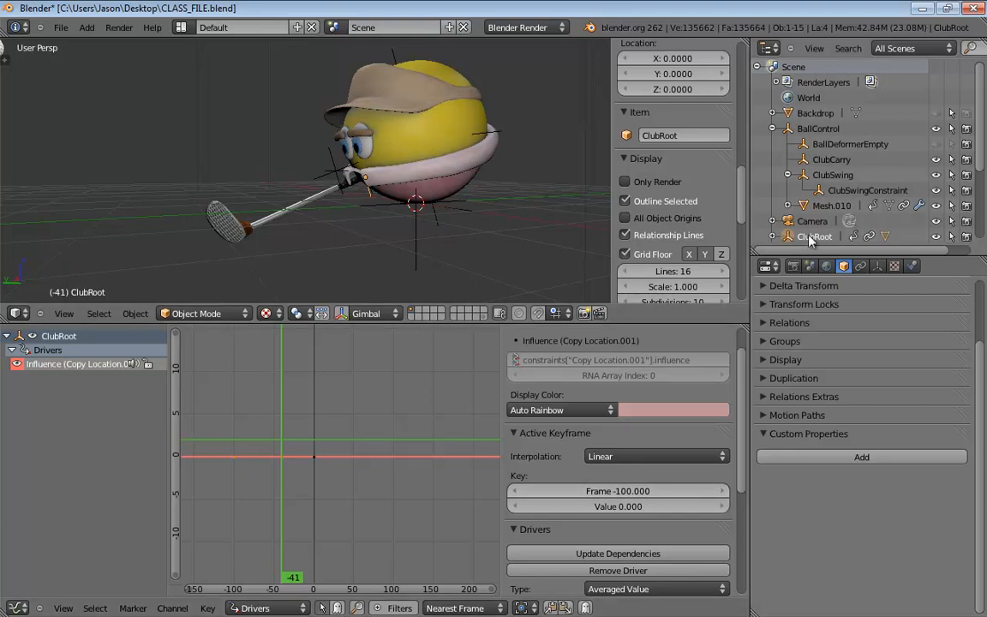
- Paste another keyframe onto the Copy Location.001 Influence driver curve and set it to frame 100, value 1
left_click(860, 266)
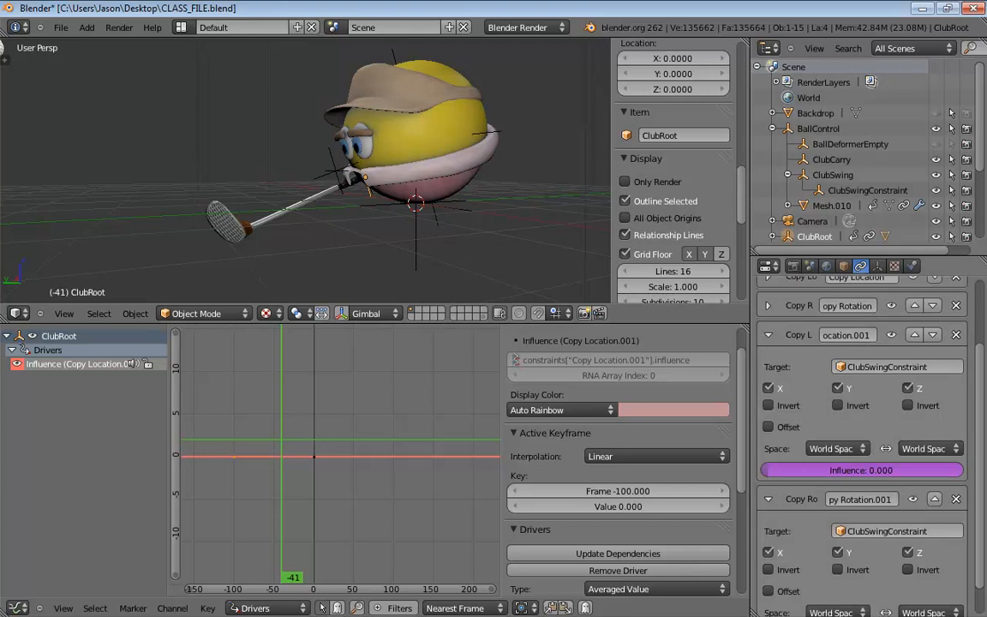
scroll(984, 439, "down", 1)
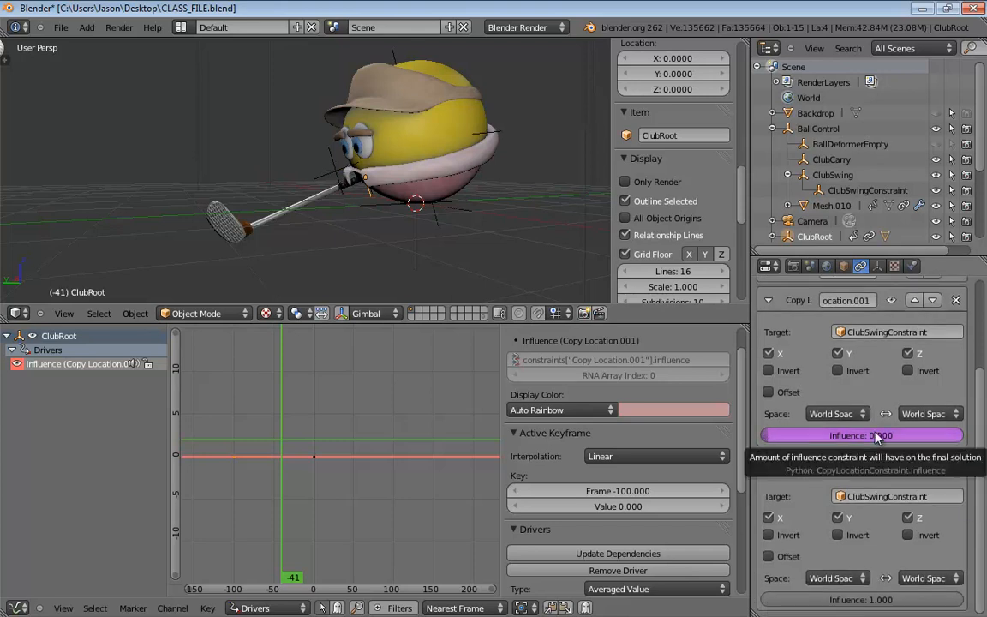
middle_click_drag(359, 248, 475, 274)
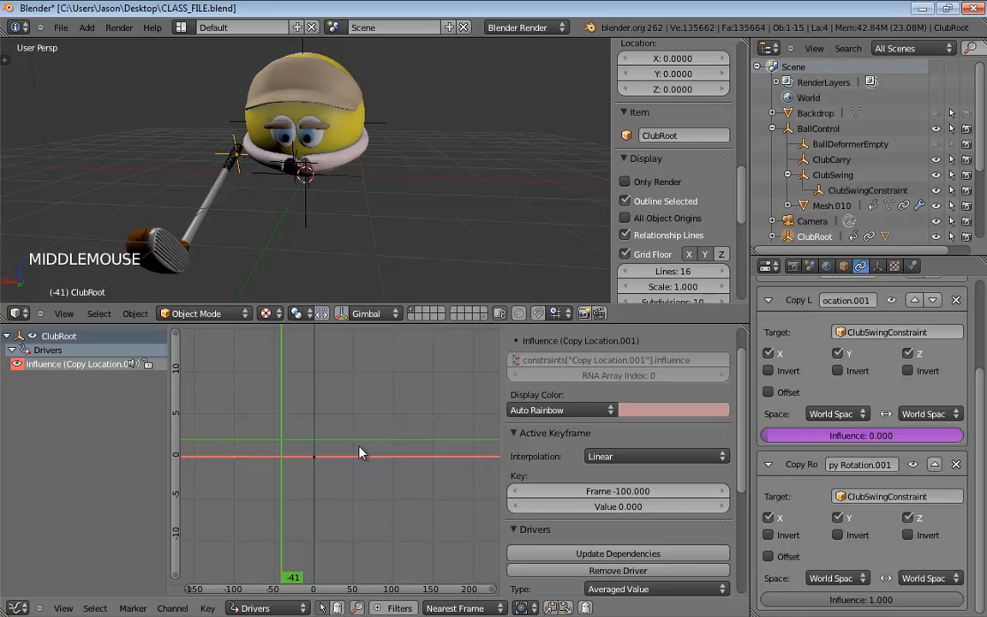
right_click(390, 471)
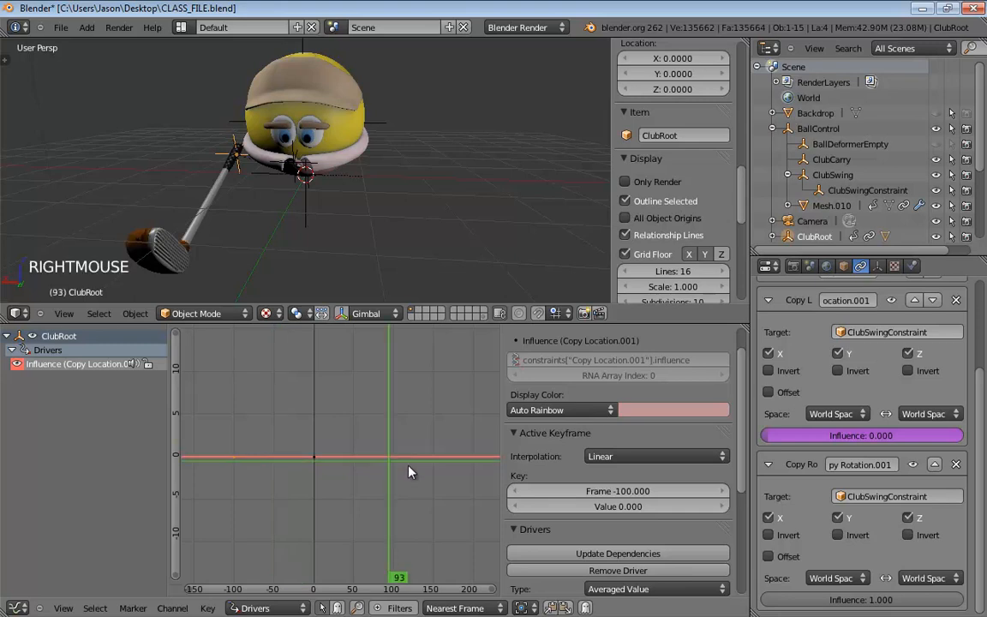
key("ctrl+v")
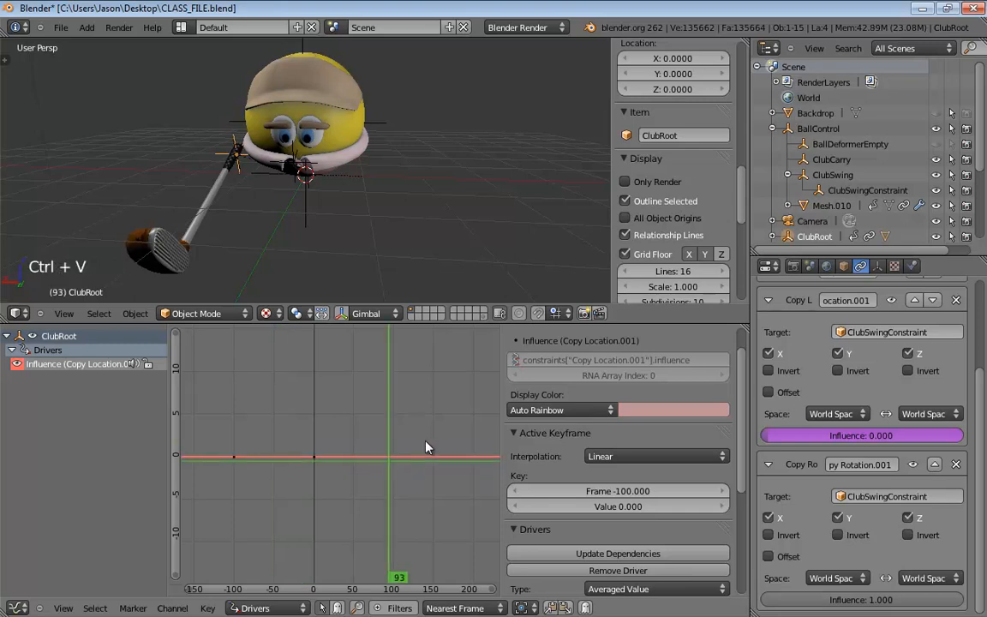
right_click(425, 441)
right_click(389, 457)
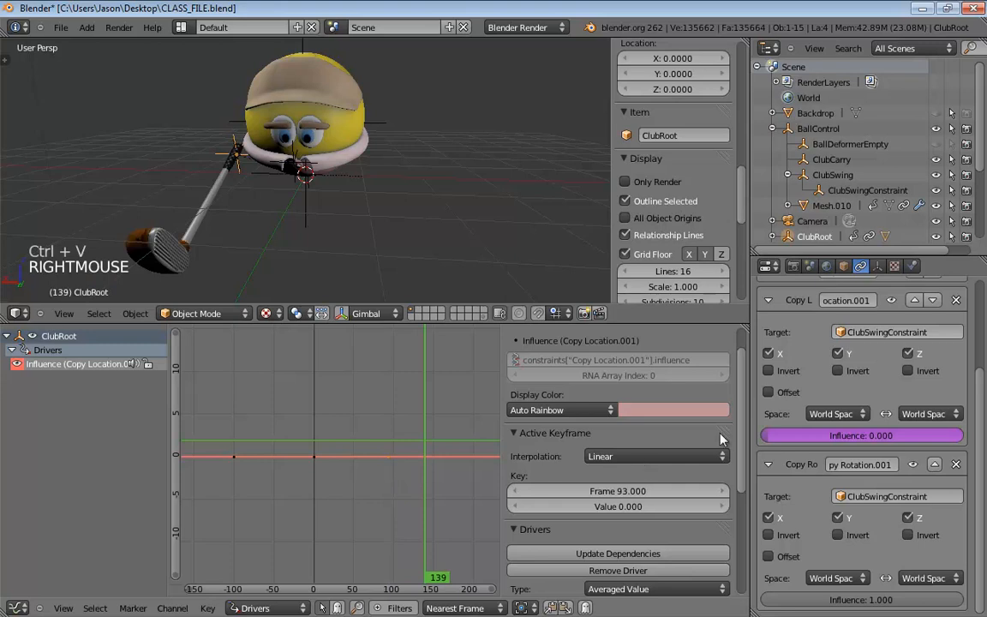
left_click(642, 489)
type("100")
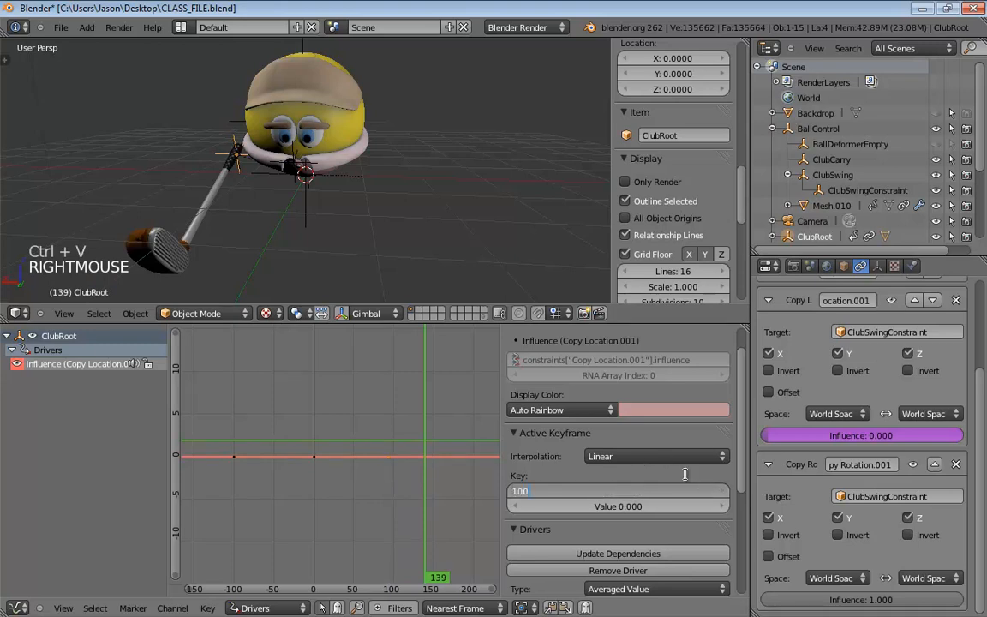
key("Tab")
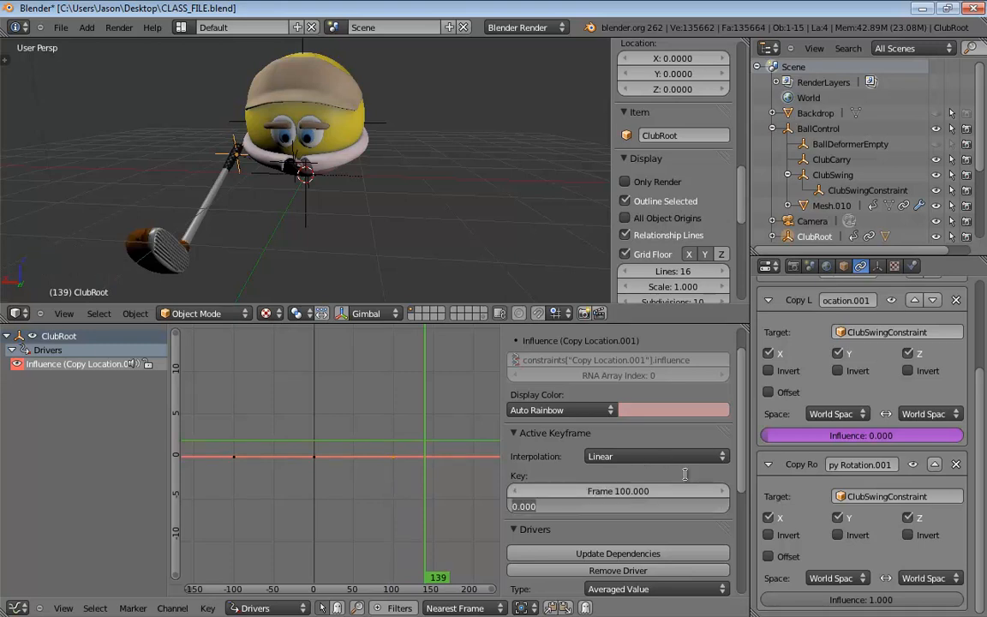
type("1")
key("Return")
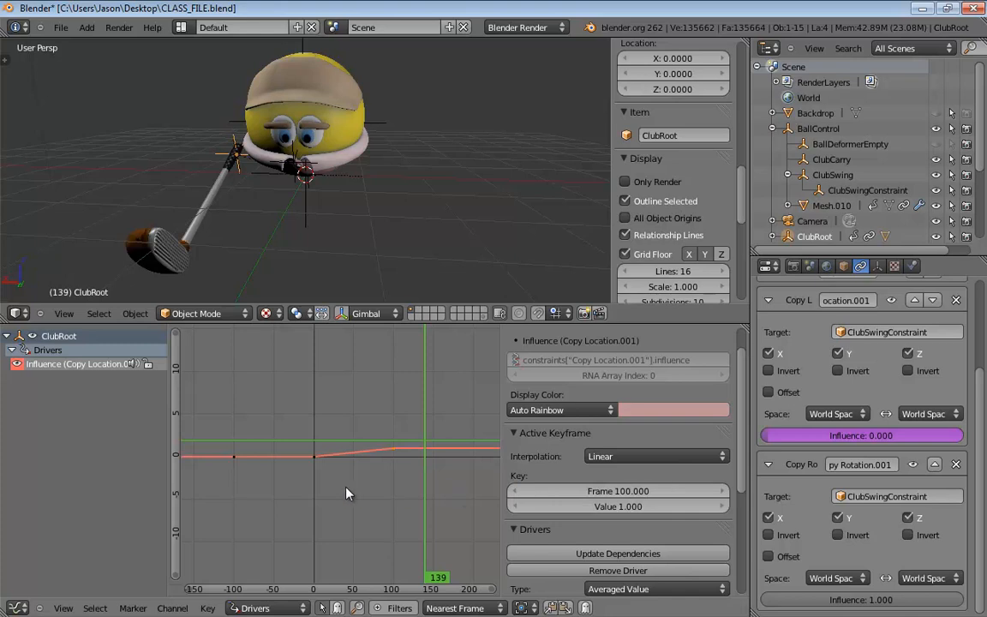
- Delete the middle keyframe at frame 0 from the Influence driver curve
scroll(325, 493, "up", 1)
right_click(310, 452)
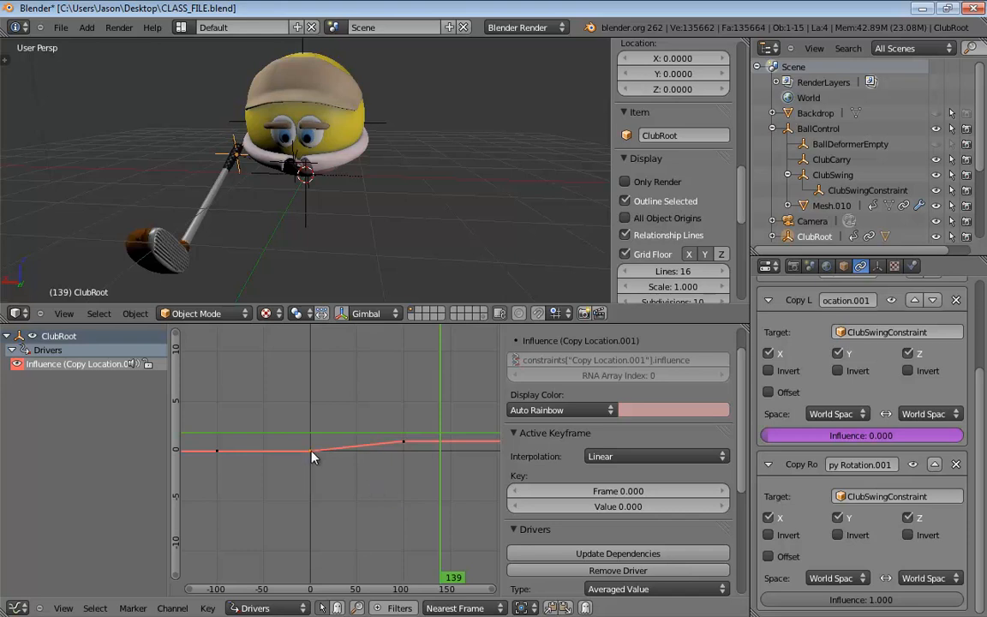
key("x")
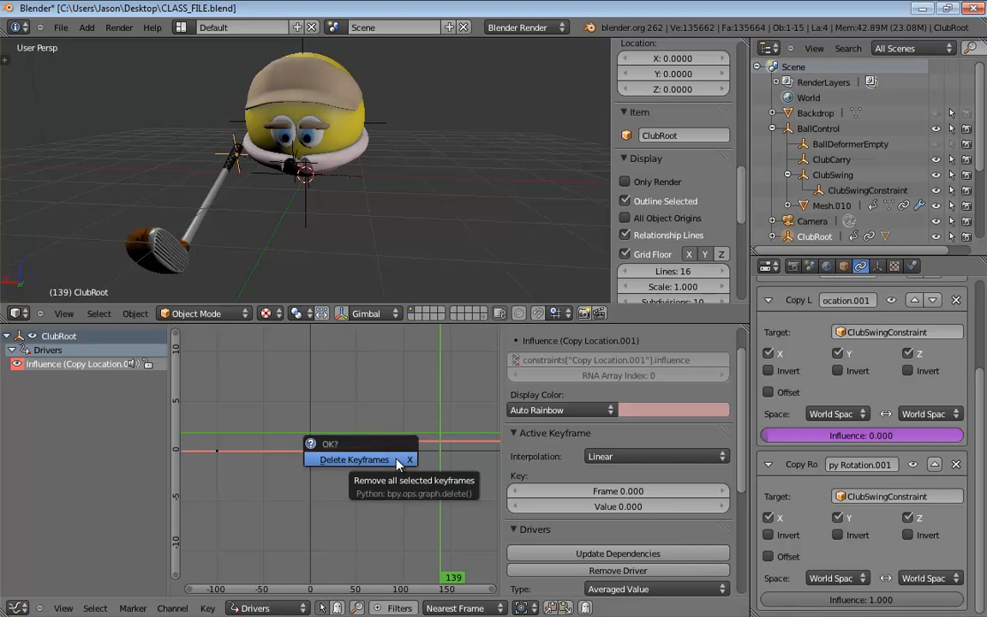
left_click(355, 460)
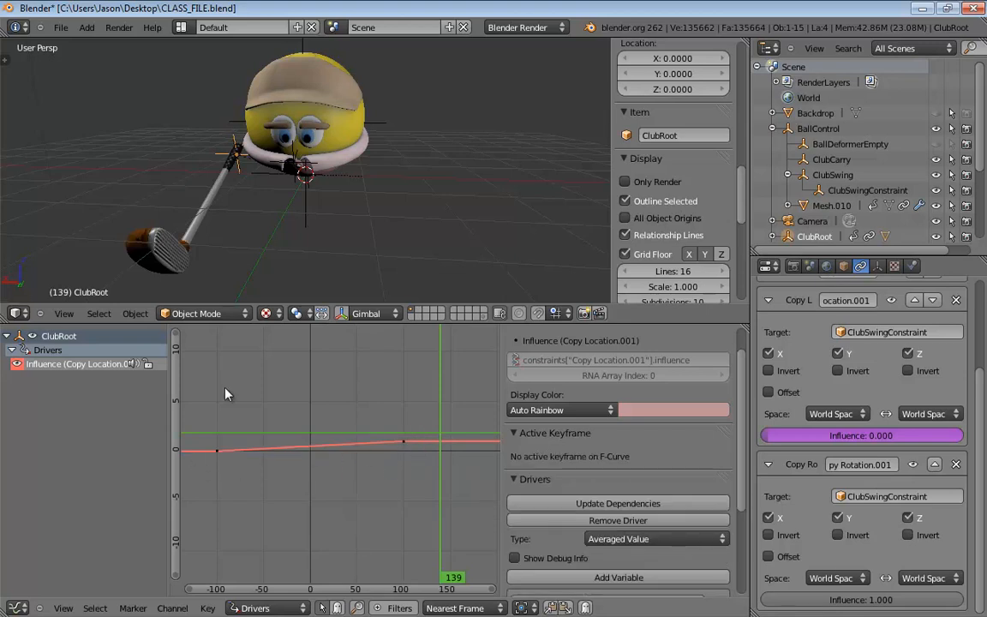
- Select BallControl and display its custom properties
left_click(332, 229)
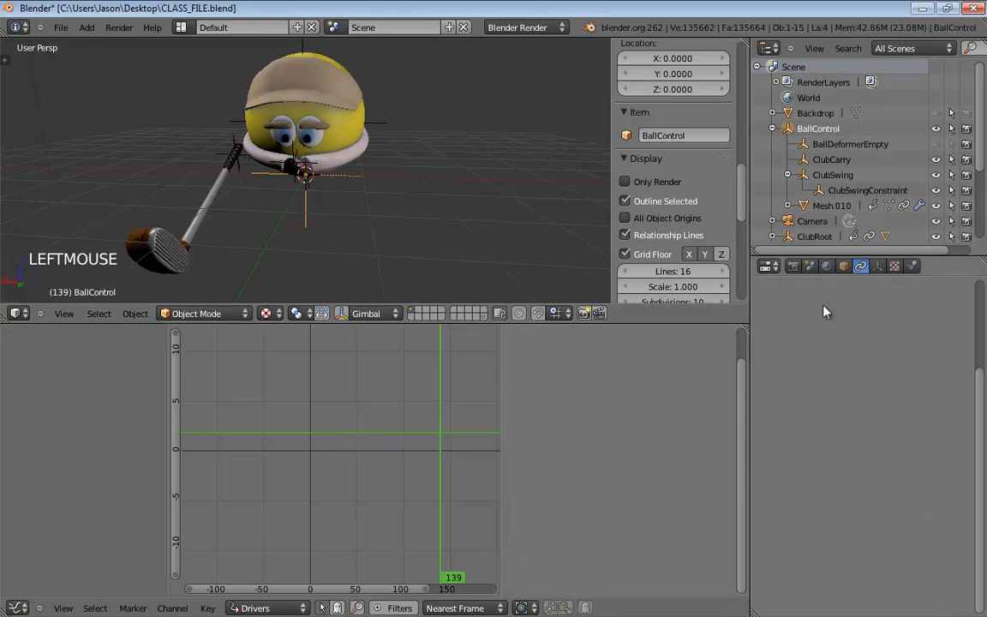
left_click(844, 266)
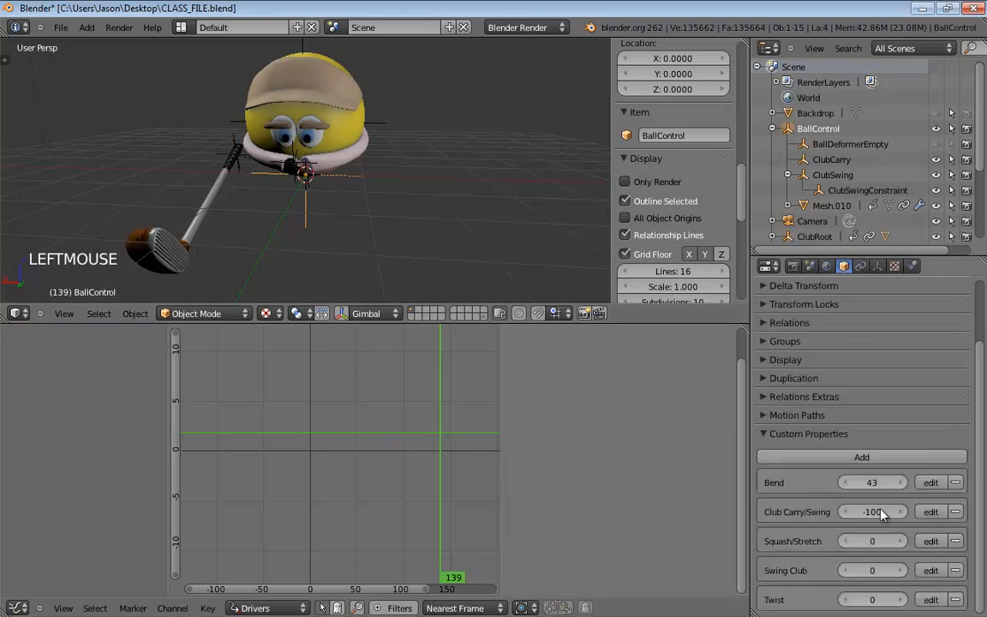
- Test BallControl's Club Carry/Swing property by sweeping it up to 100 and back to 5
left_click(852, 510)
left_click_drag(849, 512, 407, 480)
left_click_drag(329, 486, 324, 440)
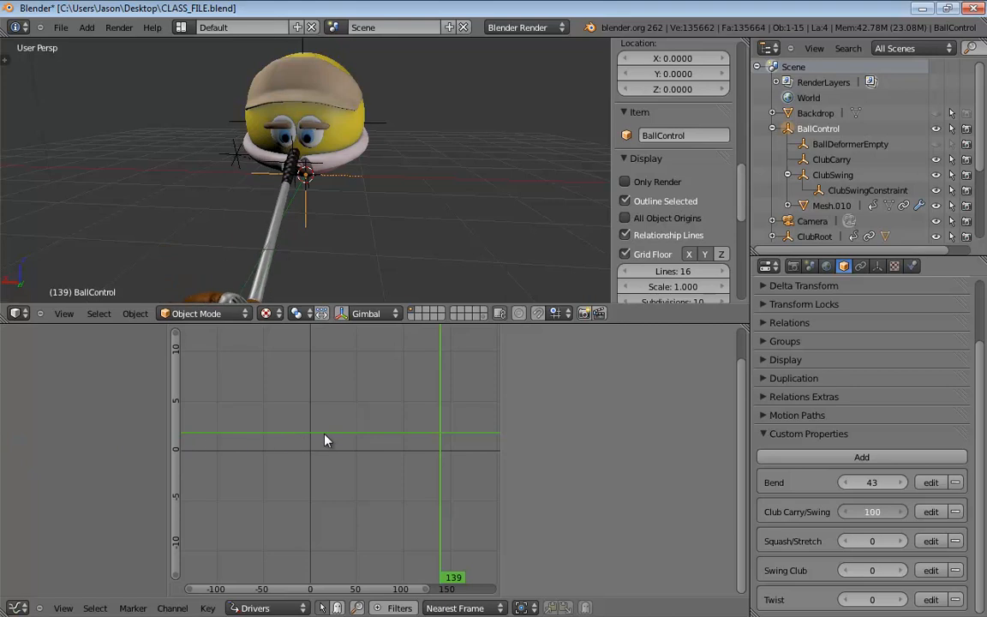
left_click_drag(324, 440, 167, 449)
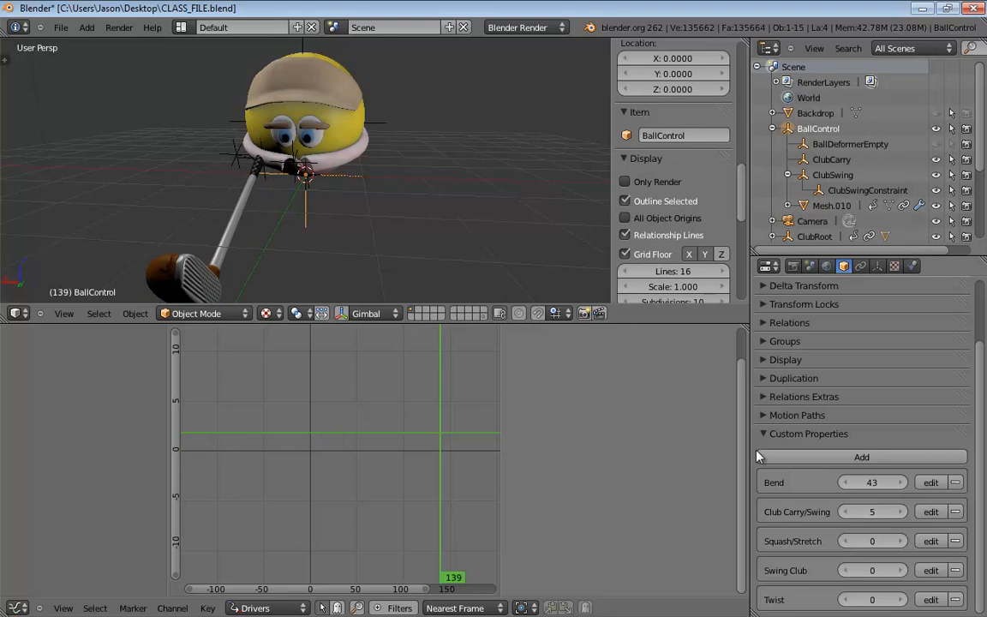
- Reselect the BallControl empty and set its Club Carry/Swing custom property to -100
left_click(245, 194)
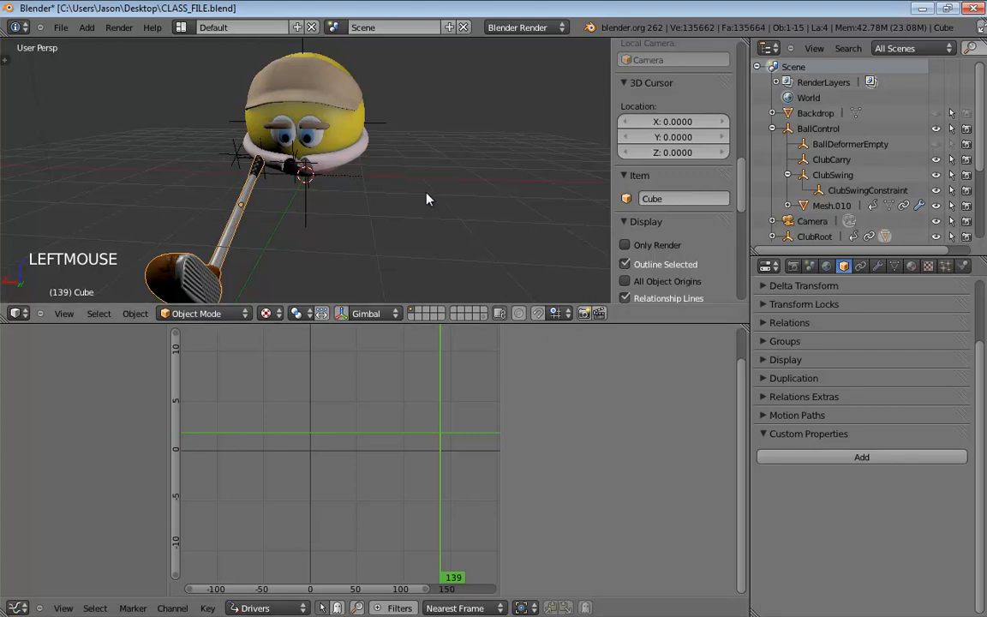
double_click(306, 213)
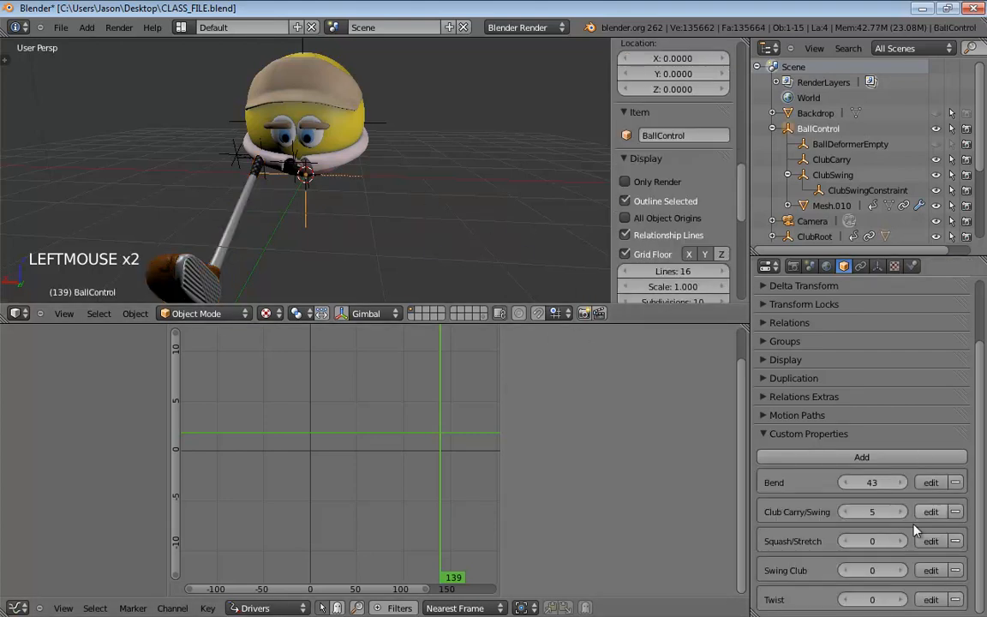
left_click_drag(871, 518, 460, 529)
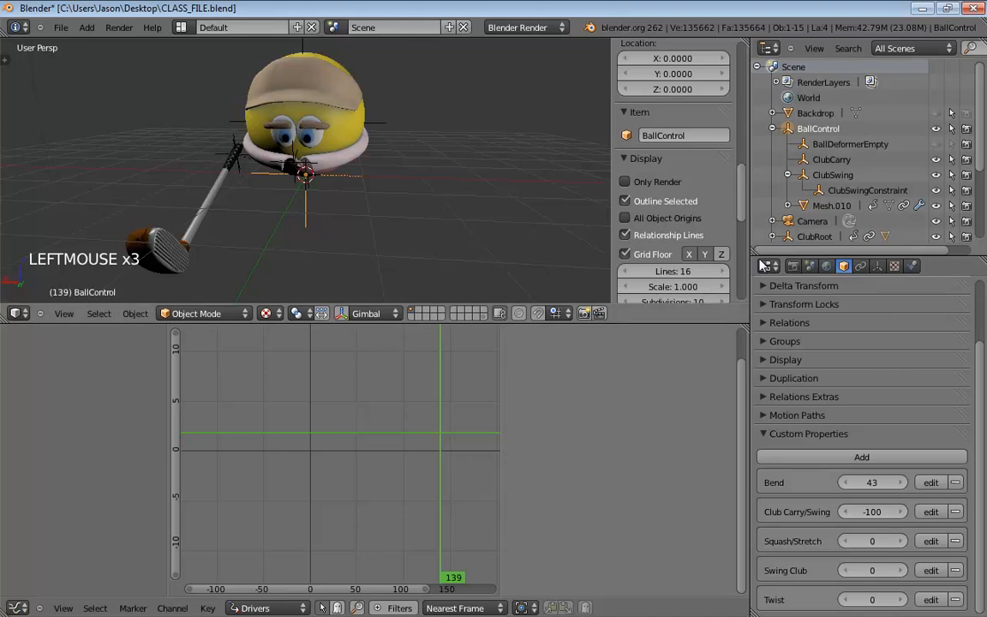
- Add a driver to the Influence of ClubRoot's Copy Rotation.001 constraint
left_click(812, 237)
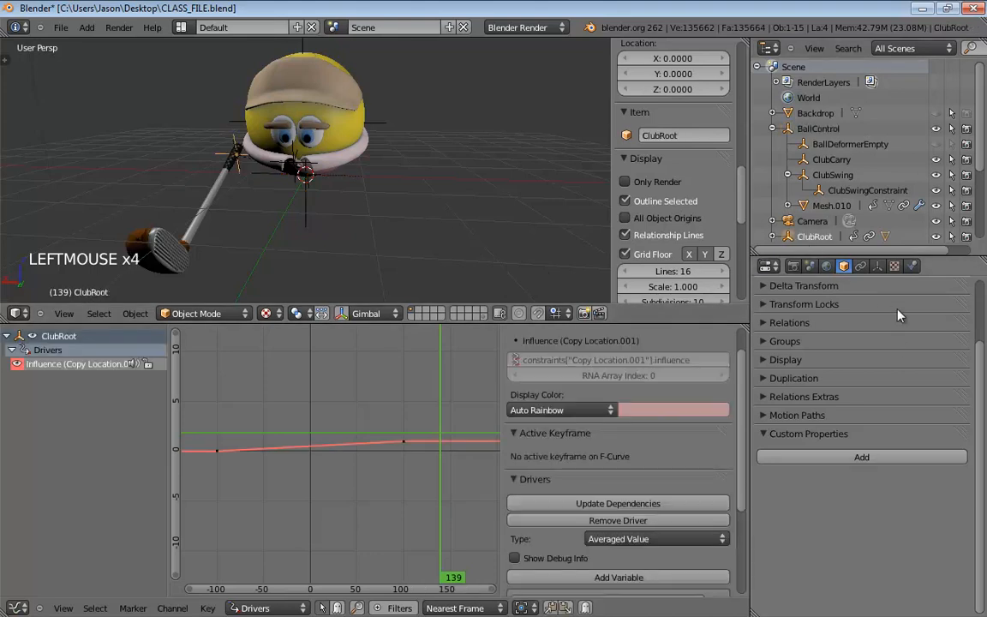
left_click(860, 266)
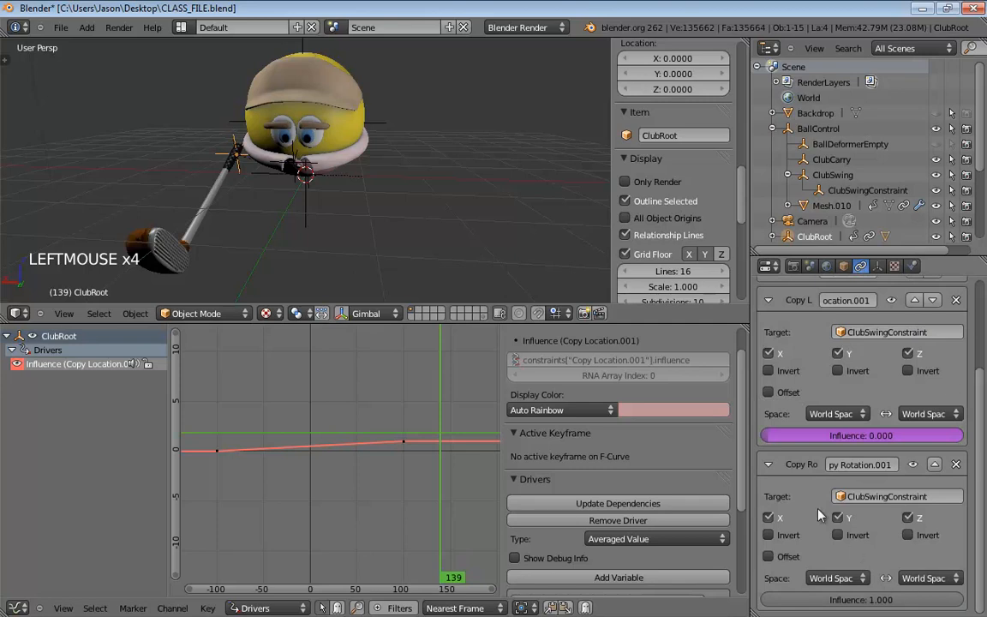
right_click(852, 601)
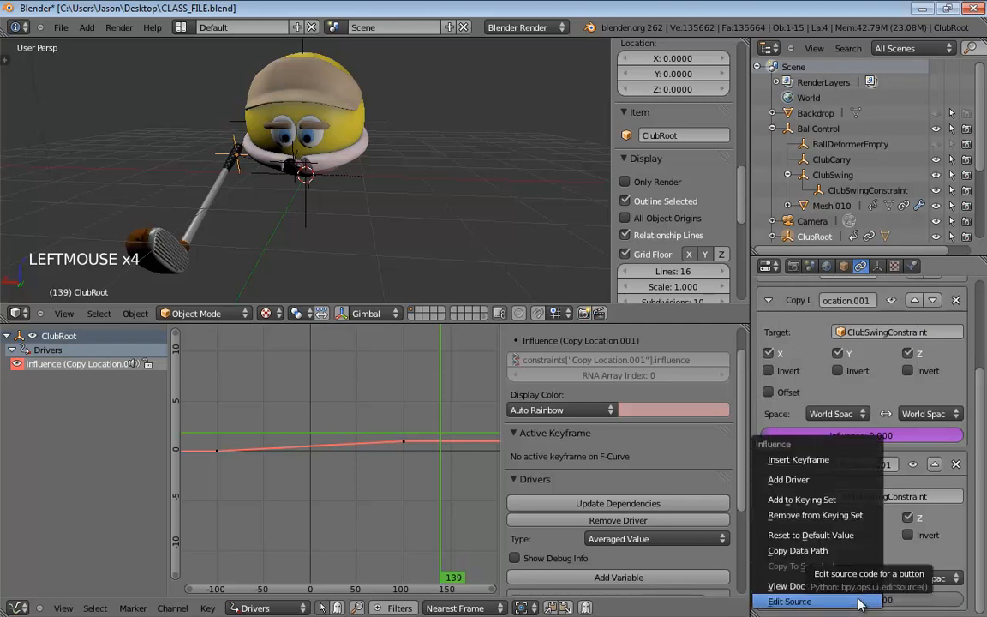
left_click(801, 482)
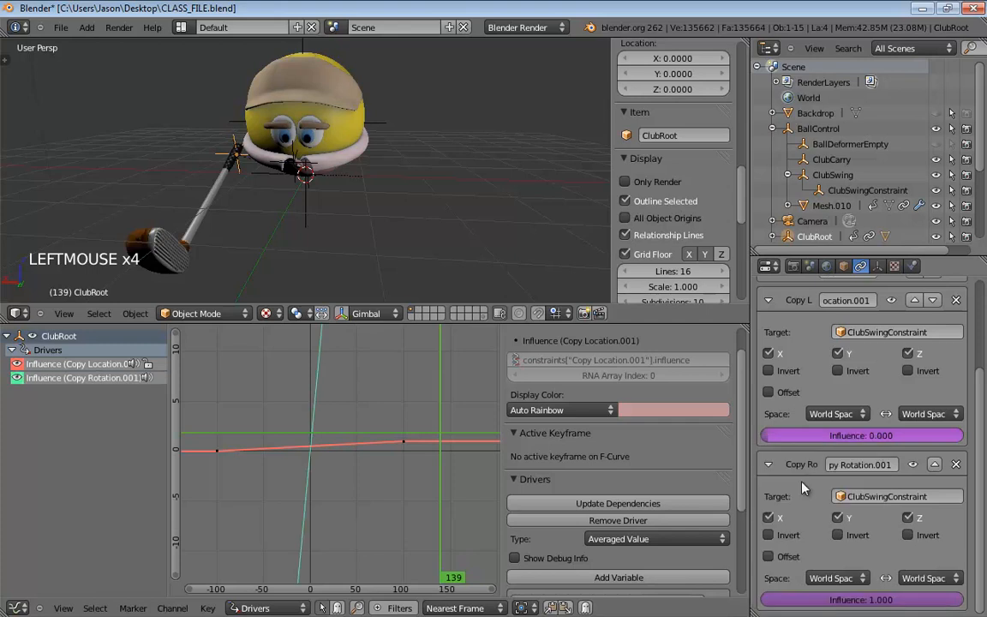
- Examine the Copy Location.001 influence driver's variable setup and the two keyframes on its curve
scroll(664, 386, "down", 5)
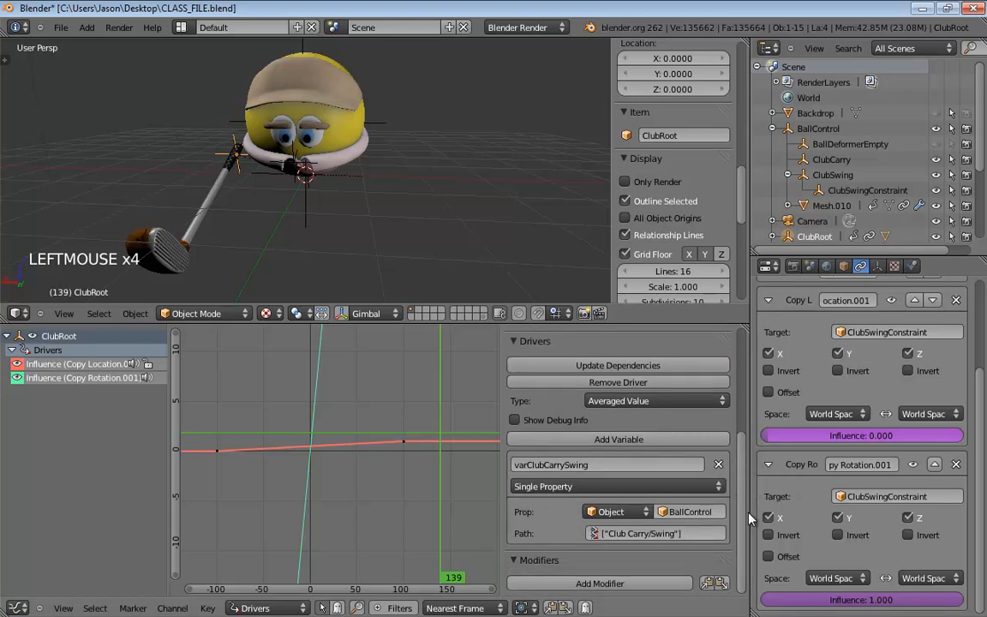
left_click(45, 379)
left_click(52, 364)
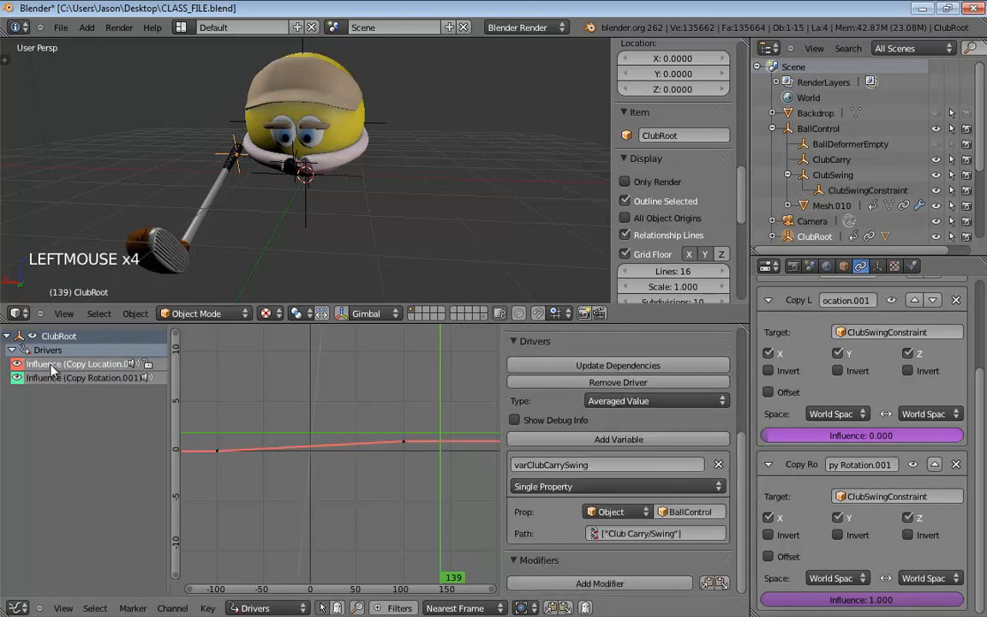
middle_click_drag(401, 437, 370, 422)
scroll(411, 499, "down", 4)
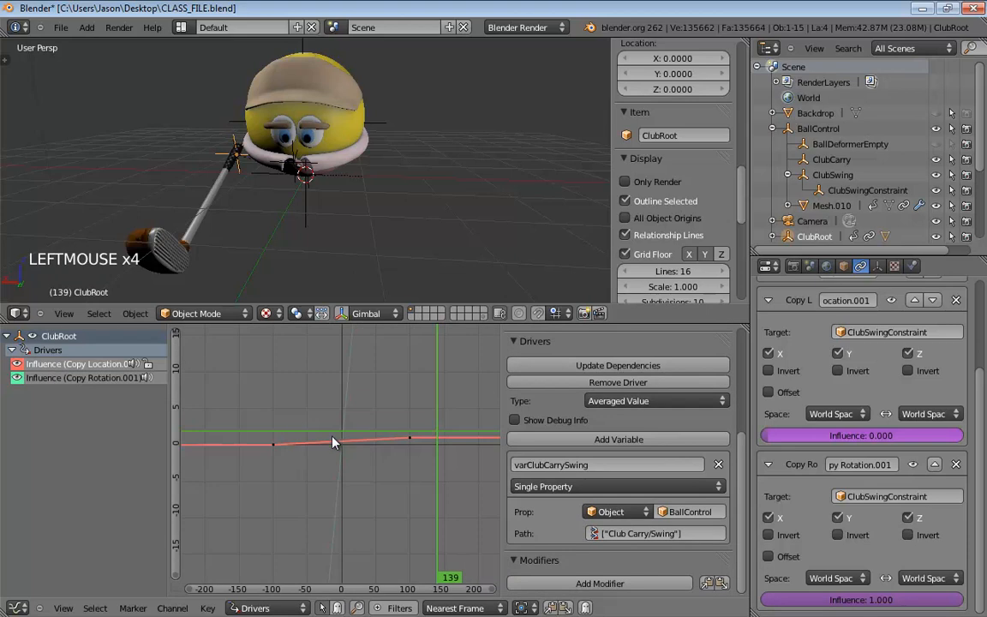
right_click(409, 440)
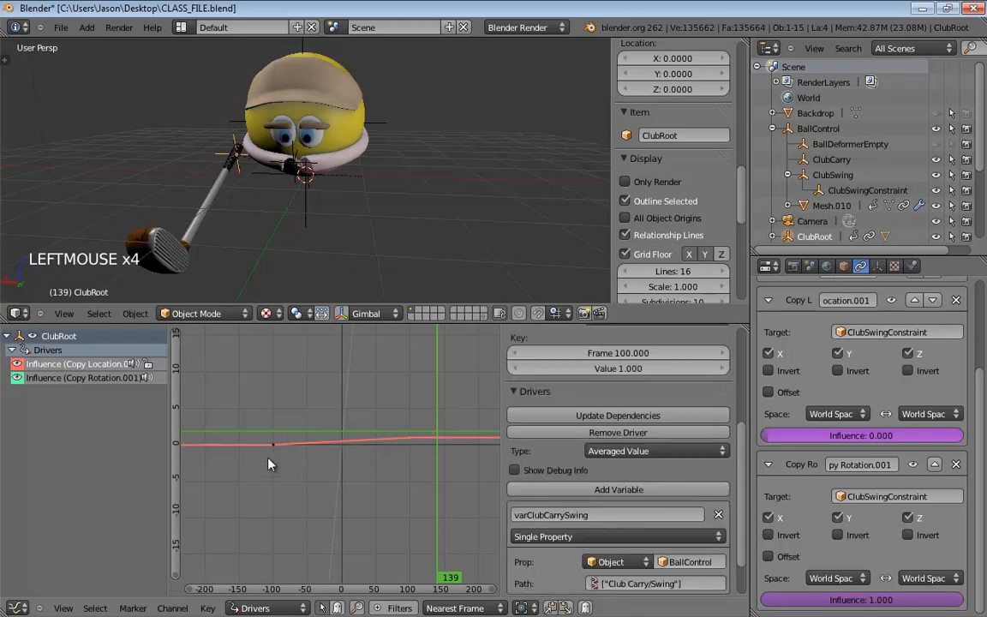
right_click(273, 445)
- Lock and hide the Copy Location.001 influence curve, and make the Copy Rotation.001 influence driver active
key("n")
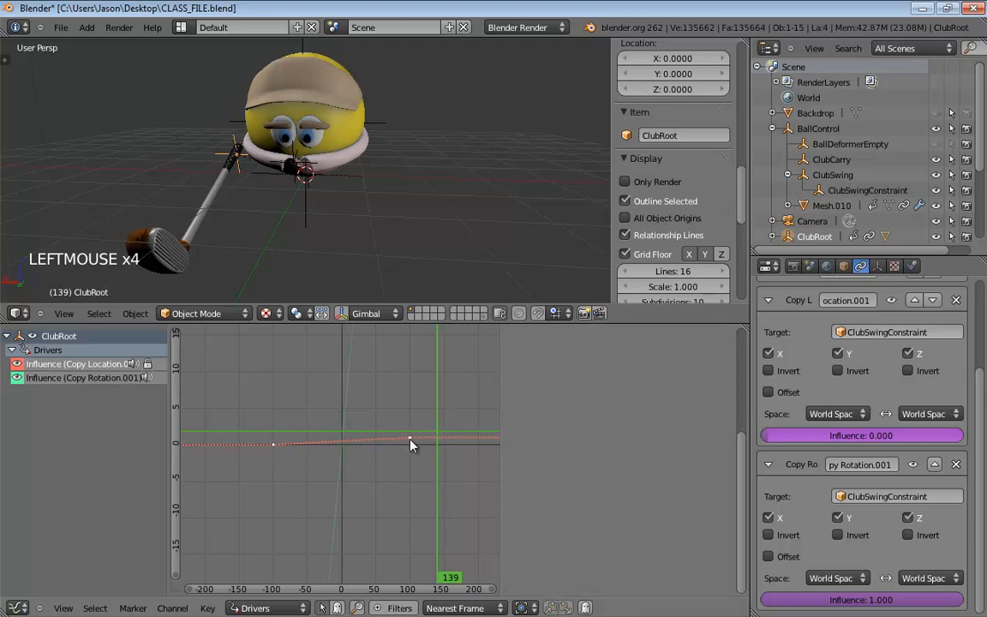
left_click(17, 363)
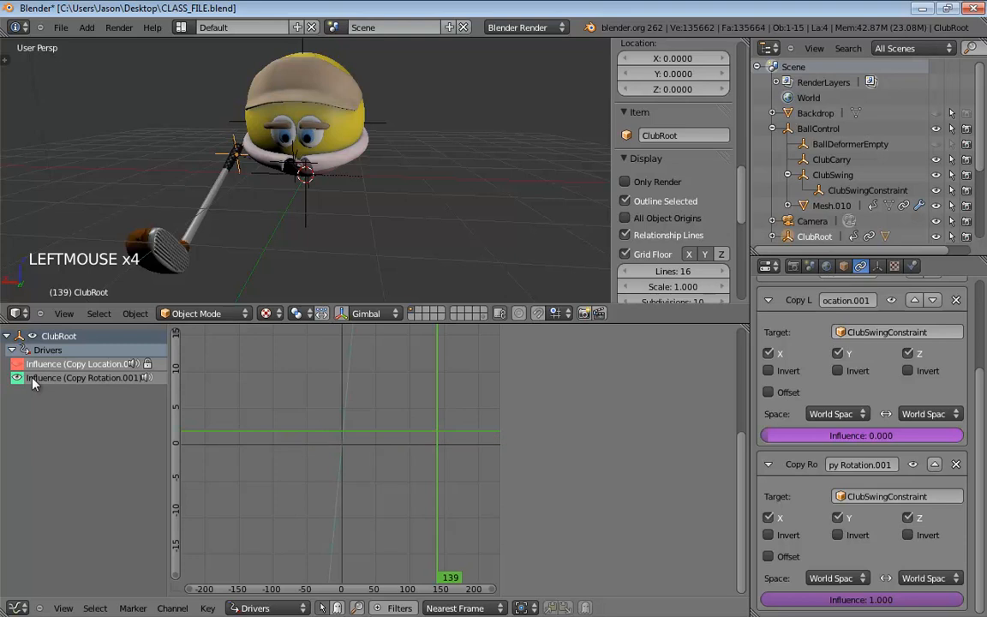
left_click(93, 379)
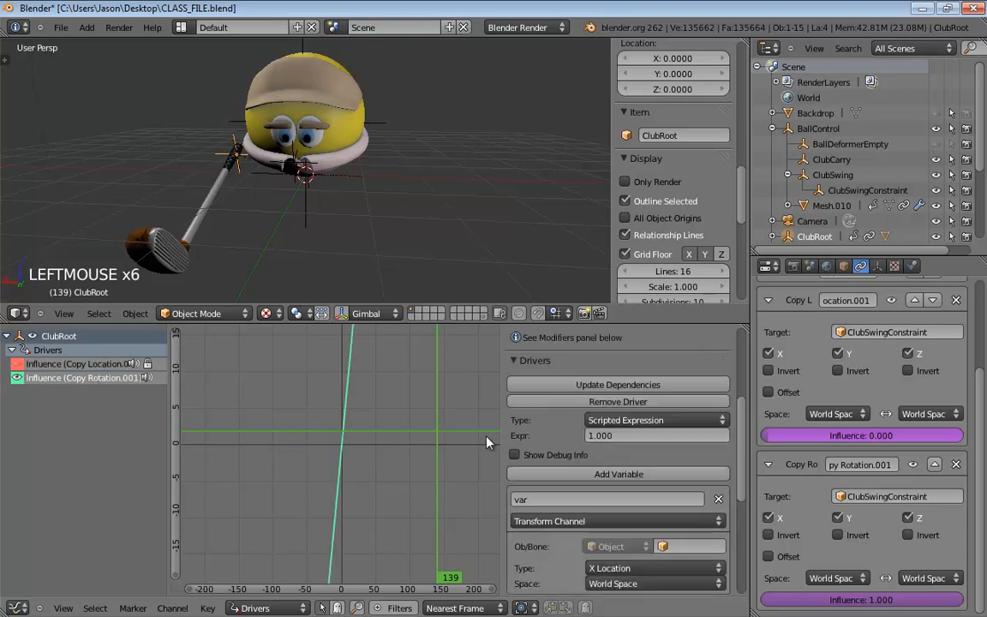
- Remove the Generator modifier from the Copy Rotation.001 influence driver and set the driver type to Averaged Value
left_click_drag(744, 459, 742, 514)
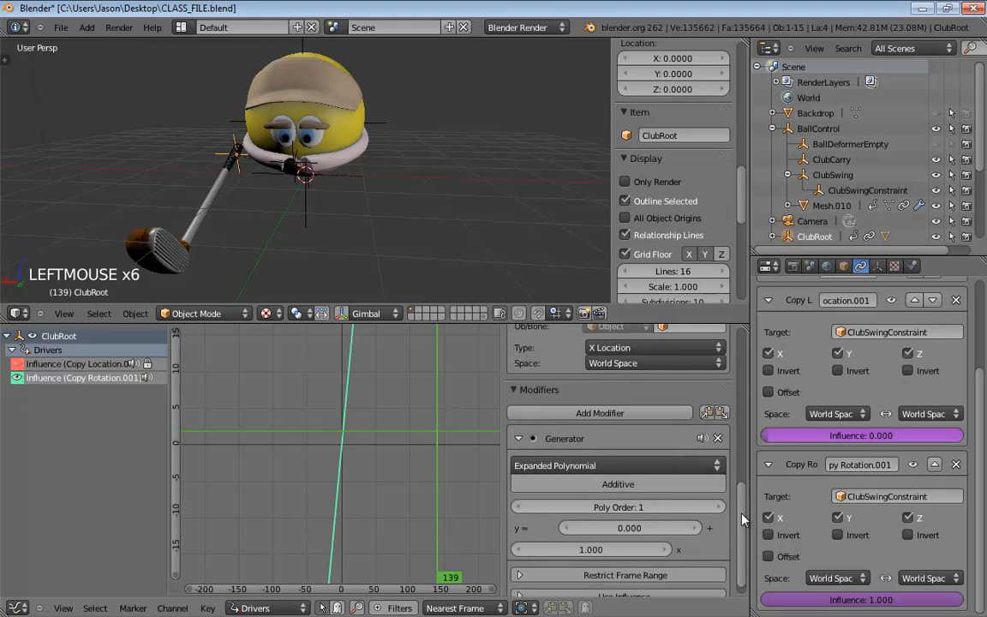
left_click(718, 438)
scroll(664, 395, "up", 6)
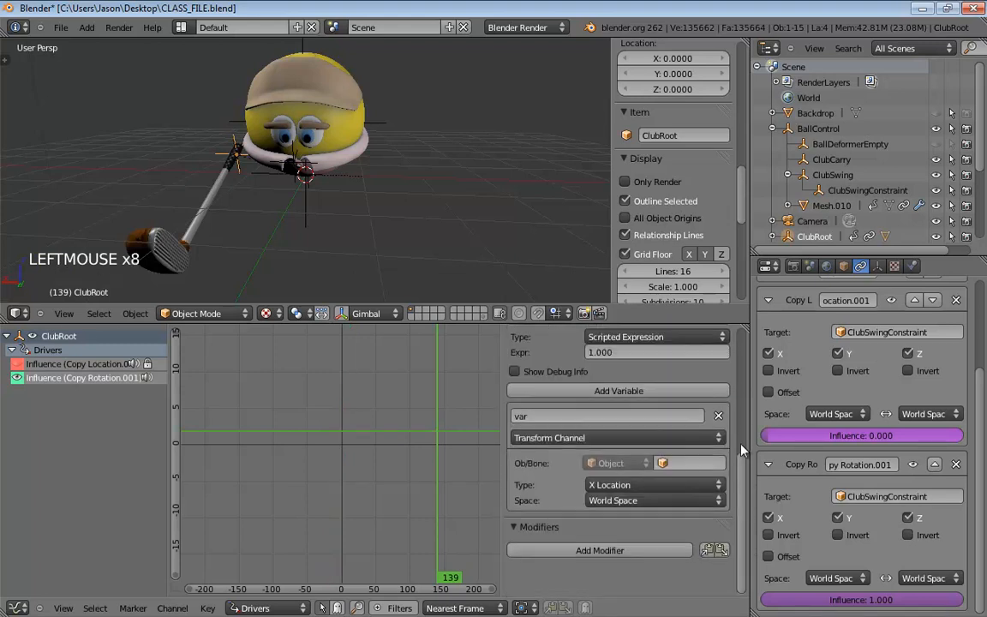
left_click(634, 390)
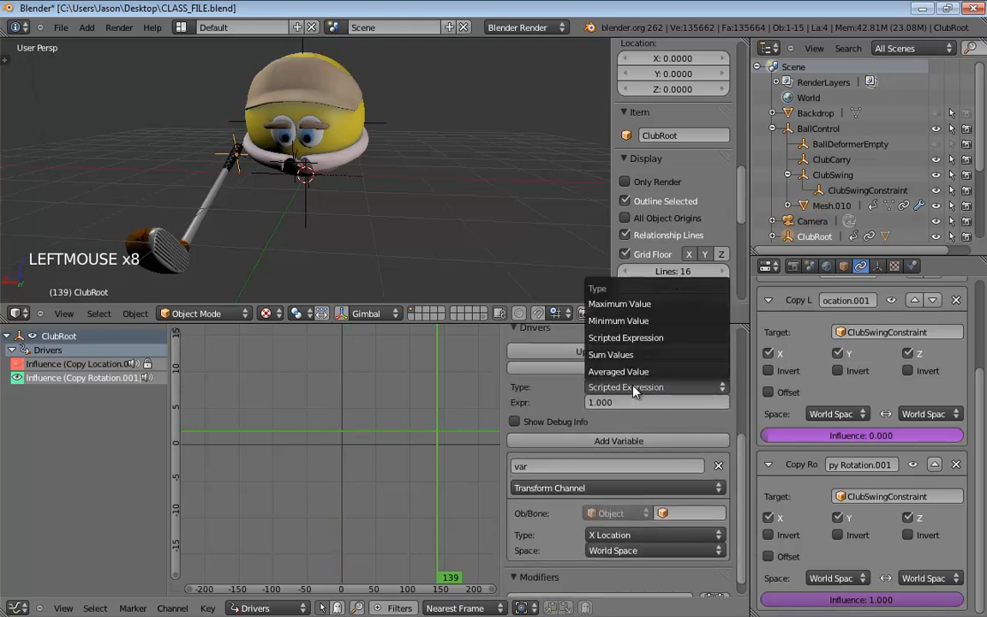
left_click(628, 374)
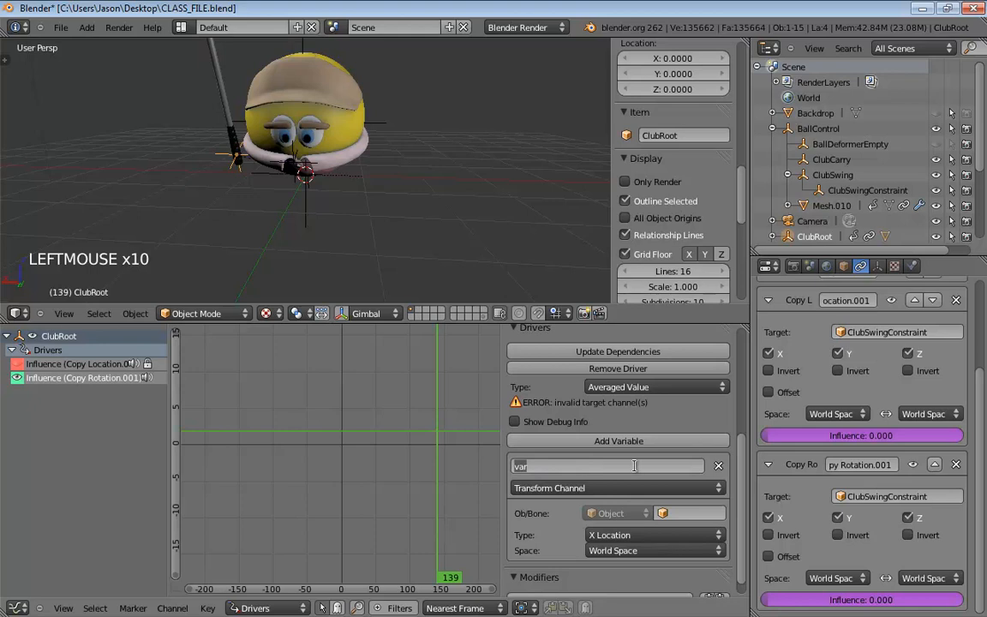
- Rename the driver variable varRotationConstraint and make it a Single Property variable targeting the BallControl object
left_click(637, 463)
type("RotationConstraint")
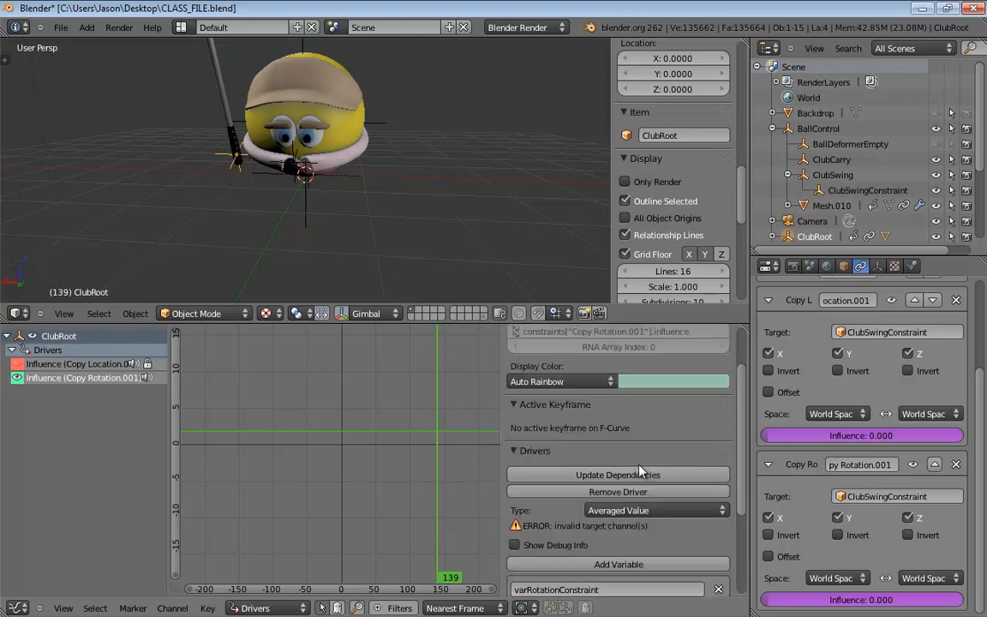
left_click_drag(743, 463, 732, 548)
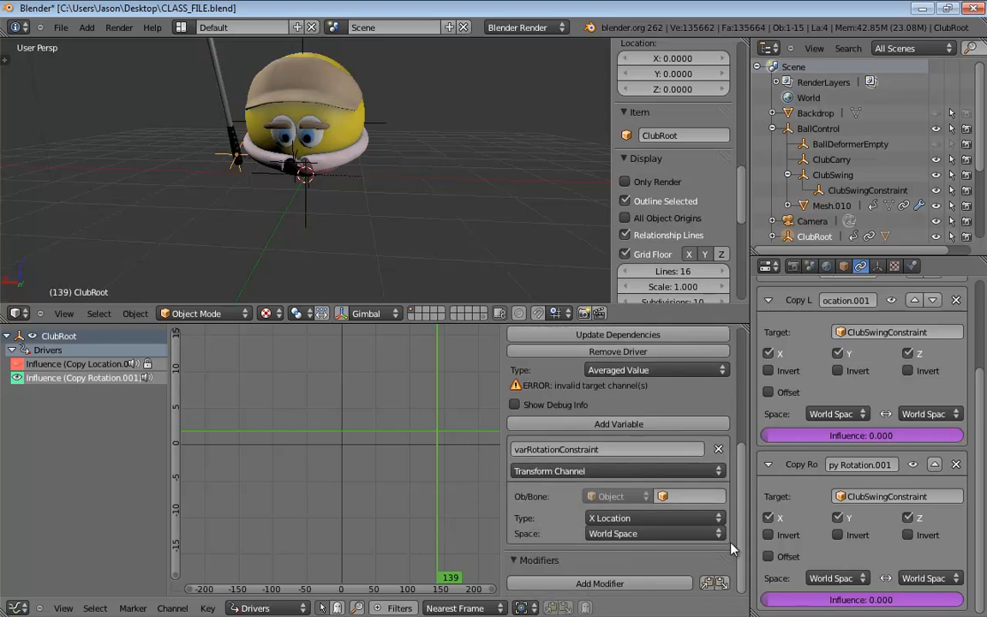
left_click(693, 496)
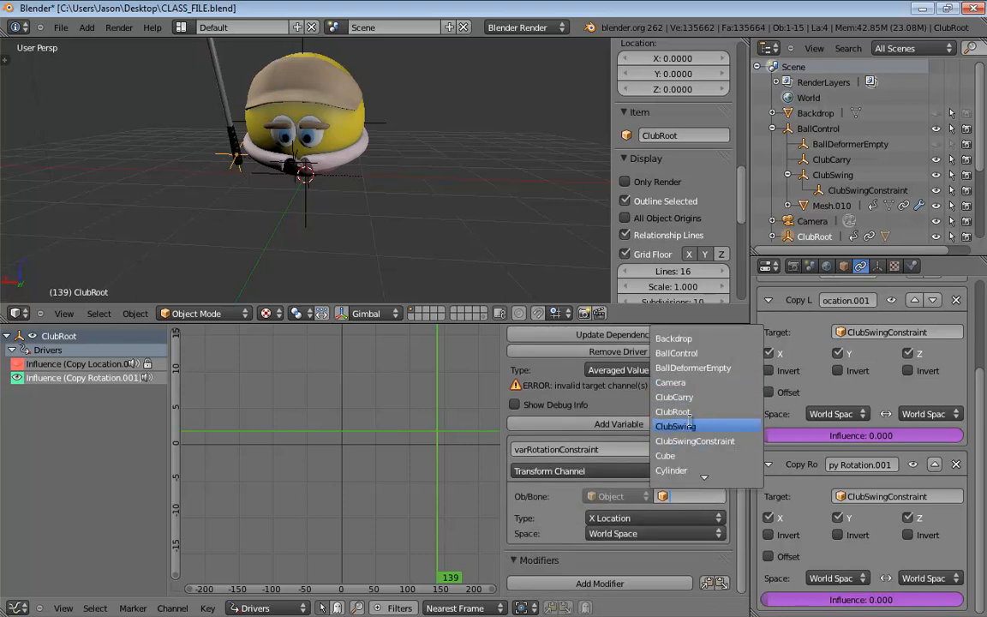
left_click(694, 353)
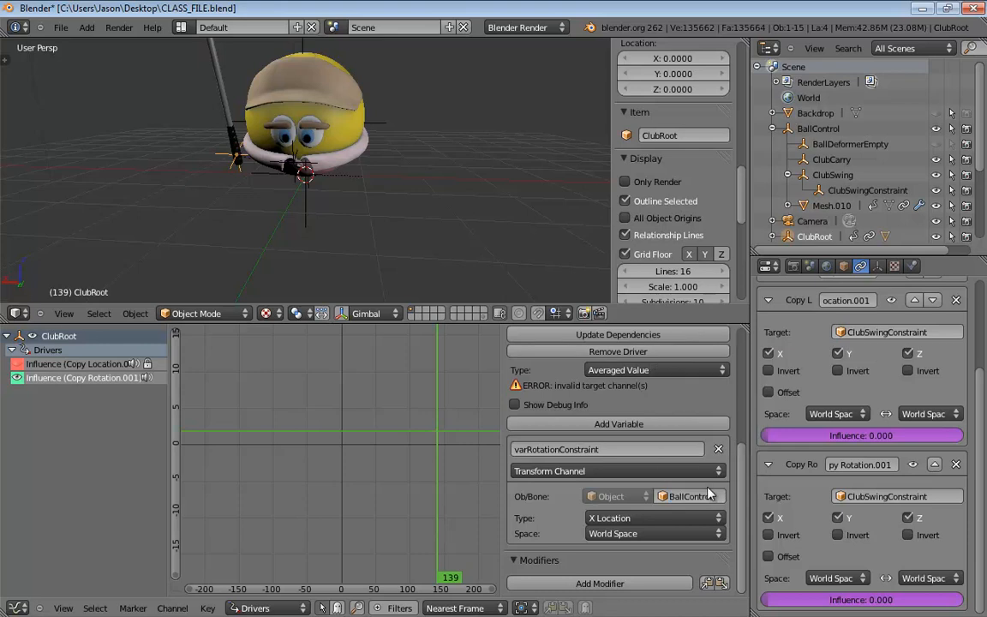
left_click(585, 471)
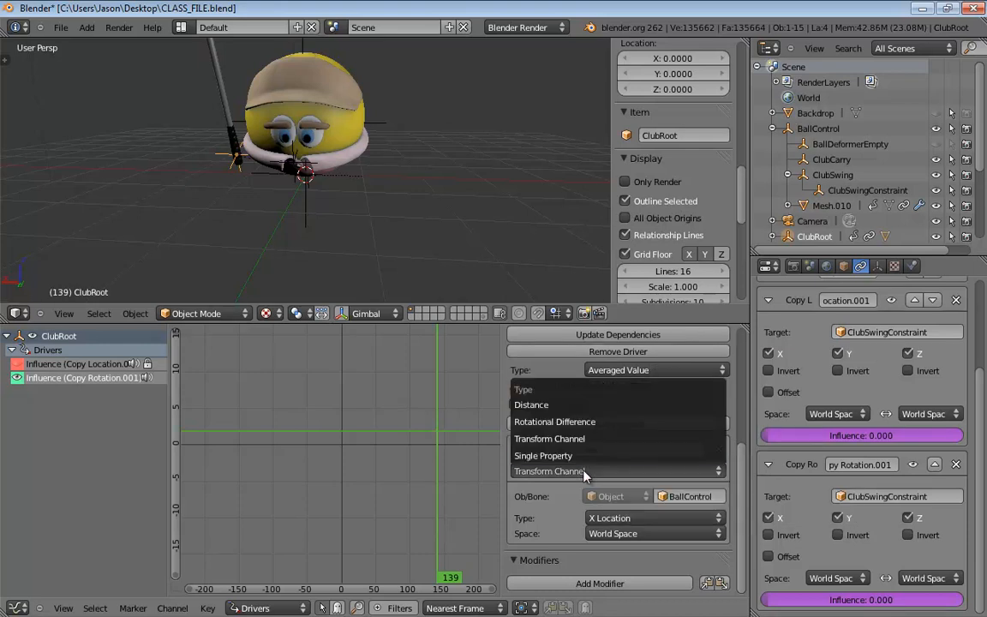
left_click(553, 457)
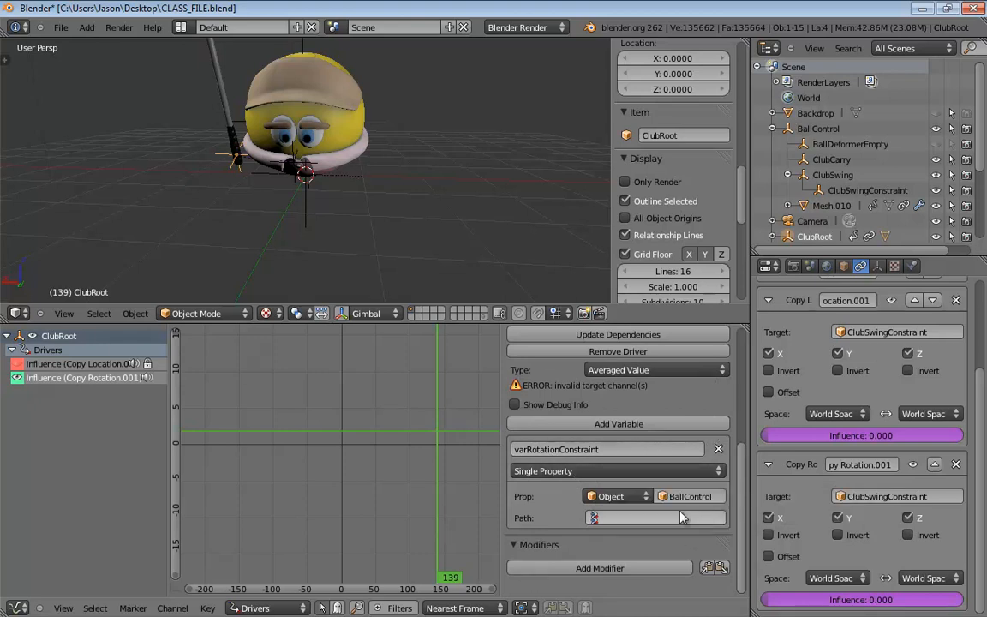
- Copy the data path of BallControl's Club Carry/Swing property and paste it as the path of ClubRoot's varRotationConstraint variable
left_click(307, 205)
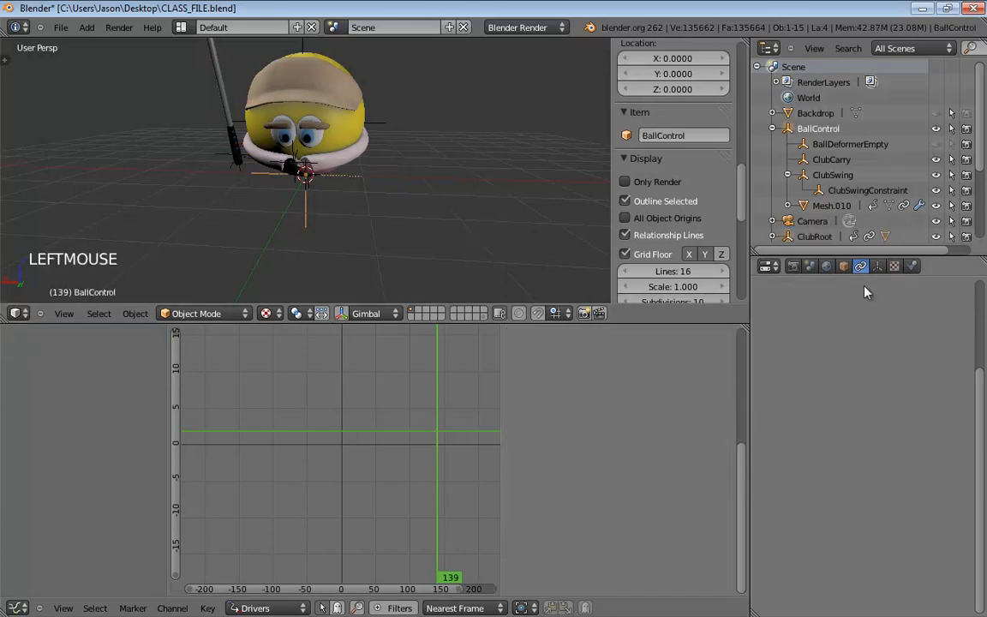
left_click(844, 267)
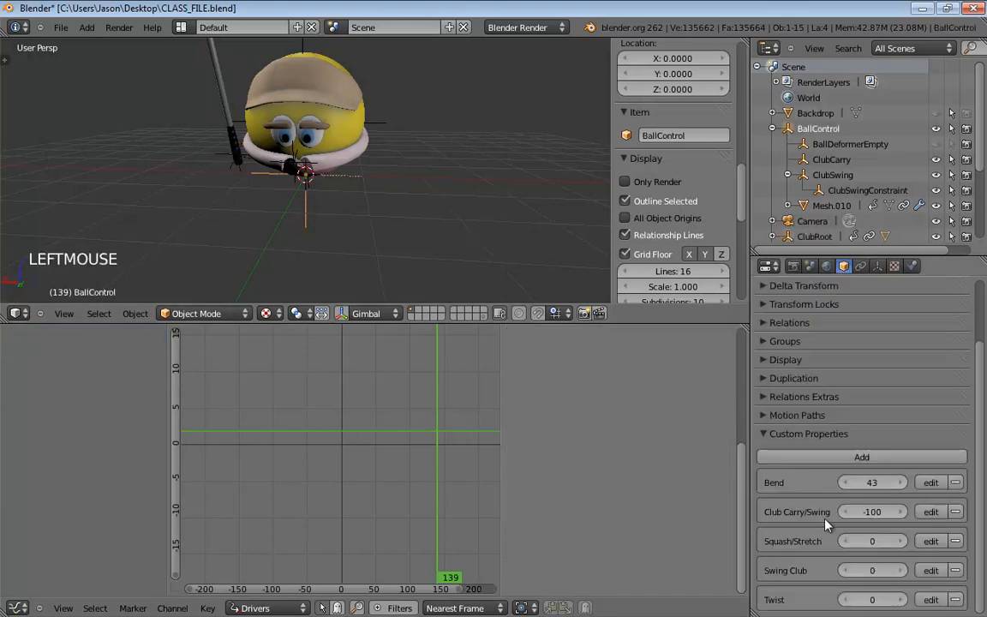
right_click(869, 512)
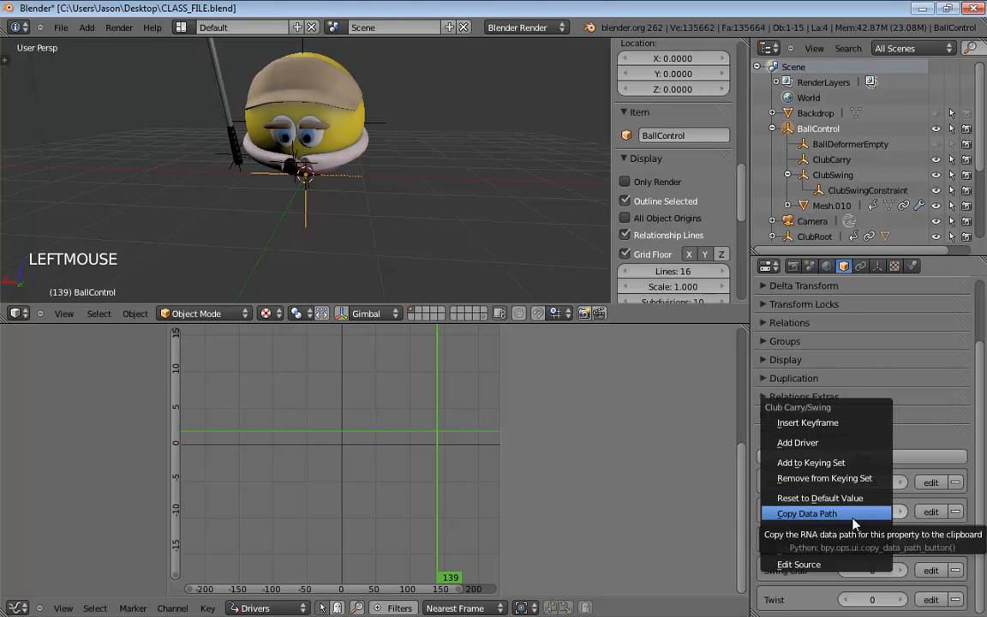
left_click(828, 514)
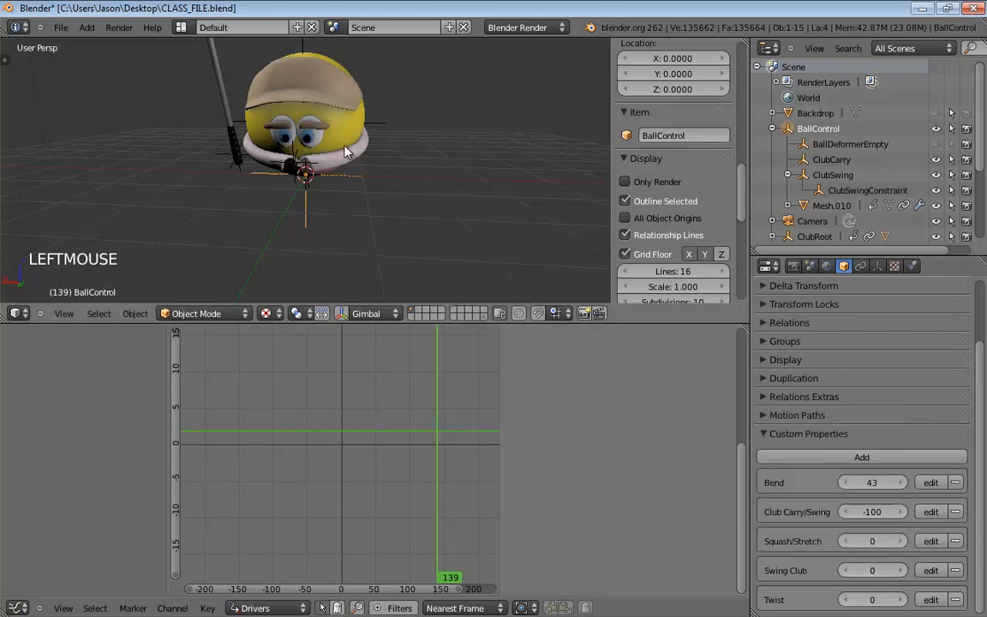
left_click(815, 237)
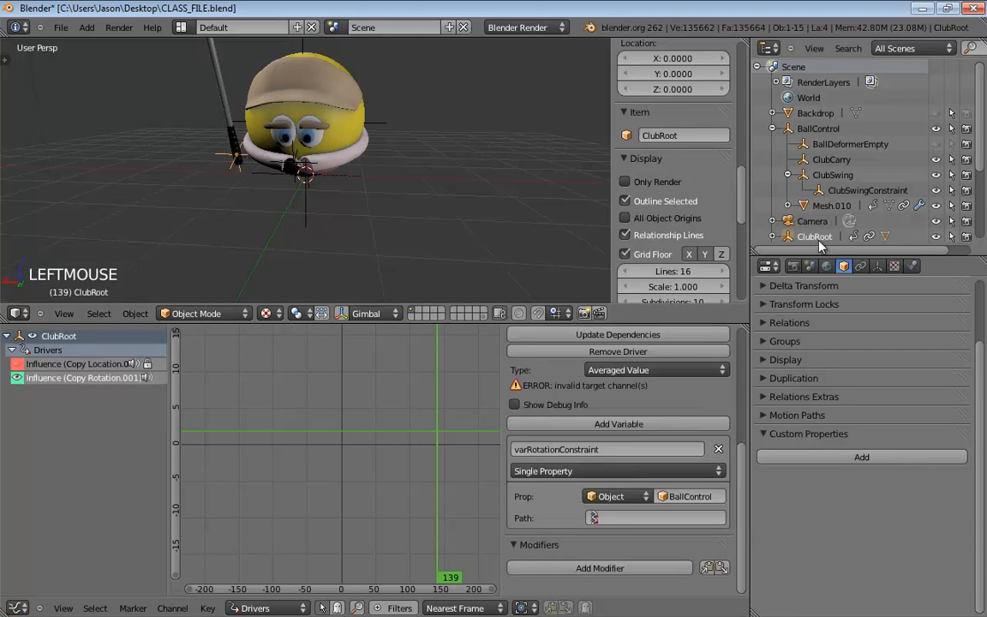
right_click(645, 518)
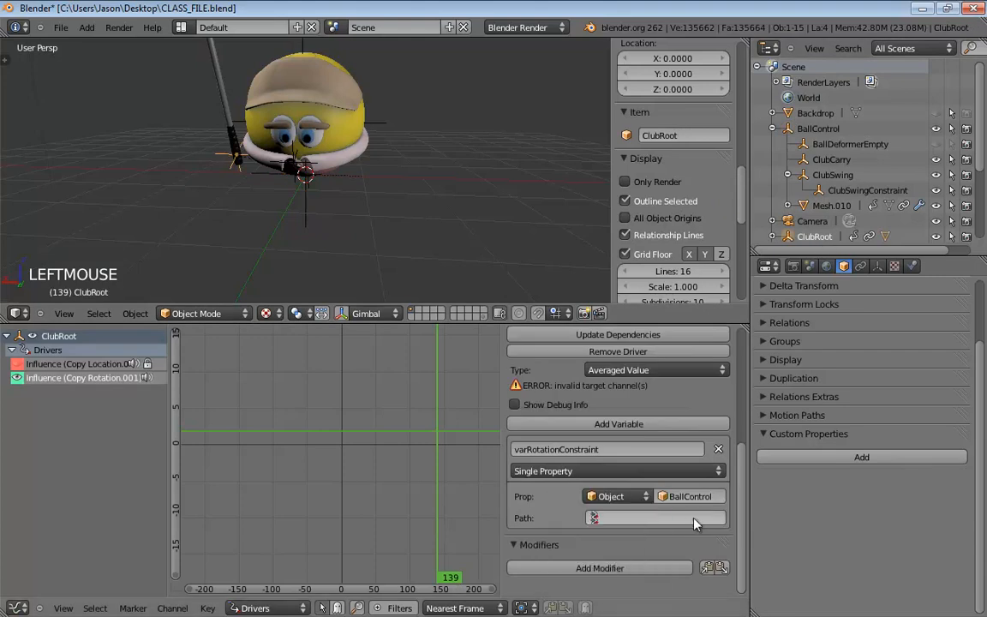
left_click(691, 518)
key("ctrl+v")
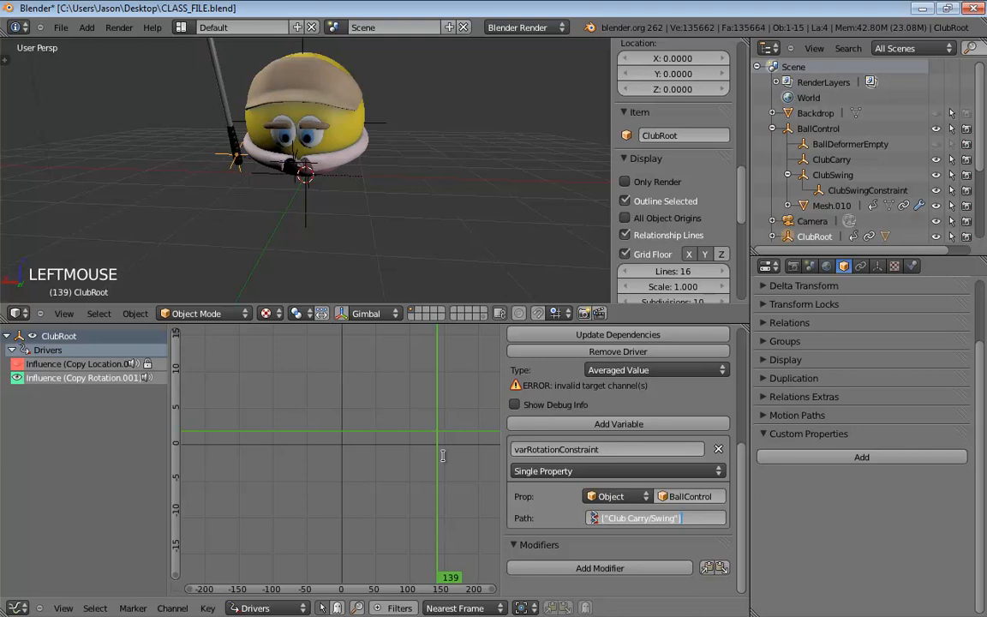
- Add a keyframe to the Copy Rotation.001 influence curve with Linear interpolation at frame -100 and value 0
left_click(300, 458, "ctrl")
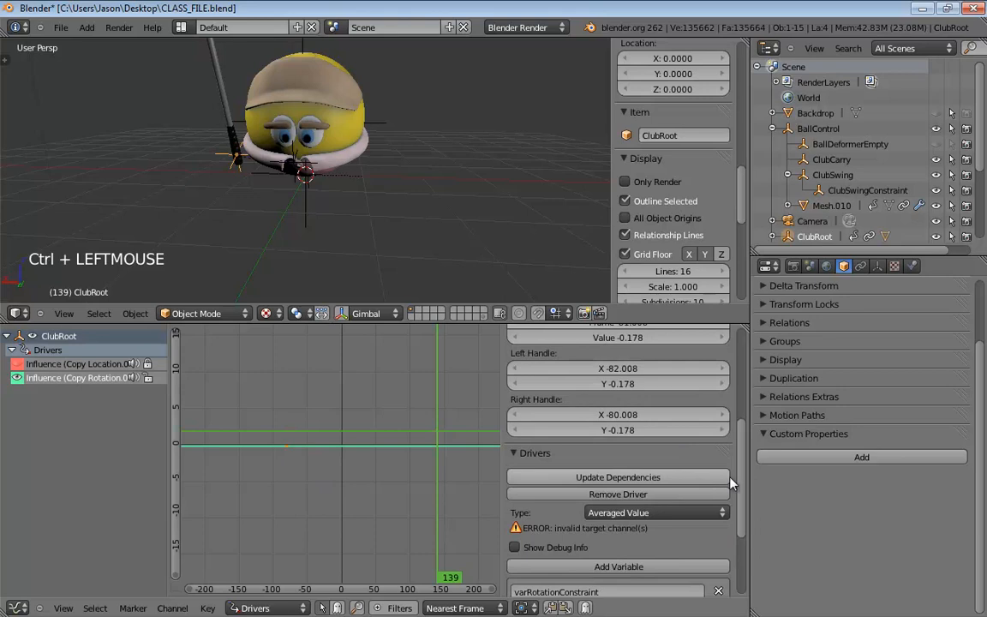
scroll(669, 411, "up", 5)
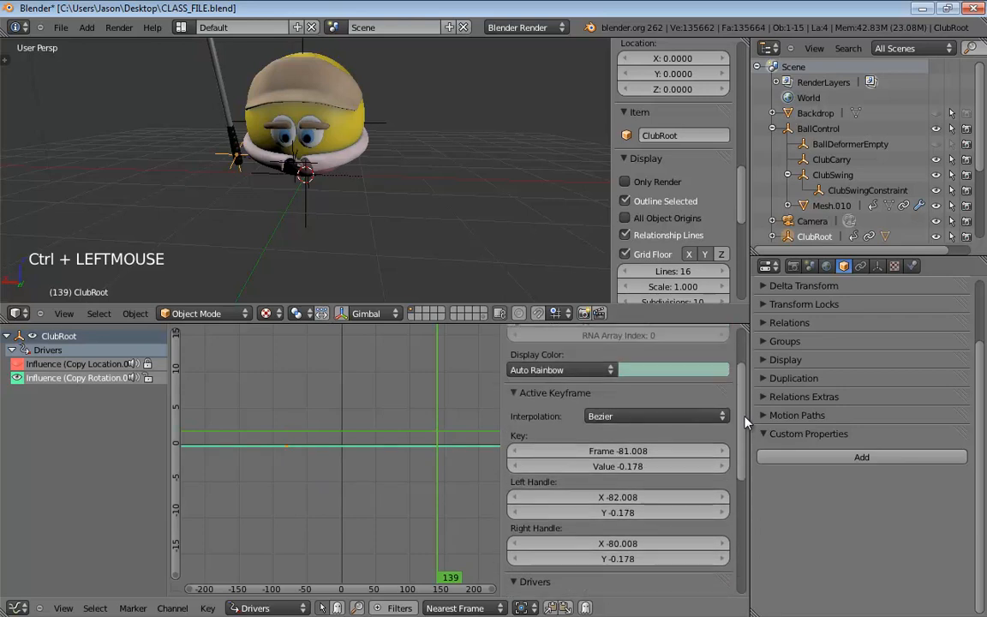
left_click(617, 424)
left_click(616, 401)
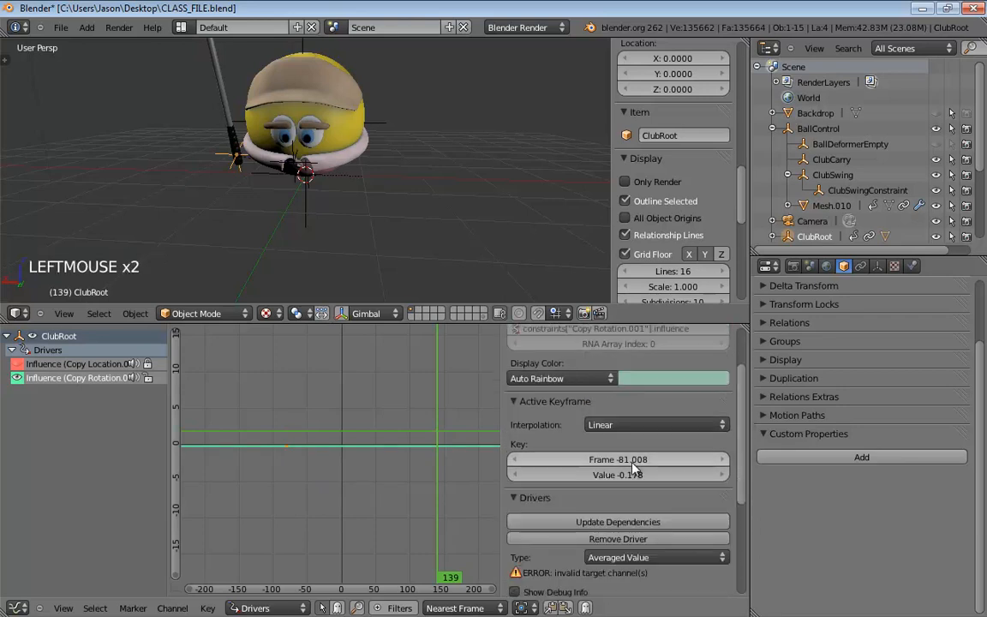
left_click(659, 459)
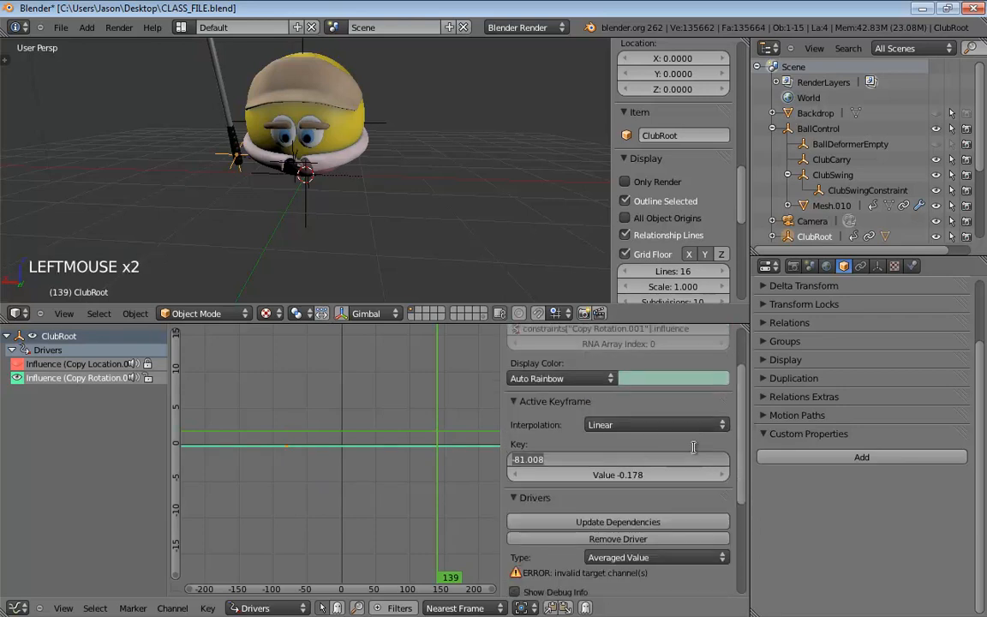
type("-100")
key("Return")
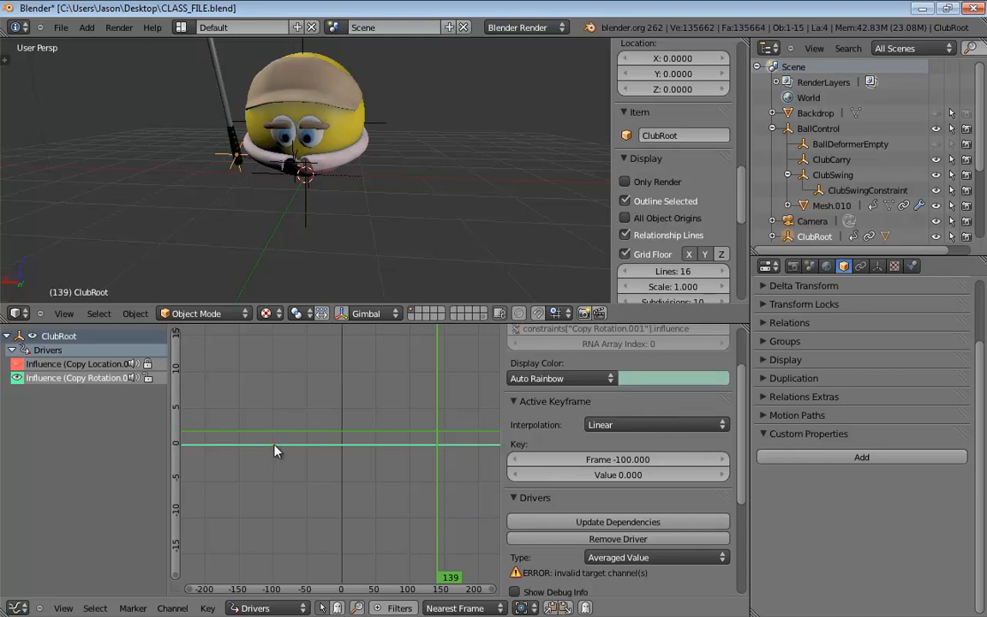
- Duplicate the influence keyframe by copying and pasting, and put the copy at frame 100 with value 1
key("ctrl+c")
right_click(417, 468)
key("ctrl+v")
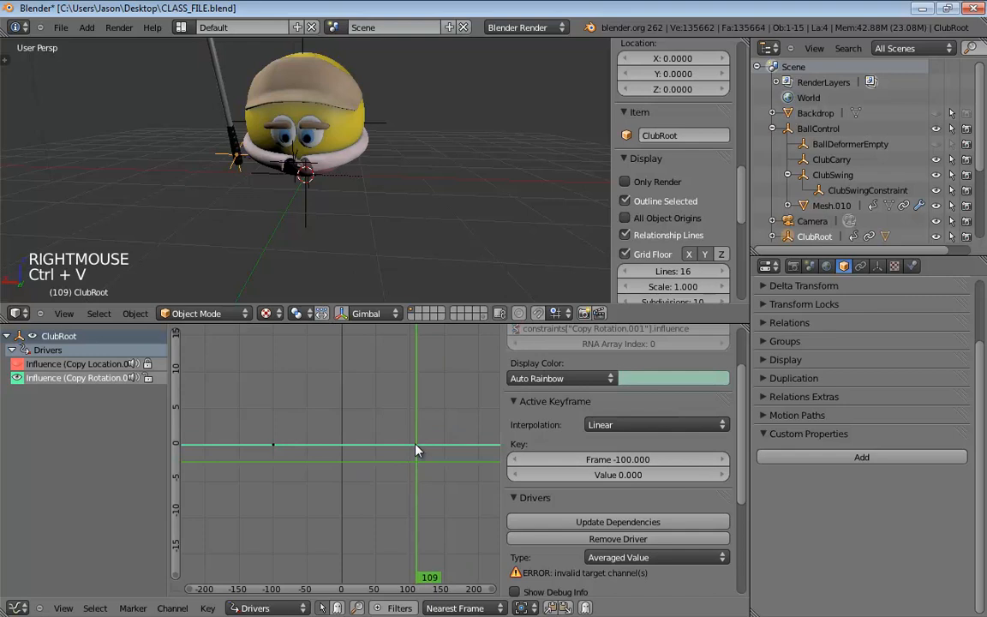
right_click(415, 444)
left_click(620, 460)
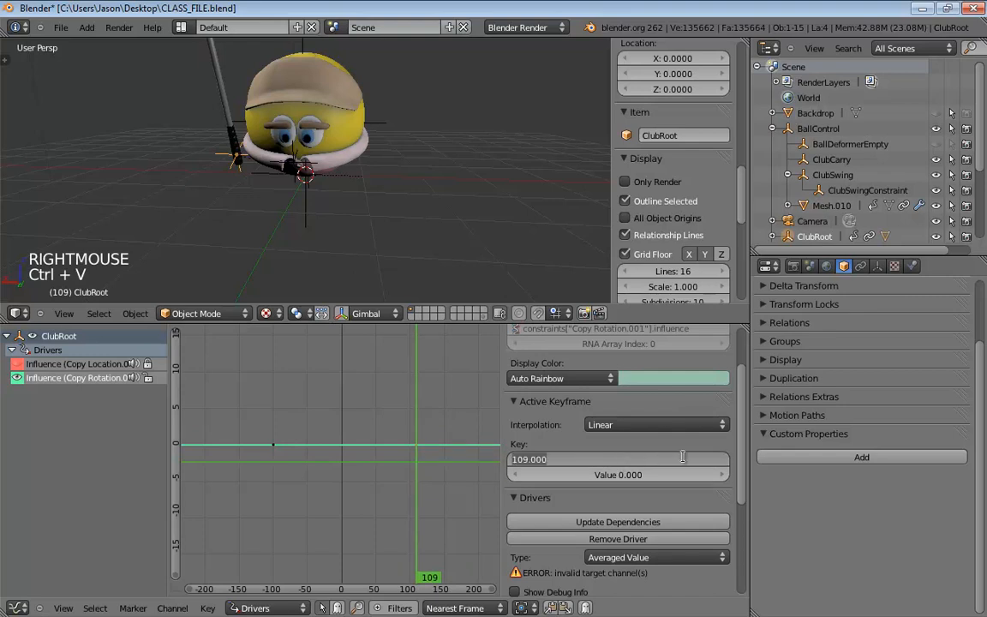
type("100")
key("Tab")
type("1")
key("Return")
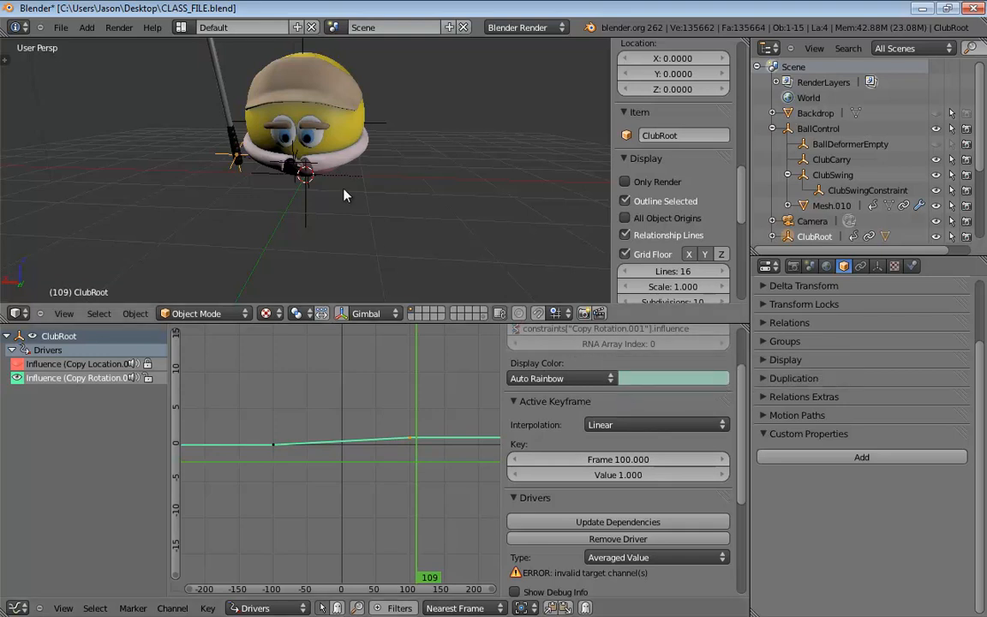
- Test the driver by setting BallControl's Club Carry/Swing property to 100
left_click(304, 213)
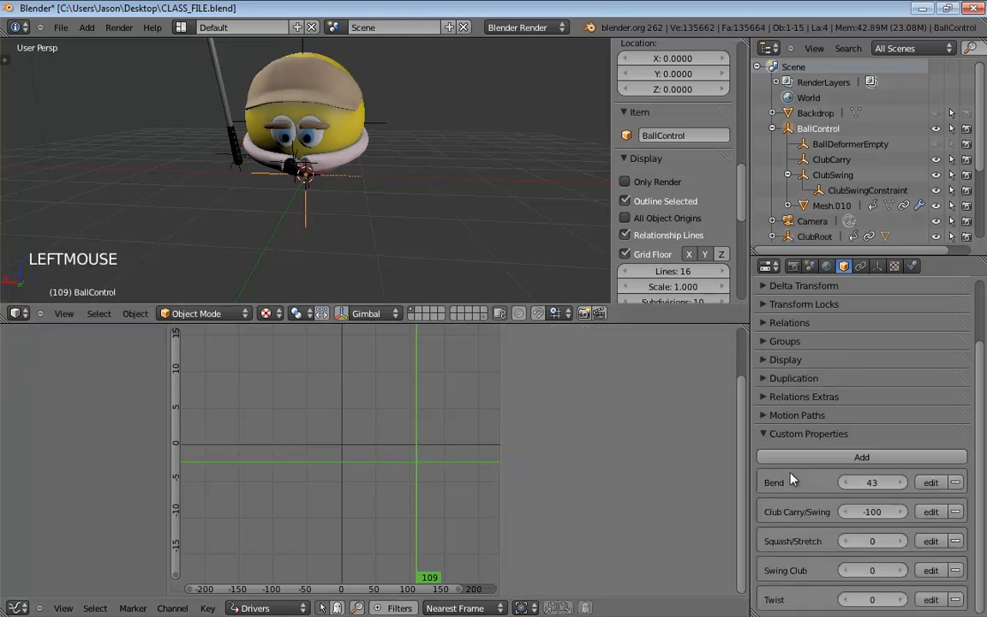
left_click_drag(882, 514, 955, 507)
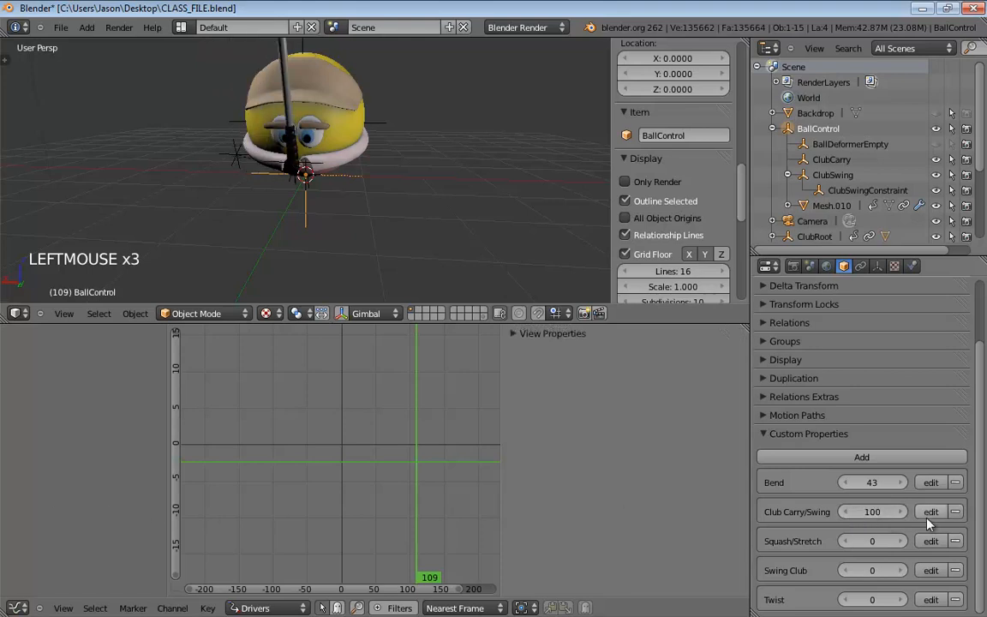
left_click_drag(885, 512, 982, 512)
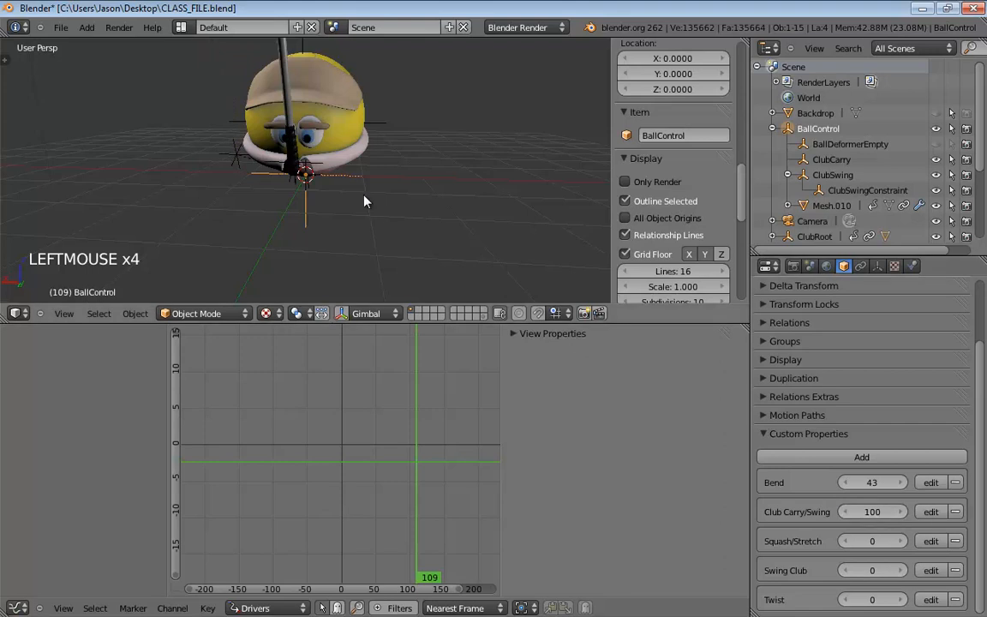
- Check ClubRoot's Copy Location.001 and Copy Rotation.001 influences and its driver curve, comparing its position with the ClubCarry and BallControl empties
left_click(814, 236)
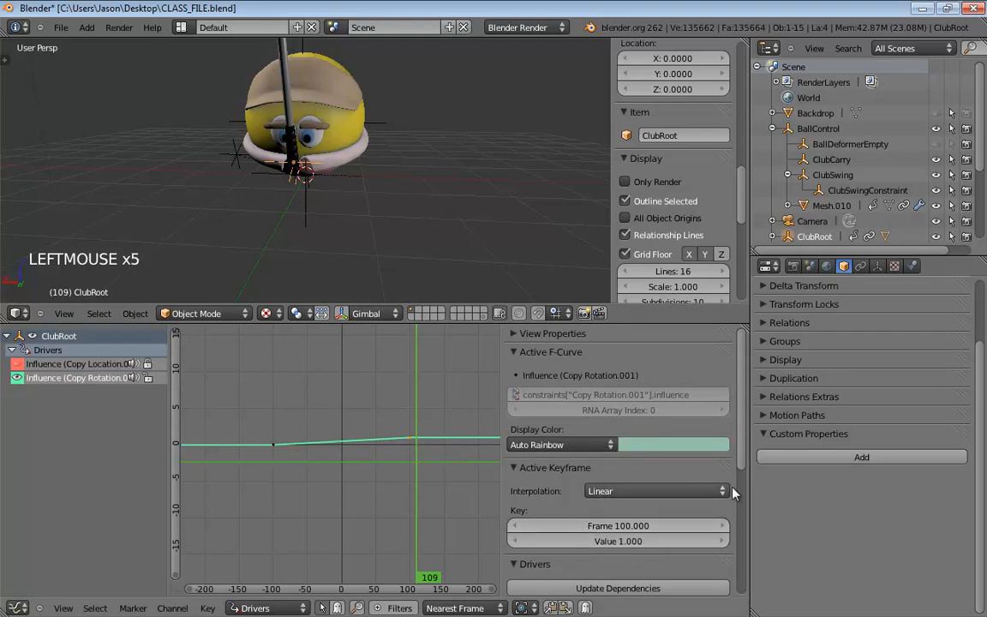
middle_click_drag(421, 229, 356, 193, "shift")
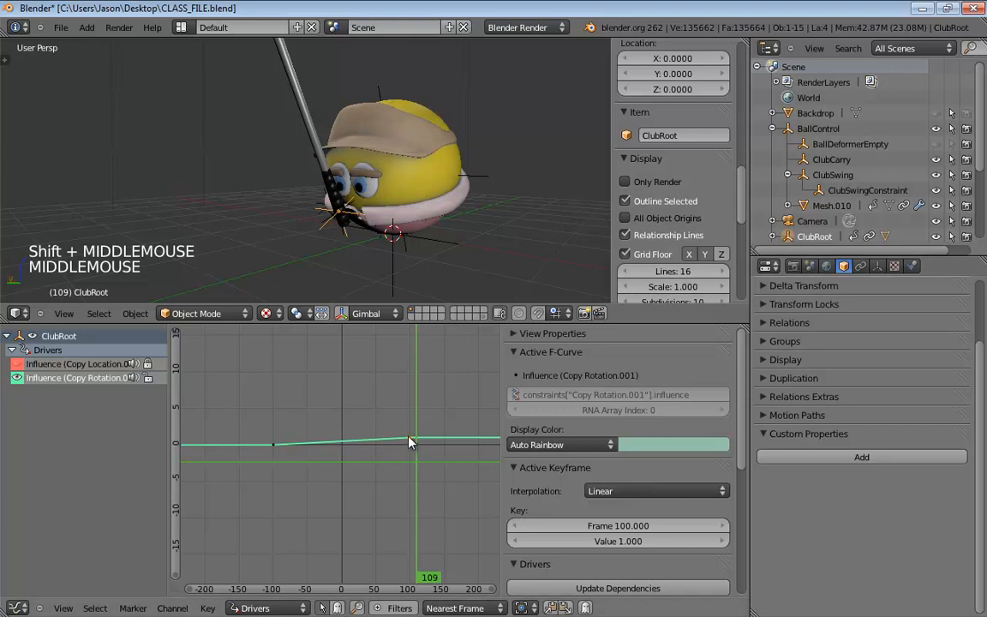
left_click(860, 266)
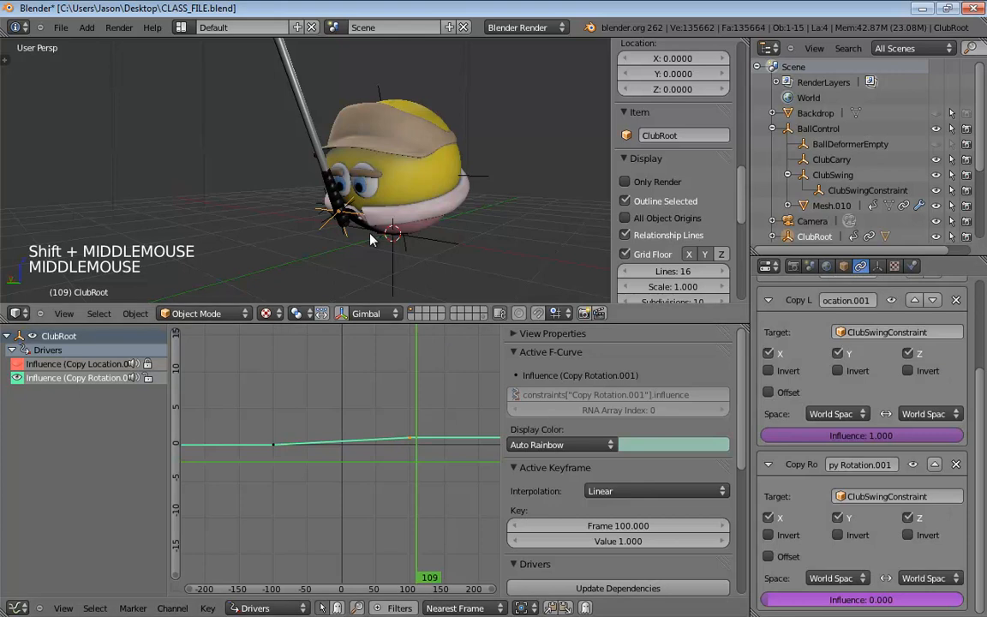
middle_click_drag(324, 212, 317, 221)
left_click(293, 216)
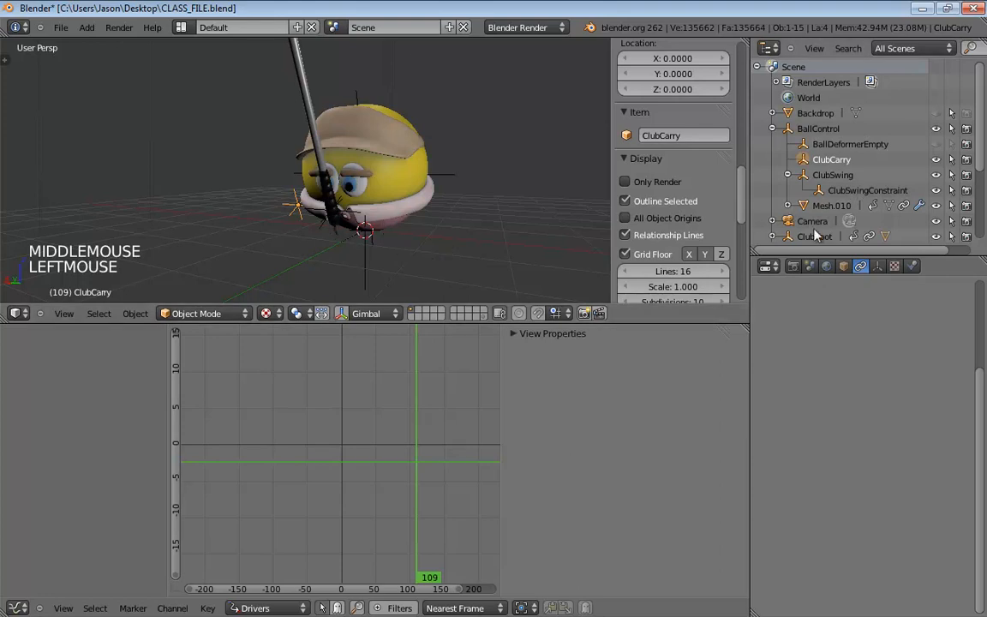
left_click(364, 259)
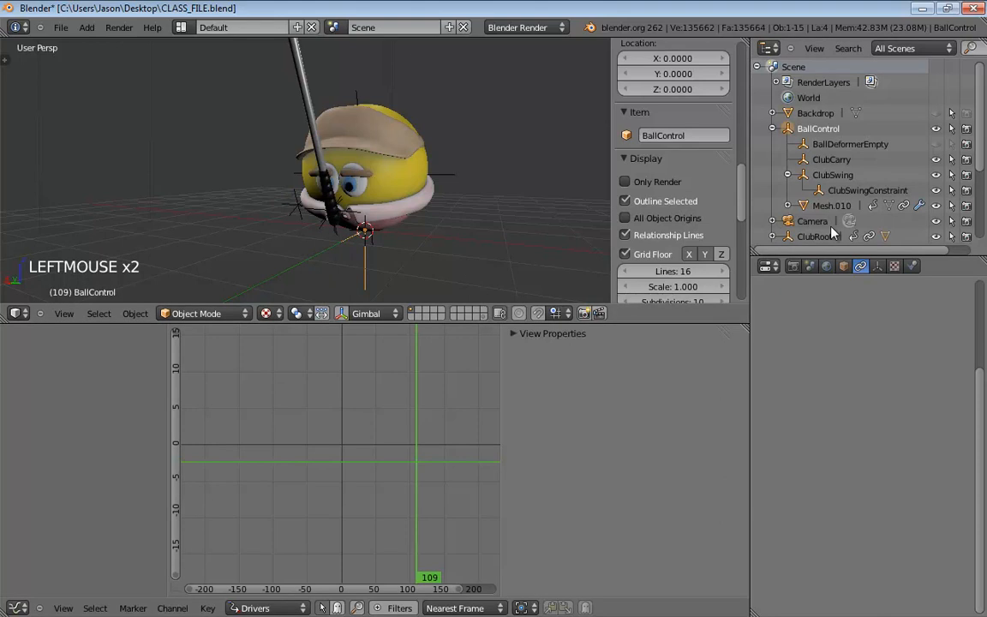
left_click(320, 231)
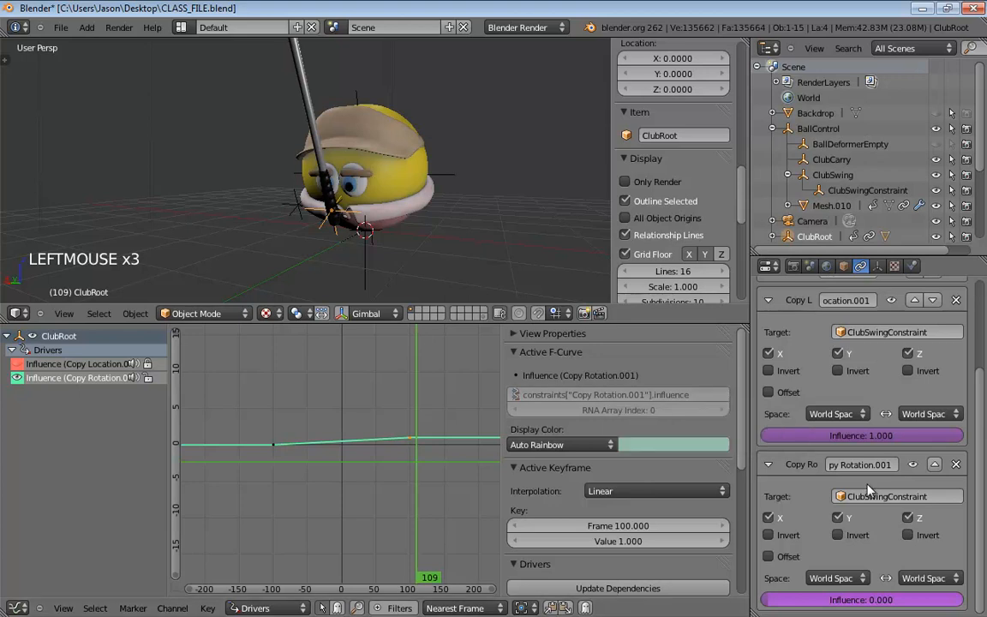
scroll(670, 422, "down", 3)
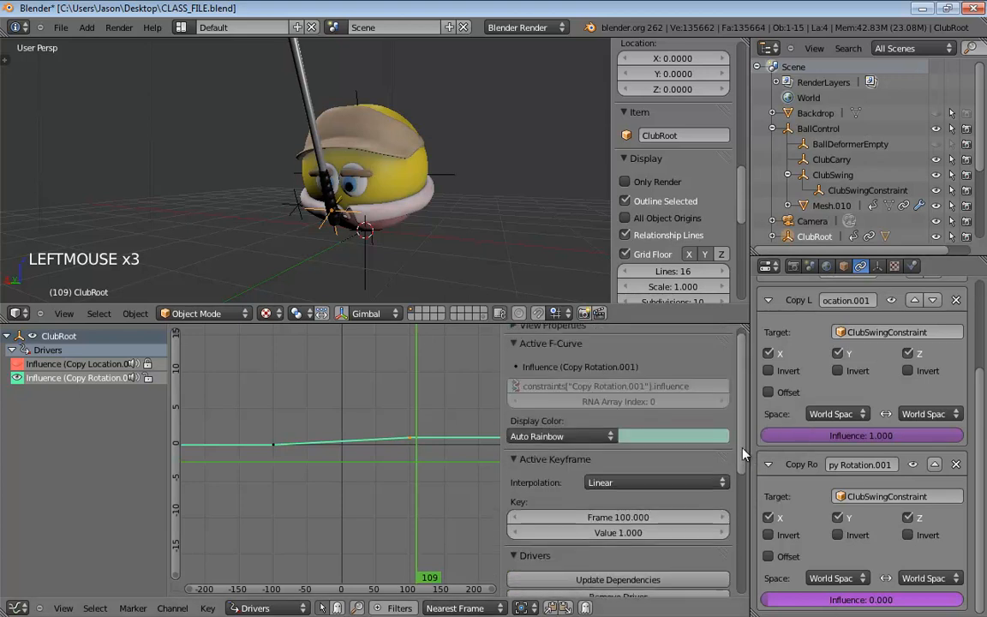
scroll(667, 403, "up", 3)
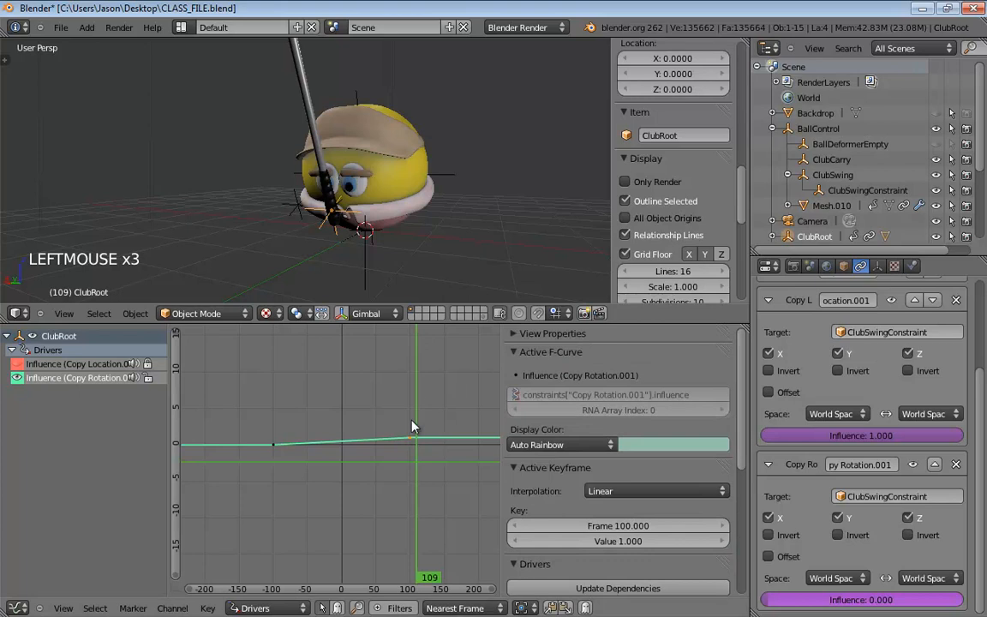
- Make the Copy Rotation.001 influence driver active again and update its dependencies
left_click(74, 377)
left_click(75, 365)
left_click(82, 377)
scroll(738, 505, "down", 8)
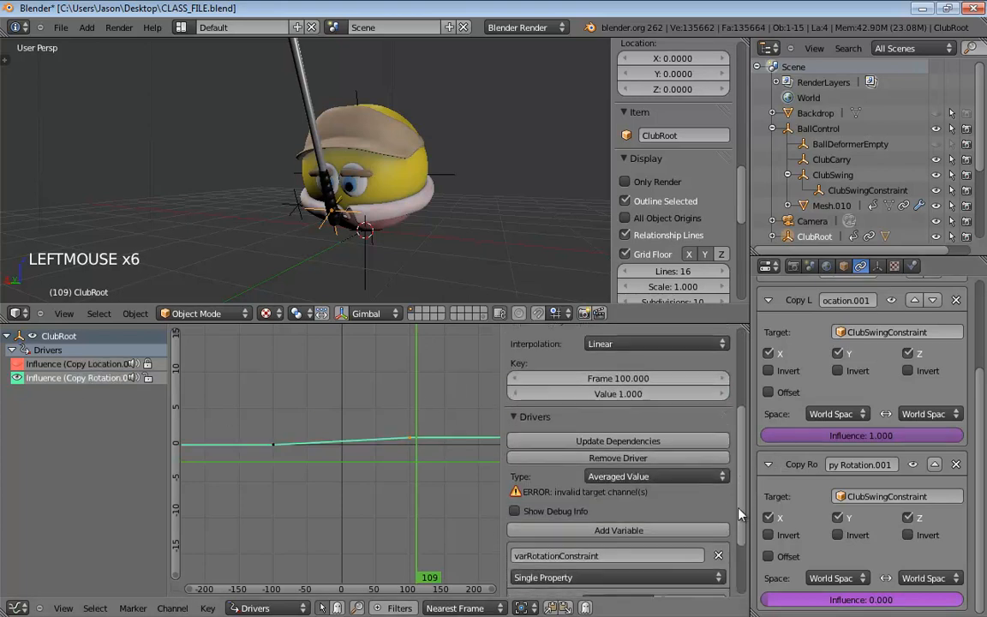
scroll(738, 526, "down", 1)
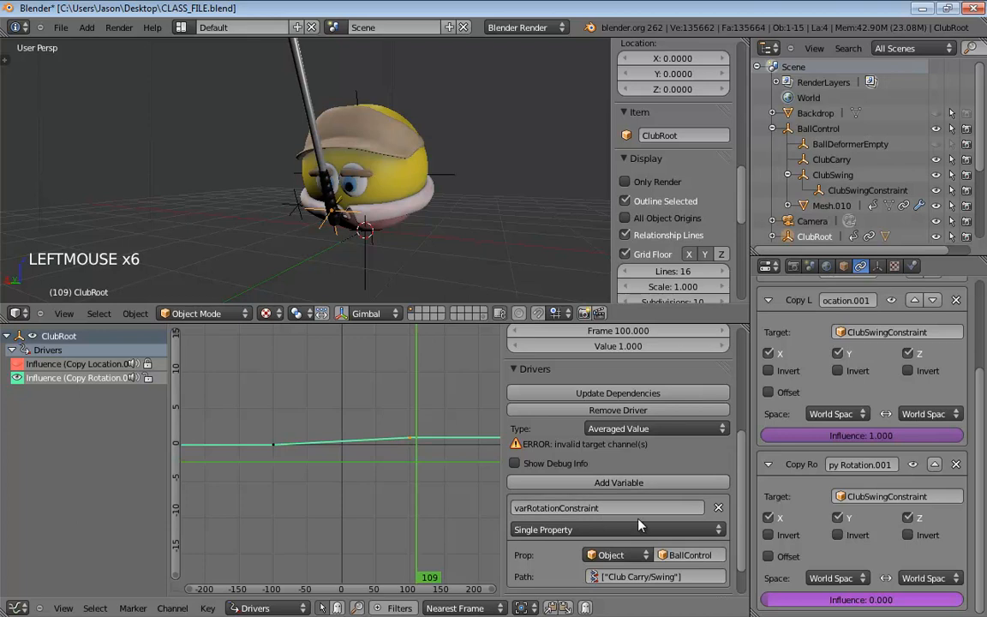
double_click(619, 394)
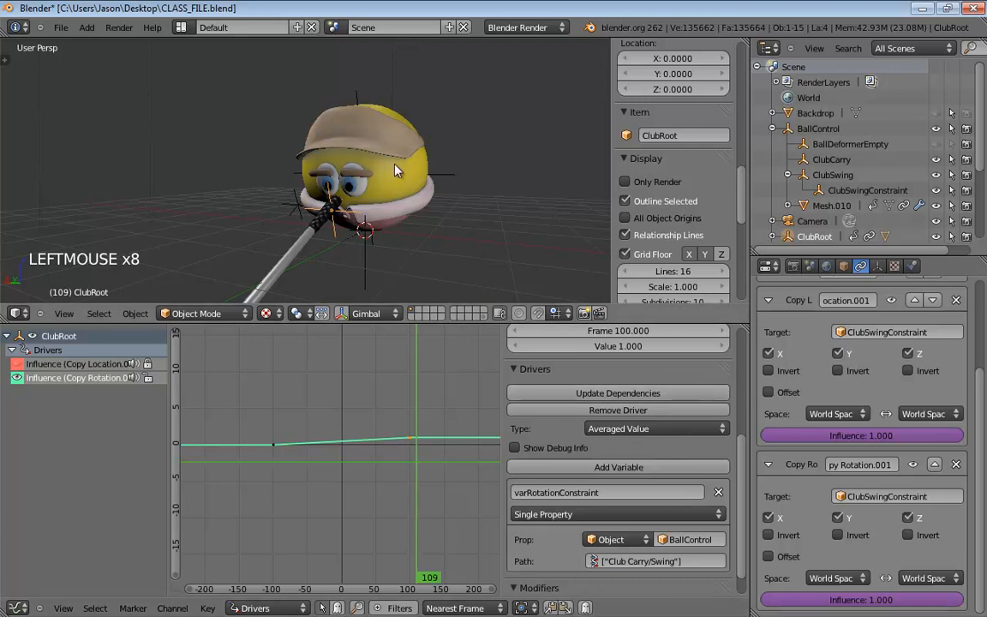
- Sweep BallControl's Club Carry/Swing property through its range to test the club switching, and leave it at -100
left_click(365, 274)
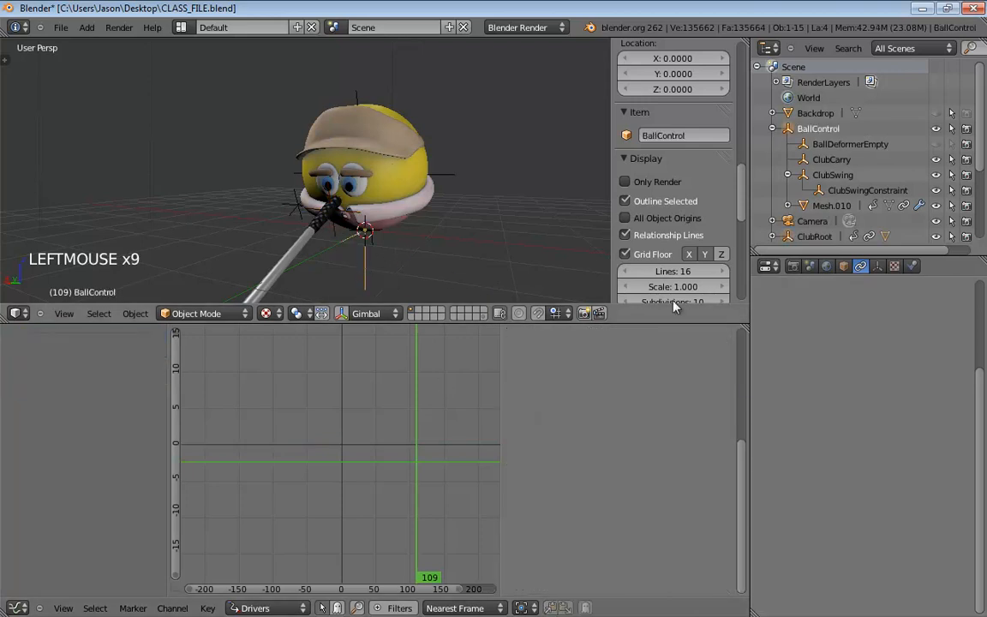
left_click(843, 267)
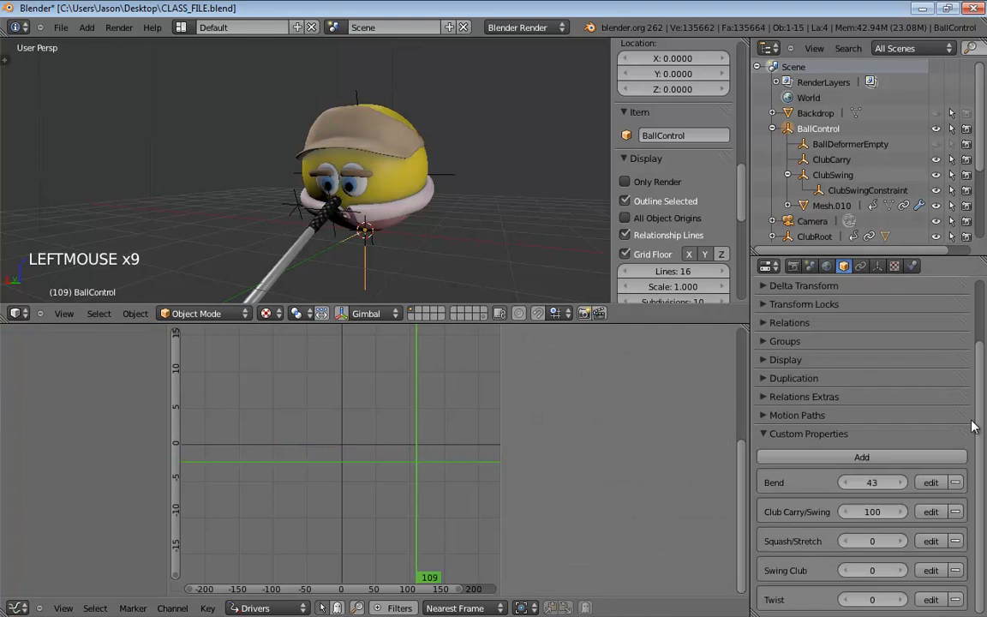
left_click_drag(873, 511, 971, 544)
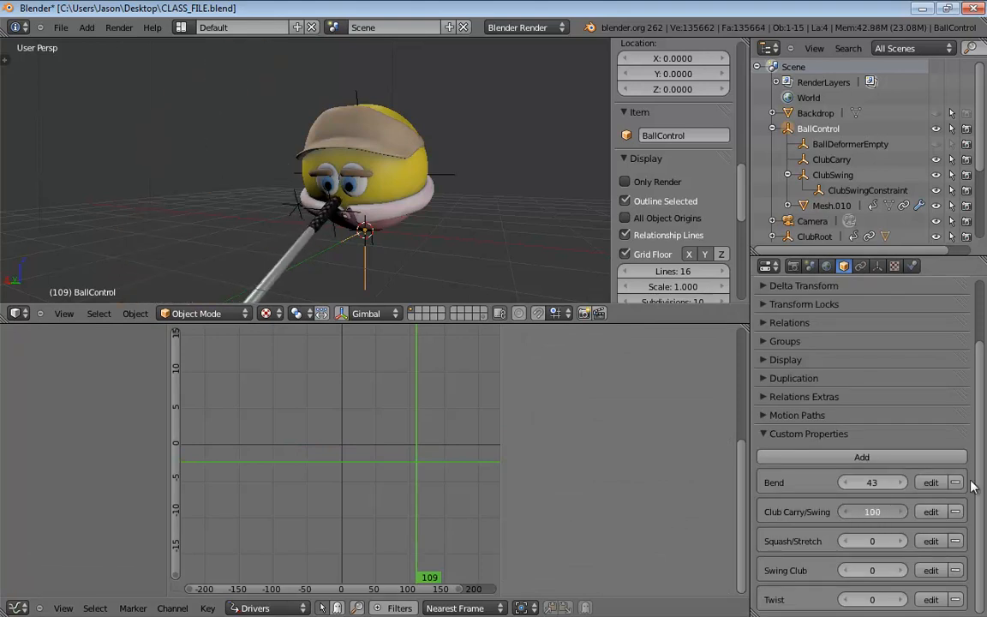
left_click_drag(868, 484, 16, 492)
left_click_drag(852, 521, 360, 532)
left_click_drag(445, 534, 947, 531)
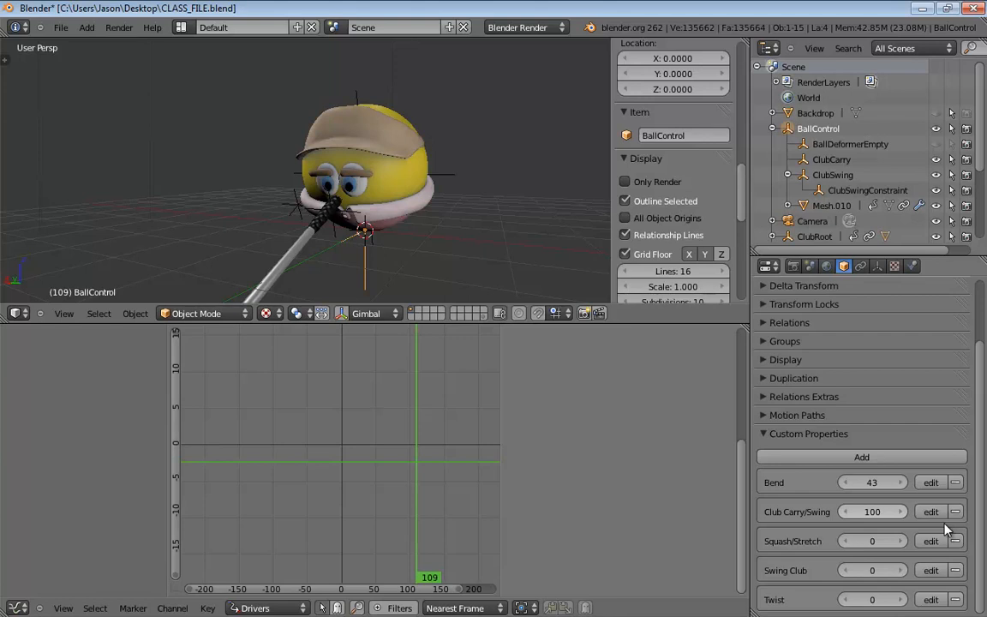
left_click_drag(874, 512, 761, 476)
left_click_drag(851, 474, 111, 471)
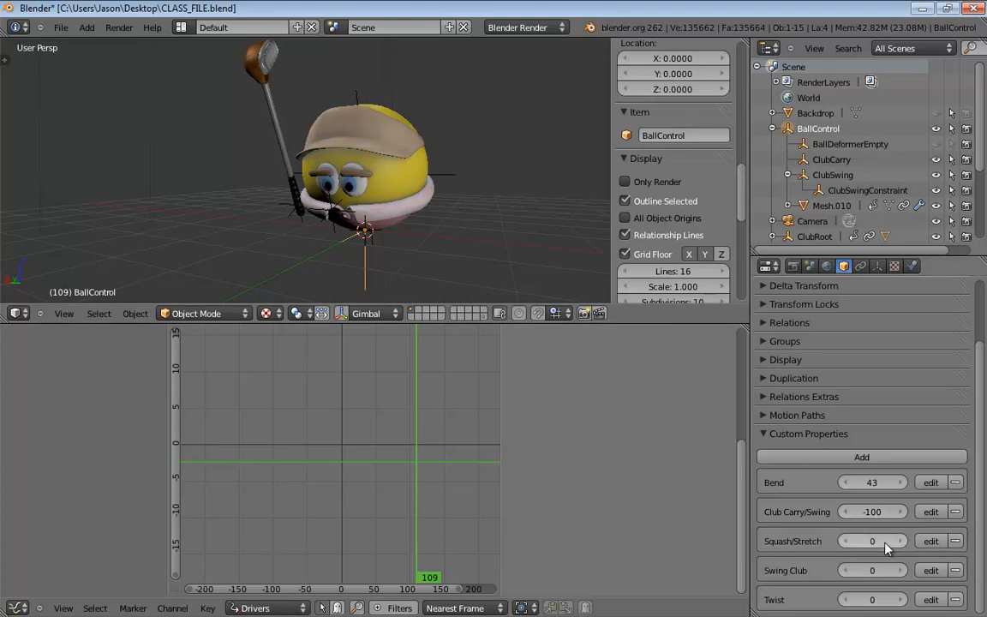
- Select the ball mesh Mesh.010 and reveal its location, rotation and scale values in the object properties
left_click(396, 139)
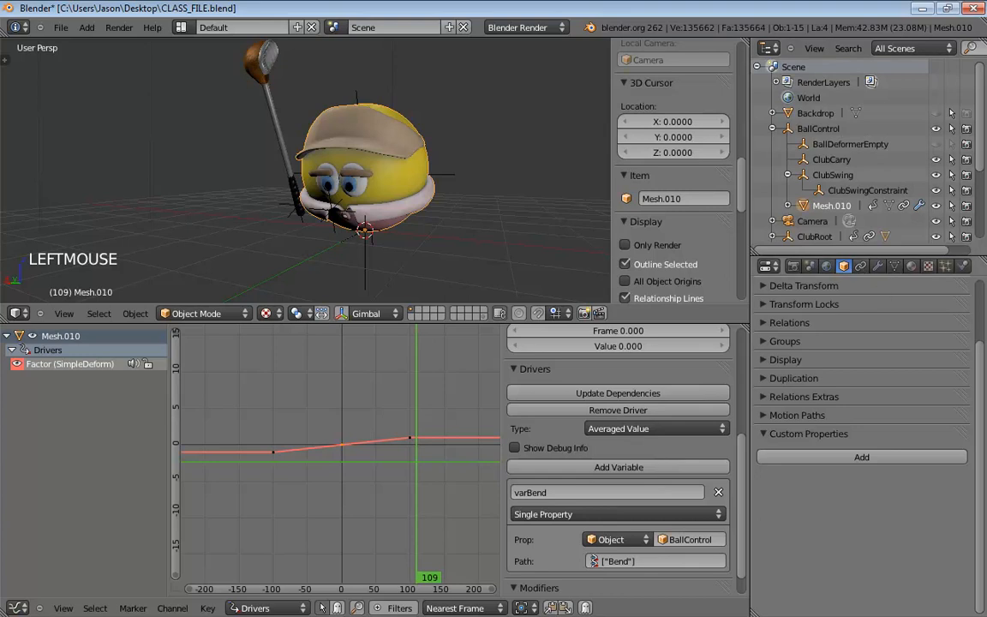
scroll(855, 293, "up", 3)
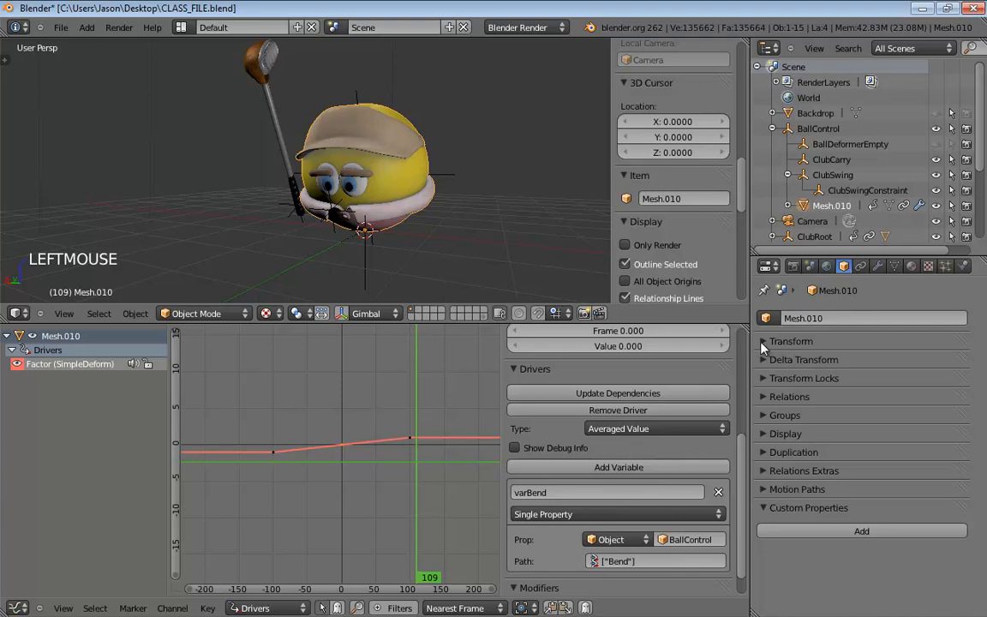
left_click(801, 341)
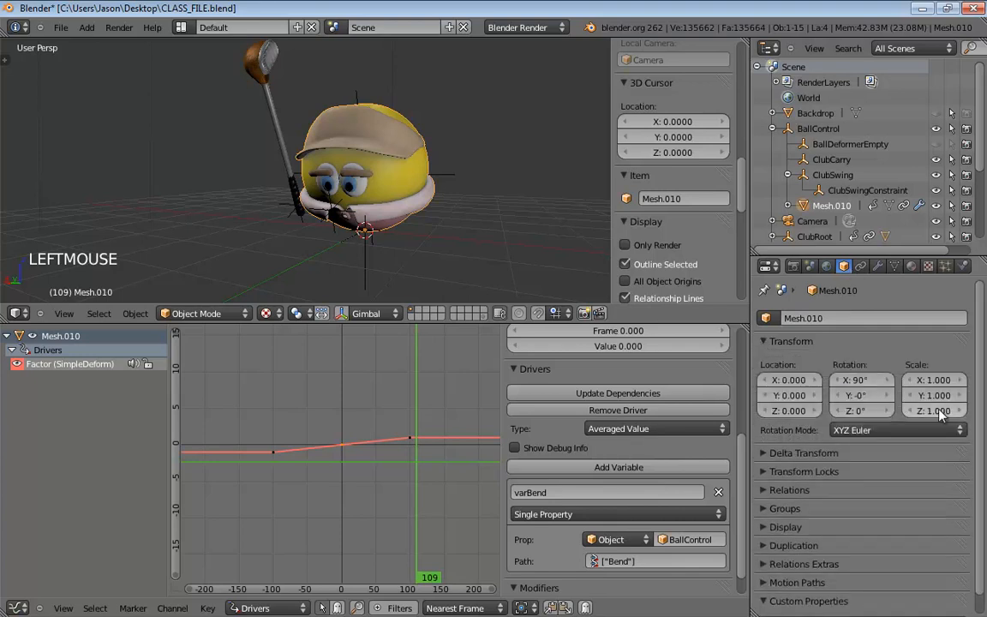
left_click(399, 190)
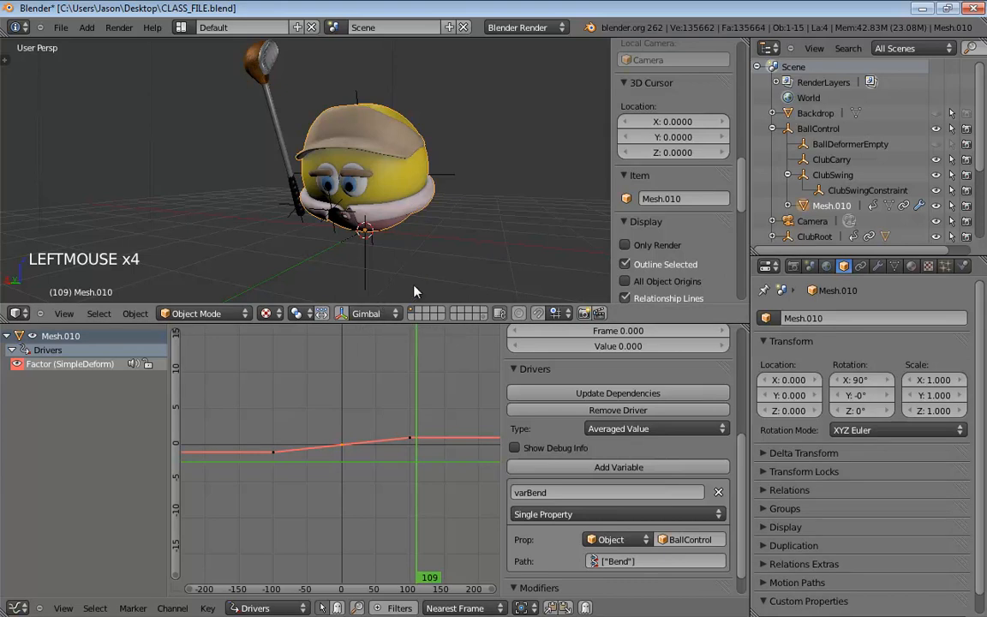
- Enable the scale manipulator with Local orientation and stretch Mesh.010 along its Y axis to about 1.09
key("ctrl+space")
middle_click_drag(372, 257, 358, 172)
key("ctrl+space")
mouse_move(420, 206)
middle_mouse_down()
mouse_move(375, 196)
mouse_move(418, 184)
middle_mouse_up()
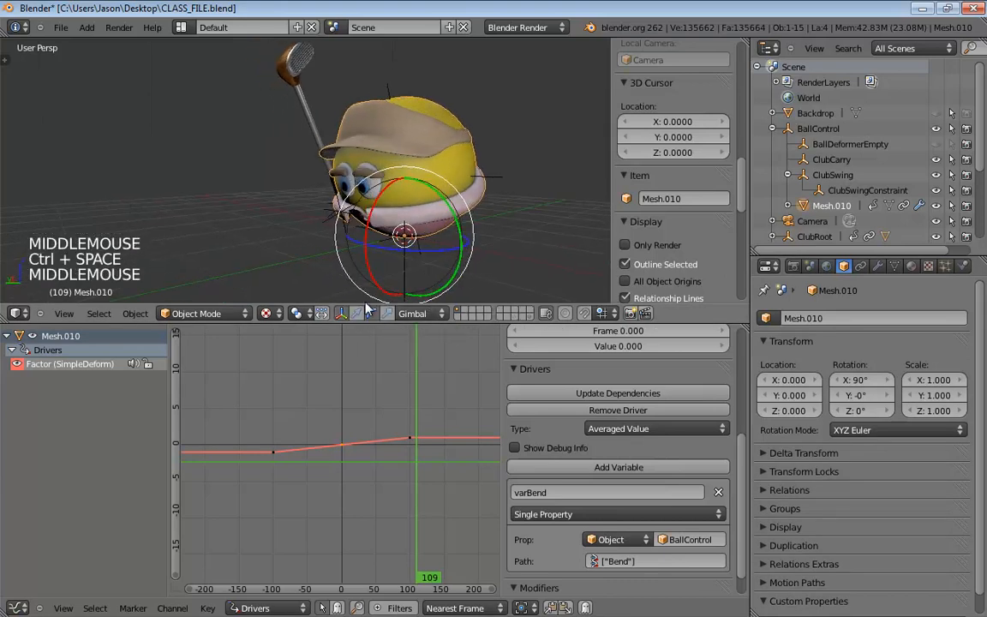
left_click(419, 184)
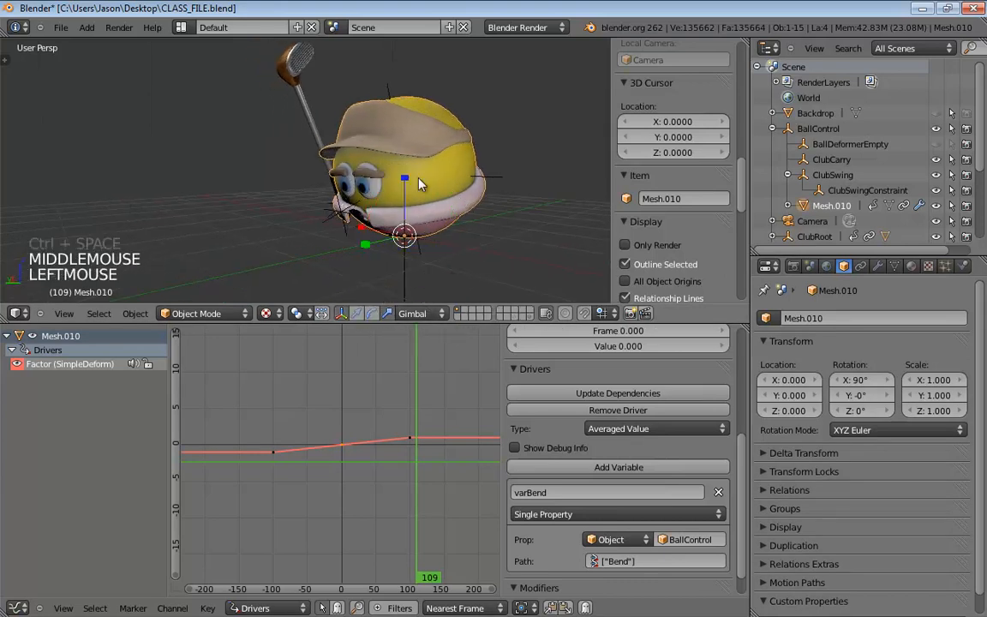
left_click(412, 313)
left_click(410, 288)
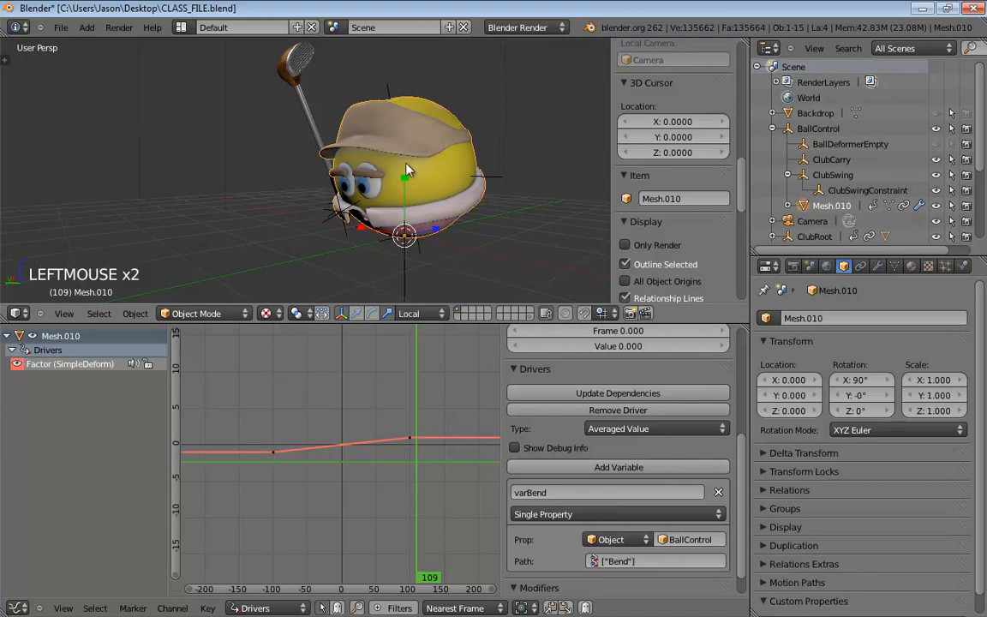
left_click_drag(406, 177, 406, 185)
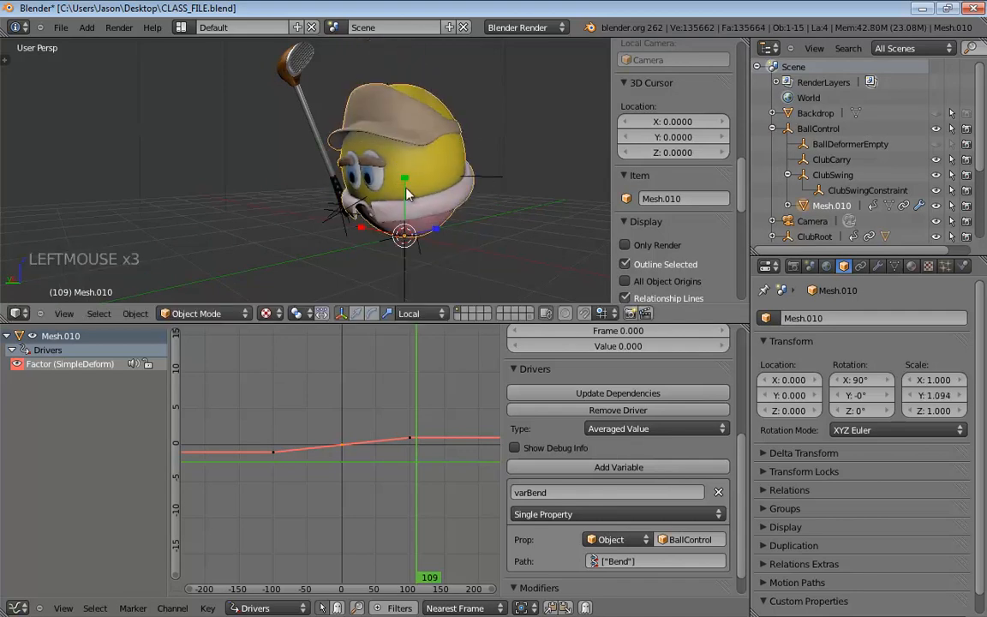
- Undo the test stretch of Mesh.010 and add a single driver to its Y scale
key("ctrl+z")
right_click(936, 396)
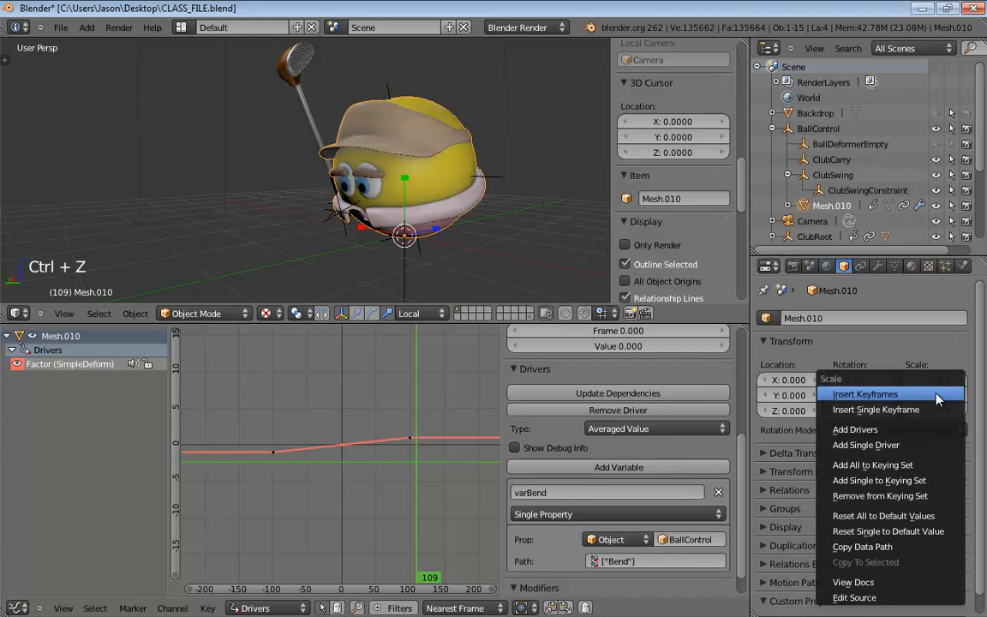
left_click(865, 444)
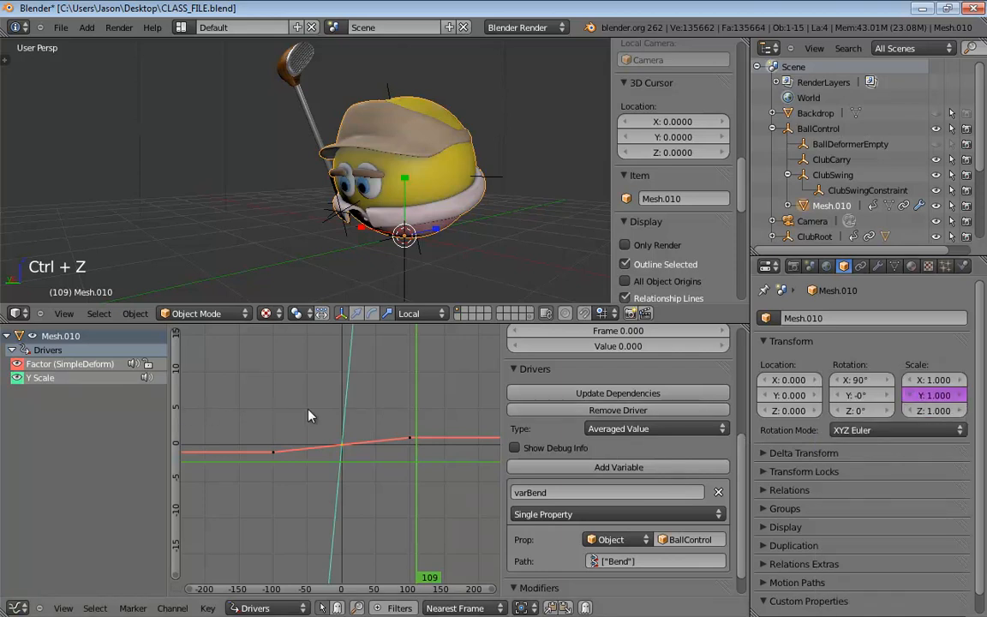
- Hide the Factor (SimpleDeform) curve, then strip the Y Scale driver of its default variable and Generator modifier
left_click(18, 365)
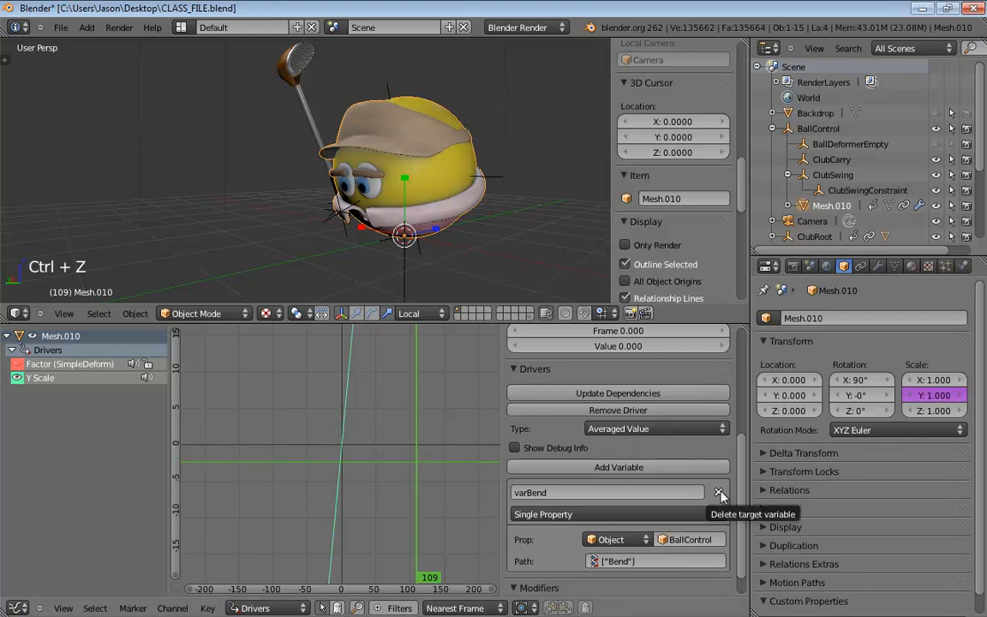
scroll(711, 462, "down", 1)
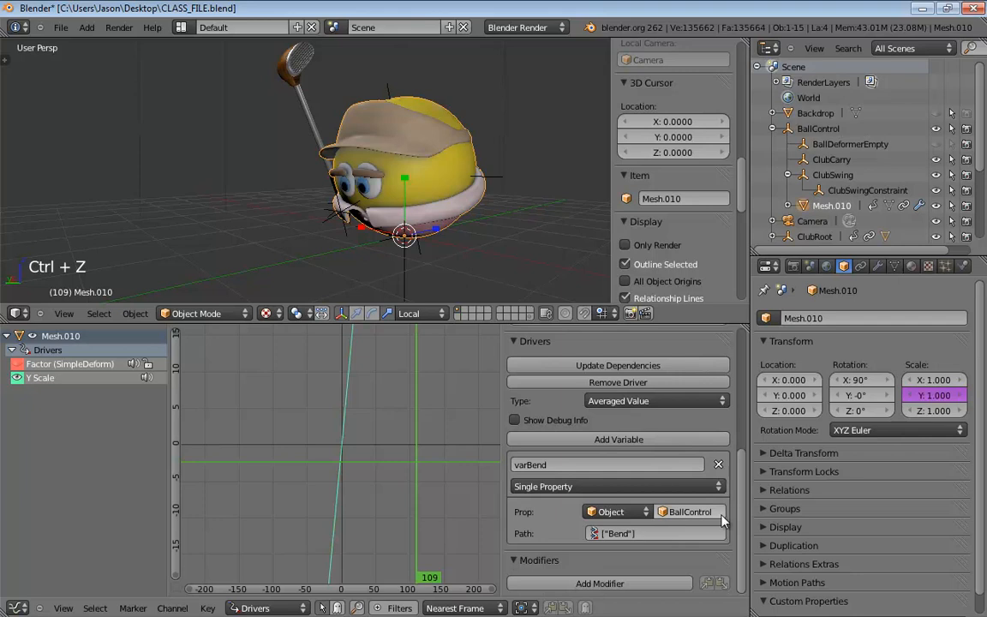
left_click(68, 384)
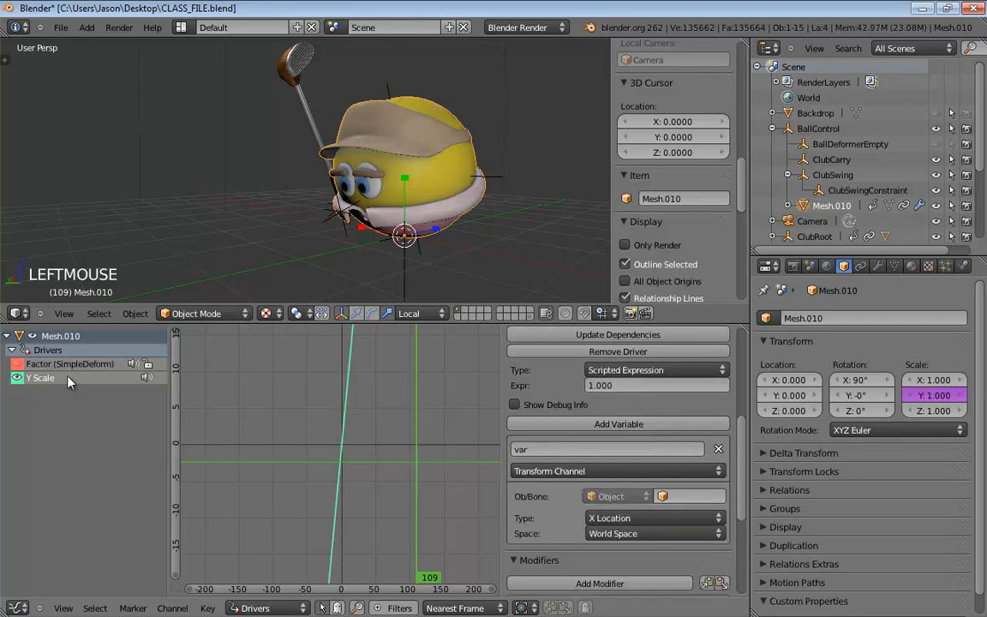
left_click(720, 450)
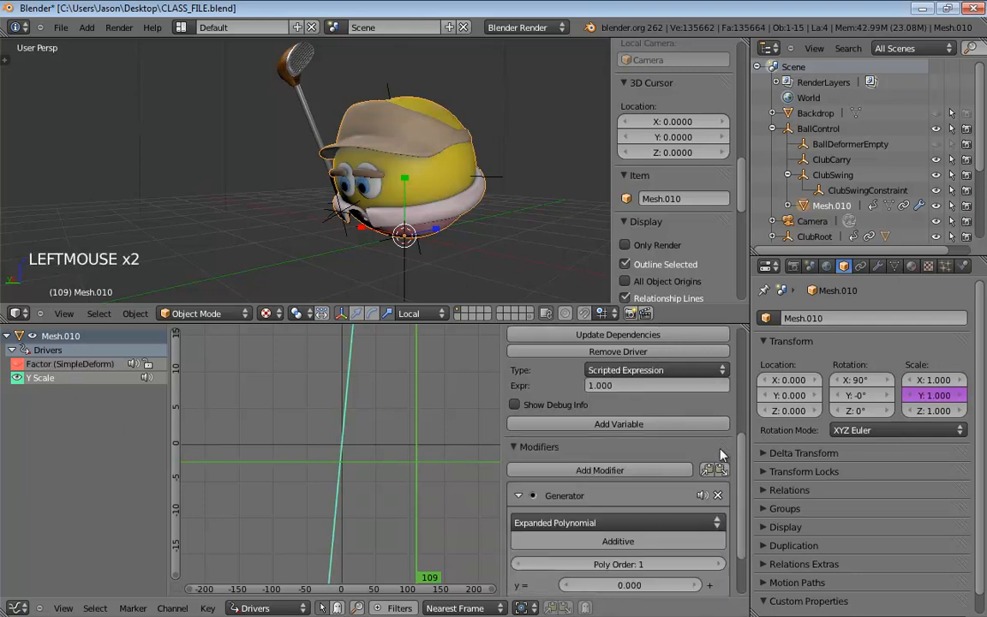
left_click(720, 495)
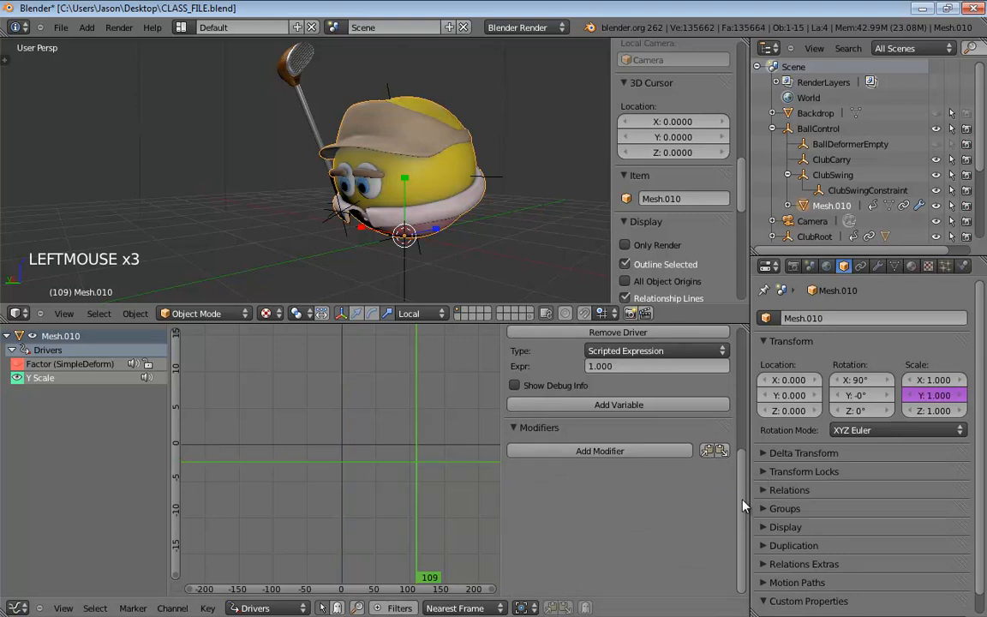
scroll(741, 479, "up", 2)
scroll(677, 459, "up", 1)
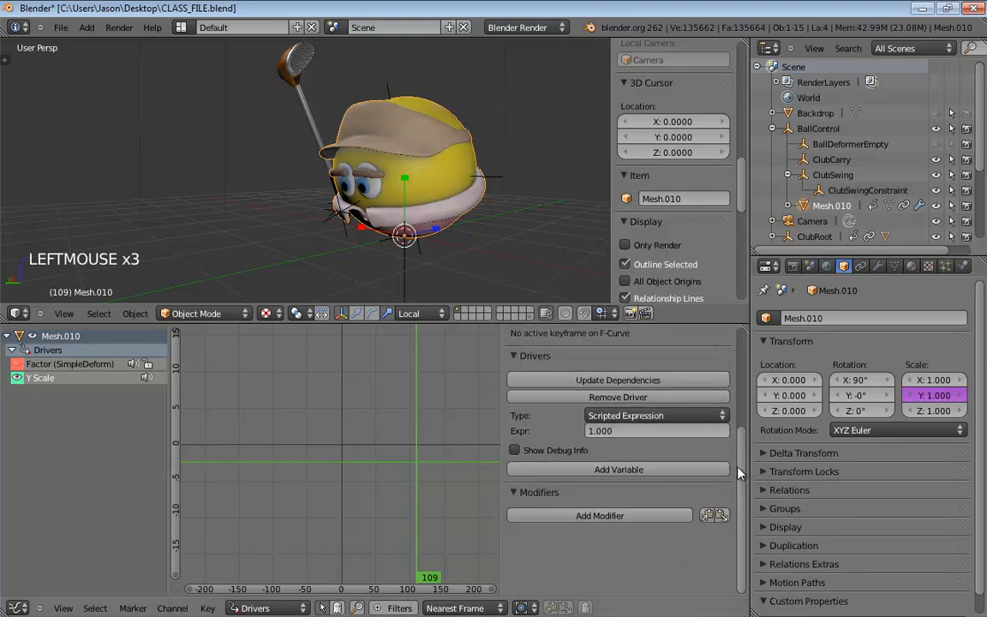
- Set the Y Scale driver type to Averaged Value and add a variable named varSquashStretch
left_click(625, 416)
left_click(621, 400)
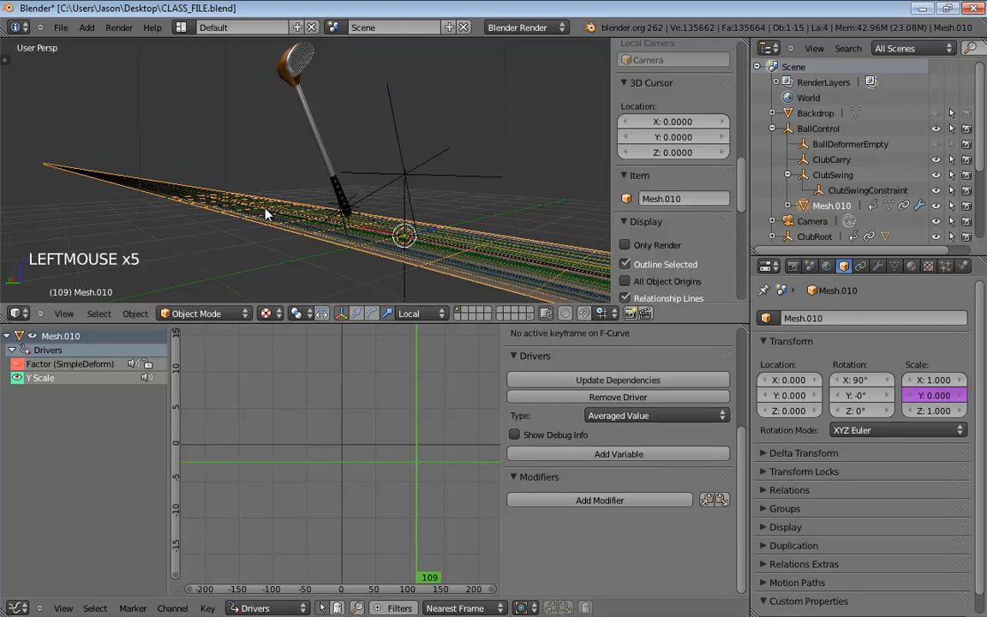
middle_click_drag(265, 214, 310, 222)
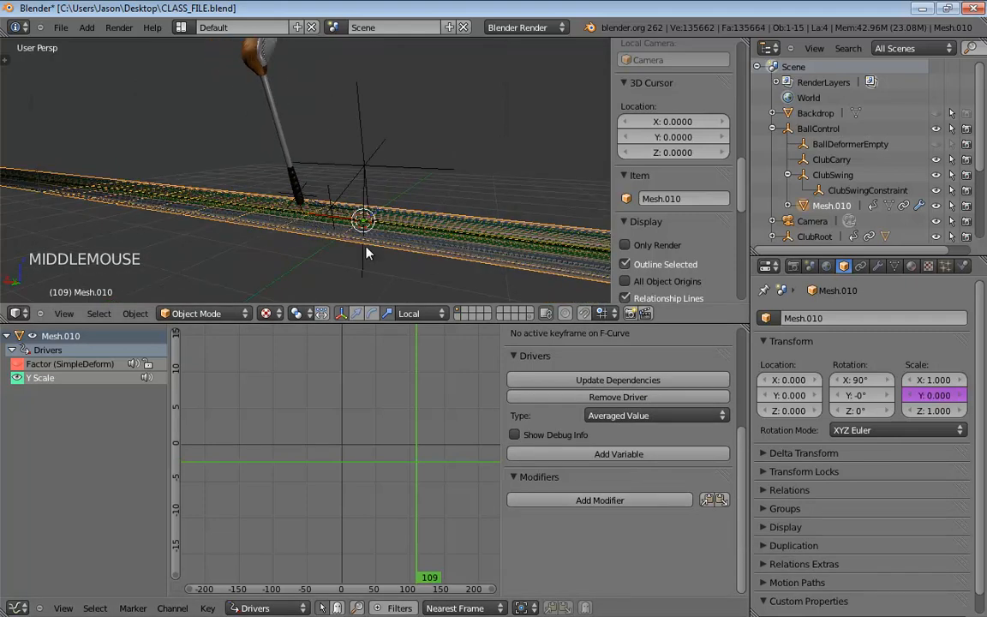
left_click(598, 455)
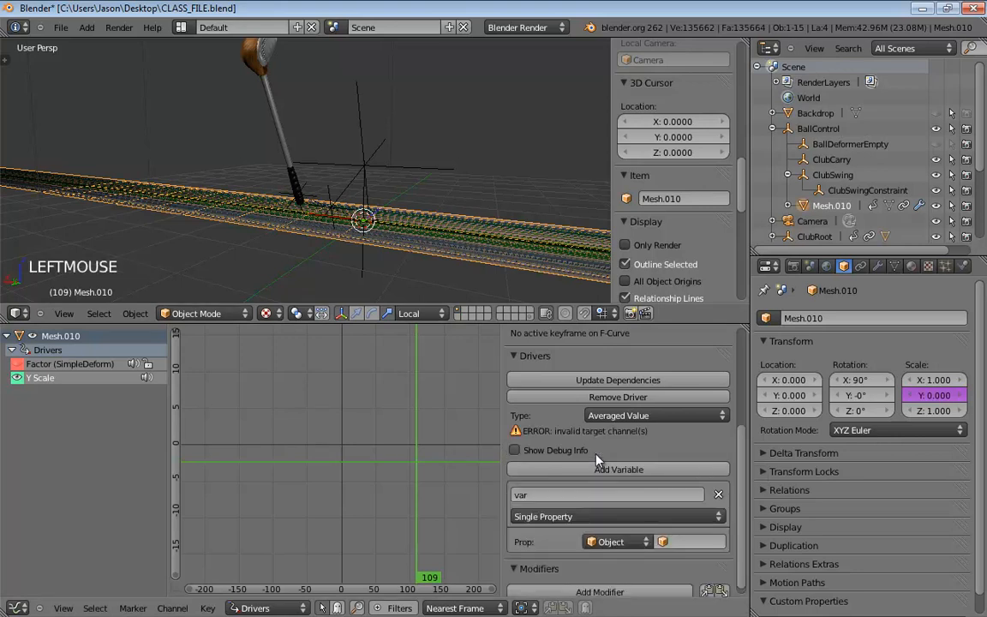
left_click(587, 497)
type("Squash5")
type("tretch")
key("Return")
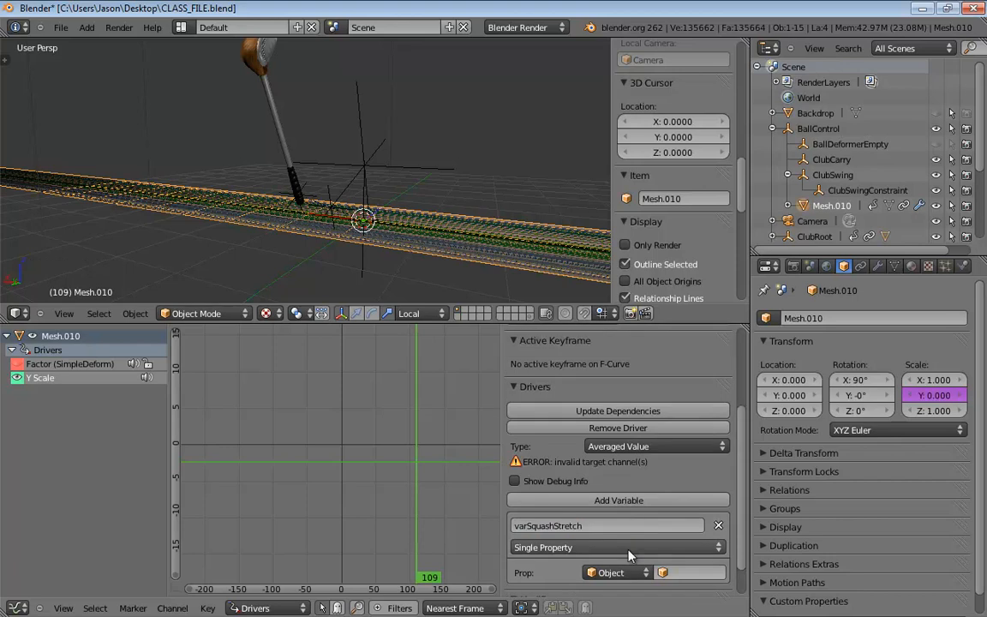
- Target the varSquashStretch variable at the BallControl object
left_click(690, 572)
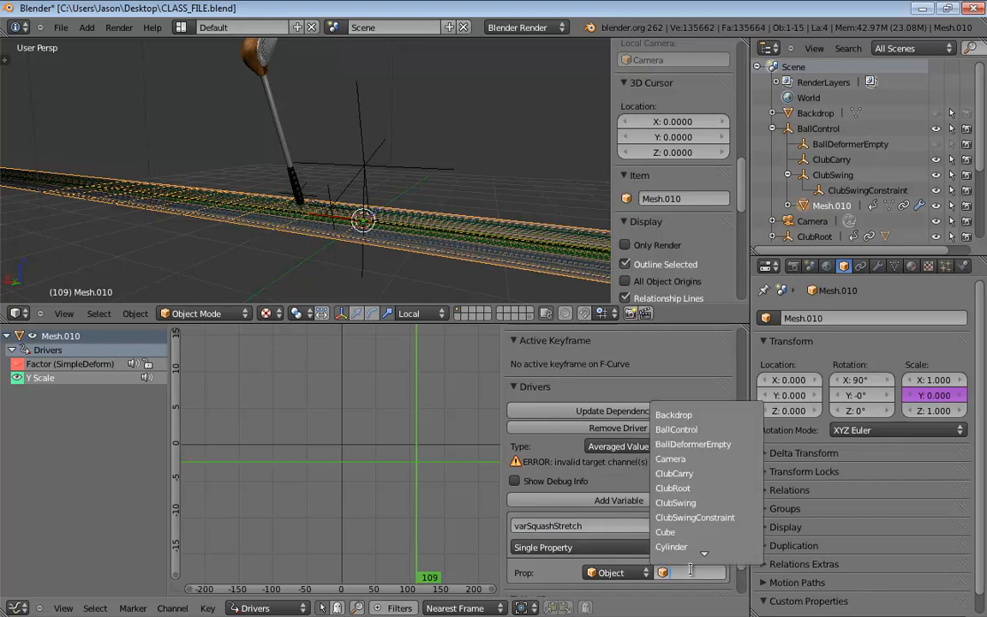
left_click(677, 429)
scroll(667, 409, "down", 3)
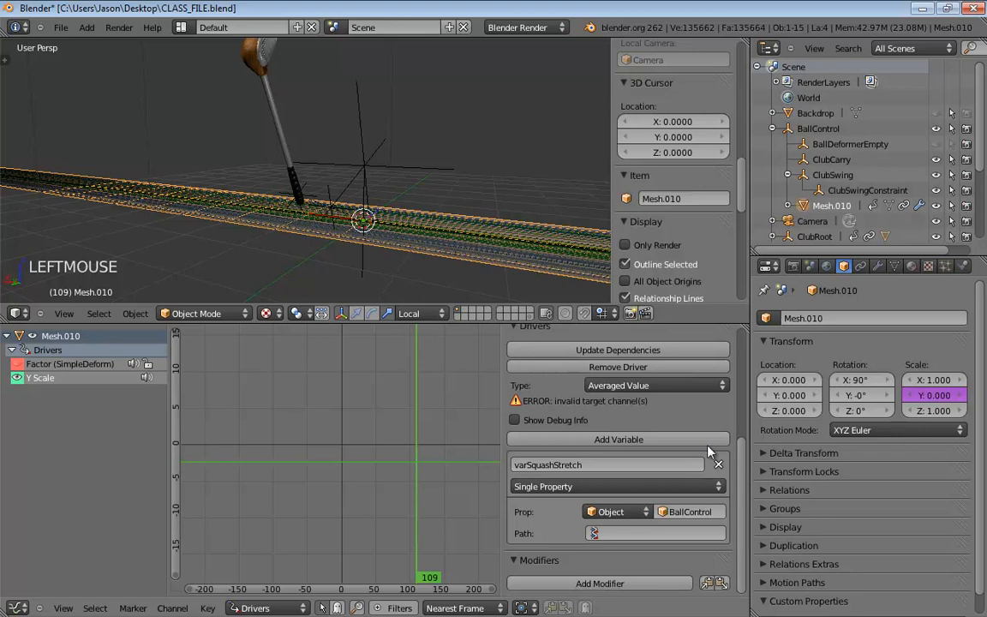
- Select BallControl and copy the data path of its Squash/Stretch custom property
double_click(366, 270)
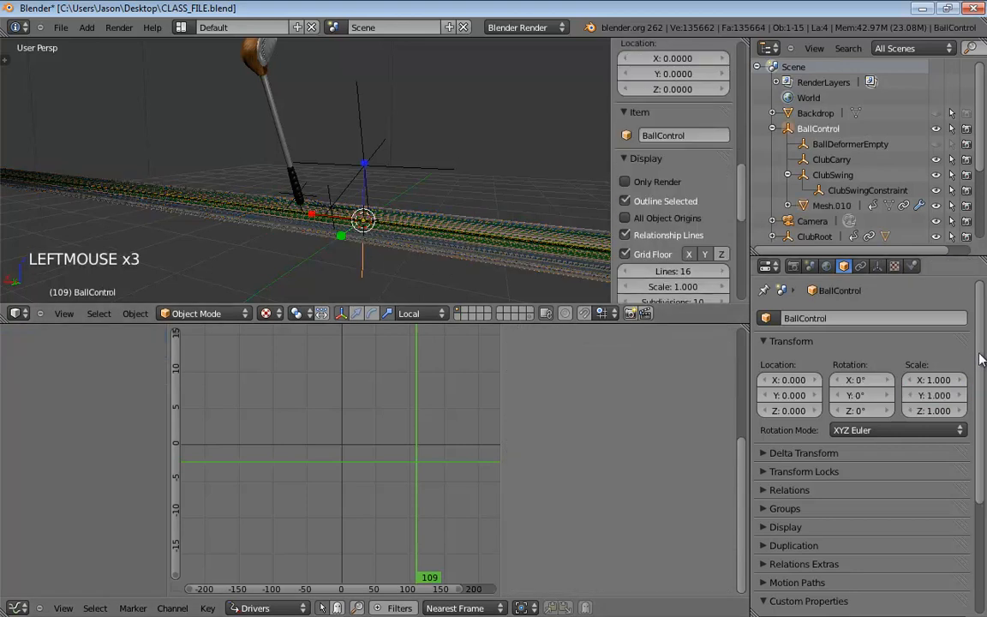
scroll(882, 326, "down", 5)
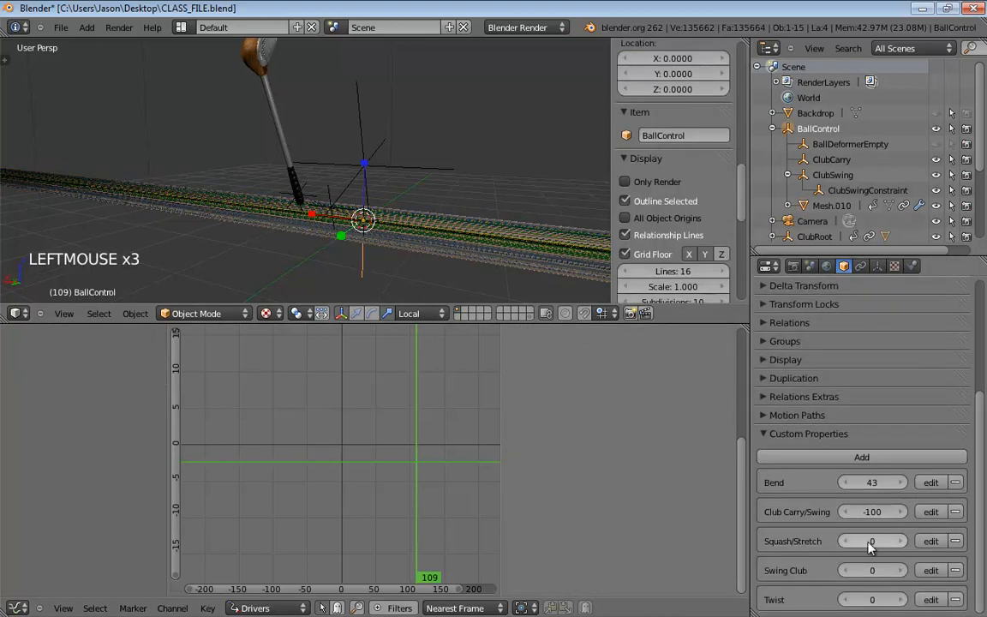
right_click(884, 542)
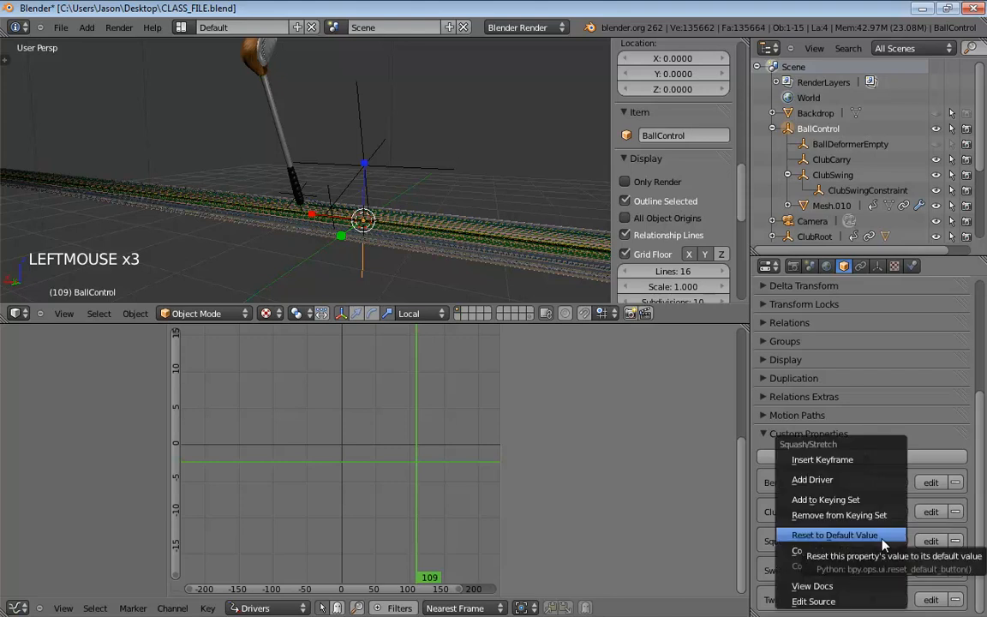
left_click(874, 555)
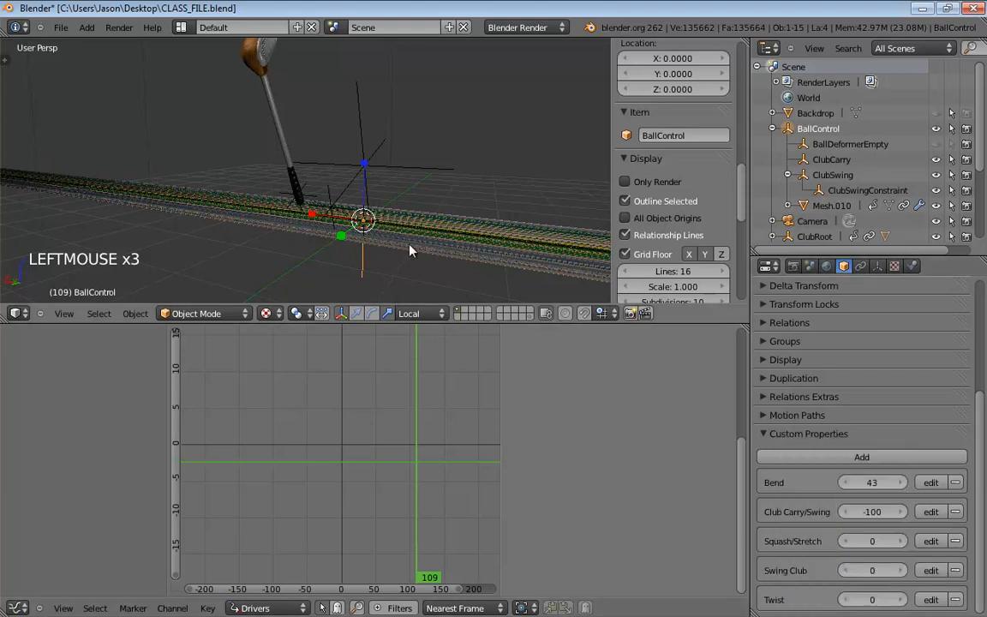
- Paste the copied path ["Squash/Stretch"] into varSquashStretch on Mesh.010's Y Scale driver and update the dependencies
left_click(410, 250)
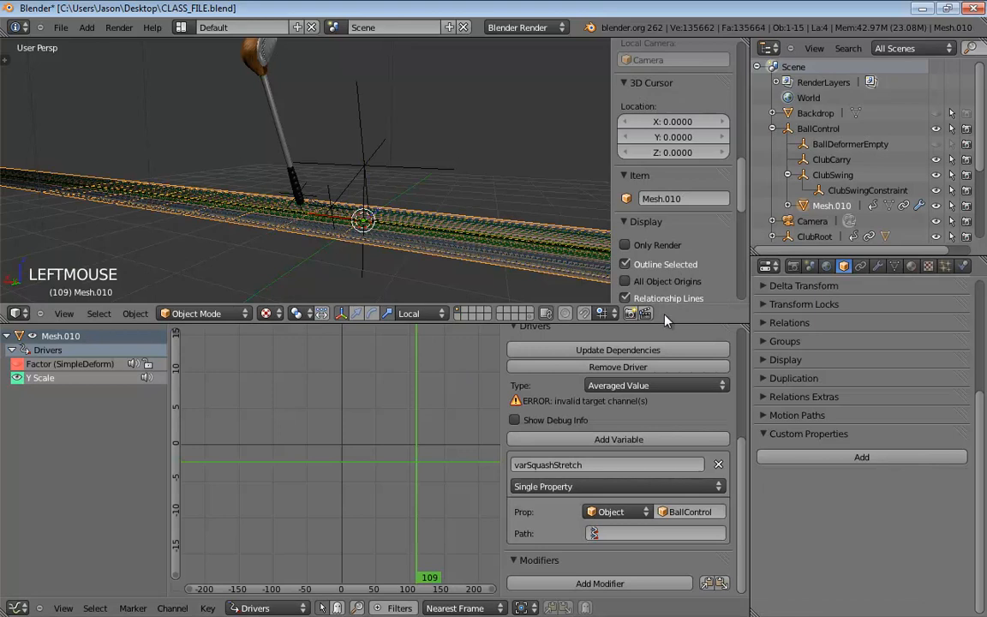
left_click(631, 532)
key("ctrl+v")
key("Return")
left_click(614, 351)
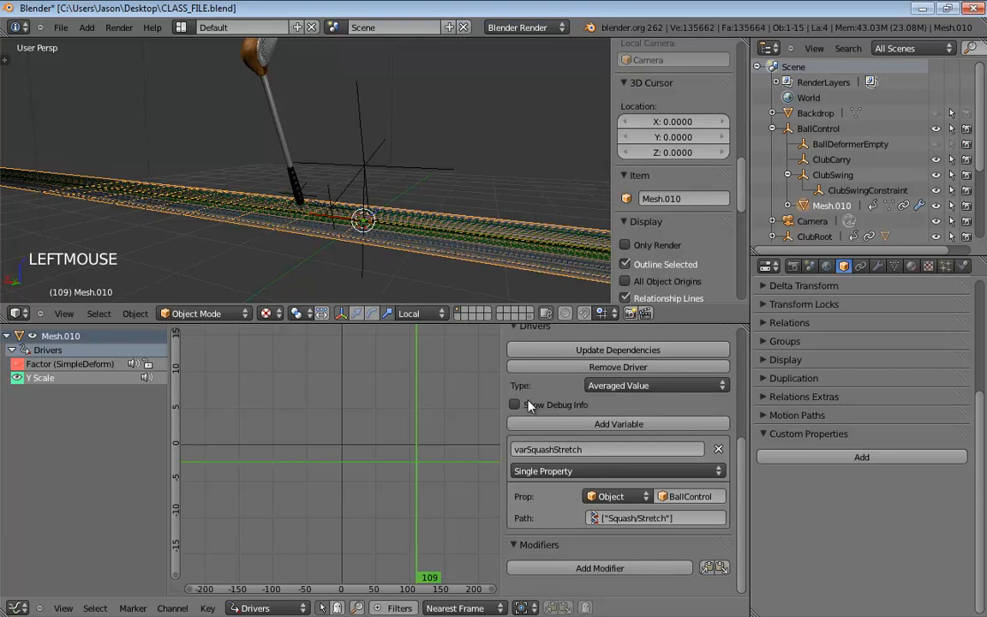
- Add a key near the origin of the Y Scale driver curve and set its interpolation to Linear
left_click(341, 444, "ctrl")
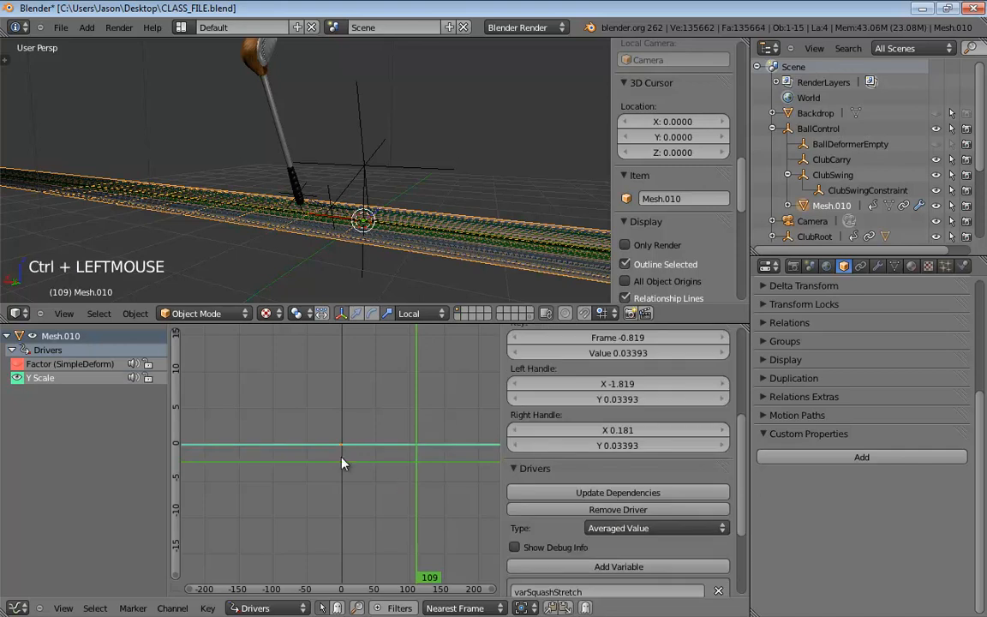
scroll(621, 402, "up", 5)
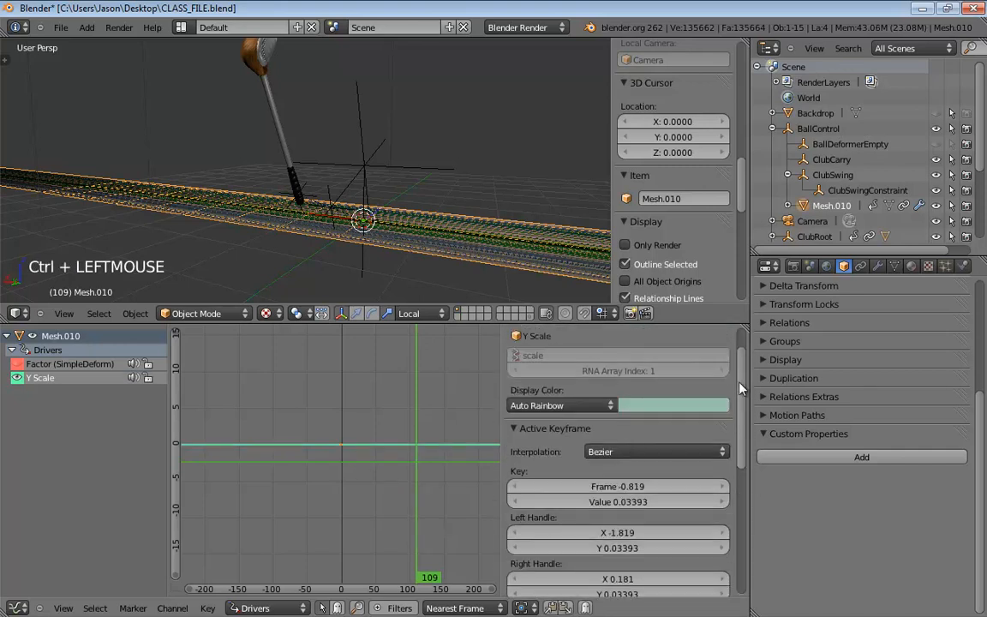
left_click(621, 459)
left_click(625, 434)
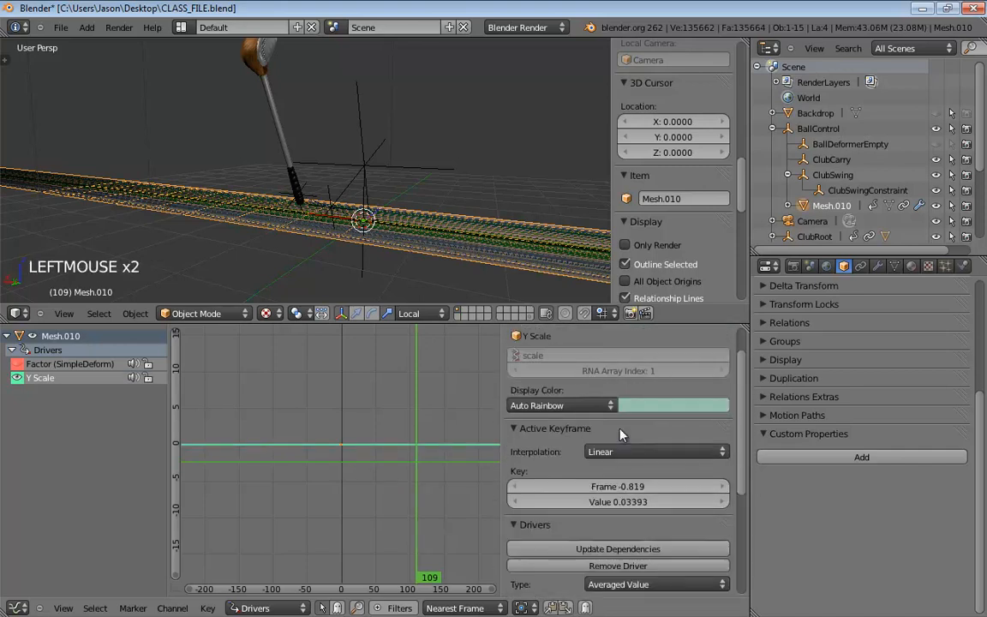
- Set the Y Scale key to frame 0 and value 1, and update the driver's dependencies
left_click(638, 488)
type("0")
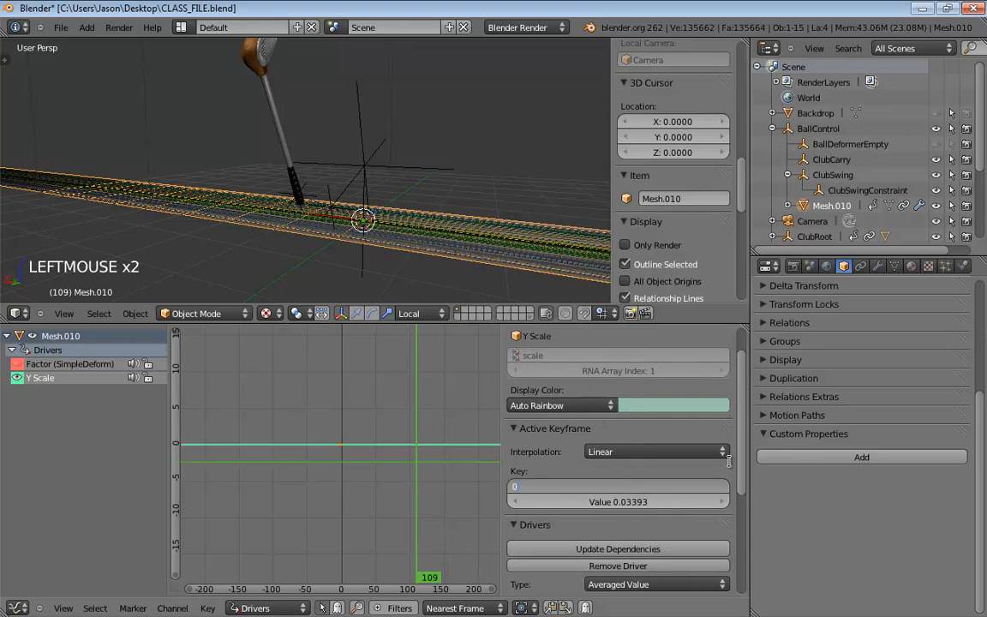
key("Return")
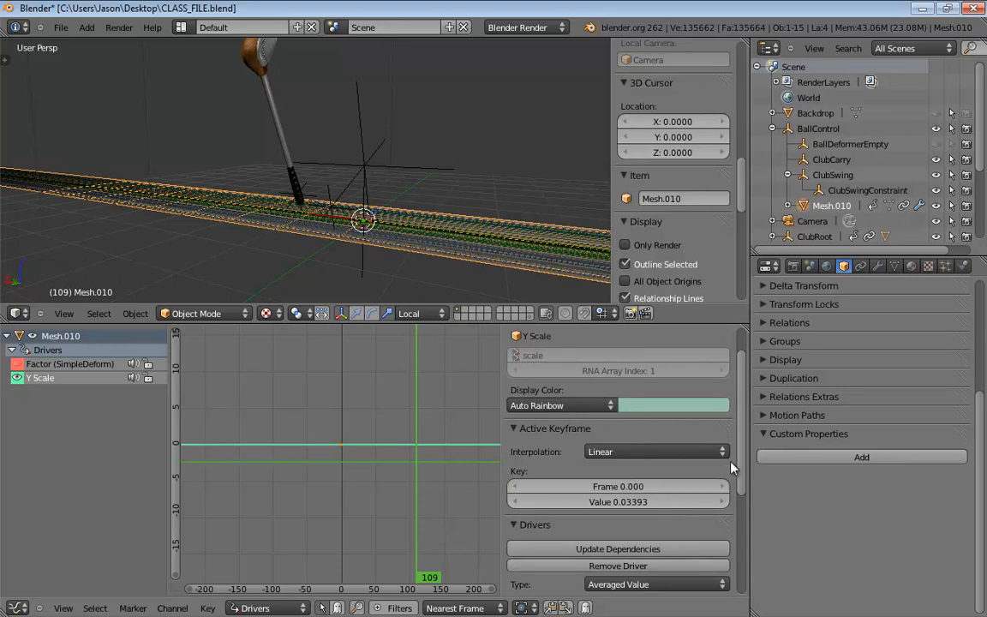
left_click(651, 501)
type("1")
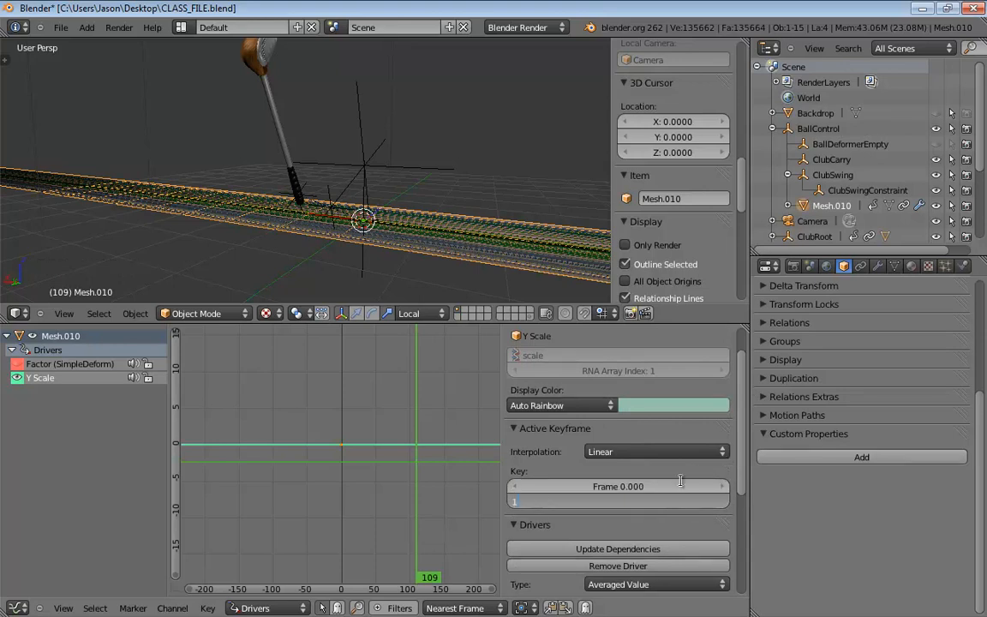
left_click(683, 484)
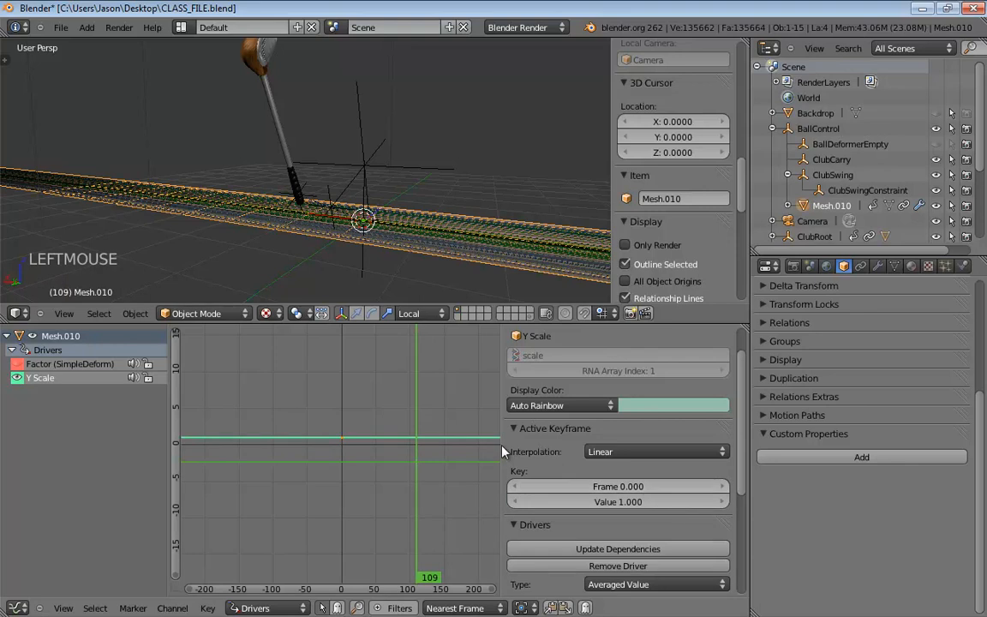
scroll(666, 448, "down", 2)
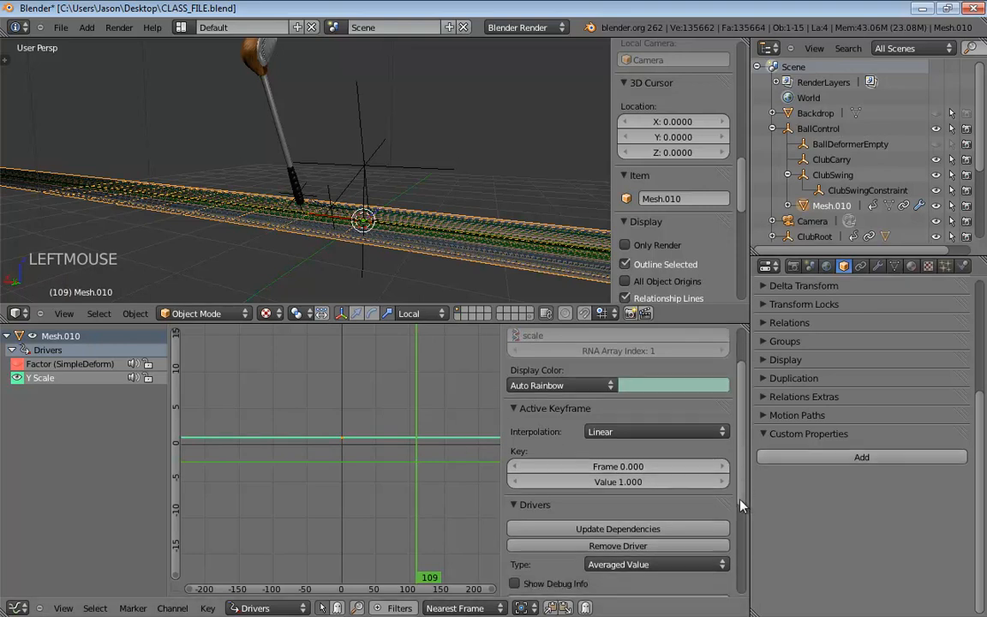
left_click(624, 493)
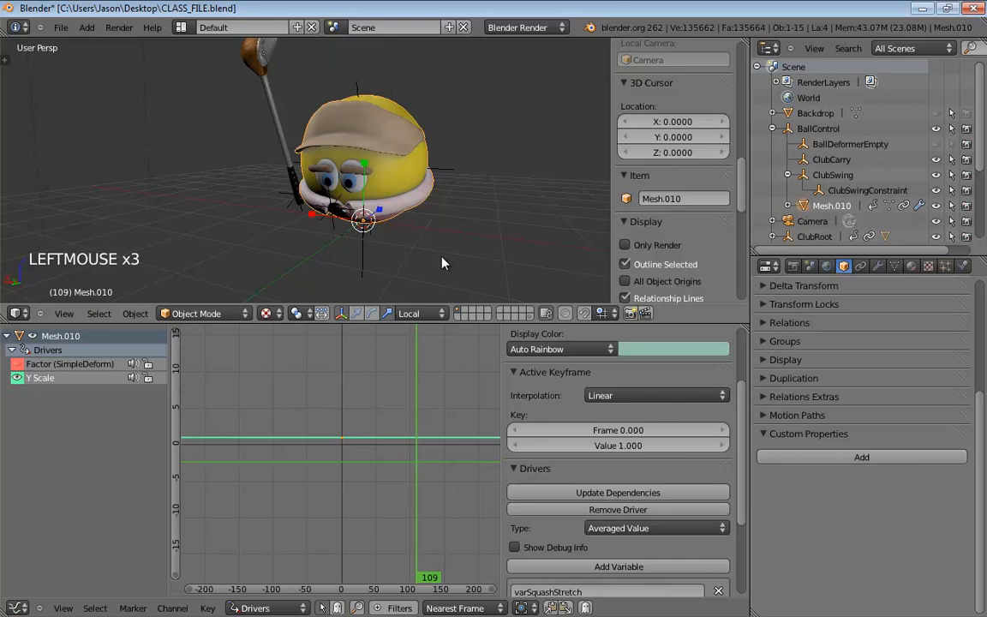
- Select BallControl and raise its Squash/Stretch property to 100 to test the driver
left_click(363, 262)
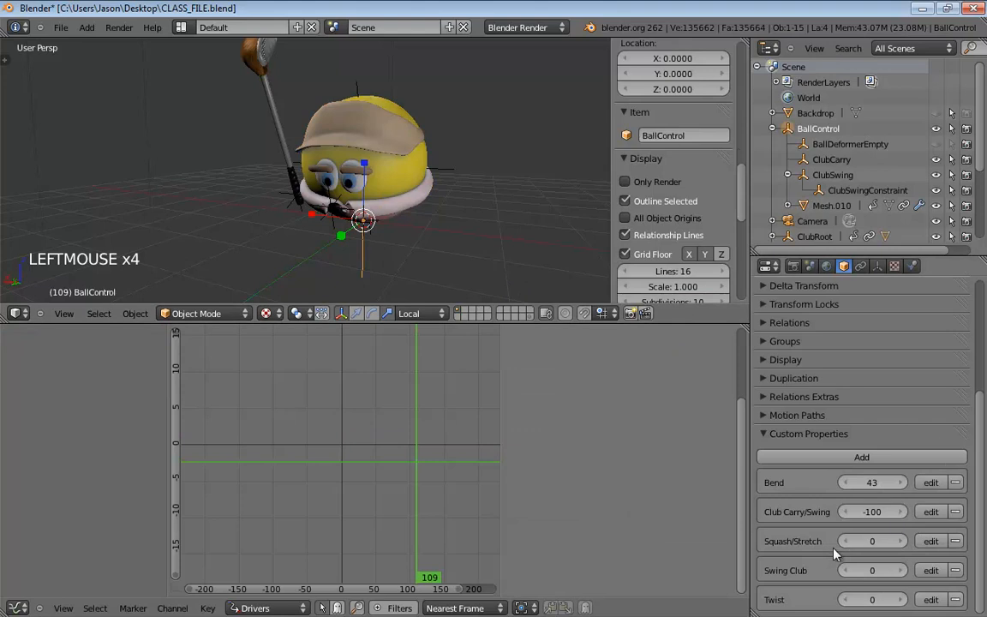
left_click_drag(871, 542, 903, 543)
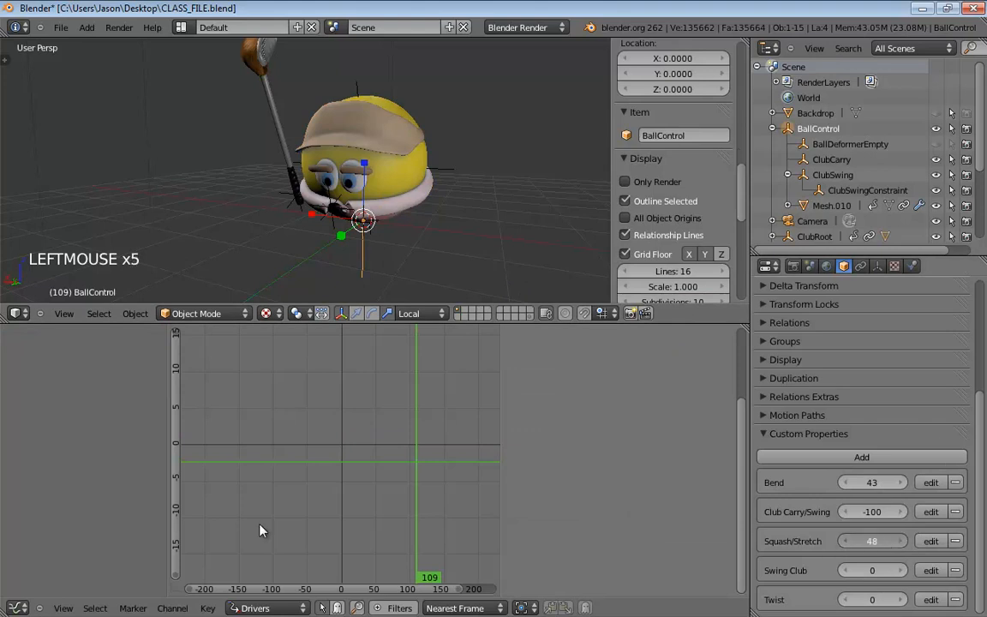
left_click_drag(259, 525, 670, 499)
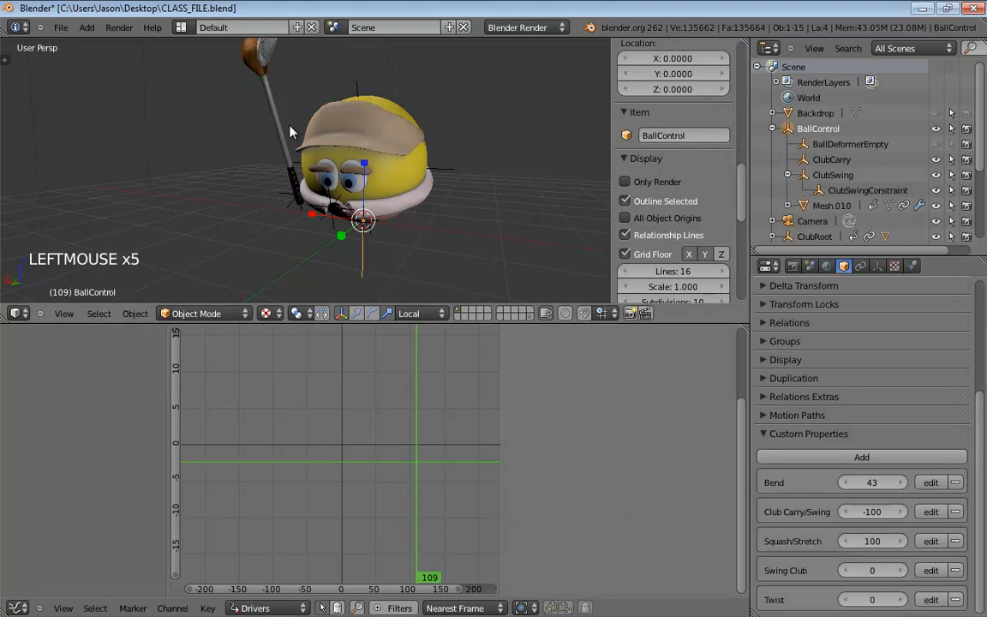
- Select the ball mesh Mesh.010 and paste a second key onto its Y Scale driver curve at frame 109
left_click(382, 197)
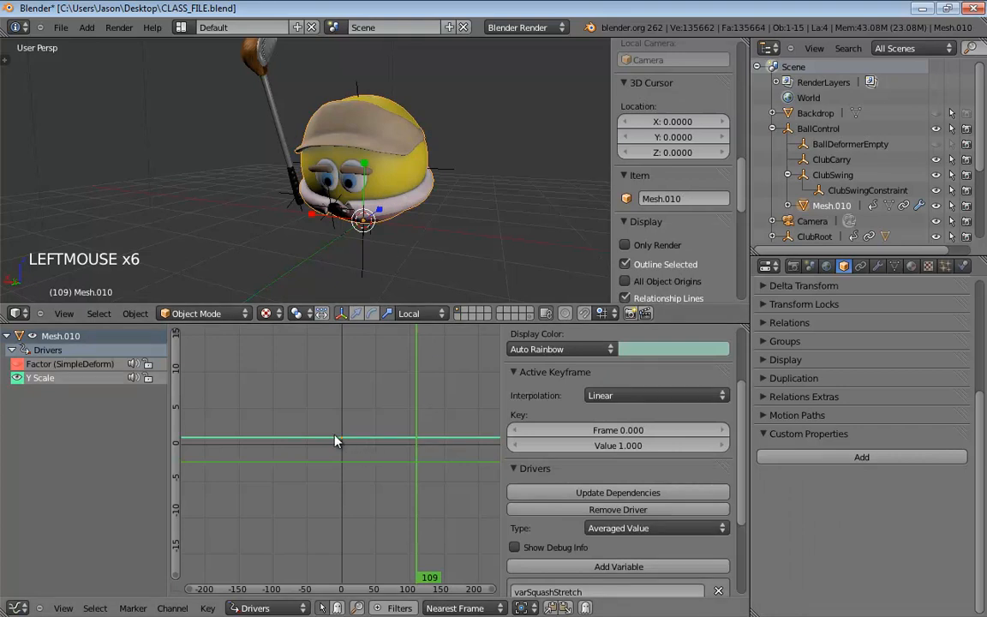
left_click(458, 452)
key("ctrl+v")
left_click(656, 437)
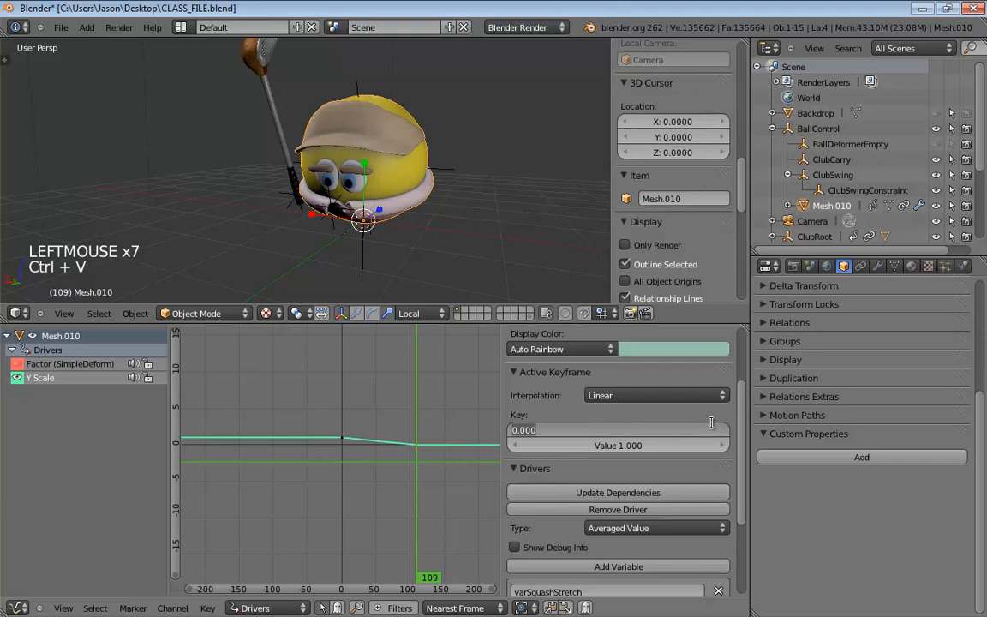
type("100")
key("Tab")
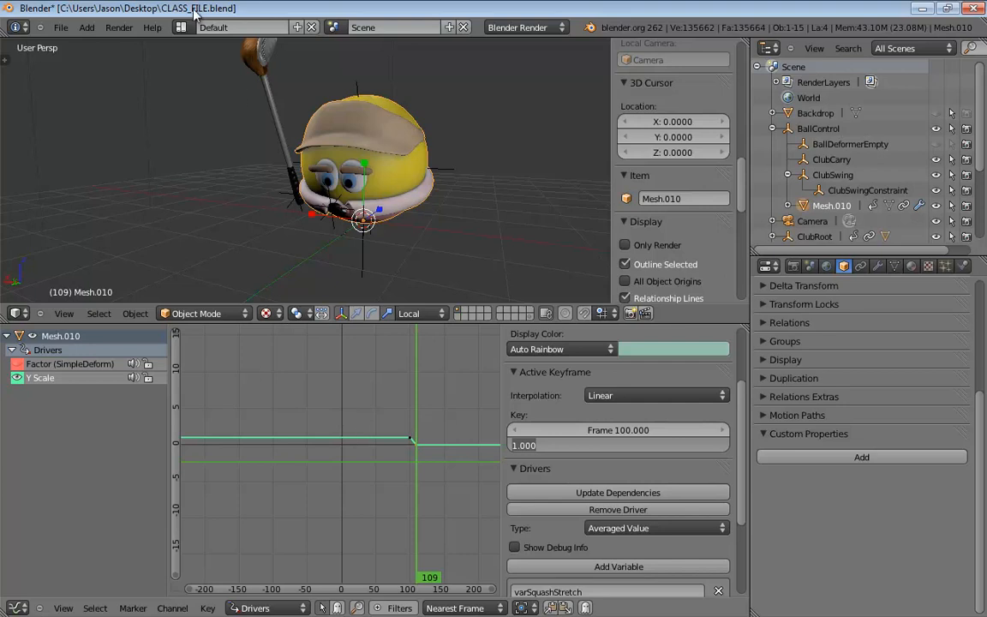
key("Return")
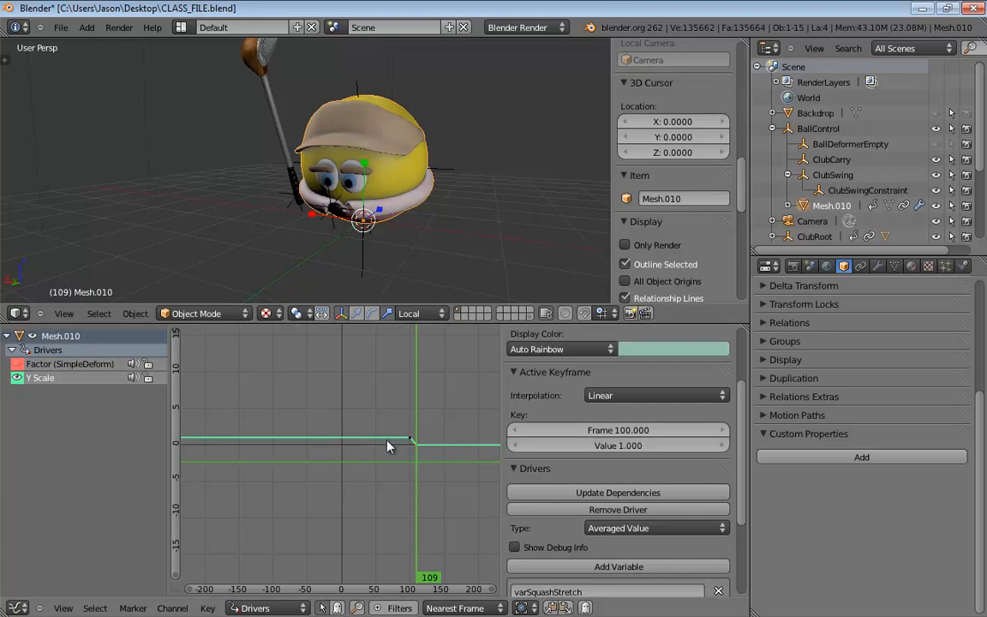
middle_click_drag(438, 470, 388, 449)
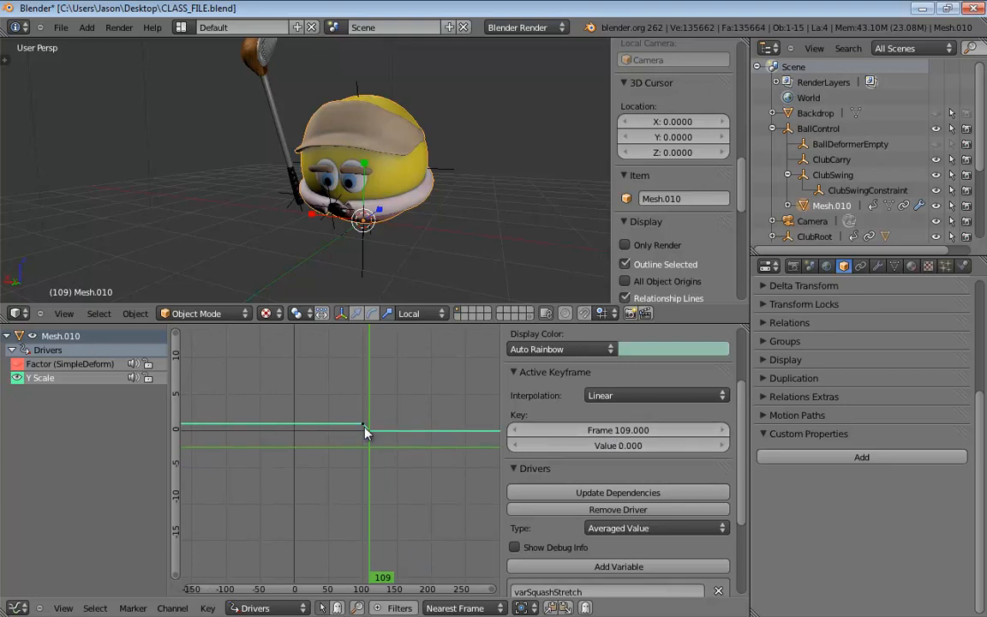
left_click(617, 432)
type("0")
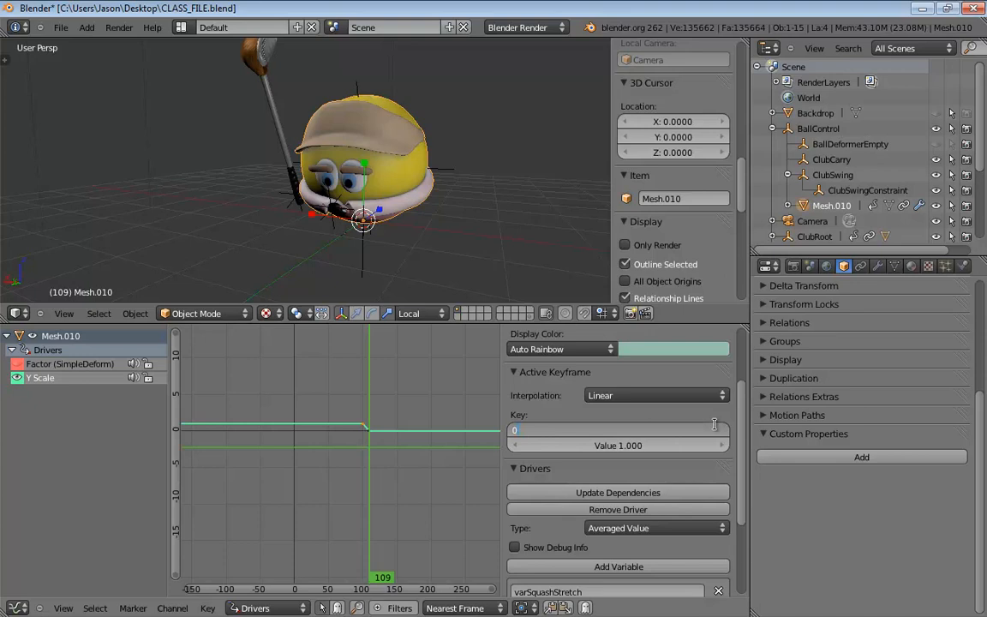
key("Return")
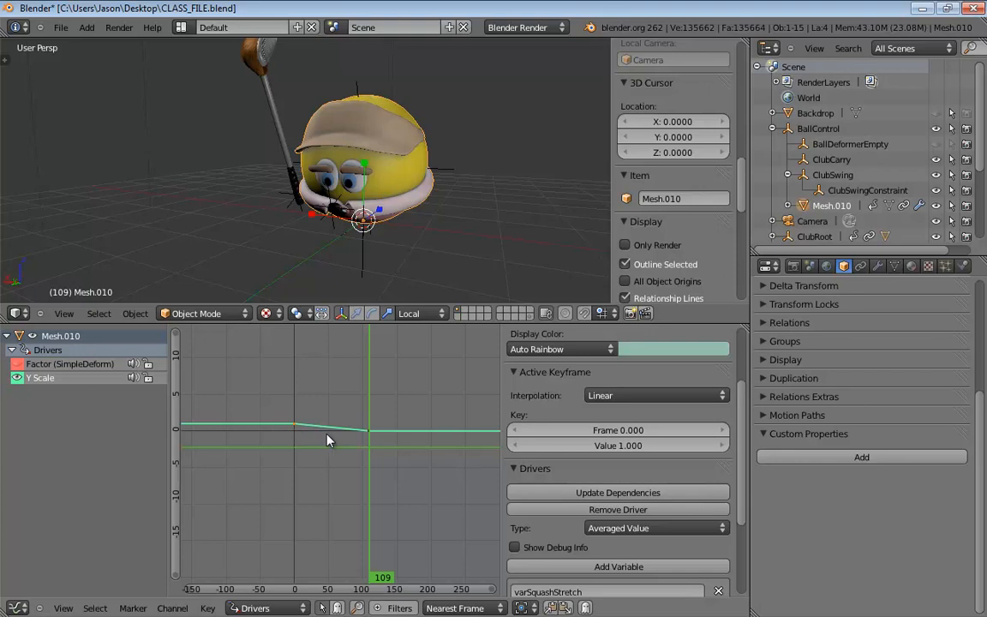
- Set the second key of the Y Scale curve to frame 100 and value 2, and update the driver's dependencies
right_click(368, 431)
left_click(389, 451)
left_click(617, 430)
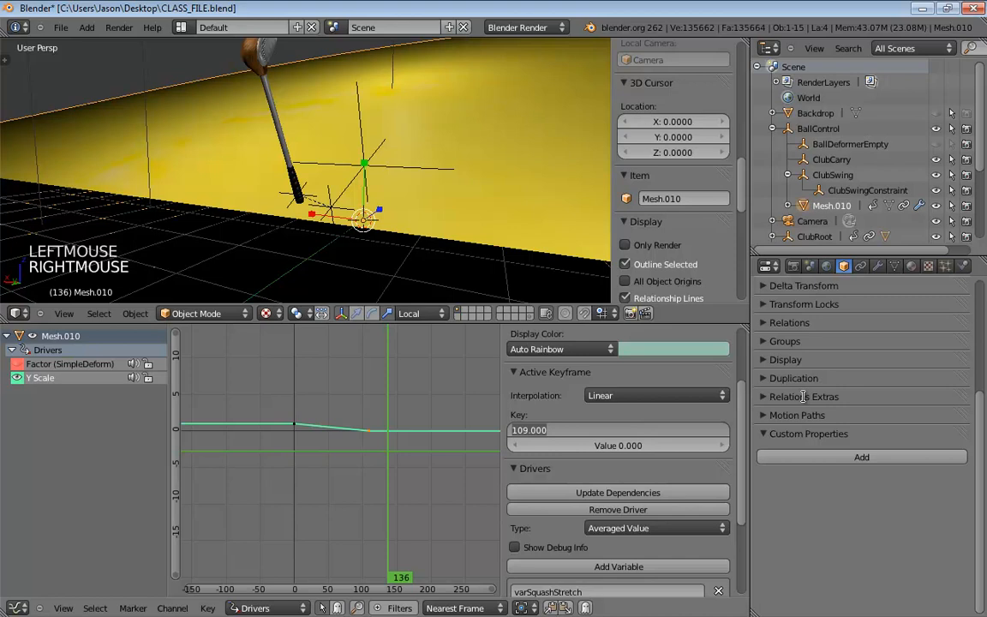
type("100")
key("Return")
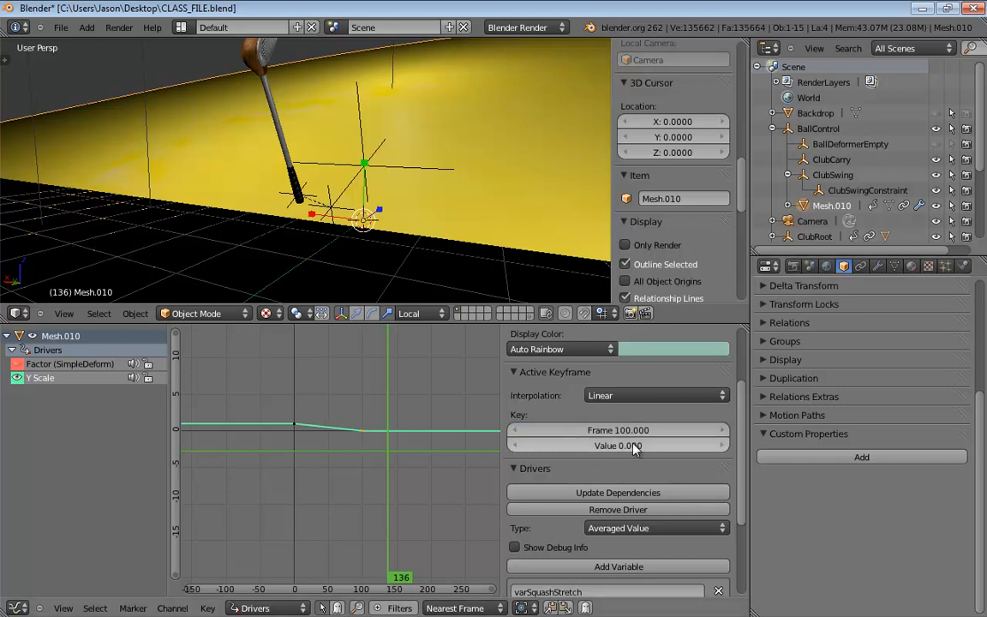
left_click(600, 446)
type("2")
key("Return")
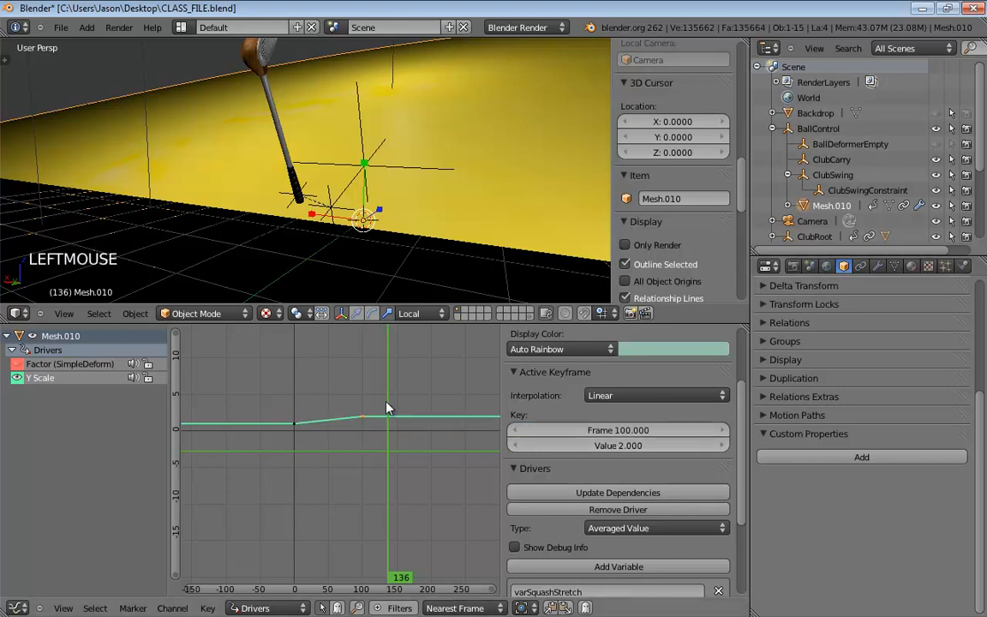
double_click(635, 494)
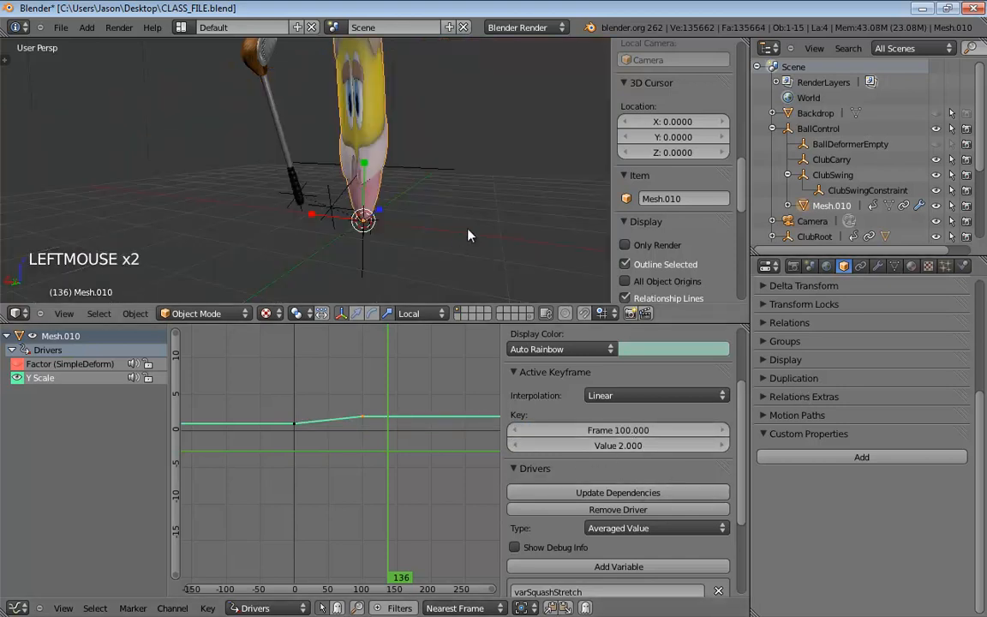
middle_click_drag(470, 229, 412, 179, "shift")
scroll(420, 230, "down", 1)
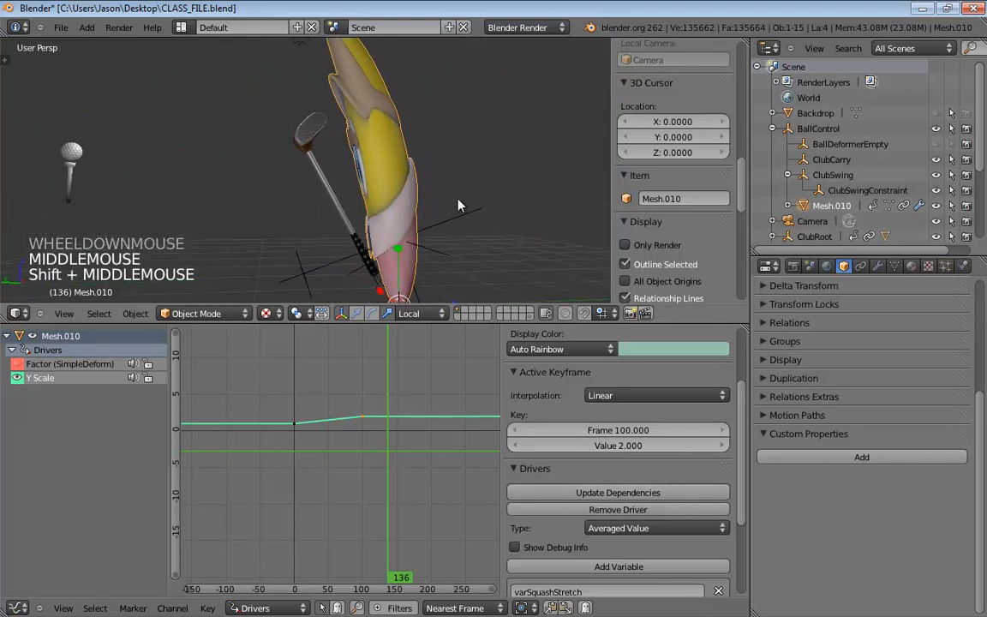
scroll(412, 179, "down", 1)
left_click(597, 443)
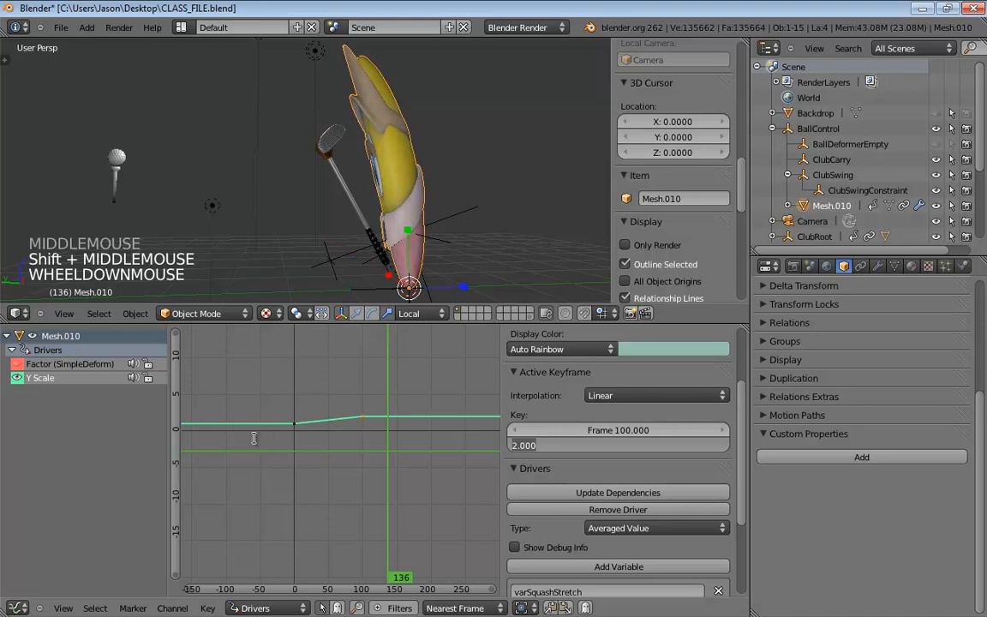
key("Return")
- Paste a third key onto the negative side of the Y Scale curve and set it to frame -100 and value 0.6
right_click(222, 438)
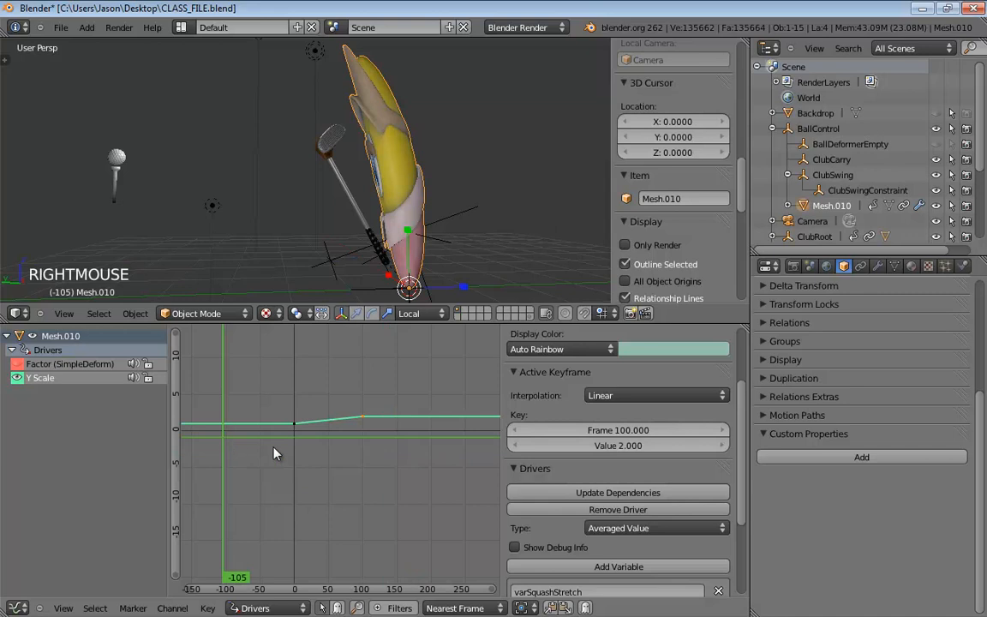
key("ctrl+v")
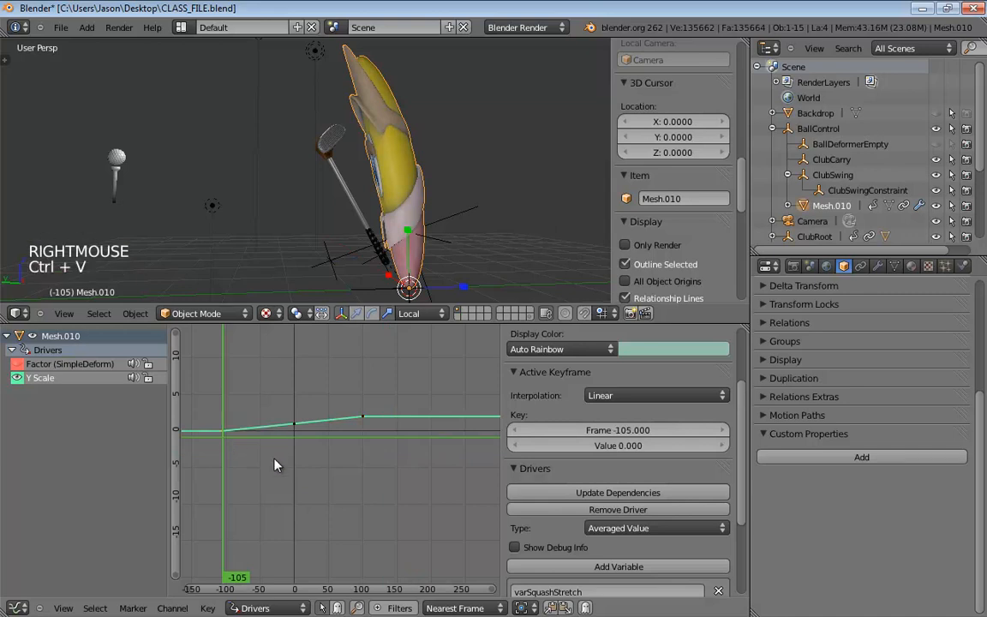
left_click(577, 429)
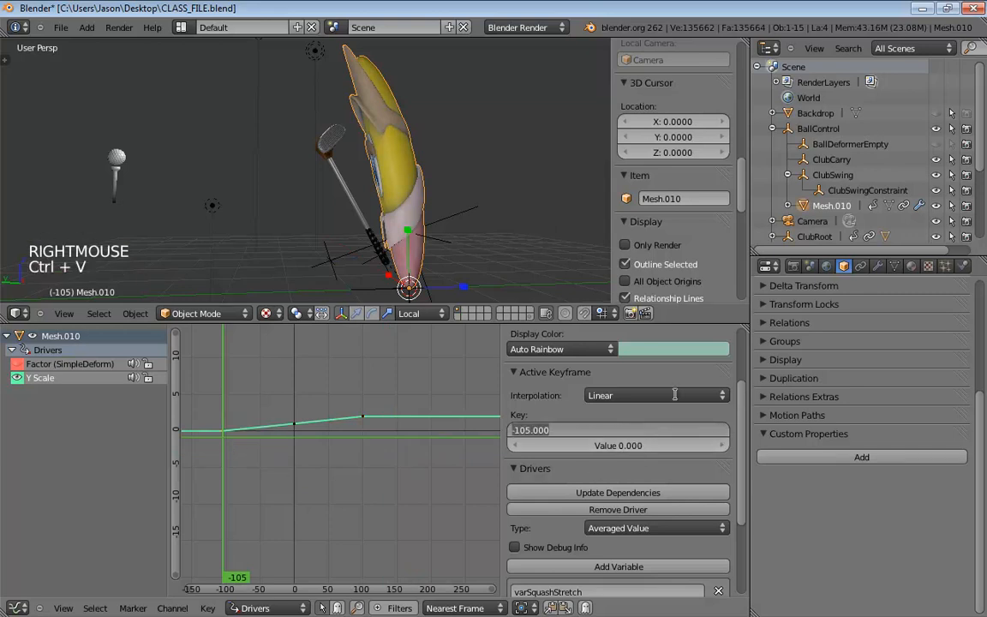
key("BackSpace")
type("-100")
key("Tab")
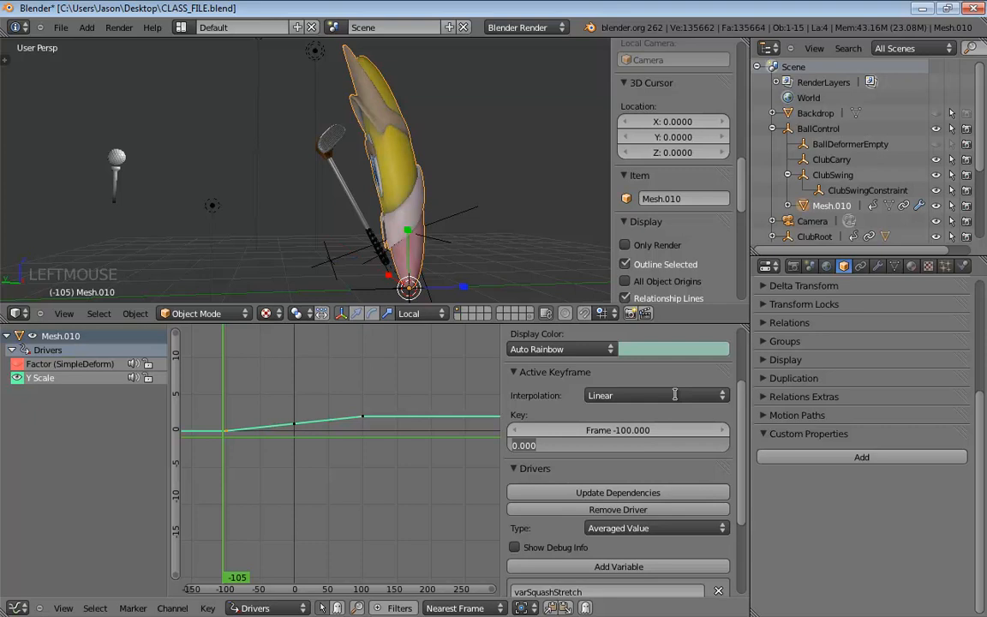
type(".6")
key("Return")
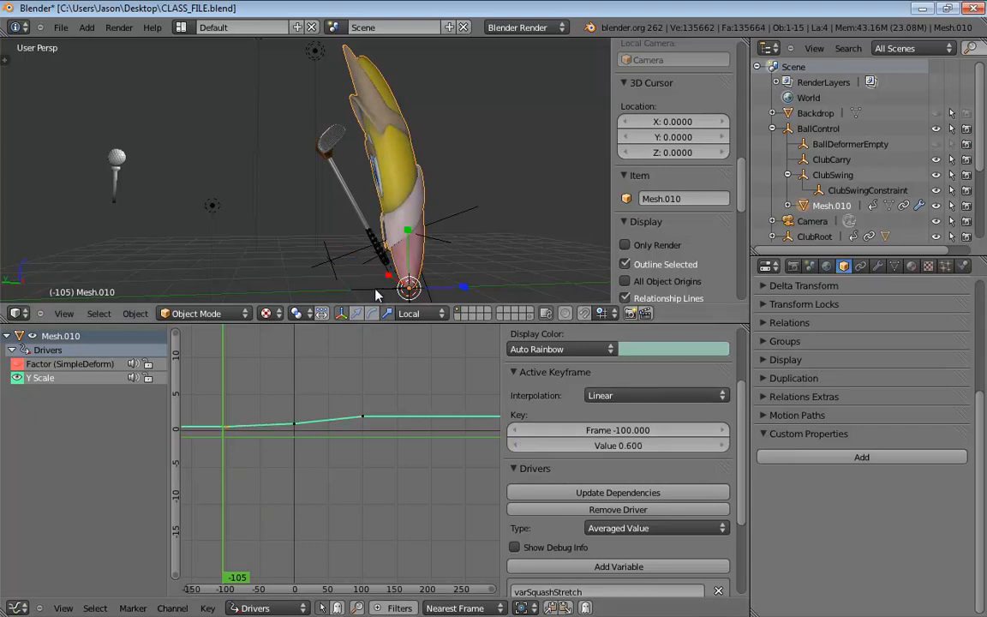
- Select BallControl and lower its Squash/Stretch property to 7
left_click(337, 259)
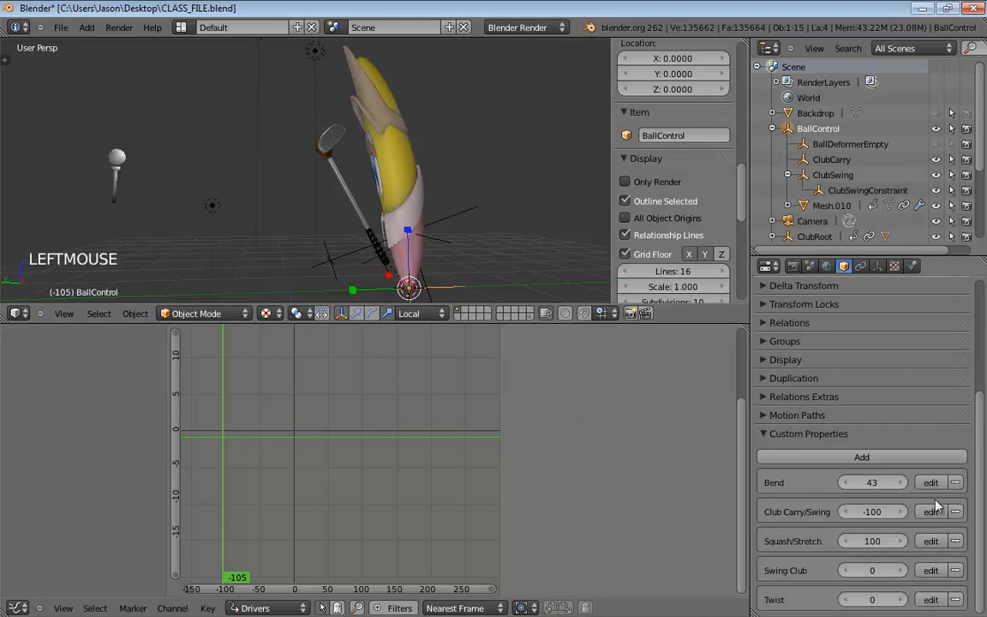
left_click_drag(872, 546, 687, 561)
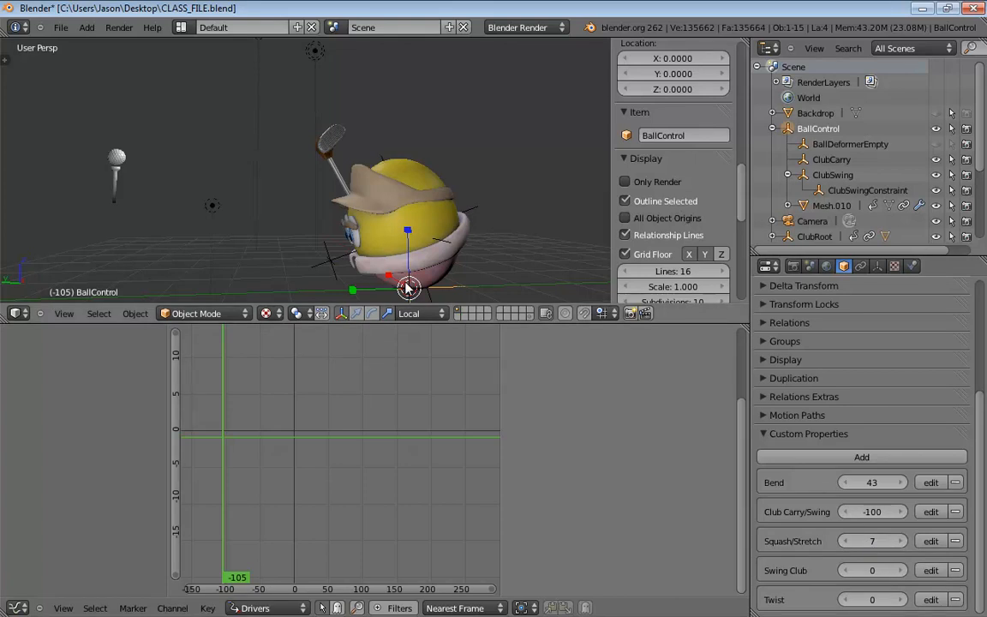
- Select the ClubSwing empty, add a single driver to its Z rotation, and select the Z Euler Rotation driver channel
left_click(476, 214)
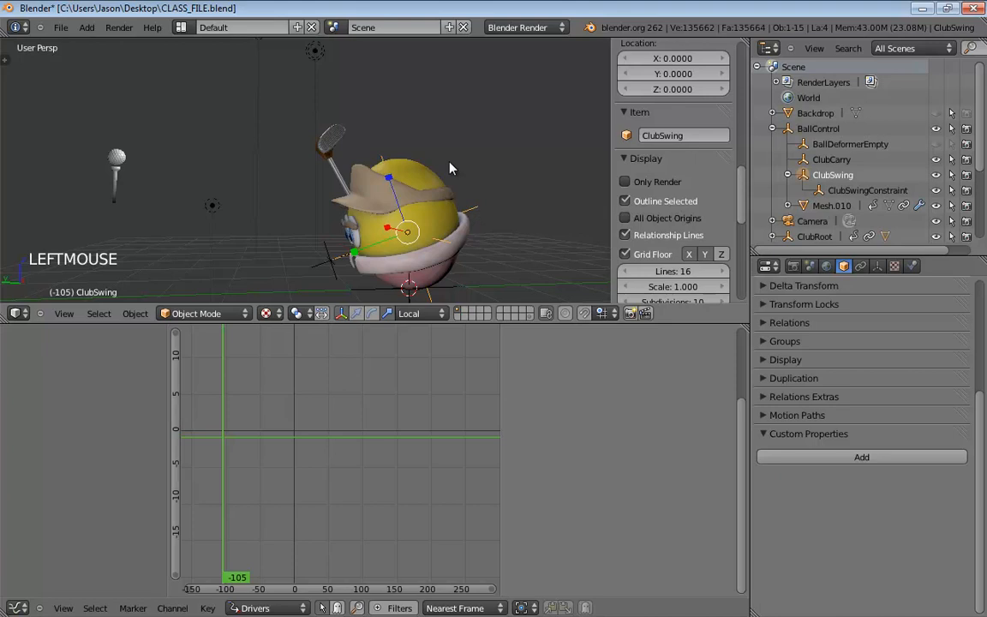
middle_click_drag(269, 196, 402, 176)
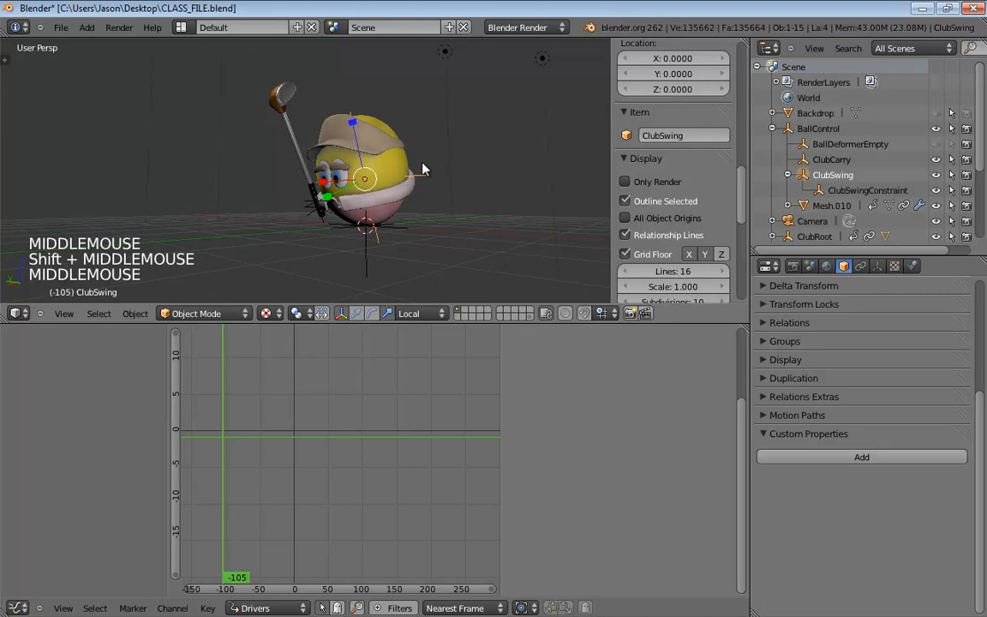
middle_click_drag(420, 167, 357, 179)
scroll(354, 180, "up", 1)
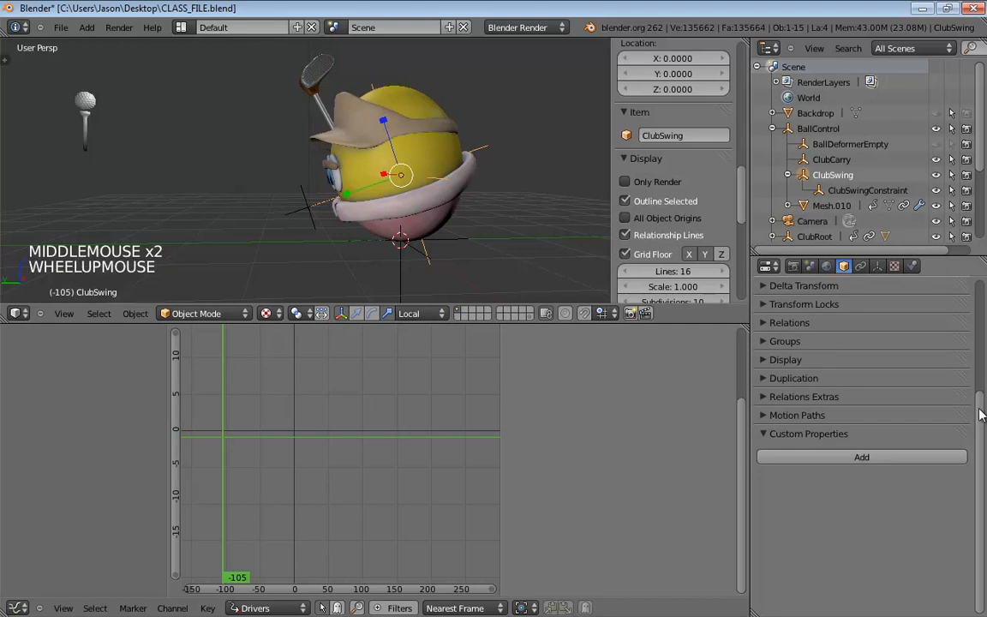
left_click_drag(980, 413, 983, 275)
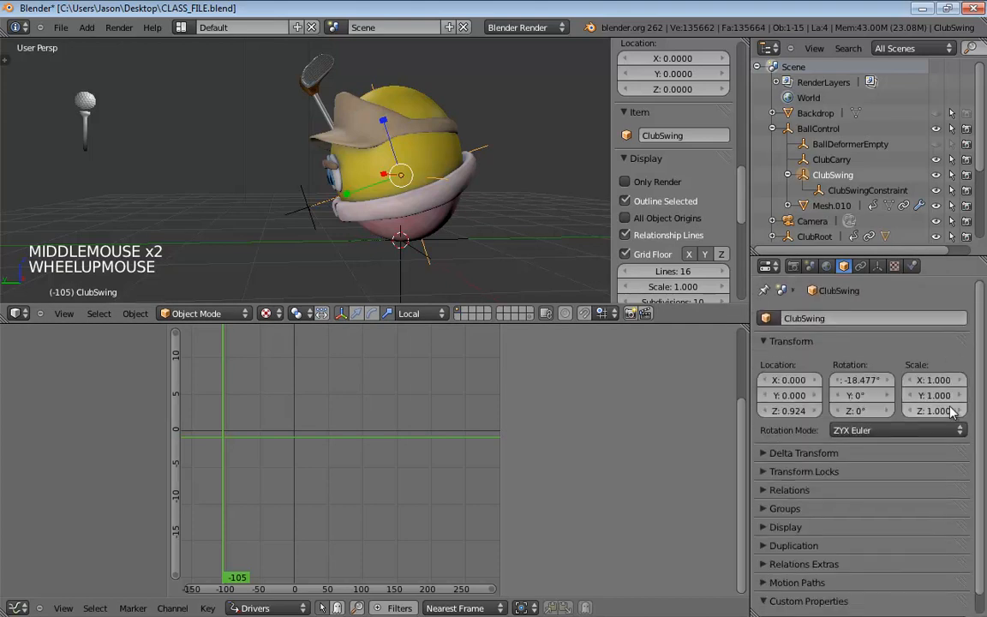
right_click(854, 411)
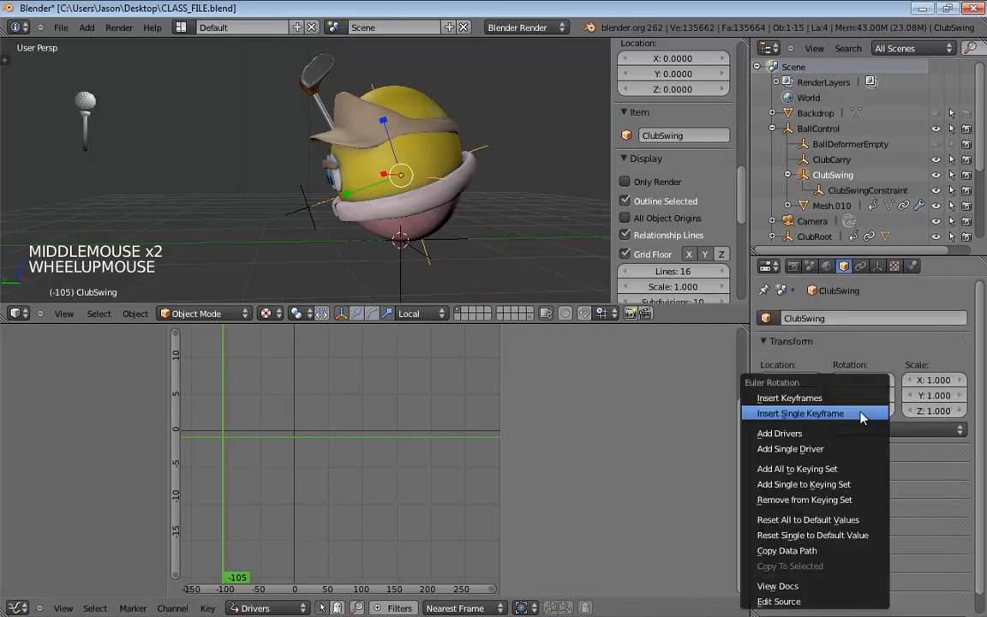
left_click(824, 452)
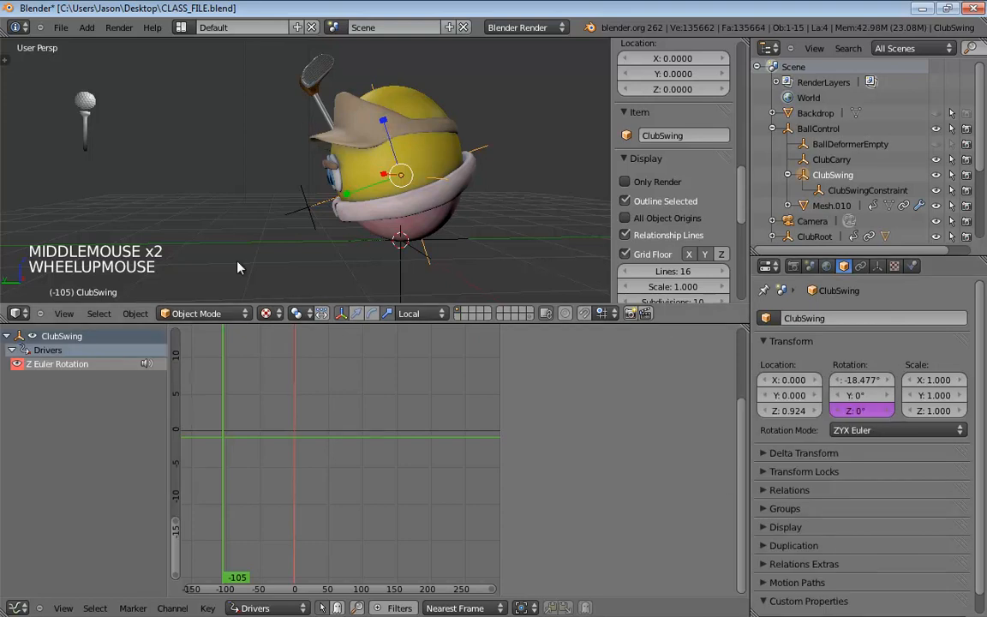
left_click(75, 364)
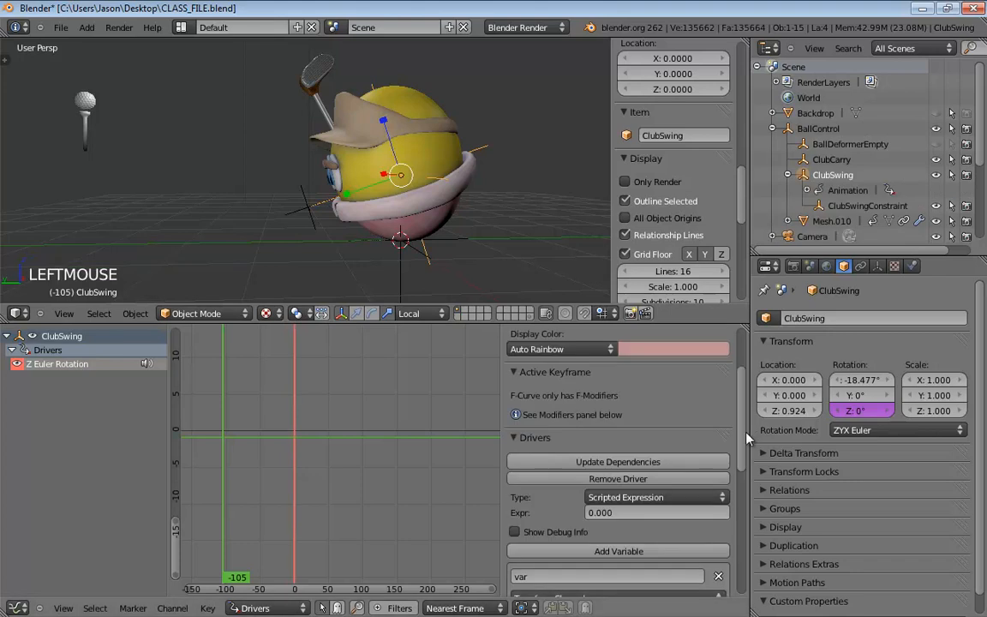
- Remove the default variable and the Generator modifier from ClubSwing's Z Euler Rotation driver
scroll(719, 403, "down", 5)
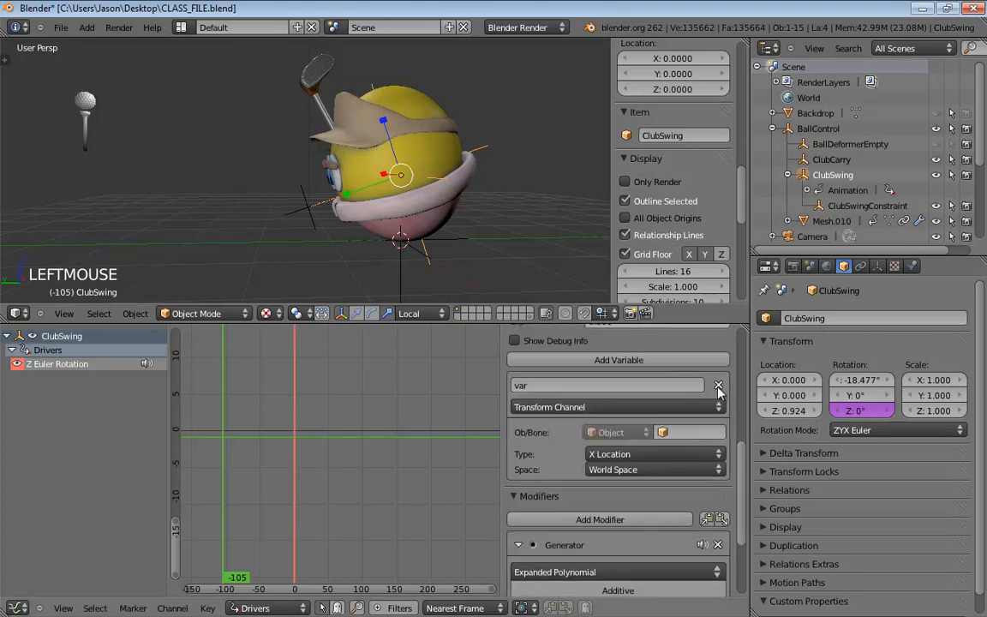
double_click(718, 387)
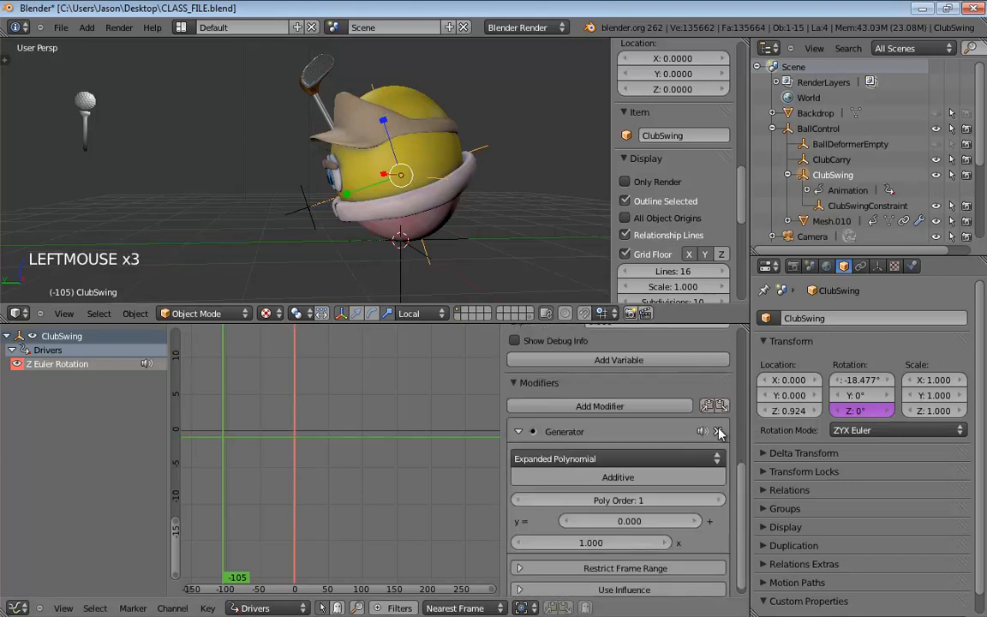
left_click(718, 431)
- Set the Z Euler Rotation driver's type to Averaged Value and add a variable named varClubSwing
scroll(676, 462, "up", 5)
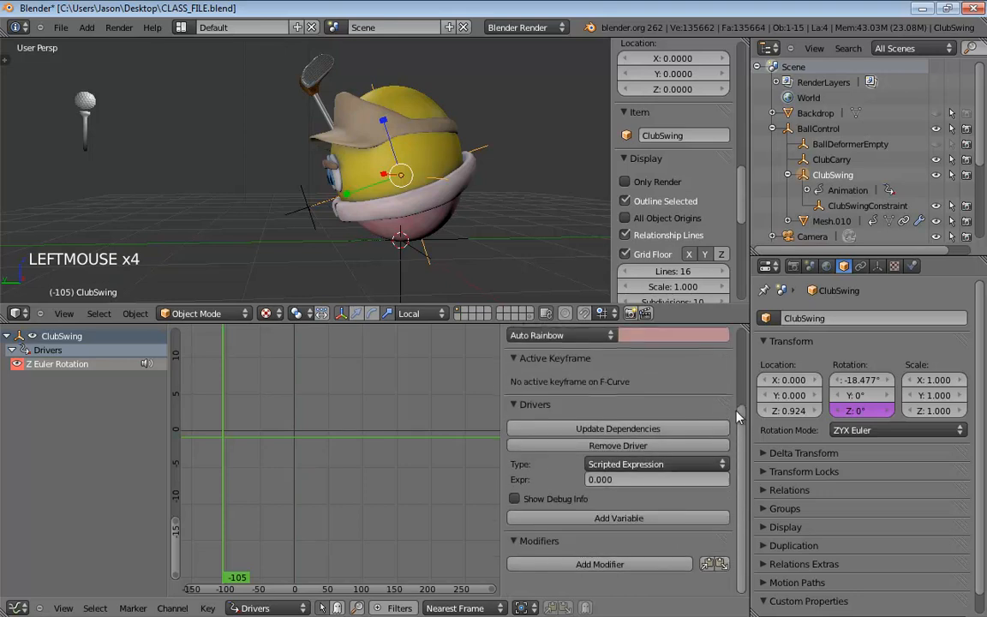
left_click(610, 479)
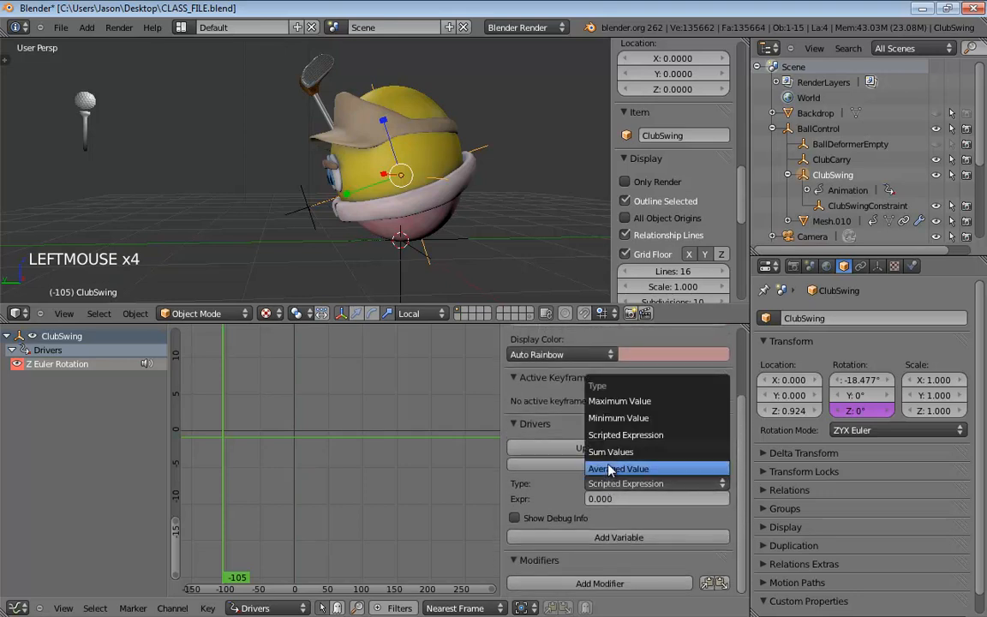
left_click(617, 468)
scroll(648, 391, "up", 2)
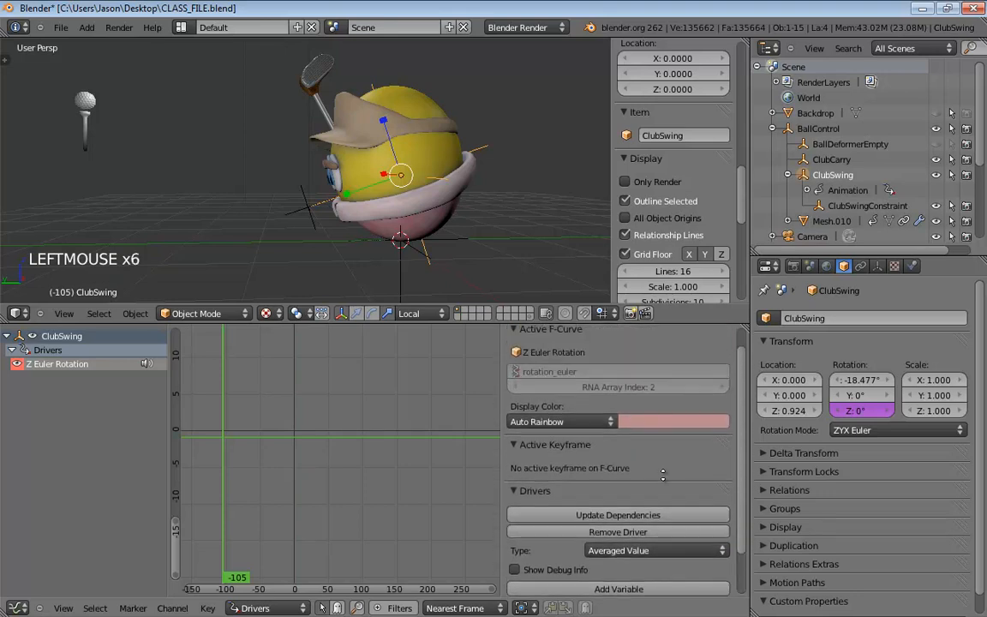
scroll(648, 391, "down", 2)
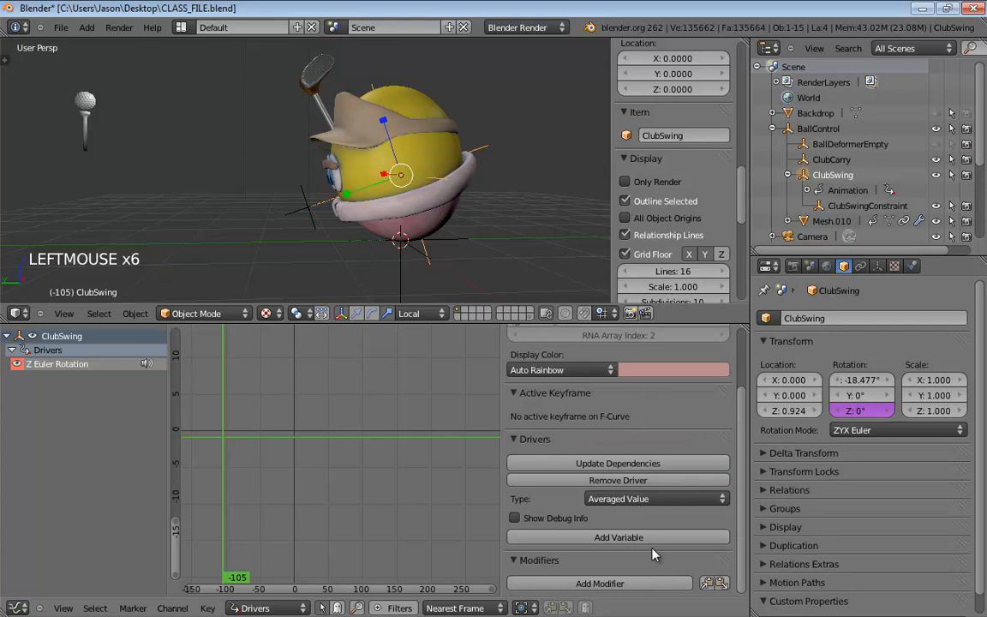
left_click(631, 538)
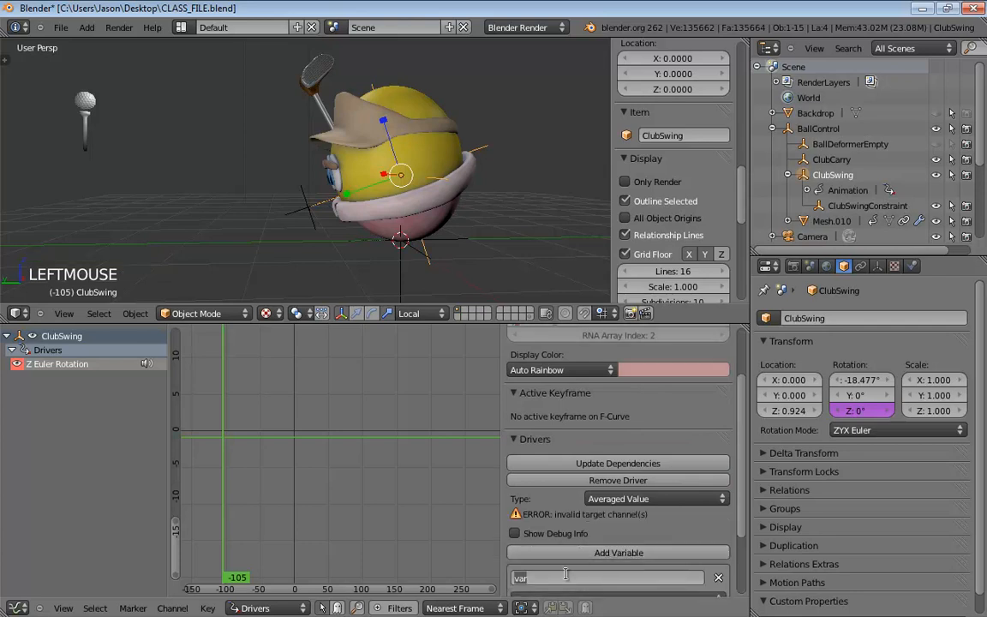
type("varClubSwing")
key("Return")
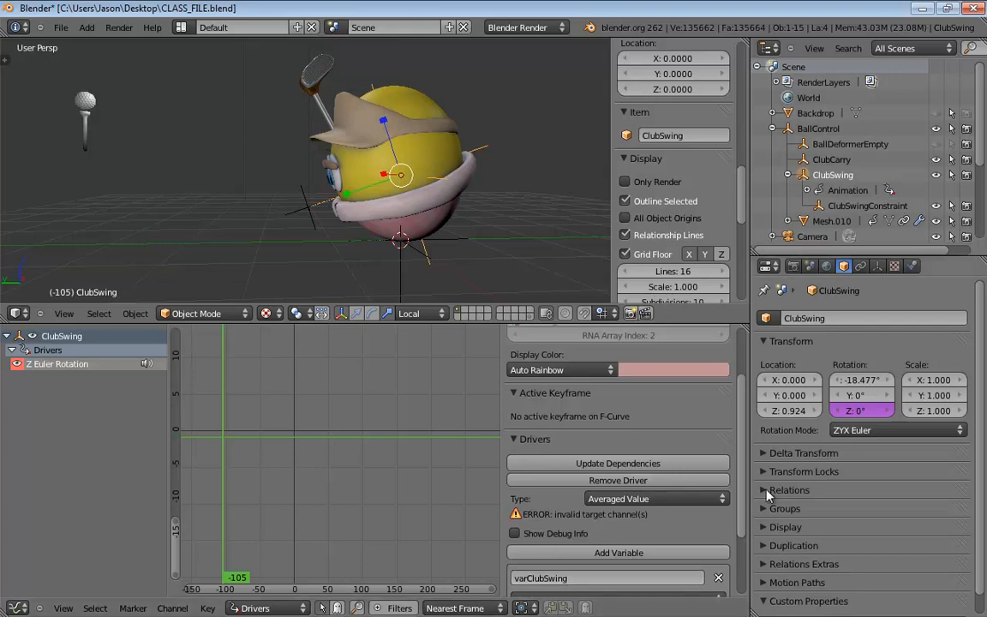
- Set BallControl as the target object of the varClubSwing driver variable
scroll(742, 566, "down", 3)
left_click(690, 532)
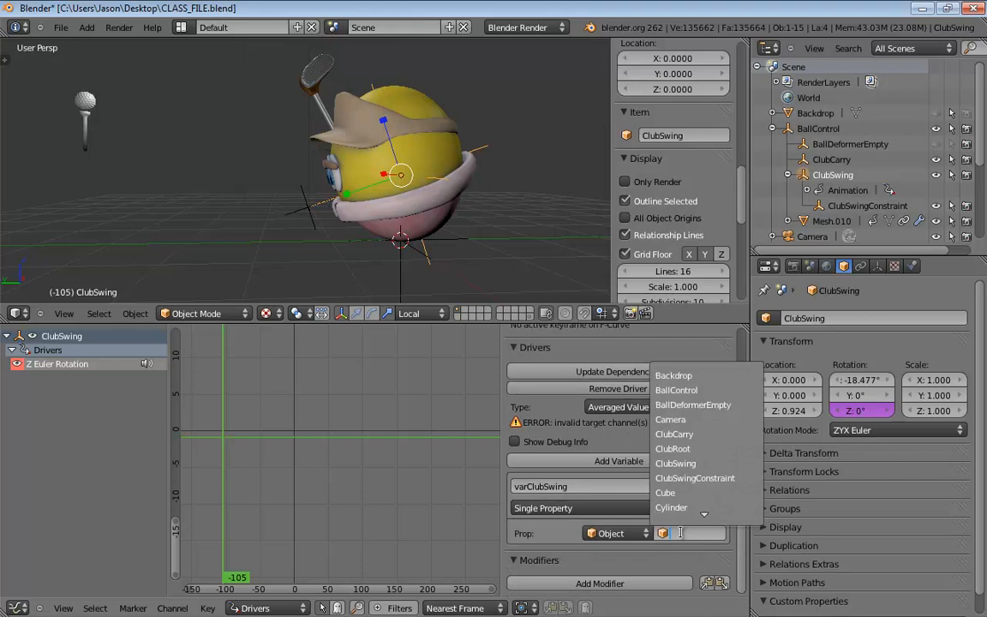
left_click(688, 391)
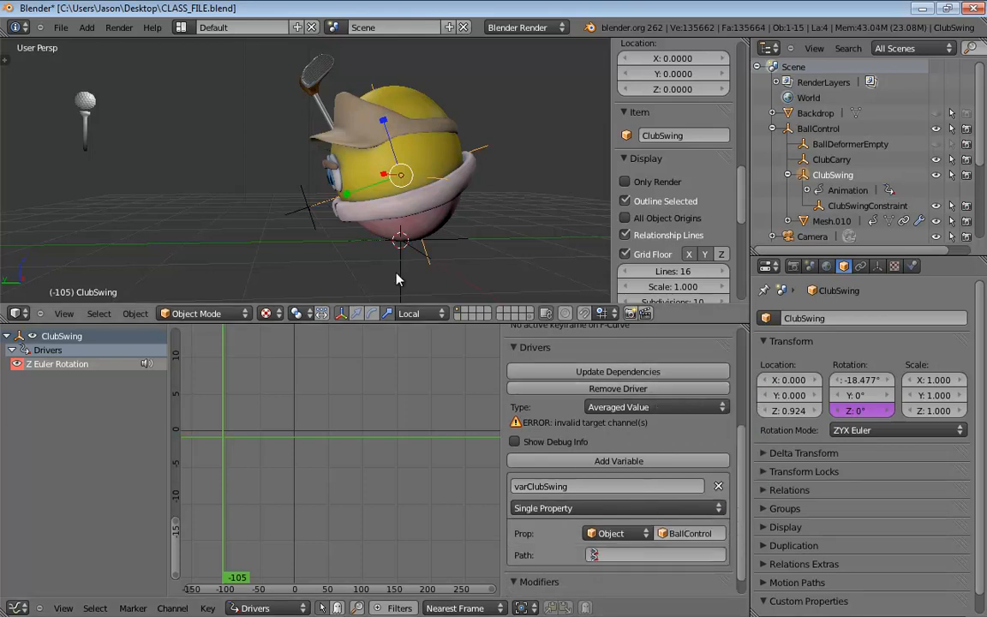
- Copy the data path of BallControl's Swing Club property and paste ["Swing Club"] as the path of ClubSwing's varClubSwing variable
left_click(400, 248)
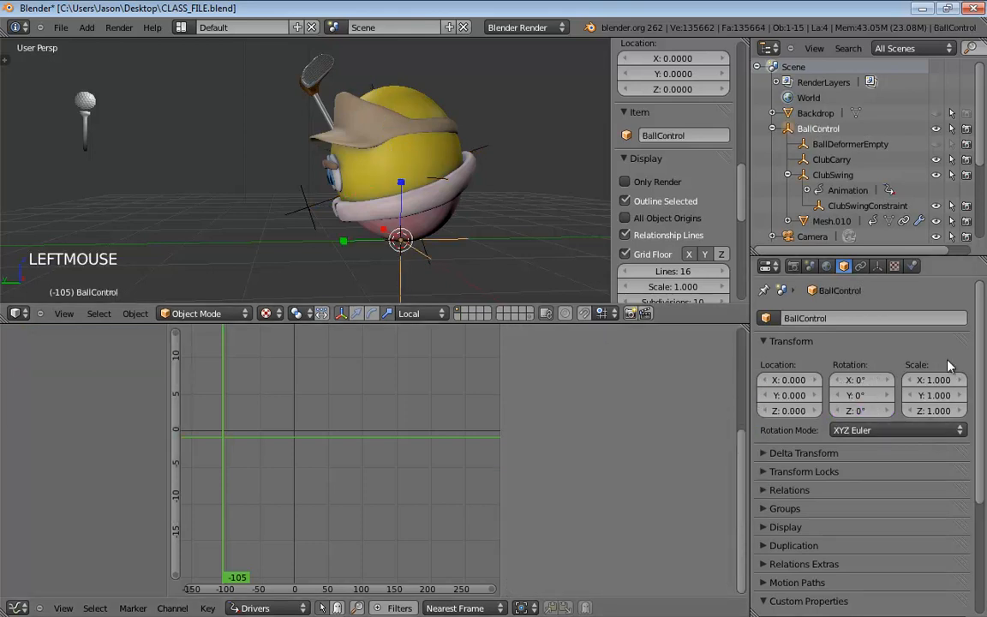
left_click_drag(982, 343, 981, 480)
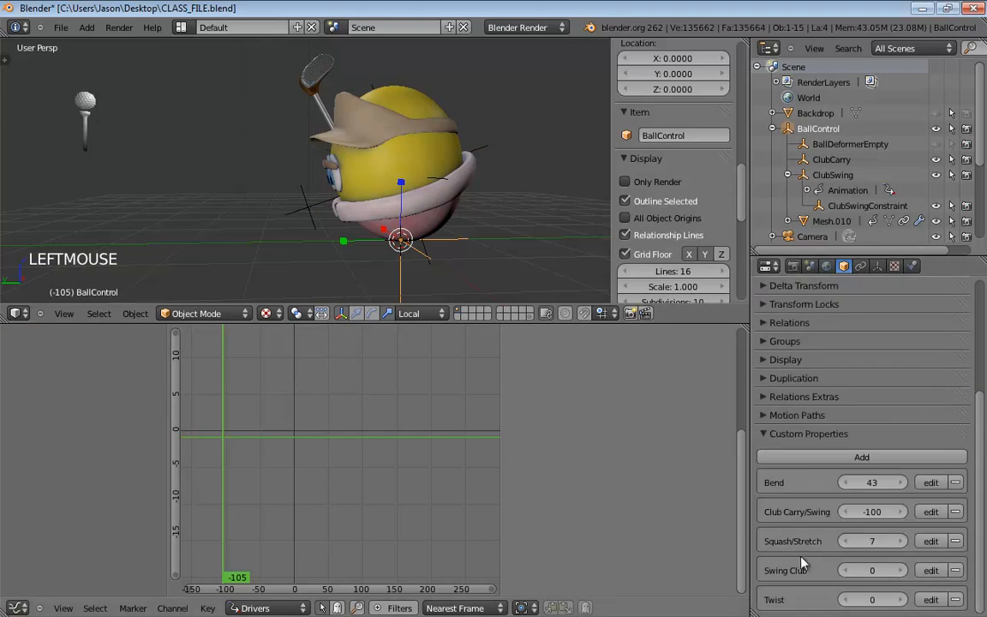
right_click(865, 575)
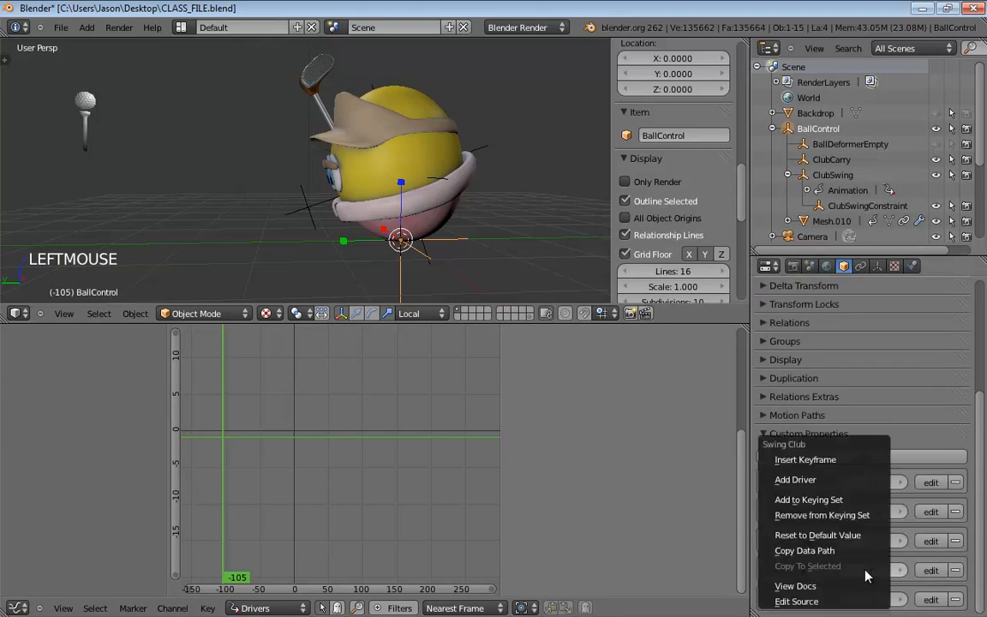
left_click(820, 546)
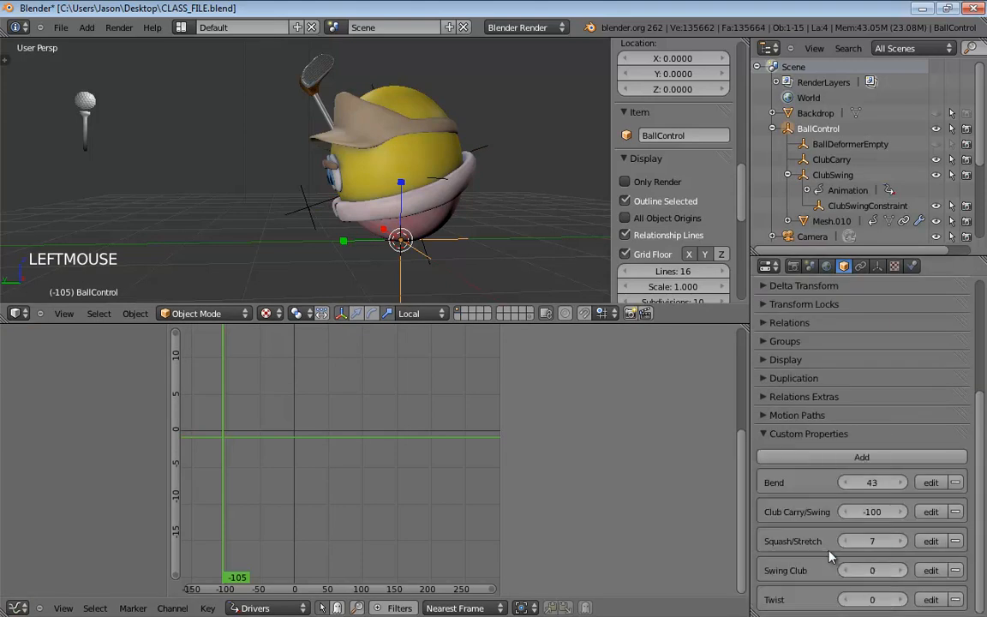
left_click(481, 156)
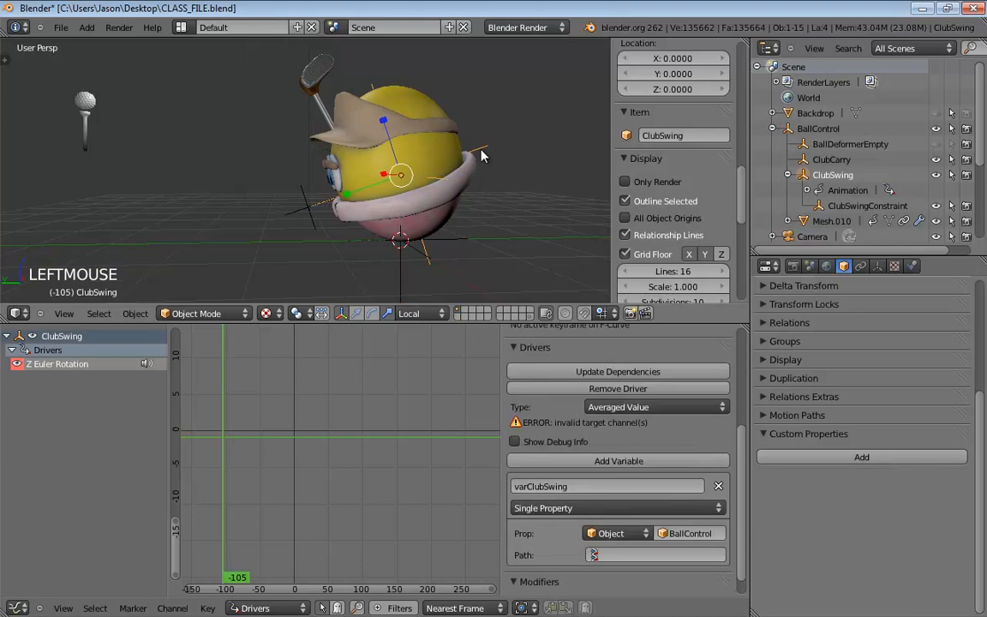
left_click(623, 554)
type("[\"Swing Club\"]")
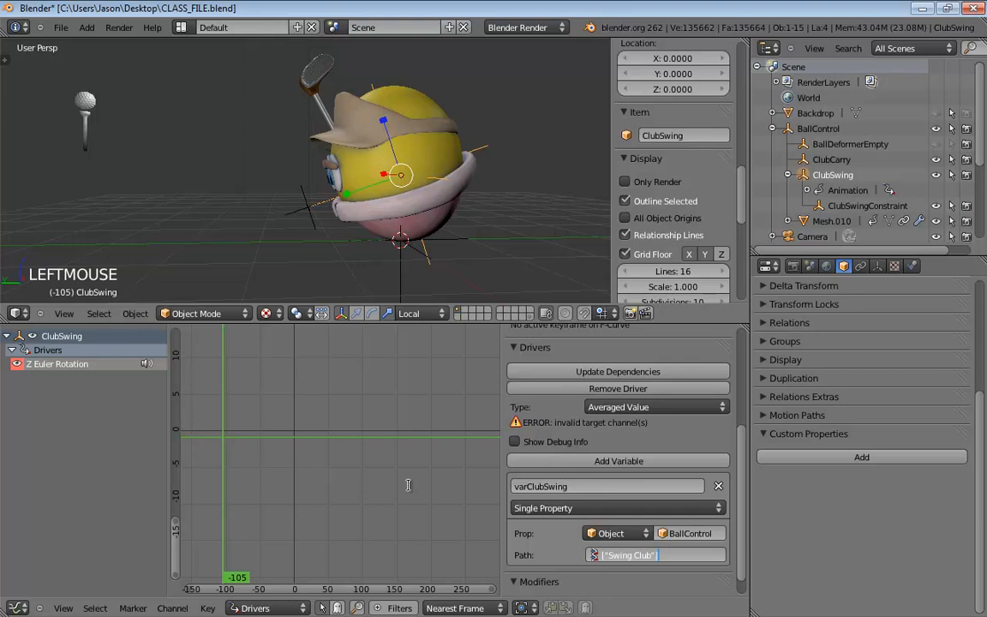
left_click(258, 462)
- Add a keyframe to the Z Euler Rotation driver curve with Linear interpolation, at frame -100 with value -240°
left_click(245, 445, "ctrl")
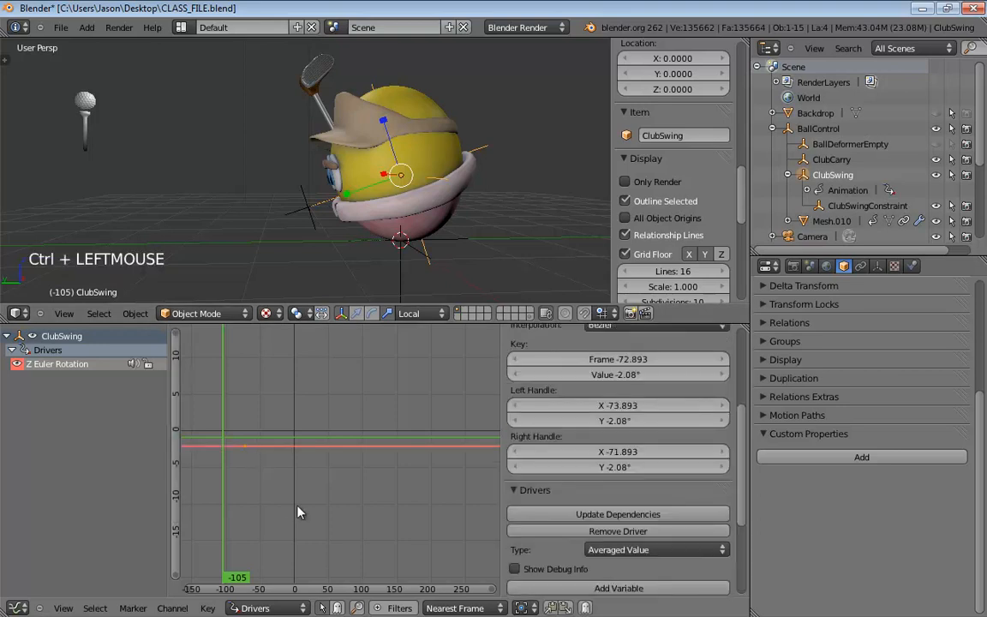
scroll(617, 411, "up", 3)
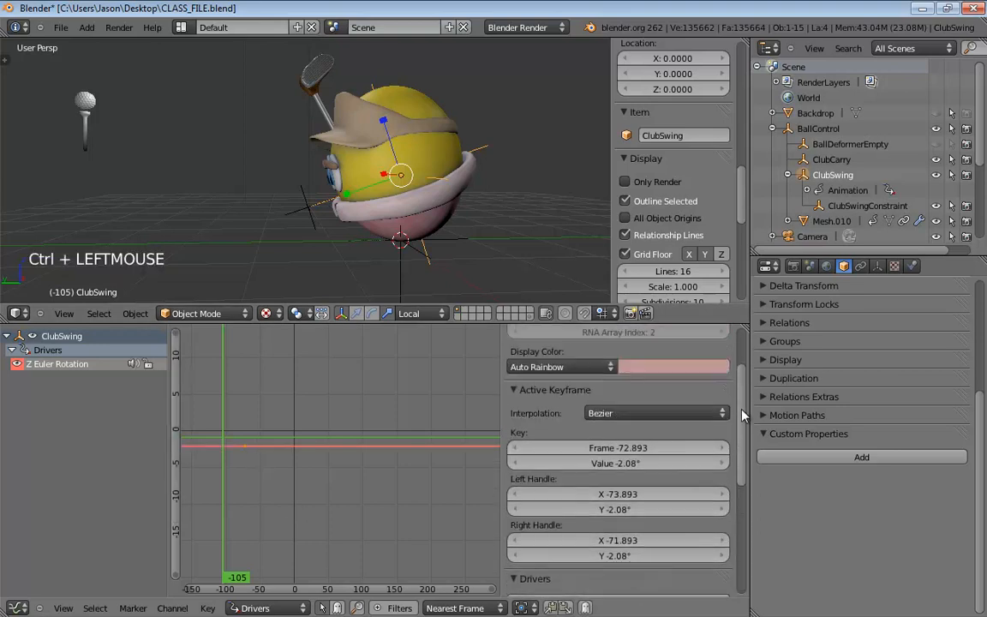
left_click(611, 414)
left_click(608, 399)
left_click(659, 447)
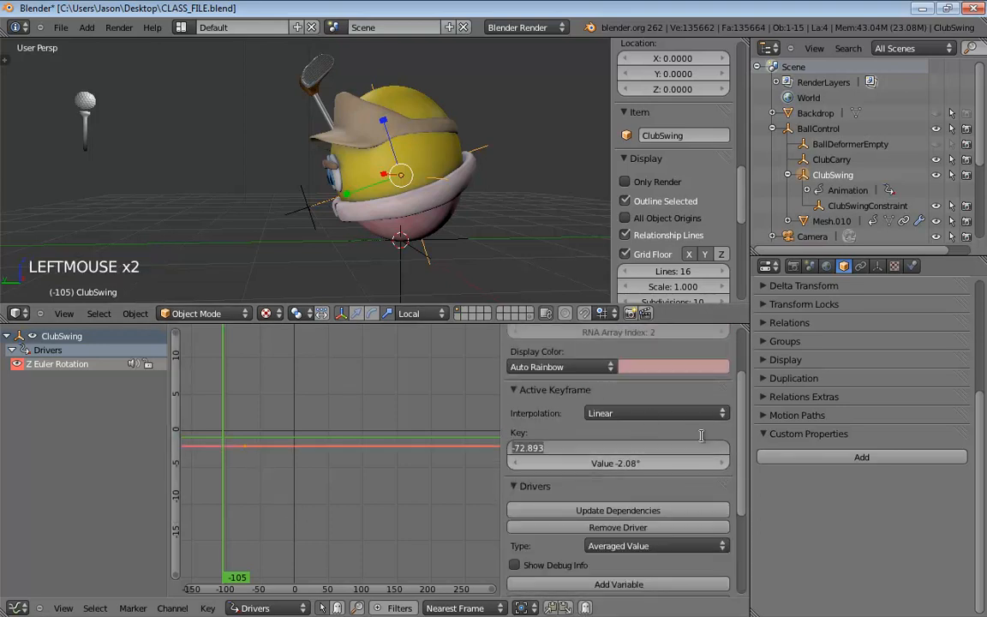
type("-100")
key("Tab")
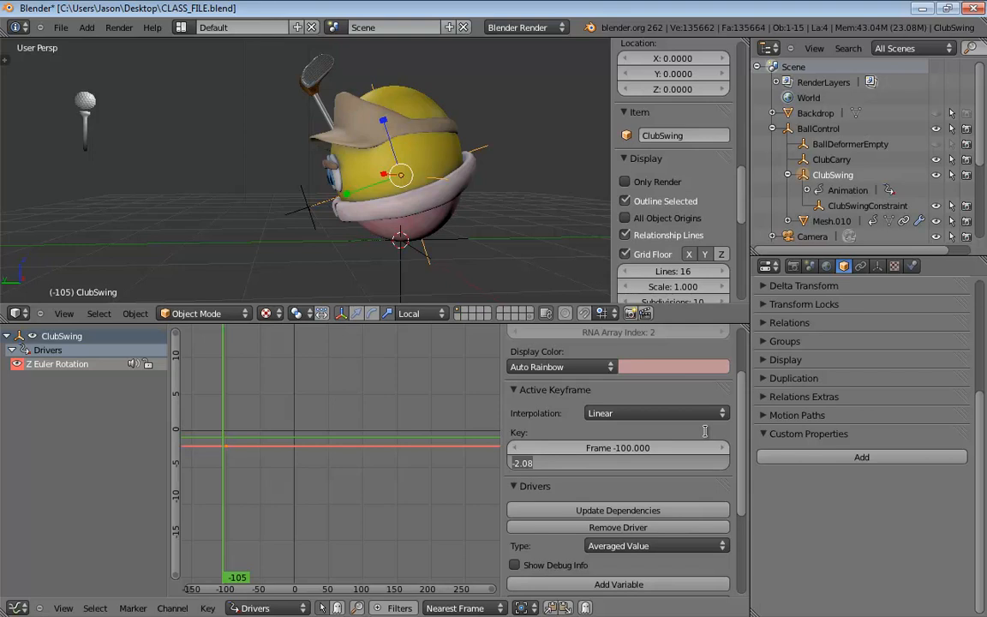
type("-240")
key("Return")
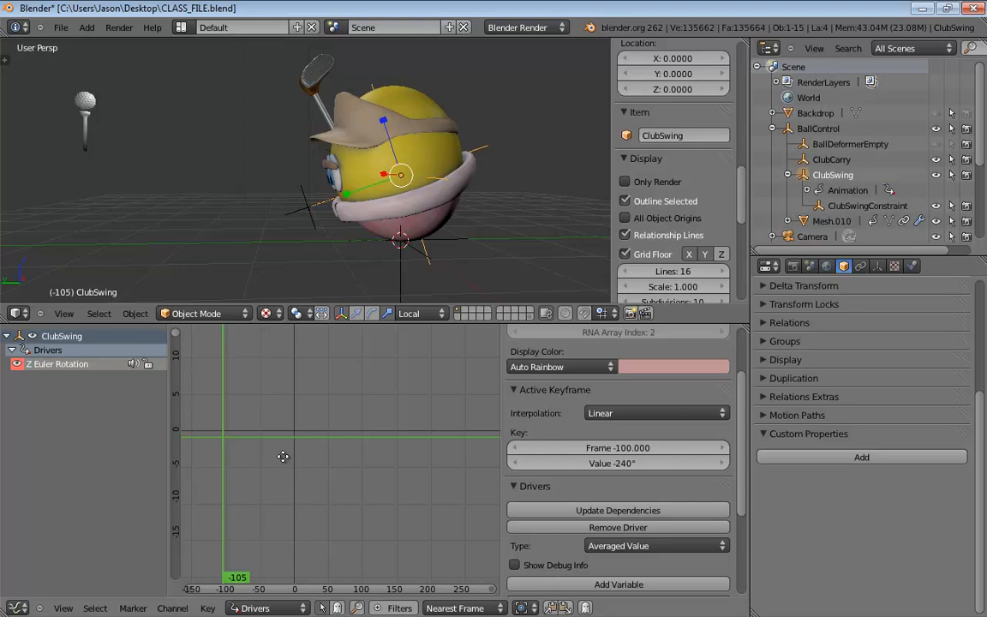
- Fit the driver curve in the graph view and copy its keyframe at frame -100
middle_click_drag(283, 457, 315, 467)
scroll(318, 473, "down", 9)
scroll(318, 473, "up", 7)
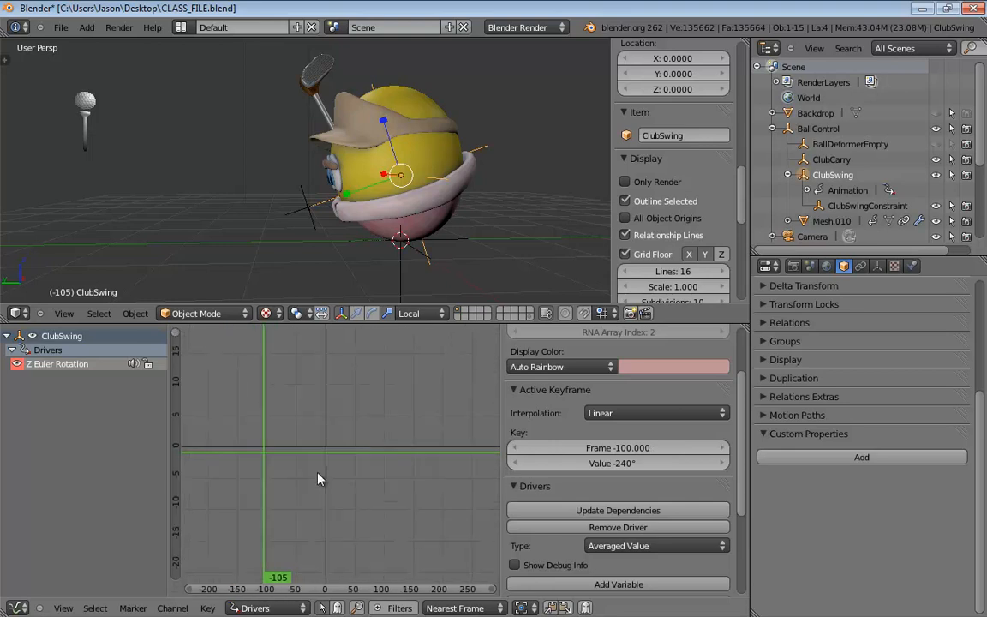
key("Home")
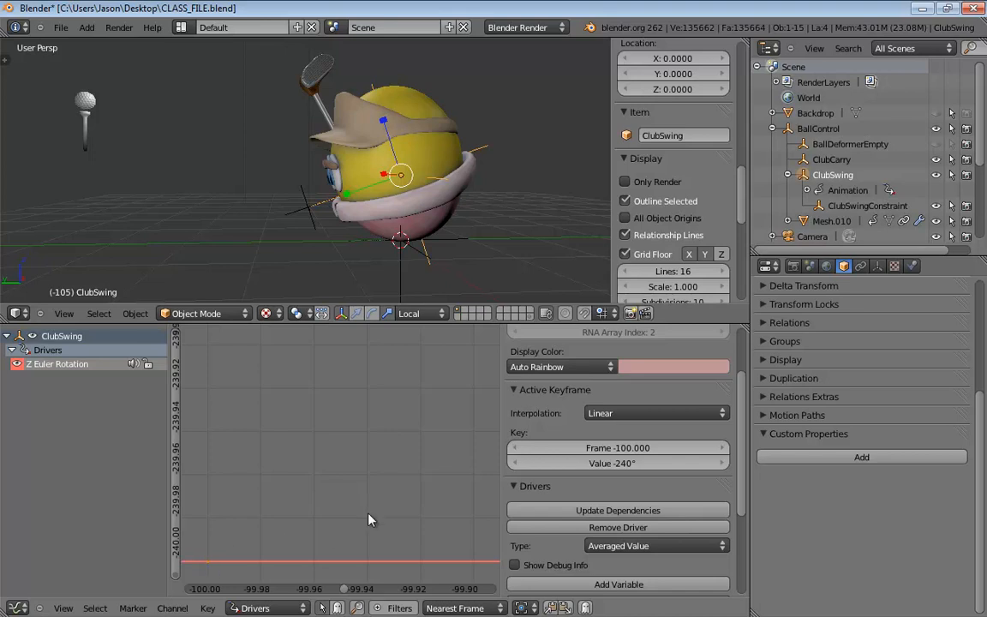
key("ctrl+c")
- Try to paste the copied keyframe onto the Z Euler Rotation curve at frame -100
right_click(422, 541)
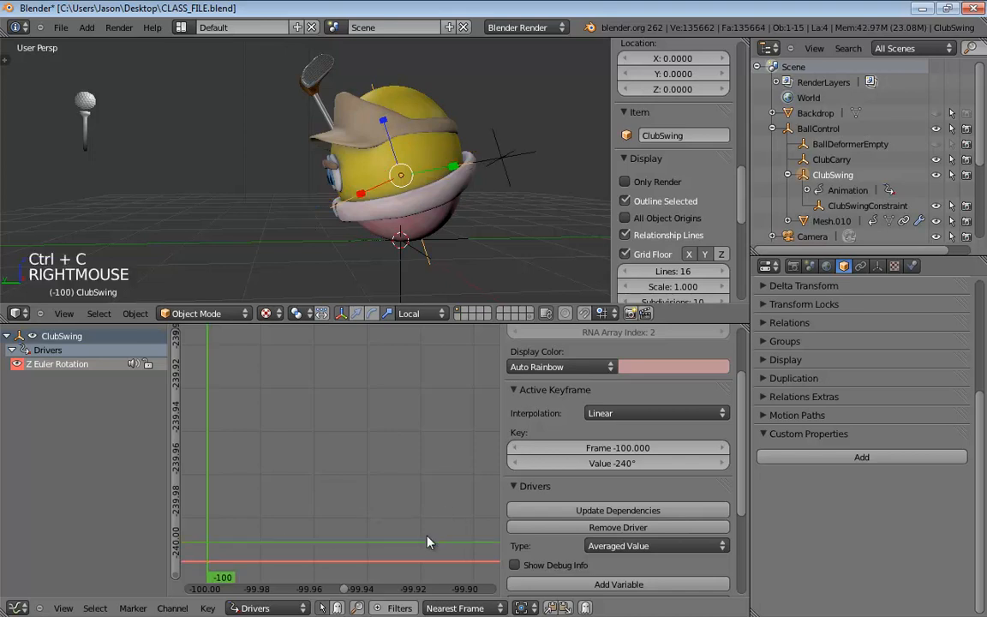
right_click(426, 537)
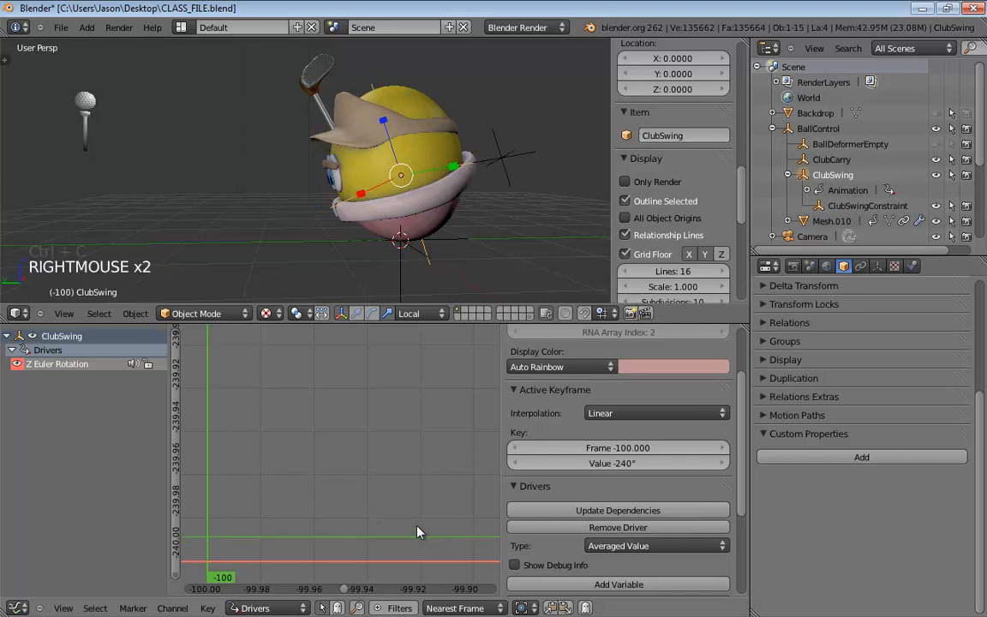
right_click(341, 562)
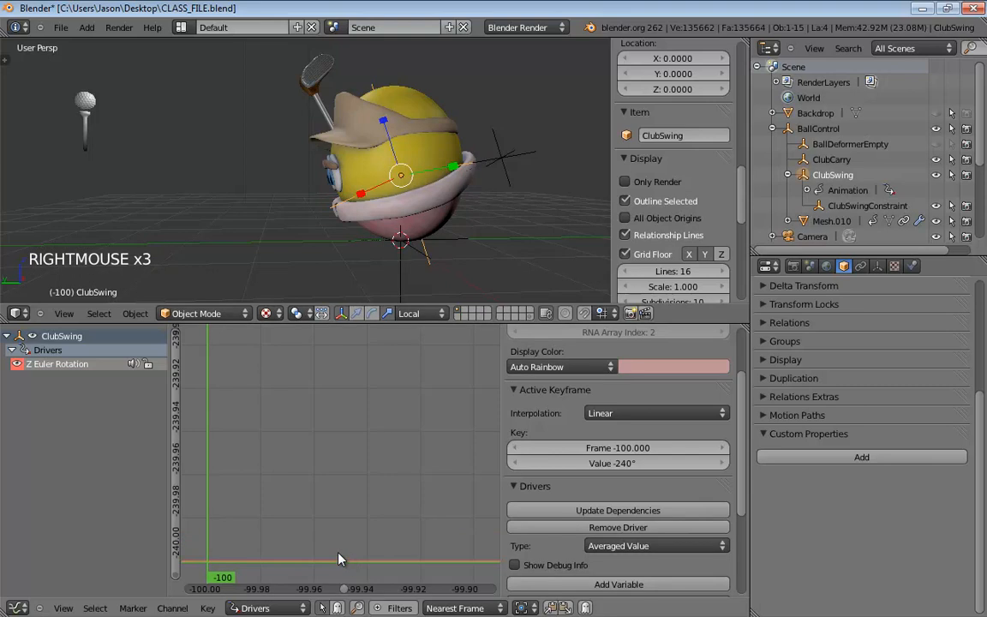
right_click(340, 558)
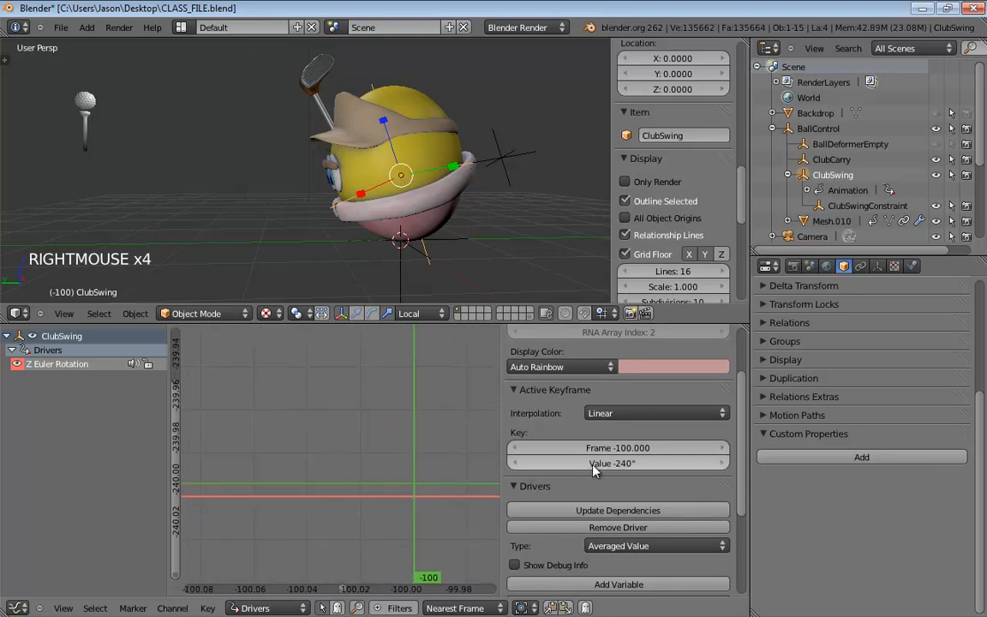
right_click(383, 503)
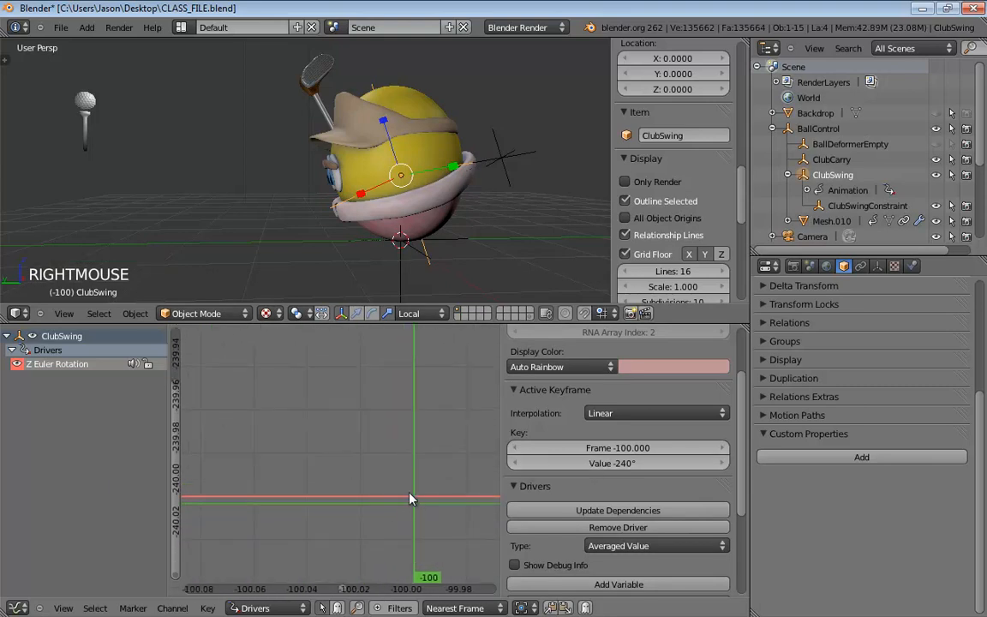
middle_click_drag(373, 484, 184, 480)
left_click(305, 489)
right_click(377, 428)
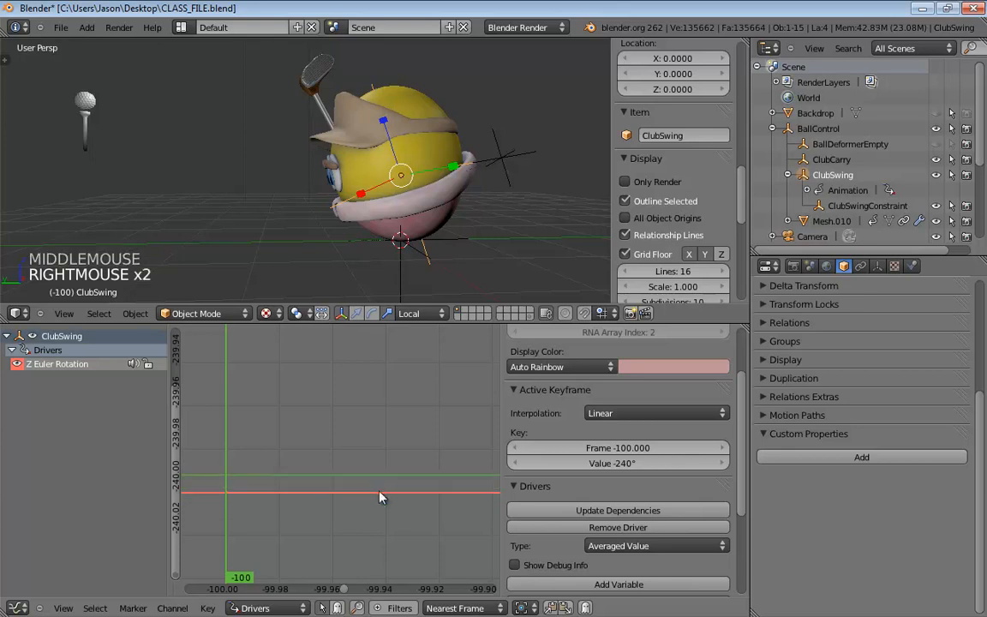
right_click(386, 523)
right_click(393, 447)
key("ctrl+v")
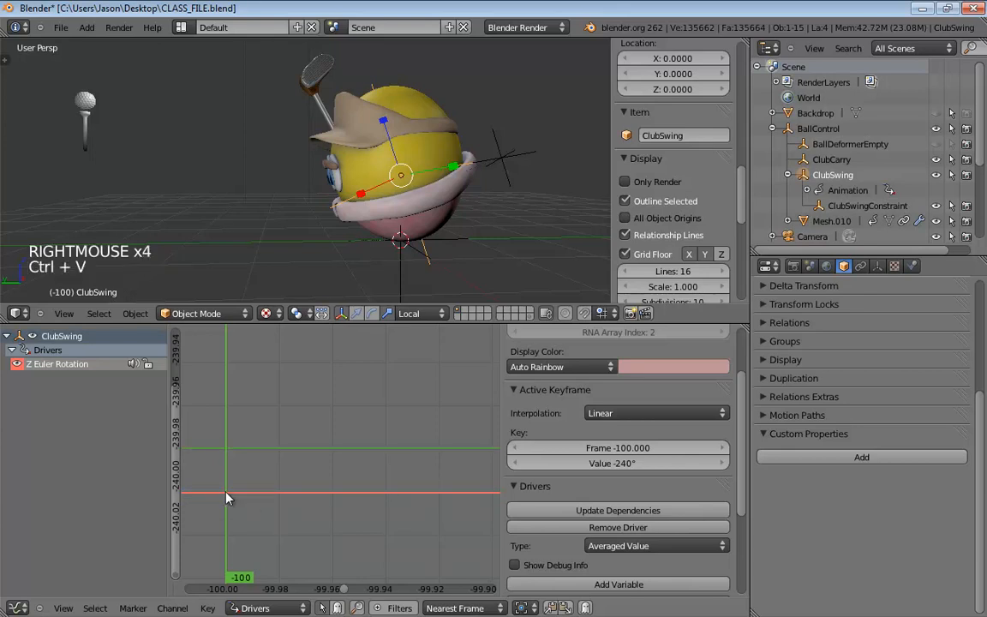
left_click_drag(227, 497, 229, 481)
key("ctrl+z")
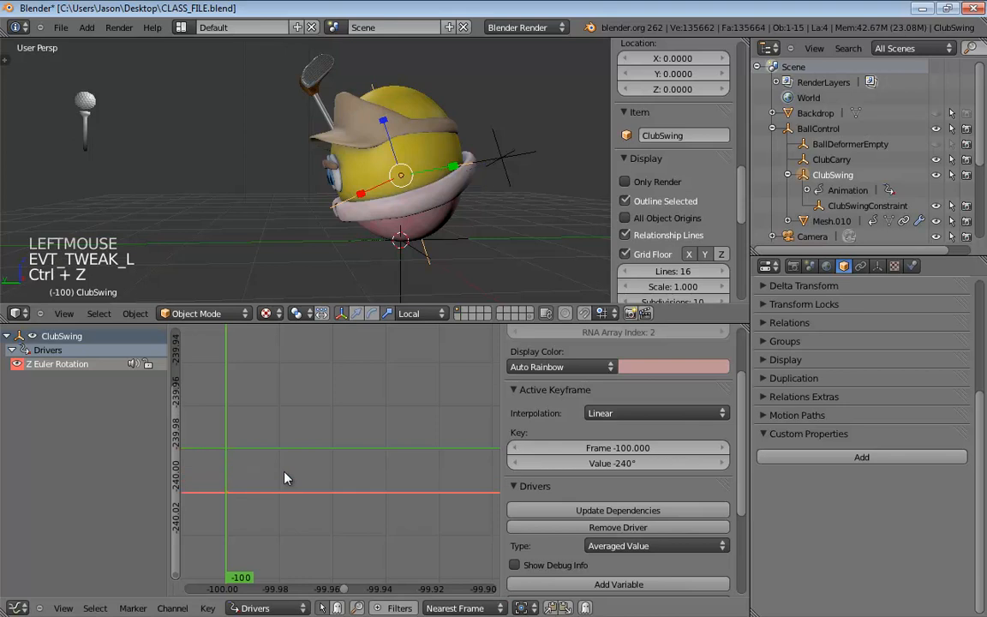
- Move the graph cursor to -90 and paste the copied keyframe there on the Z Euler Rotation curve
middle_click_drag(380, 466, 486, 485)
scroll(432, 491, "down", 12)
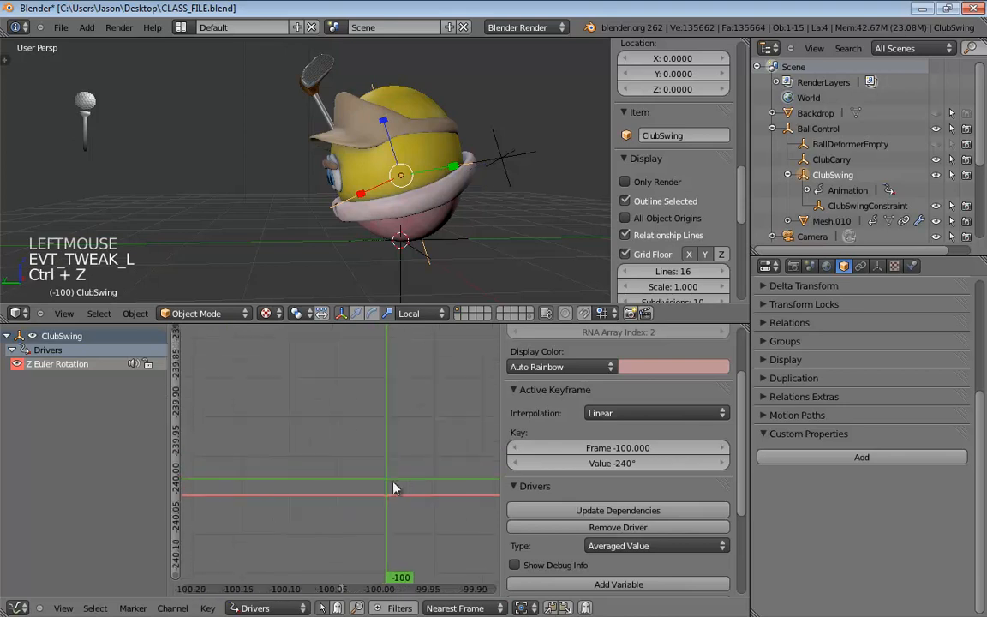
scroll(393, 489, "up", 7)
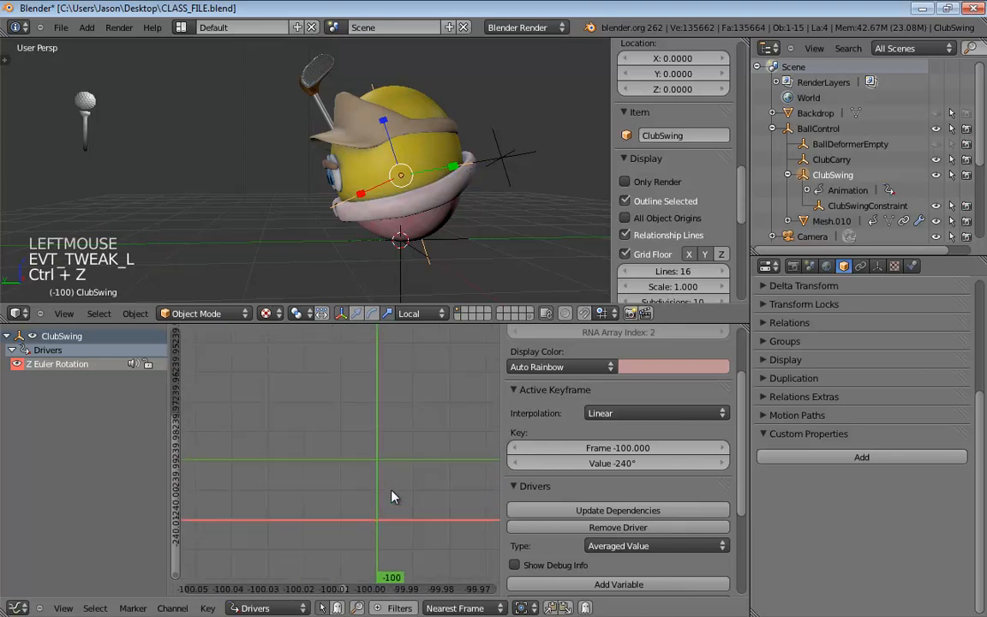
middle_click_drag(408, 498, 250, 490)
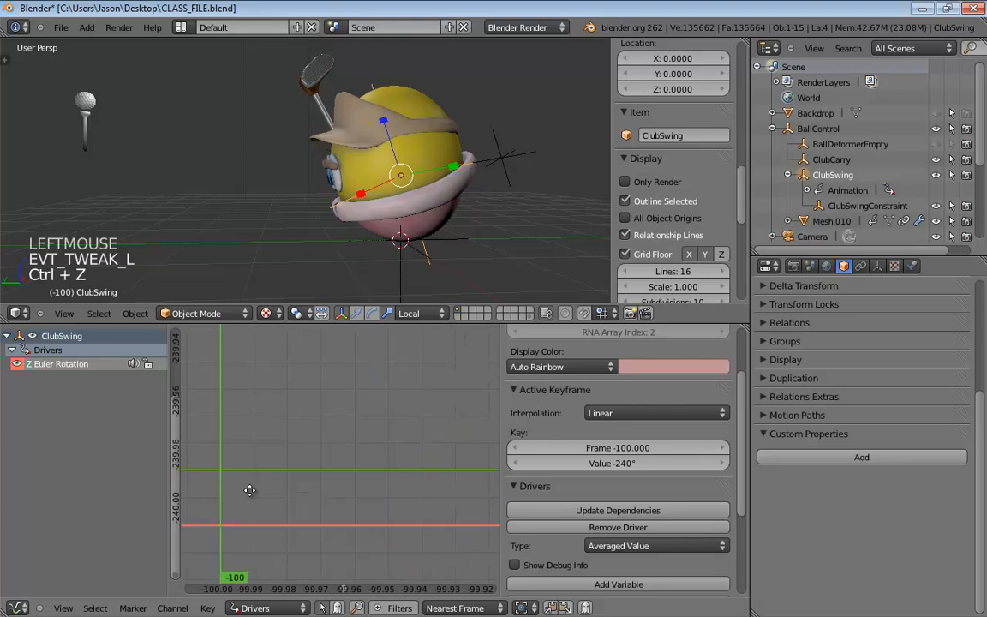
scroll(394, 465, "down", 5)
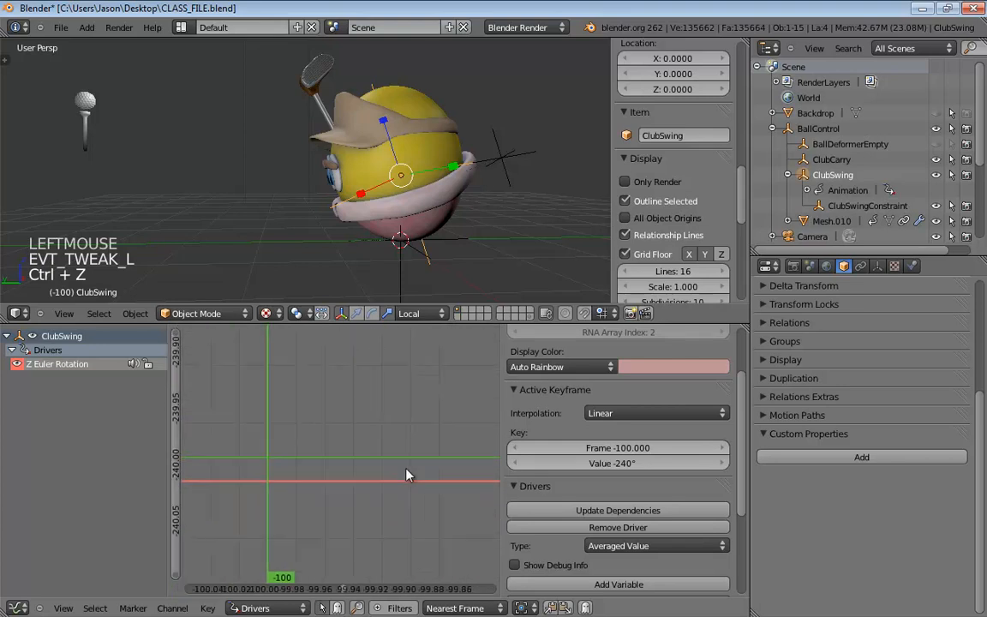
scroll(408, 475, "down", 12)
middle_click_drag(408, 482, 240, 506)
scroll(391, 477, "down", 4)
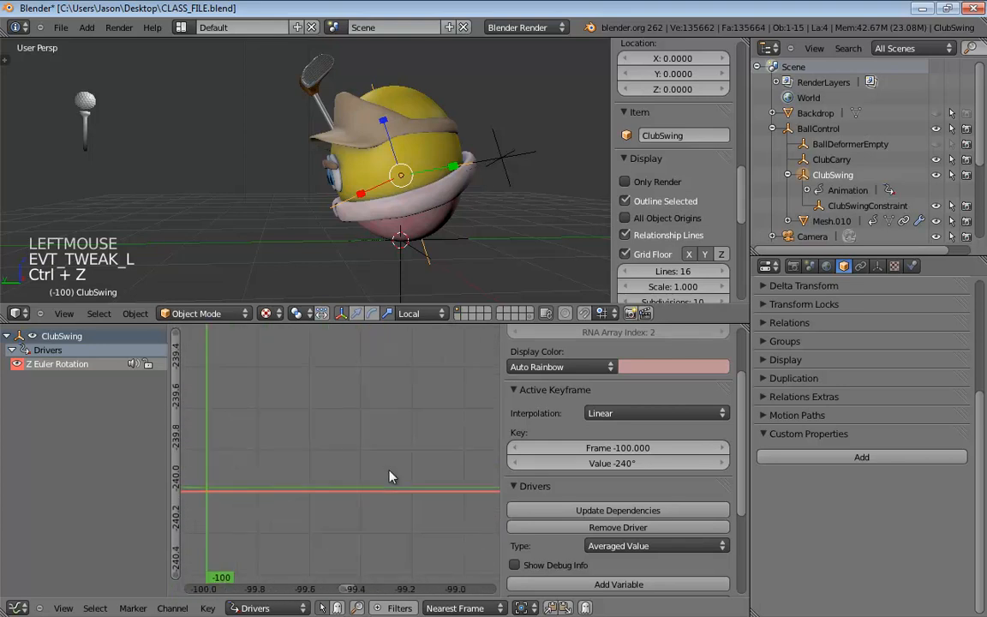
scroll(377, 482, "down", 10)
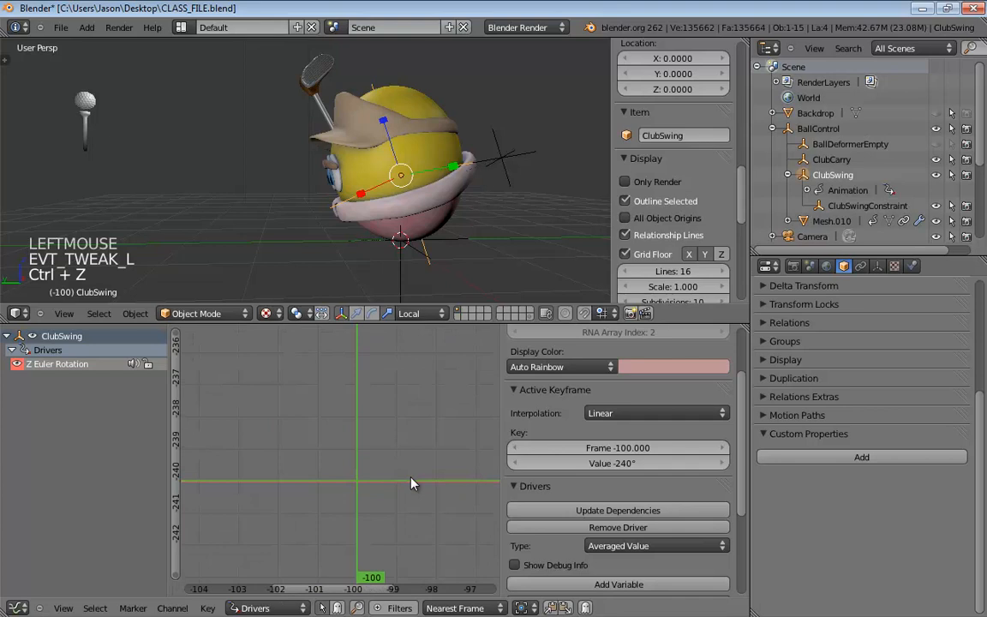
scroll(412, 483, "down", 8)
middle_click_drag(414, 480, 226, 514)
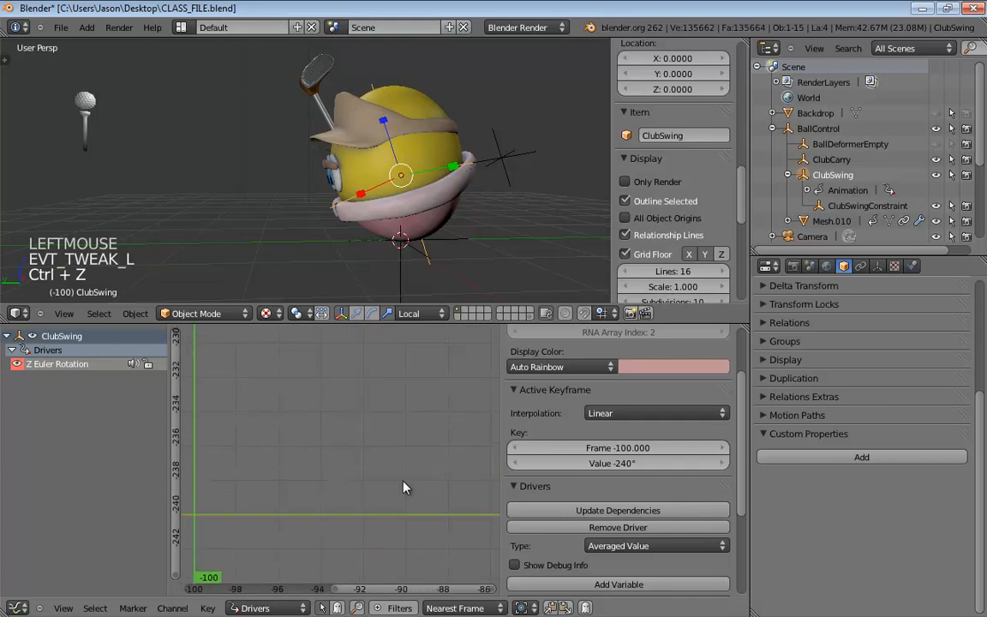
right_click(406, 487)
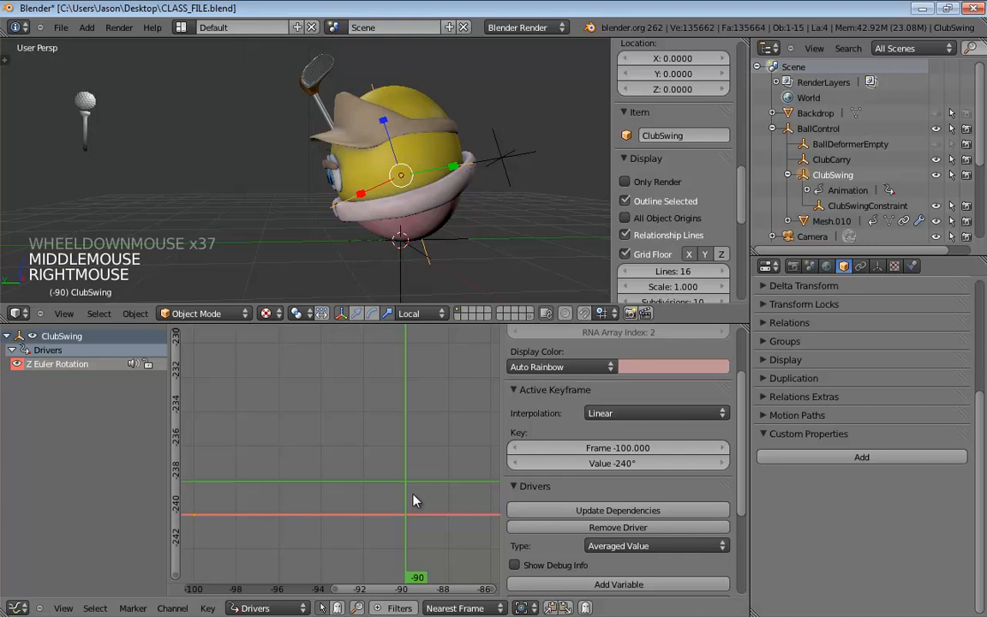
key("ctrl+v")
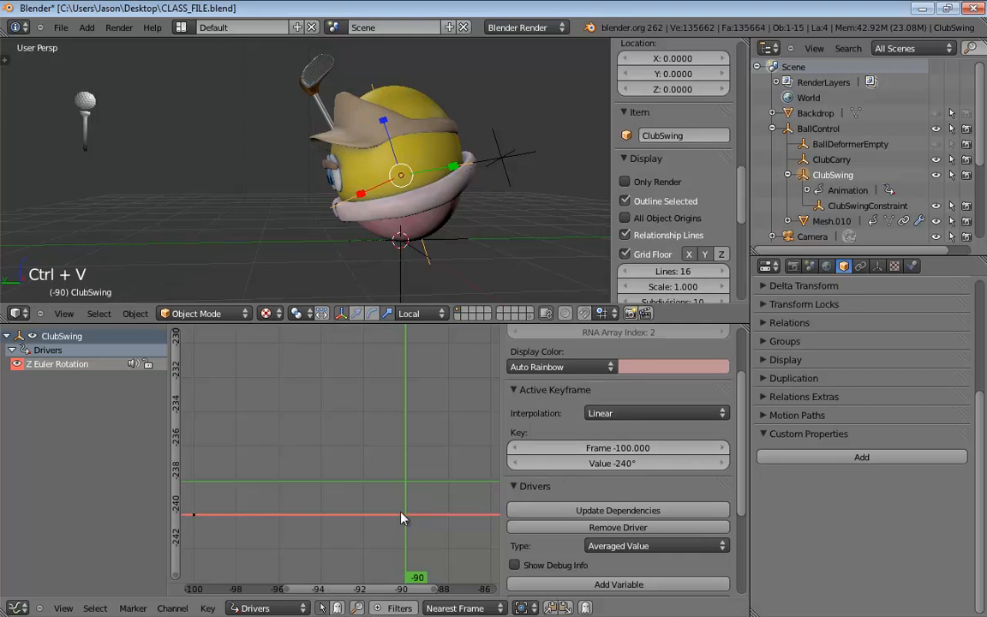
- Set the pasted keyframe to frame 100 with a value of 240°
left_click(677, 446)
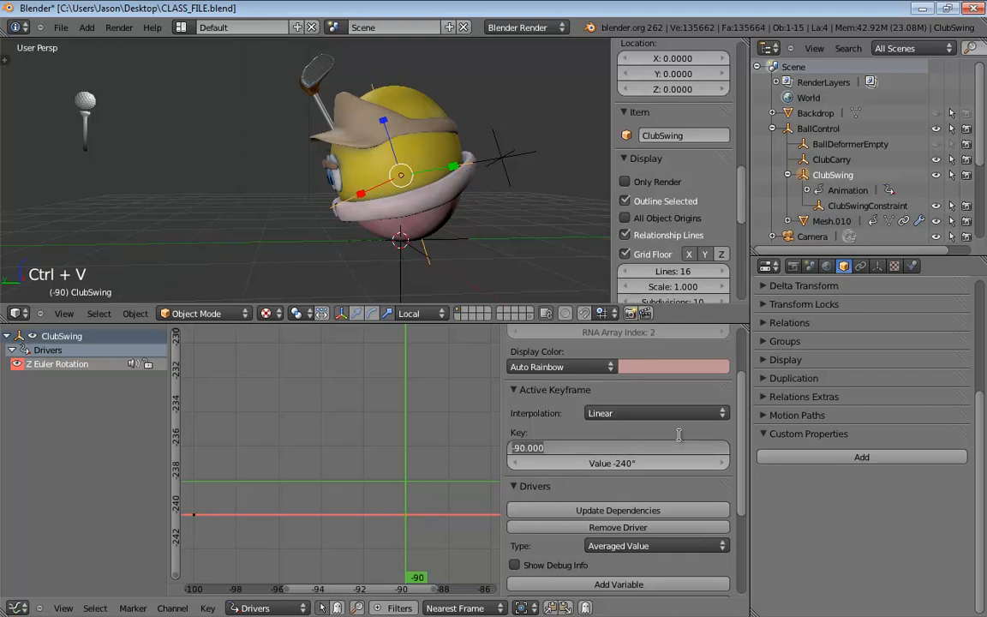
type("100")
key("Tab")
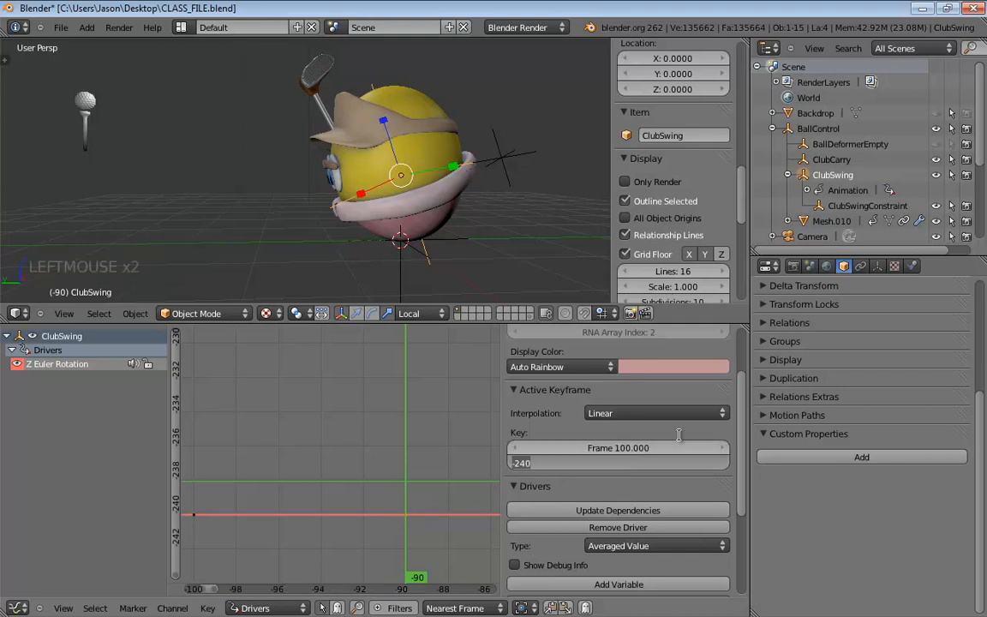
type("240")
key("Return")
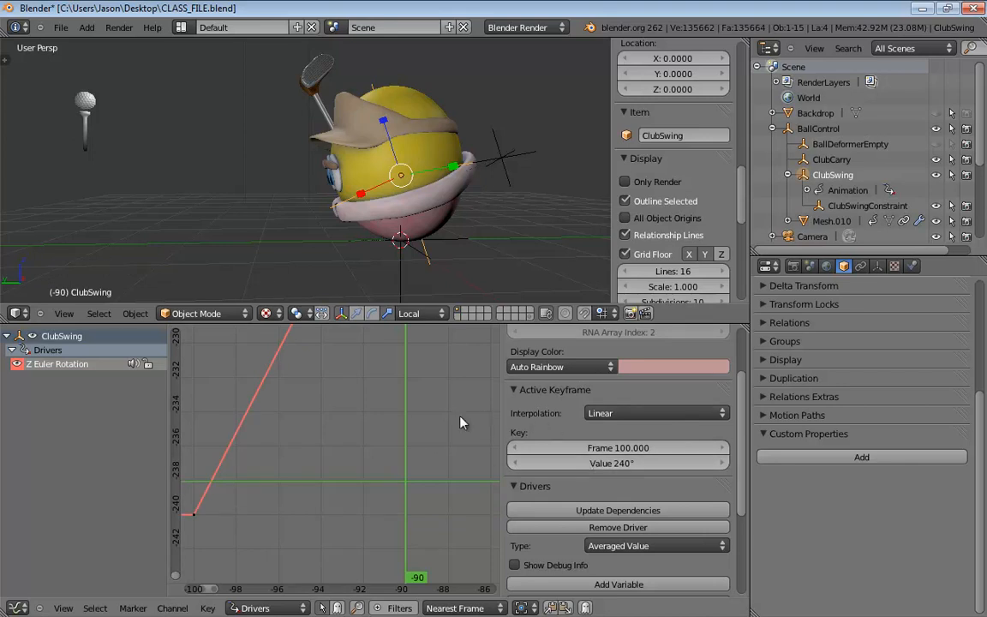
- Select BallControl, lower its Swing Club property to about -29 and raise Club Carry/Swing to 100
key("Home")
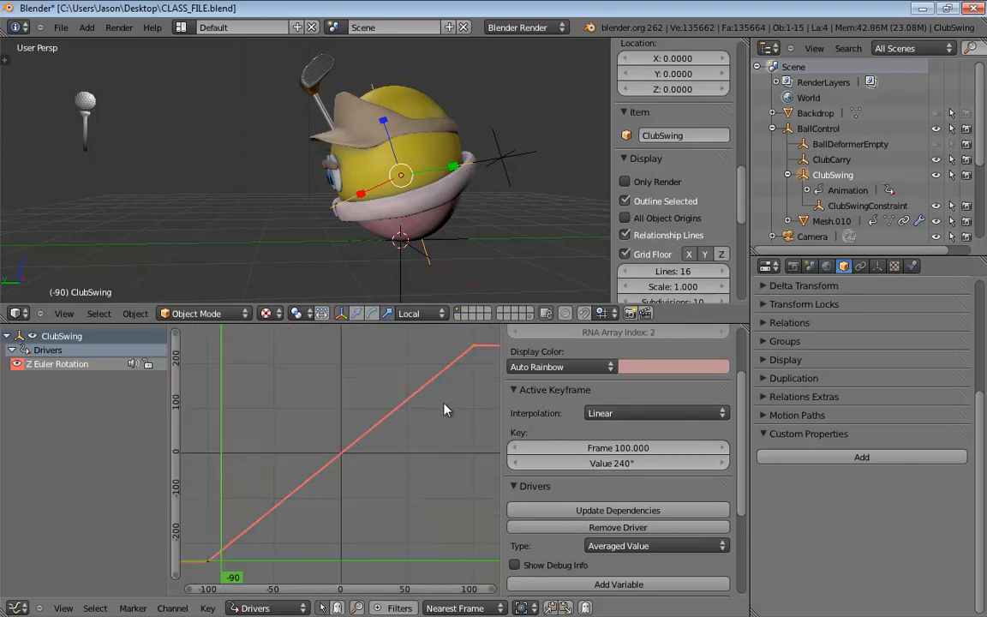
left_click(451, 239)
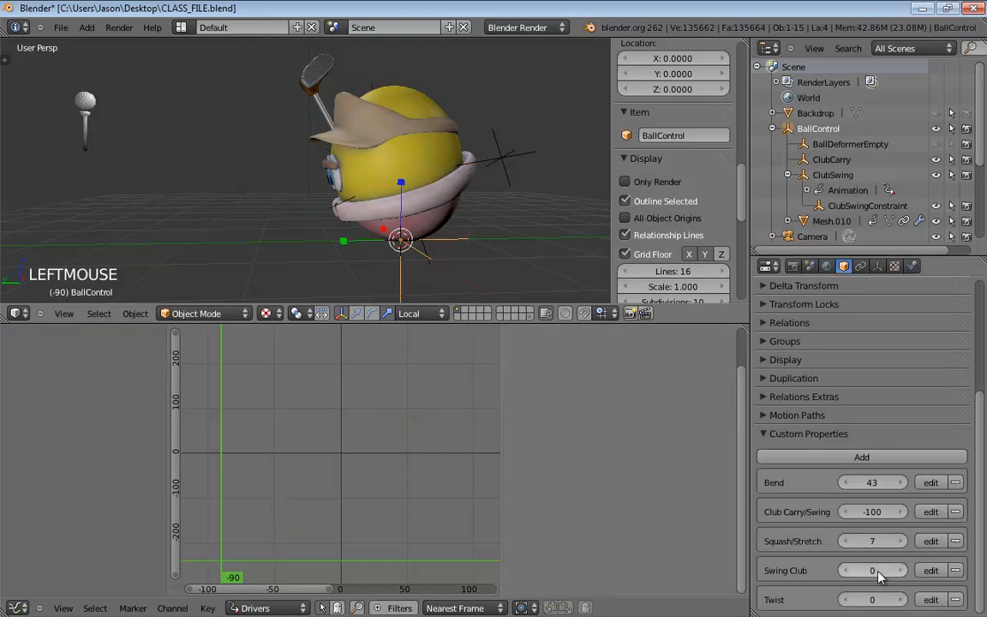
left_click_drag(856, 574, 833, 574)
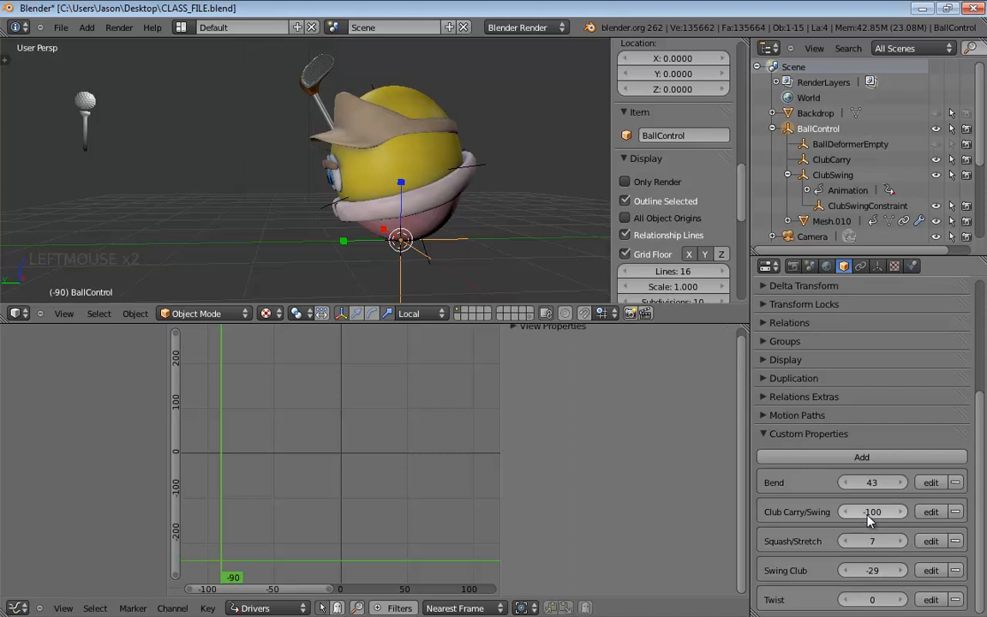
left_click_drag(861, 512, 951, 513)
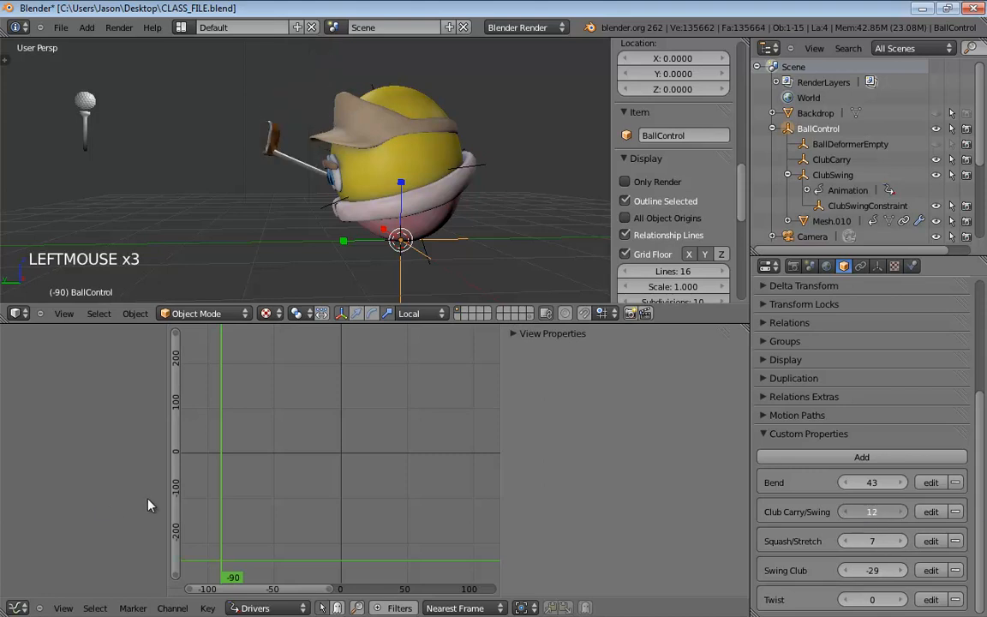
left_click_drag(147, 505, 496, 493)
- Test the club's rotation by varying BallControl's Swing Club through negative values, and reset the property to 0
middle_click_drag(446, 249, 887, 587)
left_click_drag(883, 570, 874, 536)
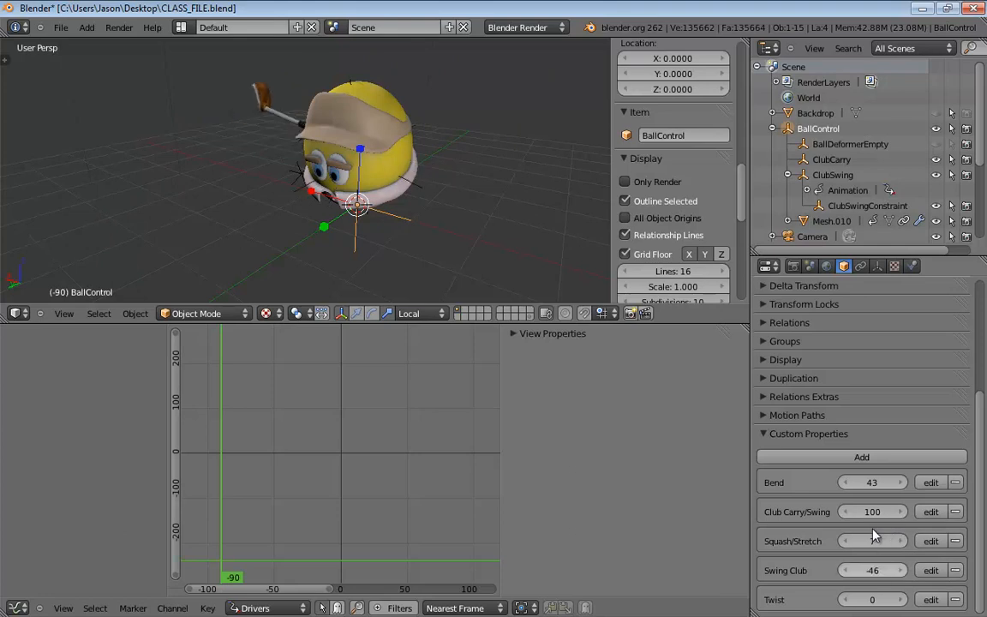
left_click_drag(876, 574, 840, 588)
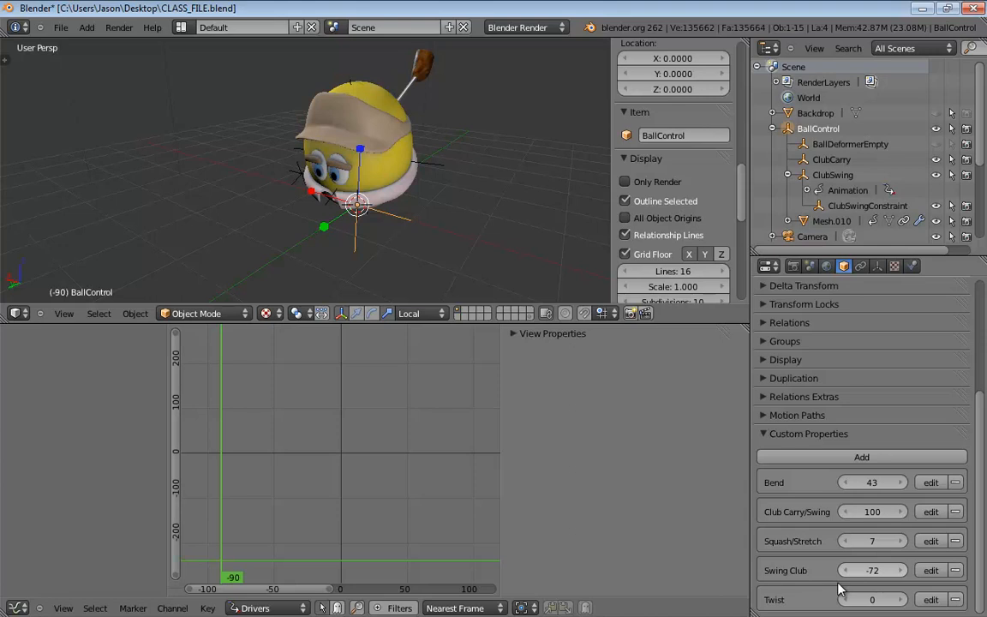
left_click_drag(851, 573, 821, 572)
left_click(869, 570)
type("00")
key("Return")
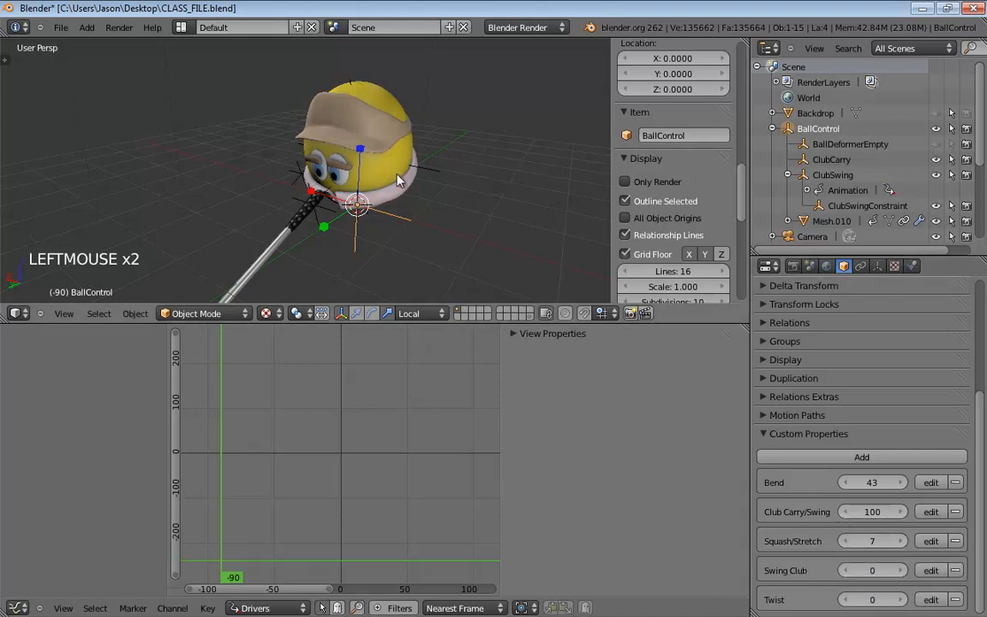
- Add a driver to the deform Factor of the golf ball mesh's Twist SimpleDeform modifier
left_click(357, 160)
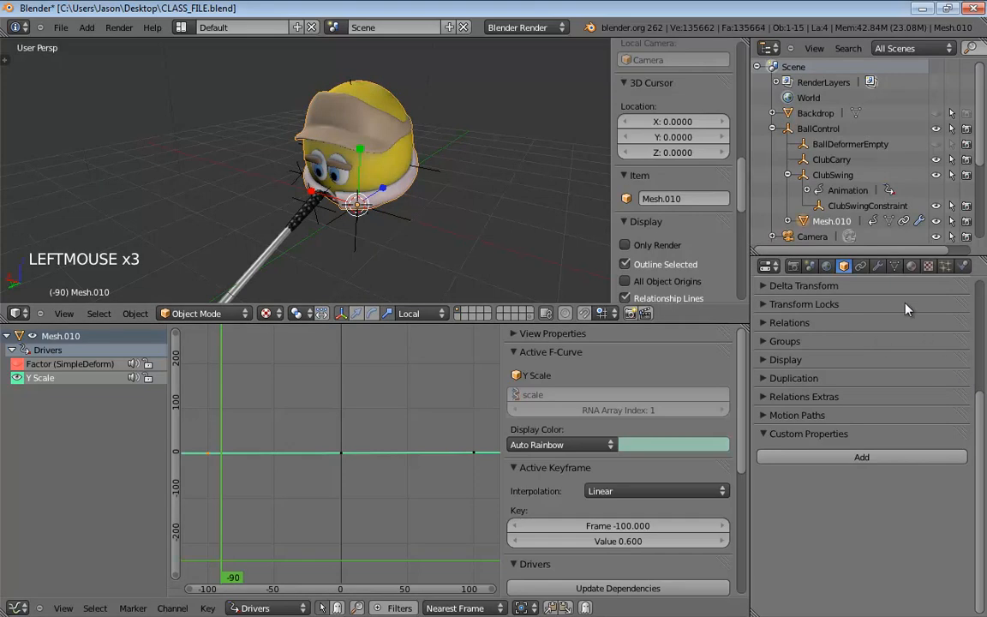
left_click(878, 266)
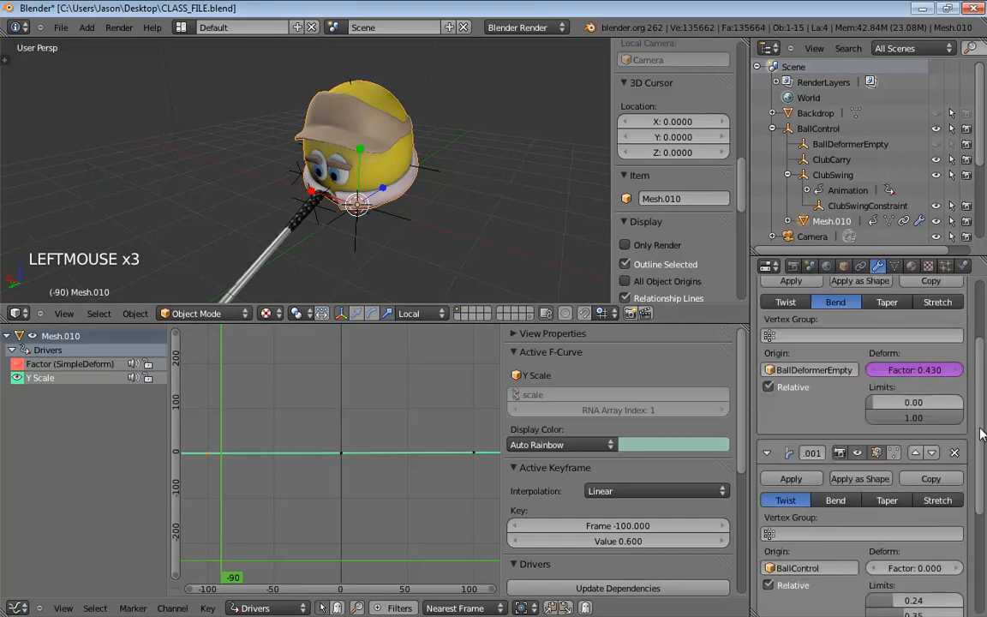
scroll(983, 504, "up", 1)
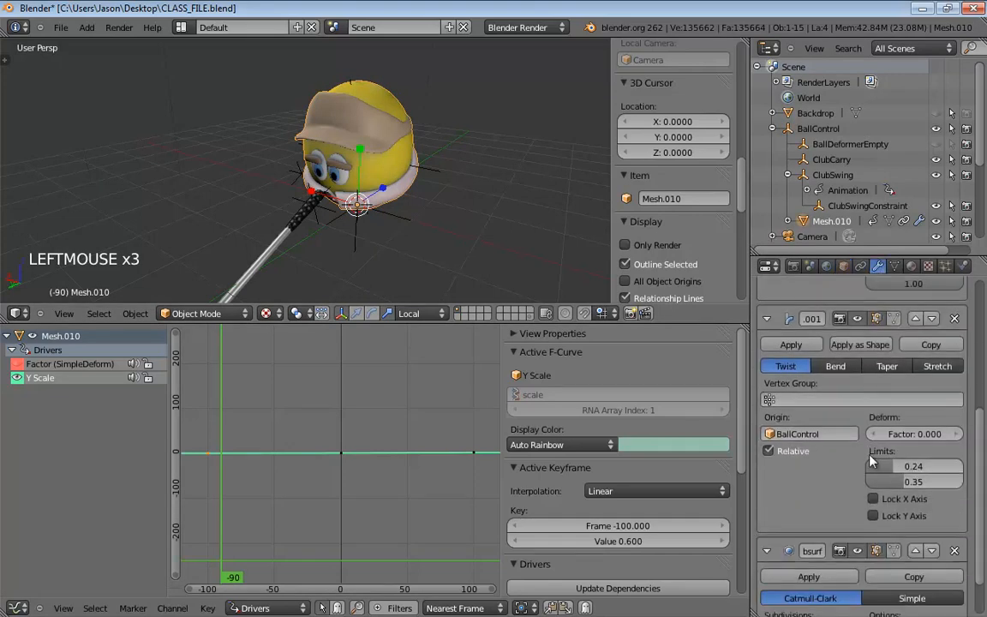
right_click(882, 434)
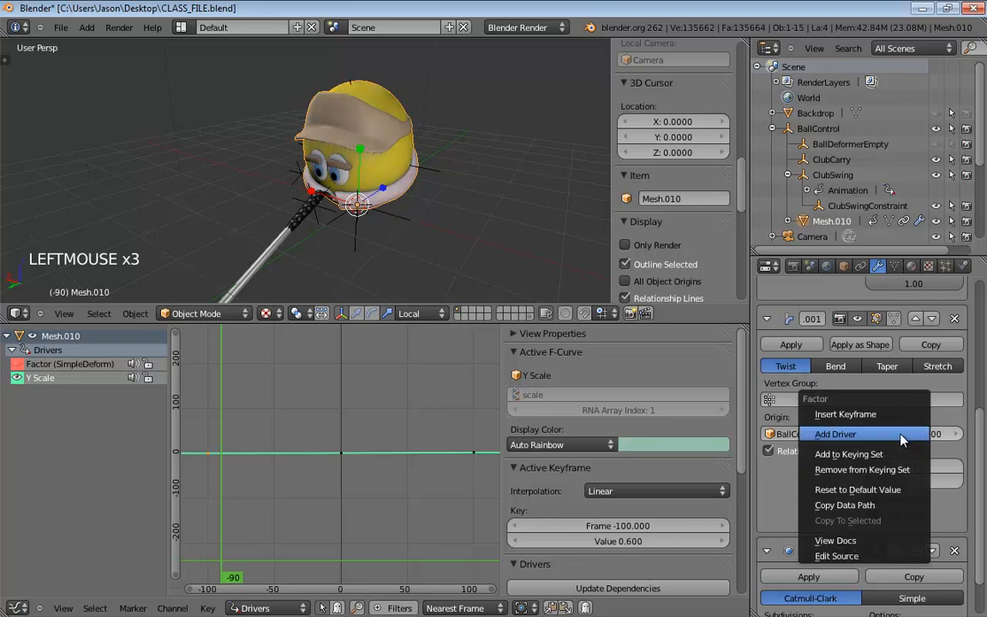
left_click(854, 436)
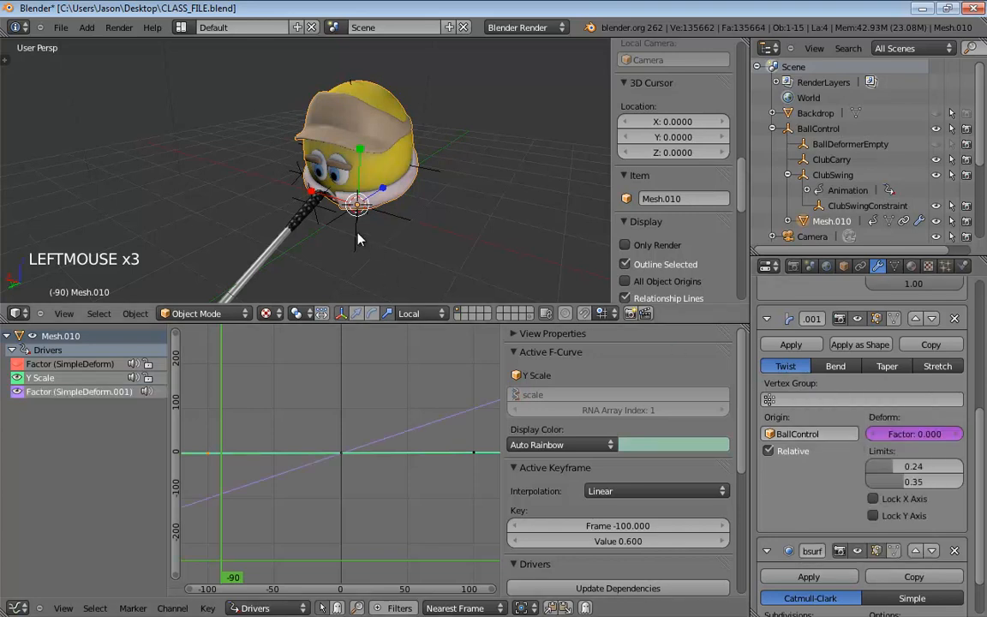
- Copy the data path of BallControl's Twist property and reselect the golf ball mesh
left_click(324, 196)
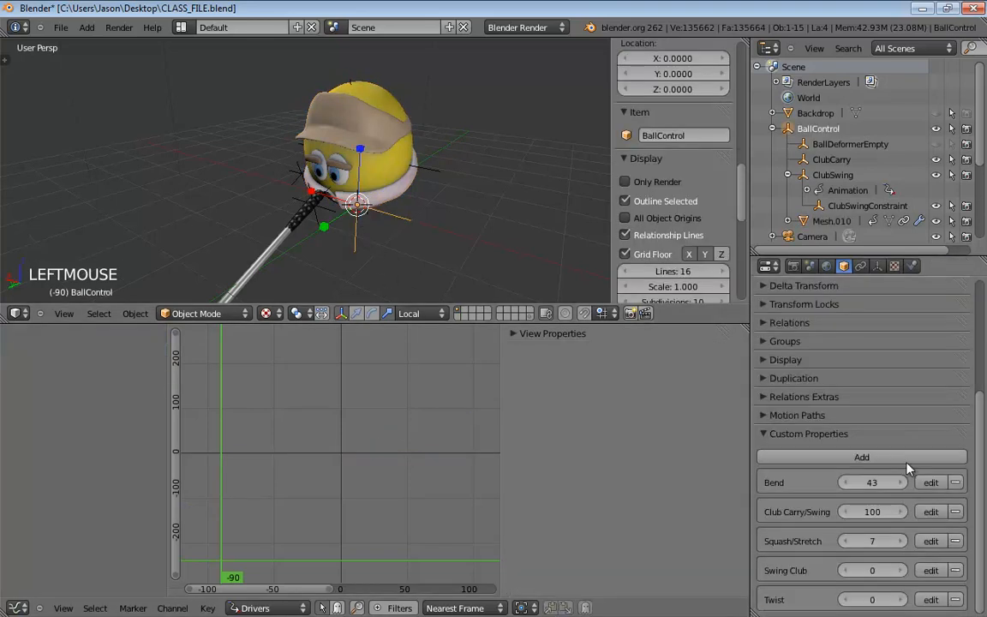
right_click(873, 599)
left_click(812, 550)
left_click(356, 167)
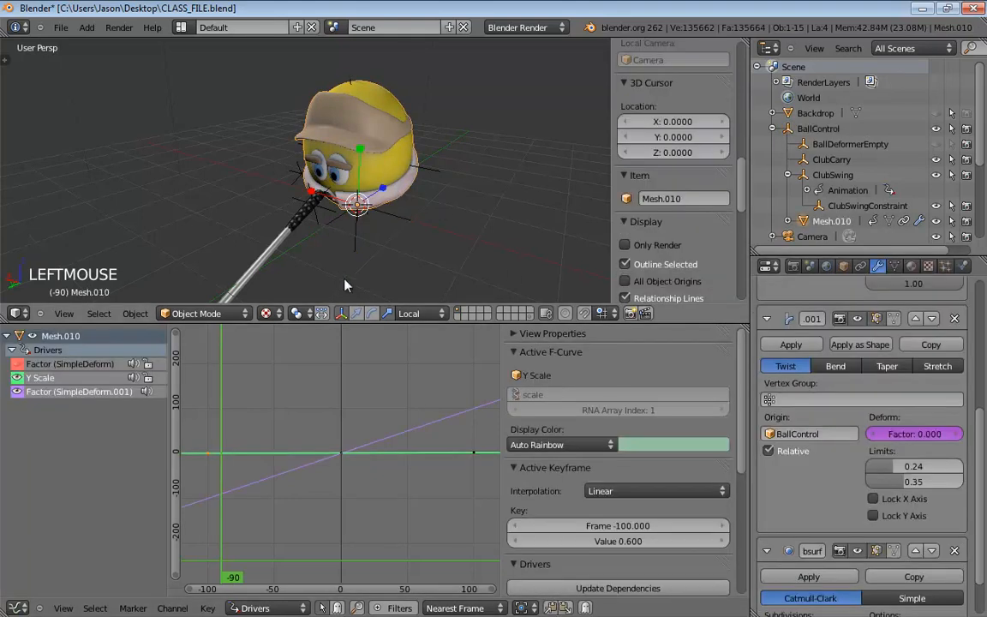
left_click(17, 380)
middle_click_drag(345, 448, 351, 446)
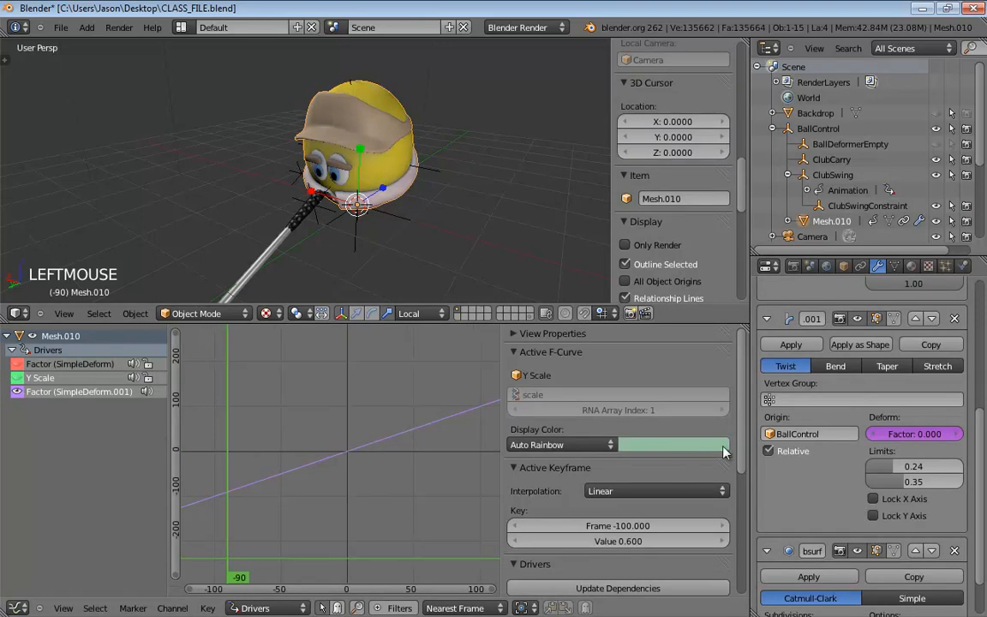
scroll(743, 438, "down", 6)
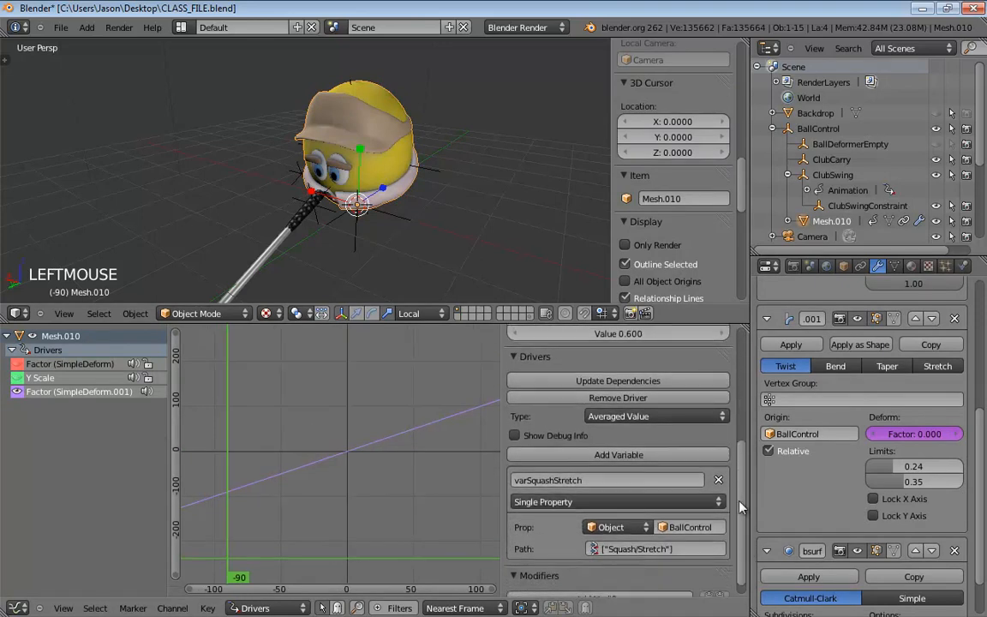
left_click(720, 481)
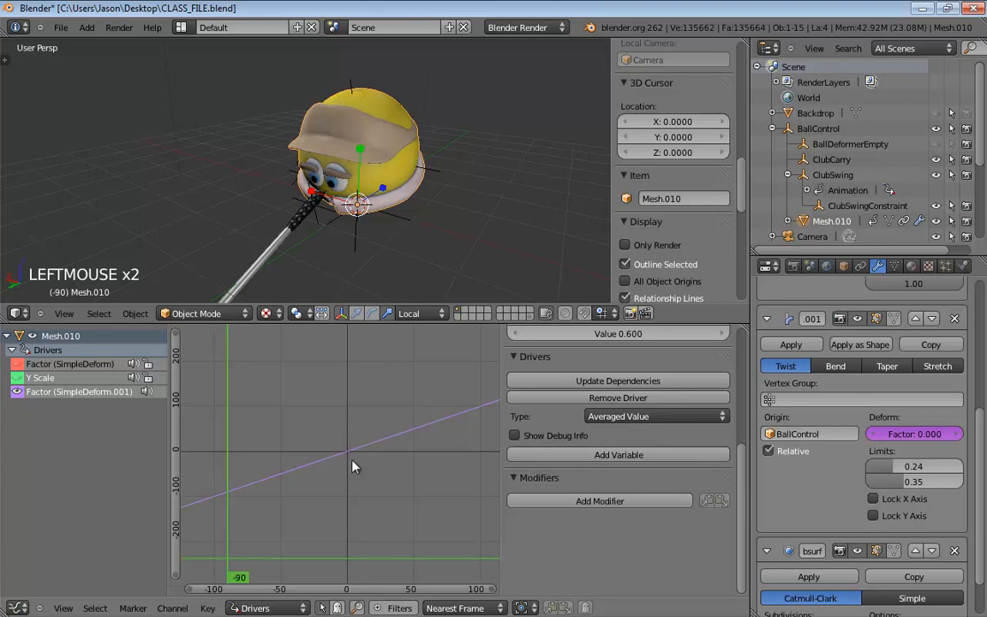
key("ctrl+z")
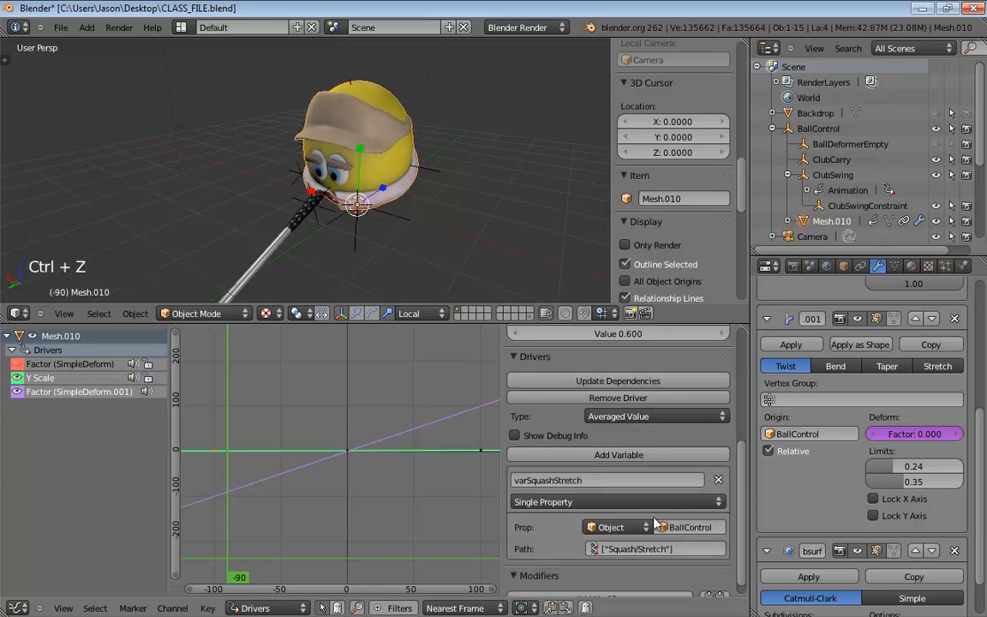
- Remove the default variable and the Generator modifier from the Factor (SimpleDeform.001) driver
left_click(73, 392)
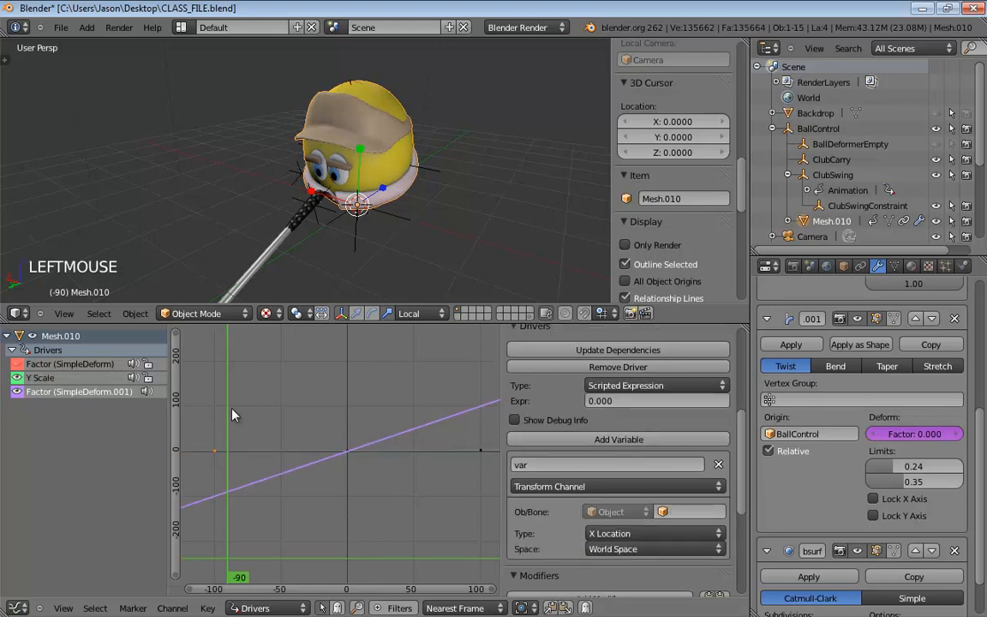
left_click(720, 467)
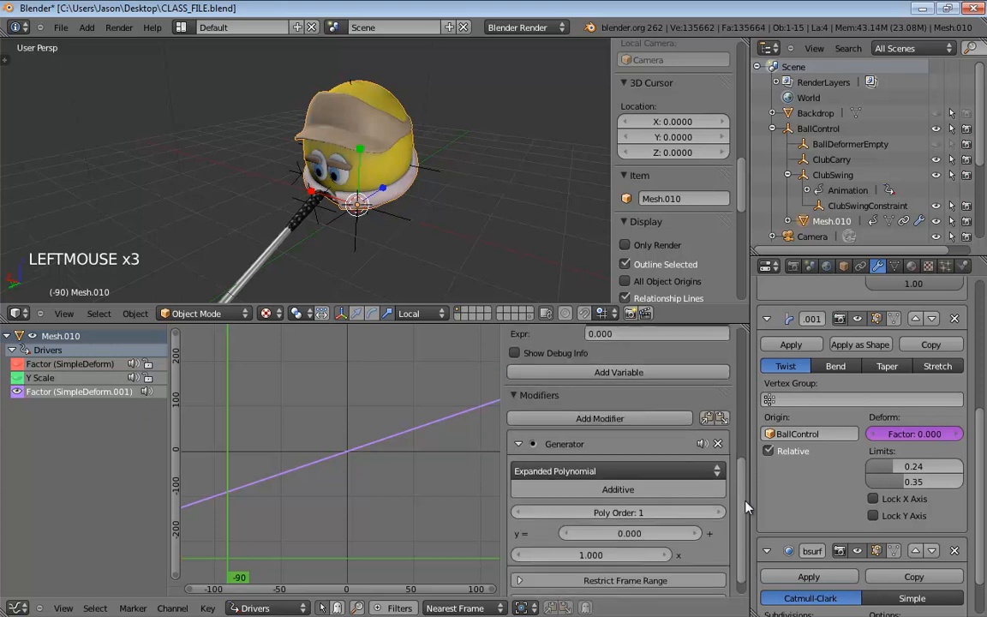
double_click(718, 440)
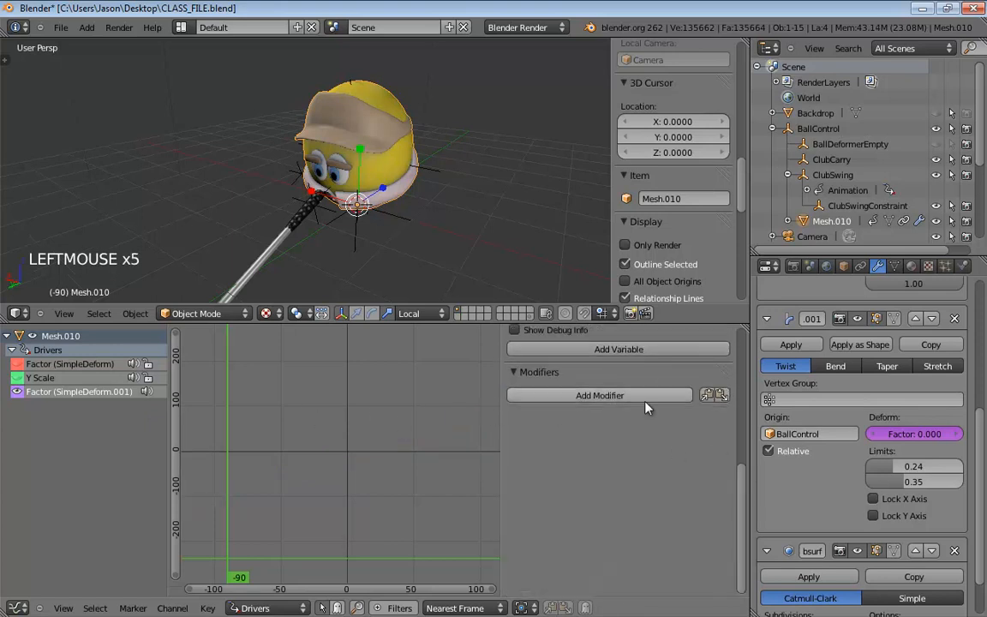
- Add a Single Property driver variable named varTwist that reads the path ["Twist"] from the BallControl object
left_click(568, 375)
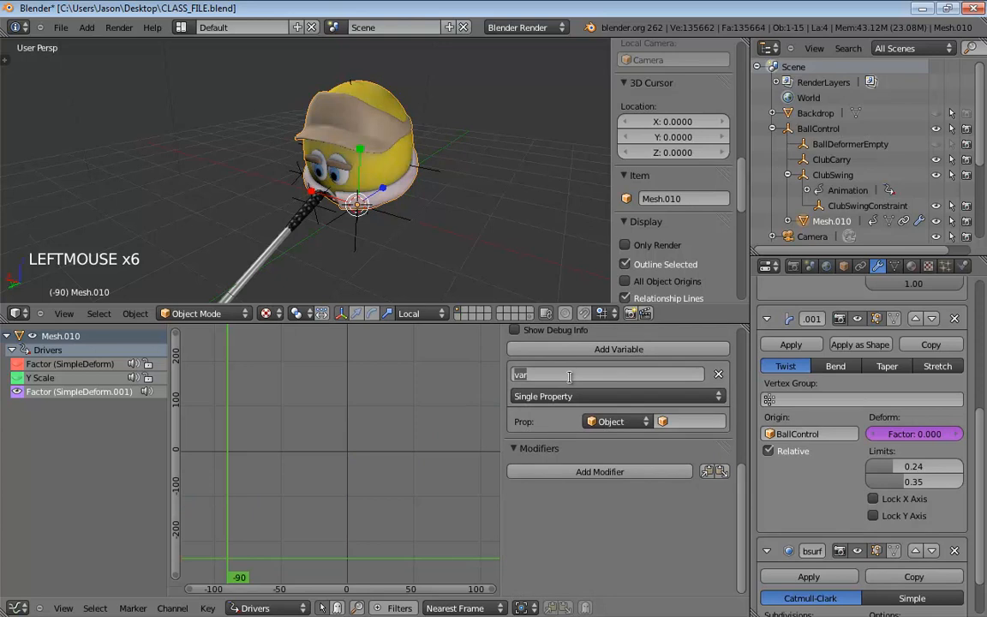
type("va")
type("r")
type("Te")
type("ist")
left_click(688, 422)
left_click(677, 459)
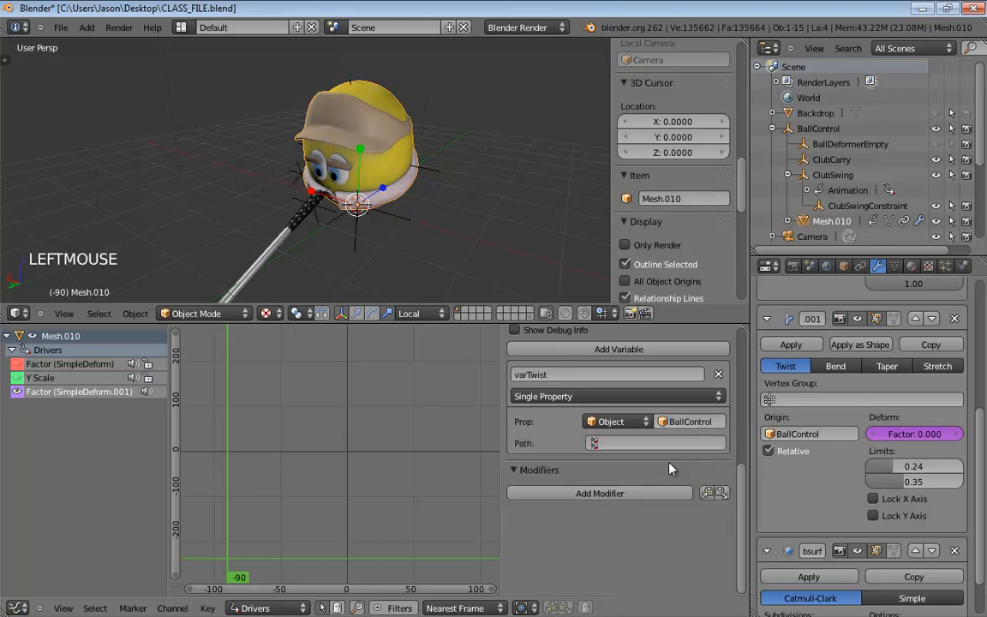
left_click(632, 443)
type("[\"Twist\"]")
- Add a keyframe at about frame -56 on the twist Factor curve and paste a copy at about frame 72
left_click(270, 448)
left_click(273, 453, "ctrl")
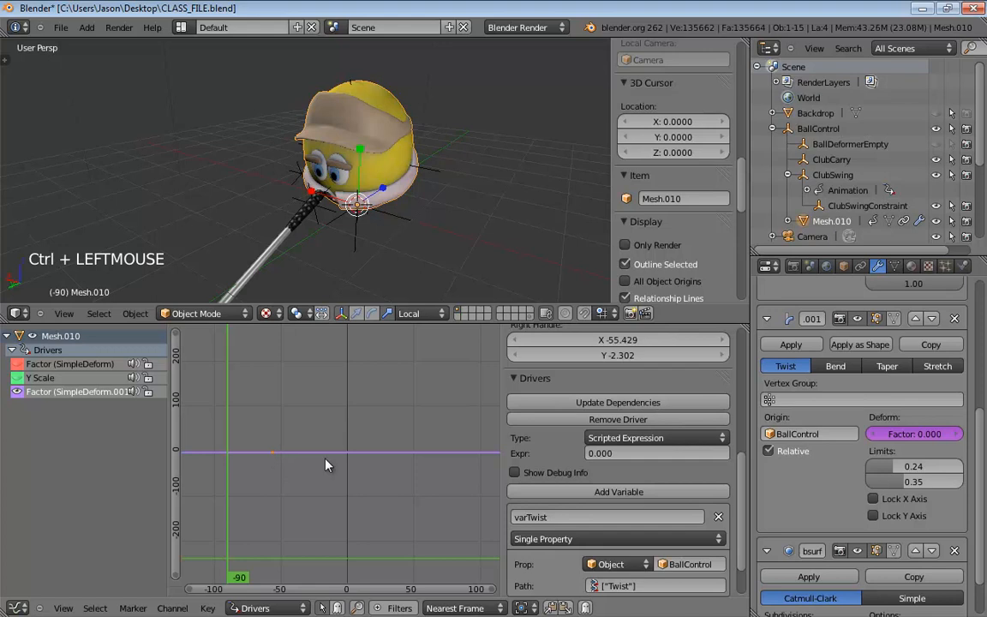
key("ctrl+c")
right_click(440, 478)
key("ctrl+v")
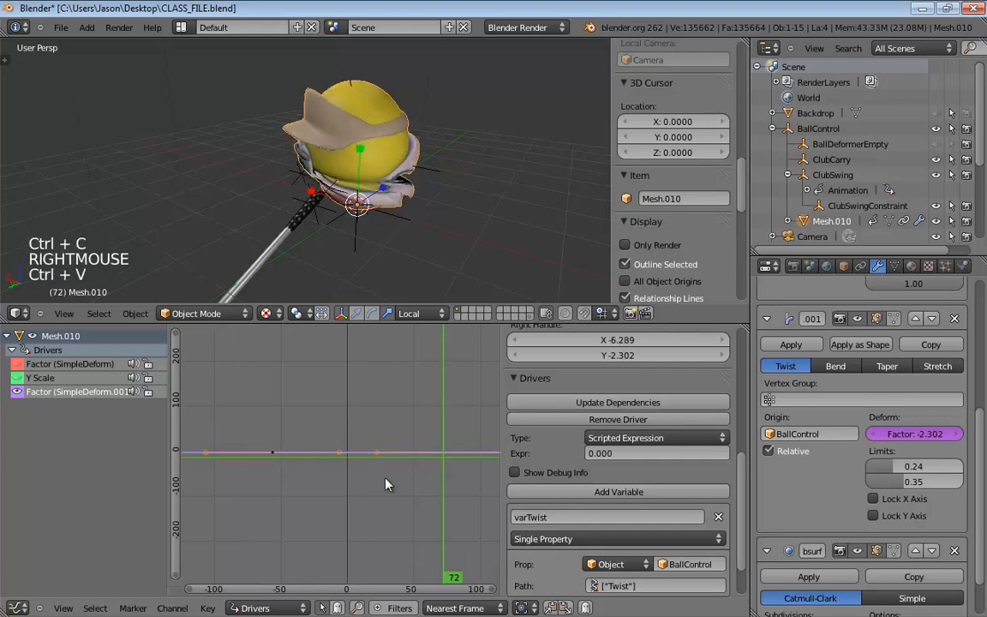
- Select both keyframes on the twist Factor curve and set their interpolation to Linear
right_click(272, 453, "shift")
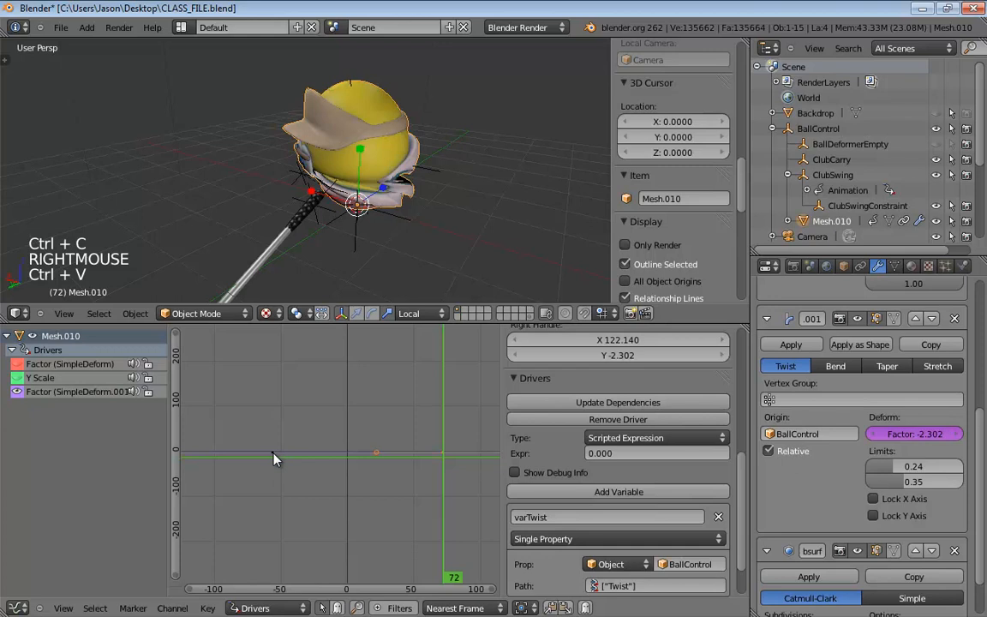
right_click(271, 461)
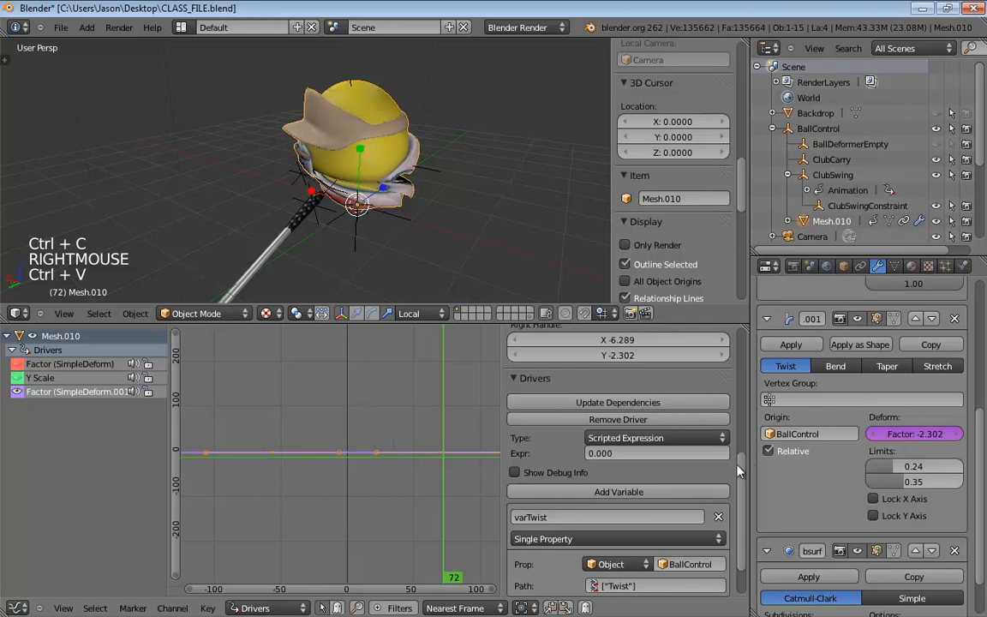
scroll(663, 418, "up", 5)
scroll(686, 401, "up", 2)
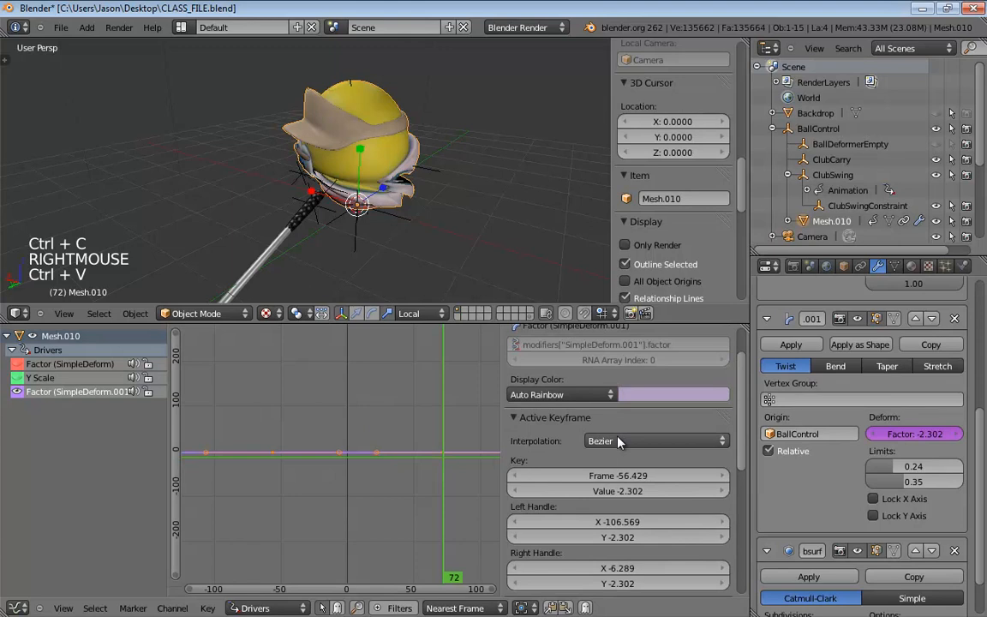
key("t")
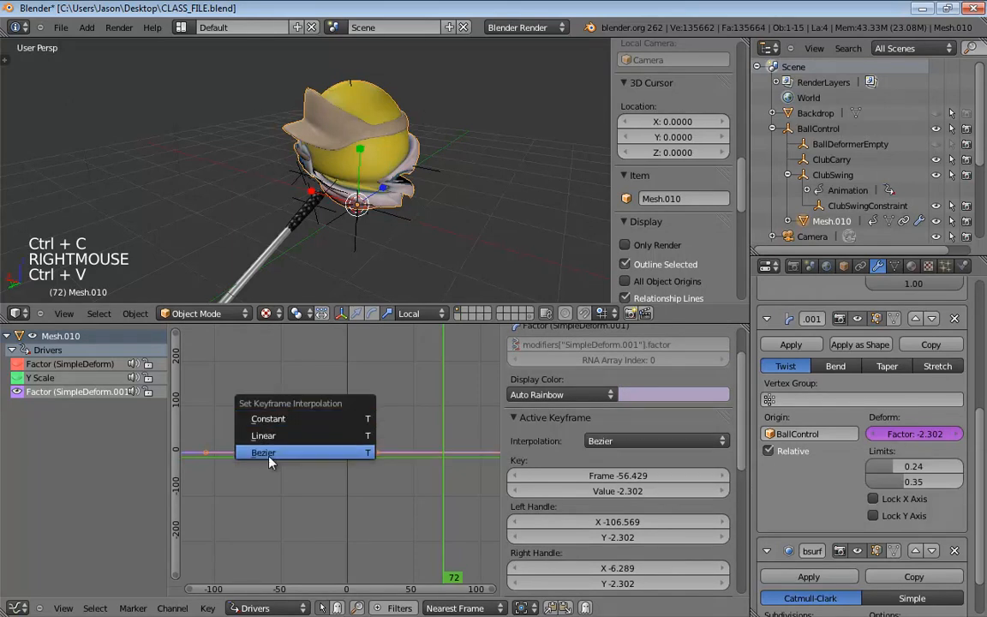
left_click(367, 435)
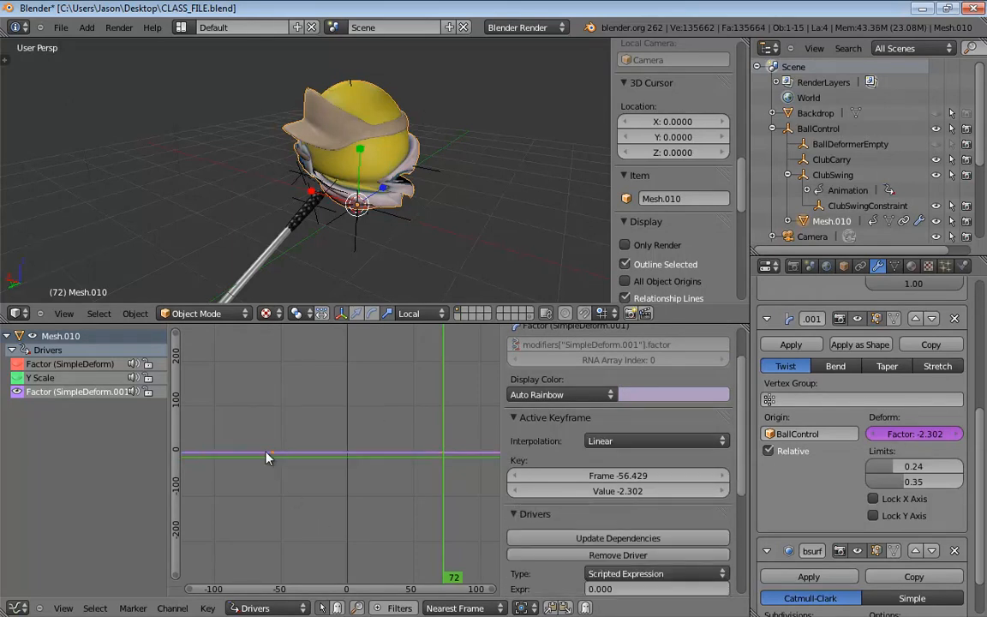
- Set the first twist keyframe to frame -100 with a value of 0.55
left_click(625, 475)
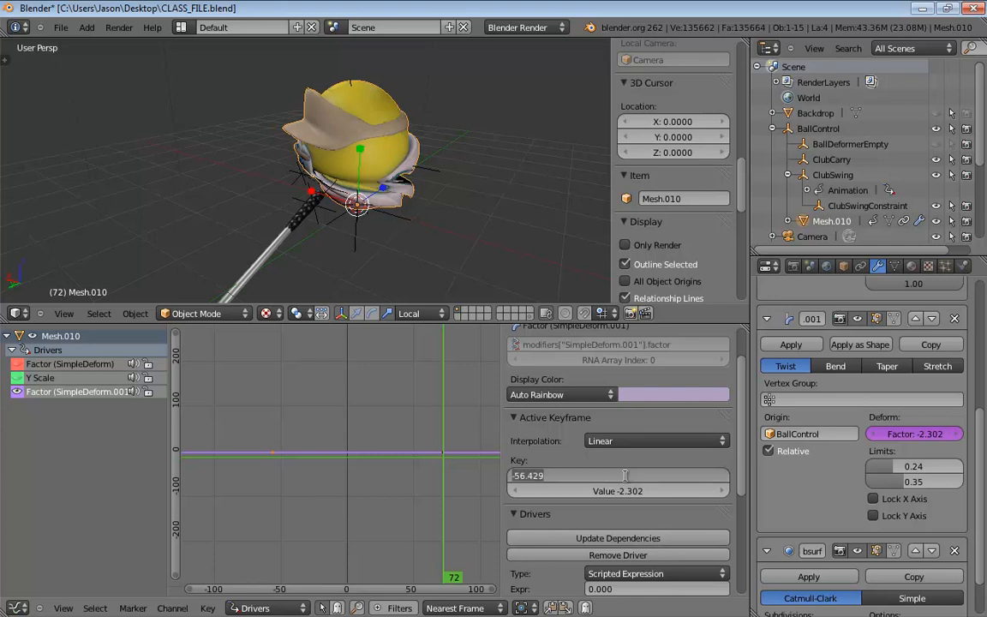
type("-100")
key("Tab")
key("BackSpace")
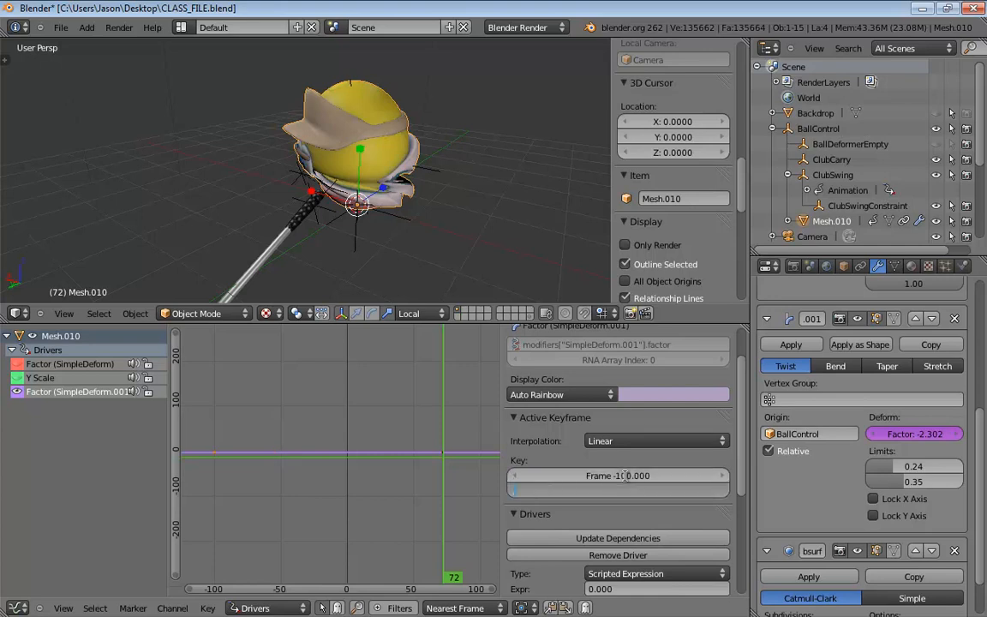
type("0.55")
key("Return")
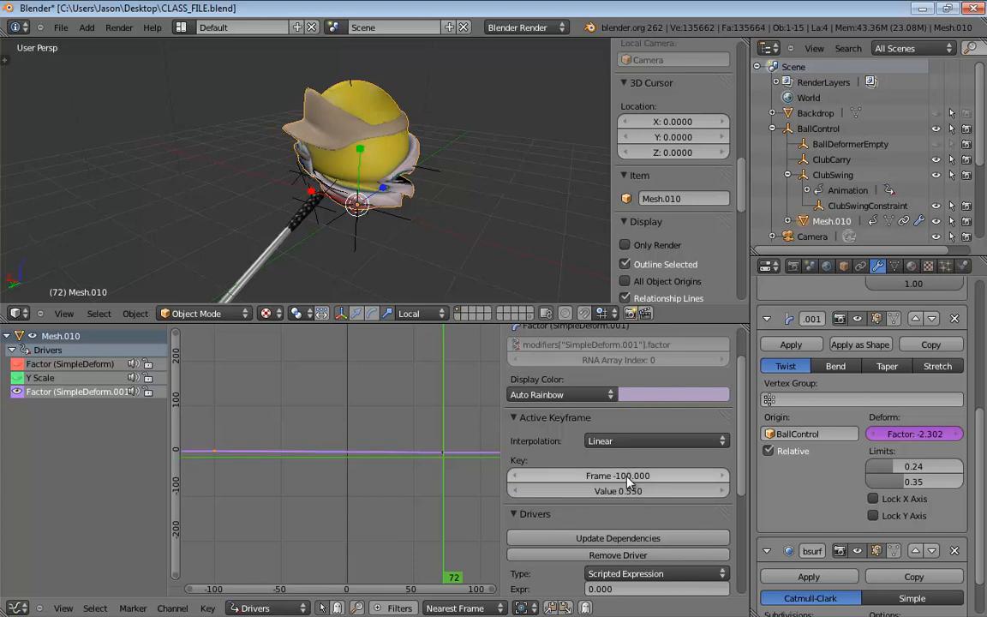
- Set the second keyframe on the twist Factor curve to frame 100 with a value of 0.55
left_click(441, 460)
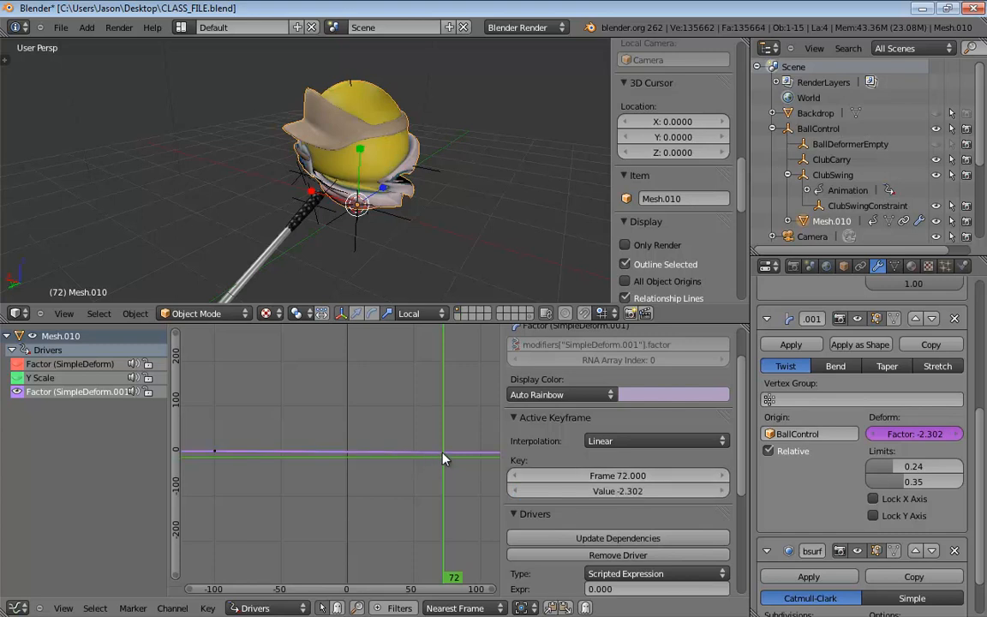
left_click(620, 473)
type("100")
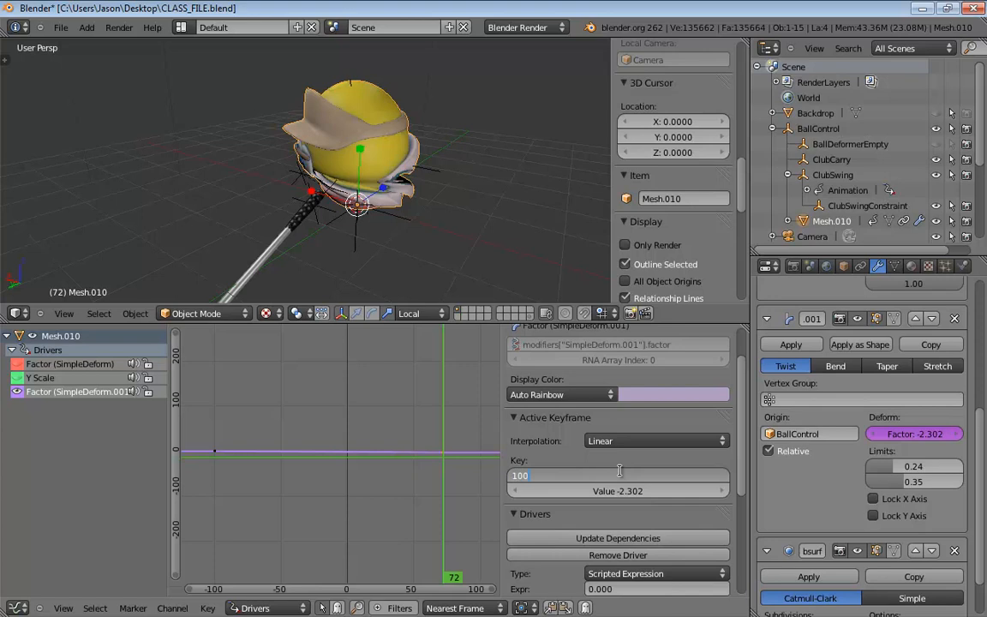
key("Tab")
type("0.55")
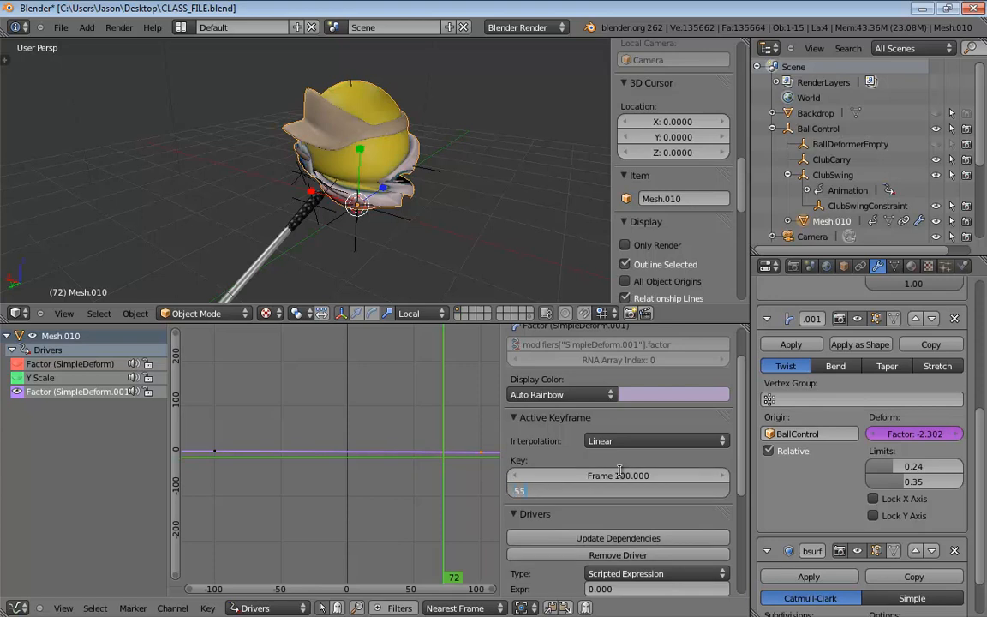
key("Return")
- Change the value of the twist curve's keyframe at frame -100 to -0.55 and fit the whole curve in view
right_click(216, 454)
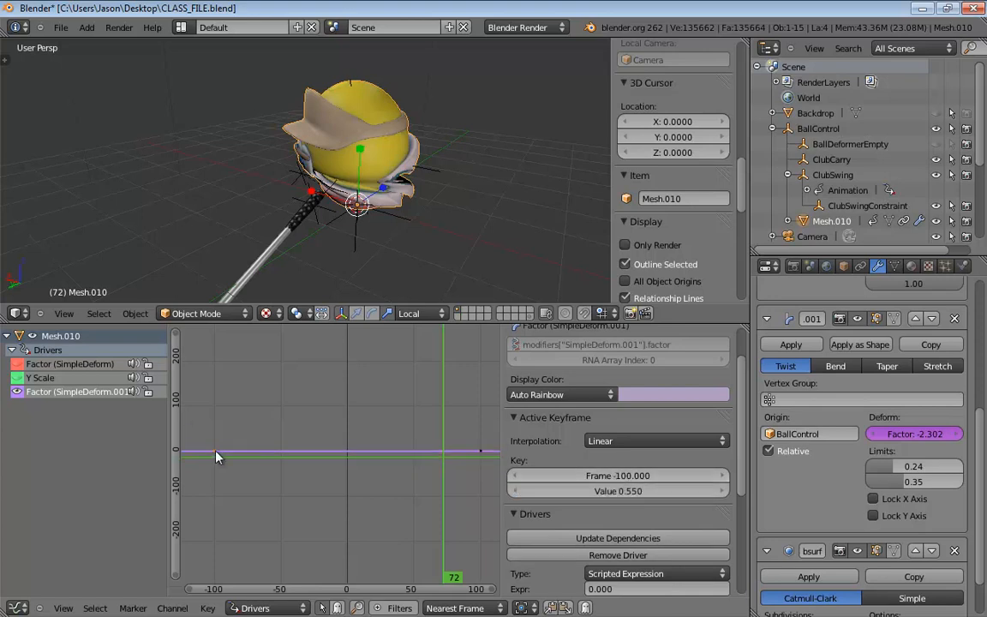
left_click(624, 493)
key("Home")
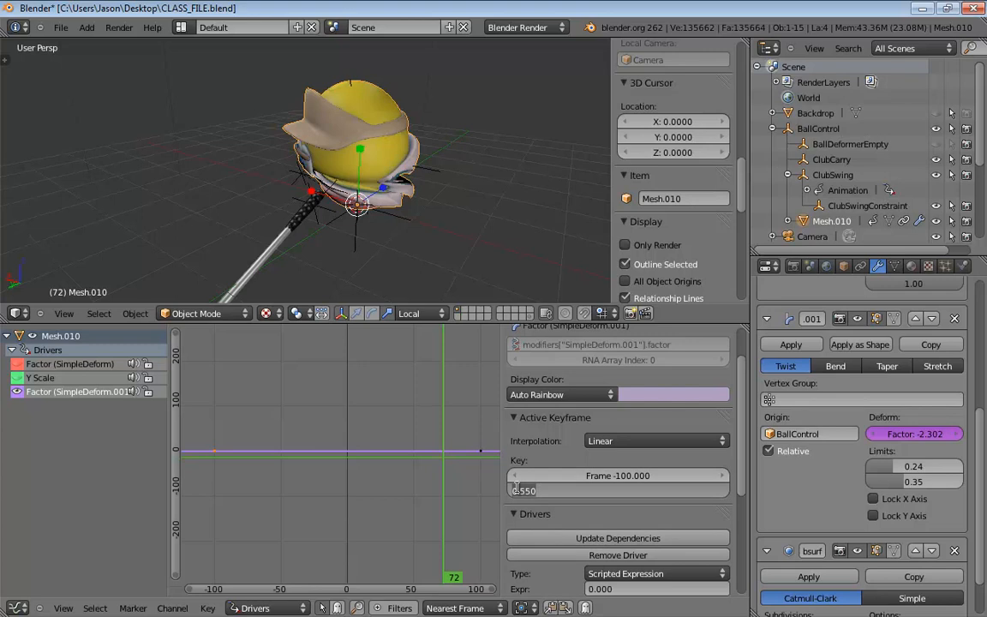
type("-")
key("Return")
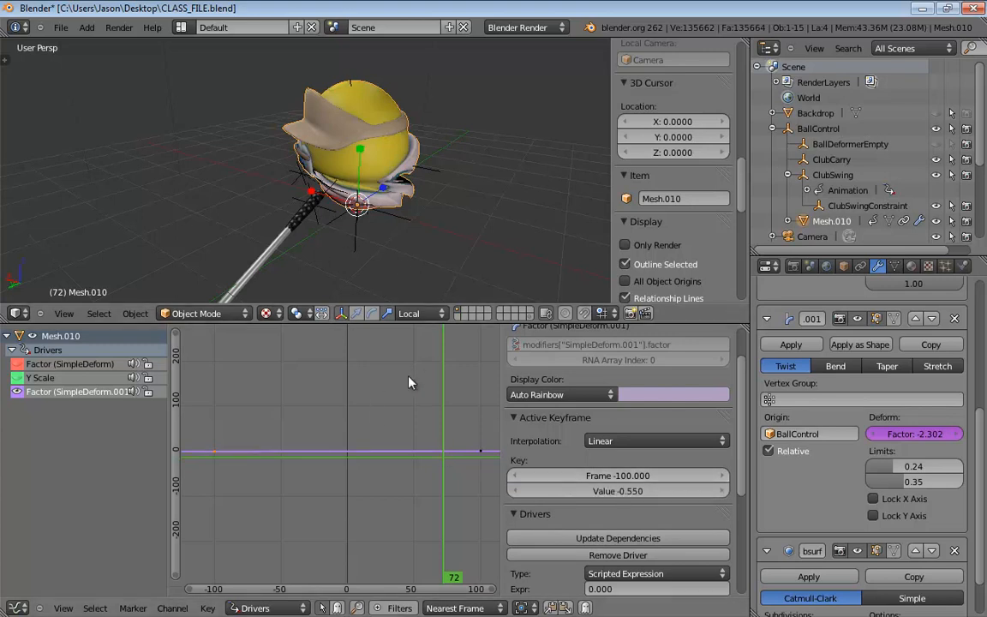
key("Home")
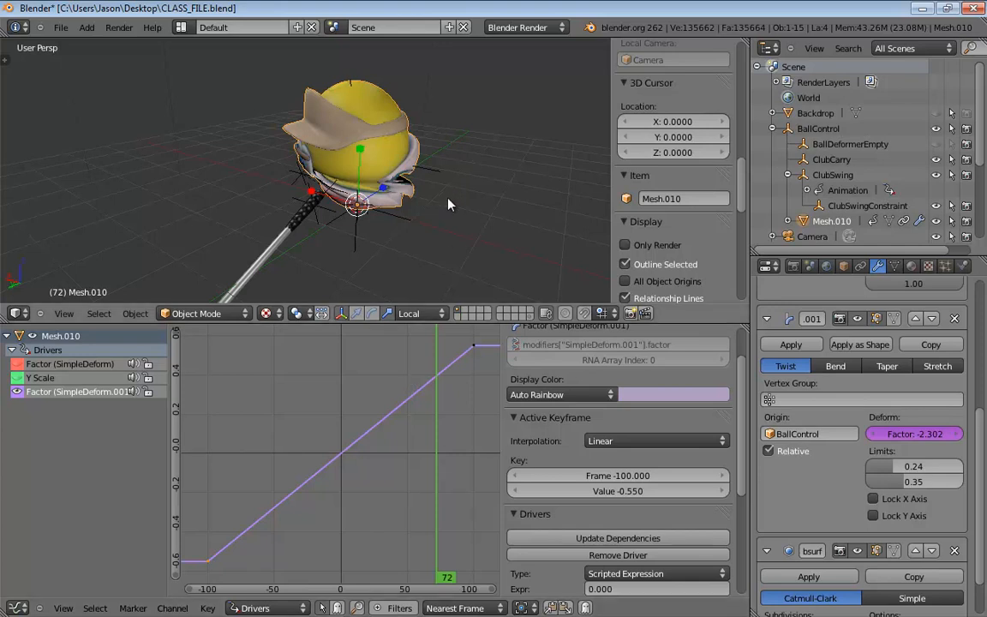
- Try moving the BallControl empty in the 3D view and undo the move
left_click(404, 214)
key("g")
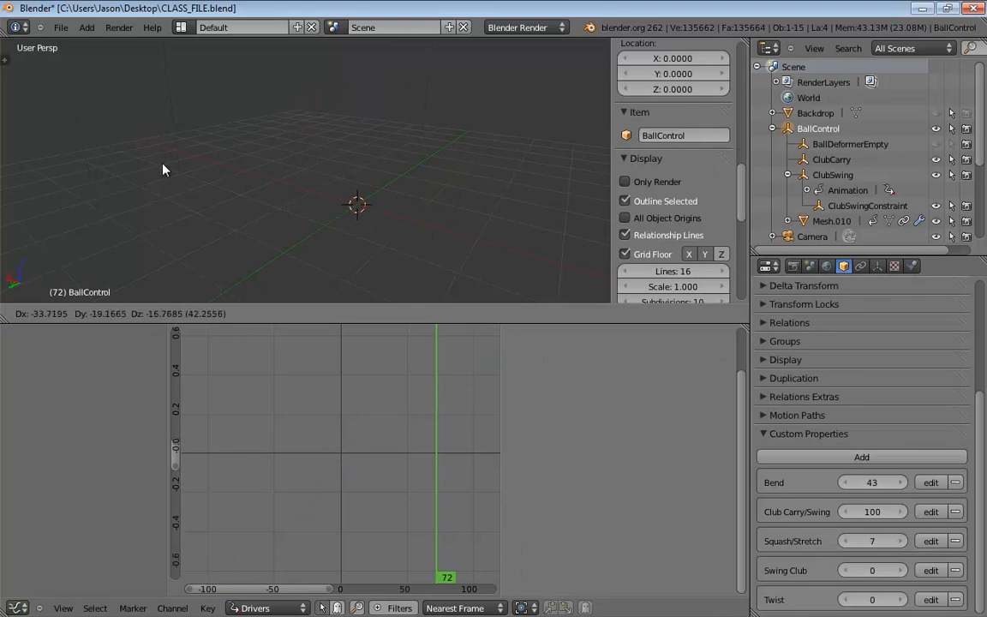
left_click(451, 287)
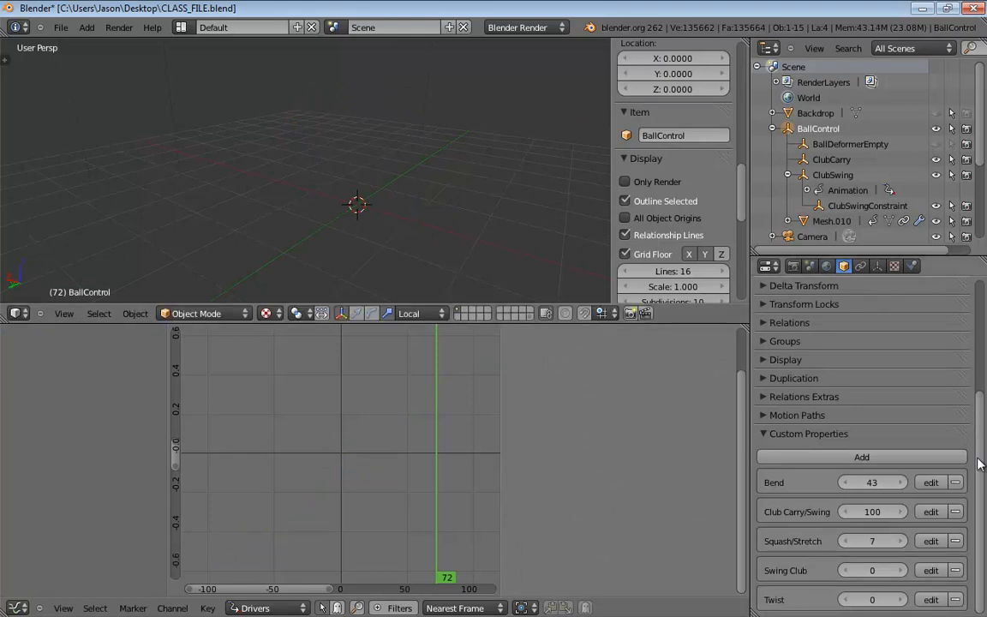
middle_click(478, 198)
key("ctrl+z")
- Raise BallControl's Twist custom property to its maximum of 100
mouse_move(846, 607)
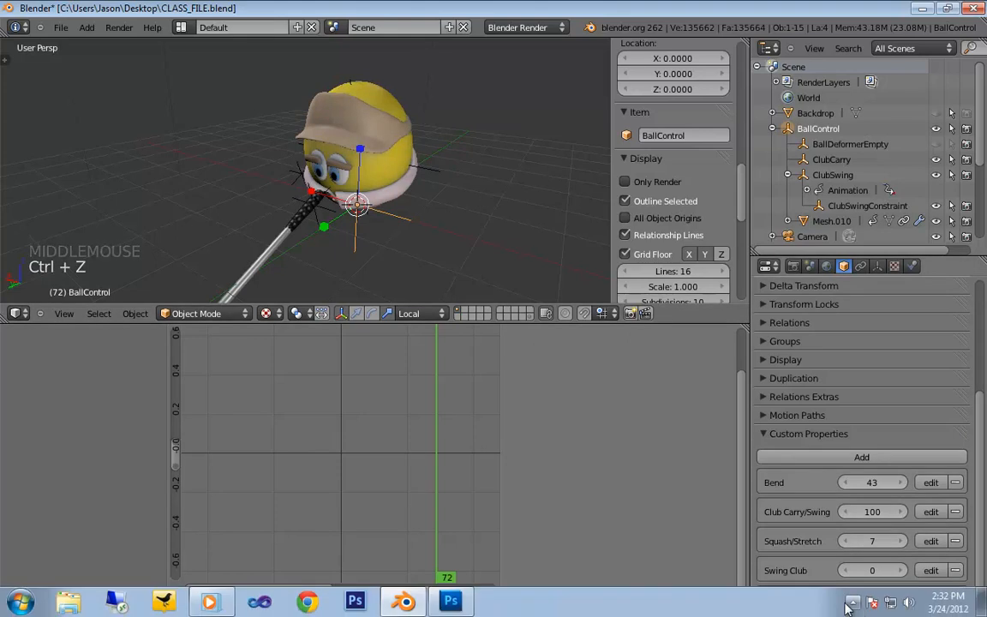
left_click(775, 7)
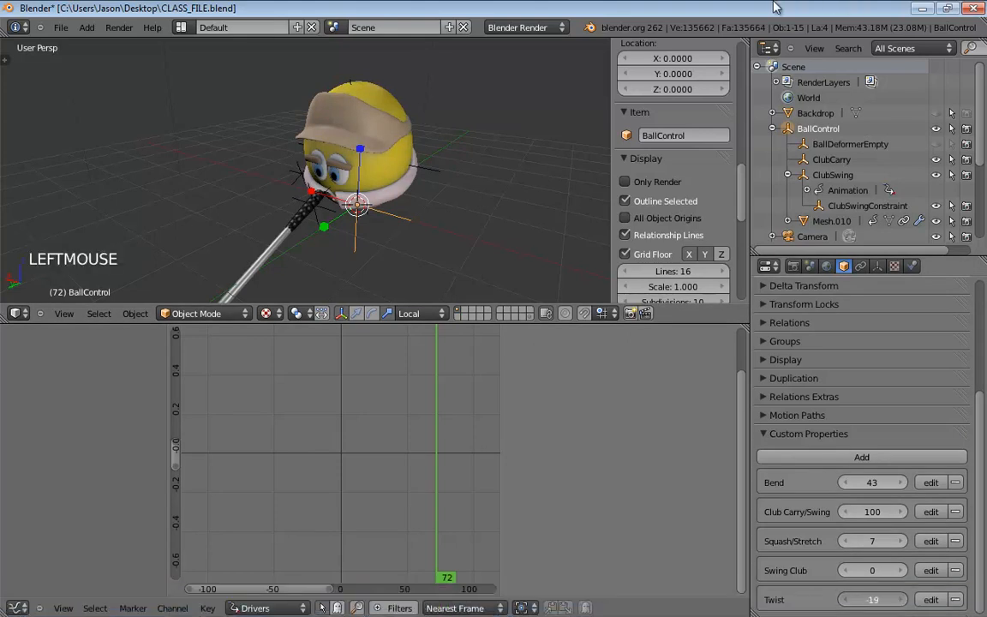
left_click_drag(775, 7, 874, 6)
- Select the ball mesh Mesh.010 and set the type of its twist Factor driver to Averaged Value
left_click(392, 183)
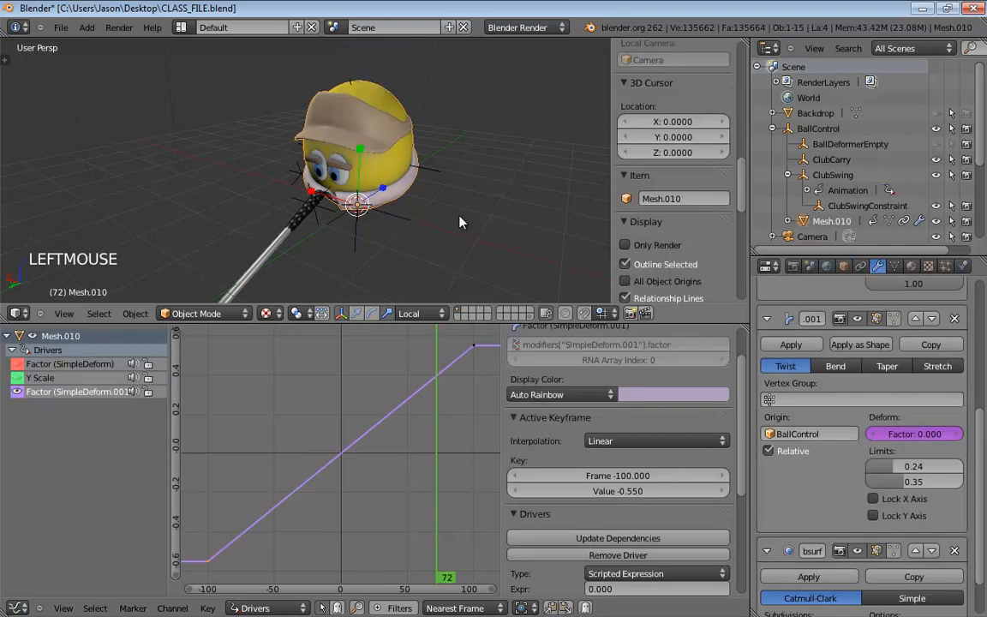
left_click_drag(743, 469, 741, 568)
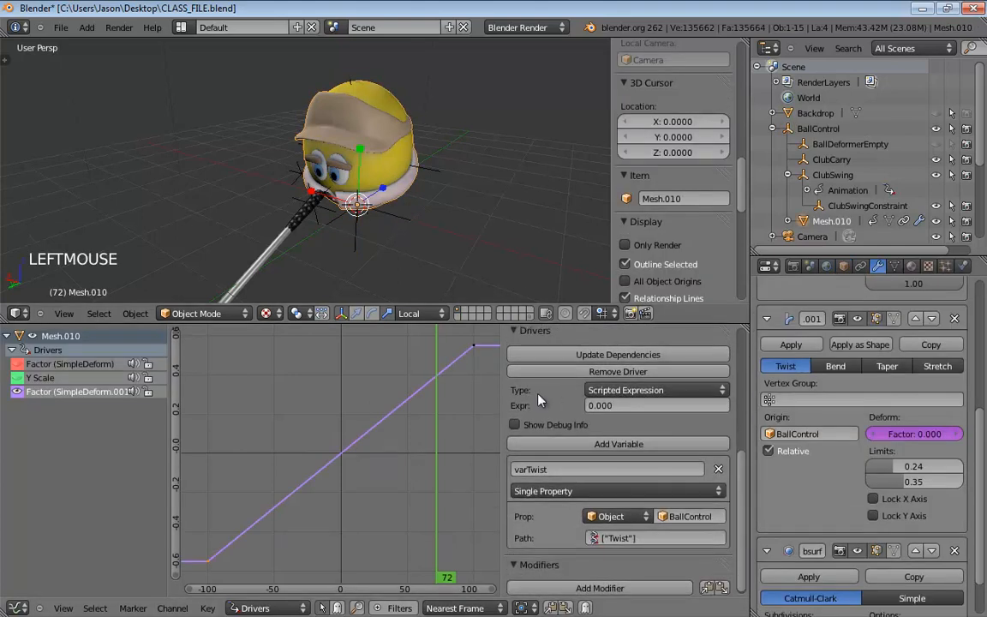
left_click(631, 390)
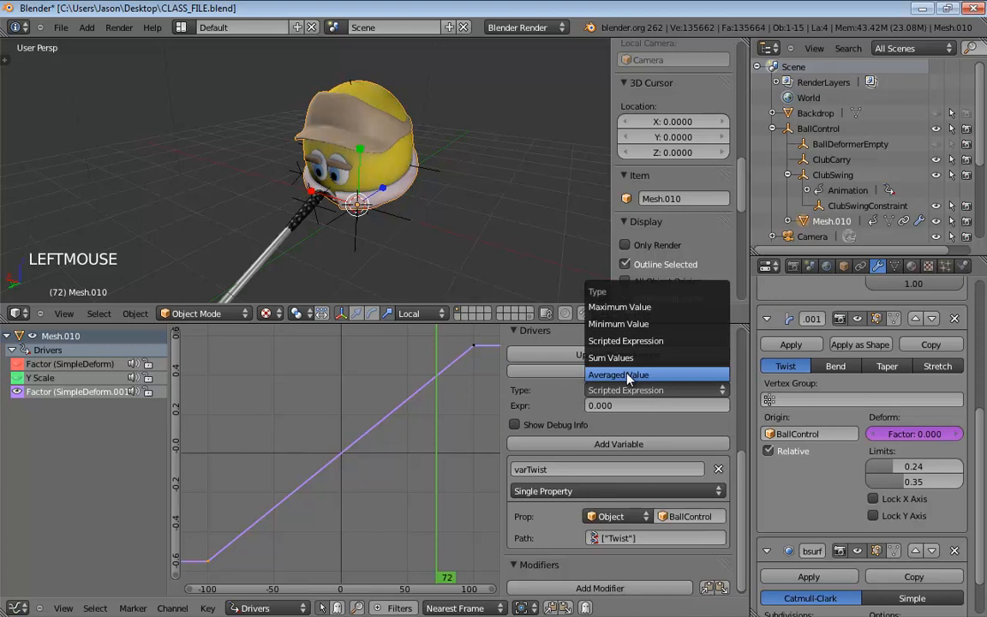
left_click(633, 374)
left_click(612, 357)
left_click(611, 358)
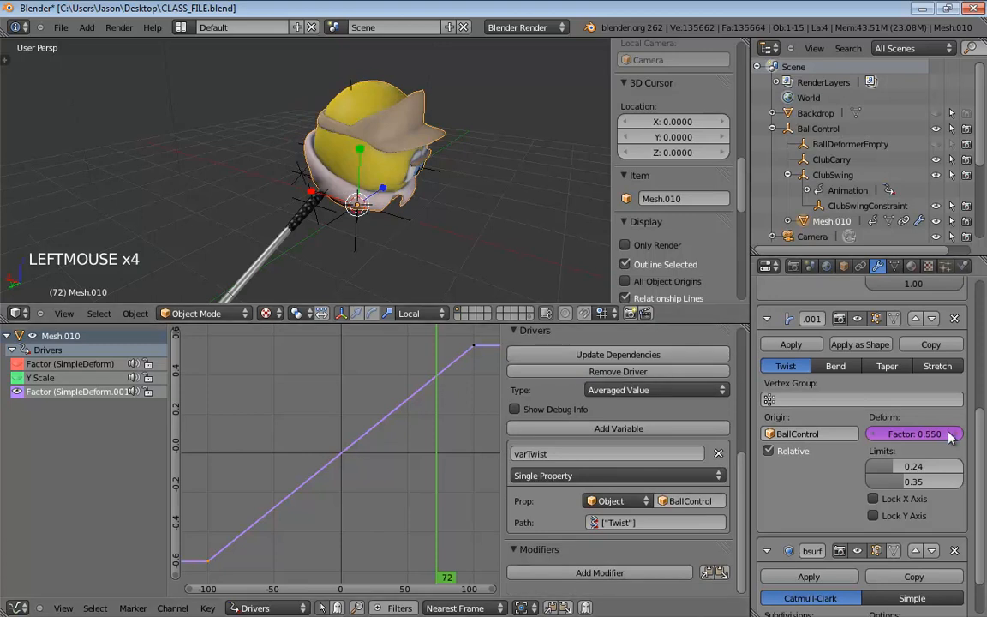
- Select BallControl and test its Twist property while viewing the character from the side
left_click(818, 129)
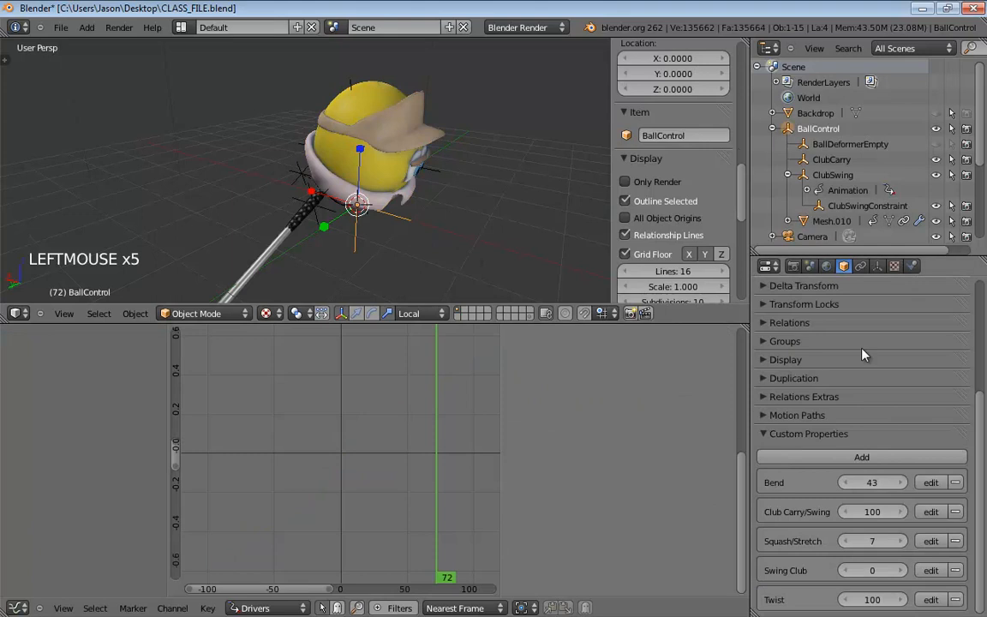
middle_click_drag(550, 266, 479, 272)
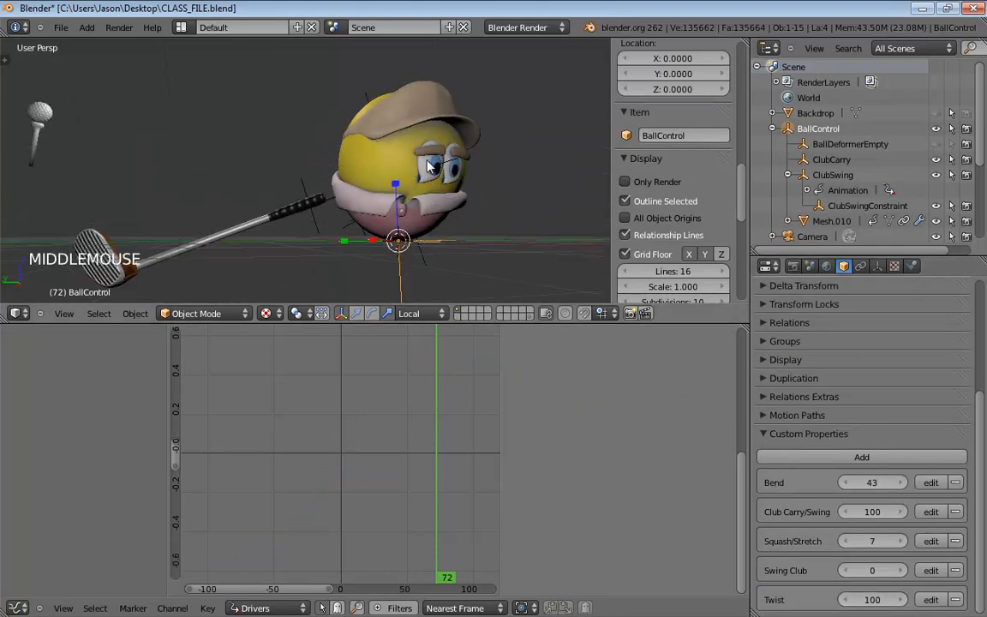
left_click_drag(850, 3, 804, 6)
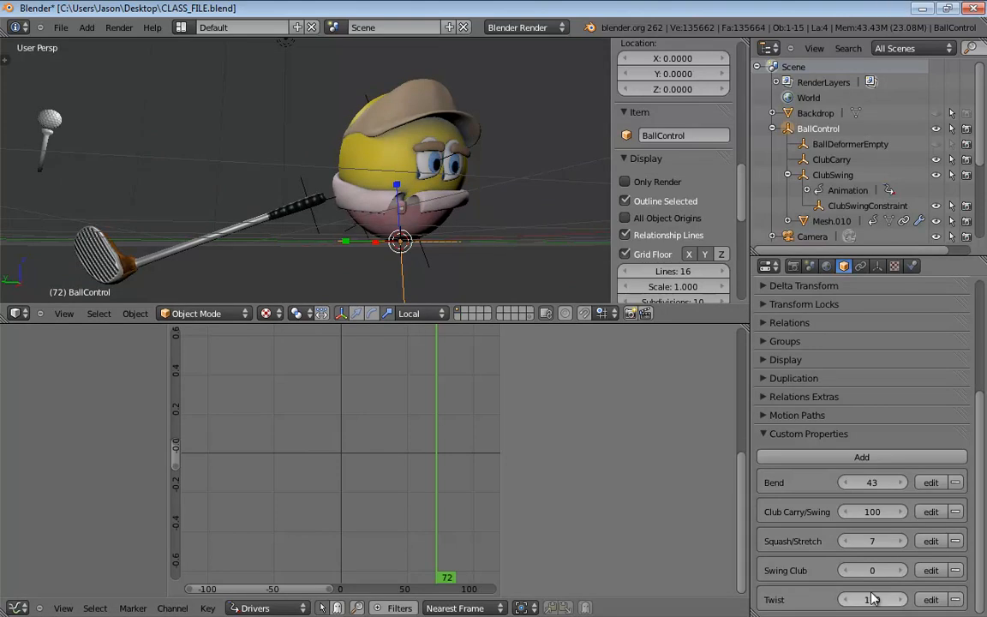
- Select the ball mesh and lower the upper limit of its Twist deform modifier to 0.33
left_click(444, 194)
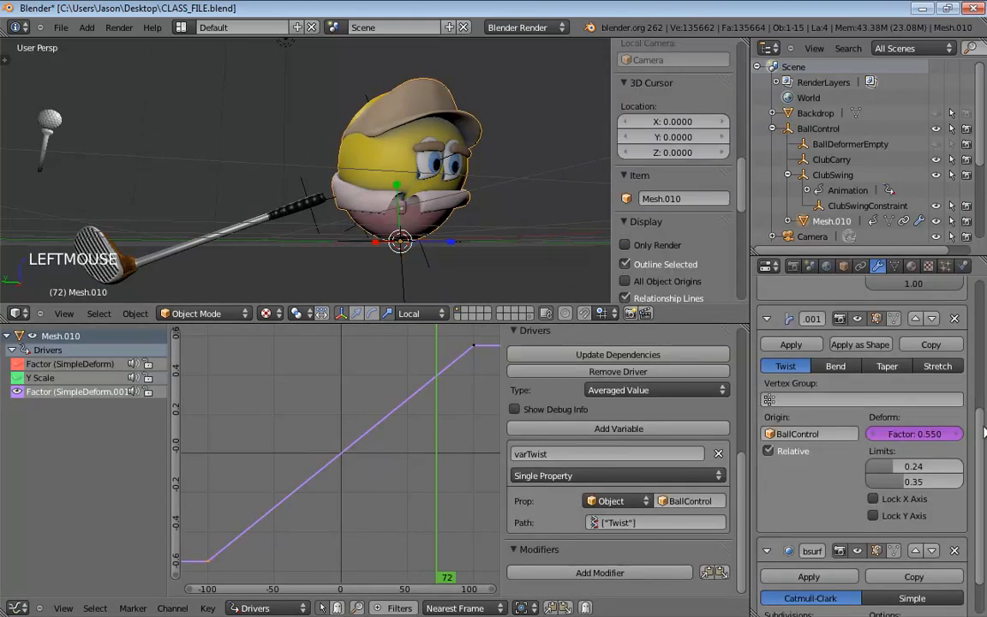
scroll(883, 394, "down", 2)
scroll(901, 451, "up", 3)
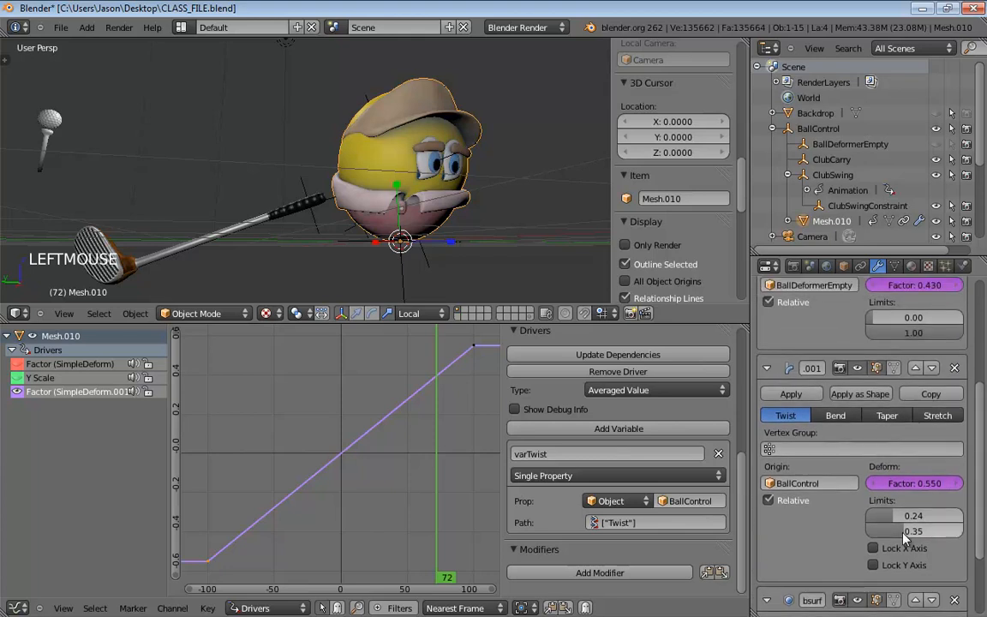
left_click_drag(902, 533, 899, 533)
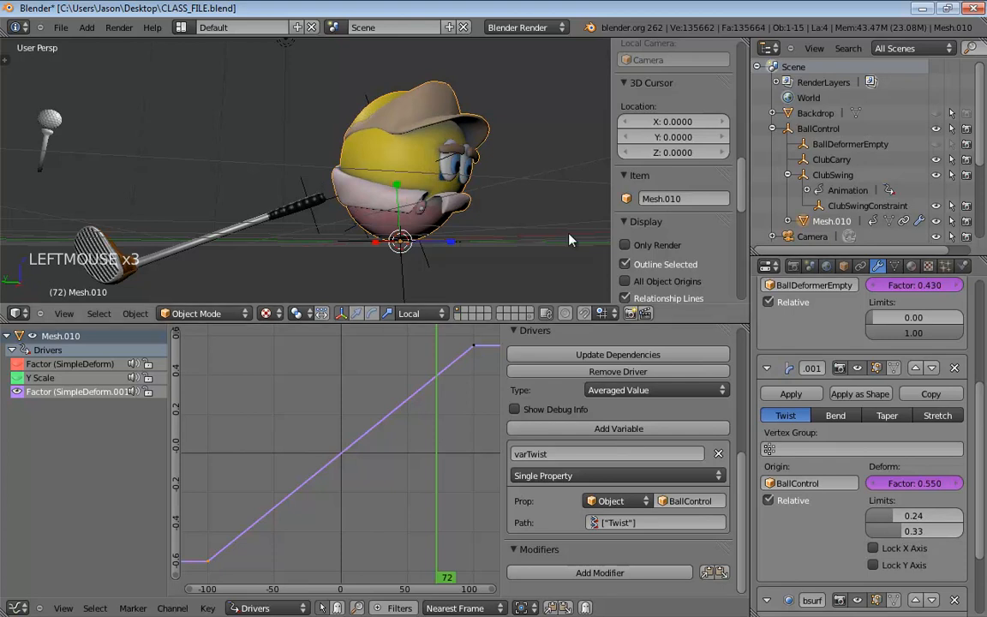
- Select BallControl and bring its Twist custom property down to 7
middle_click_drag(570, 240, 403, 214)
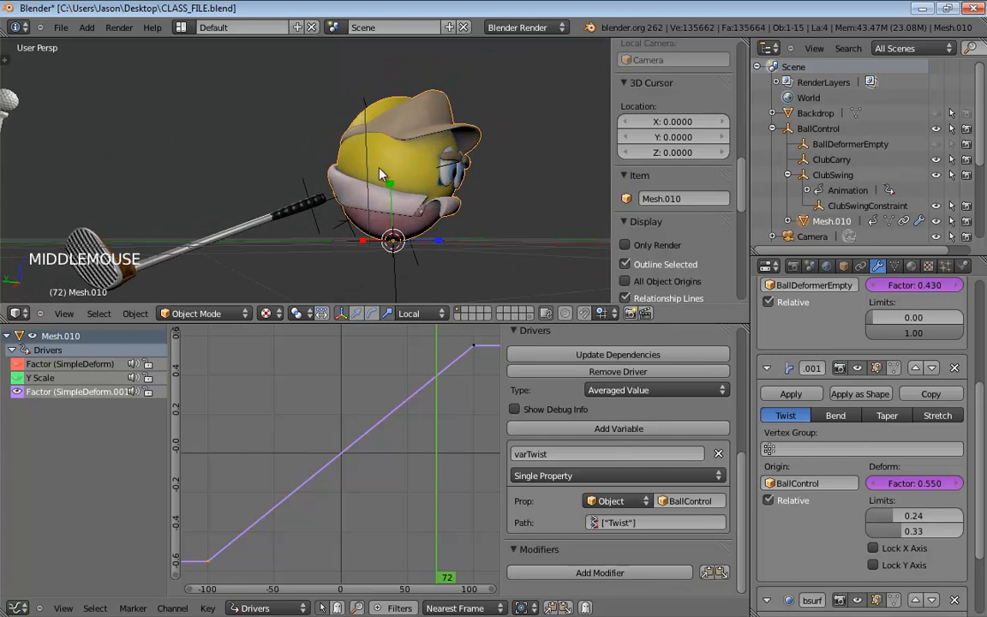
left_click(395, 277)
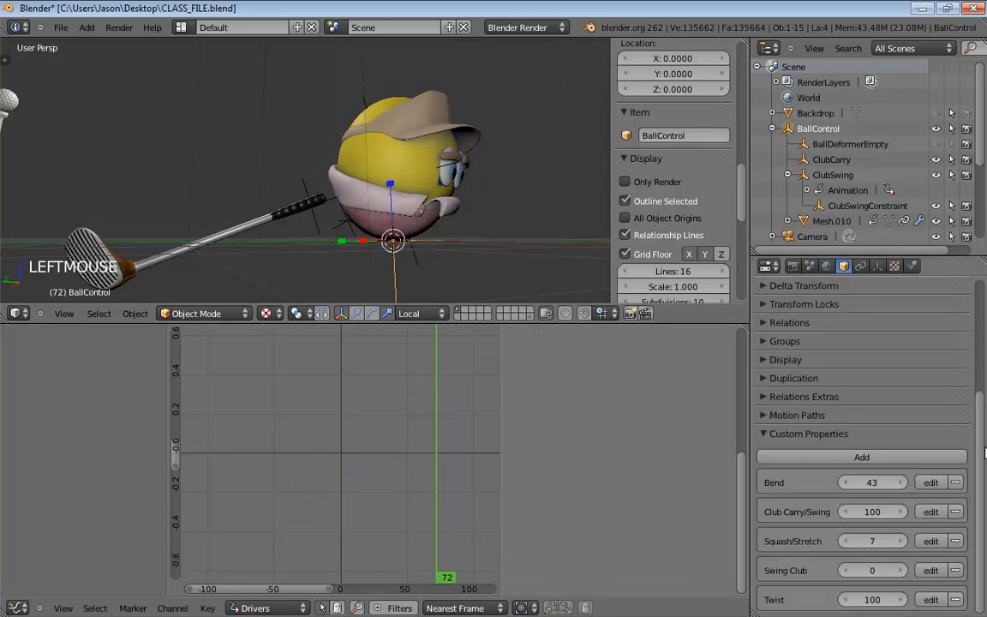
left_click(844, 600)
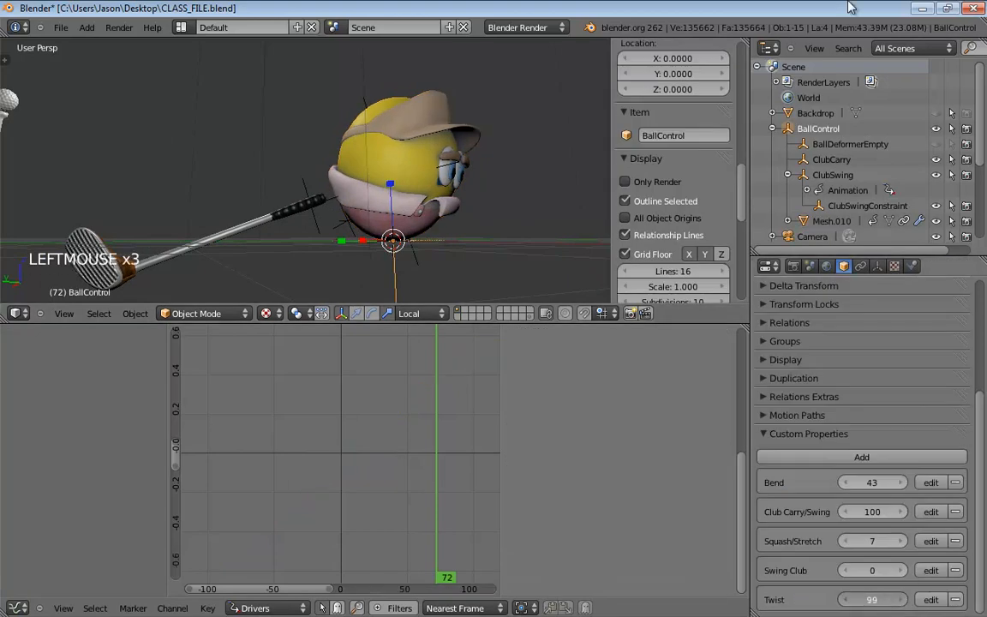
left_click_drag(849, 7, 896, 5)
- Pose the character with BallControl's properties: Swing Club -8, Club Carry/Swing -100, Squash/Stretch -2 and Bend -41
mouse_move(874, 573)
left_mouse_down()
mouse_move(778, 569)
mouse_move(873, 571)
left_mouse_up()
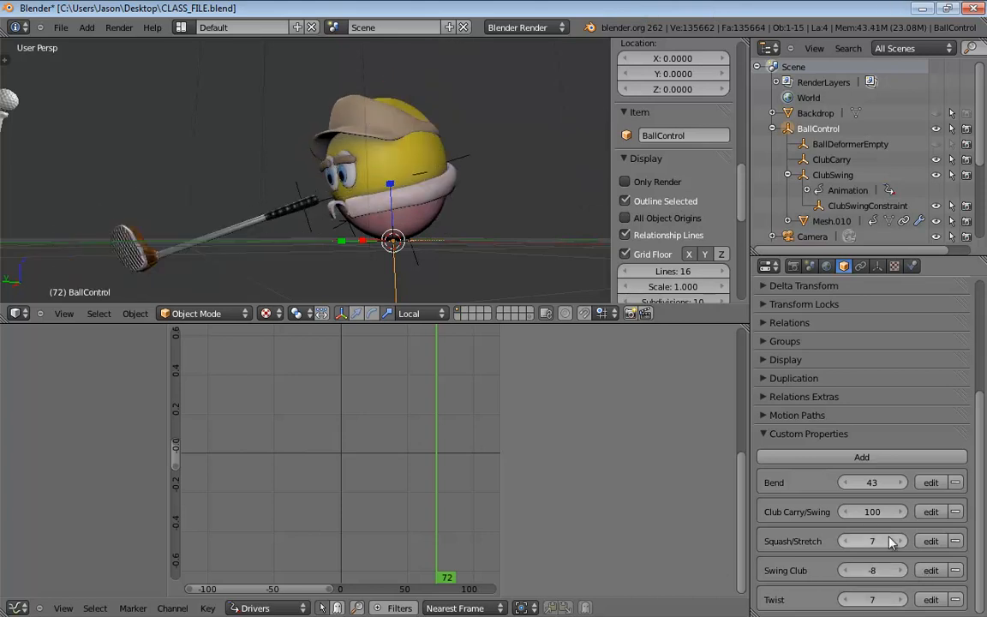
mouse_move(872, 514)
left_mouse_down()
mouse_move(464, 579)
mouse_move(885, 514)
left_mouse_up()
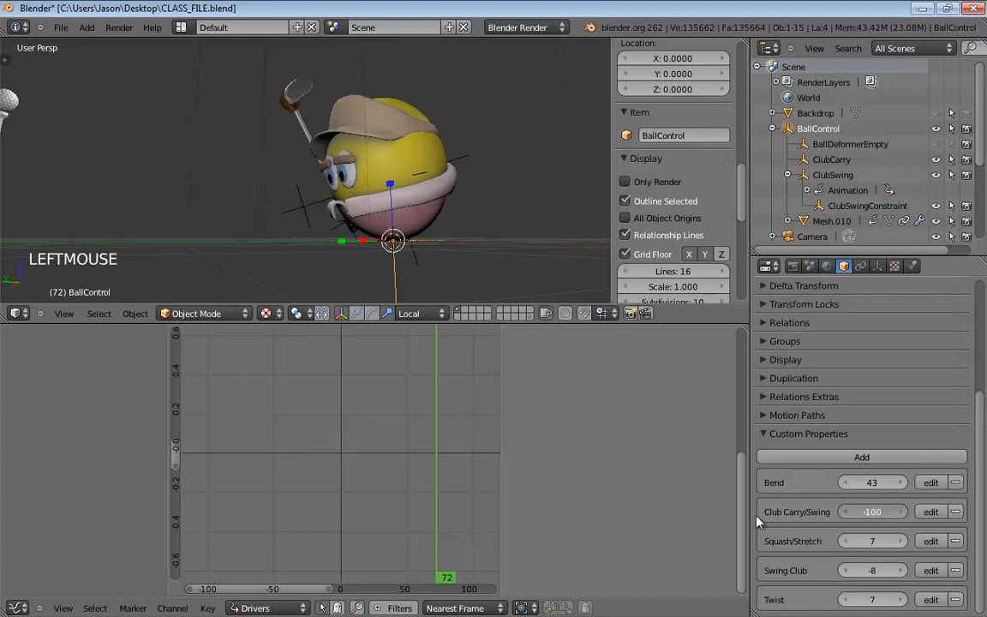
left_click(846, 541)
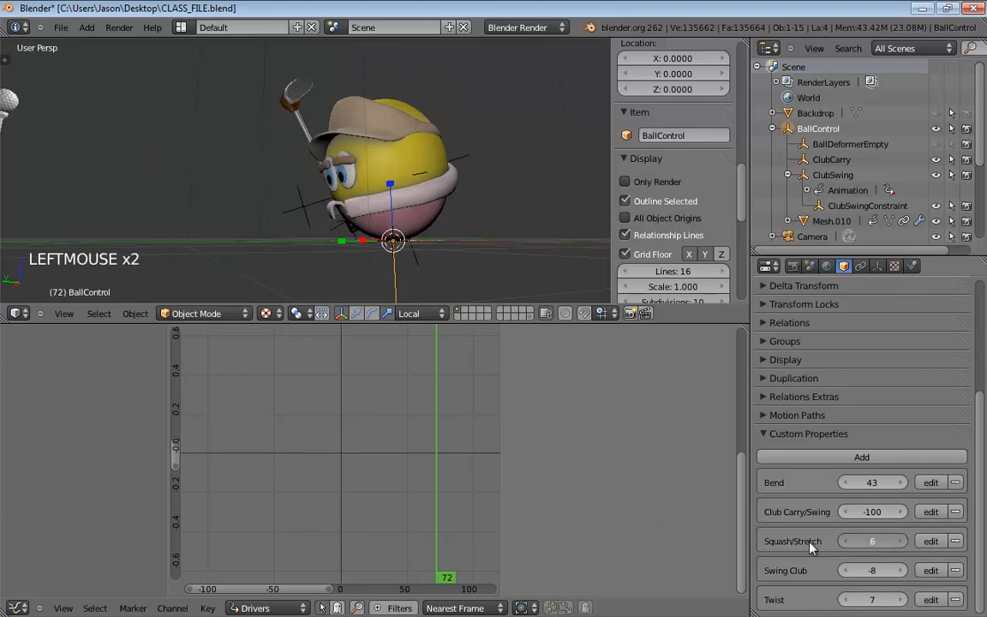
left_click_drag(810, 546, 741, 482)
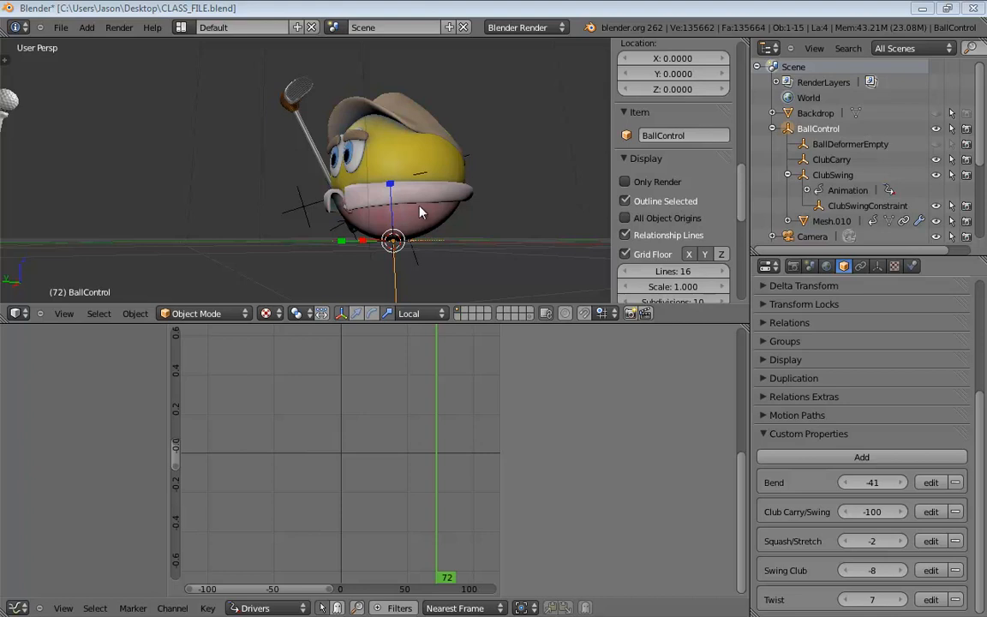
- Hide the ClubCarry and ClubSwing empties in the viewport and make both unselectable
middle_click_drag(420, 212, 401, 193)
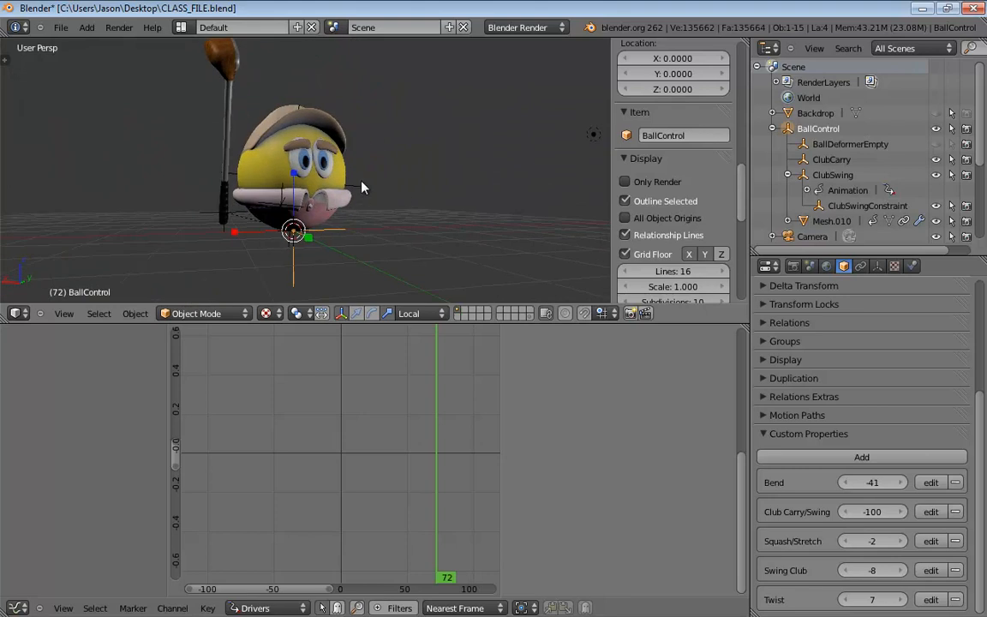
middle_click_drag(361, 186, 328, 233)
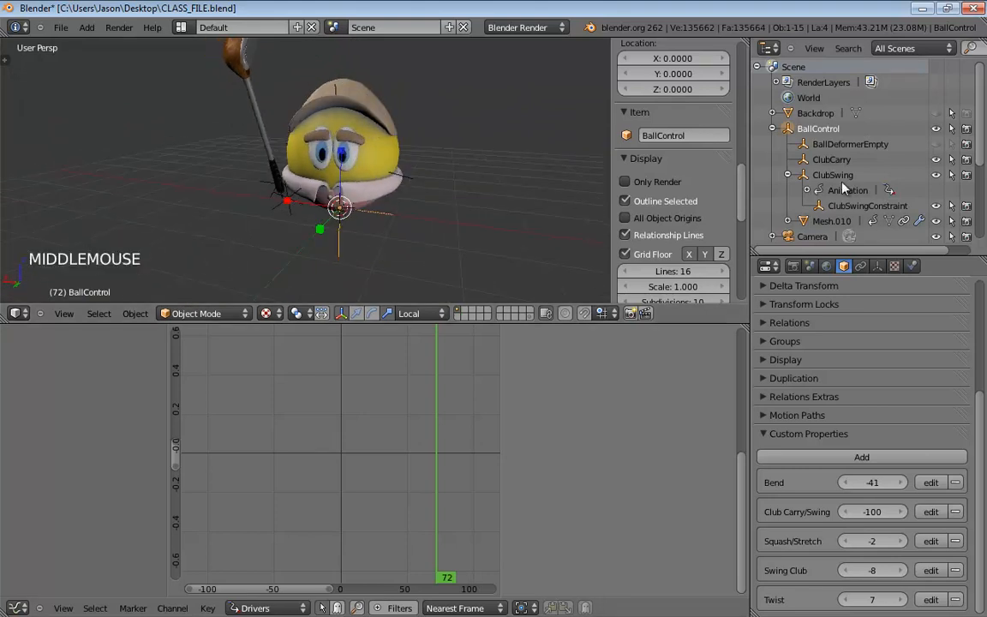
left_click(936, 161)
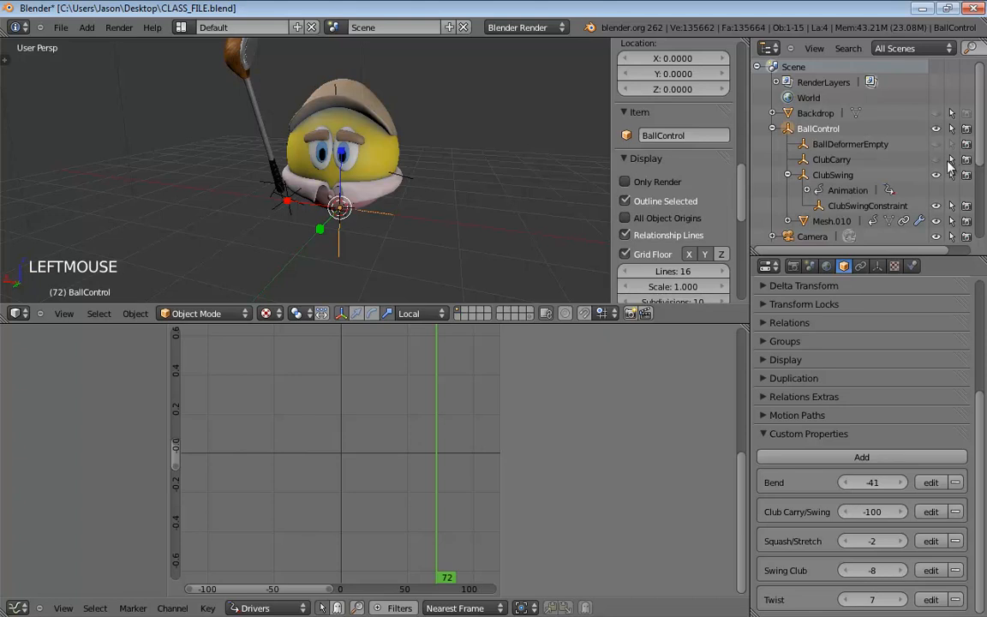
left_click(951, 163)
middle_click_drag(427, 150, 339, 153)
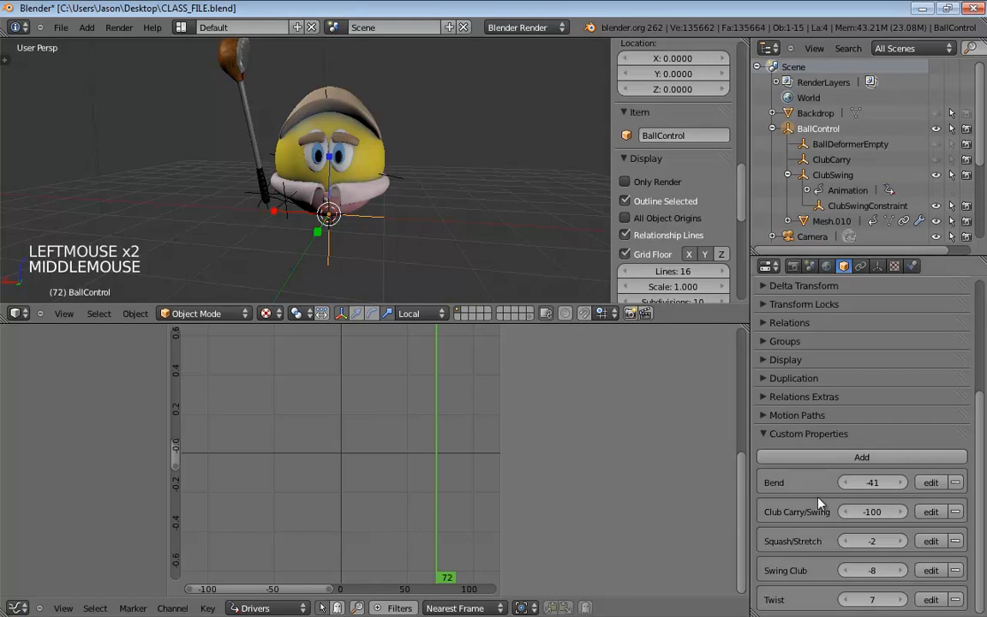
left_click(935, 177)
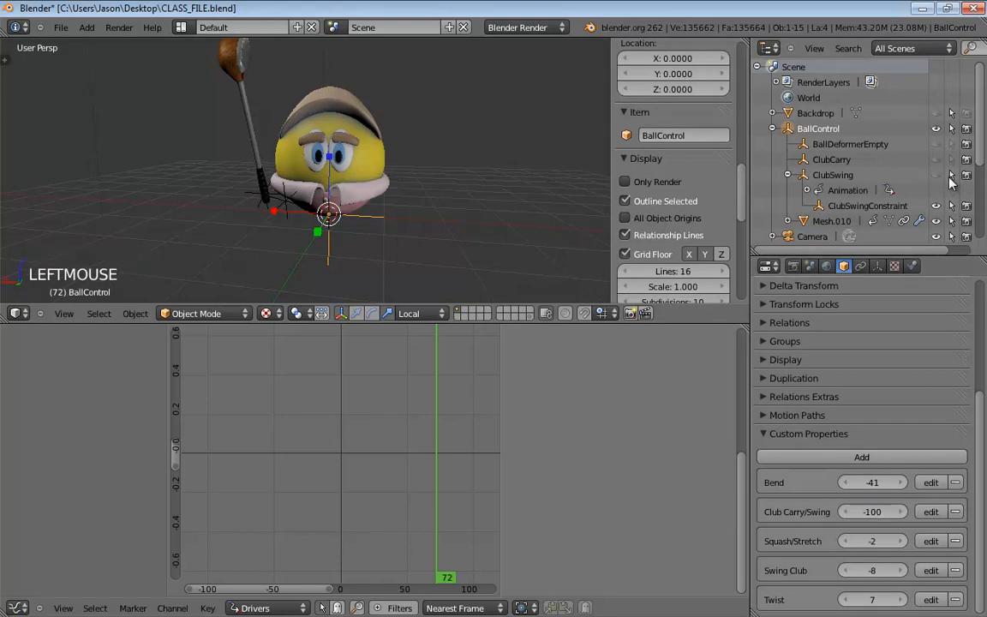
left_click(951, 177)
middle_click_drag(389, 180, 387, 180)
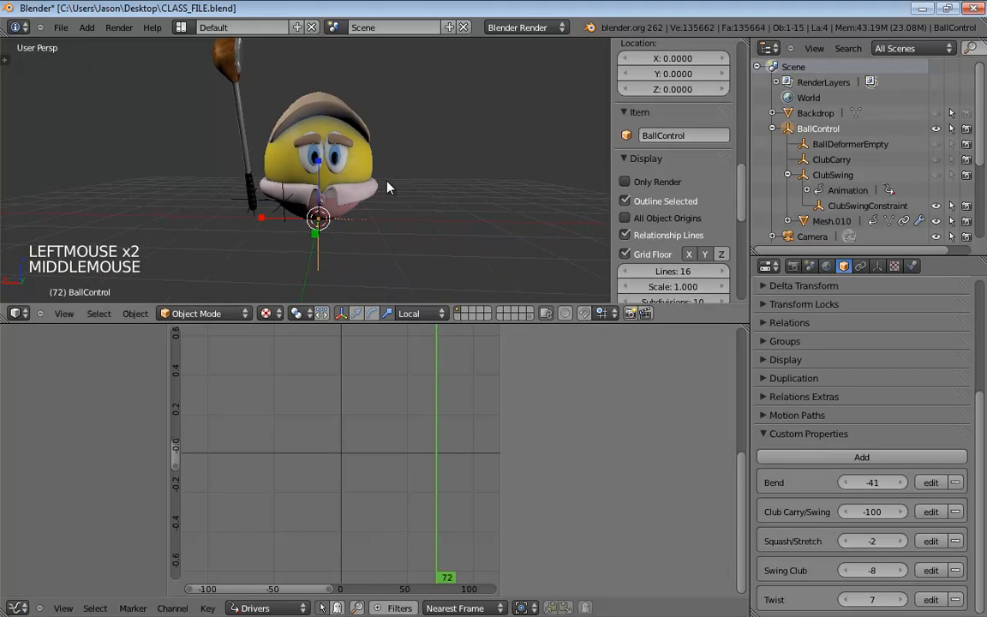
- Hide the ClubSwingConstraint and ClubRoot empties in the viewport and make both unselectable
left_click(935, 206)
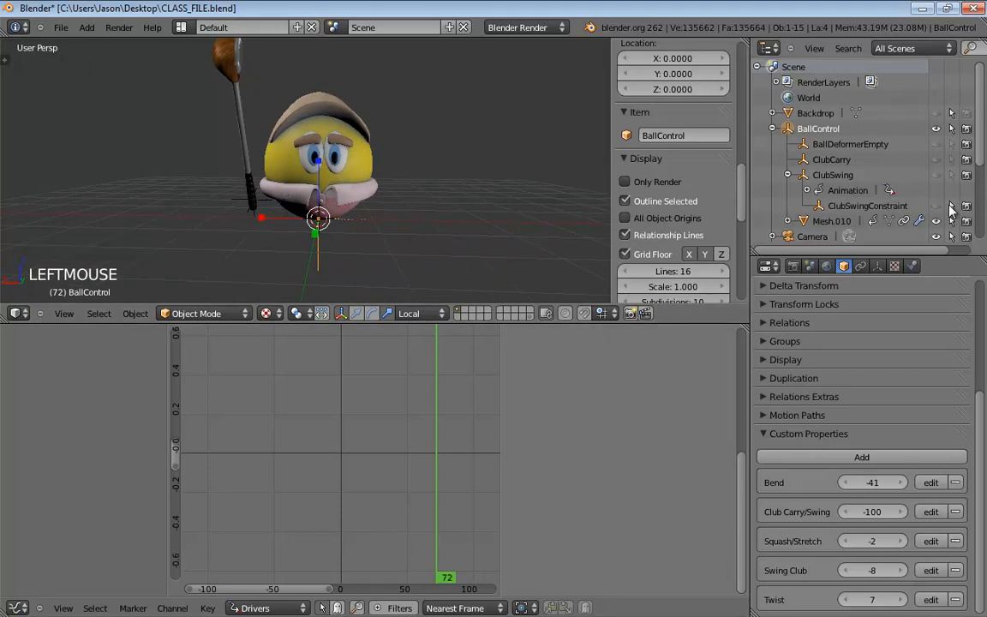
left_click(950, 205)
left_click_drag(981, 151, 982, 196)
left_click(936, 179)
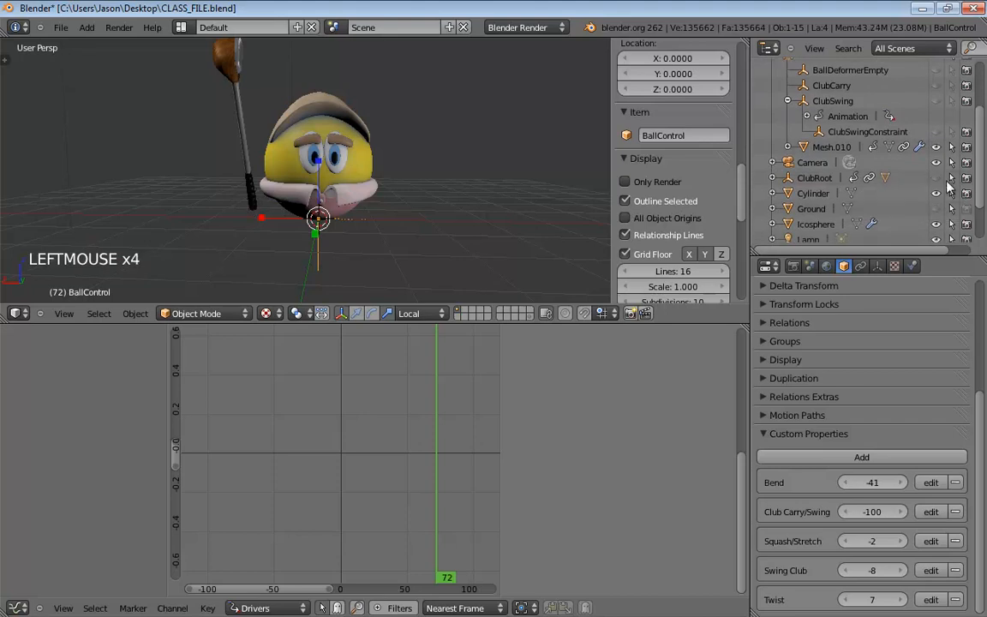
left_click(951, 178)
middle_click_drag(339, 195, 391, 224)
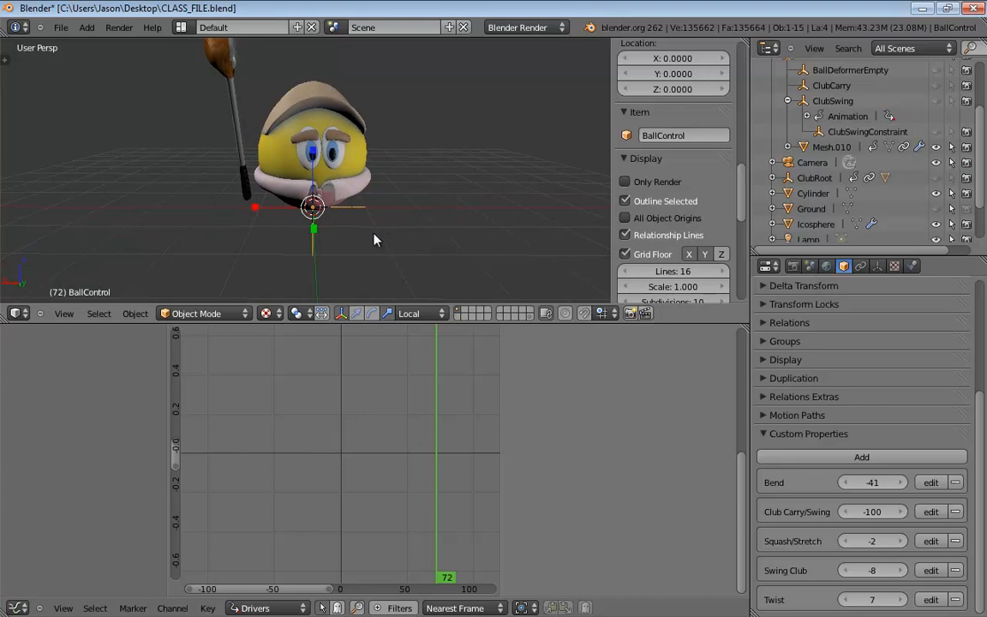
- Test which object can be selected at the character's base from several angles, and review the visibility and selectability settings in the outliner
left_click(348, 213)
left_click(348, 213)
middle_click_drag(348, 213, 289, 187)
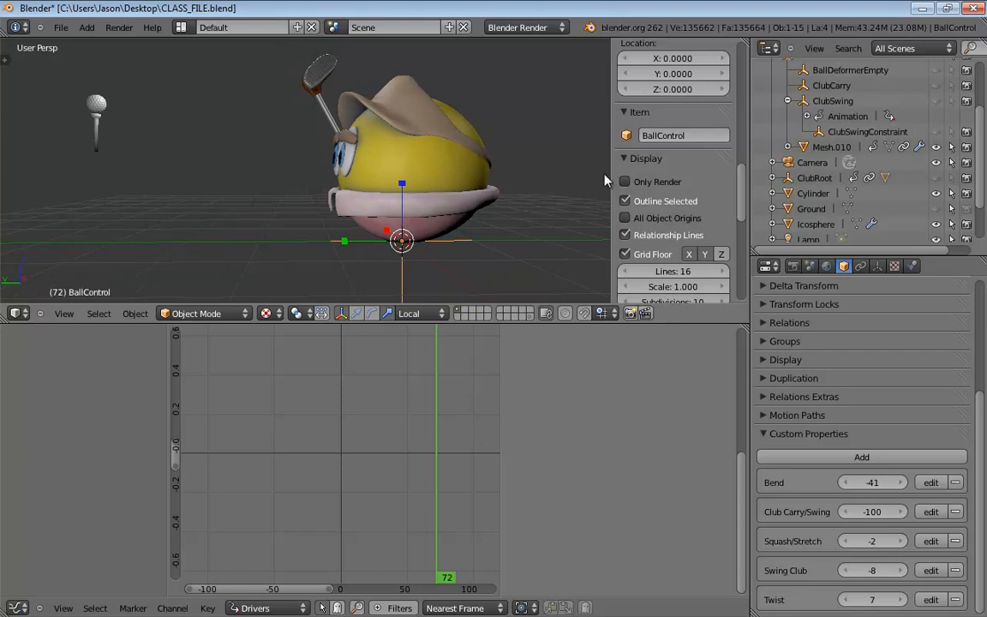
left_click(403, 249)
left_click(403, 240)
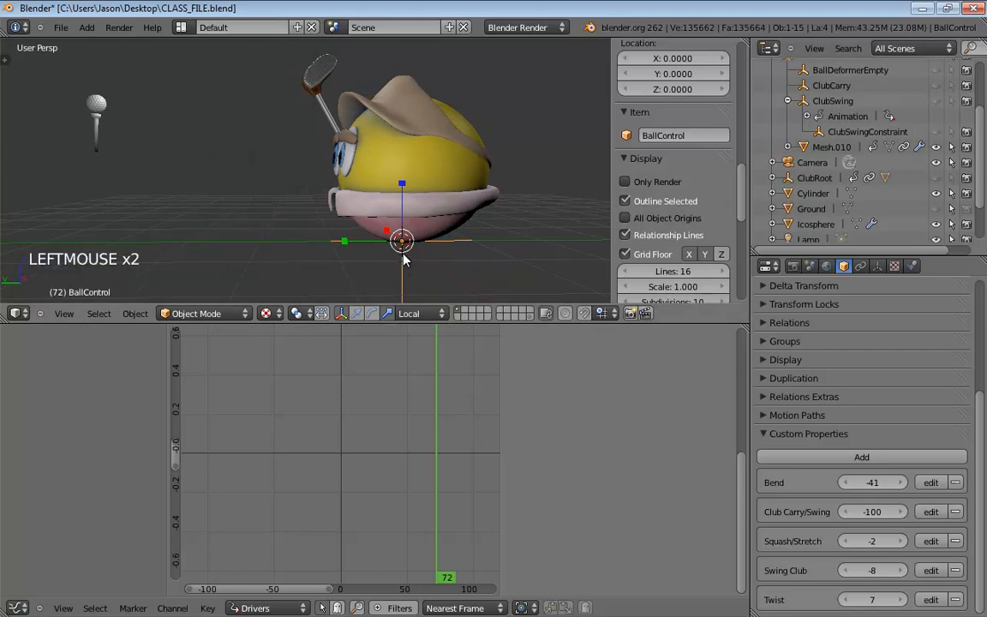
left_click(403, 240)
left_click(402, 239)
left_click(399, 243)
middle_click_drag(399, 243, 544, 227)
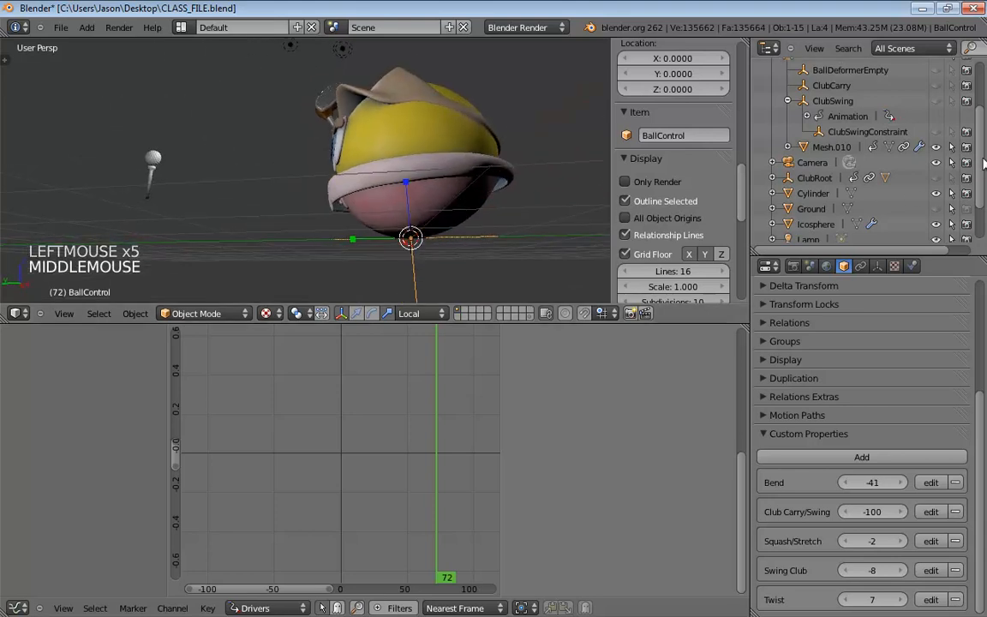
scroll(977, 146, "up", 3)
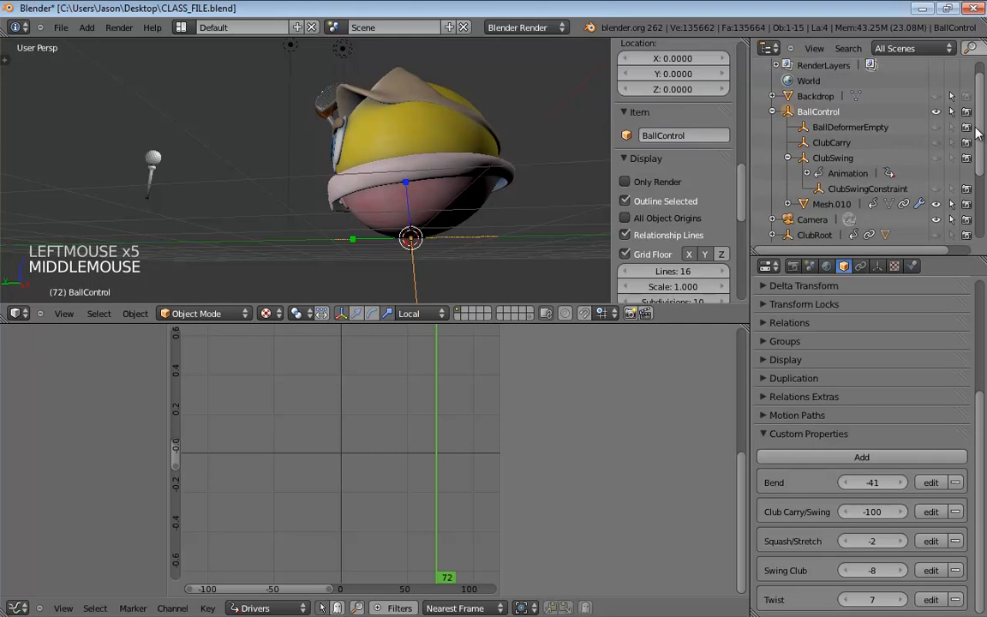
scroll(973, 163, "down", 5)
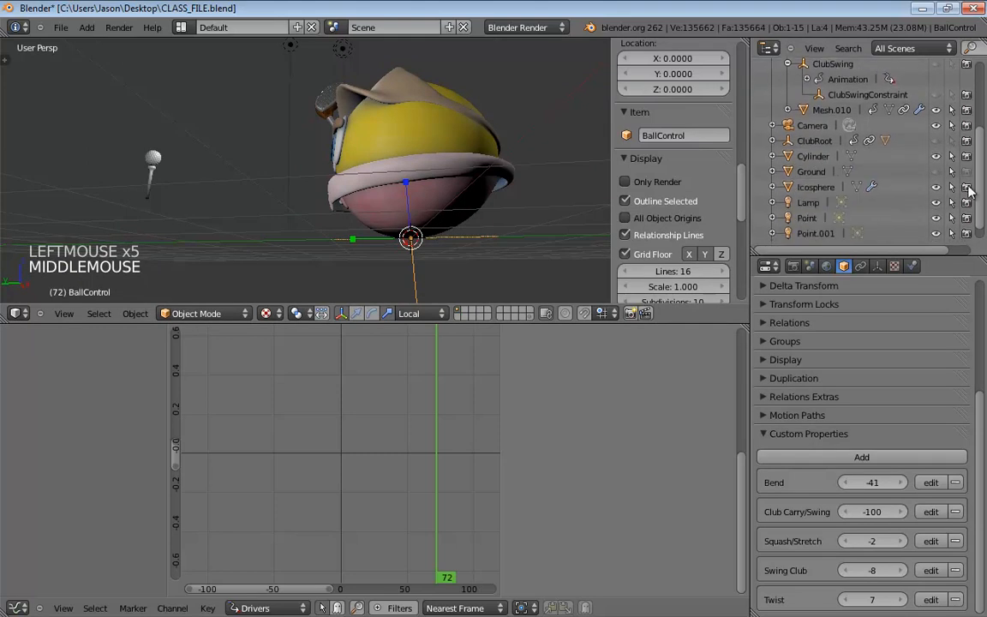
scroll(970, 191, "up", 3)
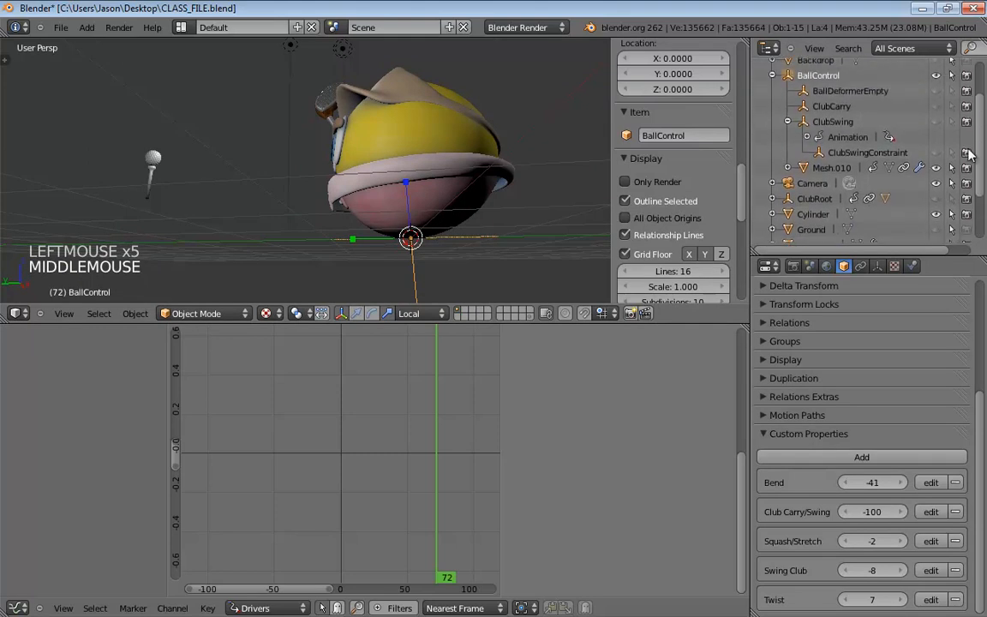
scroll(970, 152, "up", 1)
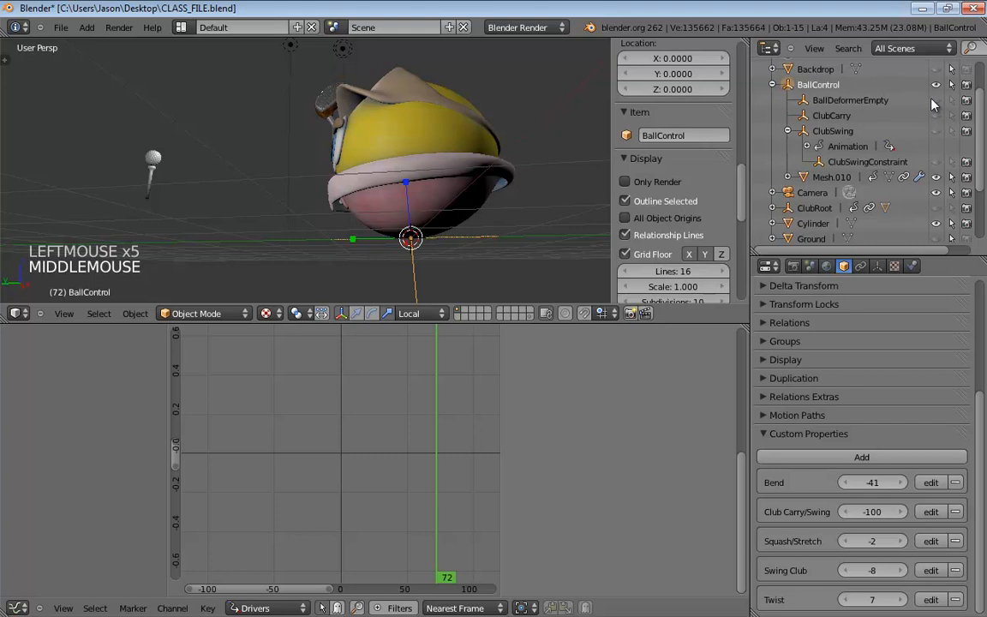
mouse_move(495, 230)
middle_mouse_down()
mouse_move(476, 241)
mouse_move(506, 244)
middle_mouse_up()
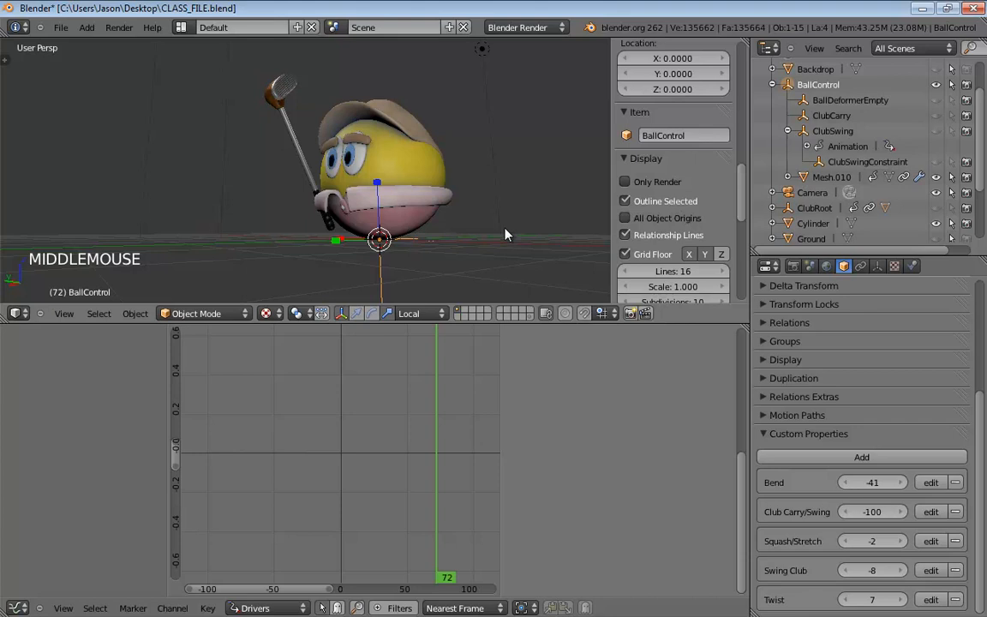
- Select the ball mesh and move the graph editor's cursor to frame 0
double_click(412, 219)
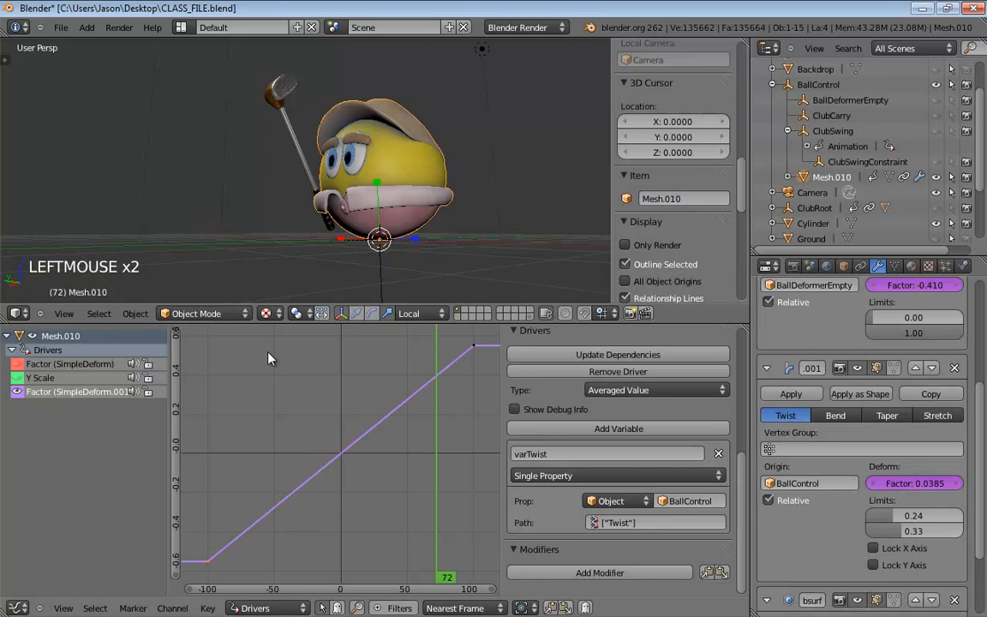
left_click(208, 607)
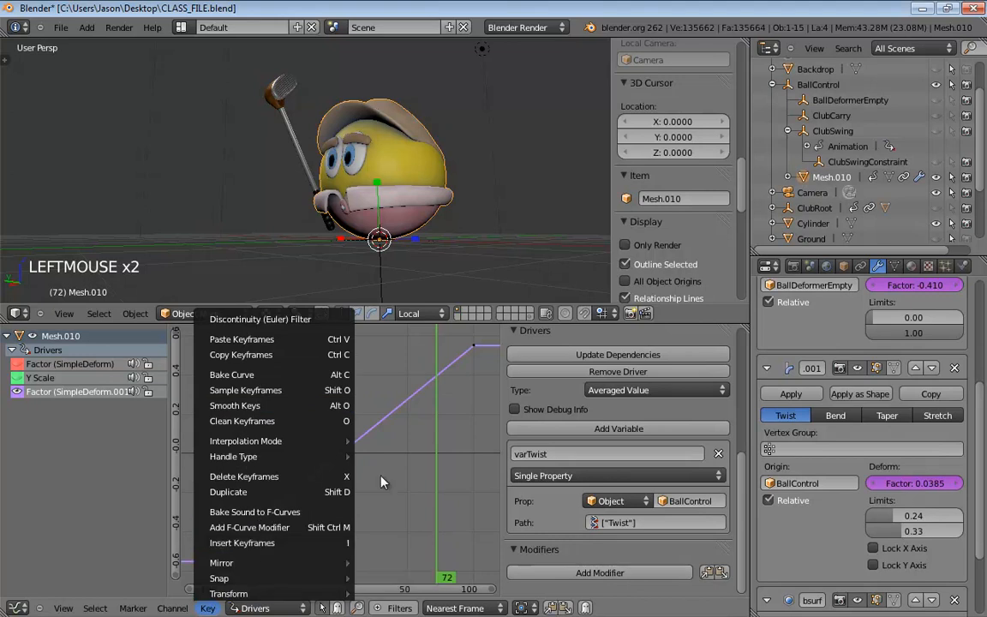
right_click(359, 470)
right_click(341, 484)
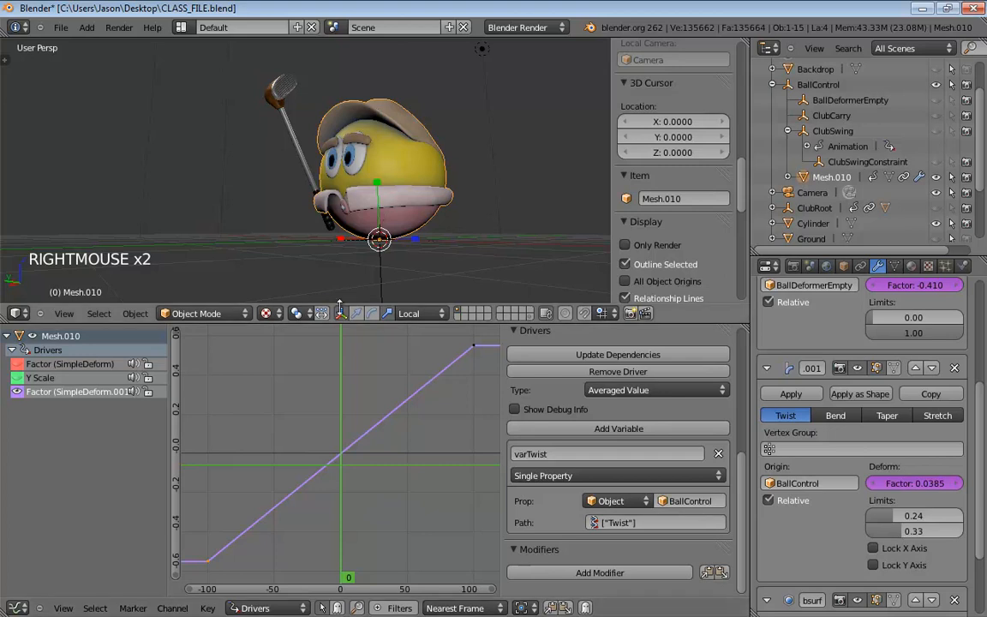
- Switch the 3D manipulator through its rotate, scale and translate modes, and turn the manipulator off
left_click(373, 315)
left_click(387, 315)
left_click(371, 315)
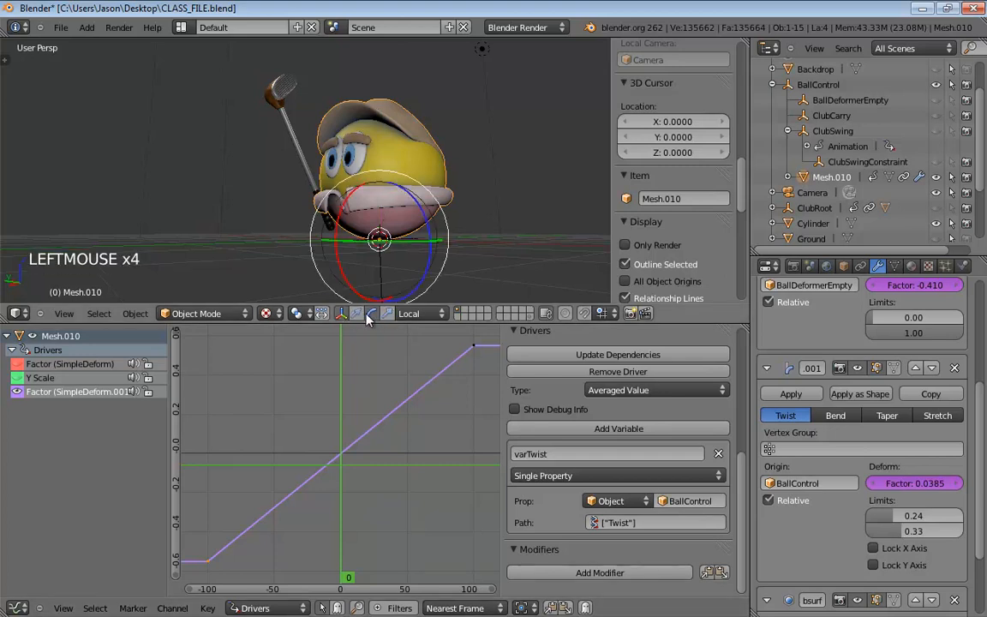
left_click(357, 314)
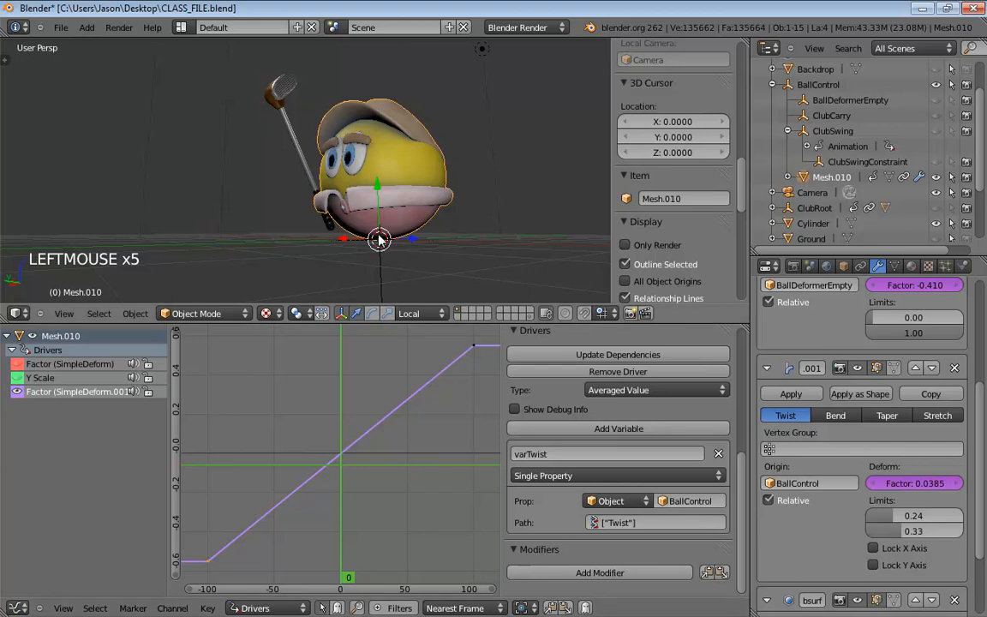
key("ctrl+space")
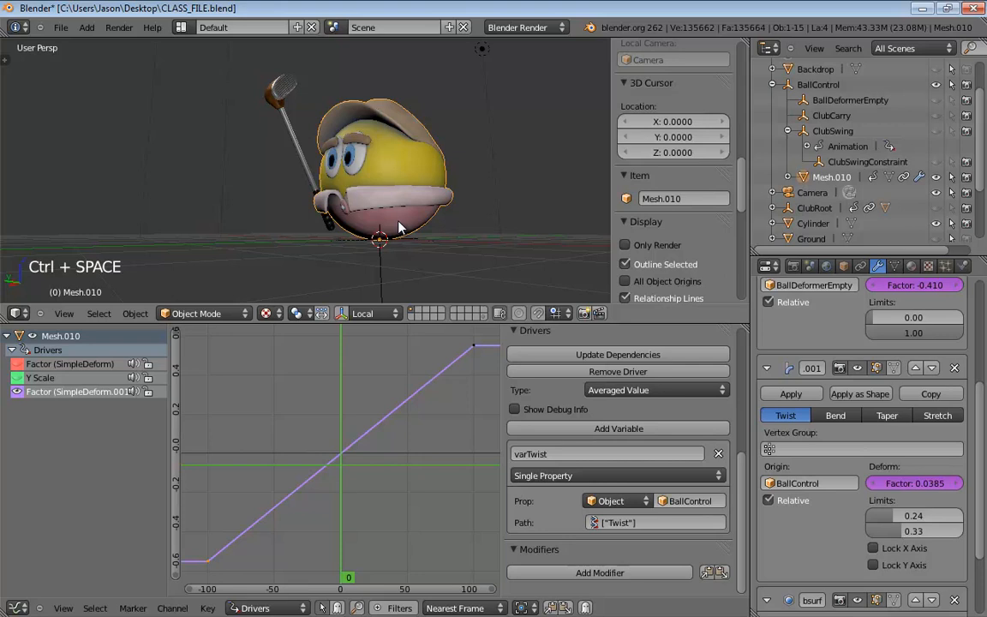
- Select BallControl and move the character about -8.48 units along the global Y axis
middle_click_drag(462, 203, 360, 221, "shift")
scroll(416, 211, "down", 5)
left_click(432, 214)
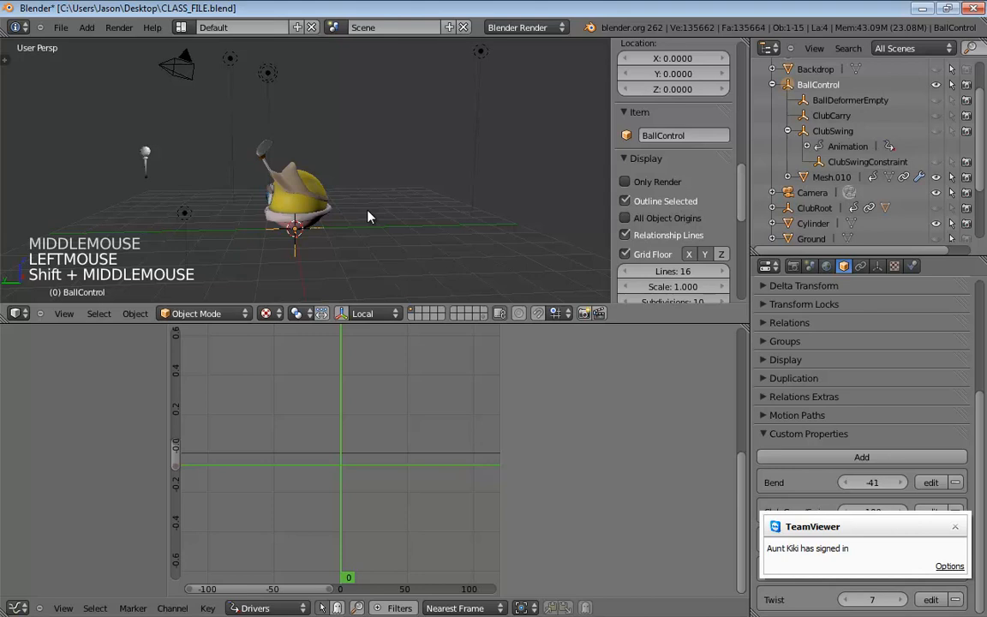
left_click(954, 526)
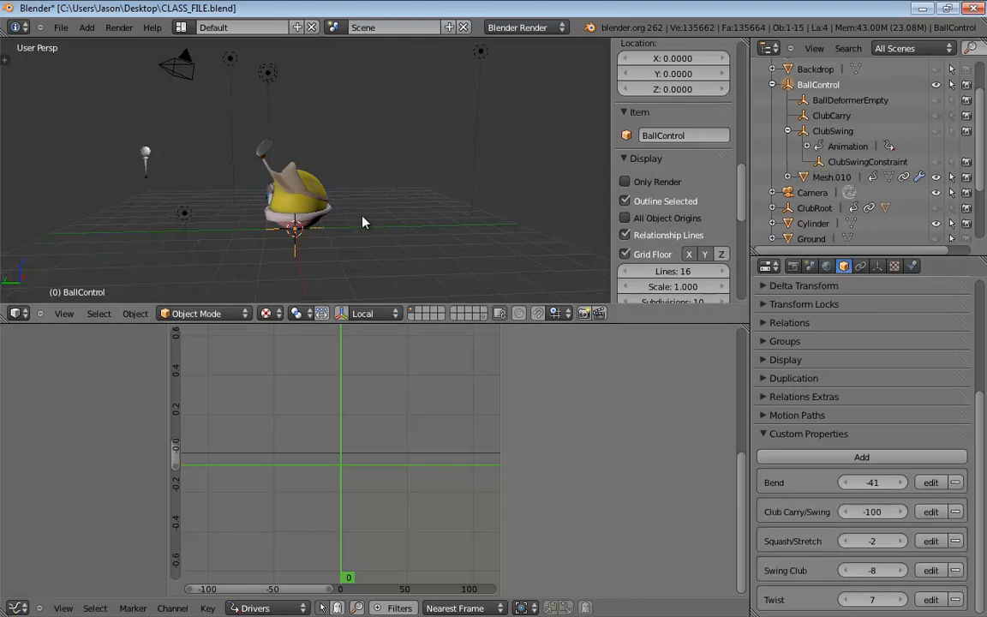
key("g")
key("y")
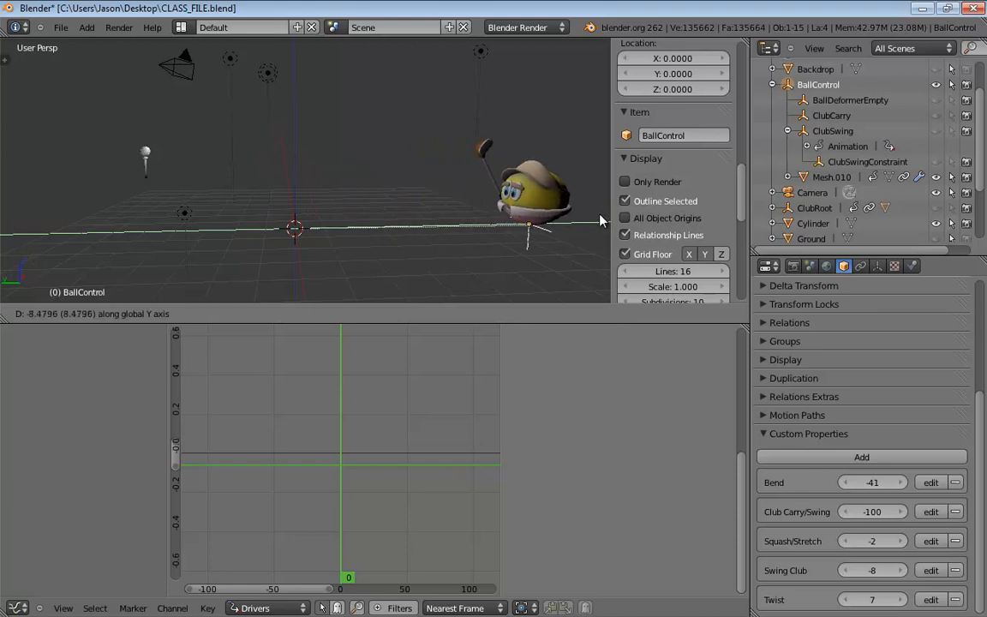
left_click(585, 132)
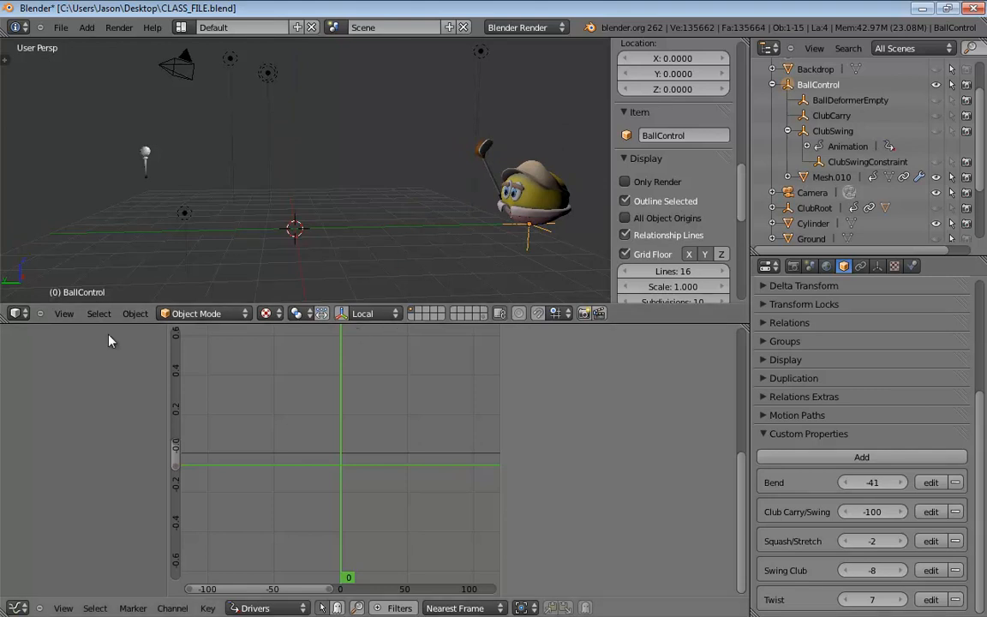
- Enlarge the 3D viewport over the graph editor area and hide its properties sidebar
left_click_drag(3, 289, 11, 356)
middle_click_drag(352, 331, 346, 360, "shift")
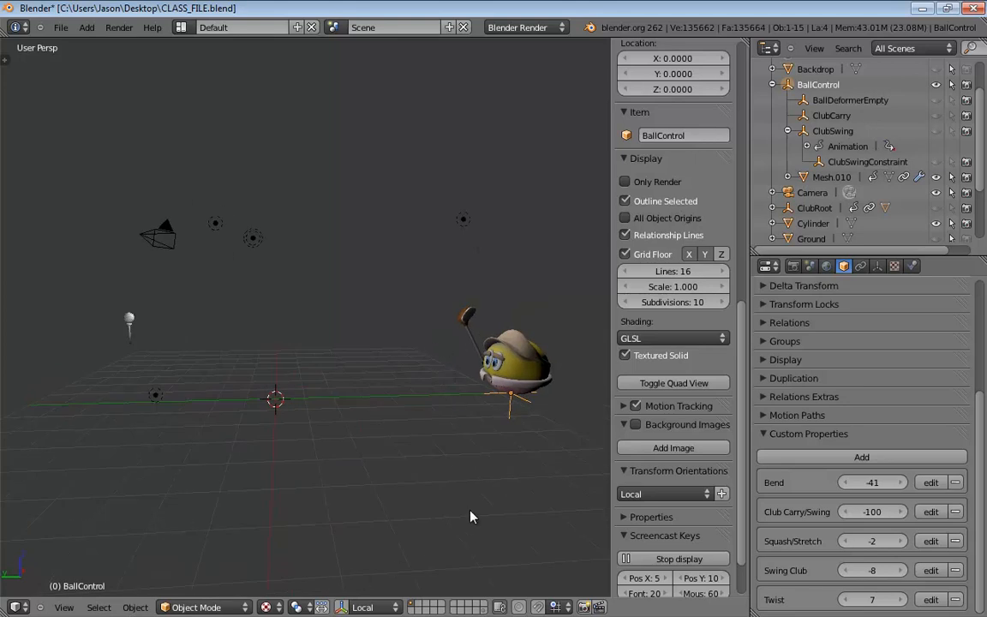
key("n")
middle_click_drag(526, 456, 434, 399, "shift")
scroll(479, 387, "down", 3)
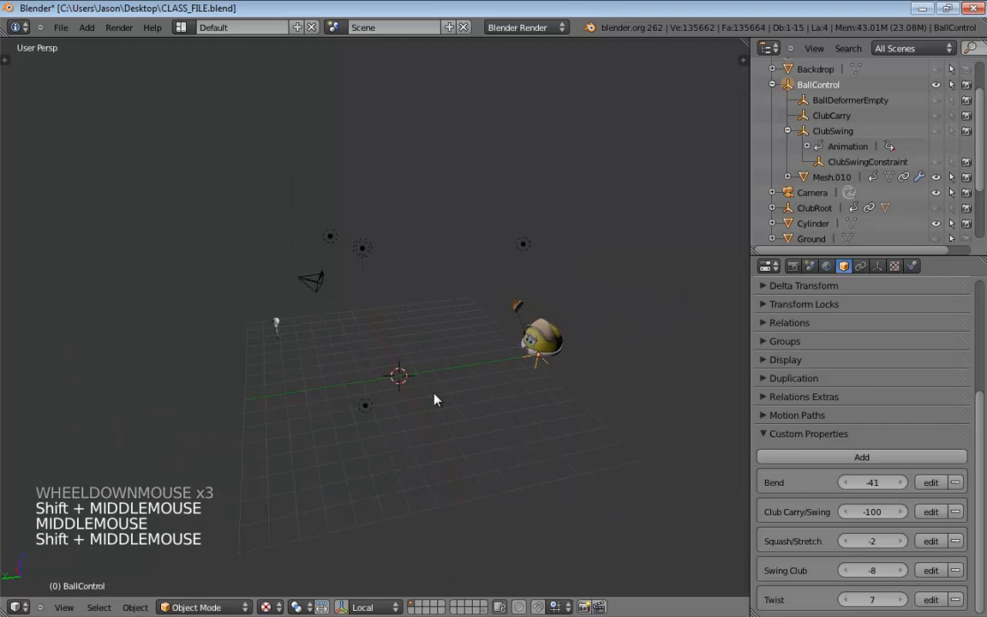
- Add a mesh plane at the 3D cursor in the scene's centre and scale it by 10
left_click(364, 407)
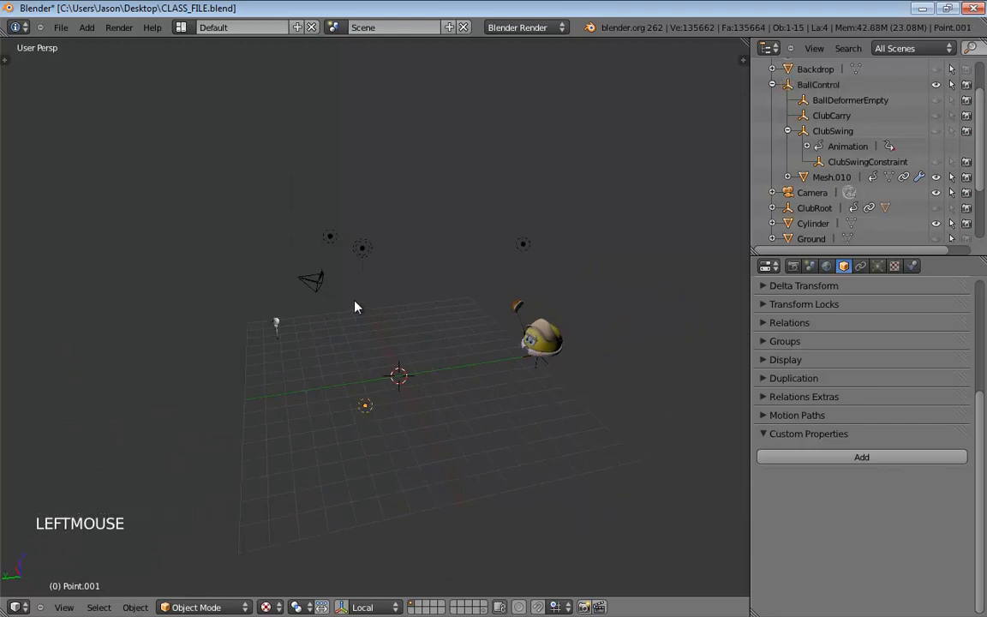
middle_click_drag(474, 396, 473, 372)
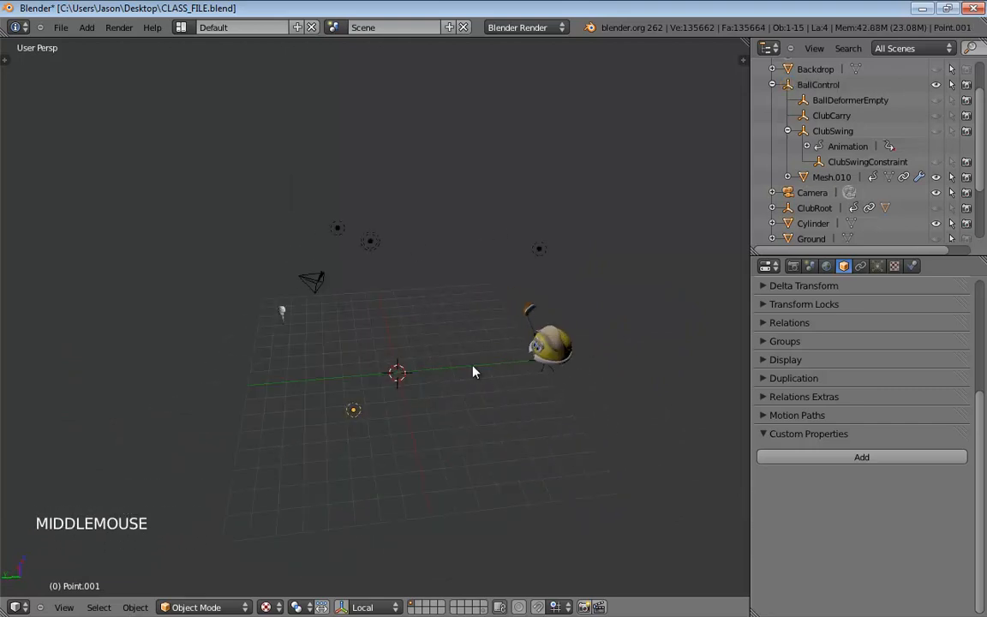
scroll(467, 375, "up", 2)
key("shift+a")
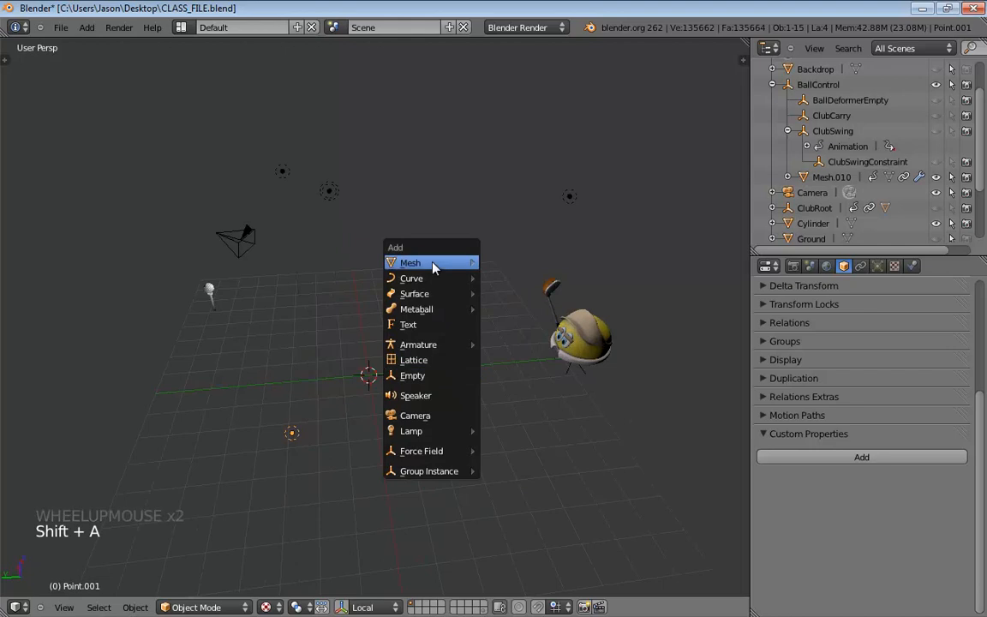
mouse_move(433, 266)
left_click(515, 263)
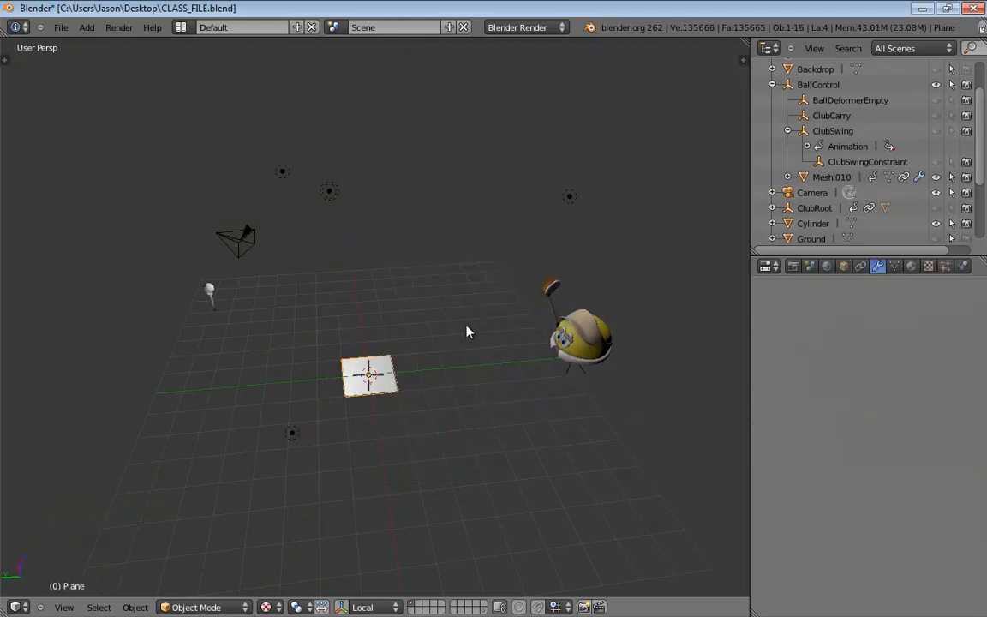
type("s")
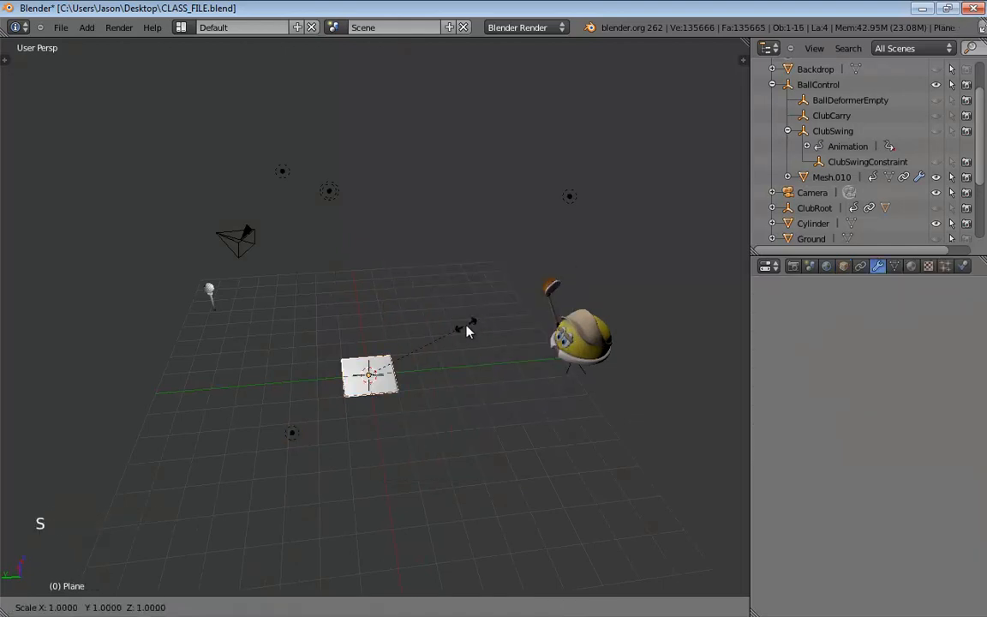
type("10")
key("Return")
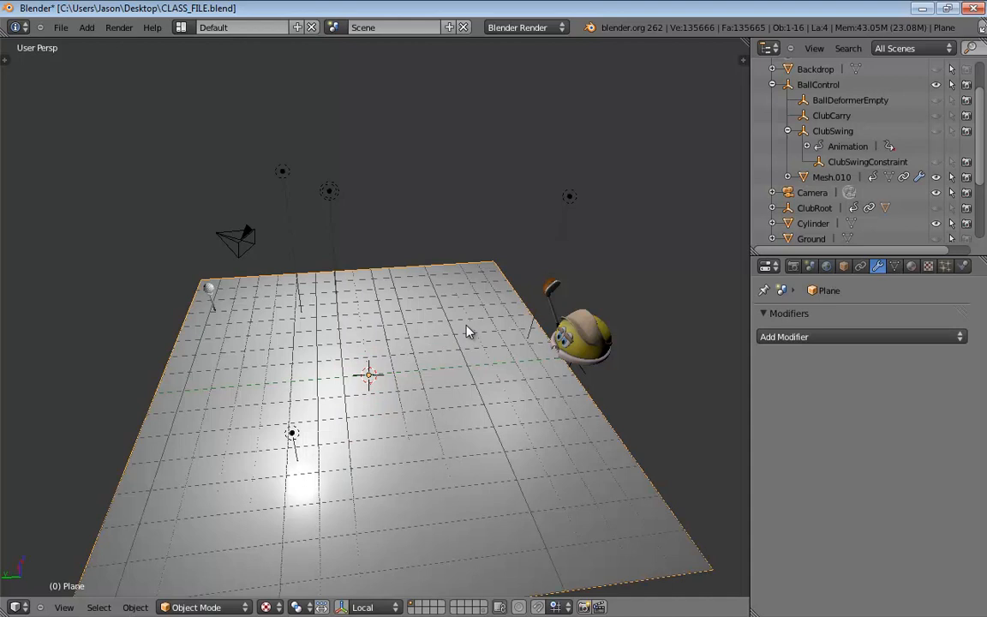
- Enter Edit Mode on the plane and subdivide it with 21 cuts
key("Tab")
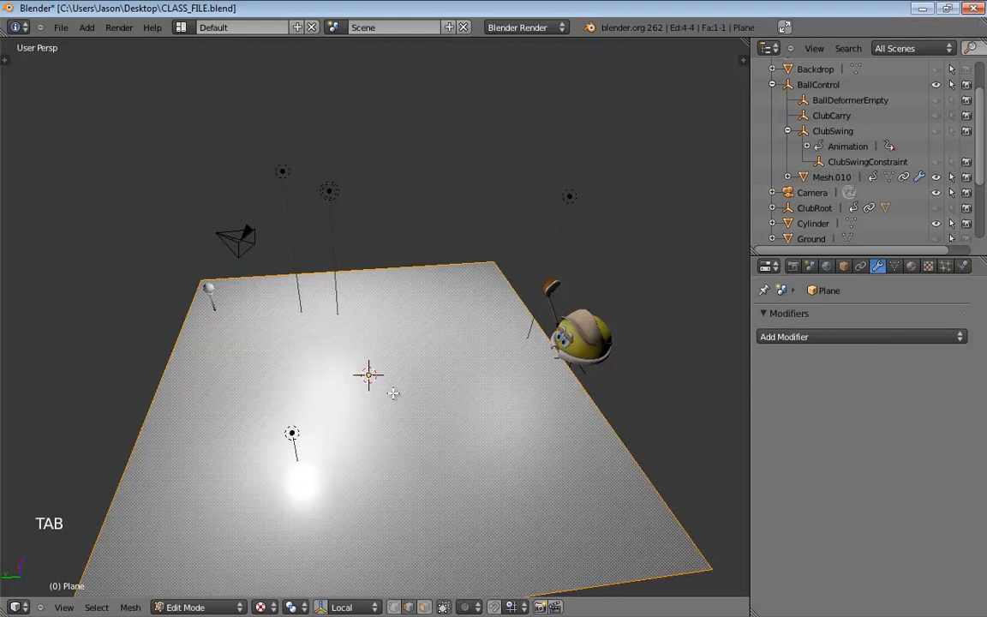
key("ctrl+Tab")
left_click(364, 387)
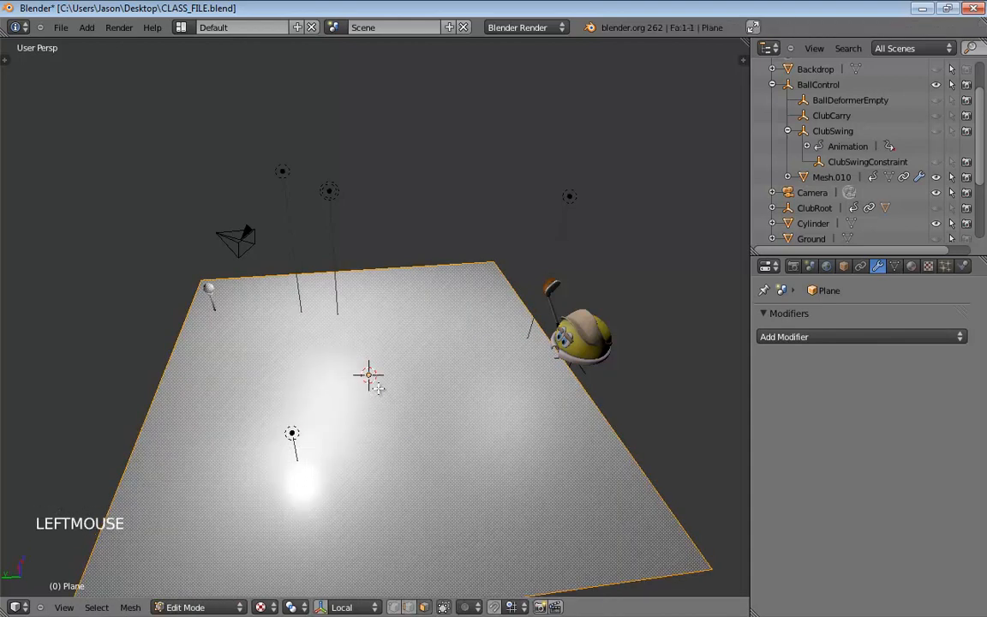
key("w")
left_click(369, 377)
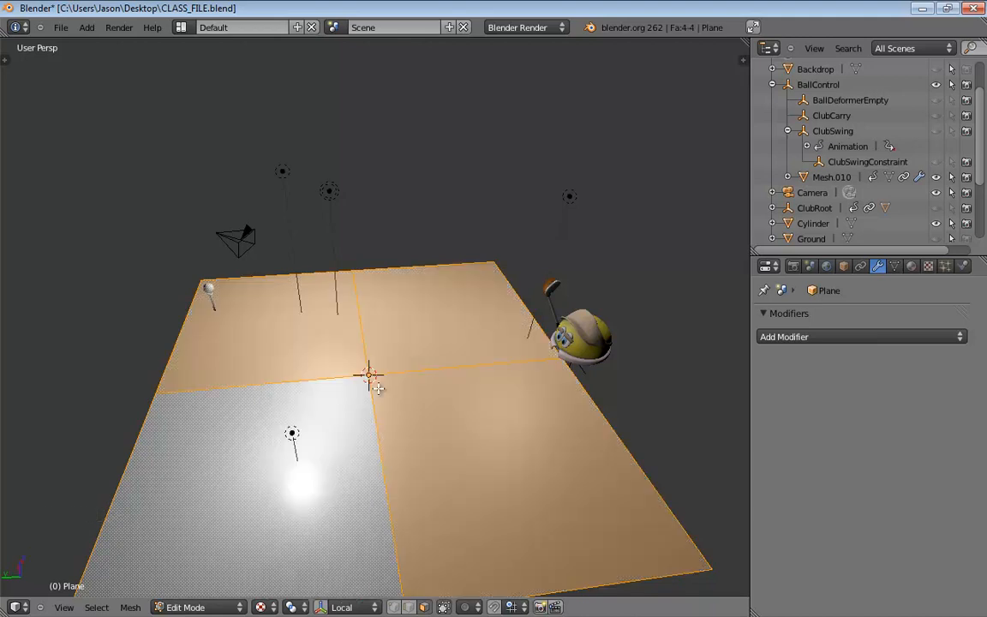
key("F6")
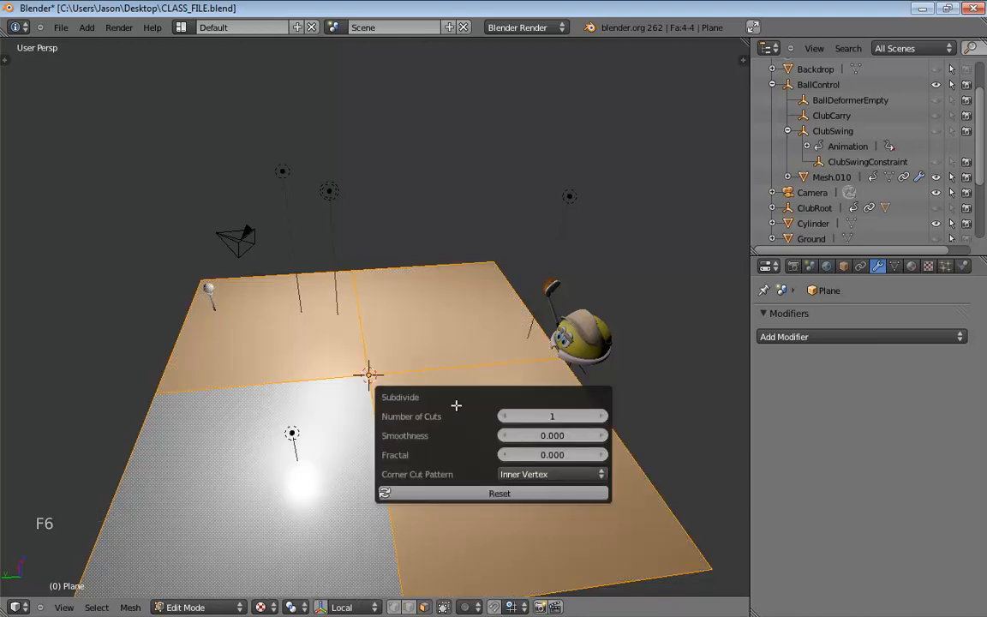
left_click(555, 417)
type("21")
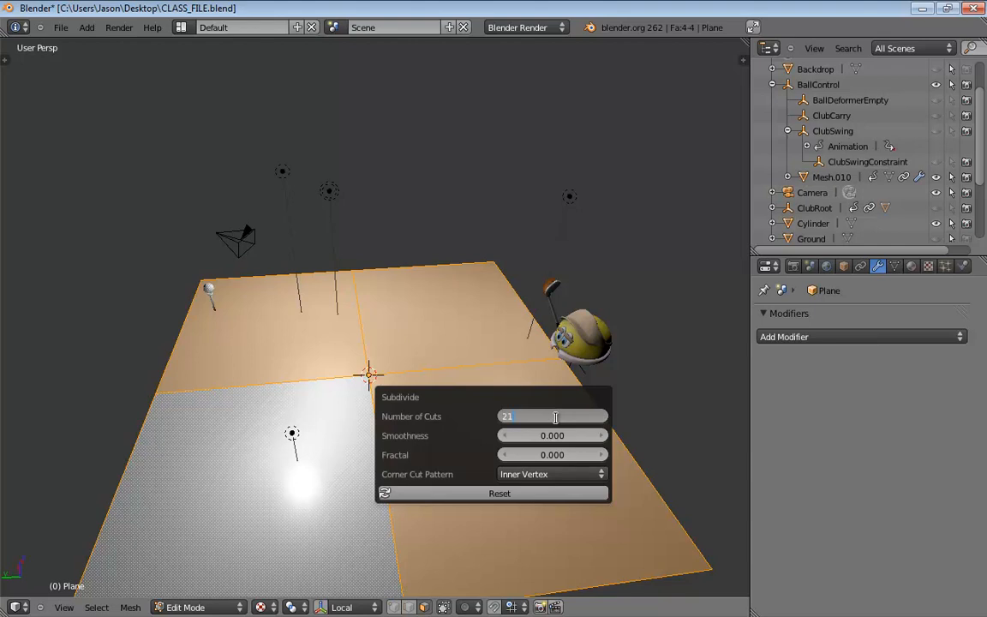
key("Tab")
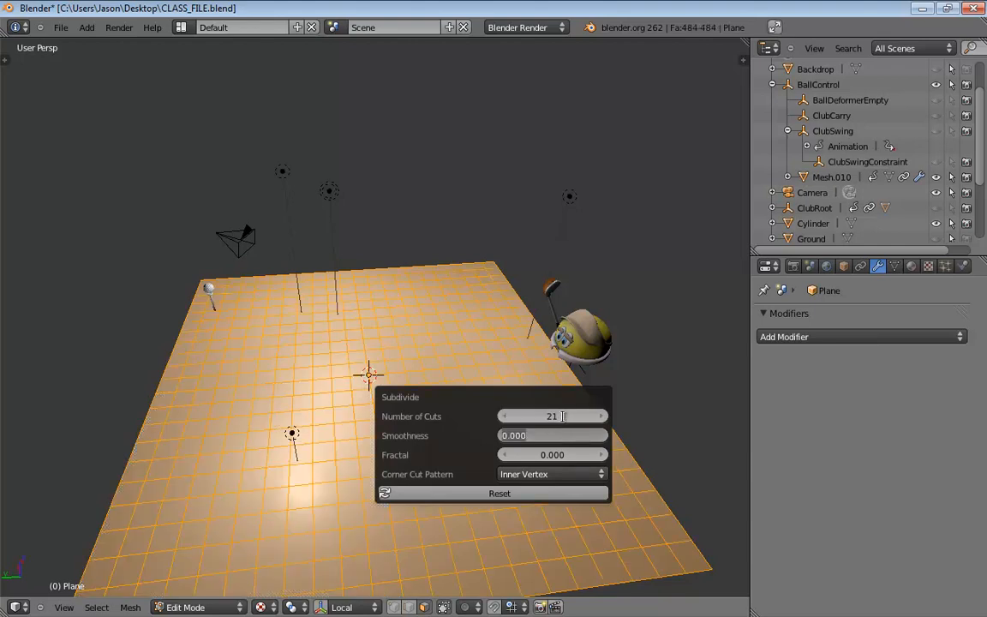
key("Return")
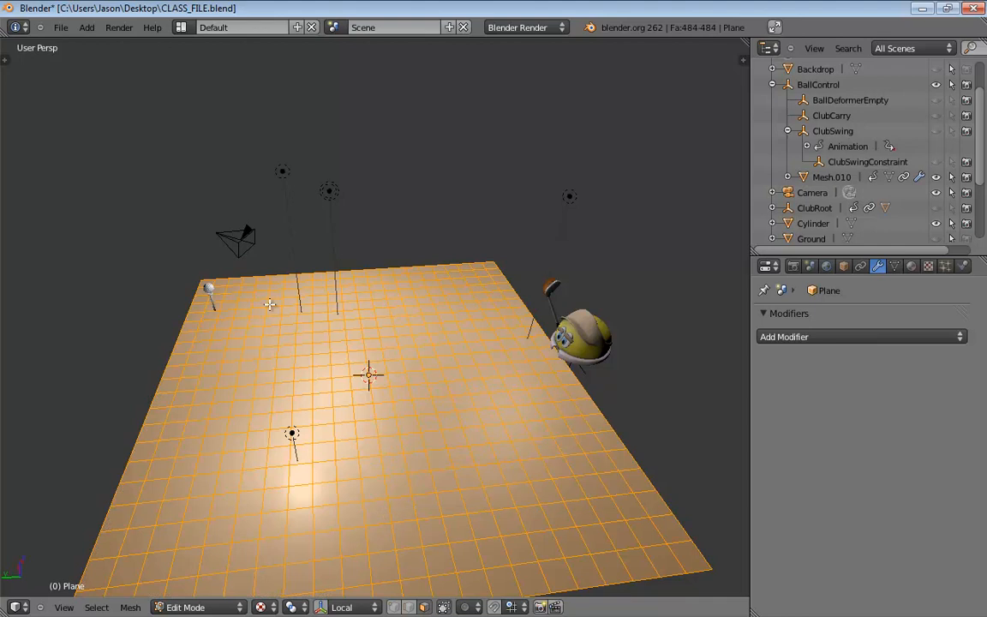
middle_click_drag(292, 309, 334, 304)
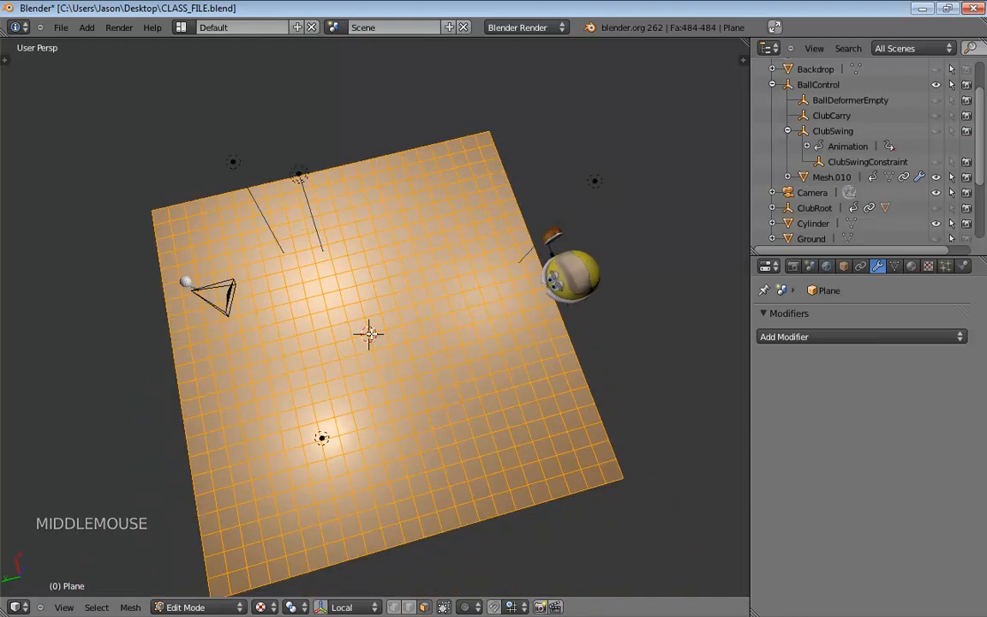
key("ctrl+Tab")
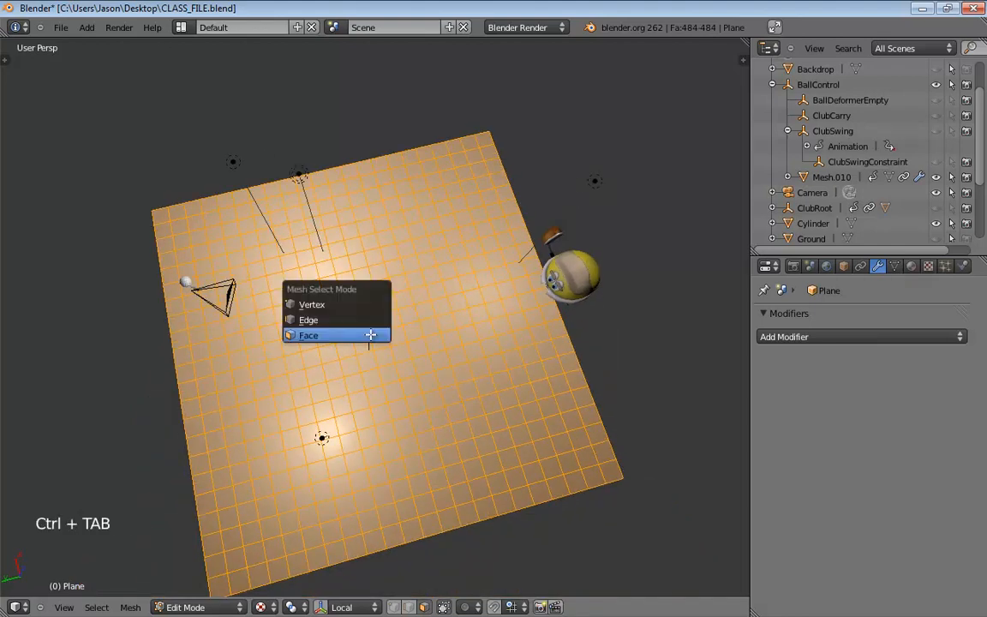
left_click(370, 334)
left_click(370, 332)
middle_click_drag(394, 368, 423, 284)
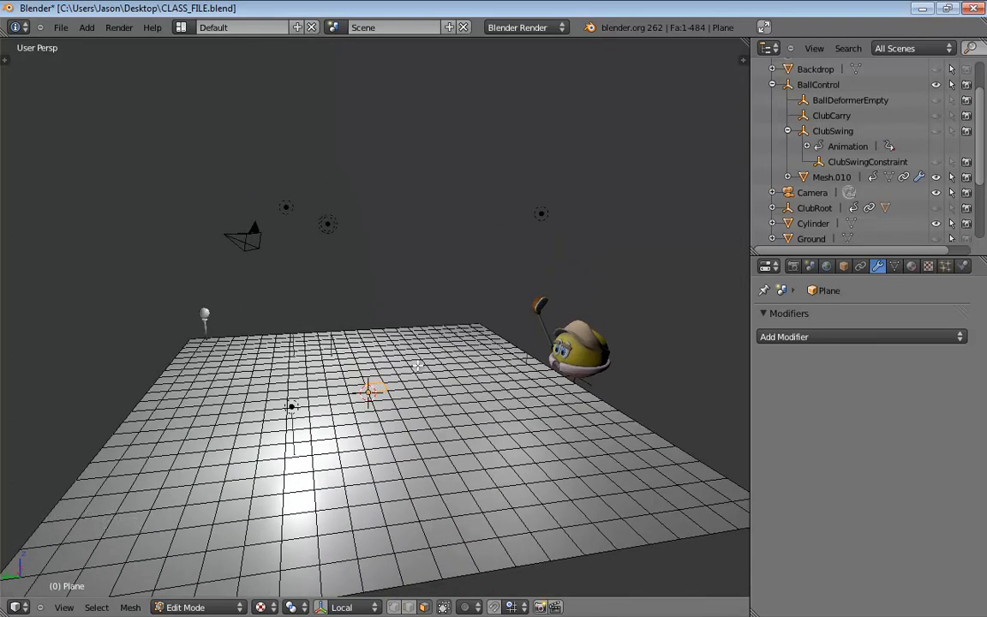
key("g")
key("z")
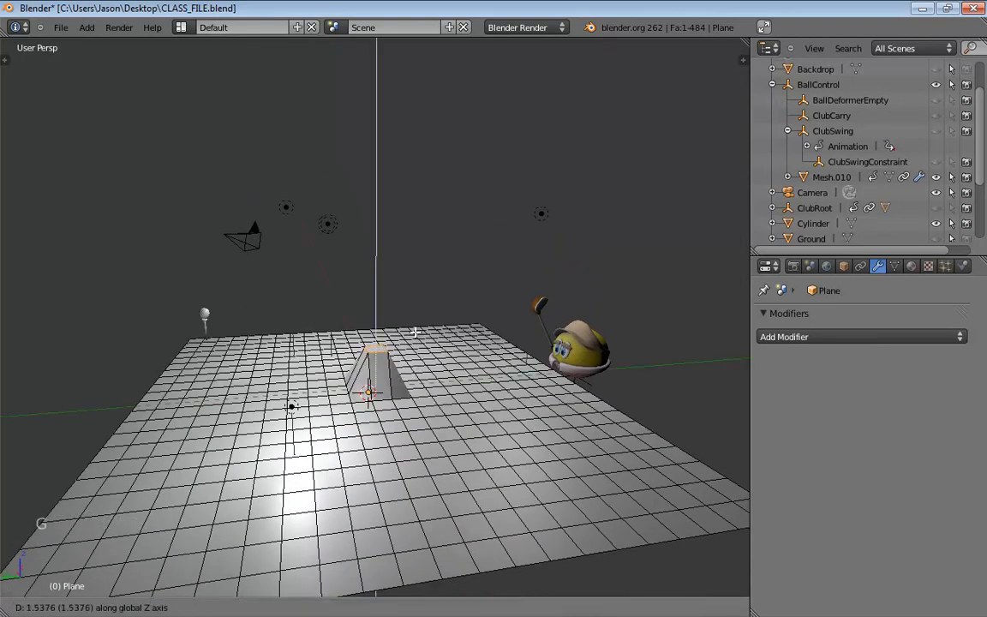
key("z")
right_click(417, 334)
- Switch to vertex selection, select the plane's centre vertex and raise it about 3.5 units along the global Z axis
middle_click_drag(417, 334, 435, 384)
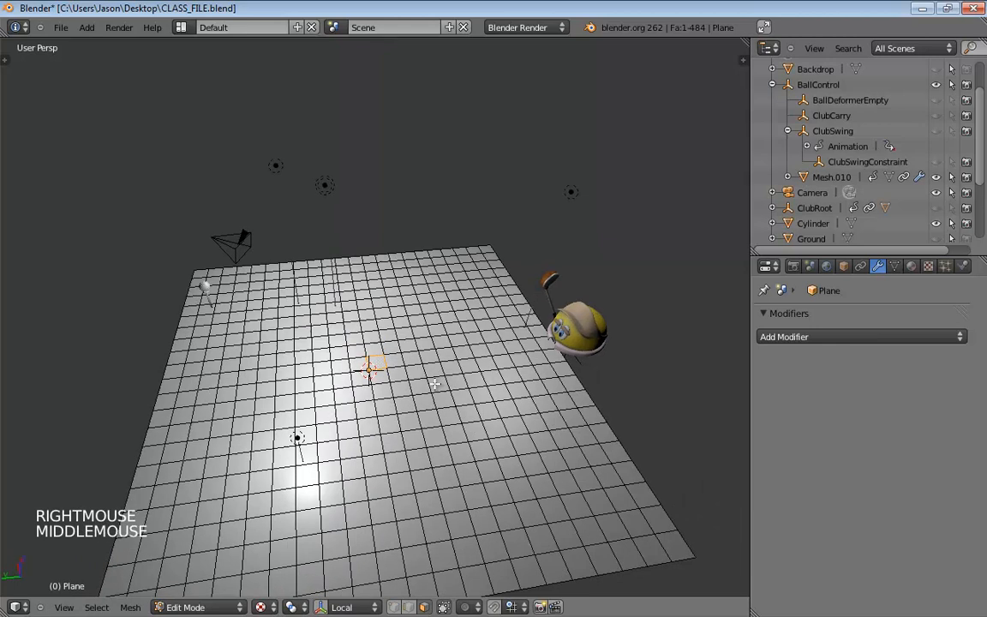
key("ctrl+Tab")
left_click(369, 358)
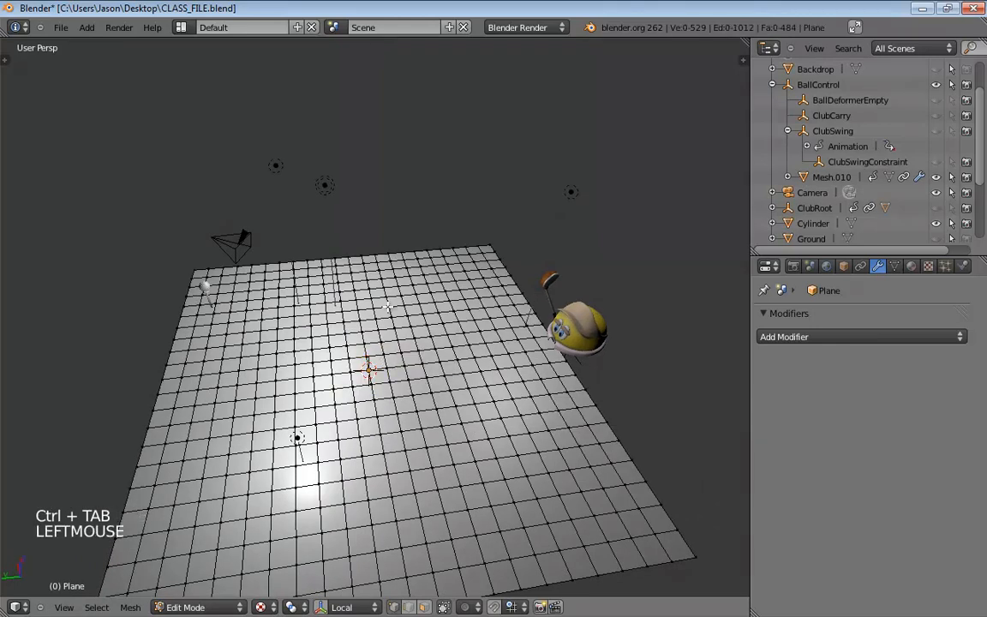
left_click(375, 374)
middle_click_drag(439, 367, 434, 306)
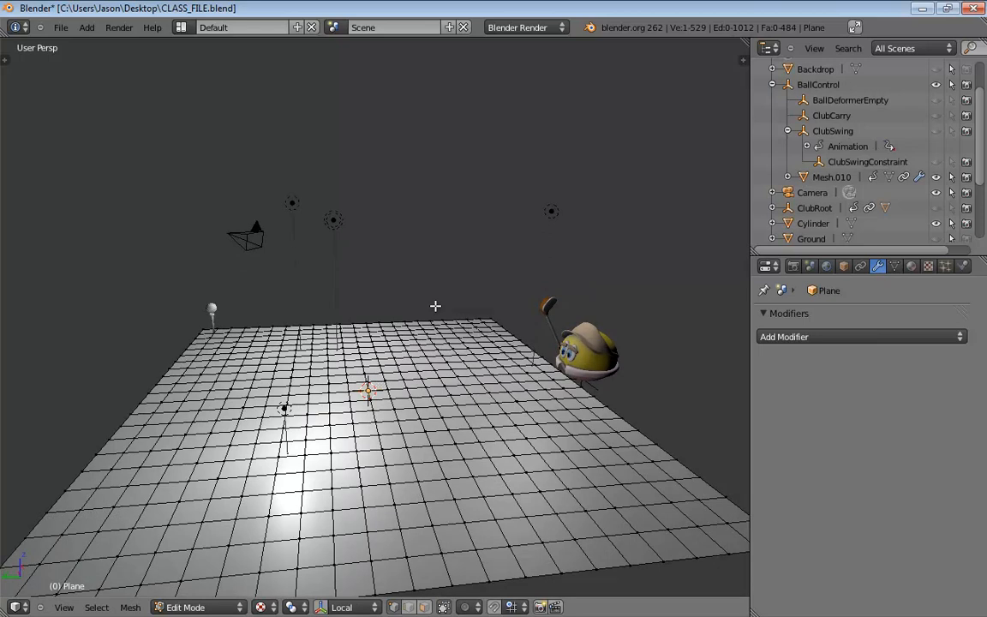
middle_click_drag(377, 334, 418, 364)
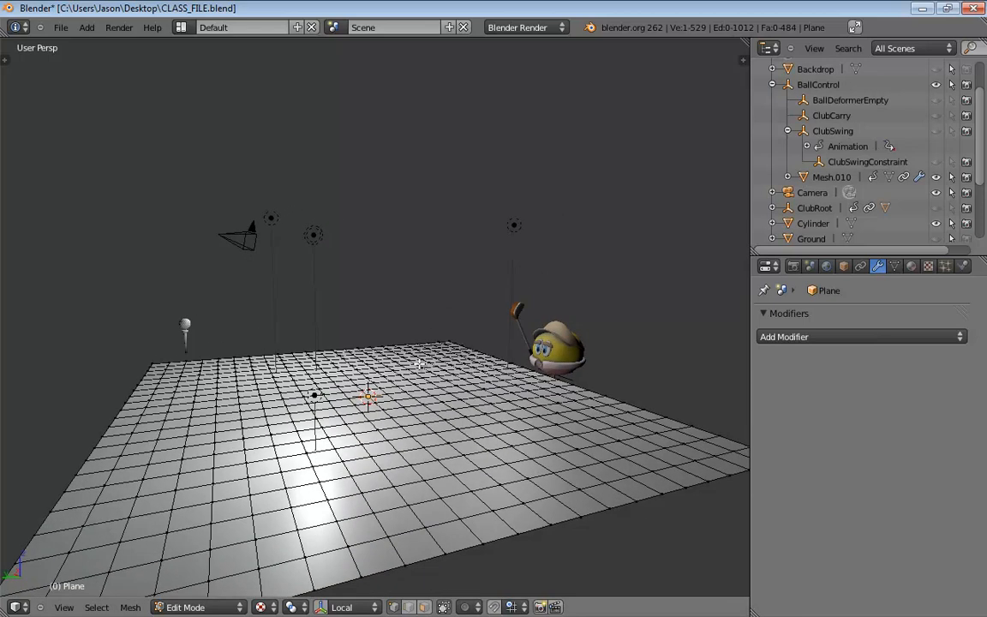
key("g")
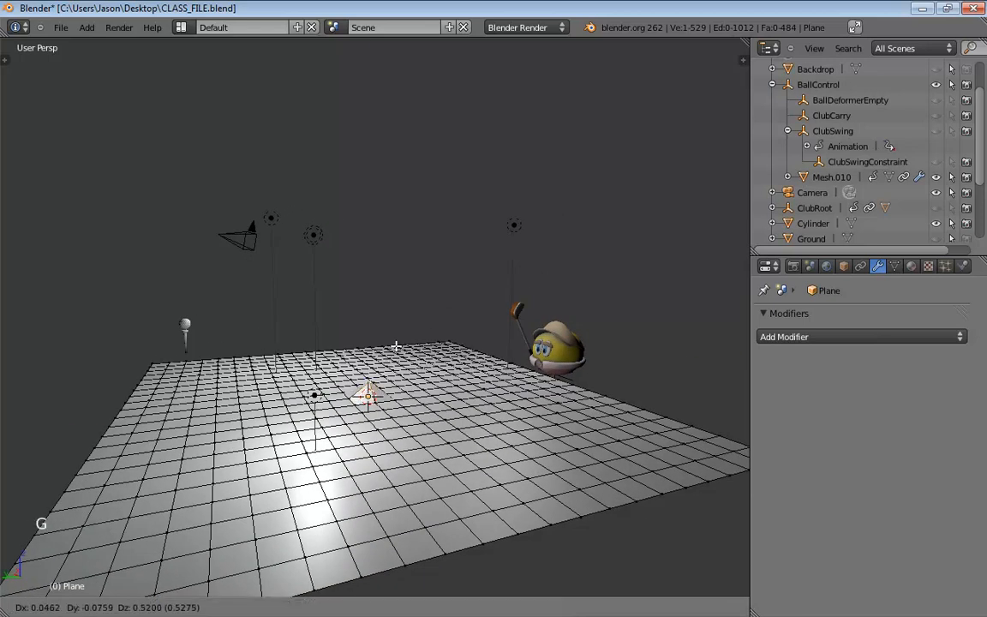
key("z")
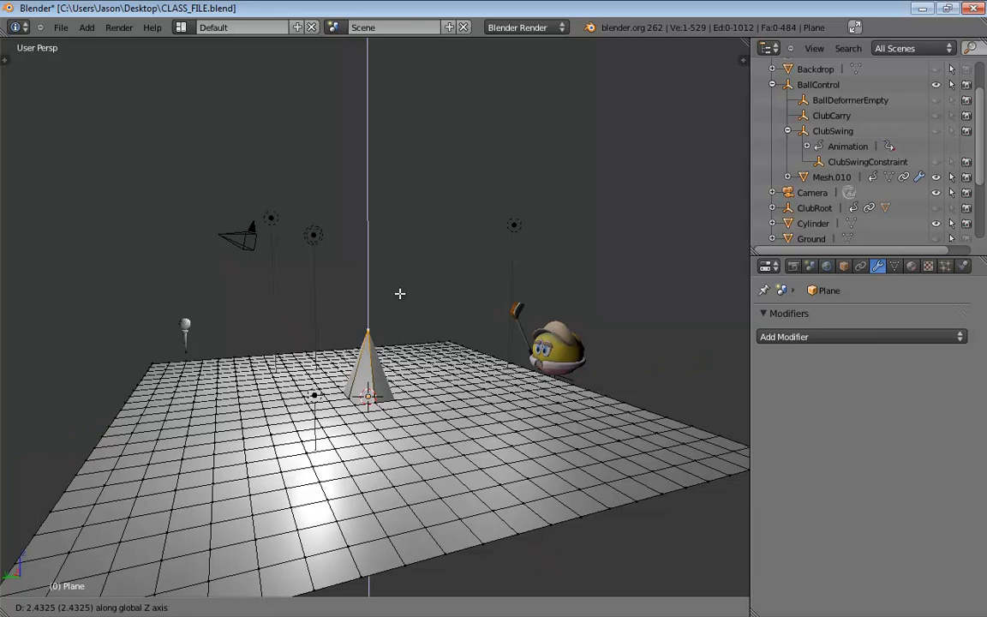
left_click(399, 293)
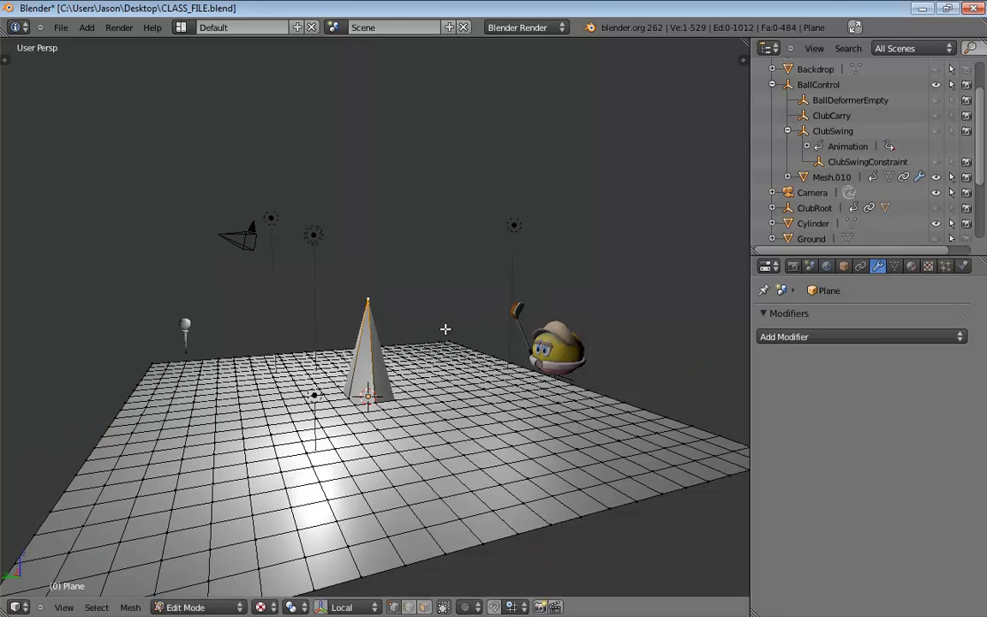
- Enable proportional editing with Smooth falloff for the move and set the proportional size to about 7.854 to form a hill
key("F6")
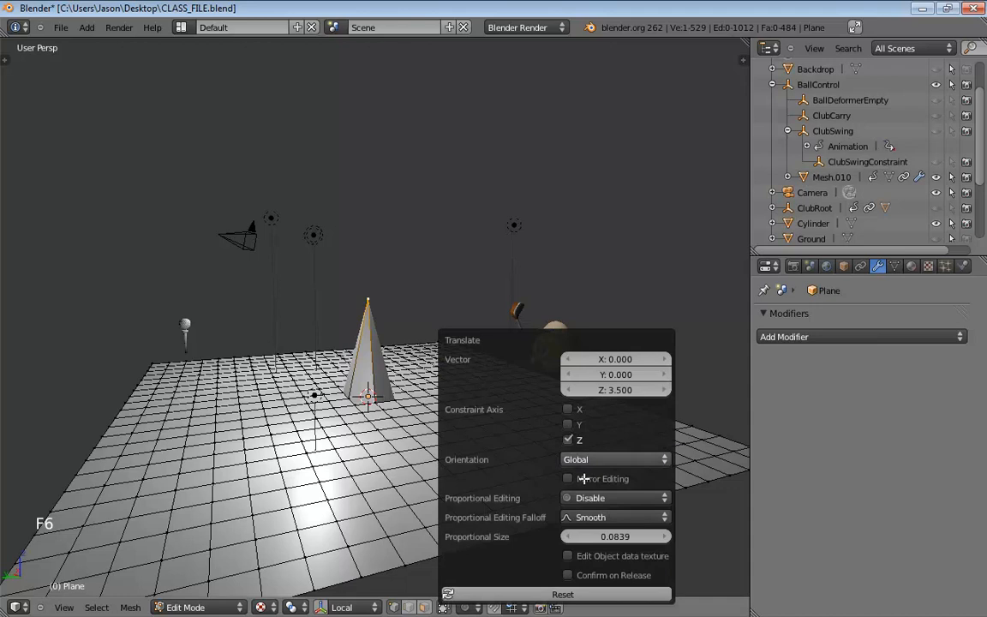
left_click(598, 503)
left_click(640, 481)
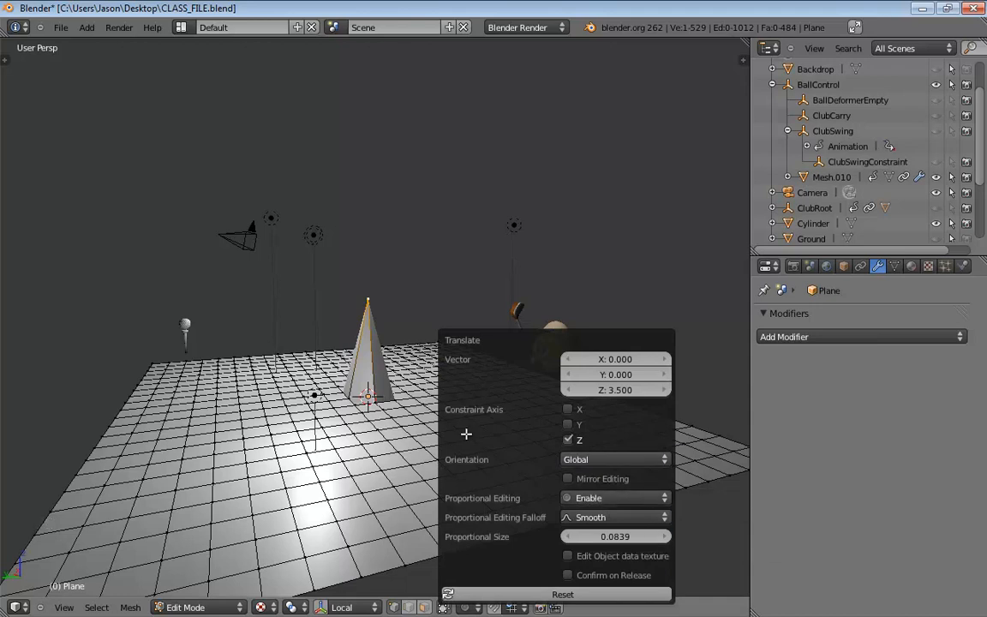
mouse_move(583, 536)
left_mouse_down()
mouse_move(870, 529)
mouse_move(69, 501)
mouse_move(220, 480)
left_mouse_up()
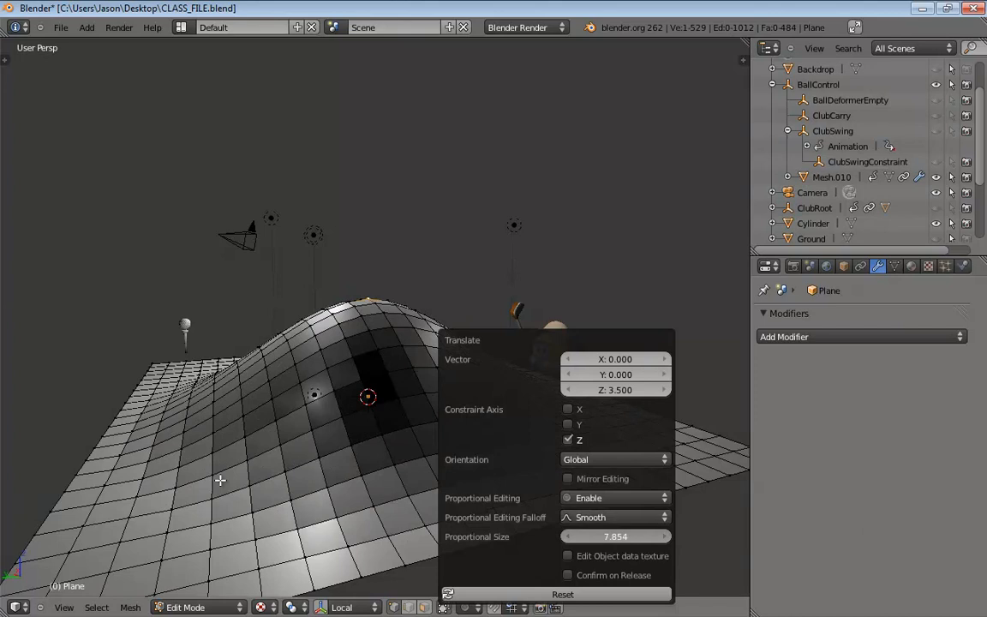
- Return the hill plane to Object Mode, show the object tools and apply smooth shading
middle_click_drag(401, 165, 397, 173)
key("Tab")
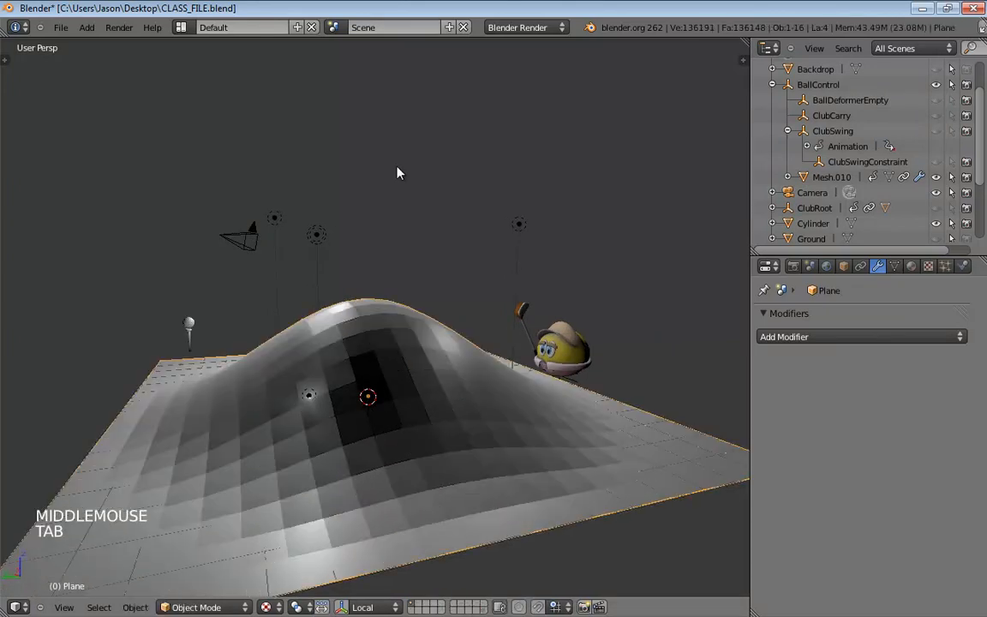
key("t")
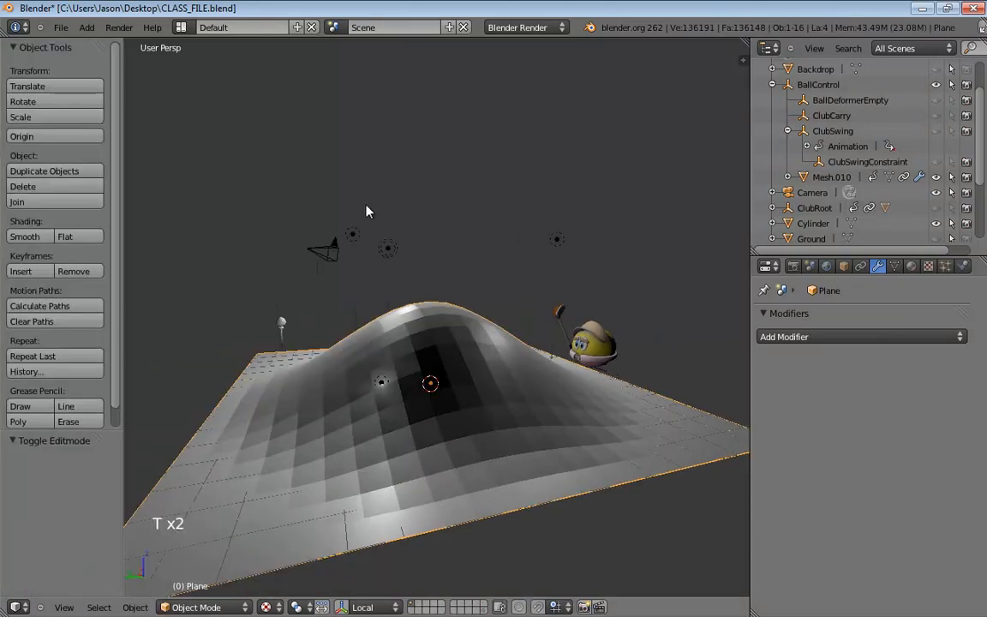
left_click(26, 237)
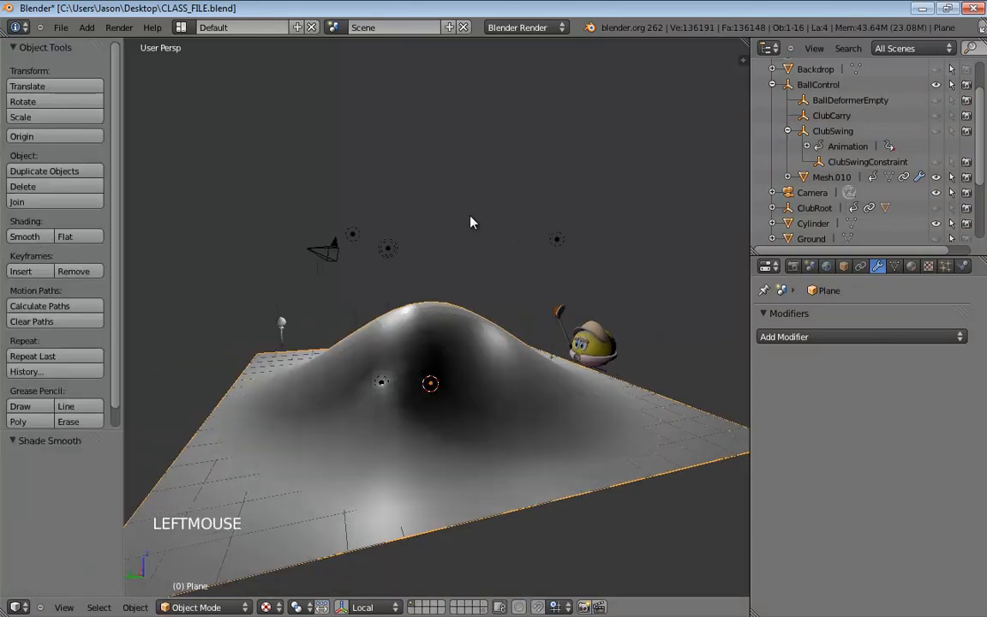
- Select the point lamp buried in the hill and move it clear of the surface, to about X -9.323, Y 2.150, Z 5.913
key("Tab")
middle_click_drag(470, 220, 581, 212)
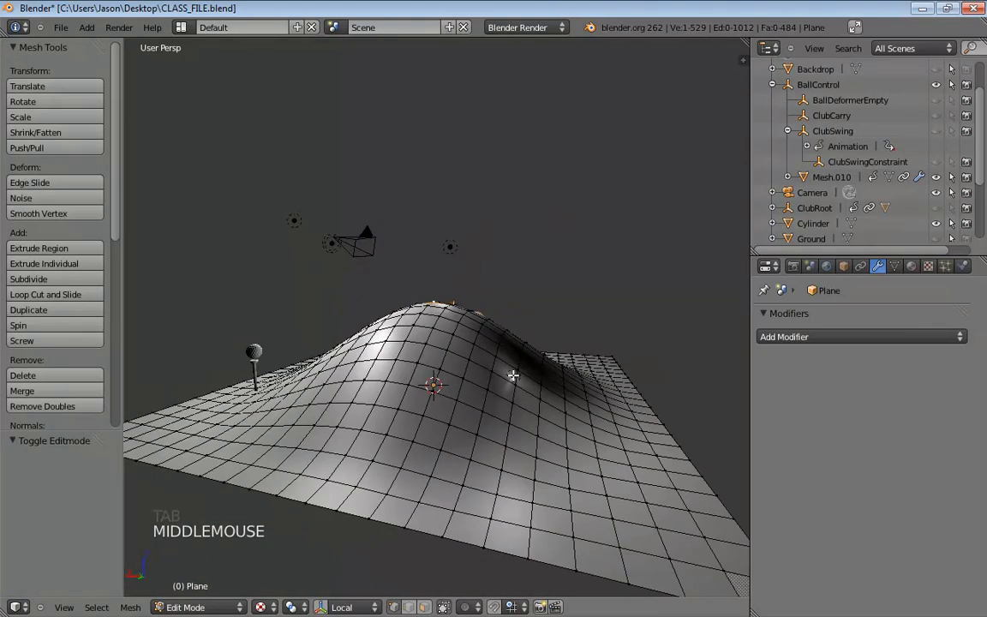
left_click(513, 376)
key("Tab")
left_click(513, 375)
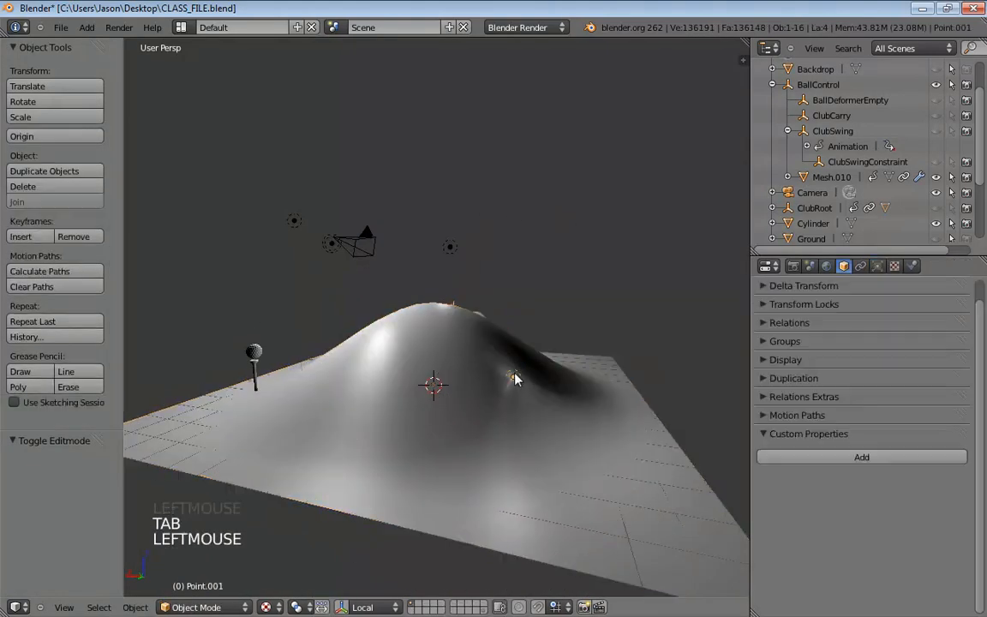
middle_click_drag(513, 376, 568, 289)
key("g")
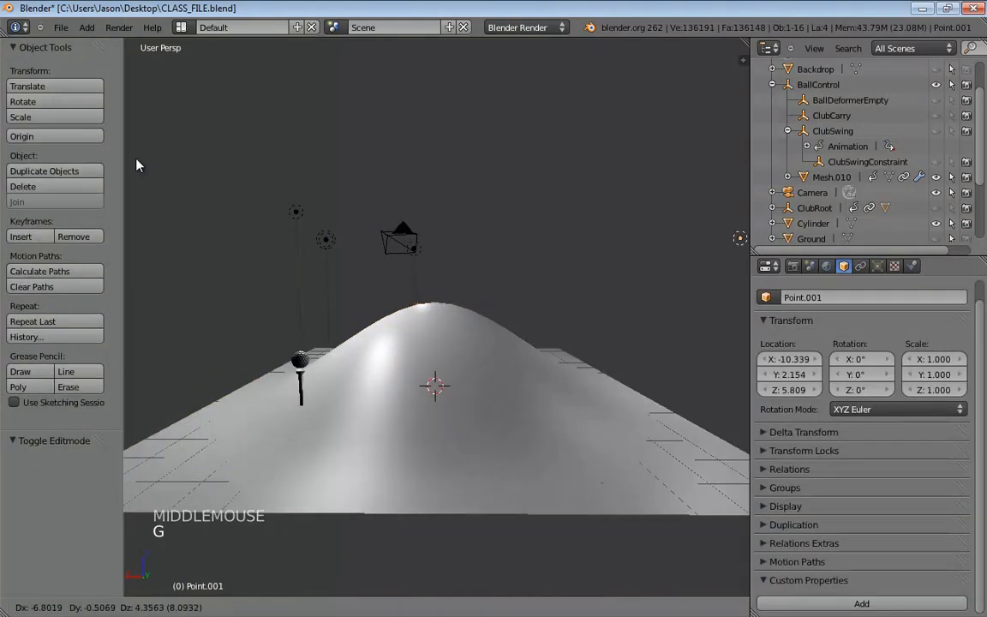
left_click(735, 161)
- Frame the golf ball character beside the hill and select its BallControl empty
middle_click_drag(678, 250, 464, 313)
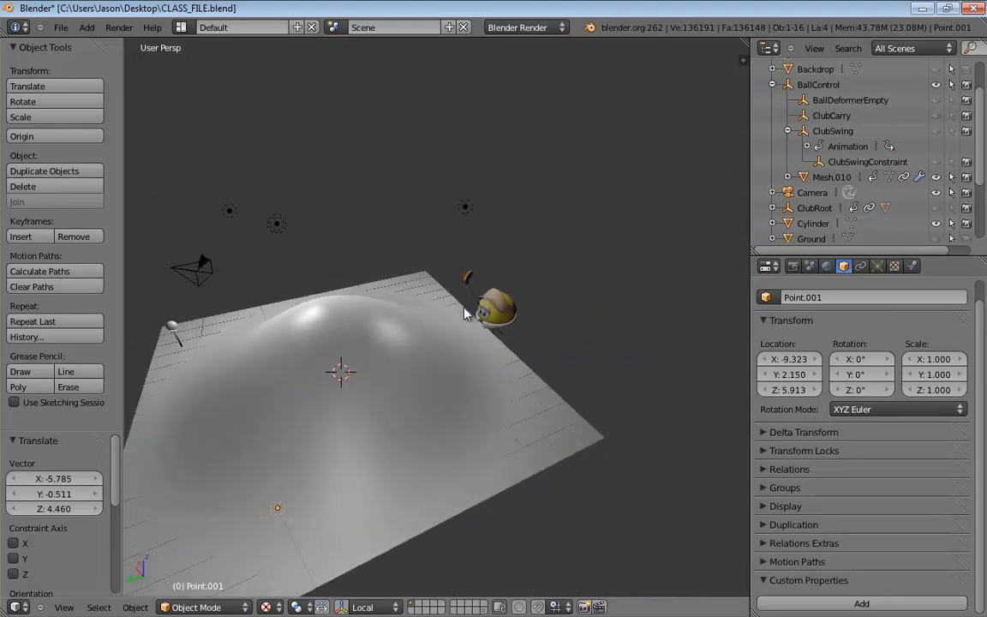
middle_click_drag(522, 348, 425, 301)
scroll(456, 348, "up", 4)
middle_click_drag(456, 348, 645, 425, "shift")
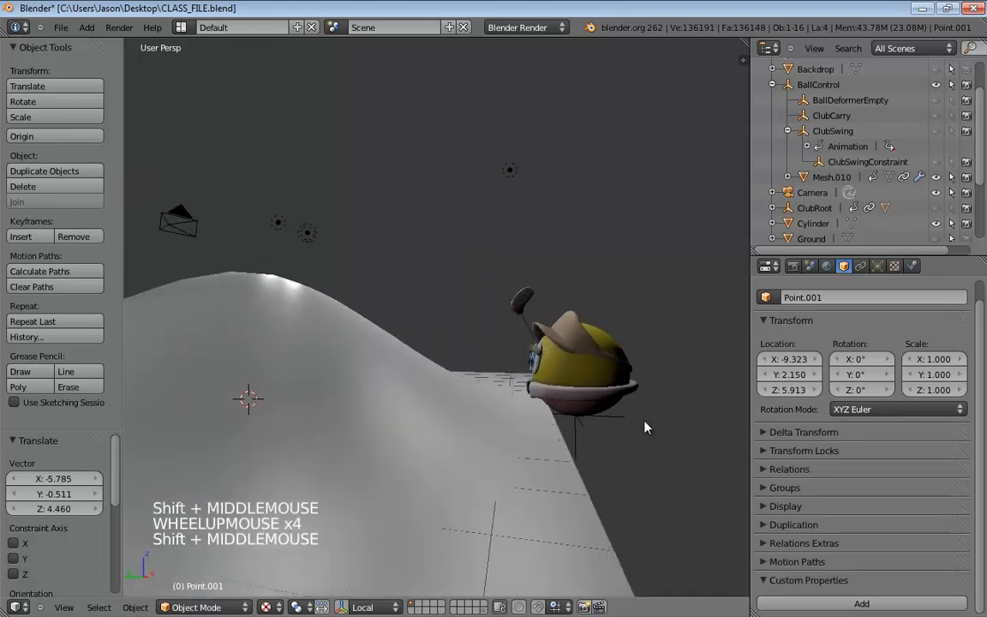
left_click(610, 422)
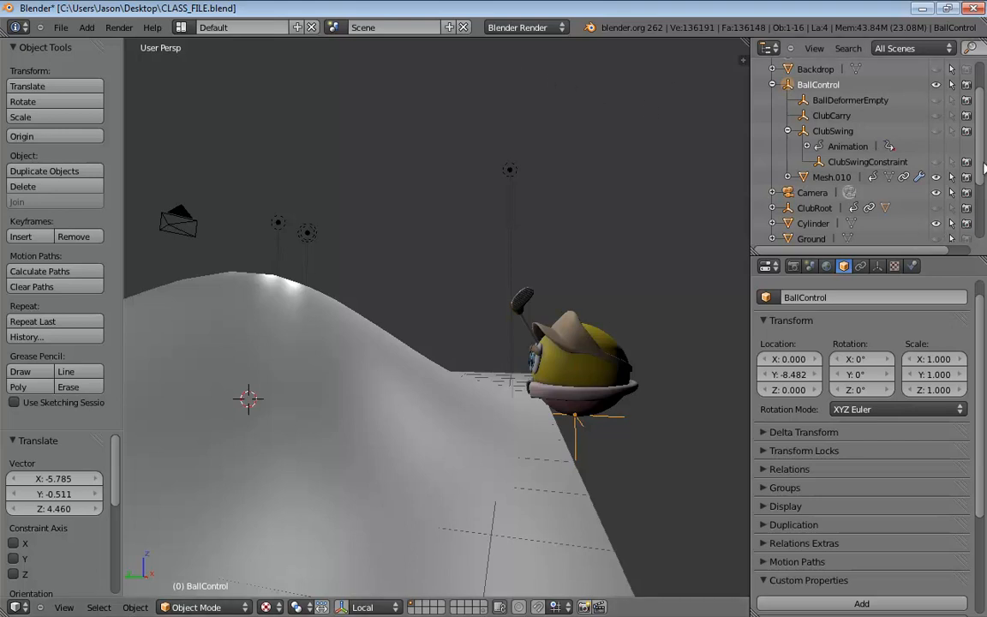
- Merge away the outliner and properties editor so the 3D viewport fills the full window width
left_click_drag(982, 259, 982, 38)
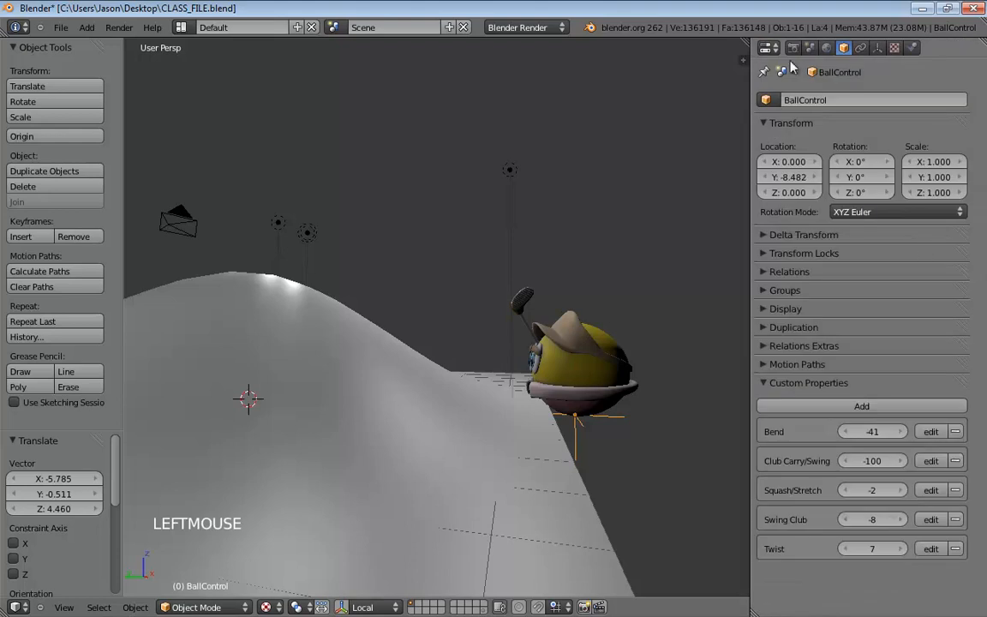
left_click(819, 45)
left_click_drag(820, 45, 967, 131)
key("Escape")
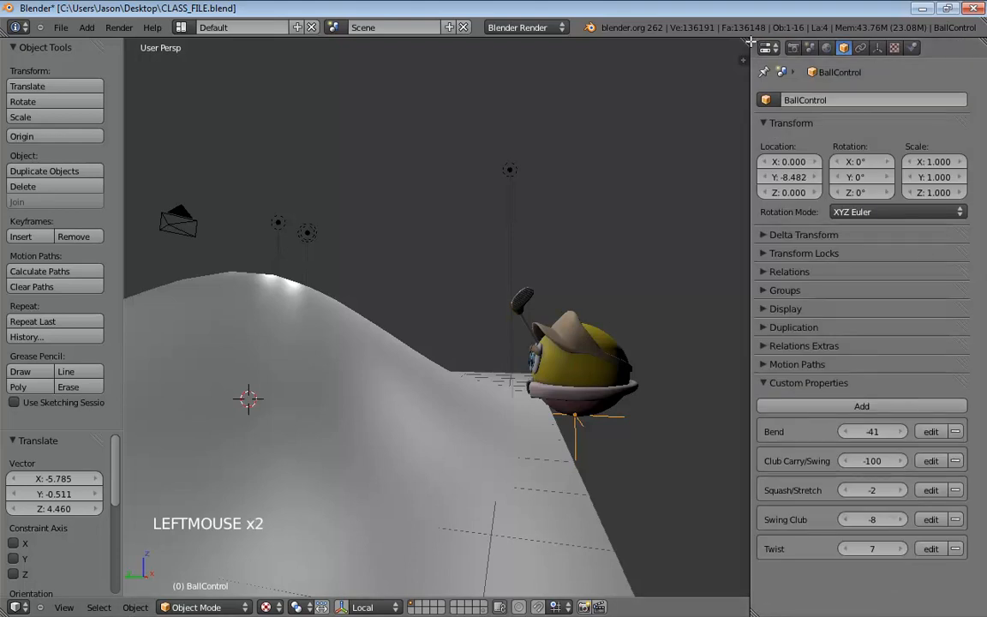
left_click_drag(746, 41, 937, 81)
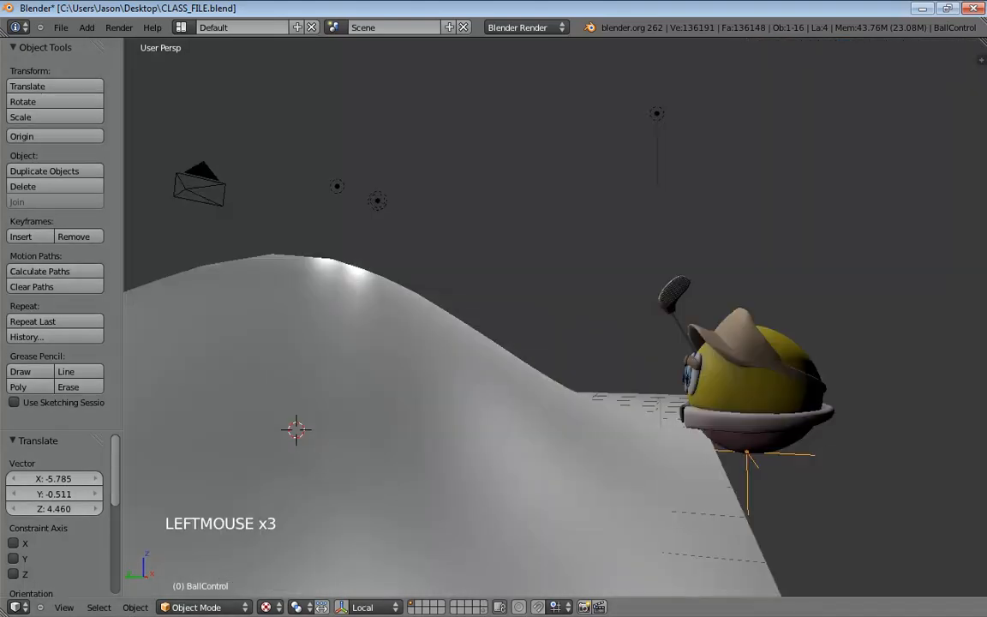
- Split off a strip below the 3D viewport and make it a Timeline editor
left_click_drag(8, 610, 3, 519)
left_click(16, 607)
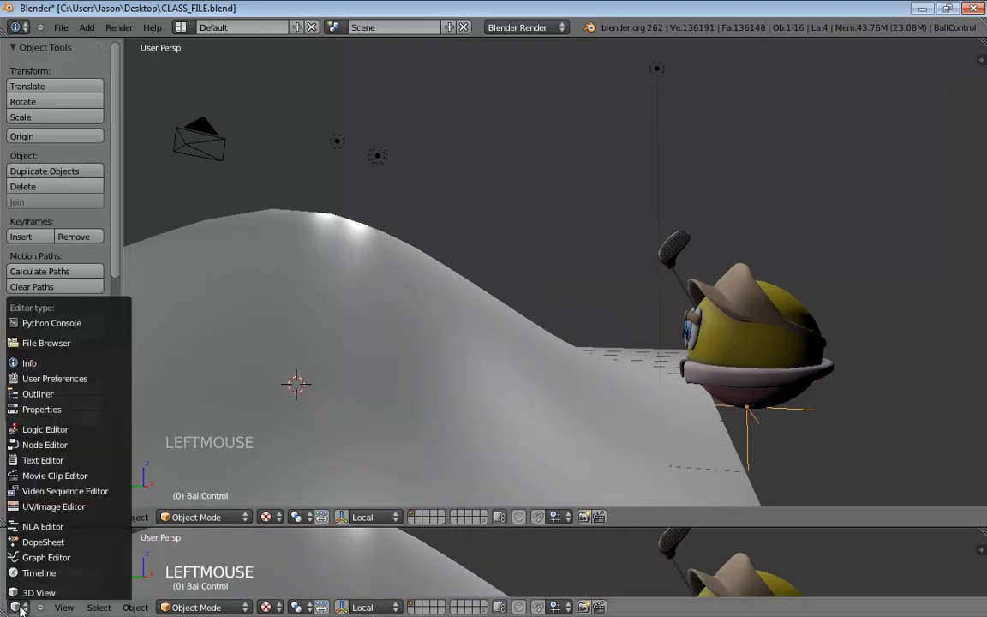
left_click(12, 575)
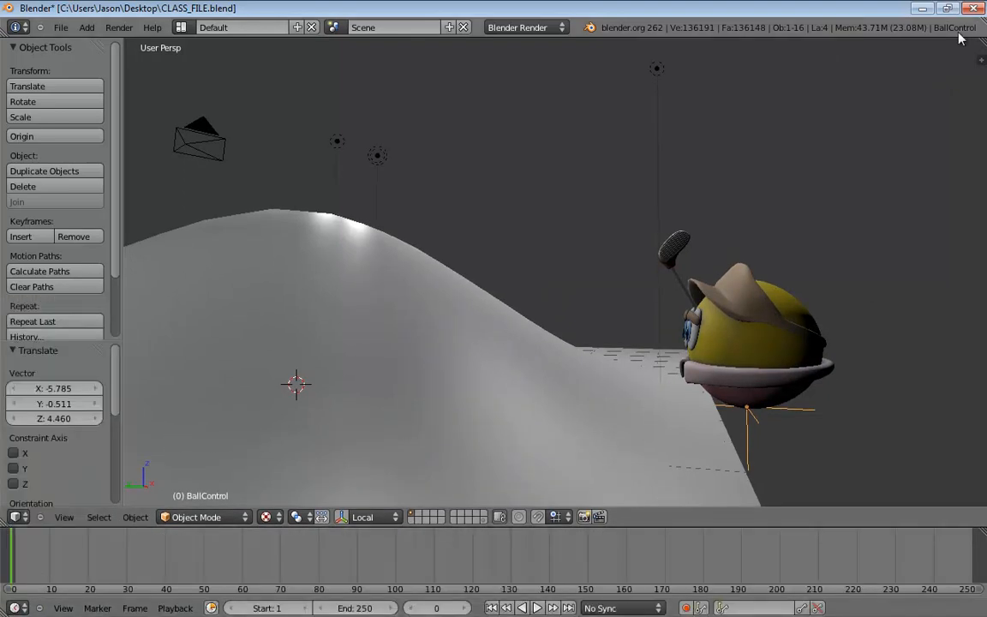
- Split a Properties editor off the side of the 3D viewport and turn a strip above it into an Outliner
left_click_drag(982, 39, 786, 48)
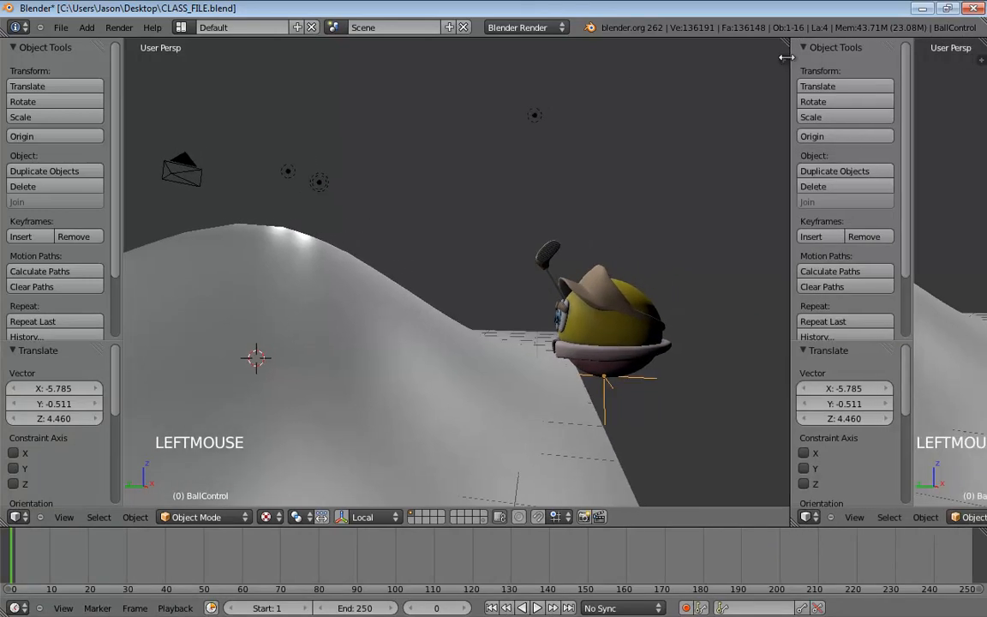
left_click(805, 517)
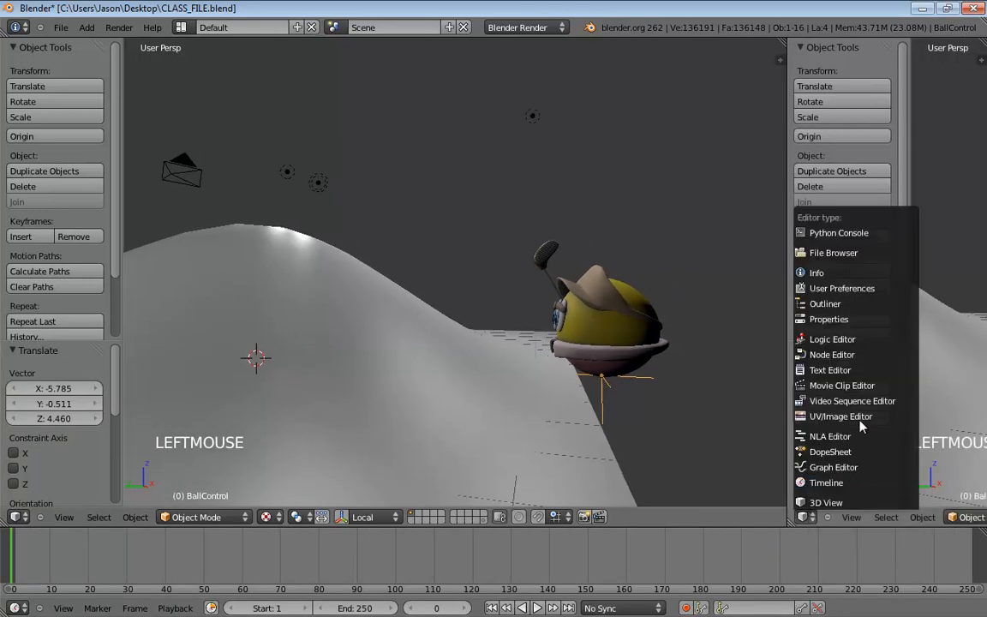
left_click(828, 318)
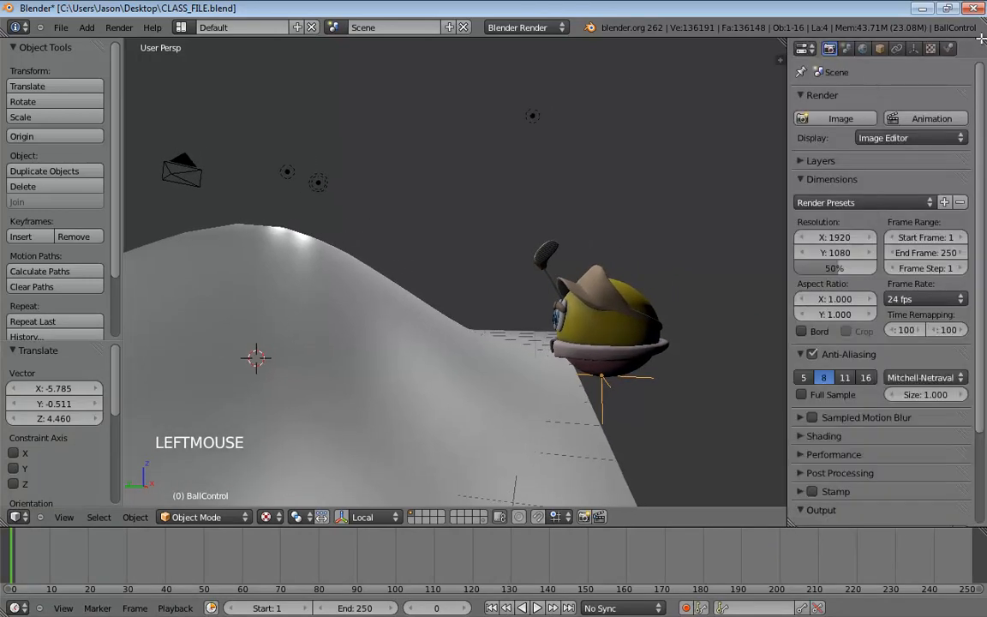
left_click_drag(982, 39, 976, 171)
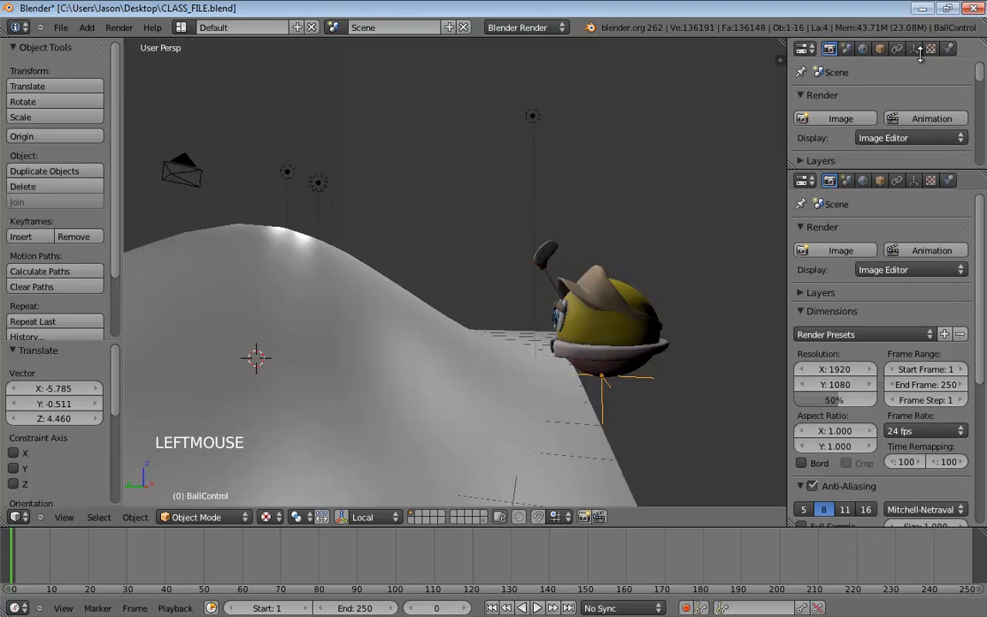
left_click(805, 49)
left_click(827, 263)
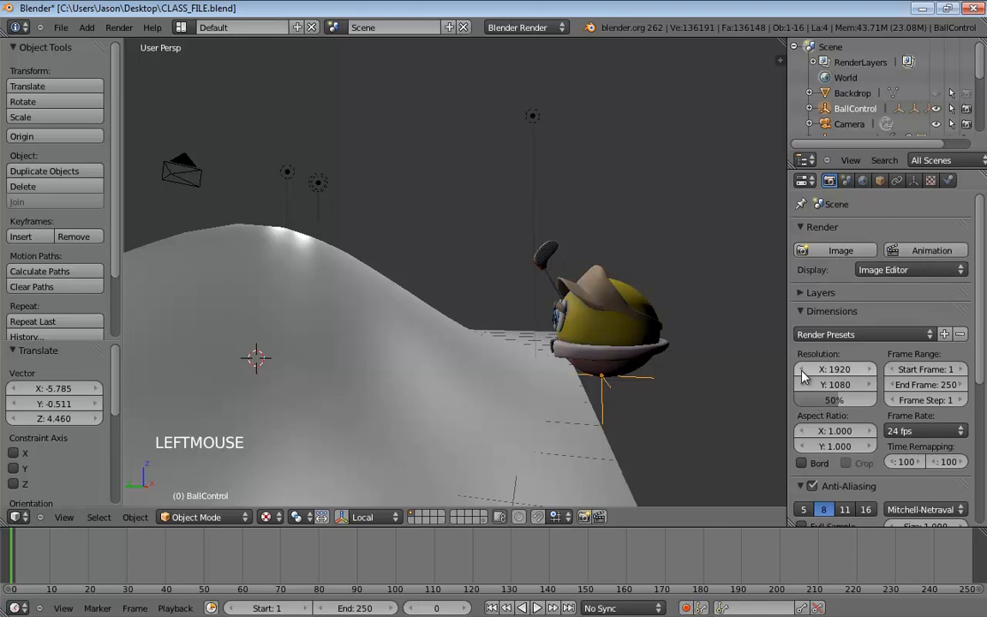
- Move the current frame to 30 and create a scene keying set named BallCharacter
mouse_move(591, 338)
middle_mouse_down("shift")
mouse_move(590, 357)
mouse_move(581, 334)
middle_mouse_up("shift")
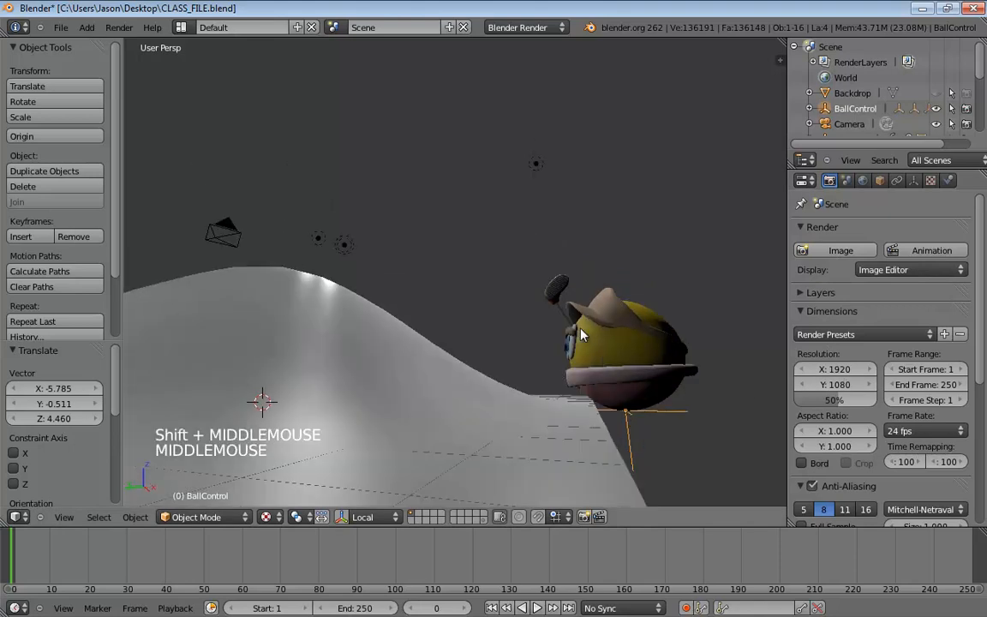
right_click_drag(124, 584, 128, 583)
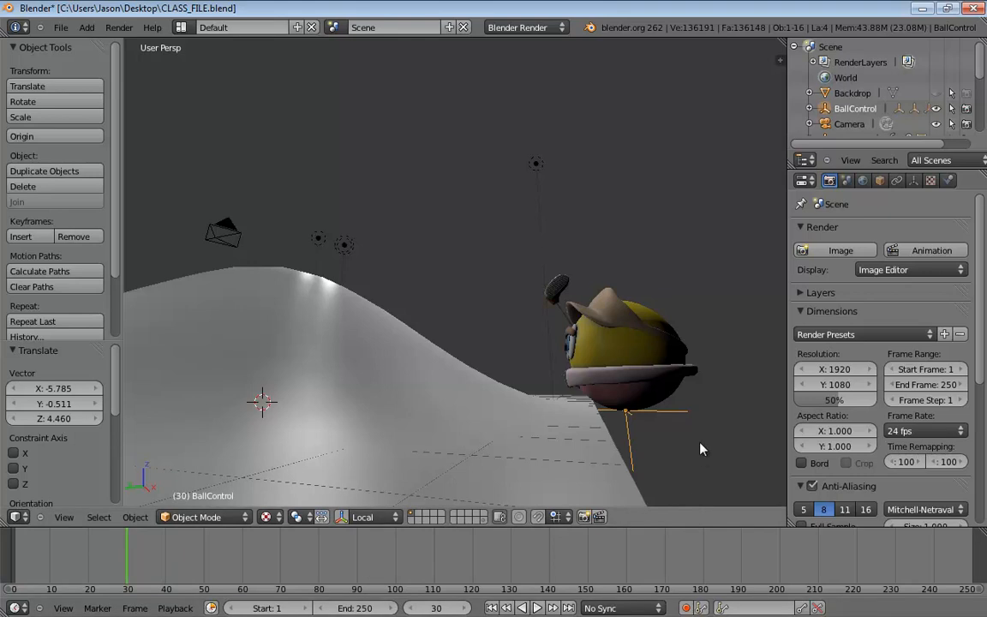
left_click(666, 408)
left_click(846, 182)
left_click(863, 181)
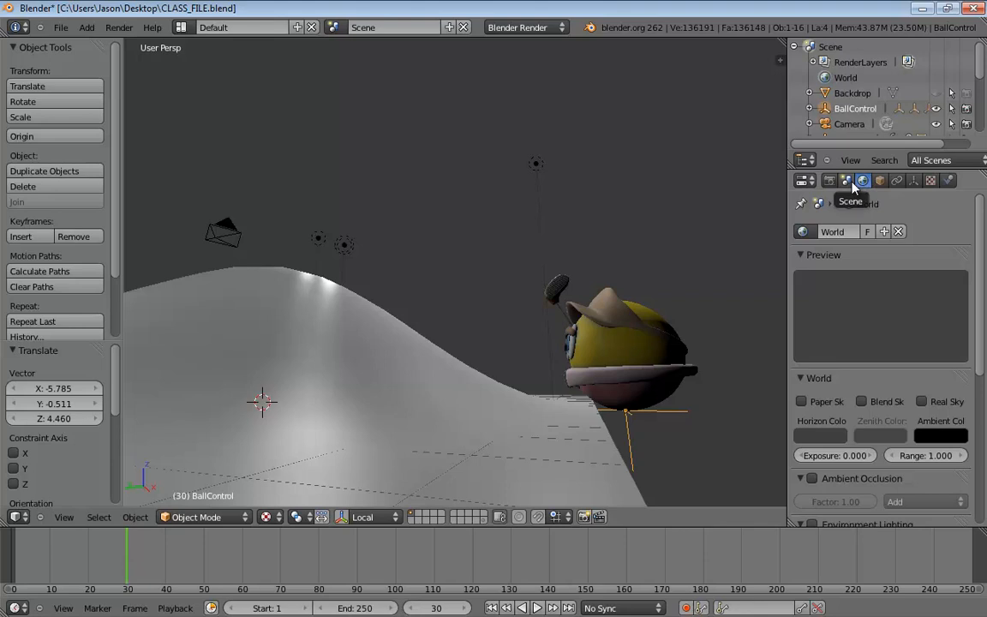
left_click(852, 184)
left_click_drag(976, 281, 984, 417)
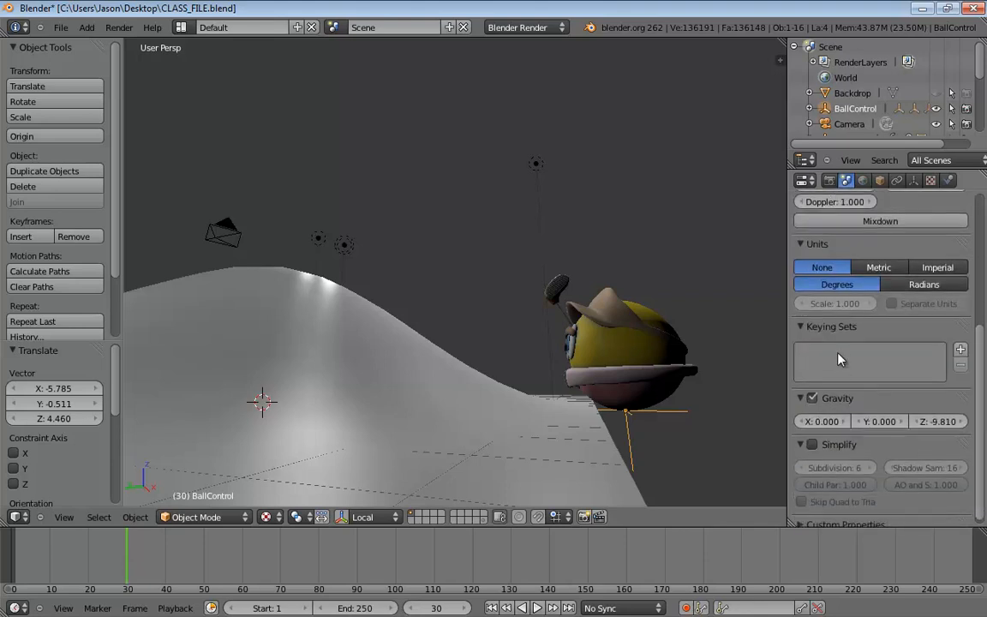
left_click(961, 349)
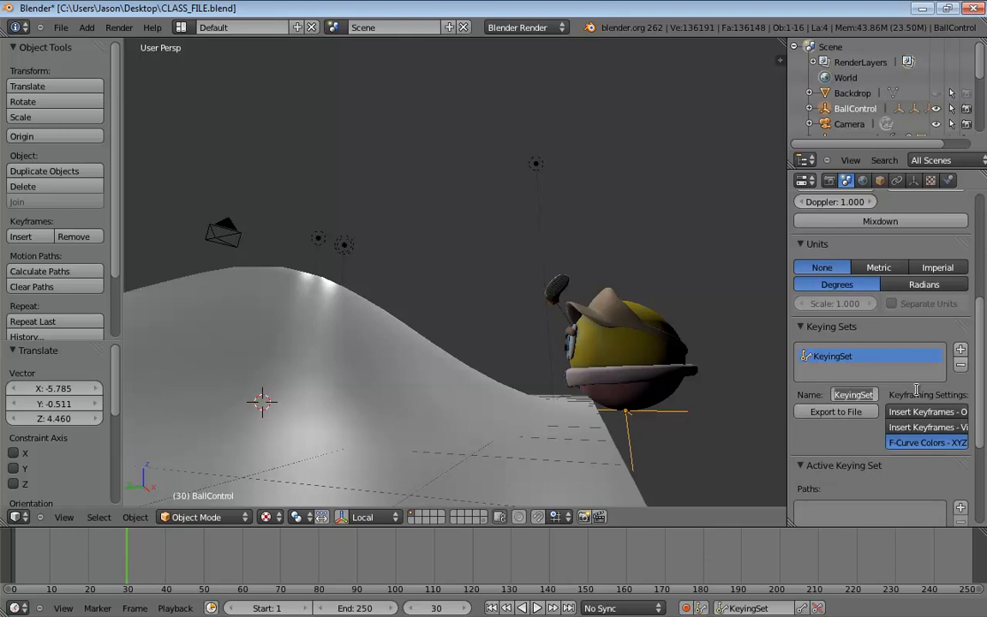
type("Ba")
type("llCharacter")
key("Return")
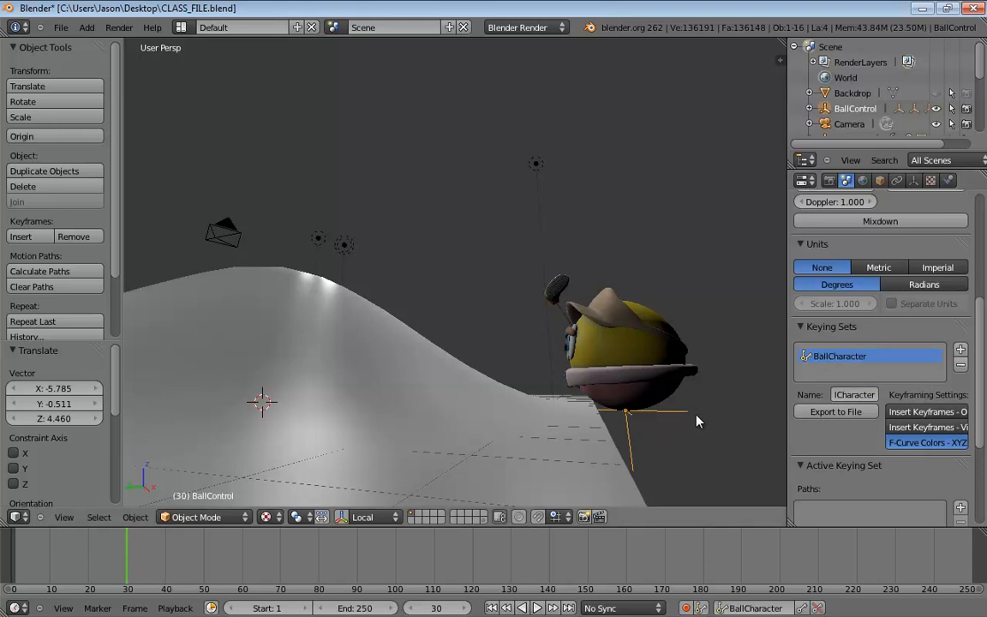
- Add all of BallControl's location channels to the BallCharacter keying set and check the set's path list
middle_click_drag(685, 400, 658, 409, "shift")
left_click(634, 397)
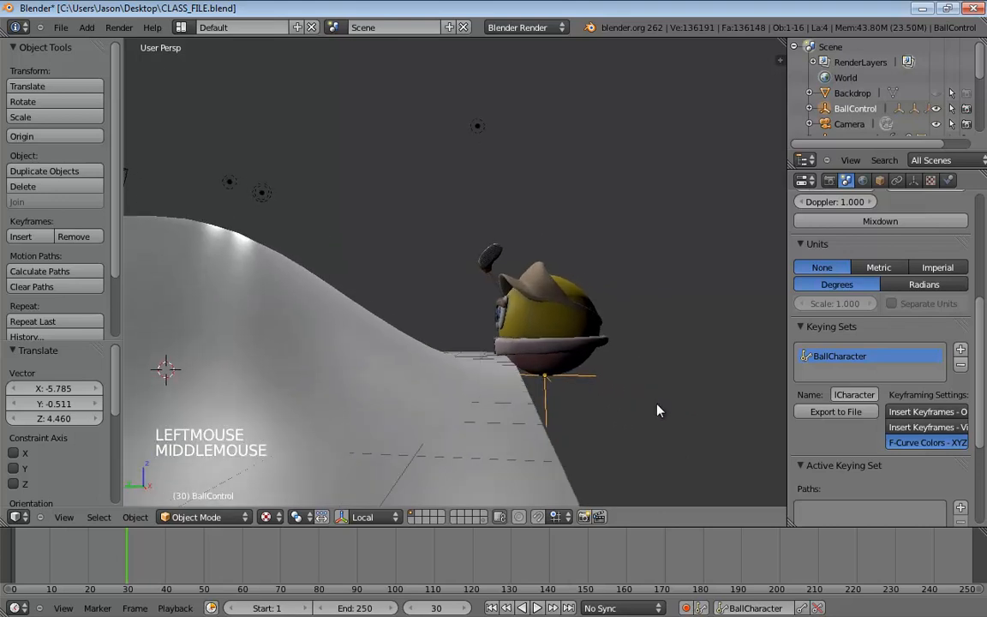
left_click(880, 181)
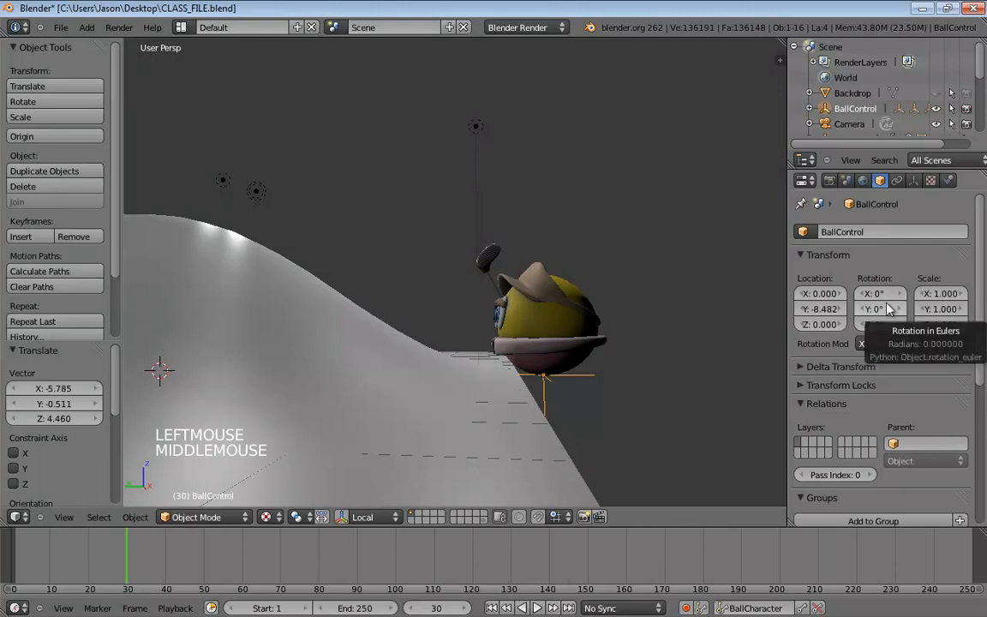
right_click(825, 294)
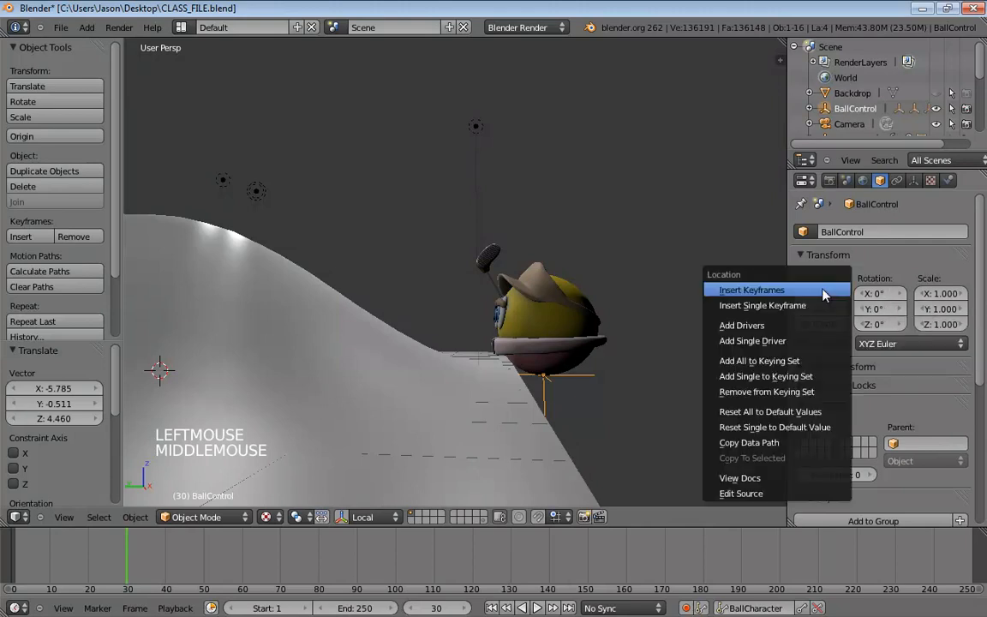
left_click(776, 367)
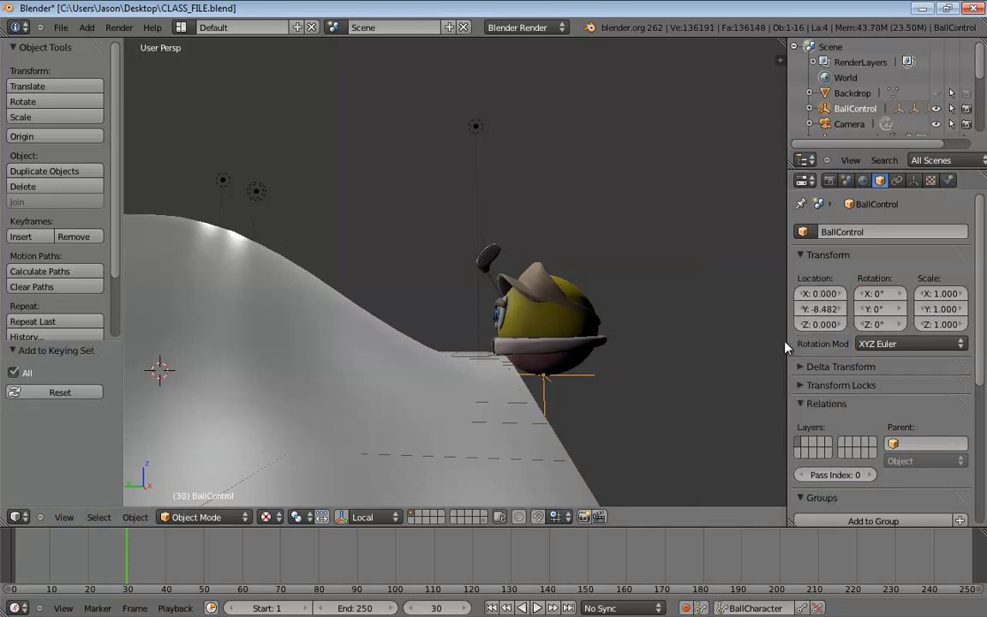
left_click(863, 180)
left_click_drag(982, 297, 978, 363)
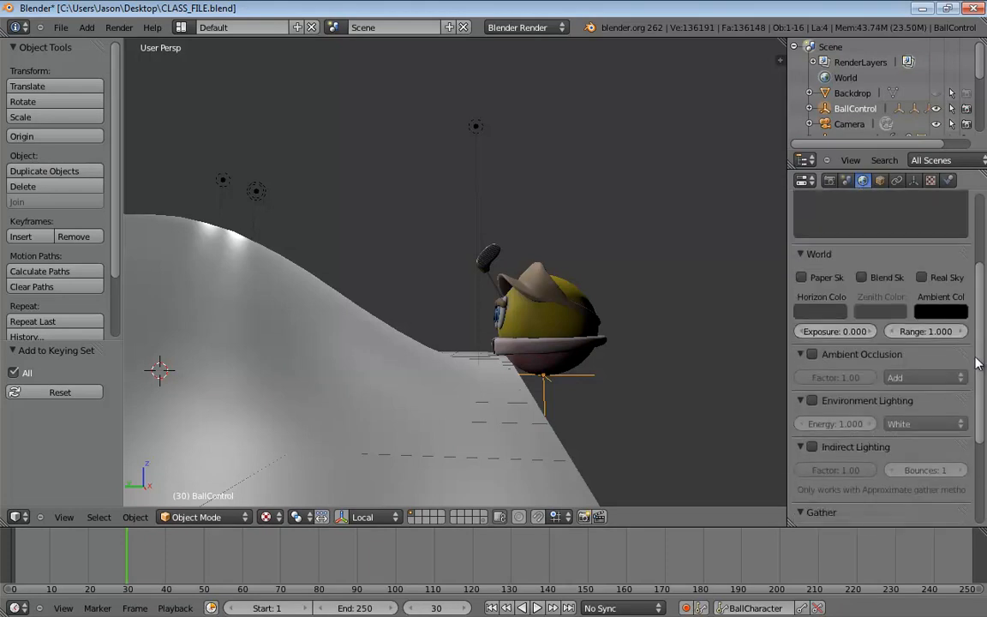
left_click(847, 180)
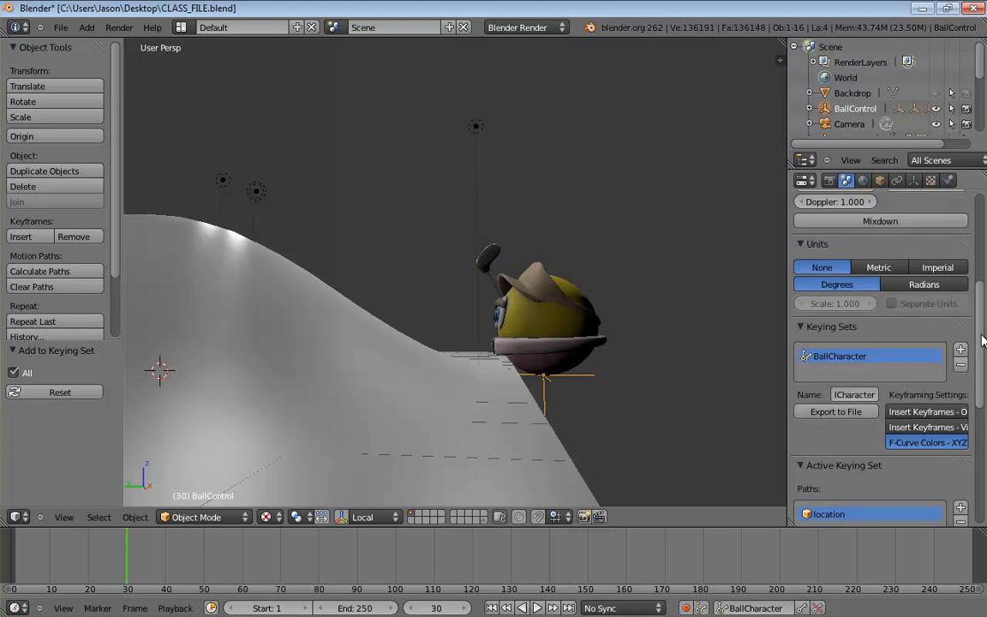
scroll(933, 344, "down", 1)
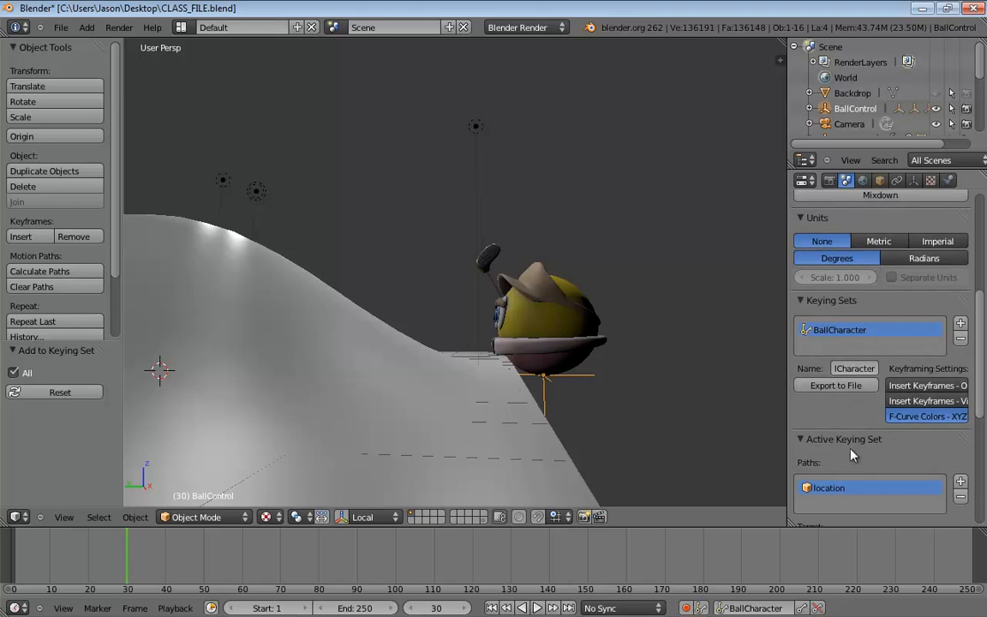
scroll(921, 467, "down", 3)
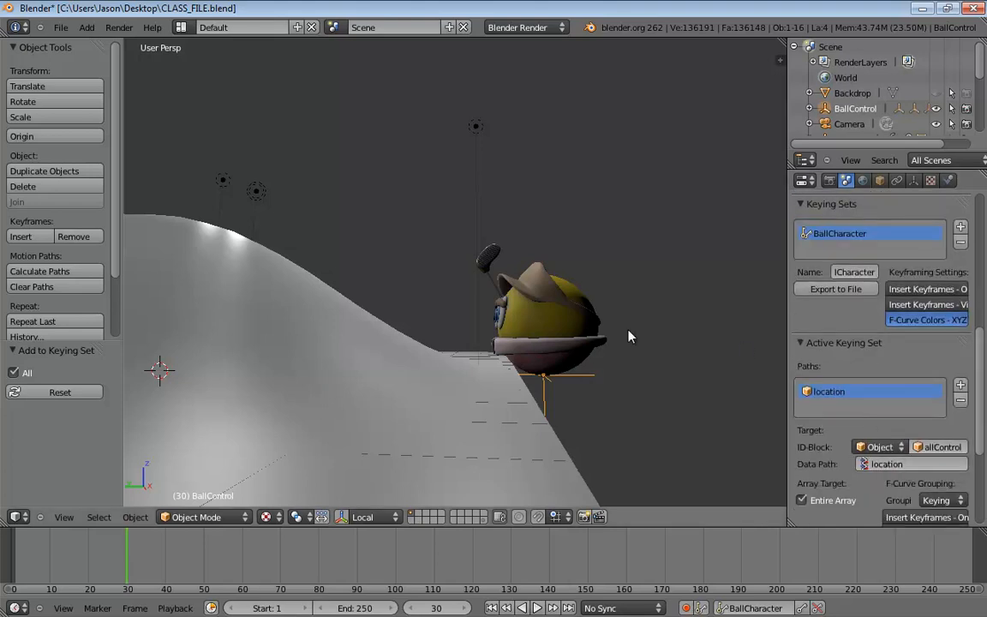
left_click(583, 384)
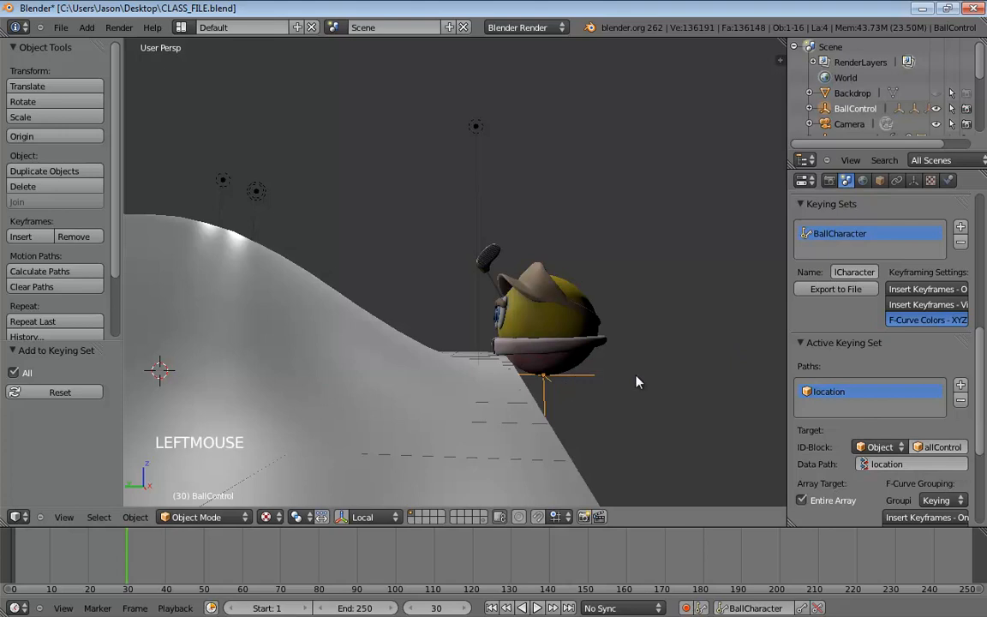
- Expand BallControl's custom properties and add Bend and Club Carry/Swing to the keying set
left_click(880, 182)
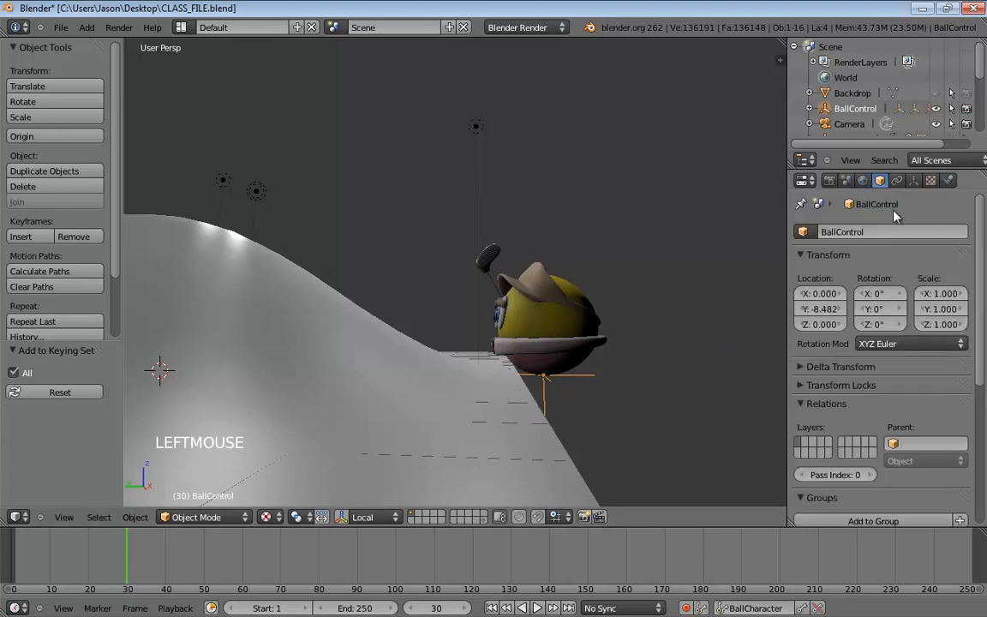
left_click_drag(981, 342, 977, 426)
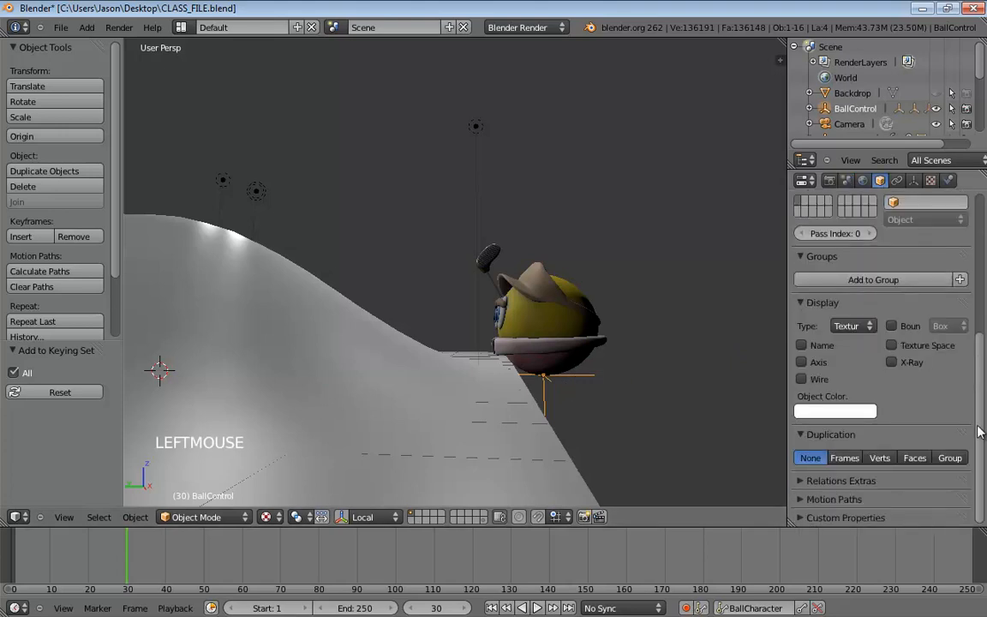
left_click(821, 522)
left_click_drag(976, 359, 976, 465)
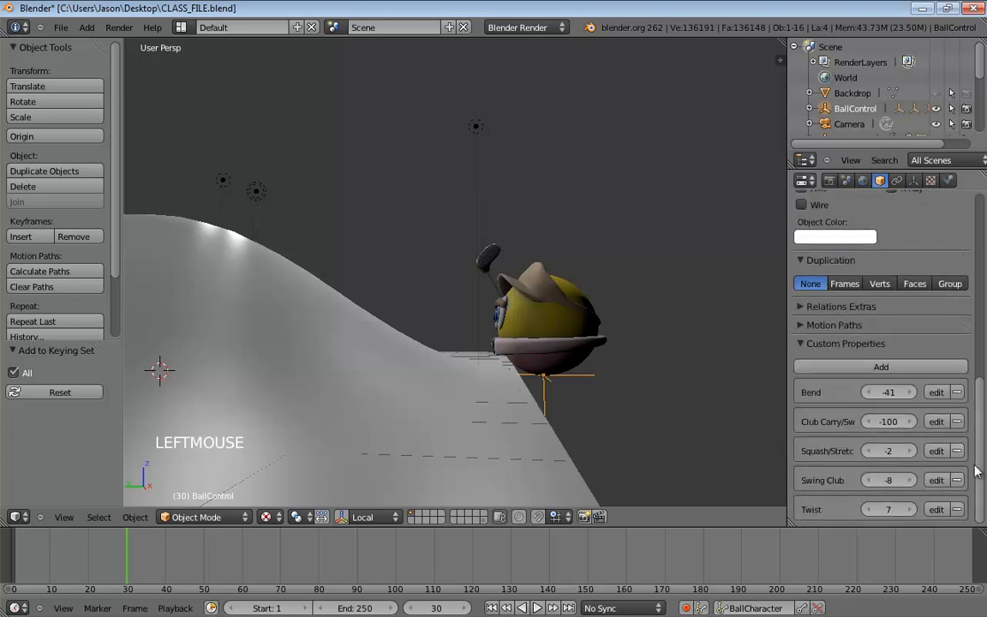
right_click(895, 396)
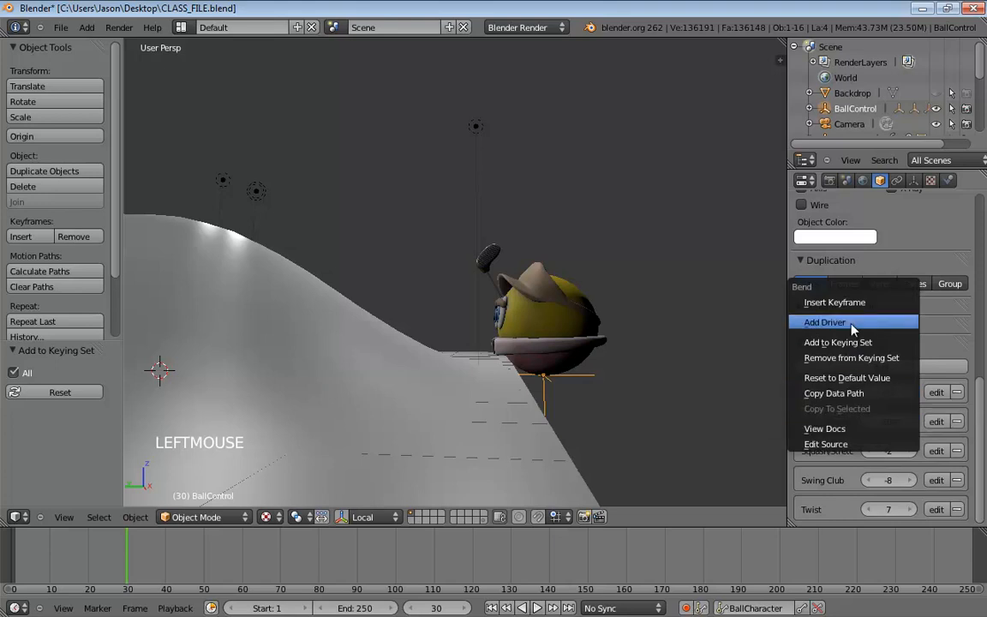
left_click(852, 345)
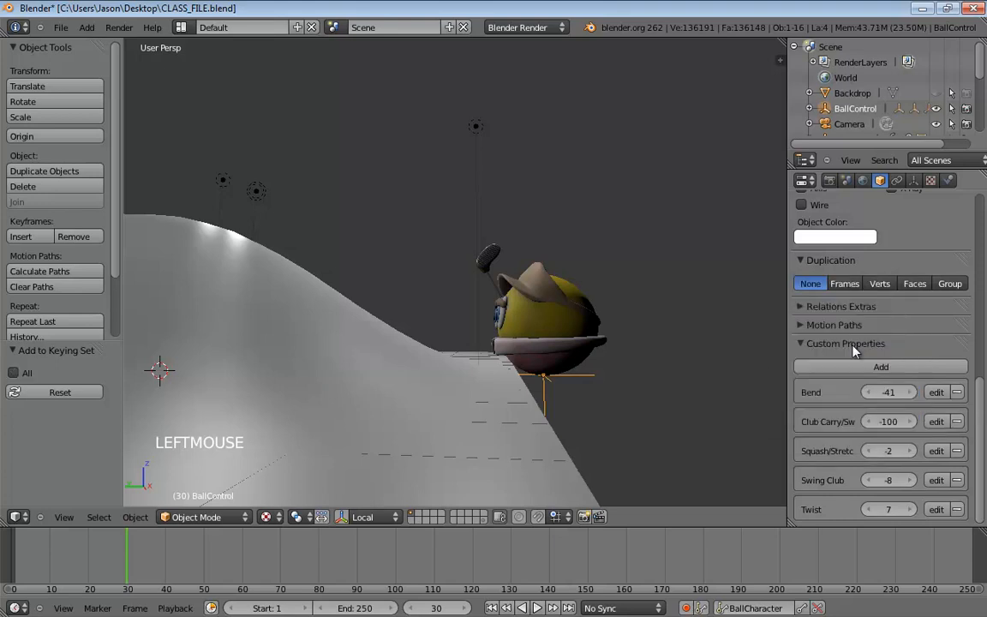
right_click(887, 421)
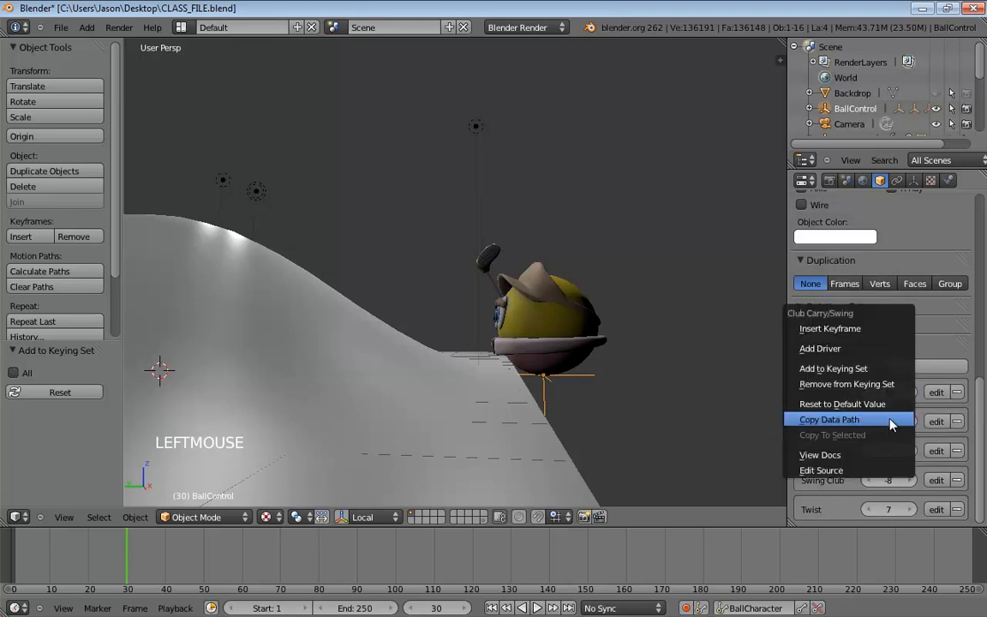
left_click(845, 370)
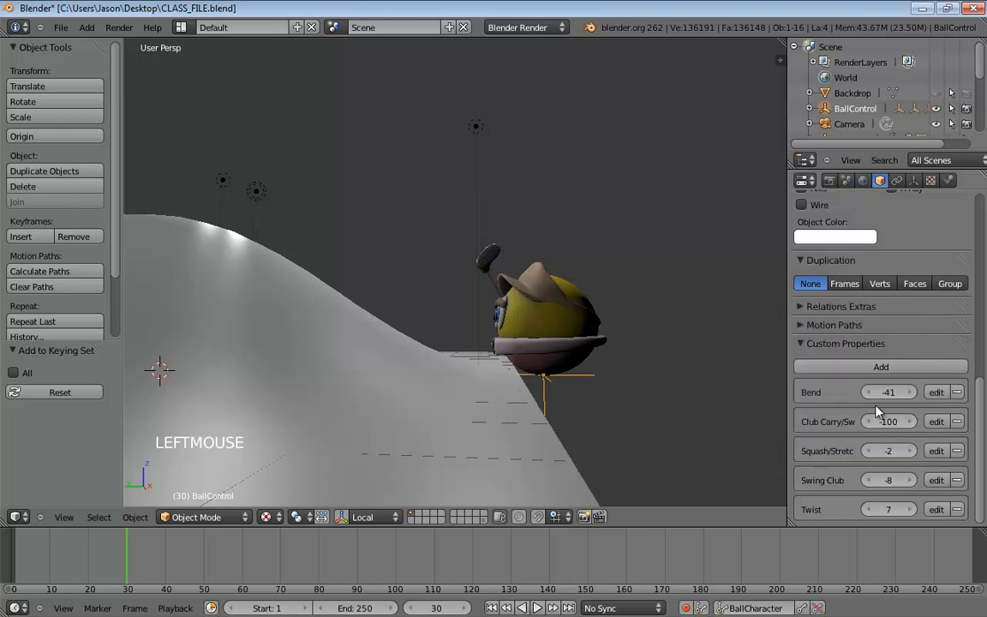
- Add BallControl's Squash/Stretch, Swing Club and Twist properties to the keying set
right_click(890, 453)
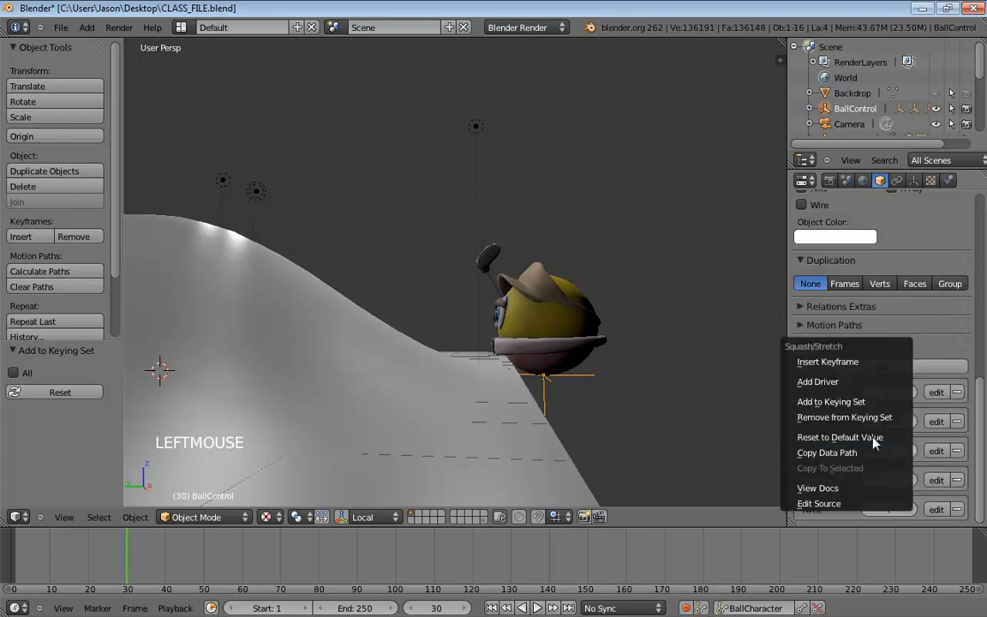
left_click(814, 402)
right_click(882, 480)
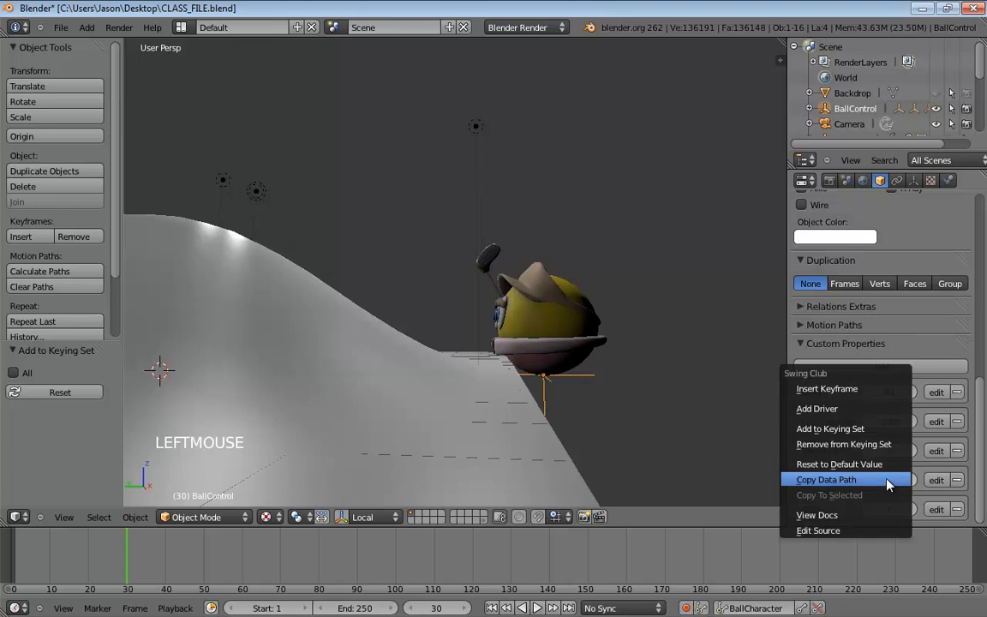
left_click(854, 437)
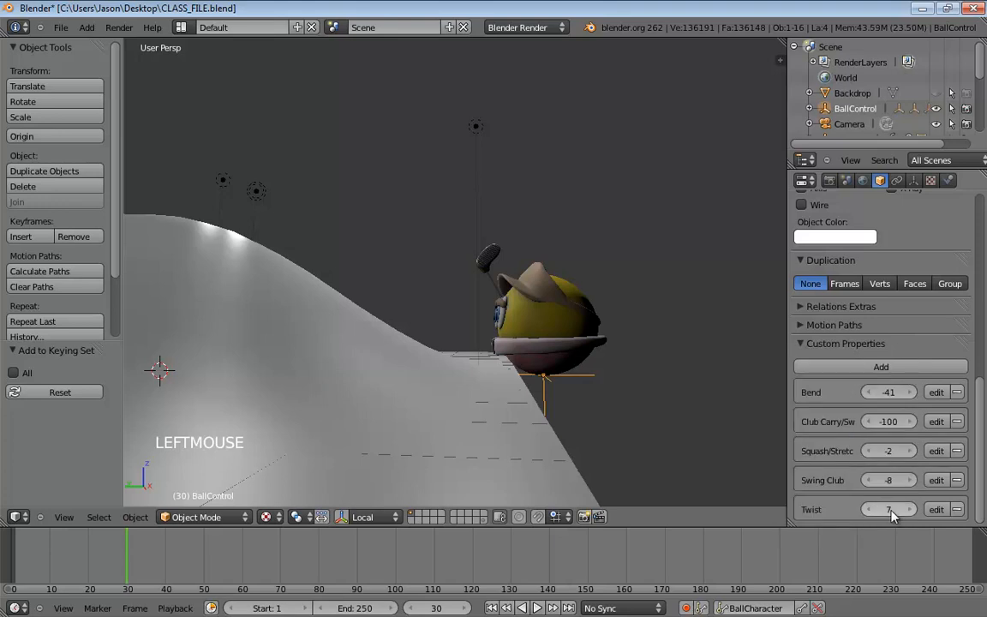
right_click(891, 509)
left_click(855, 463)
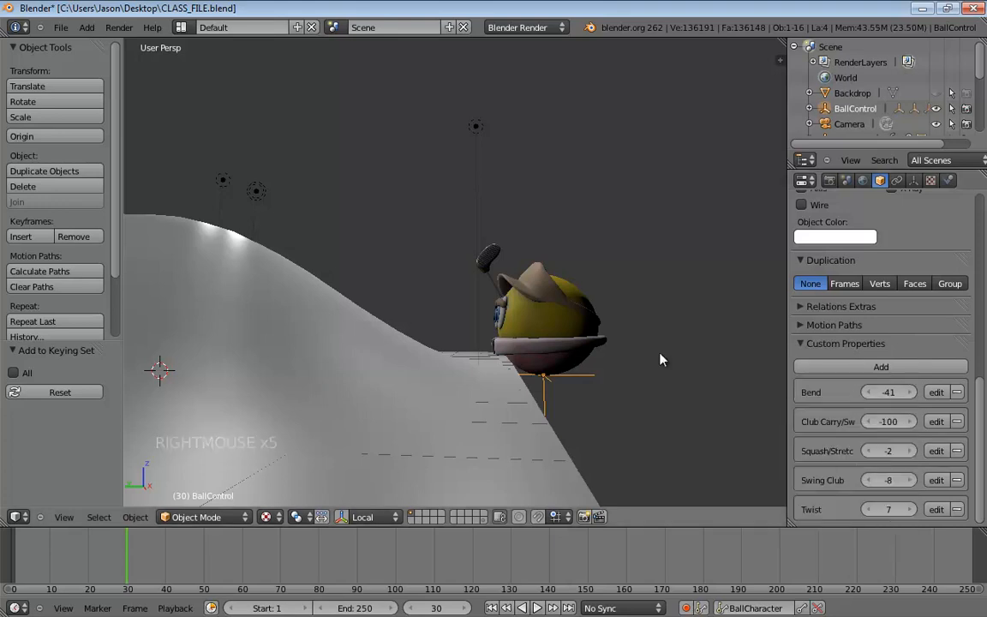
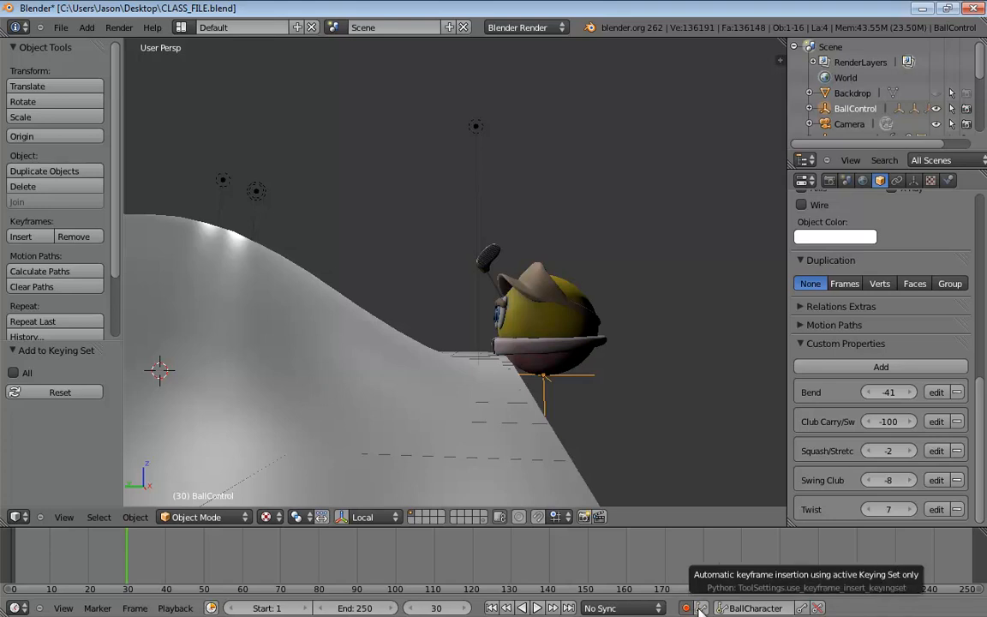
- Make Location the active keying set instead of BallCharacter
left_click(751, 608)
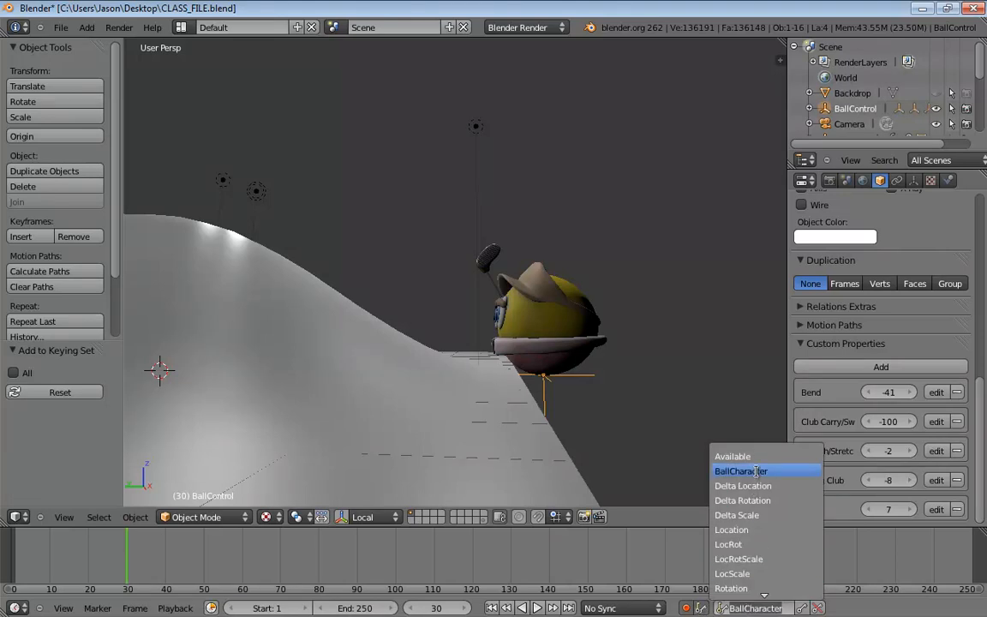
left_click(747, 527)
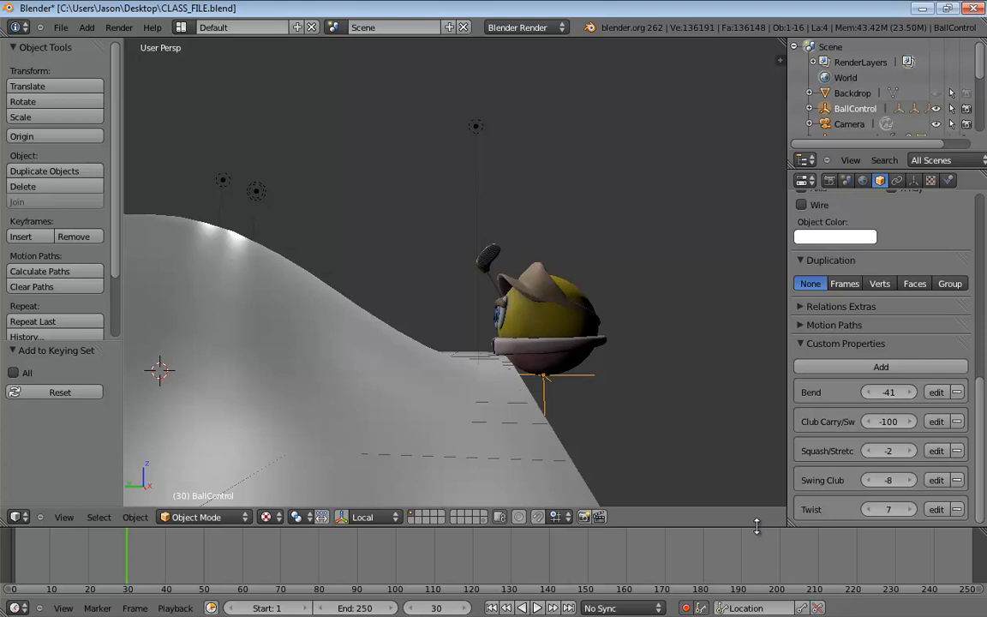
middle_click(585, 380)
middle_click_drag(583, 379, 577, 355)
scroll(597, 377, "down", 1)
scroll(621, 354, "down", 2)
scroll(591, 369, "down", 1)
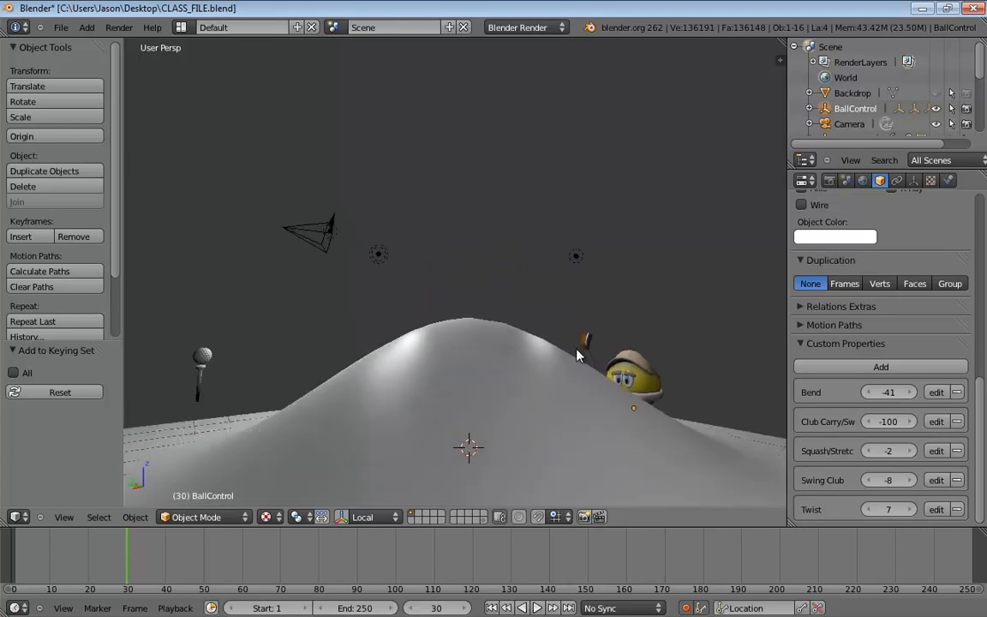
- Align the camera to a view facing the hill from farther back, with the golf ball character near the frame's edge
key("ctrl+alt+KP_0")
scroll(577, 355, "down", 1)
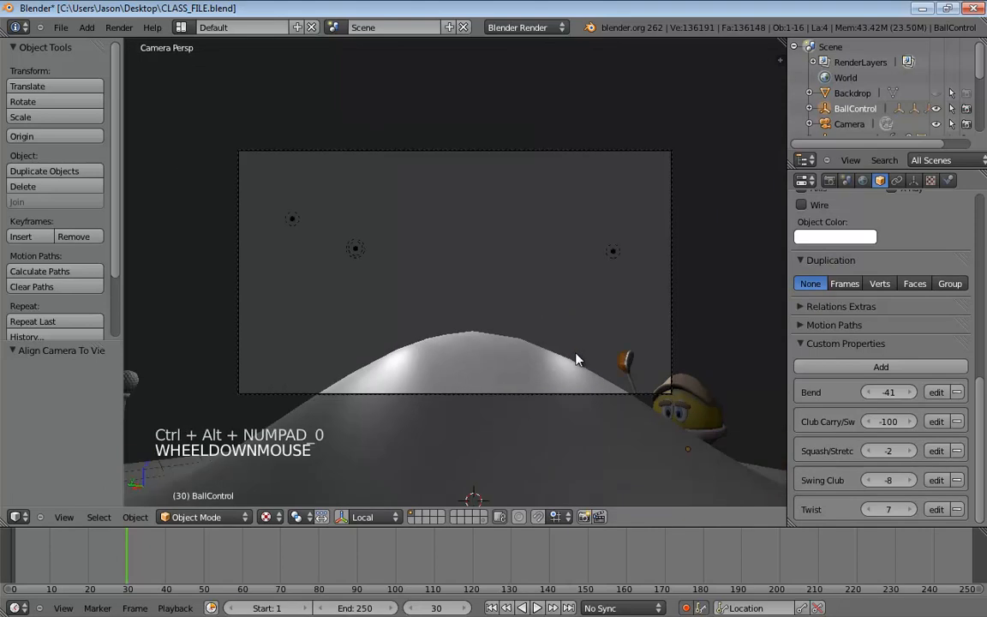
scroll(577, 355, "down", 1)
middle_click_drag(576, 355, 553, 331)
scroll(565, 346, "down", 1)
key("ctrl+alt+KP_0")
middle_click_drag(677, 290, 658, 285, "shift")
key("ctrl+alt+KP_0")
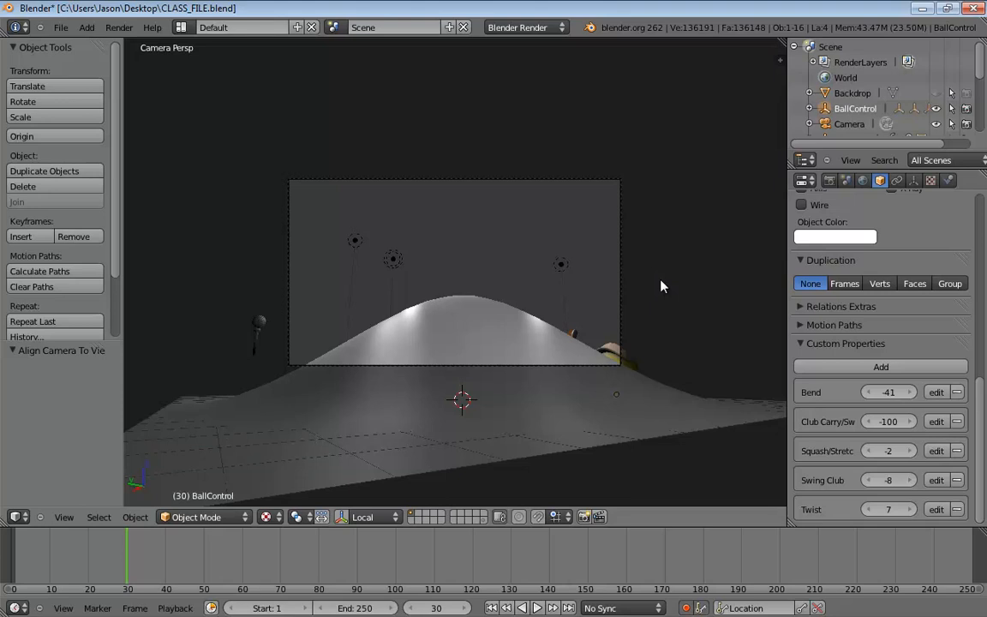
- Keyframe BallControl's location at frame 30 with the Location keying set and go to frame 120
middle_click_drag(661, 285, 598, 313)
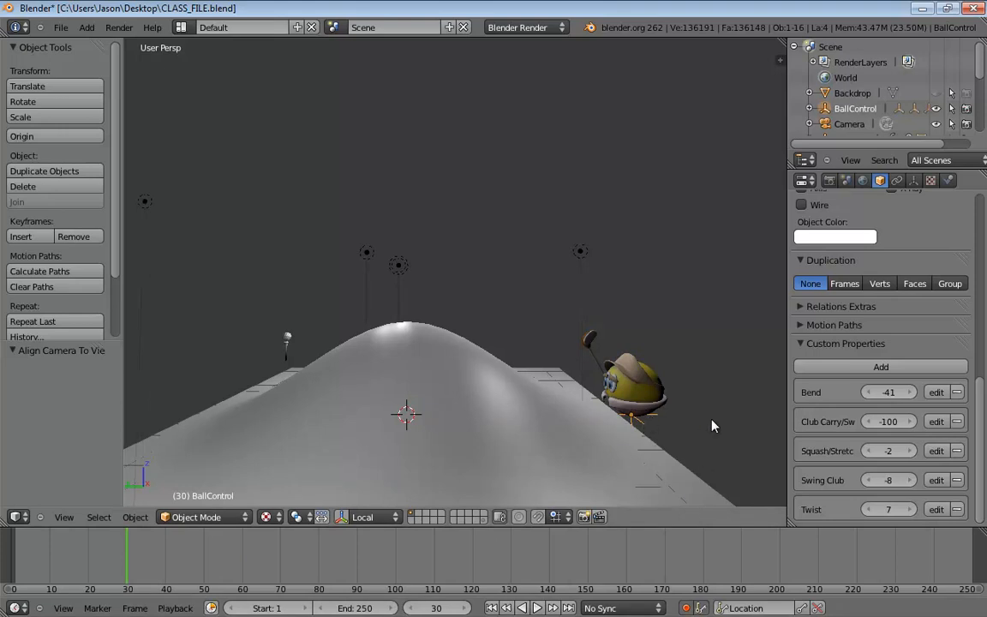
left_click(802, 608)
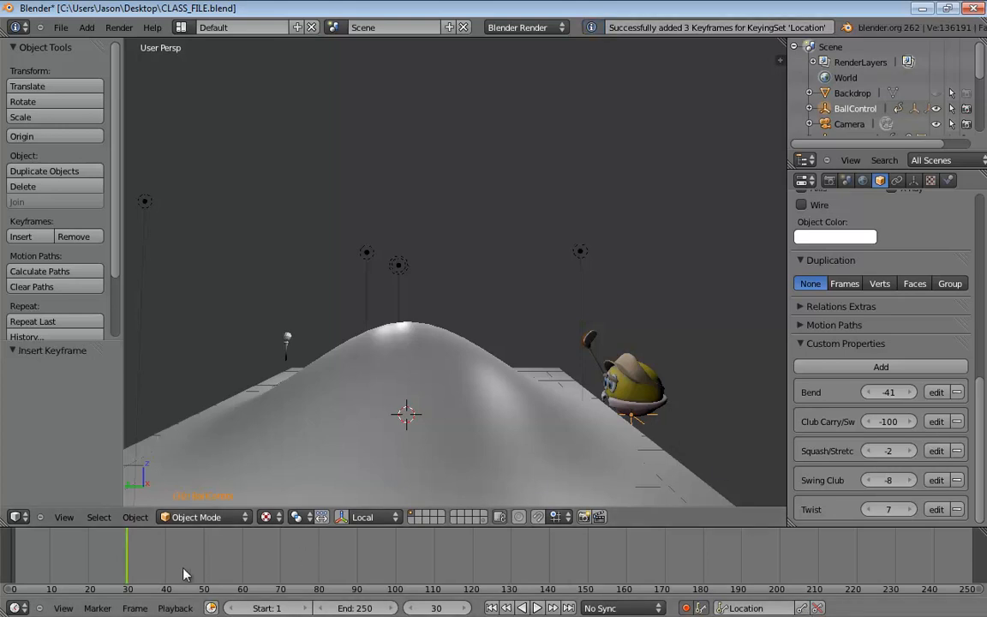
middle_click_drag(561, 415, 505, 387, "shift")
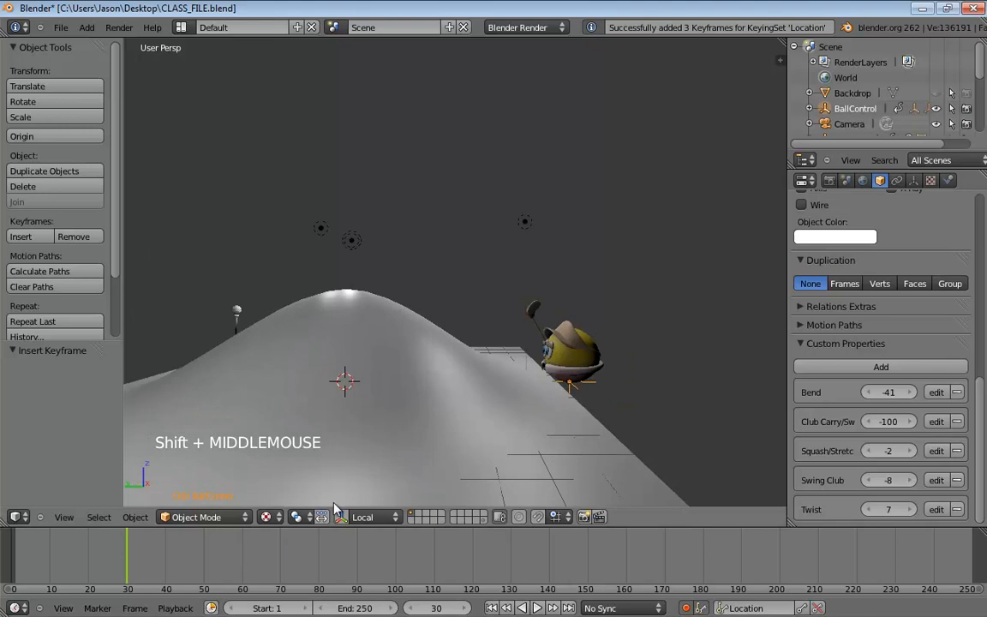
right_click(147, 572)
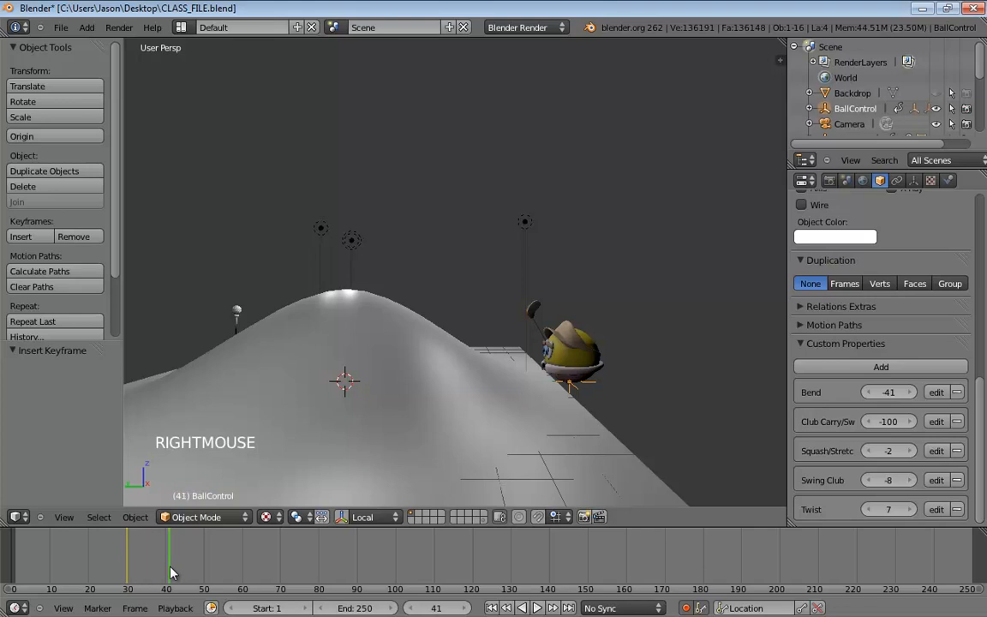
right_click_drag(170, 572, 240, 572)
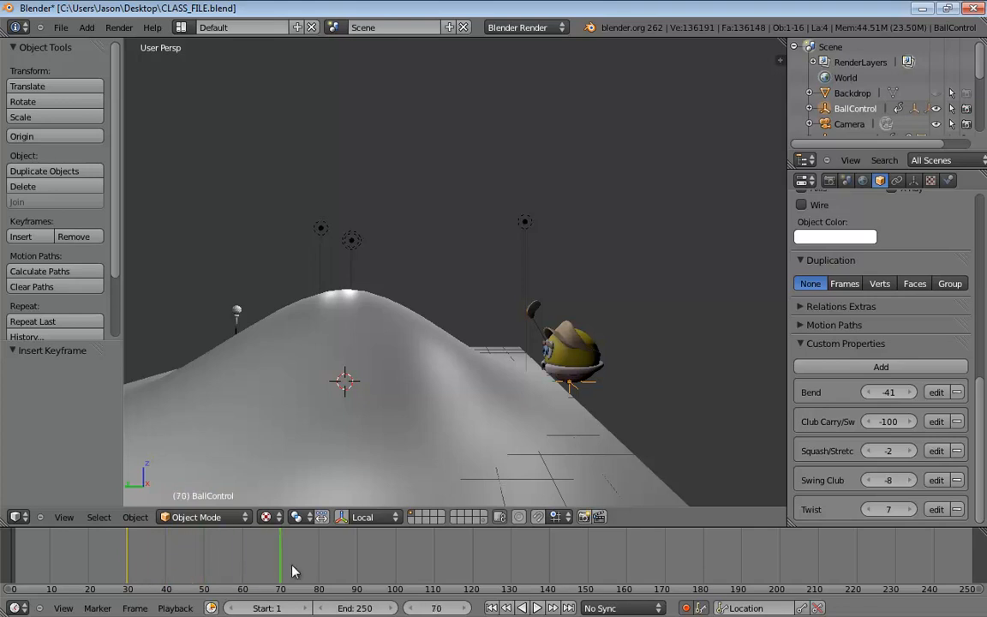
right_click_drag(325, 570, 244, 575)
right_click_drag(331, 579, 355, 579)
left_click_drag(358, 579, 476, 578)
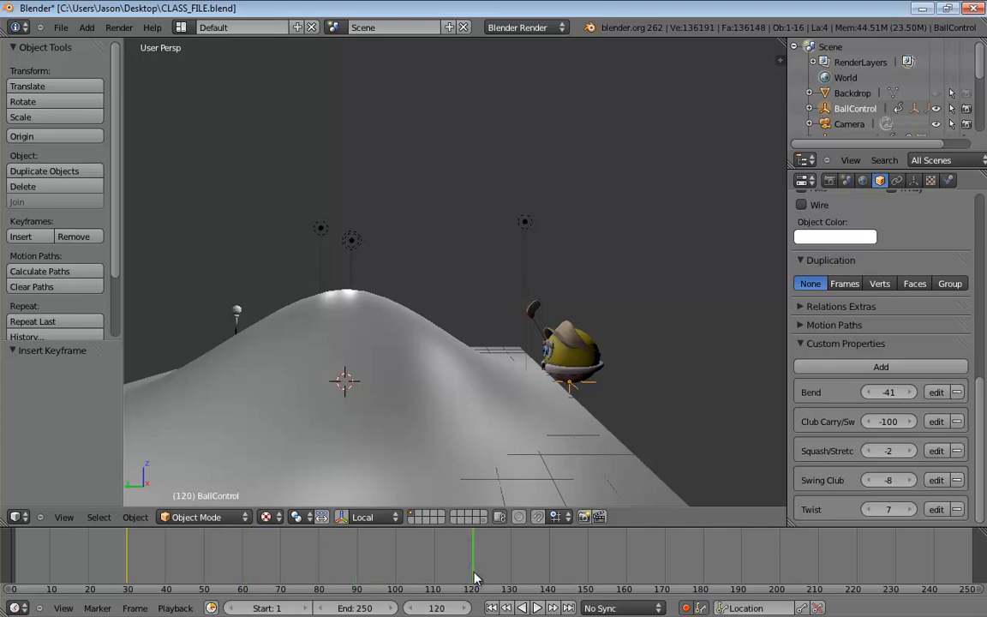
- Move BallControl about 7.218 units along the global Y axis toward the hill's summit at frame 120
middle_click_drag(676, 293, 604, 365)
key("g")
key("y")
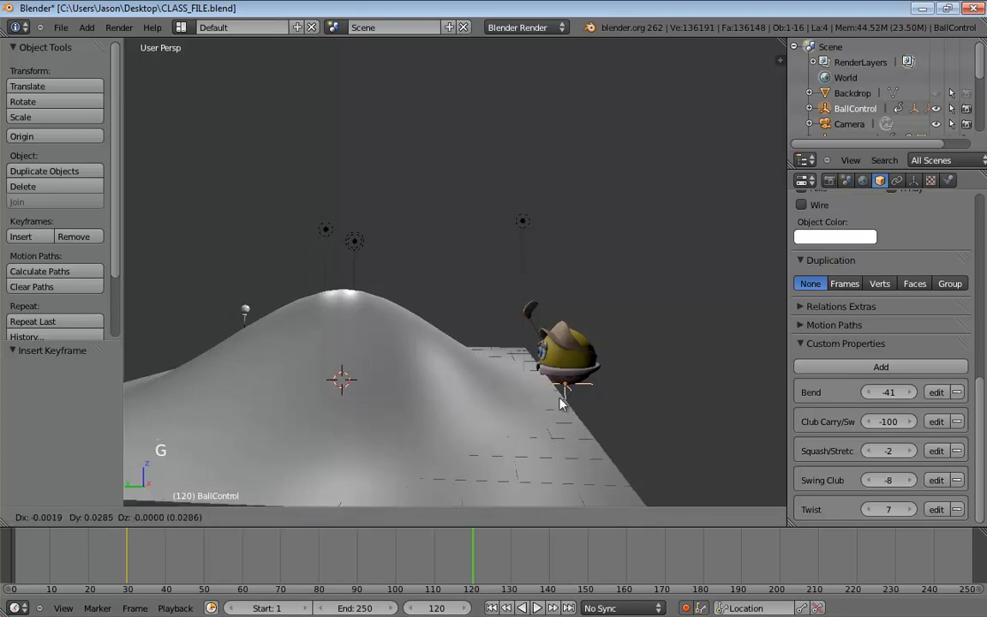
left_click(382, 407)
middle_click(379, 396)
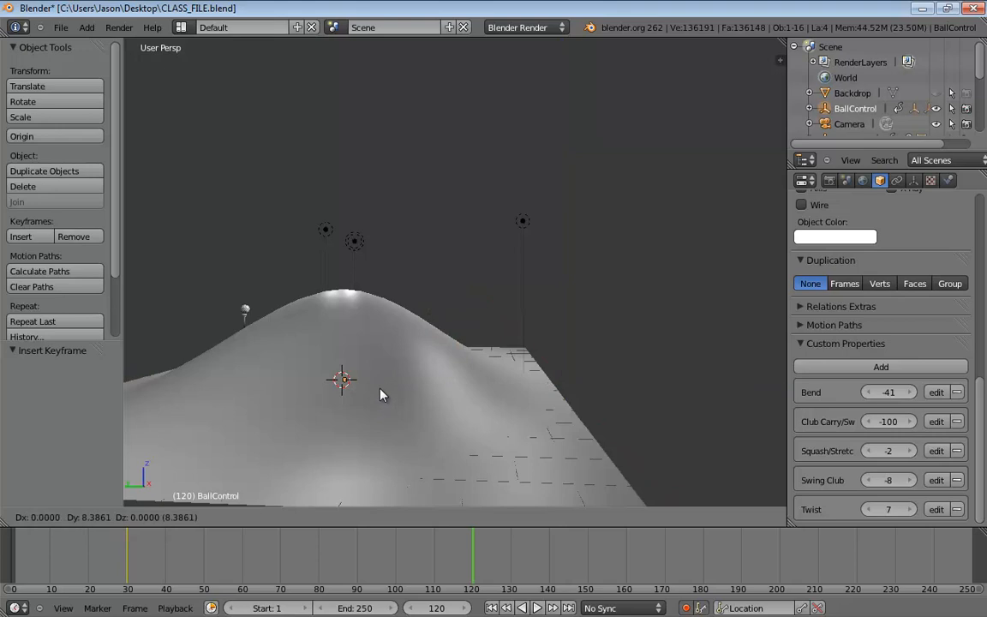
middle_click_drag(380, 390, 391, 288)
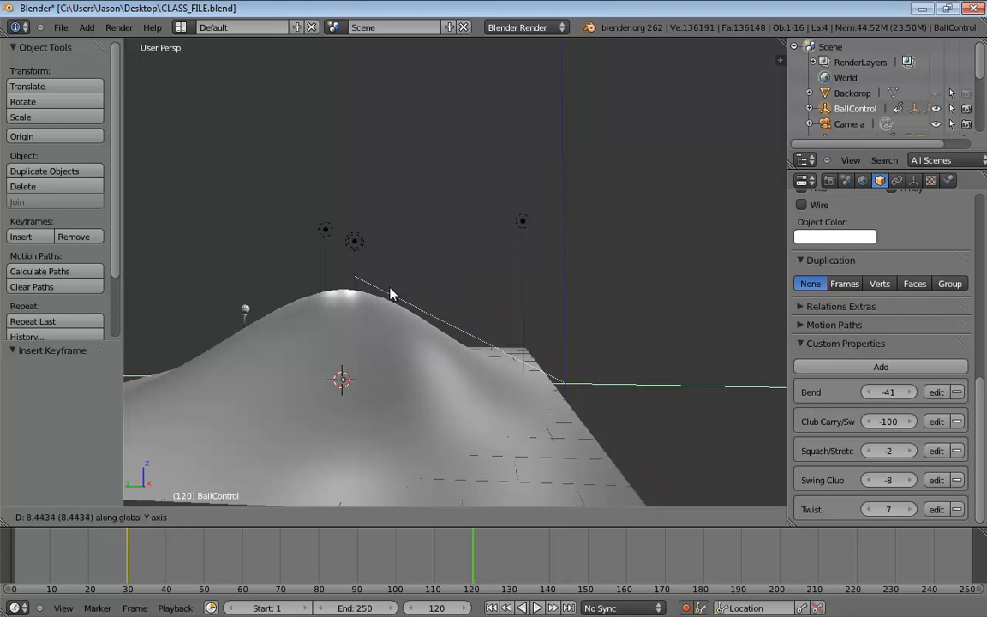
left_click(416, 335)
- Raise BallControl about 3.375 units along the global Z axis so the character sits on the hilltop
key("g")
key("z")
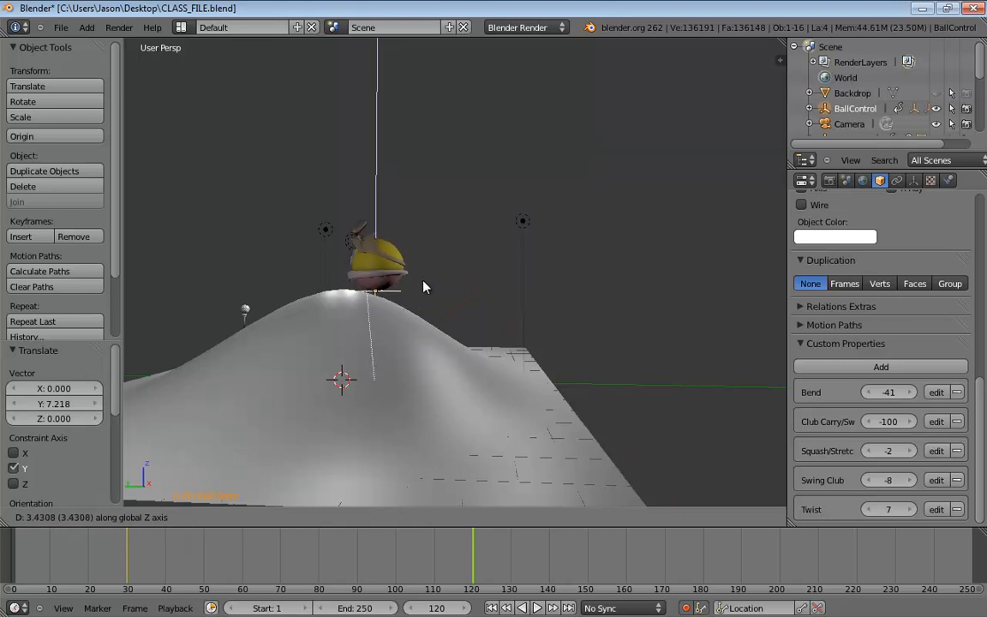
key("z")
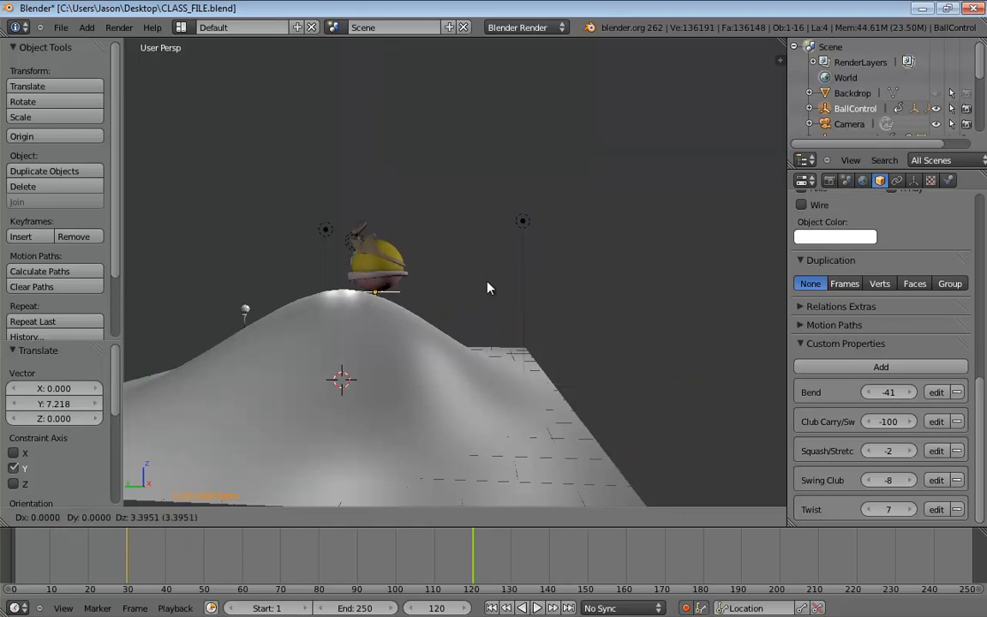
key("z")
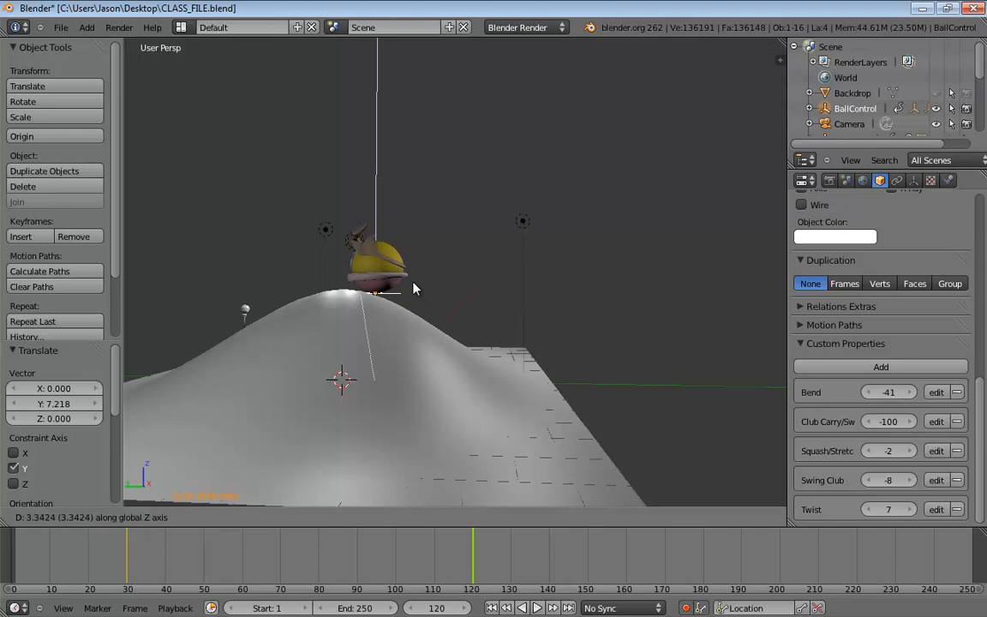
left_click(471, 294)
- Try shifting BallControl along global X and freely across the hilltop, then undo its upward move
key("g")
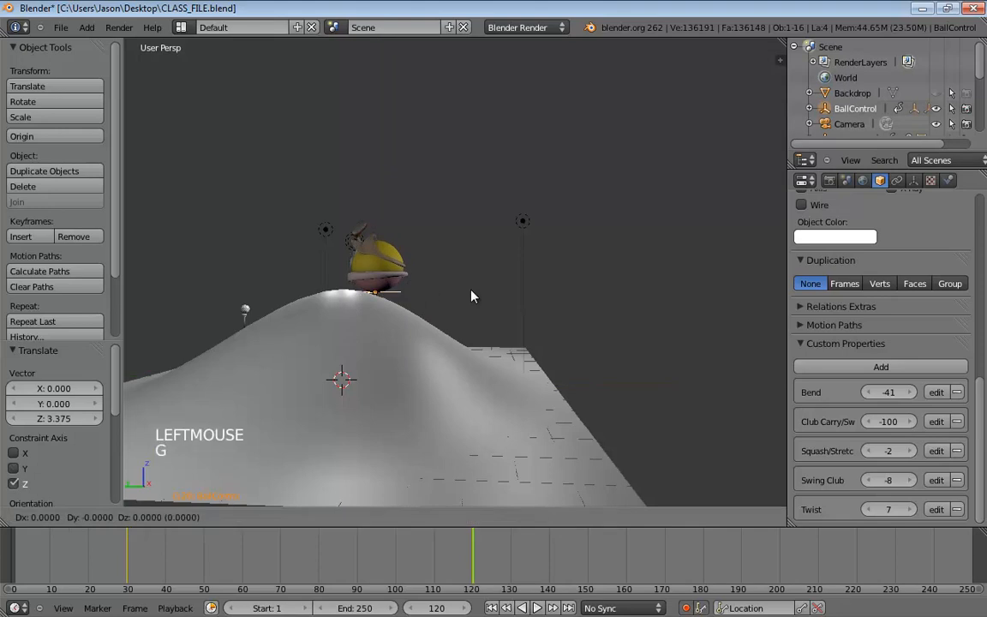
key("x")
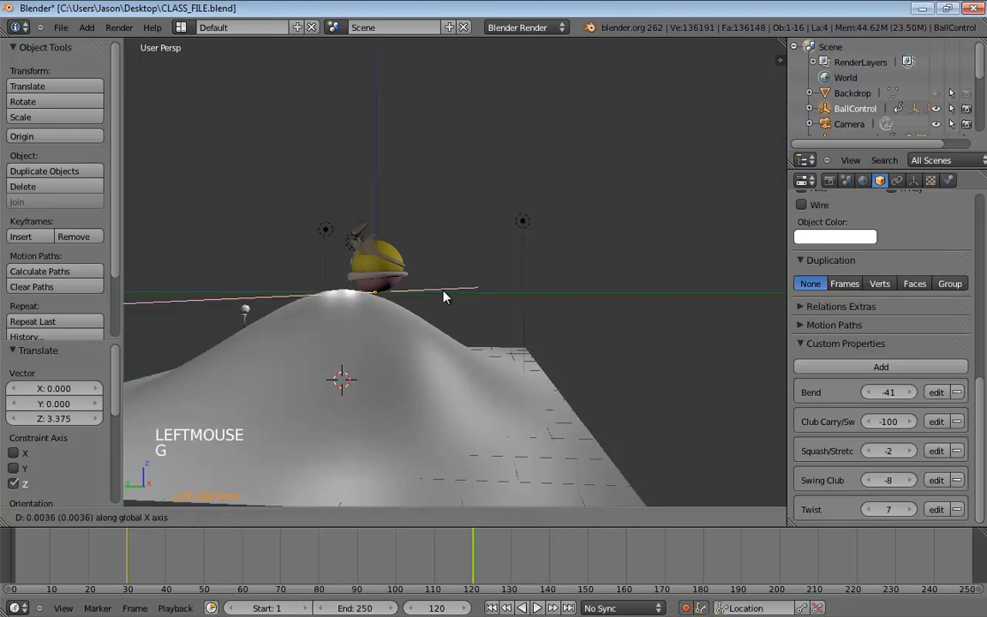
right_click(339, 293)
middle_click_drag(343, 296, 498, 345)
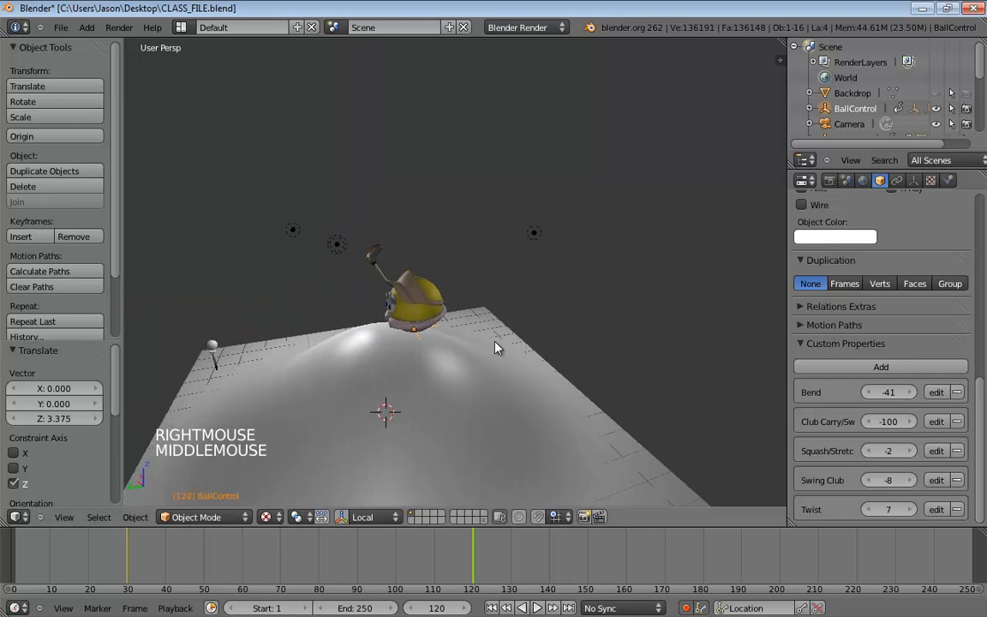
key("g")
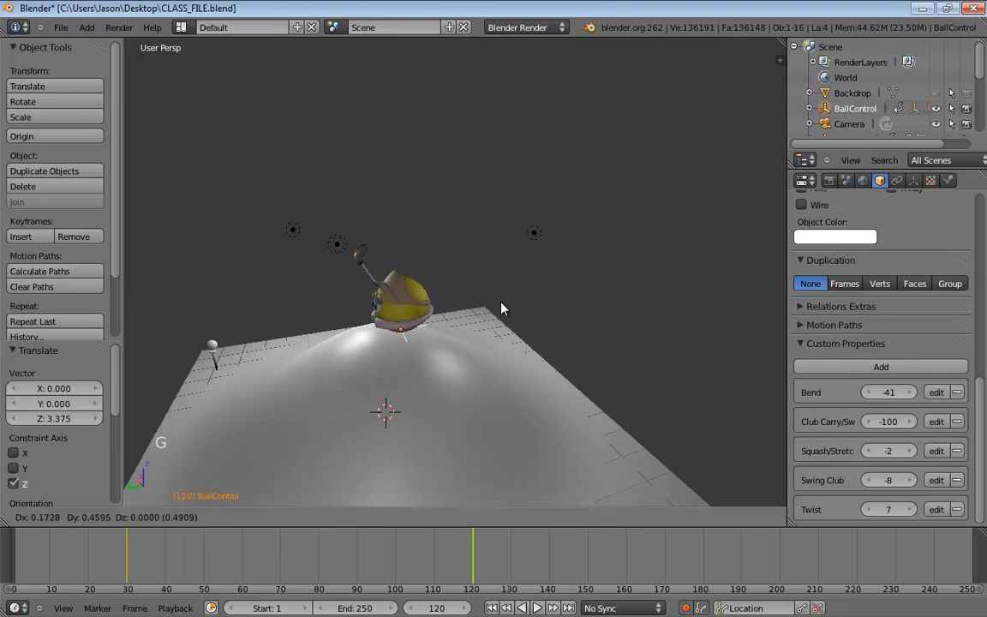
right_click(502, 308)
key("ctrl+z")
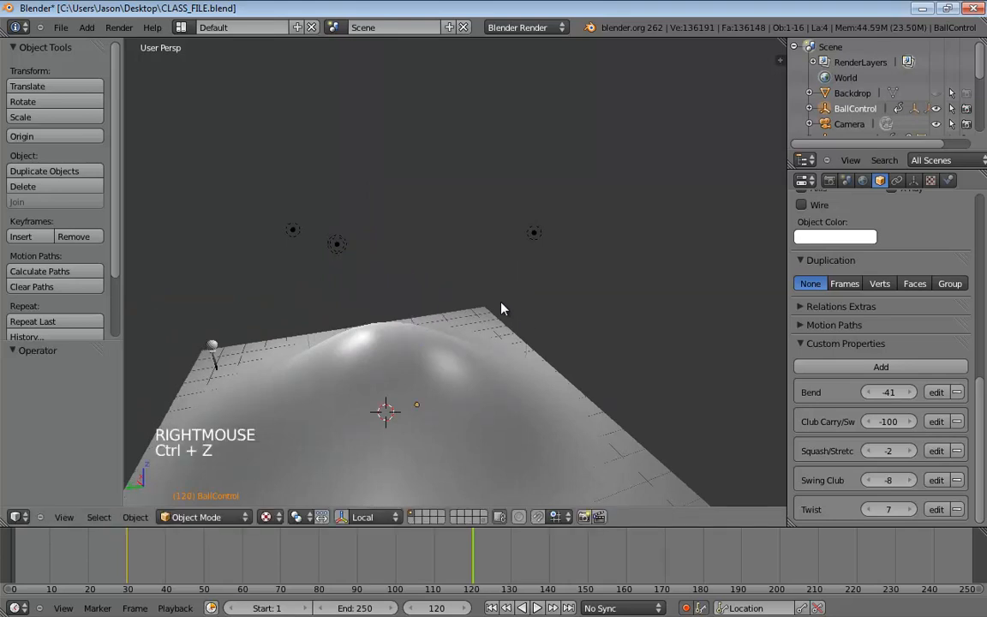
- Raise BallControl about 3.57 along the global Z axis onto the hilltop at frame 120
key("g")
key("x")
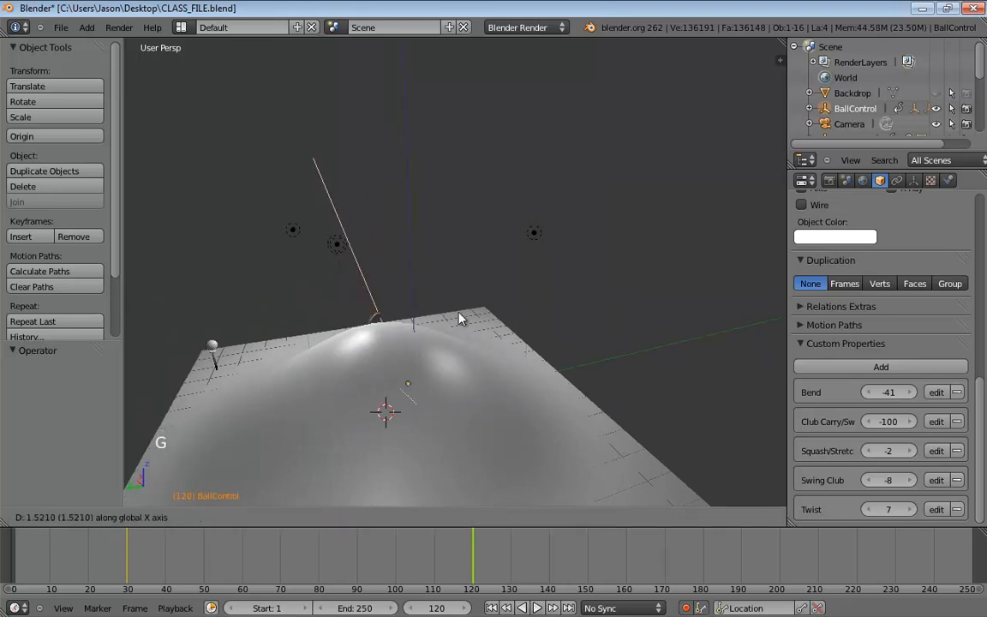
key("z")
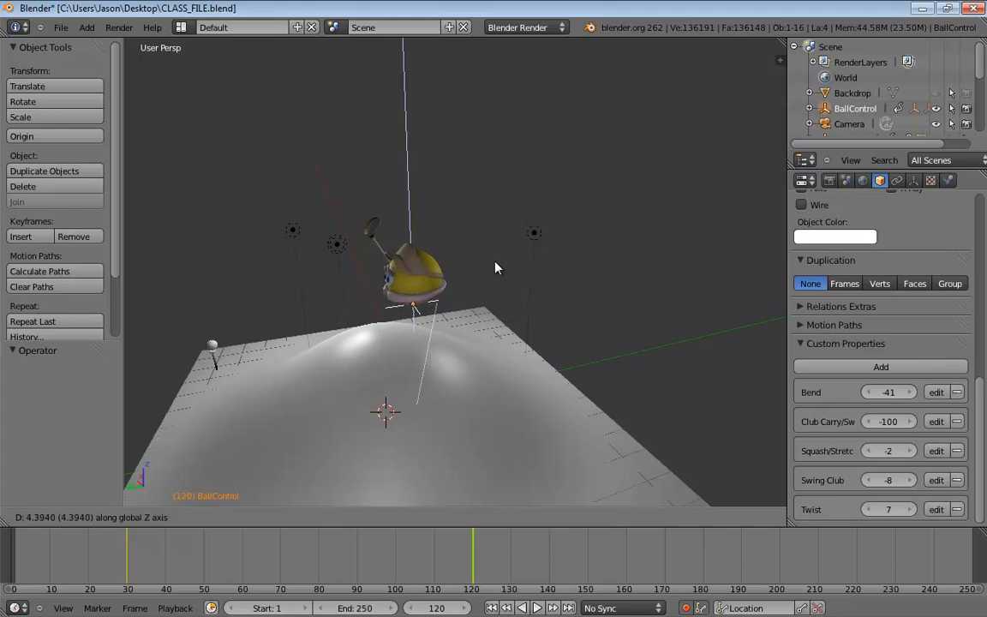
left_click(489, 306)
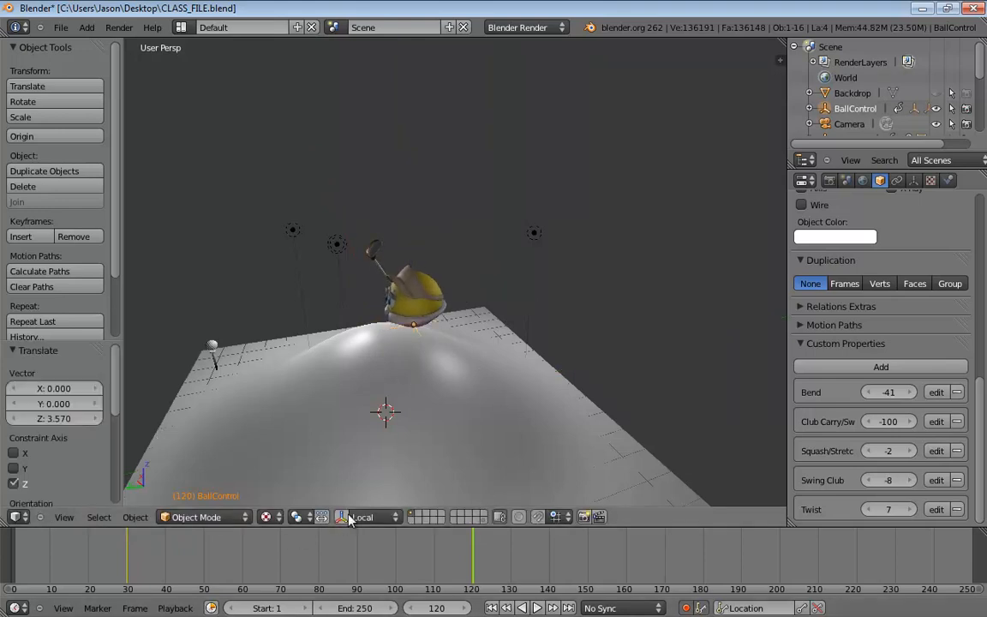
- Show the transform manipulator and shift BallControl about 1.22 along its local Y axis to centre it on the hilltop
key("ctrl+space")
middle_click_drag(410, 403, 437, 390)
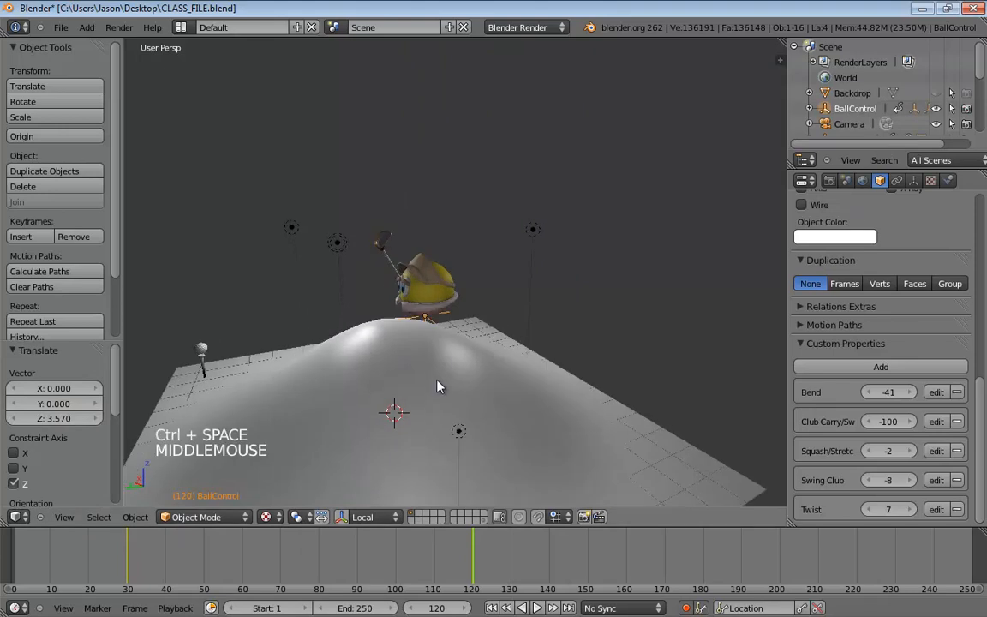
key("ctrl+space")
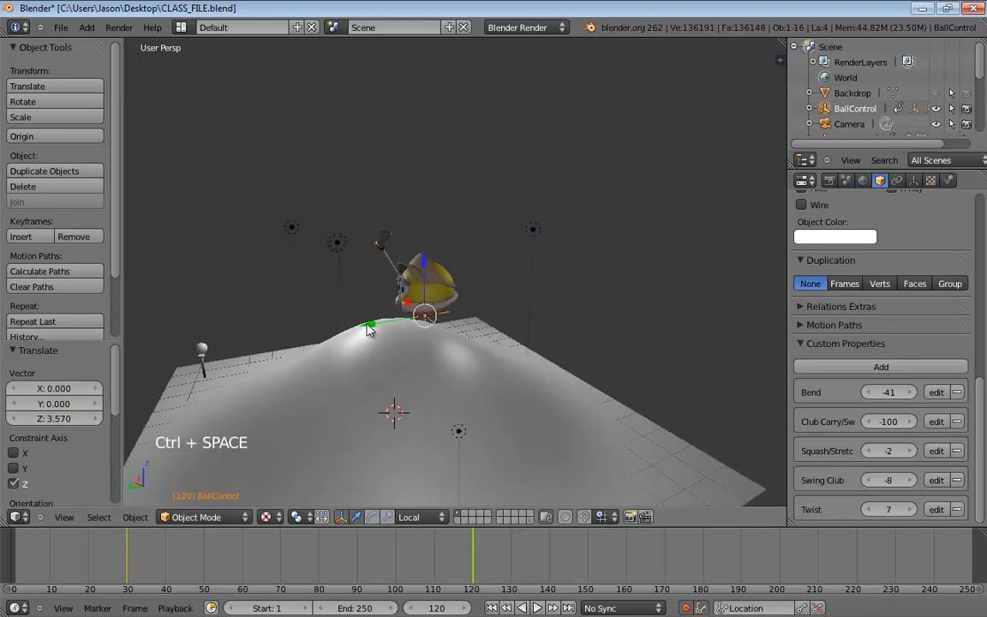
left_click_drag(370, 324, 336, 335)
middle_click_drag(497, 365, 522, 336)
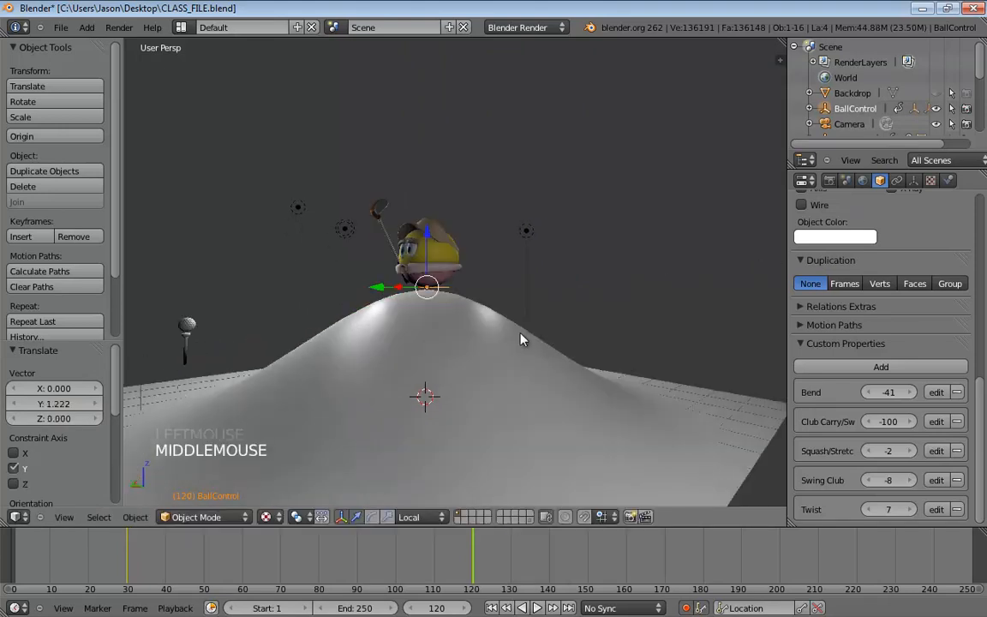
- Split the 3D view into upper and lower areas and change the lower area to a Graph Editor
mouse_move(465, 575)
right_mouse_down()
mouse_move(150, 575)
mouse_move(475, 564)
right_mouse_up()
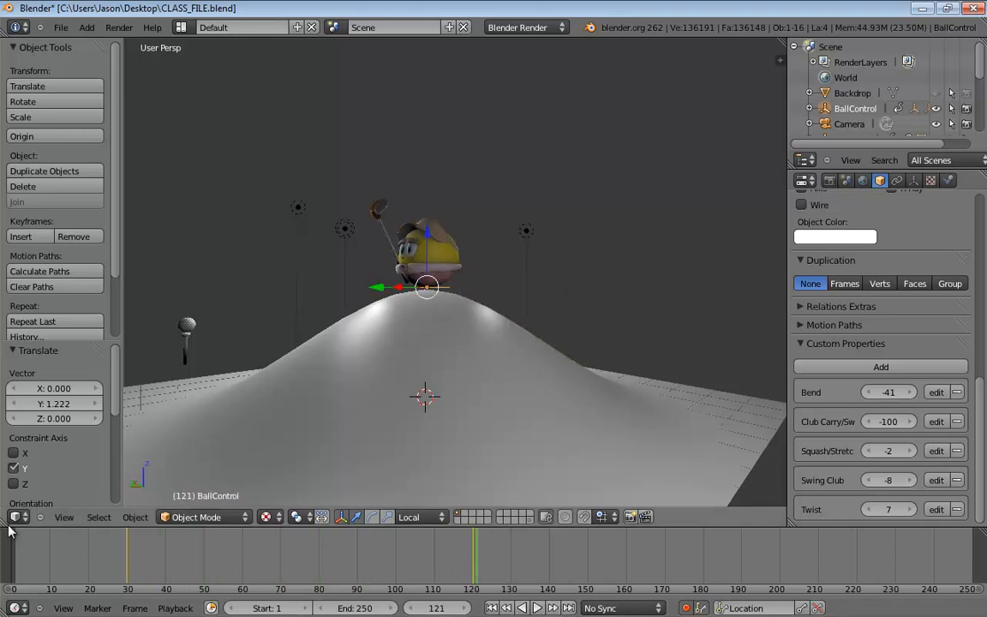
left_click_drag(3, 524, 28, 291)
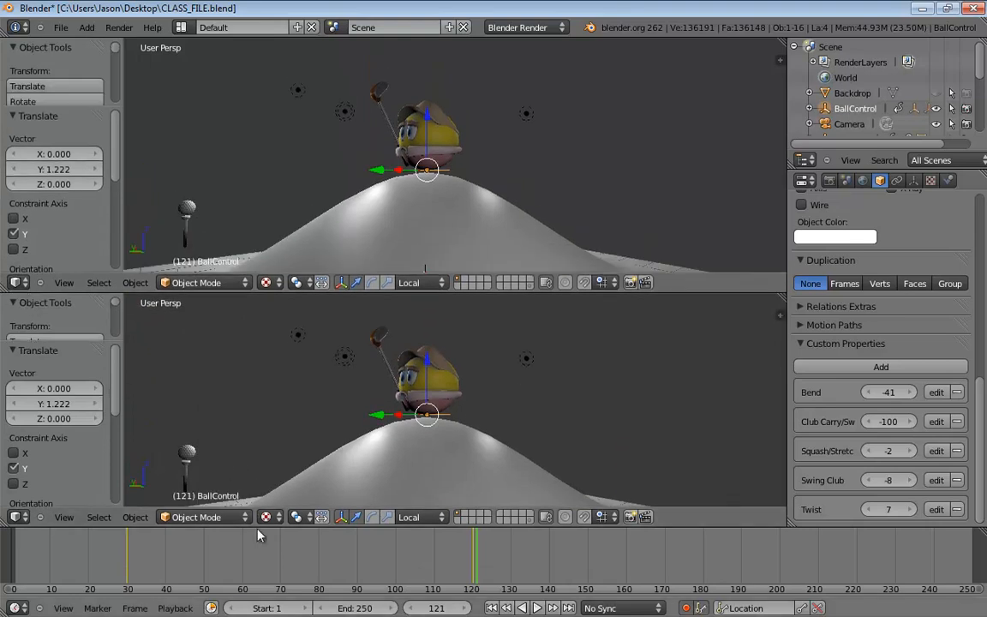
left_click(236, 518)
left_click(18, 517)
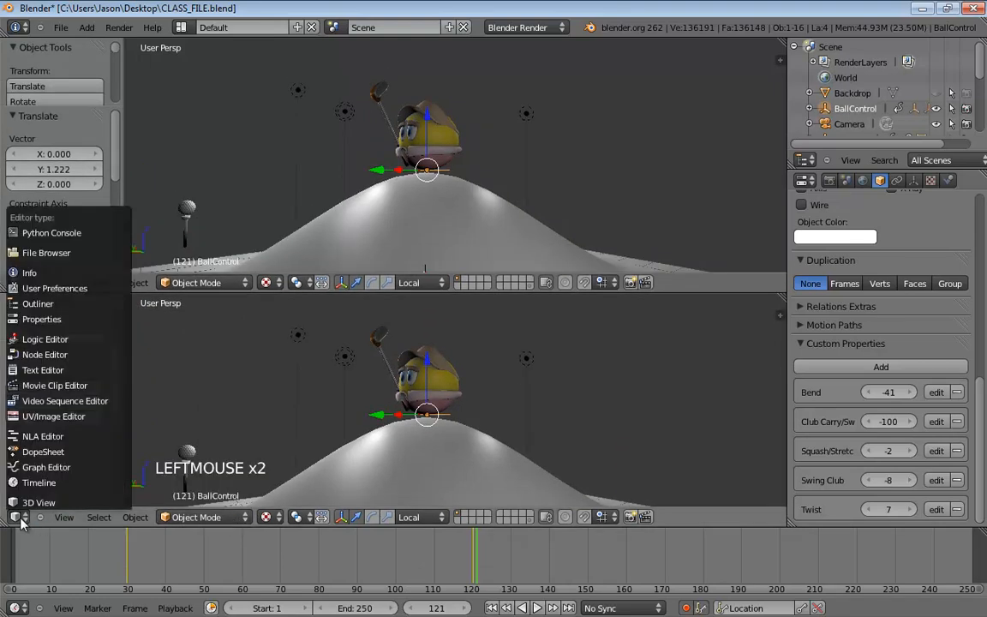
left_click(27, 426)
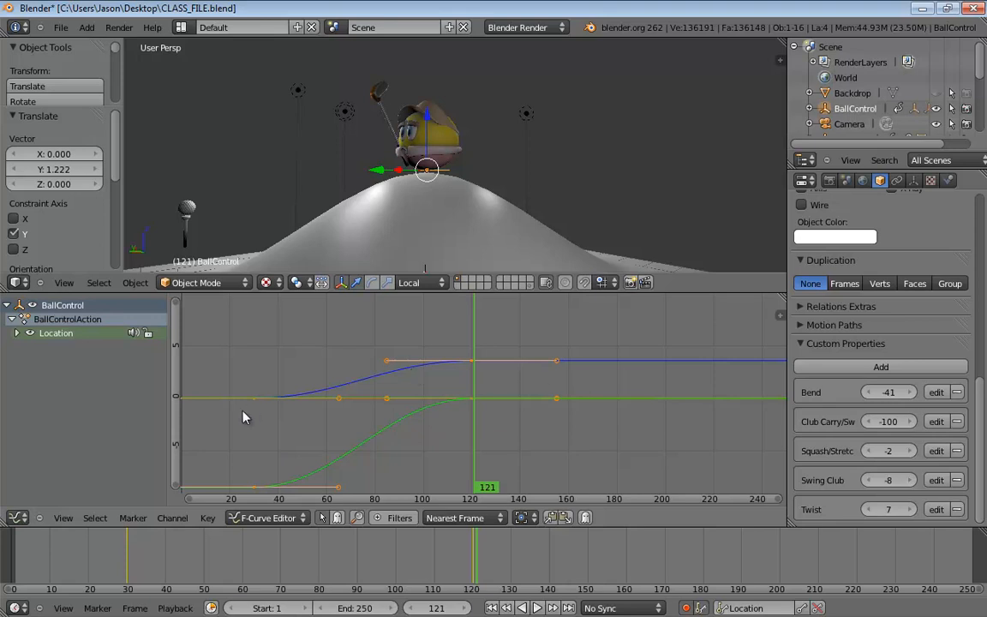
- Set the interpolation of all BallControl location keyframes to Linear
key("t")
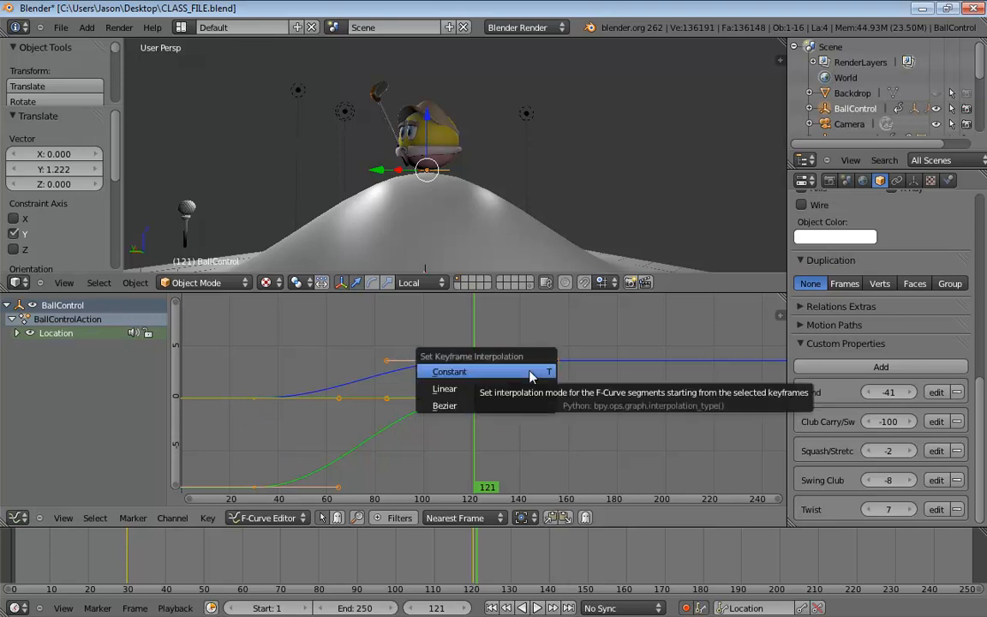
left_click(507, 391)
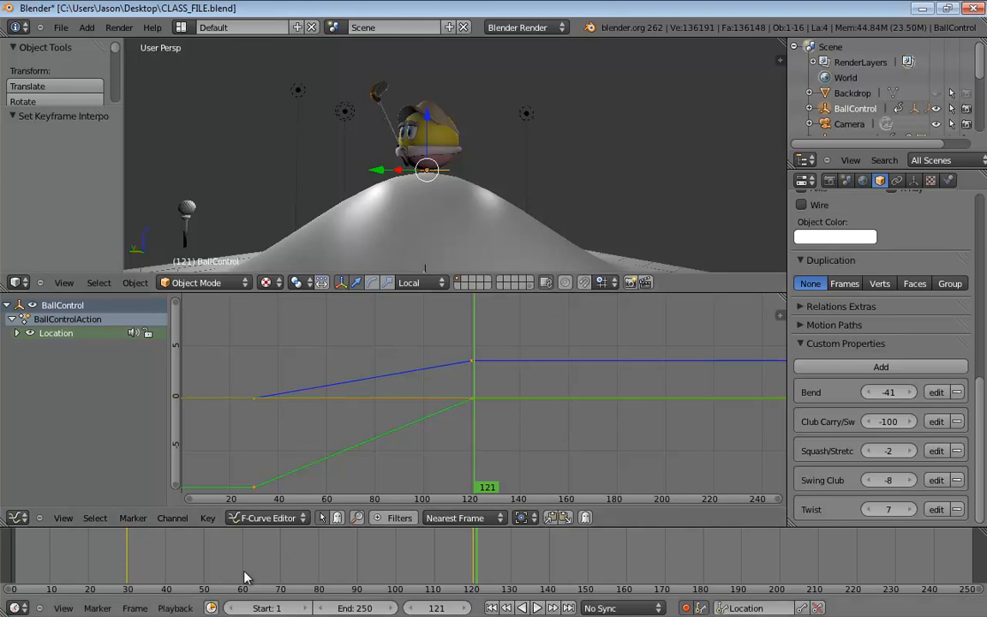
- Fit BallControl to the hill slope, lowering it about 0.47 along Z at frame 60 and raising it about 0.46 at frame 90
middle_click_drag(241, 572, 243, 573)
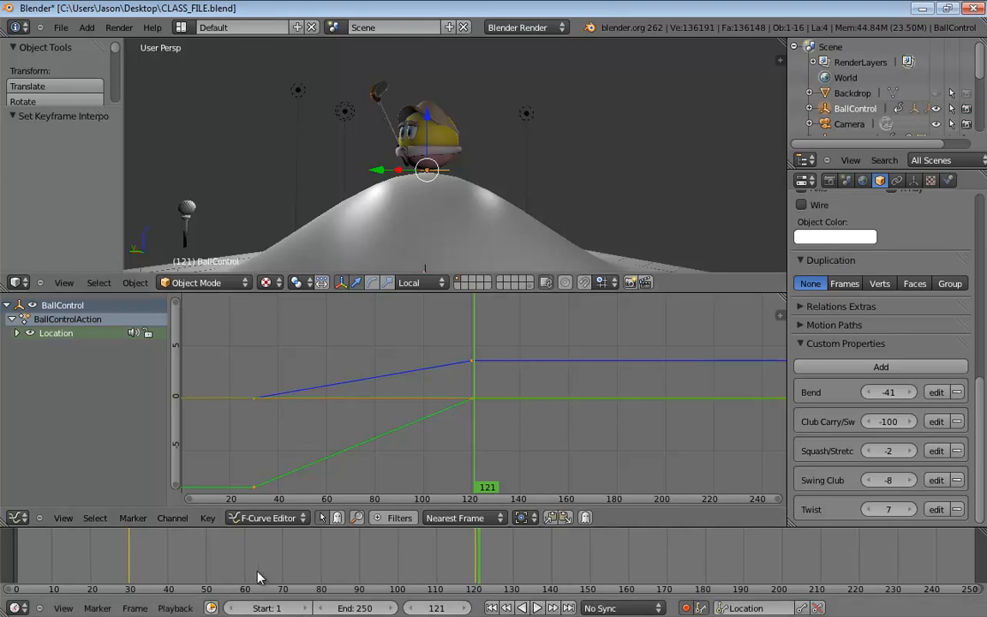
right_click(245, 578)
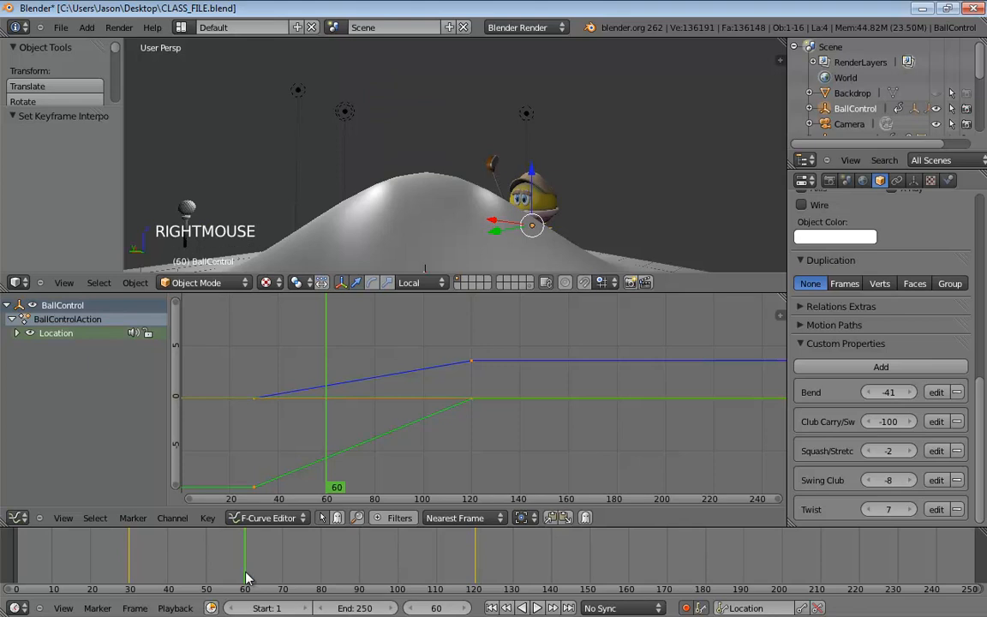
middle_click_drag(617, 203, 574, 170)
left_click_drag(496, 168, 493, 187)
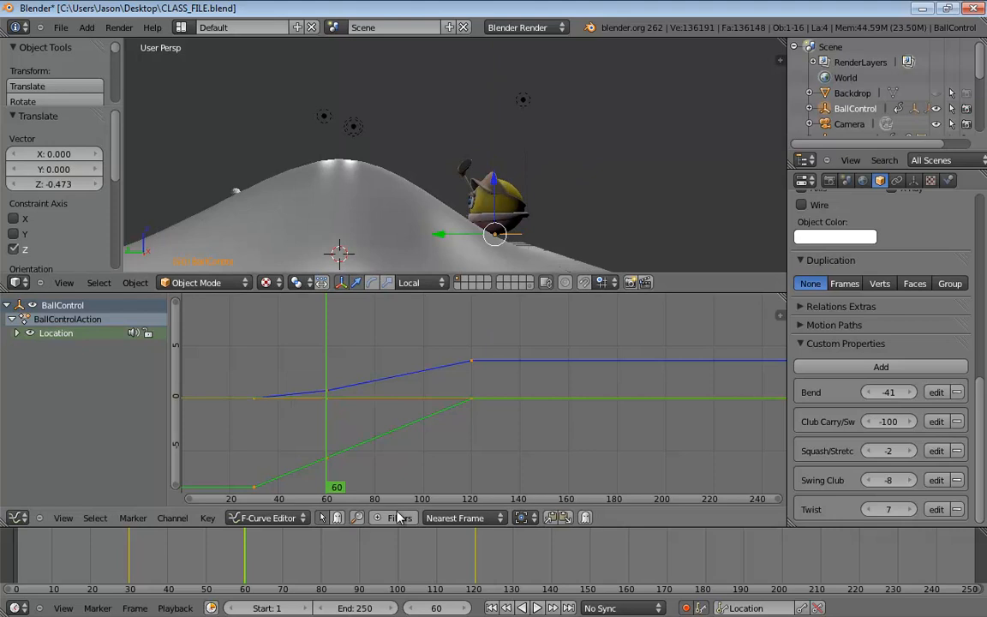
right_click(360, 567)
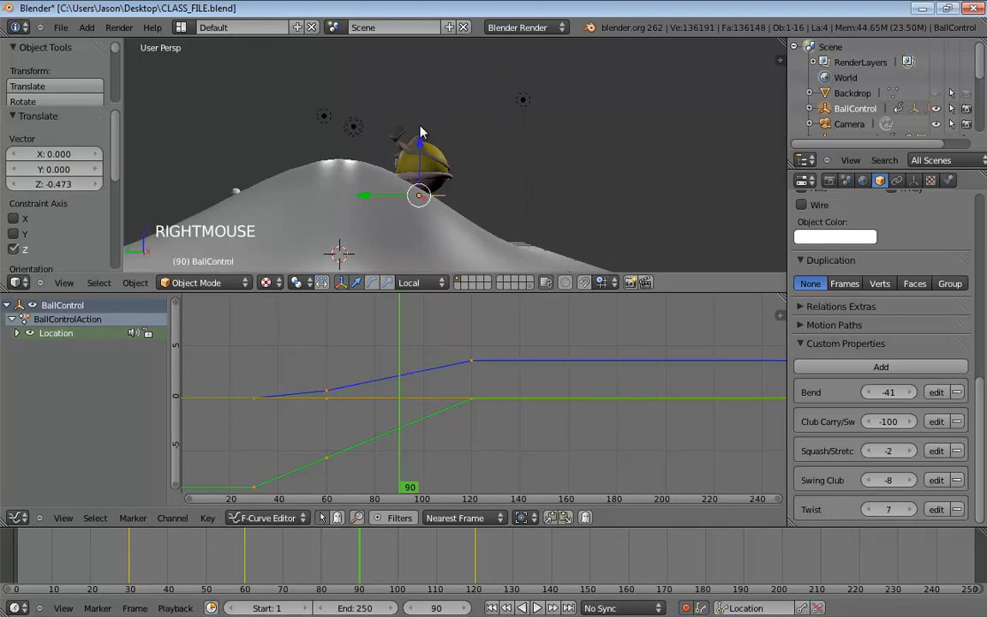
left_click_drag(420, 131, 418, 130)
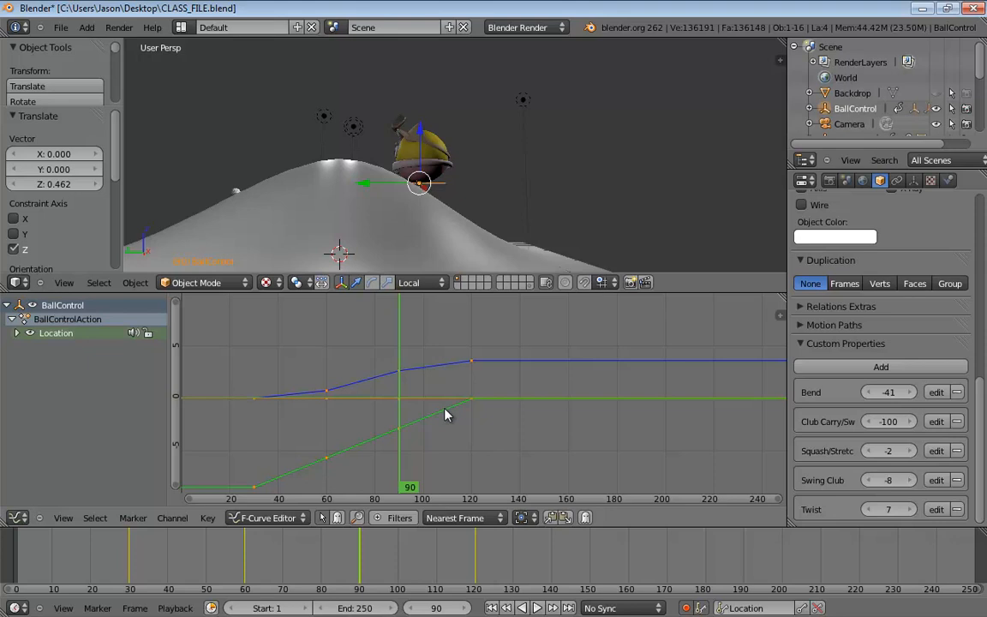
- Add bounce peaks by raising BallControl along Z about 2.30 at frame 45, well above the hill at frame 75, and about 2.37 at frame 105
right_click(189, 582)
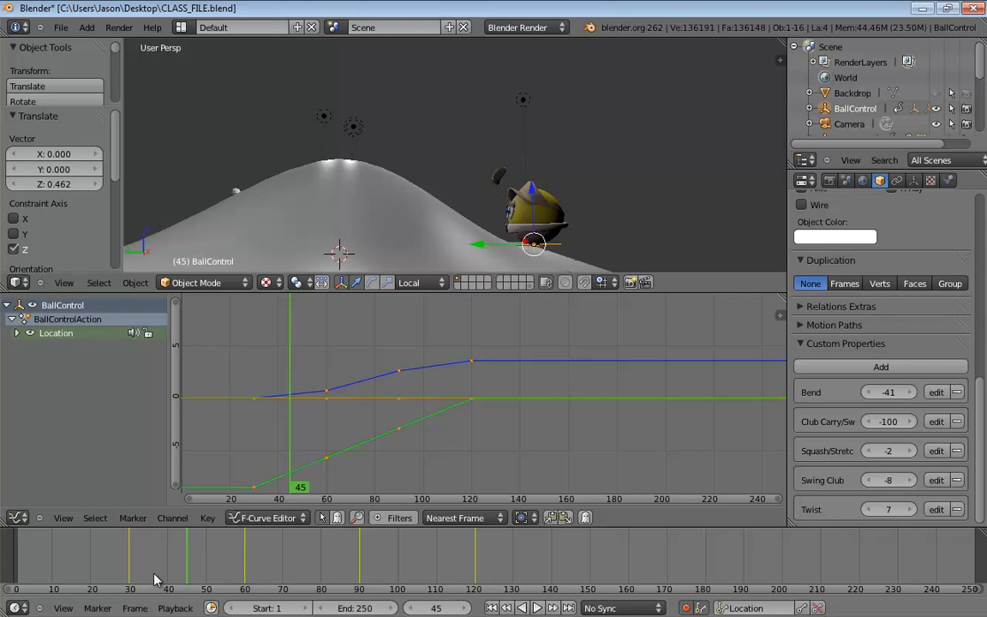
right_click(188, 568)
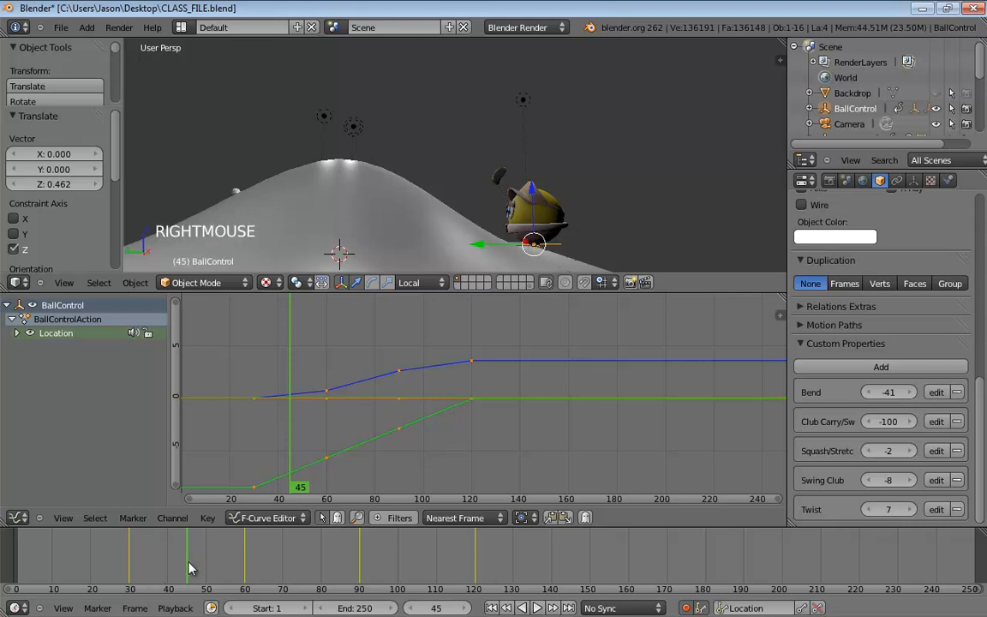
right_click_drag(189, 568, 188, 568)
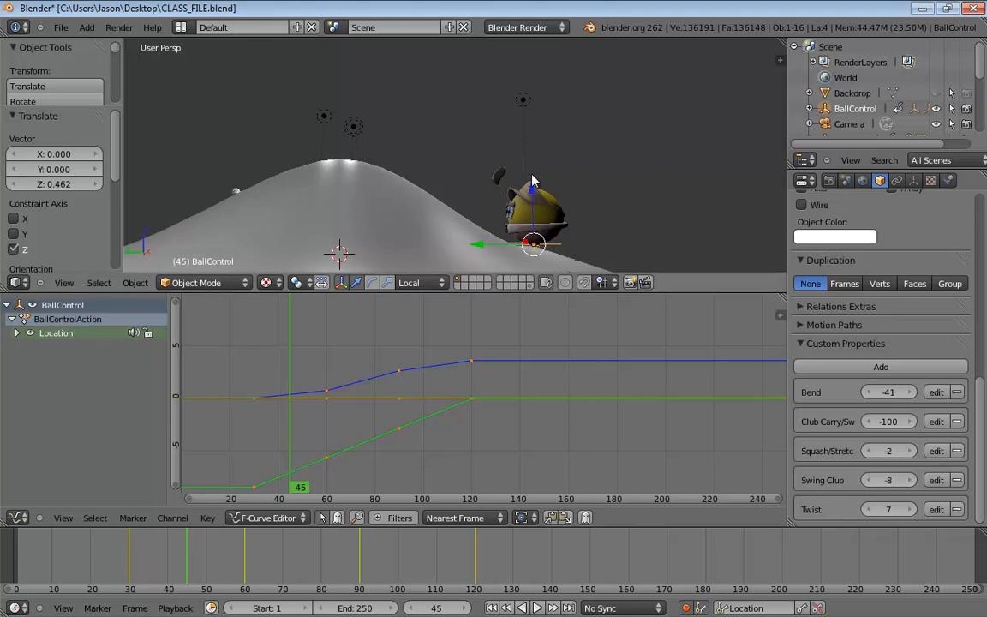
left_click_drag(531, 191, 534, 132)
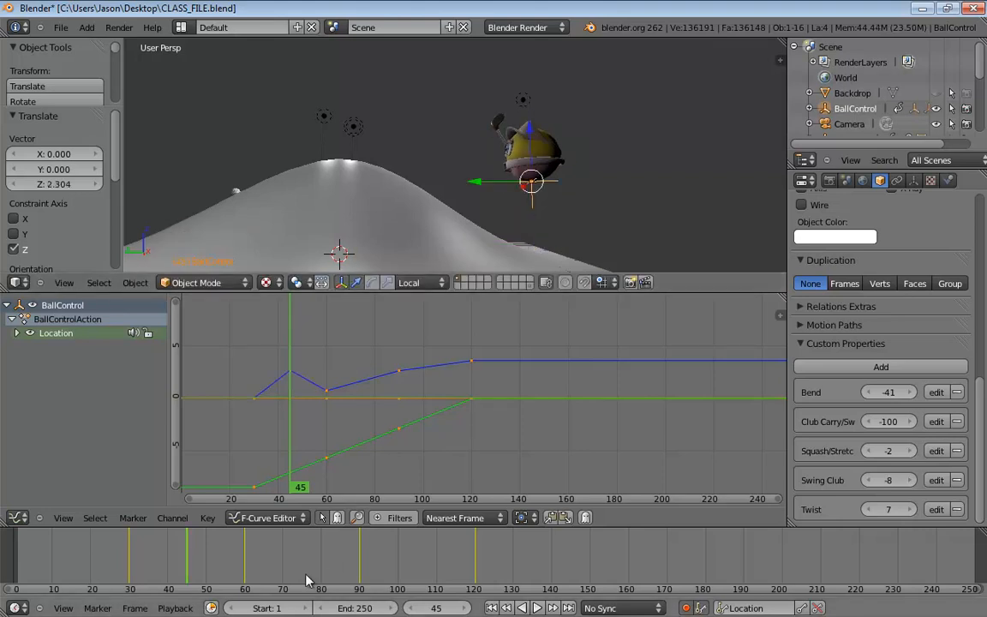
mouse_move(309, 581)
right_mouse_down()
mouse_move(319, 581)
mouse_move(301, 581)
right_mouse_up()
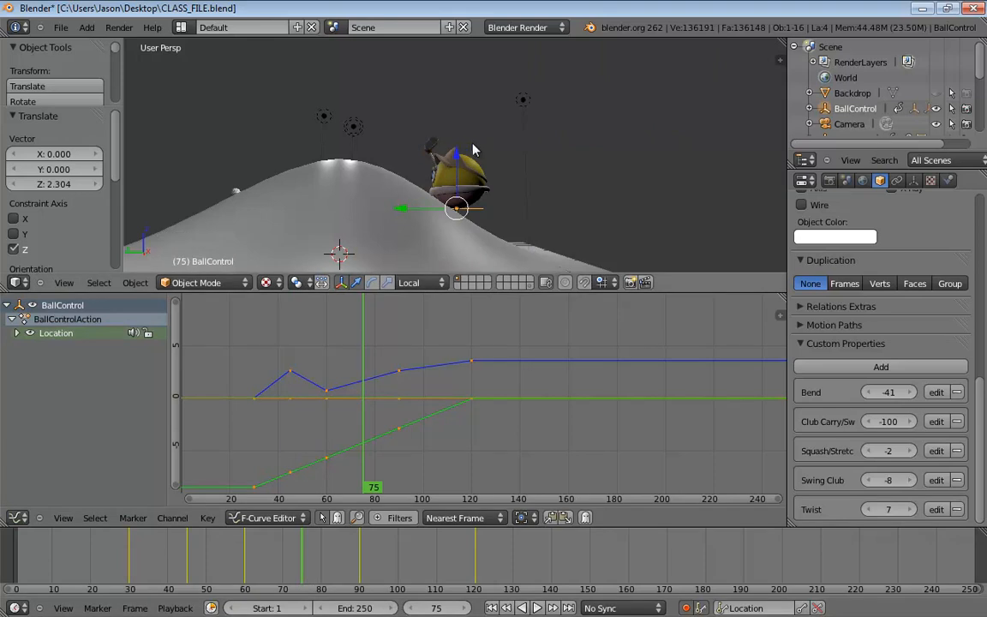
left_click_drag(455, 158, 458, 93)
right_click_drag(426, 575, 416, 579)
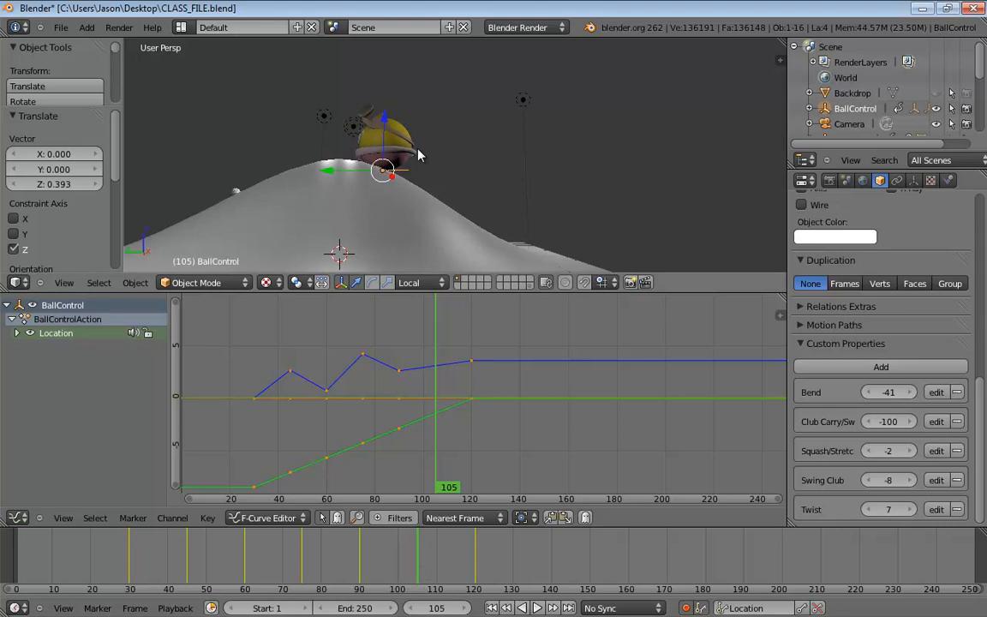
left_click_drag(385, 122, 383, 58)
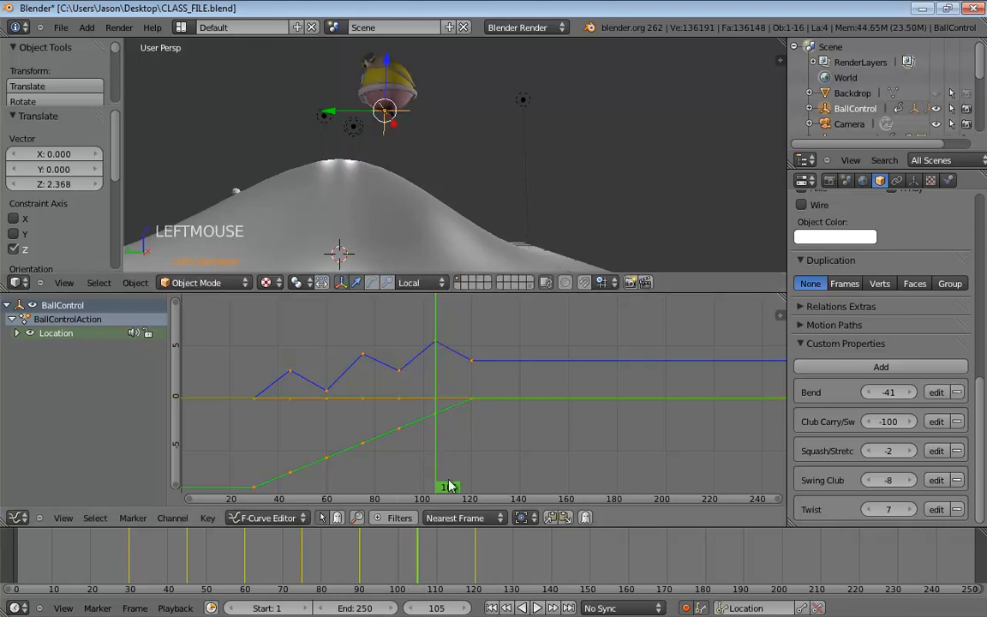
- Switch the 3D view to solid shading and play back the bouncing motion from around frame 60
right_click_drag(419, 568, 246, 573)
mouse_move(610, 193)
middle_mouse_down()
mouse_move(610, 161)
mouse_move(622, 172)
mouse_move(586, 175)
mouse_move(546, 212)
mouse_move(590, 220)
mouse_move(591, 202)
middle_mouse_up()
key("alt+z")
scroll(586, 175, "down", 1)
right_click(588, 173)
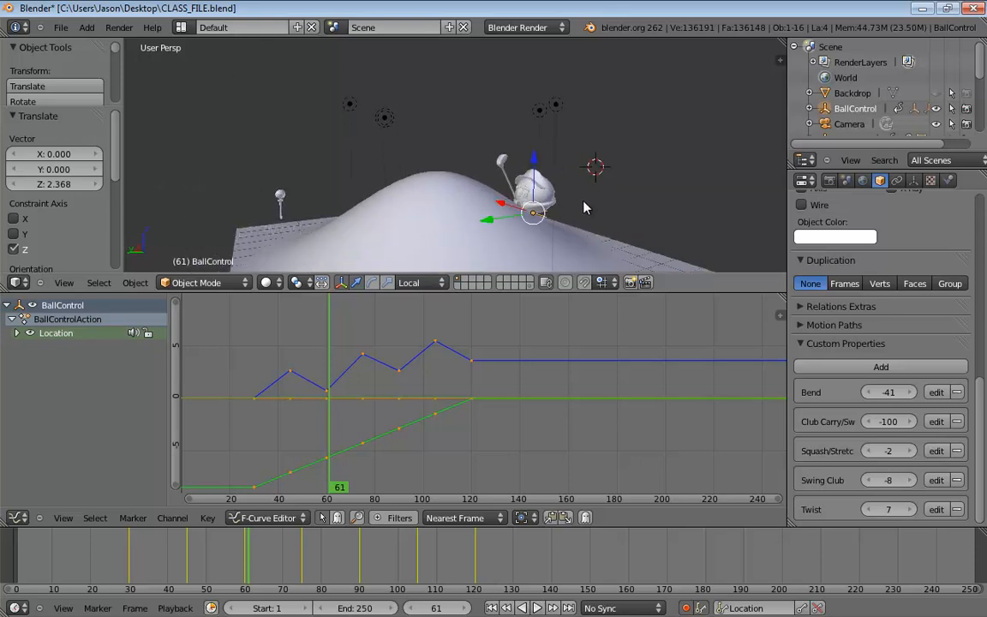
key("alt+a")
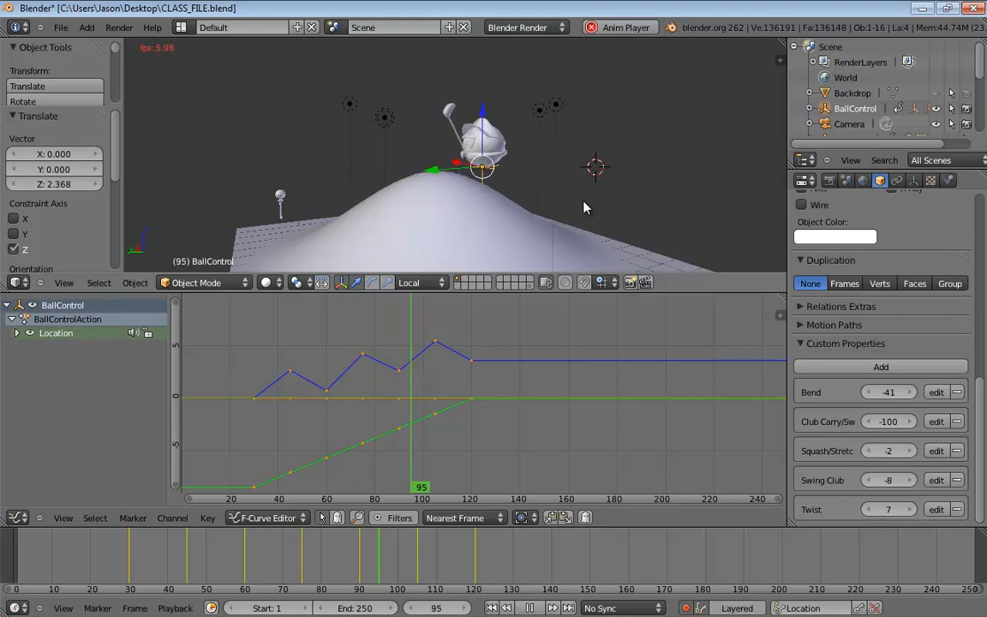
key("alt+a")
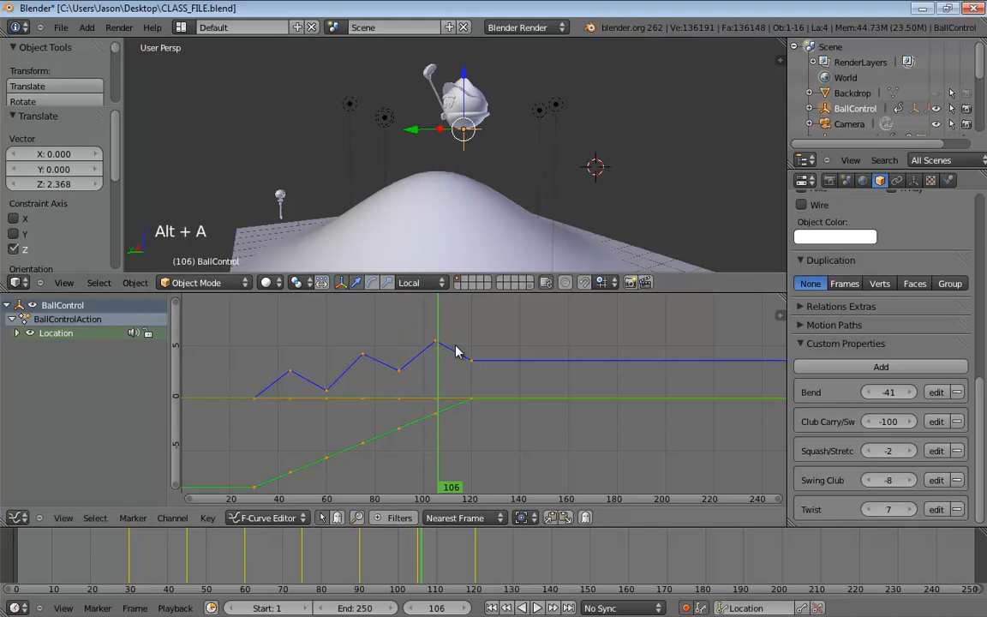
left_click(176, 608)
left_click(176, 607)
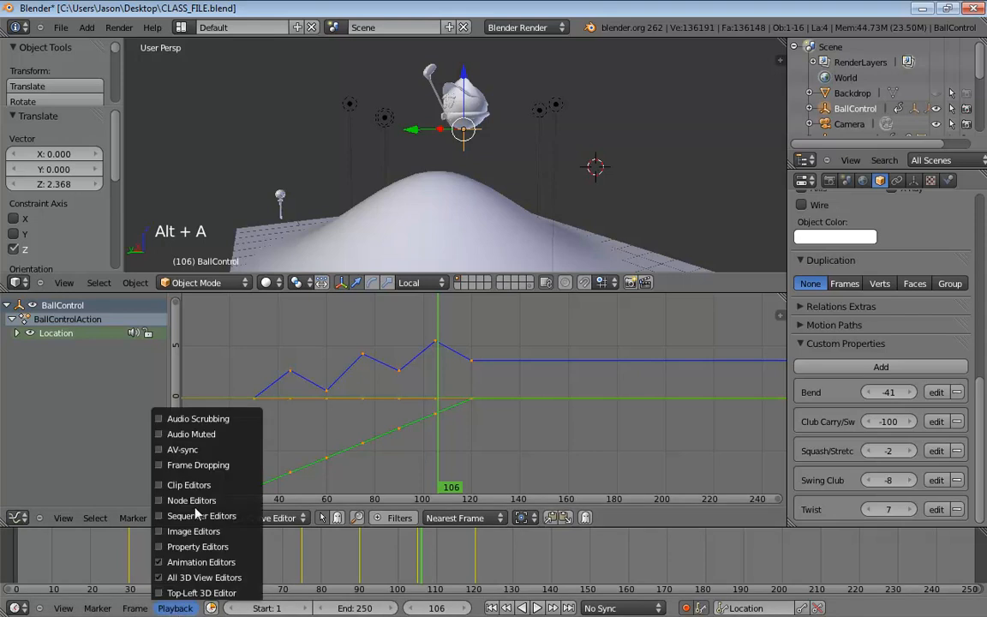
middle_click_drag(589, 77, 574, 141)
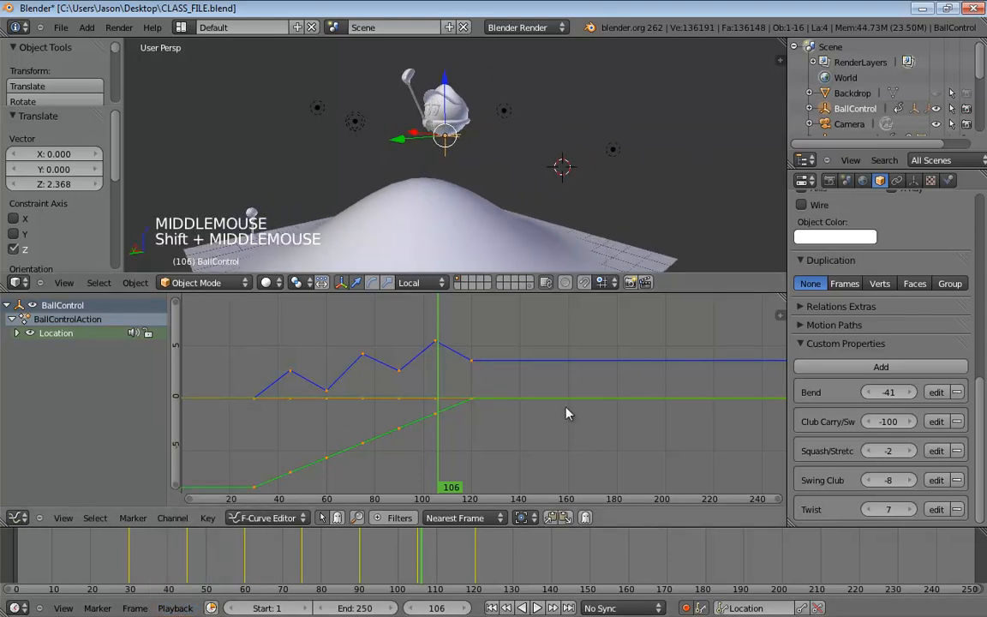
- Set the three peak keyframes of the Z location curve, at frames 45, 75 and 105, to Bezier interpolation
right_click(291, 372)
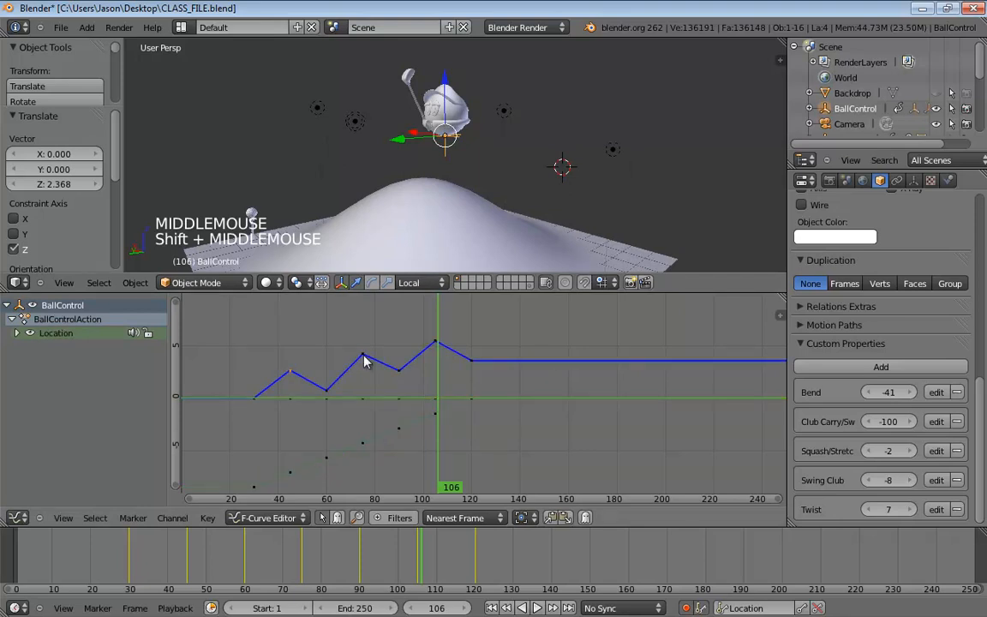
right_click(364, 356, "shift")
right_click(436, 343, "shift")
key("t")
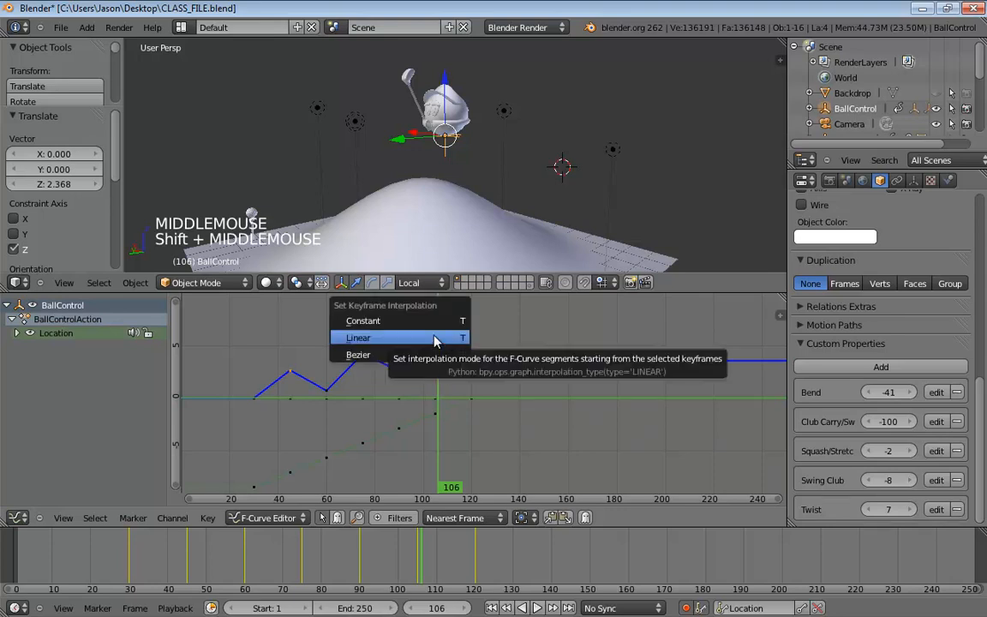
left_click(378, 354)
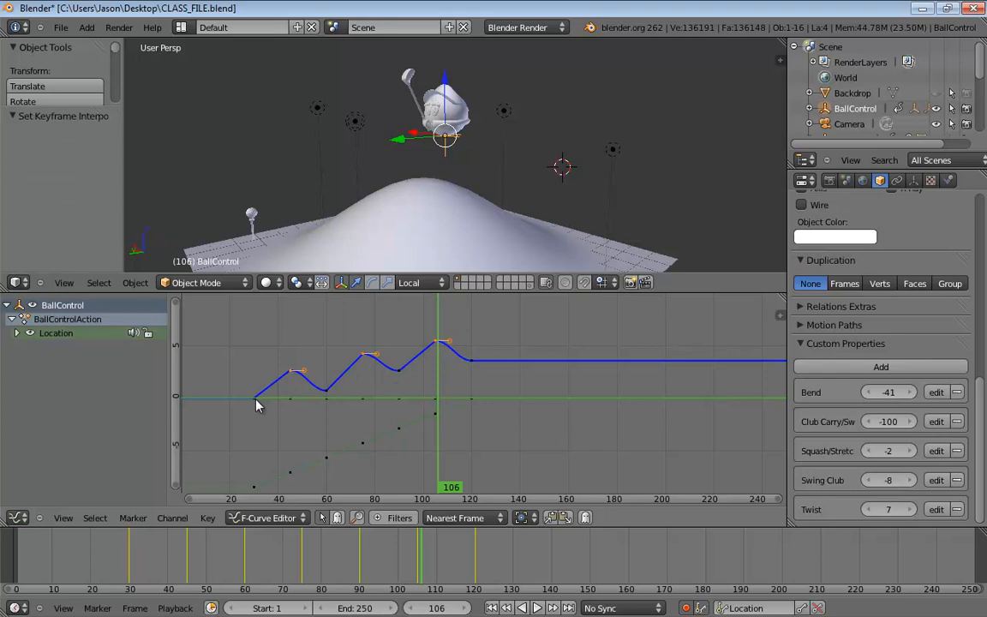
- Set the ground-contact keyframes of the Z location curve, at frames 30, 60, 90 and 120, to Bezier interpolation
right_click(326, 391)
right_click(398, 371, "shift")
key("t")
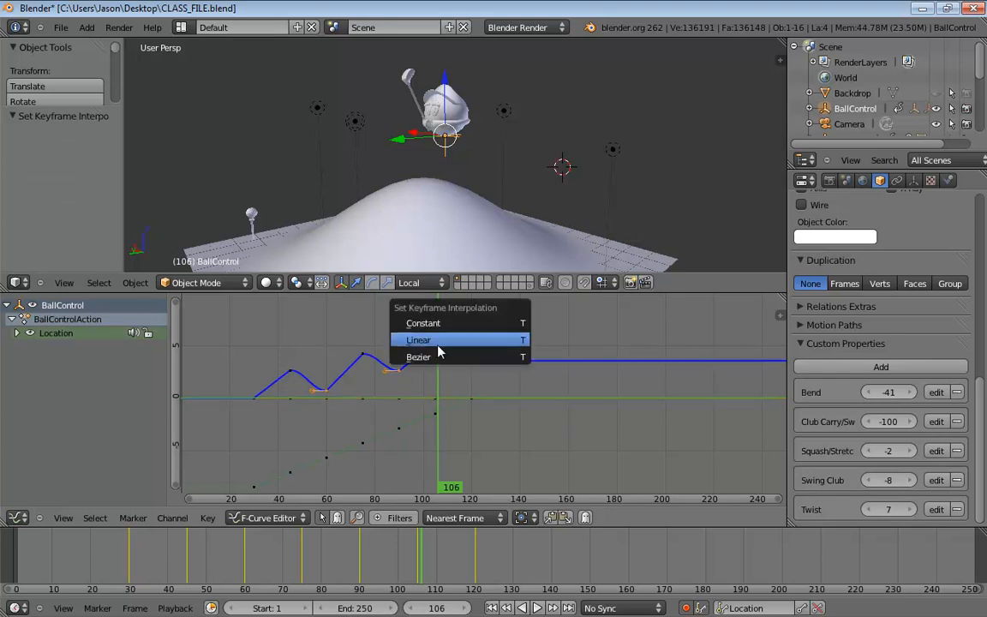
left_click(437, 360)
- Try to smooth the rise from frame 30 to 45 by setting the Z curve's peak keyframes at frames 45 and 75 to Bezier interpolation
scroll(293, 377, "up", 2)
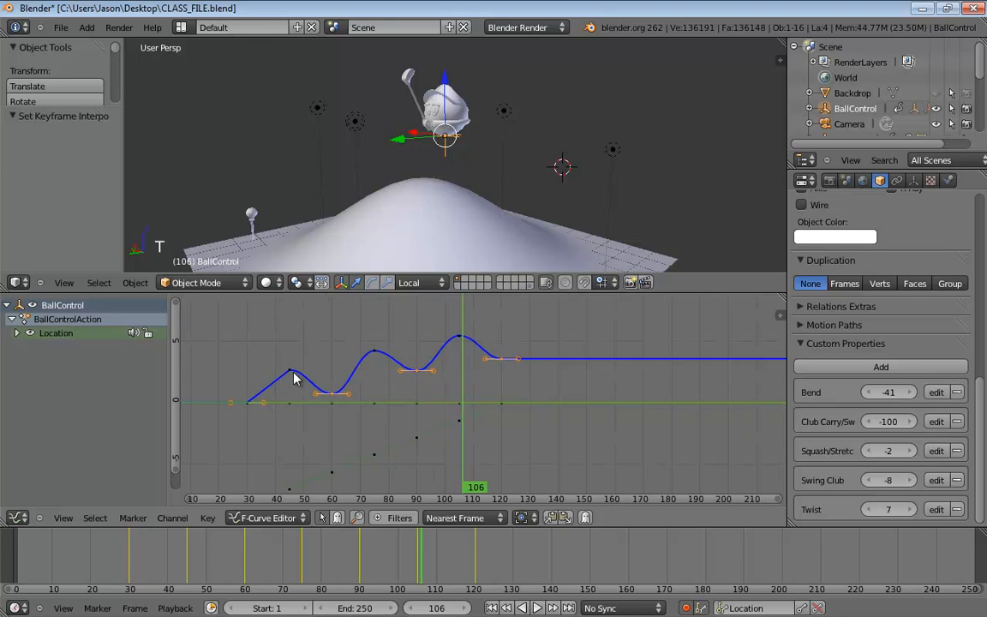
right_click(292, 373)
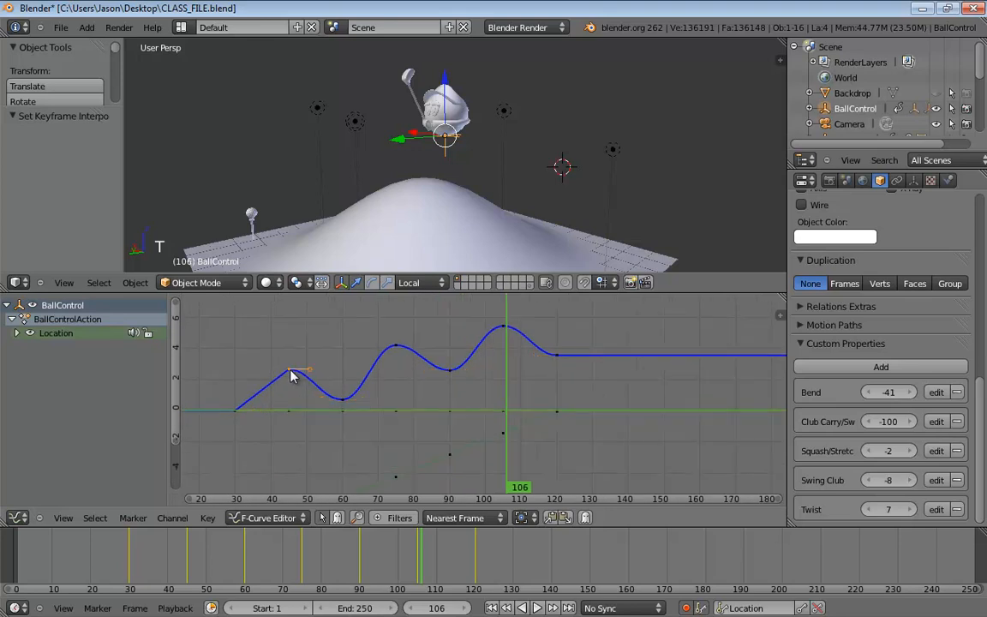
right_click(265, 400)
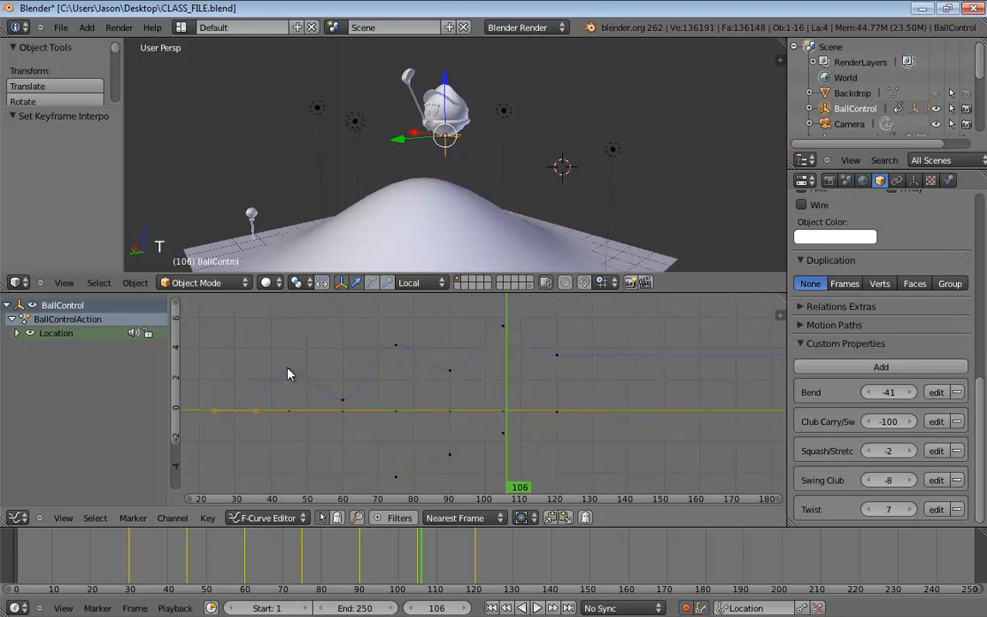
right_click(291, 372)
right_click(396, 345, "shift")
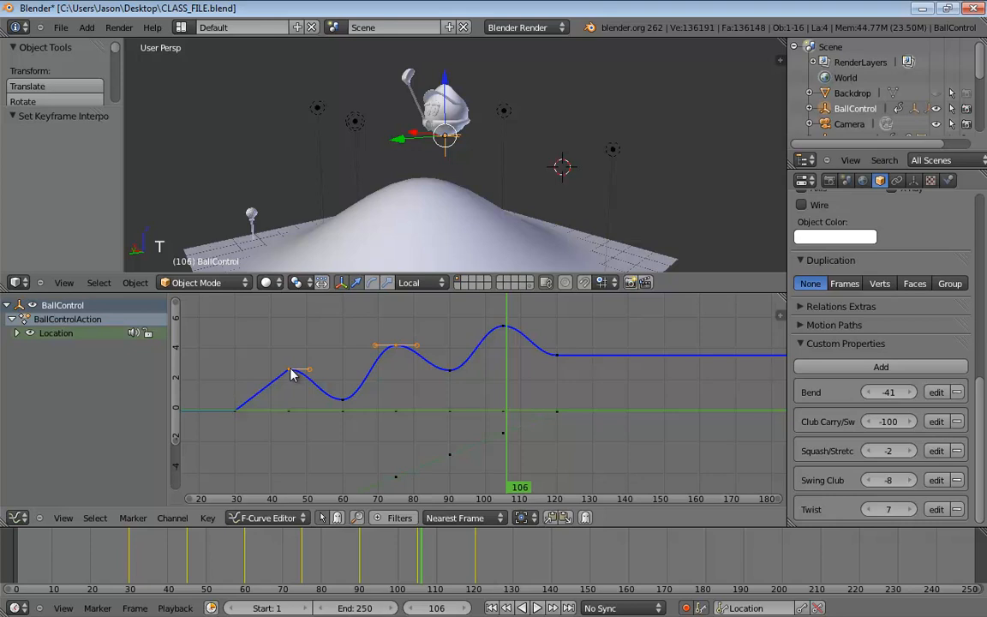
key("t")
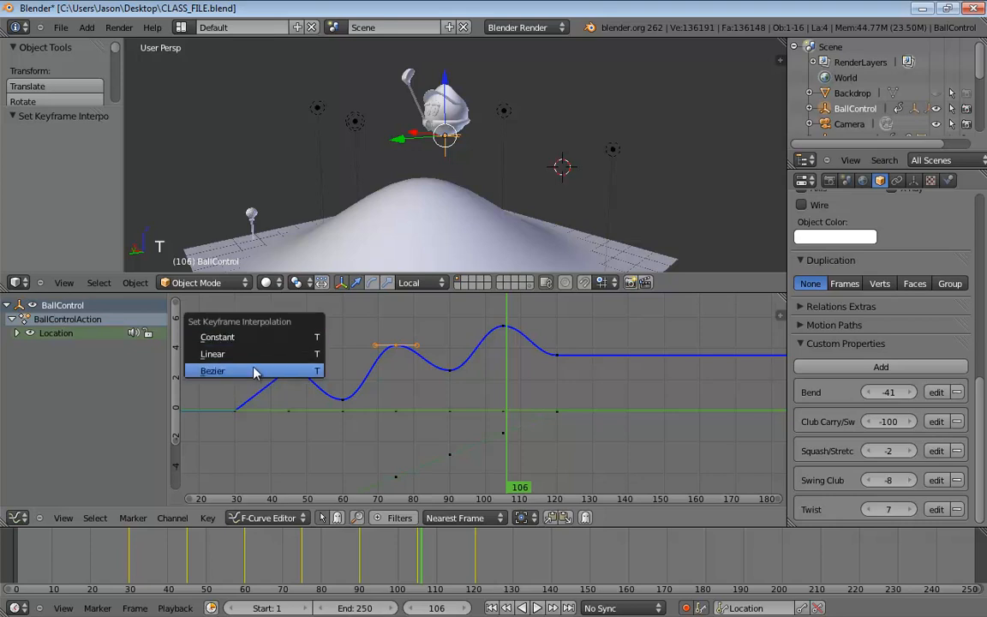
left_click(254, 371)
right_click(266, 409)
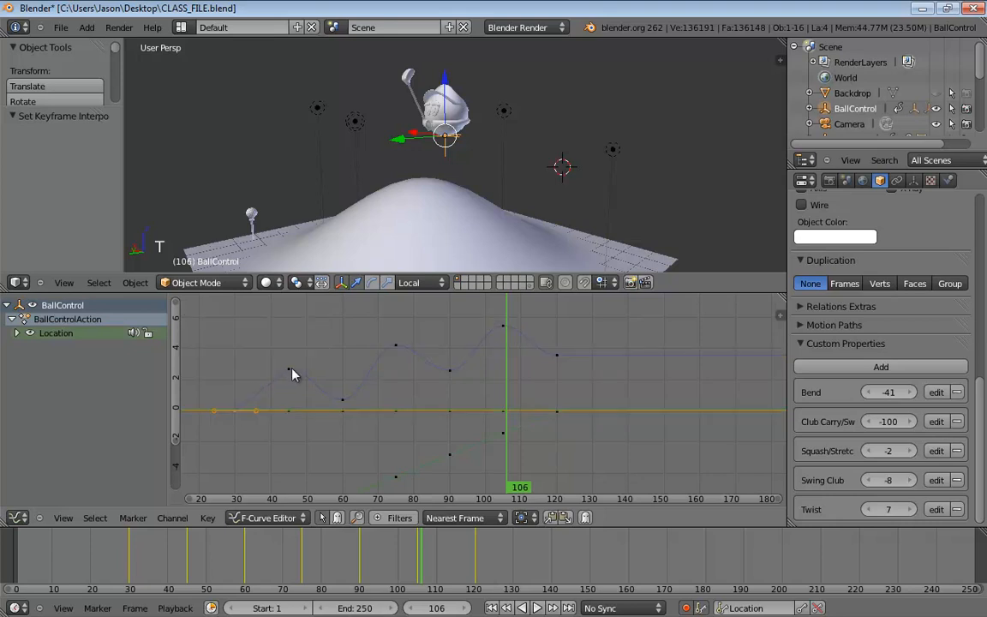
right_click(290, 371)
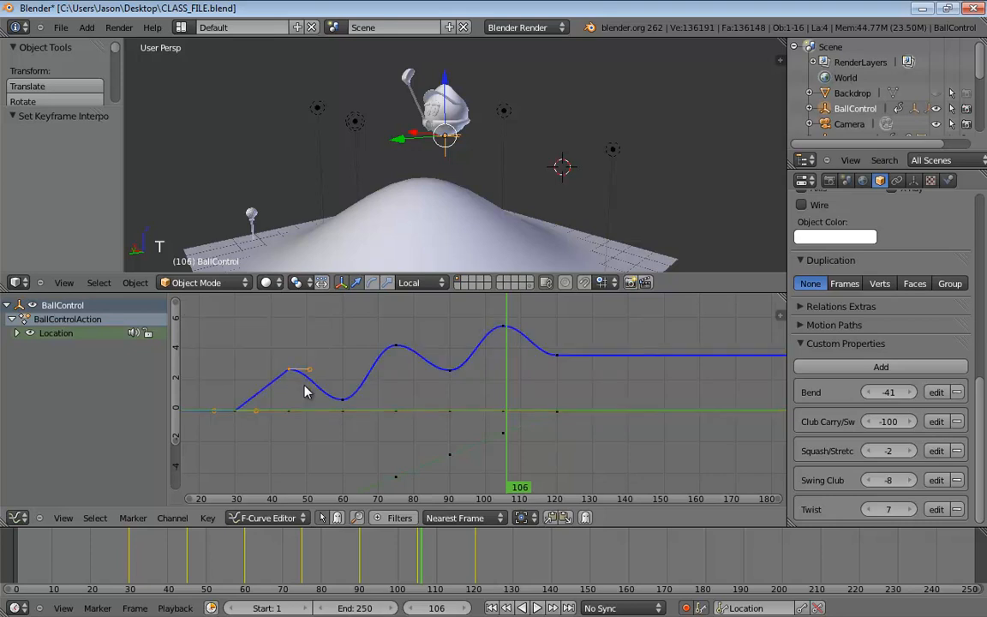
key("t")
left_click(258, 386)
- Lengthen and tilt the outgoing handle of the frame 45 Z keyframe by about 3.02 frames and -0.25 in value
middle_click_drag(338, 381, 365, 371)
mouse_move(338, 361)
left_mouse_down()
mouse_move(349, 333)
mouse_move(348, 370)
left_mouse_up()
middle_click_drag(334, 381, 365, 382)
scroll(317, 399, "up", 10)
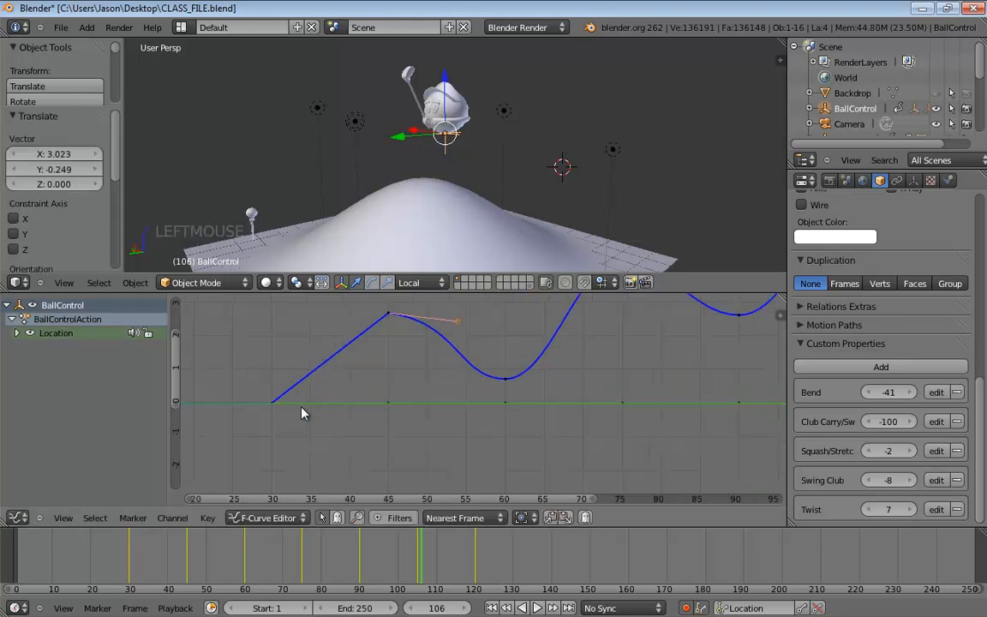
scroll(285, 408, "up", 2)
- Expand the Location channels and hide the X Location curve, which overlaps the Z keyframe at frame 30
right_click(272, 405)
middle_click_drag(412, 312, 415, 377)
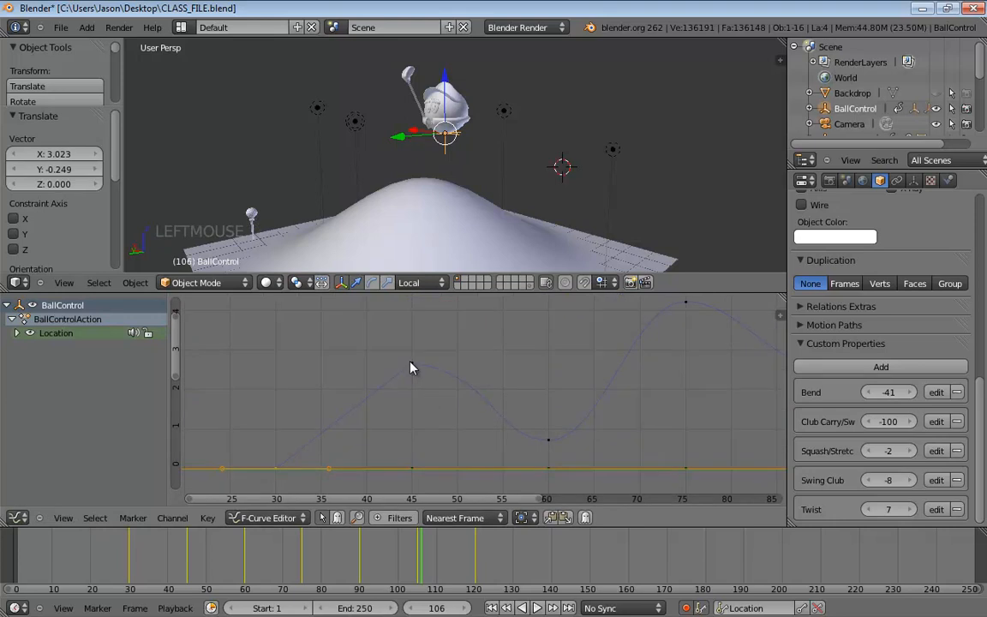
left_click(17, 334)
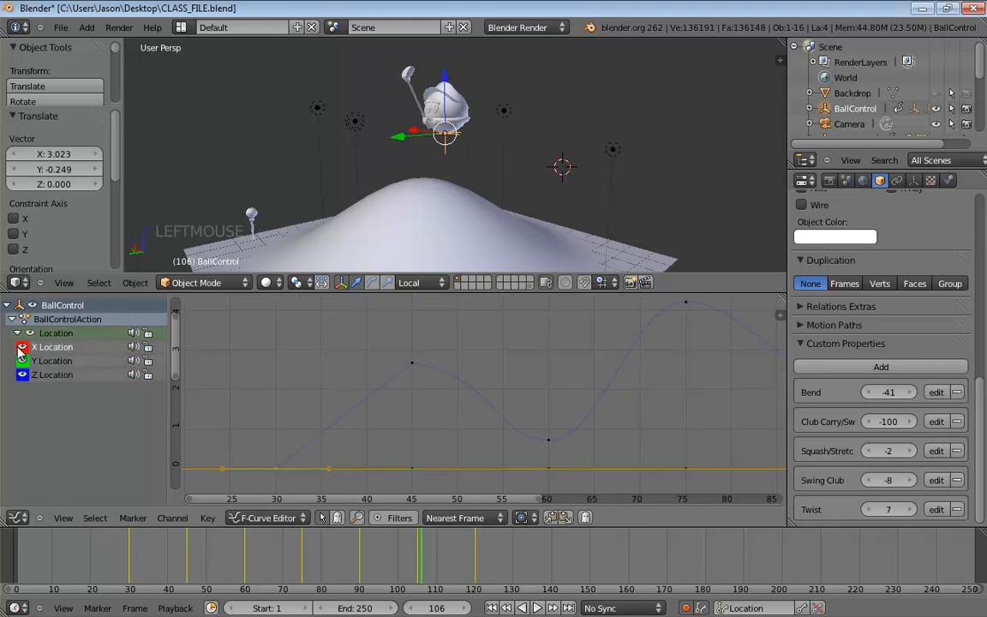
left_click(23, 347)
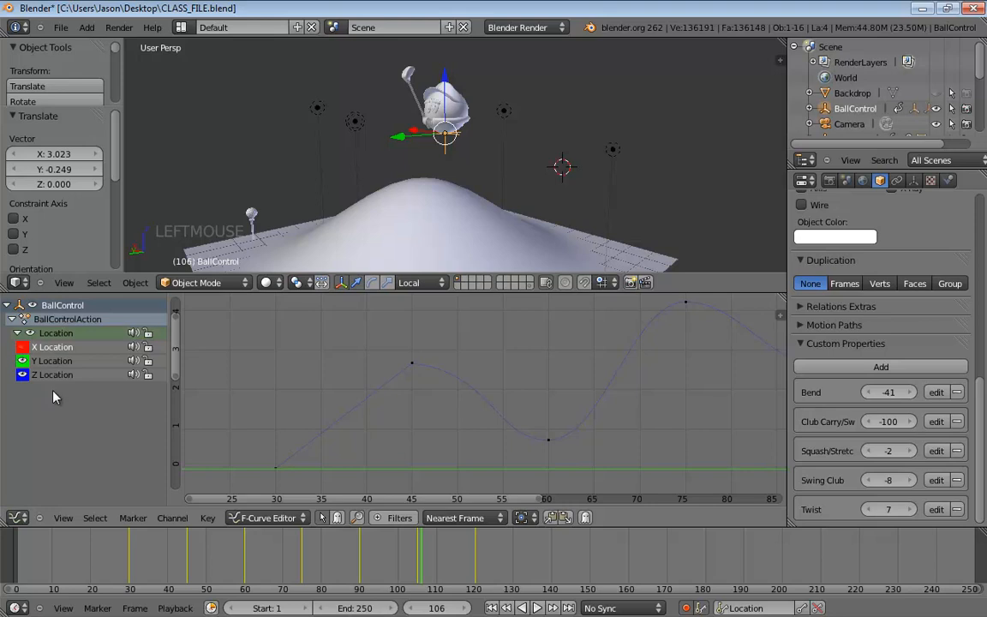
- Set the handle type of the Z Location keyframe at frame 45 to Free
left_click(411, 366)
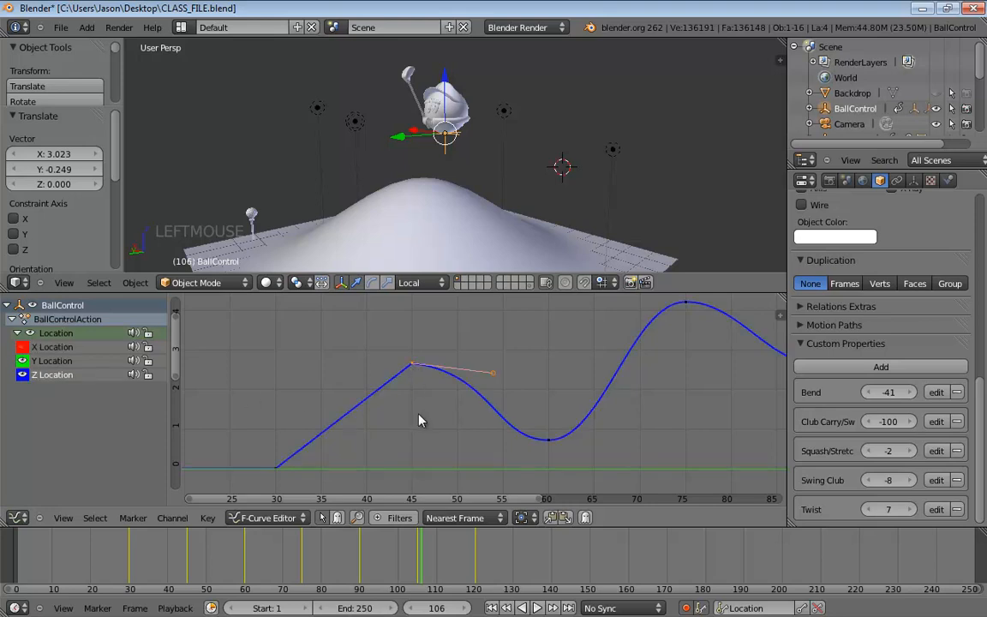
key("v")
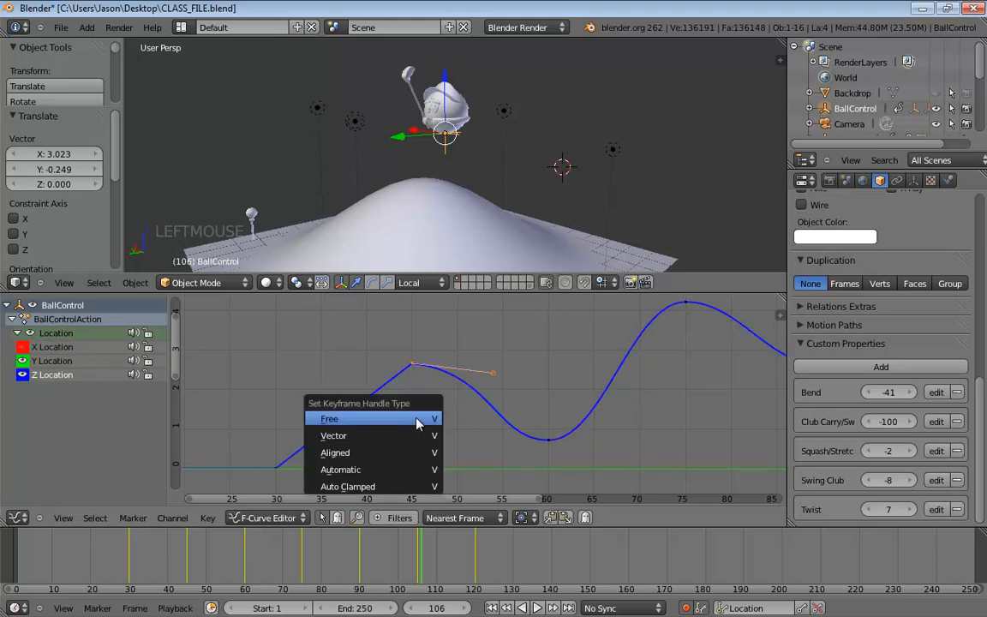
left_click(361, 426)
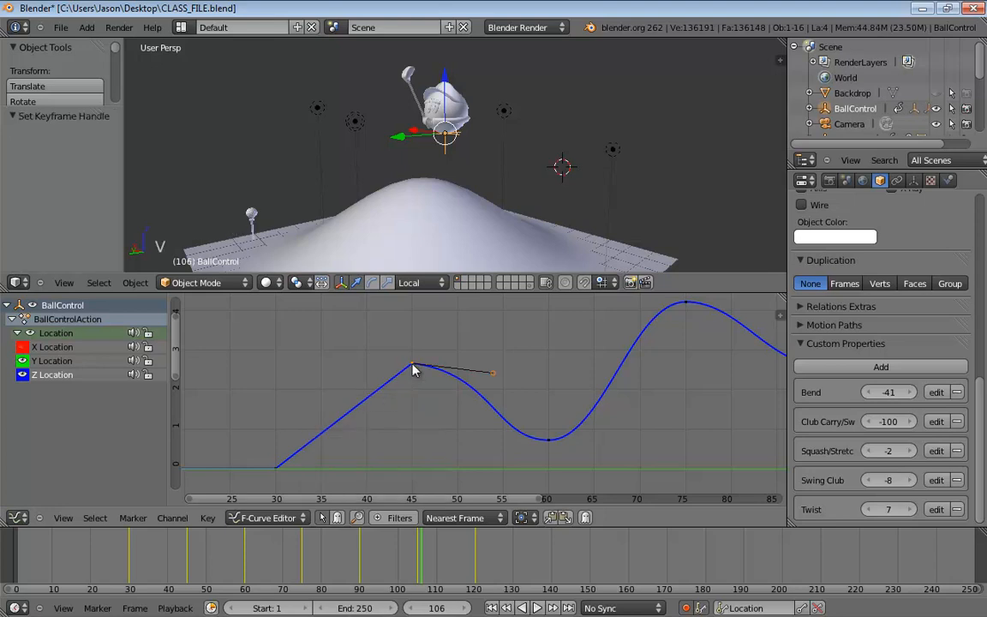
- Set the Z Location keyframe at frame 30 to Bezier interpolation
right_click(280, 466)
key("t")
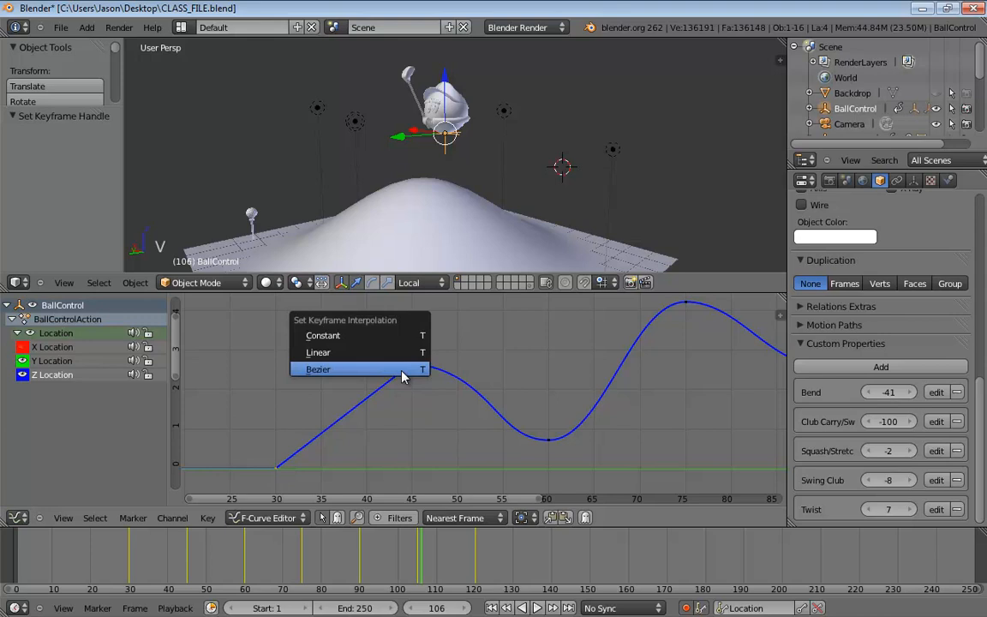
left_click(351, 373)
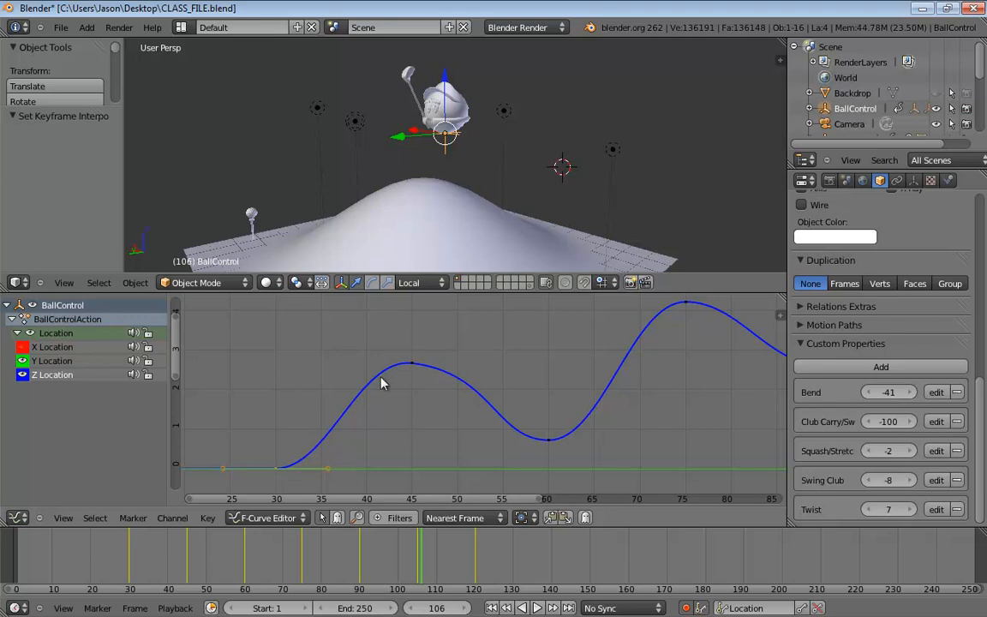
- Set the ground-contact keyframes of the Z Location curve, at frames 30, 60, 90 and 120, to Free handles
middle_click_drag(451, 361, 521, 320)
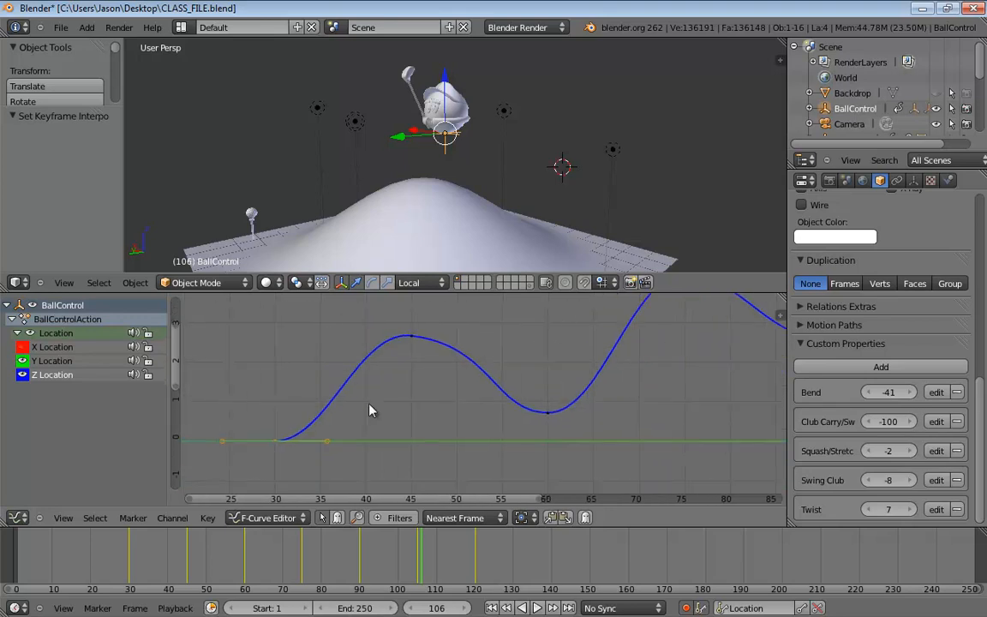
middle_click_drag(505, 398, 473, 418)
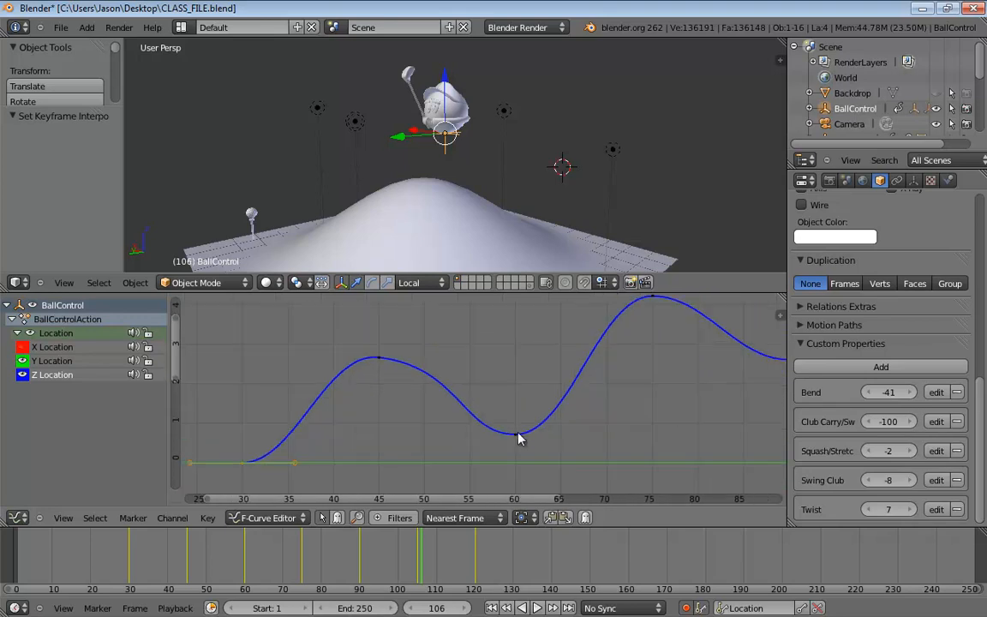
right_click(517, 434)
middle_click_drag(556, 418, 349, 467)
right_click(577, 407)
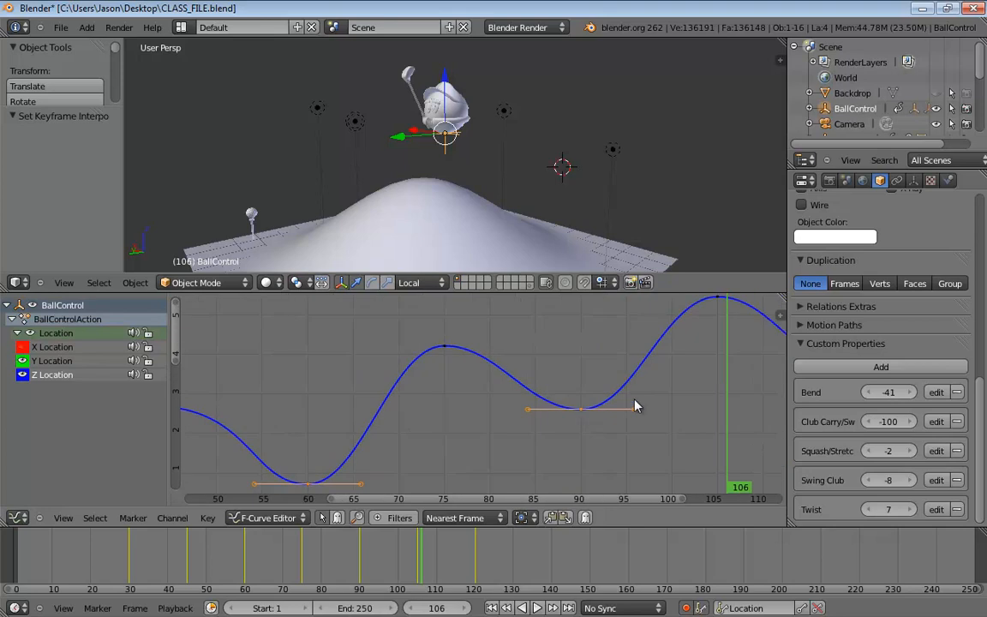
middle_click_drag(631, 395, 433, 410)
right_click(659, 387, "shift")
scroll(540, 434, "down", 4)
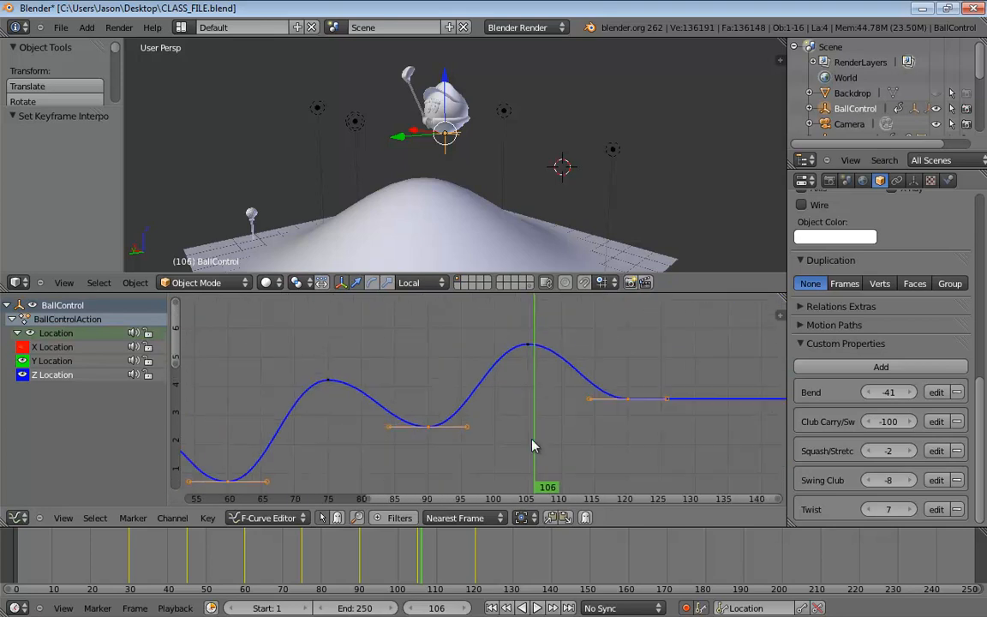
middle_click_drag(509, 447, 619, 443)
scroll(621, 394, "down", 1, "shift")
key("v")
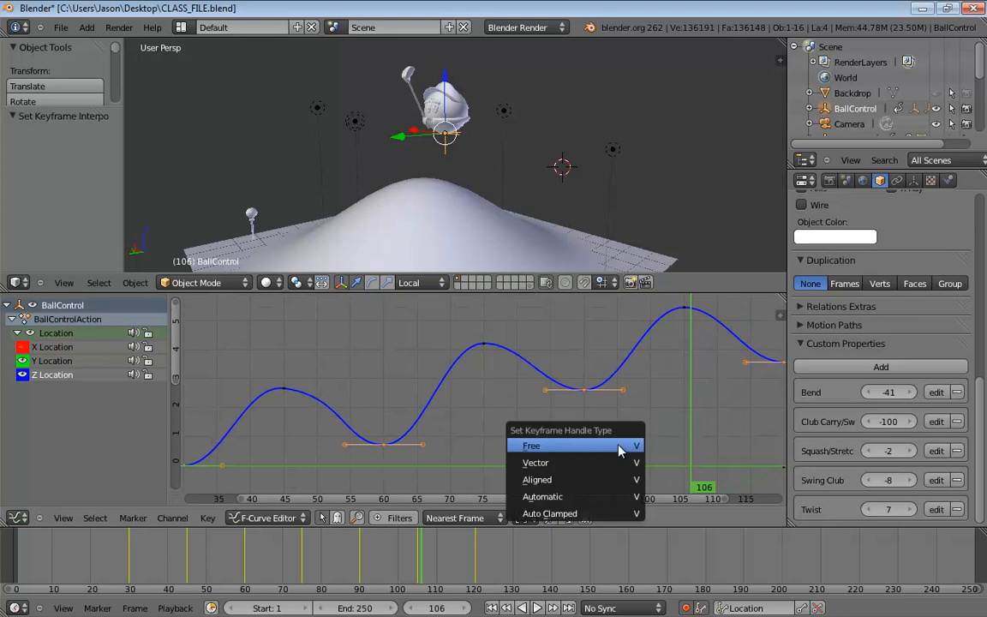
left_click(531, 448)
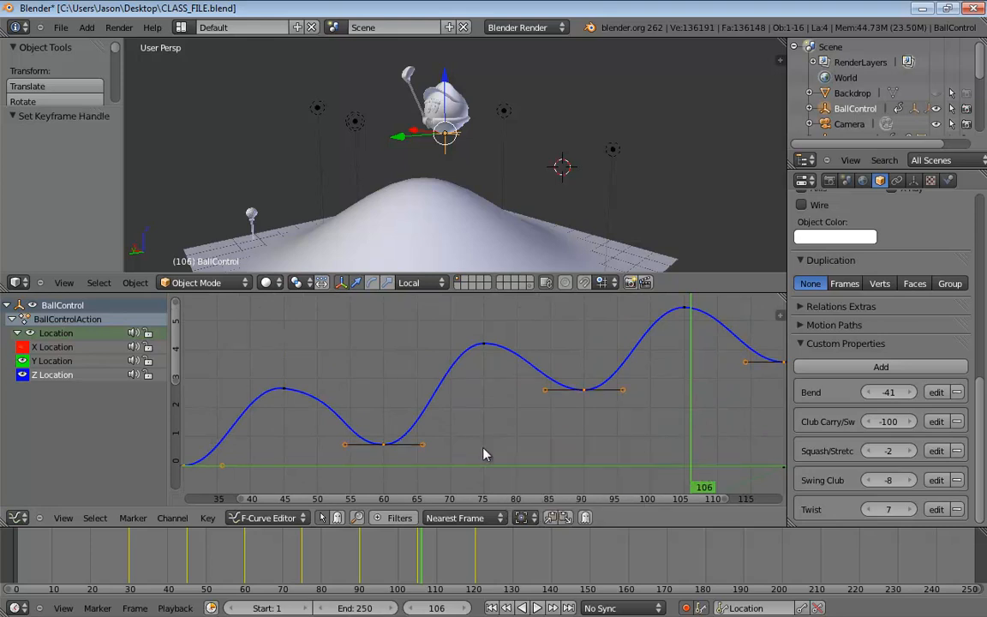
- Move frame 30's outgoing handle about -3.24 frames and 0.80 up, and pull frame 60's handles inward and up to form a sharp contact point
middle_click_drag(485, 454, 532, 431)
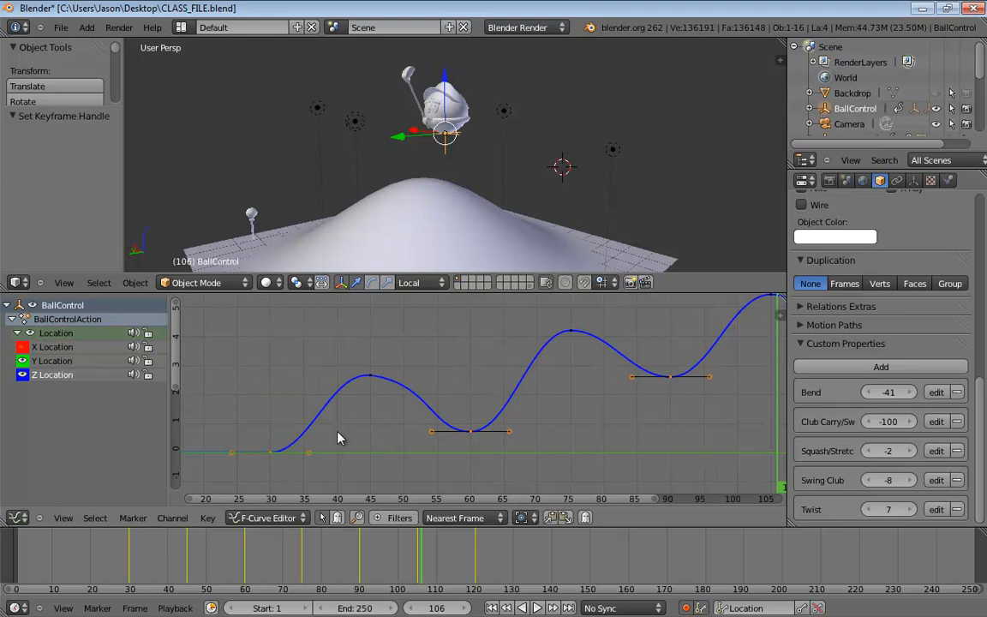
left_click_drag(302, 447, 286, 428)
left_click(471, 431)
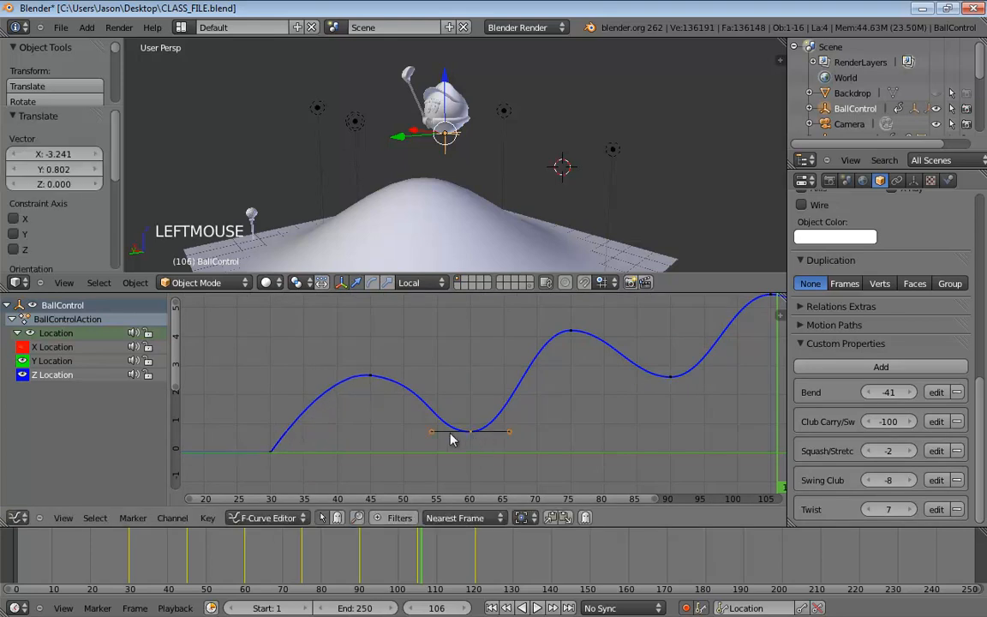
left_click_drag(436, 430, 457, 406)
- Pull frame 90's handles inward and up into a sharp contact point, and move frame 120's incoming handle about 4.51 frames and 0.72 up
left_click(674, 382)
middle_click_drag(674, 382, 635, 450, "shift")
left_click_drag(581, 415, 605, 391)
middle_click_drag(662, 404, 516, 414)
left_click(662, 407)
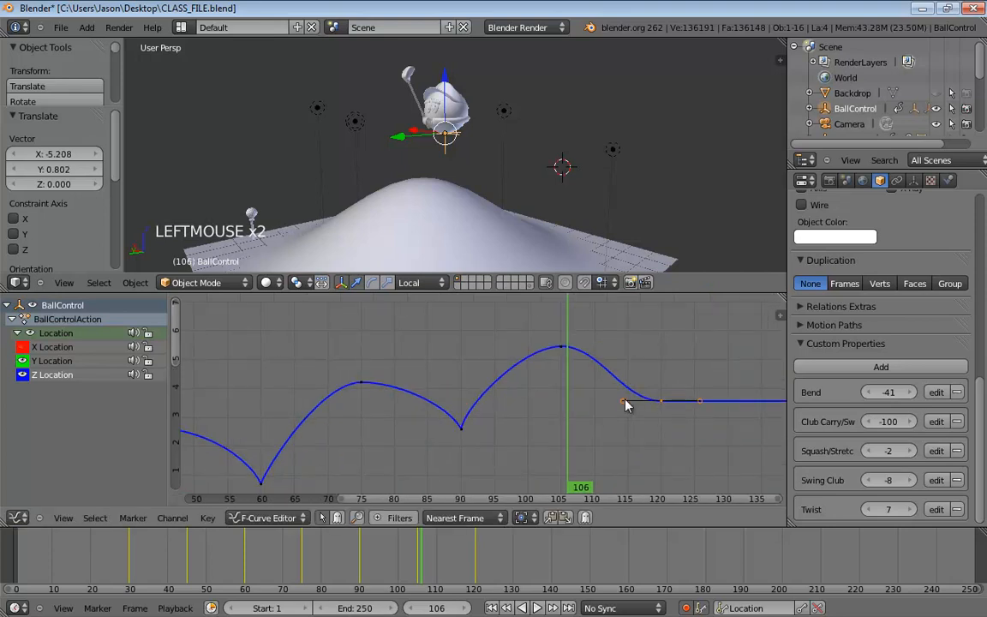
left_click_drag(632, 400, 660, 377)
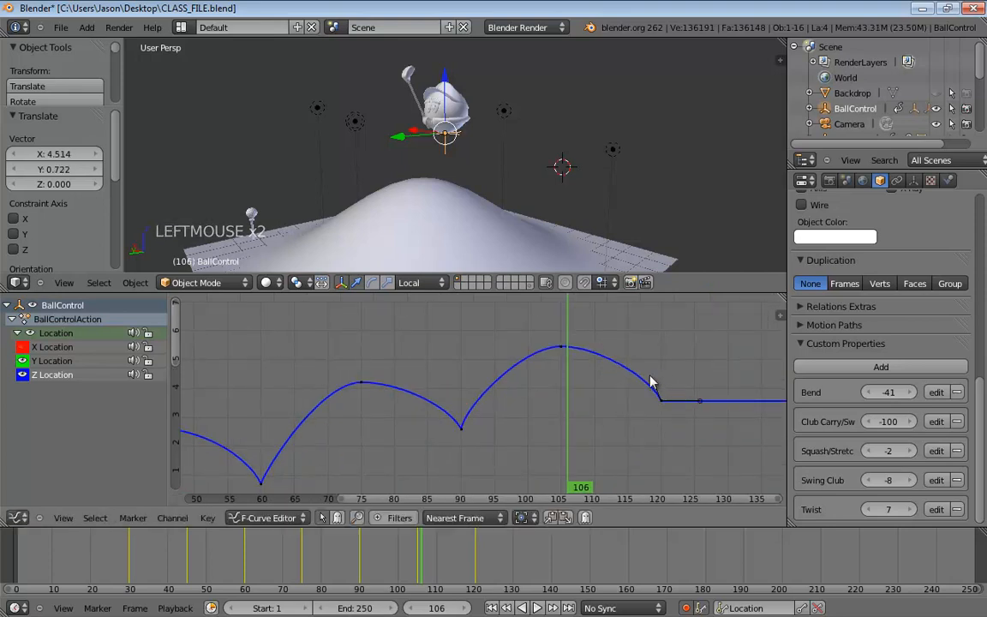
- Select the first bounce's peak keyframe on the Z Location curve and move the current frame to 45
middle_click_drag(524, 436, 610, 392)
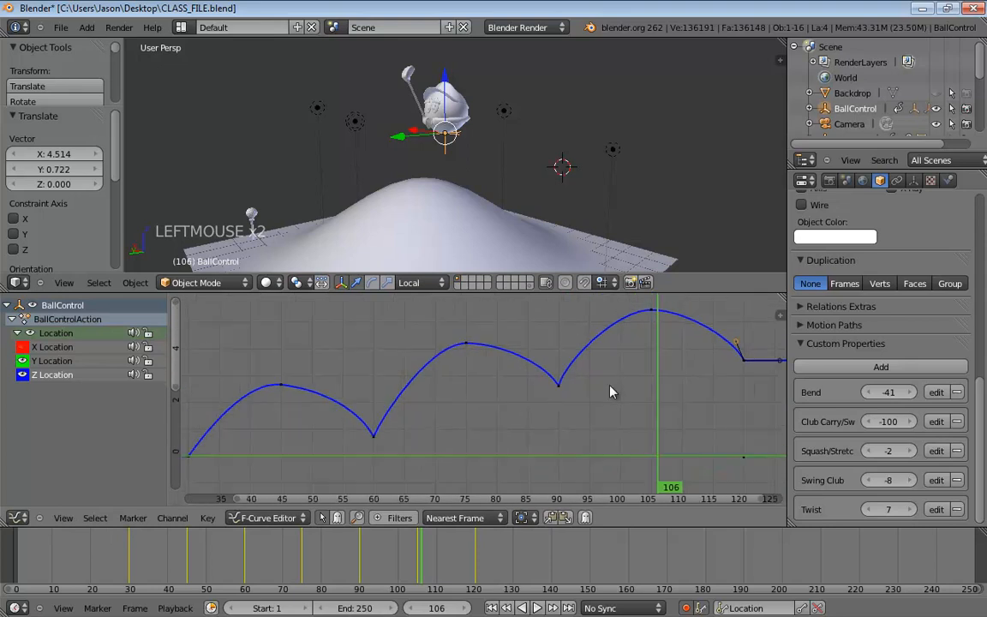
right_click_drag(610, 458, 302, 445)
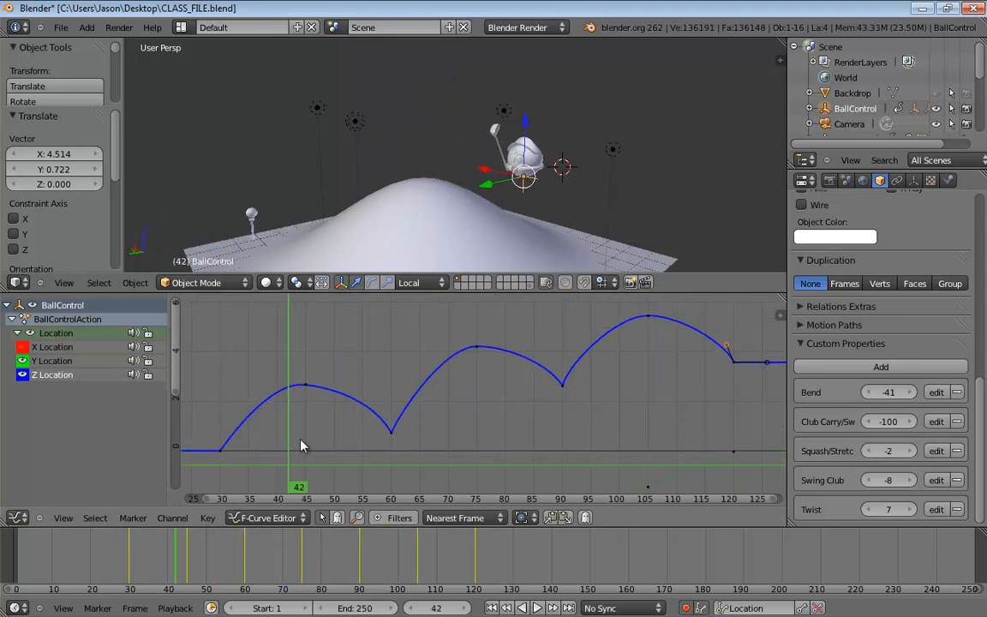
left_click(306, 386)
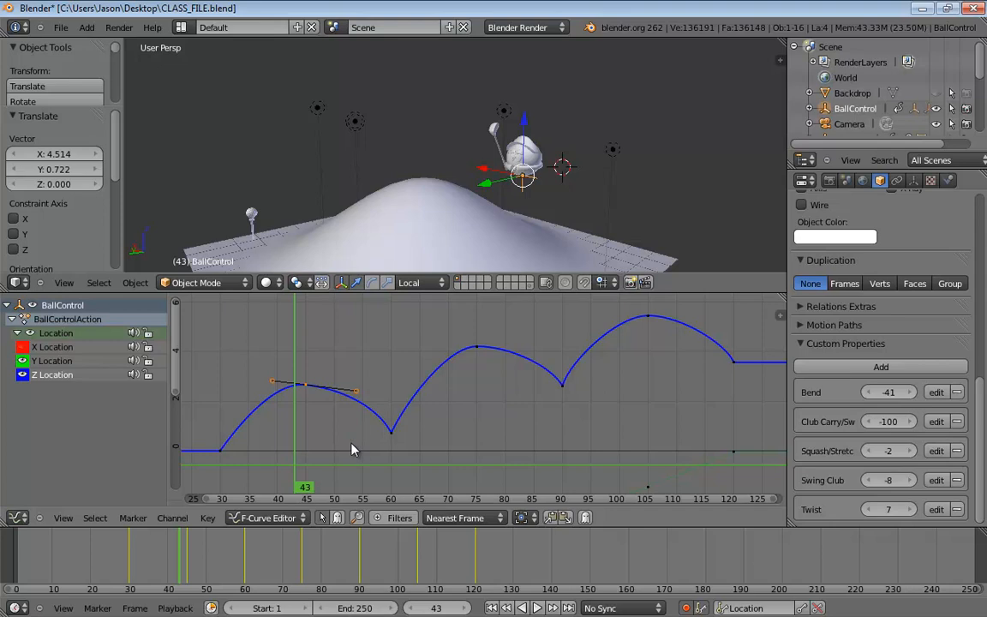
right_click(308, 468)
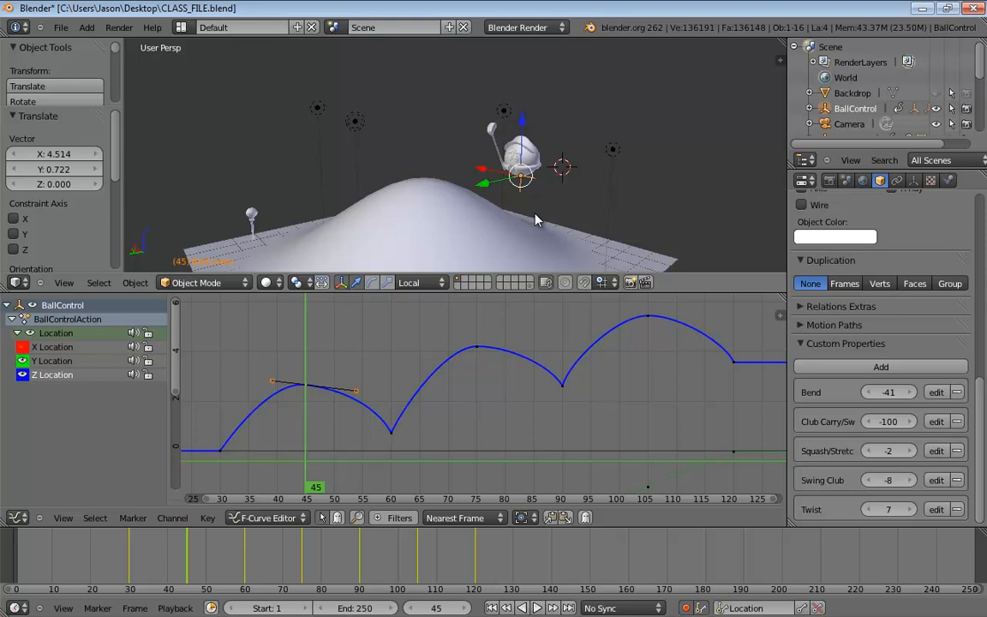
- Snap the 3D cursor to BallControl at frame 45 and add an Empty there as a height marker
middle_click_drag(593, 204, 514, 207, "shift")
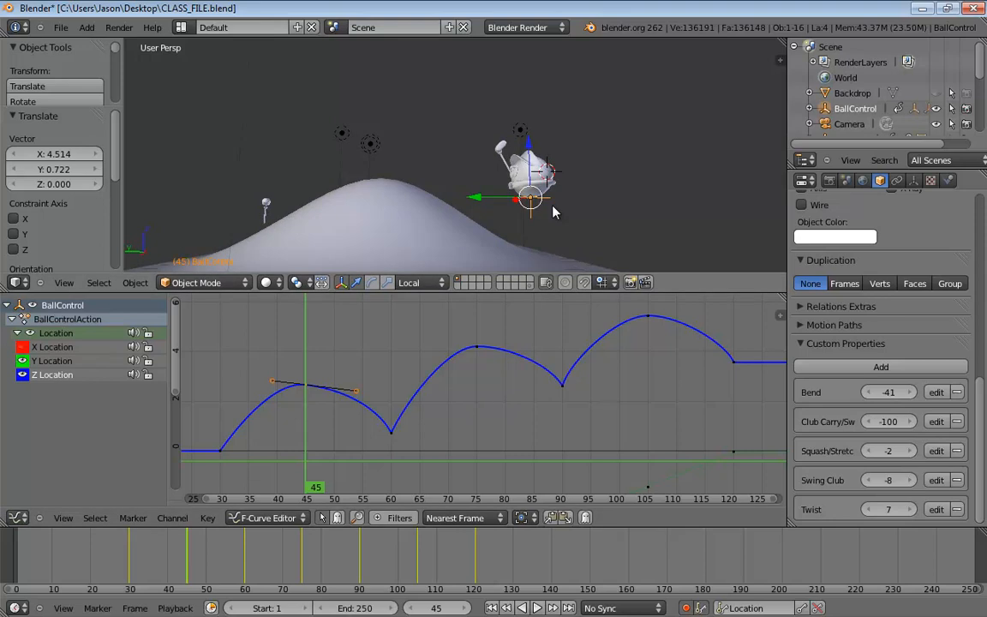
middle_click_drag(569, 210, 588, 212)
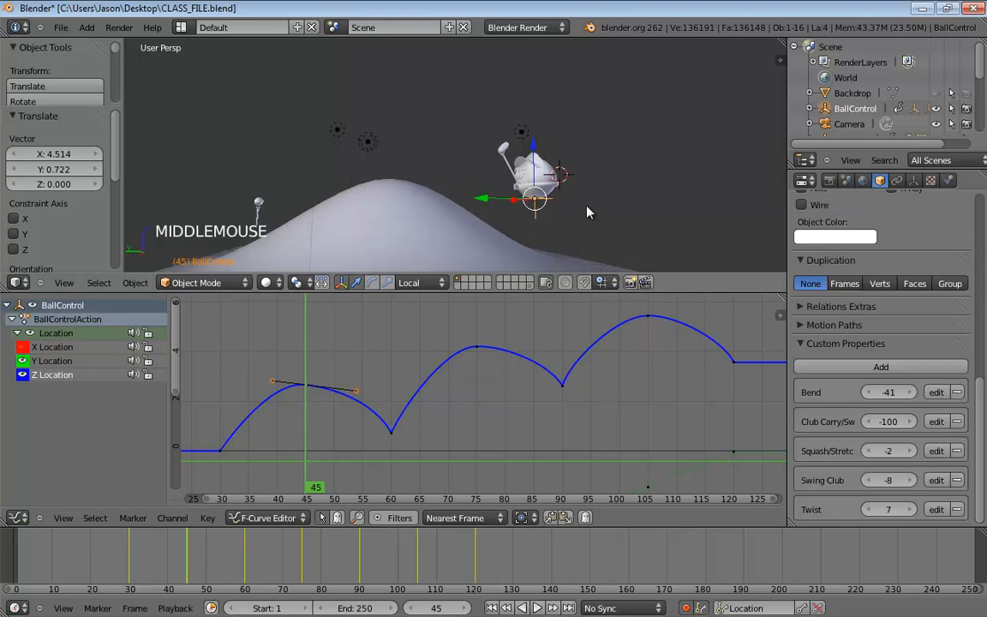
key("shift+s")
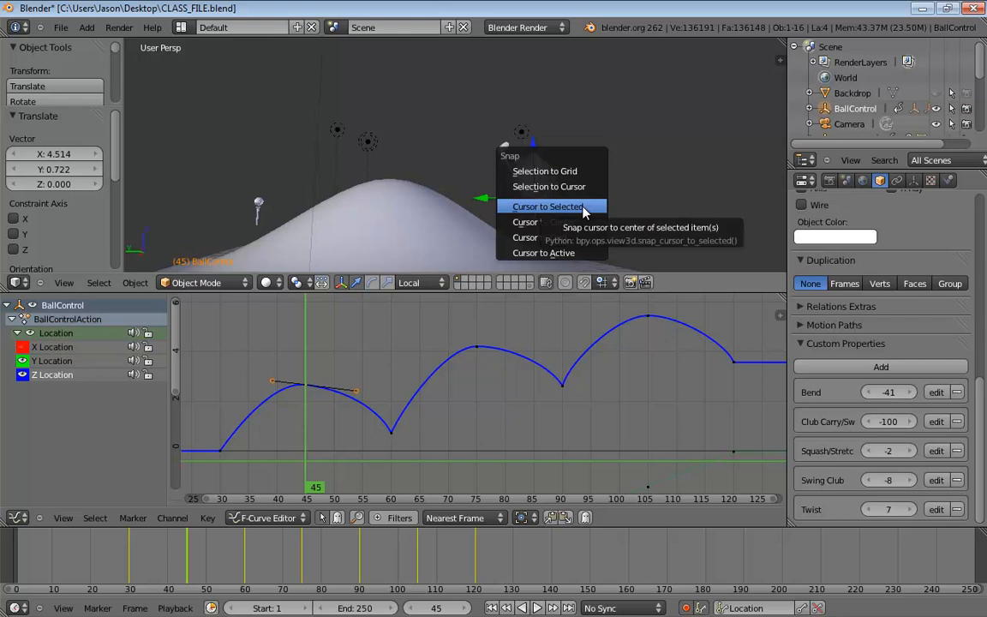
left_click(583, 208)
middle_click_drag(601, 217, 604, 216)
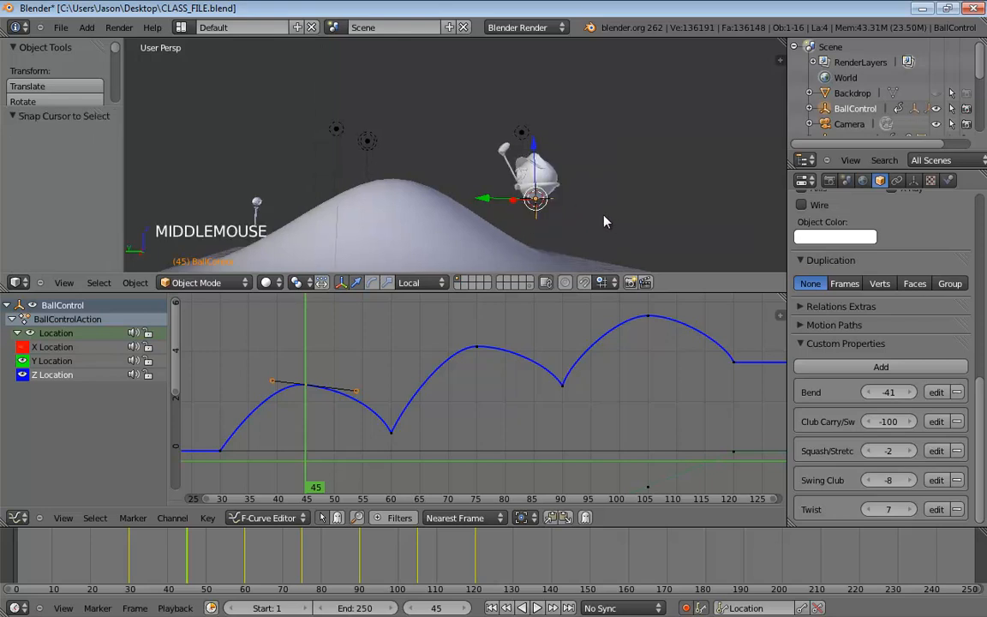
key("shift+a")
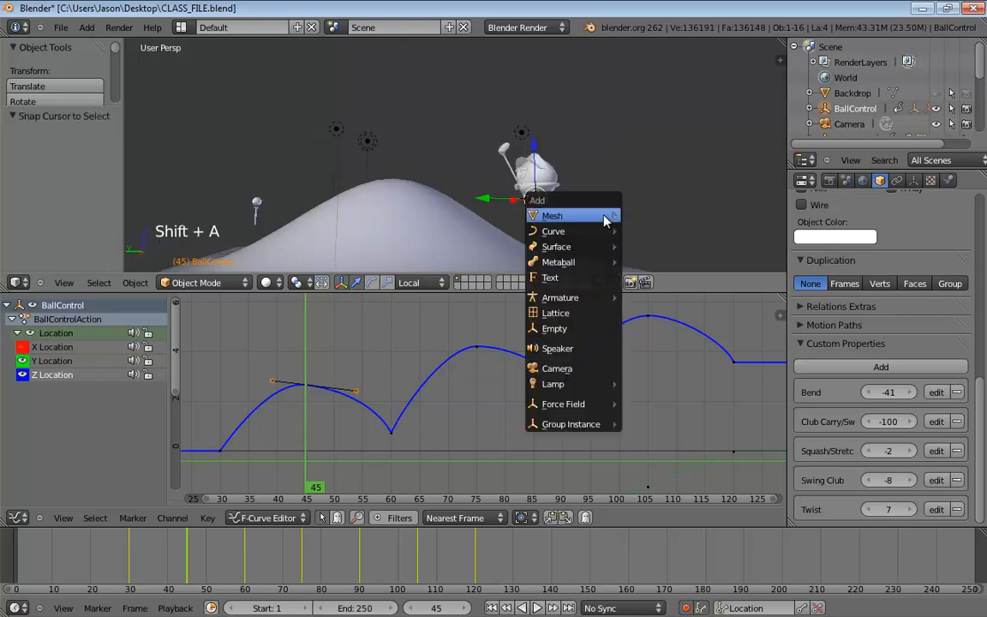
left_click(570, 330)
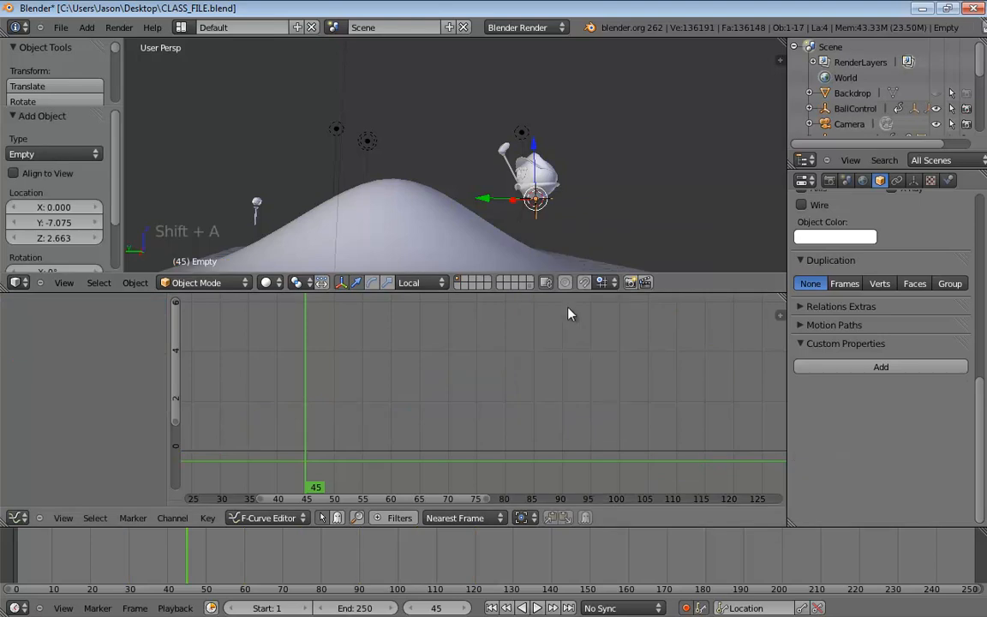
- Reduce the new Empty's display size to 0.62
scroll(558, 203, "up", 3)
scroll(616, 213, "up", 4)
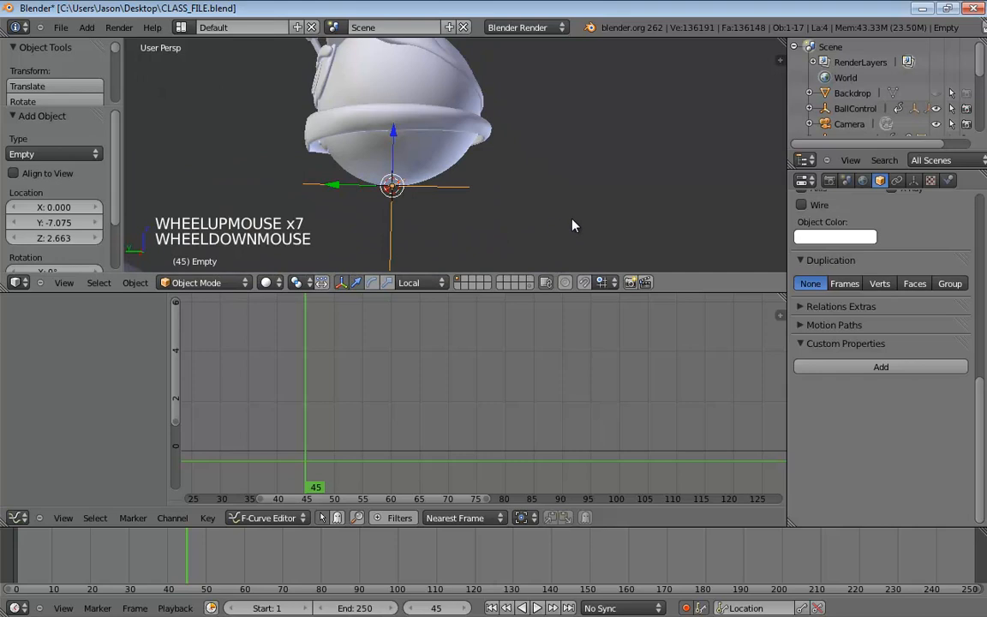
left_click(913, 181)
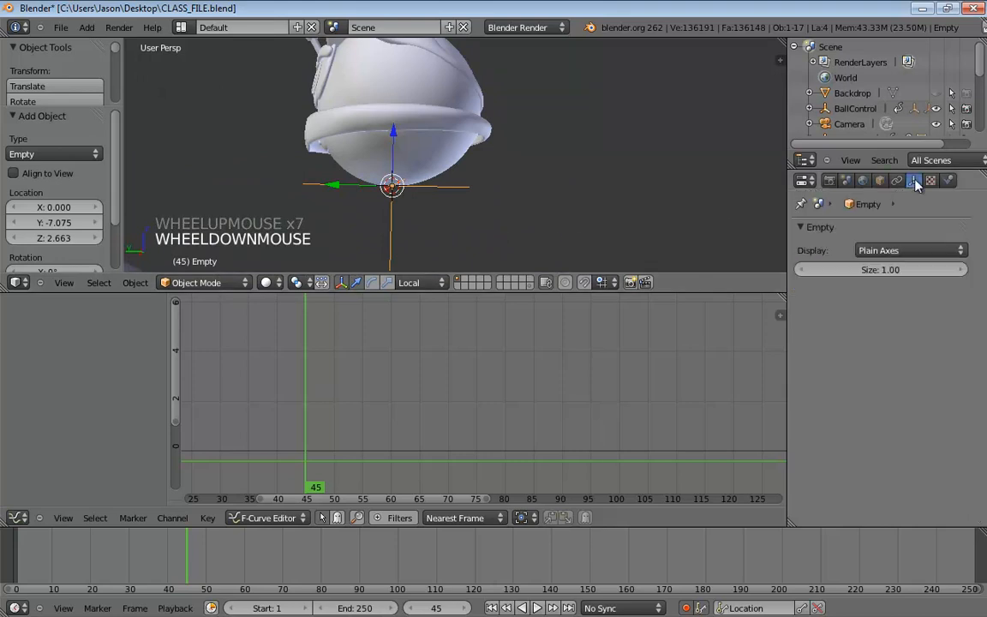
left_click_drag(891, 272, 831, 273)
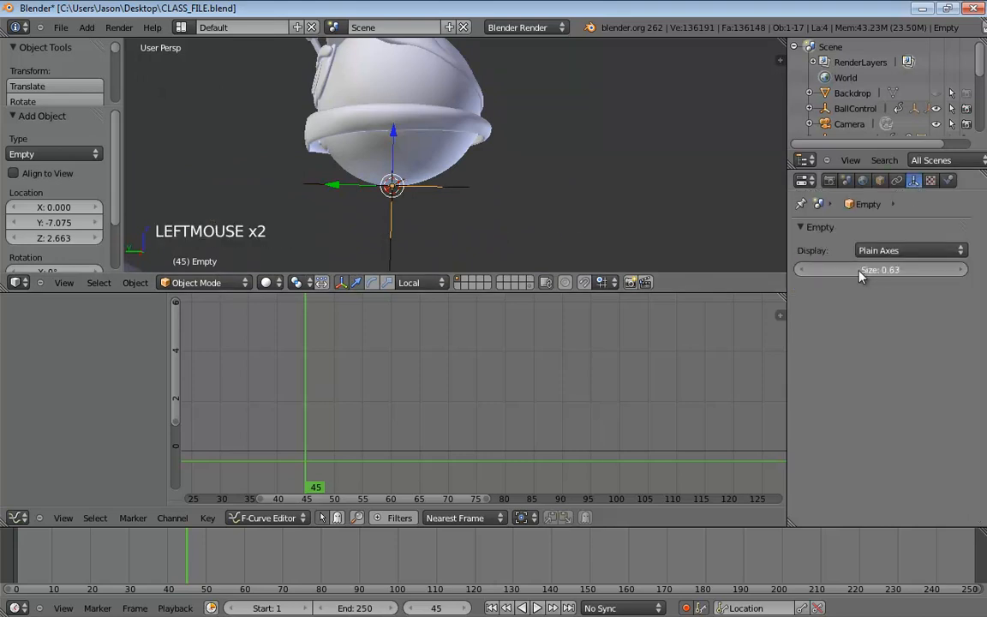
- Delete BallControl's frame 45 peak keyframe from the Z Location curve and refresh the pose at frame 45
left_click(463, 195)
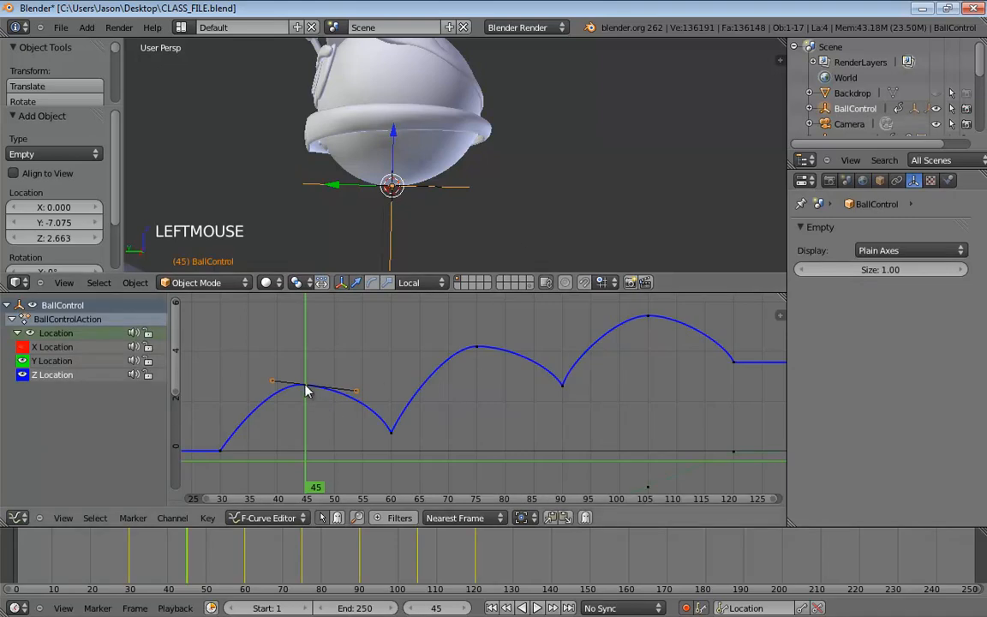
key("Delete")
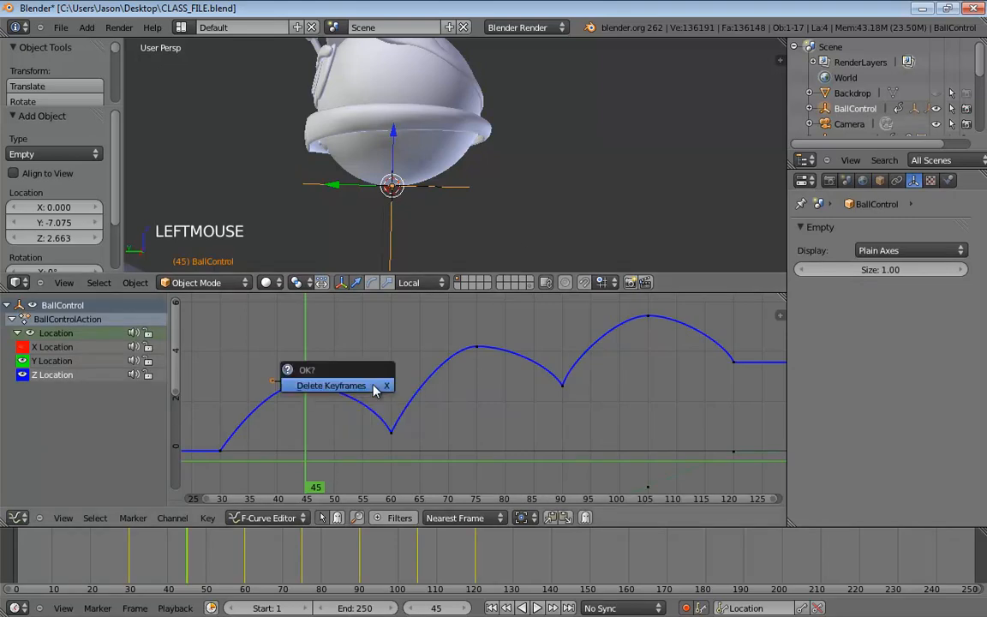
left_click(375, 390)
middle_click_drag(487, 189, 558, 201, "shift")
scroll(525, 176, "down", 4)
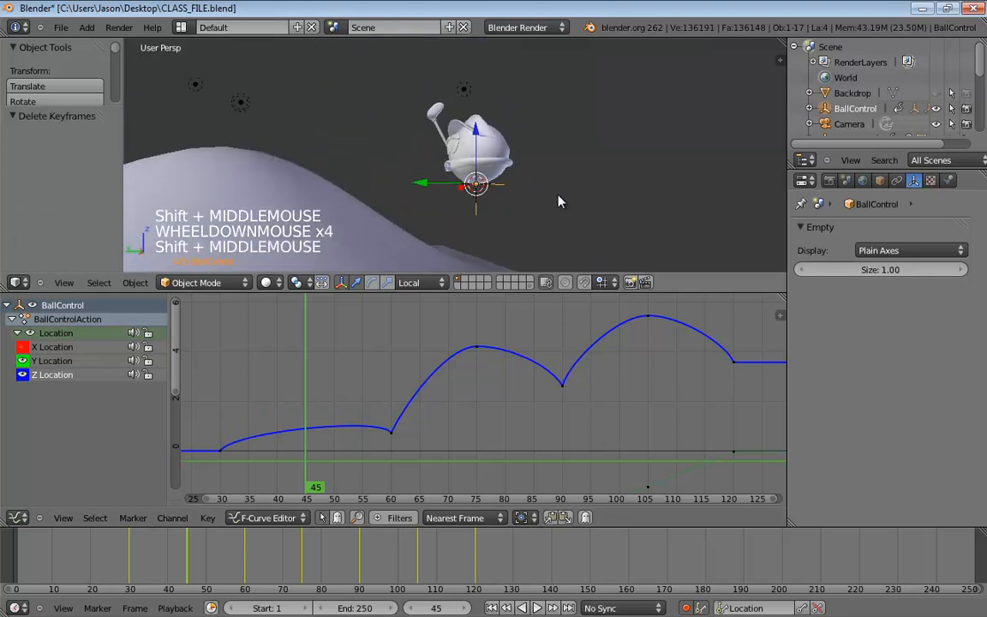
right_click(285, 467)
mouse_move(290, 469)
right_mouse_down()
mouse_move(318, 468)
mouse_move(308, 469)
right_mouse_up()
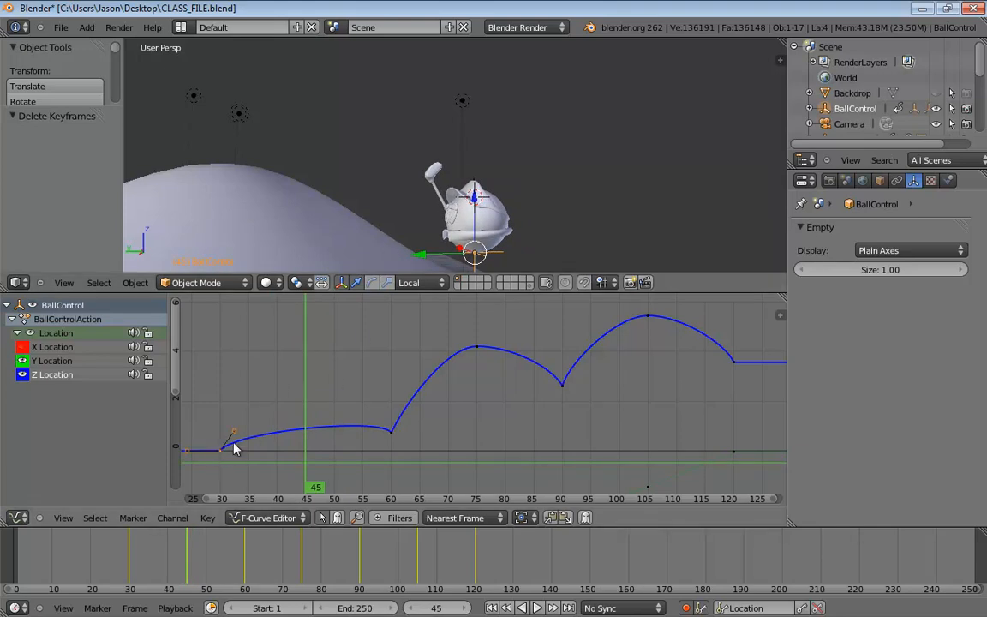
- Move frame 30's outgoing handle about 2.44 frames and 1.81 up, and frame 60's incoming handle about -2.71 frames and 1.91 up
left_click_drag(236, 435, 255, 379)
left_click(390, 433)
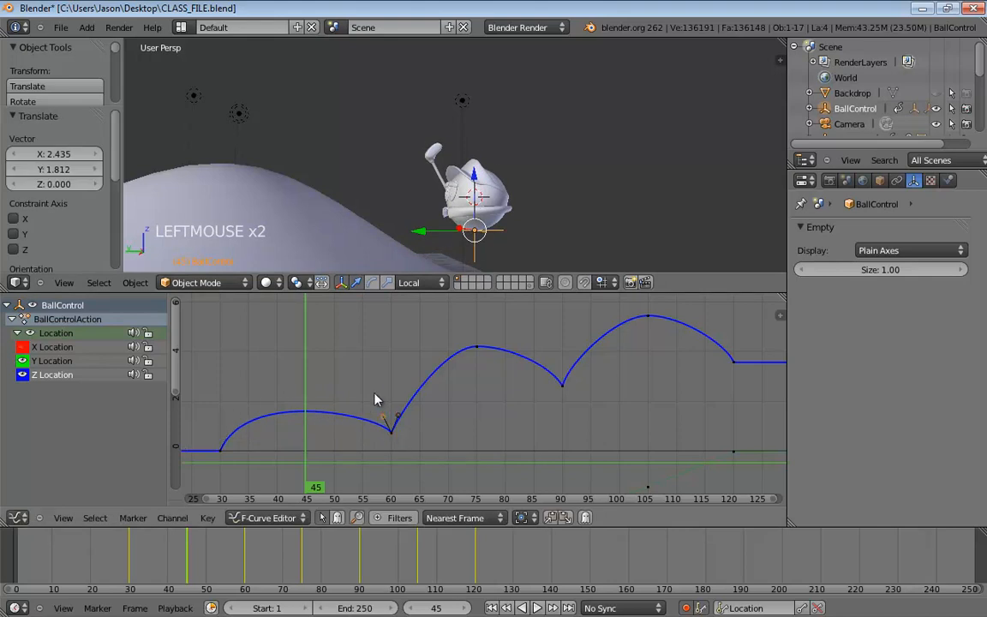
left_click_drag(377, 401, 367, 370)
- Switch the 3D view to wireframe and move frame 60's incoming handle about -0.54 frames and 0.97 up
mouse_move(527, 190)
middle_mouse_down()
mouse_move(531, 165)
mouse_move(509, 214)
mouse_move(541, 202)
mouse_move(519, 171)
middle_mouse_up()
scroll(530, 170, "up", 3)
key("z")
scroll(516, 209, "up", 3)
scroll(520, 168, "down", 2)
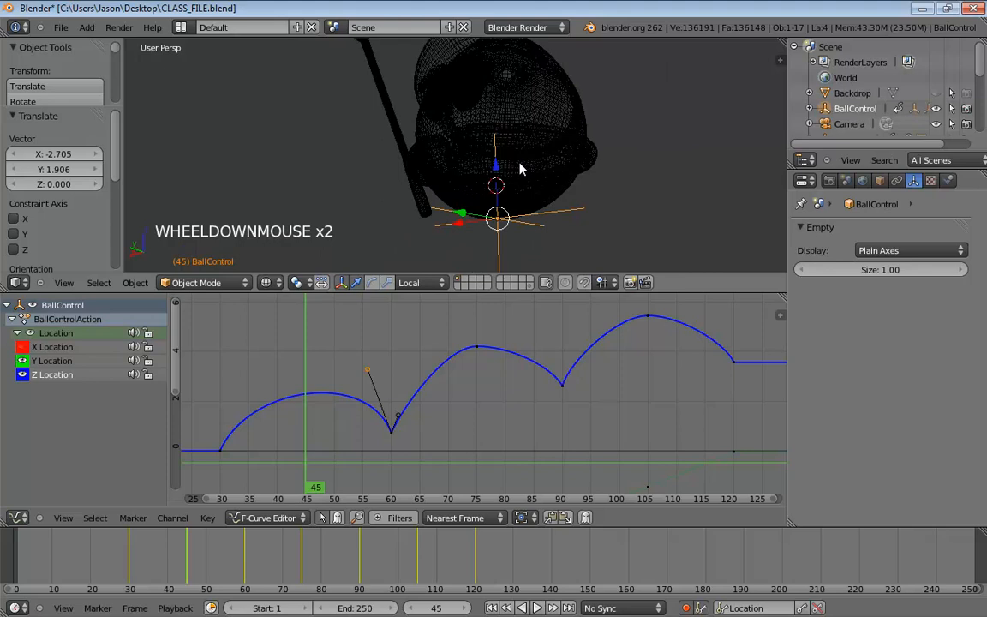
middle_click_drag(567, 181, 548, 206)
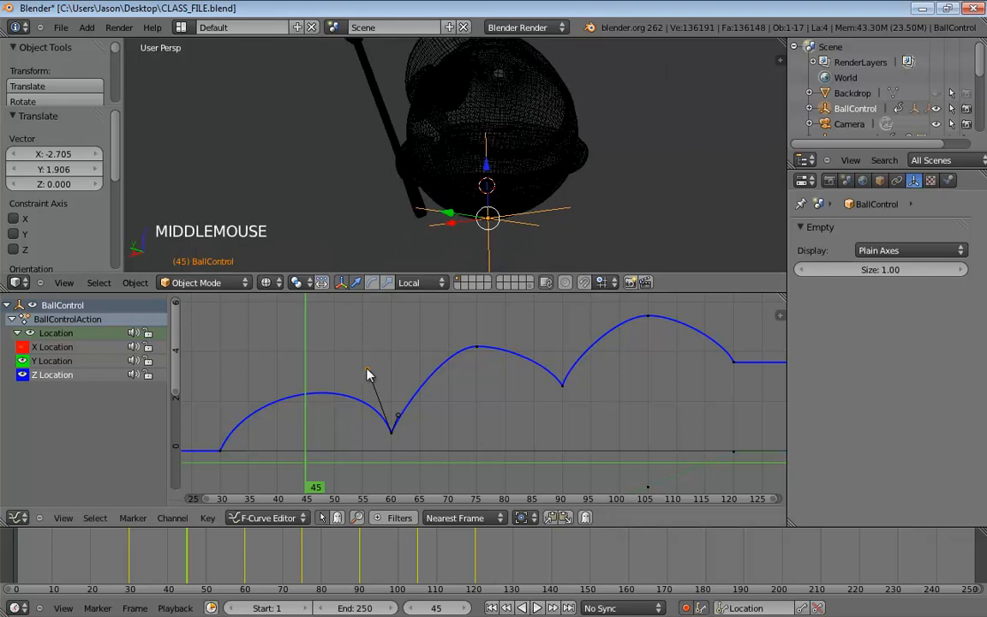
mouse_move(369, 355)
left_mouse_down()
mouse_move(363, 302)
mouse_move(366, 343)
left_mouse_up()
left_click(366, 333)
- Raise frame 30's outgoing handle slightly, then lower frame 60's incoming handle by about 0.38 and 0.22 to match BallControl to the marker Empty
right_click(220, 450)
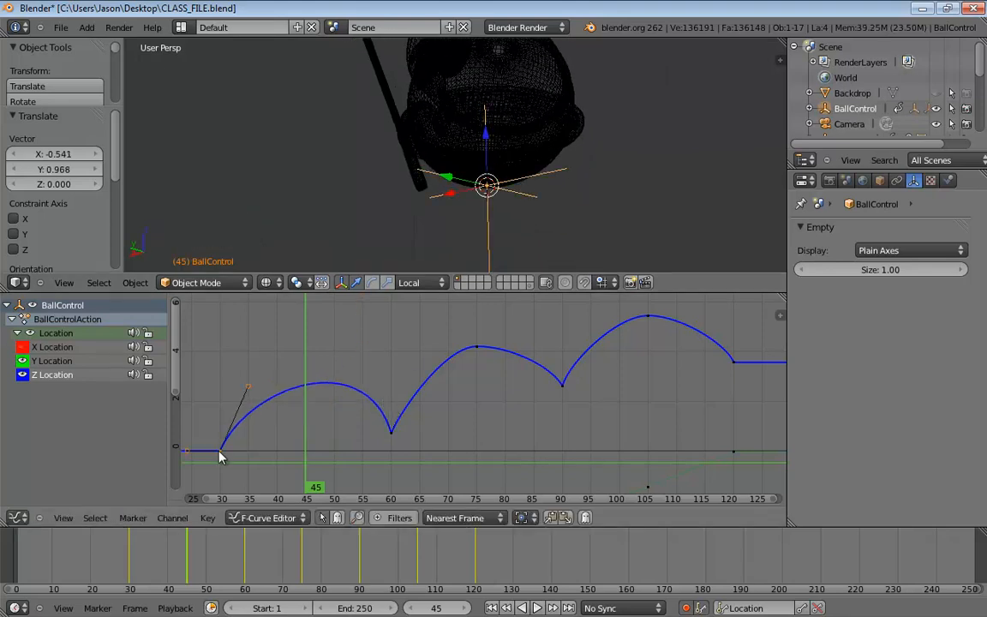
left_click_drag(246, 392, 245, 373)
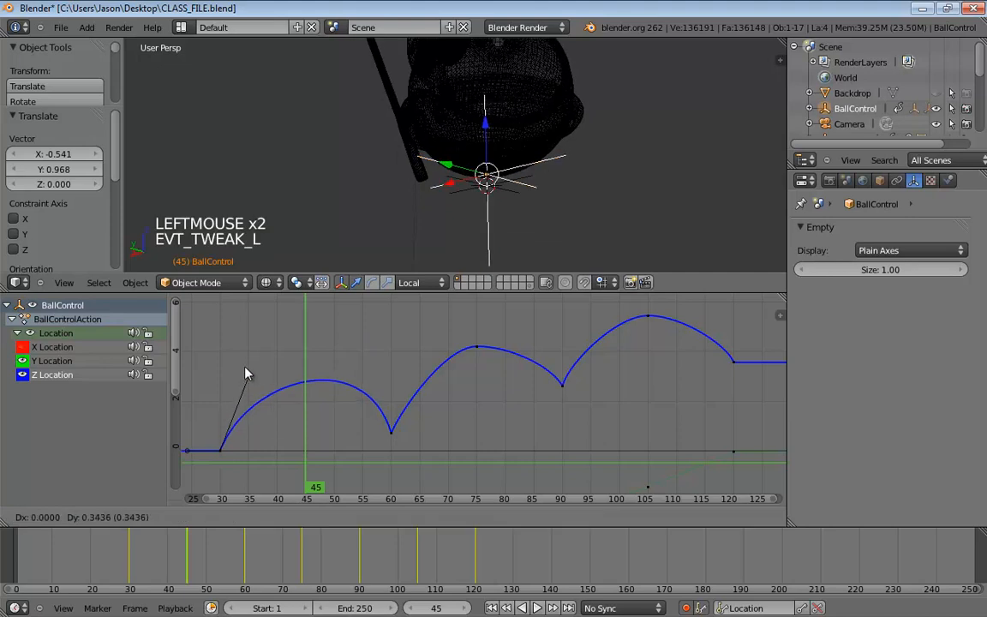
right_click(390, 431)
left_click_drag(363, 359, 363, 367)
scroll(615, 209, "down", 3)
middle_click_drag(614, 209, 570, 223)
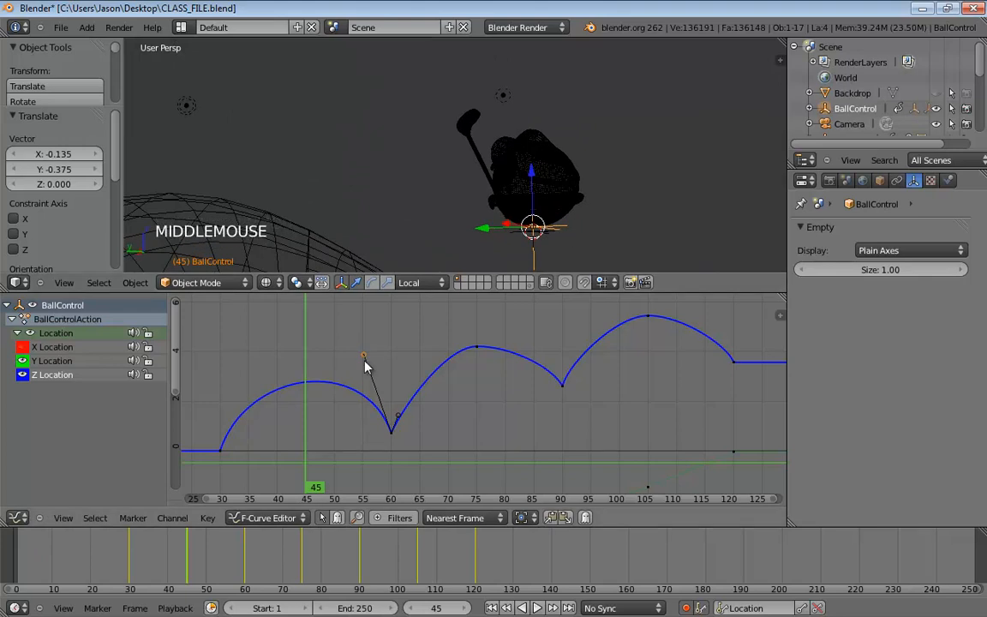
left_click_drag(363, 358, 366, 375)
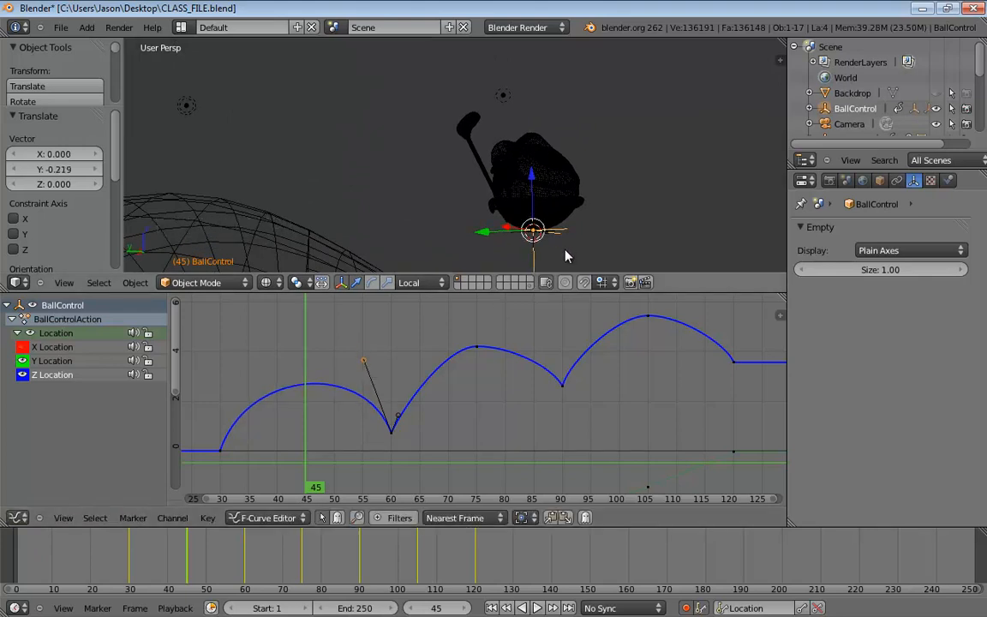
- At frame 75, snap the 3D cursor to BallControl and snap the marker Empty to the cursor
right_click_drag(286, 467, 478, 470)
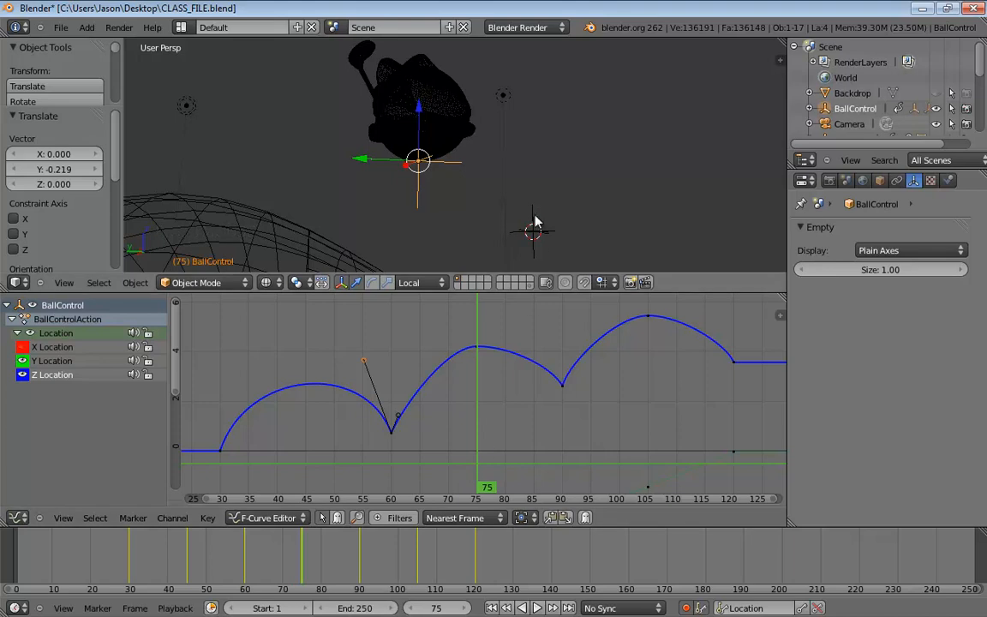
middle_click_drag(556, 176, 568, 167)
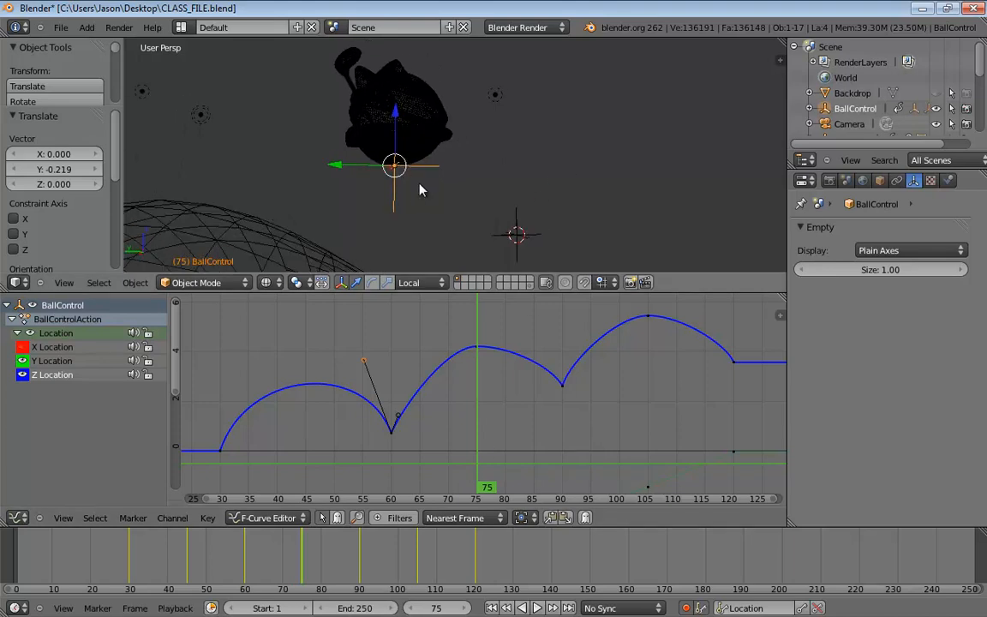
key("shift+s")
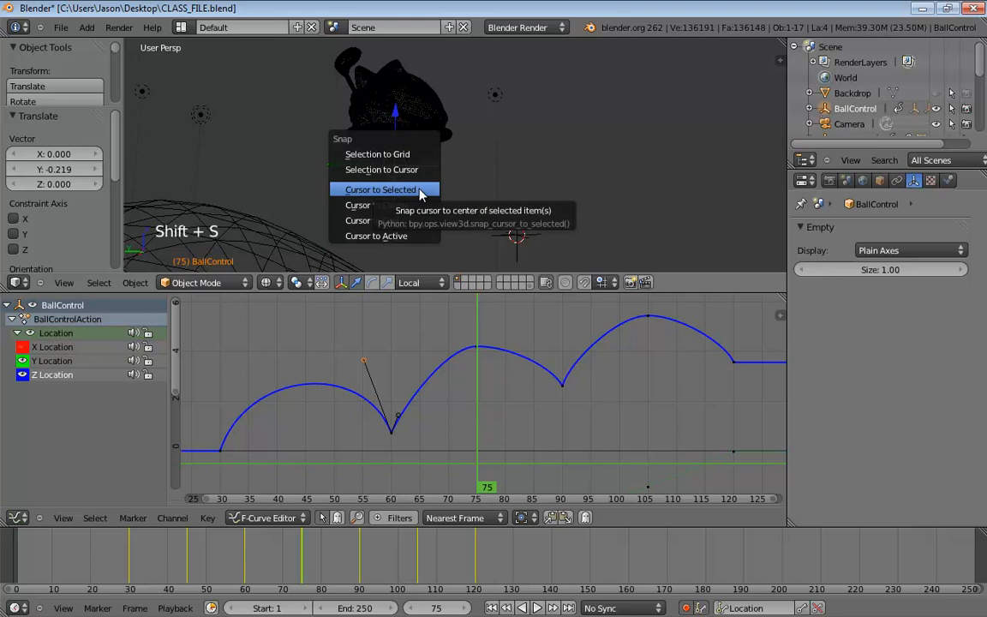
left_click(420, 190)
left_click(518, 238)
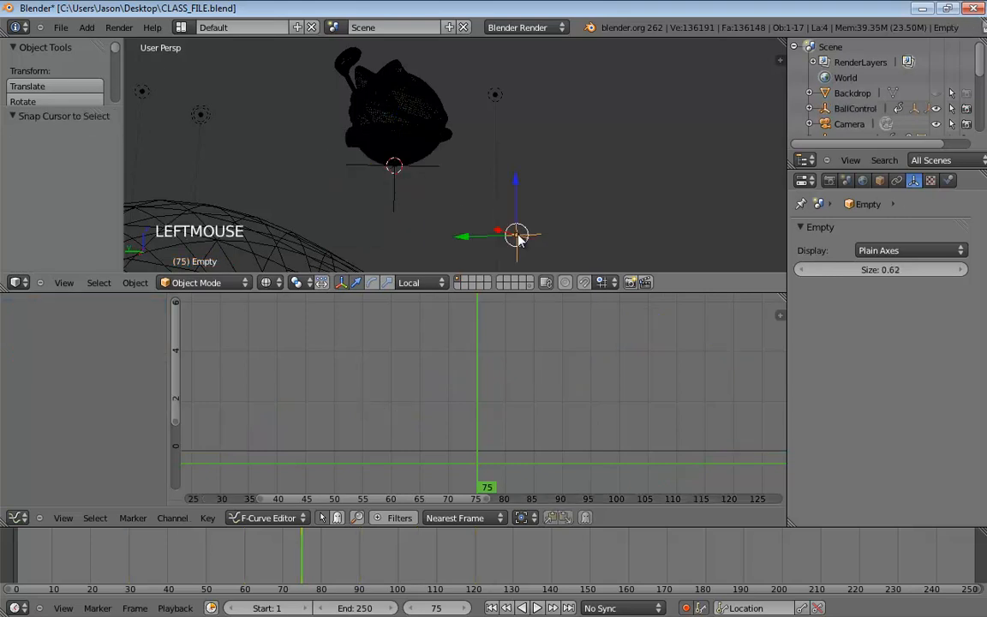
key("shift+s")
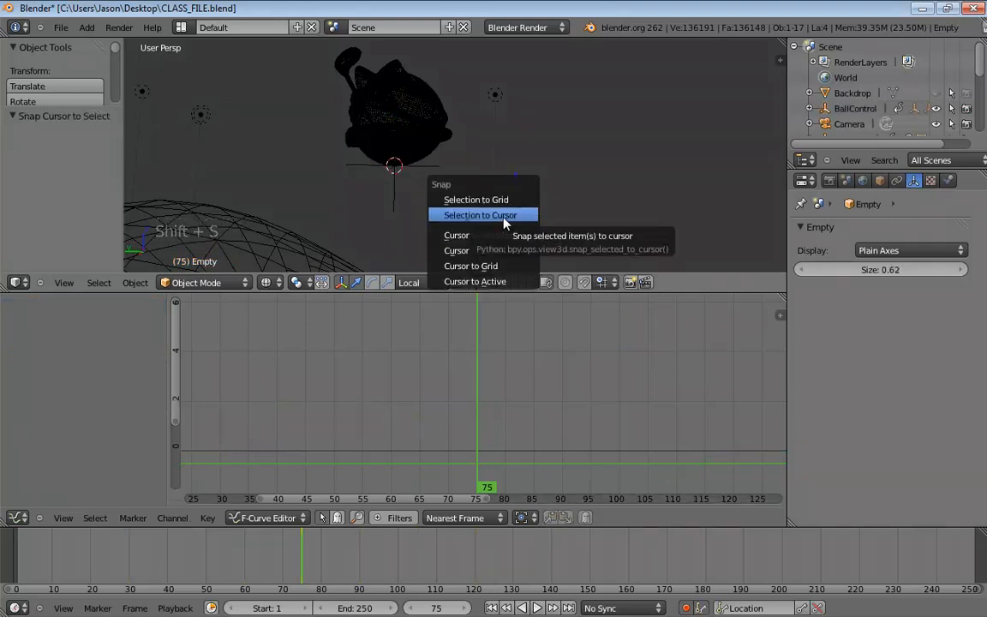
left_click(505, 215)
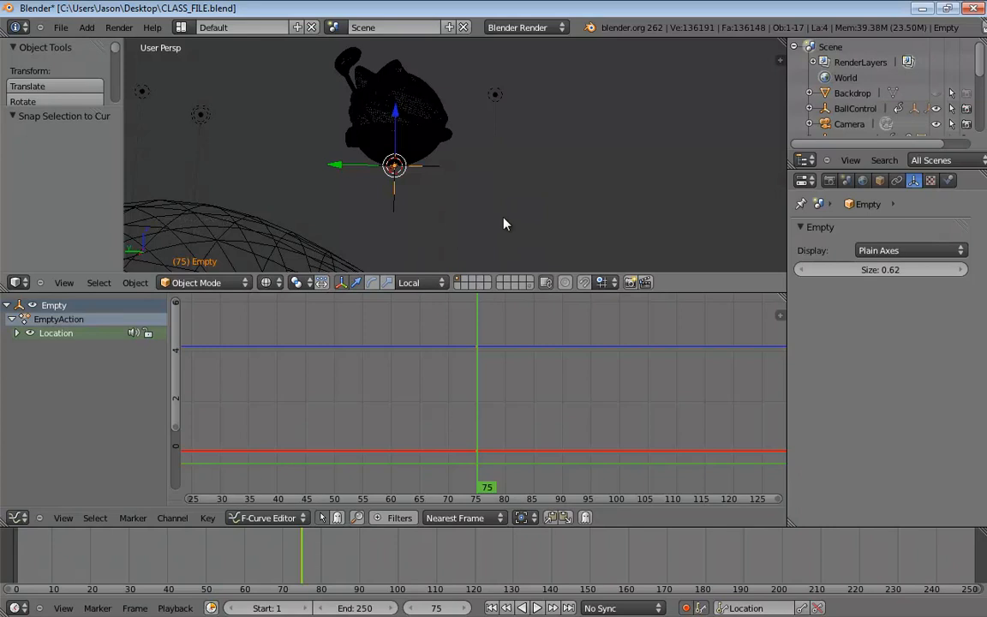
- Delete BallControl's frame 75 peak keyframe from the Z Location curve and refresh the pose at frame 75
left_click(435, 174)
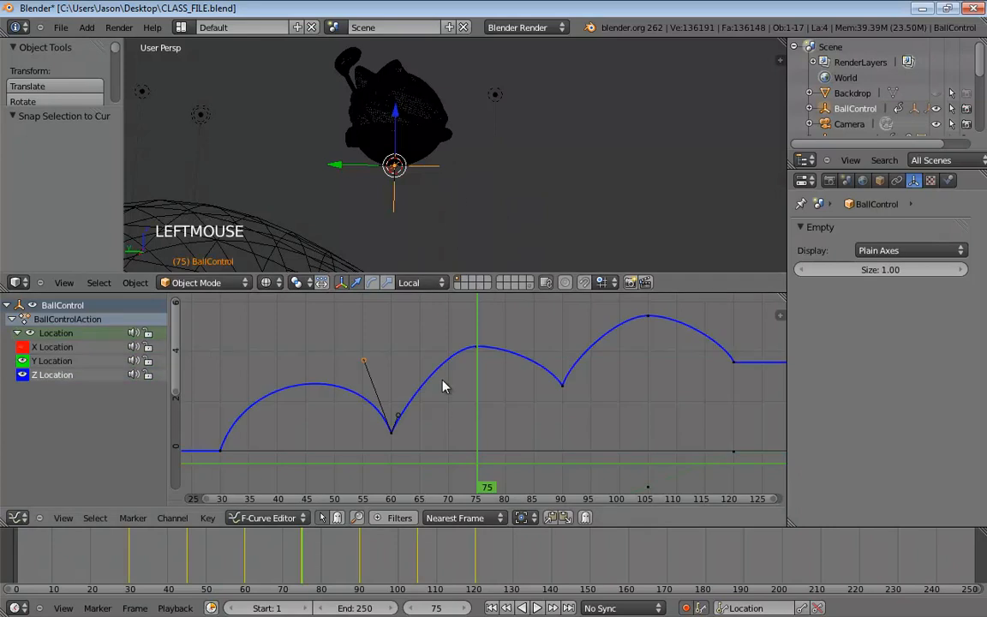
left_click(482, 349)
key("x")
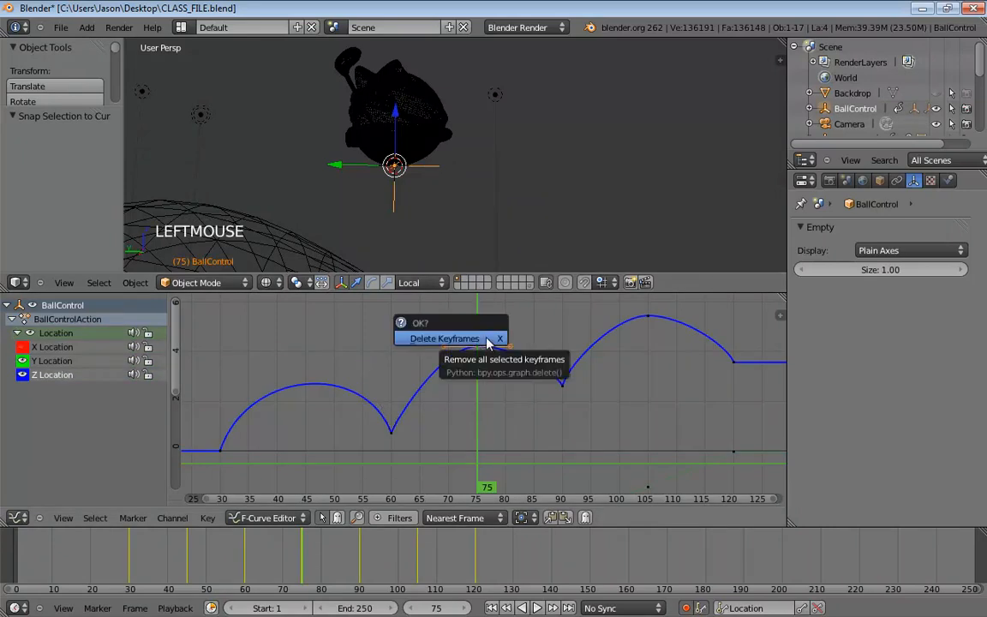
left_click(462, 339)
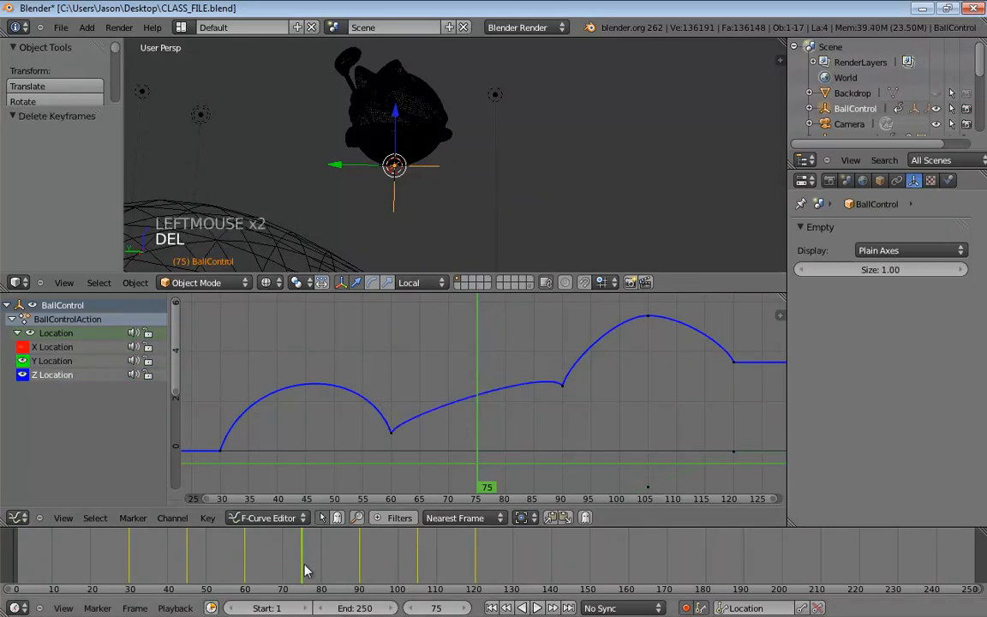
right_click(304, 571)
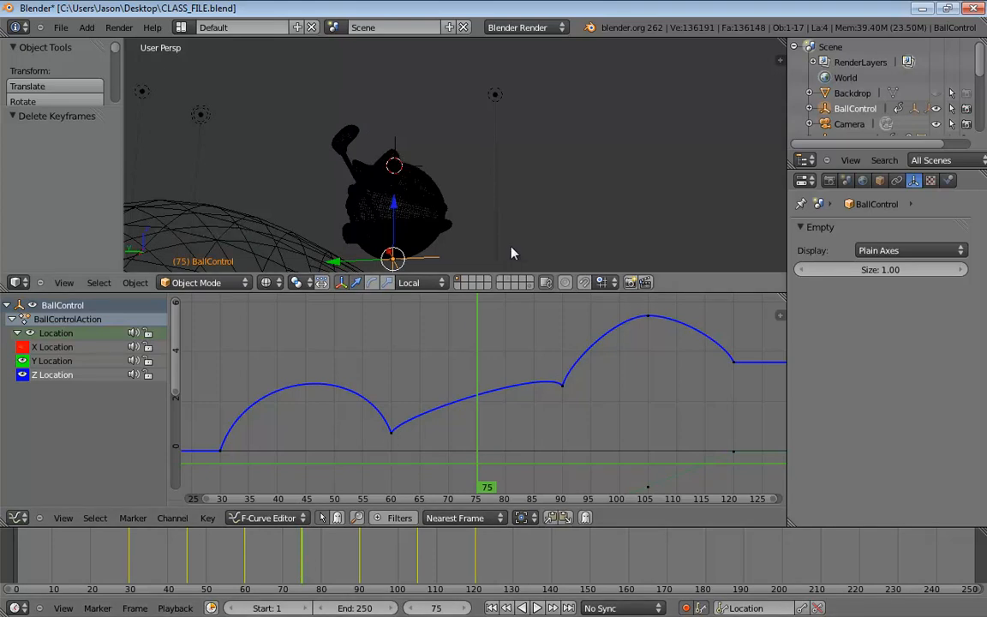
- Raise frame 60's outgoing handle steeply and move frame 90's incoming handle about -2.57 frames and 2.00 up to round the second arc
right_click(396, 431)
left_click_drag(397, 417, 403, 349)
left_click_drag(552, 370, 532, 308)
- Fine-tune the second arc by lowering frame 90's incoming handle about 0.28 and raising frame 60's outgoing handle 0.25
left_click(394, 430)
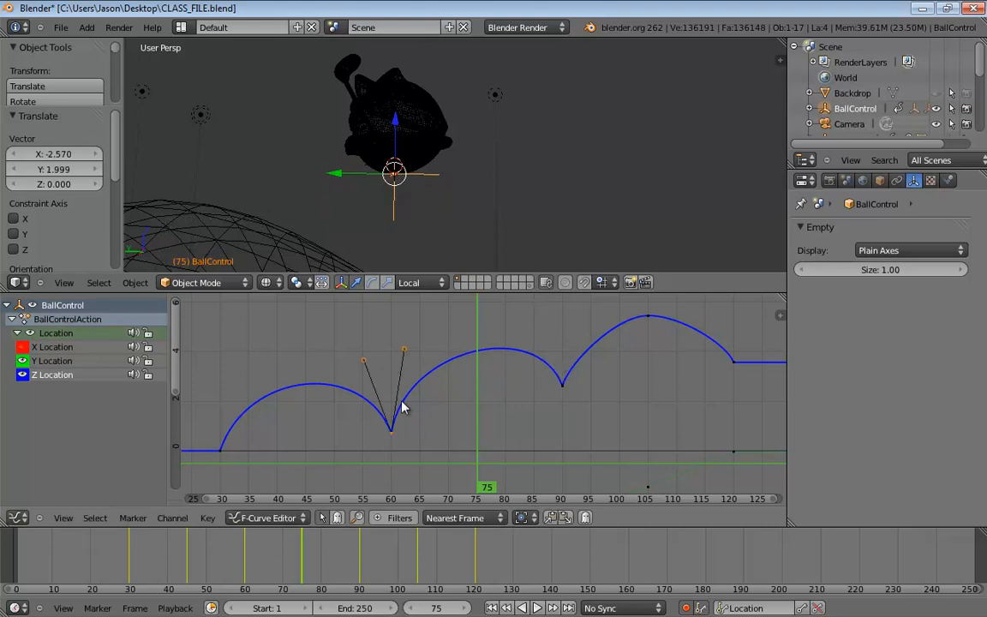
right_click(404, 351)
right_click(404, 349)
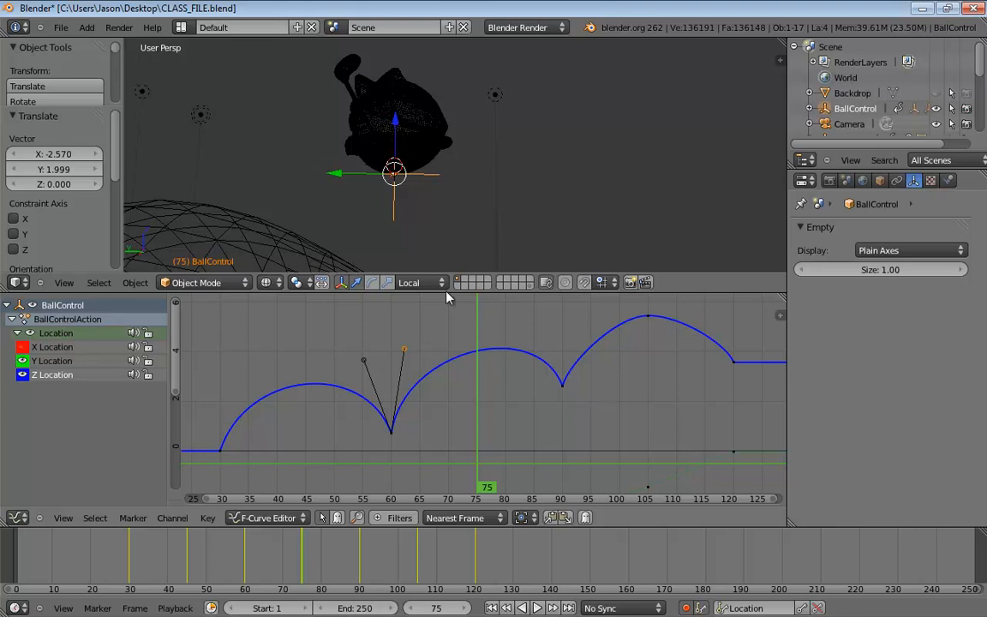
left_click(562, 385)
left_click_drag(536, 322, 538, 335)
right_click(391, 430)
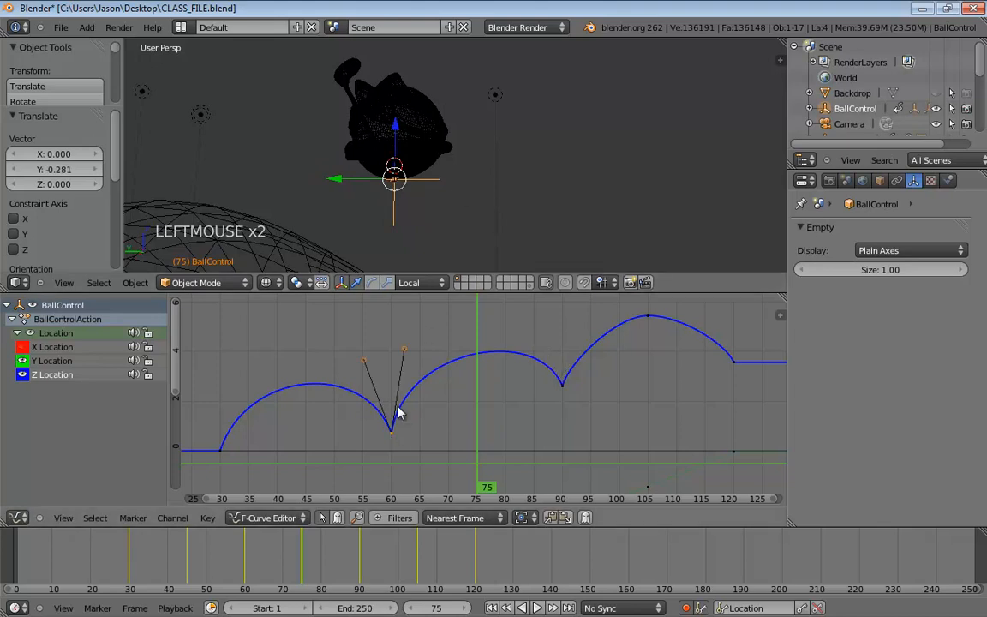
left_click_drag(406, 355, 405, 343)
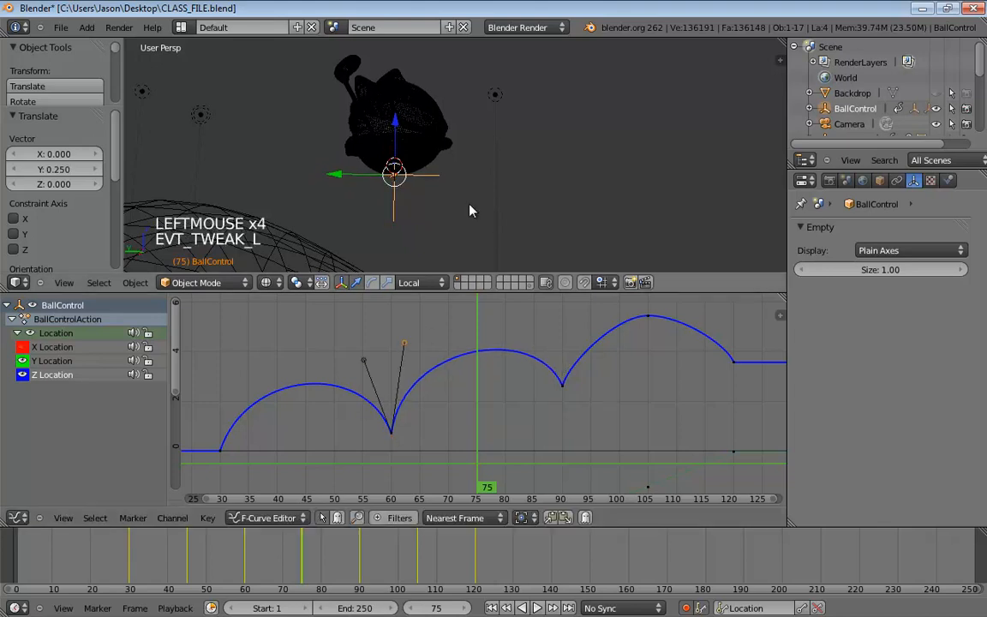
- At frame 105, snap the 3D cursor to BallControl and snap the marker Empty to the cursor
right_click_drag(479, 477, 648, 478)
middle_click_drag(394, 193, 509, 165, "shift")
key("shift+s")
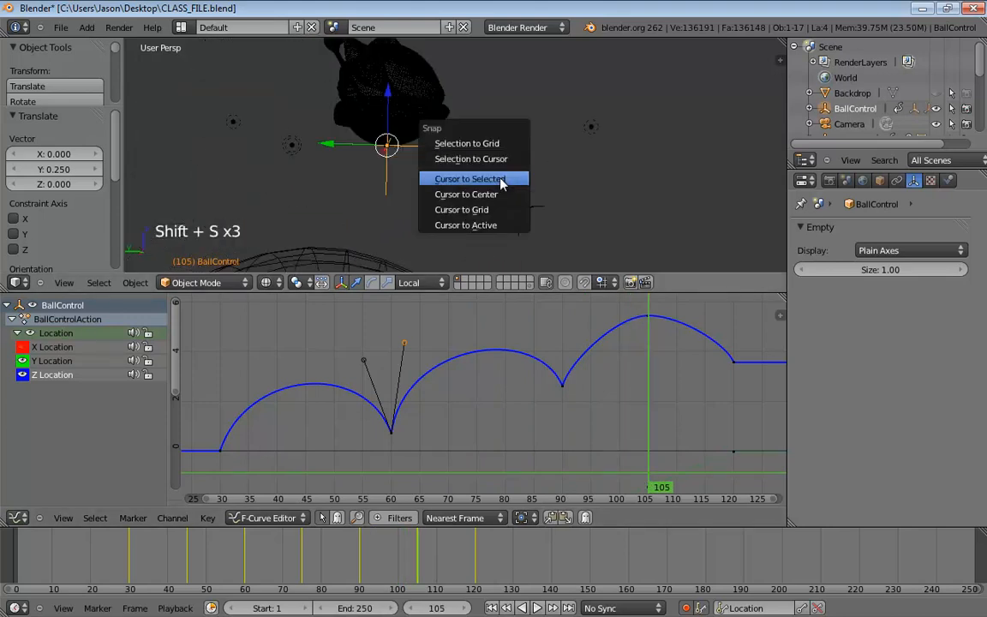
left_click(497, 179)
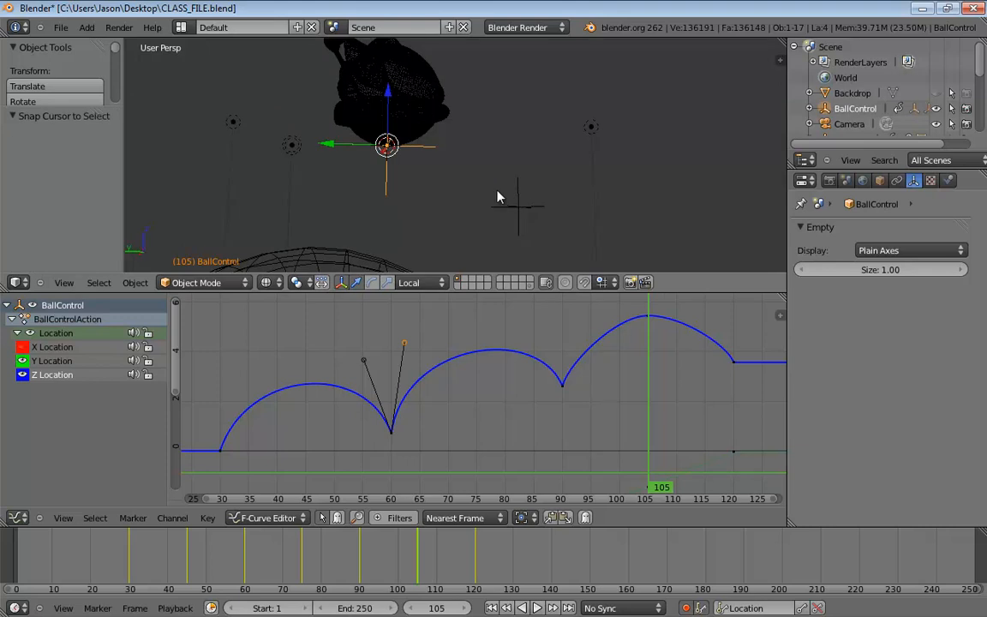
left_click(517, 207)
key("shift+s")
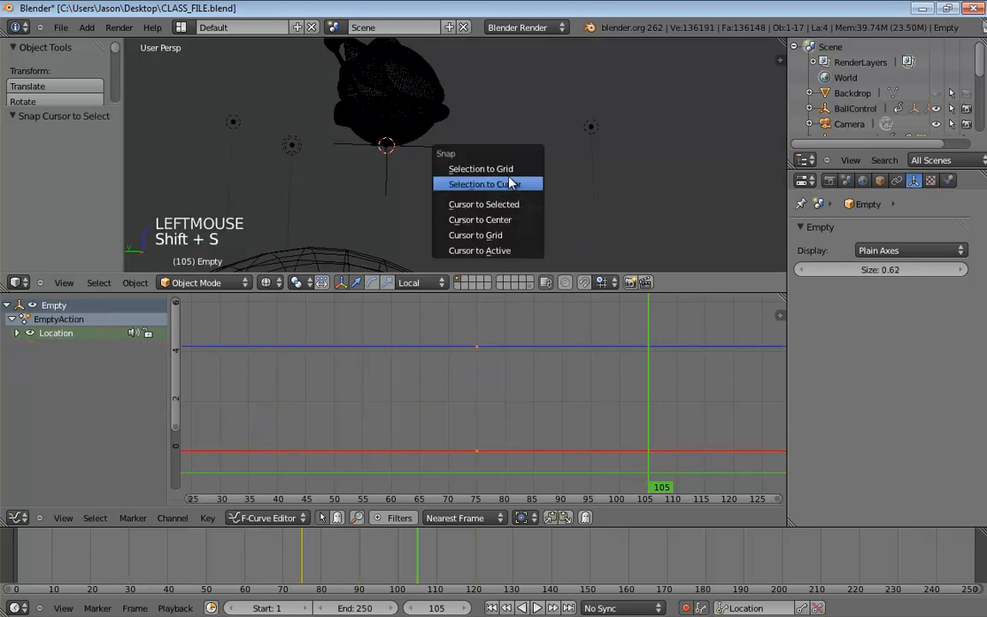
left_click(507, 186)
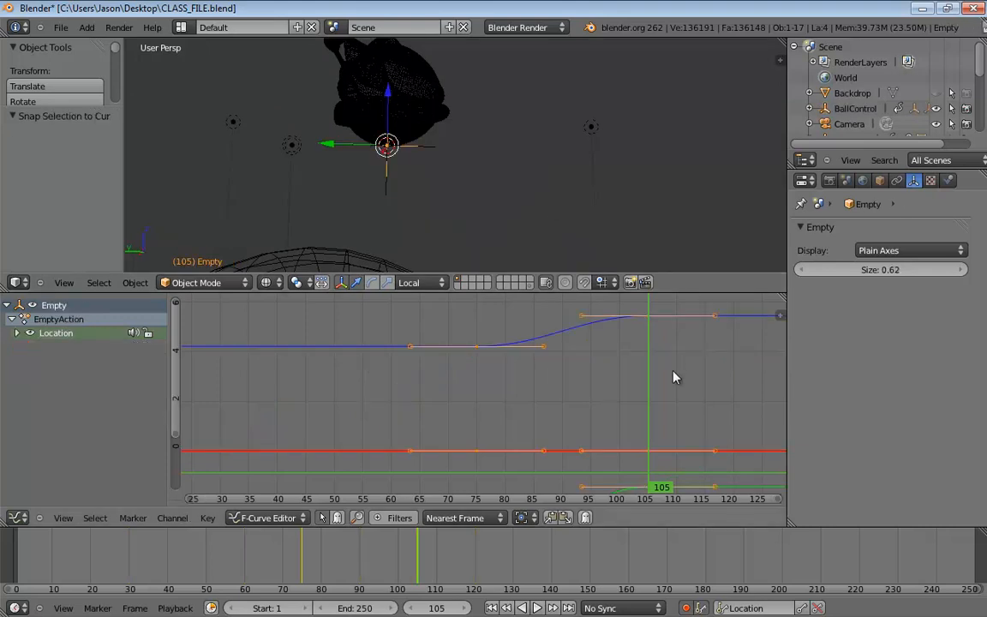
- Delete BallControl's frame 105 peak keyframe from the Z Location curve
left_click(429, 154)
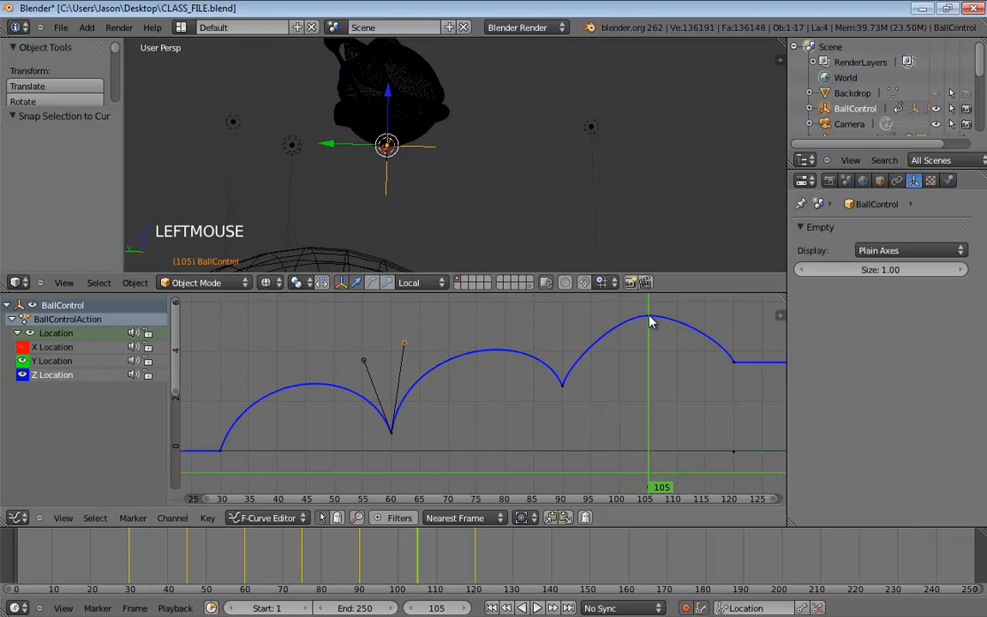
left_click(649, 321)
key("Delete")
left_click(658, 315)
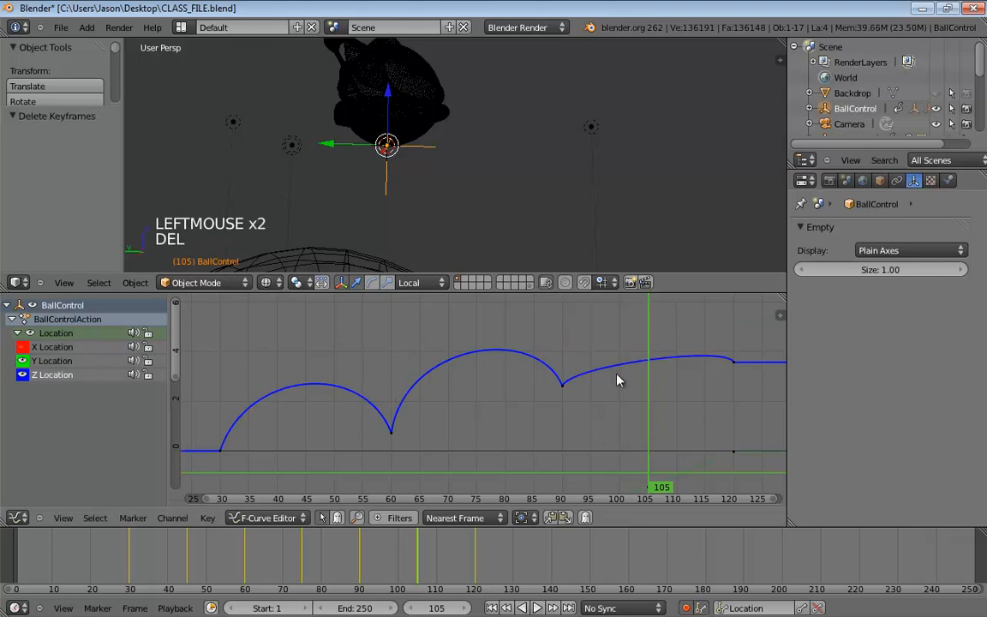
- Raise frame 90's outgoing handle about 4.53 and move frame 120's incoming handle about -2.16 frames and 1.75 up to round the third arc
left_click(563, 386)
left_click_drag(571, 374, 568, 459)
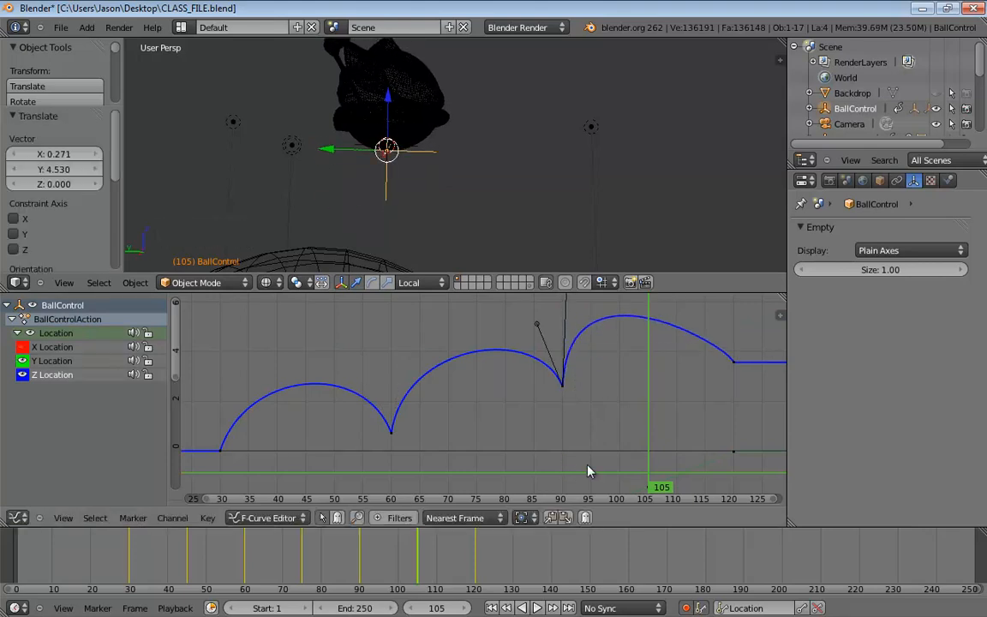
right_click(732, 360)
middle_click_drag(639, 389, 579, 464)
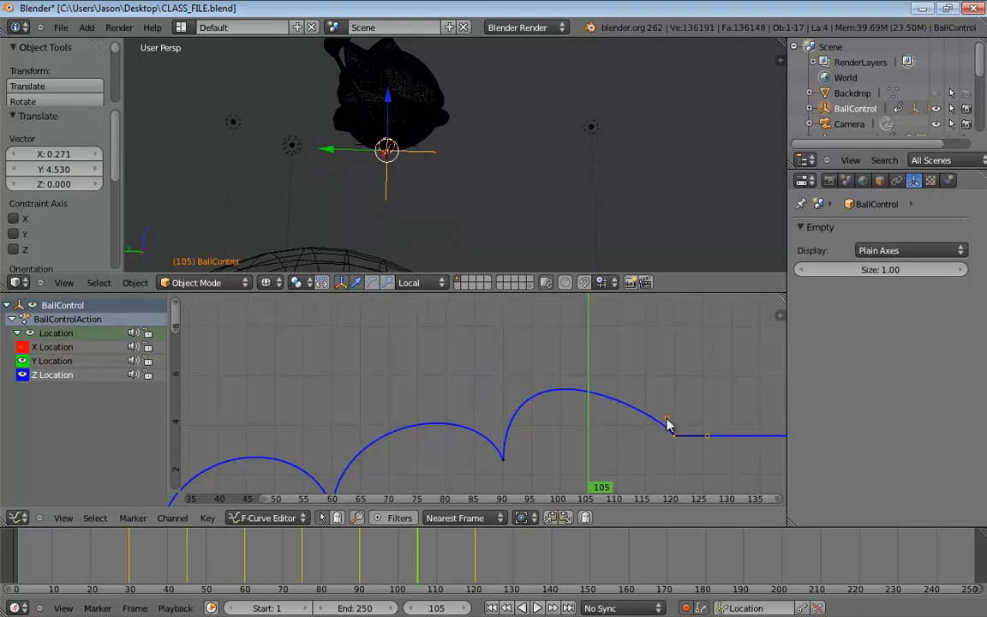
left_click_drag(669, 424, 653, 377)
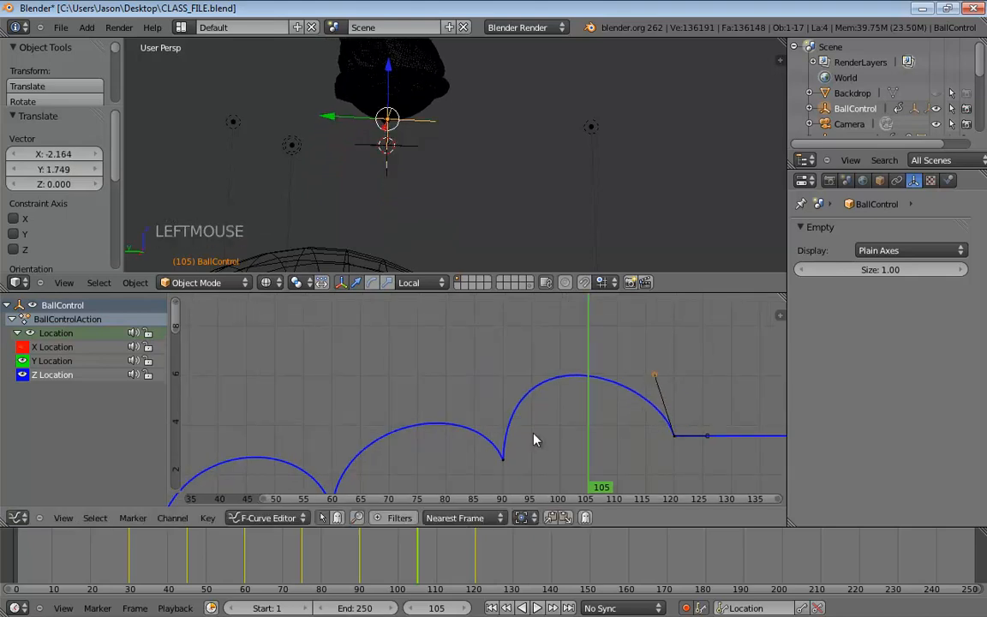
- Lower frame 90's outgoing handle and move its incoming handle about -1.35 frames, then scrub to frame 117 to check the arcs
left_click(503, 459)
left_click_drag(508, 339, 523, 391)
left_click_drag(467, 404, 464, 403)
key("Home")
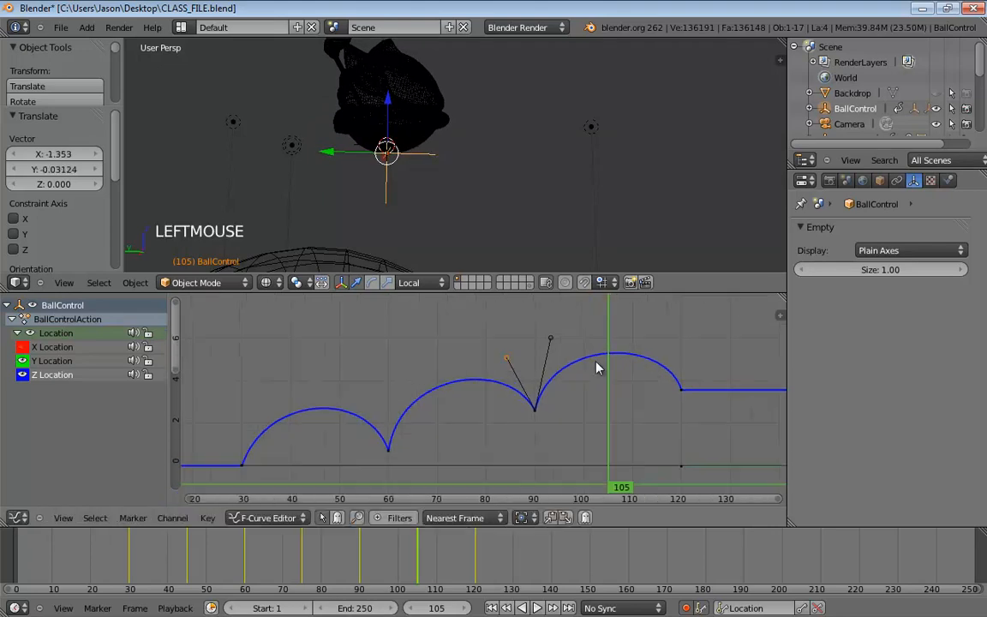
scroll(548, 433, "down", 3)
right_click_drag(548, 433, 663, 456)
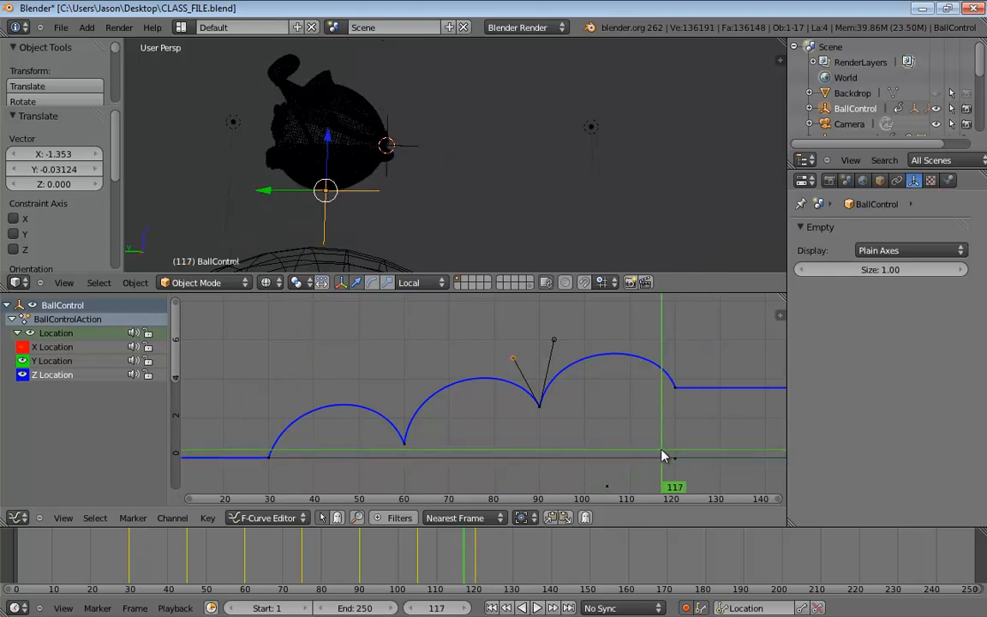
- Delete the Y Location keyframes between frames 30 and 120, keeping only the first and last ones
middle_click_drag(618, 398, 627, 293)
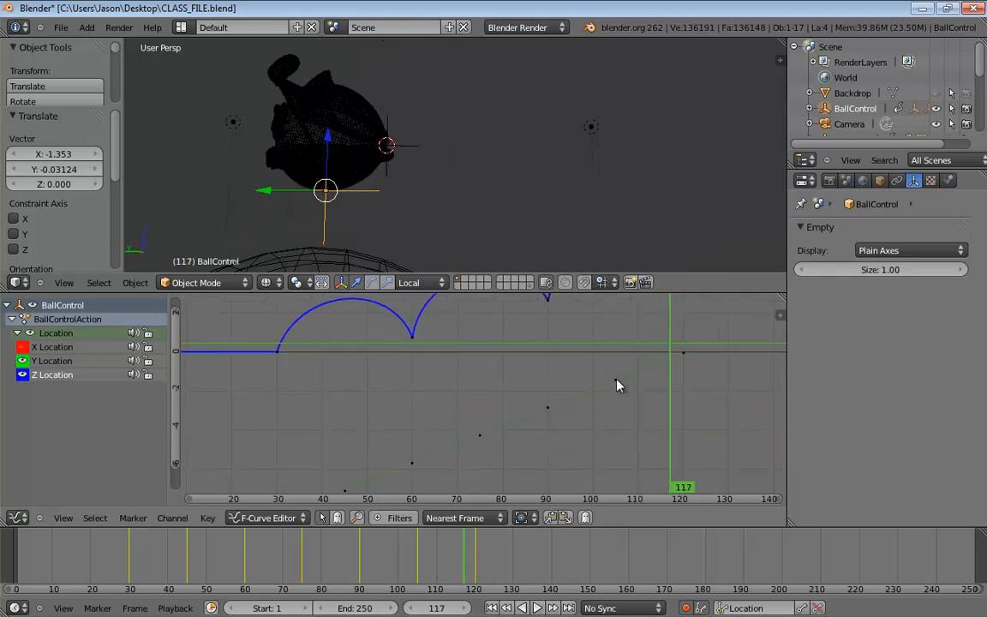
scroll(617, 381, "down", 2)
scroll(587, 415, "down", 3)
middle_click_drag(582, 430, 582, 412)
scroll(581, 415, "down", 1)
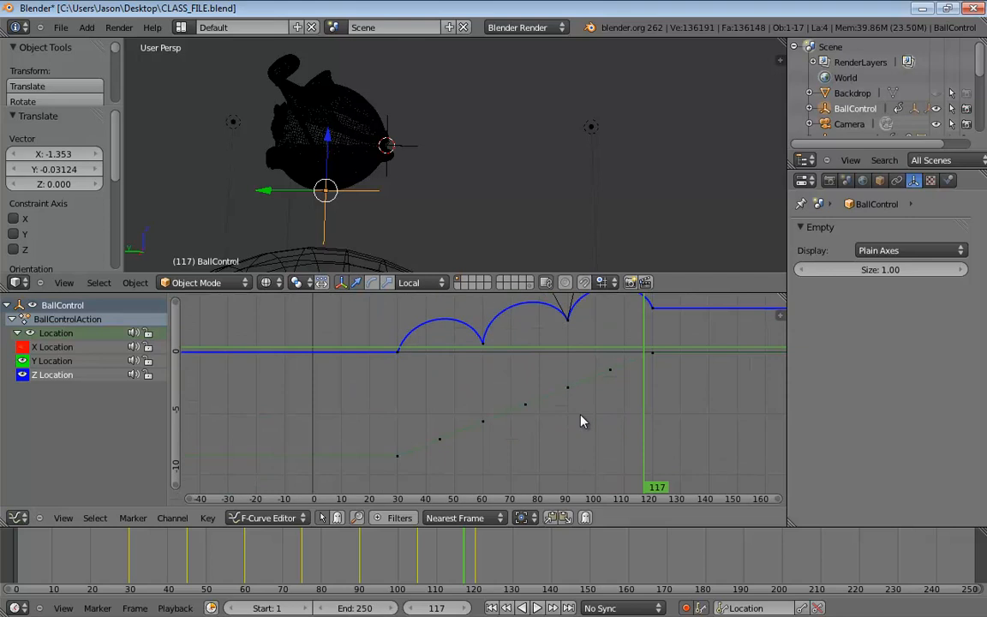
right_click(611, 377)
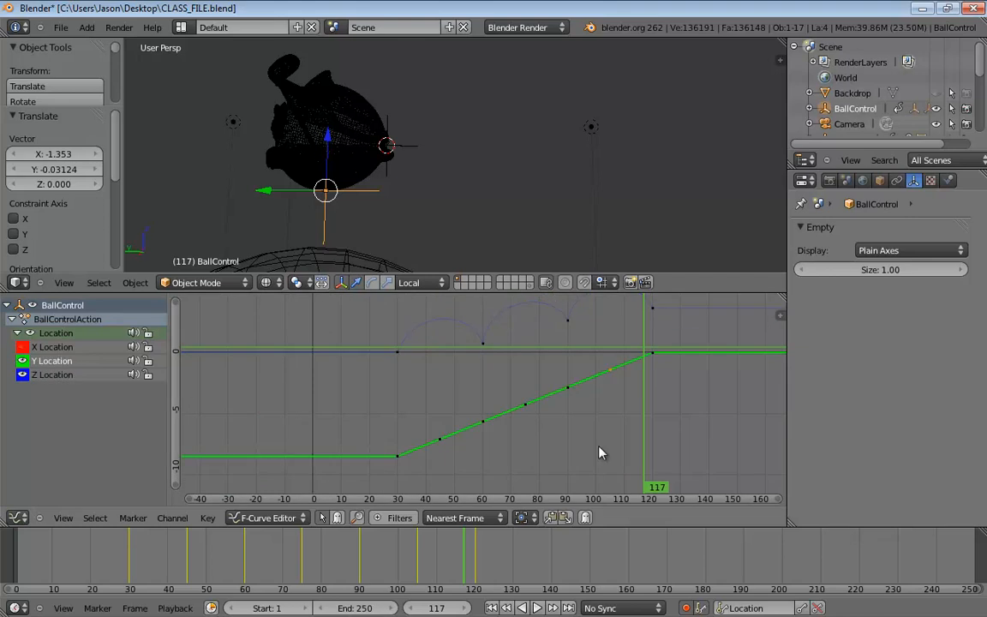
right_click(569, 390, "shift")
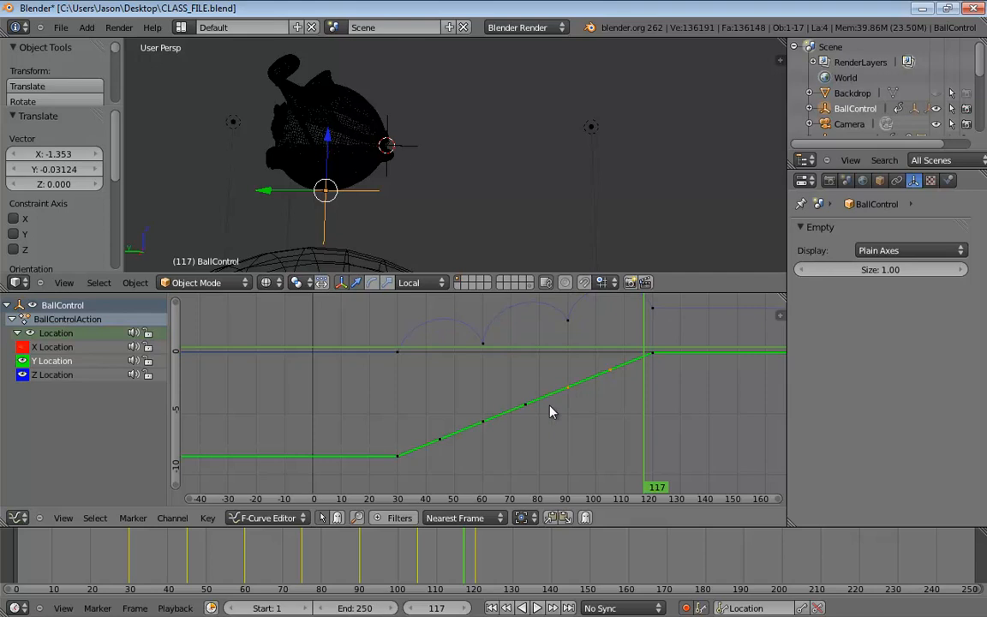
right_click(480, 424, "shift")
key("Delete")
left_click(599, 378)
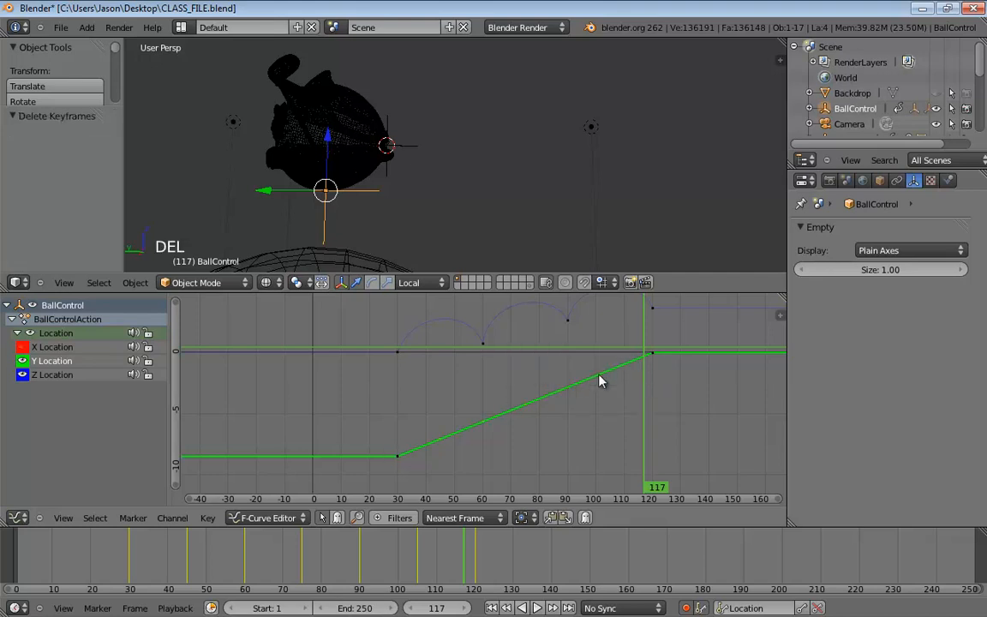
- Isolate BallControl's X Location curve and delete all of its keyframes
middle_click_drag(571, 416, 533, 420)
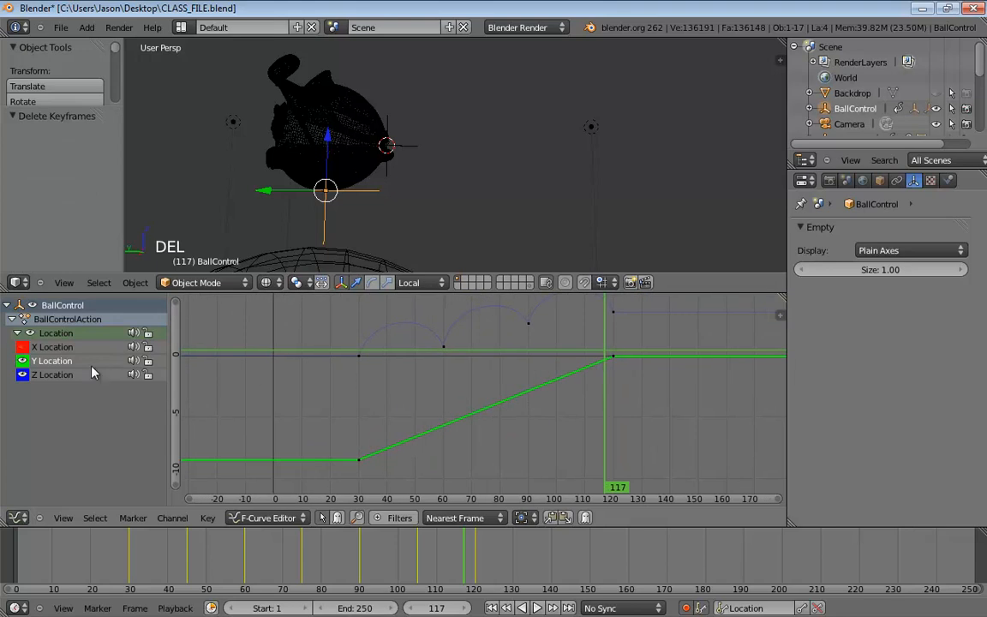
left_click(23, 347)
left_click(22, 361)
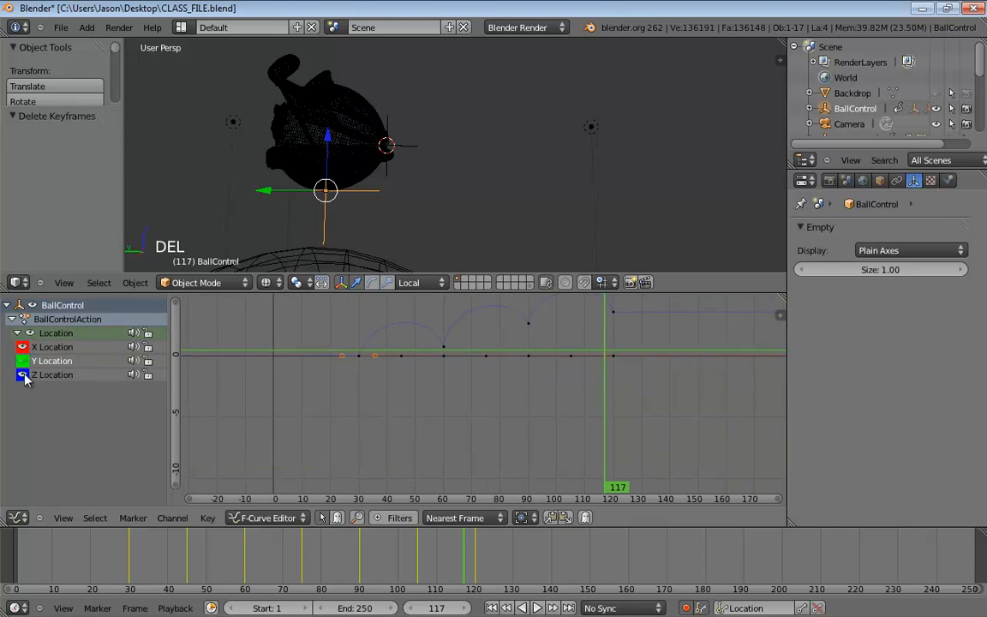
left_click(23, 376)
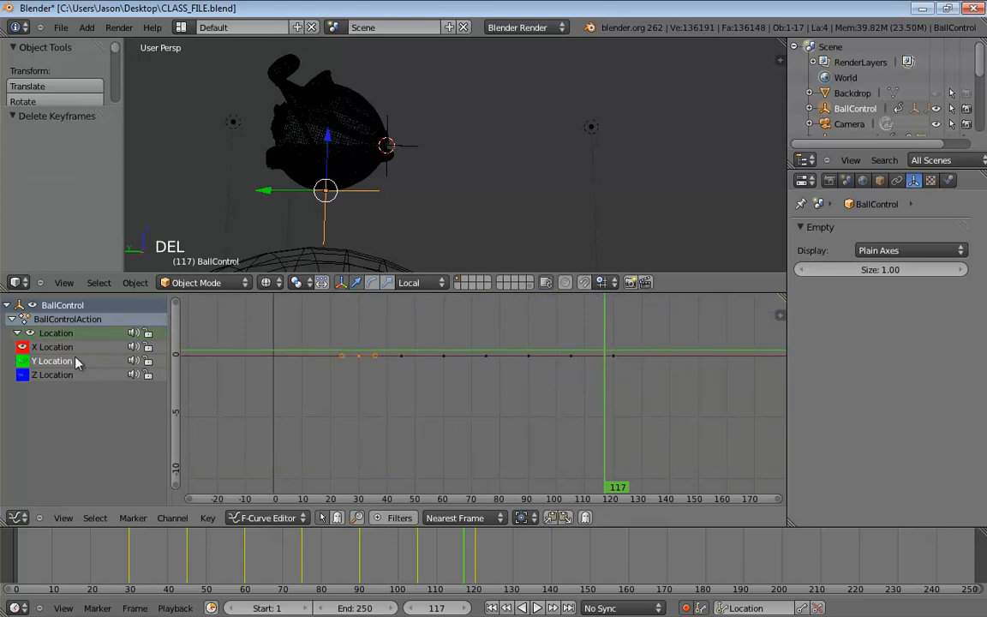
right_click(613, 357)
right_click(614, 366)
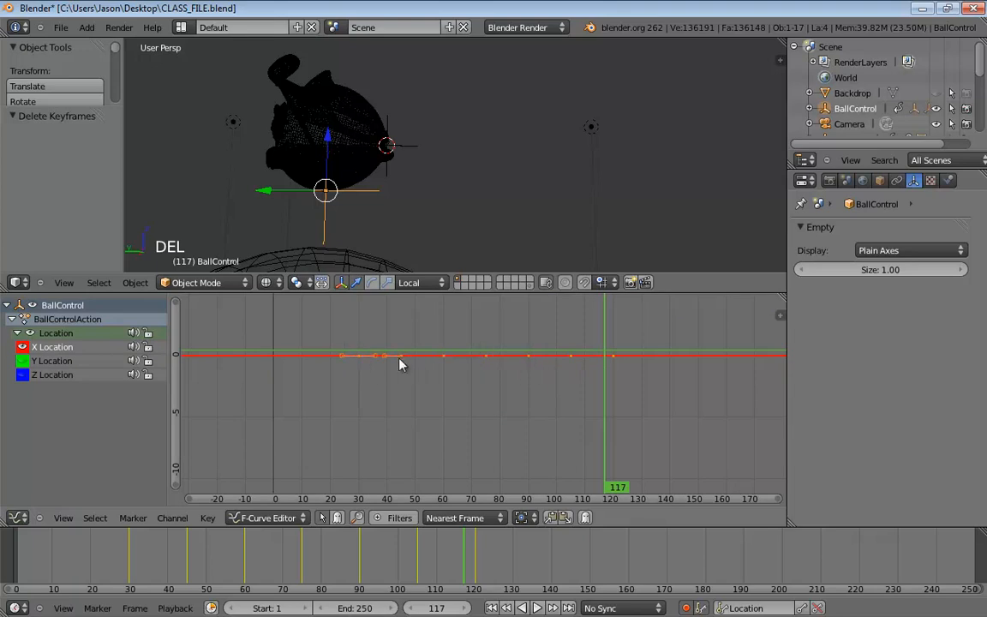
left_click(435, 366)
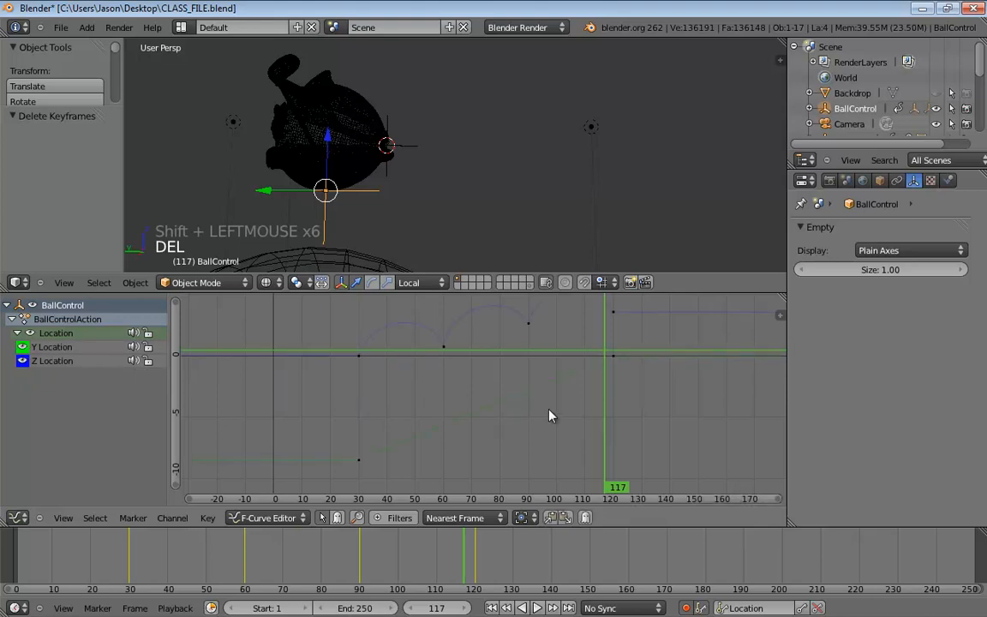
- Frame the character and hill, and set BallControl's Bend custom property to 0
middle_click_drag(543, 394, 516, 418, "shift")
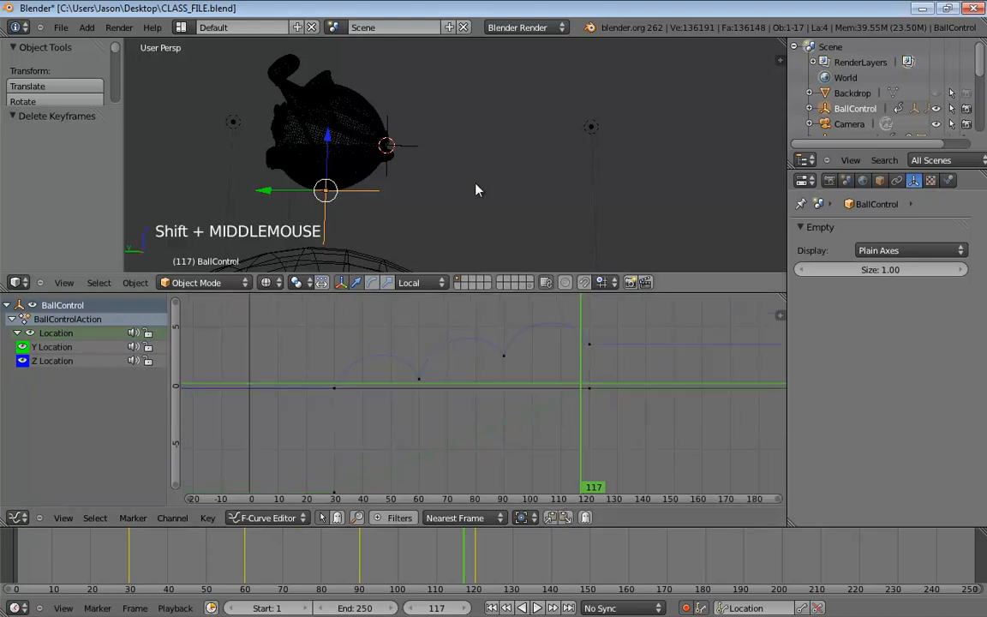
middle_click_drag(476, 190, 573, 177)
scroll(573, 177, "down", 4)
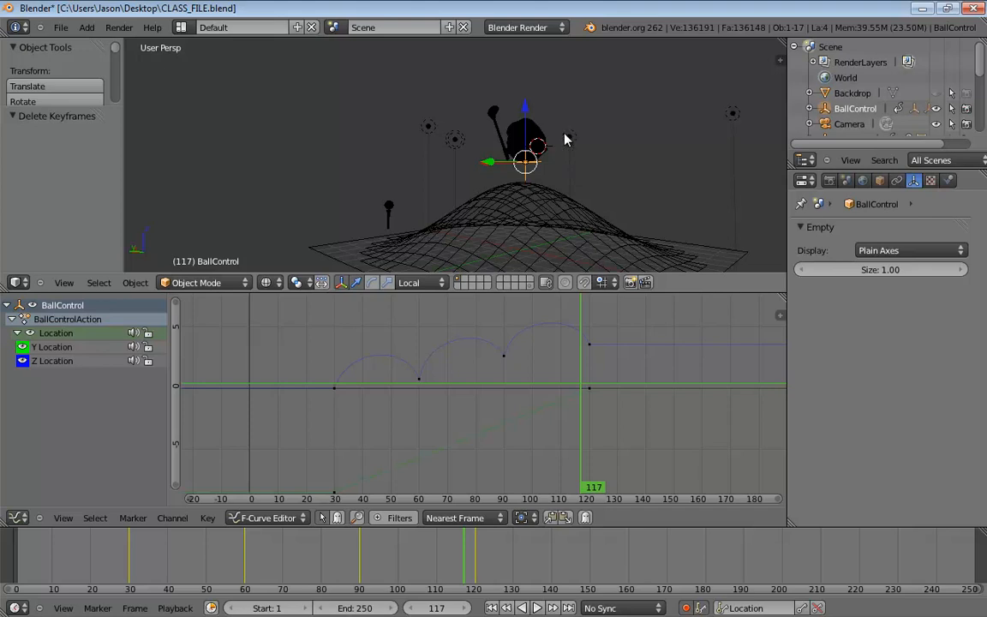
middle_click_drag(606, 181, 518, 210, "shift")
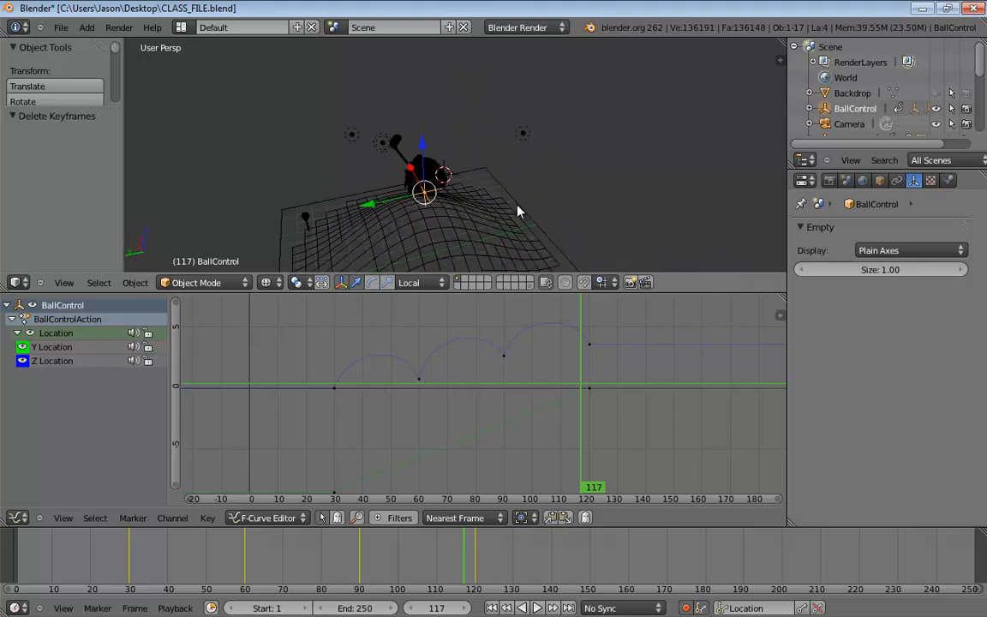
middle_click_drag(520, 211, 514, 177, "shift")
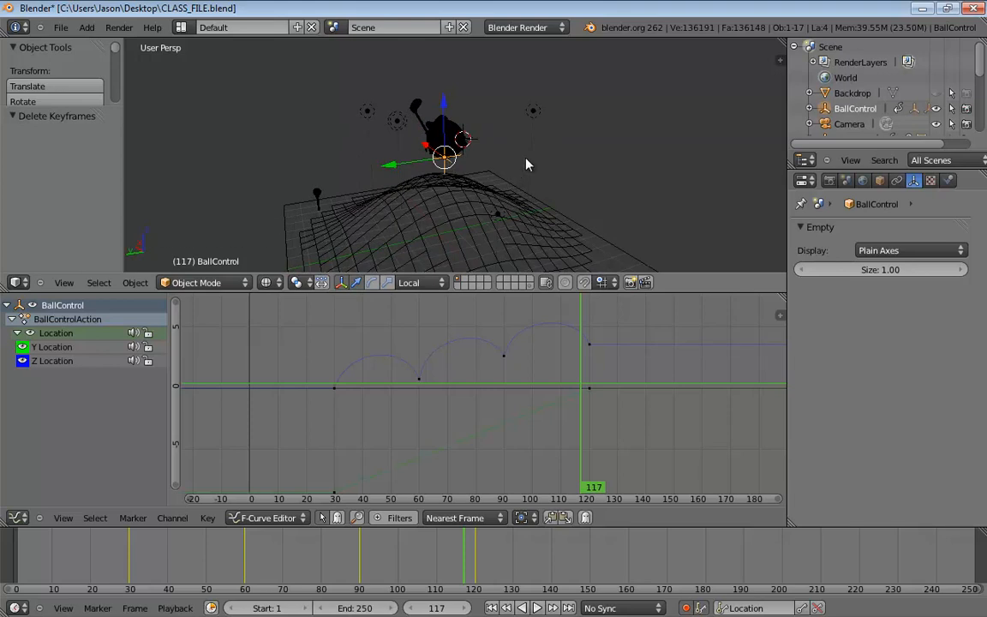
left_click(879, 180)
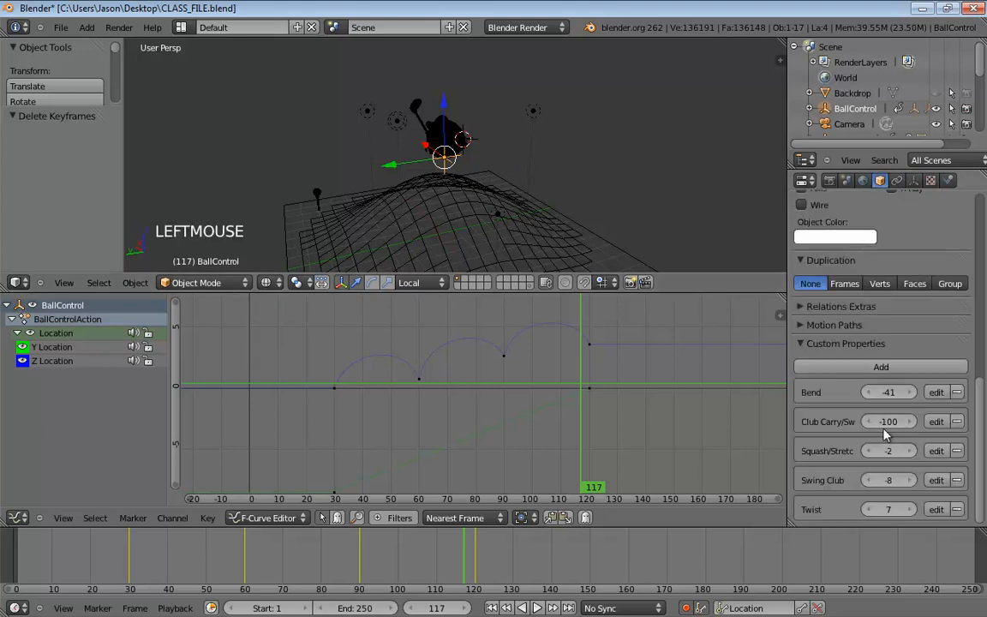
left_click(888, 397)
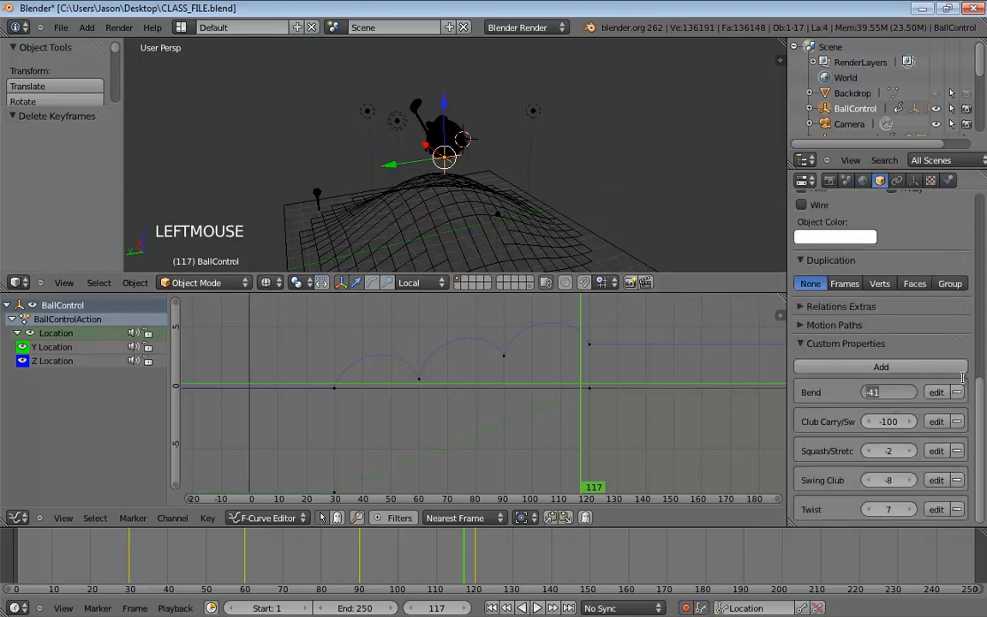
type("0")
left_click(962, 377)
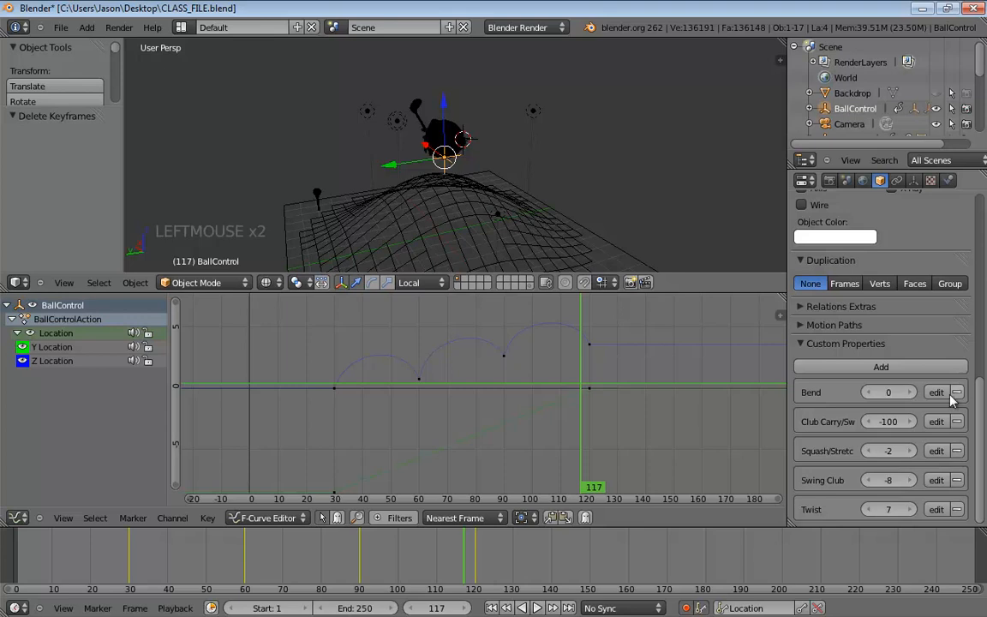
- Try a value of 0 for the Club Carry/Sw custom property and restore it to -100
left_click(891, 424)
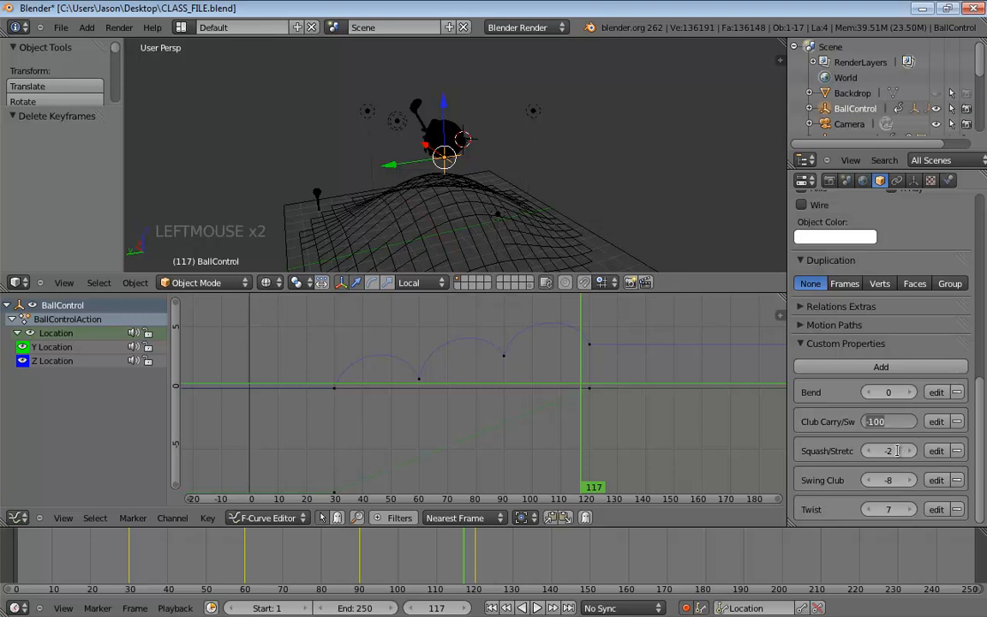
type("0")
left_click(898, 452)
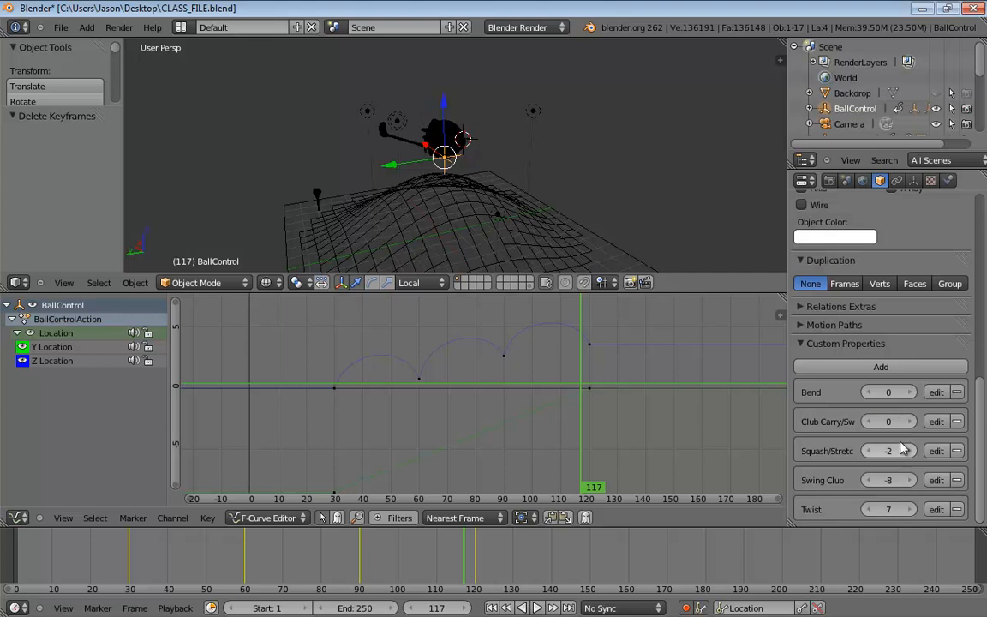
left_click(882, 422)
type("-10")
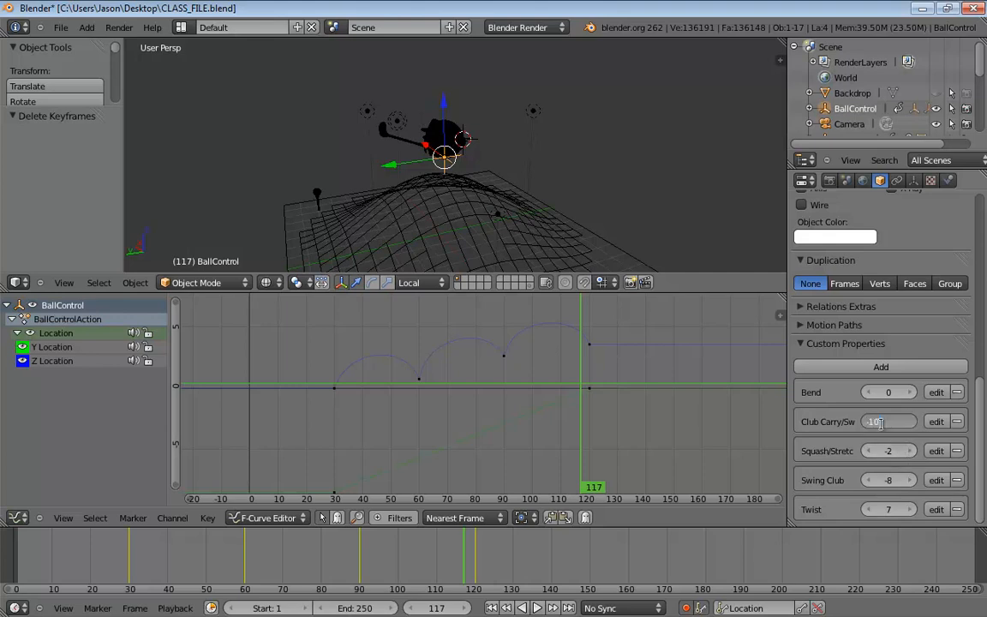
type("0")
key("Return")
mouse_move(497, 185)
middle_mouse_down()
mouse_move(523, 190)
mouse_move(491, 180)
middle_mouse_up()
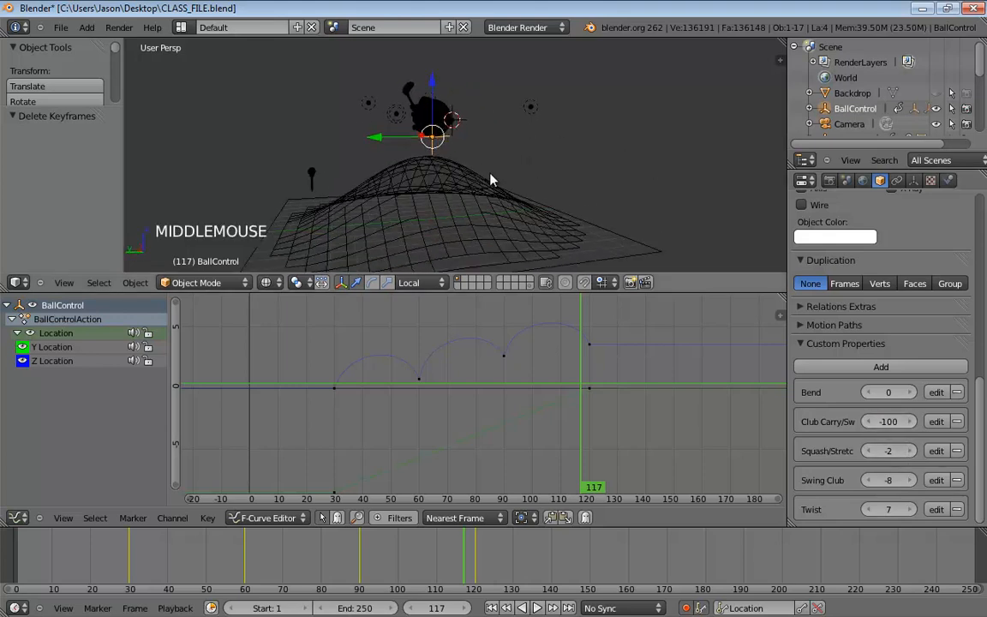
- Set BallControl's Squash/Stretch custom property to 0
left_click(882, 451)
type("-2")
key("BackSpace")
key("BackSpace")
type("0")
left_click(943, 448)
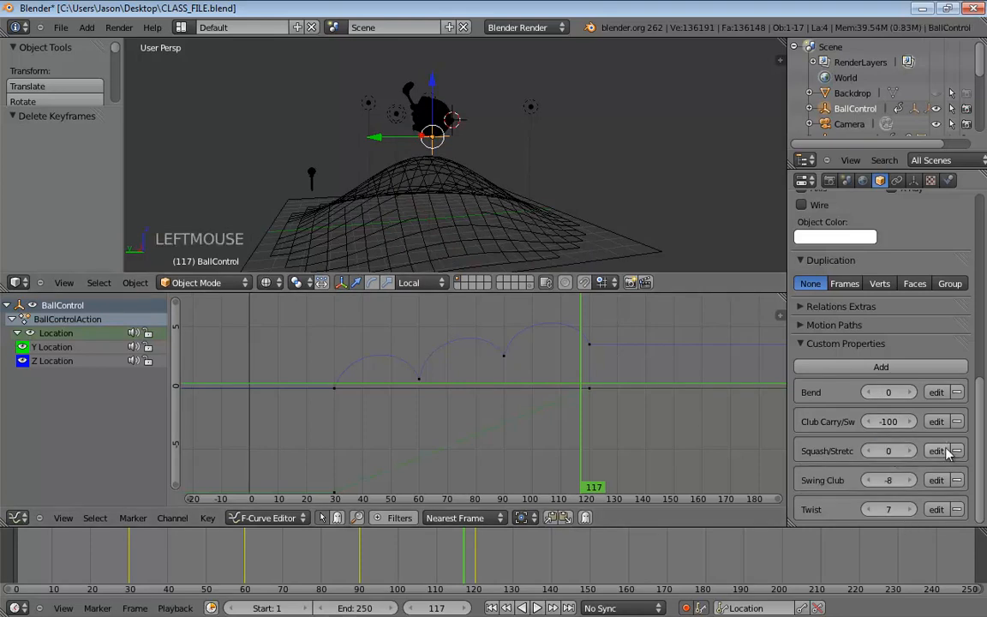
- Set BallControl's Swing Club and Twist custom properties to 0
left_click(895, 479)
type("0")
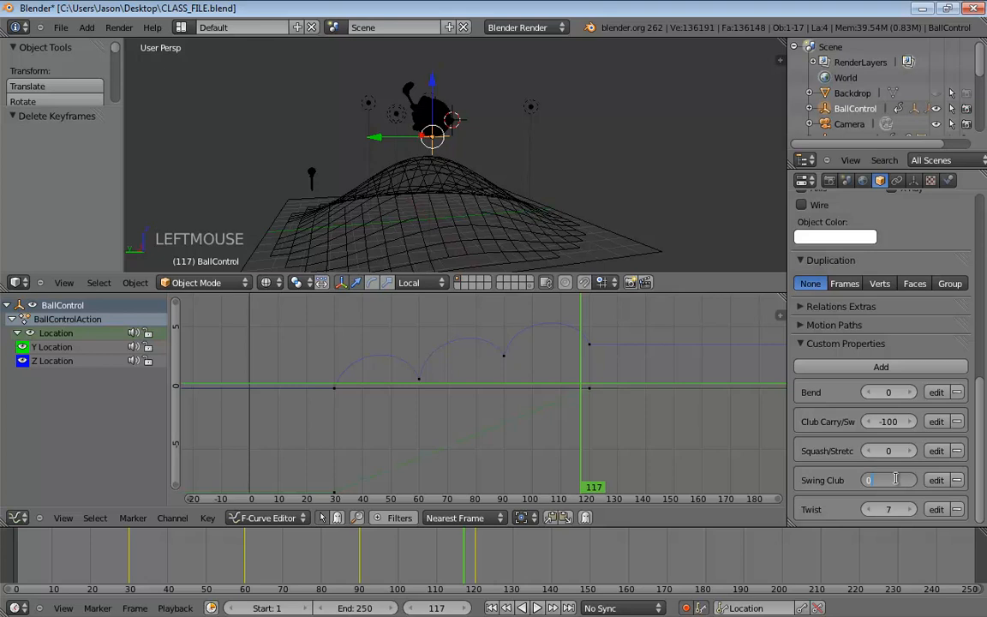
key("Return")
left_click(883, 513)
type("0")
left_click(881, 510)
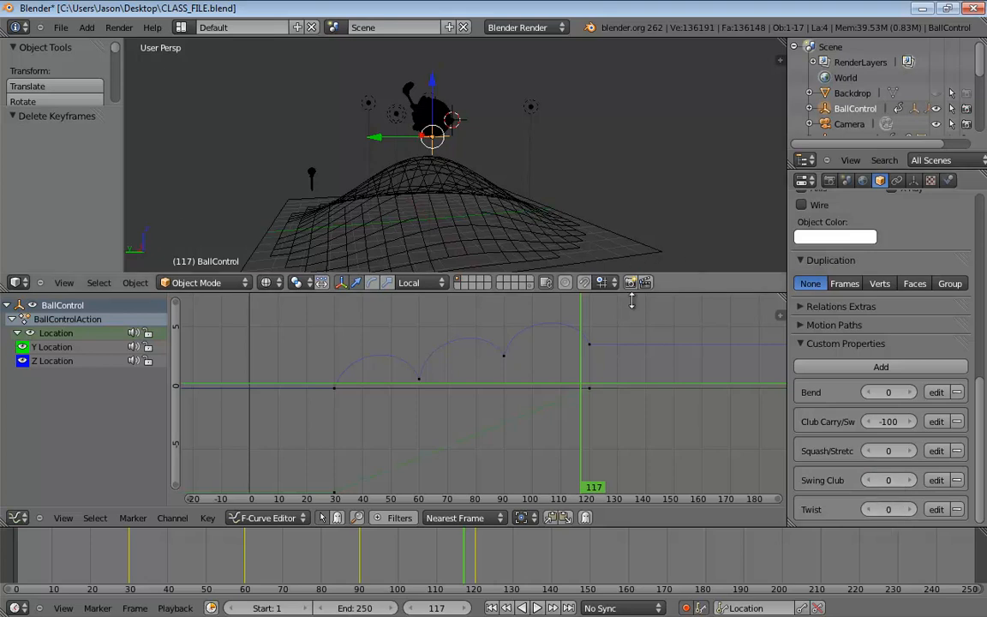
- Go to frame 30, switch the 3D view to solid shading, and try a Squash/Stretch value of -35 on BallControl
right_click(337, 442)
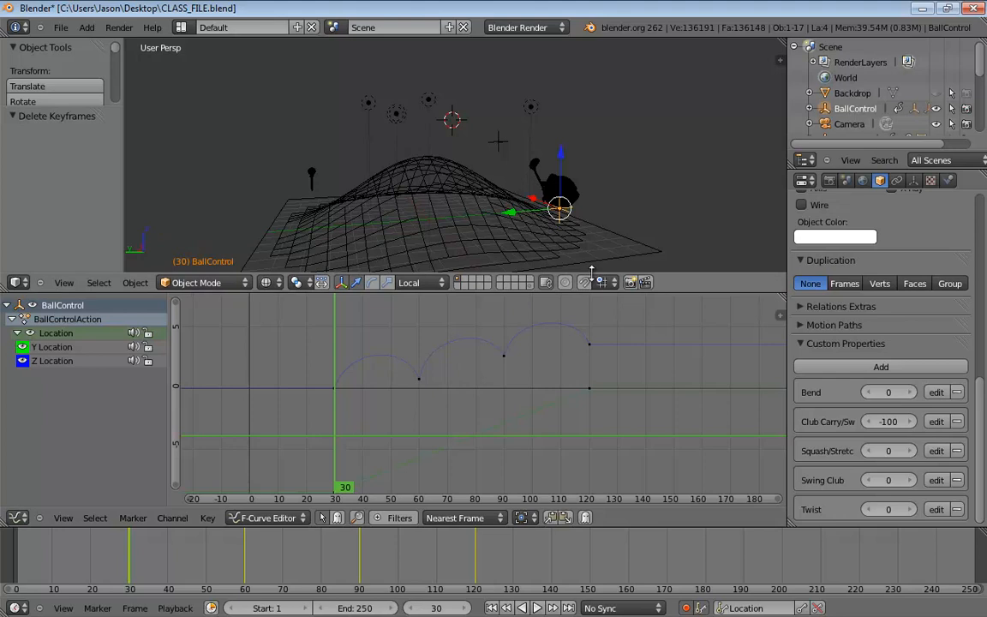
middle_click_drag(588, 260, 581, 229, "shift")
scroll(558, 218, "up", 4)
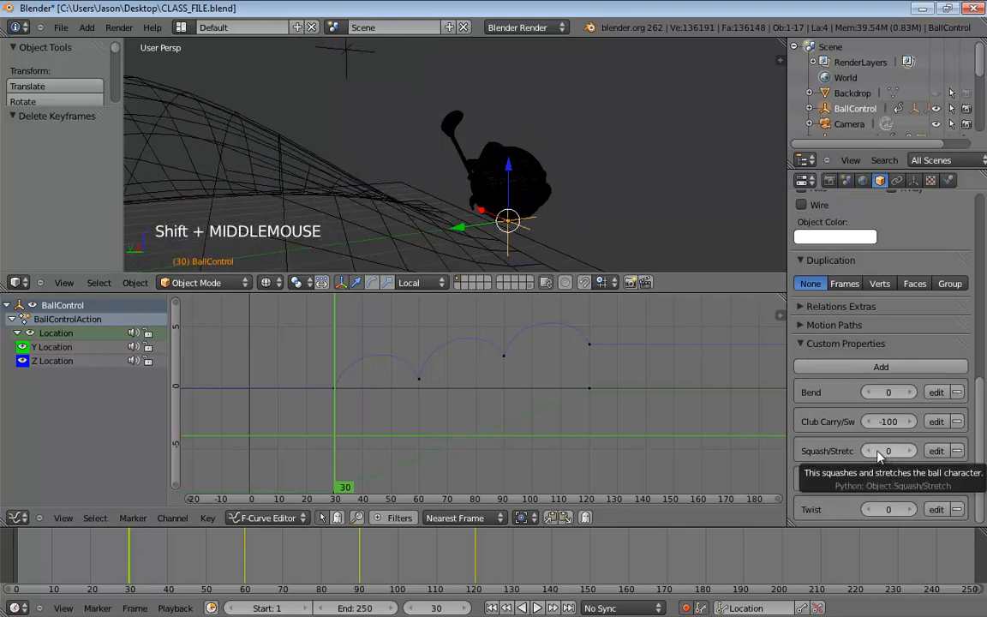
left_click_drag(877, 456, 820, 463)
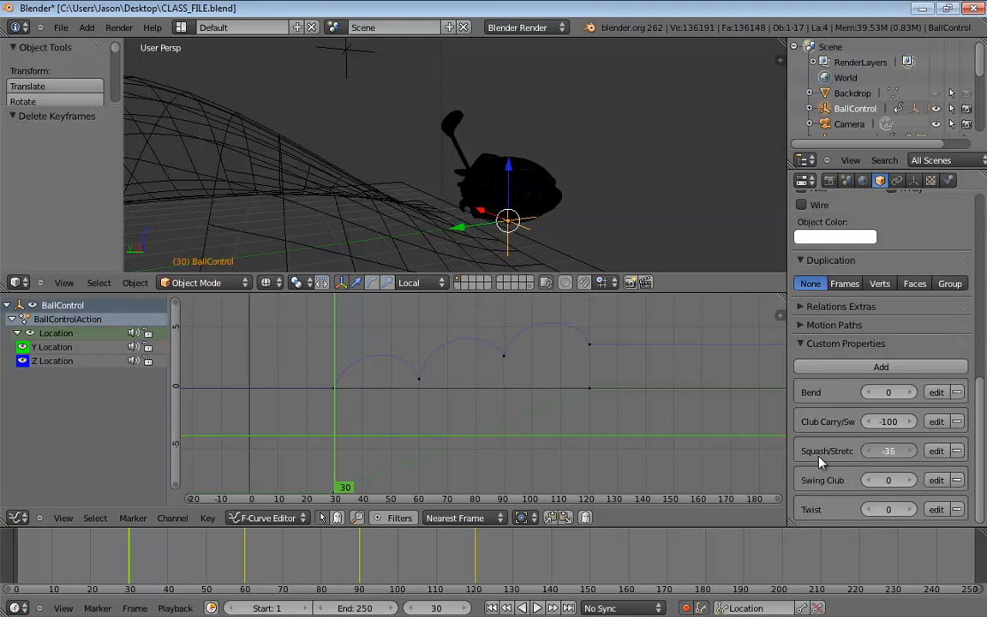
key("z")
middle_click_drag(610, 201, 626, 207)
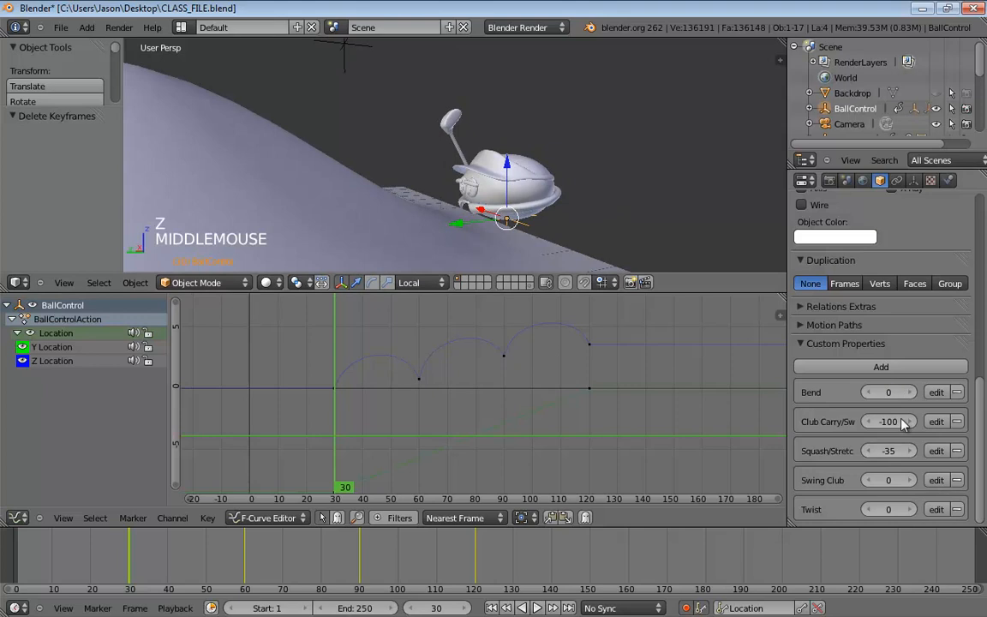
- Try Squash/Stretch values of -22 at frame 30 and 19 at frame 34
left_click(885, 451)
left_click(856, 472)
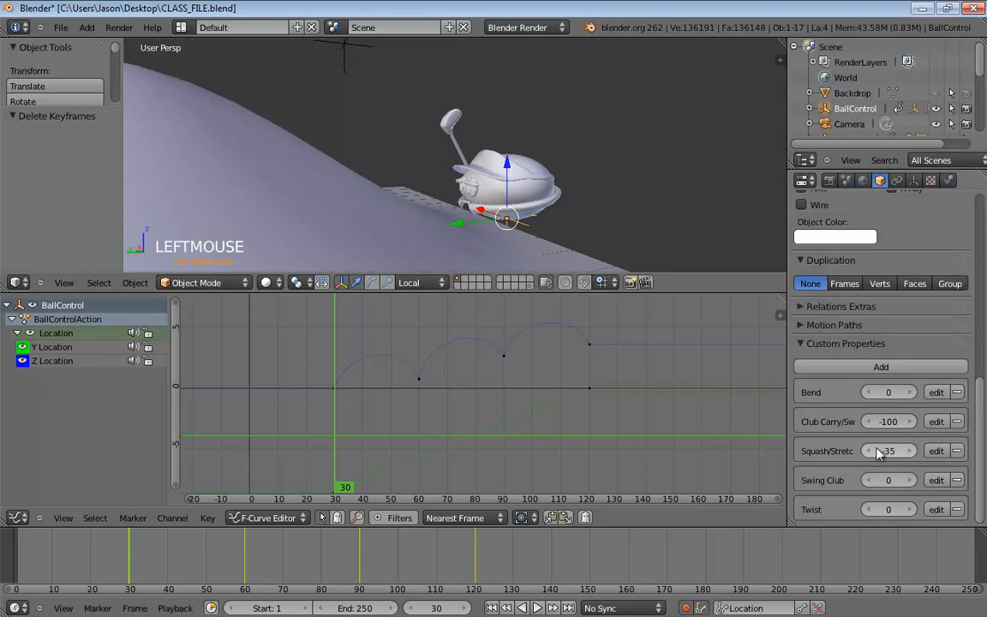
mouse_move(881, 453)
left_mouse_down()
mouse_move(911, 454)
mouse_move(897, 454)
left_mouse_up()
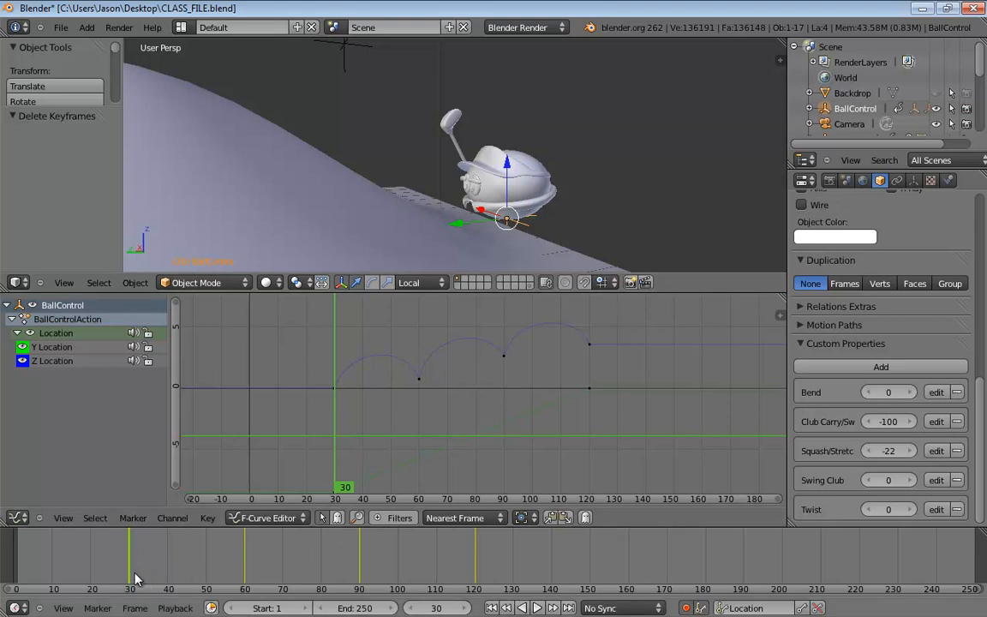
right_click_drag(133, 576, 145, 576)
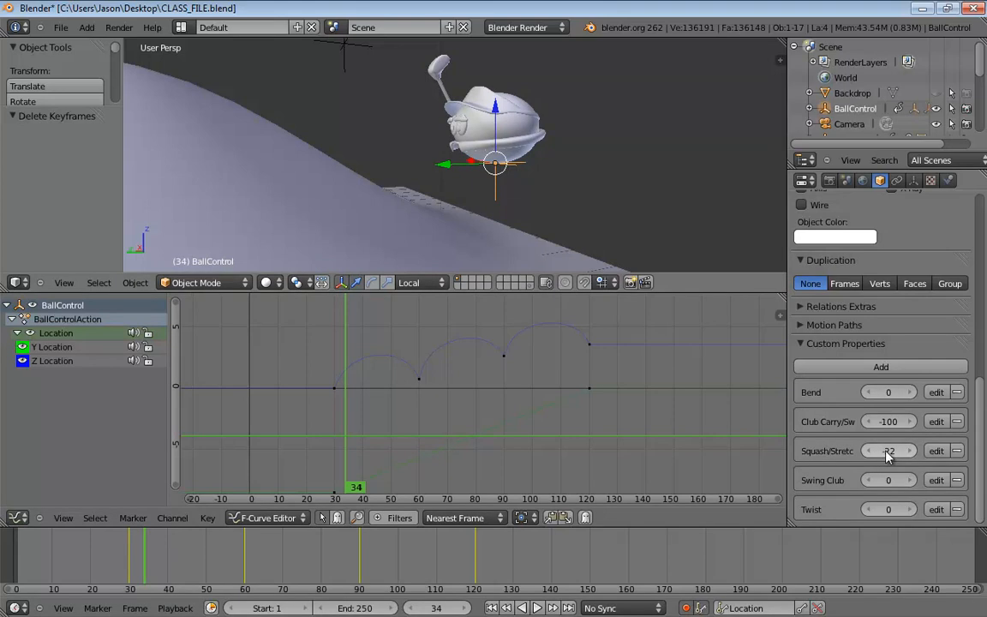
left_click_drag(891, 456, 954, 452)
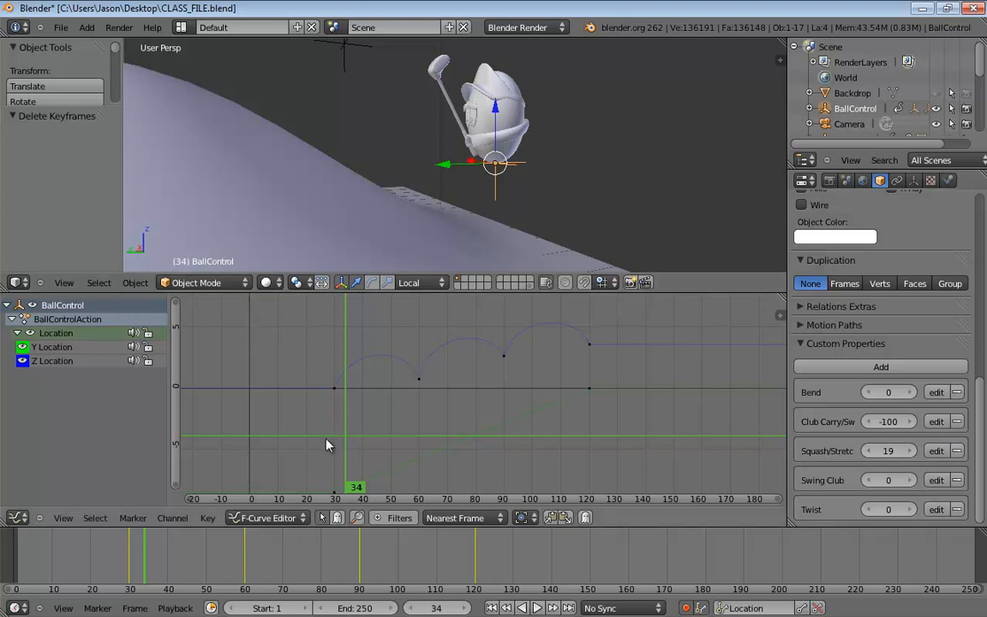
- Try Squash/Stretch values of -26 at frame 60 and 23 at frame 64
right_click_drag(150, 569, 245, 583)
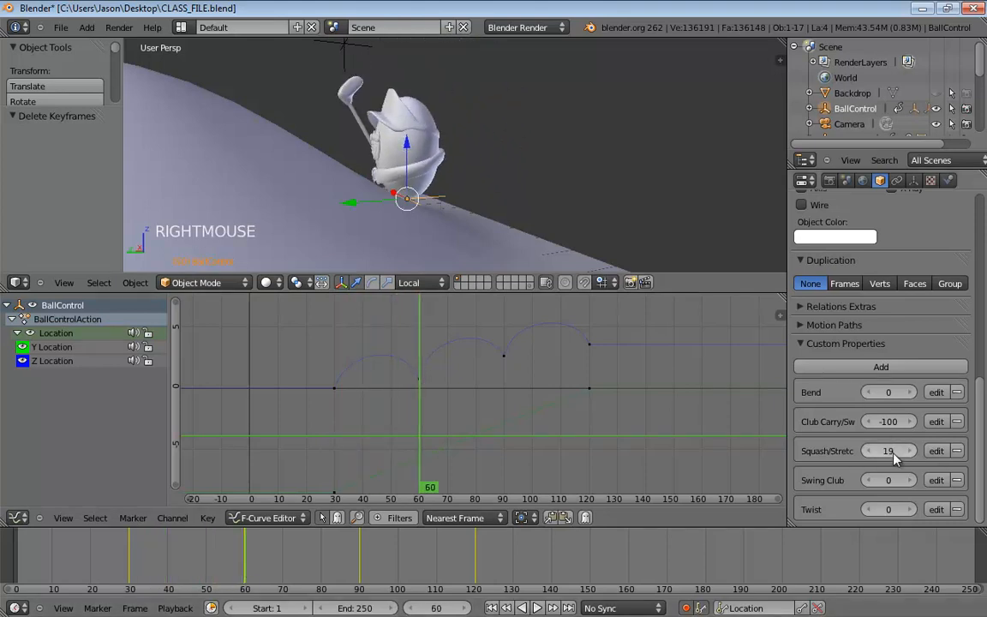
left_click_drag(891, 456, 855, 455)
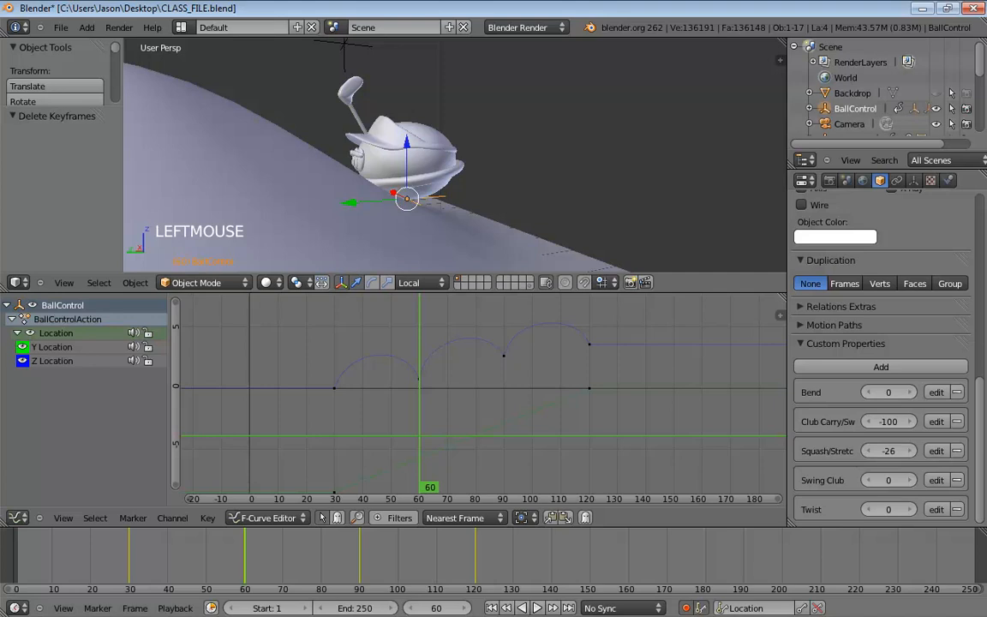
right_click_drag(250, 565, 261, 572)
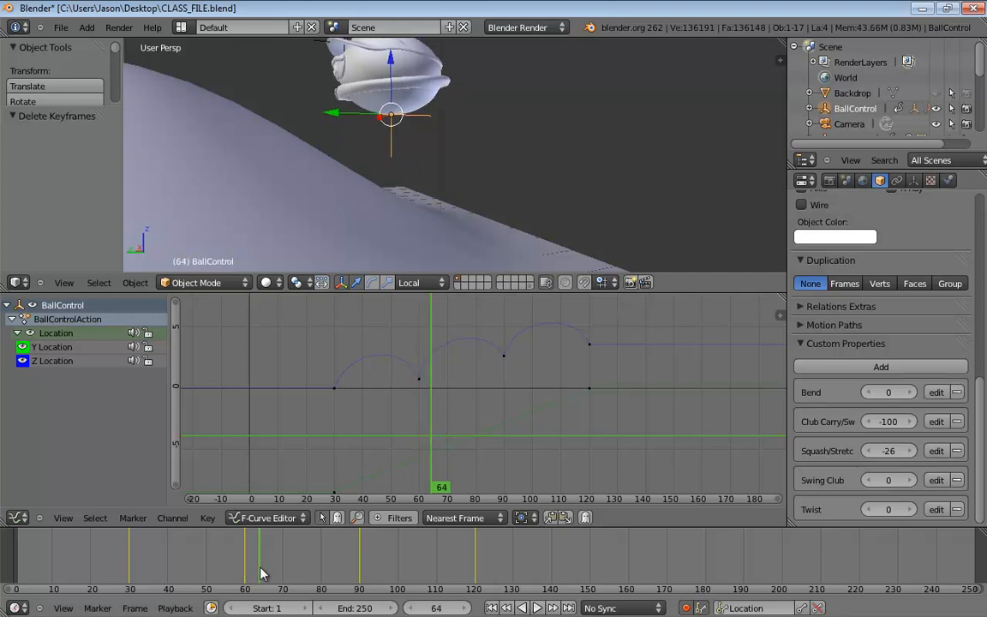
left_click_drag(895, 454, 965, 451)
middle_click_drag(535, 139, 549, 199, "shift")
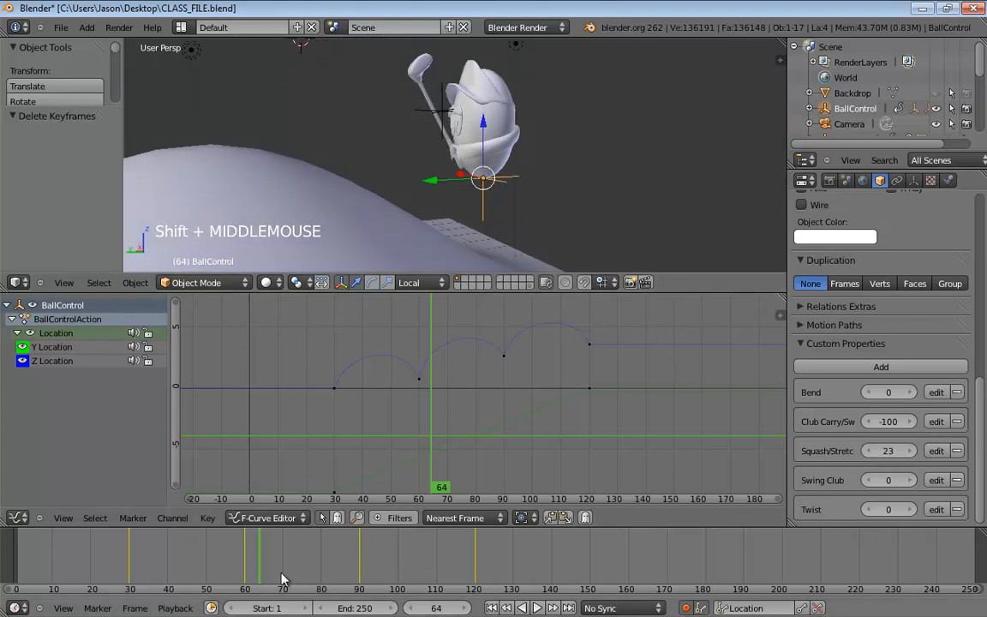
- At frame 30, set Squash/Stretch to -44 and insert keyframes with the BallCharacter keying set
right_click_drag(282, 579, 129, 584)
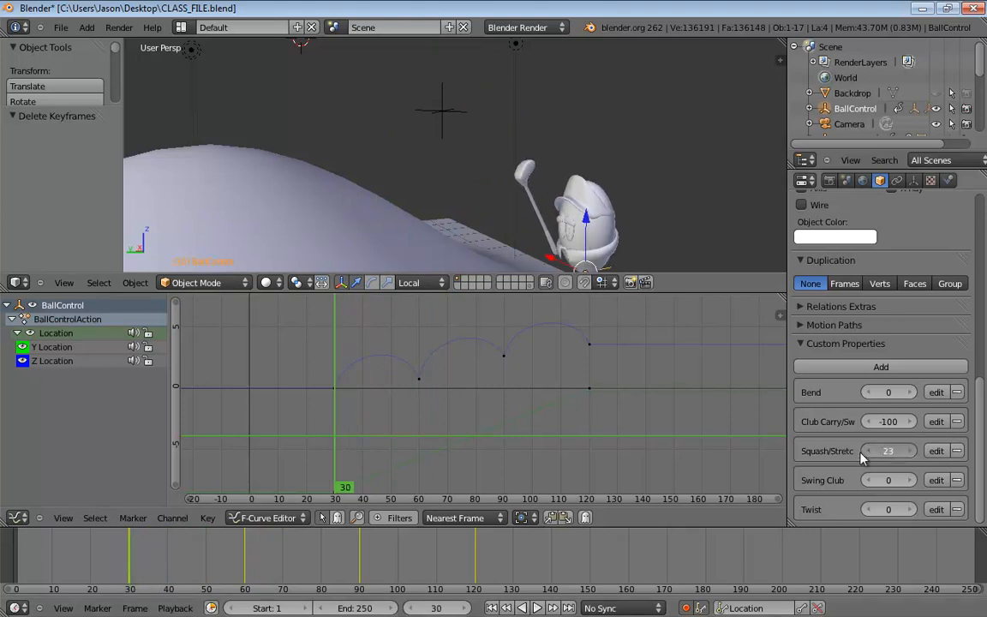
left_click_drag(889, 451, 786, 455)
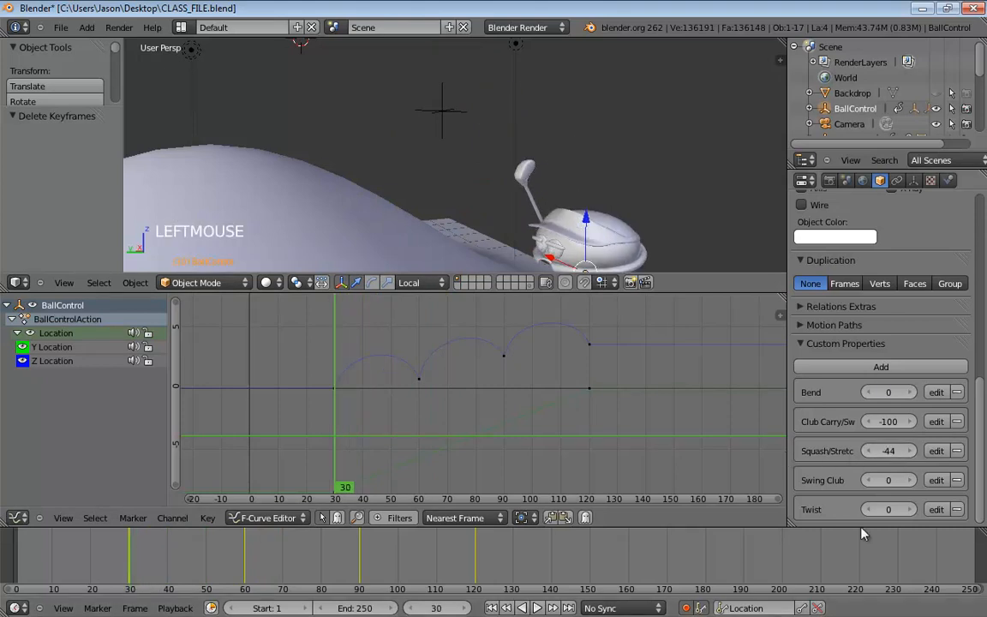
left_click(743, 608)
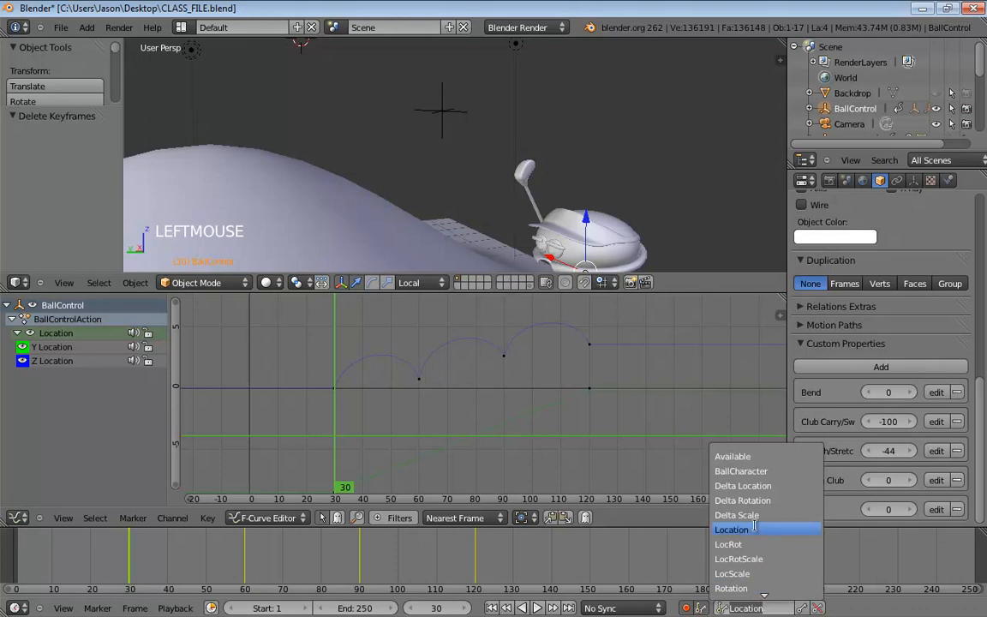
left_click(759, 470)
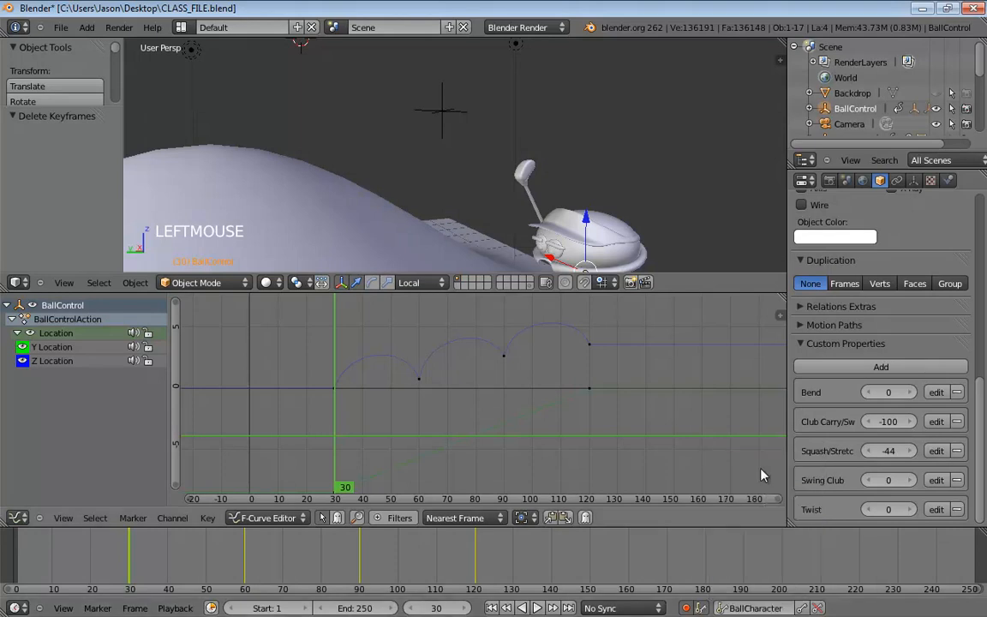
left_click(801, 608)
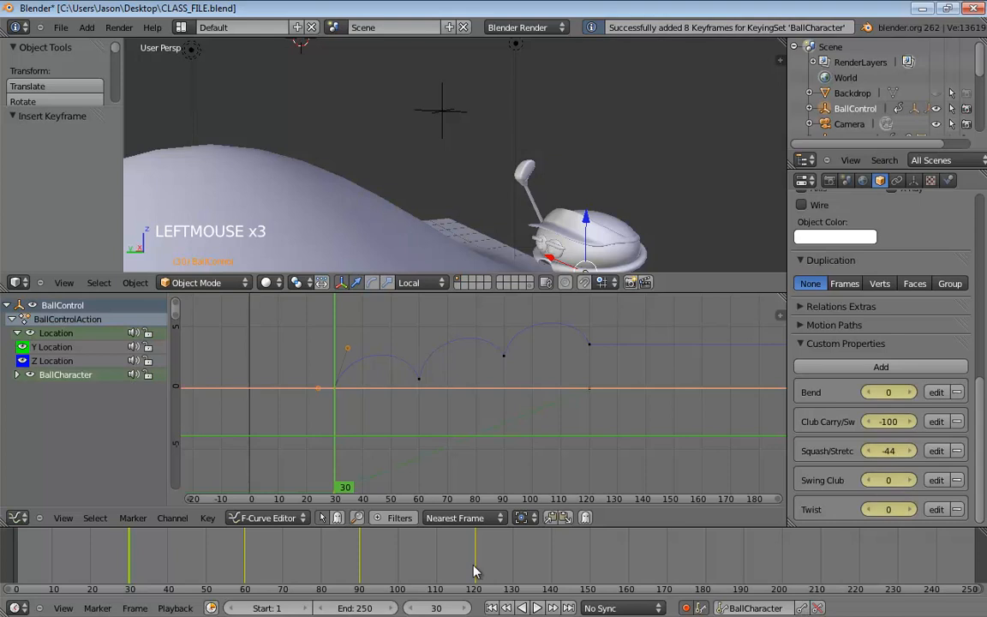
- Keyframe BallControl's Squash/Stretch at 23 on frame 34
right_click(133, 594)
mouse_move(133, 593)
right_mouse_down()
mouse_move(167, 600)
mouse_move(131, 600)
mouse_move(148, 596)
right_mouse_up()
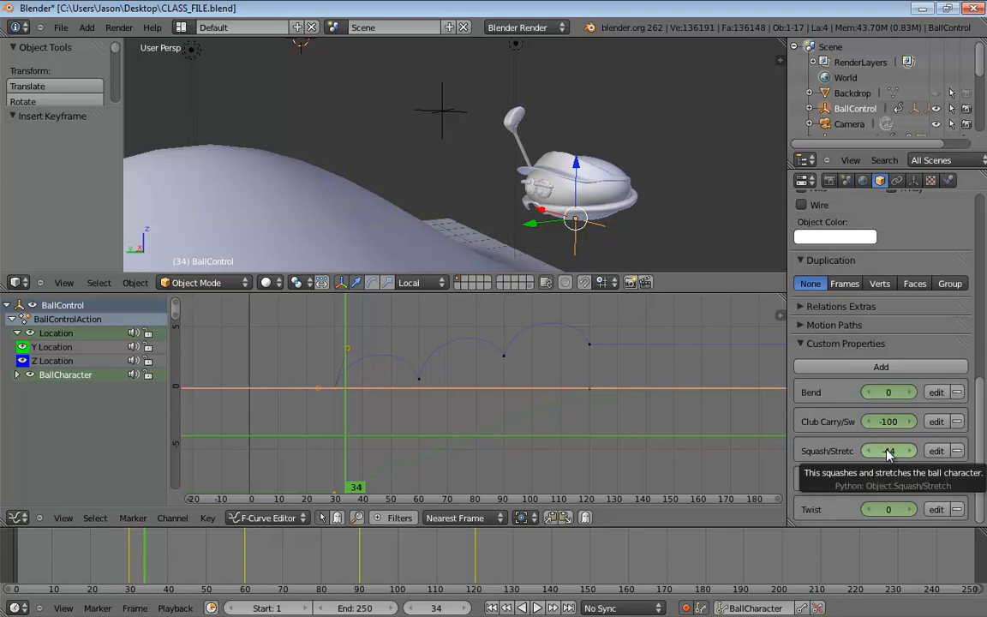
left_click_drag(887, 451, 934, 450)
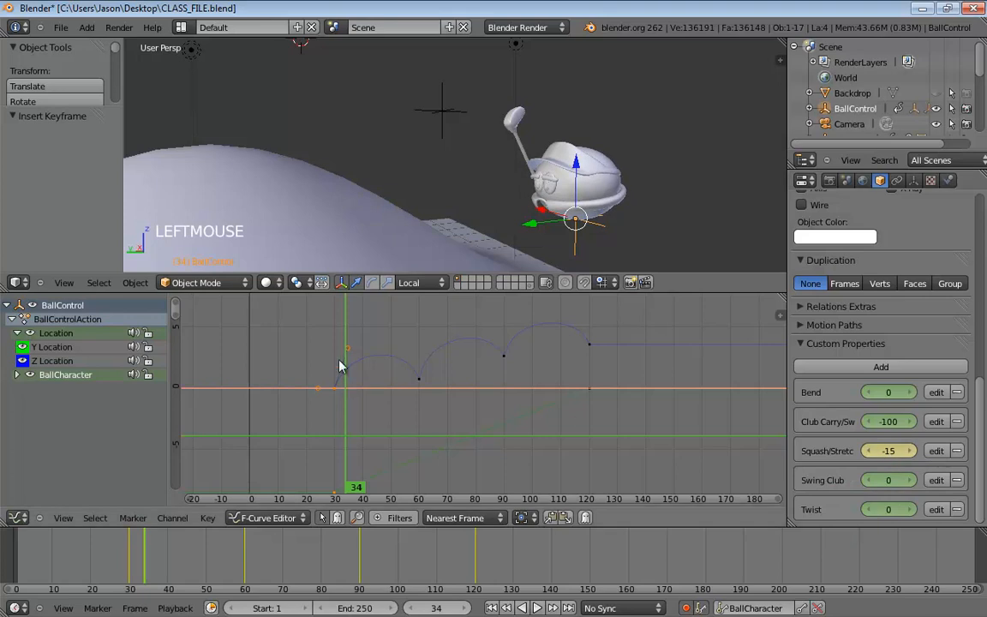
scroll(346, 384, "up", 5)
scroll(346, 384, "up", 3)
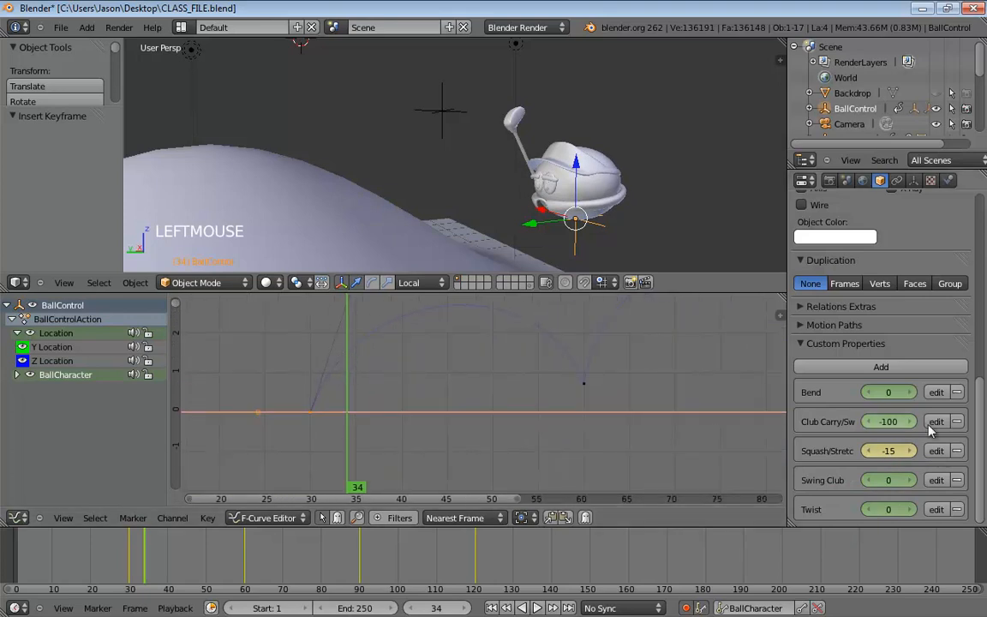
left_click(908, 451)
left_click_drag(906, 452, 952, 462)
- Keyframe Squash/Stretch at -28 on frame 60 and at 19 on frame 64
right_click(247, 568)
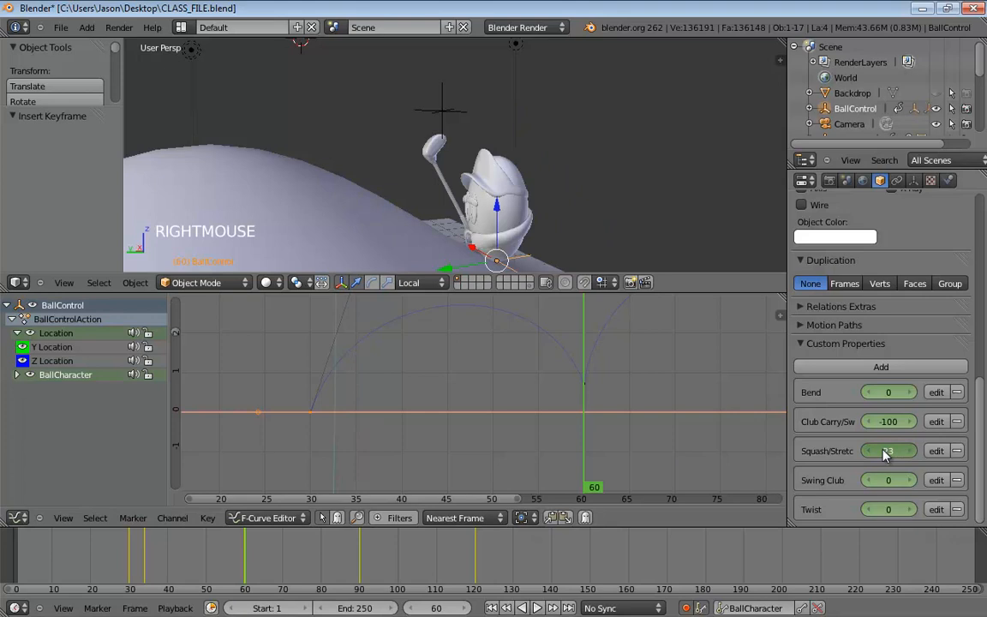
left_click_drag(887, 454, 807, 463)
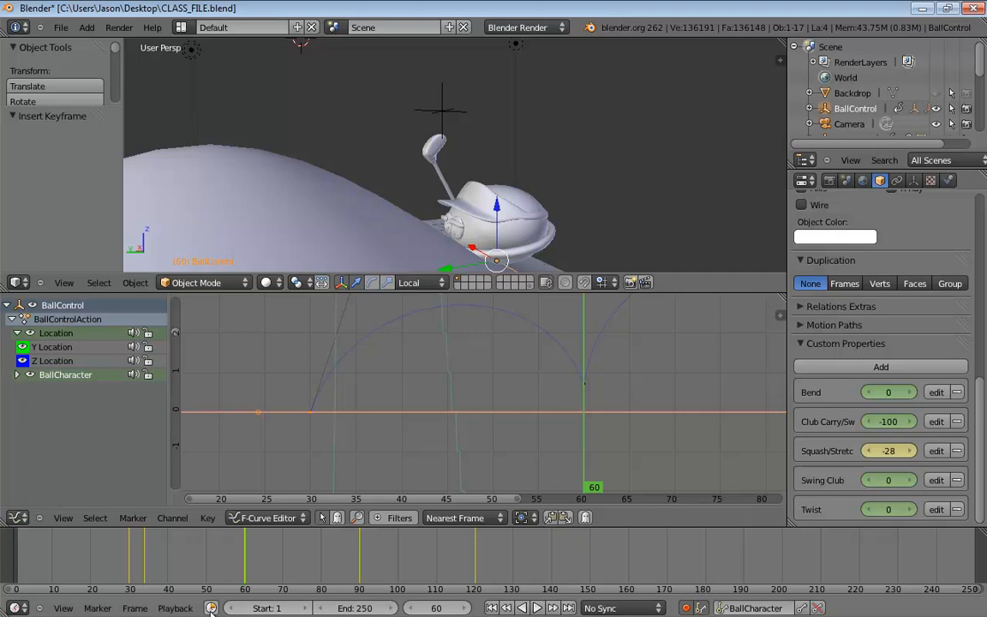
right_click(264, 580)
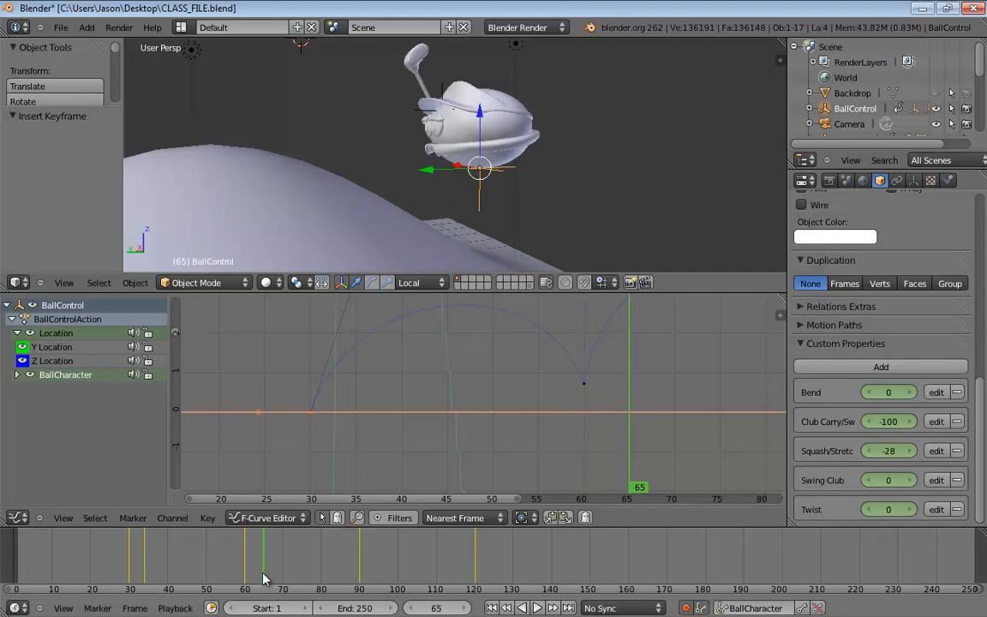
right_click(259, 580)
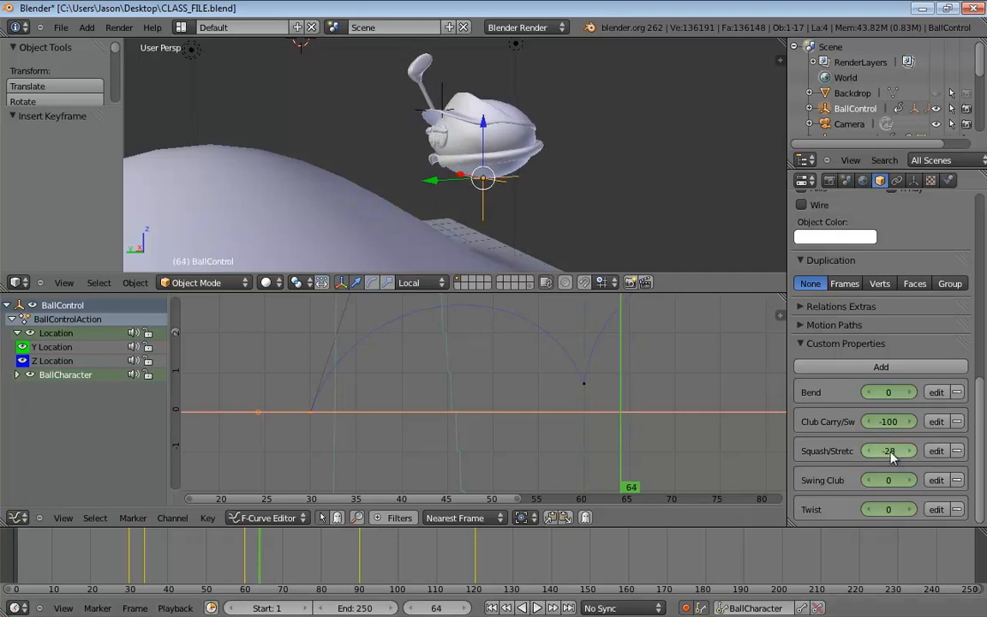
left_click_drag(890, 457, 958, 458)
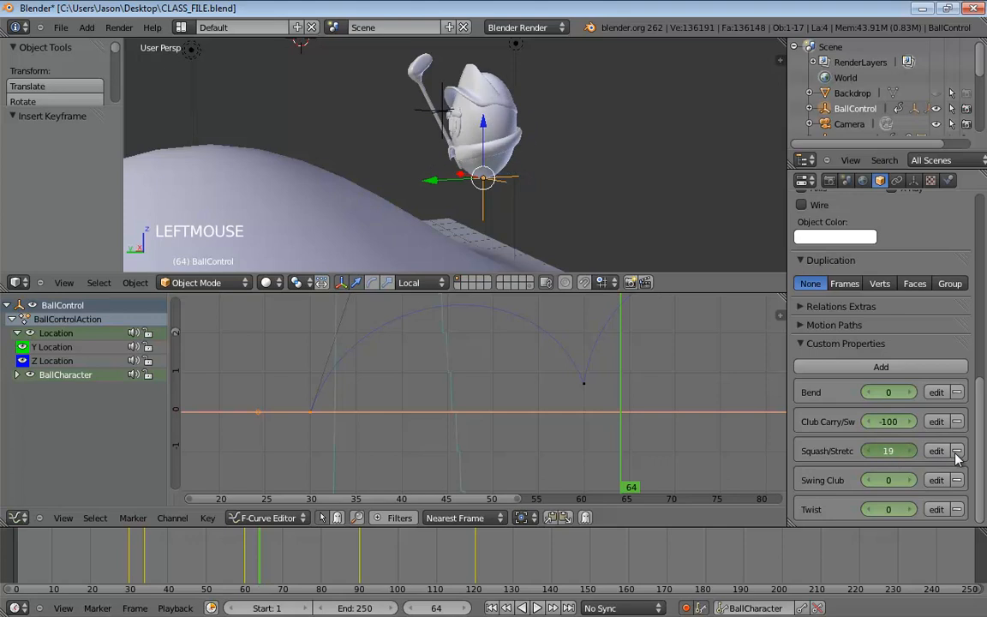
key("i")
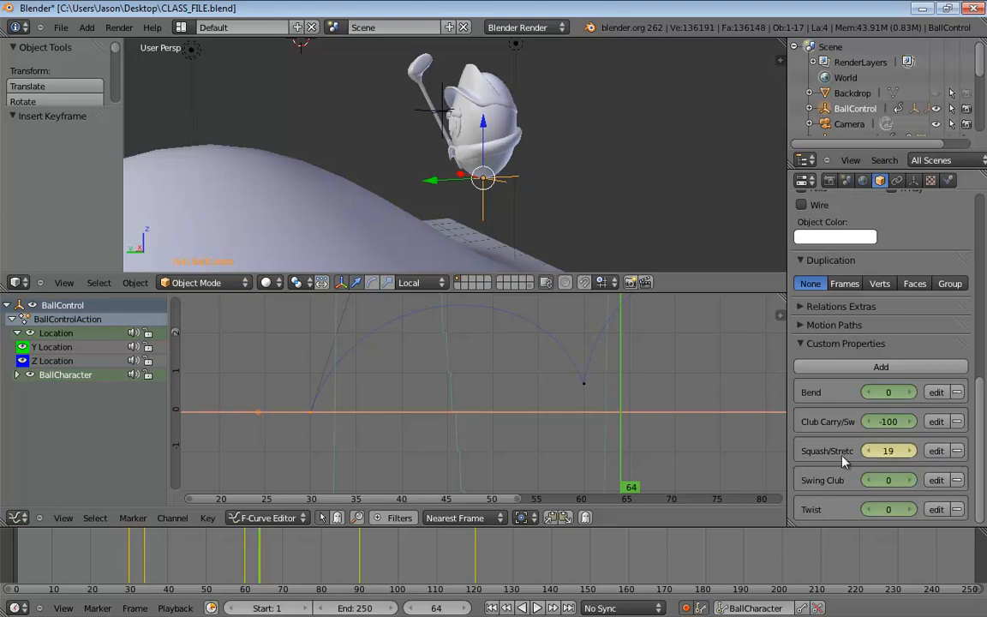
- Expand the BallCharacter channel group, select the Squash/Stretch curve, and fit all curves in the graph view
left_click(17, 374)
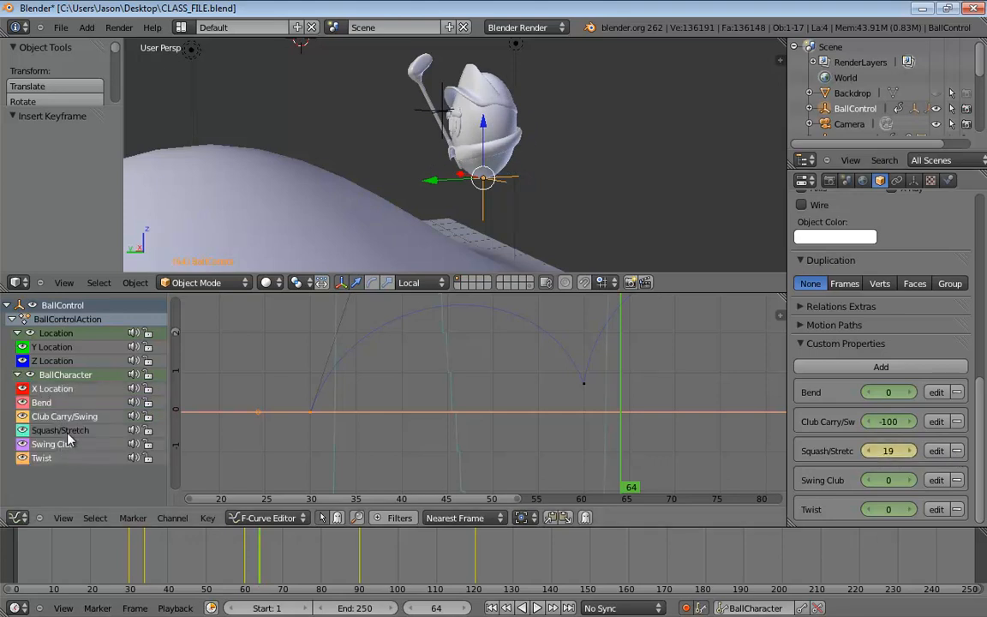
double_click(68, 433)
scroll(409, 408, "down", 5)
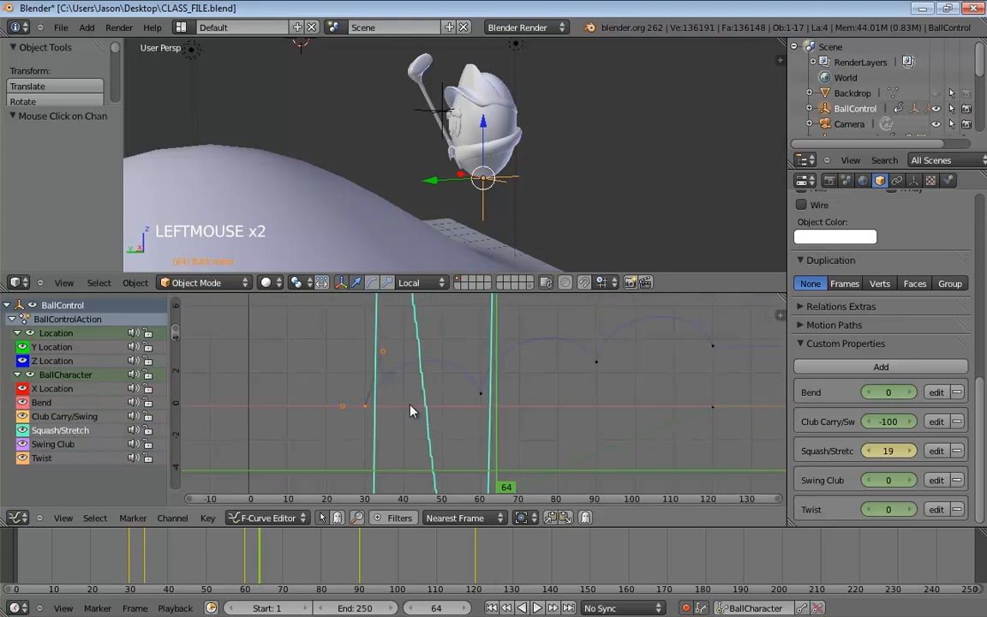
key("Home")
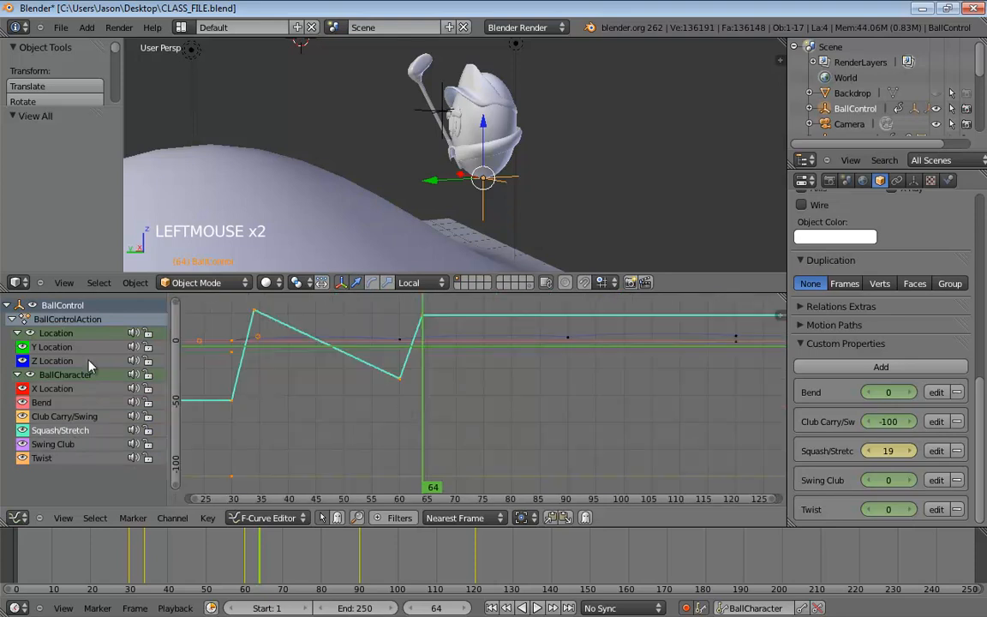
- Hide the X, Y and Z Location, Bend, Club Carry/Swing, Swing Club and Twist curves, leaving only Squash/Stretch shown
left_click(23, 347)
left_click(22, 360)
left_click(21, 389)
left_click(22, 403)
left_click(23, 417)
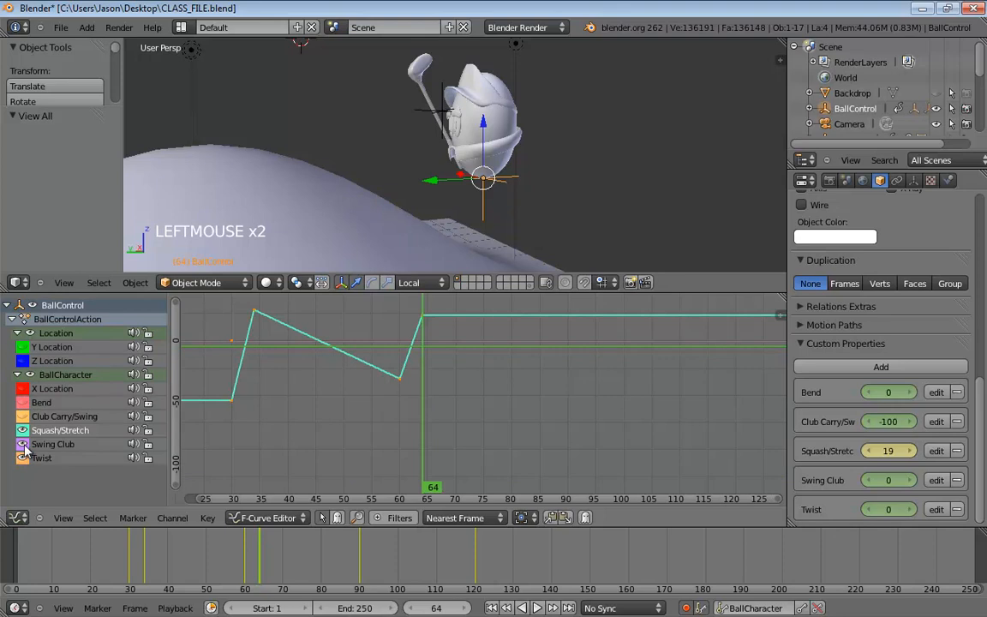
left_click(23, 444)
left_click(23, 458)
- Keyframe BallControl's Squash/Stretch at -31 on frame 90 and at 18 on frame 94
middle_click_drag(533, 211, 574, 209, "shift")
scroll(575, 244, "down", 2)
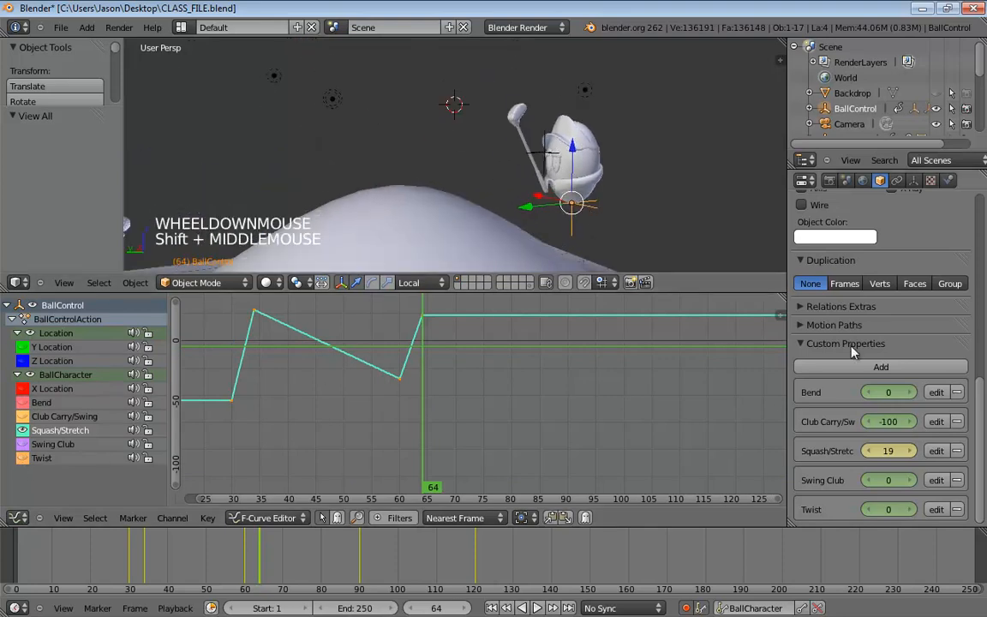
right_click(359, 584)
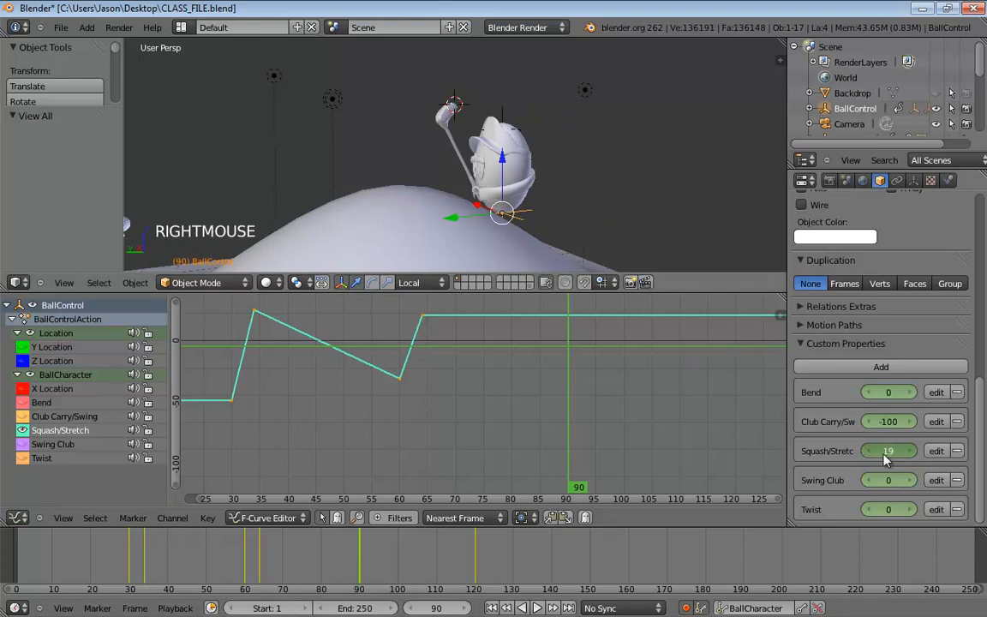
left_click_drag(888, 454, 814, 461)
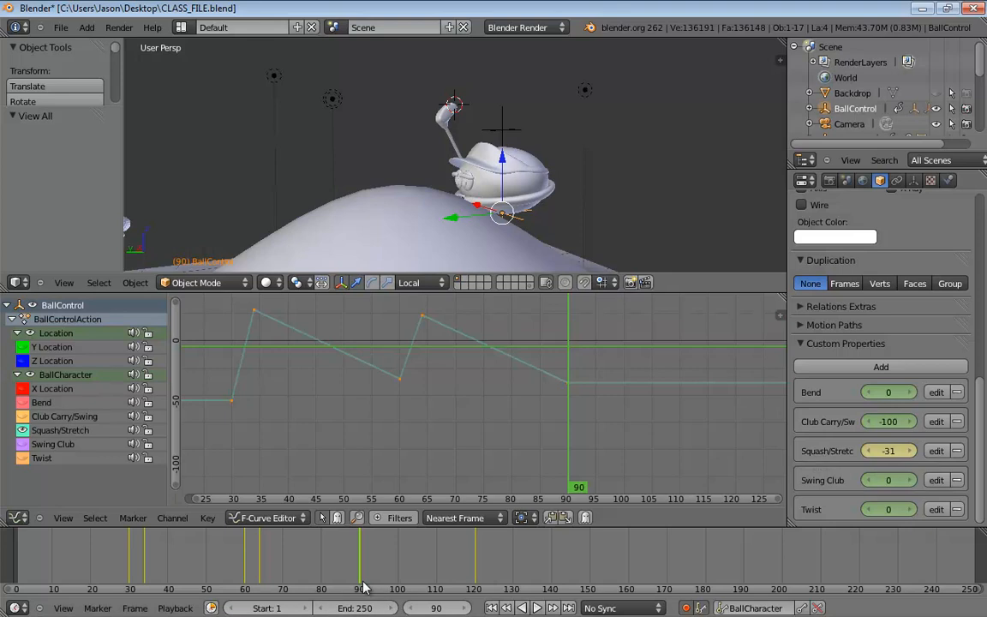
right_click_drag(363, 583, 374, 583)
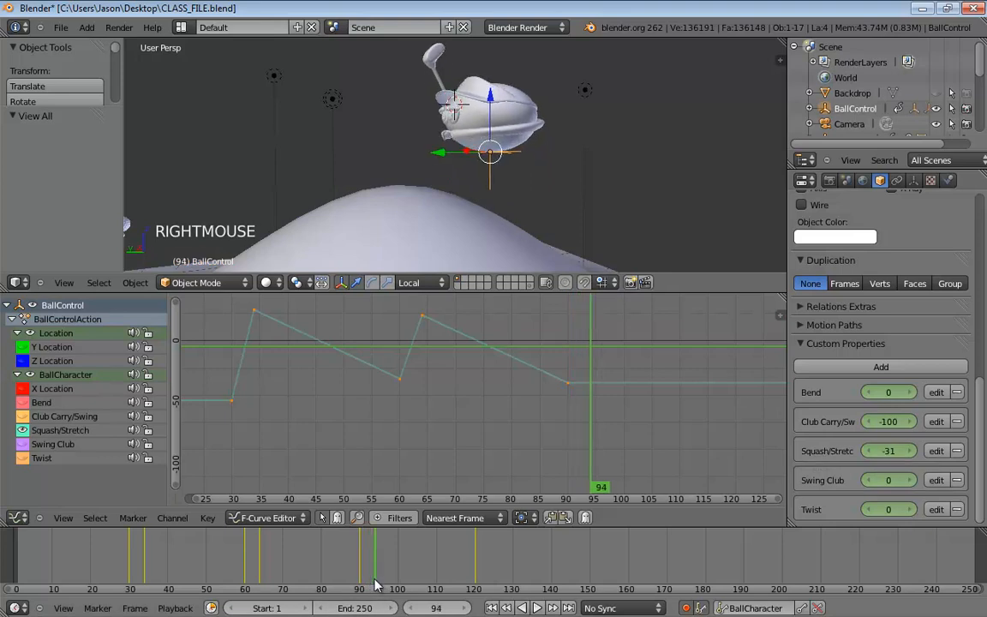
left_click_drag(899, 454, 964, 445)
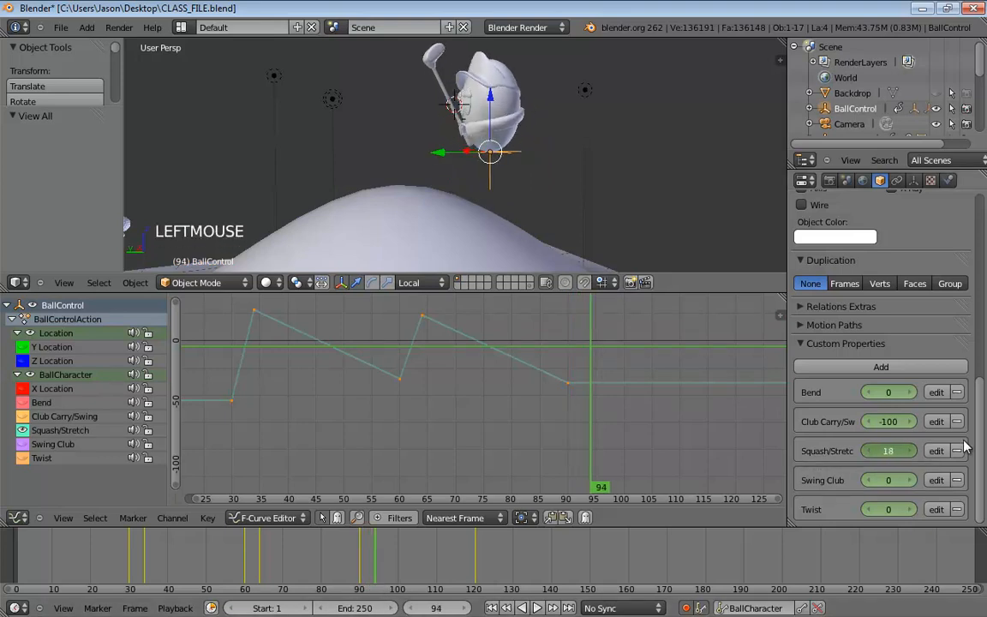
- Keyframe Squash/Stretch at -24 on frame 120, where the ball lands on top of the hill
right_click(469, 572)
right_click_drag(471, 566, 477, 568)
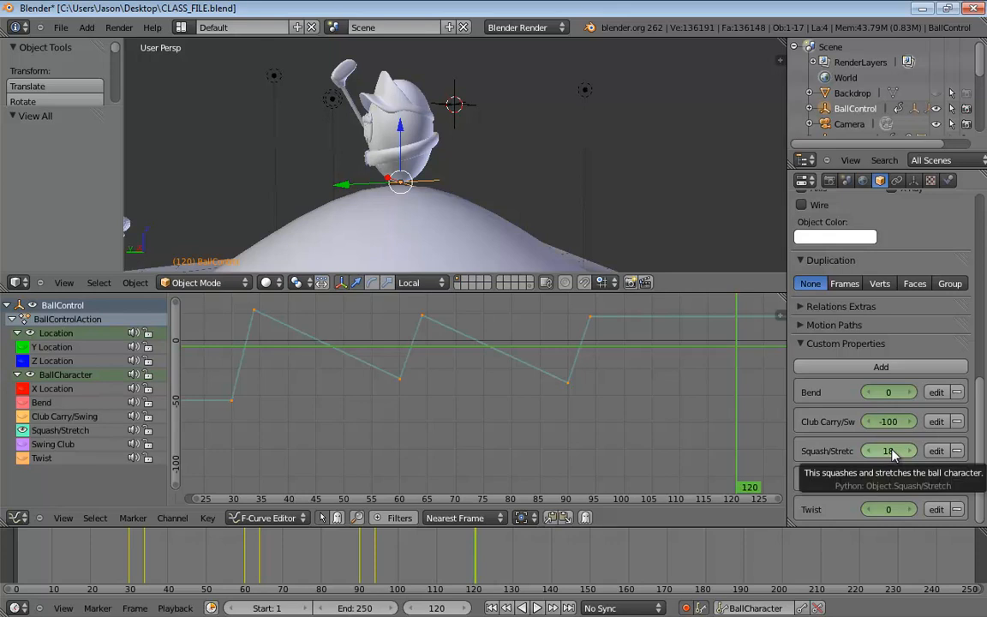
left_click_drag(889, 452, 829, 462)
key("i")
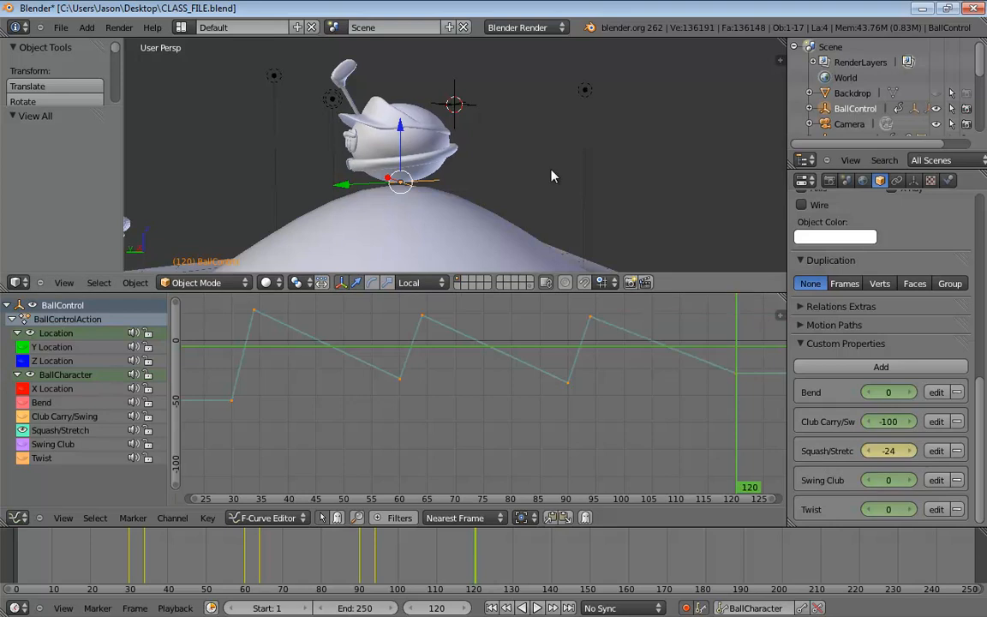
- Delete the leftover Empty beside the ball character above the hill
left_click(455, 91)
key("Delete")
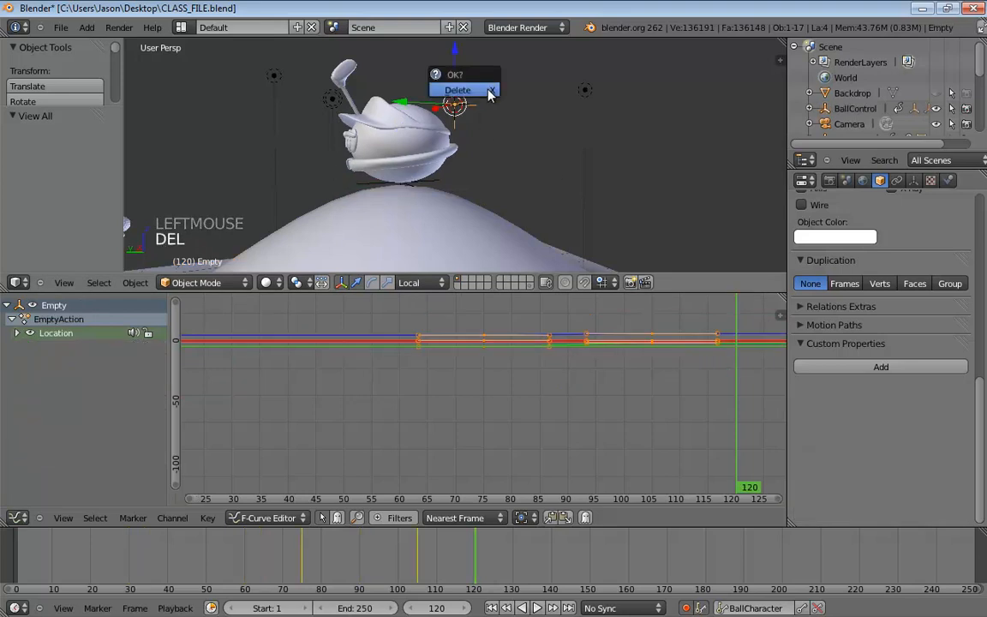
left_click(488, 96)
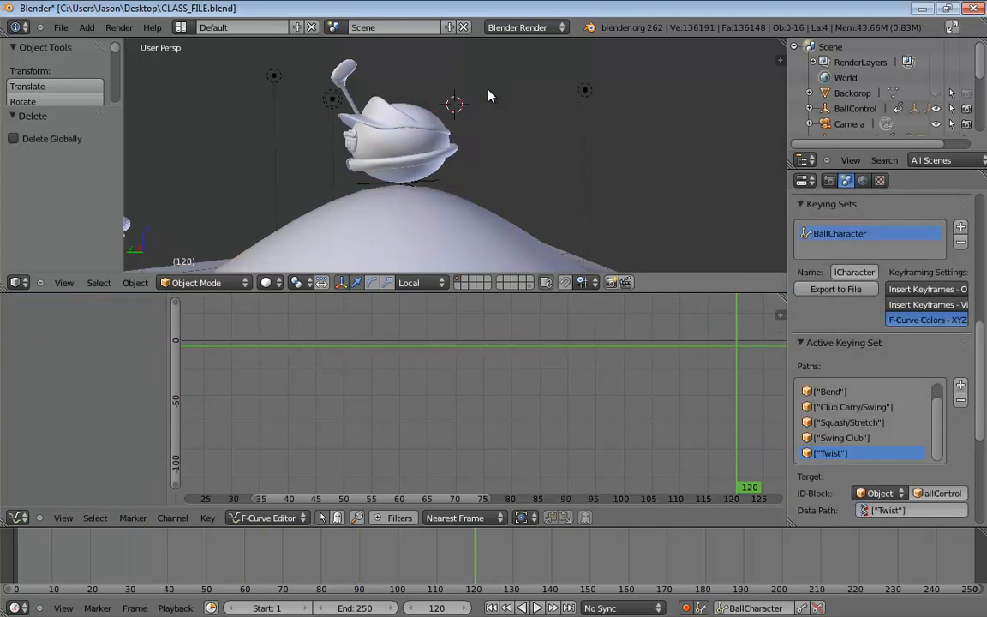
- Scrub the animation back to frame 69 and reselect BallControl beneath the ball character
middle_click_drag(490, 185, 508, 176)
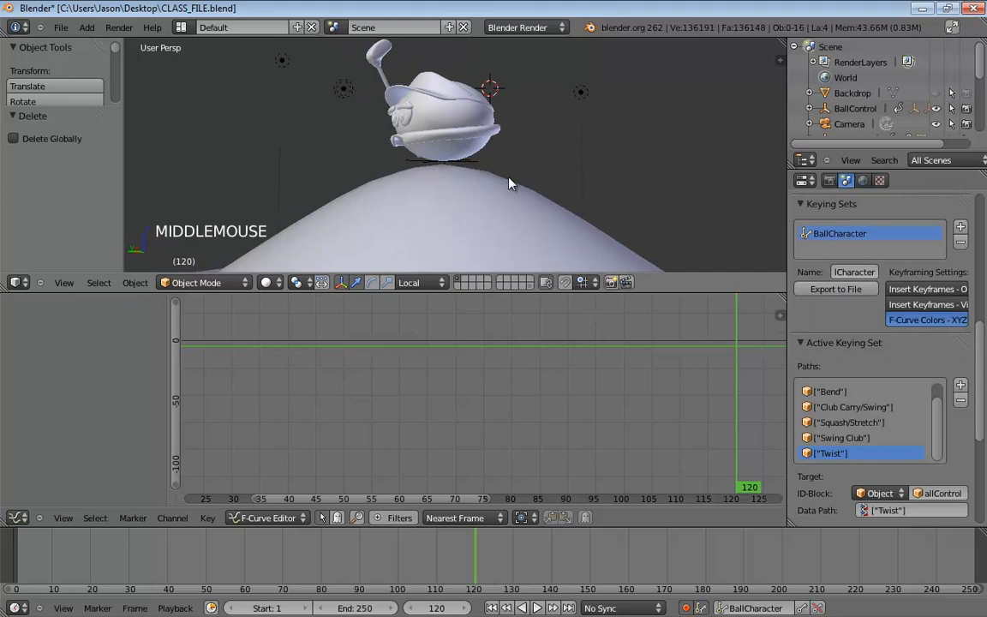
right_click(673, 181)
middle_click_drag(673, 182, 584, 188)
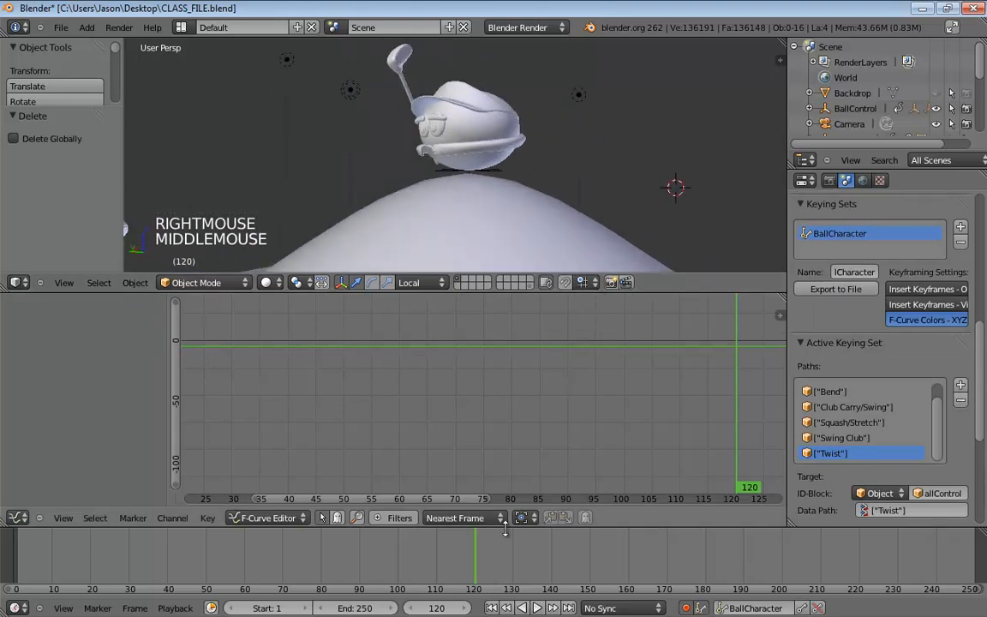
left_click_drag(457, 567, 279, 568)
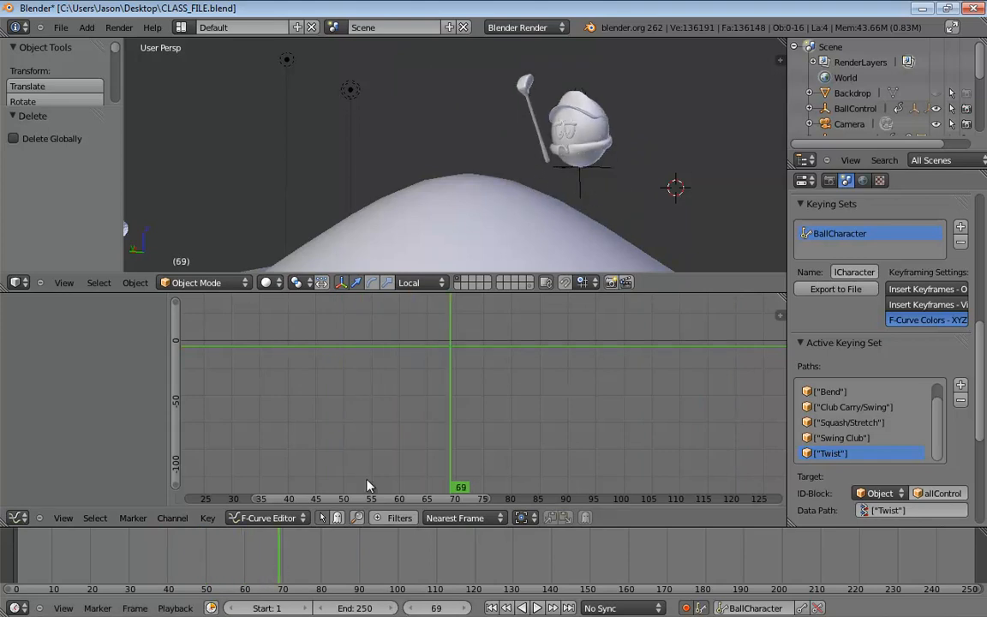
left_click(601, 174)
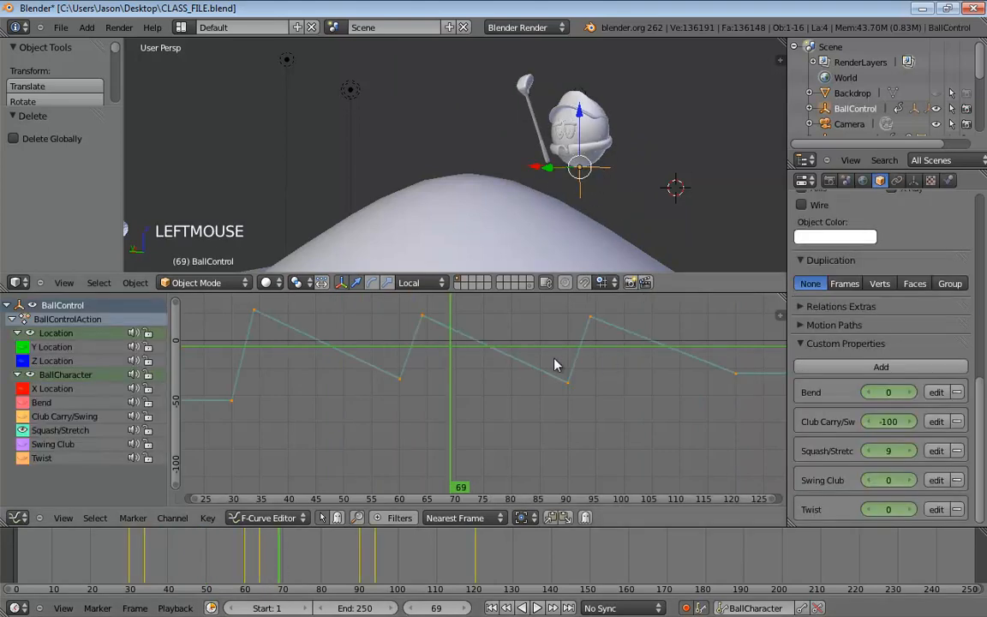
- Select all Squash/Stretch keyframes from frame 30 to frame 120 and set their interpolation to Bezier
middle_click_drag(462, 424, 520, 442)
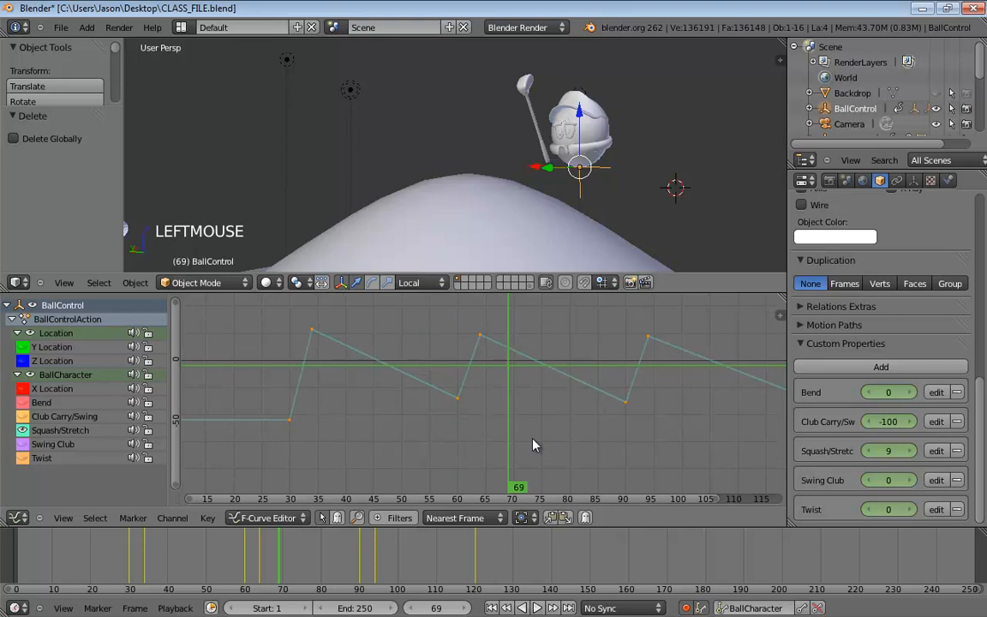
scroll(566, 452, "down", 2)
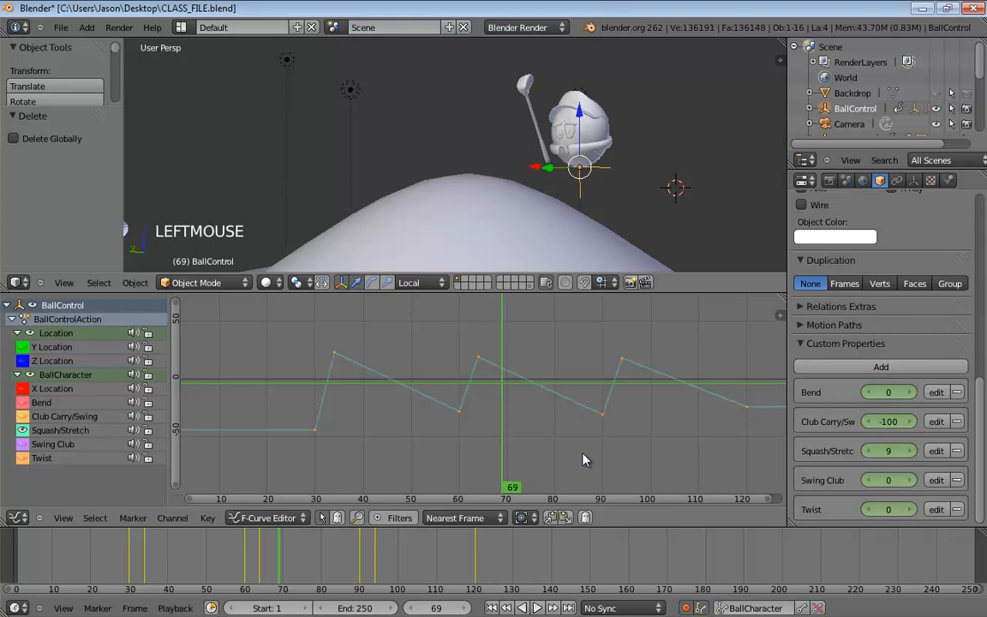
left_click(317, 431)
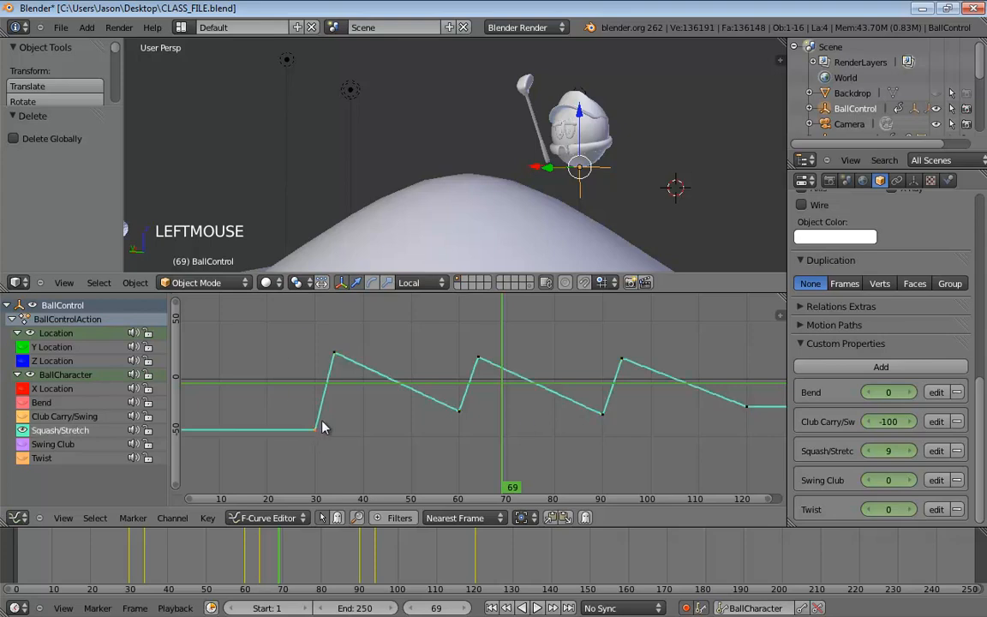
right_click(462, 413, "shift")
right_click(480, 360, "shift")
right_click(602, 415, "shift")
right_click(625, 357, "shift")
right_click(747, 405, "shift")
key("t")
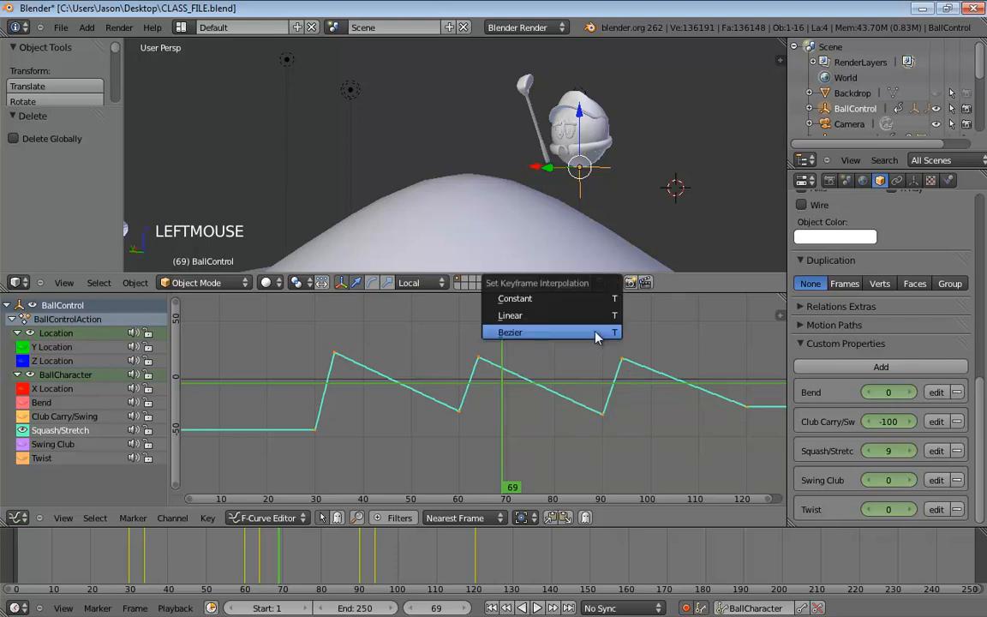
left_click(549, 333)
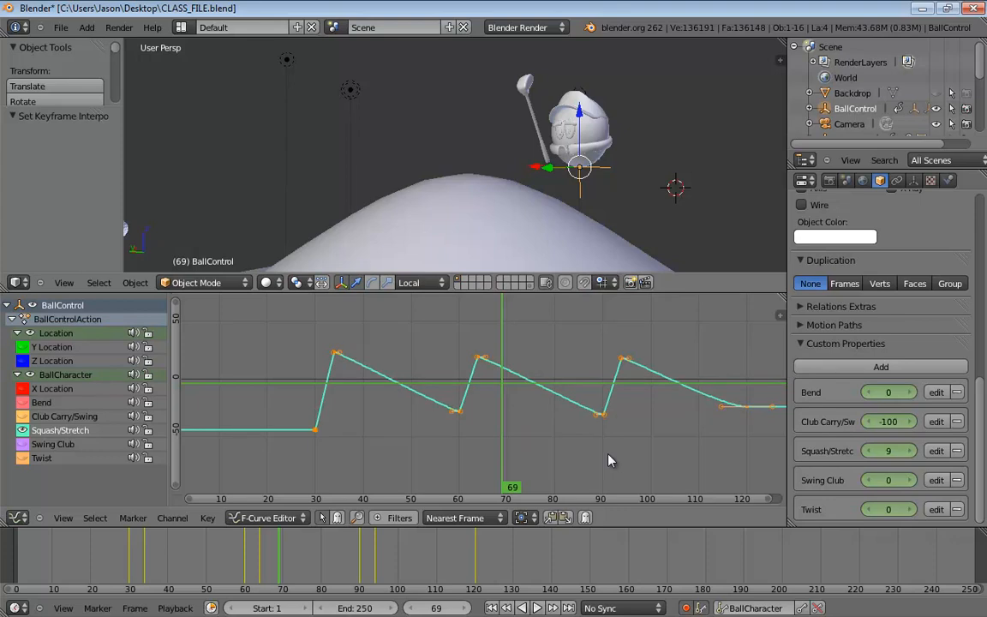
- Extend the right-hand handles of the Squash/Stretch keys at frames 34, 64 and 94 horizontally by about 21 to 22 frames
right_click(341, 355)
left_click_drag(355, 356, 470, 357)
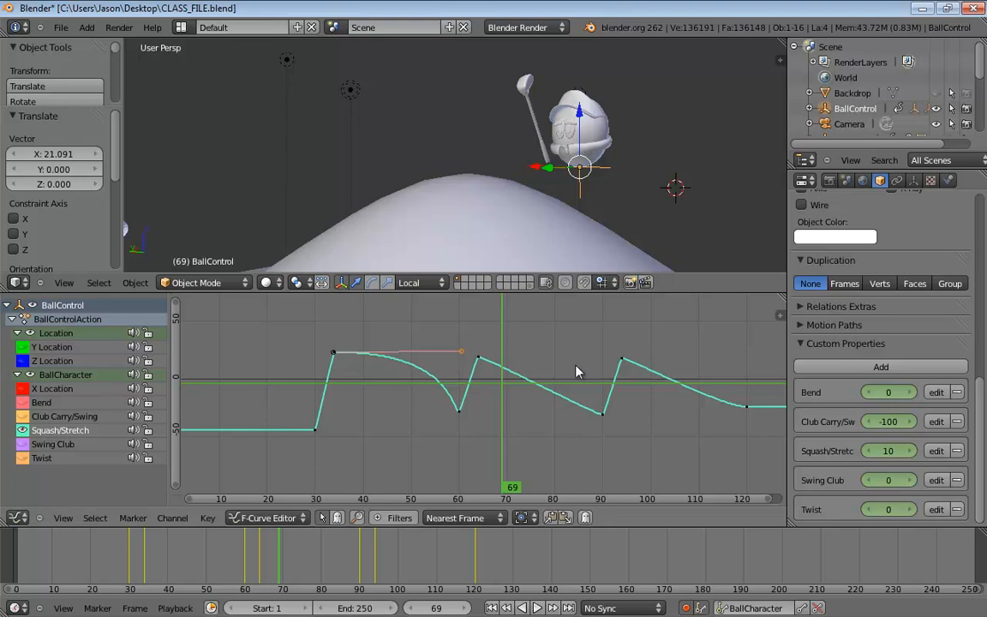
key("g")
left_click(468, 353)
right_click(477, 358)
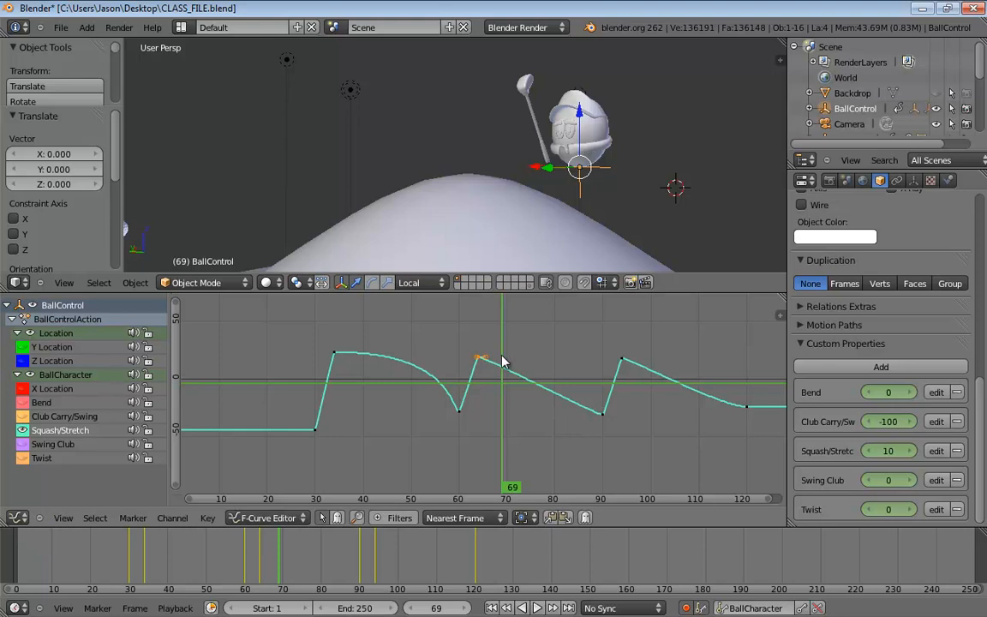
left_click_drag(485, 361, 736, 361)
right_click(628, 360)
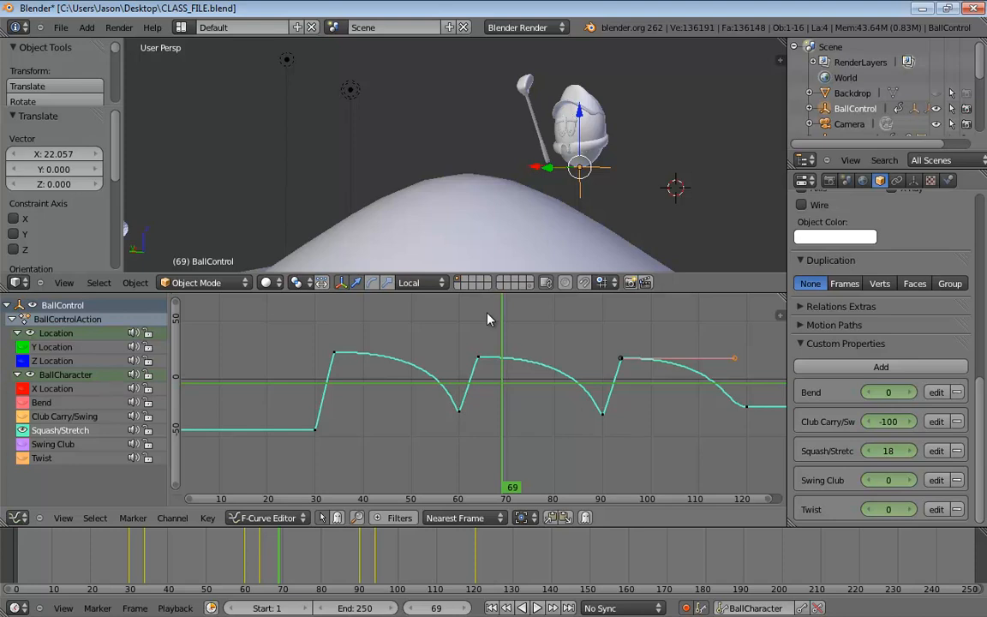
- Set the frame 60 key's handle type to Free and raise its handles to form a sharp V-shaped dip
middle_click_drag(515, 394, 472, 396)
scroll(471, 416, "up", 2)
scroll(472, 417, "up", 14)
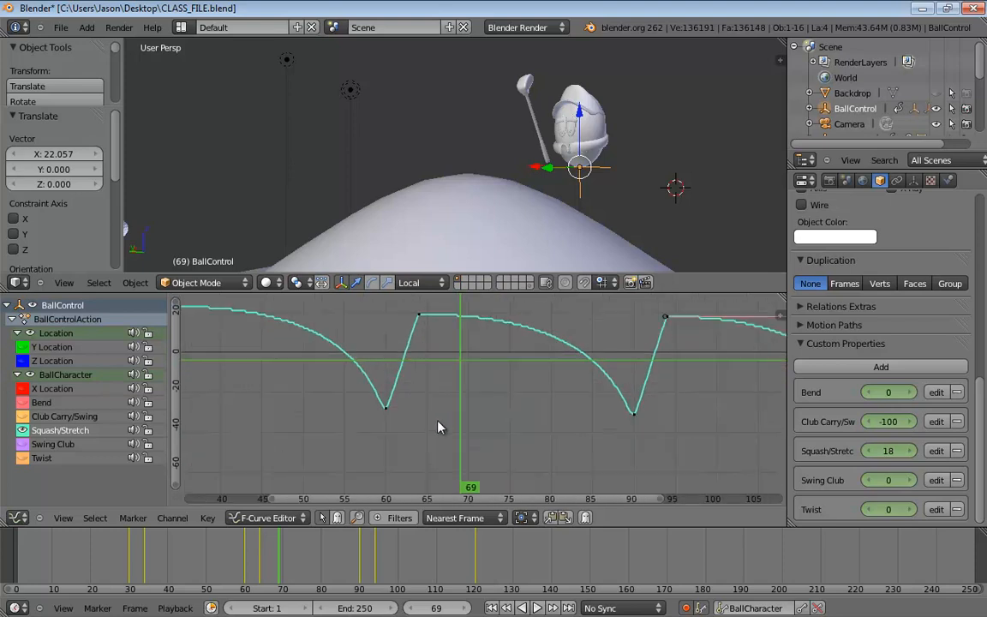
middle_click_drag(390, 419, 410, 424)
right_click(394, 418)
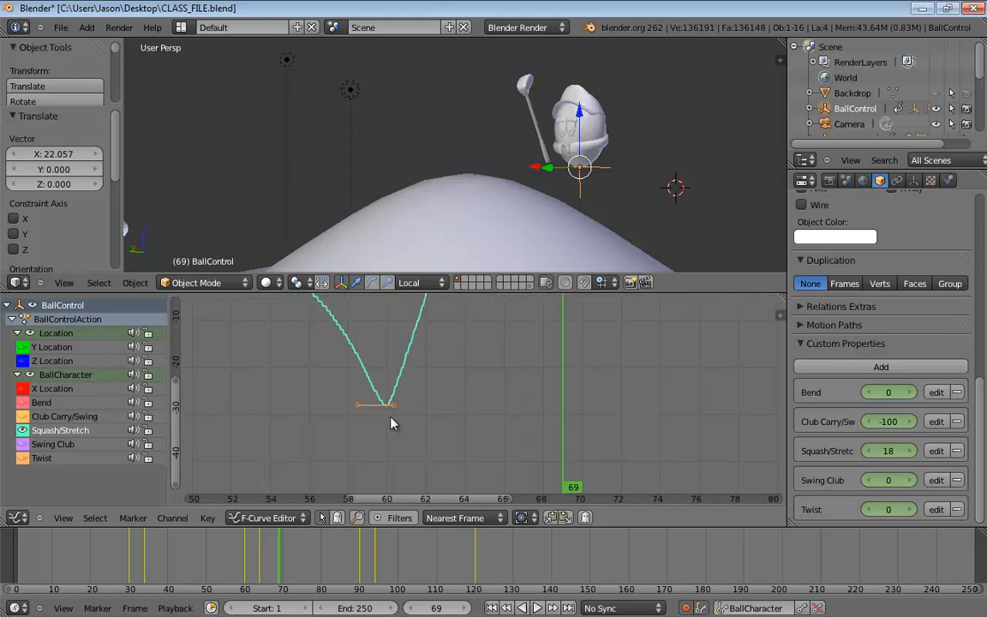
key("v")
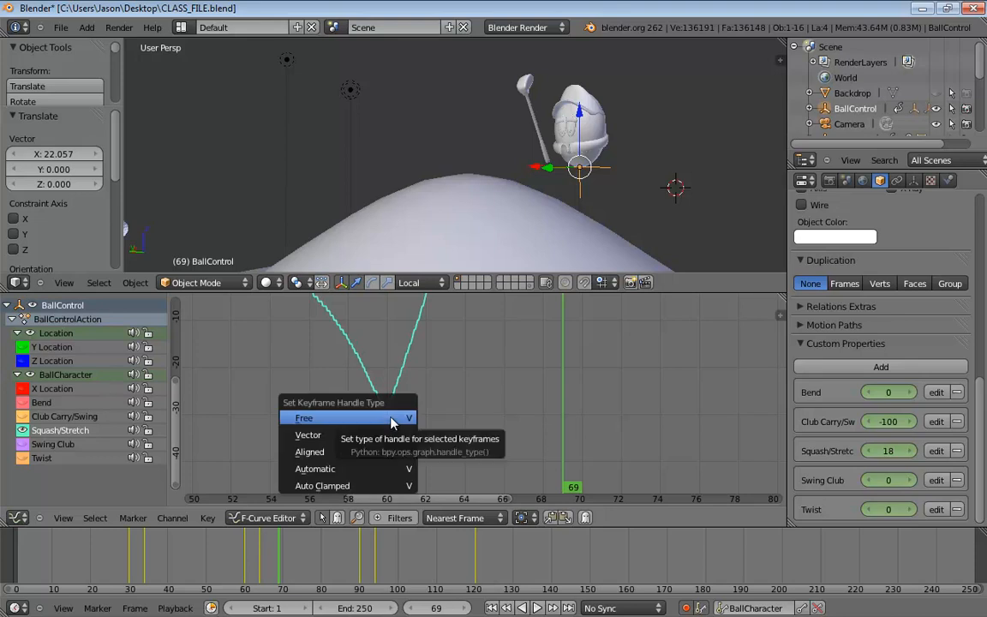
left_click(390, 420)
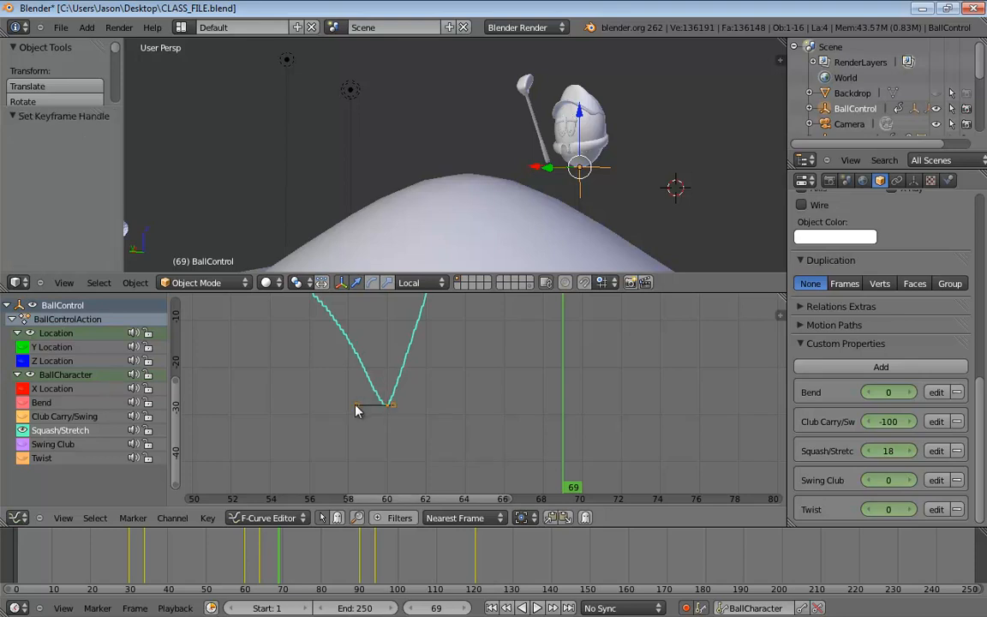
left_click_drag(358, 408, 378, 381)
- Set the frame 90 key's handle type to Free and angle both handles upward to form a sharp dip
scroll(524, 444, "down", 11)
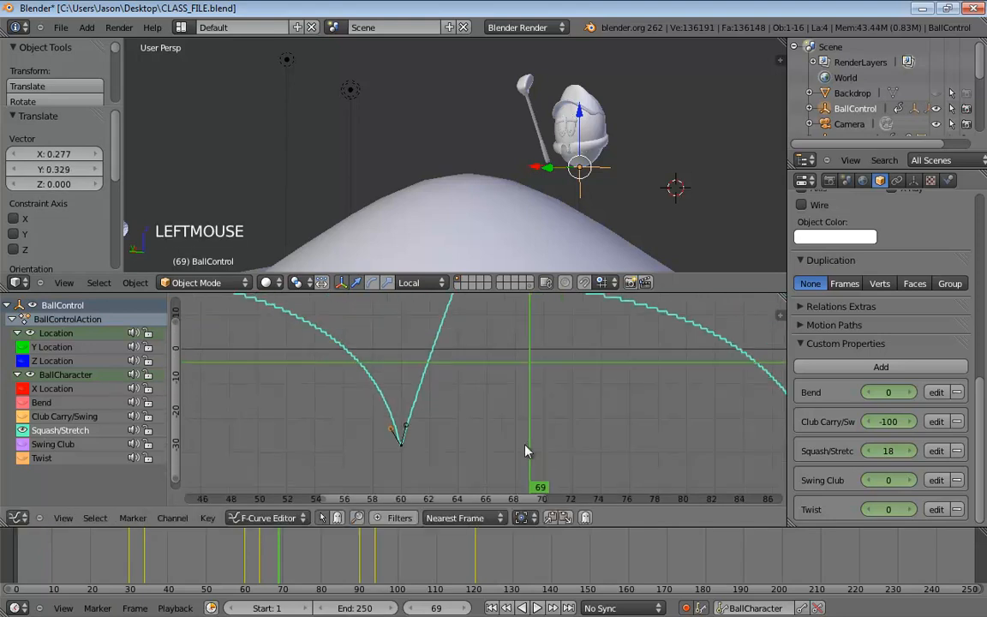
middle_click_drag(528, 427, 430, 411)
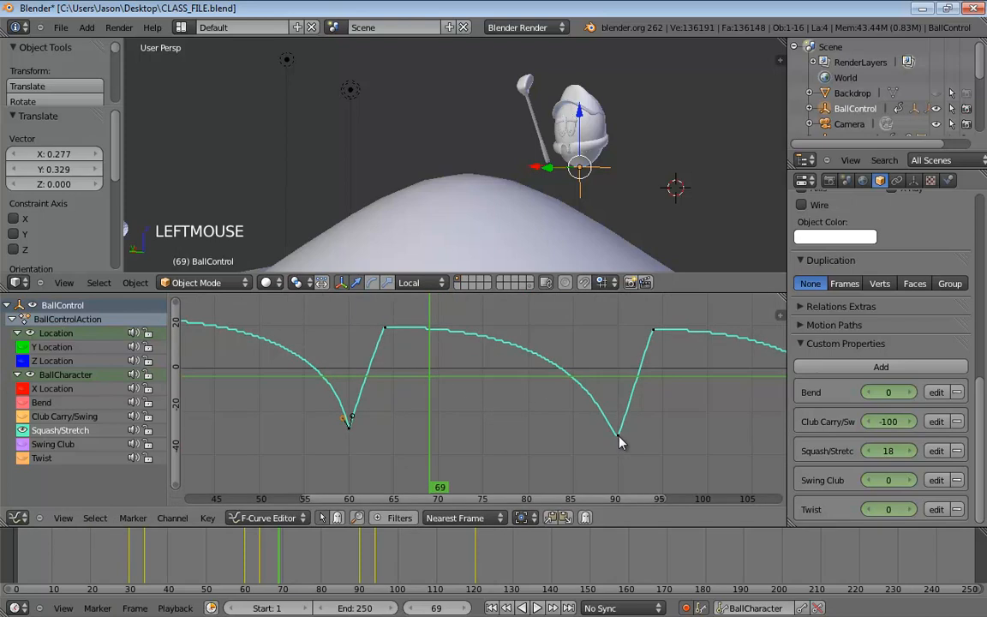
key("v")
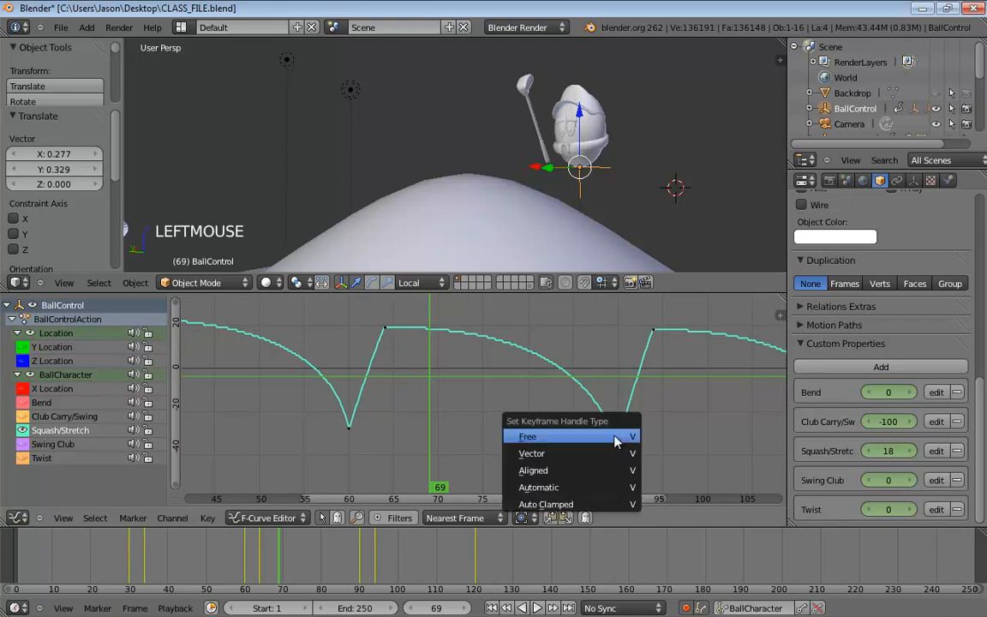
left_click(570, 437)
middle_click_drag(641, 423, 530, 407)
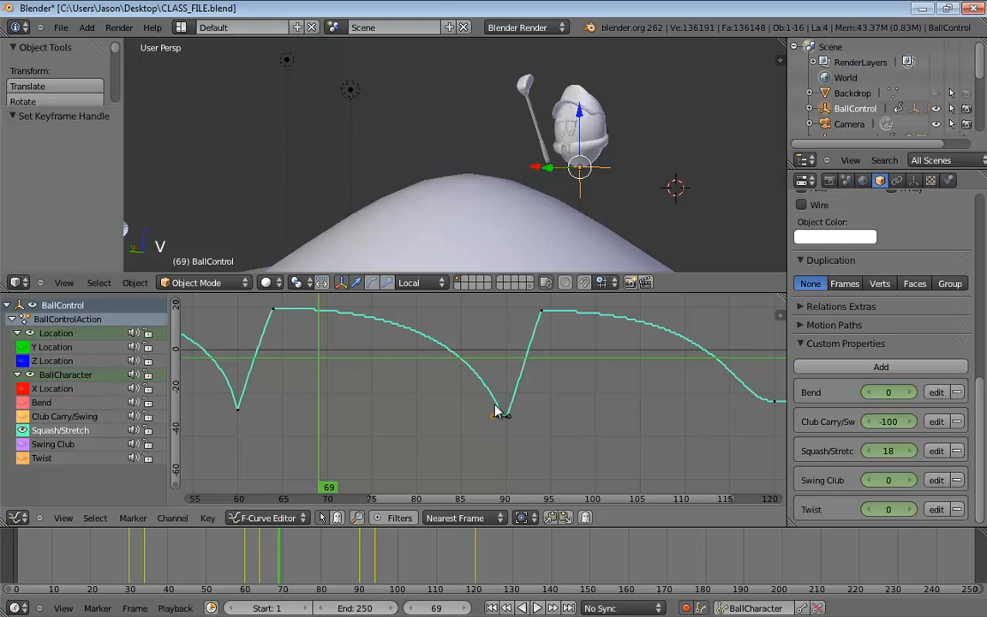
left_click_drag(494, 420, 551, 399)
middle_click_drag(678, 395, 431, 391)
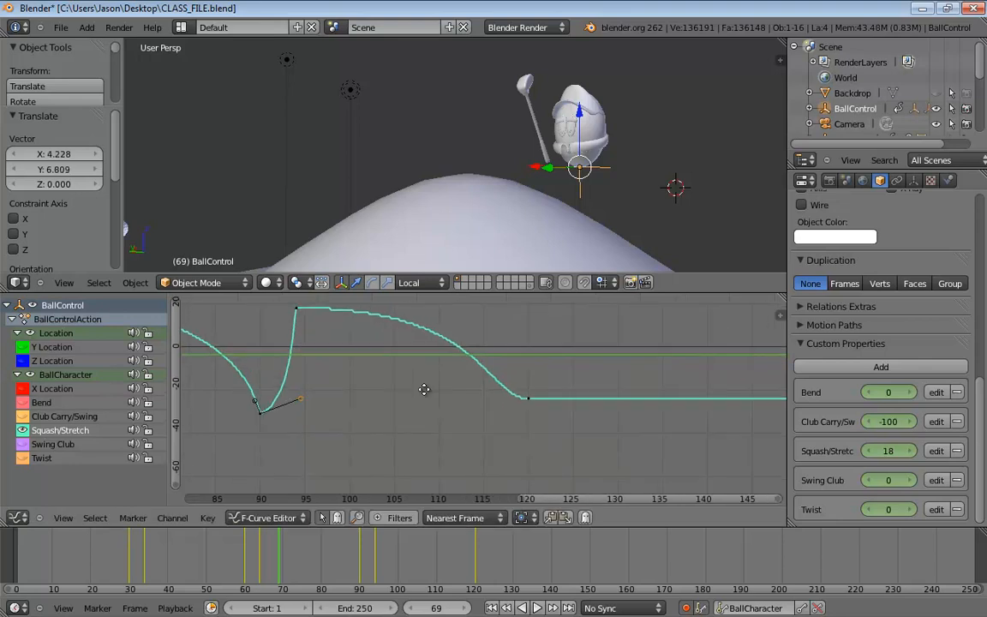
right_click(529, 400)
key("v")
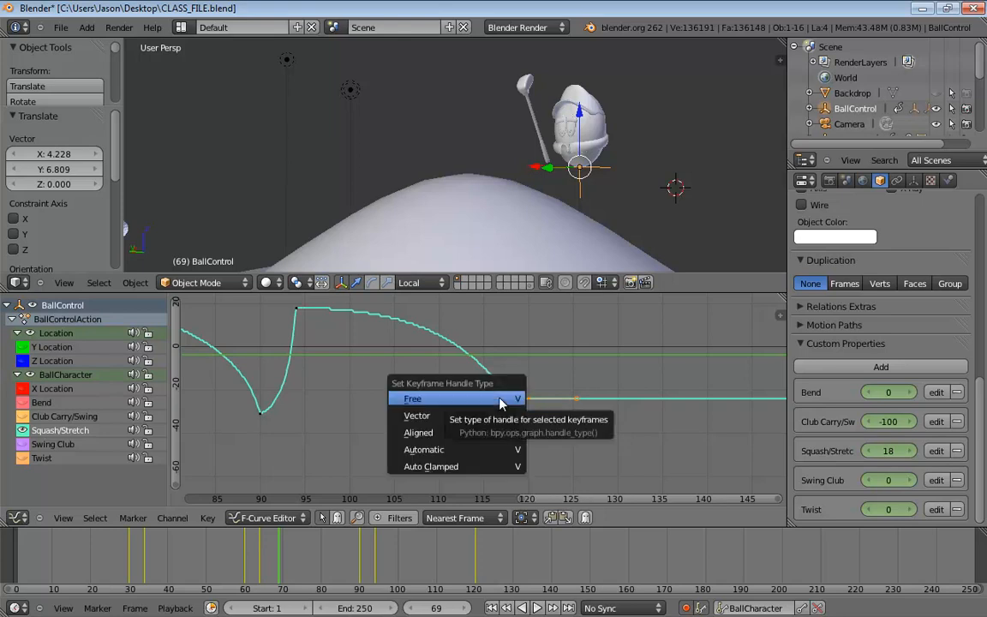
right_click(259, 414)
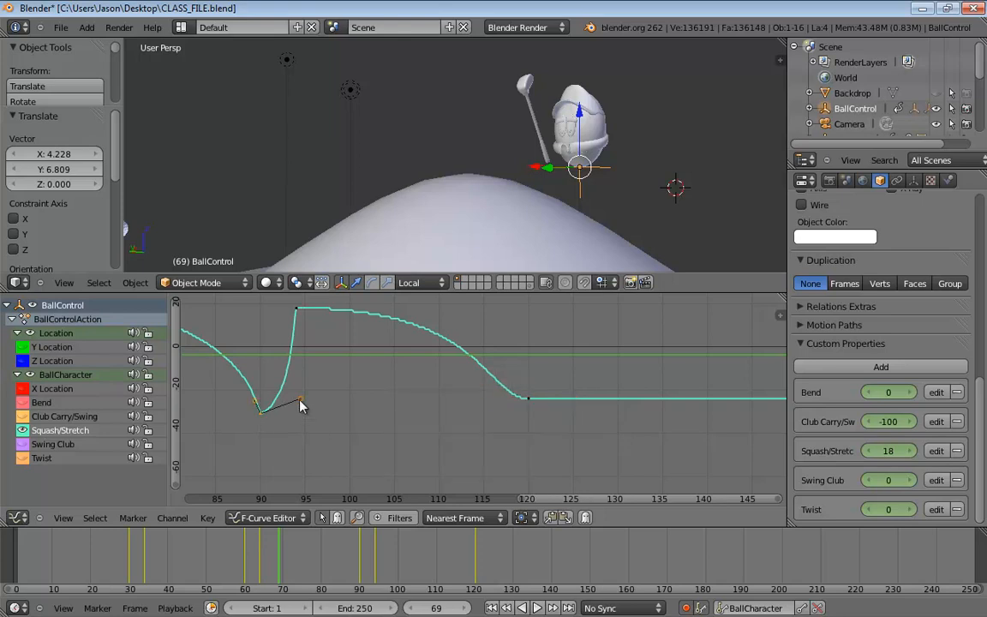
left_click_drag(300, 406, 263, 397)
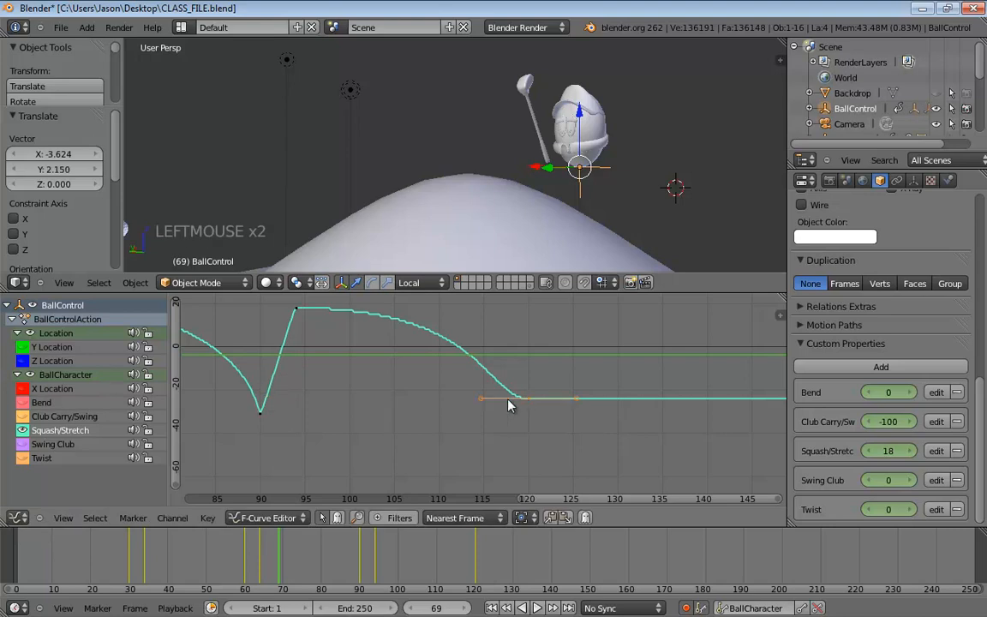
- Set the frame 120 key's handle type to Free and move its left handle about 2.6 frames inward and 5.7 up
key("v")
left_click(518, 404)
left_click_drag(482, 403, 509, 386)
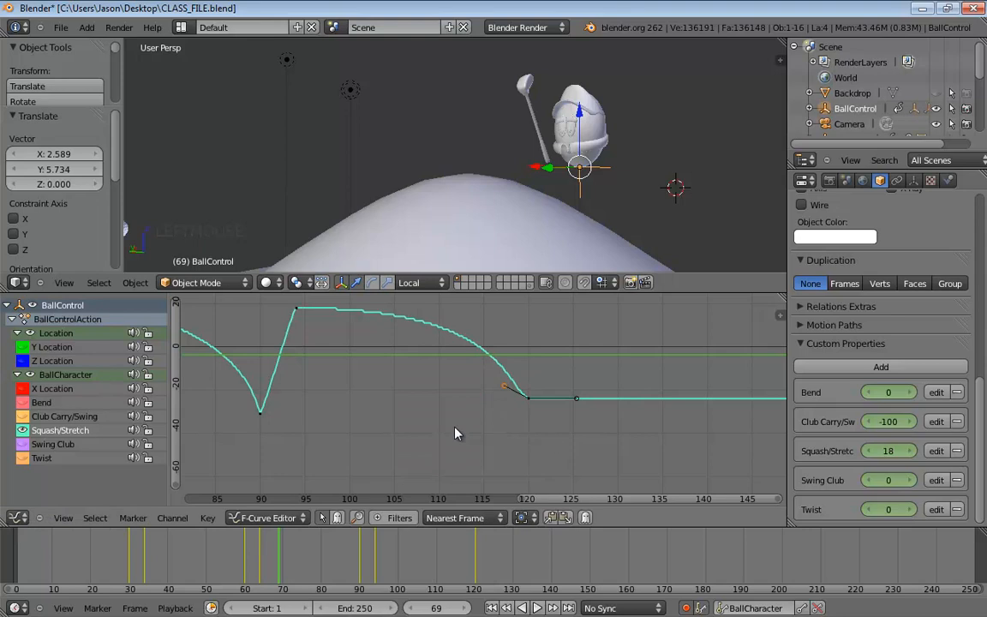
scroll(454, 425, "down", 3)
middle_click_drag(533, 459, 532, 456, "shift")
scroll(533, 457, "down", 9)
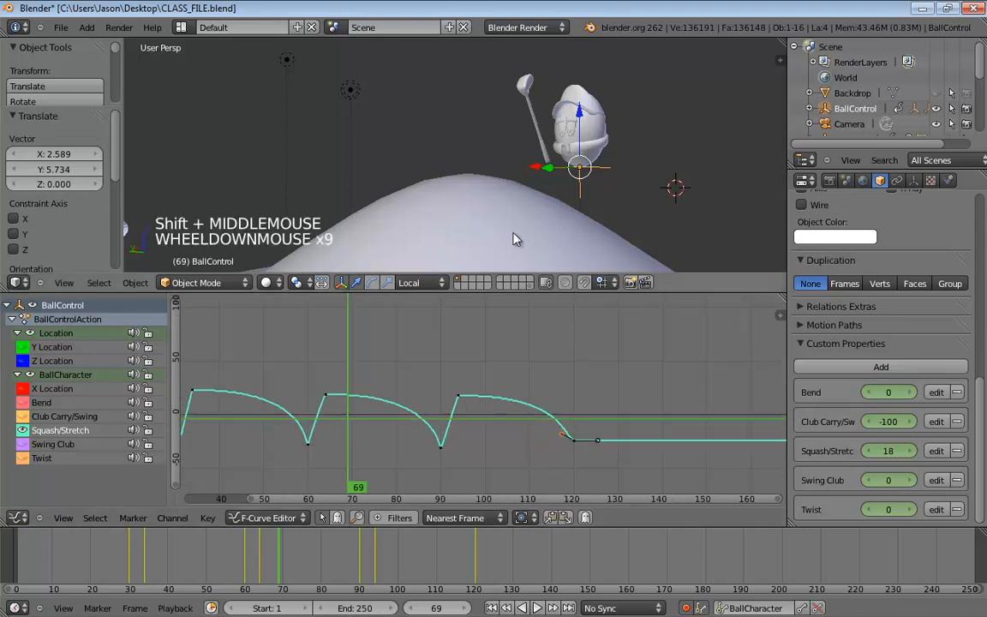
- Shift all Squash/Stretch keys from the first landing to the last about one frame earlier along the time axis
mouse_move(518, 238)
middle_mouse_down("shift")
mouse_move(549, 211)
mouse_move(527, 221)
middle_mouse_up("shift")
scroll(529, 225, "down", 3)
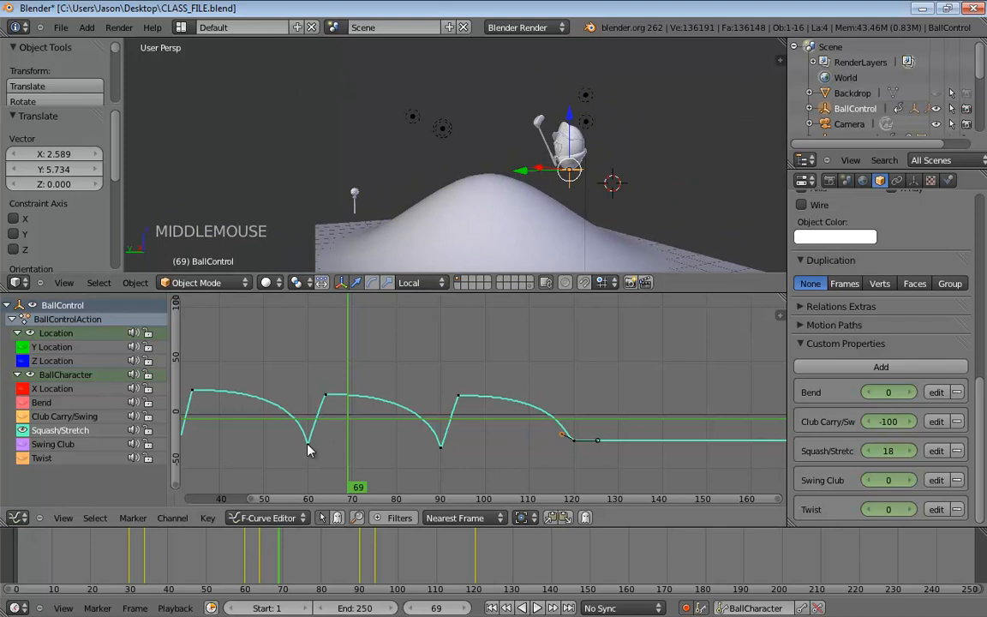
right_click_drag(277, 400, 296, 469)
middle_click_drag(382, 419, 485, 390)
scroll(485, 391, "down", 1)
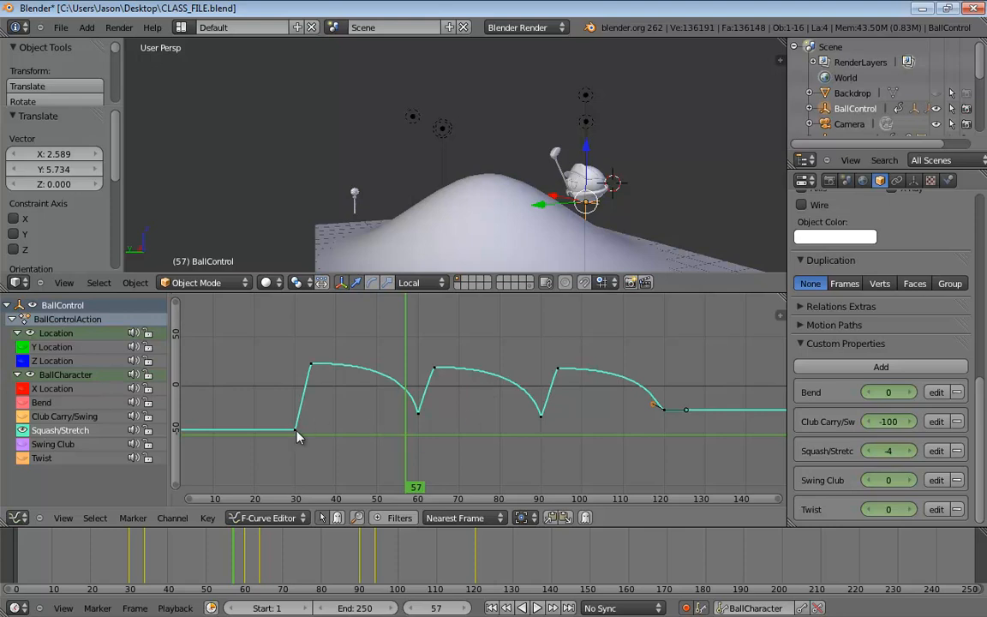
key("b")
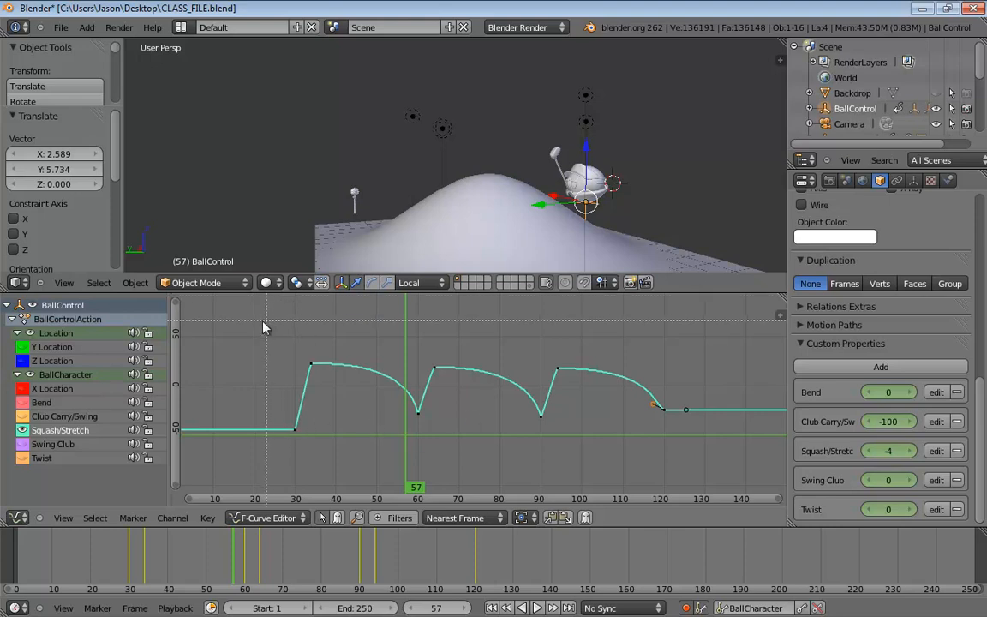
left_click_drag(259, 320, 692, 499)
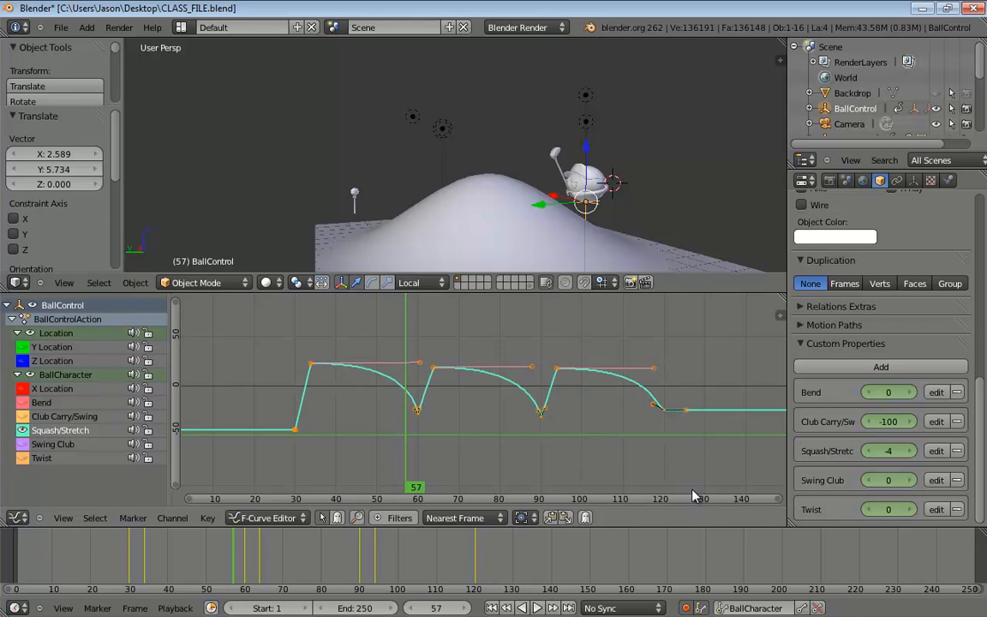
key("g")
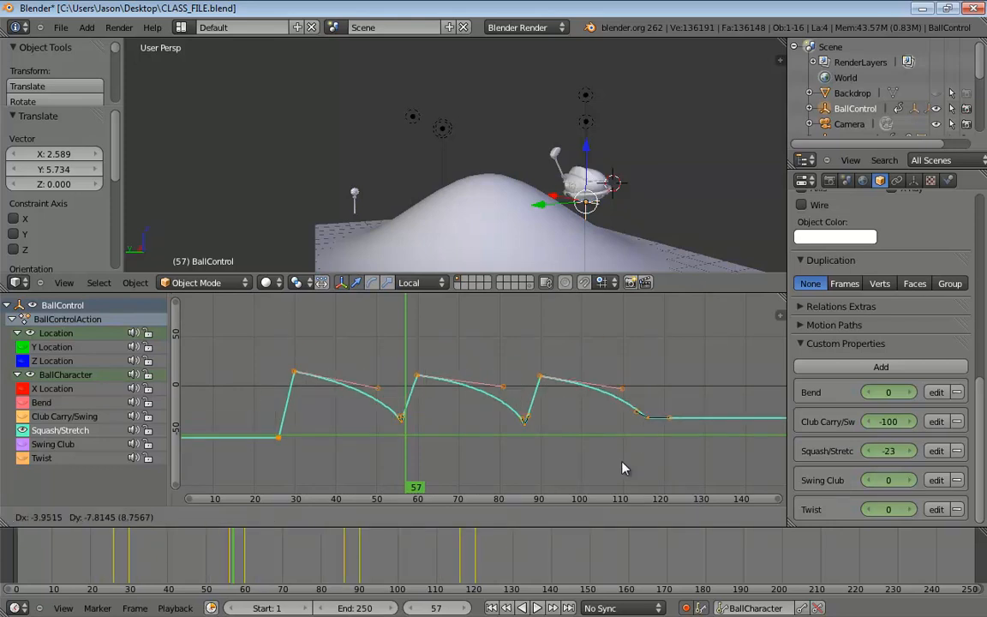
key("Escape")
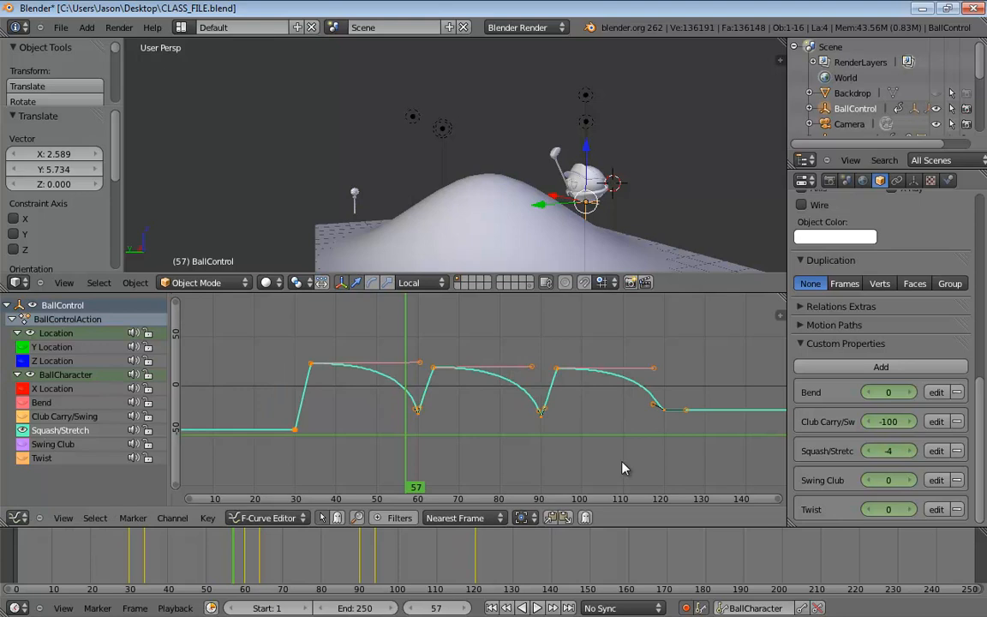
key("g")
key("x")
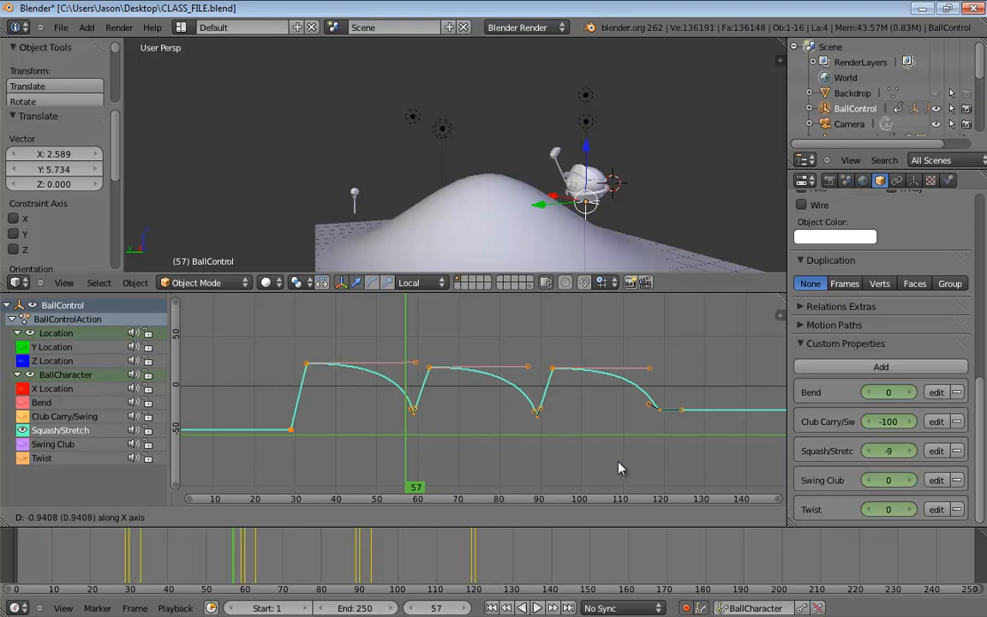
left_click(622, 468)
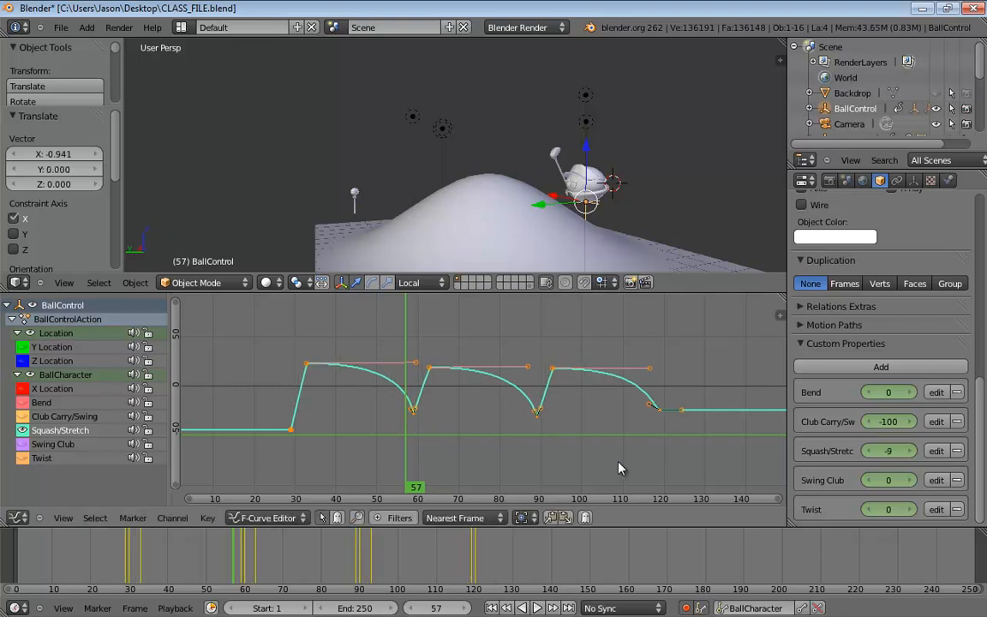
- Play the animation from frame 27 and set the playback sync mode to Frame Dropping
right_click_drag(343, 413, 283, 456)
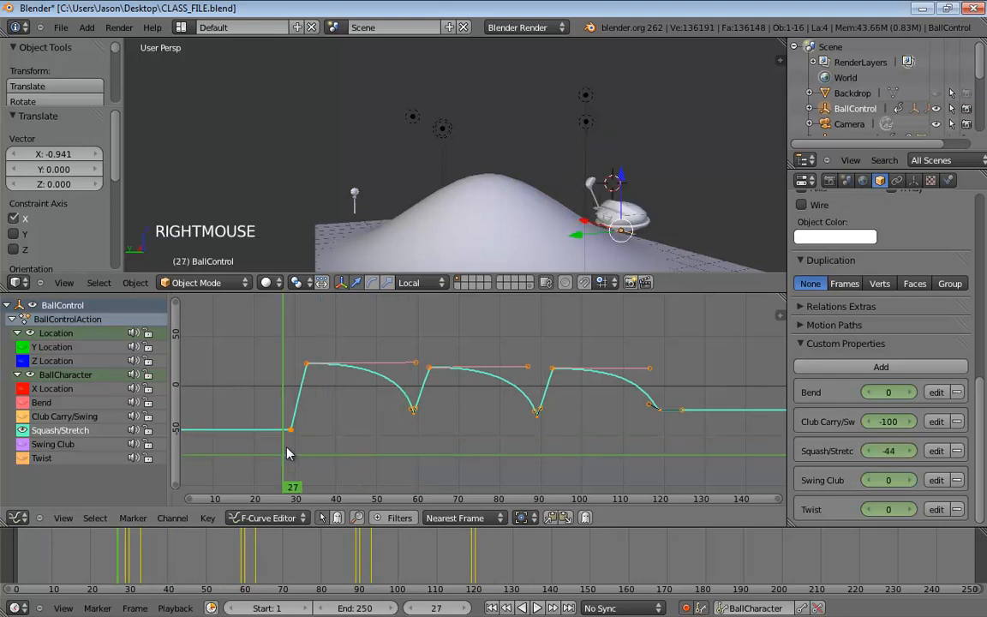
key("alt+a")
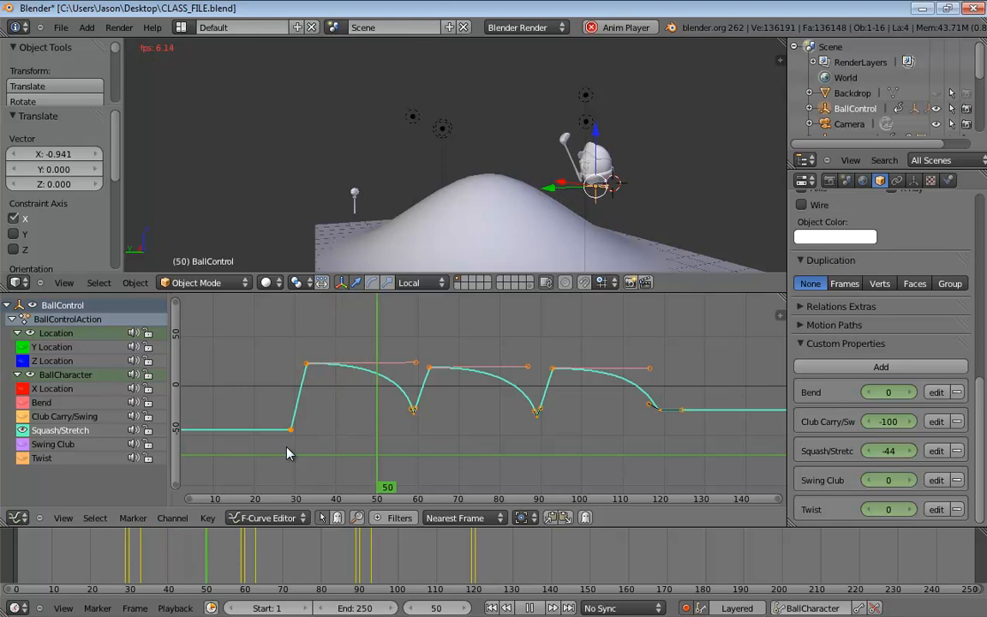
left_click(635, 609)
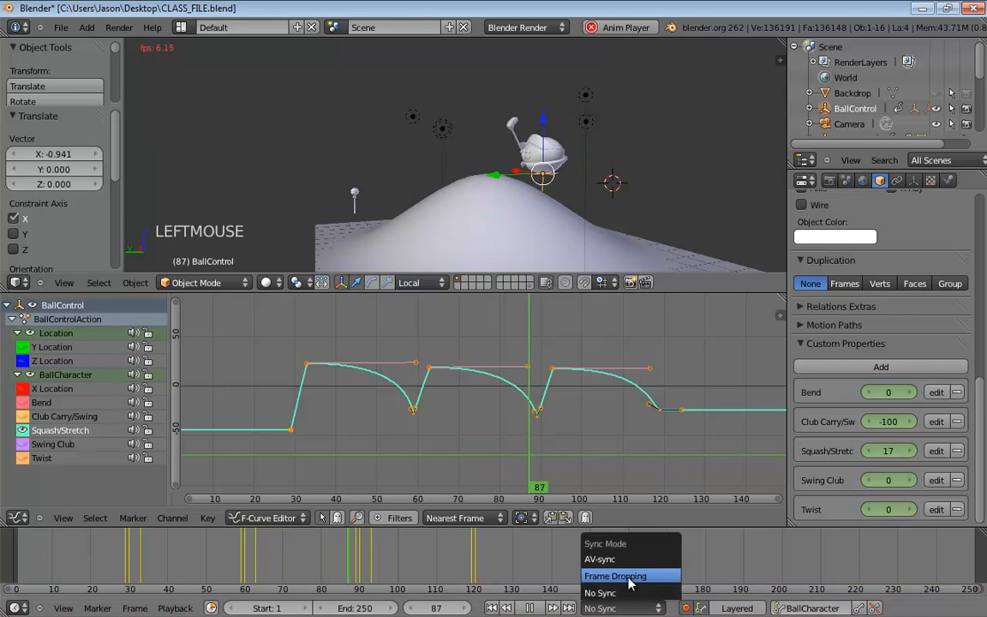
left_click(629, 583)
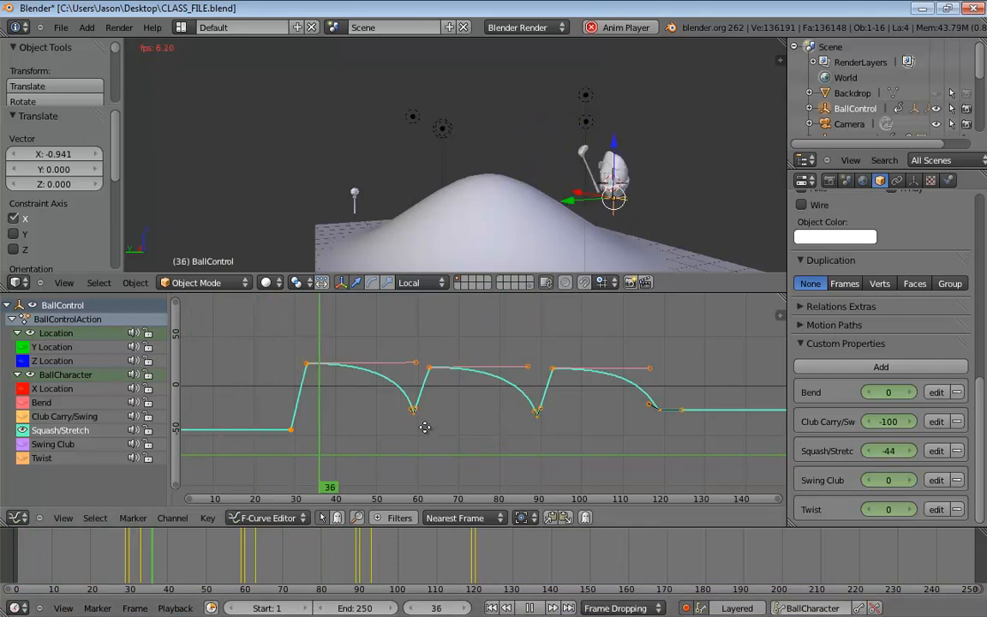
middle_click_drag(425, 428, 426, 429)
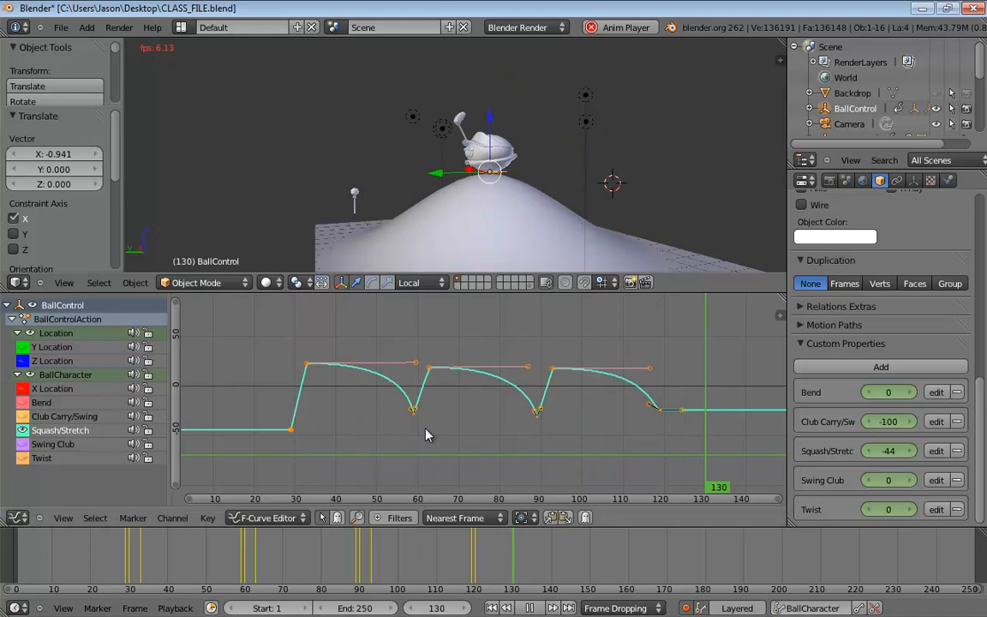
middle_click(529, 434)
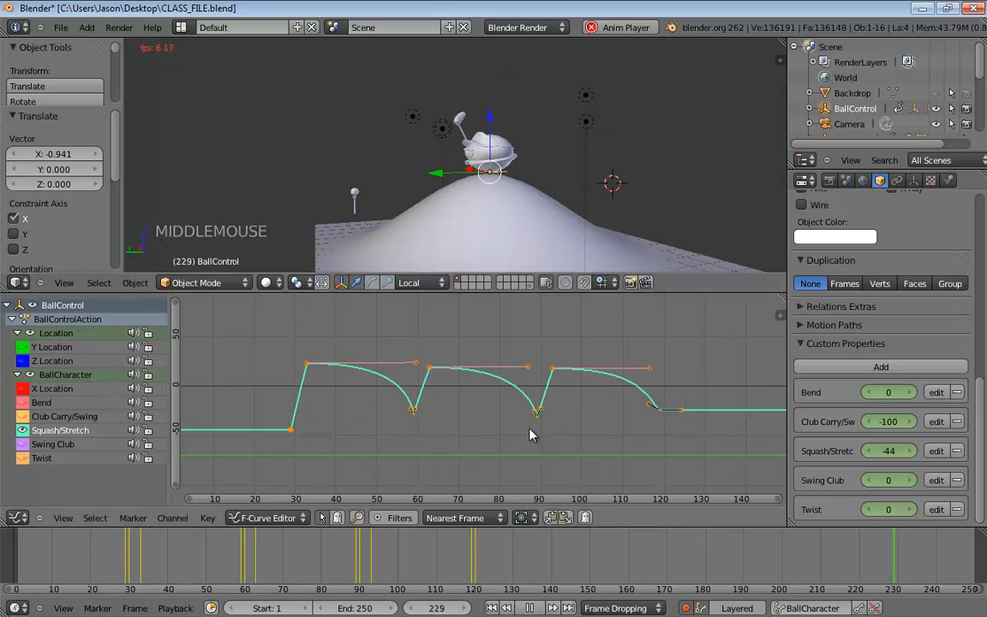
right_click(477, 439)
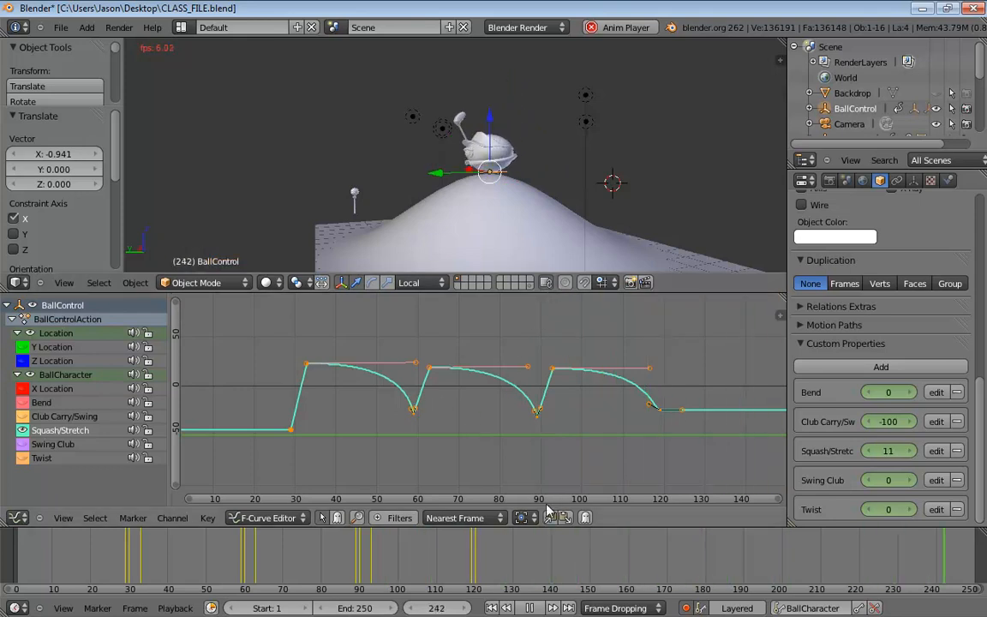
- Stop playback and set the animation's end frame to 130
scroll(600, 559, "down", 6)
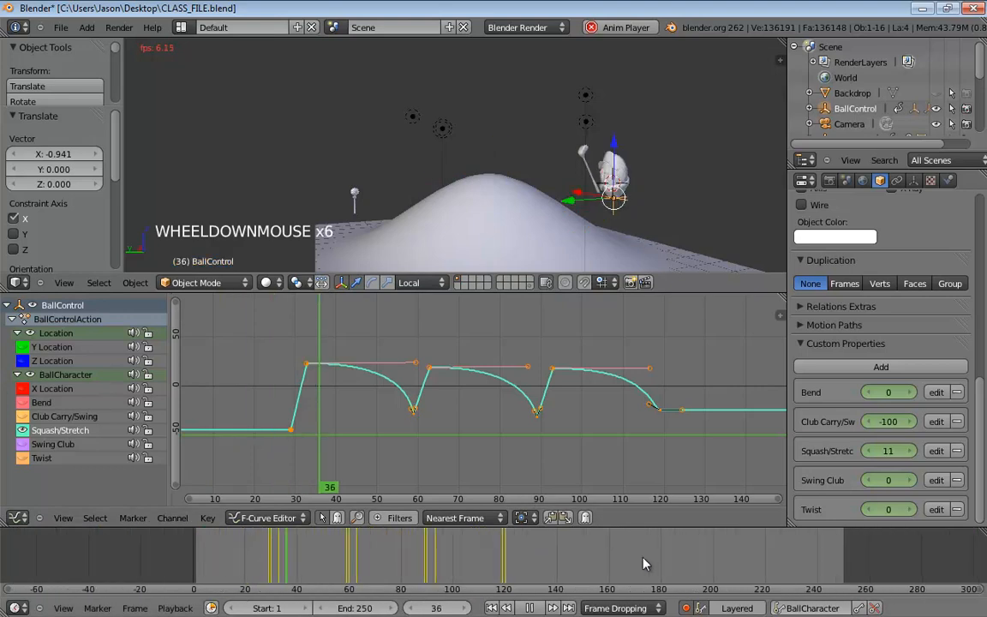
scroll(646, 566, "down", 1)
left_click(554, 600)
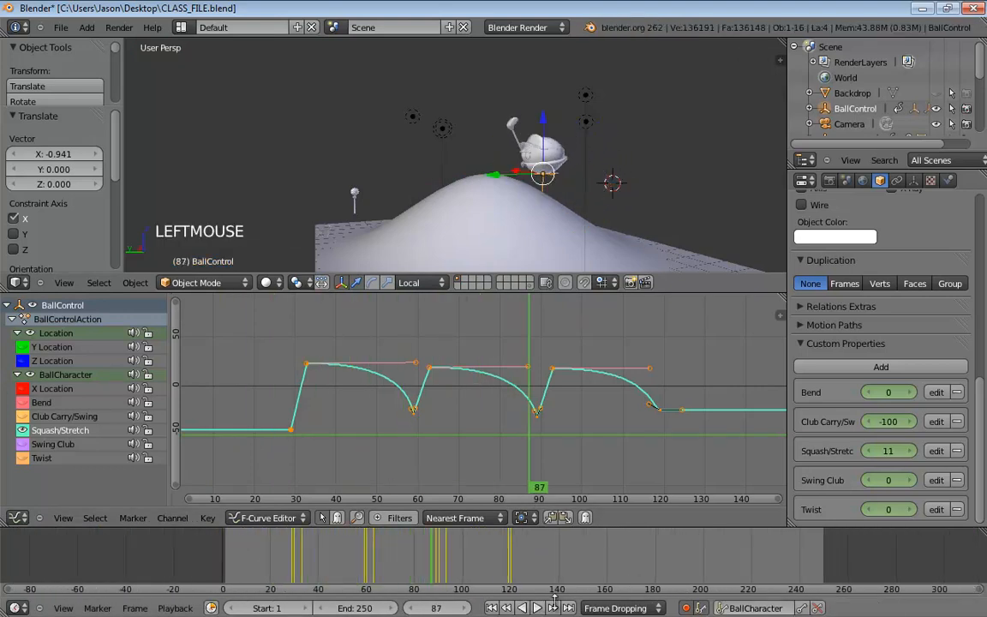
scroll(656, 567, "down", 1)
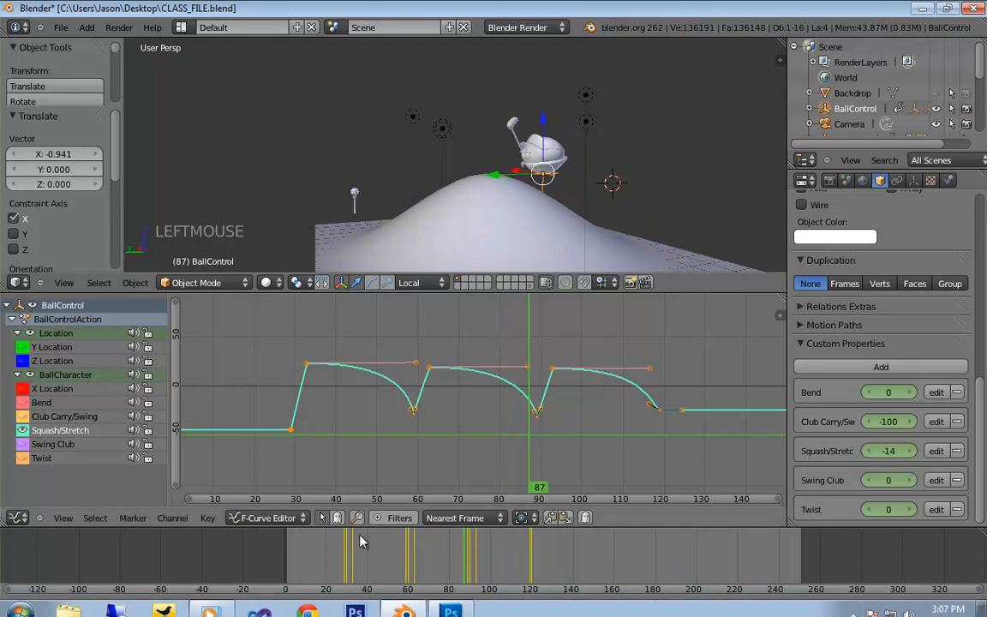
left_click(363, 607)
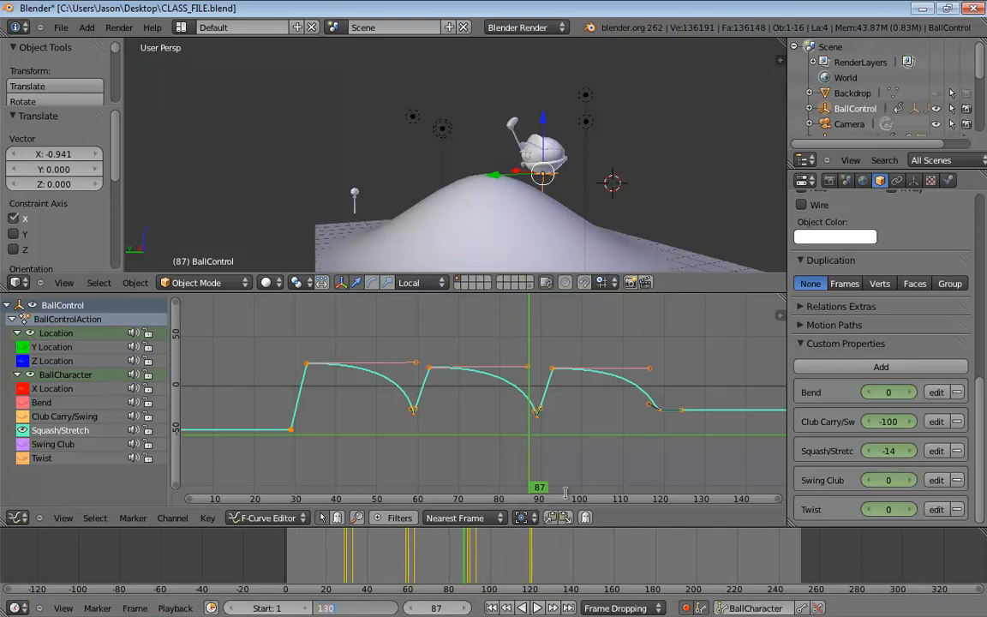
key("Return")
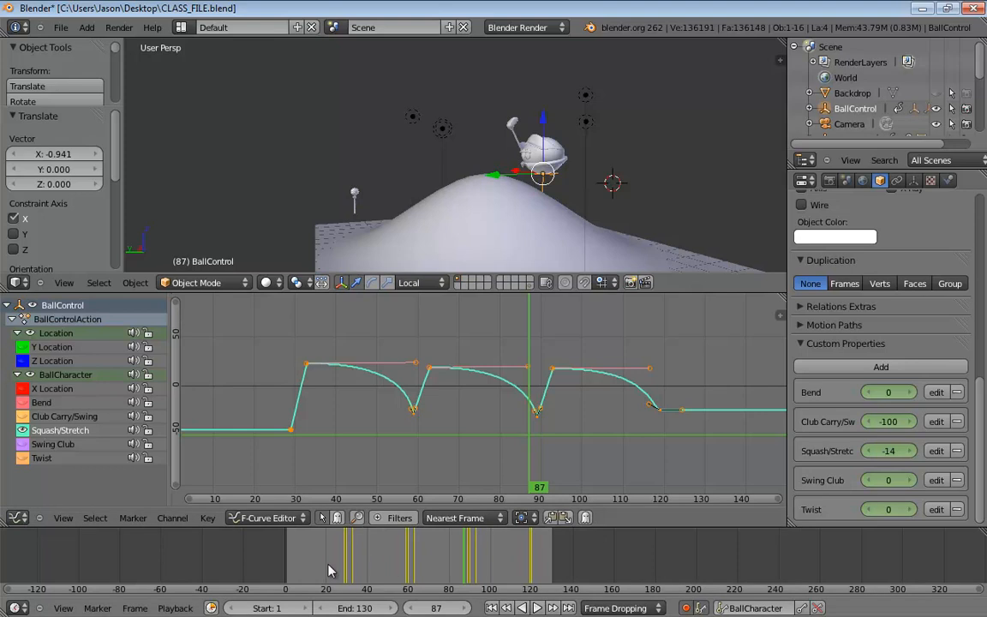
- Inspect the landing at frame 59 up close and show the Y and Z Location curves instead of Squash/Stretch
right_click_drag(328, 571, 408, 589)
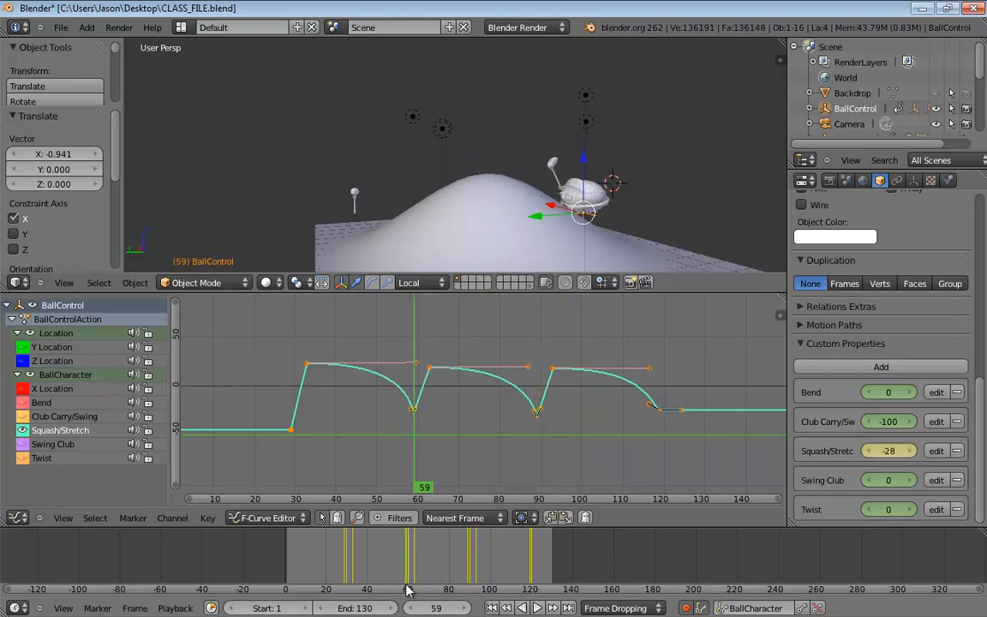
middle_click_drag(638, 249, 597, 207)
scroll(597, 208, "up", 3)
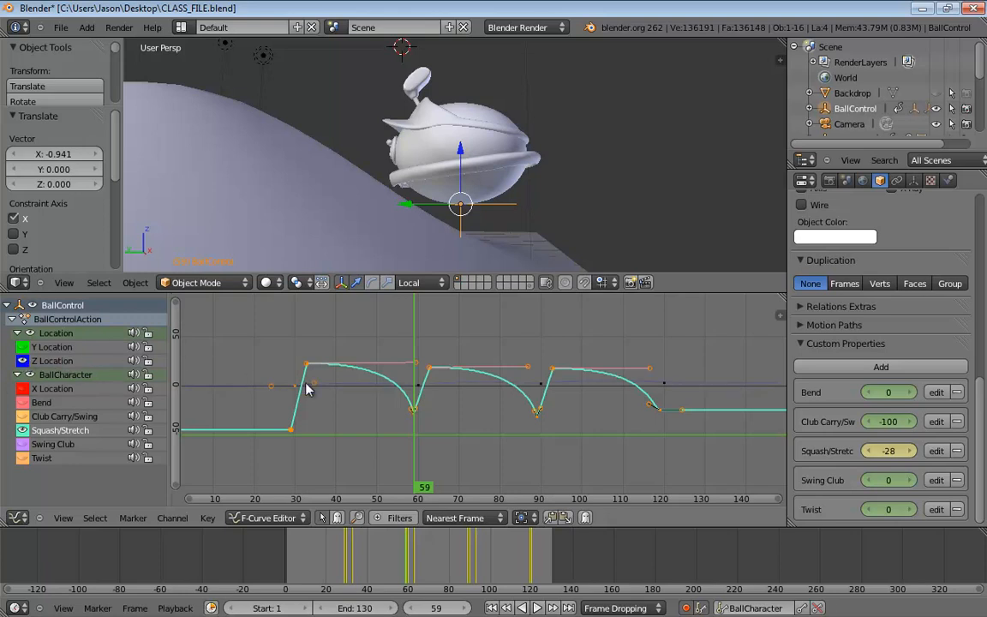
left_click(23, 431)
left_click(24, 348)
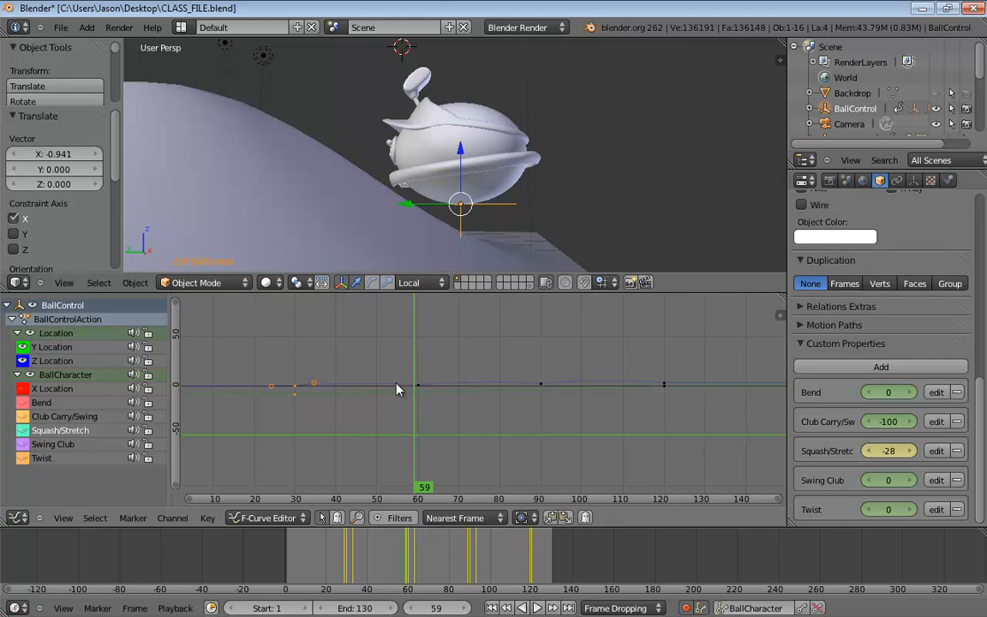
- Scrub between frames 60, 94 and 32 to examine the ball's shape and ground contact during its bounces
right_click(419, 421)
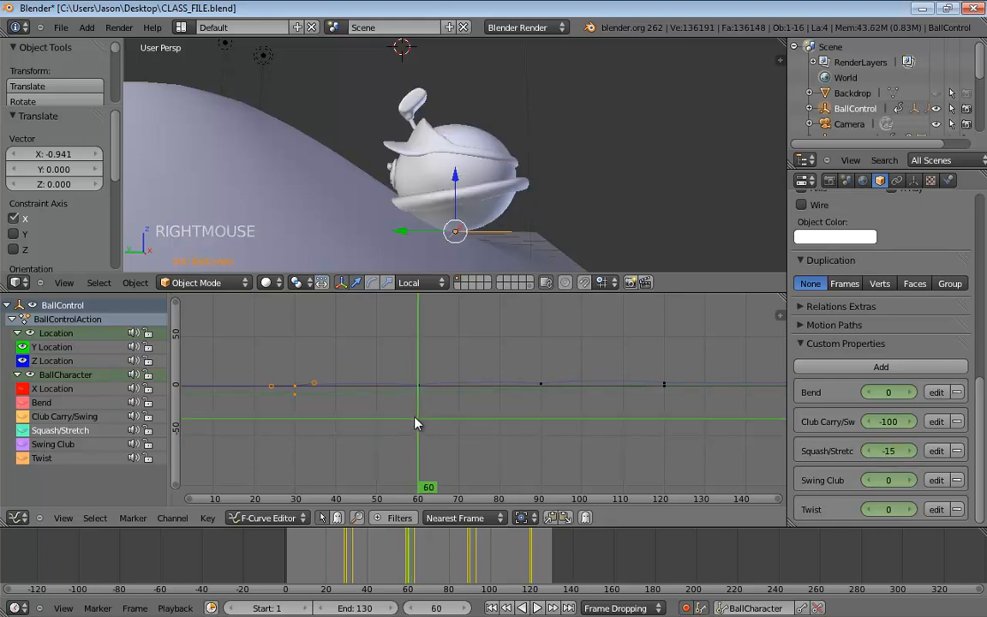
right_click_drag(416, 421, 405, 422)
left_click_drag(422, 428, 557, 432)
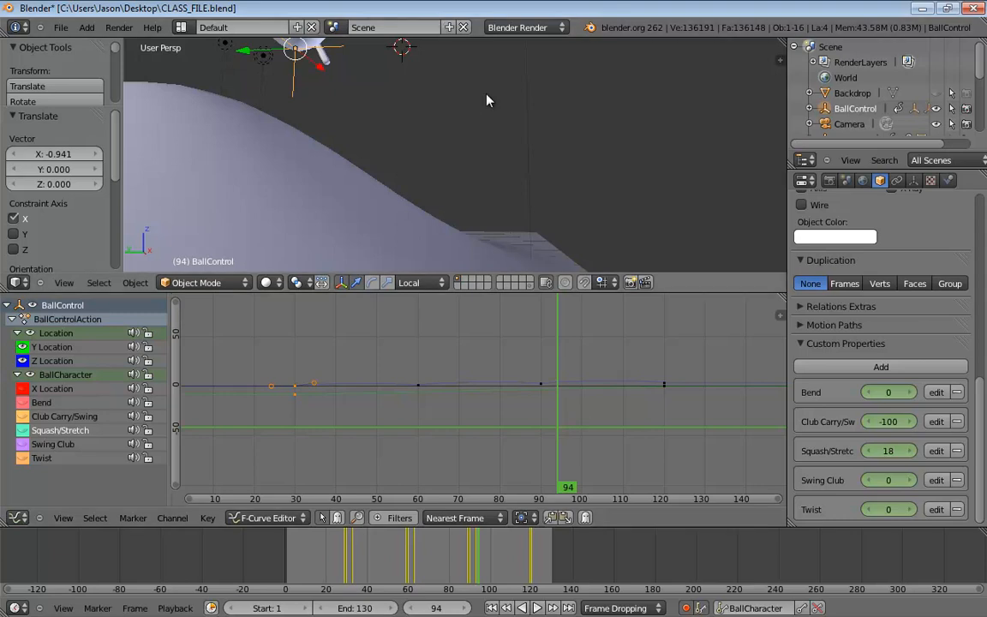
middle_click_drag(383, 132, 411, 176)
scroll(470, 146, "down", 3)
right_click_drag(559, 459, 302, 450)
middle_click_drag(591, 231, 600, 203)
scroll(595, 203, "up", 2)
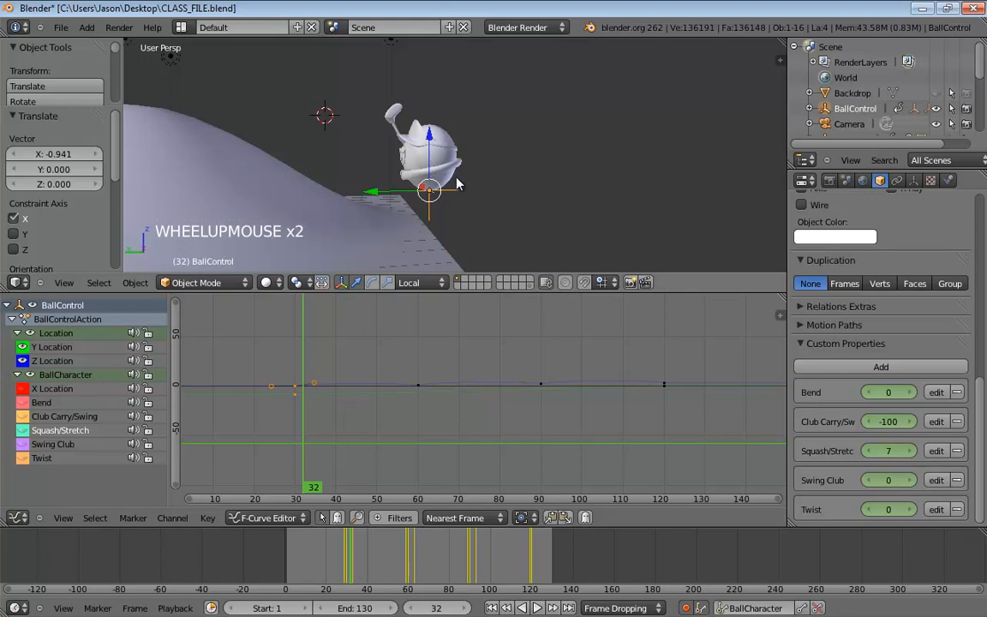
scroll(455, 202, "up", 3)
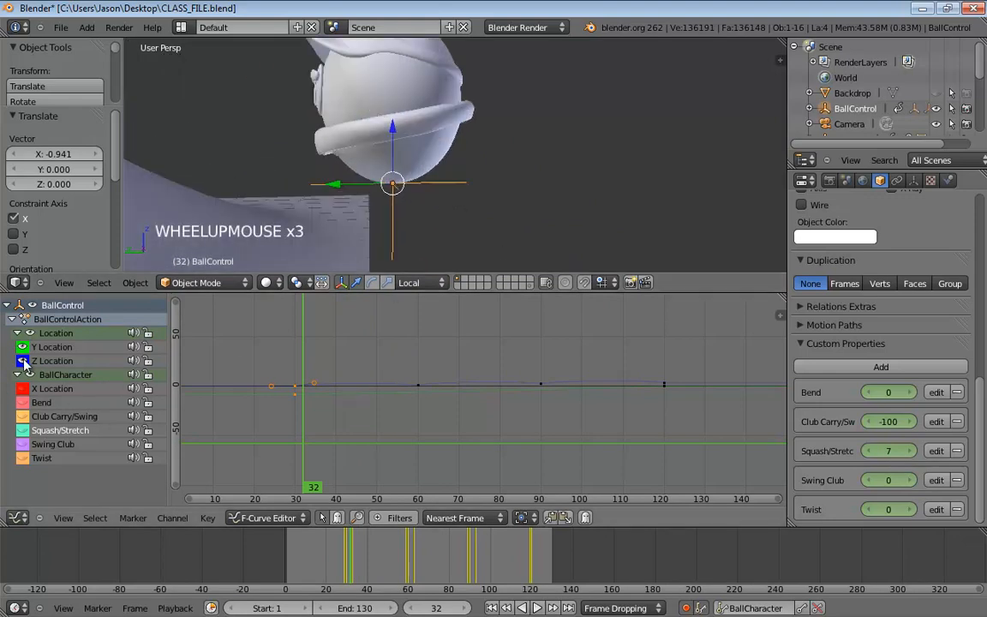
- Show the Squash/Stretch curve instead of the Location curves and select its three stretch peaks at frames 33, 63 and 93
left_click(29, 332)
left_click(24, 432)
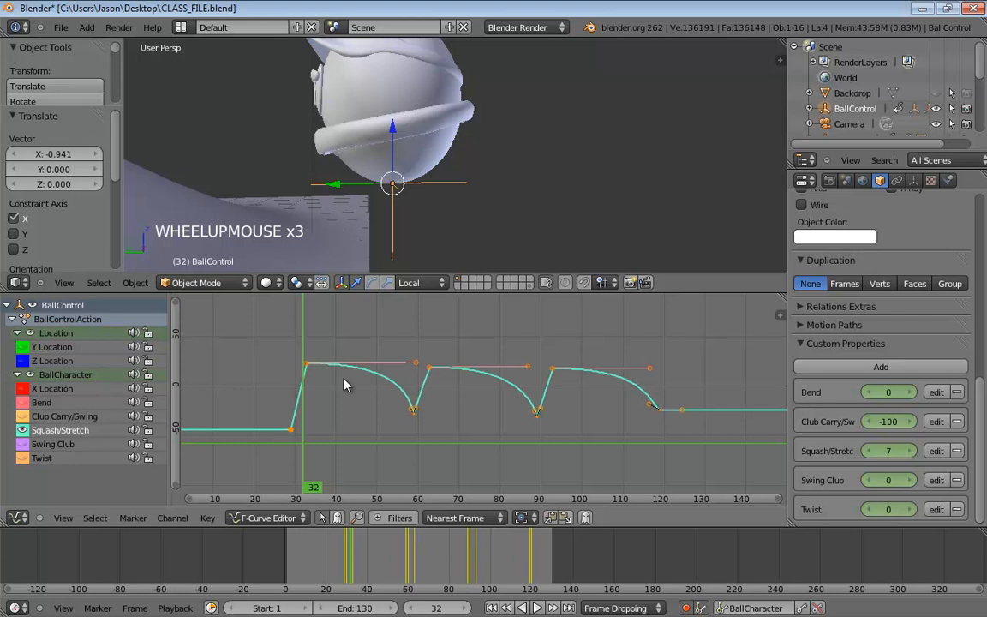
scroll(315, 387, "up", 1)
left_click(305, 362)
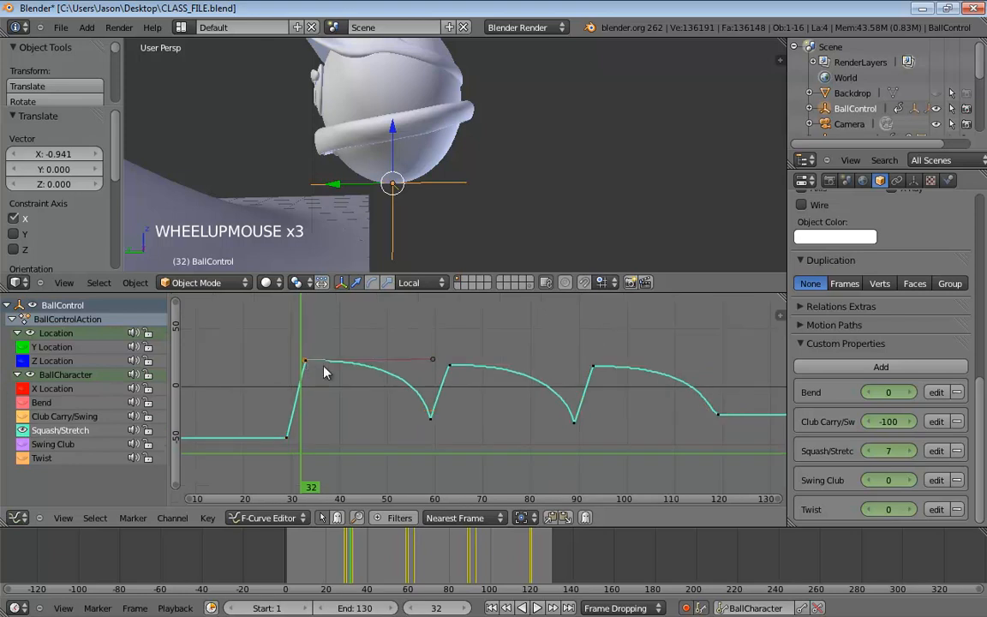
scroll(317, 368, "up", 3)
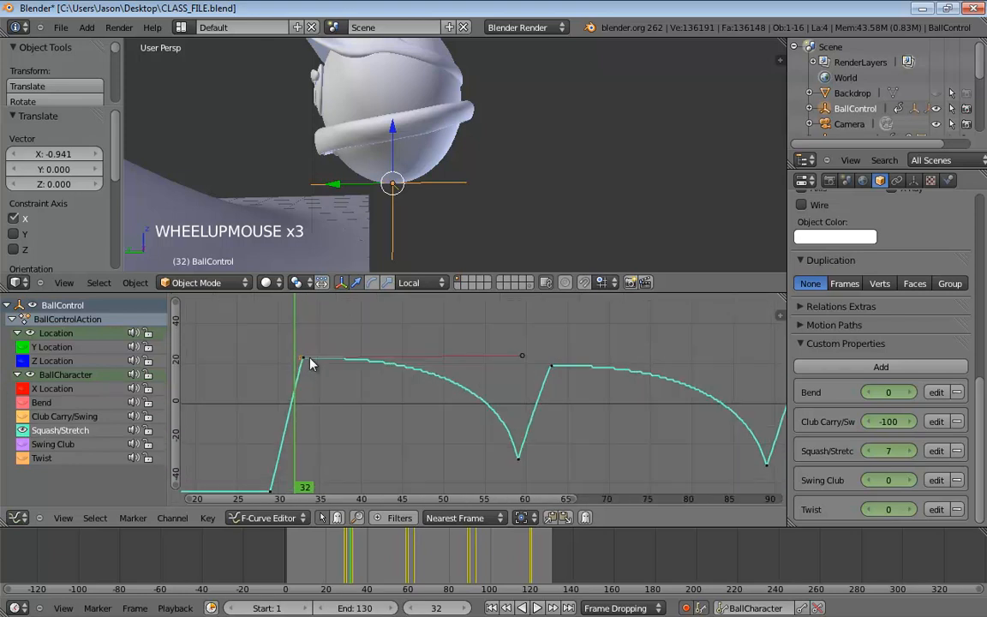
left_click(550, 366, "shift")
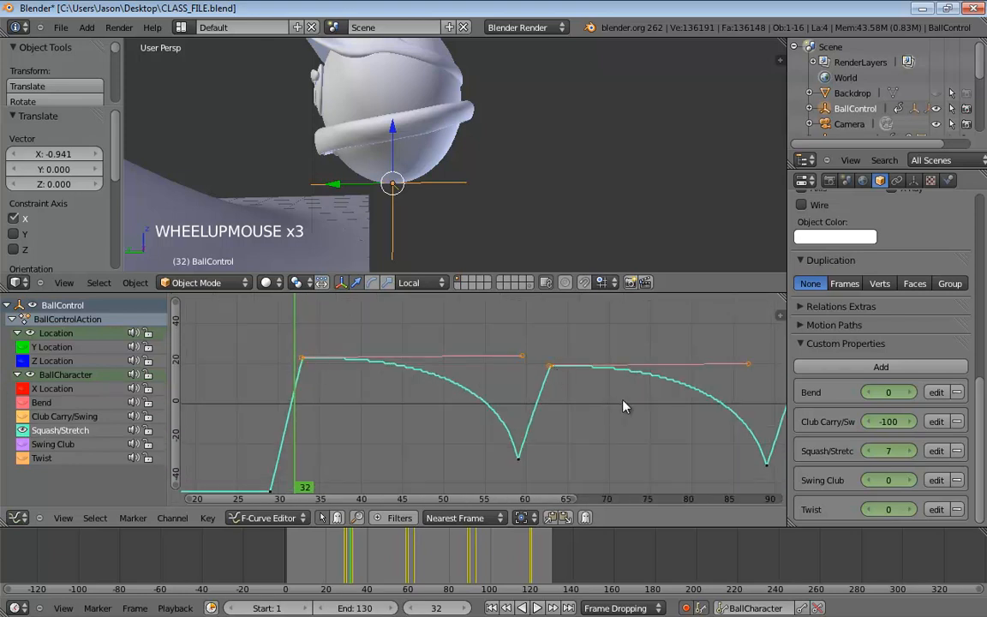
middle_click_drag(625, 399, 511, 398)
right_click(687, 367, "shift")
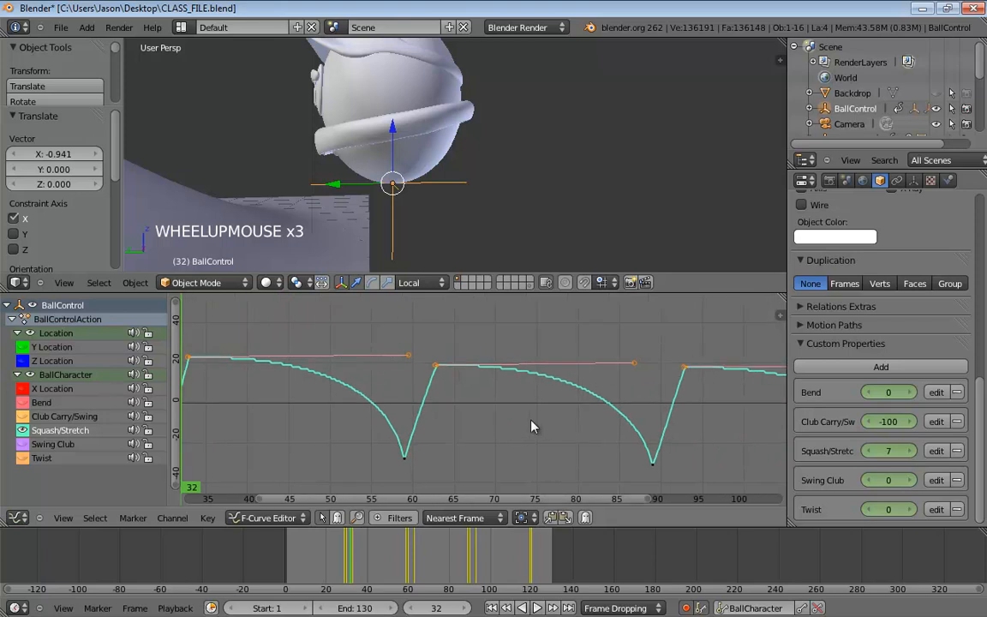
scroll(522, 426, "down", 3)
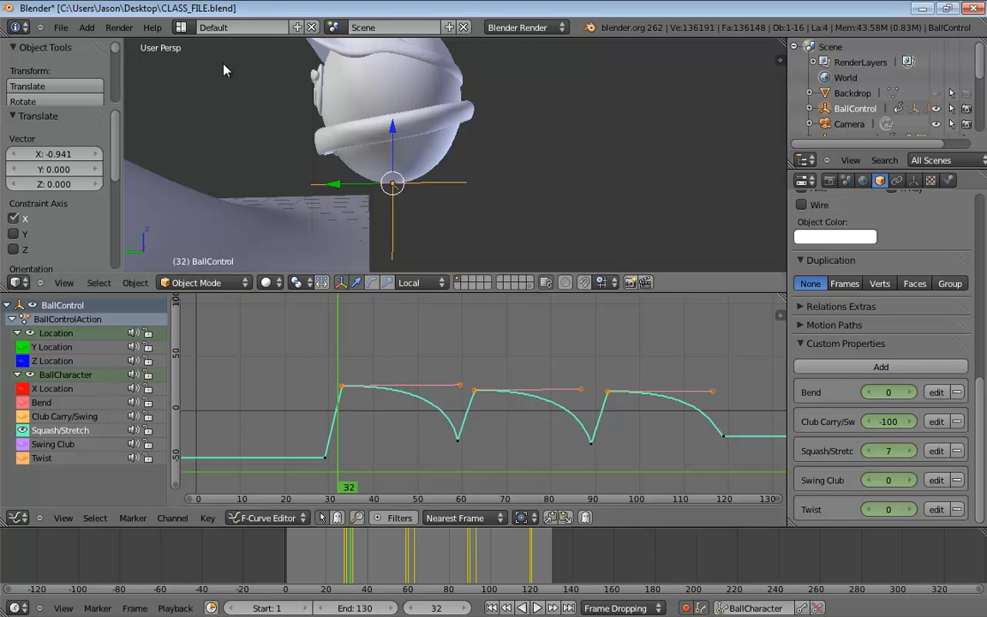
- Move the three selected Squash/Stretch peak keys about one frame earlier, placing the first at frame 32
left_click(117, 27)
key("g")
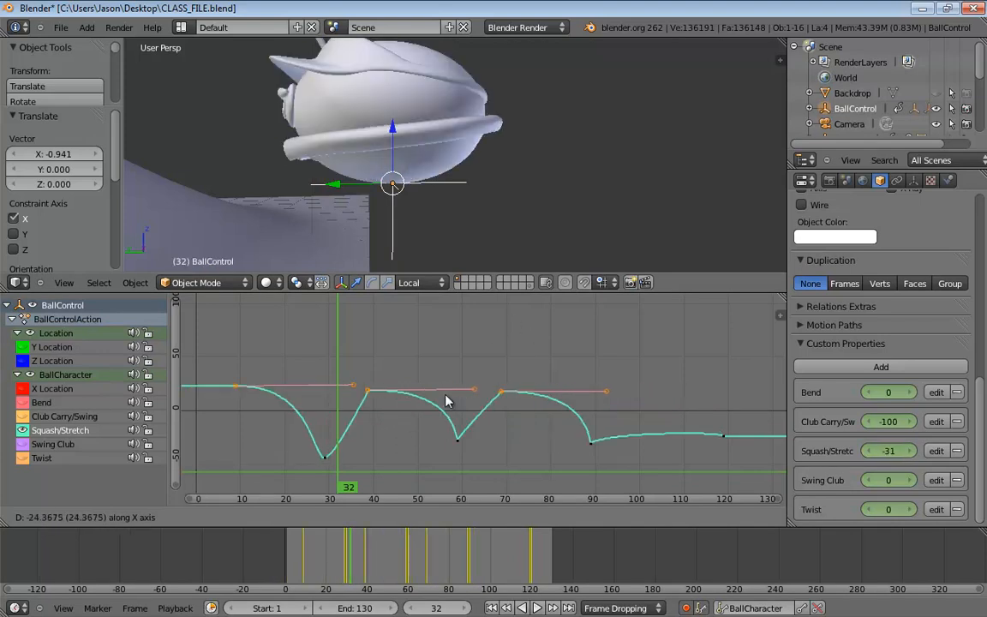
right_click(551, 360)
key("g")
key("g")
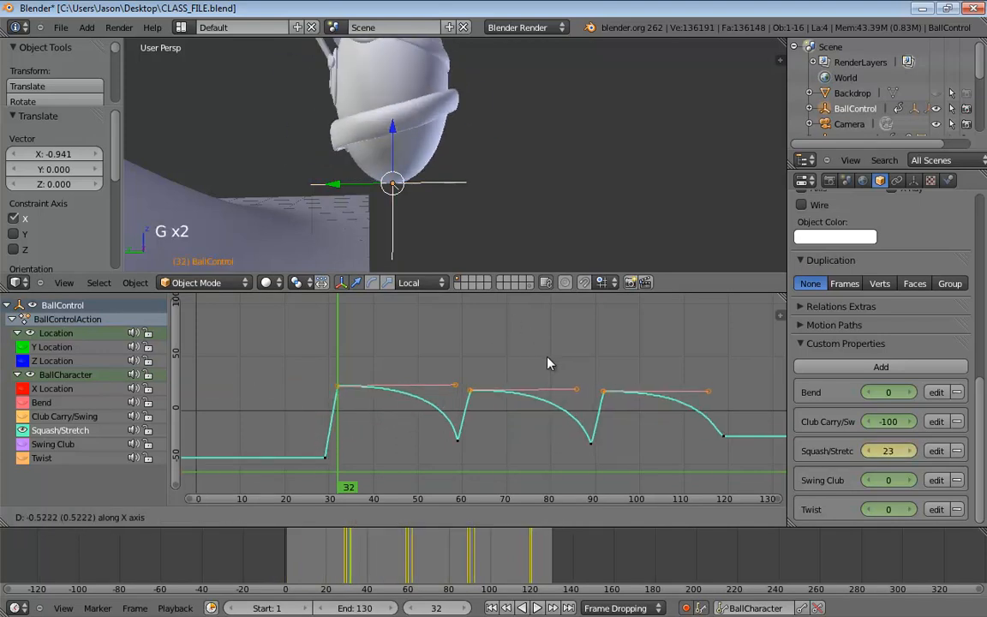
left_click(548, 364)
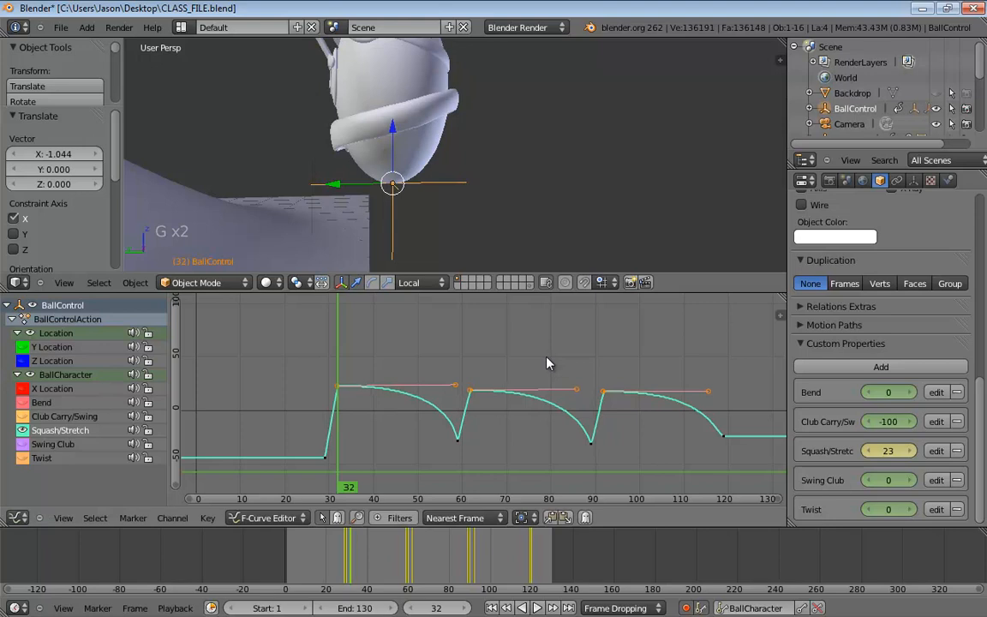
- Scrub around the first takeoff at frames 31 to 33 with the whole hill in view to examine the ball's stretch
right_click_drag(342, 486, 415, 490)
middle_click_drag(463, 167, 548, 235, "shift")
scroll(503, 215, "down", 2)
scroll(502, 215, "down", 3)
right_click(343, 467)
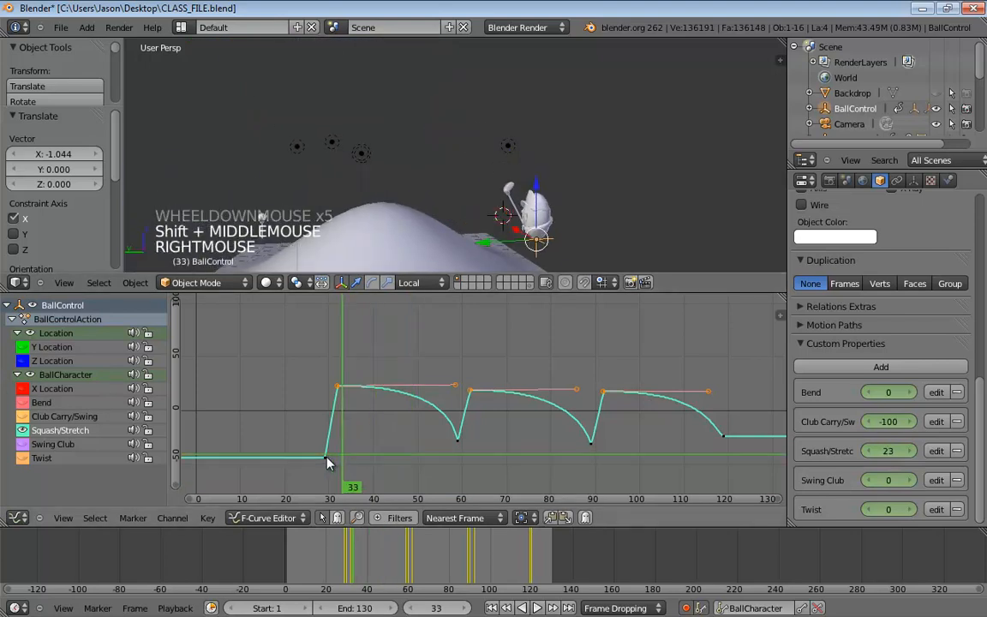
right_click_drag(327, 464, 349, 450)
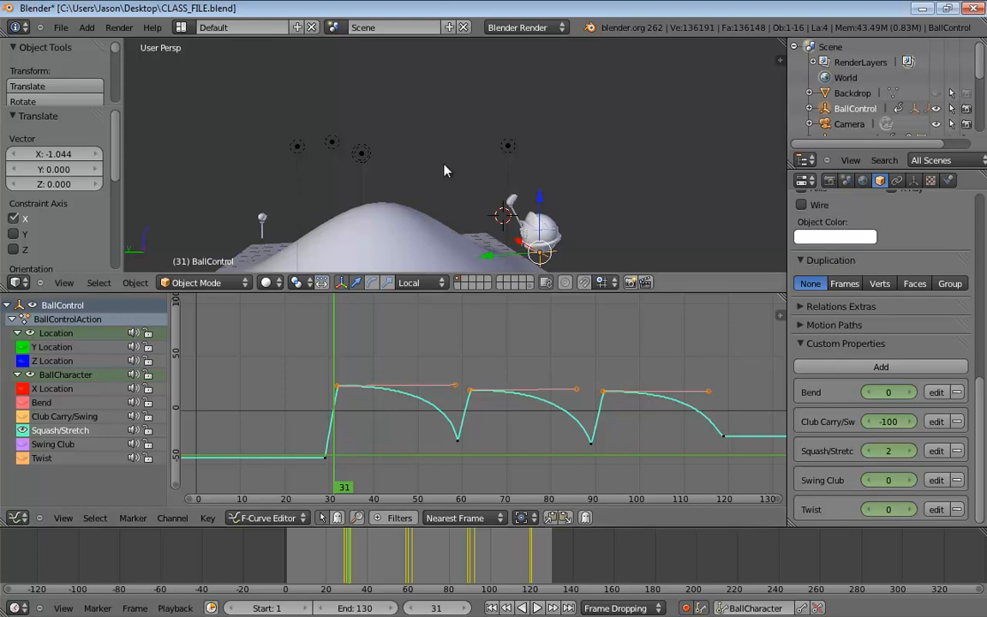
middle_click_drag(444, 171, 433, 124, "shift")
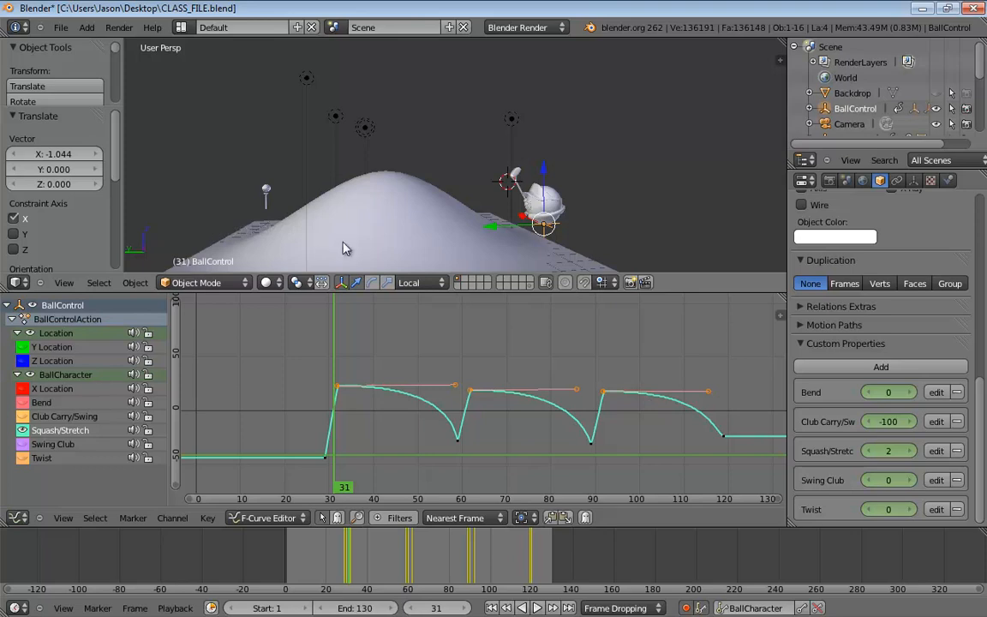
- Show the Bend curve instead of Squash/Stretch and inspect it at frame 30
left_click(24, 430)
left_click(46, 404)
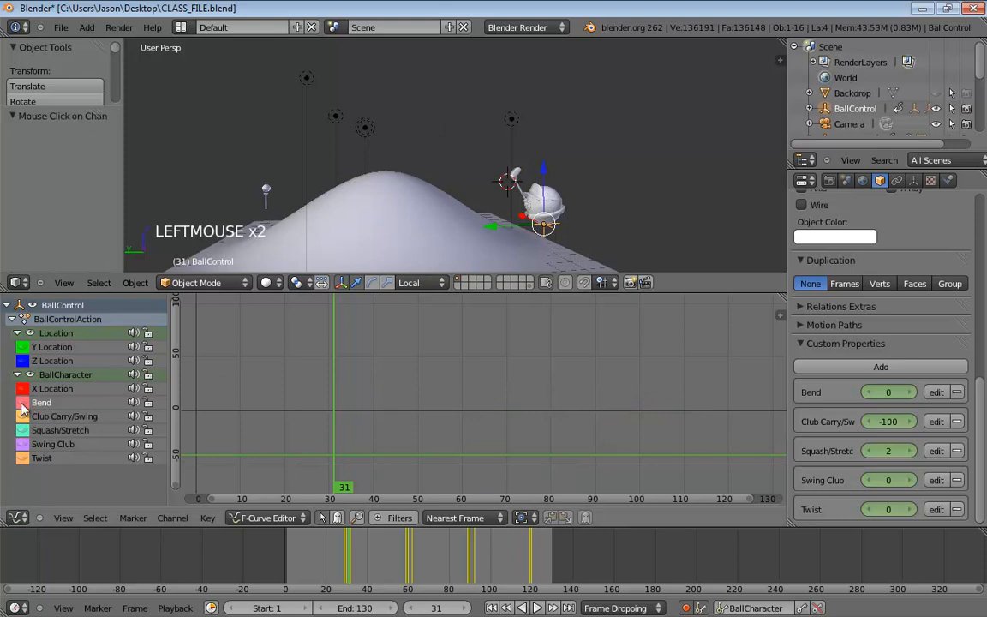
left_click(22, 402)
middle_click_drag(470, 392, 495, 378)
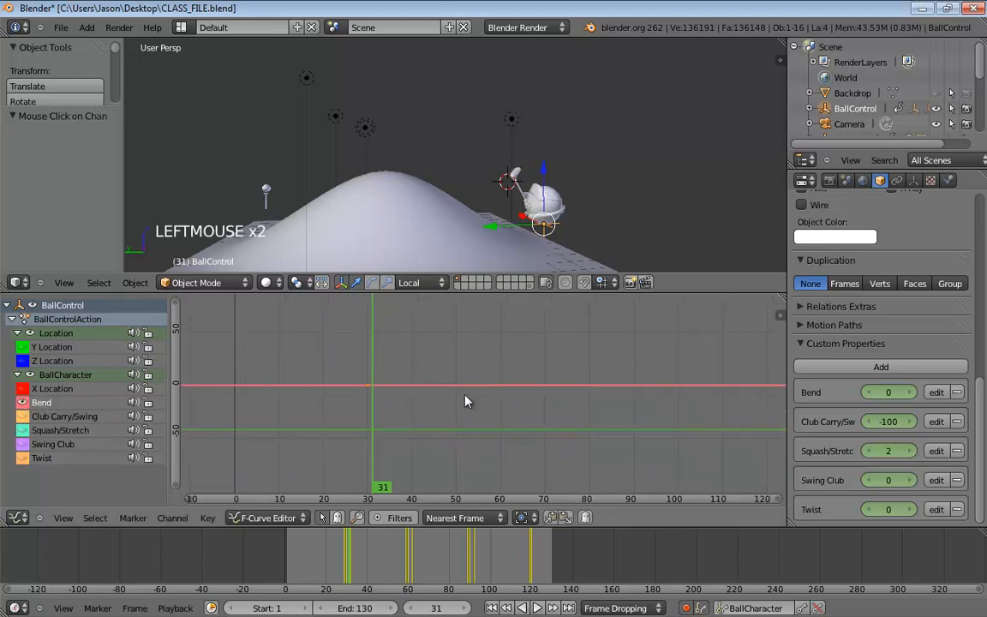
right_click_drag(399, 456, 367, 459)
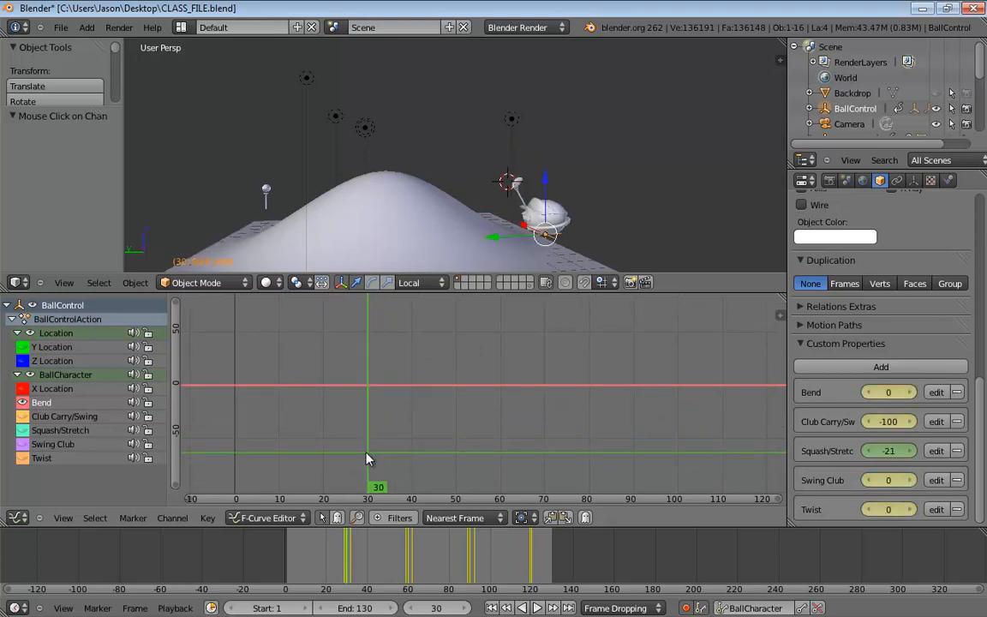
middle_click_drag(445, 391, 457, 372)
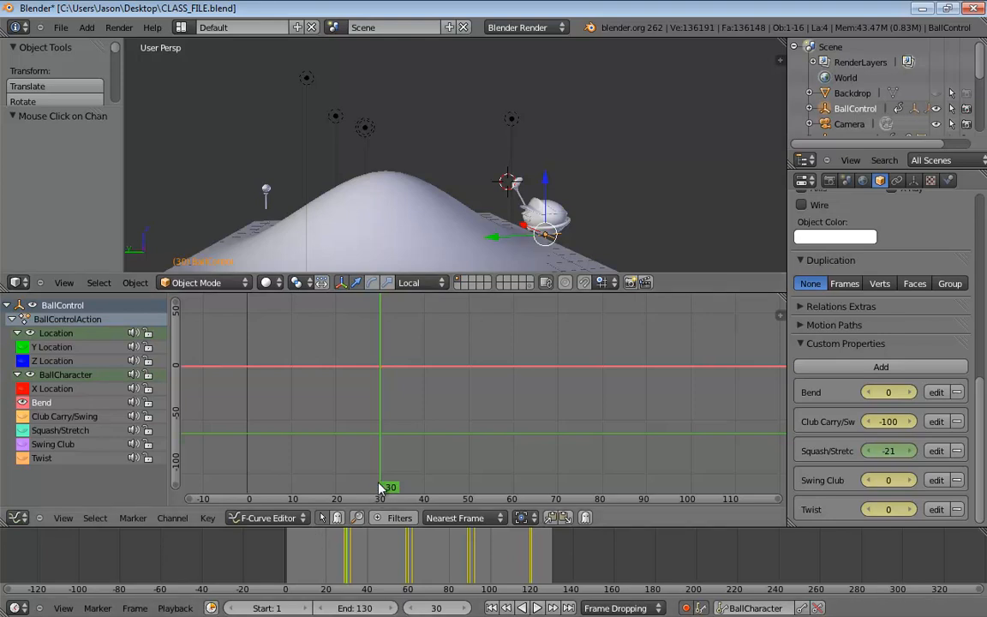
- Go to frame 24 and set the existing Bend keyframe's frame to 24 in the active keyframe properties
right_click_drag(382, 488, 356, 487)
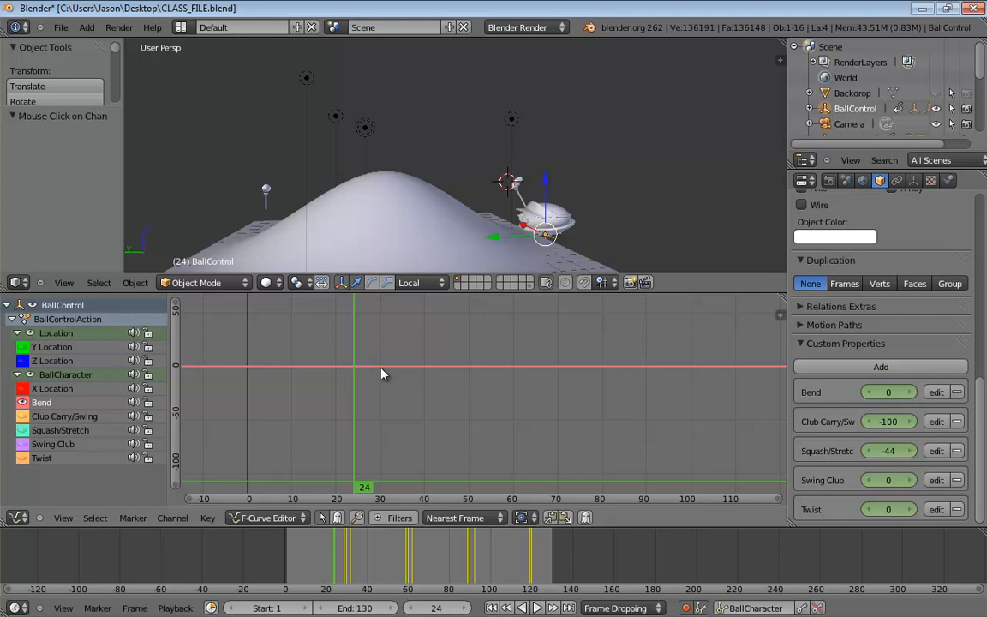
key("n")
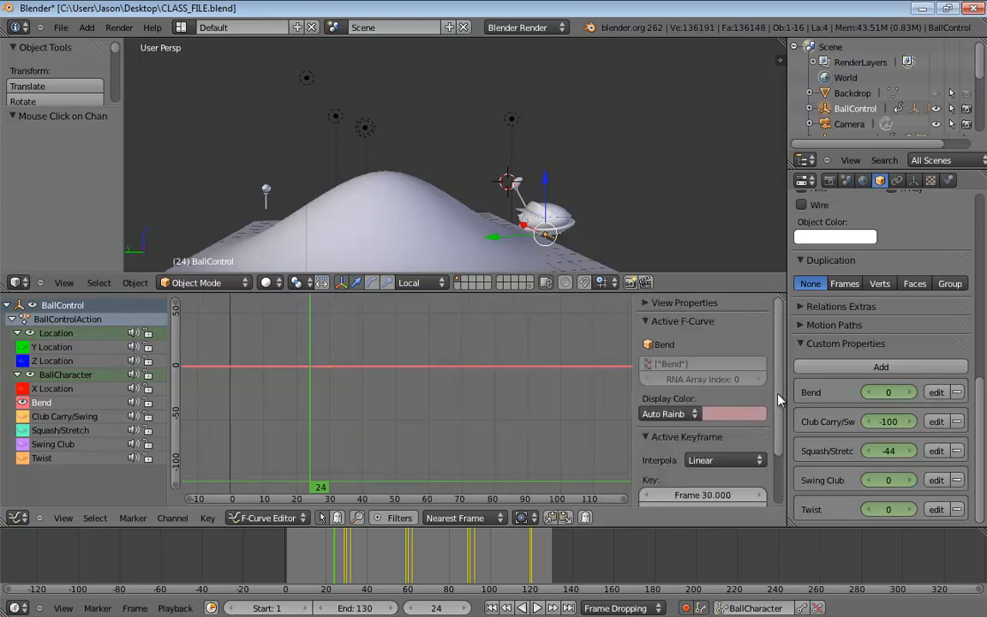
scroll(711, 467, "down", 3)
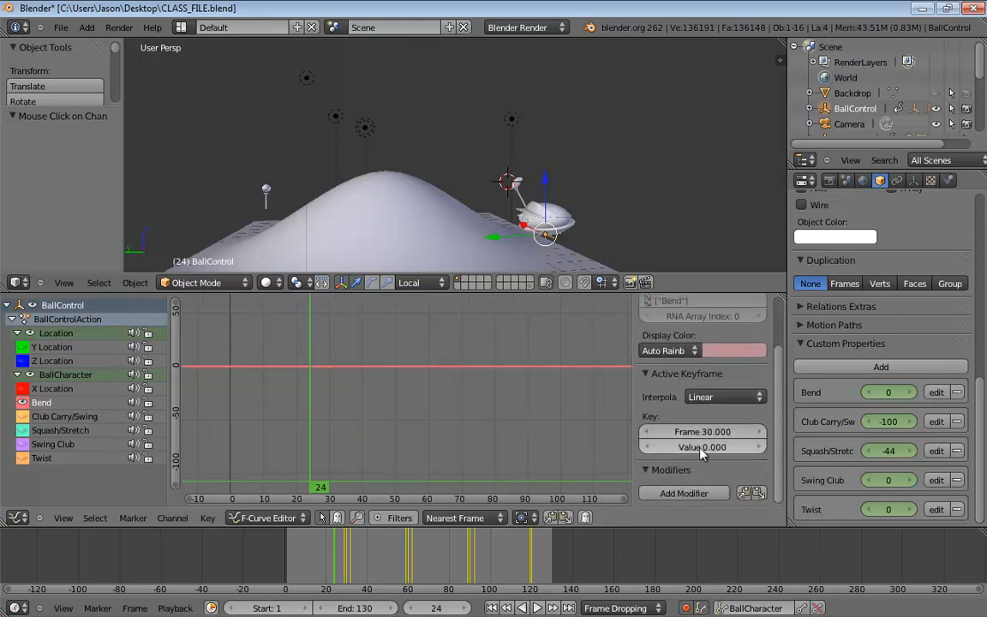
left_click(703, 431)
type("2")
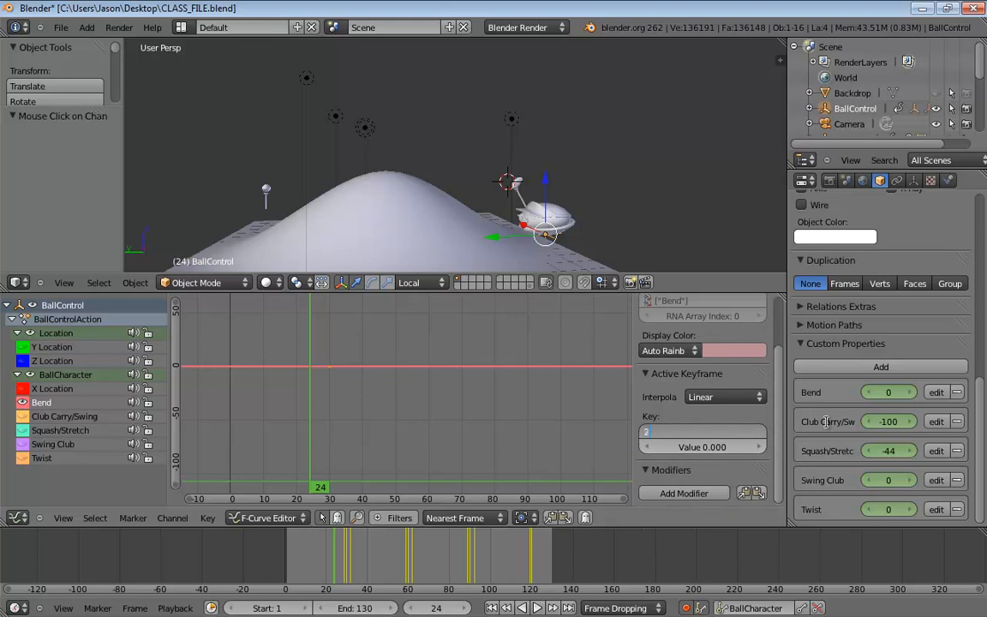
type("4")
key("Return")
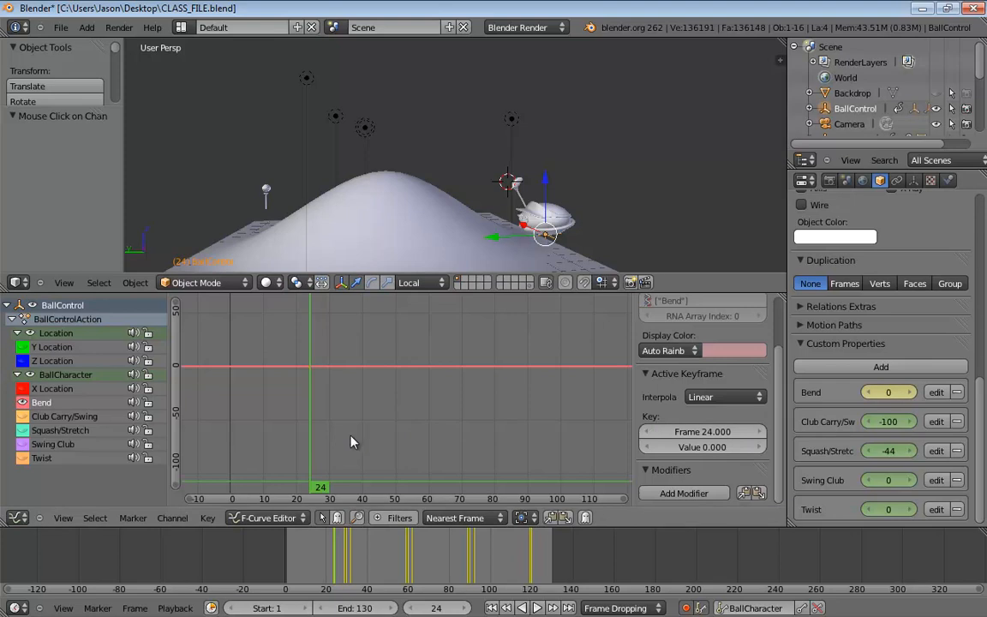
- Hide the curve properties and keyframe Bend at -58 on frame 30
right_click_drag(349, 443, 332, 448)
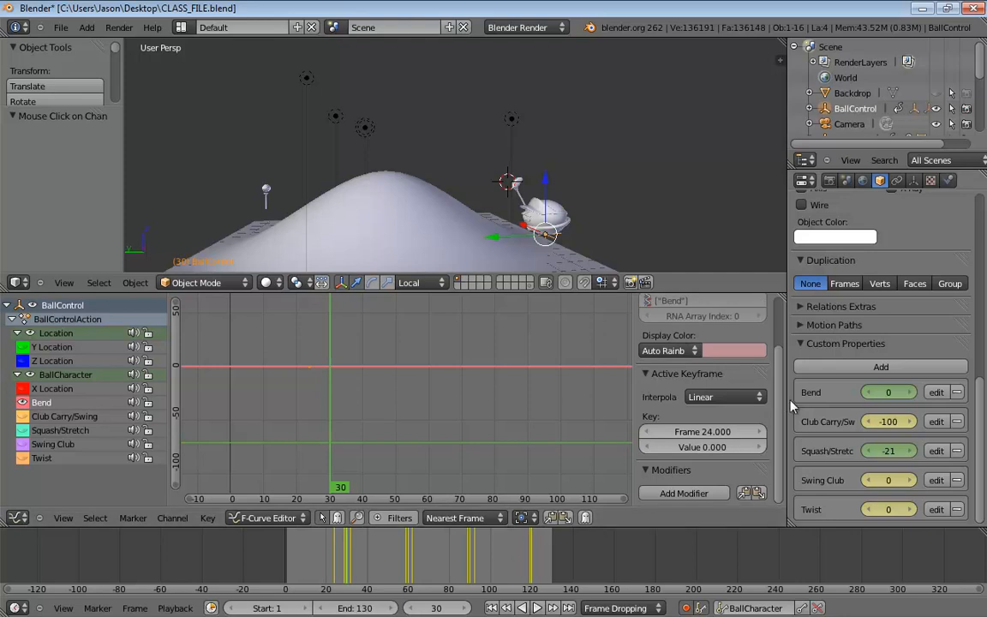
key("n")
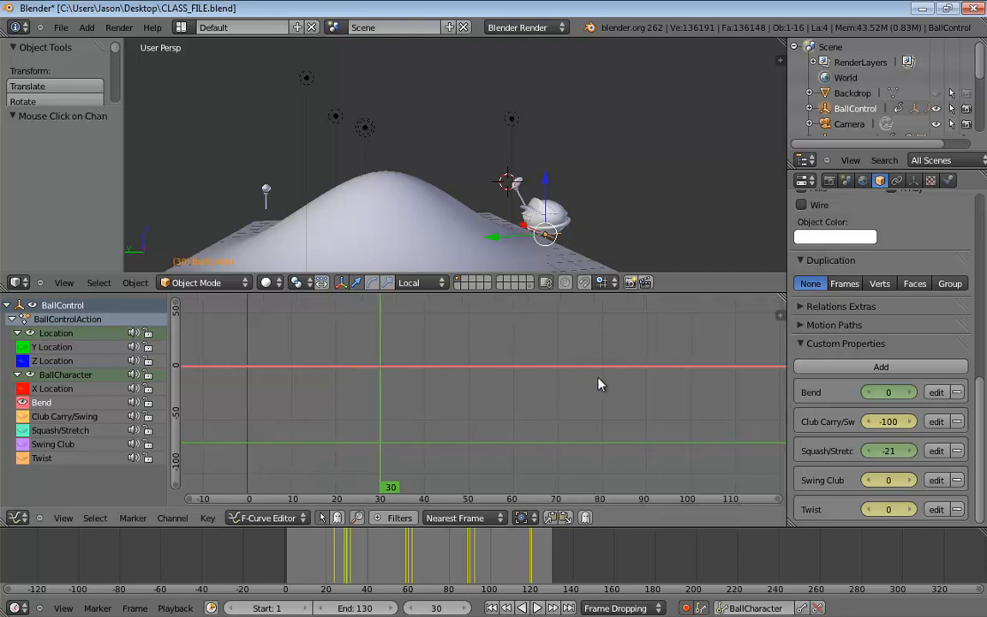
middle_click_drag(540, 392, 569, 427)
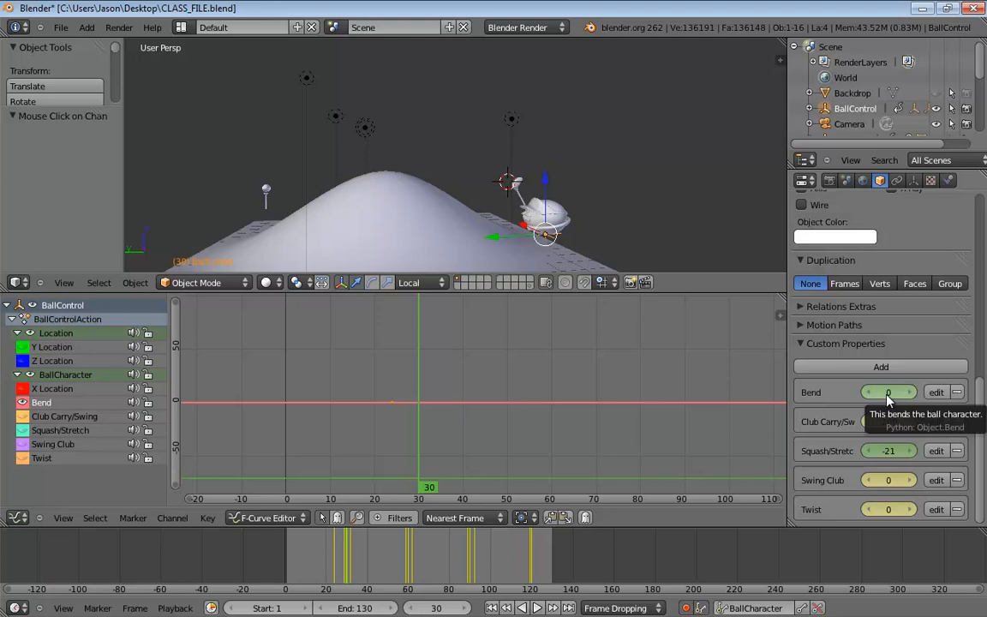
left_click_drag(887, 393, 796, 398)
key("i")
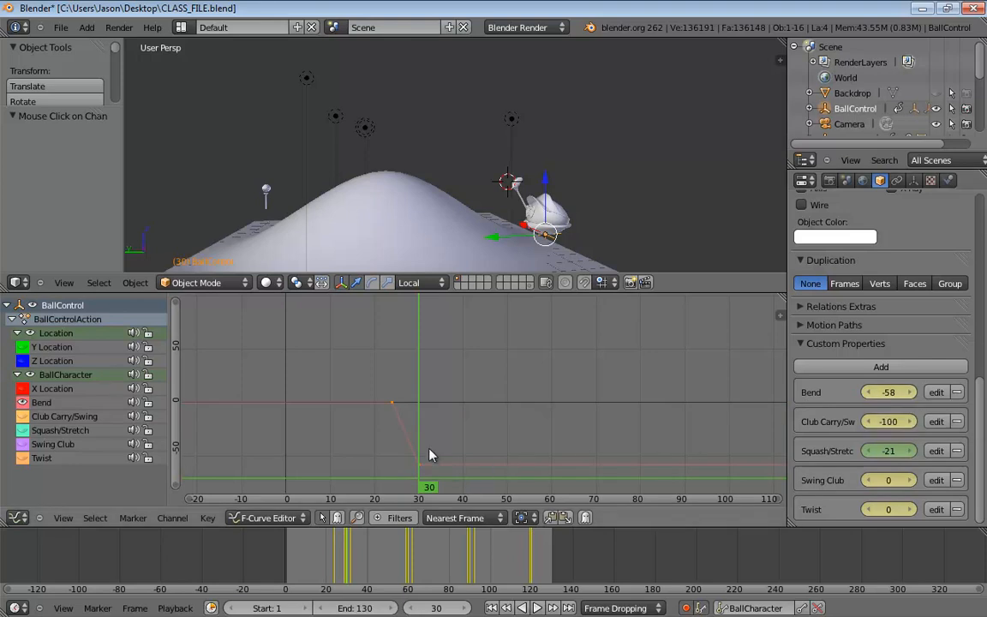
- Find the next landing at frame 59 and keyframe Bend there at 39
right_click_drag(427, 451, 548, 463)
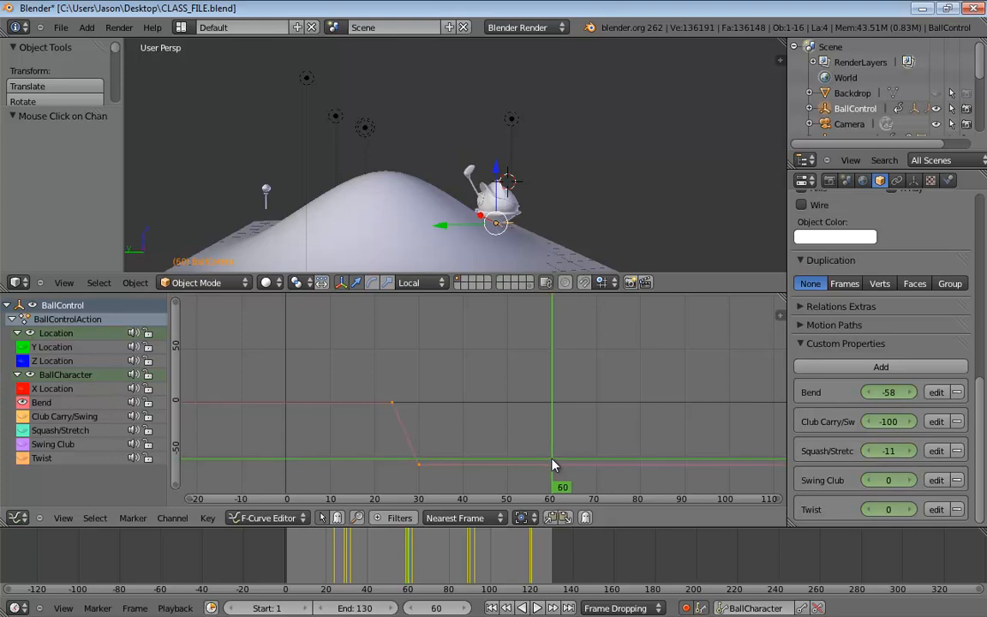
left_click_drag(549, 464, 574, 463)
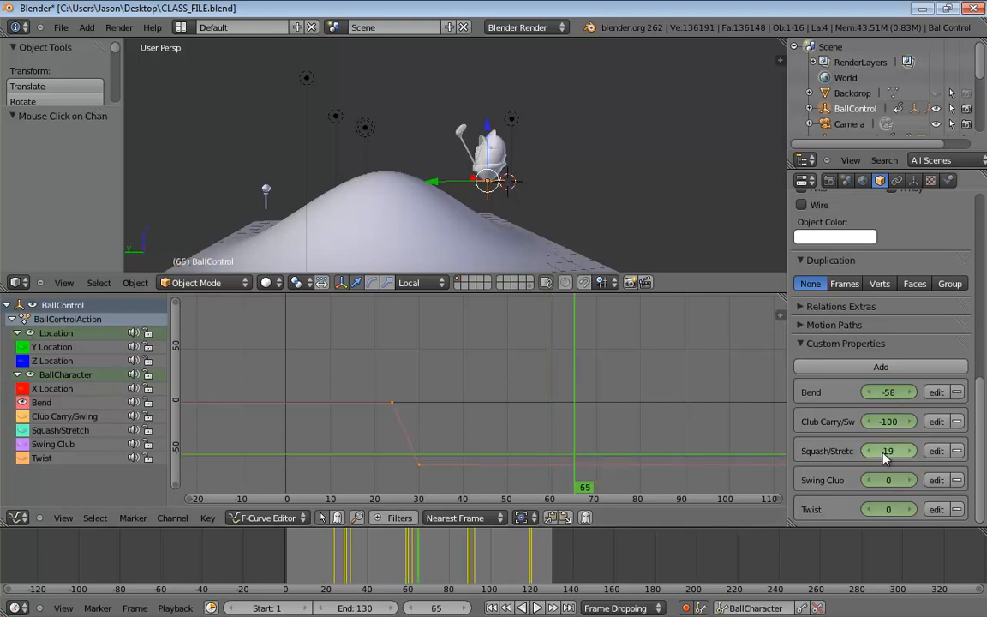
right_click(566, 443)
right_click_drag(566, 444, 550, 443)
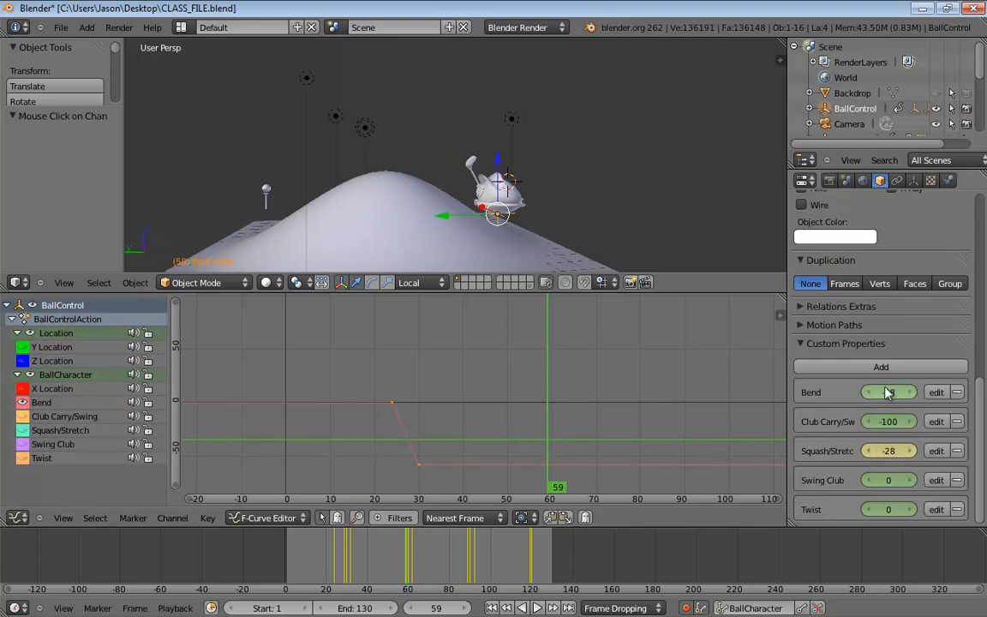
left_click_drag(886, 393, 53, 386)
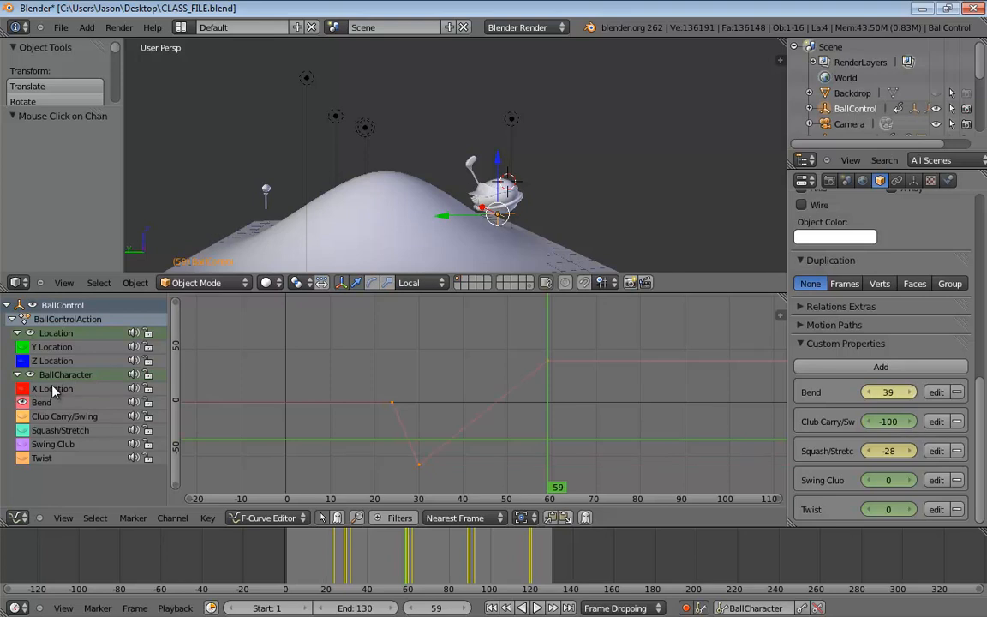
- Advance to the takeoff at frame 63 and keyframe Bend there at -61
mouse_move(548, 457)
right_mouse_down()
mouse_move(476, 465)
mouse_move(469, 476)
mouse_move(375, 454)
mouse_move(550, 460)
right_mouse_up()
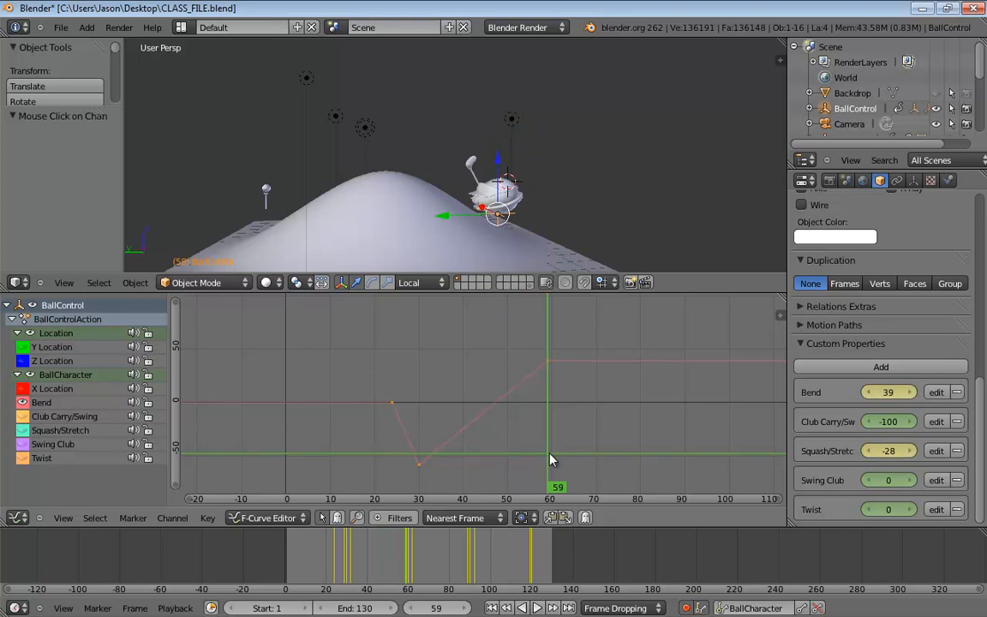
right_click_drag(552, 460, 566, 462)
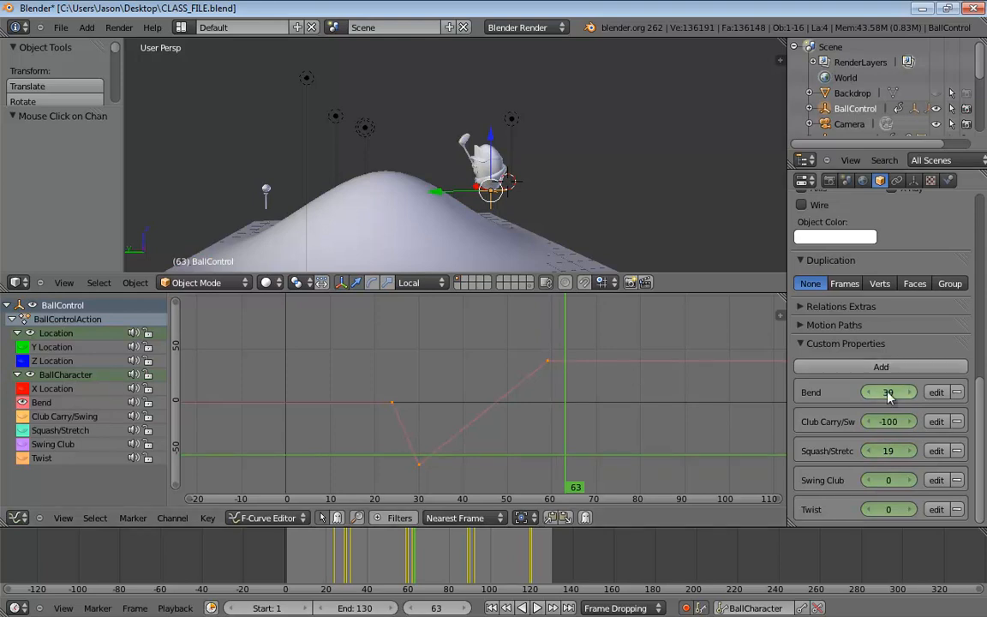
left_click_drag(888, 393, 735, 381)
- Zoom in on the ball, go to the landing at frame 89 and keyframe Bend there at 61
scroll(485, 182, "up", 4)
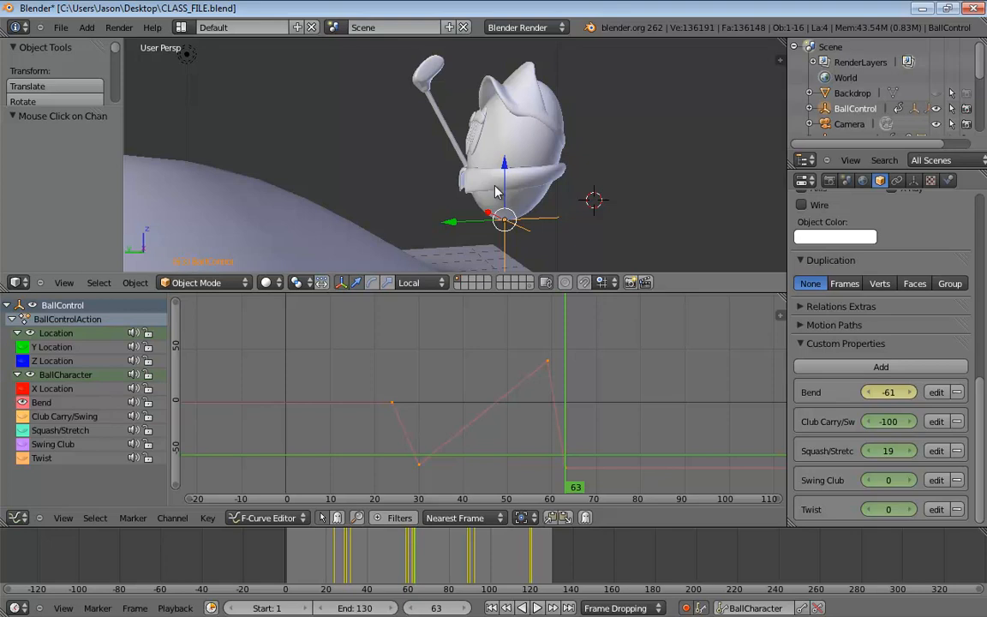
middle_click_drag(608, 407, 502, 398)
right_click_drag(447, 489, 573, 489)
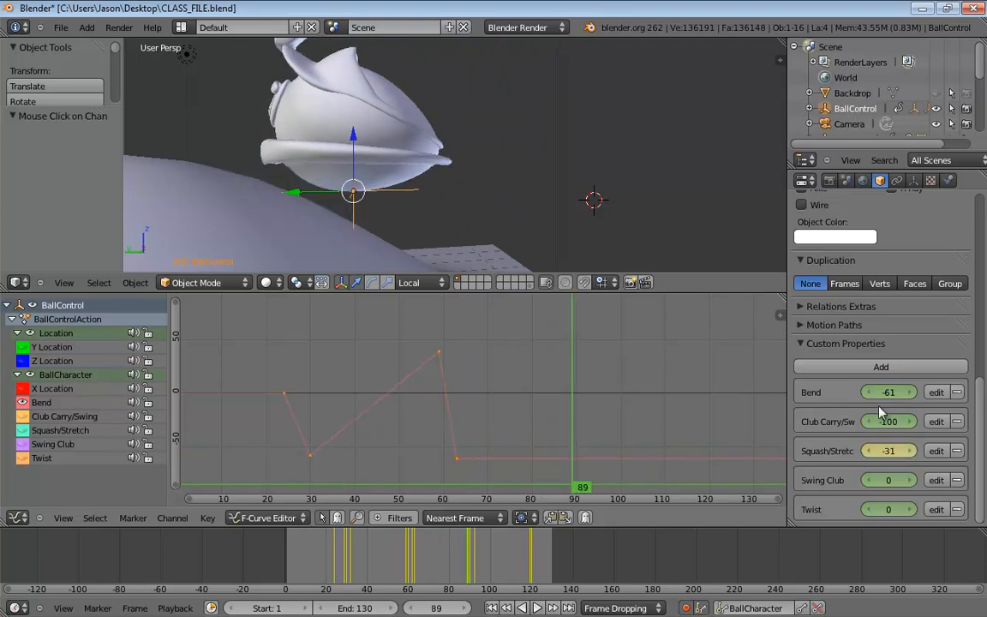
left_click_drag(876, 392, 76, 390)
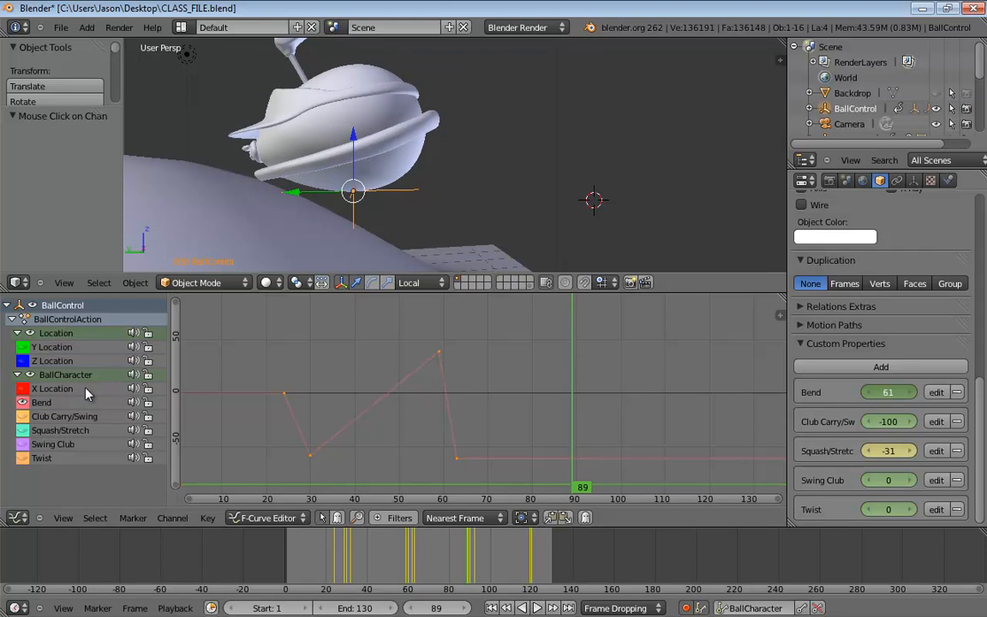
right_click(573, 334)
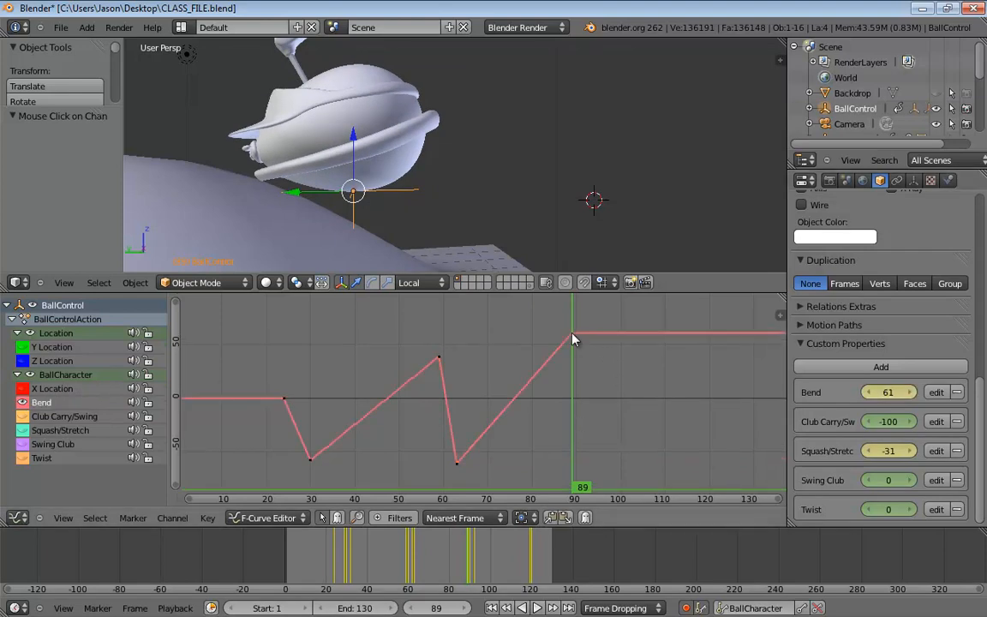
- Lower the Bend key at frame 89 to 45, and keyframe Bend at -82 on the takeoff at frame 94
key("g")
left_click(573, 364)
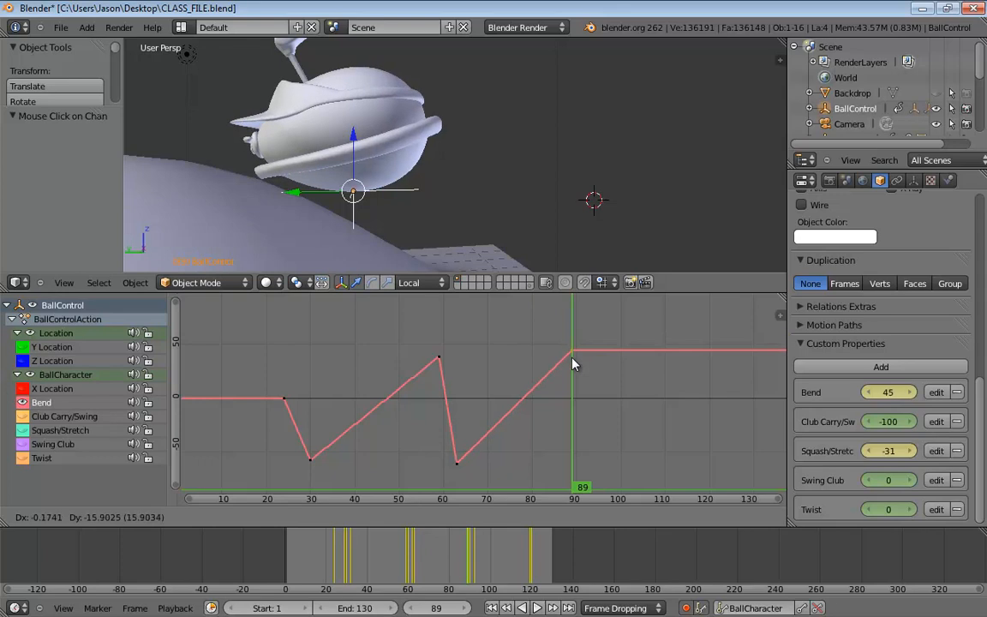
scroll(565, 372, "down", 3)
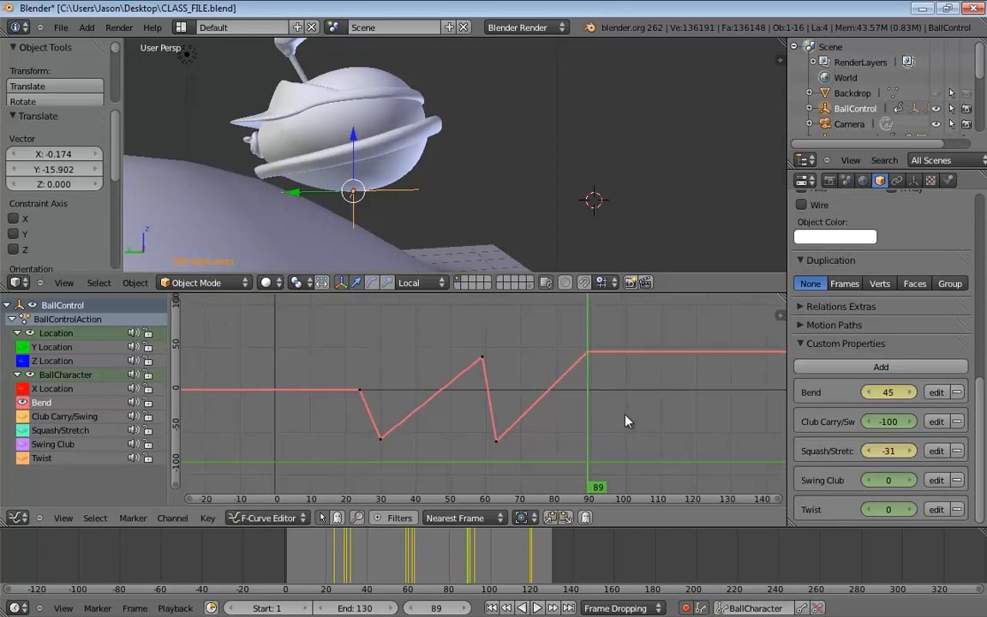
middle_click_drag(569, 409, 529, 409)
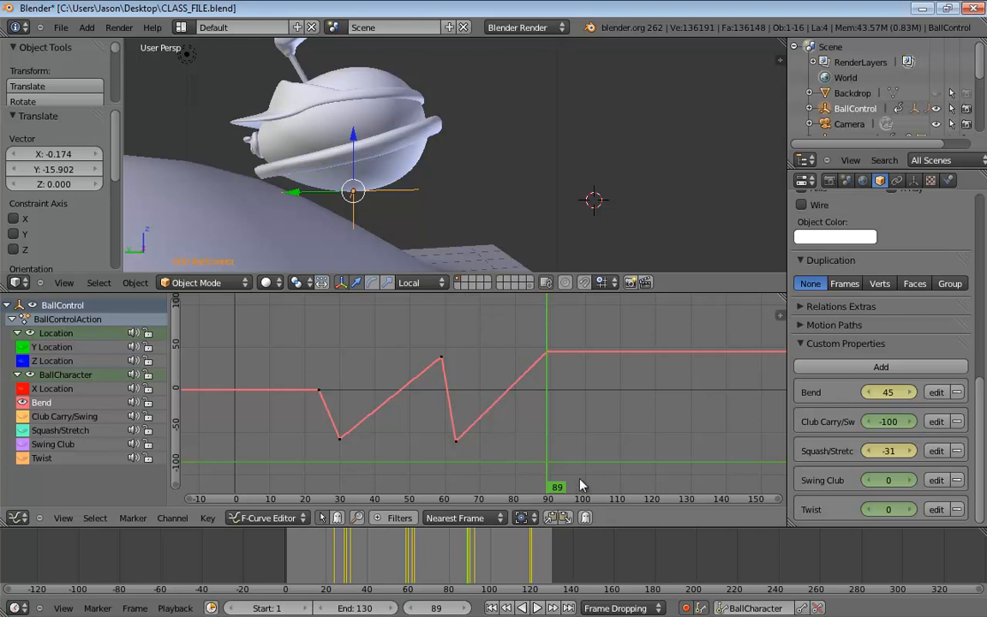
right_click_drag(565, 482, 576, 485)
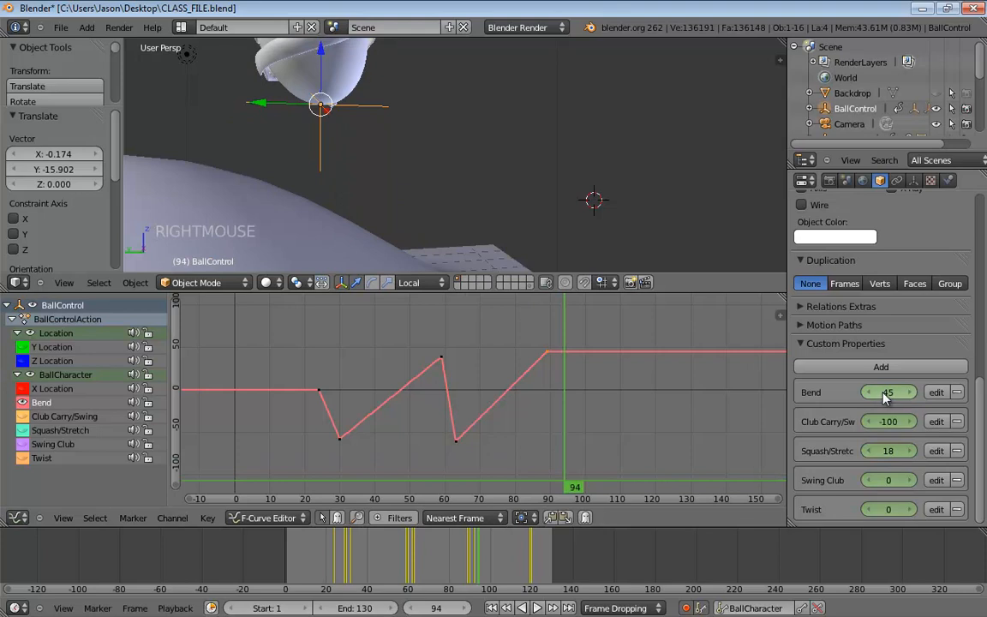
middle_click_drag(368, 139, 544, 201, "shift")
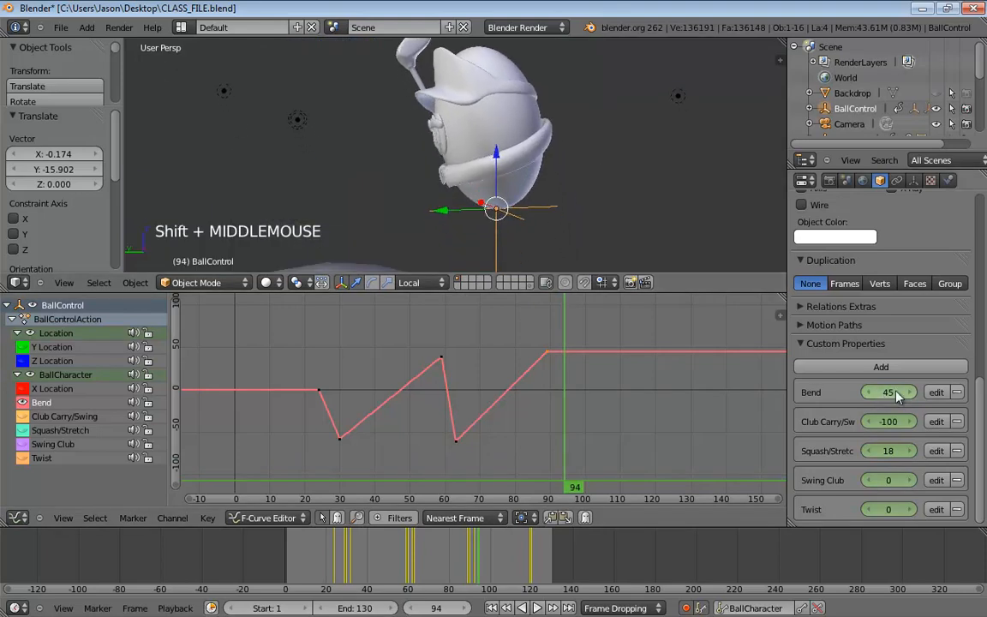
left_click_drag(884, 396, 696, 386)
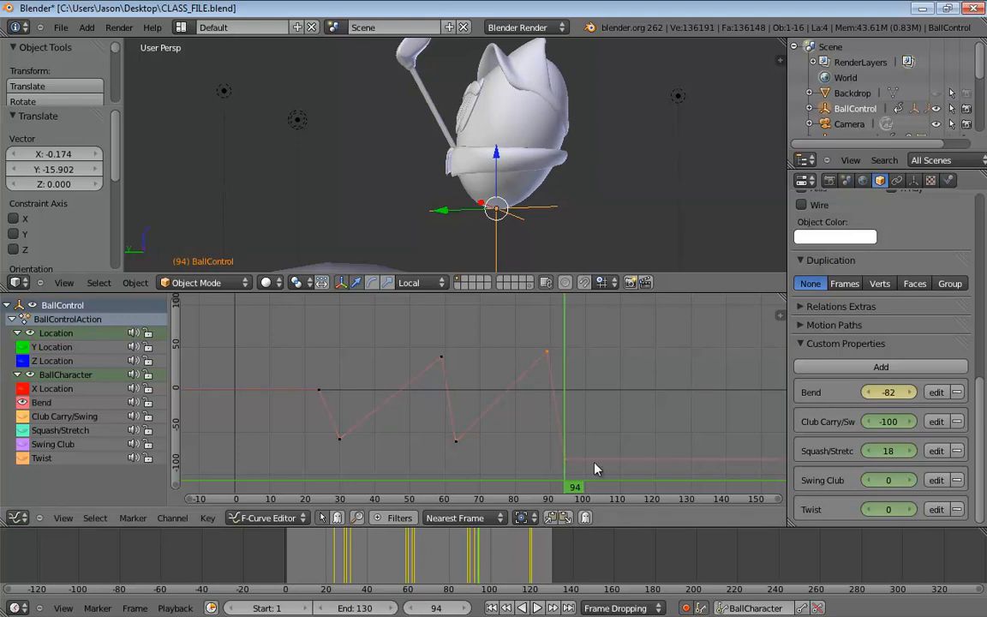
- Advance to the final landing at frame 118 and keyframe Bend there at 0
middle_click_drag(612, 431, 540, 415)
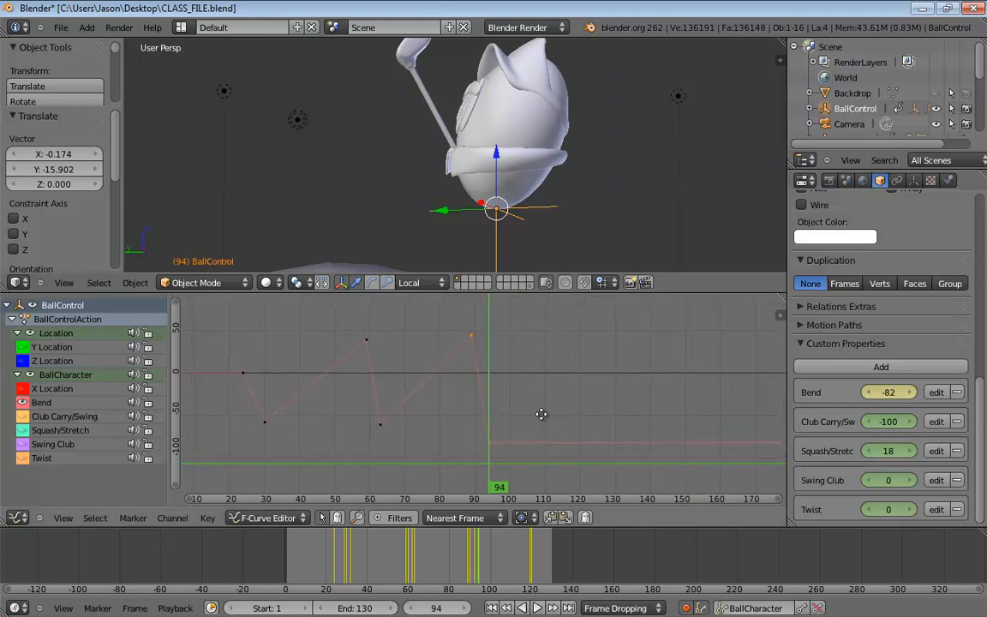
right_click_drag(504, 489, 573, 485)
left_click(884, 393)
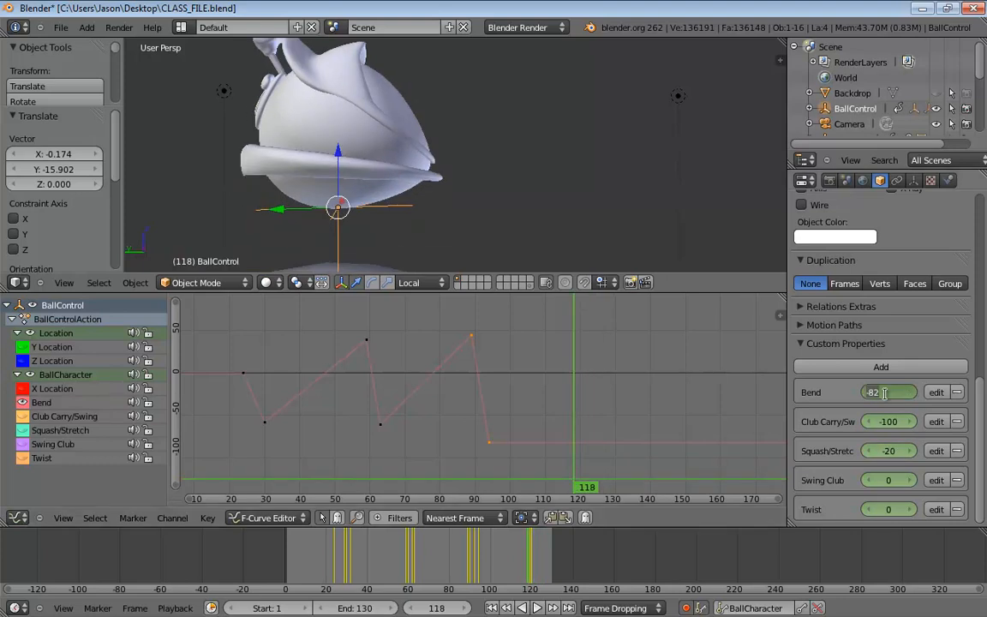
type("0")
left_click(887, 399)
- Scrub back from frame 118 to frame 45 to review the bending across the bounces
middle_click_drag(455, 146, 549, 190, "shift")
scroll(557, 200, "down", 3)
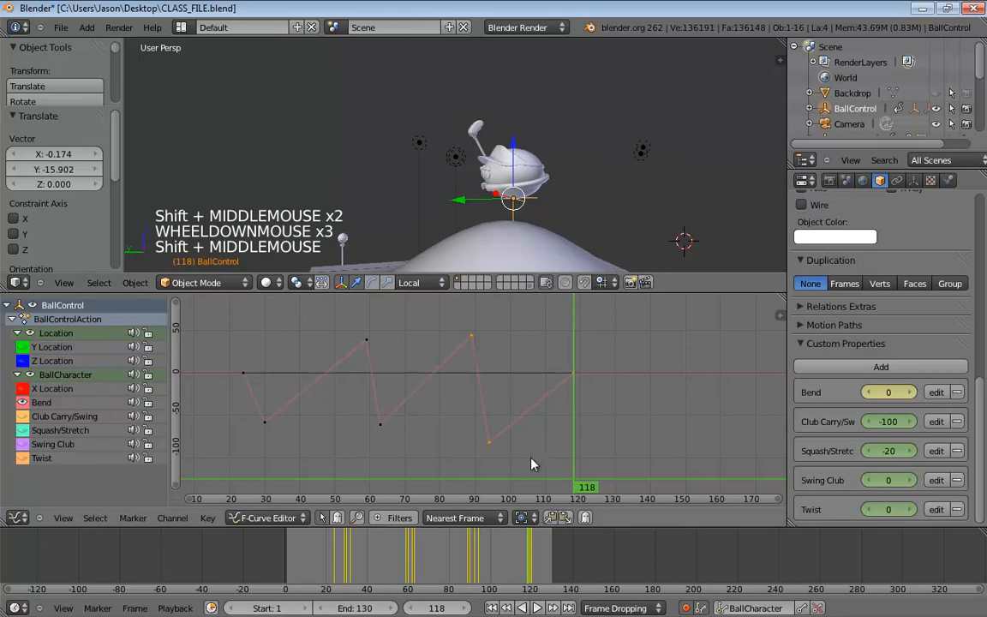
right_click_drag(573, 490, 317, 474)
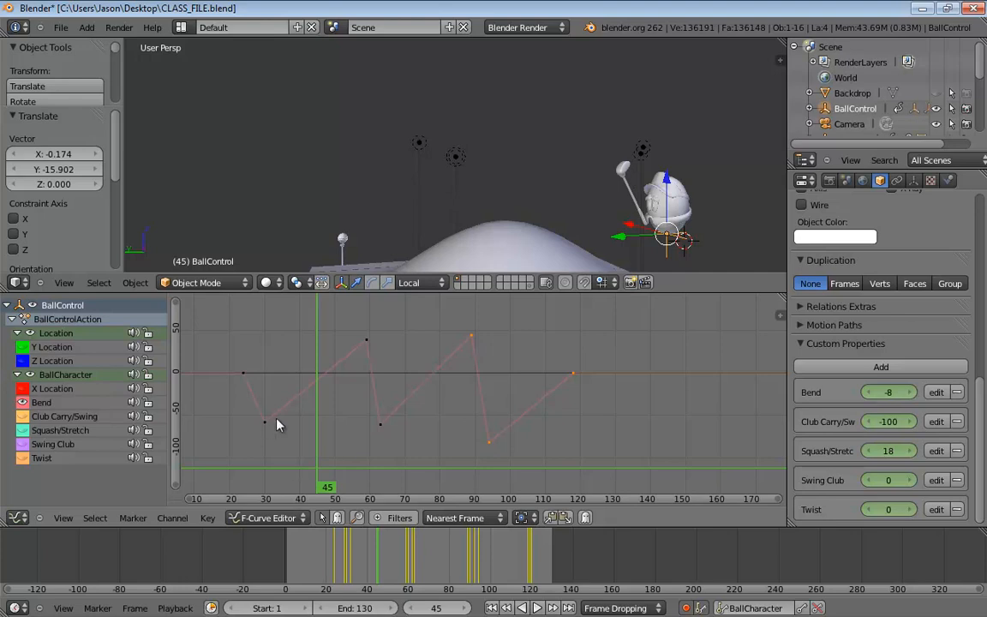
- Select the Bend keys from frame 24 to 118, then give them Bezier interpolation and Free handles
right_click(244, 378)
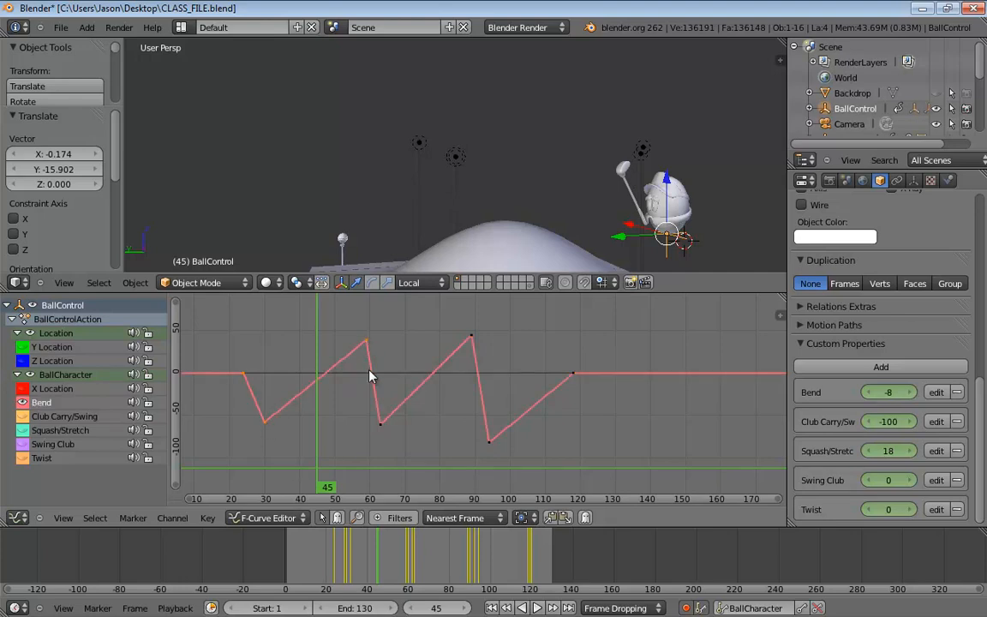
right_click(469, 337, "shift")
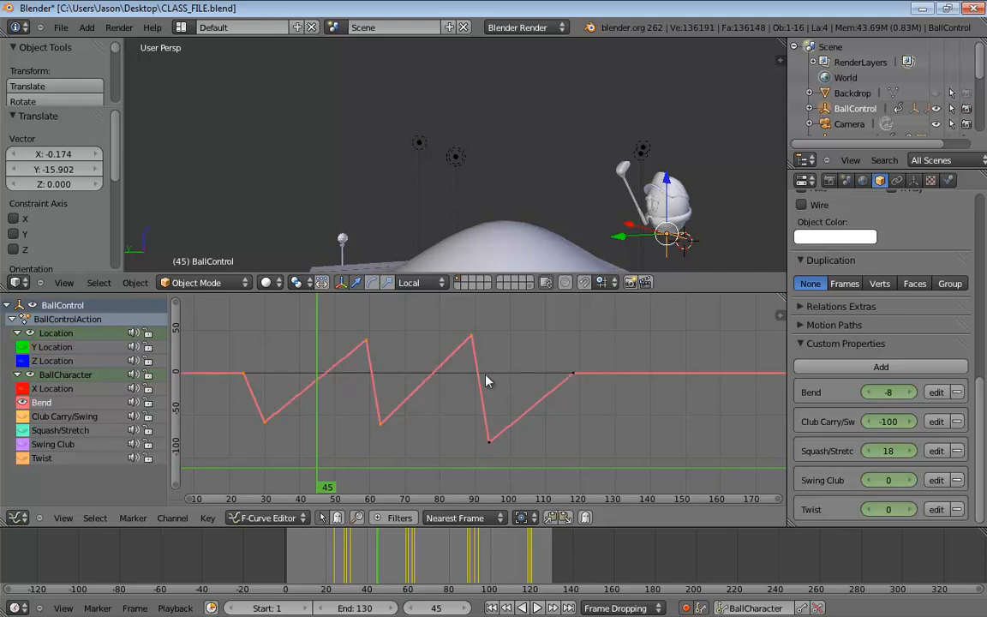
right_click(489, 443, "shift")
key("t")
left_click(518, 321)
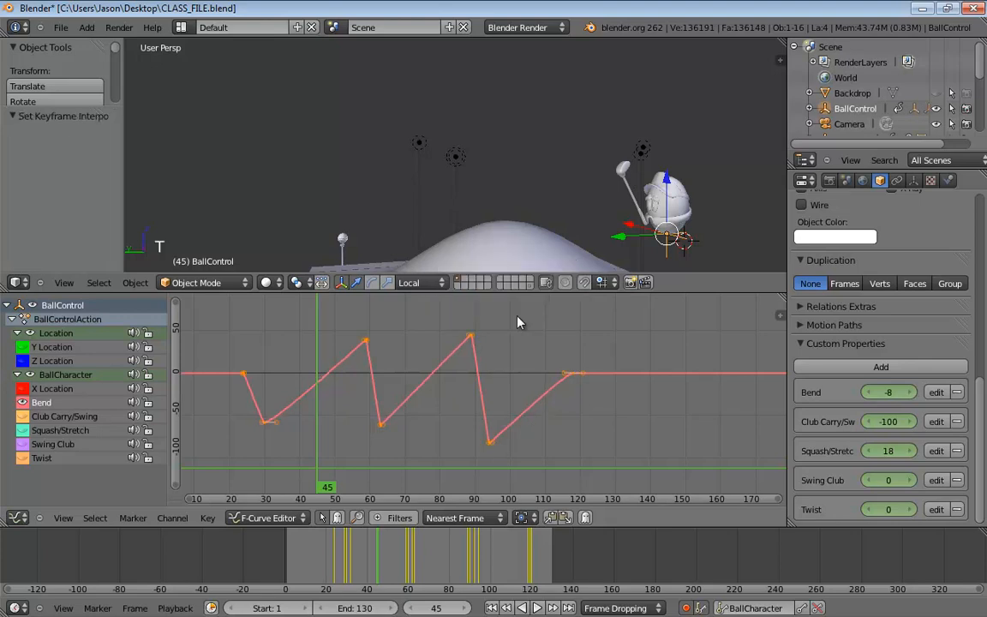
key("v")
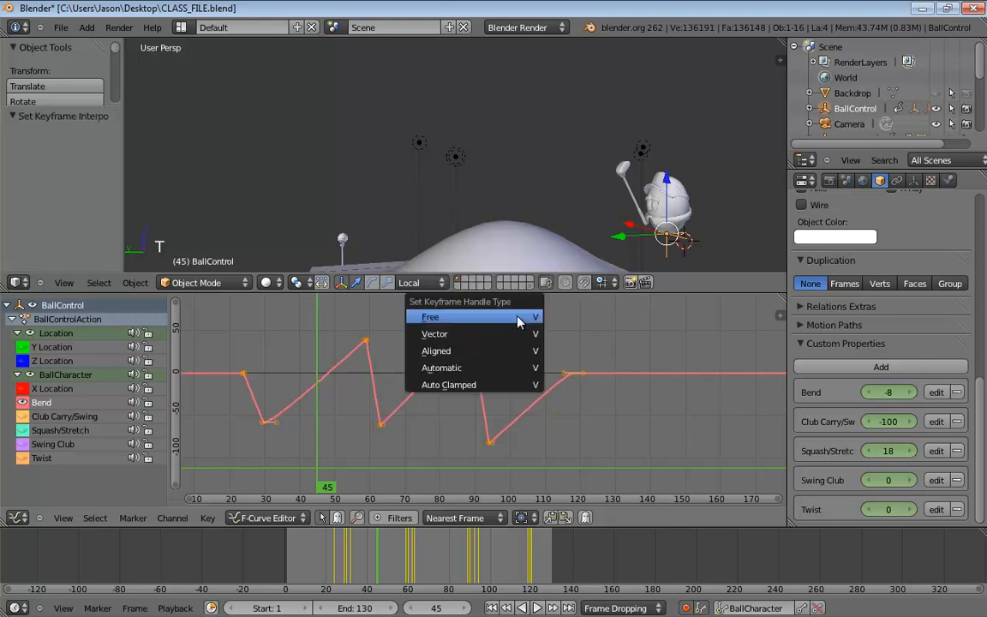
left_click(453, 321)
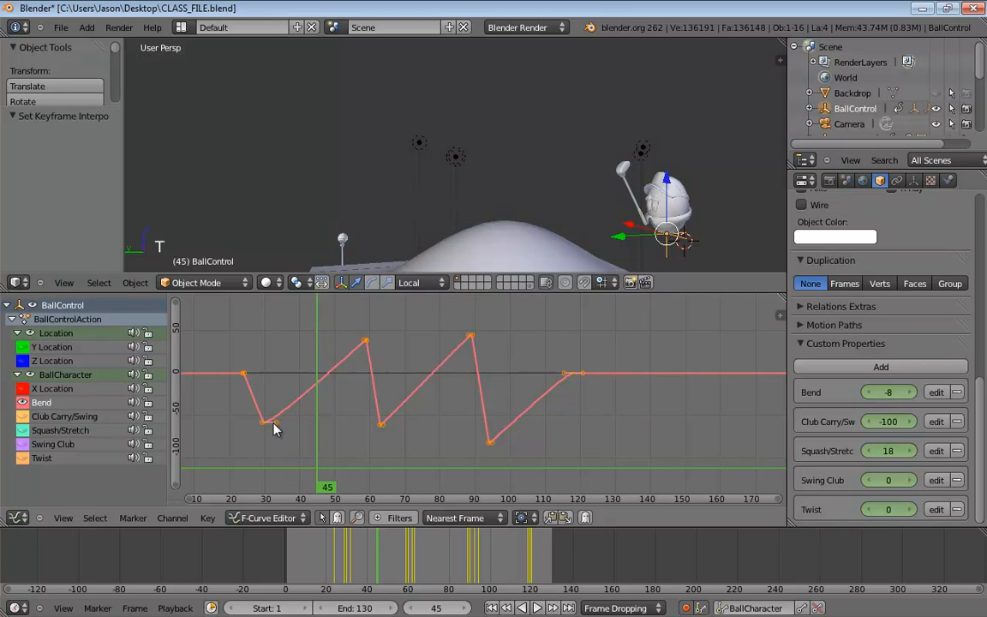
- Examine the handles and curve shape around the Bend keys at the frame 59 and 89 landings
right_click(365, 340)
scroll(388, 343, "up", 4)
scroll(383, 351, "up", 2)
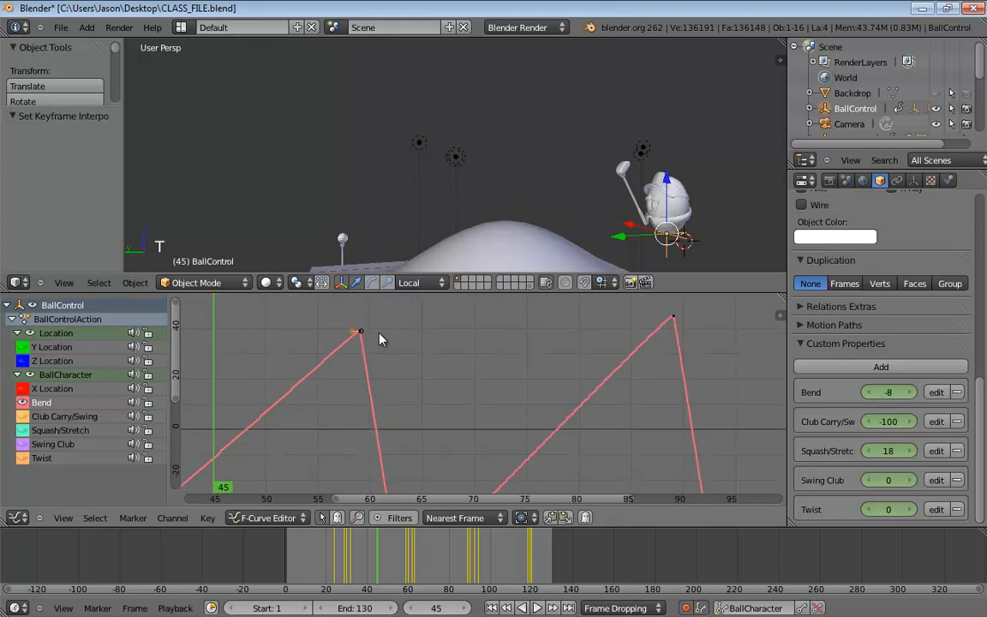
right_click(672, 318)
right_click(359, 334, "shift")
middle_click_drag(539, 359, 491, 351)
scroll(355, 370, "down", 3)
scroll(356, 370, "down", 4)
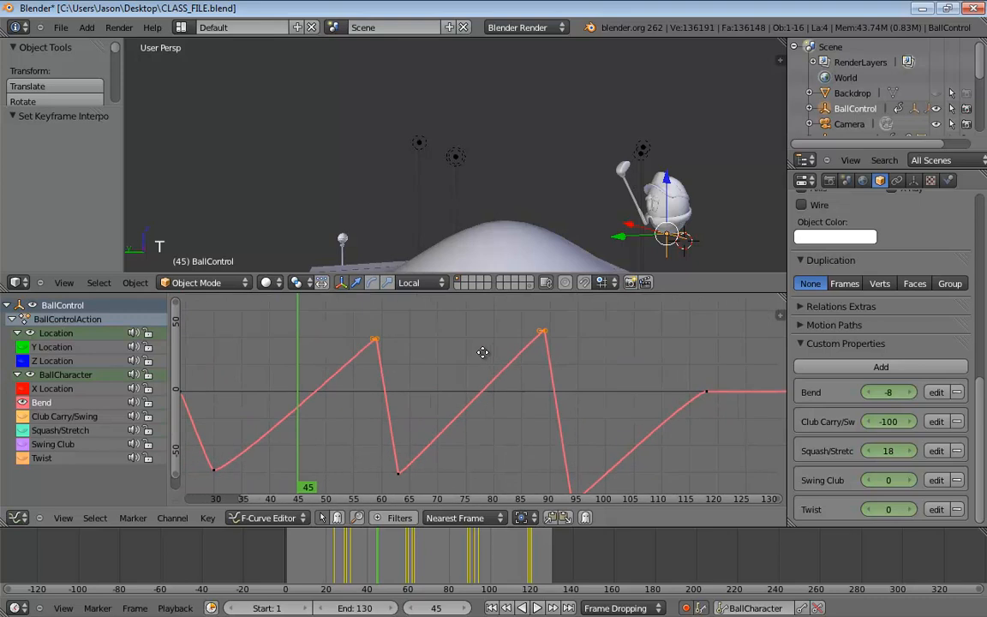
scroll(411, 364, "up", 6)
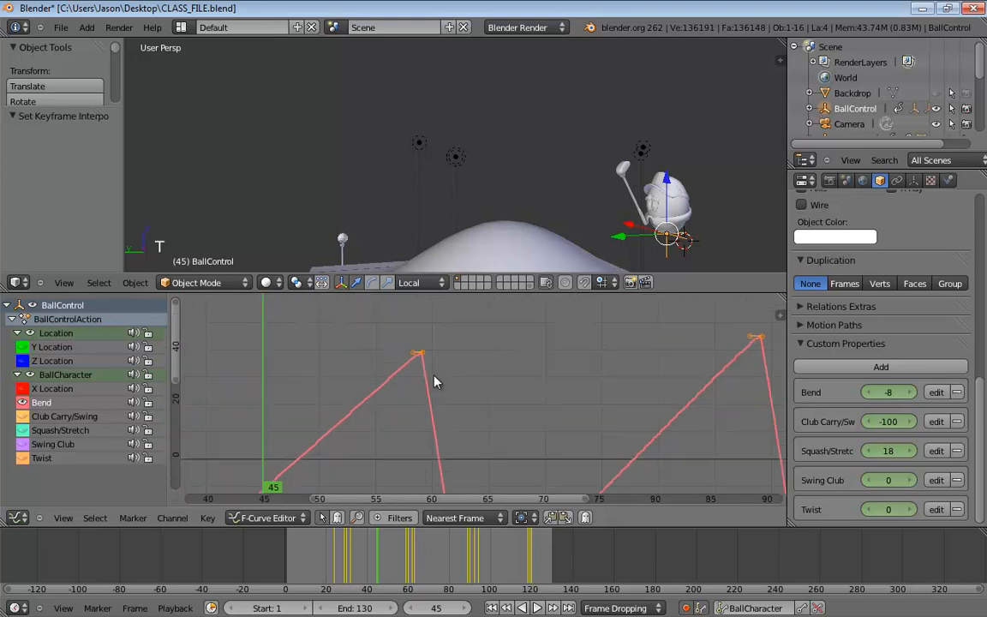
scroll(413, 366, "up", 5)
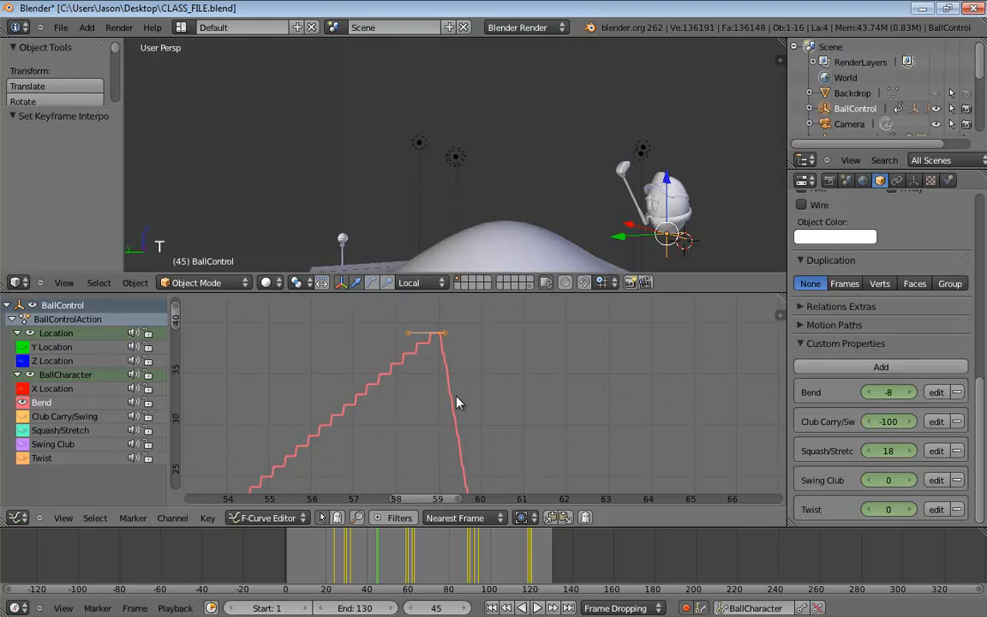
scroll(452, 420, "down", 8)
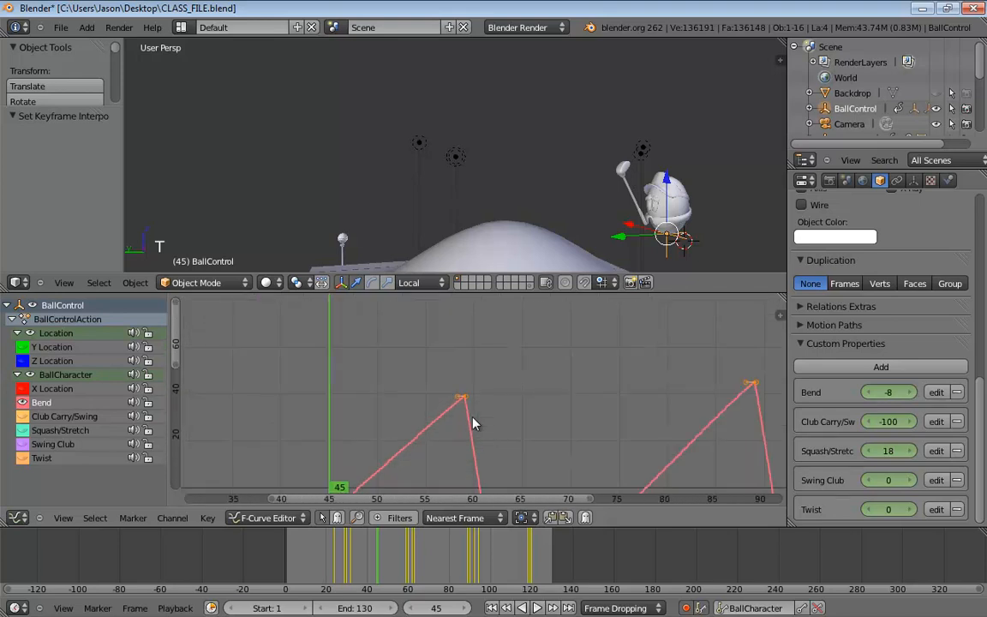
- Extend the right handle of the Bend key at frame 30 horizontally by about 17.6 frames to ease out of the takeoff
middle_click_drag(492, 394, 494, 297)
scroll(506, 414, "down", 5)
middle_click_drag(508, 422, 506, 367)
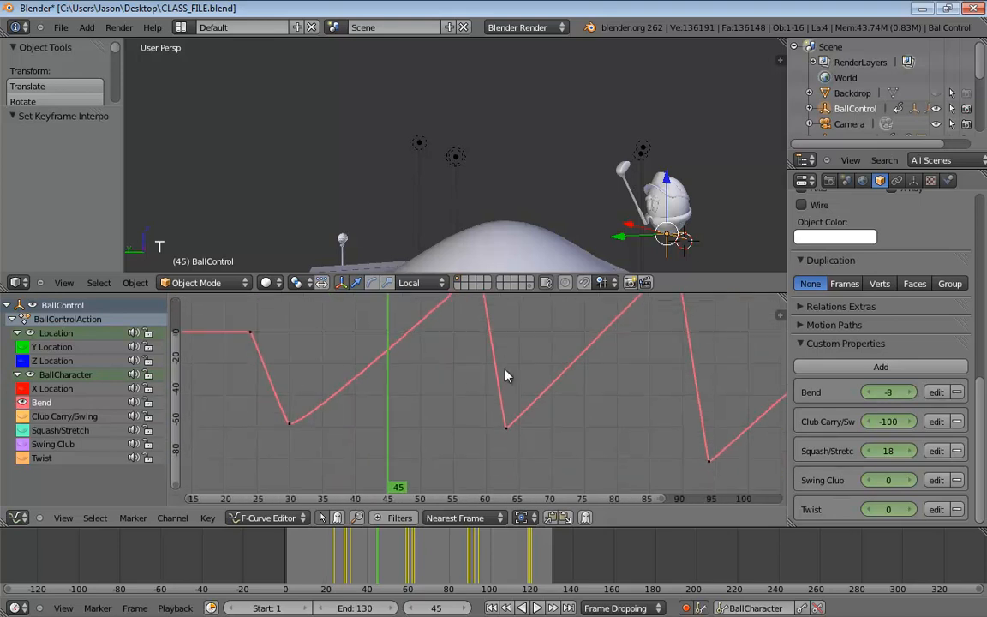
left_click_drag(312, 428, 436, 428)
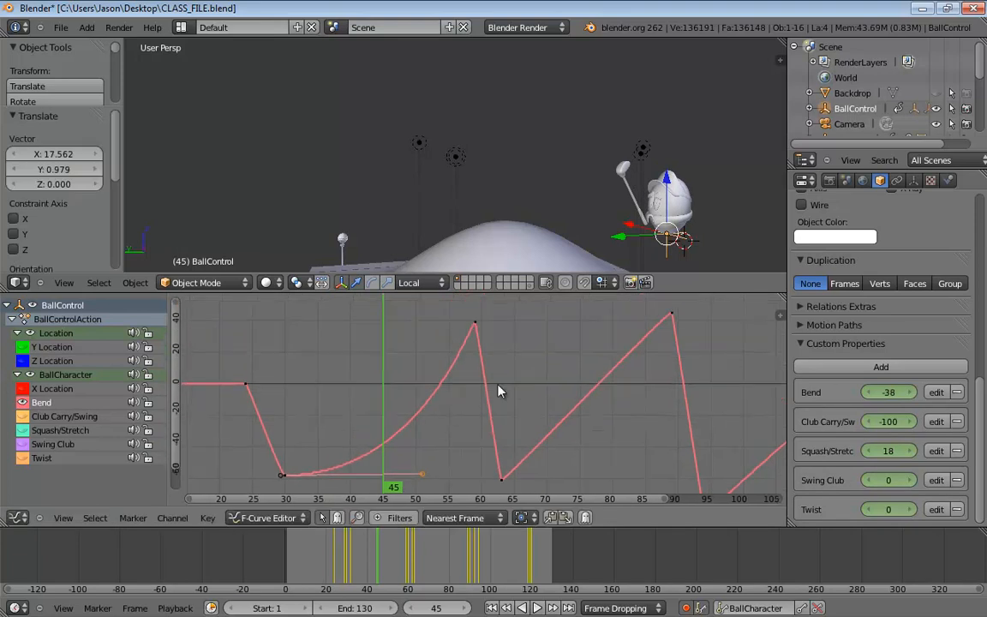
- Extend the right handle of the frame 63 Bend key nearly horizontally by about 18.7 frames
middle_click_drag(501, 391, 425, 359)
right_click(430, 457)
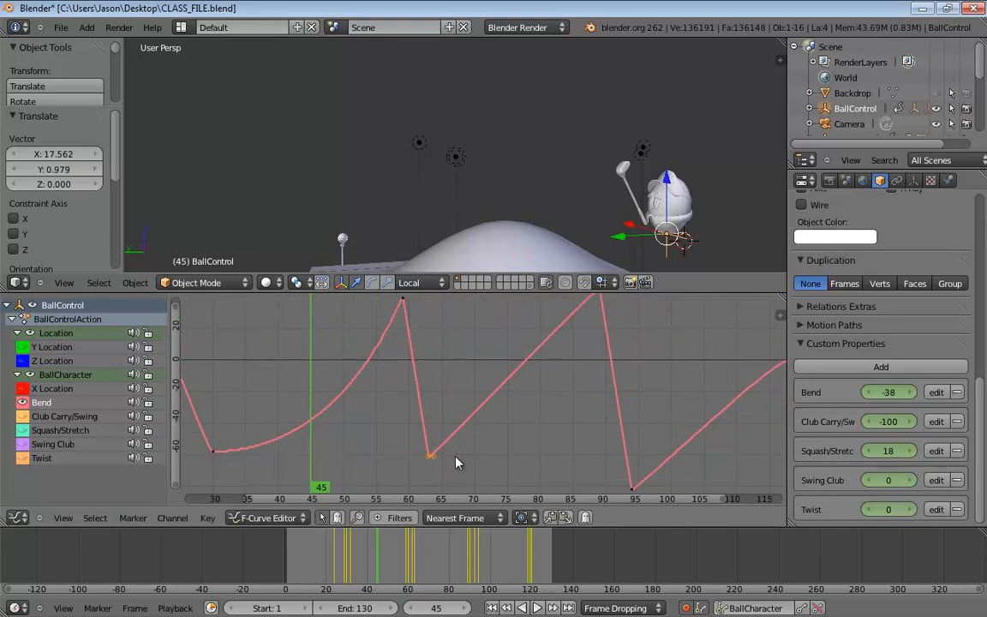
left_click_drag(439, 460, 568, 451)
middle_click_drag(578, 409, 583, 426)
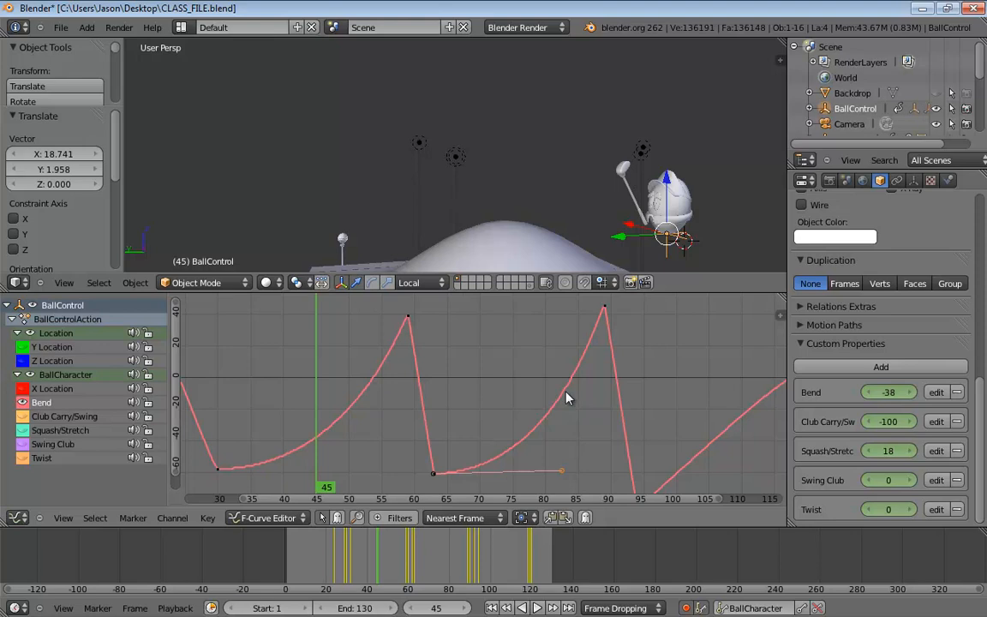
- Extend the right handle of the frame 94 Bend key nearly horizontally by about 17.8 frames
middle_click_drag(626, 393, 514, 355)
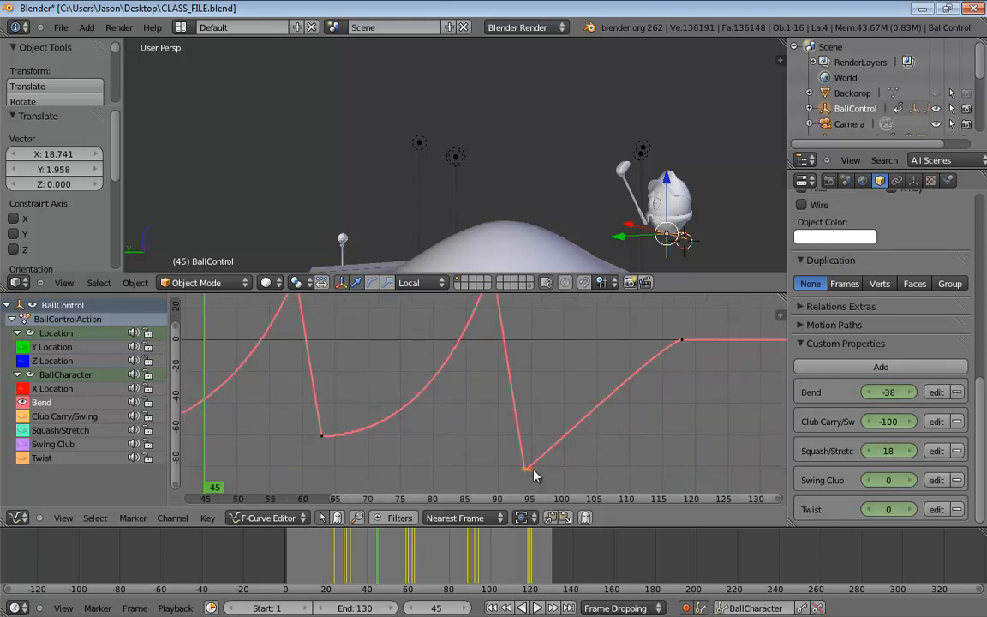
left_click(524, 468)
left_click_drag(524, 468, 660, 469)
- Shorten the left handle of the frame 118 Bend key by about 1.65 frames for a sharper arrival
left_click(681, 340)
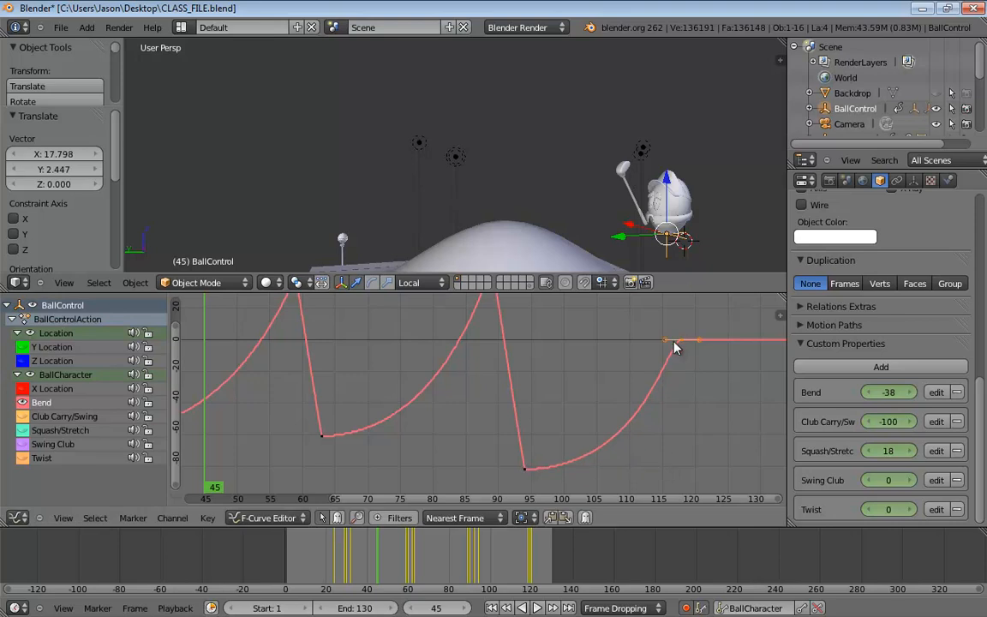
left_click(667, 340)
left_click_drag(677, 343, 685, 344)
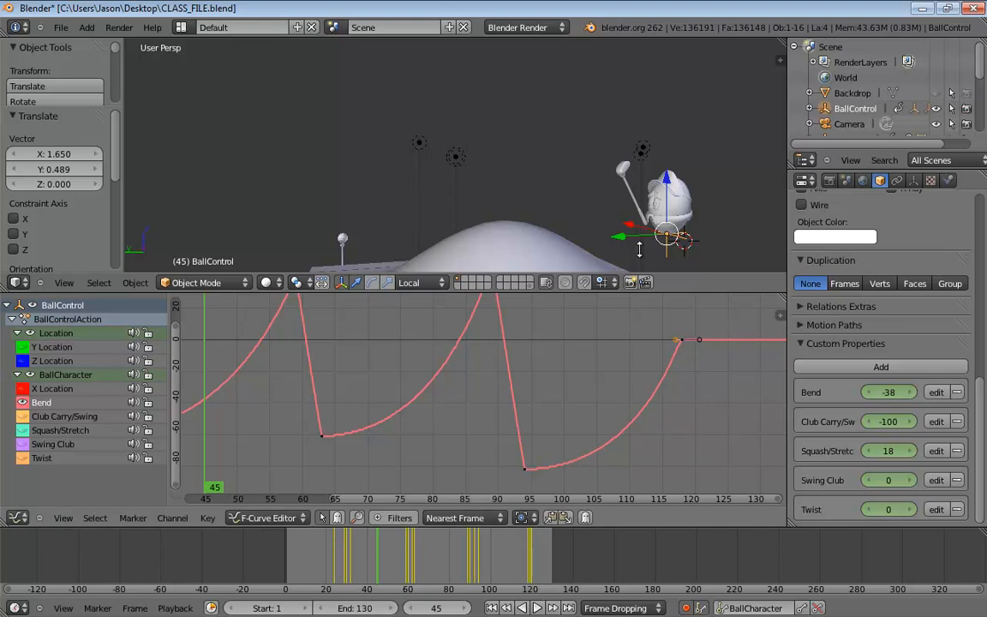
- Bring the whole hill into view and scrub forward to frame 120 to review the reshaped bending
middle_click_drag(632, 234, 503, 194, "shift")
scroll(585, 211, "down", 3)
scroll(503, 194, "up", 1)
scroll(308, 456, "up", 1, "shift")
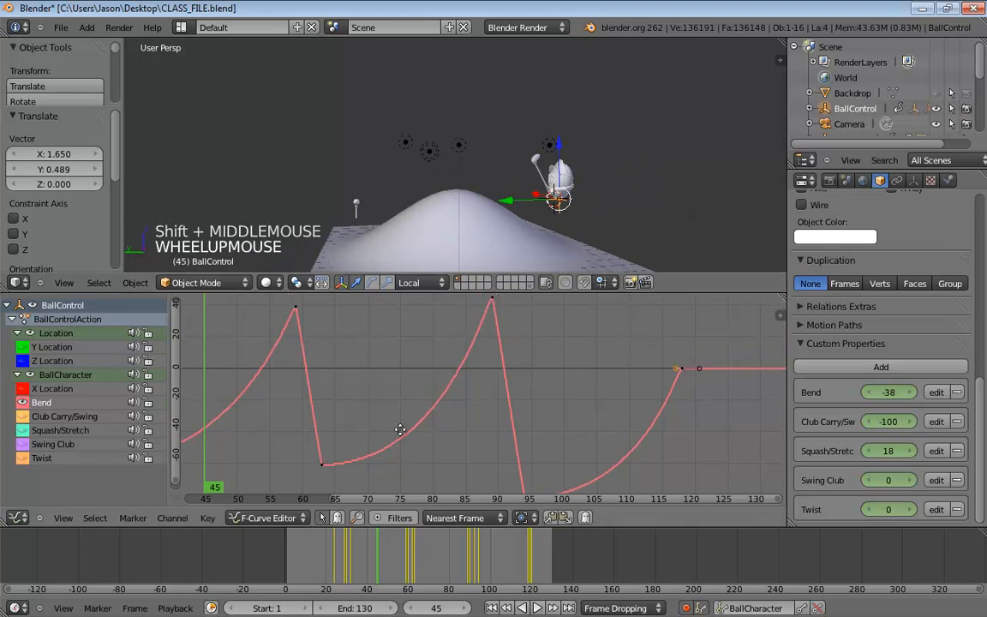
right_click_drag(358, 561, 529, 536)
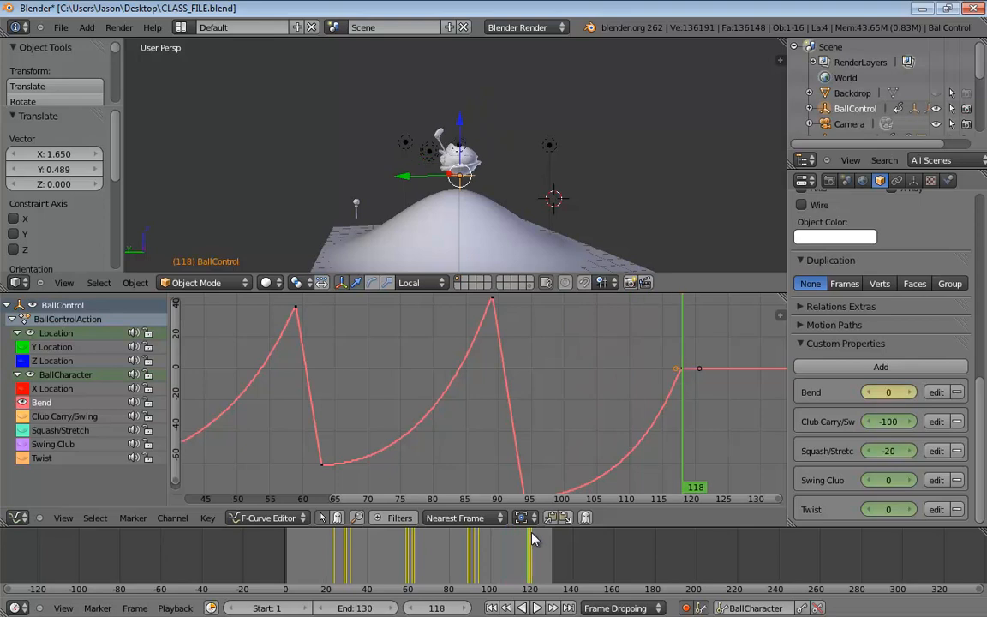
- Select all the Bend keys and shift them about one frame earlier, keeping their values
key("Home")
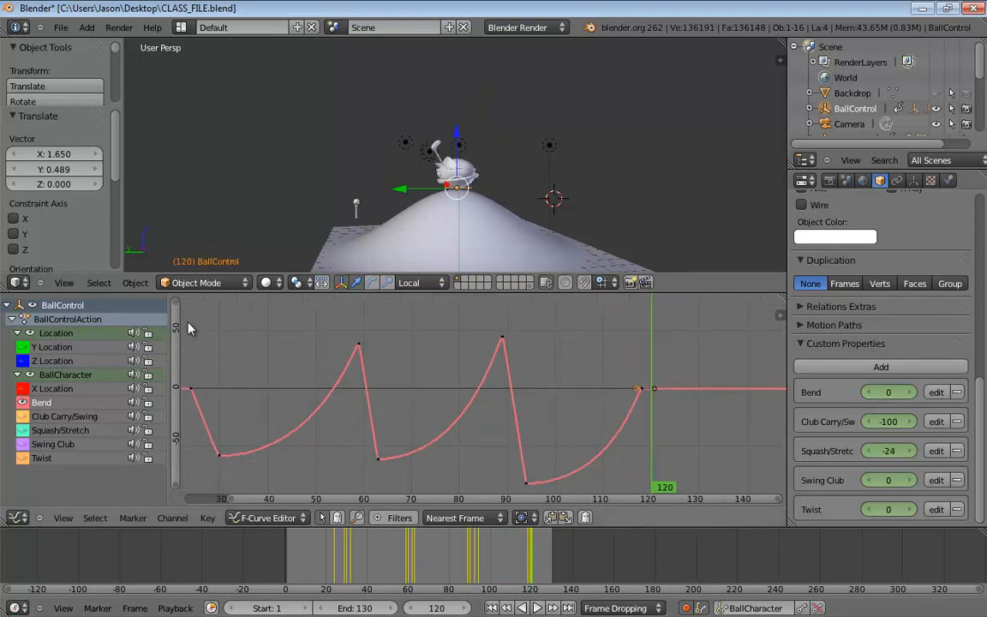
key("b")
left_click_drag(186, 310, 687, 479)
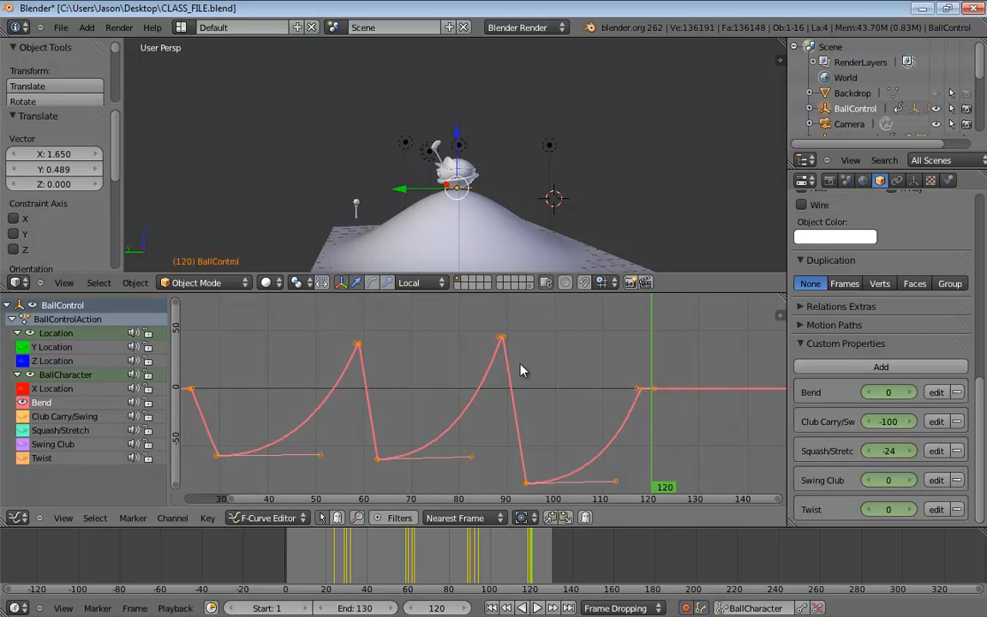
key("g")
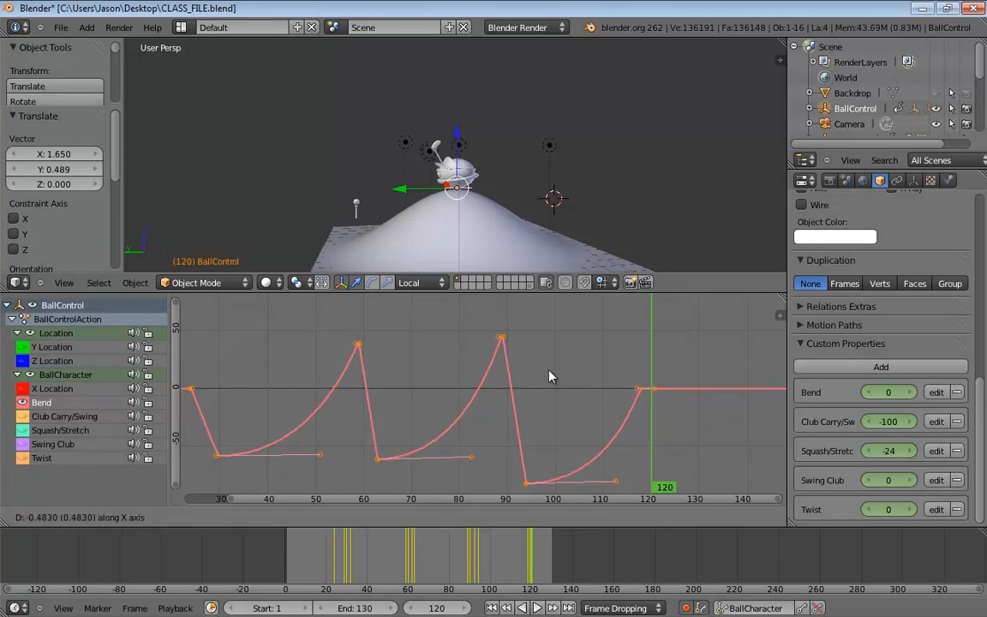
left_click(549, 377)
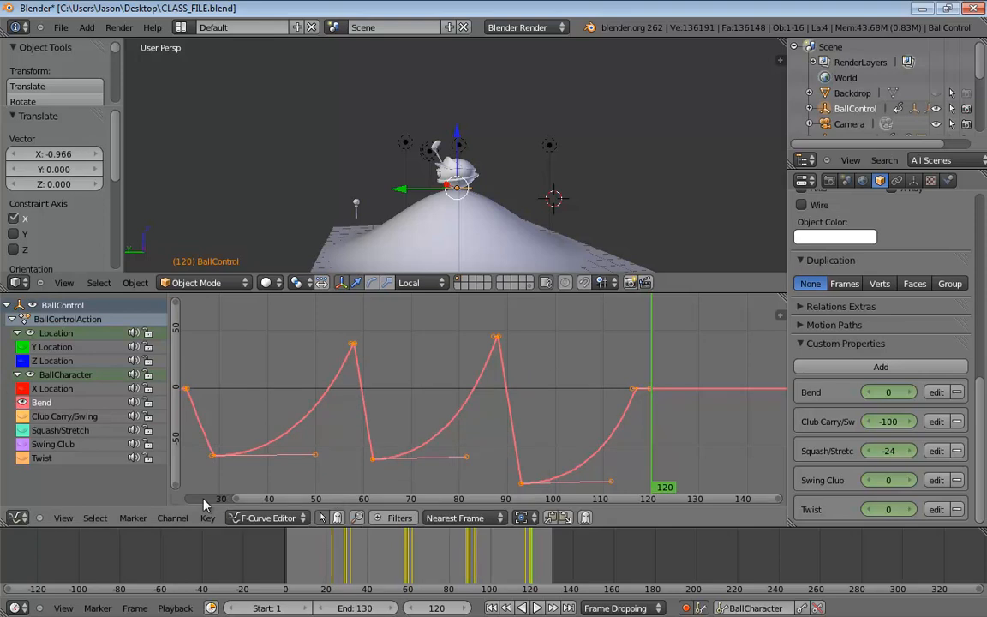
- Scrub through the animation to frame 125 to review the shifted Bend timing over the hill
right_click_drag(214, 482, 678, 452)
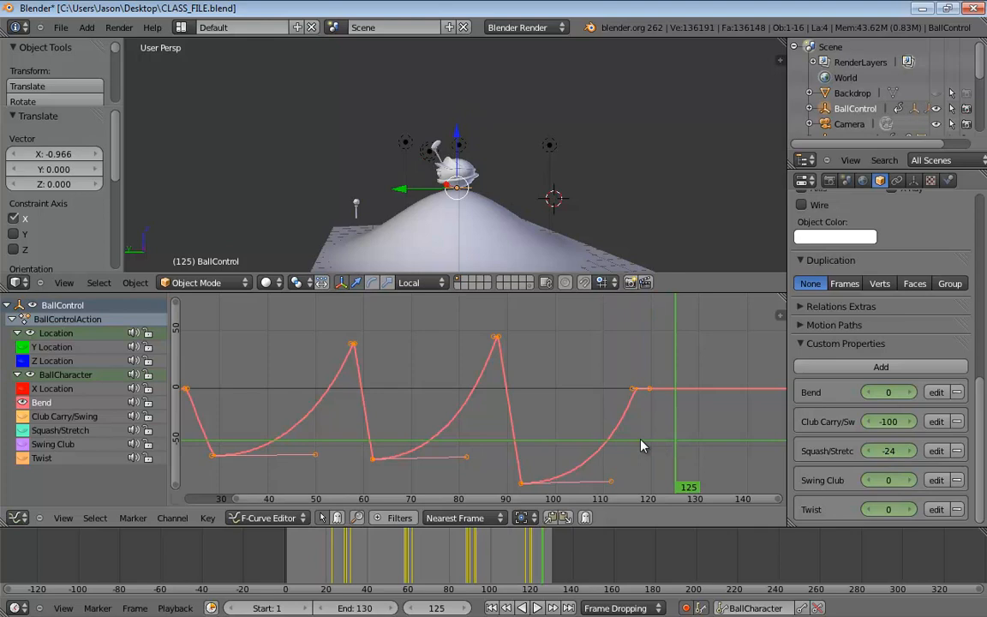
middle_click_drag(518, 204, 489, 194, "shift")
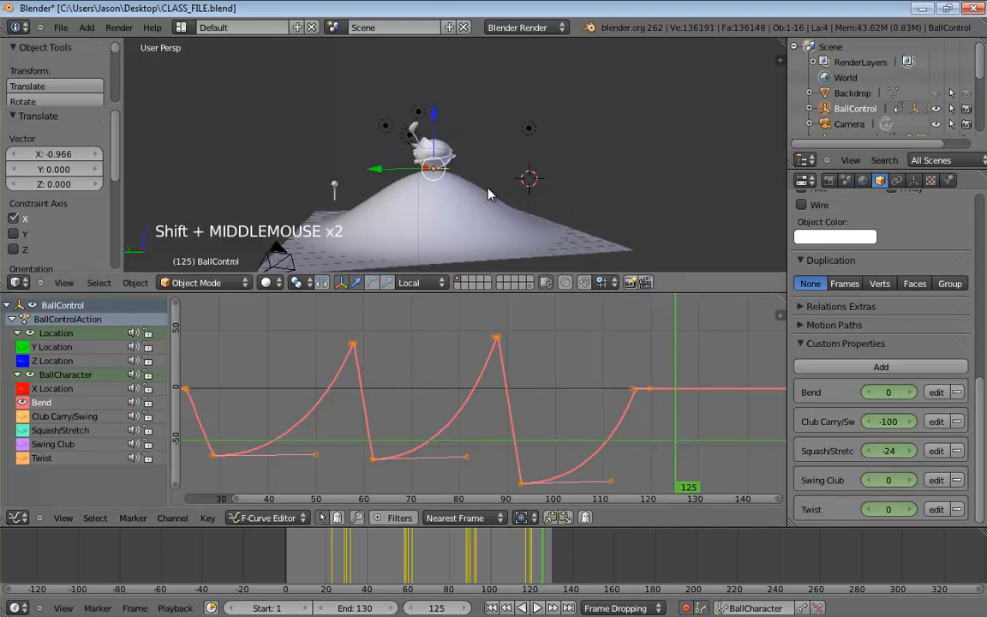
- Scrub backward through the animation to frame 22 to recheck the bending over the hill
right_click_drag(660, 438, 184, 410)
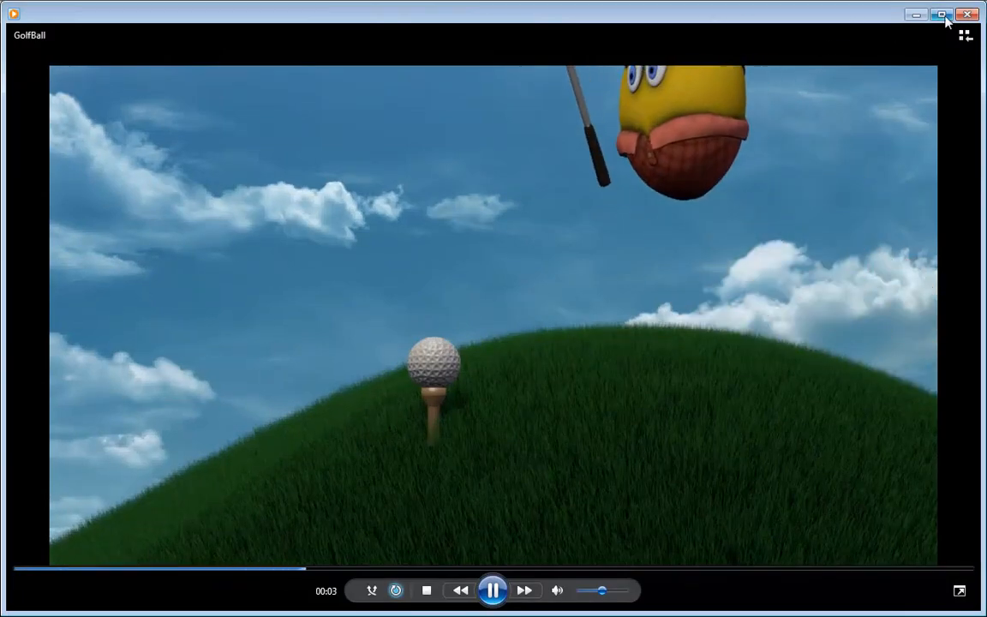
- Switch to the media player, pause the GolfBall reference video and shrink its window over the Blender workspace
left_click(494, 590)
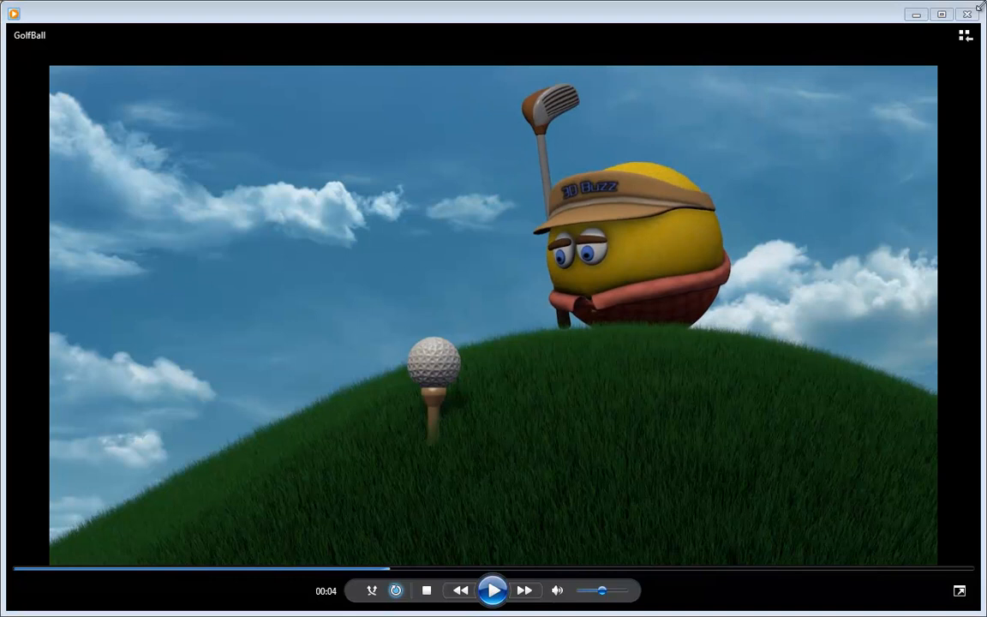
left_click_drag(983, 3, 419, 407)
left_click_drag(334, 420, 574, 109)
left_click_drag(659, 308, 664, 398)
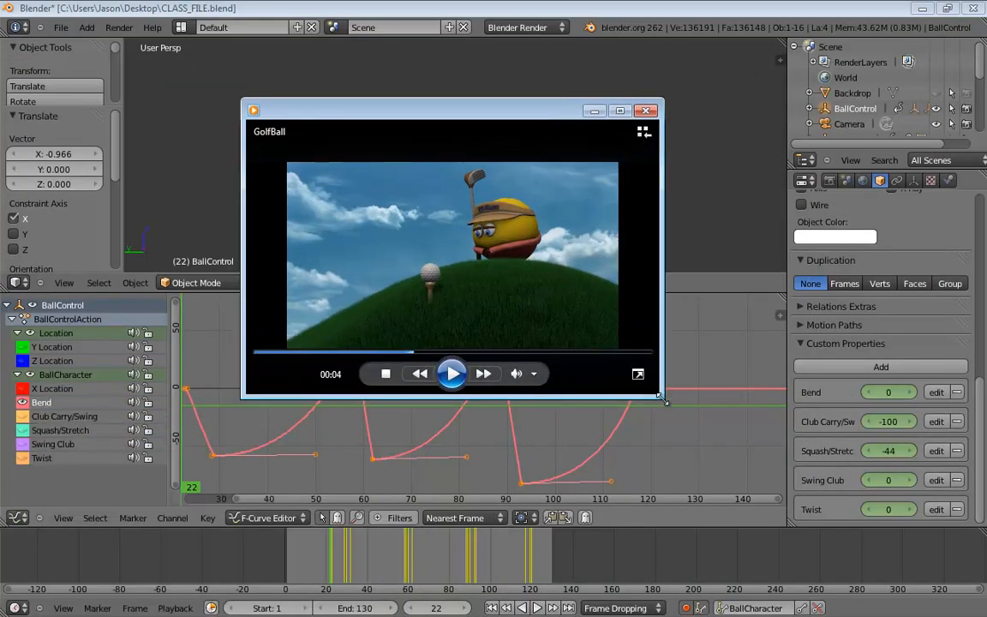
- Replay the GolfBall video from the start, pausing to study the bounces and the club swing up to about 00:11
left_click_drag(404, 361, 276, 352)
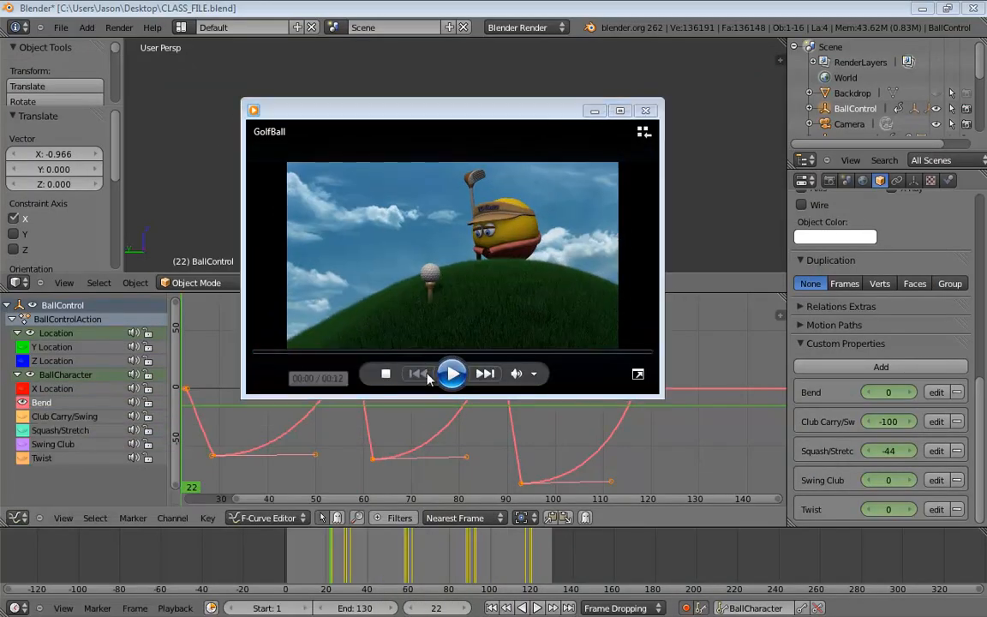
left_click(451, 373)
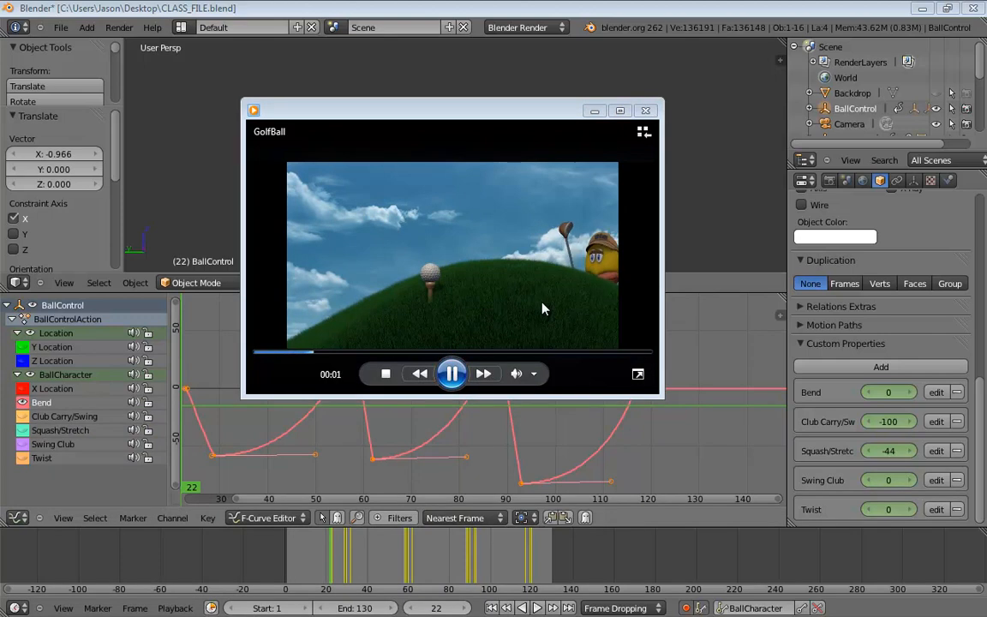
left_click(453, 375)
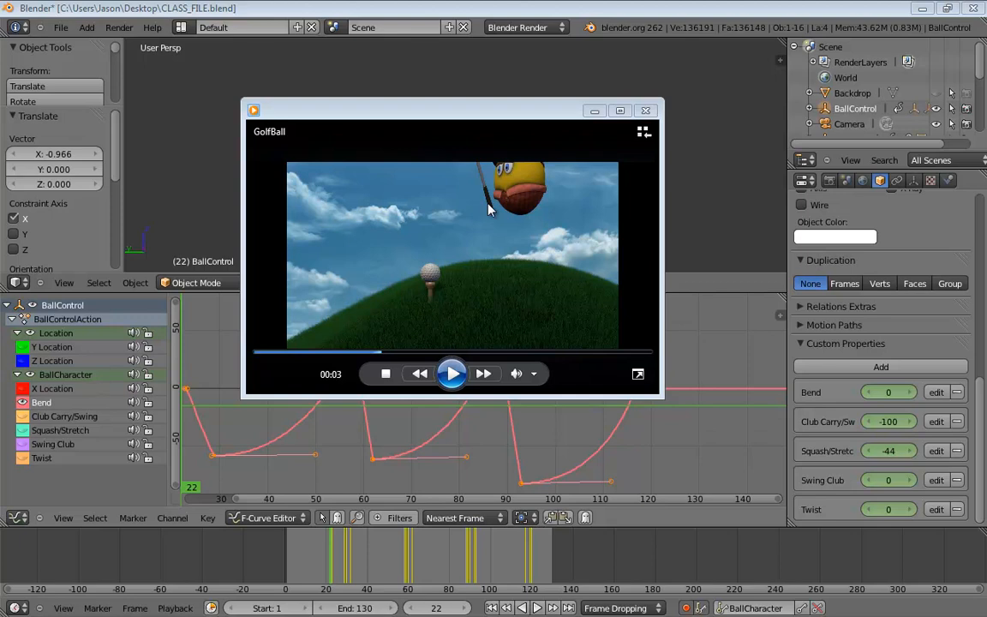
left_click(333, 352)
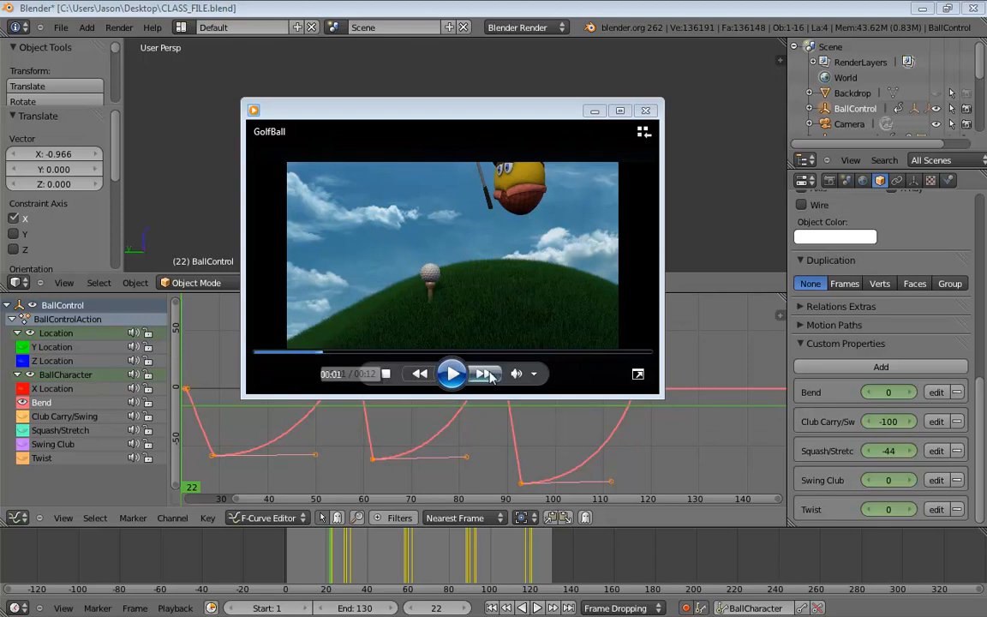
left_click(452, 374)
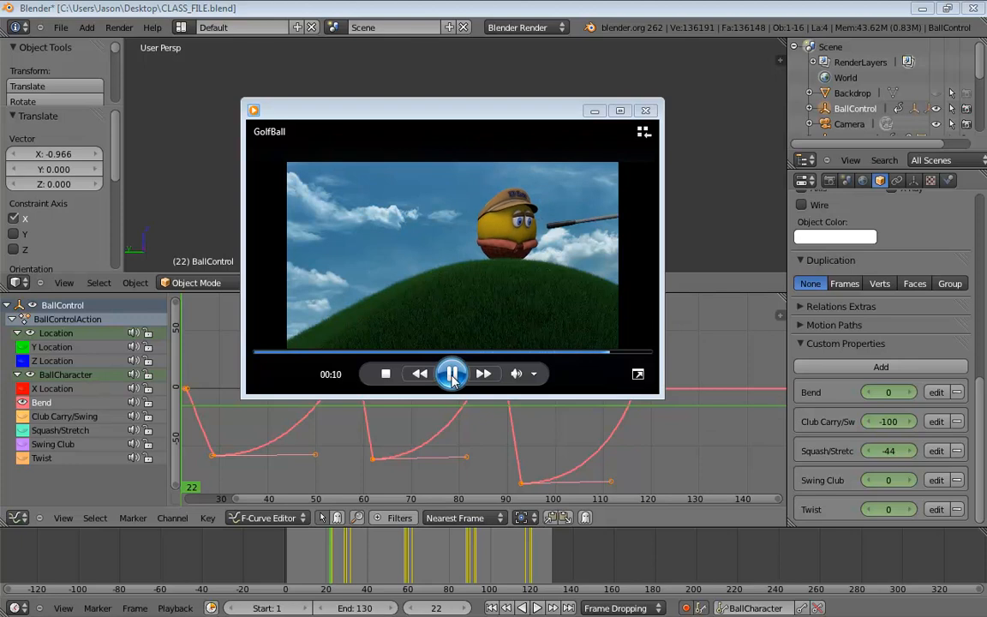
left_click(451, 374)
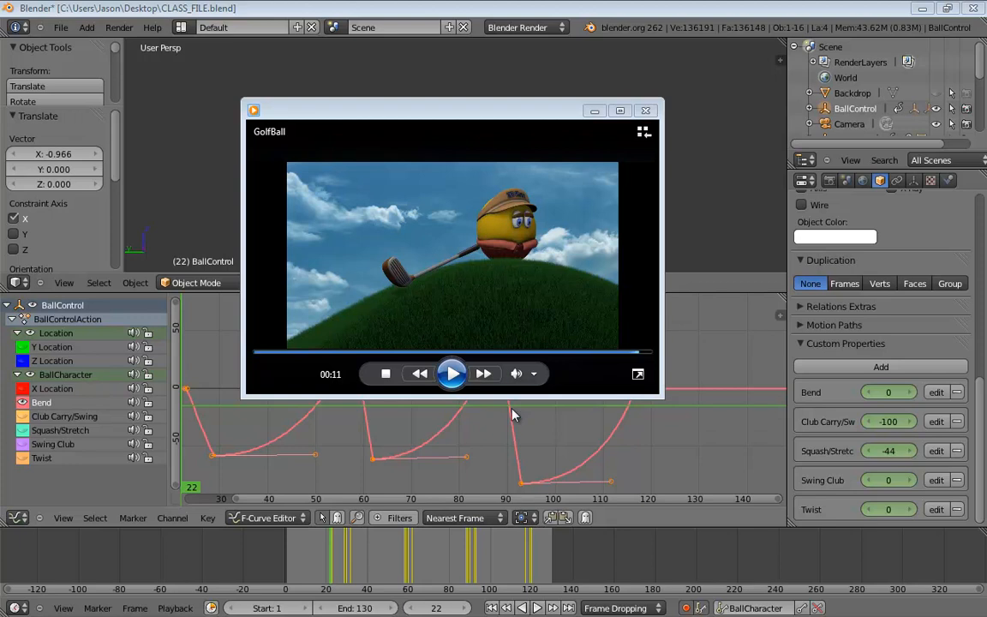
- Switch to Photoshop and handwrite the heading "Assignment" on an empty area of Blender Whiteboard.psd
left_click(451, 603)
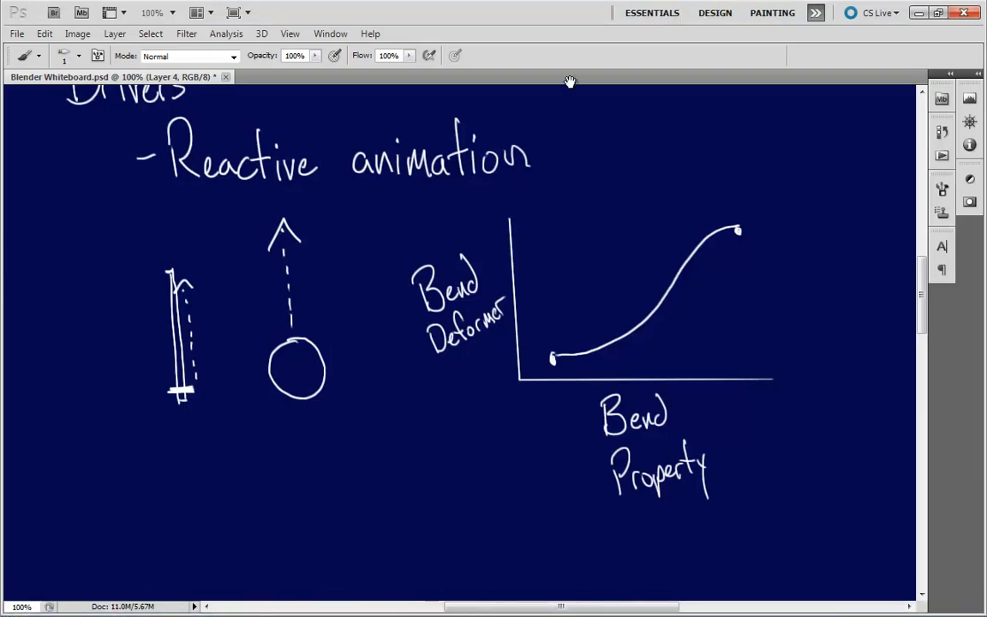
left_click_drag(472, 315, 506, 154)
left_click_drag(474, 287, 498, 143)
left_click_drag(451, 335, 395, 153)
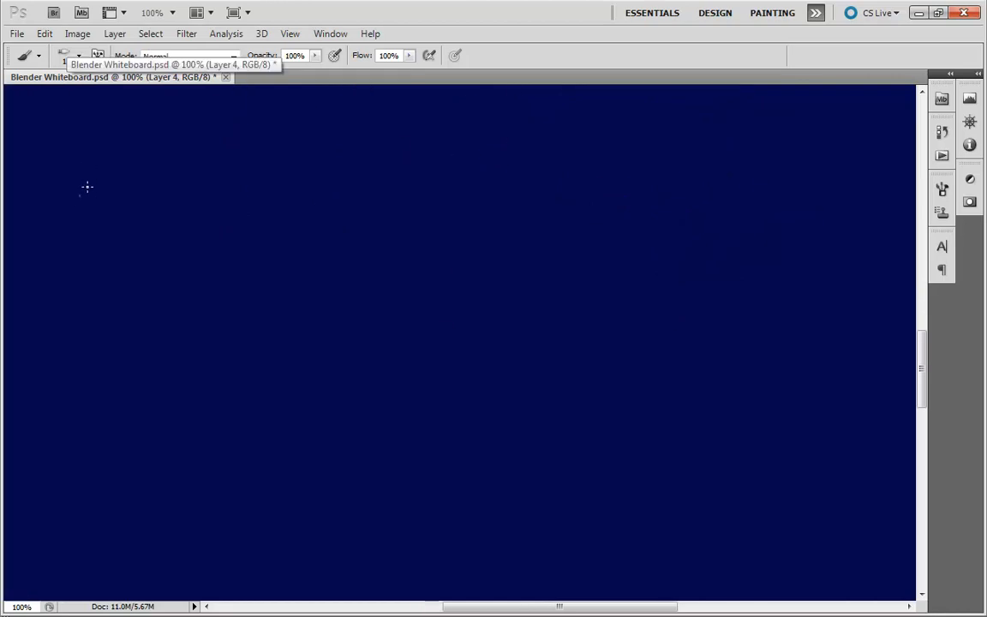
left_click_drag(79, 195, 121, 210)
mouse_move(93, 187)
left_mouse_down()
mouse_move(116, 185)
mouse_move(125, 206)
left_mouse_up()
mouse_move(166, 174)
left_mouse_down()
mouse_move(148, 206)
mouse_move(208, 222)
mouse_move(182, 233)
left_mouse_up()
mouse_move(209, 190)
left_mouse_down()
mouse_move(220, 177)
mouse_move(228, 190)
mouse_move(258, 192)
left_mouse_up()
left_click_drag(262, 183, 298, 199)
mouse_move(306, 147)
left_mouse_down()
mouse_move(308, 199)
mouse_move(298, 175)
left_mouse_up()
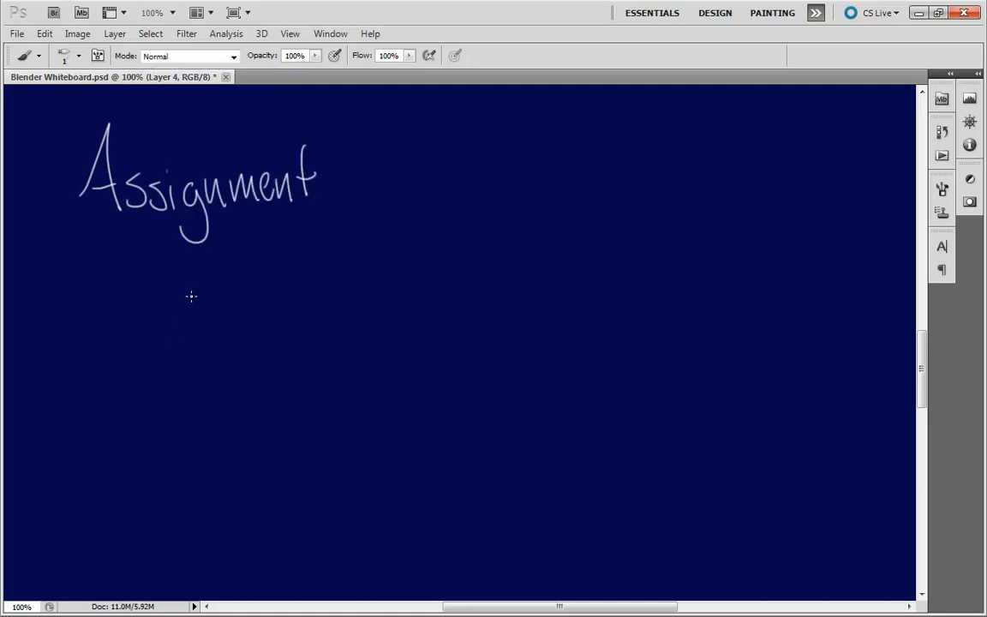
- Handwrite the bullet "- Completed Animation" indented below the Assignment heading
mouse_move(249, 258)
left_mouse_down()
mouse_move(227, 309)
mouse_move(257, 315)
left_mouse_up()
mouse_move(272, 289)
left_mouse_down()
mouse_move(311, 290)
mouse_move(315, 315)
left_mouse_up()
left_click_drag(321, 290, 321, 345)
mouse_move(322, 296)
left_mouse_down()
mouse_move(336, 301)
mouse_move(352, 286)
mouse_move(366, 310)
left_mouse_up()
left_click_drag(374, 247, 371, 319)
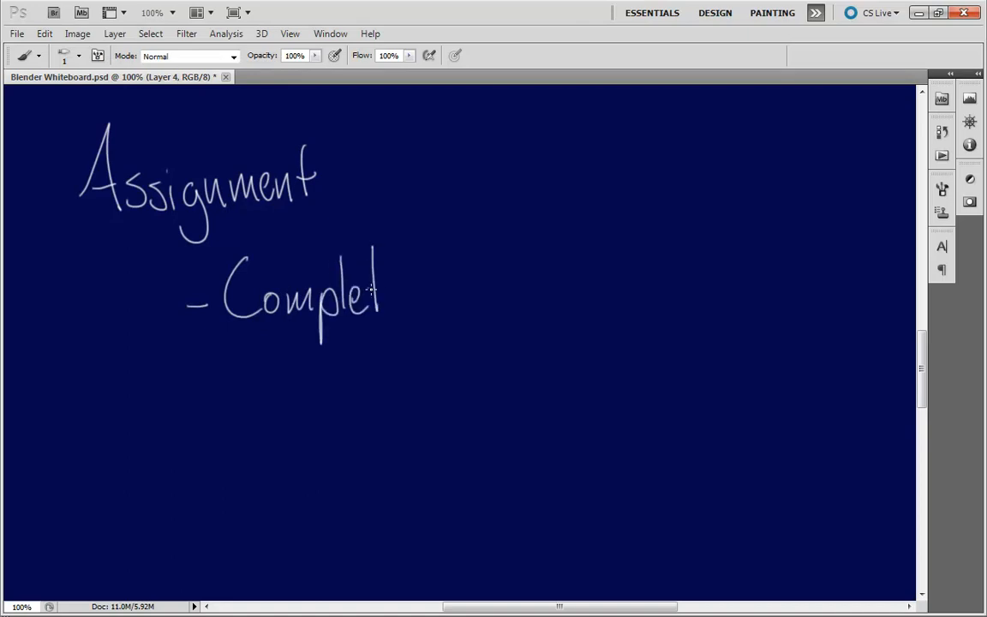
left_click_drag(364, 268, 382, 265)
mouse_move(386, 298)
left_mouse_down()
mouse_move(506, 311)
mouse_move(520, 351)
mouse_move(547, 315)
left_mouse_up()
left_click(547, 276)
left_click_drag(557, 289, 579, 312)
mouse_move(594, 290)
left_mouse_down()
mouse_move(586, 311)
mouse_move(599, 312)
left_mouse_up()
mouse_move(611, 255)
left_mouse_down()
mouse_move(609, 309)
mouse_move(692, 312)
left_mouse_up()
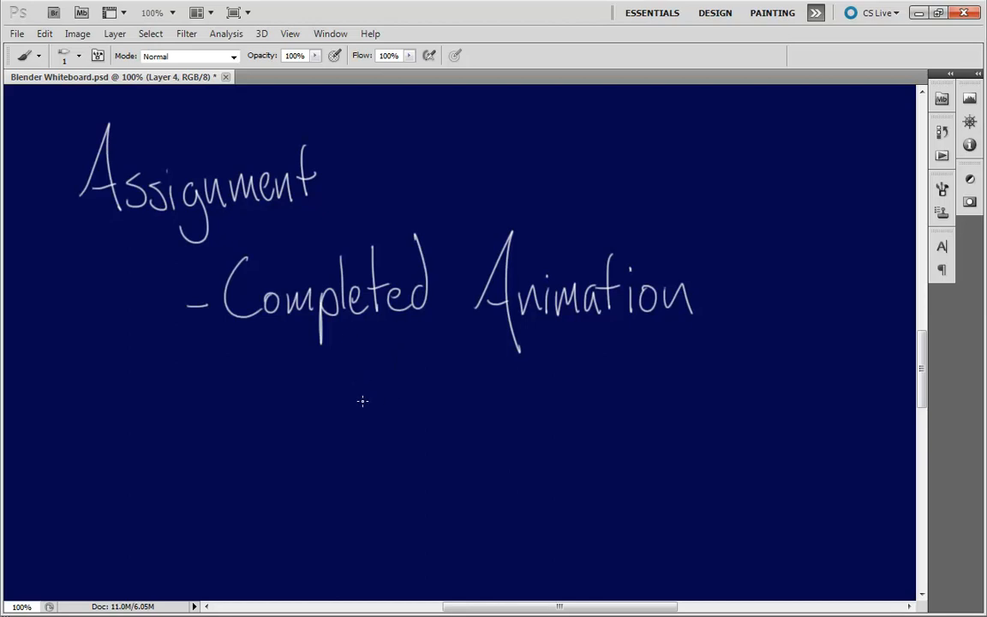
- Handwrite the sub-bullets "- Club wobble" and "- Landing jiggle" below Completed Animation
left_click_drag(347, 392, 366, 391)
mouse_move(406, 372)
left_mouse_down()
mouse_move(420, 390)
mouse_move(445, 370)
mouse_move(461, 392)
mouse_move(526, 398)
mouse_move(568, 399)
mouse_move(603, 377)
left_mouse_up()
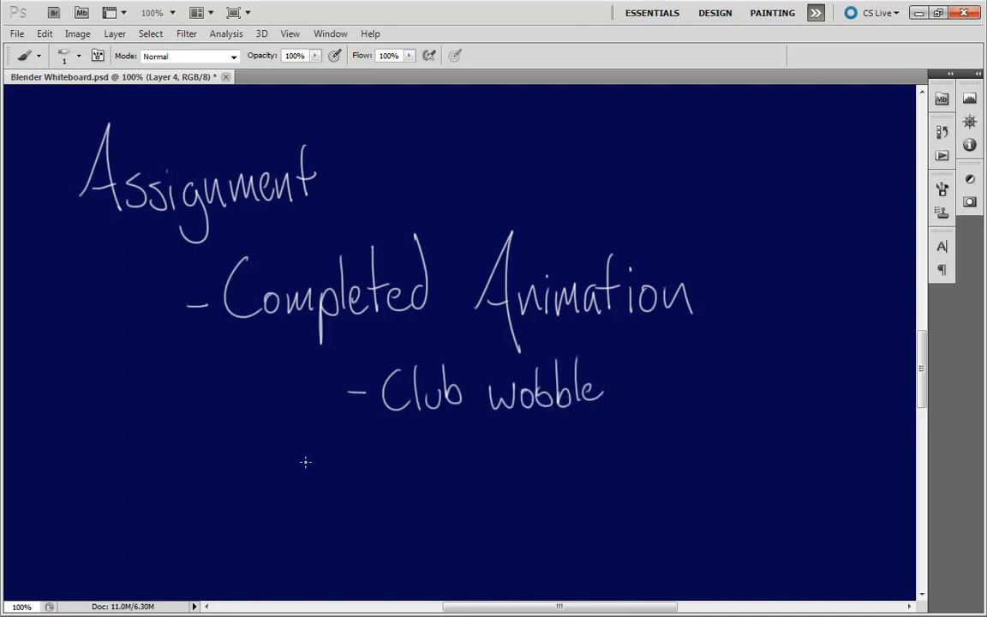
mouse_move(389, 449)
left_mouse_down()
mouse_move(418, 467)
mouse_move(489, 460)
mouse_move(498, 508)
left_mouse_up()
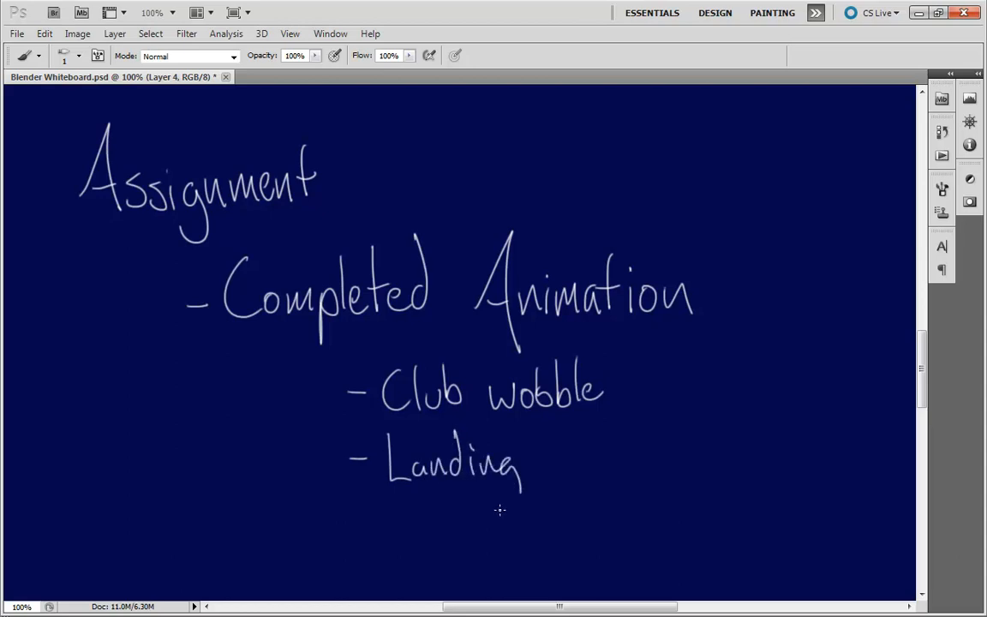
mouse_move(564, 466)
left_mouse_down()
mouse_move(556, 492)
mouse_move(597, 489)
mouse_move(620, 433)
mouse_move(634, 480)
mouse_move(631, 434)
left_mouse_up()
- Handwrite the sub-bullets "- Swing + Follow-Through" and "- Ball + Tee!" below Landing jiggle
scroll(472, 343, "down", 3)
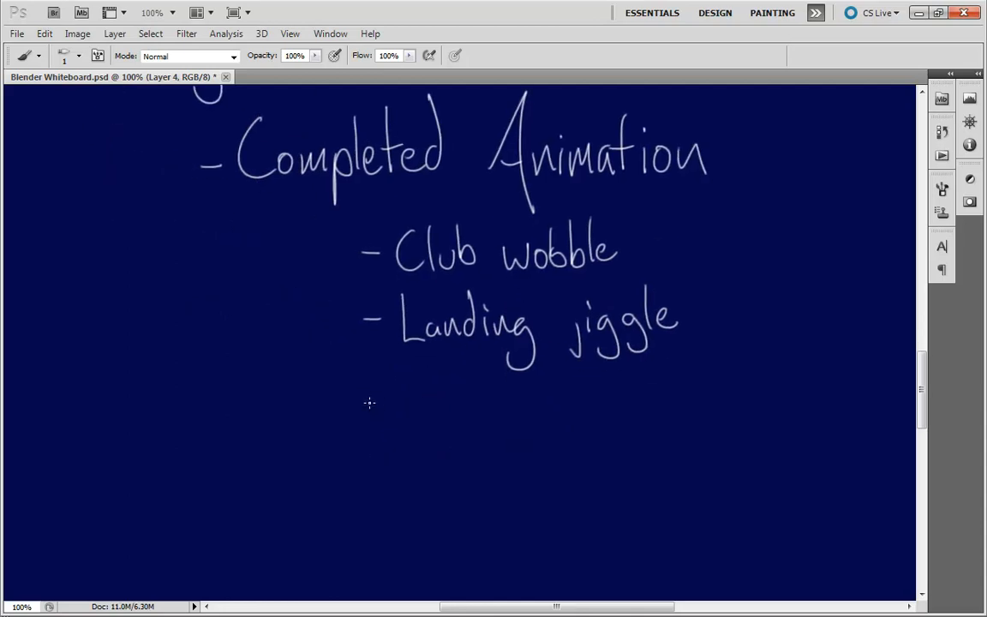
mouse_move(419, 384)
left_mouse_down()
mouse_move(412, 410)
mouse_move(542, 424)
mouse_move(529, 399)
mouse_move(634, 381)
mouse_move(670, 423)
mouse_move(694, 408)
mouse_move(722, 418)
mouse_move(792, 376)
mouse_move(804, 427)
mouse_move(818, 411)
mouse_move(857, 413)
mouse_move(872, 399)
mouse_move(893, 428)
left_mouse_up()
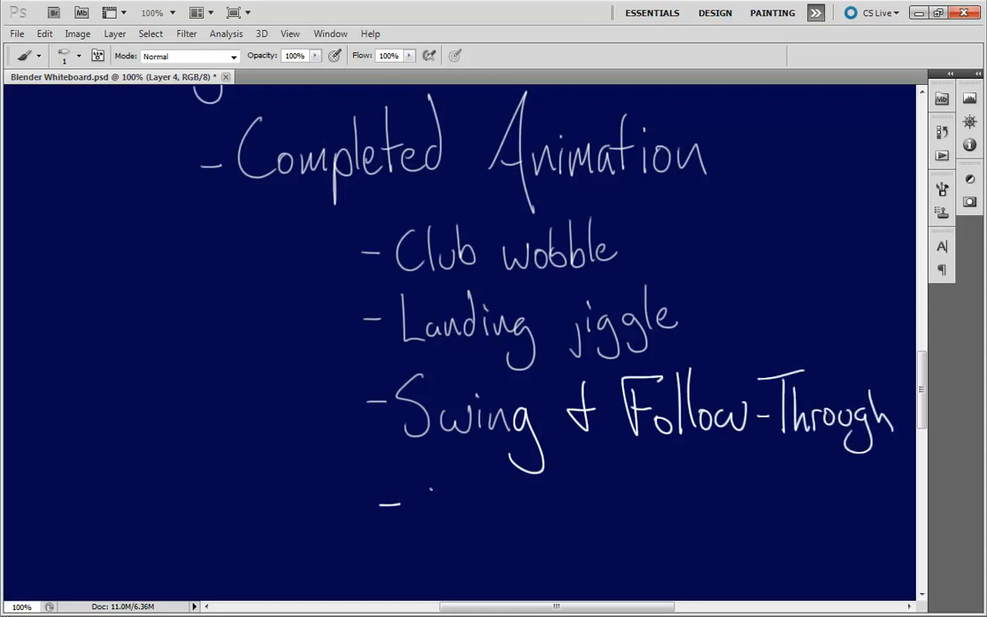
mouse_move(424, 463)
left_mouse_down()
mouse_move(426, 533)
mouse_move(505, 518)
left_mouse_up()
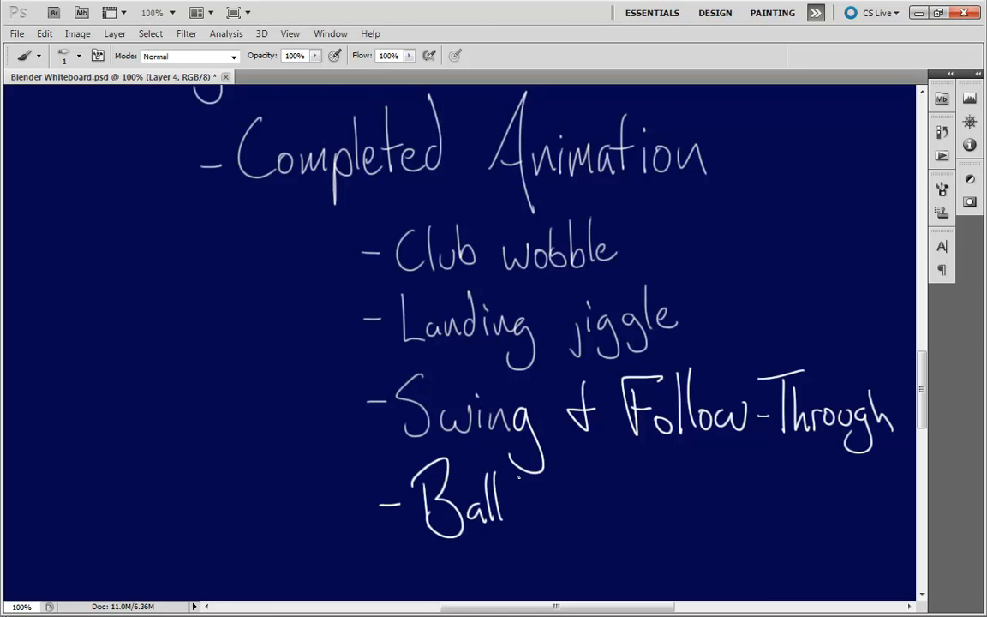
left_click_drag(564, 490, 553, 513)
left_click_drag(605, 475, 655, 471)
mouse_move(630, 474)
left_mouse_down()
mouse_move(628, 518)
mouse_move(700, 509)
left_mouse_up()
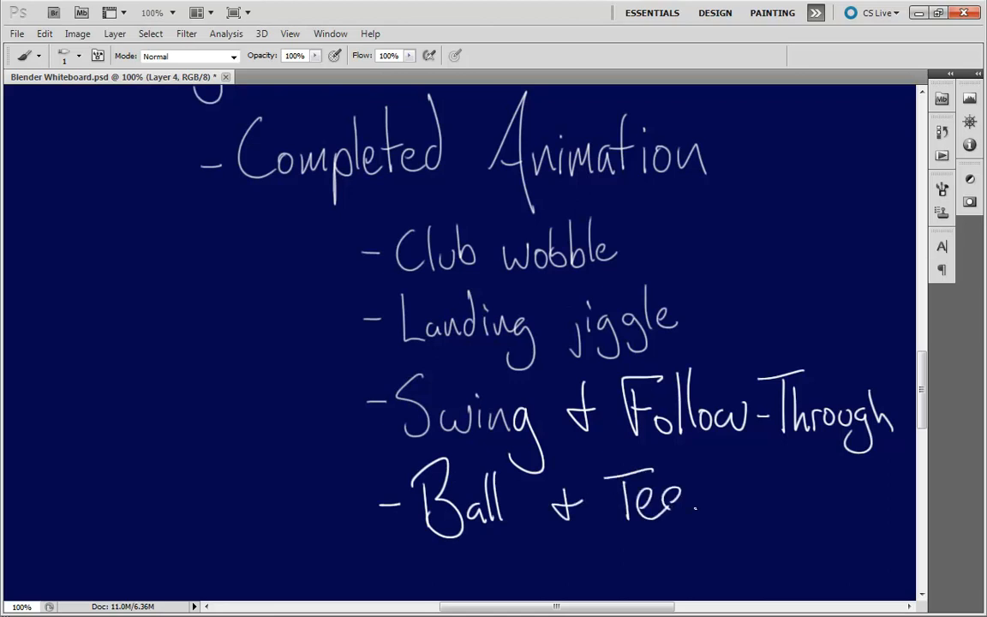
left_click_drag(700, 442, 703, 506)
left_click(707, 512)
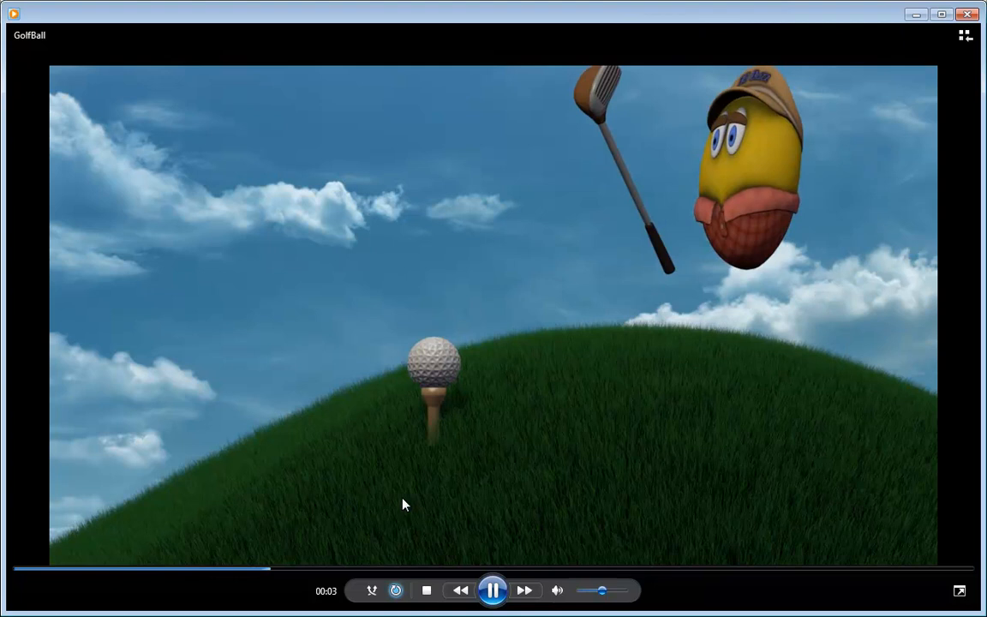
- Switch to the media player, replay the GolfBall video in a reduced window over the whiteboard, and minimize the player
left_click(492, 590)
left_click_drag(980, 5, 559, 157)
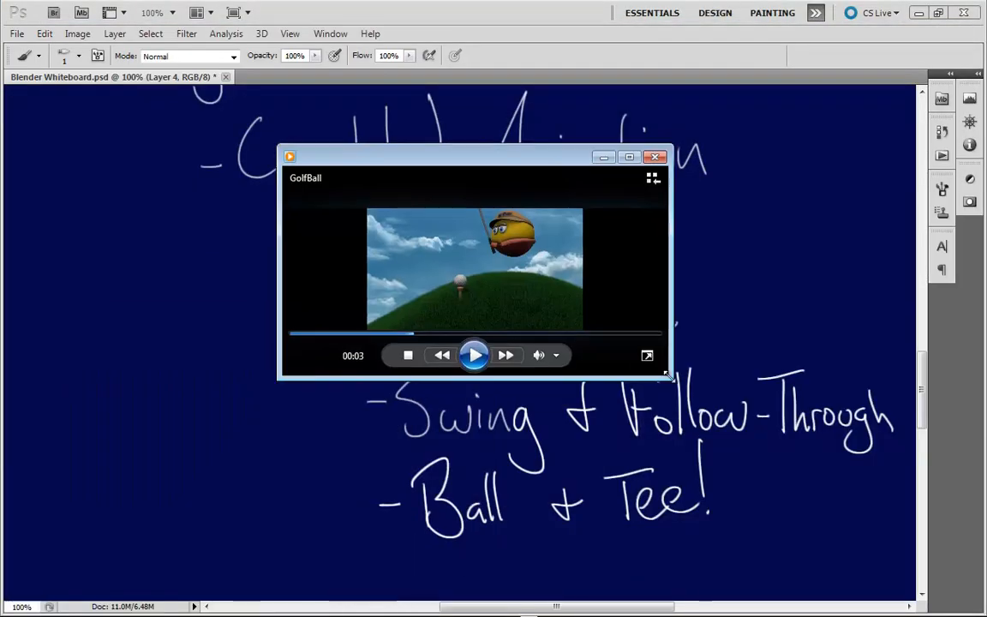
left_click_drag(557, 377, 557, 451)
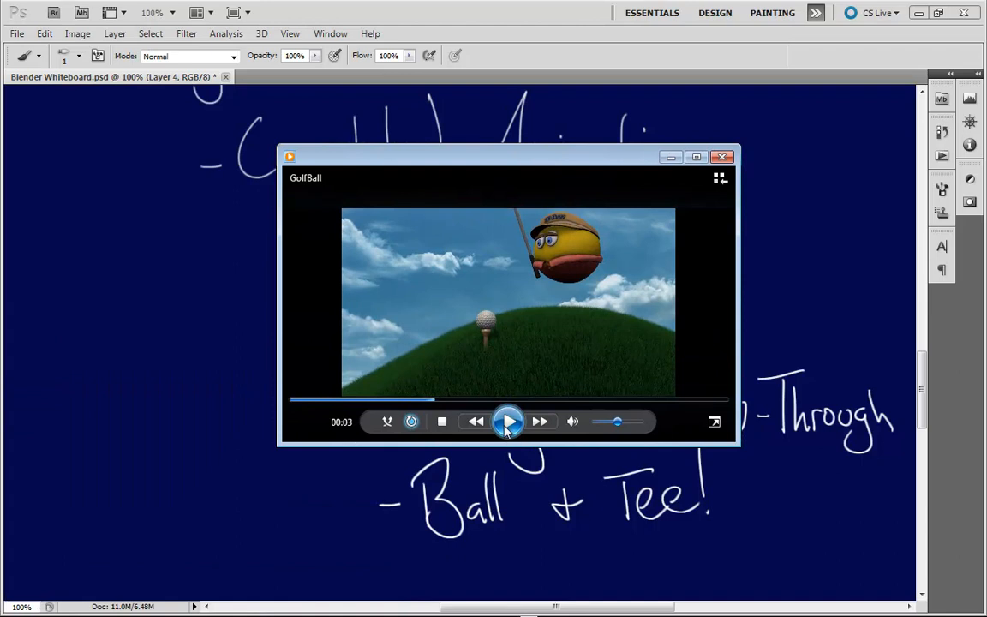
left_click(508, 422)
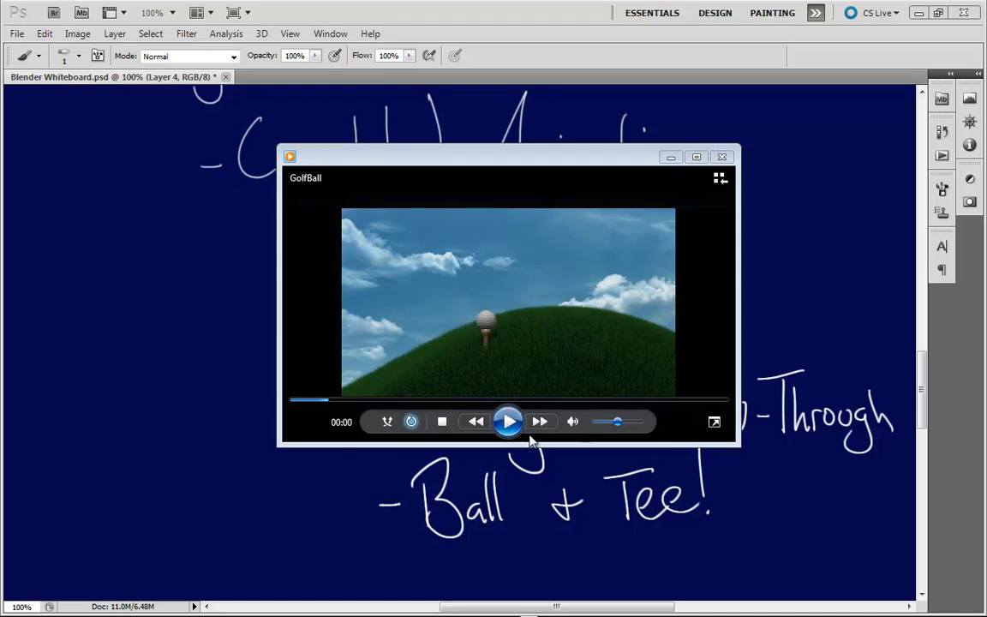
left_click(670, 157)
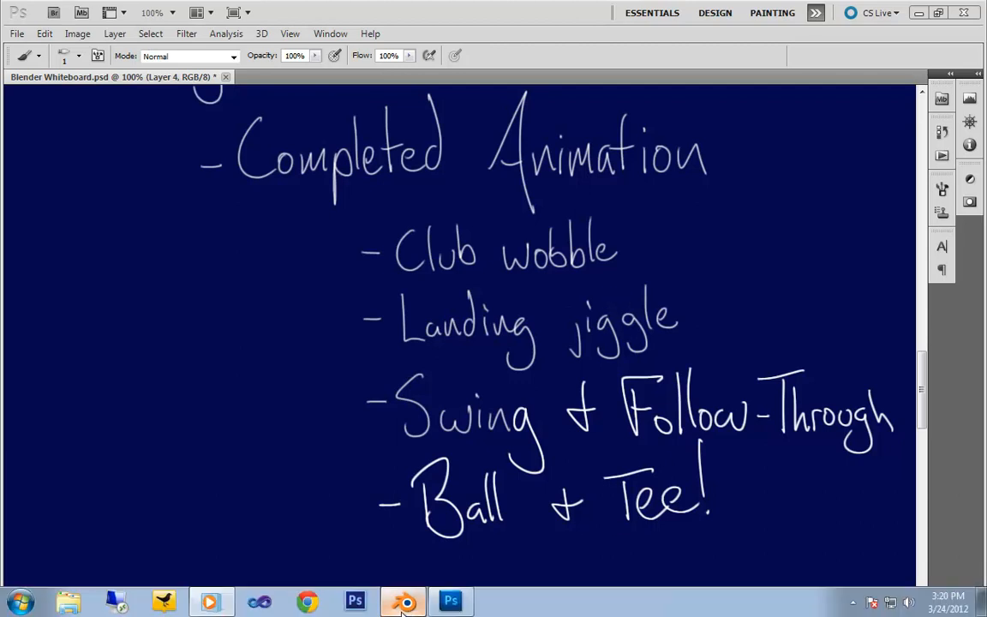
- Switch to Blender, zoom in on the ball character and enlarge the 3D view over the graph editor area
left_click(403, 601)
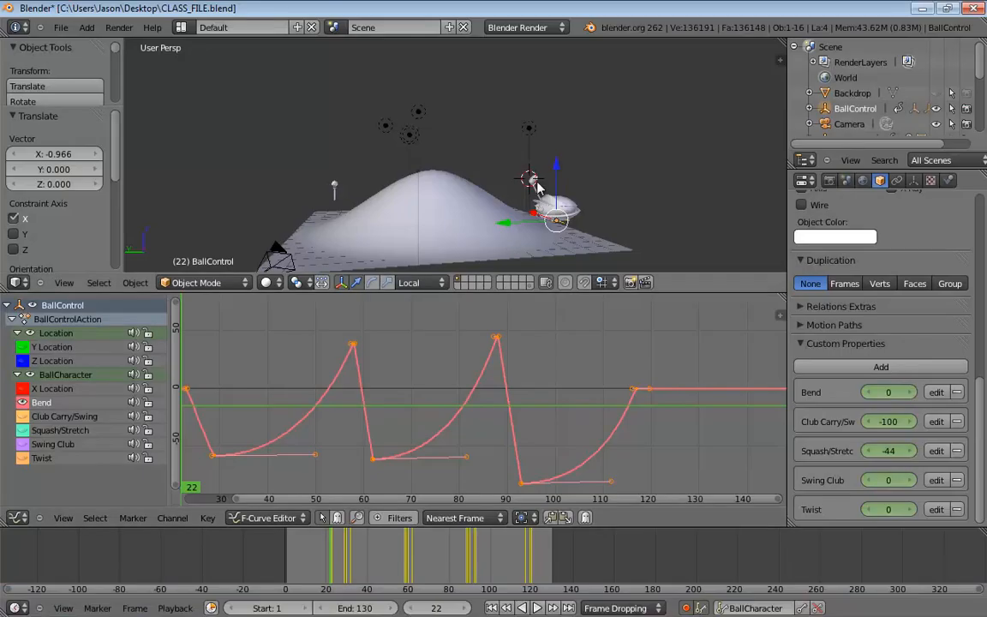
middle_click_drag(537, 187, 504, 173, "shift")
scroll(503, 173, "up", 4)
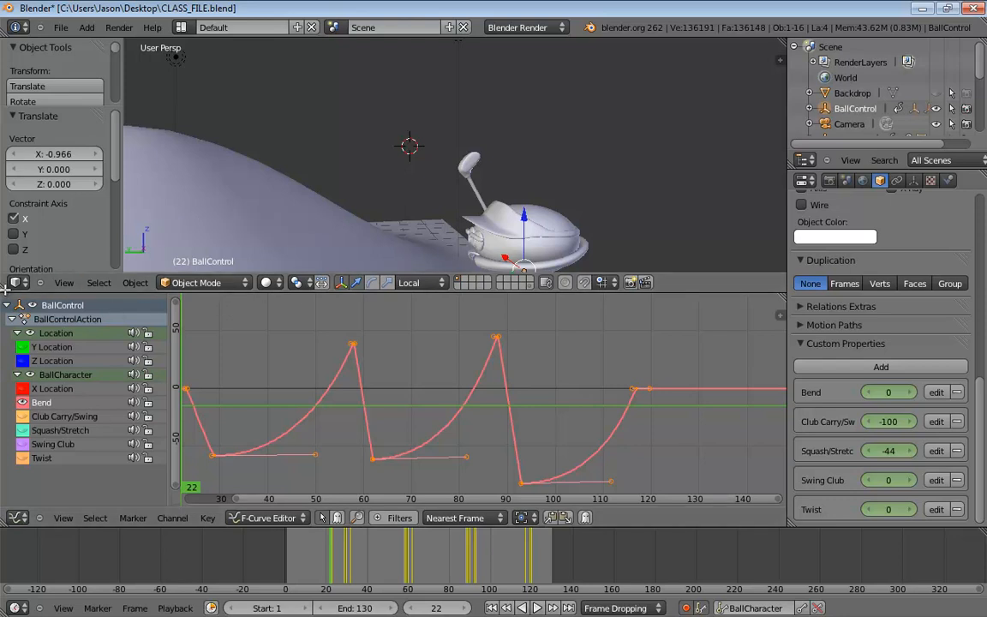
left_click_drag(7, 289, 10, 420)
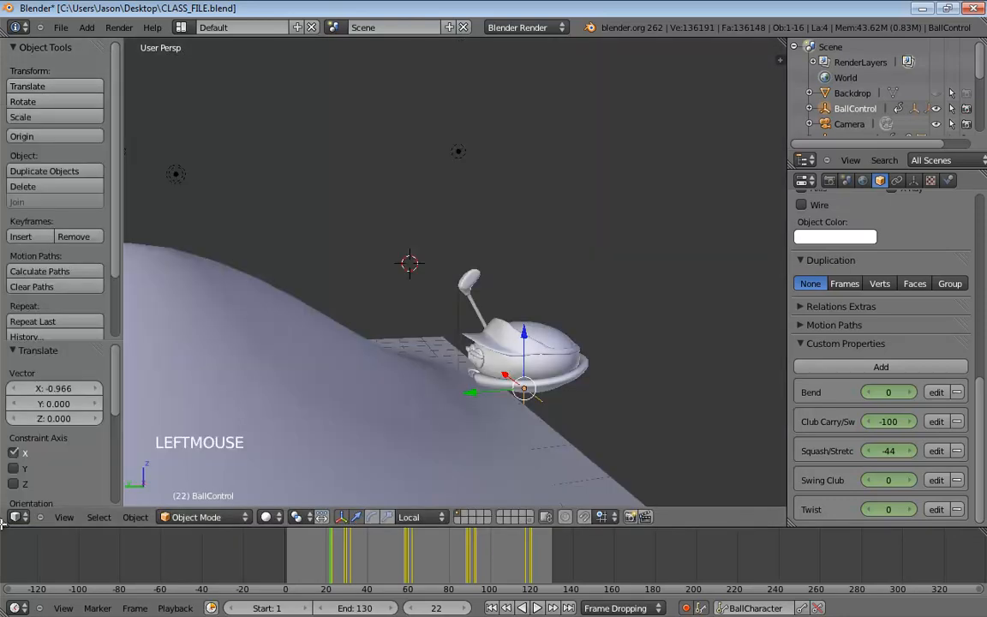
- Split the 3D view into two halves and turn one half into a UV/Image Editor
left_click_drag(5, 505, 435, 505)
left_click(15, 516)
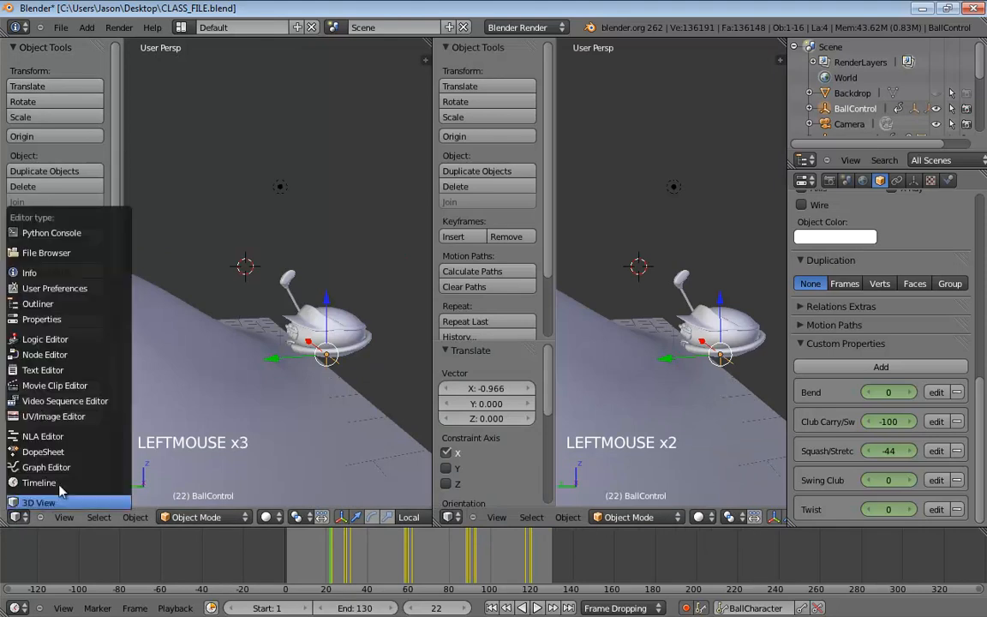
left_click(38, 418)
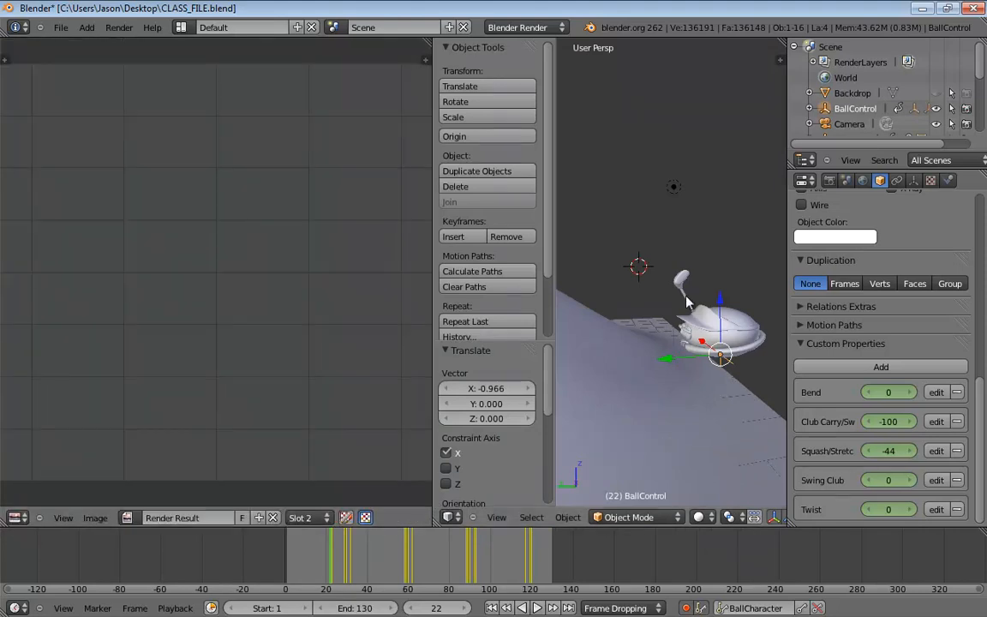
- Put the golf club mesh in Edit Mode and display GolfClubSpec.jpg behind its UV layout, with the grip islands in view
left_click(742, 300)
key("Tab")
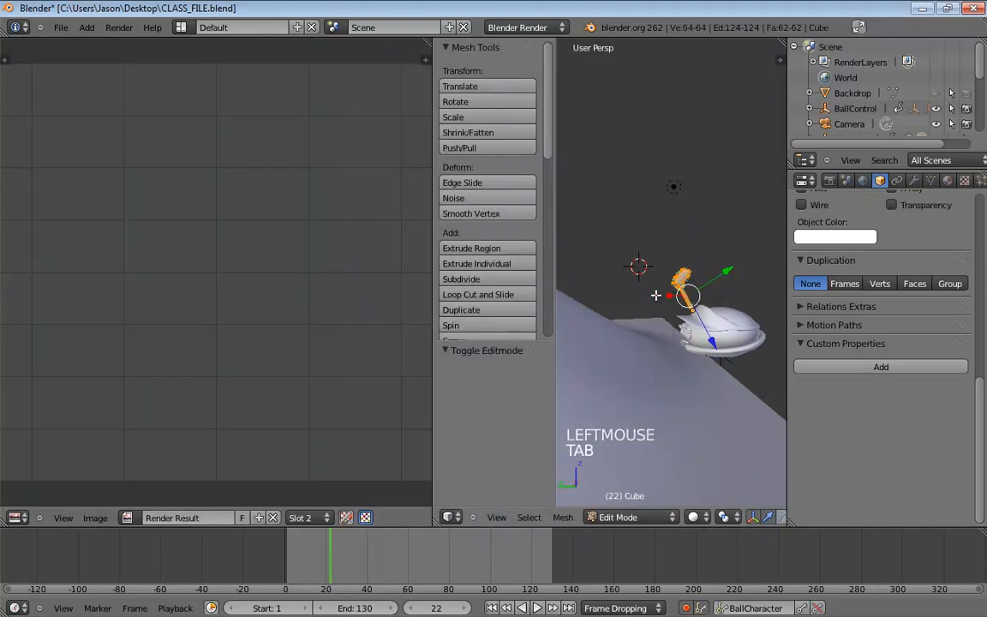
left_click(127, 518)
left_click(163, 416)
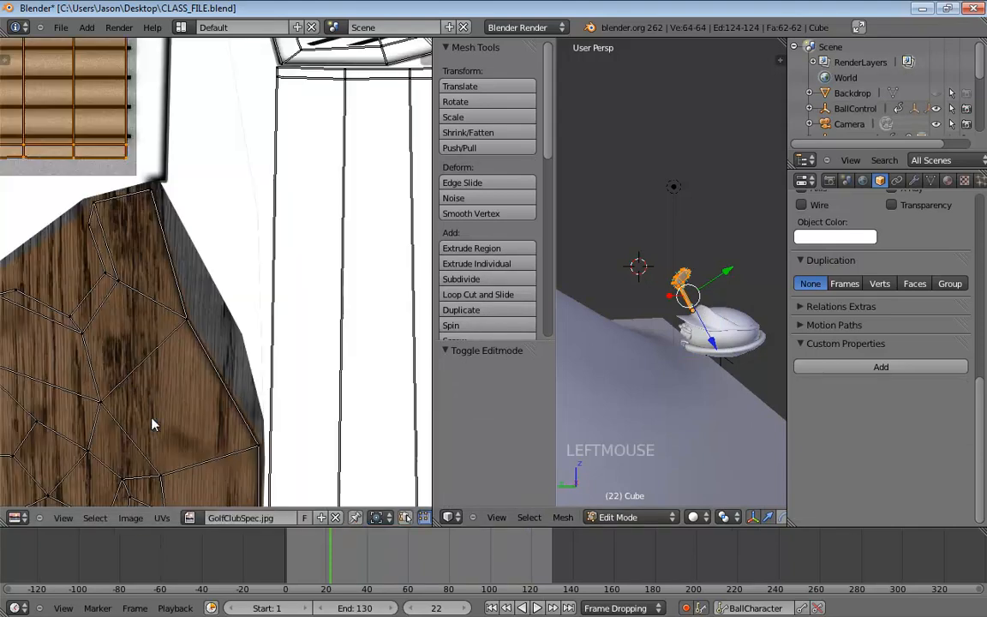
scroll(246, 388, "down", 4)
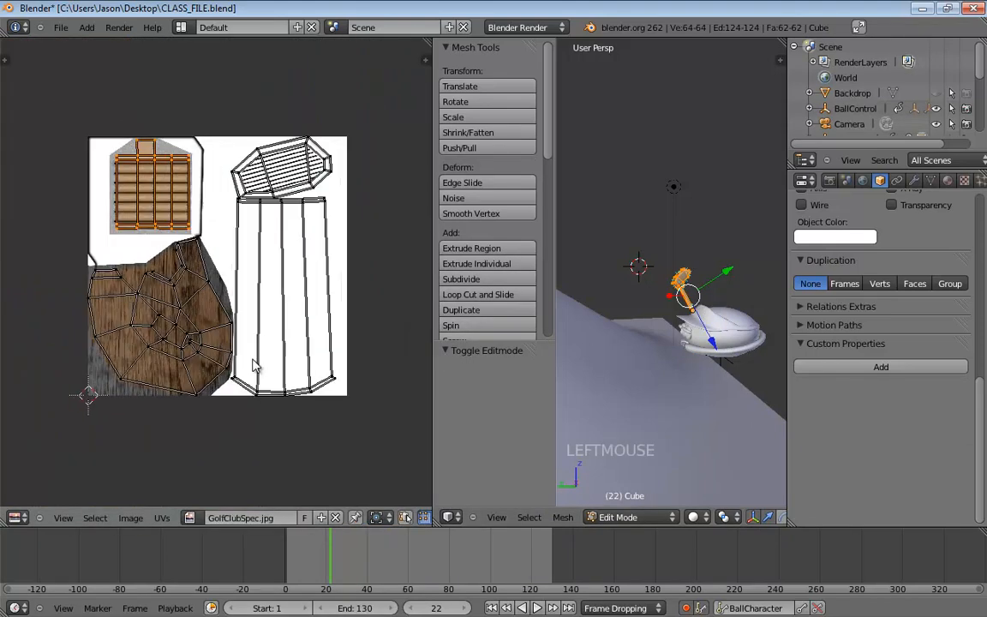
middle_click_drag(263, 349, 254, 381)
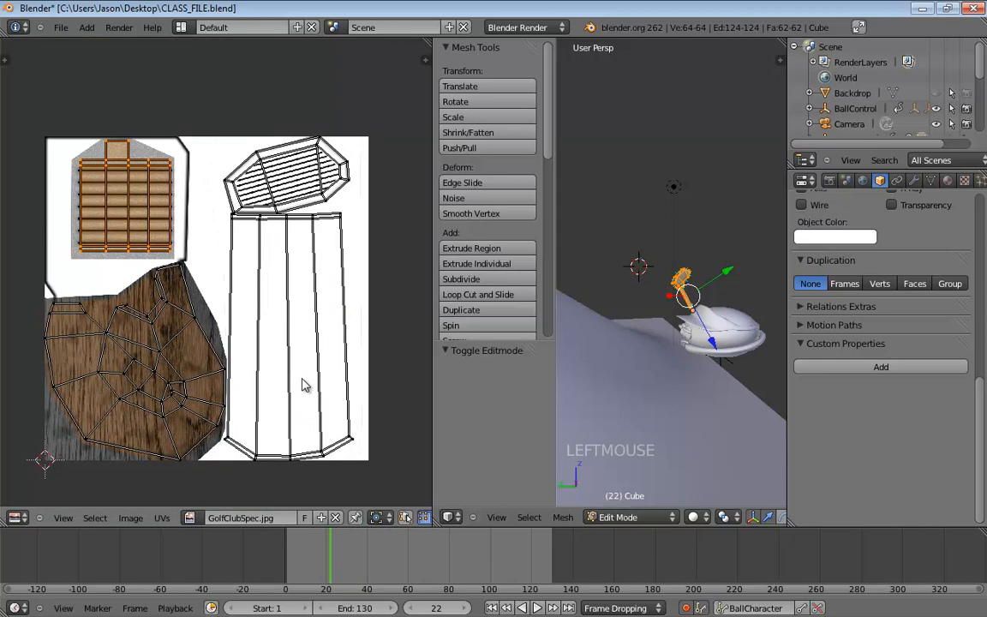
middle_click_drag(202, 302, 292, 357)
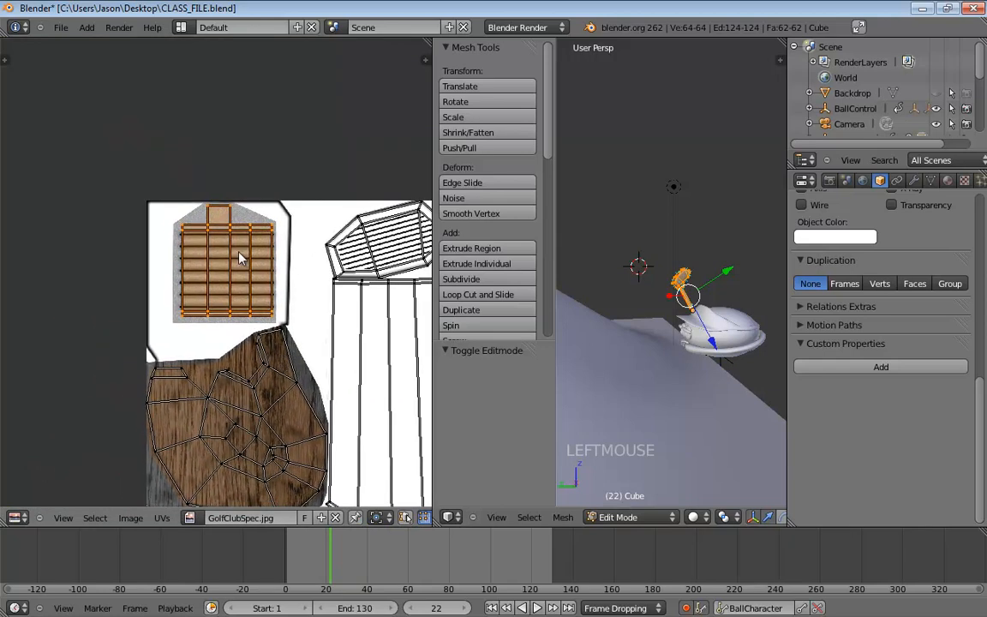
- Enlarge the grip UVs over the specular image, show the 3D view with textured shading and return the golf club to Object Mode
scroll(238, 251, "up", 4)
middle_click_drag(237, 250, 203, 274)
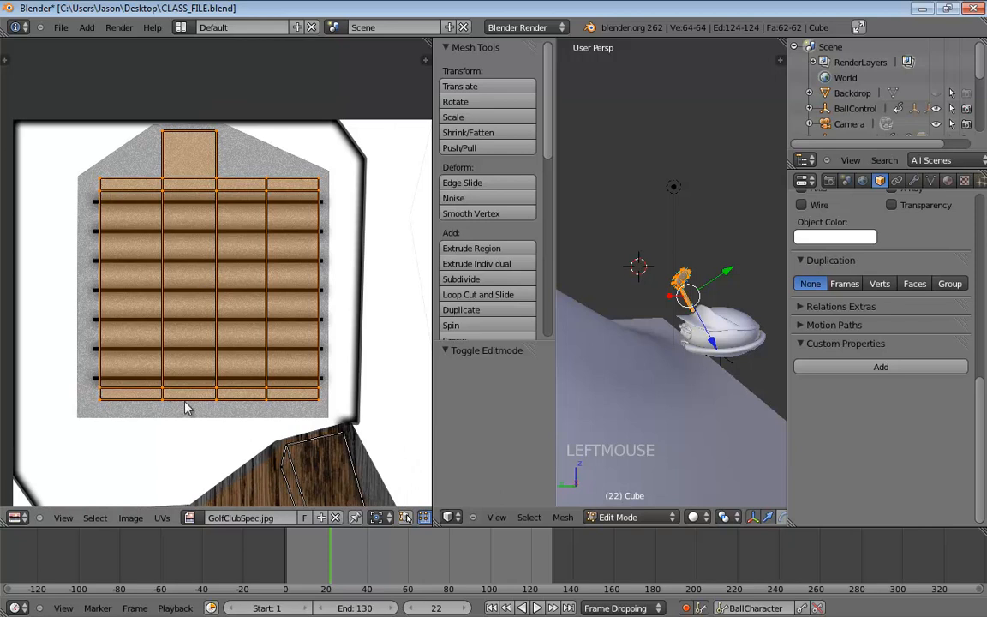
middle_click_drag(610, 267, 651, 317, "shift")
key("alt+z")
scroll(724, 317, "up", 5)
scroll(641, 317, "down", 3)
scroll(642, 317, "up", 1)
key("Tab")
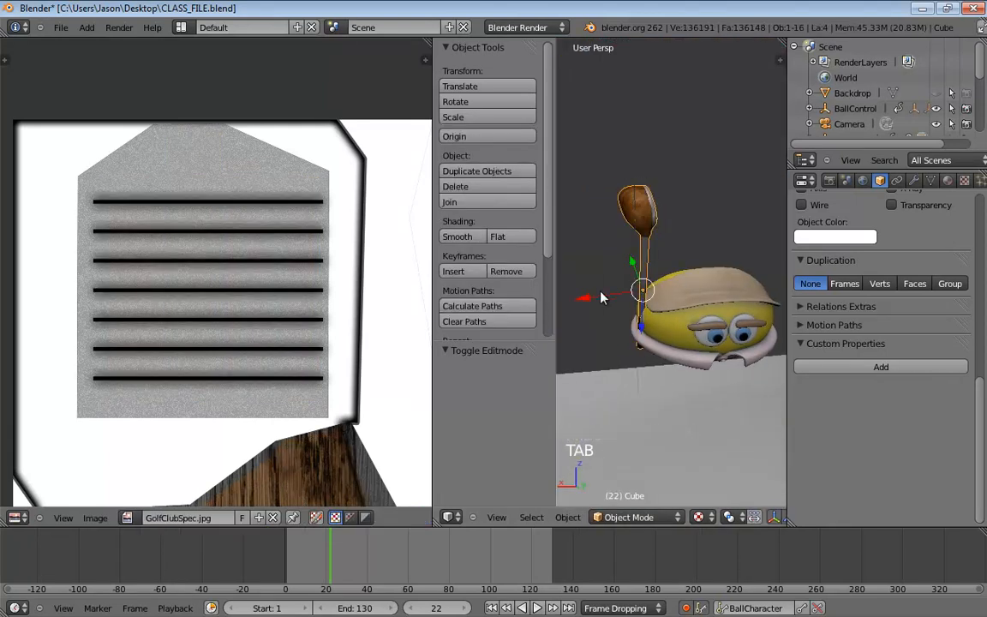
- Move the golf club along its local X axis, away from the ball character's body
left_click_drag(588, 295, 566, 307)
key("Tab")
key("Tab")
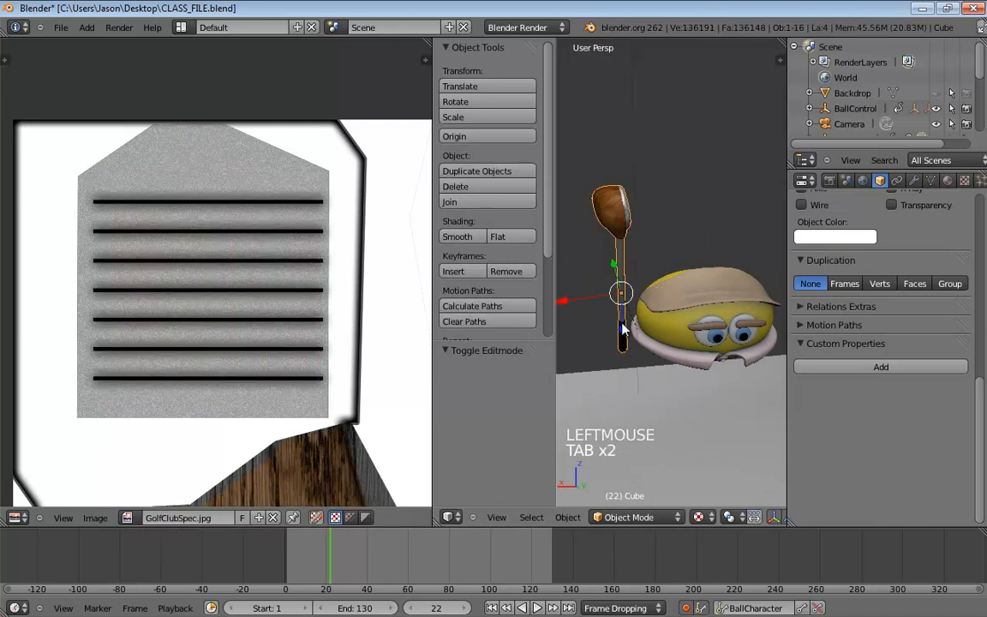
- Hide the tool shelf and examine the ridges on the club's grip up close against their UV layout
middle_click_drag(591, 296, 651, 302)
scroll(651, 302, "up", 2)
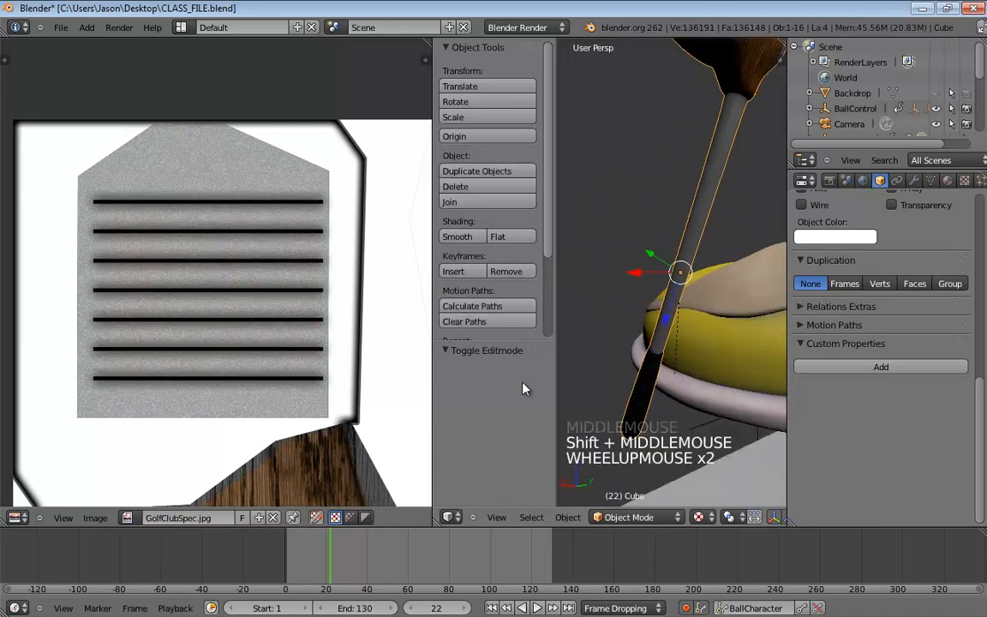
key("t")
middle_click_drag(621, 337, 633, 321)
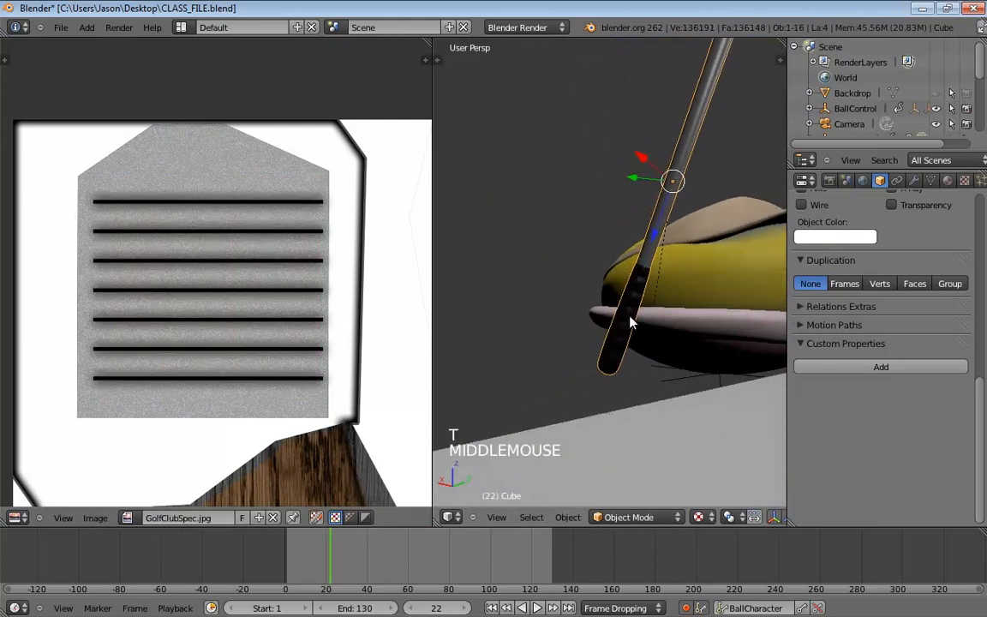
scroll(632, 320, "up", 2)
scroll(629, 321, "down", 1)
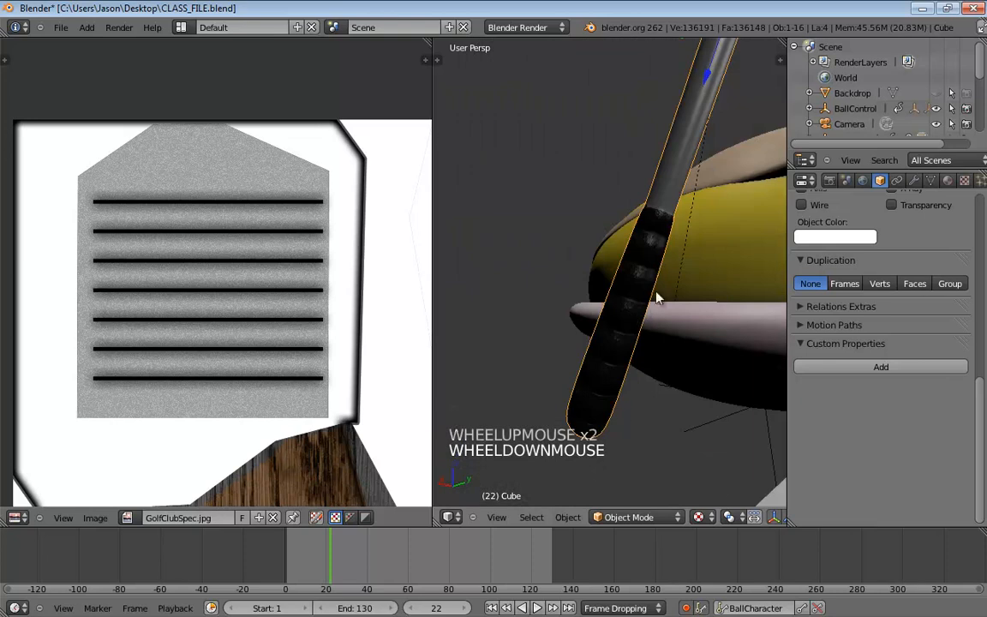
key("Tab")
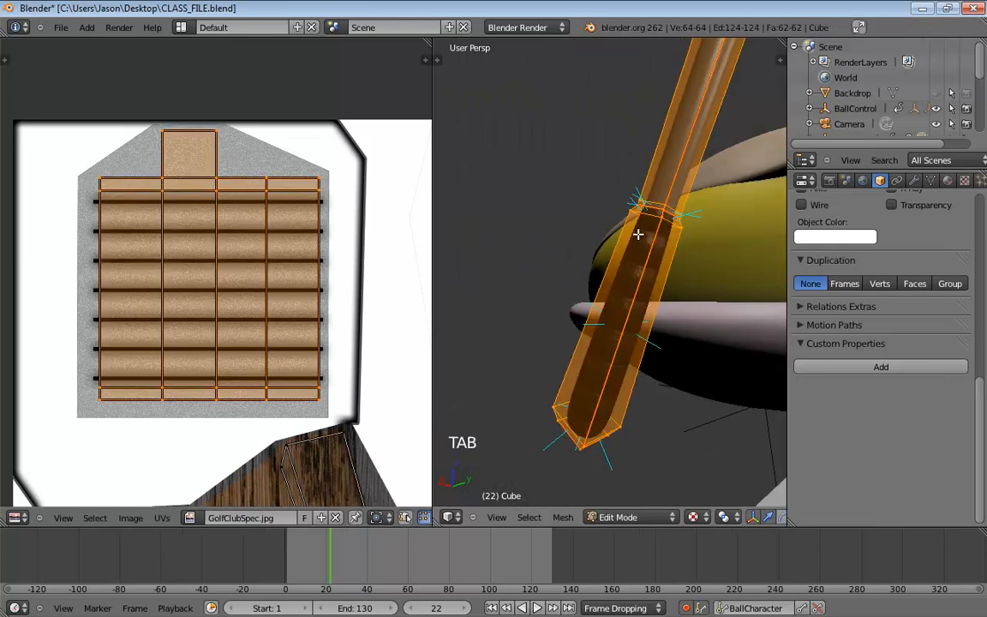
key("Tab")
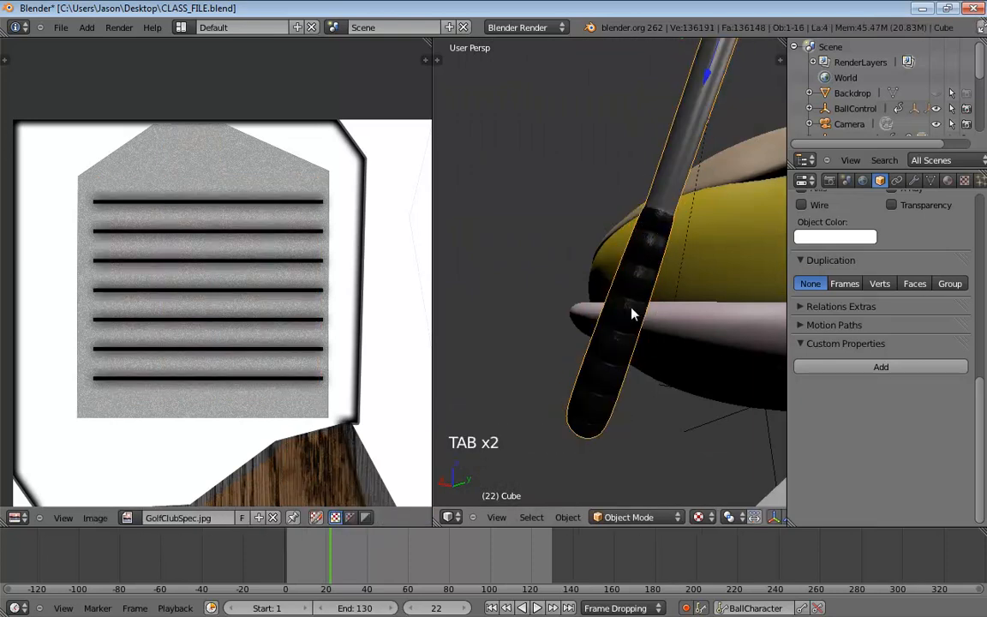
- Compare the wood and face areas of GolfClubSpec.jpg with the textured club head from several angles
middle_click_drag(632, 309, 639, 341)
scroll(674, 328, "down", 2)
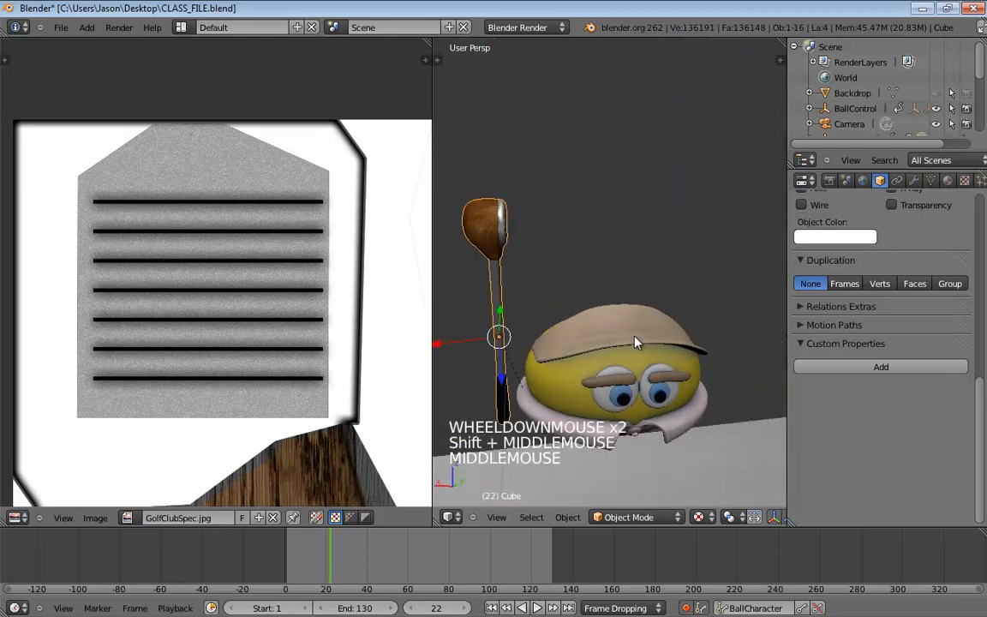
scroll(262, 323, "down", 4)
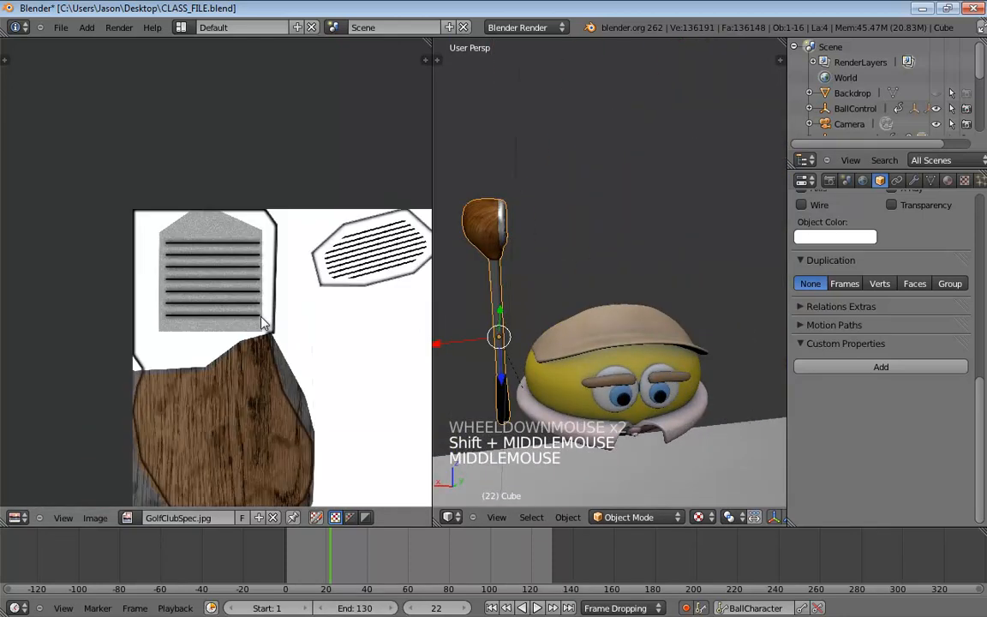
middle_click_drag(261, 349, 236, 279)
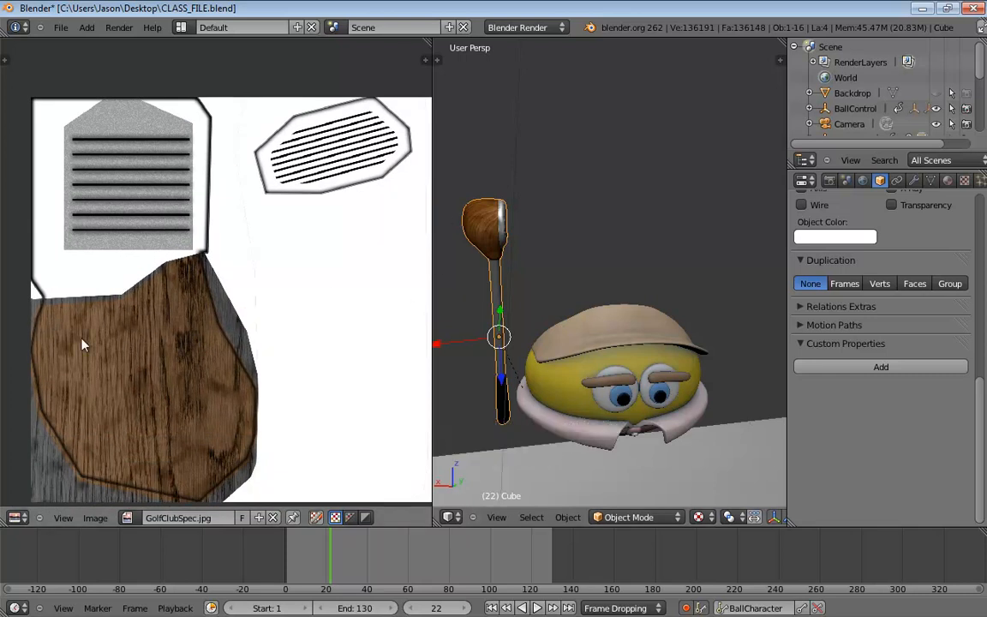
middle_click_drag(503, 267, 559, 269)
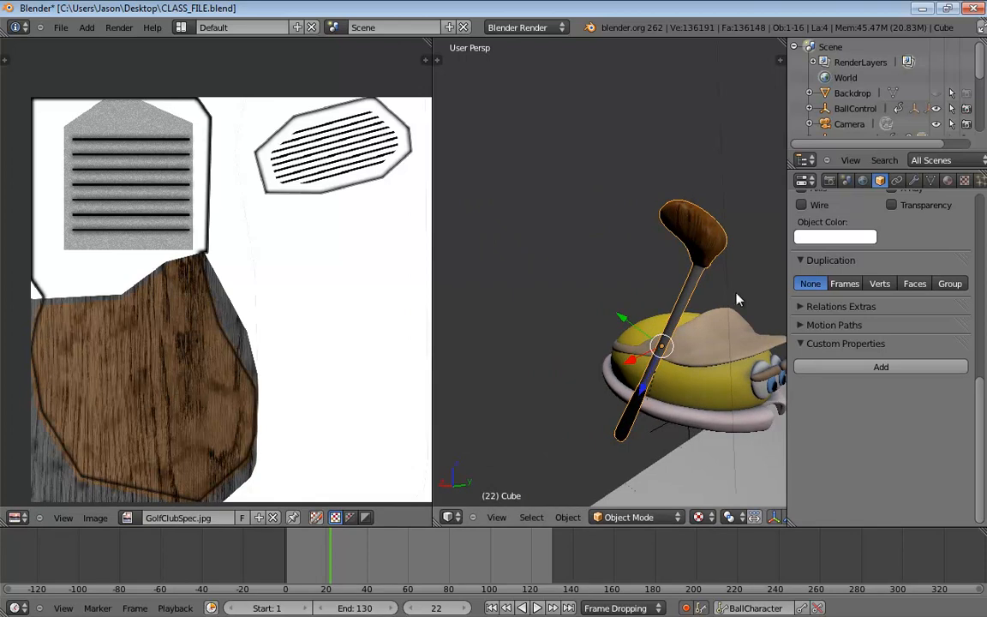
middle_click_drag(722, 323, 696, 317)
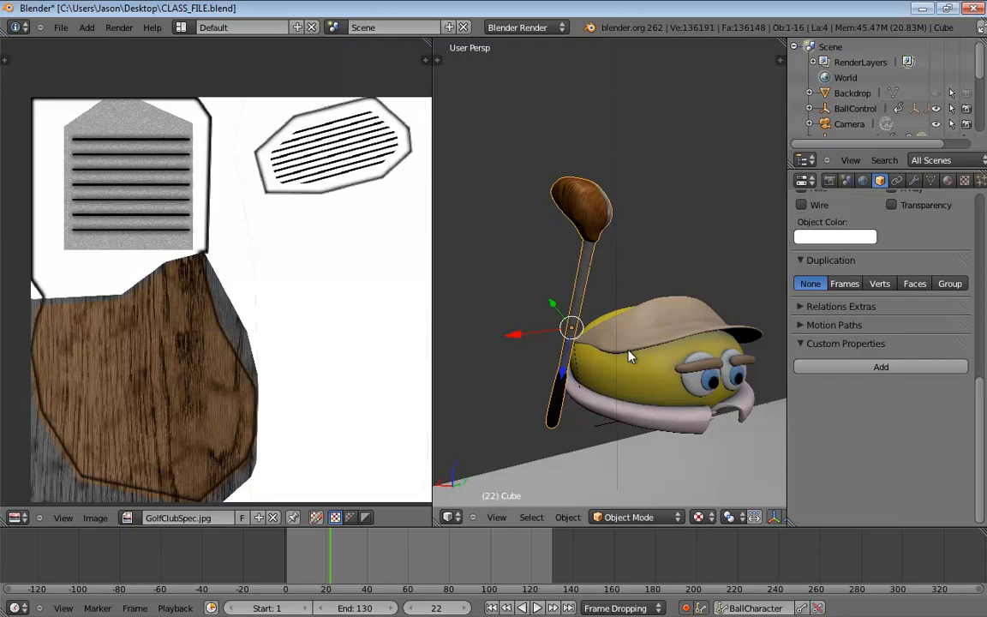
- Merge the UV/Image Editor's area into the 3D view and frame the ball character in it
middle_click_drag(525, 311, 602, 334)
key("ctrl+Up")
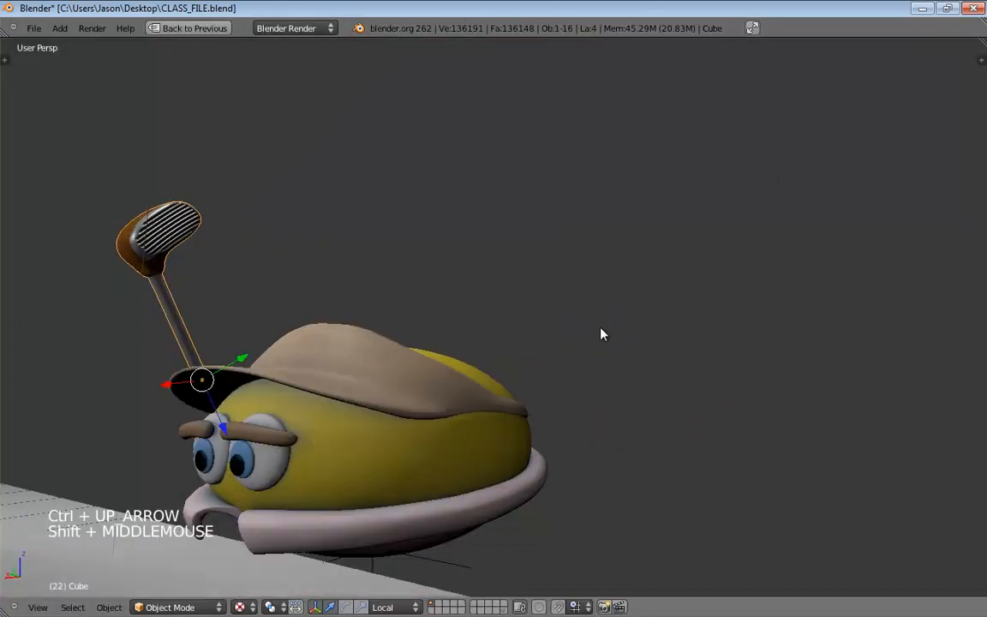
key("ctrl+Up")
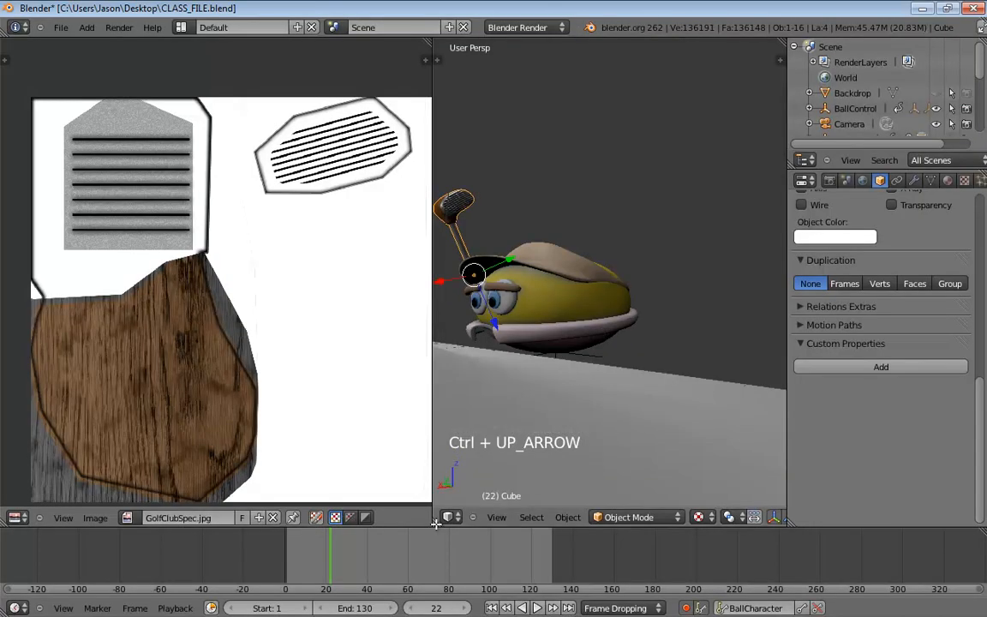
left_click_drag(436, 523, 363, 524)
middle_click_drag(519, 361, 552, 398, "shift")
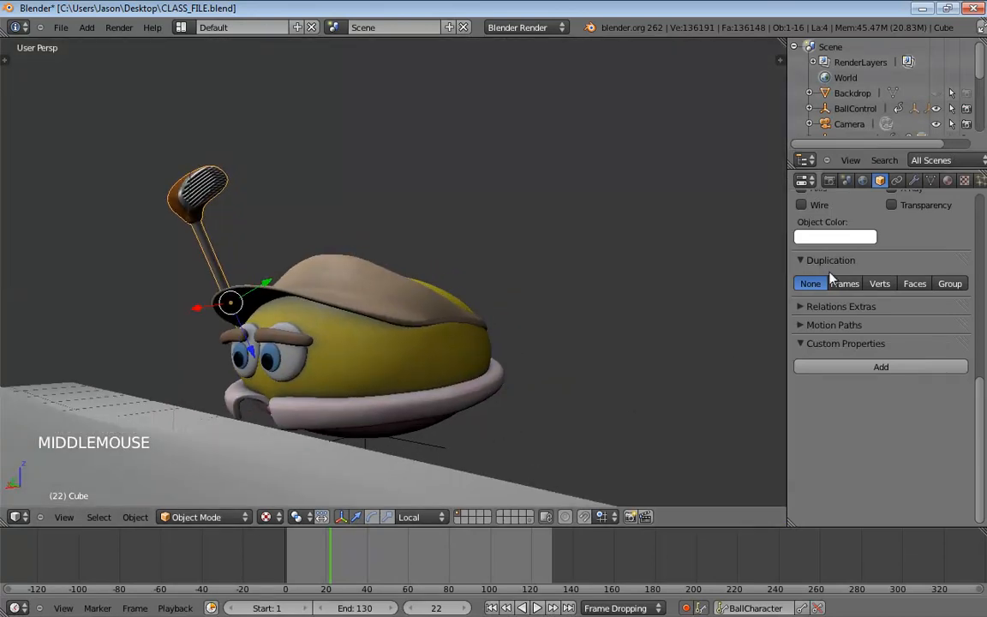
- Inspect the BallControl empty's custom properties and the ball mesh's Simple Deform modifiers
left_click(431, 454)
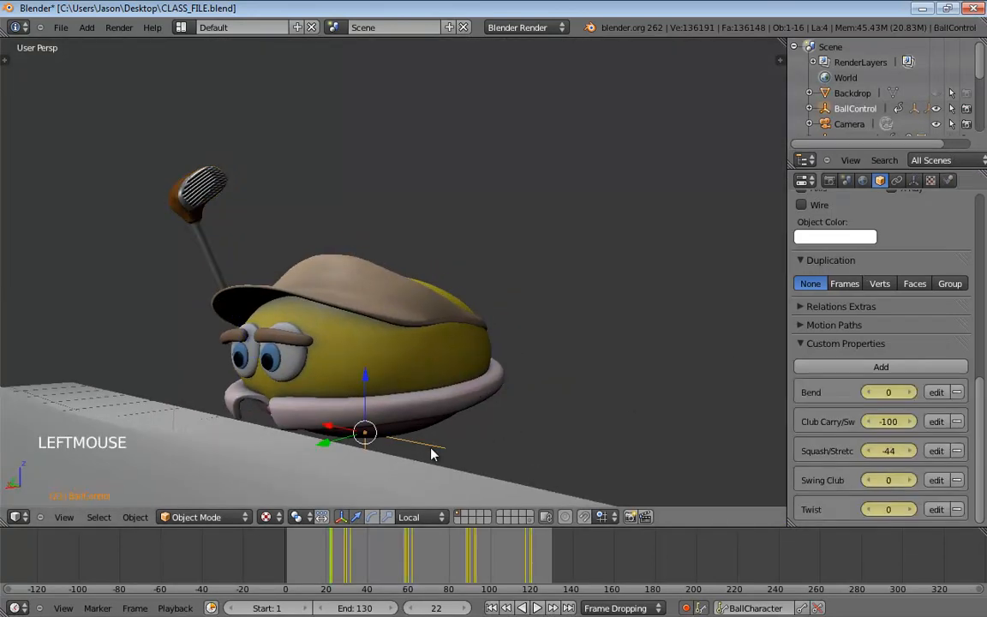
left_click(433, 379)
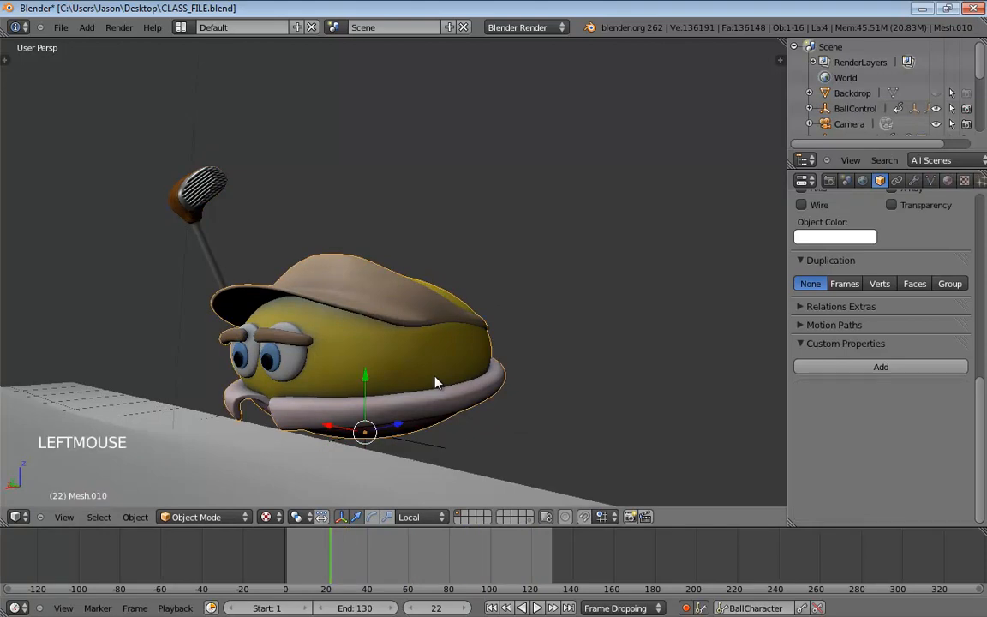
left_click(914, 182)
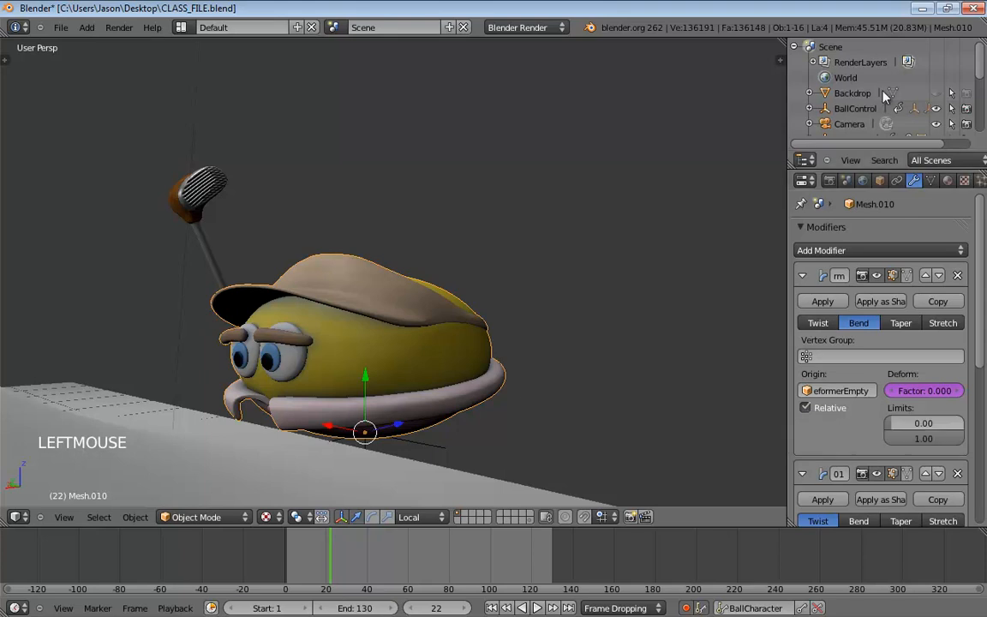
- Expand BallControl's hierarchy in the Outliner, select BallDeformerEmpty and view its transform and parent settings
left_click_drag(983, 72, 983, 83)
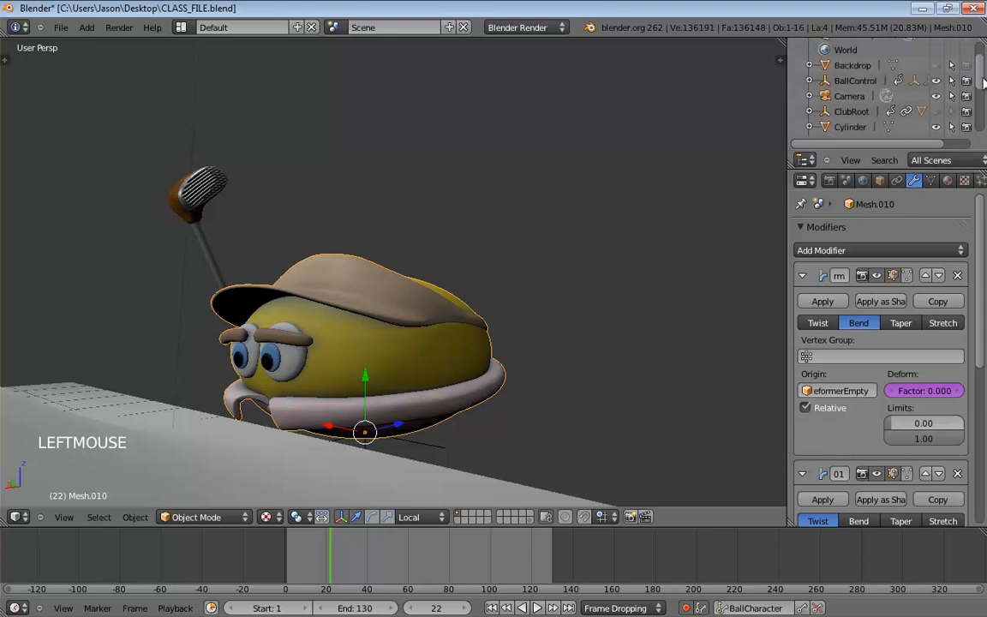
left_click(809, 81)
left_click(893, 113)
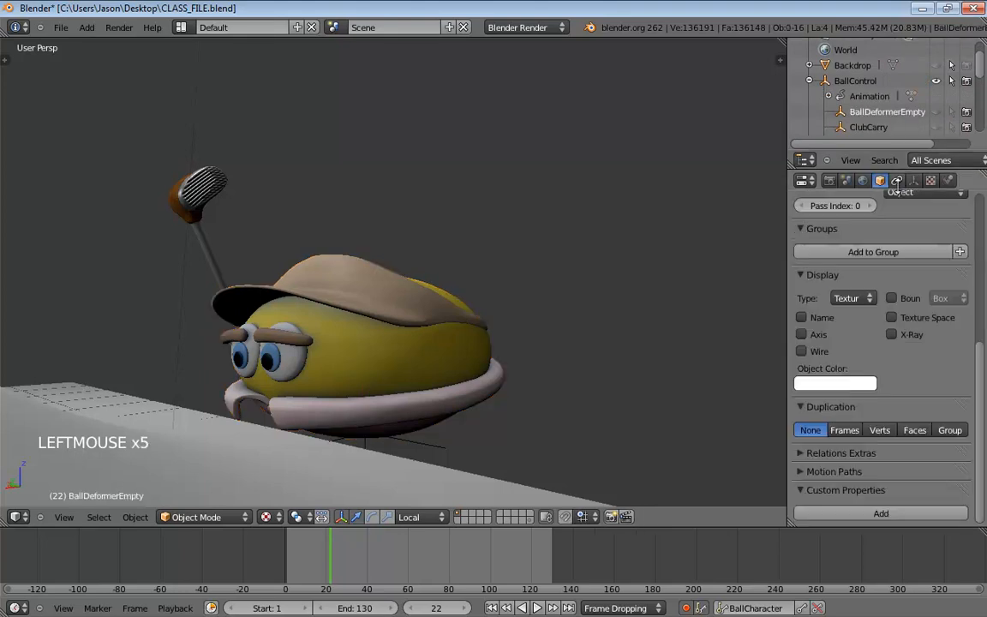
scroll(883, 342, "up", 6)
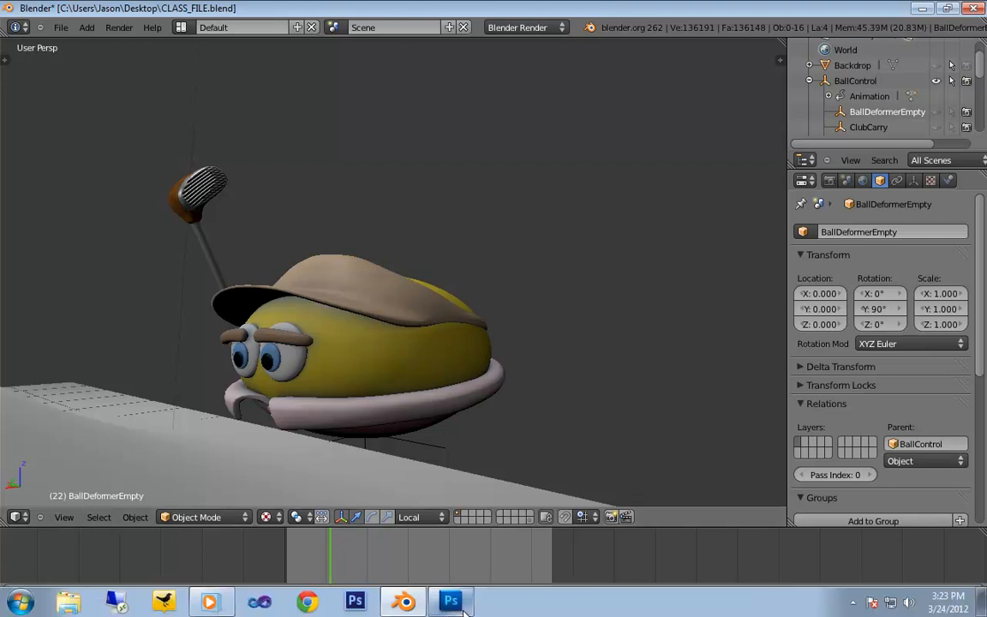
- Switch to Photoshop, hide the side panels and bring the whiteboard's Completed Animation assignment list into view
left_click(450, 601)
scroll(510, 451, "down", 2)
scroll(509, 452, "up", 5)
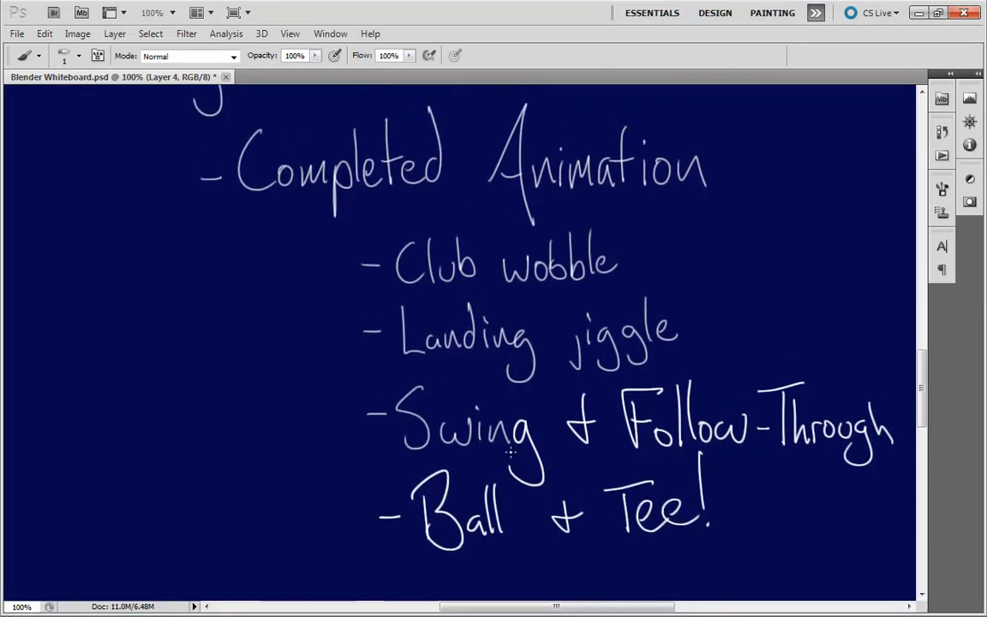
key("Tab")
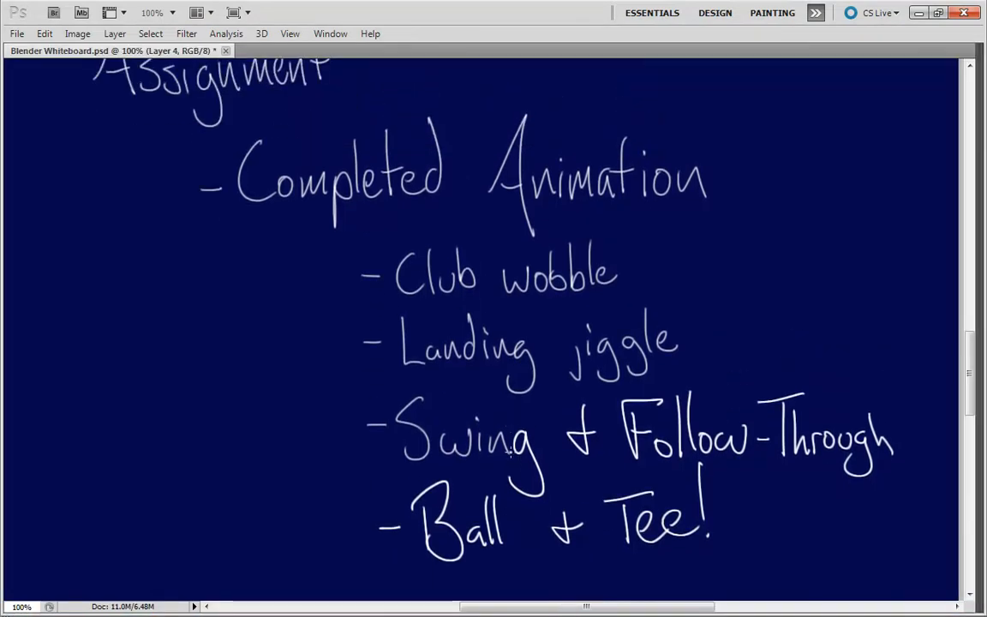
left_click_drag(545, 391, 548, 417)
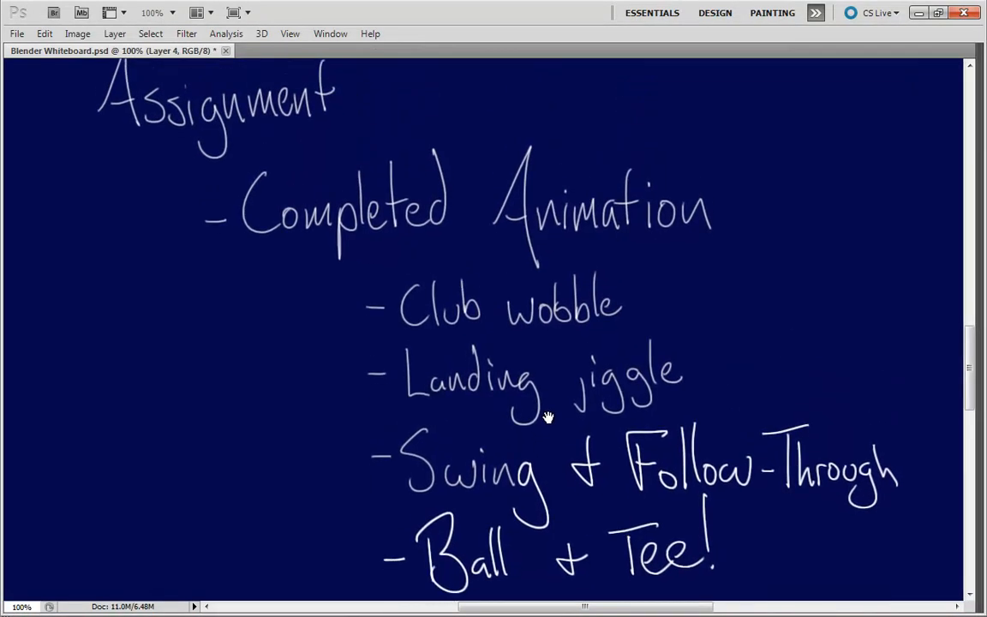